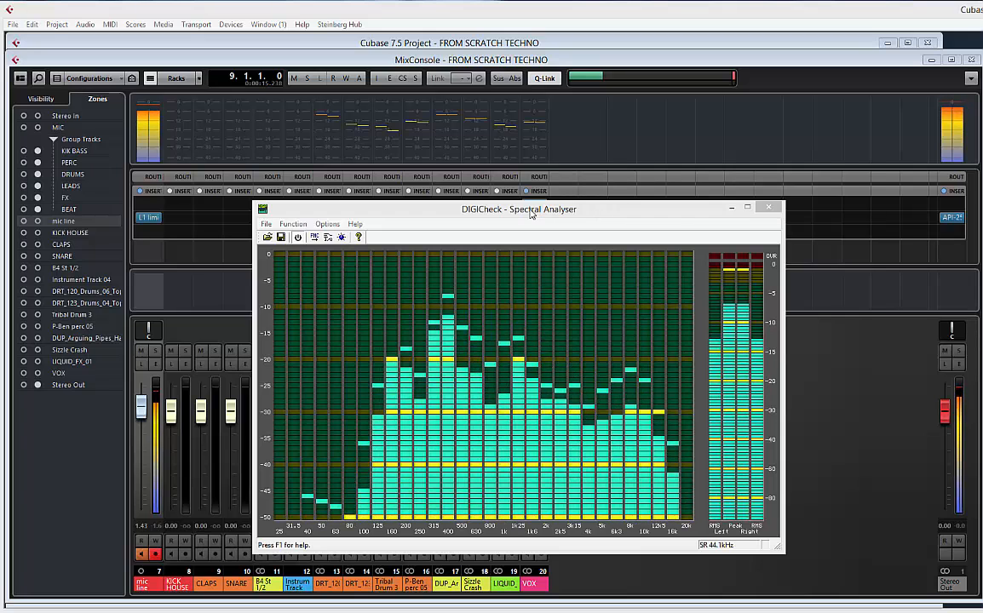
# Move the DIGICheck Spectral Analyser off the mixer and bring the FROM SCRATCH TECHNO project window to the front
pyautogui.moveTo(533, 209); pyautogui.dragTo(515, 164)
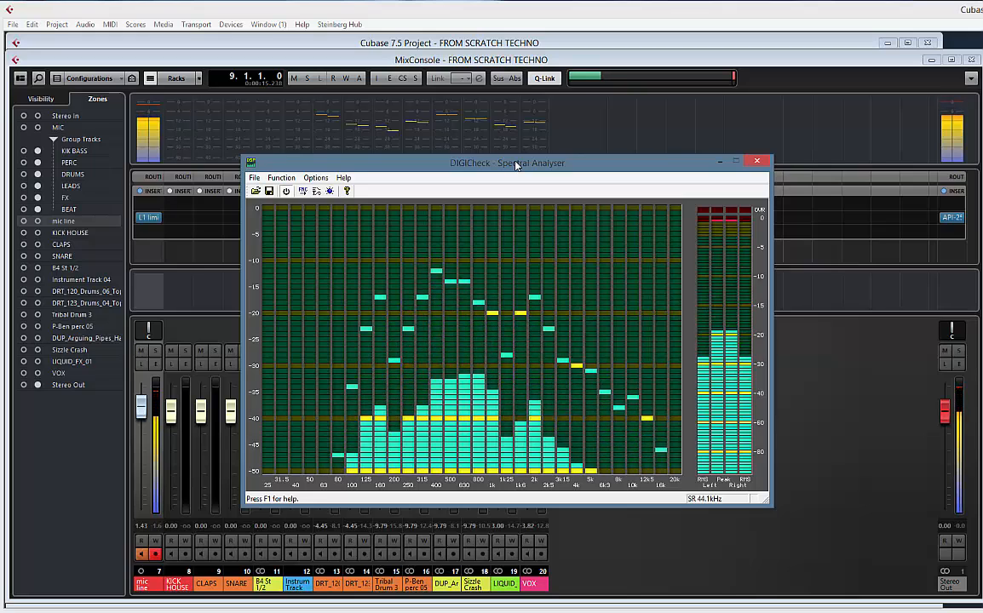
pyautogui.moveTo(483, 165); pyautogui.dragTo(443, 164)
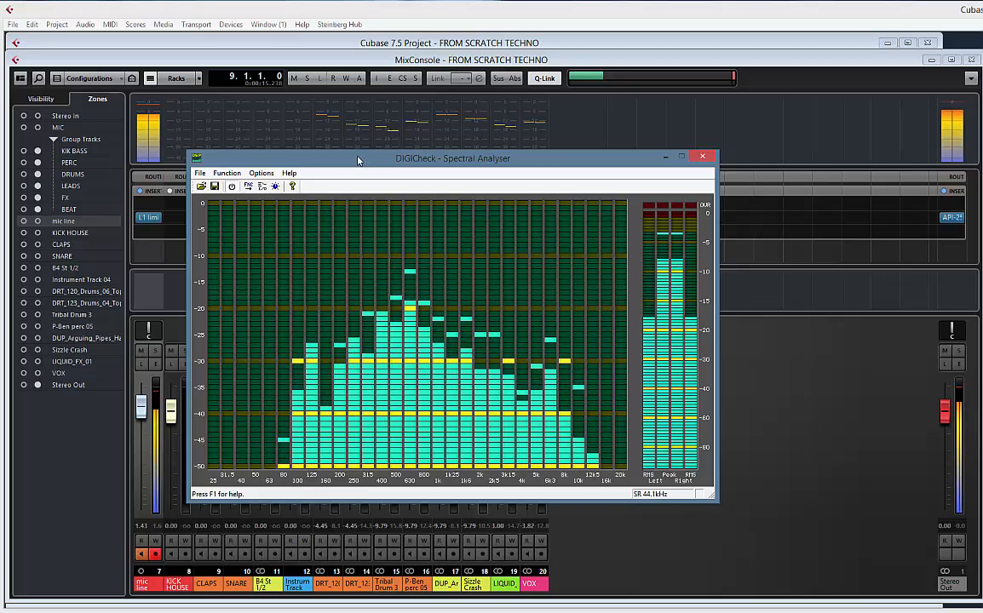
pyautogui.moveTo(358, 160); pyautogui.dragTo(982, 144)
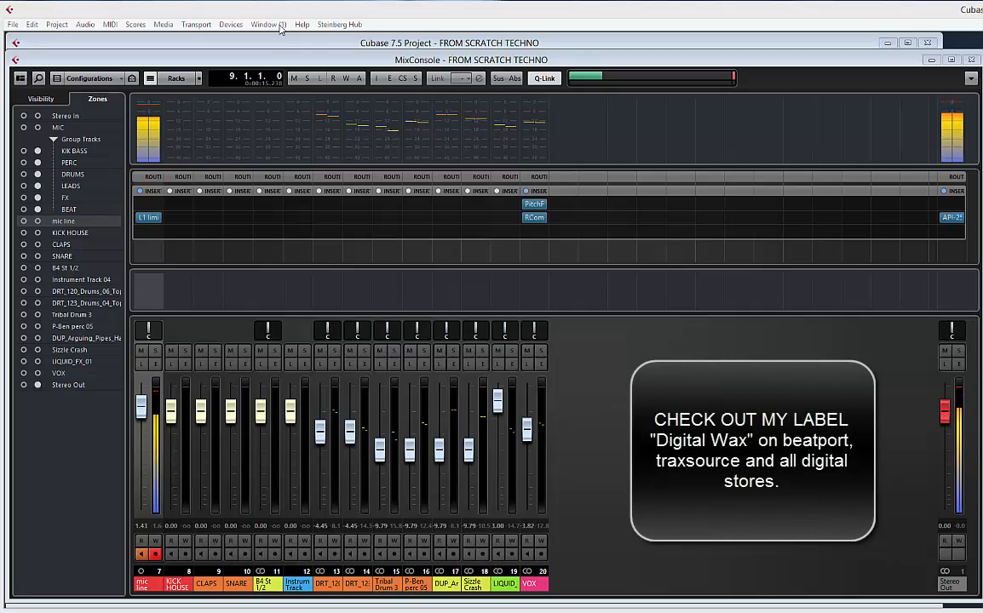
pyautogui.click(309, 44)
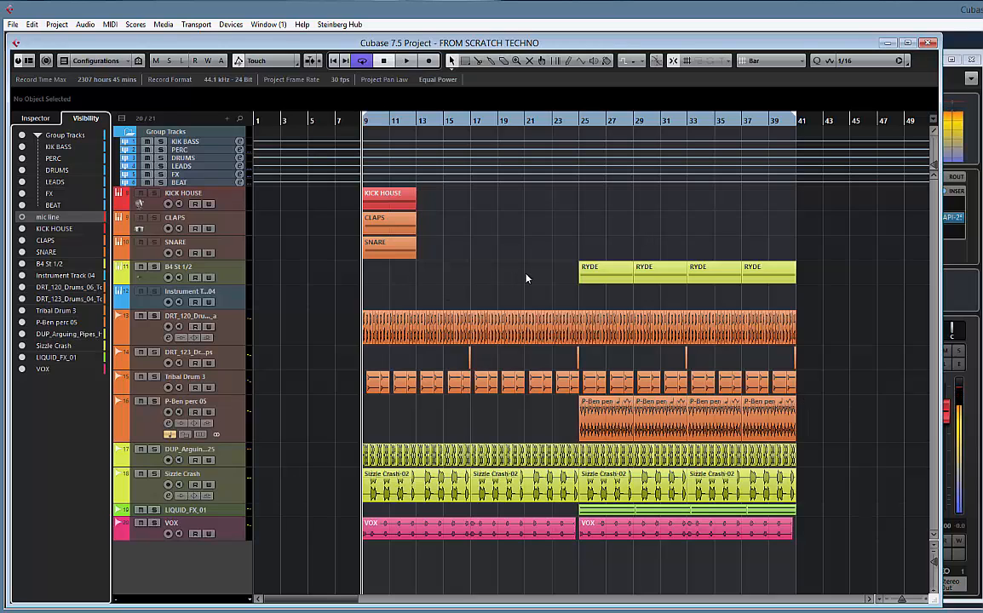
# Play the arrangement while enlarging the LIQUID_FX_01 track's height and shrinking the P-Ben perc 05 track, and stop playback
pyautogui.press('space')
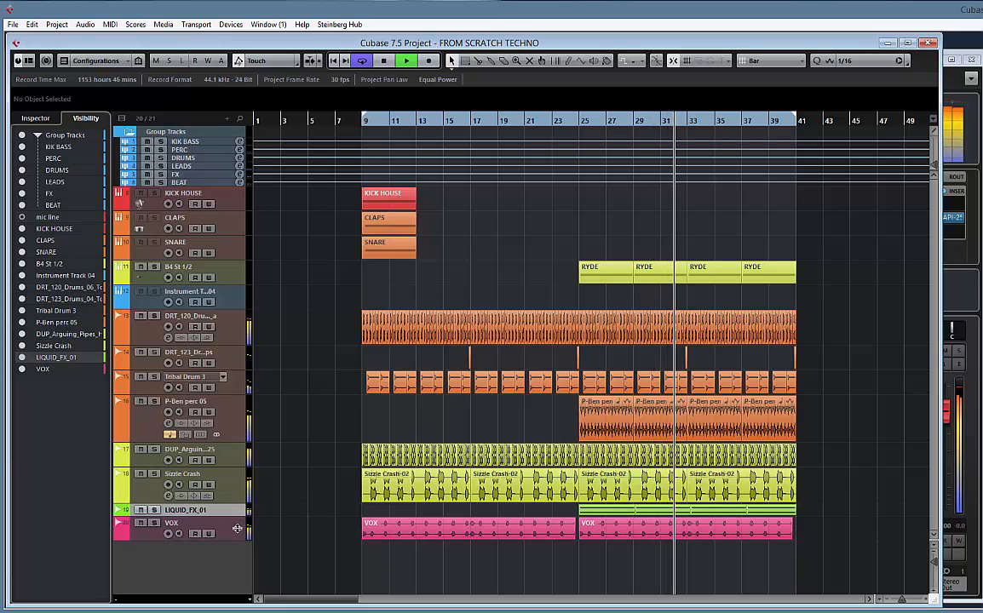
pyautogui.moveTo(238, 514); pyautogui.dragTo(229, 545)
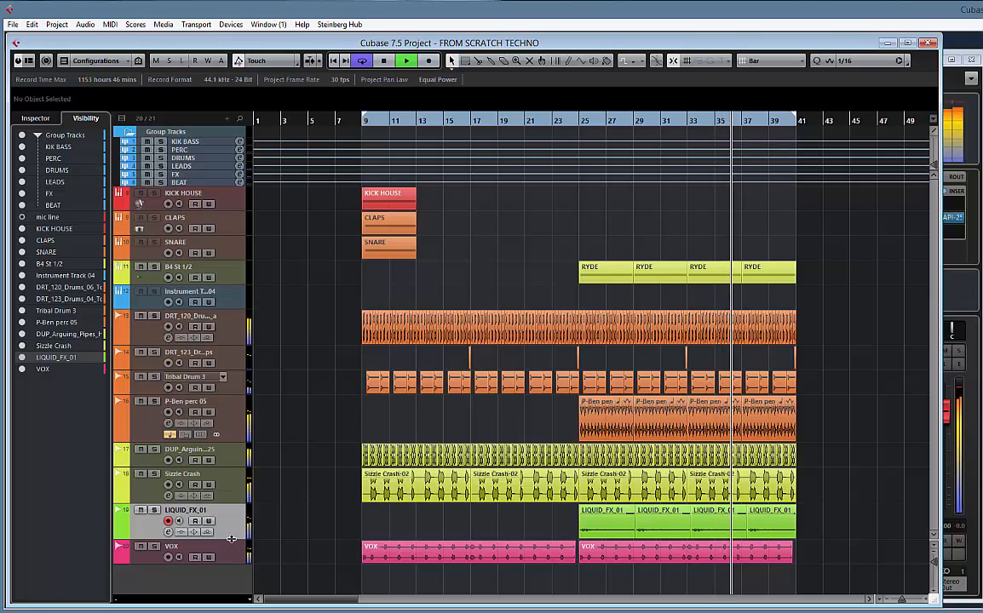
pyautogui.moveTo(231, 537); pyautogui.dragTo(233, 530)
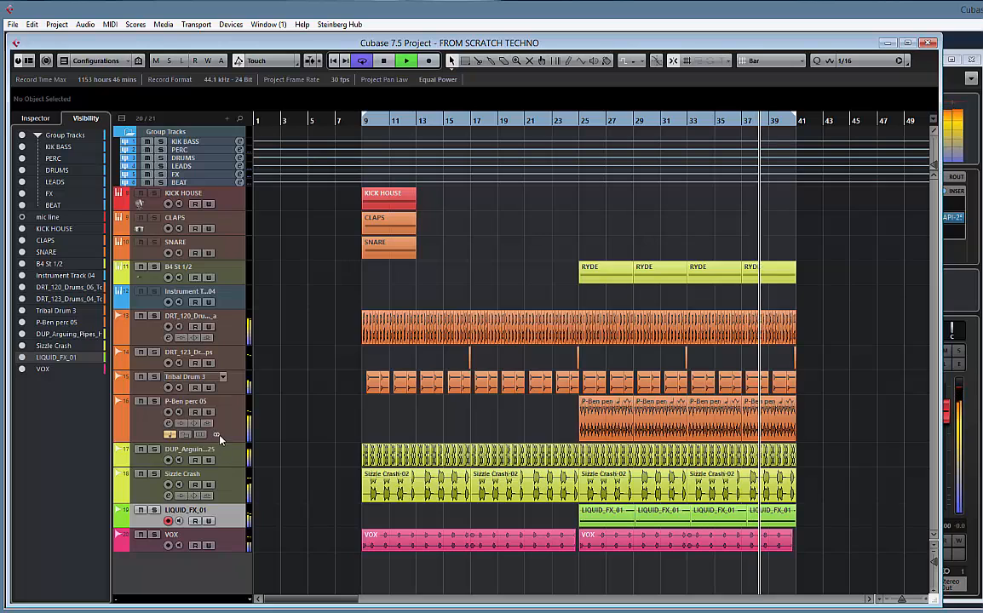
pyautogui.moveTo(218, 439); pyautogui.dragTo(224, 418)
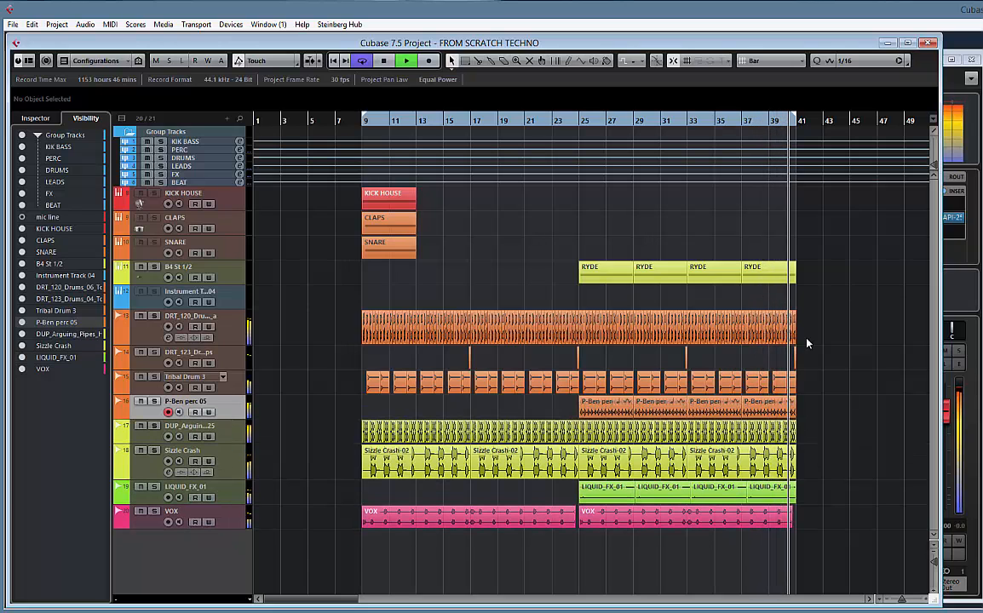
pyautogui.press('space')
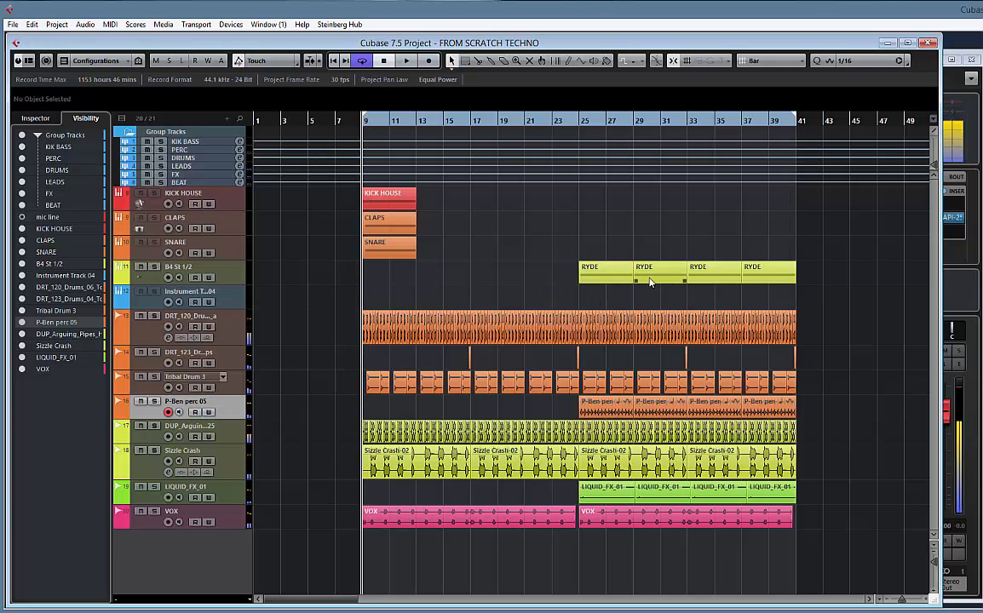
# Show the KICK HOUSE track's Inspector settings and collapse the Group Tracks folder
pyautogui.click(230, 272)
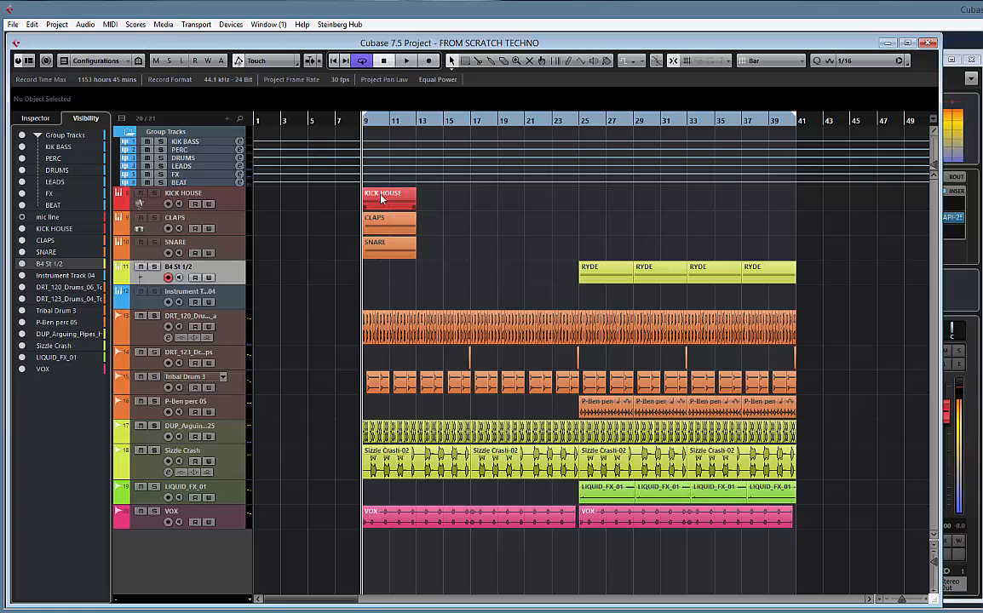
pyautogui.click(225, 204)
pyautogui.click(39, 118)
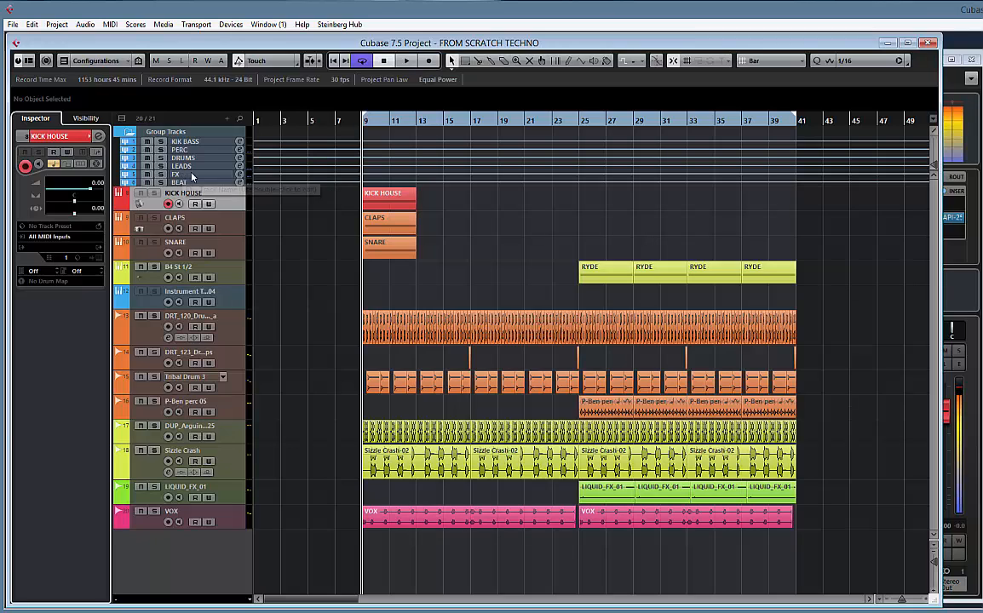
pyautogui.click(130, 134)
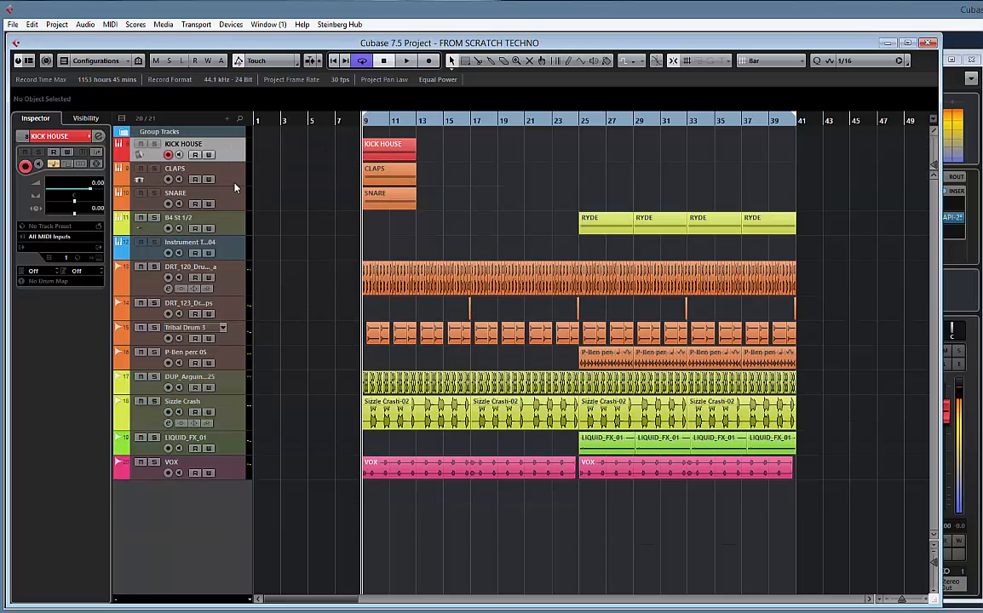
# Go through the KICK HOUSE, CLAPS and SNARE tracks one by one to check their Inspector settings
pyautogui.press('Down')
pyautogui.press('Down')
pyautogui.press('Down')
pyautogui.press('Up')
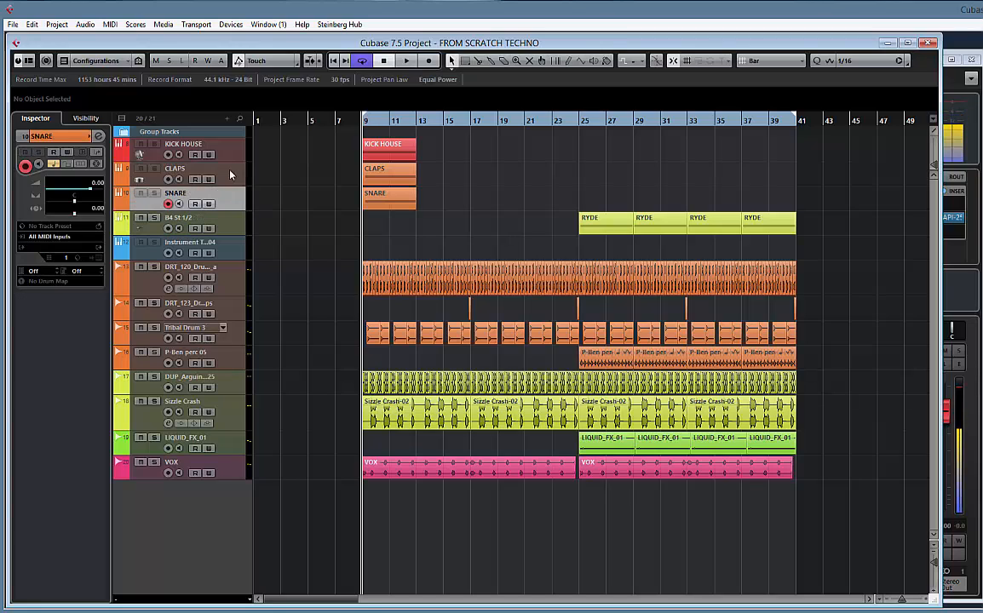
pyautogui.press('Up')
pyautogui.press('Up')
pyautogui.press('Down')
pyautogui.click(229, 201)
pyautogui.click(230, 176)
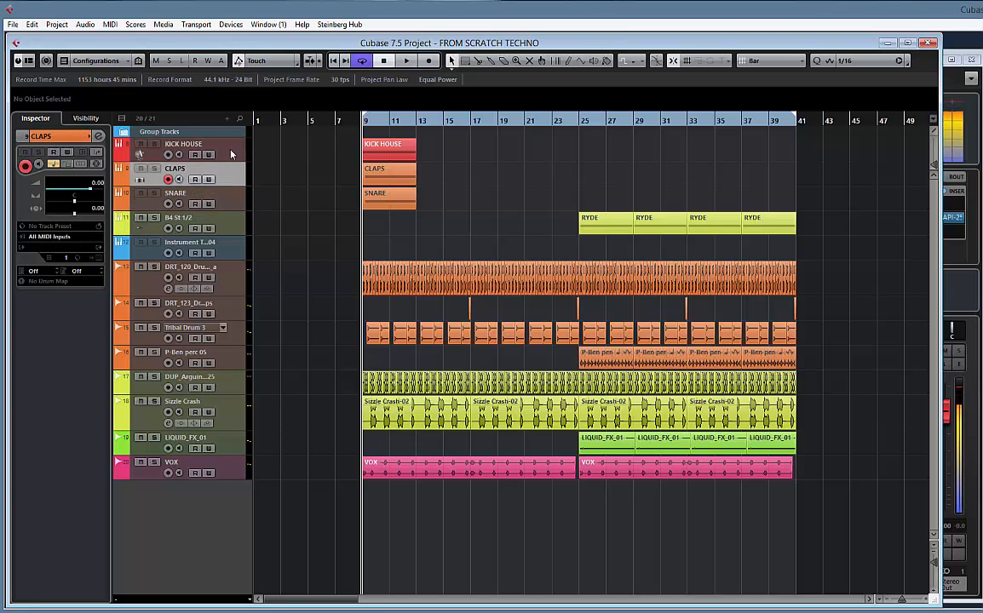
pyautogui.click(231, 152)
# Examine the MIDI notes of the KICK HOUSE and CLAPS parts in the Key Editor
pyautogui.doubleClick(395, 150)
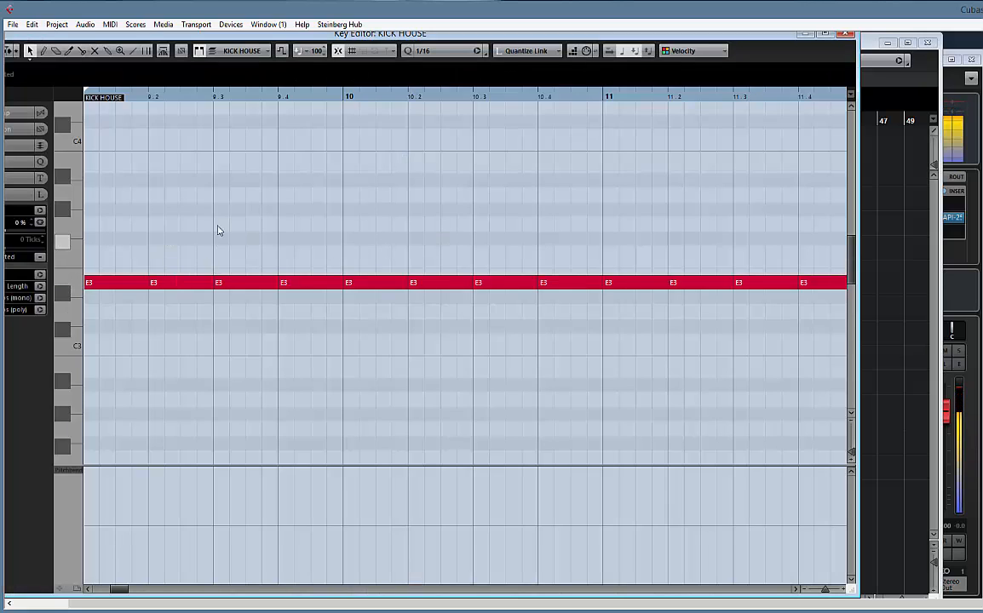
pyautogui.moveTo(209, 210); pyautogui.dragTo(259, 207)
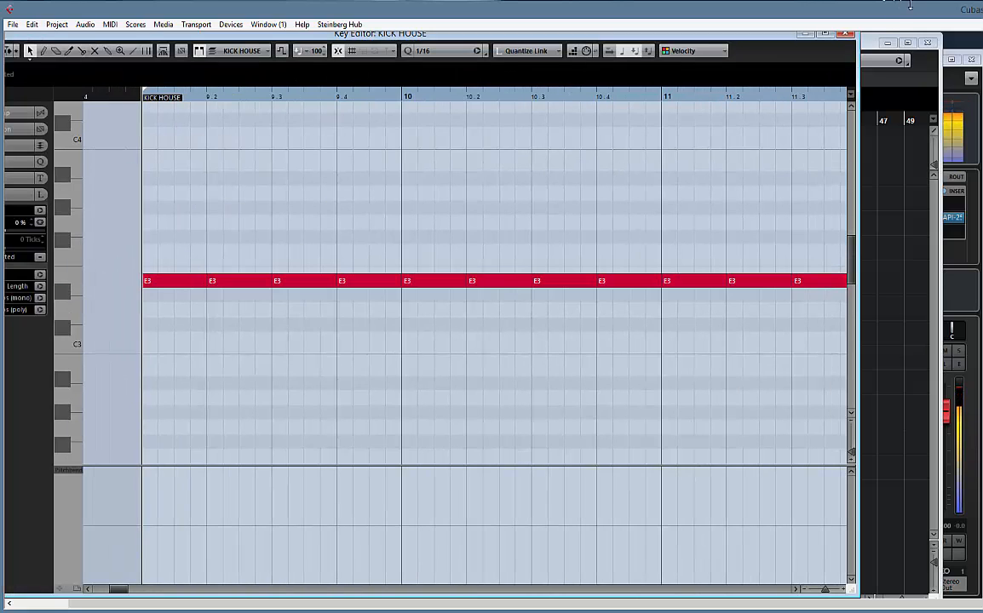
pyautogui.click(848, 35)
pyautogui.doubleClick(390, 178)
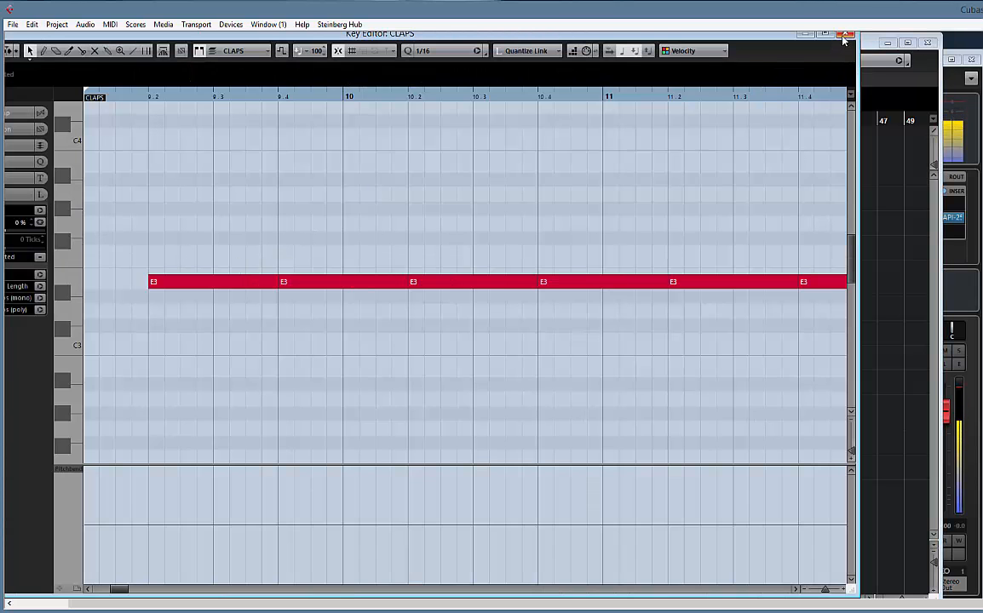
pyautogui.click(848, 35)
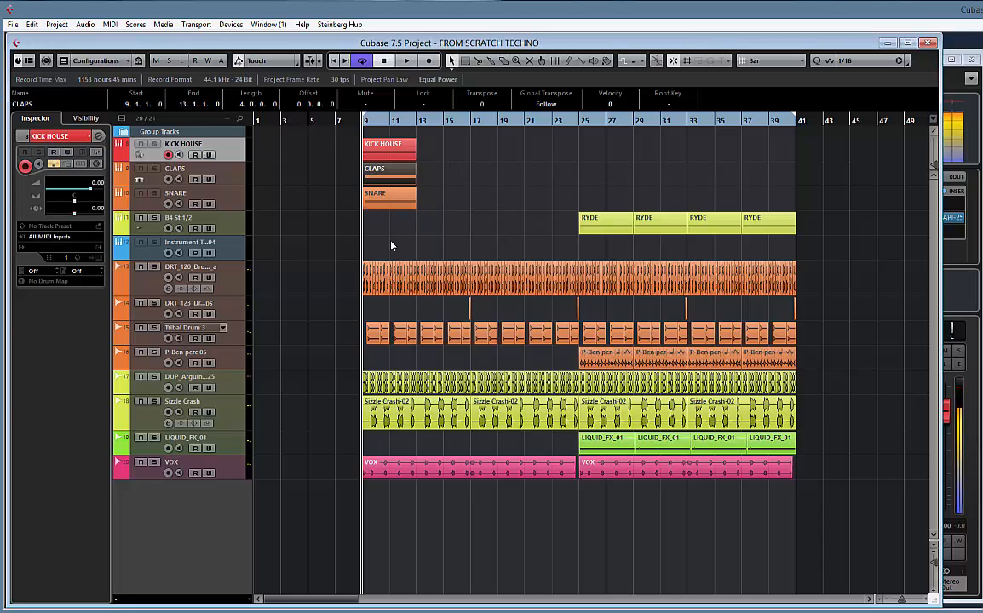
# Open the Battery 4 instrument of the B4 St 1/2 track and load the In Da House Kit
pyautogui.moveTo(619, 231)
pyautogui.mouseDown()
pyautogui.moveTo(413, 232)
pyautogui.moveTo(619, 230)
pyautogui.mouseUp()
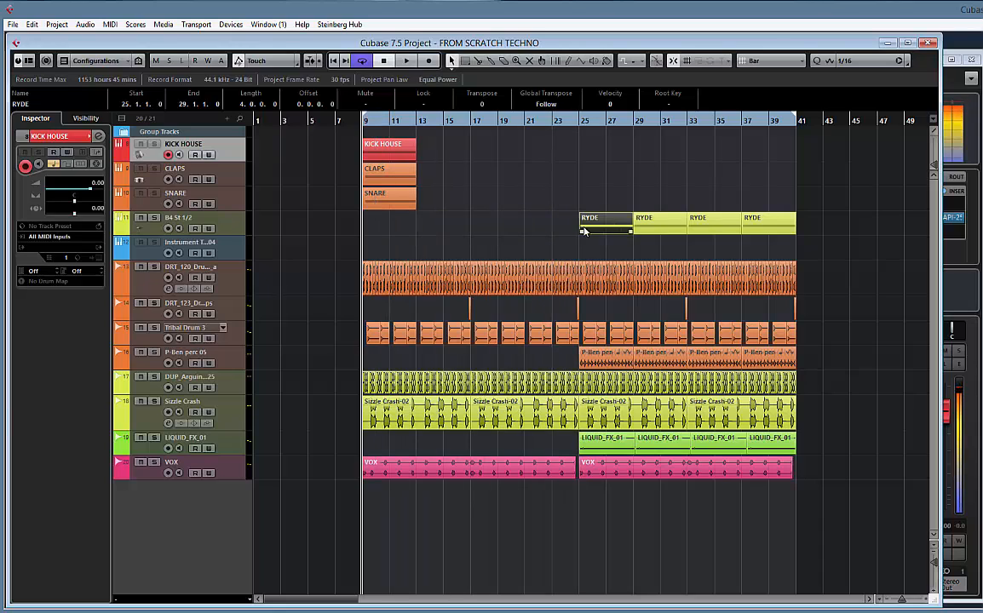
pyautogui.click(240, 226)
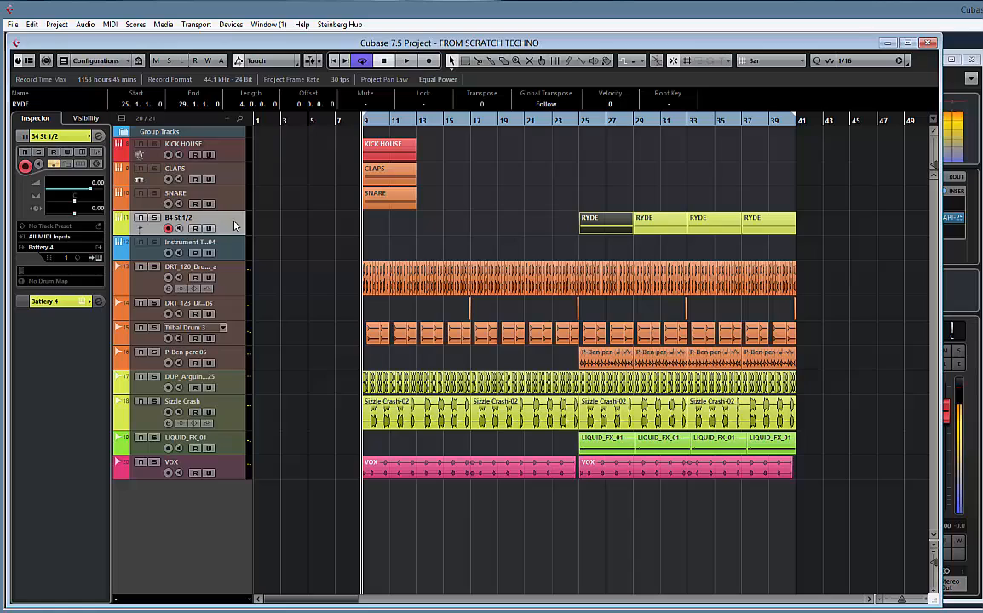
pyautogui.click(98, 258)
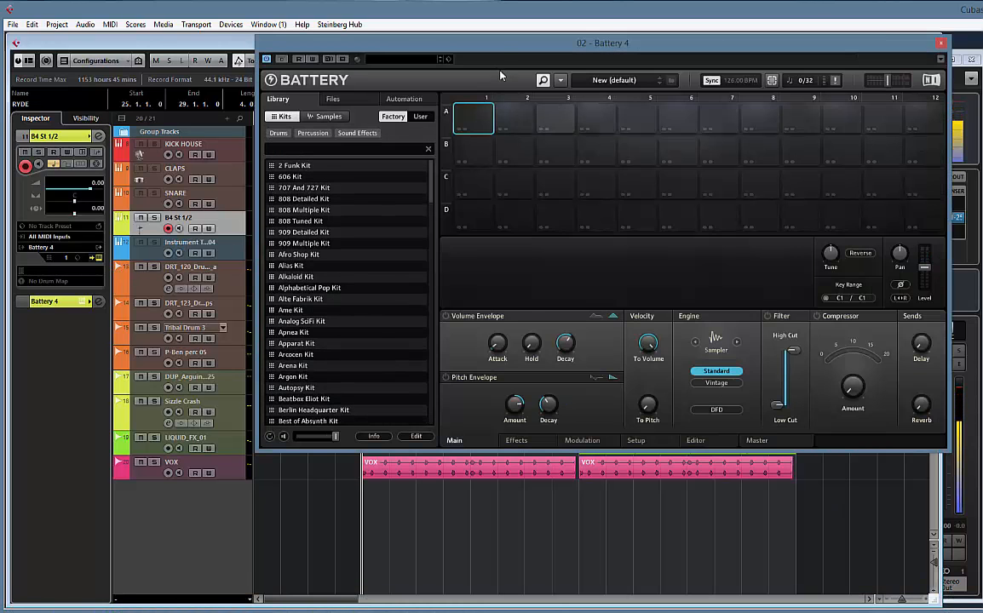
pyautogui.moveTo(503, 46); pyautogui.dragTo(426, 82)
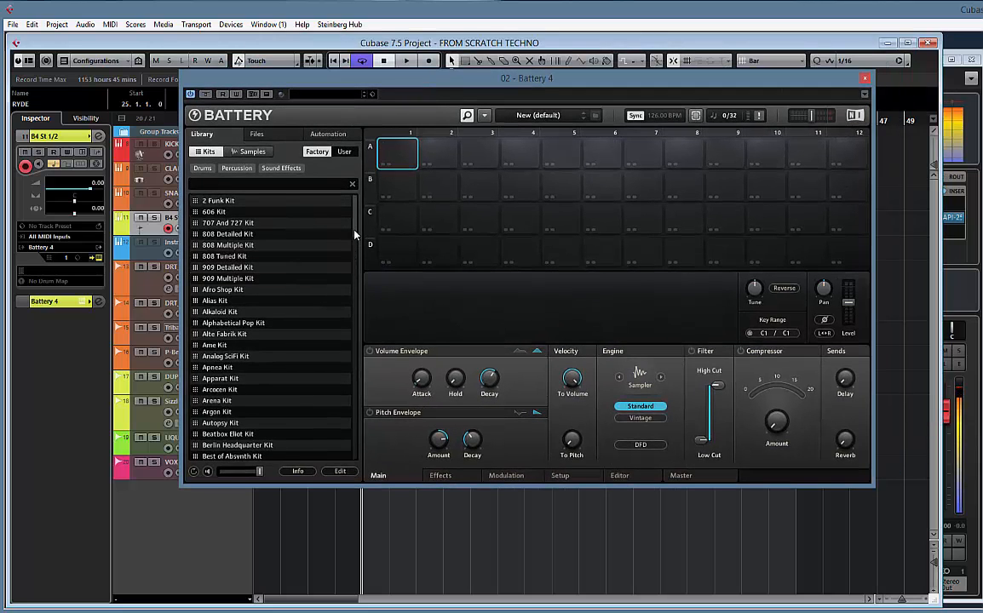
pyautogui.moveTo(356, 235); pyautogui.dragTo(358, 343)
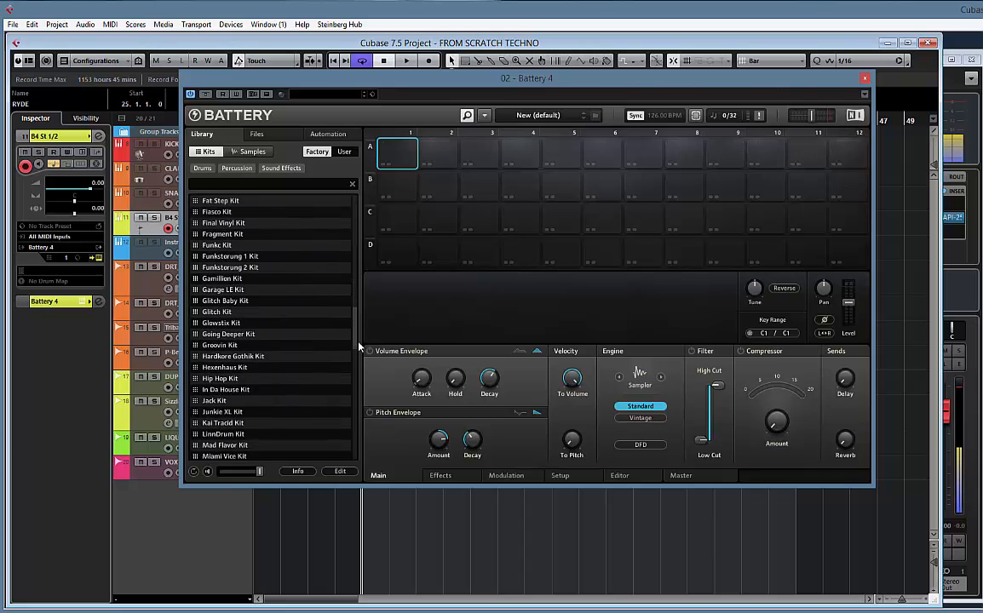
pyautogui.click(272, 388)
pyautogui.click(264, 388)
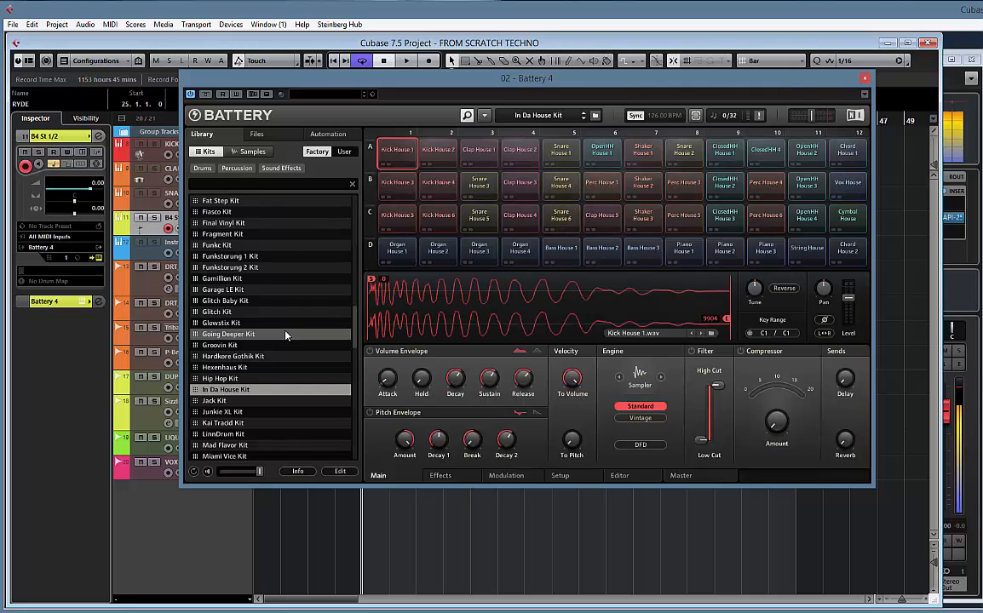
# Audition the percussion and hi-hat cells in rows B and C of the kit, ending on OpenHH House 3
pyautogui.click(737, 223)
pyautogui.click(770, 219)
pyautogui.click(768, 193)
pyautogui.click(804, 193)
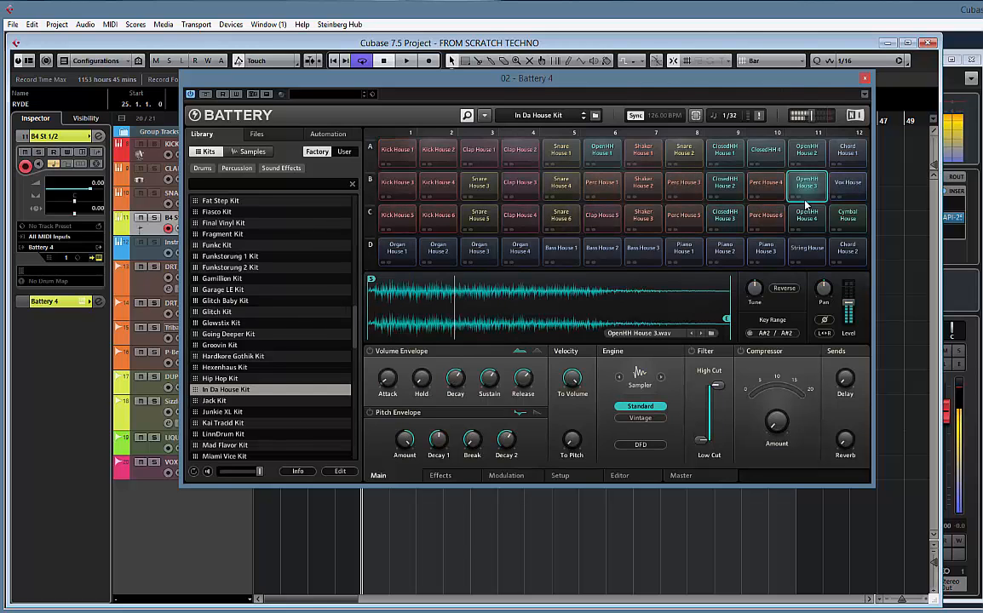
pyautogui.click(807, 217)
pyautogui.click(809, 190)
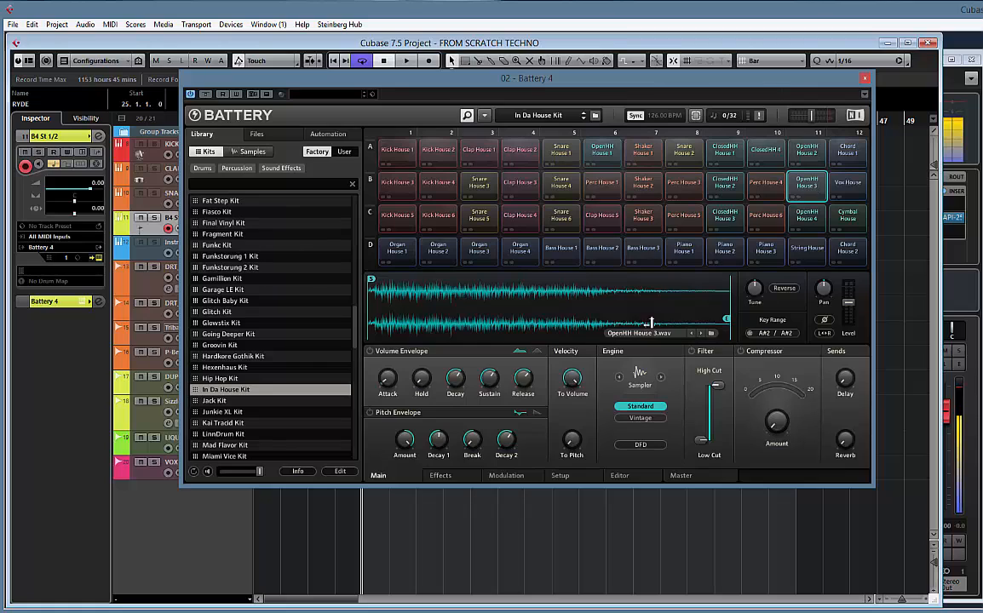
# Turn the OpenHH House 3 cell's velocity-to-volume amount down to minimum, audition it repeatedly, and close Battery 4
pyautogui.moveTo(572, 379); pyautogui.dragTo(557, 419)
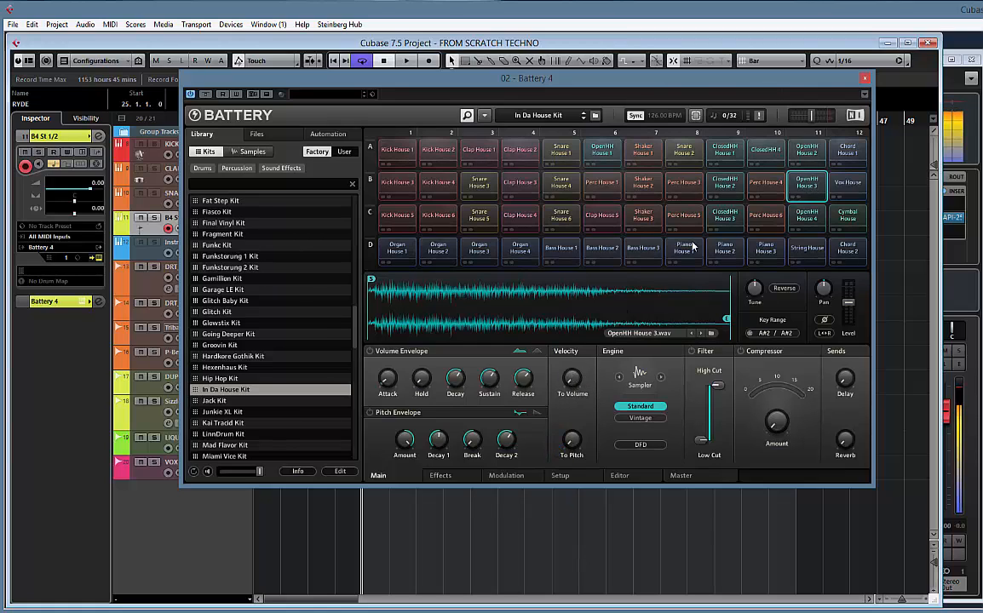
pyautogui.click(810, 184)
pyautogui.click(810, 185)
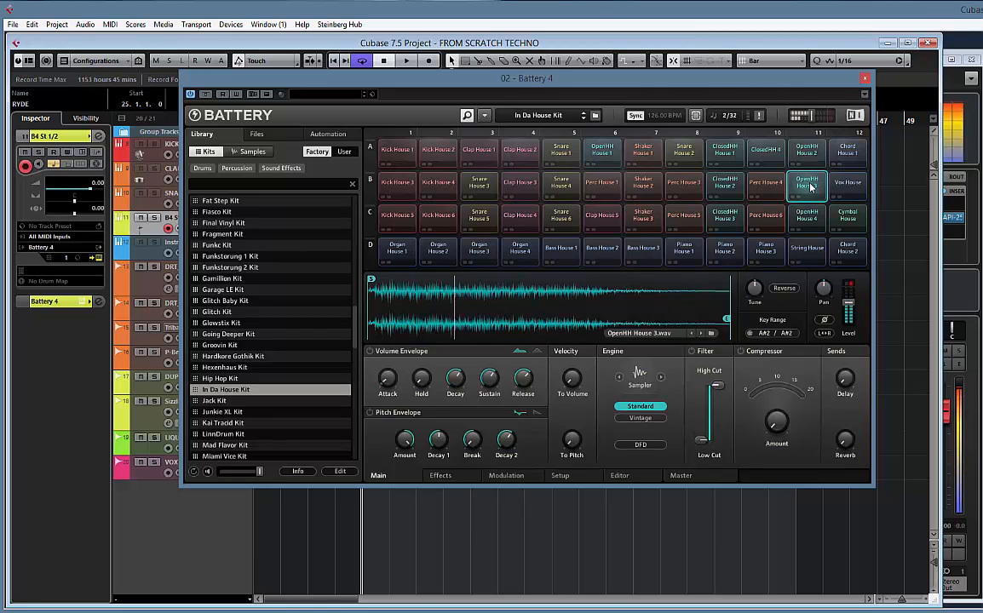
pyautogui.click(803, 187)
pyautogui.click(810, 187)
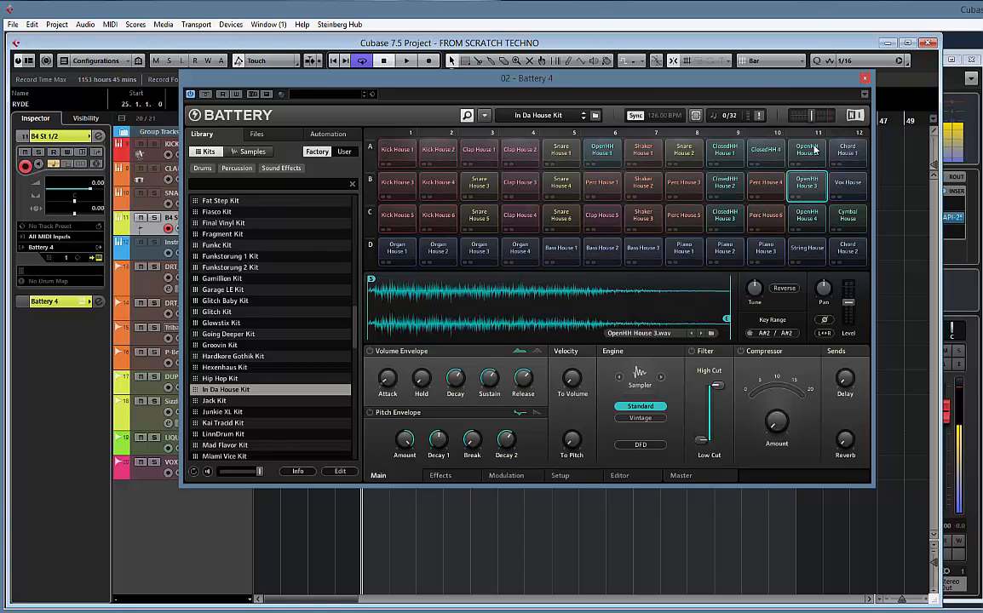
pyautogui.click(865, 80)
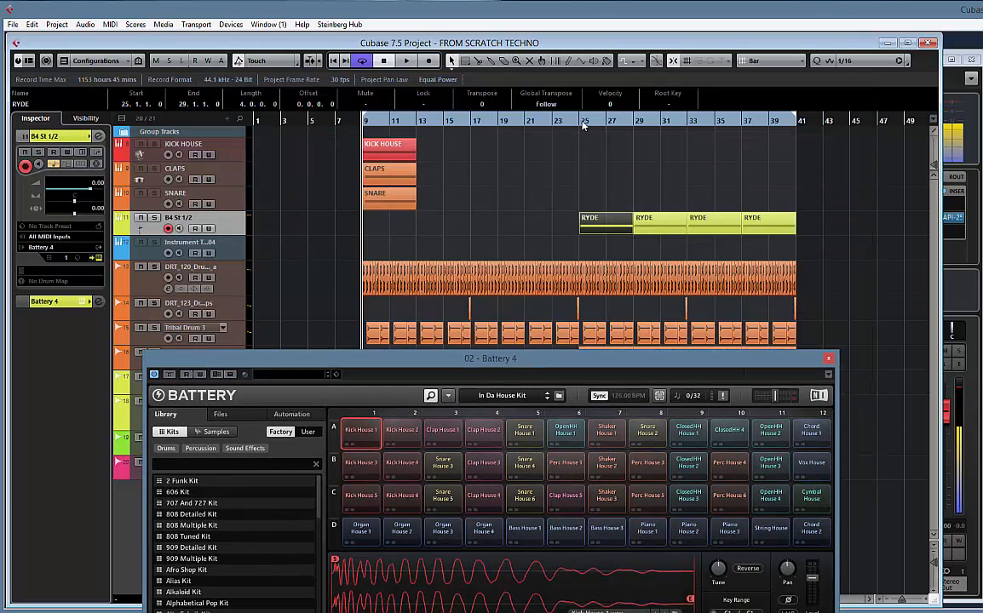
# While playing from bar 25, swap the OpenHH House 3 cell with Snare House 6 in cell C5, and close Battery 4
pyautogui.click(579, 124)
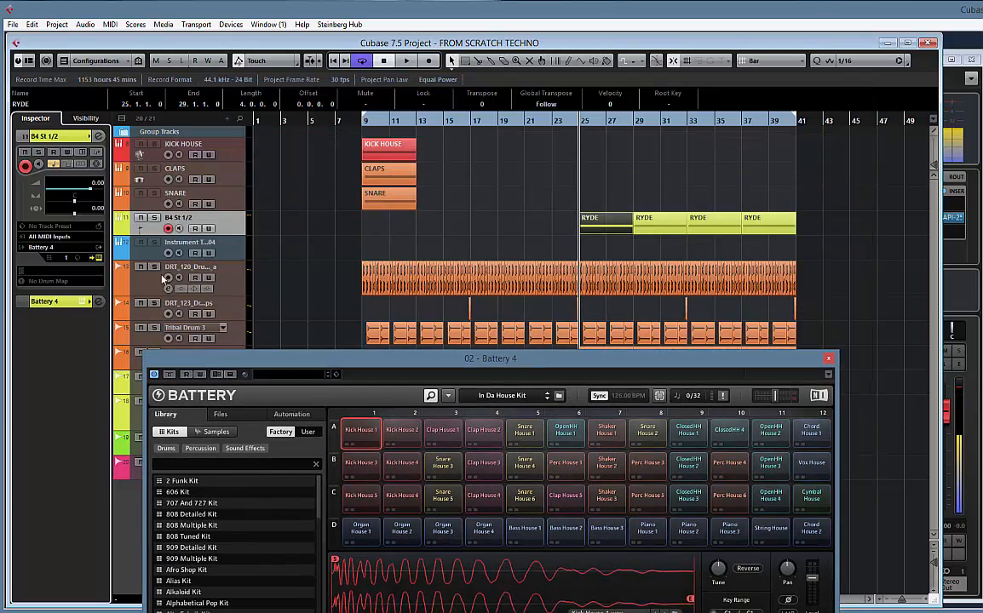
pyautogui.press('space')
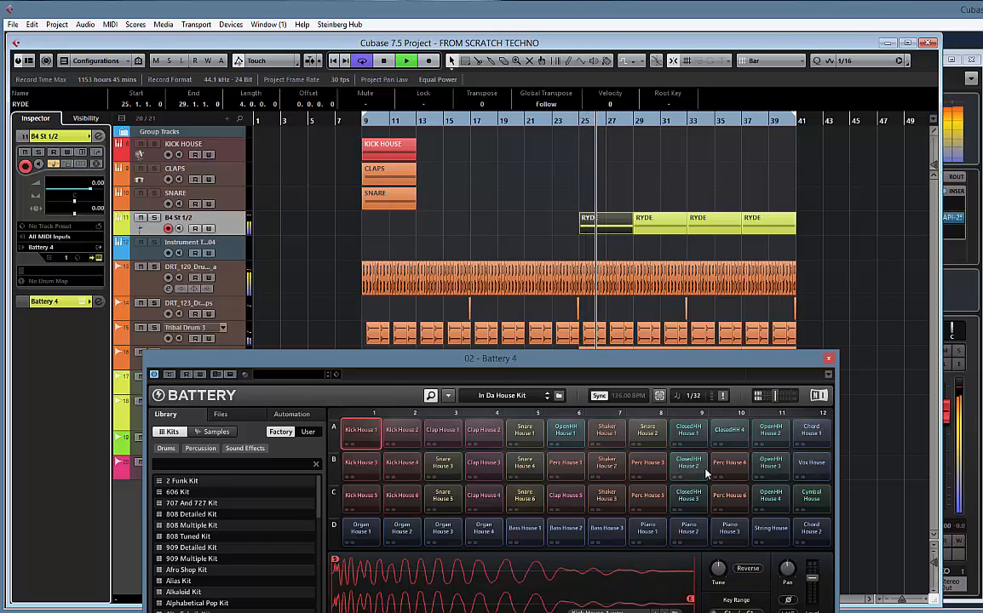
pyautogui.moveTo(775, 466); pyautogui.dragTo(527, 505)
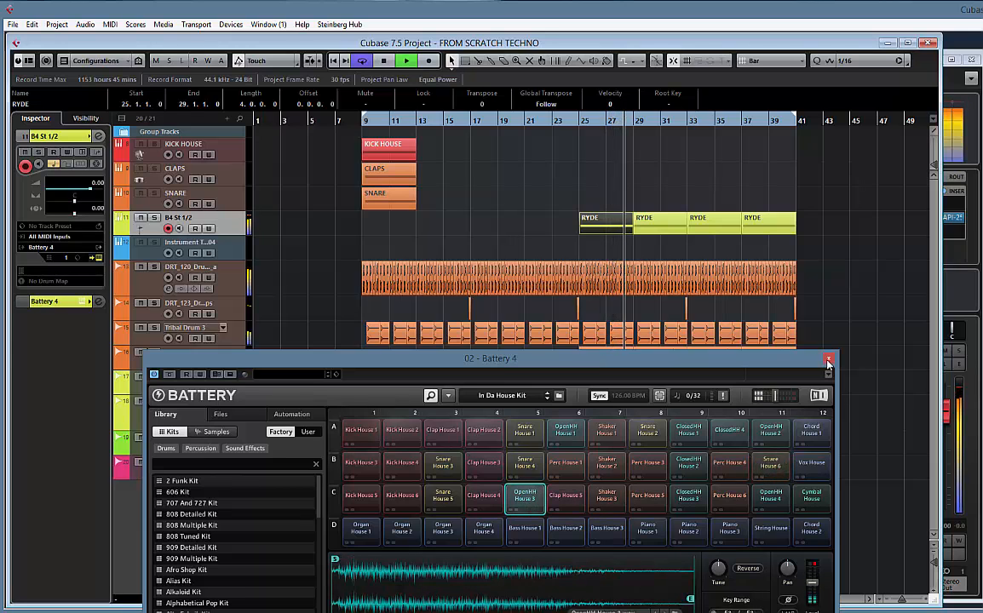
pyautogui.click(828, 359)
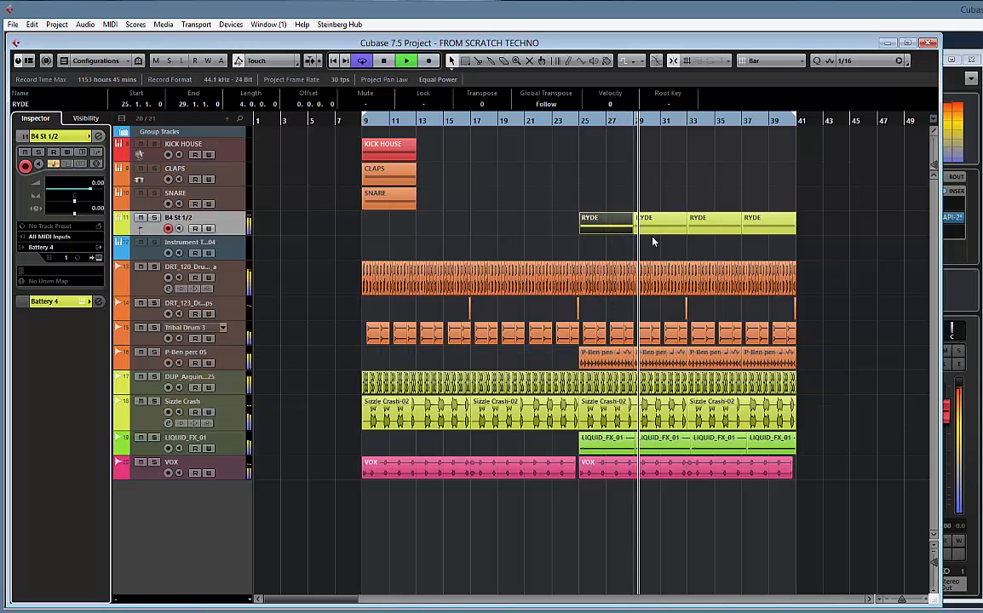
pyautogui.press('space')
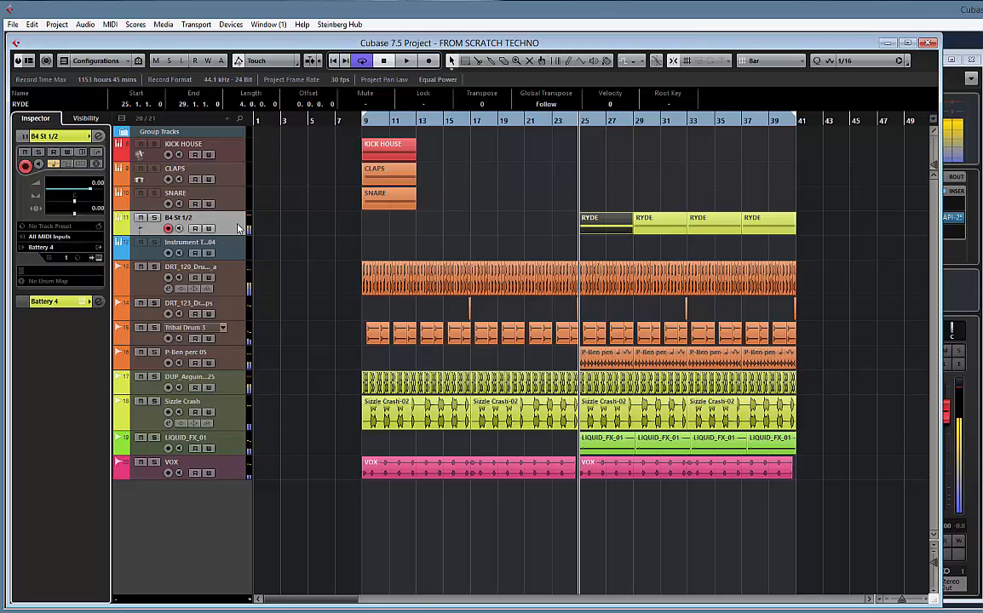
# Rename the B4 St 1/2 track as RYDE
pyautogui.doubleClick(180, 219)
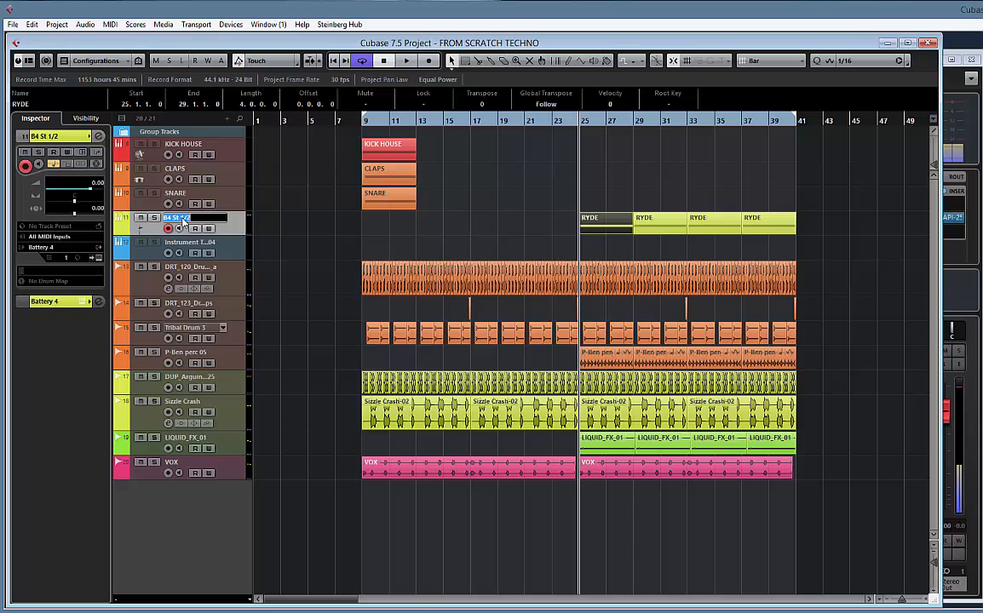
pyautogui.write('RYDE')
pyautogui.press('Return')
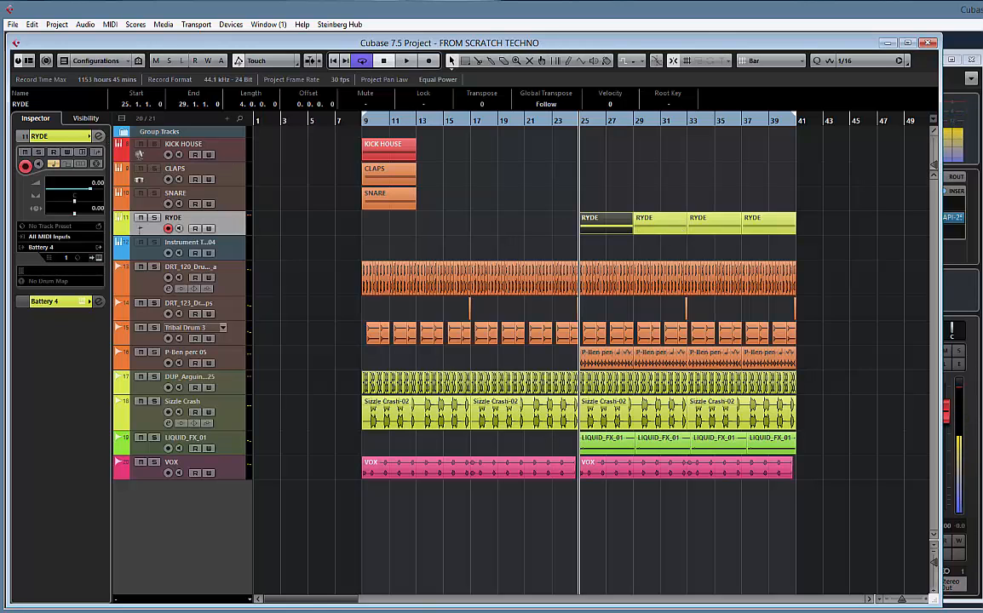
# Move the spectral analyser window out of the way and open the RYDE track's channel settings
pyautogui.press('e')
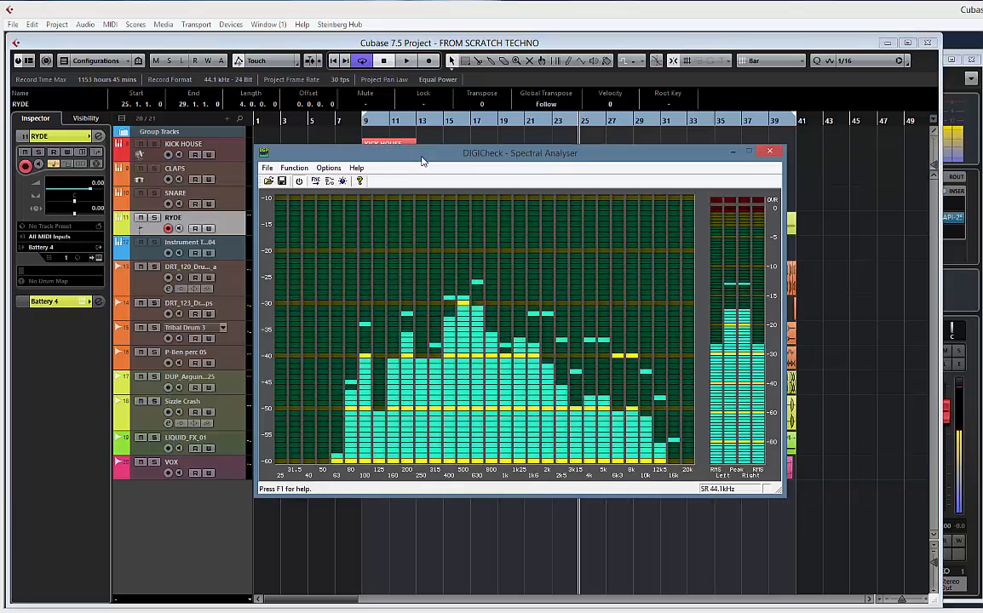
pyautogui.moveTo(422, 160); pyautogui.dragTo(982, 141)
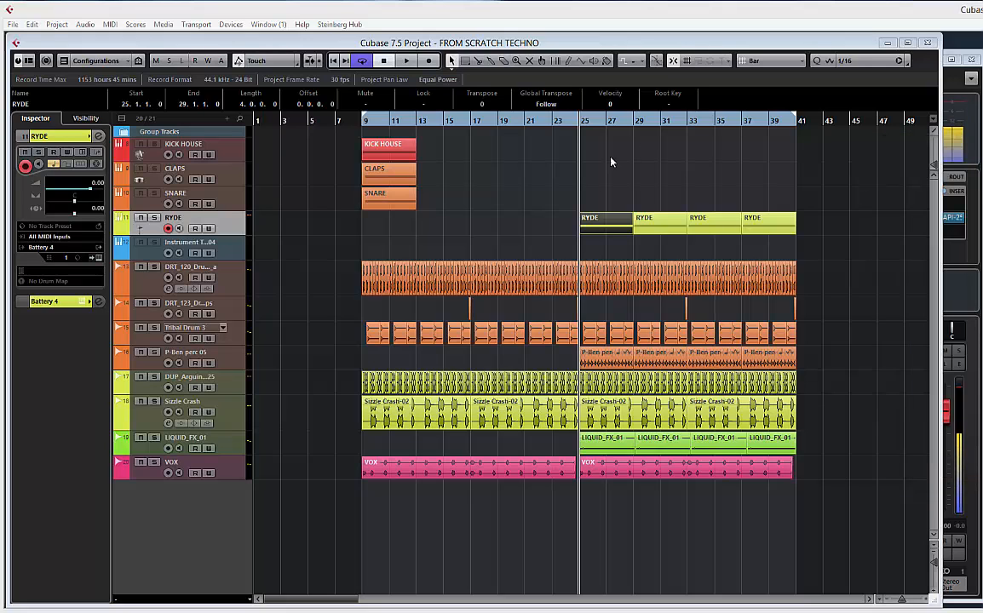
pyautogui.press('e')
pyautogui.moveTo(473, 162); pyautogui.dragTo(550, 164)
pyautogui.moveTo(358, 237)
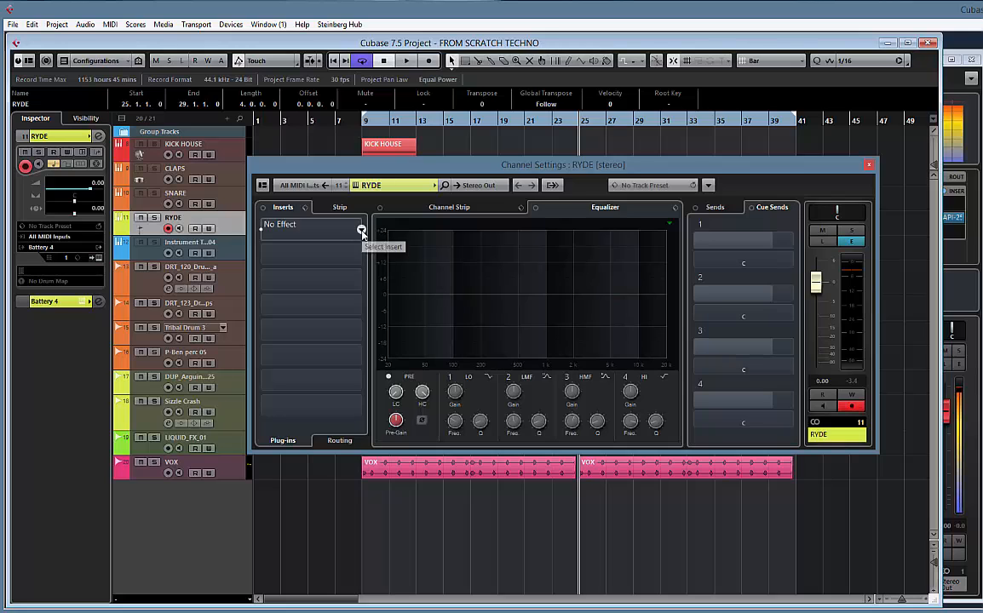
# During playback, enable RYDE's low EQ band, choose Low Shelf IV and raise the low cut to about 500 Hz
pyautogui.press('space')
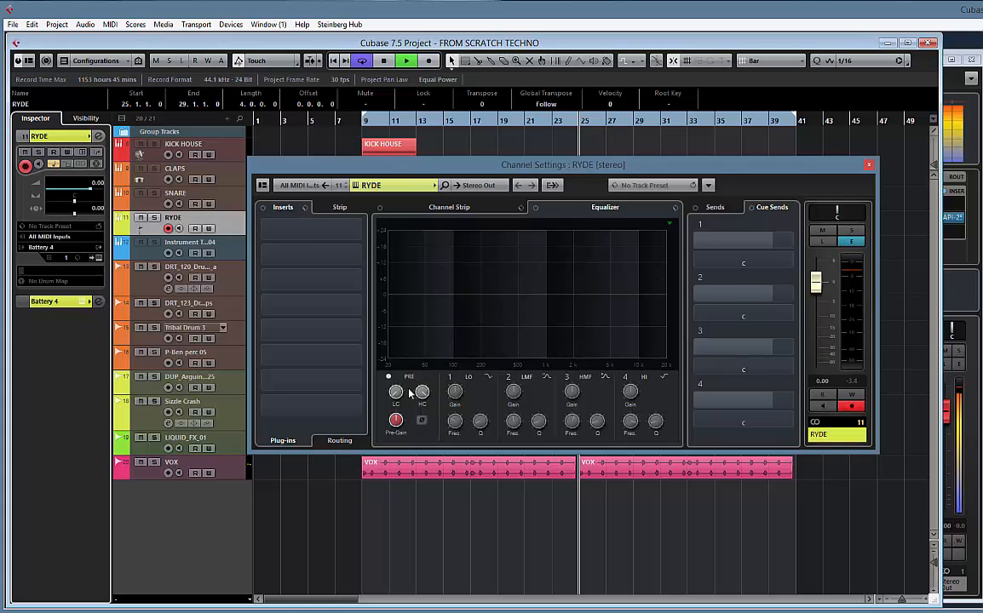
pyautogui.click(443, 377)
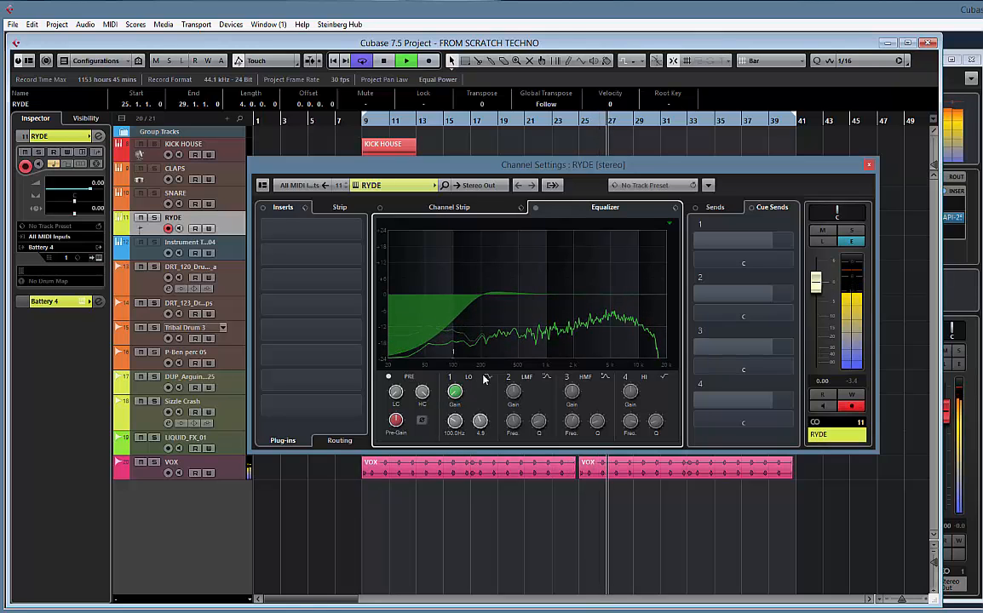
pyautogui.click(488, 376)
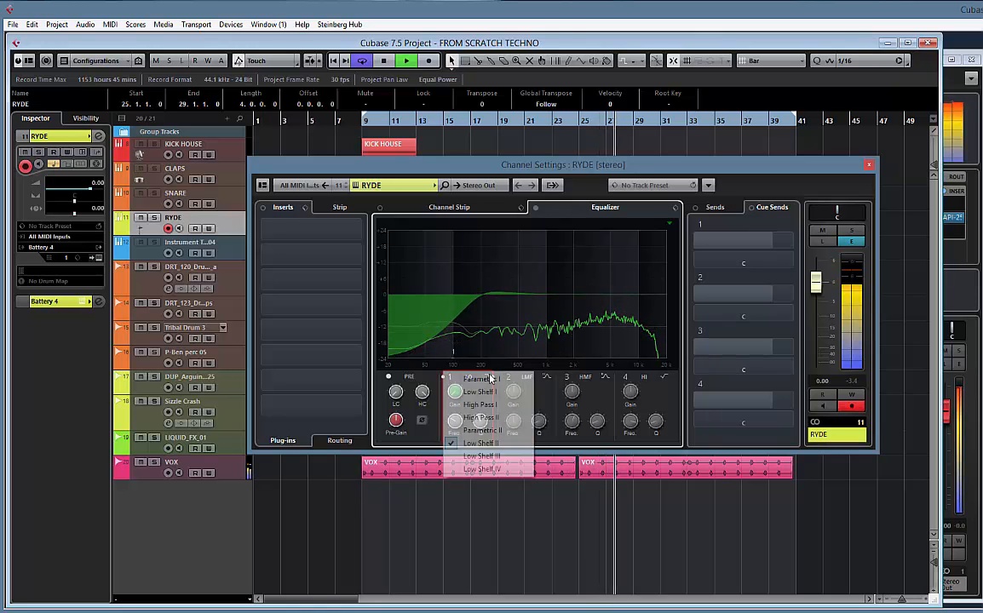
pyautogui.click(485, 469)
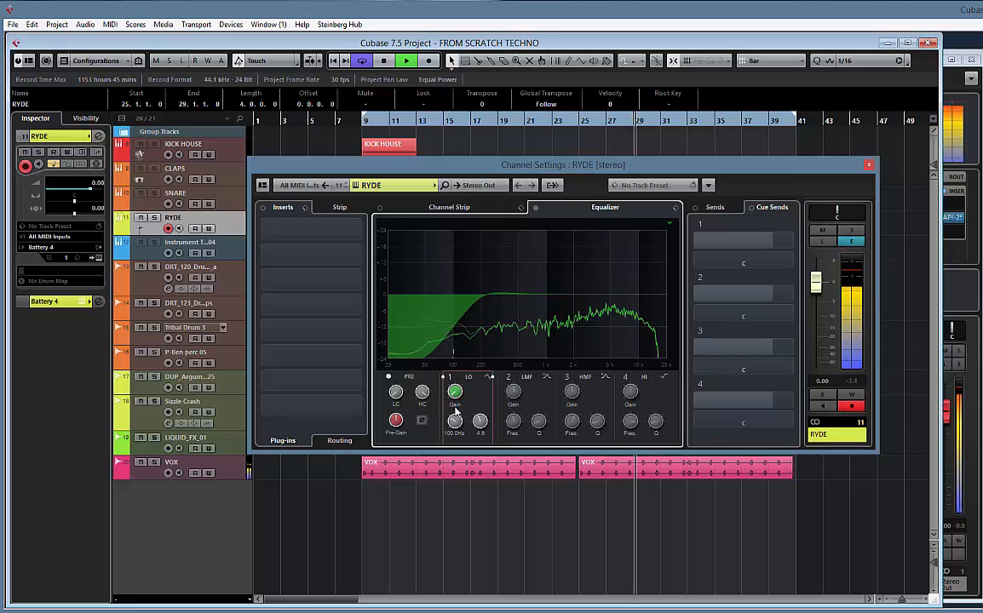
pyautogui.moveTo(458, 423); pyautogui.dragTo(446, 402)
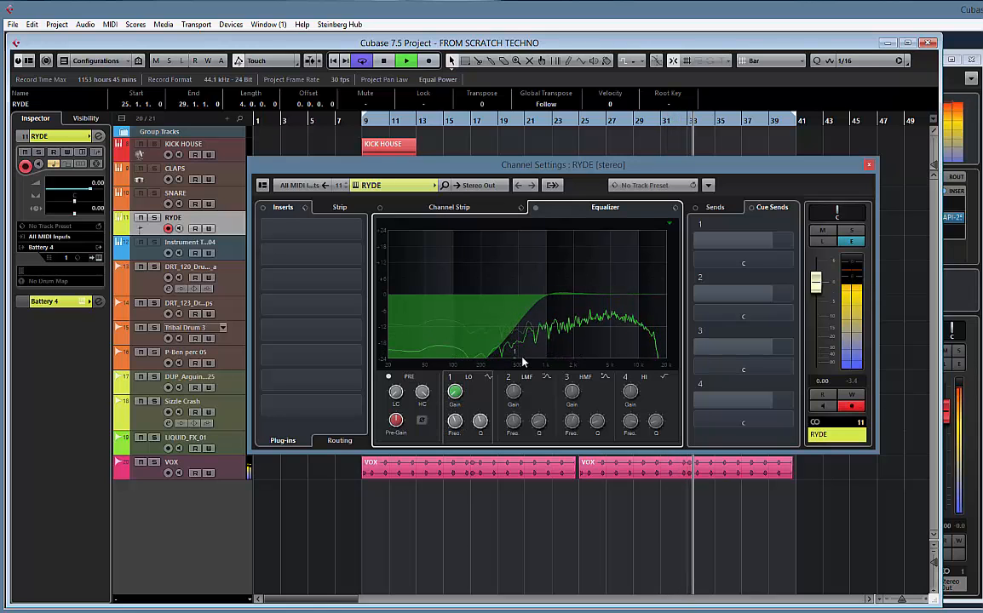
# Search for a flanger and load MetaFlanger Stereo in RYDE's first insert slot
pyautogui.click(359, 230)
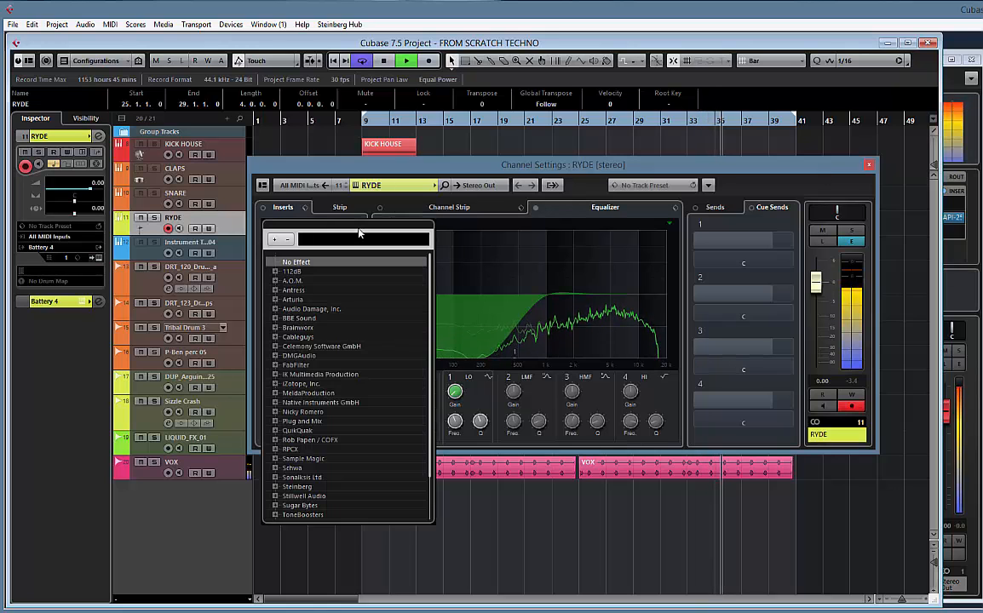
pyautogui.write('FLANGE')
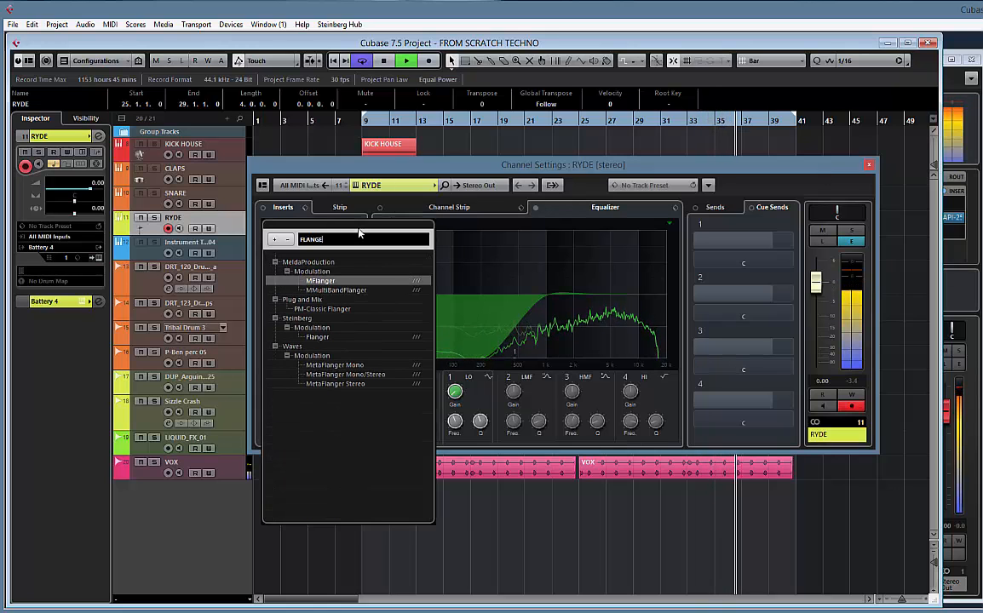
pyautogui.click(335, 384)
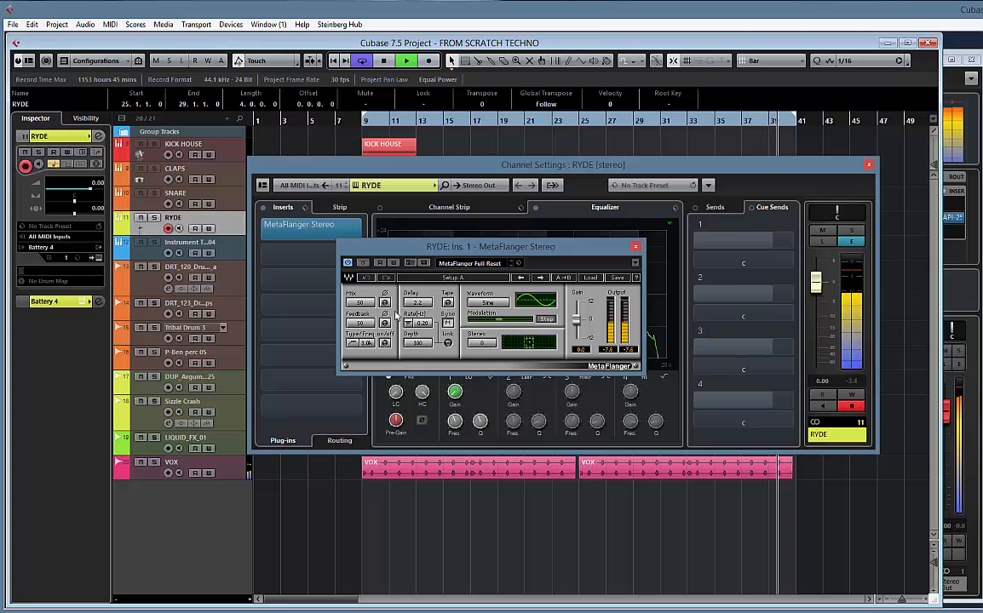
# Try MetaFlanger feedback values of 12 and 8 during playback
pyautogui.doubleClick(362, 324)
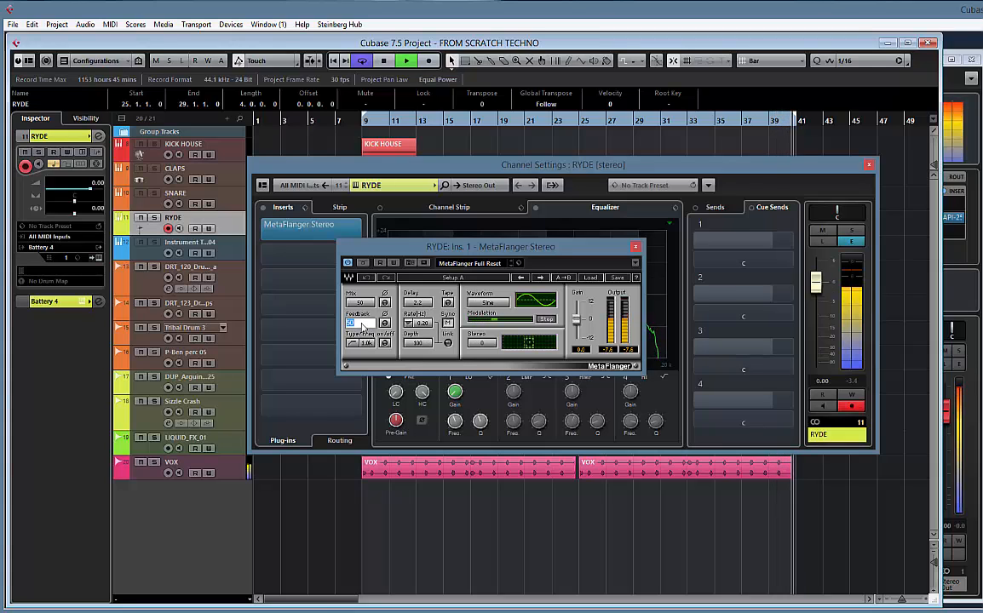
pyautogui.write('12')
pyautogui.press('Return')
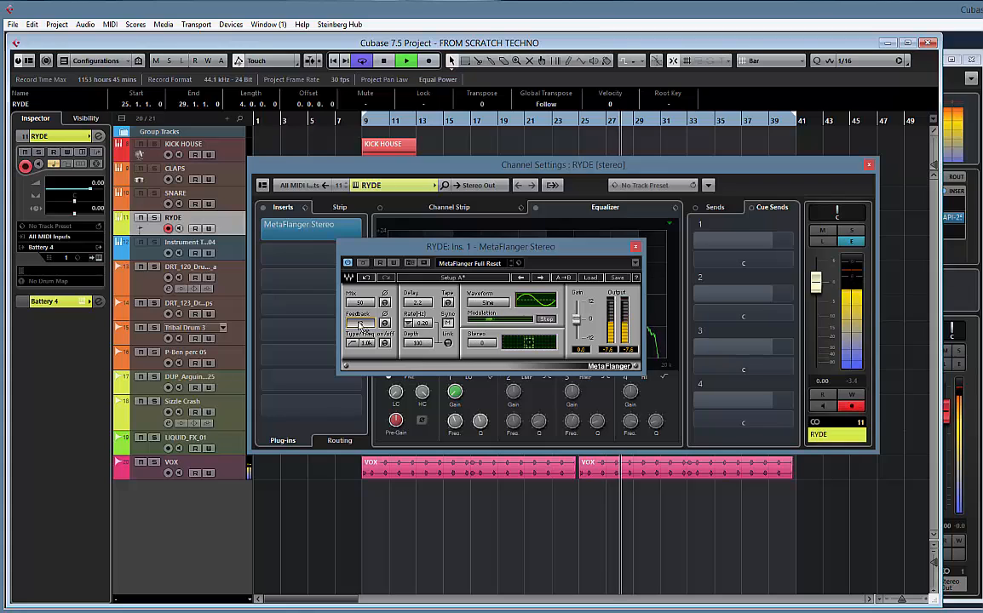
pyautogui.click(358, 323)
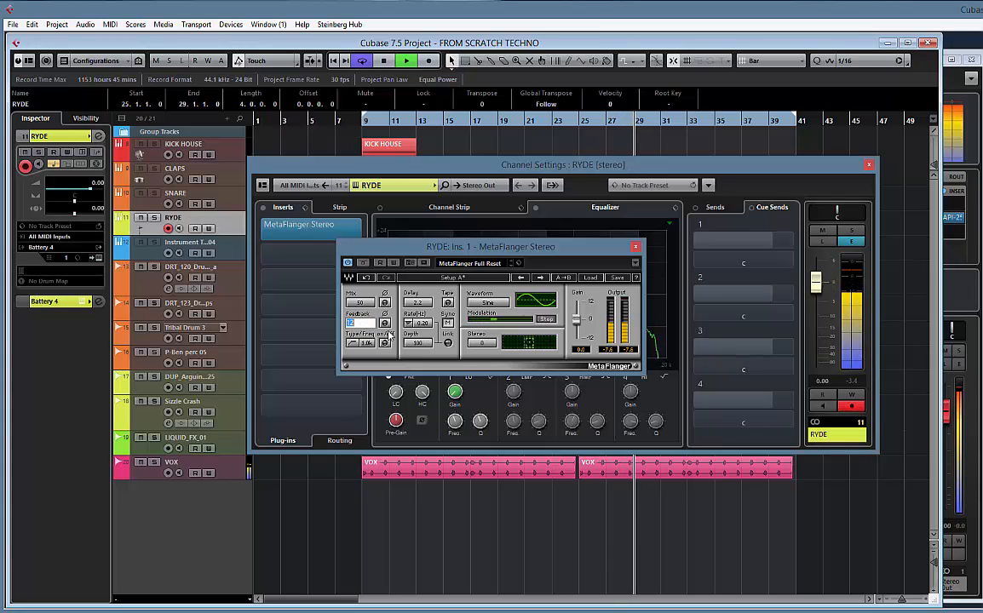
pyautogui.write('8')
pyautogui.press('Return')
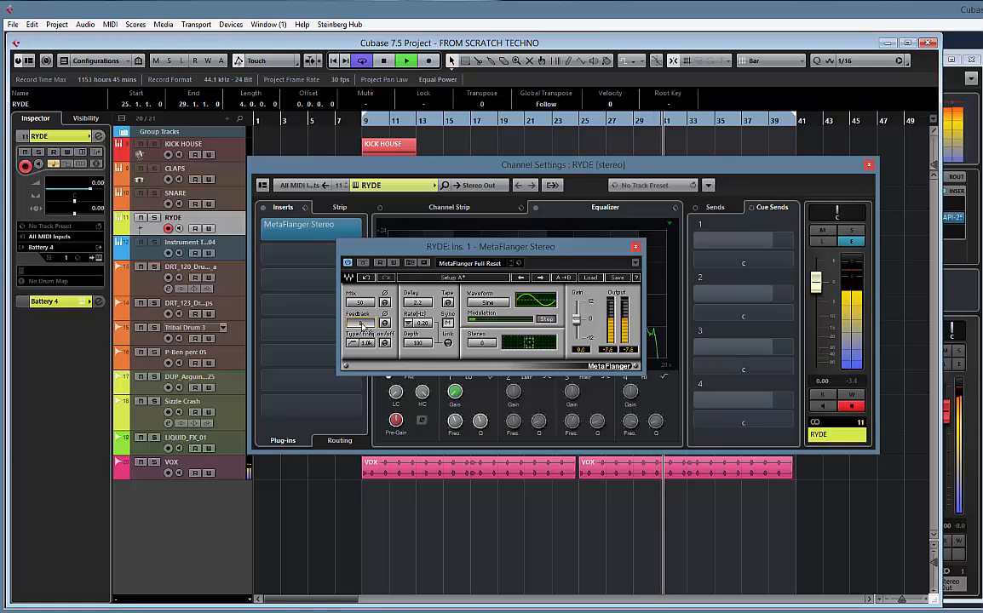
# Set MetaFlanger's feedback to 5 and its stereo amount to 99
pyautogui.click(361, 326)
pyautogui.write('5')
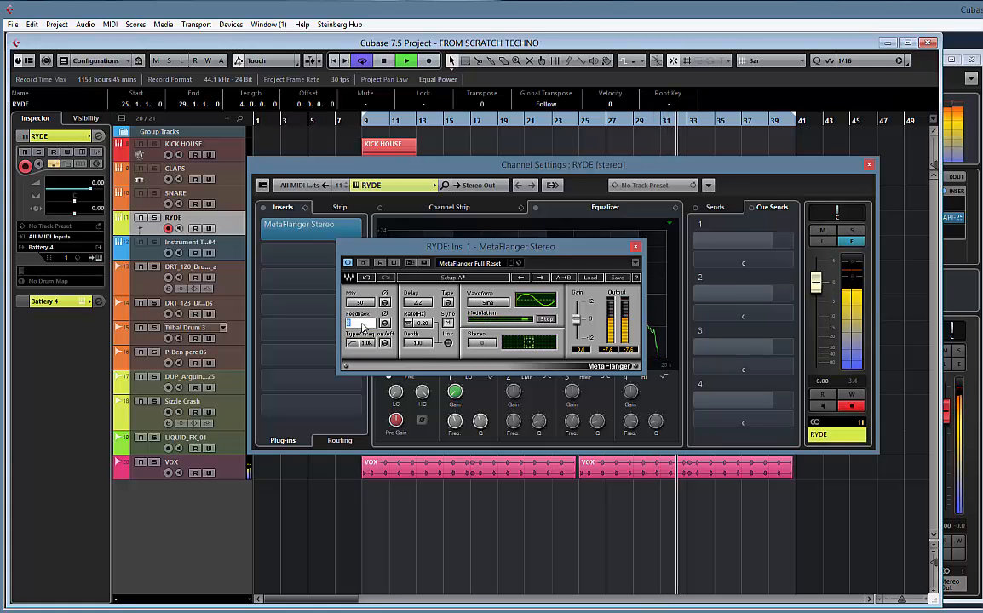
pyautogui.press('Return')
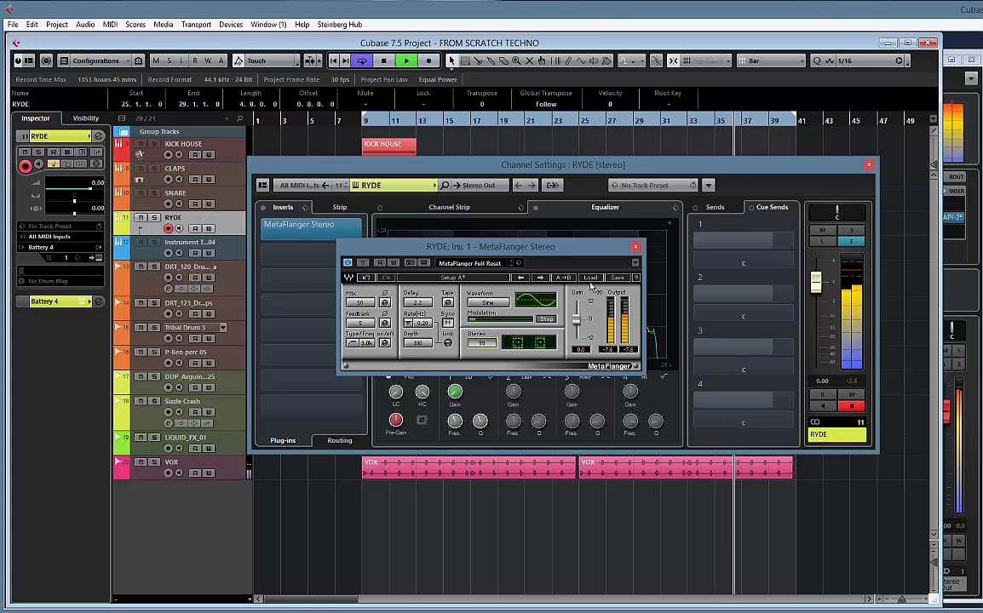
# Try a MetaFlanger feedback of 3, stop playback and set the feedback to 50
pyautogui.click(359, 324)
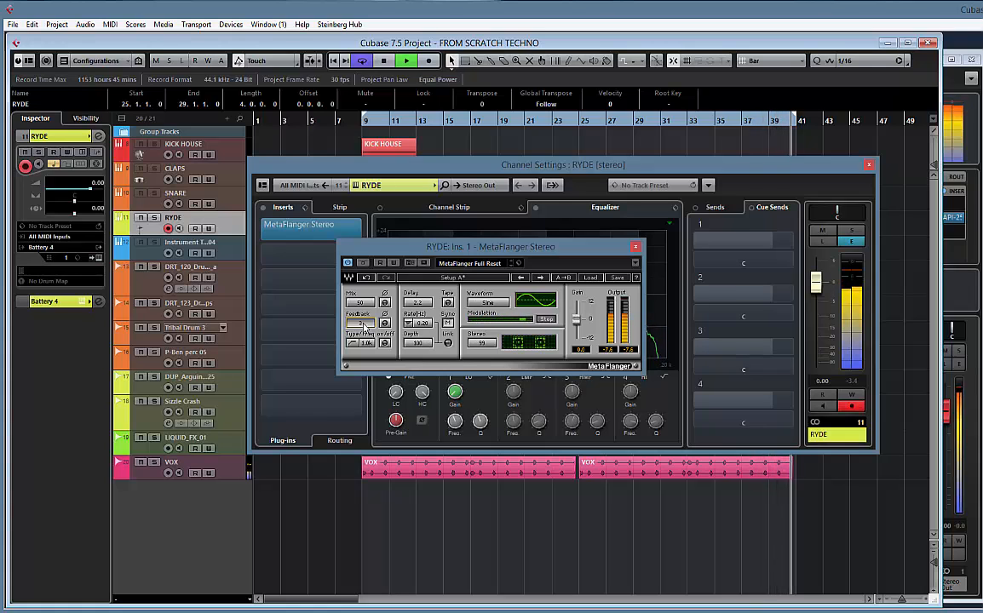
pyautogui.press('space')
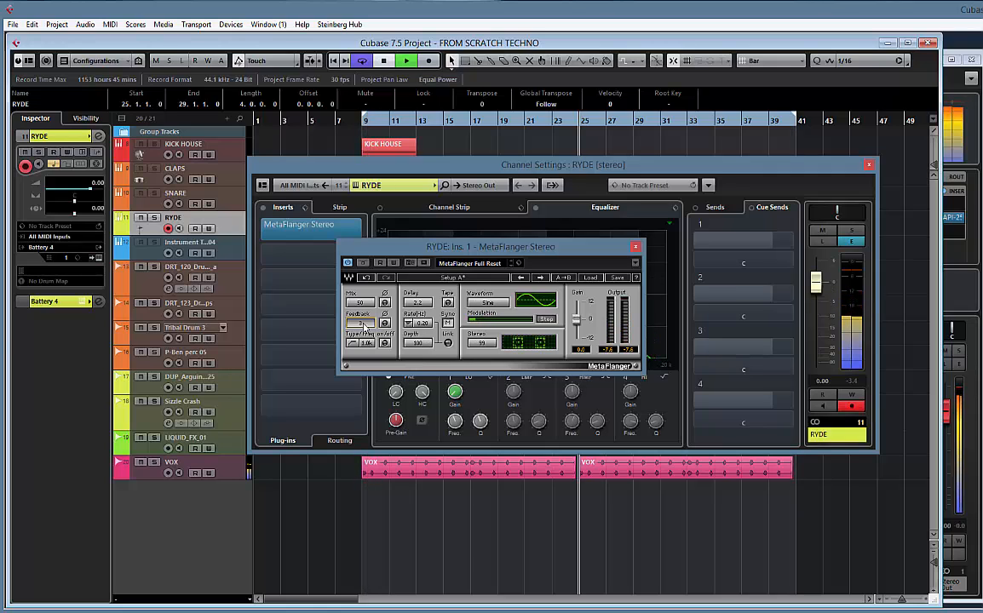
pyautogui.write('50')
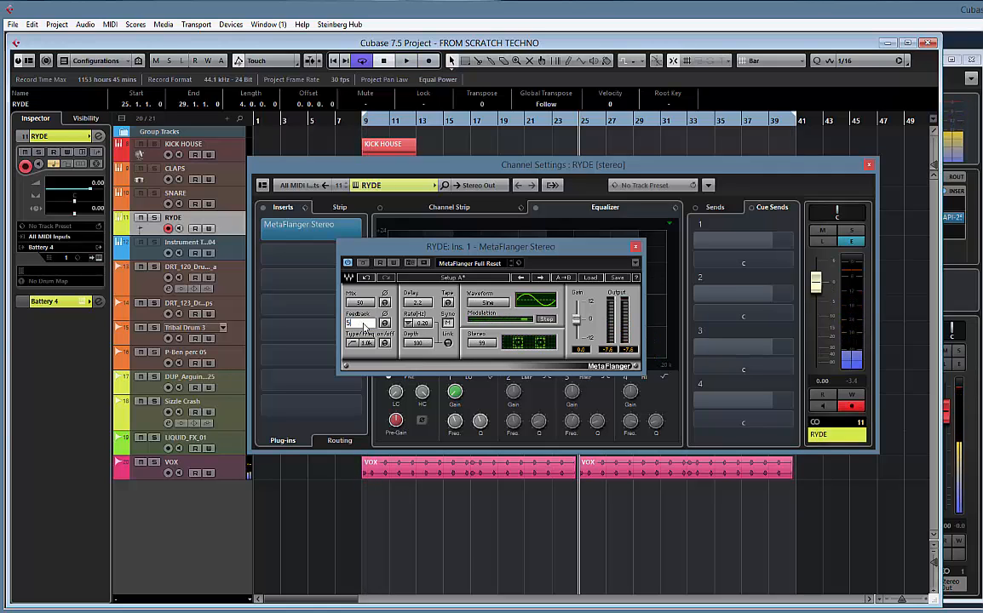
pyautogui.press('Return')
# Set MetaFlanger's mix to 12, start playback, and reduce the mix to 10
pyautogui.click(365, 307)
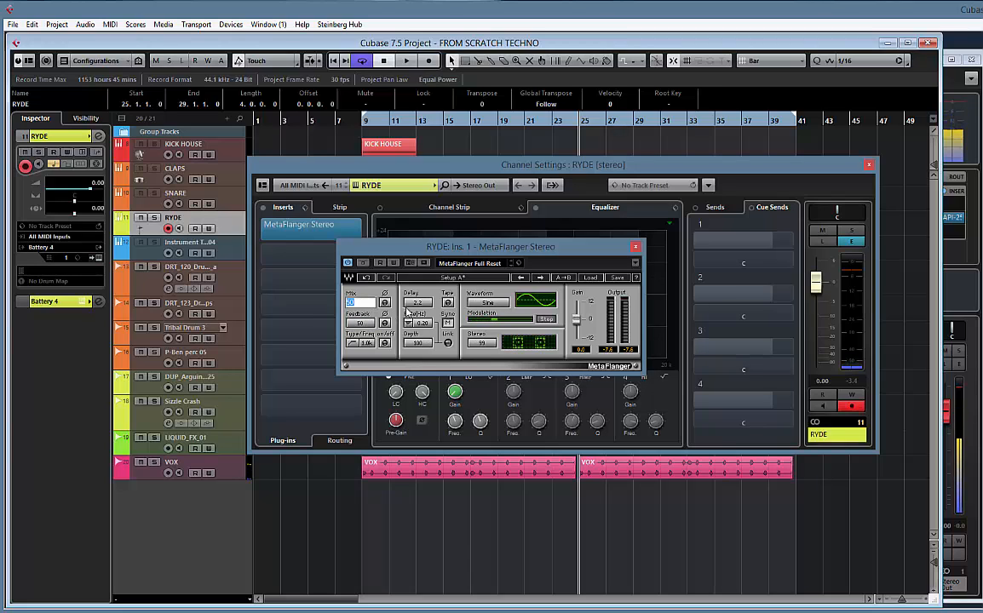
pyautogui.write('12')
pyautogui.press('Return')
pyautogui.press('space')
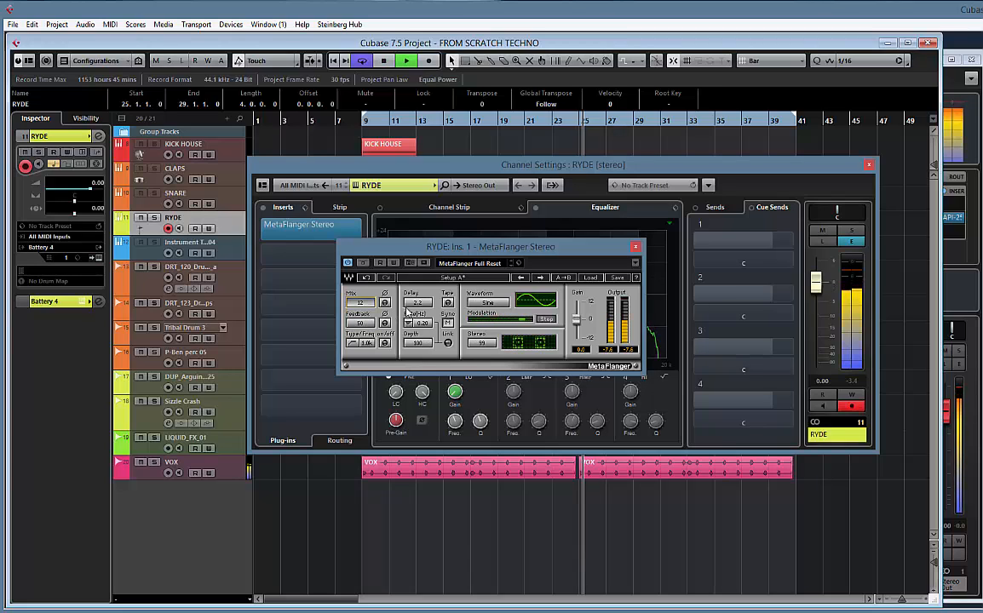
pyautogui.click(363, 303)
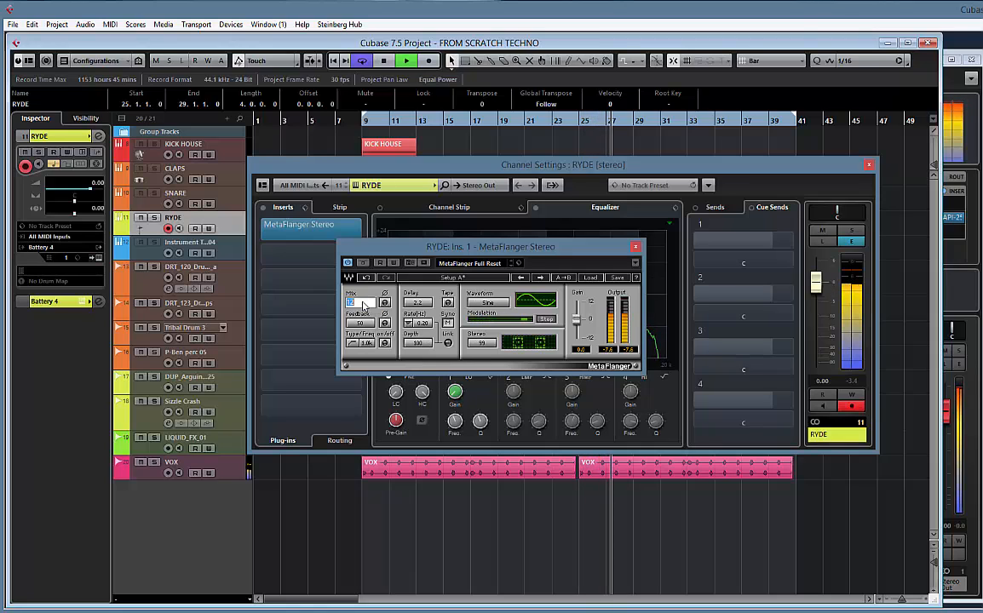
pyautogui.write('10')
pyautogui.press('Return')
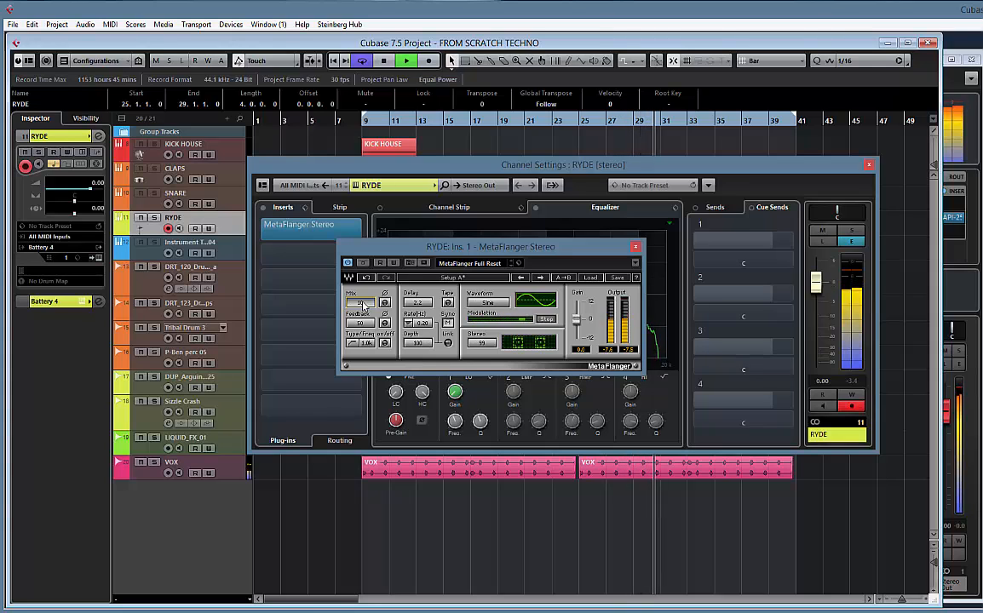
# Switch MetaFlanger's rate sync to automatic, stop playback, and close the plug-in and RYDE's channel settings
pyautogui.click(448, 323)
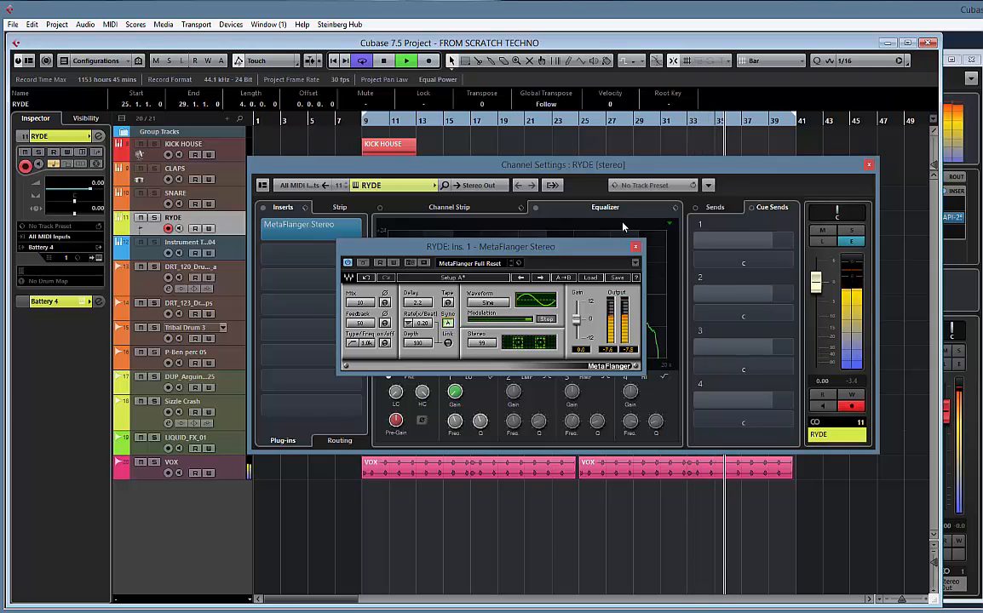
pyautogui.press('space')
pyautogui.click(635, 247)
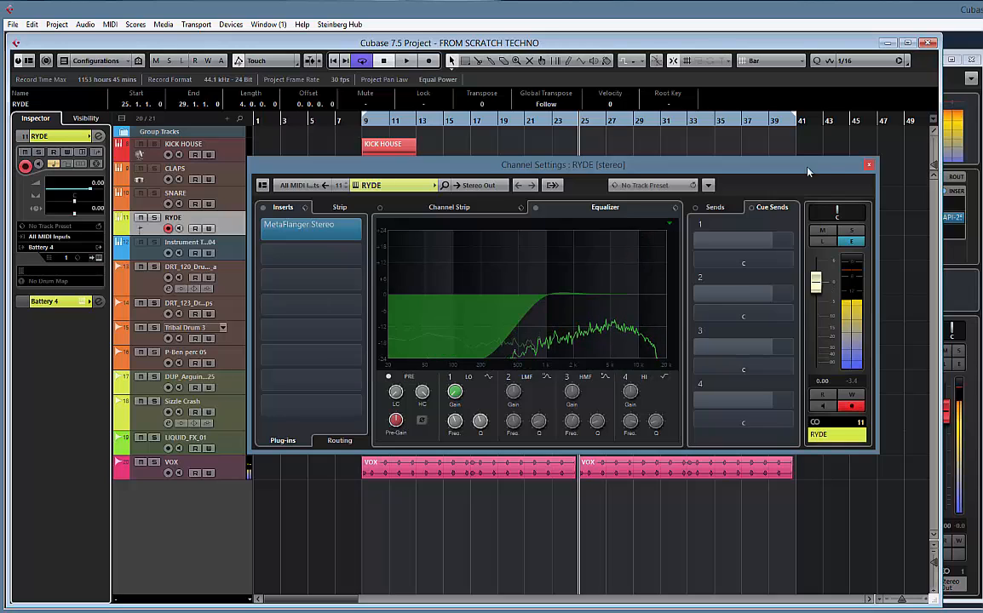
pyautogui.click(868, 166)
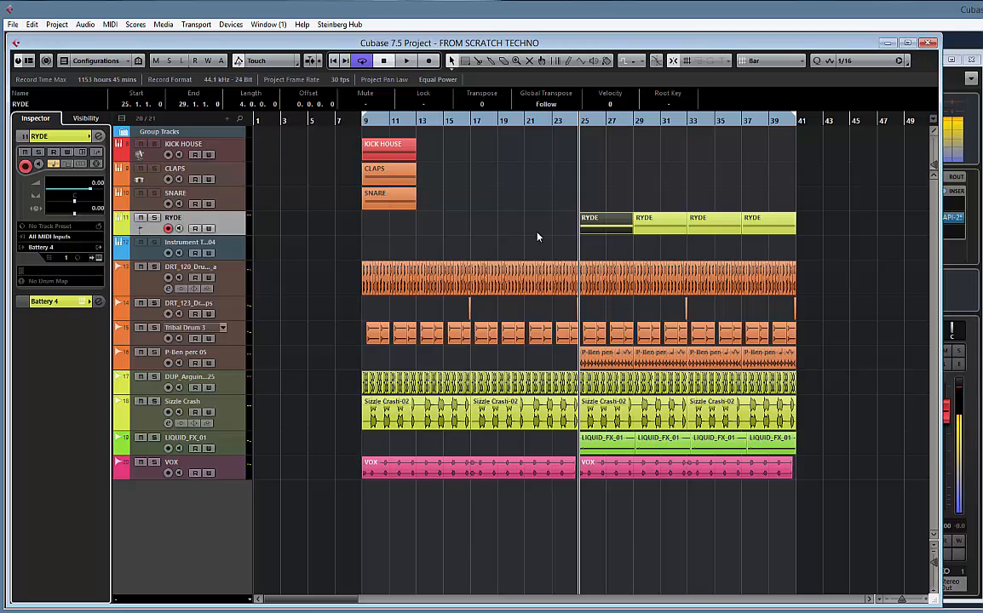
# Play the project from bar 25, lower RYDE's audio fader to -3.68 dB, and stop playback
pyautogui.press('space')
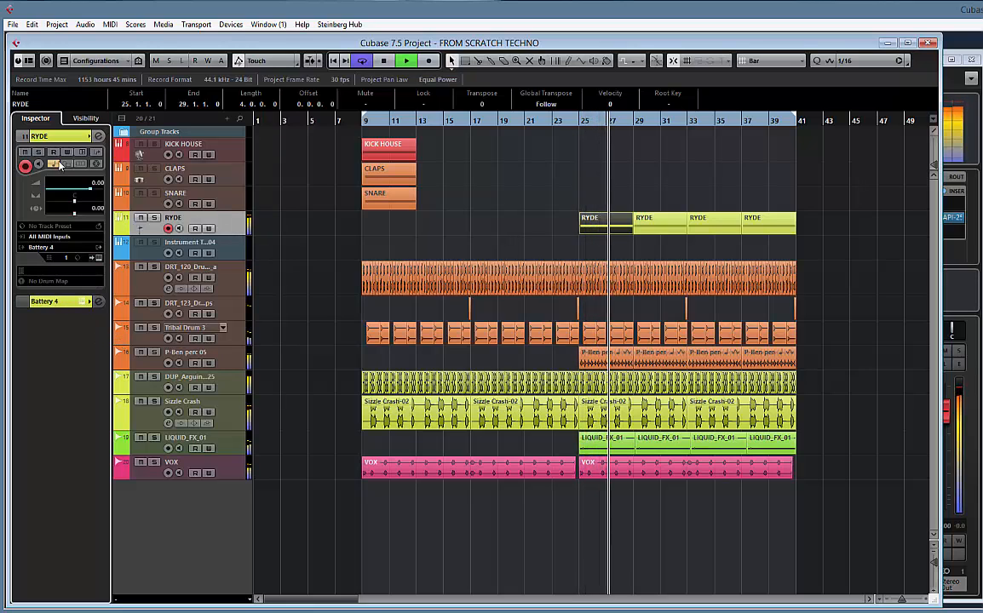
pyautogui.click(51, 301)
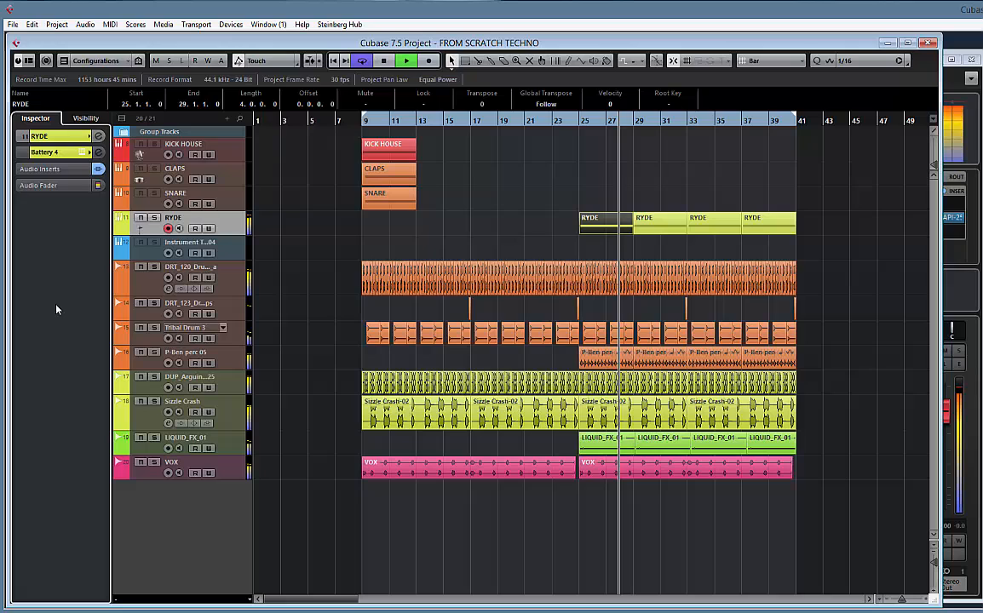
pyautogui.click(43, 185)
pyautogui.moveTo(38, 288); pyautogui.dragTo(38, 313)
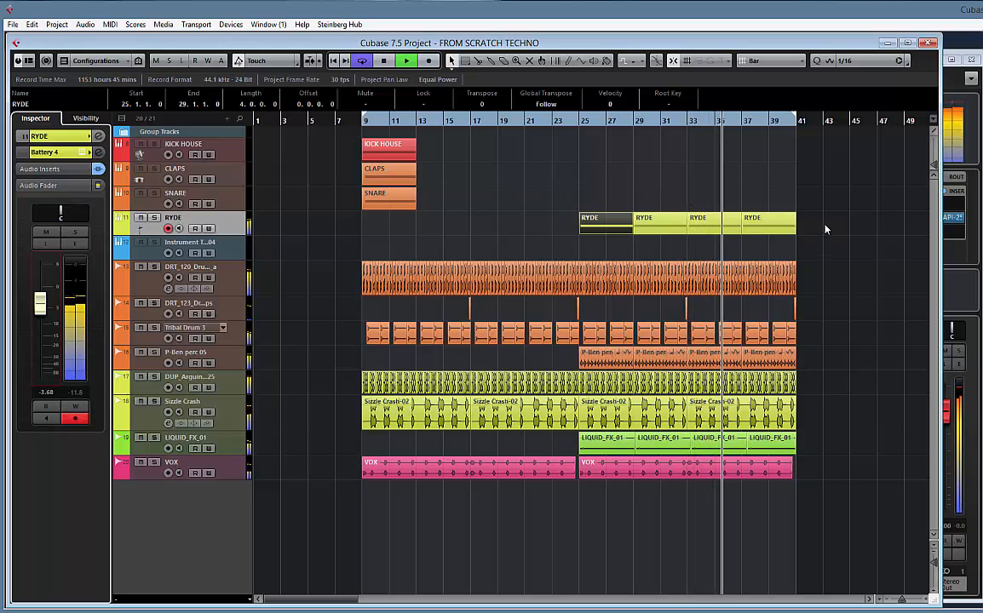
pyautogui.press('space')
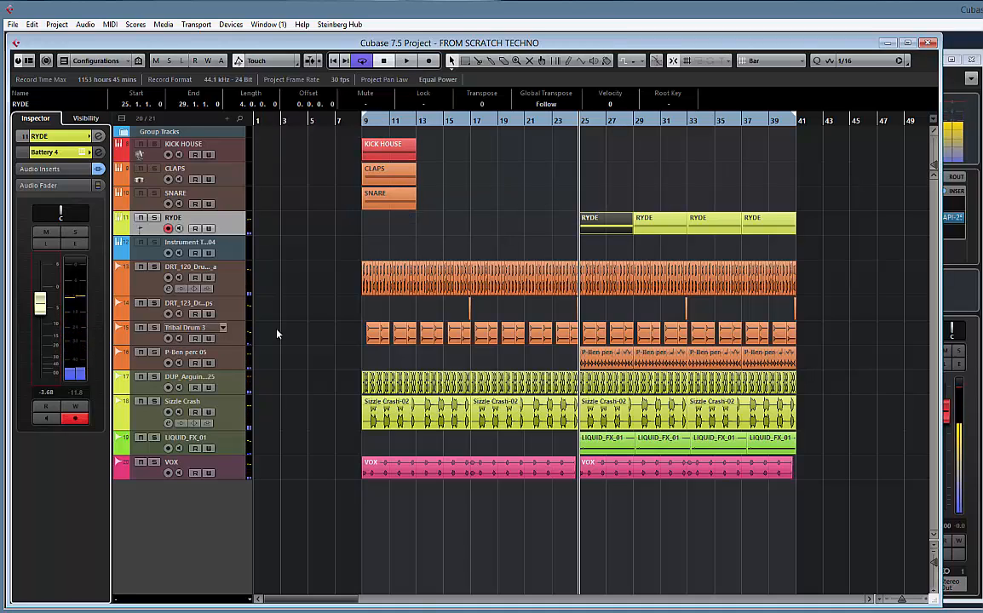
# Move all tracks from KICK HOUSE through VOX into a new folder track and name the folder BEAT
pyautogui.click(220, 466)
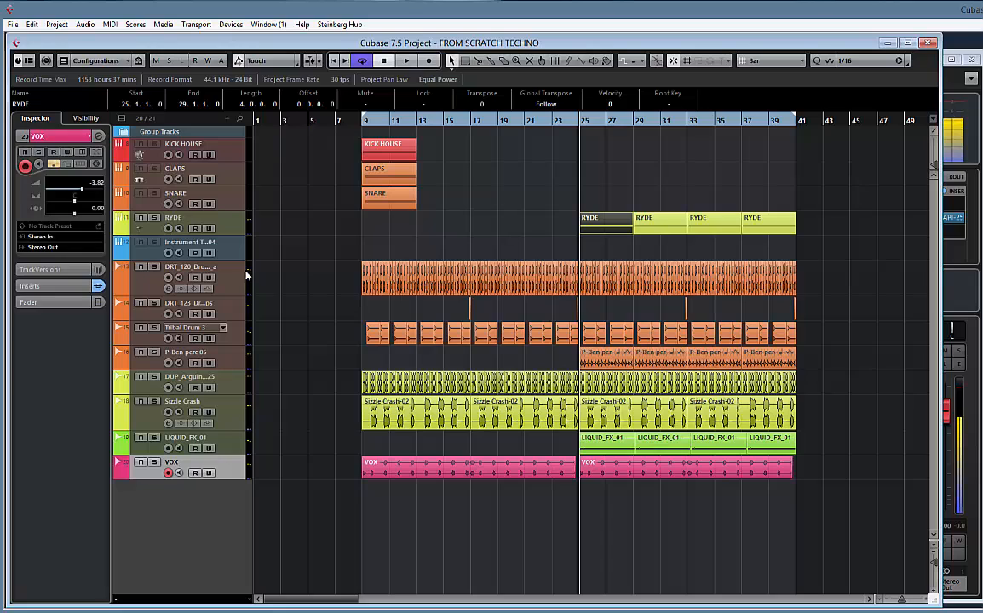
pyautogui.keyDown('shift'); pyautogui.click(232, 151); pyautogui.keyUp('shift')
pyautogui.rightClick(239, 155)
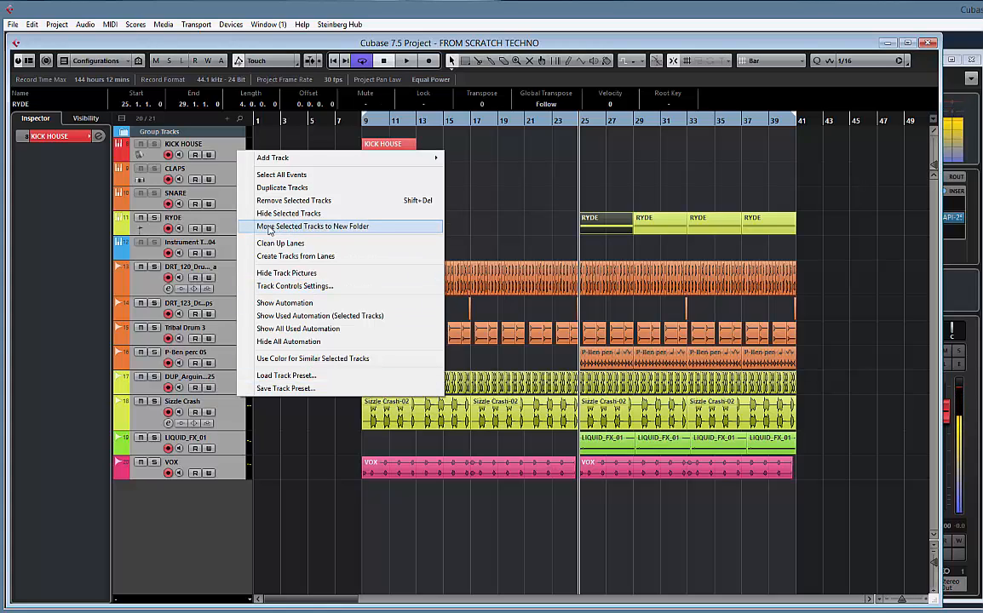
pyautogui.click(334, 227)
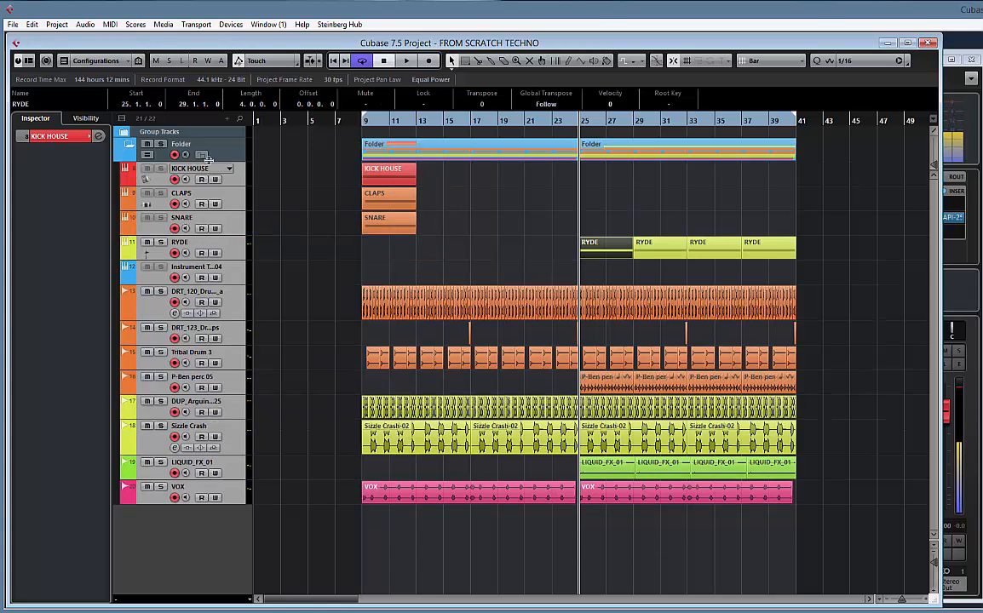
pyautogui.doubleClick(186, 147)
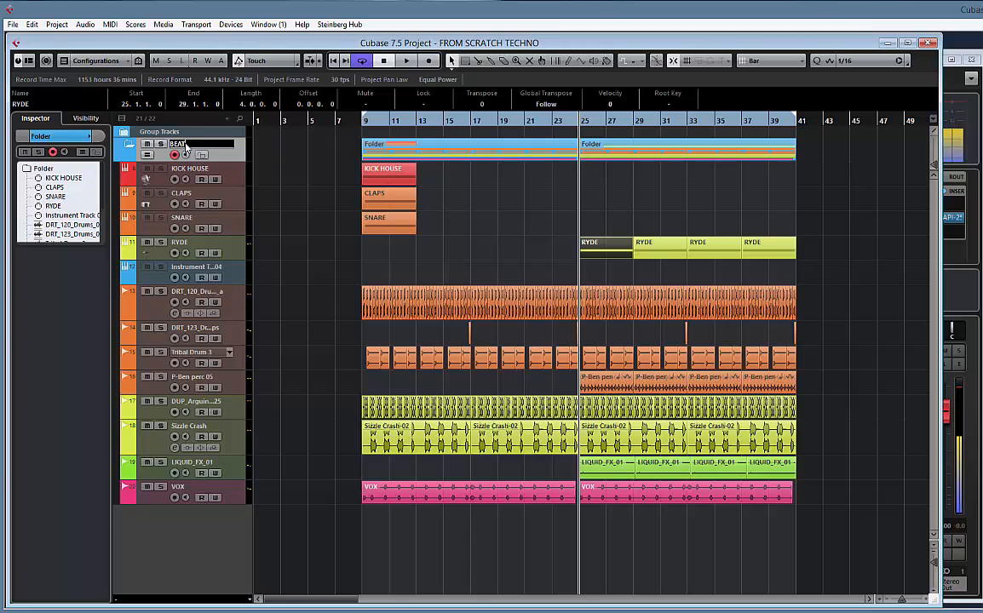
pyautogui.press('Return')
# Colour the BEAT folder track grey and make it taller, then check it collapsed and expand it again
pyautogui.click(122, 153)
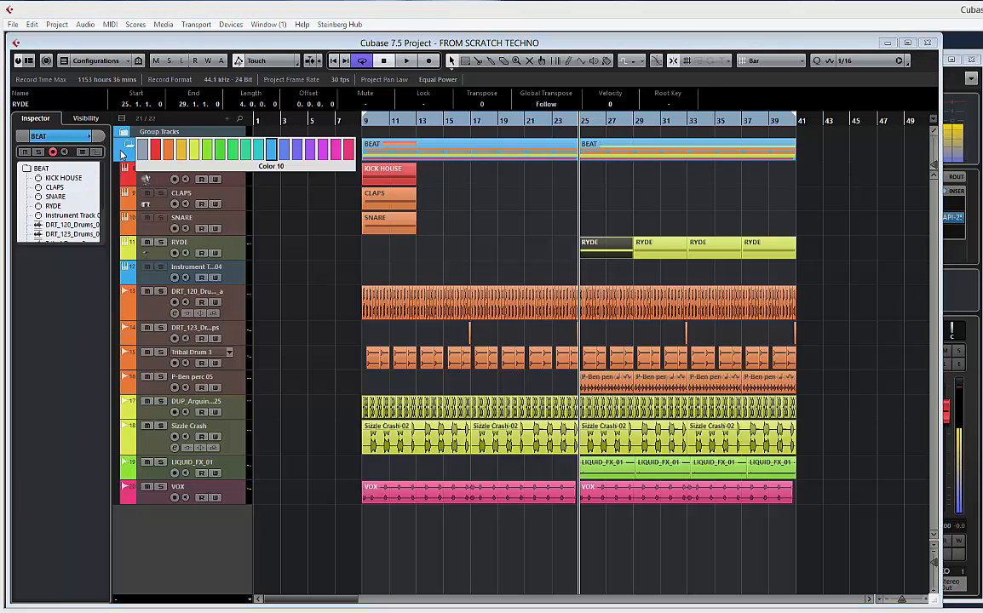
pyautogui.click(143, 152)
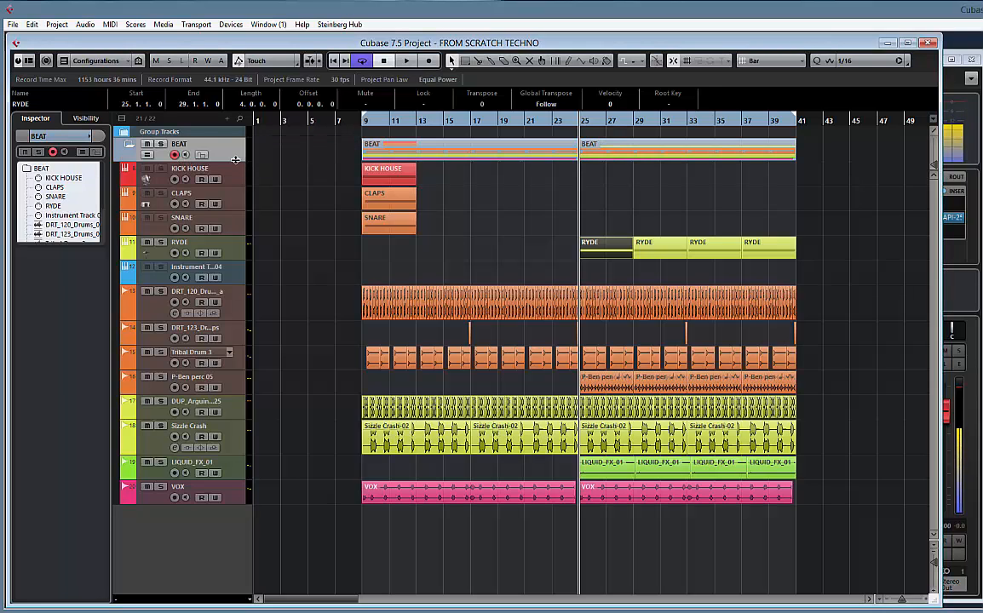
pyautogui.moveTo(235, 159); pyautogui.dragTo(235, 178)
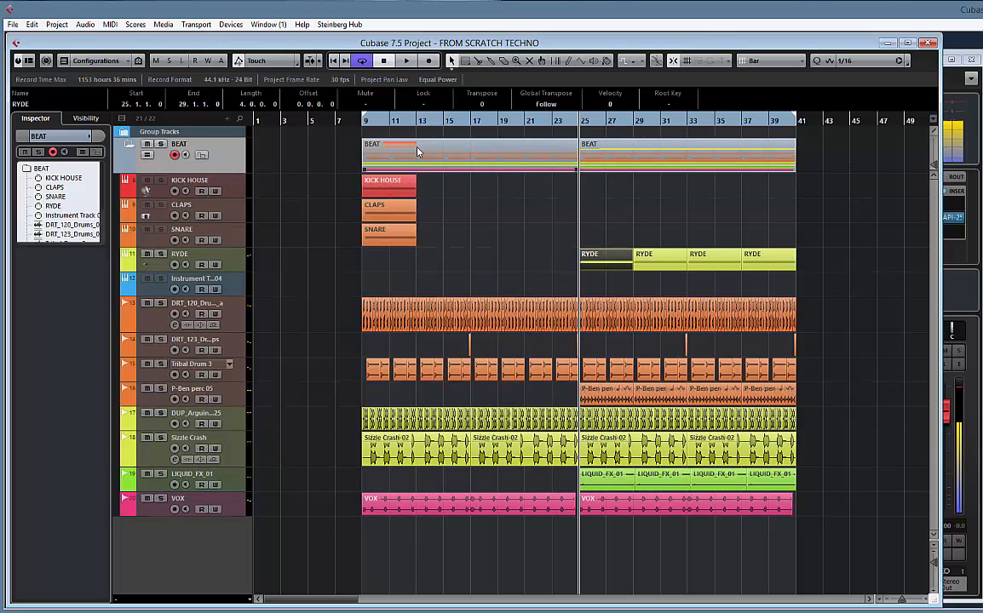
pyautogui.click(128, 147)
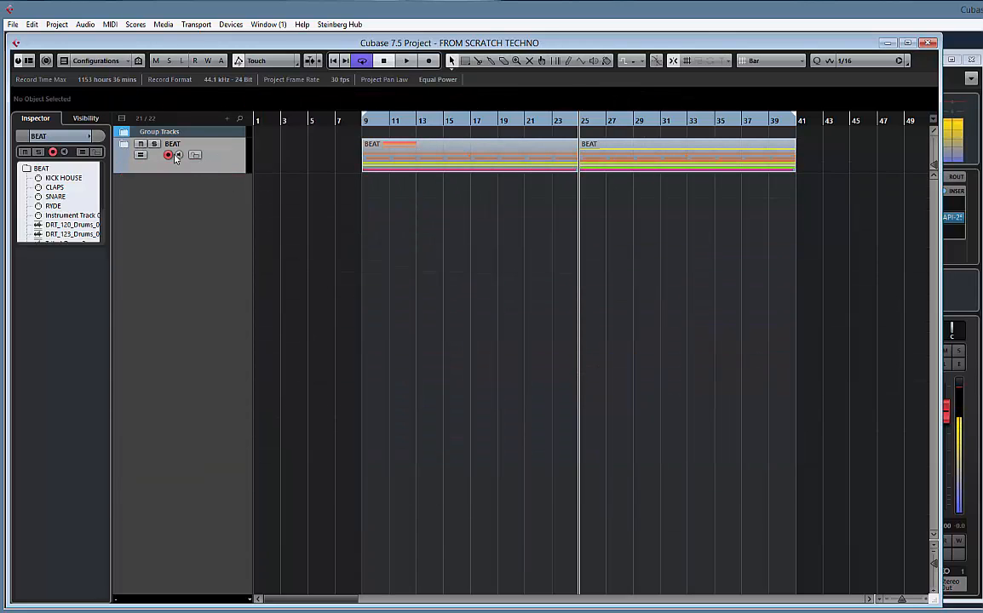
pyautogui.click(125, 146)
# Duplicate the BEAT folder part that starts at bar 25 so the copy fills bars 41 to 57
pyautogui.click(454, 167)
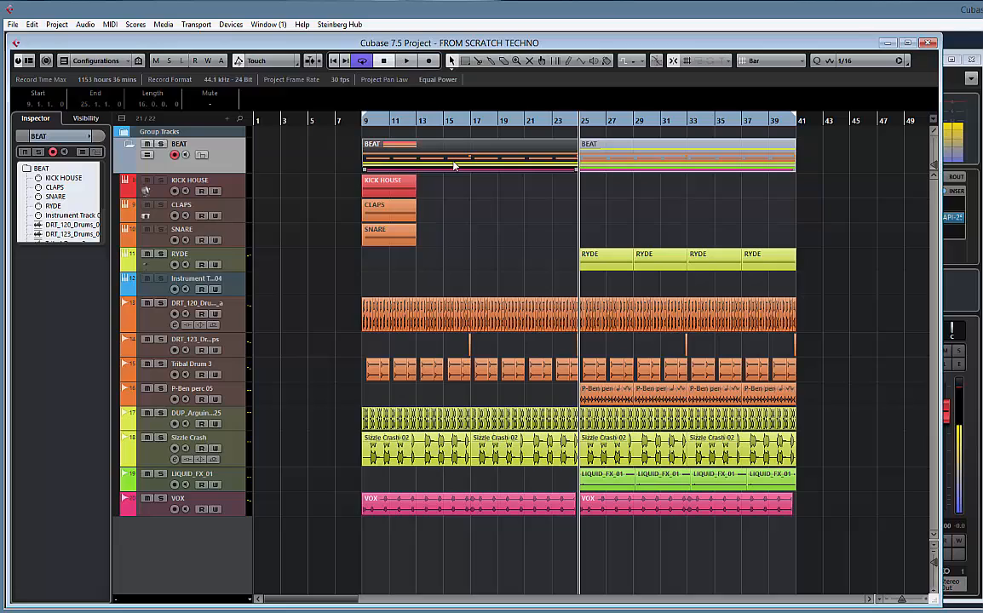
pyautogui.keyDown('shift'); pyautogui.click(654, 155); pyautogui.keyUp('shift')
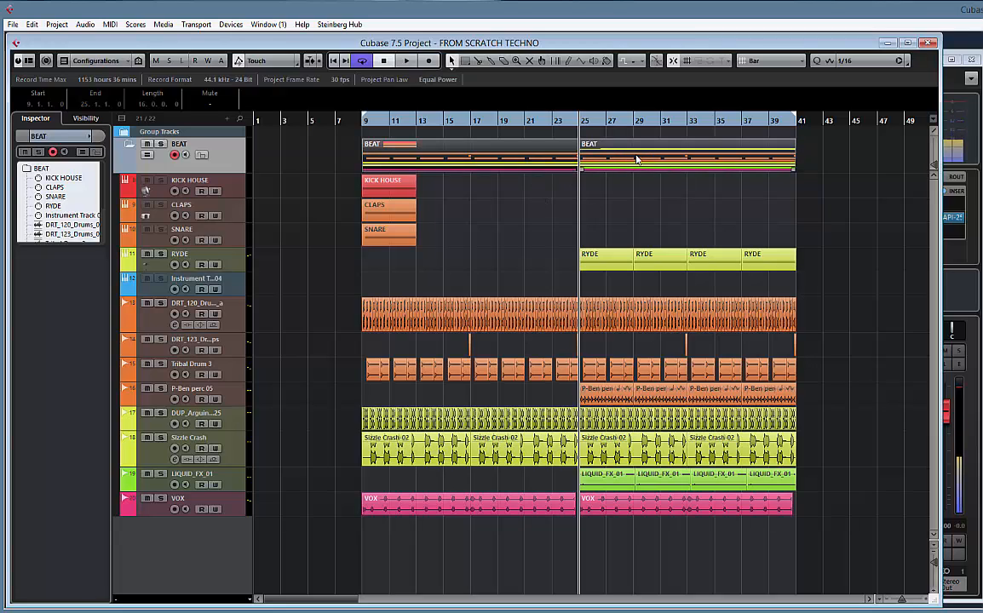
pyautogui.click(726, 159)
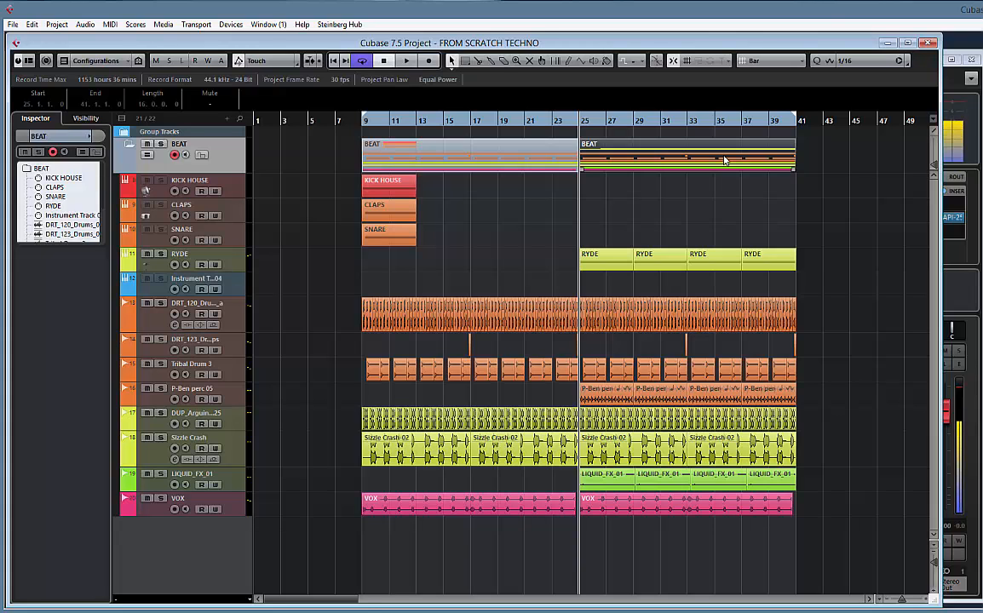
pyautogui.hotkey('ctrl', 'd')
pyautogui.hscroll(3, 678, 187)
pyautogui.hscroll(1, 655, 214)
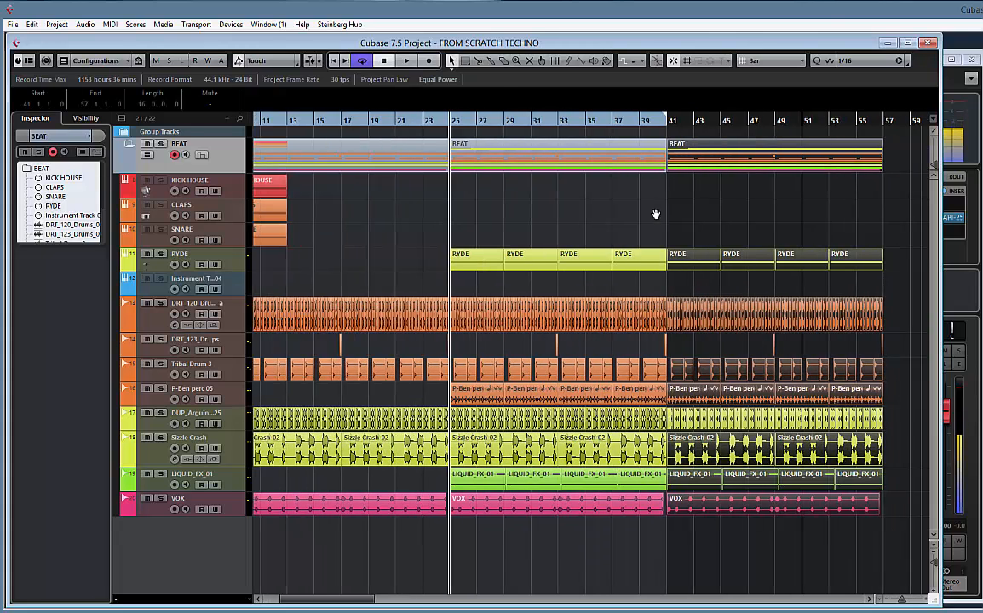
pyautogui.hscroll(3, 656, 214)
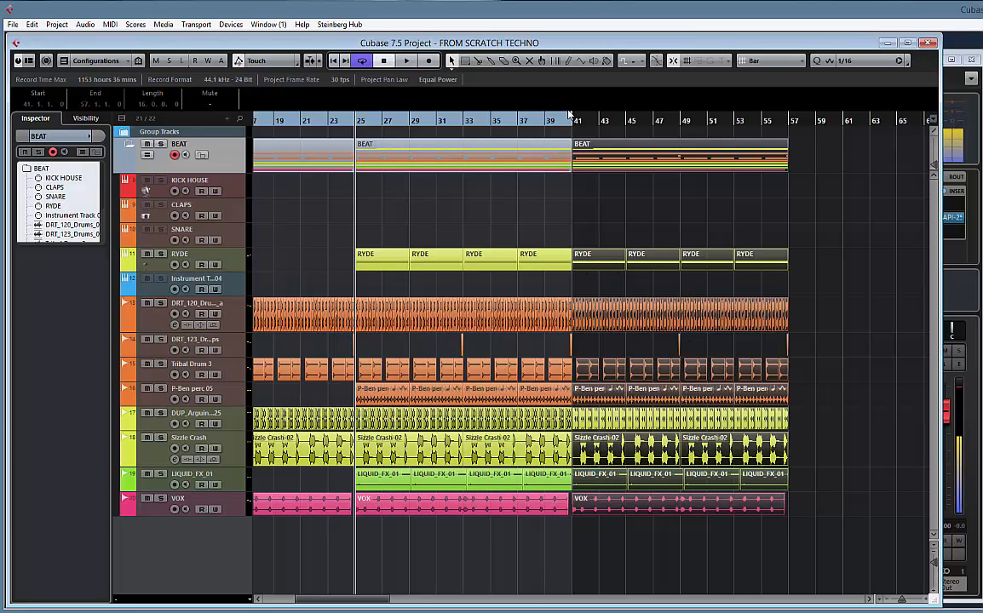
# Set the cycle range to bars 41 to 57 and briefly play the project from bar 37
pyautogui.moveTo(573, 121); pyautogui.dragTo(789, 134)
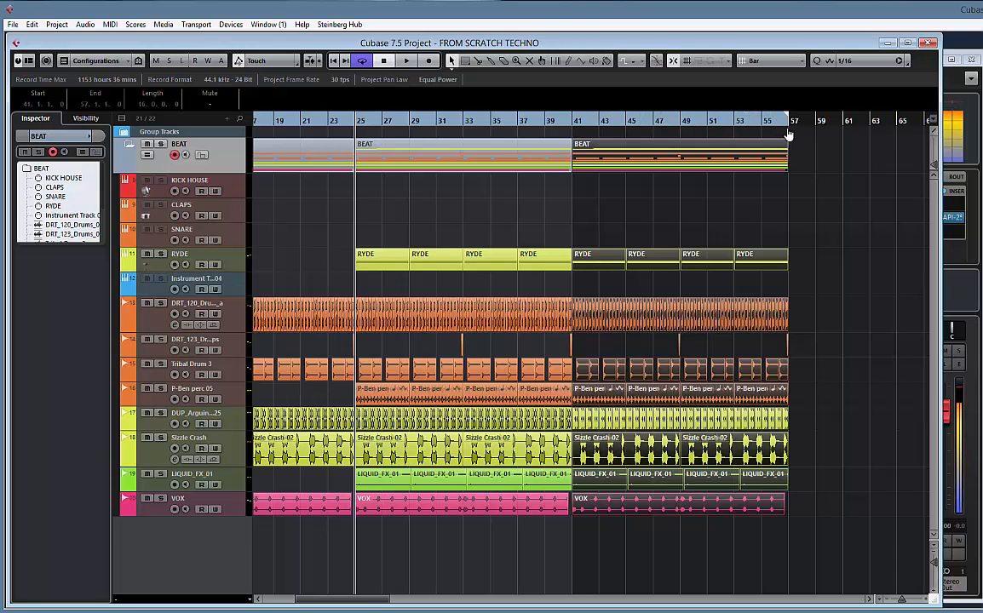
pyautogui.moveTo(590, 209)
pyautogui.mouseDown()
pyautogui.moveTo(690, 206)
pyautogui.moveTo(597, 208)
pyautogui.mouseUp()
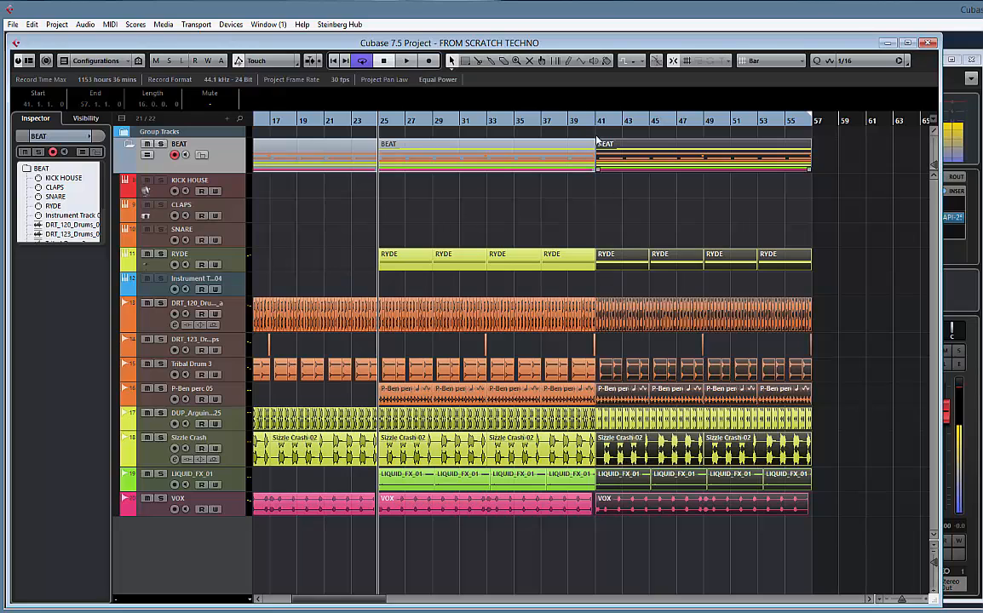
pyautogui.click(652, 158)
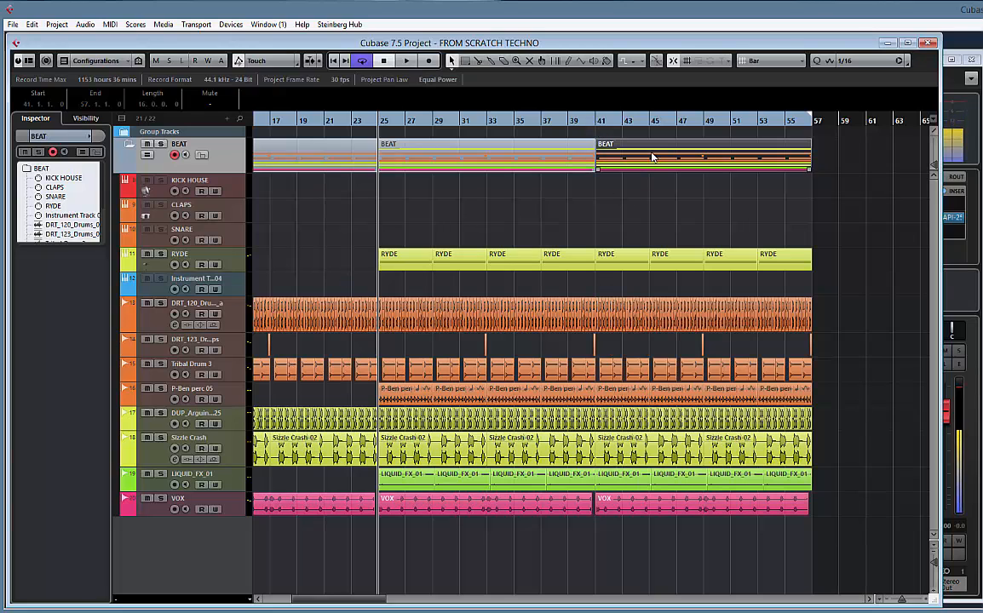
pyautogui.click(541, 122)
pyautogui.press('space')
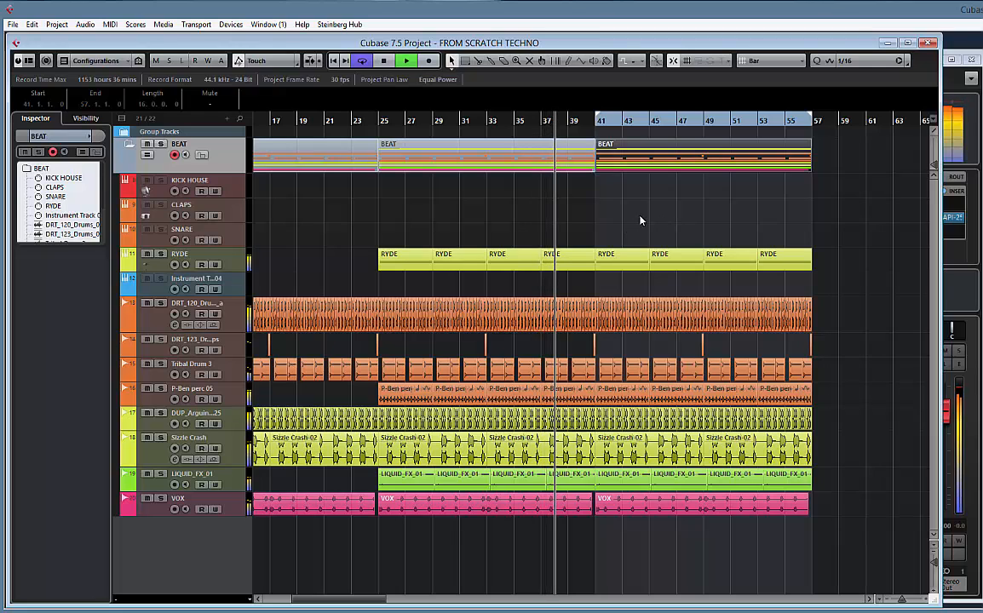
pyautogui.press('space')
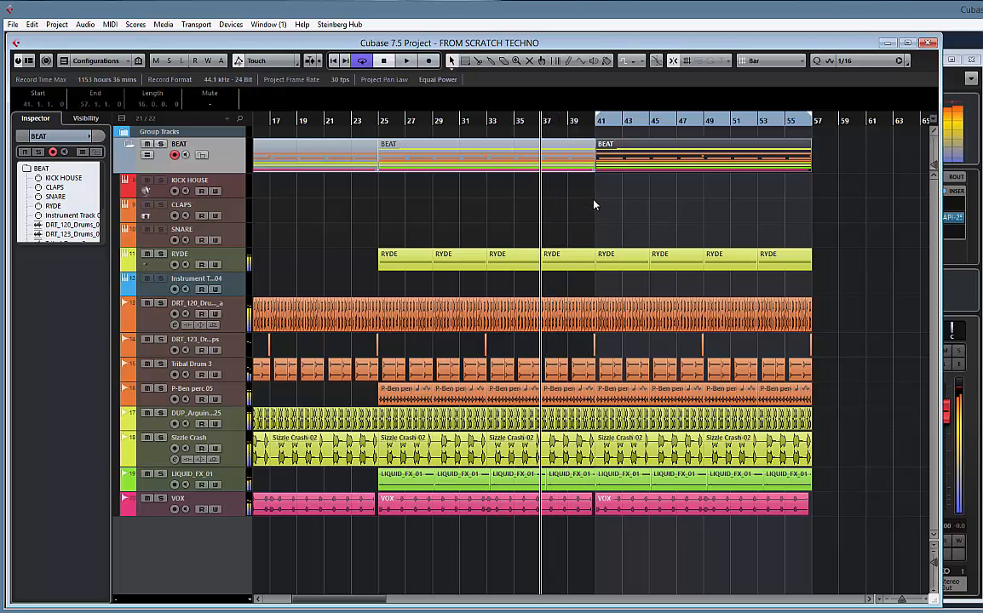
# Play the project briefly from the start of the BEAT part at bar 41 and stop playback
pyautogui.click(610, 163)
pyautogui.press('l')
pyautogui.press('space')
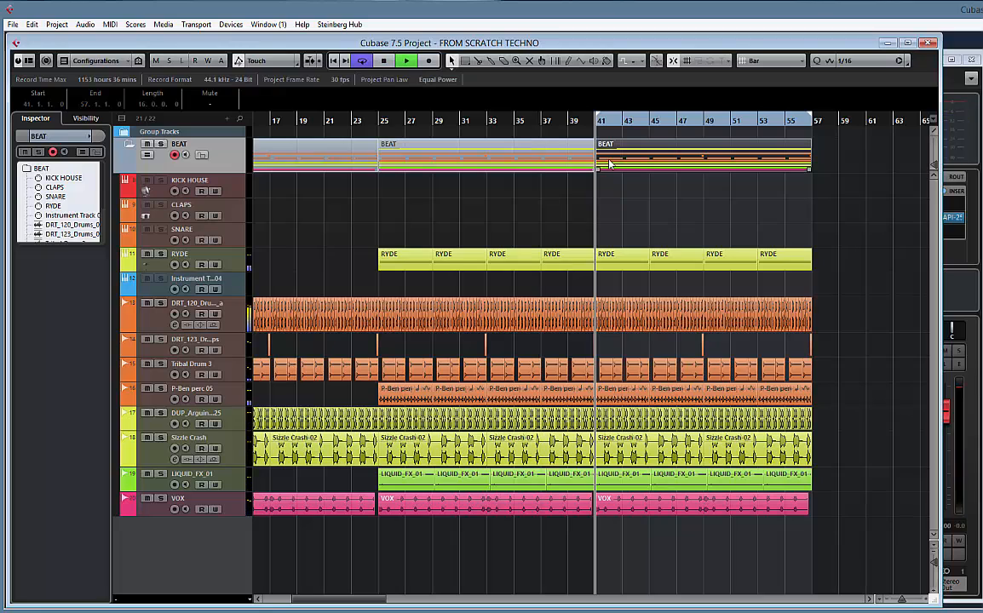
pyautogui.press('space')
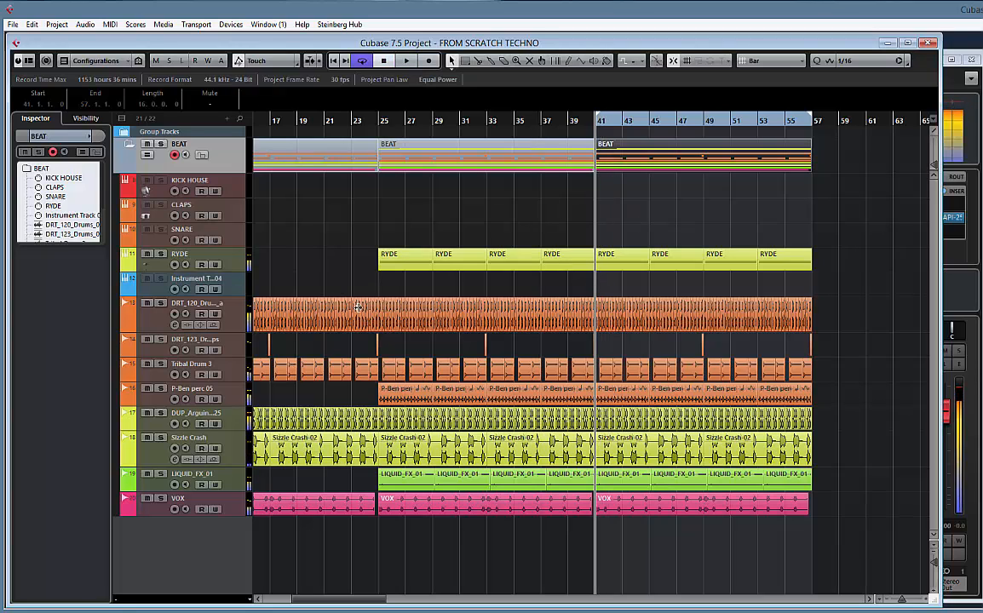
# Load the Sylenth1 instrument on the empty instrument track below RYDE
pyautogui.click(238, 289)
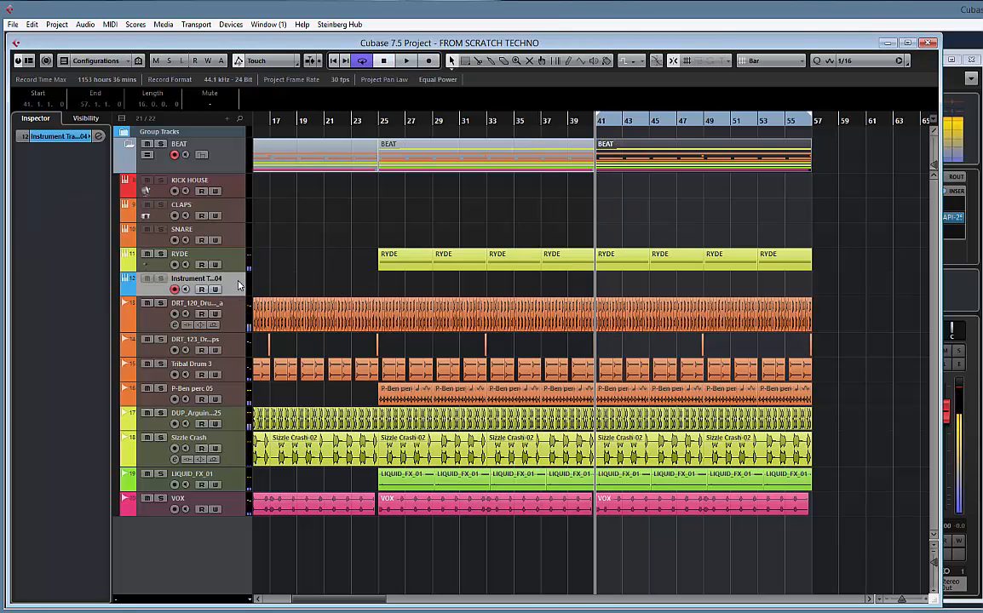
pyautogui.click(85, 119)
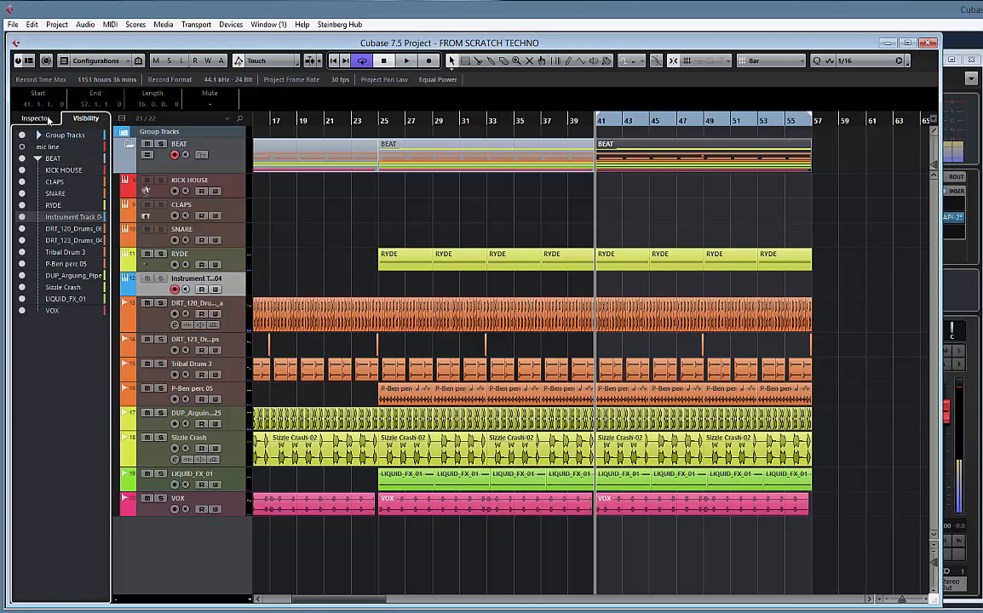
pyautogui.click(36, 118)
pyautogui.click(62, 143)
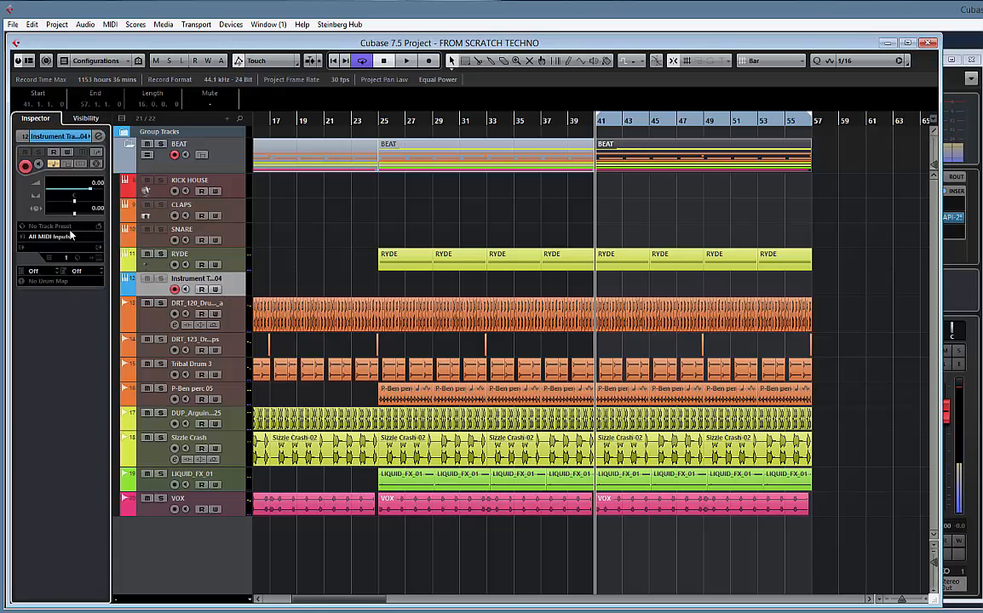
pyautogui.click(58, 252)
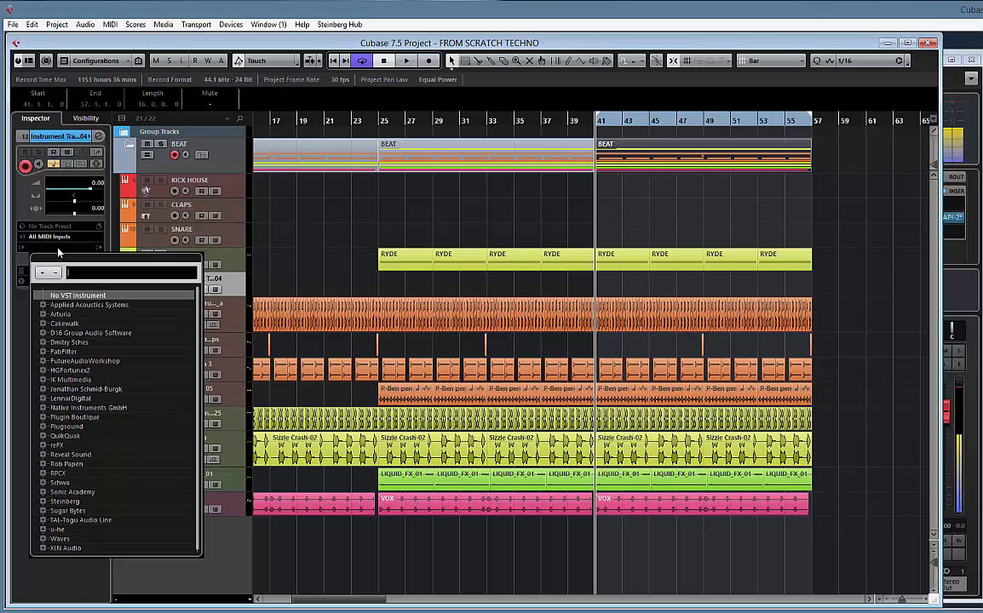
pyautogui.write('syl')
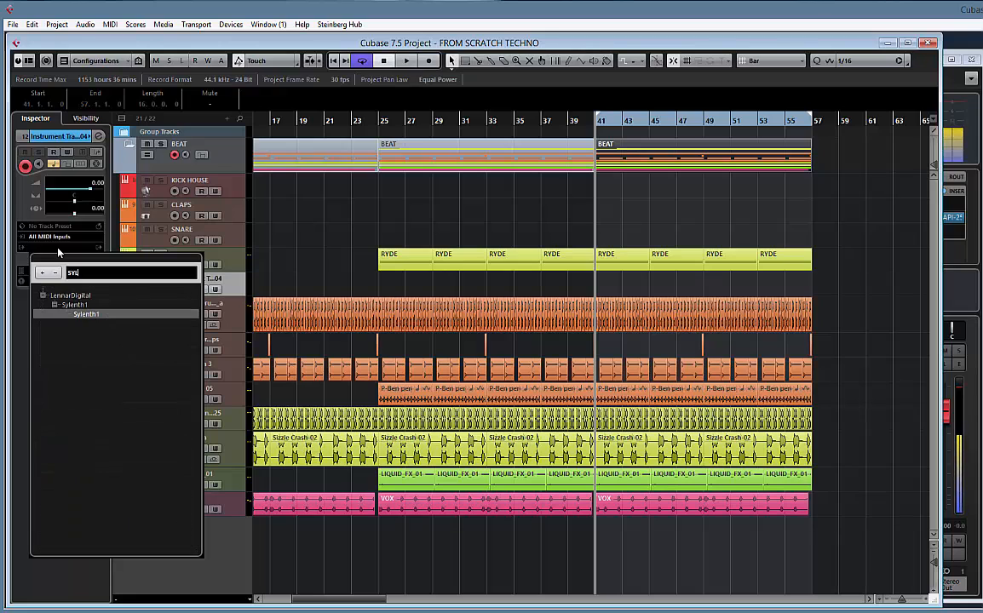
pyautogui.doubleClick(91, 316)
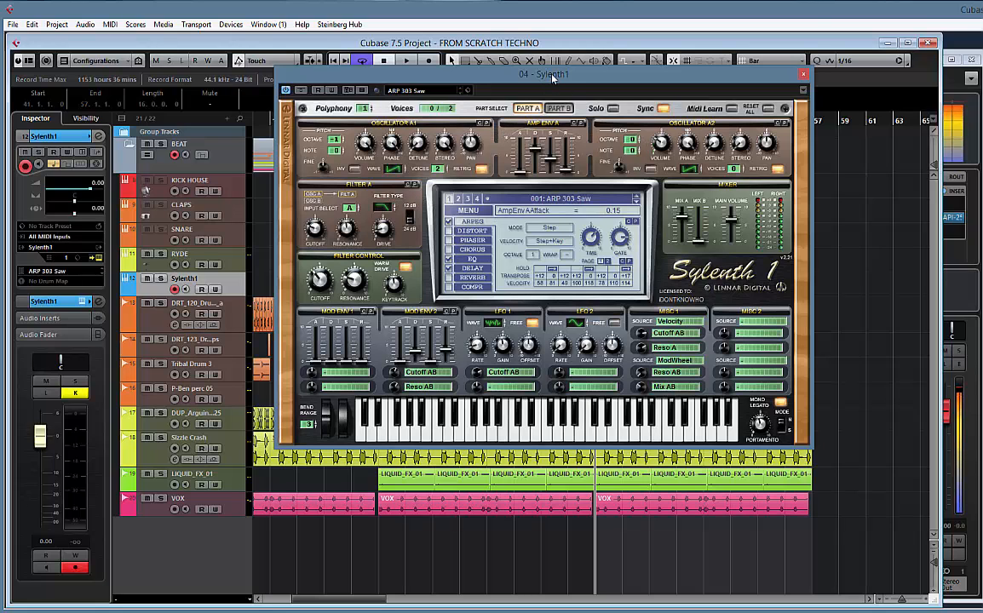
# Move the Sylenth1 window aside, start loading a bank, and open the KDEF SYLENTH SETS folder
pyautogui.moveTo(553, 76); pyautogui.dragTo(494, 108)
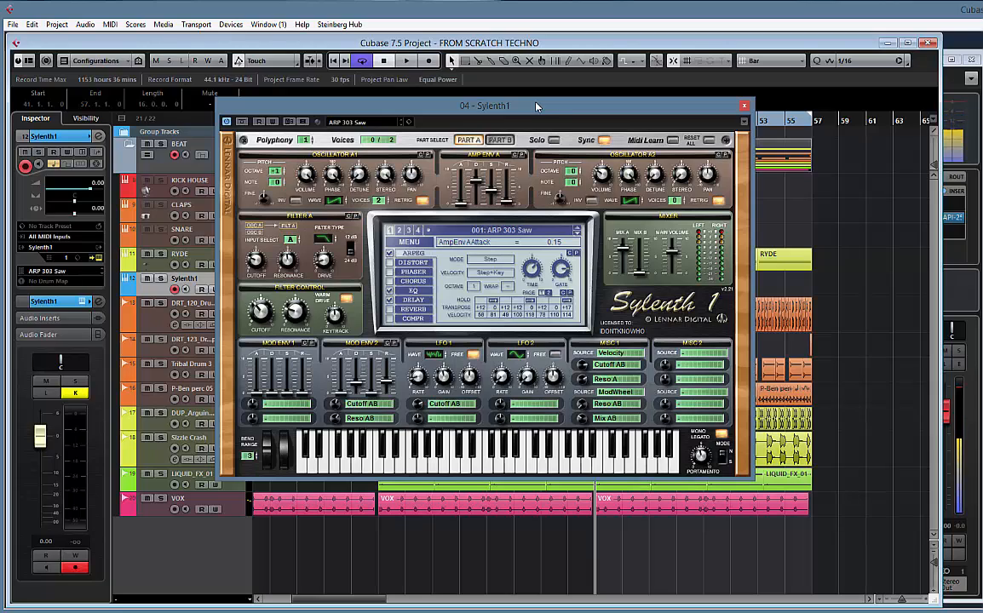
pyautogui.moveTo(537, 106); pyautogui.dragTo(487, 108)
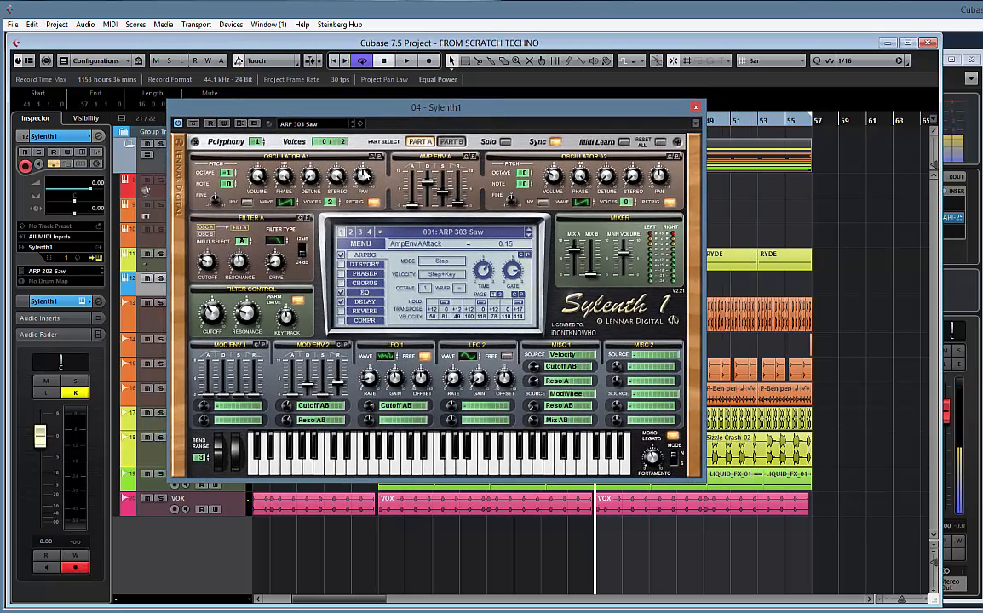
pyautogui.click(360, 243)
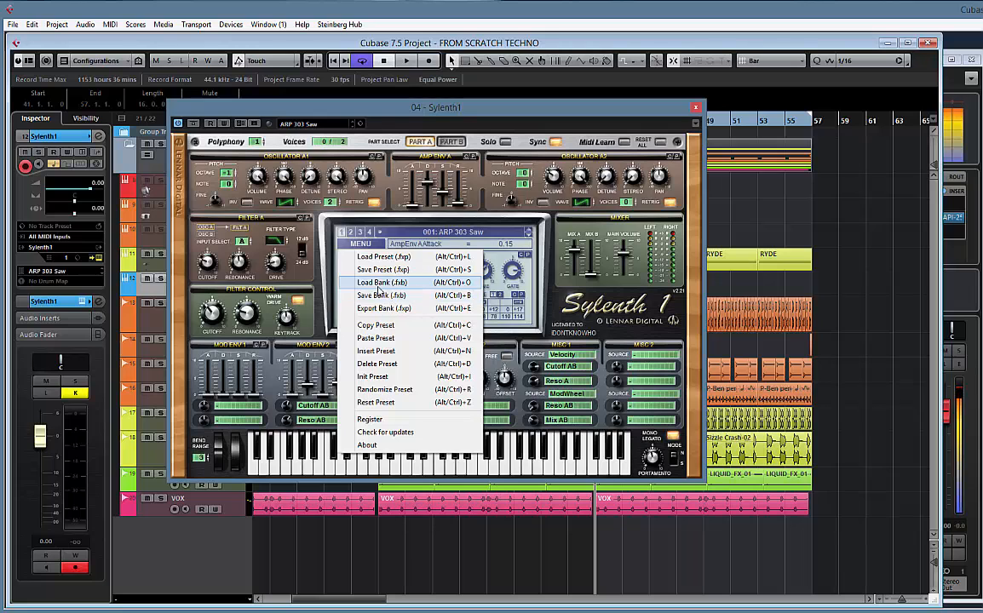
pyautogui.click(378, 286)
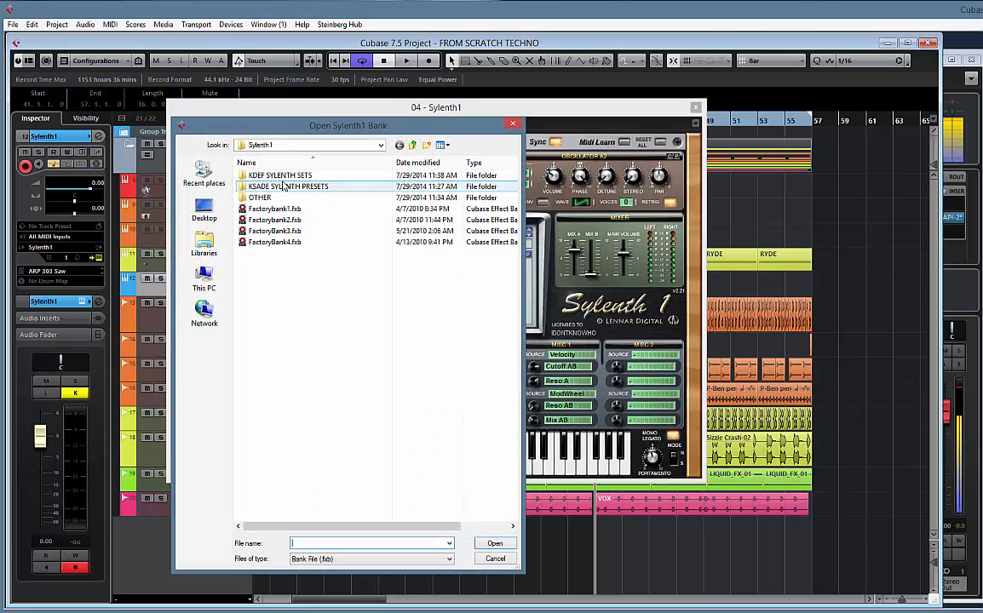
pyautogui.doubleClick(281, 178)
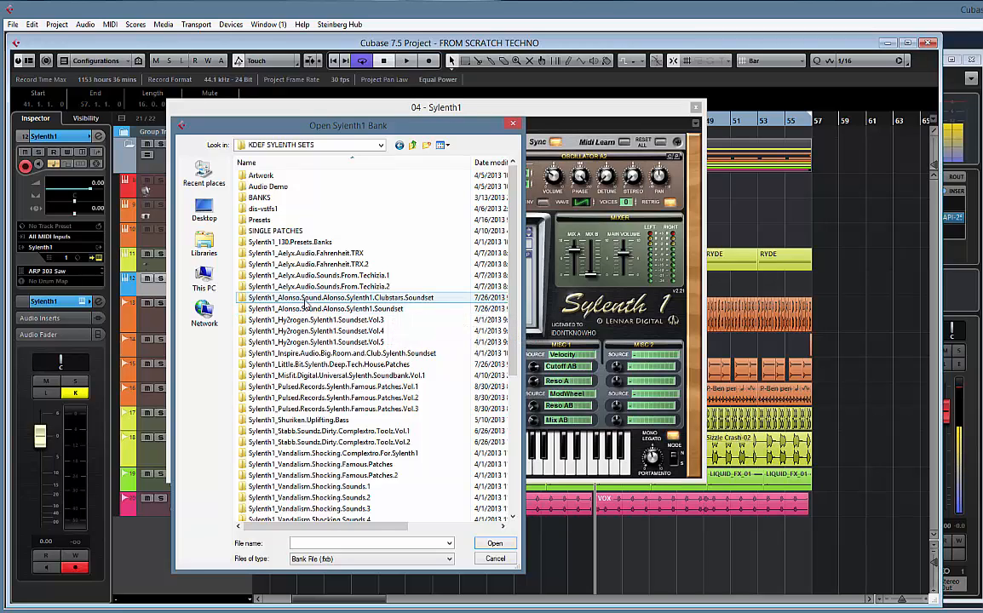
# Load the bank [ASD005] Sounds From Techizia 2.fxb from the Core Material in the Sylenth1_Aelyx.Audio.Sounds.From.Techizia.2 folder
pyautogui.doubleClick(300, 298)
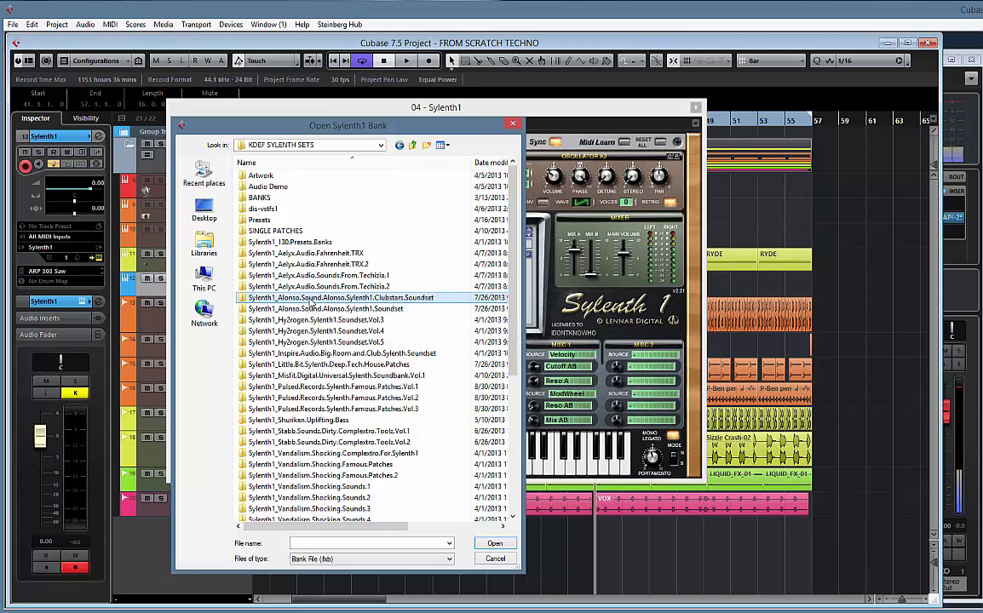
pyautogui.click(415, 146)
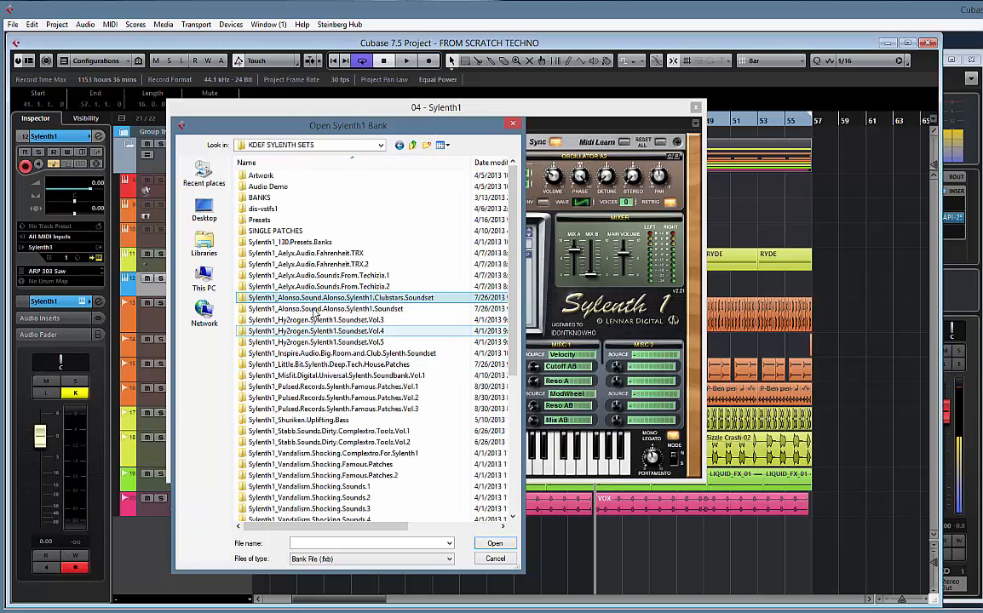
pyautogui.doubleClick(338, 268)
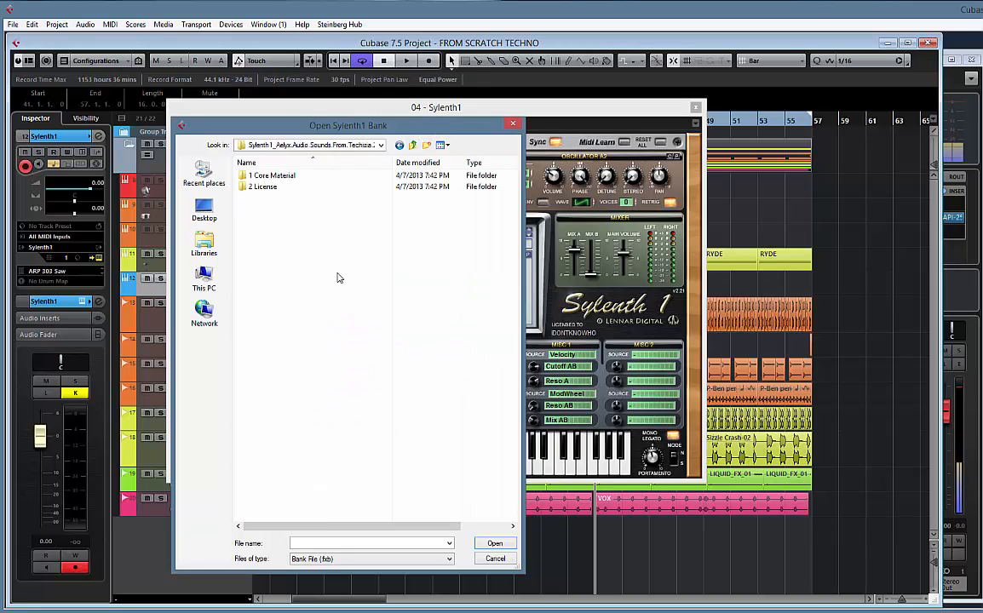
pyautogui.doubleClick(260, 176)
pyautogui.doubleClick(269, 178)
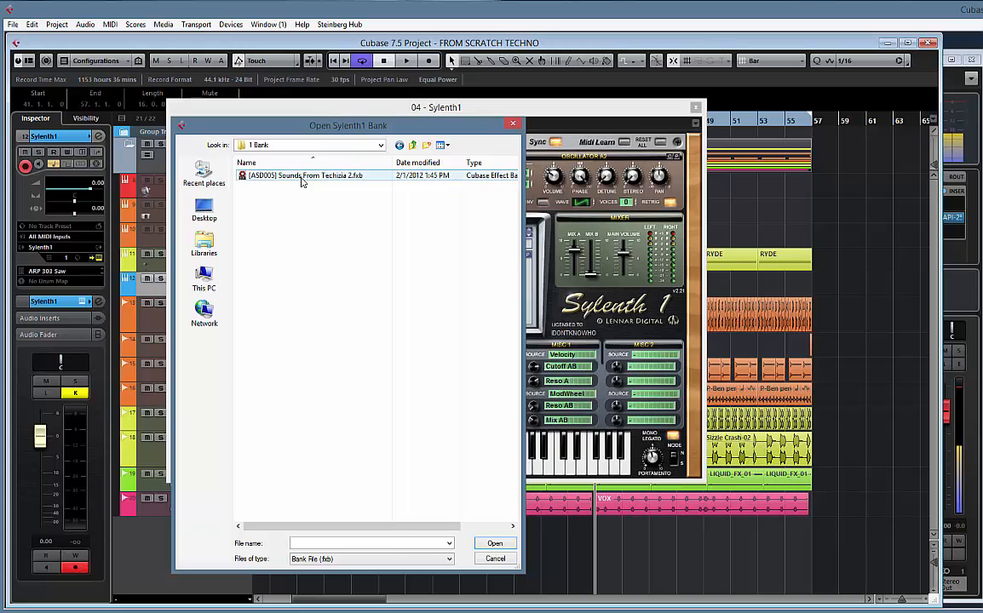
pyautogui.doubleClick(302, 180)
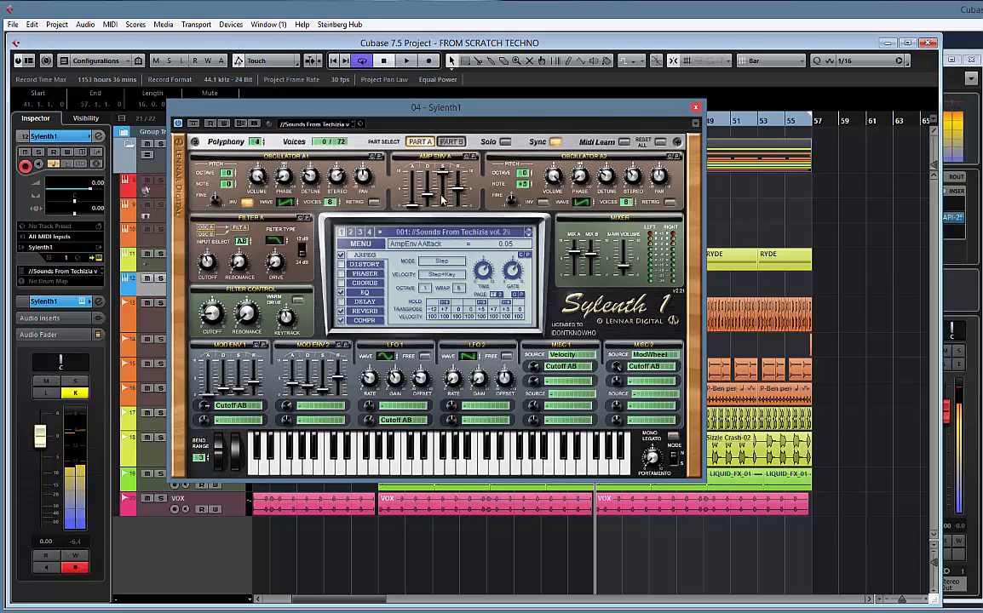
# Move the Sylenth1 window off the tracks, play the project briefly from bar 41, and bring the window back
pyautogui.moveTo(382, 112); pyautogui.dragTo(706, 206)
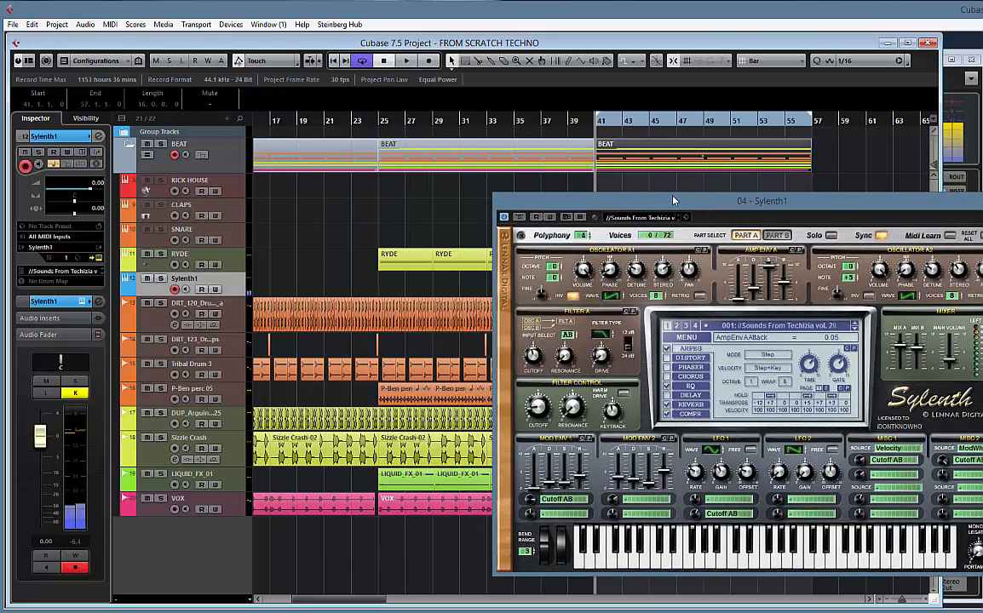
pyautogui.press('space')
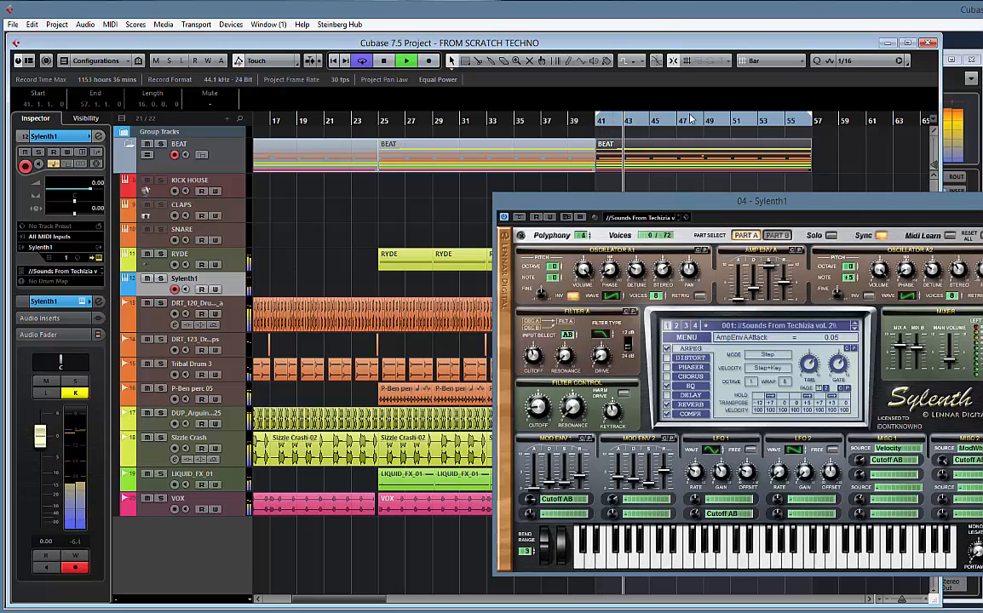
pyautogui.press('space')
pyautogui.moveTo(753, 202); pyautogui.dragTo(608, 181)
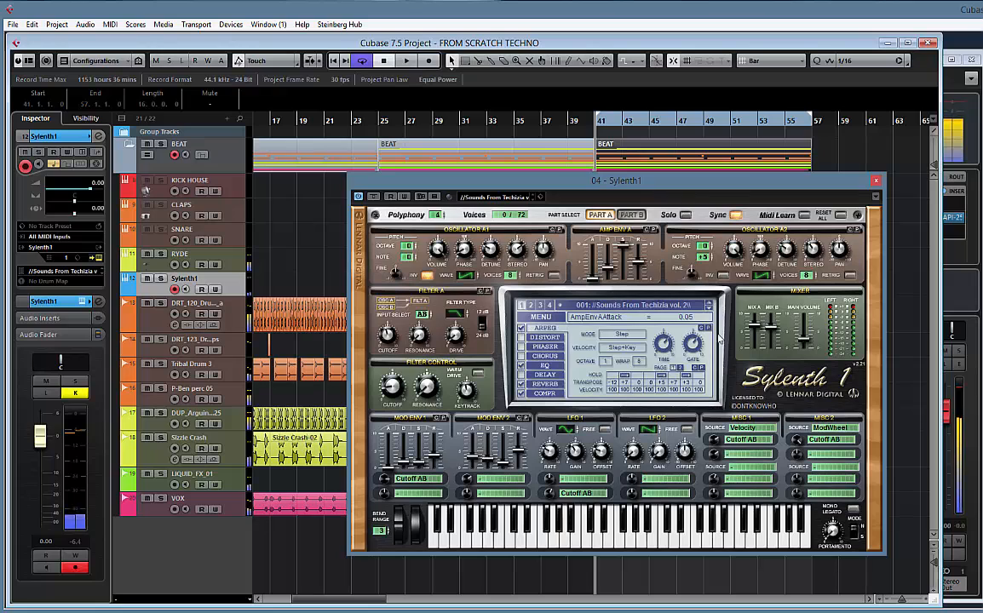
# Step forward through the Sylenth1 presets from 001 to 016: ARP X-Wing to audition them
pyautogui.click(708, 308)
pyautogui.click(709, 308)
pyautogui.click(709, 308)
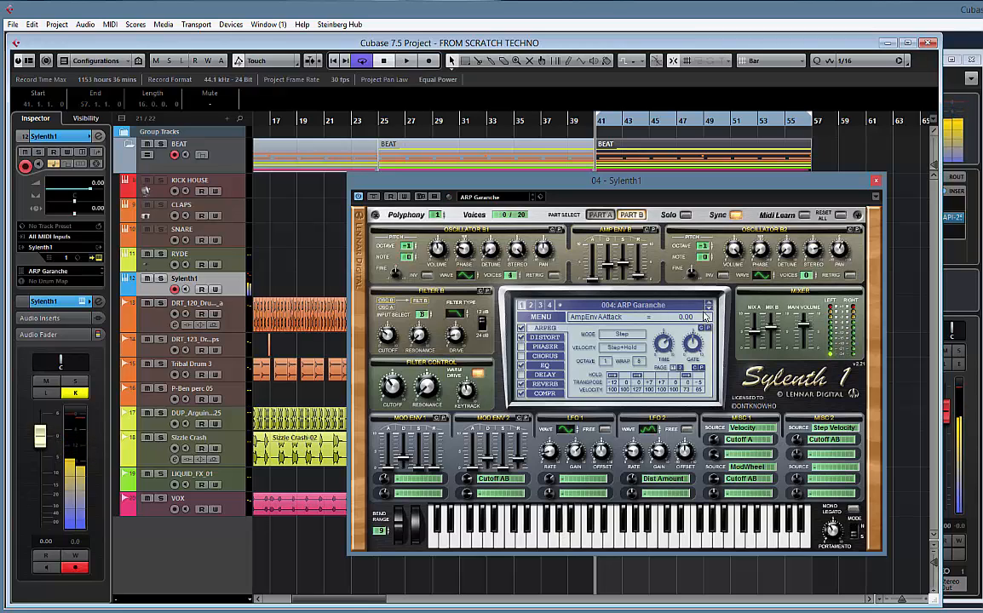
pyautogui.click(708, 309)
pyautogui.click(708, 308)
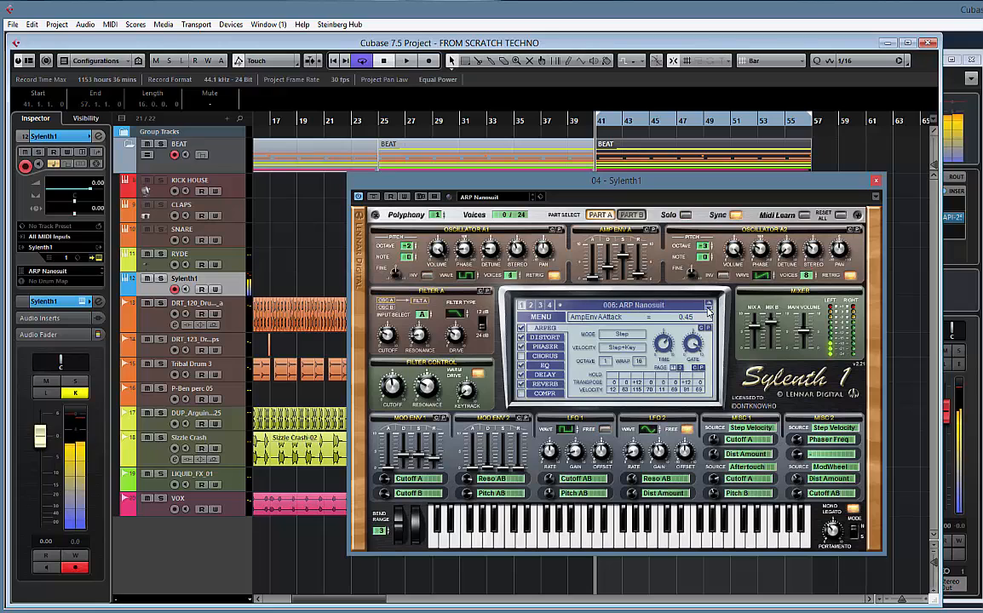
pyautogui.click(708, 309)
pyautogui.click(708, 308)
pyautogui.click(708, 308)
pyautogui.click(708, 309)
pyautogui.click(708, 308)
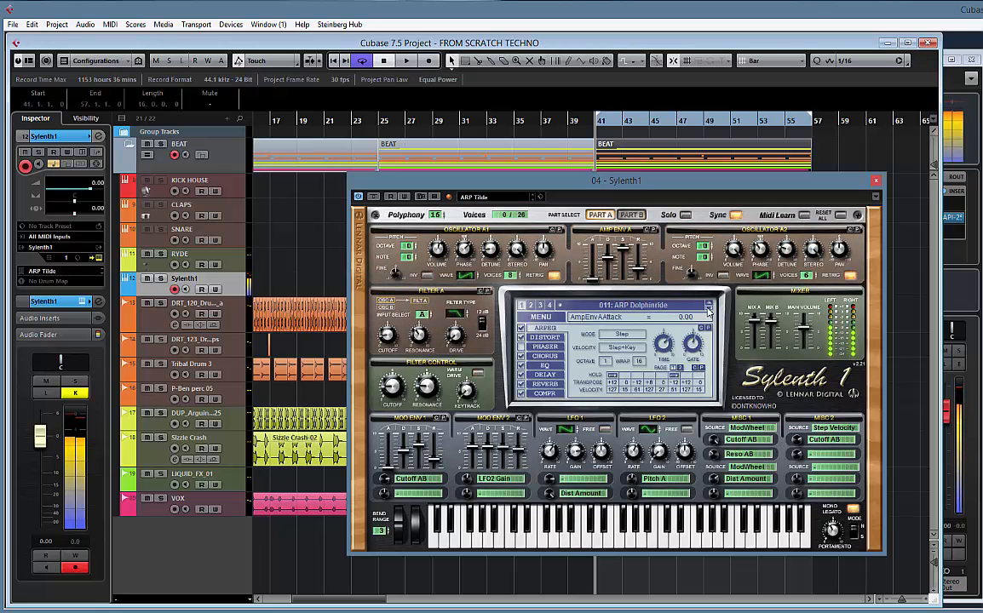
pyautogui.click(708, 308)
pyautogui.click(708, 309)
pyautogui.click(708, 308)
pyautogui.click(708, 308)
pyautogui.click(708, 309)
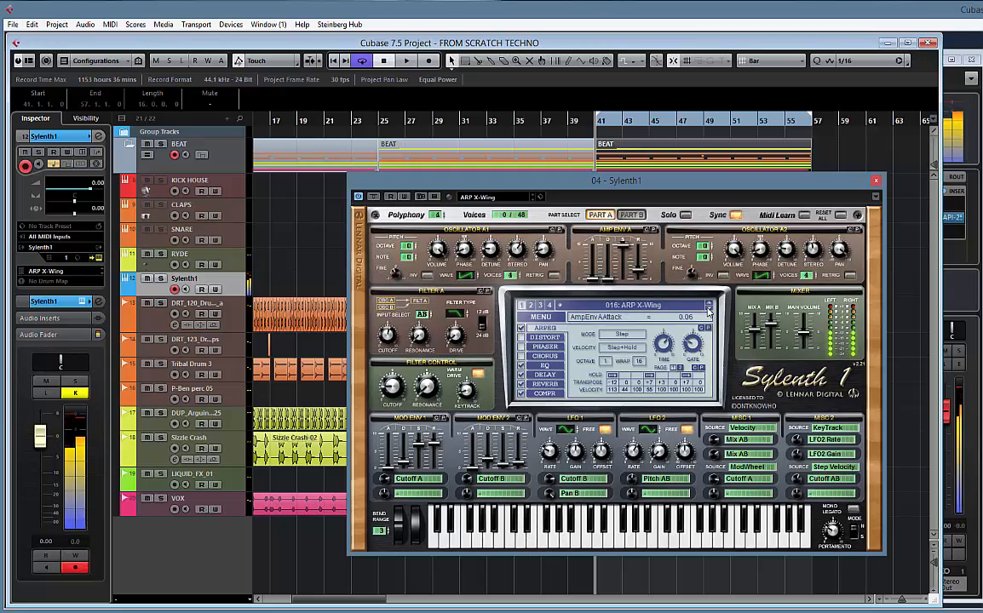
pyautogui.press('space')
# Start adding an instrument track below Sylenth1 and open the list of VST instruments
pyautogui.moveTo(397, 181); pyautogui.dragTo(448, 194)
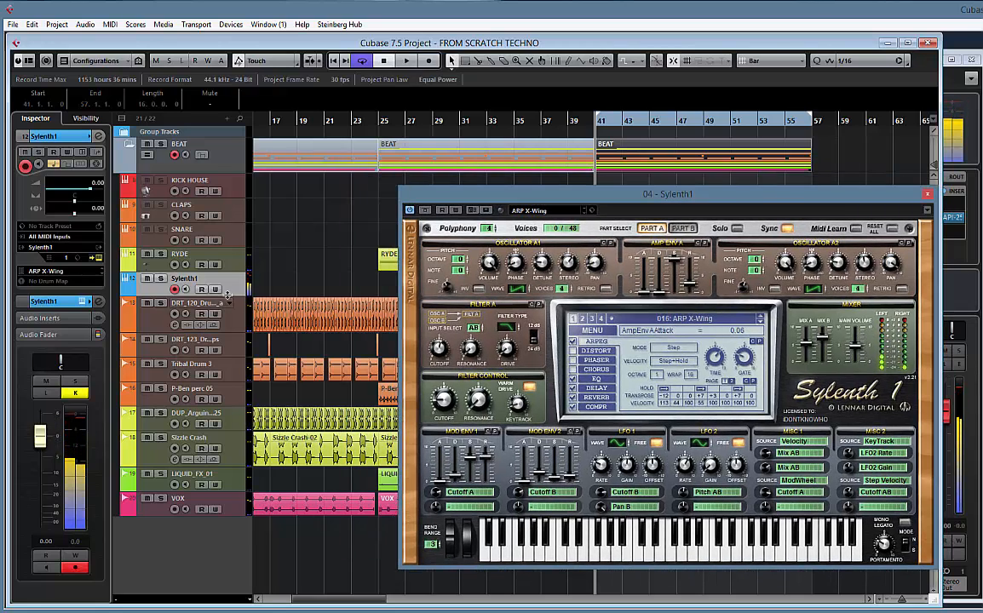
pyautogui.rightClick(228, 292)
pyautogui.moveTo(277, 292)
pyautogui.click(486, 305)
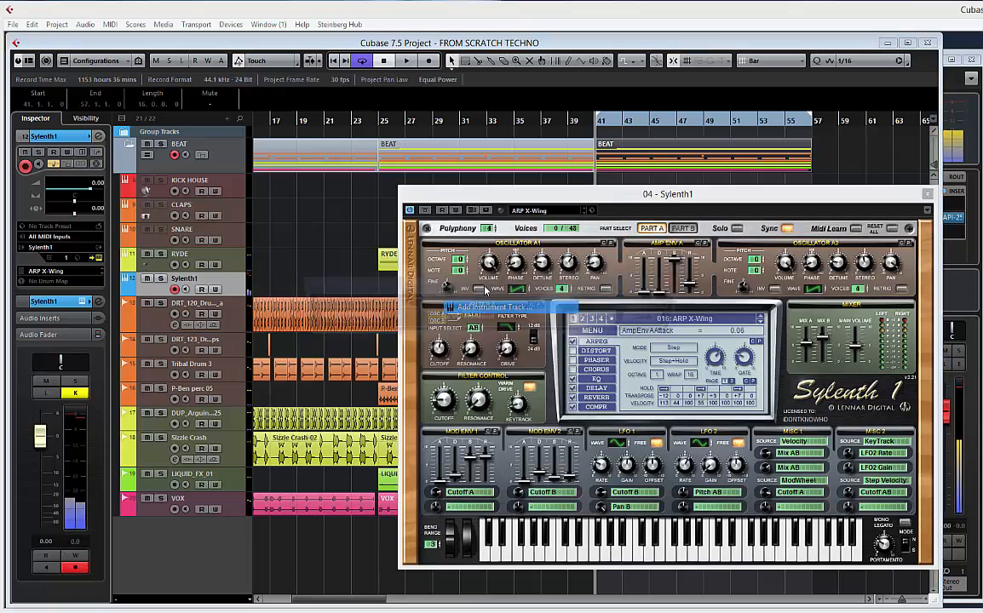
pyautogui.click(462, 319)
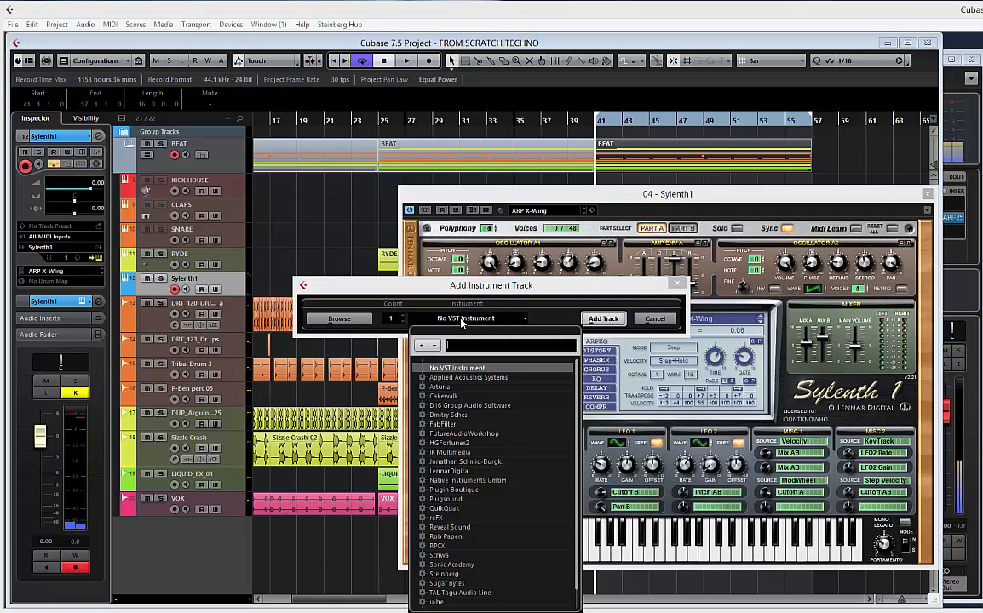
# Search the VST instruments for PIANO, look through the matches, and clear the search
pyautogui.write('PIANO')
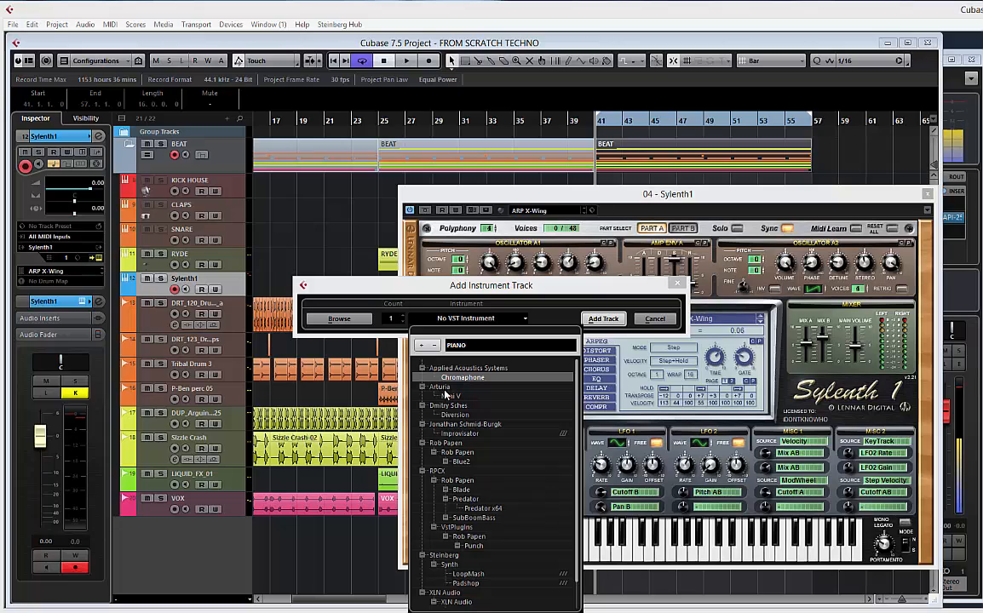
pyautogui.scroll(-1, 471, 495)
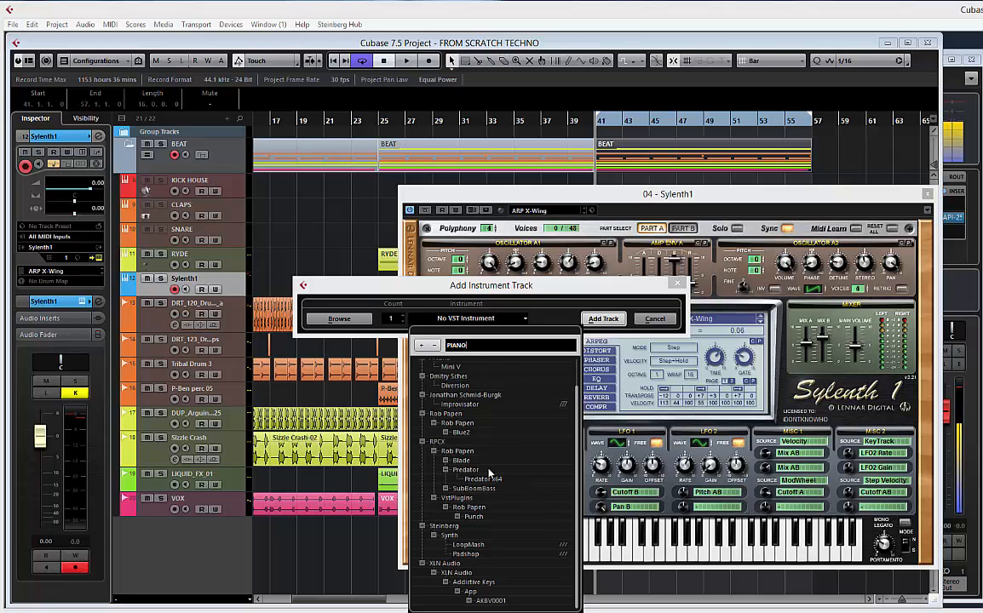
pyautogui.scroll(1, 489, 474)
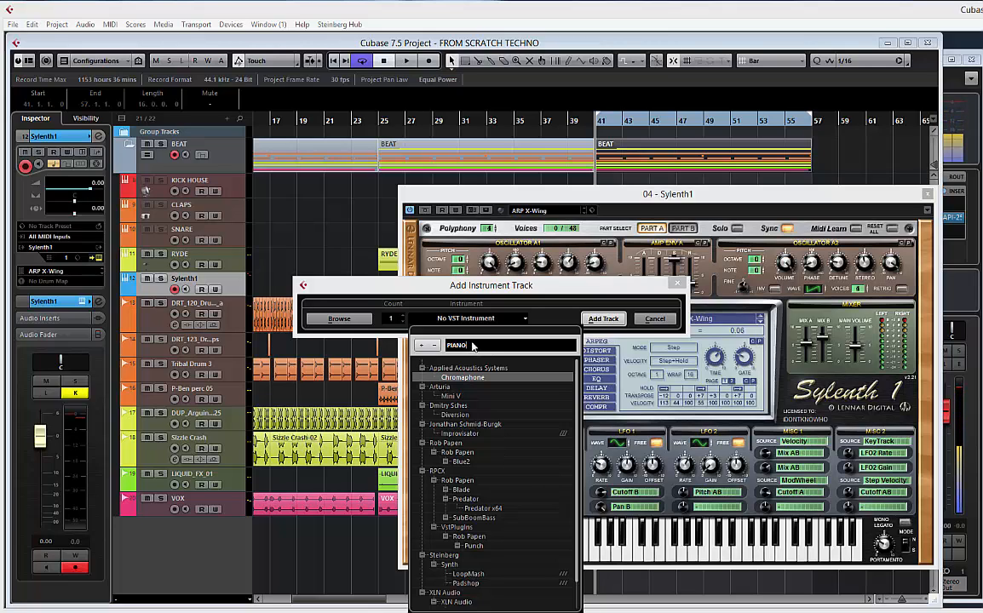
pyautogui.press('BackSpace')
pyautogui.press('BackSpace')
pyautogui.press('BackSpace')
pyautogui.press('BackSpace')
pyautogui.press('BackSpace')
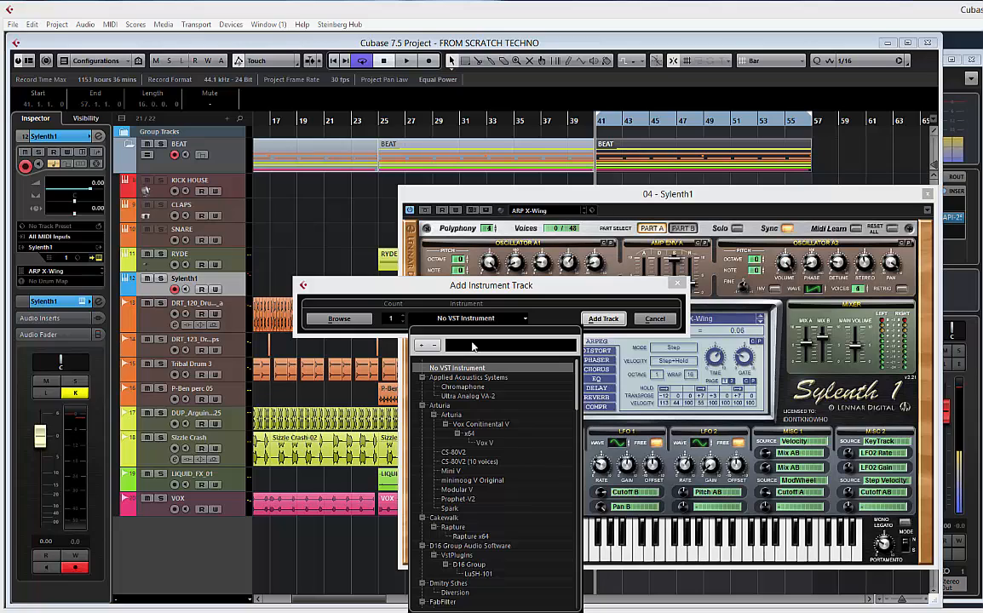
# Search the instruments for KEYS, add one Addictive Keys x64 instrument track, and close its plug-in window
pyautogui.write('KEYS')
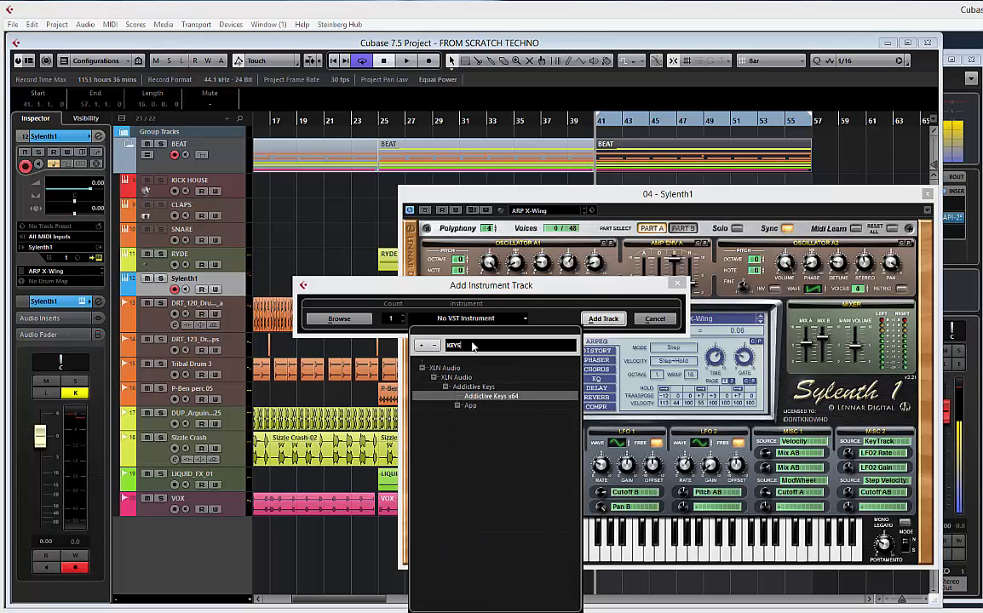
pyautogui.press('Return')
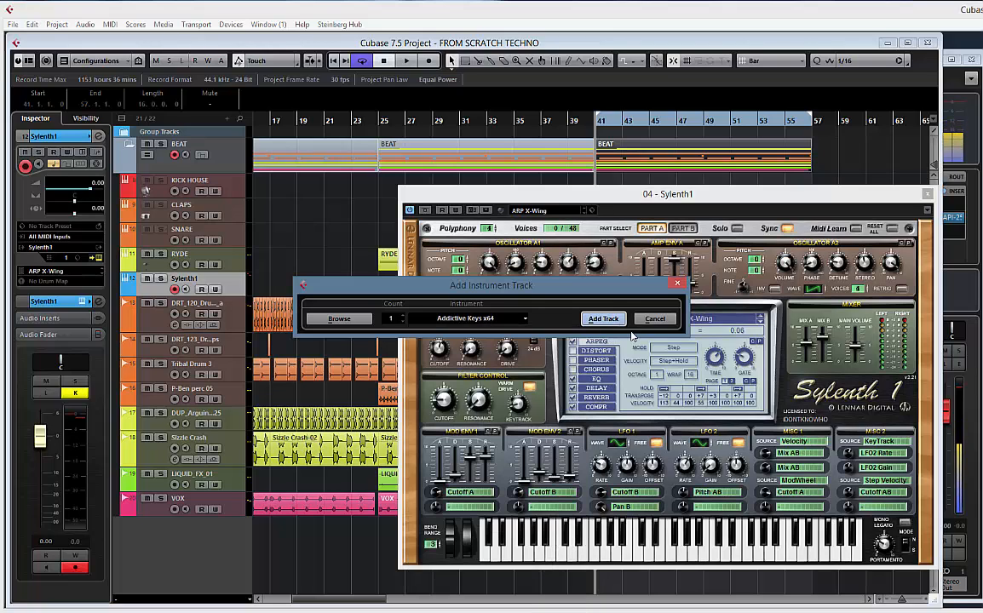
pyautogui.click(606, 319)
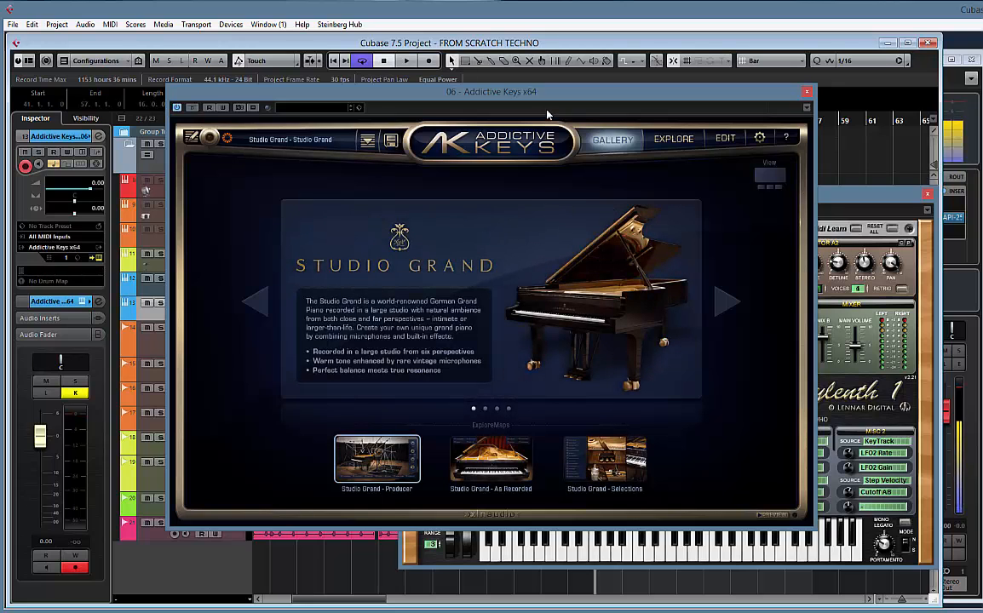
pyautogui.click(806, 92)
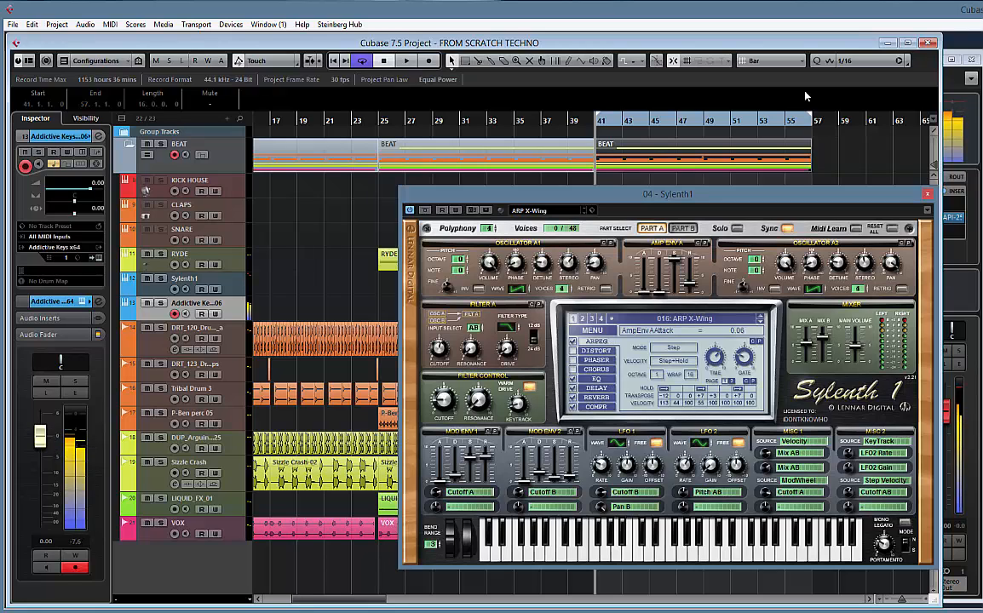
# Play the project from bar 41 with the Addictive Keys track selected, stop, and move the Sylenth1 window aside
pyautogui.press('space')
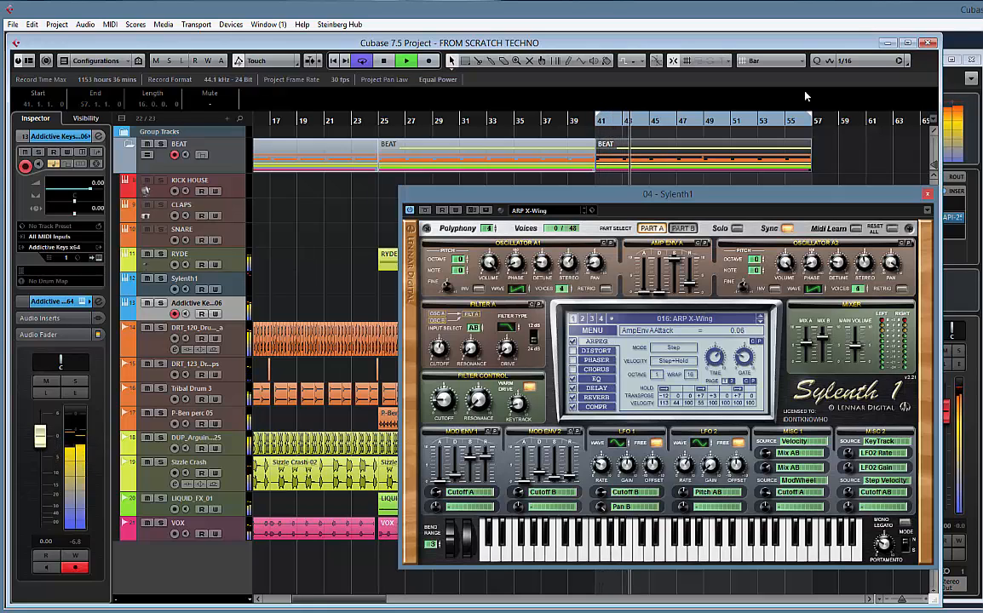
pyautogui.press('space')
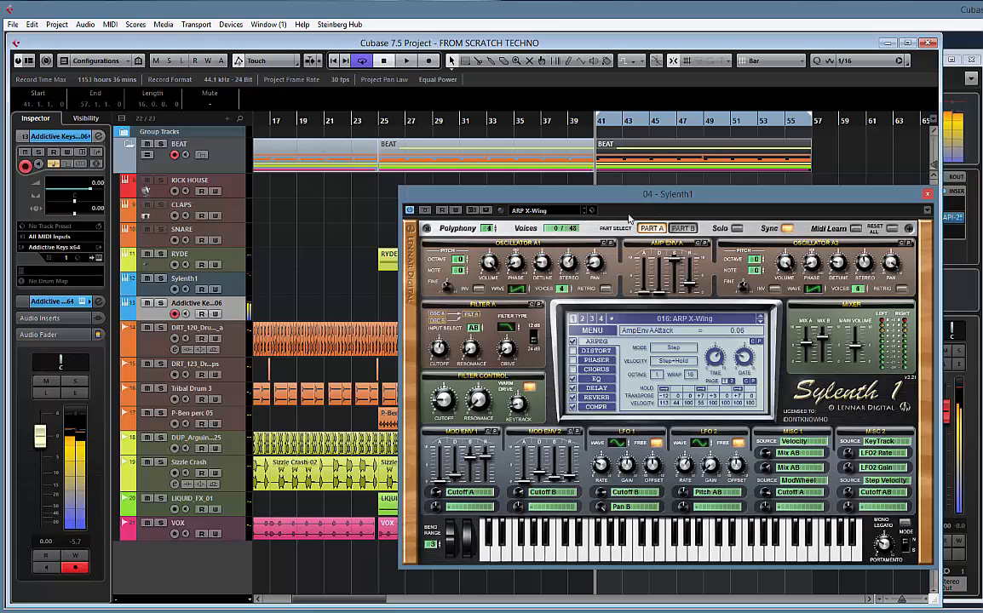
pyautogui.moveTo(409, 194); pyautogui.dragTo(564, 282)
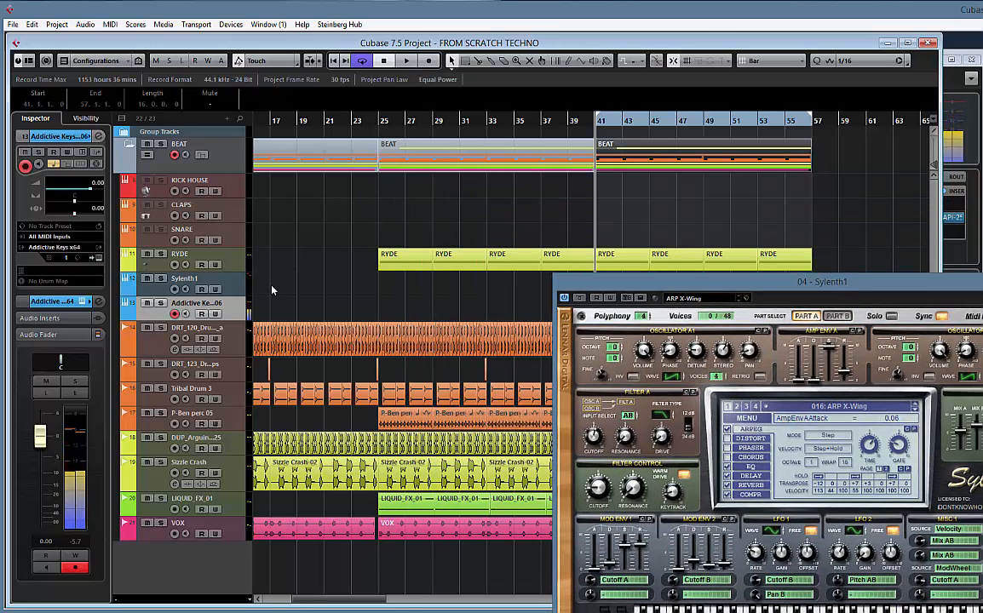
# Select the Sylenth1 track, return its preset to 001, and step forward to 003: ARP Anjuna Foreva
pyautogui.click(239, 288)
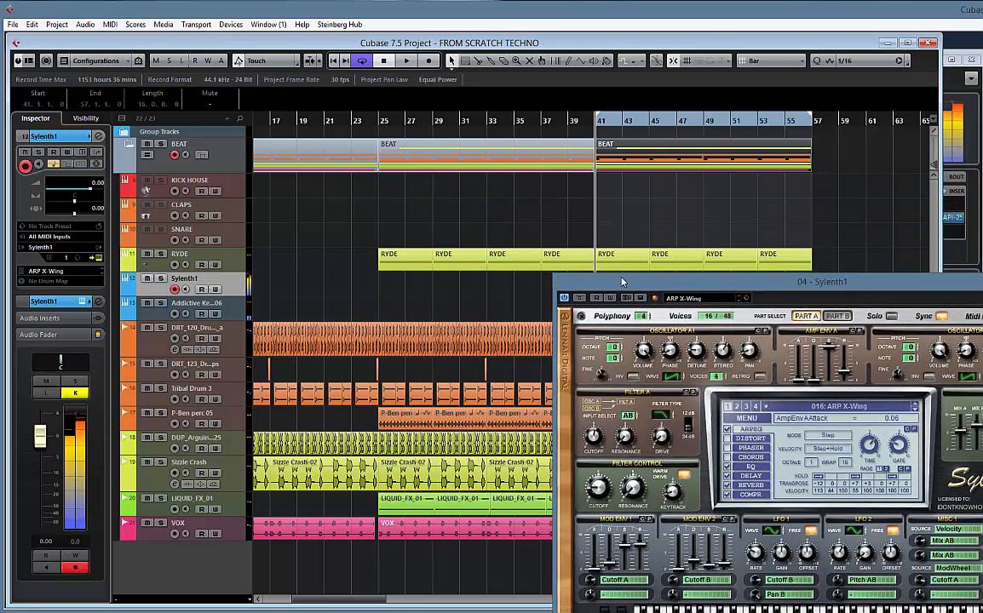
pyautogui.moveTo(552, 281); pyautogui.dragTo(288, 216)
pyautogui.click(580, 344)
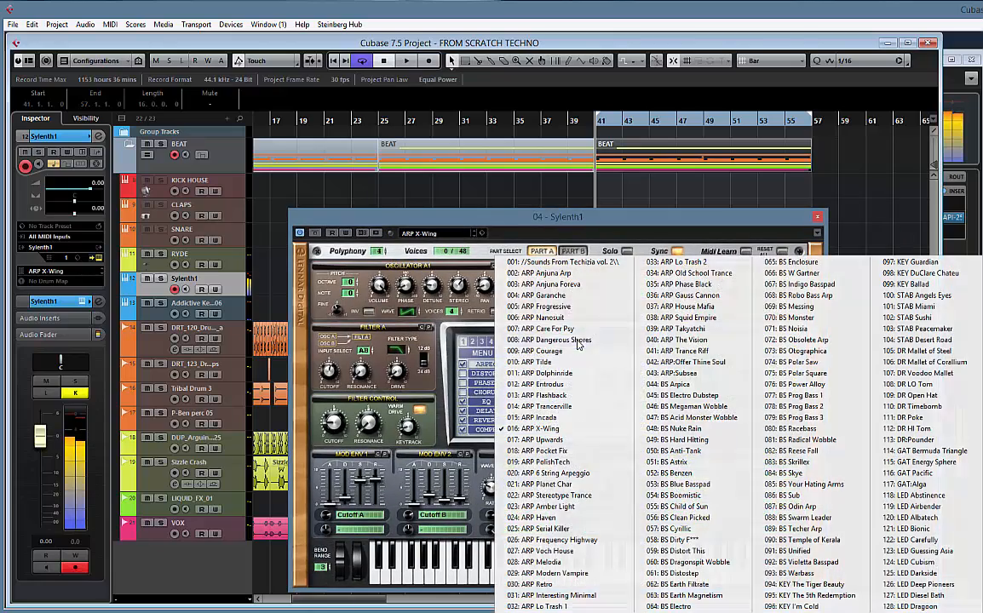
pyautogui.click(366, 138)
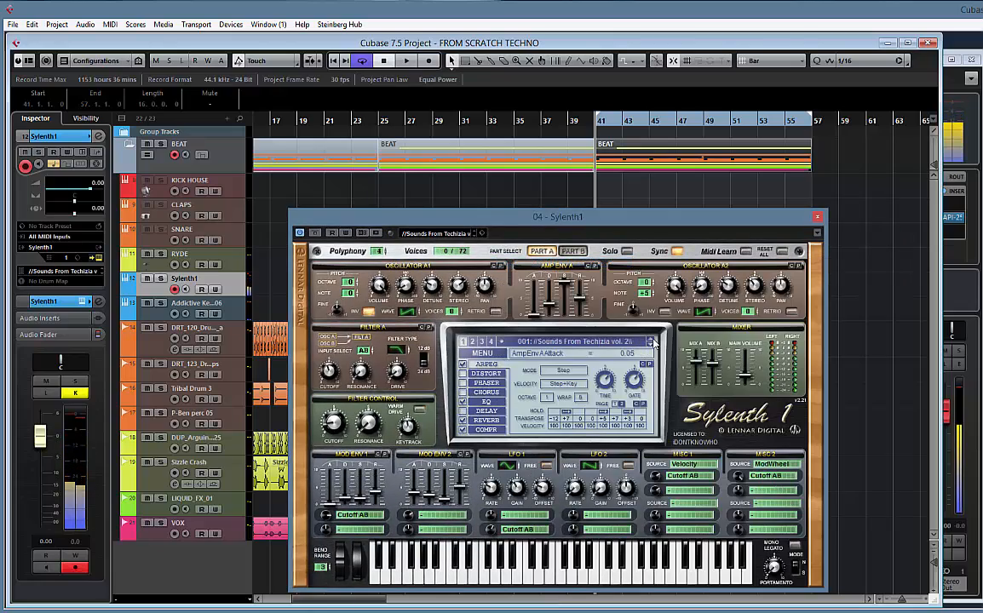
pyautogui.click(651, 348)
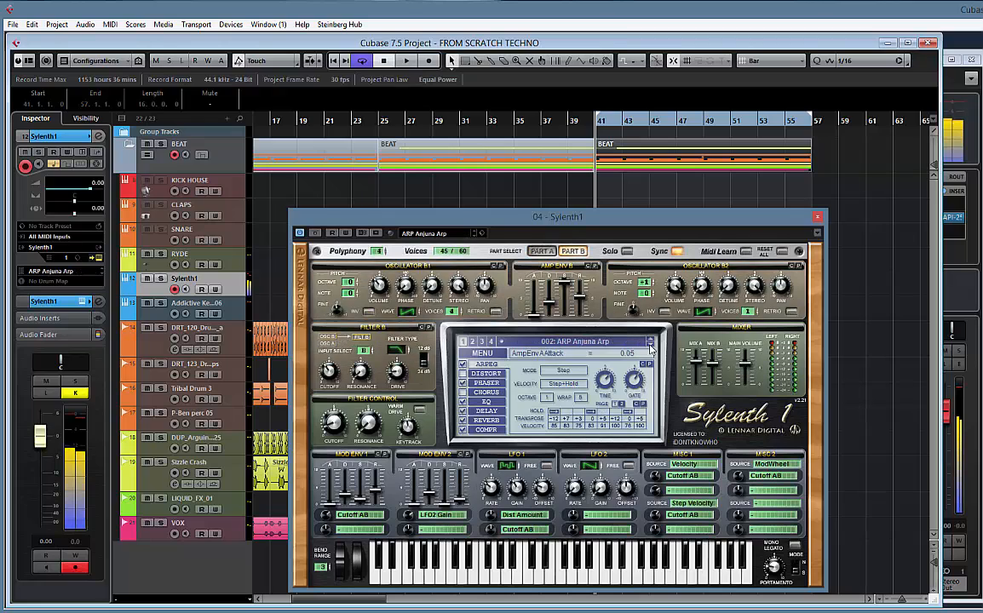
pyautogui.click(651, 348)
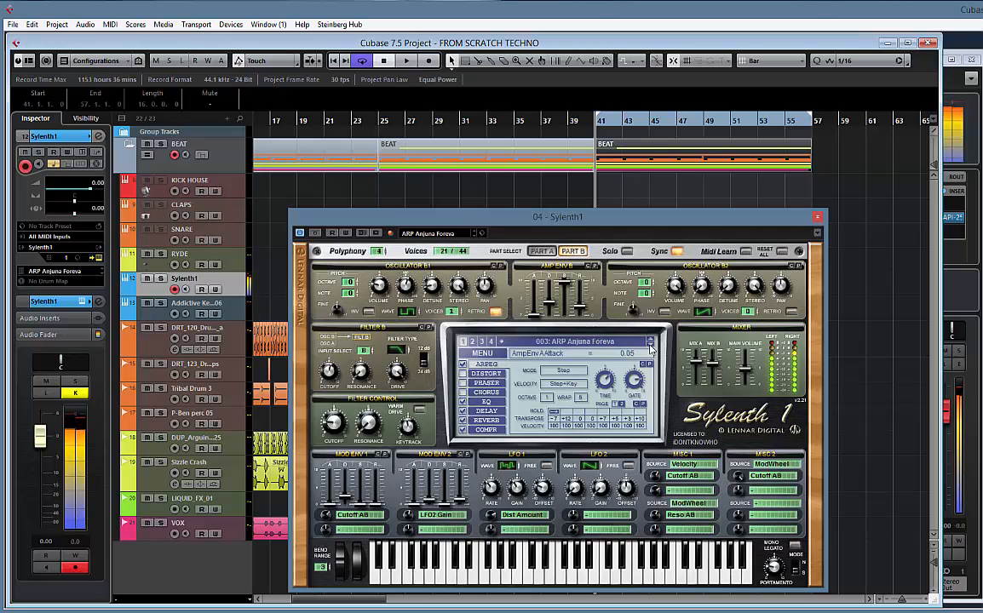
# Audition further Sylenth1 presets against project playback, stop playback, and advance to 008: ARP Dangerous Shores
pyautogui.press('space')
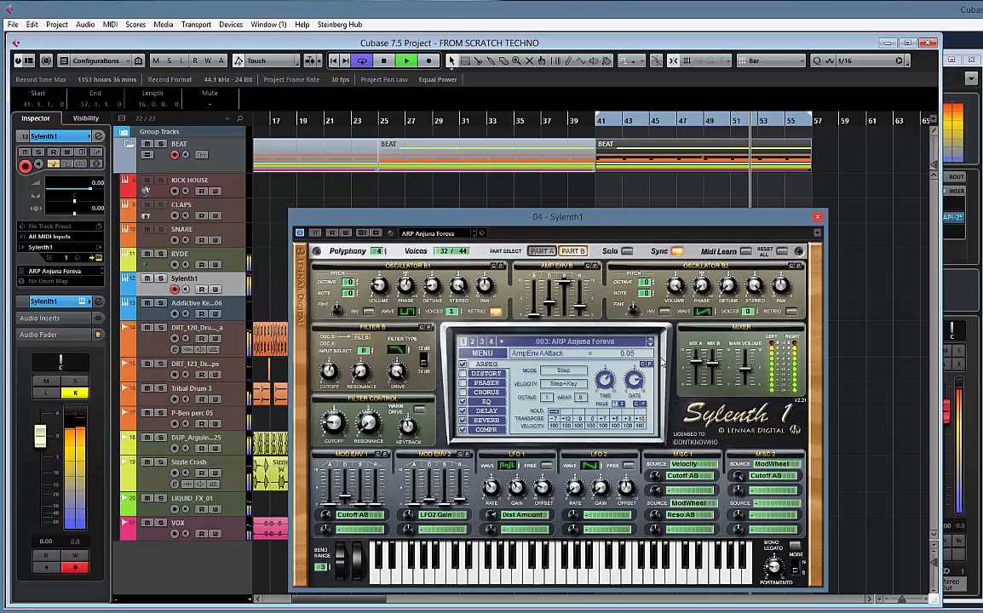
pyautogui.click(652, 345)
pyautogui.click(651, 345)
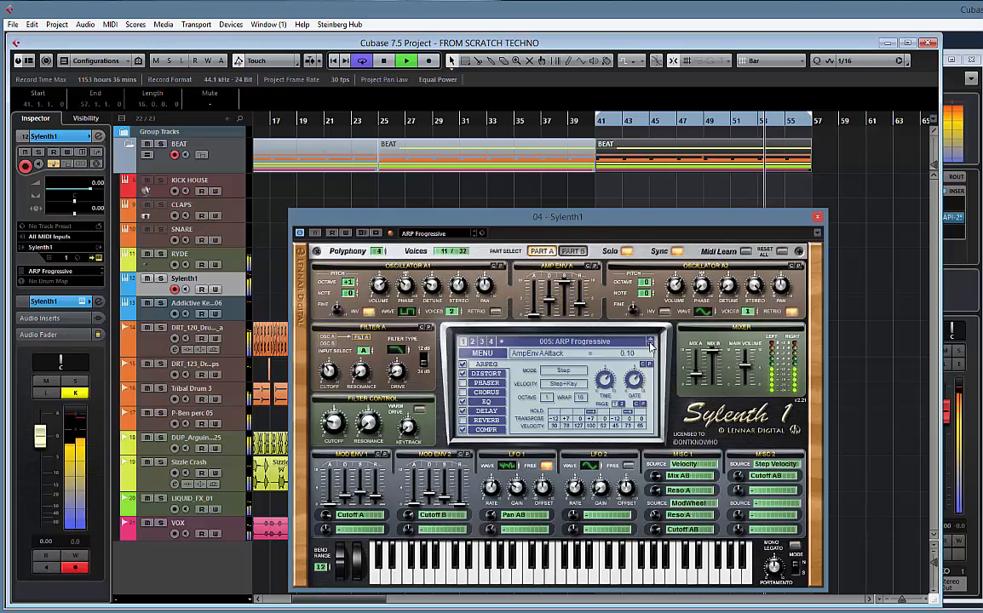
pyautogui.click(651, 345)
pyautogui.click(652, 345)
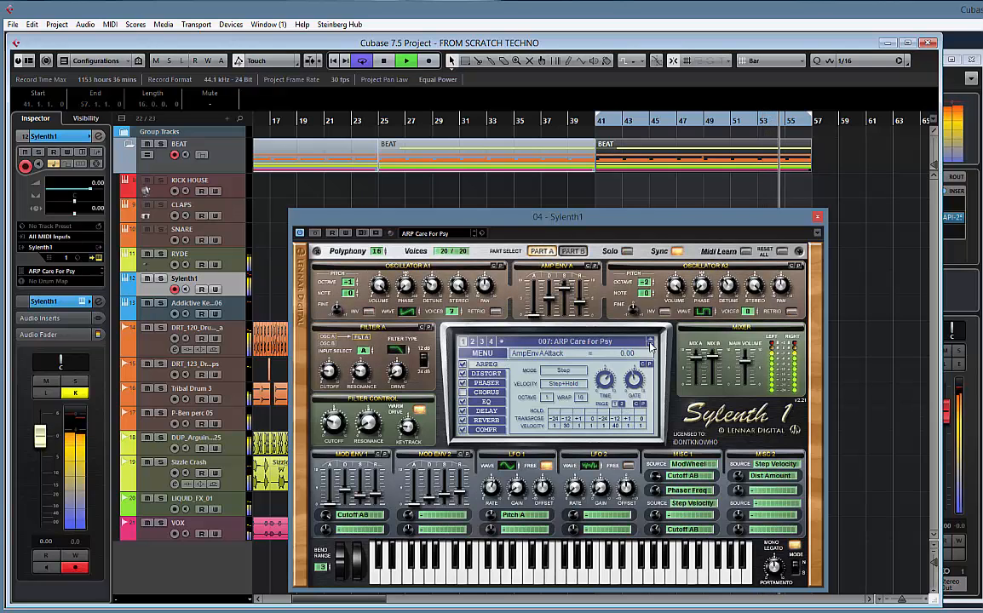
pyautogui.press('space')
pyautogui.click(651, 345)
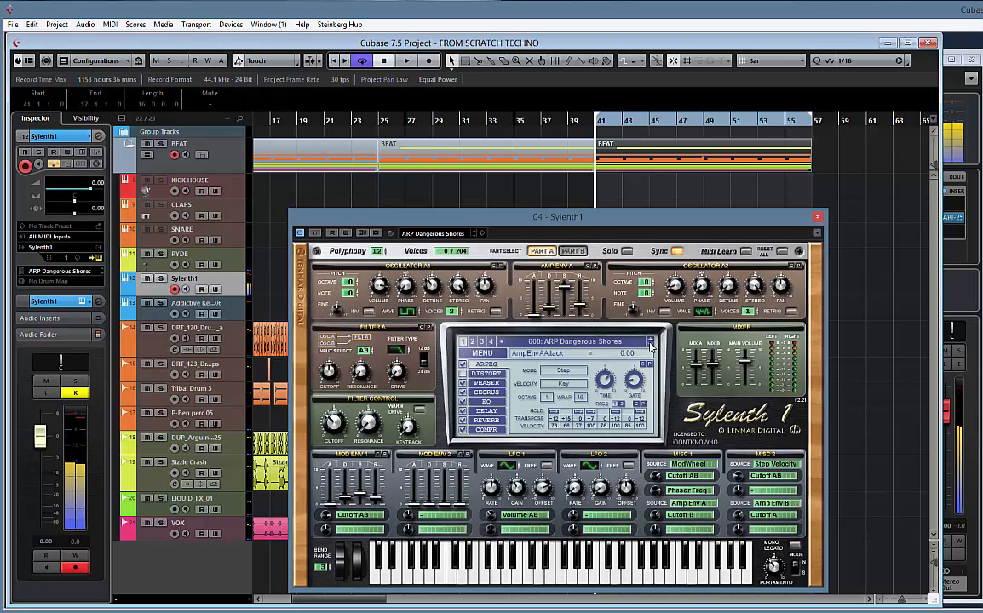
# Audition the Sylenth1 arpeggio presets from 009: ARP Courage up to 017: ARP Upwards
pyautogui.click(651, 345)
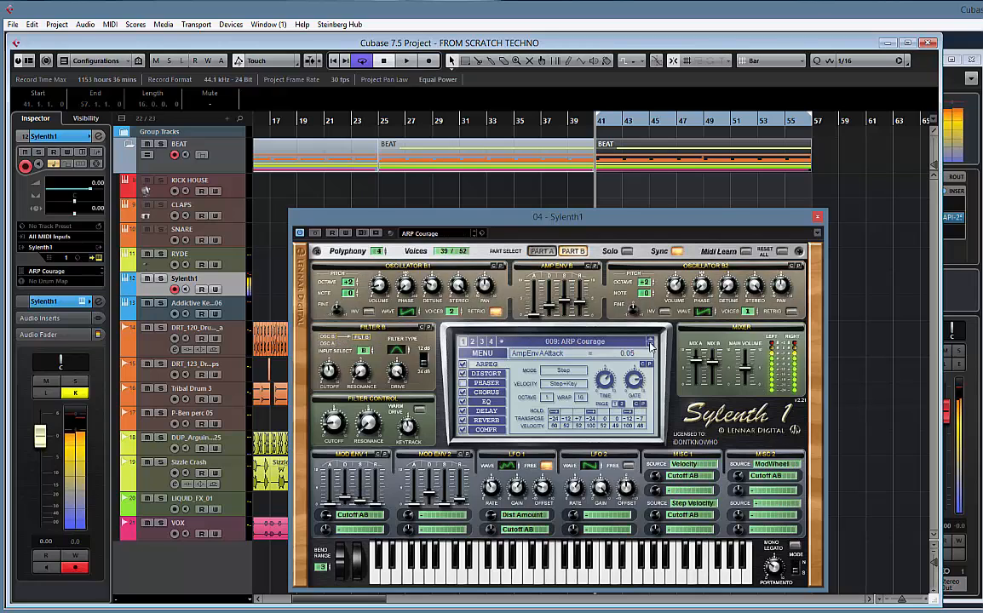
pyautogui.click(651, 345)
pyautogui.click(651, 345)
pyautogui.click(652, 345)
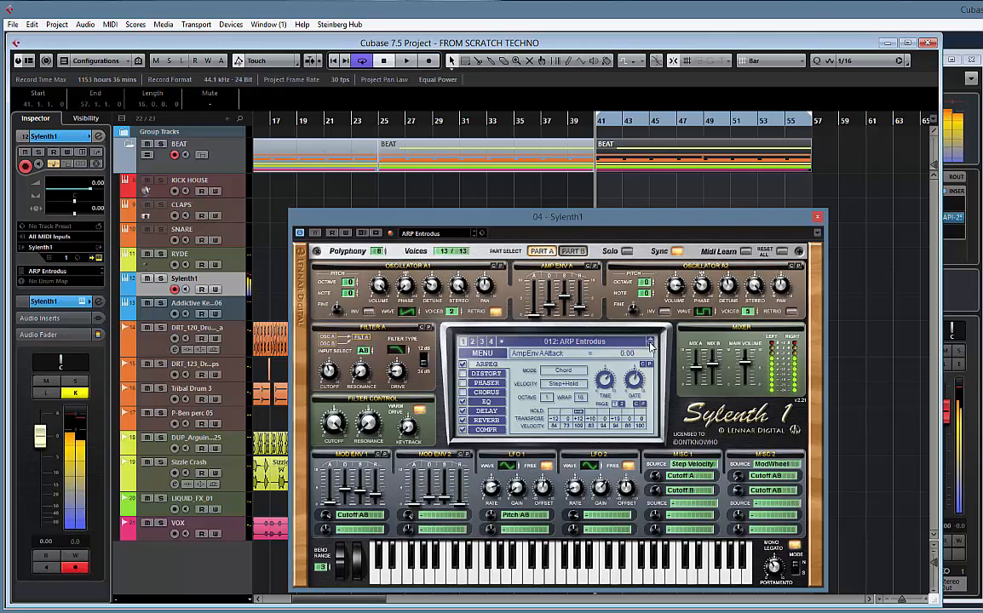
pyautogui.click(652, 345)
pyautogui.click(652, 345)
pyautogui.click(652, 345)
pyautogui.click(652, 345)
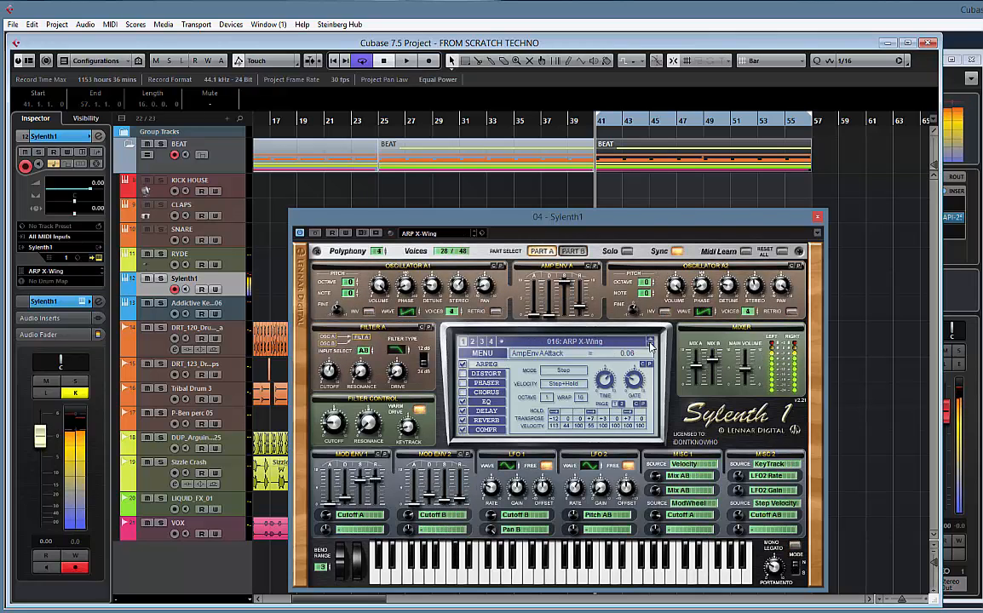
pyautogui.click(652, 345)
pyautogui.click(652, 345)
pyautogui.click(651, 341)
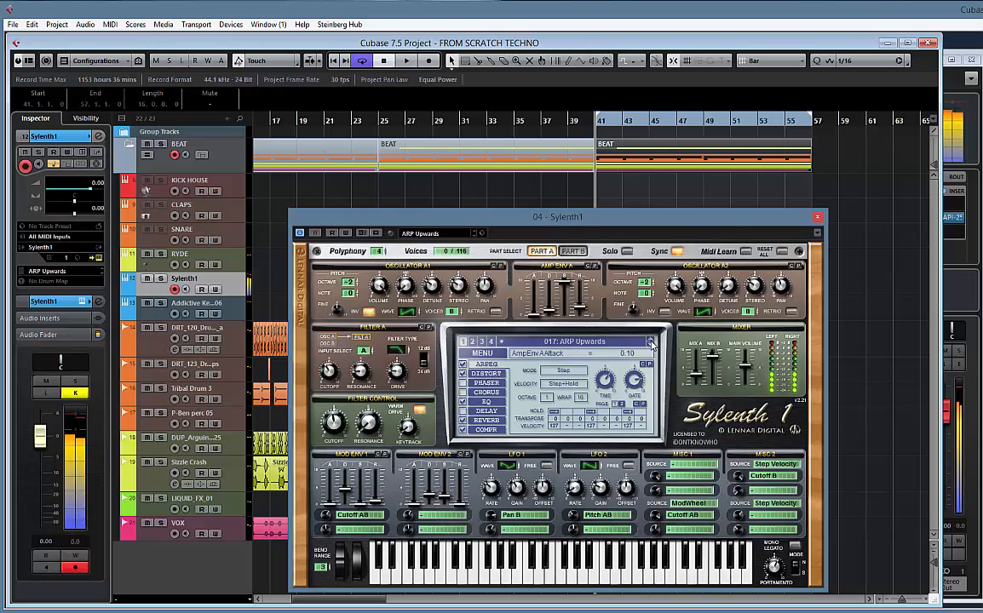
# Continue auditioning the arpeggio presets one by one up to 023: ARP Amber Light
pyautogui.click(652, 344)
pyautogui.click(650, 344)
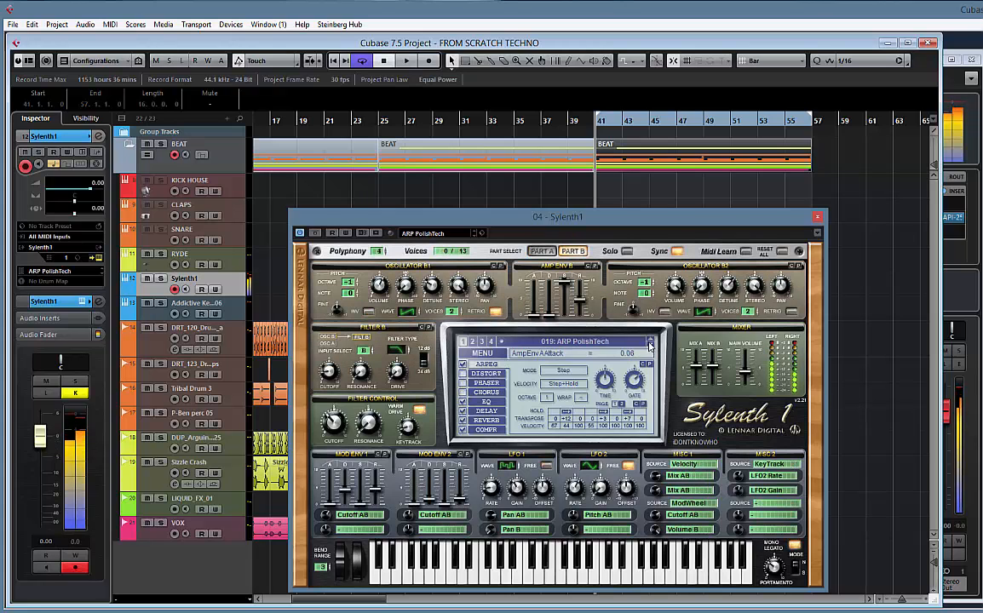
pyautogui.click(650, 343)
pyautogui.click(650, 344)
pyautogui.click(650, 343)
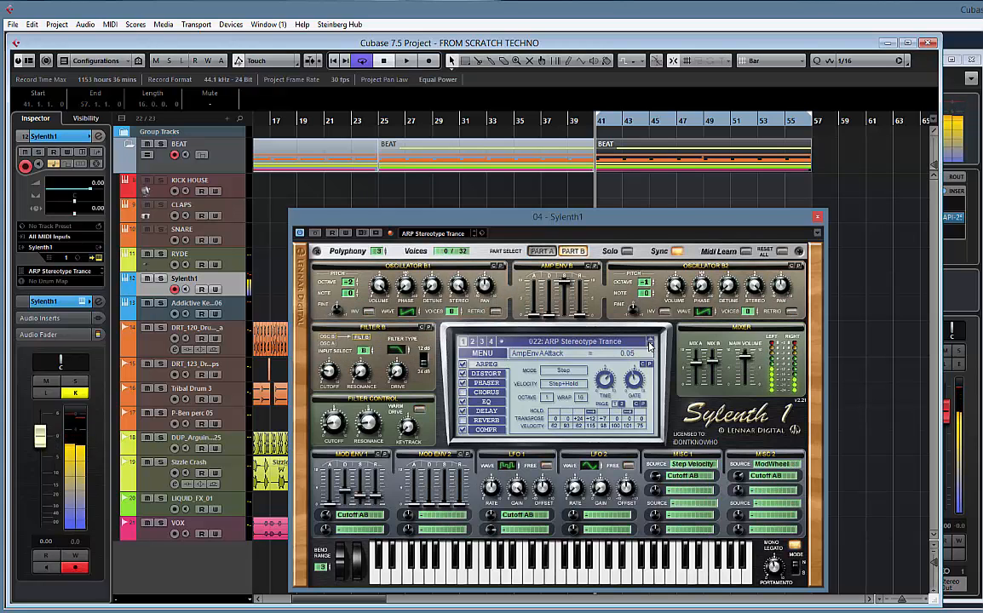
pyautogui.click(650, 344)
# Load the bass preset 044: BS Arpica, advance to 045: BS Electro Dubstep, and audition it against project playback before stopping
pyautogui.click(599, 345)
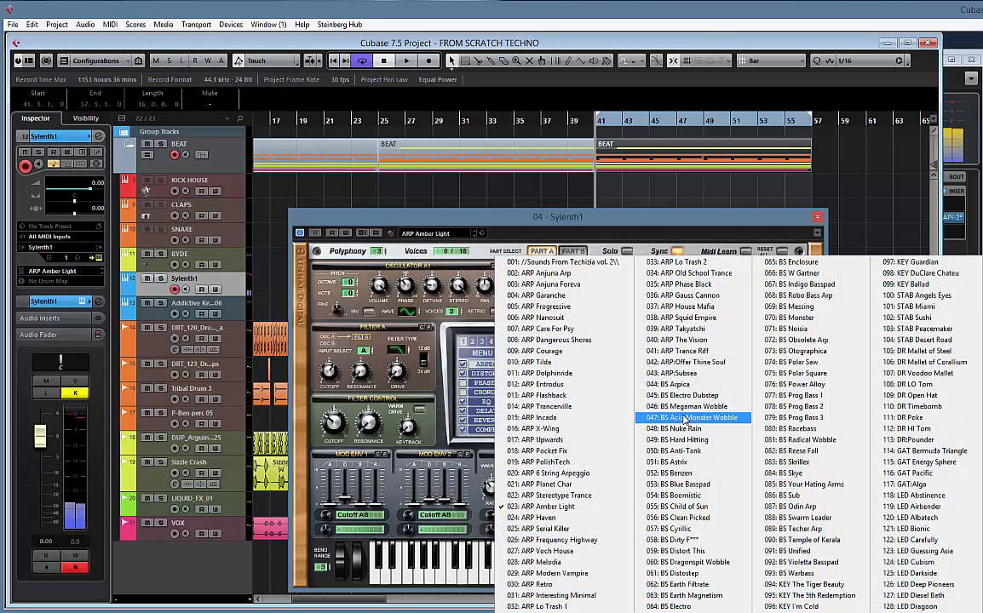
pyautogui.click(686, 386)
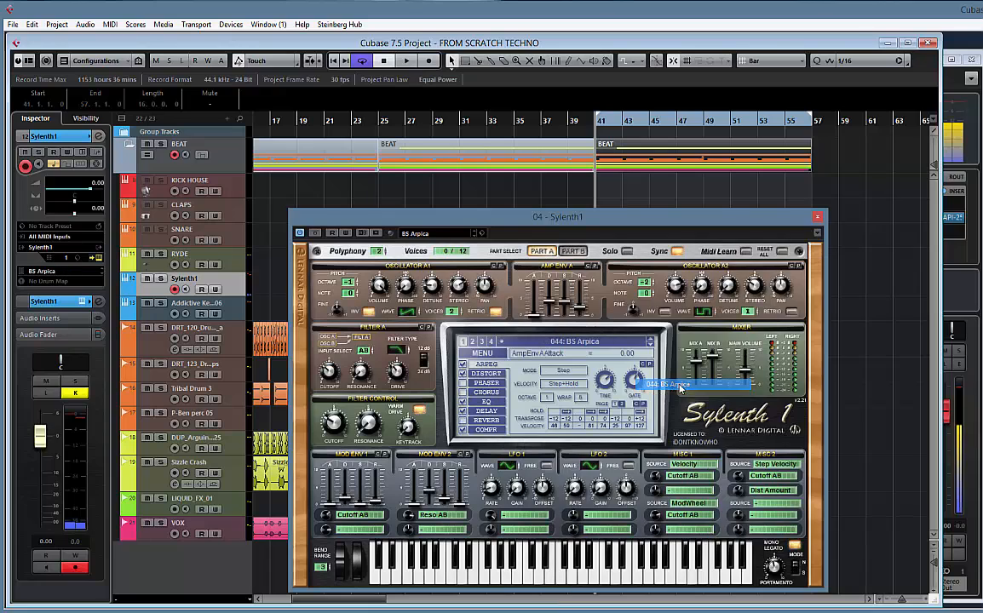
pyautogui.click(651, 345)
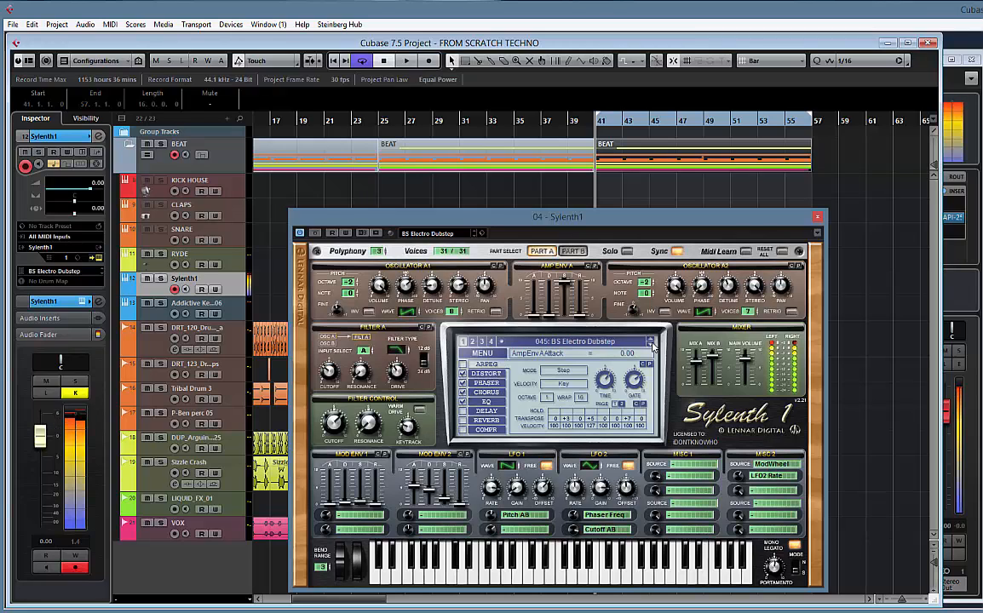
pyautogui.press('space')
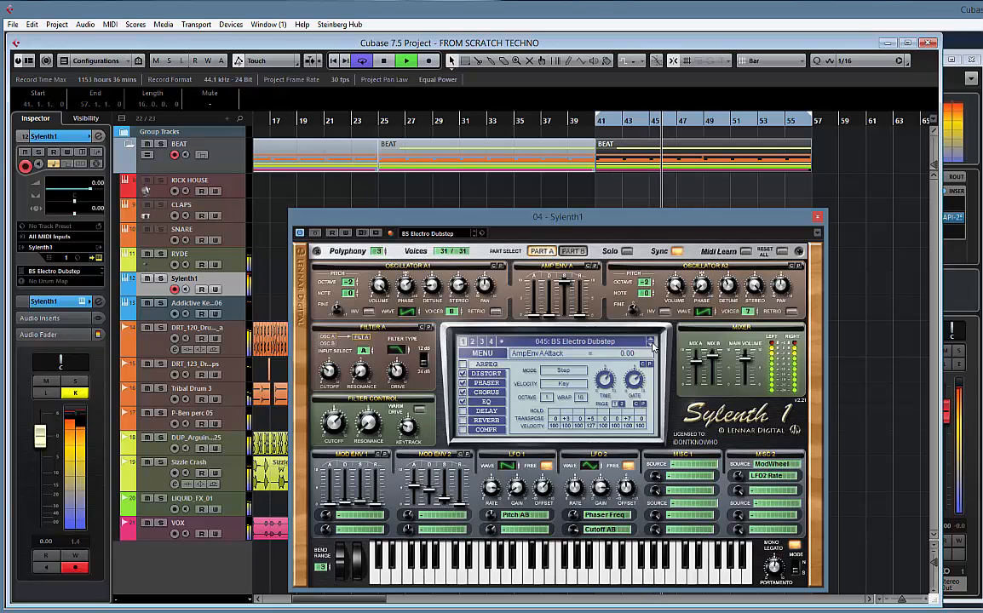
pyautogui.press('space')
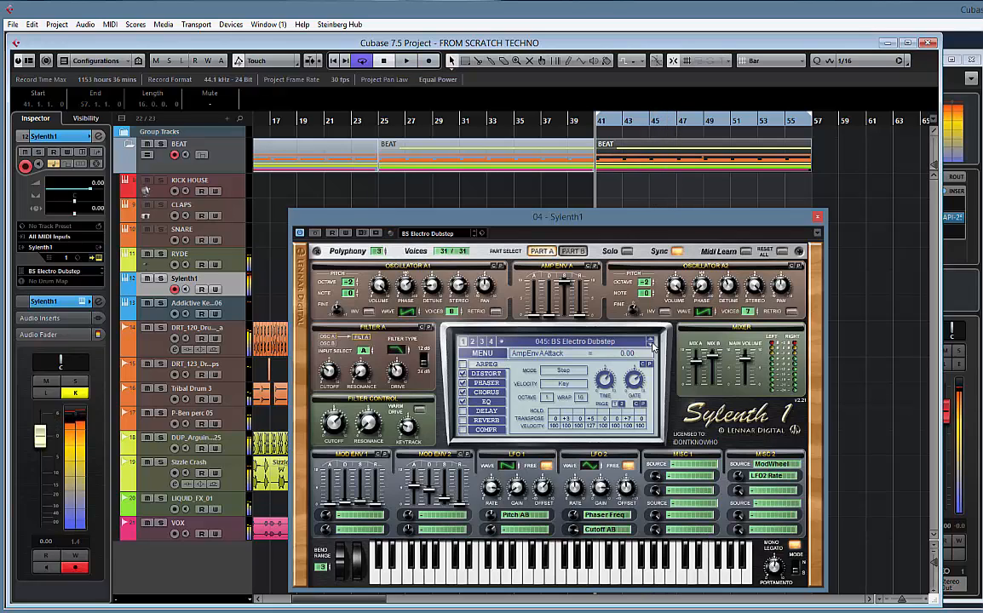
# With playback stopped, audition the bass presets from 046: BS Megaman Wobble through 050: BS Anti-Tank
pyautogui.click(650, 345)
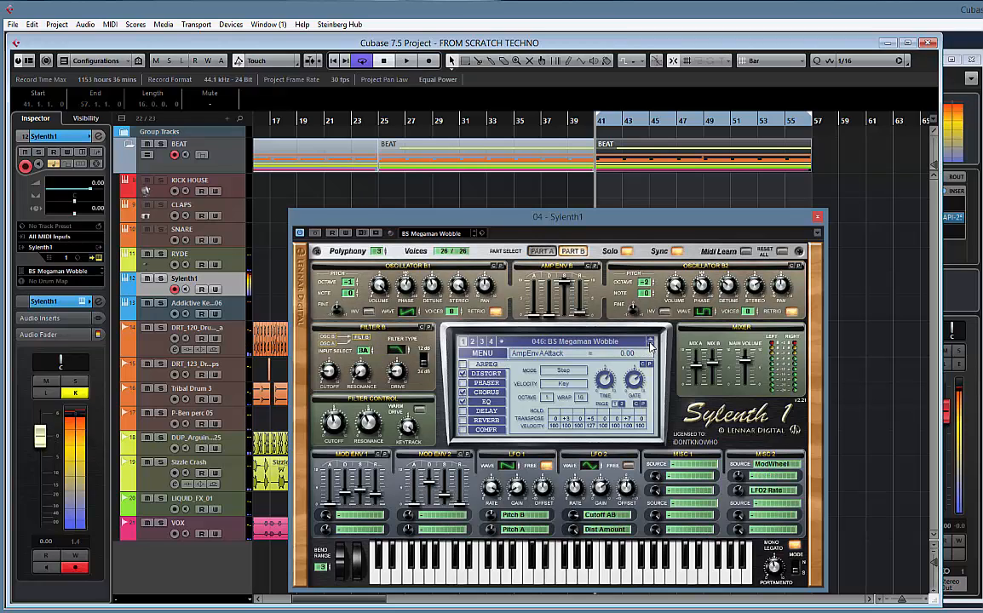
pyautogui.click(650, 345)
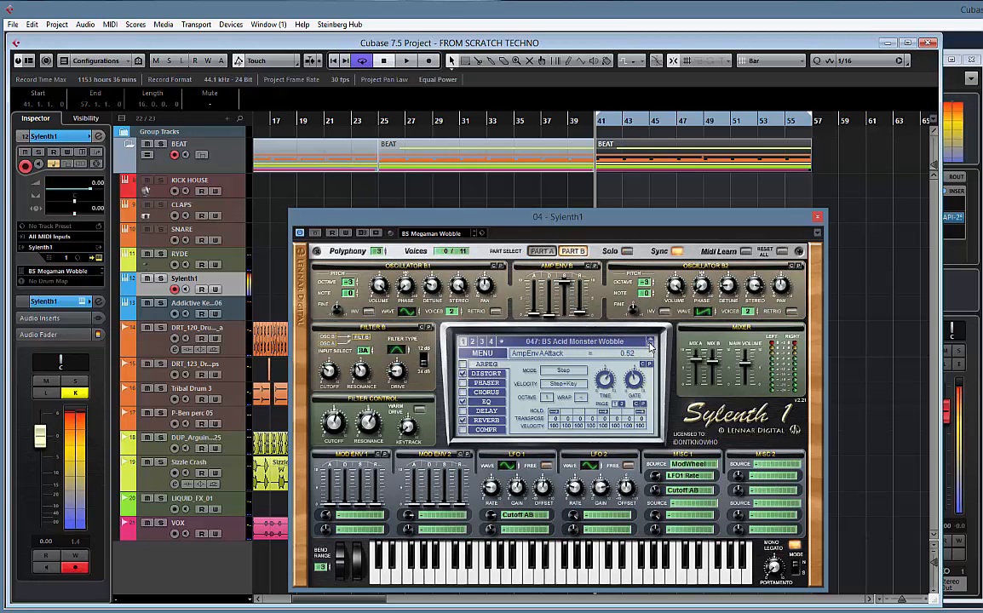
pyautogui.click(651, 345)
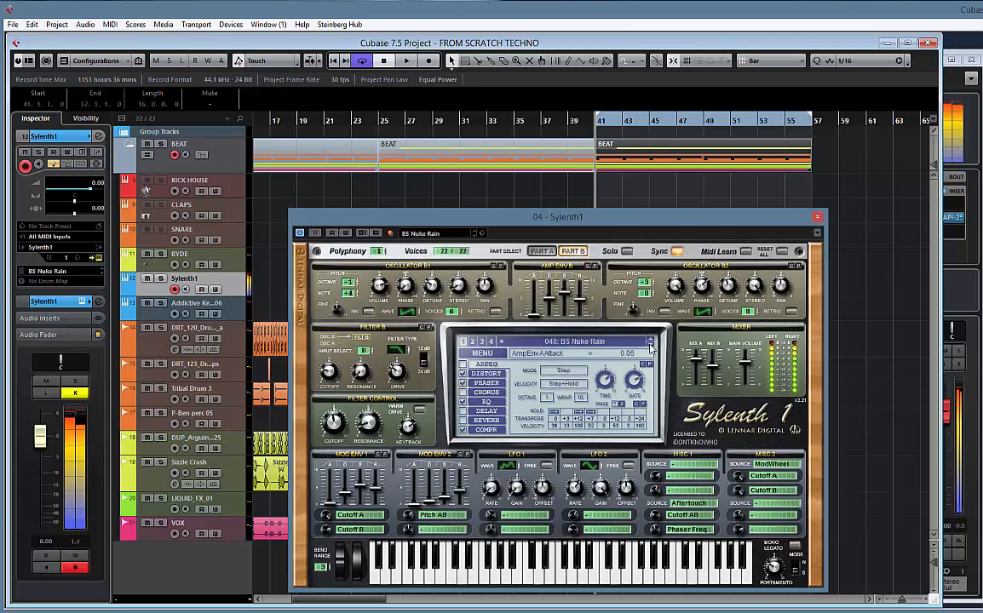
pyautogui.click(651, 345)
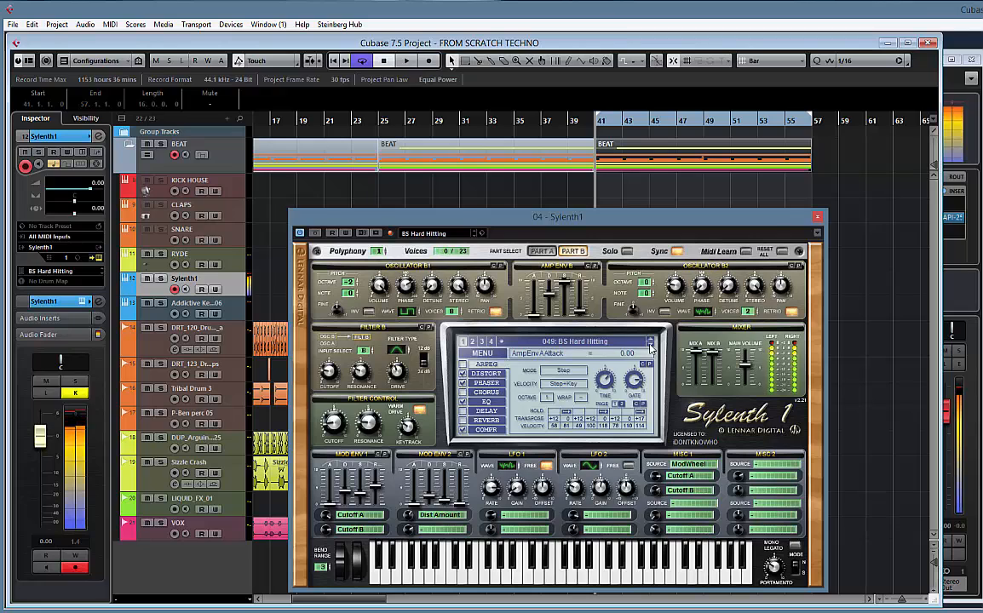
pyautogui.click(651, 345)
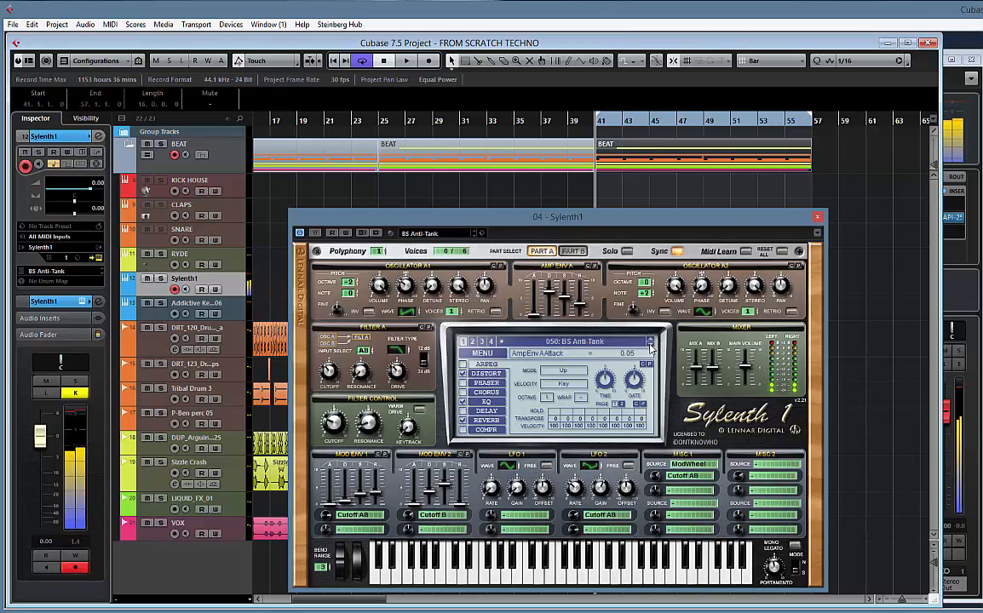
# Play the project while advancing the Sylenth1 preset to 053: BS Blue Basspad, and stop playback
pyautogui.press('space')
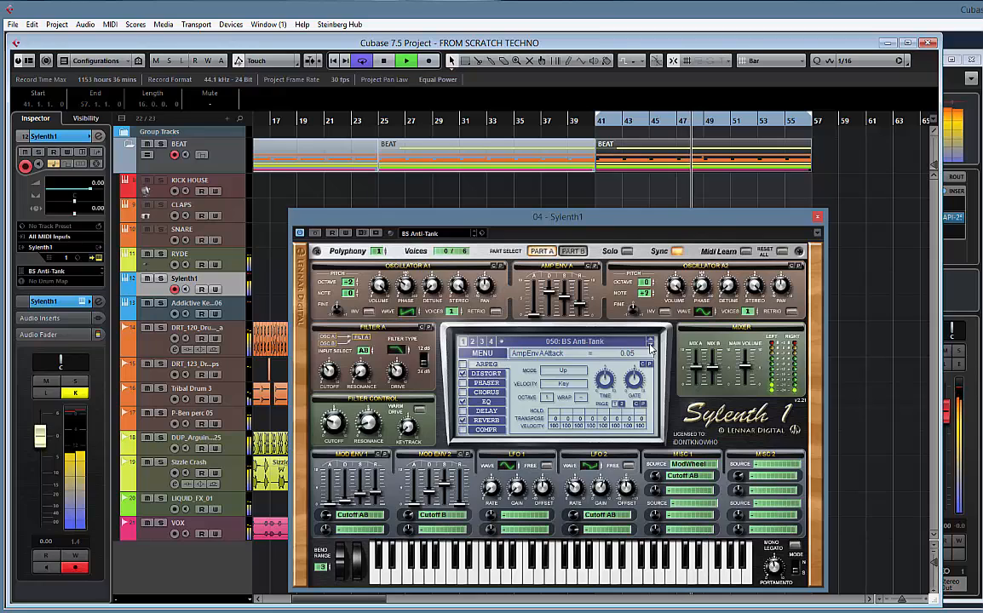
pyautogui.click(650, 345)
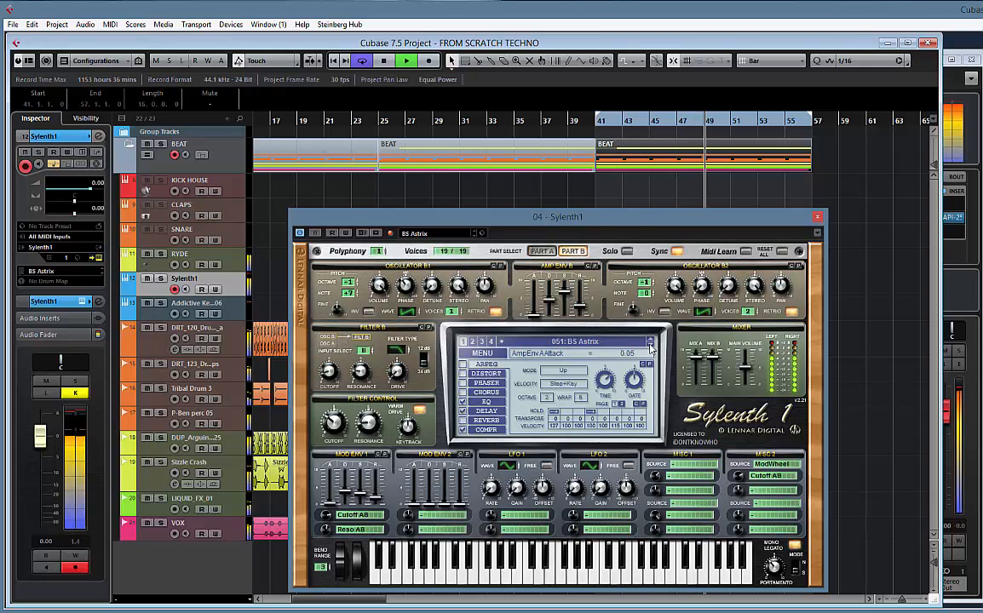
pyautogui.click(650, 345)
pyautogui.click(650, 345)
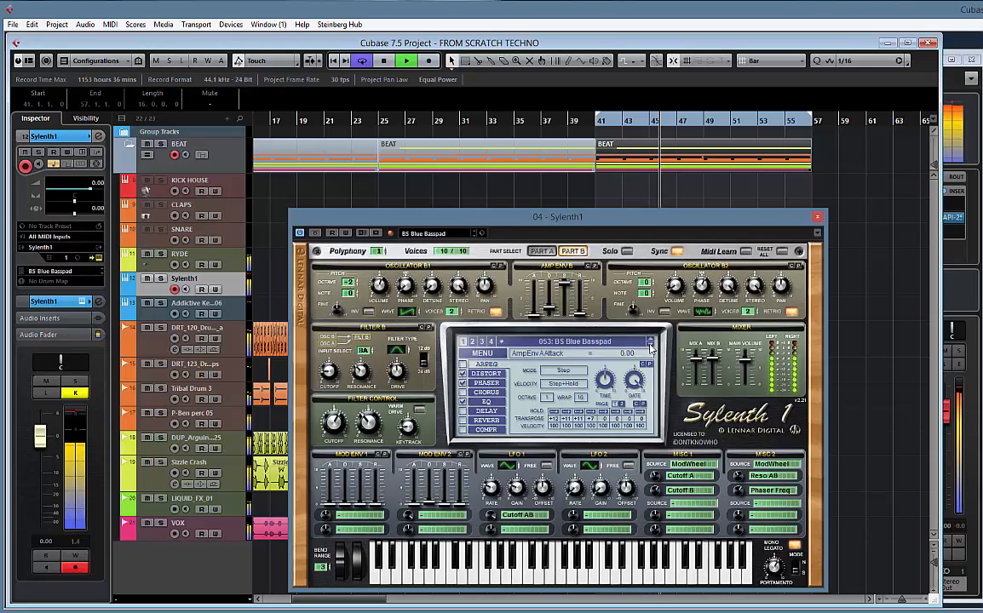
pyautogui.press('space')
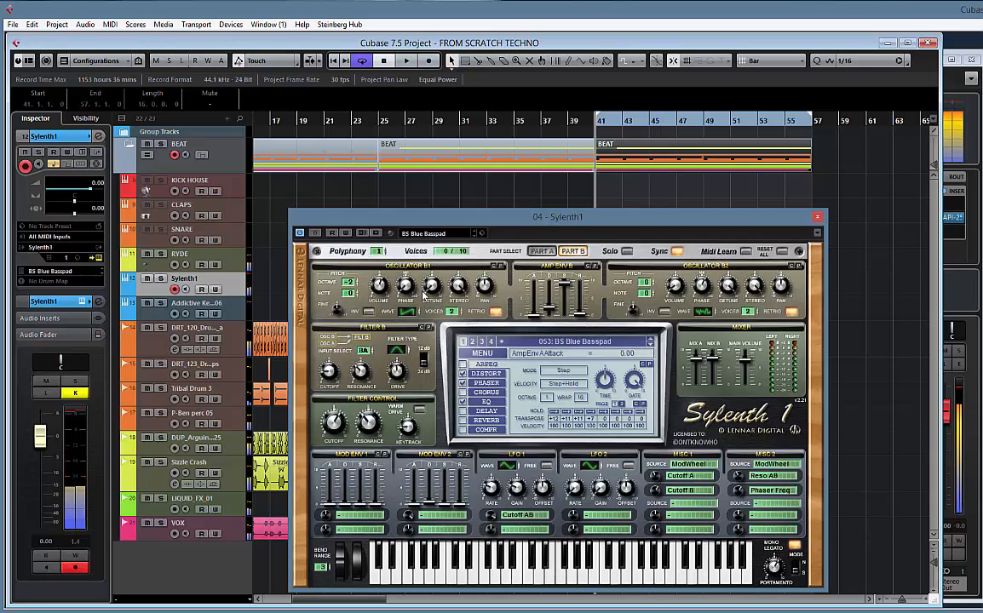
# Record a C#2 bass pattern on the Sylenth1 track from bar 41 and stop recording
pyautogui.moveTo(514, 222)
pyautogui.mouseDown()
pyautogui.moveTo(808, 230)
pyautogui.moveTo(617, 222)
pyautogui.moveTo(605, 209)
pyautogui.moveTo(506, 216)
pyautogui.mouseUp()
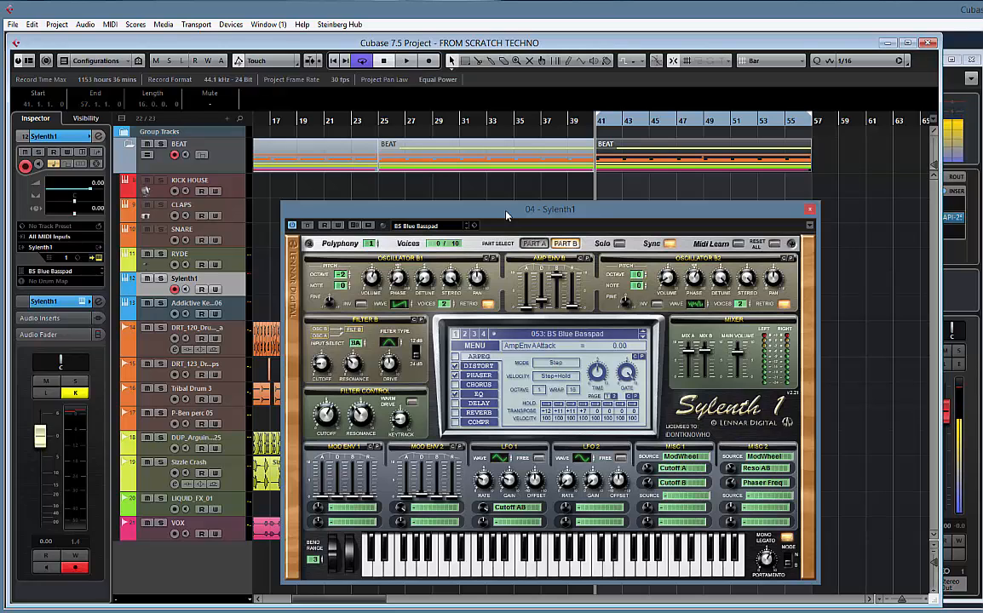
pyautogui.press('KP_Multiply')
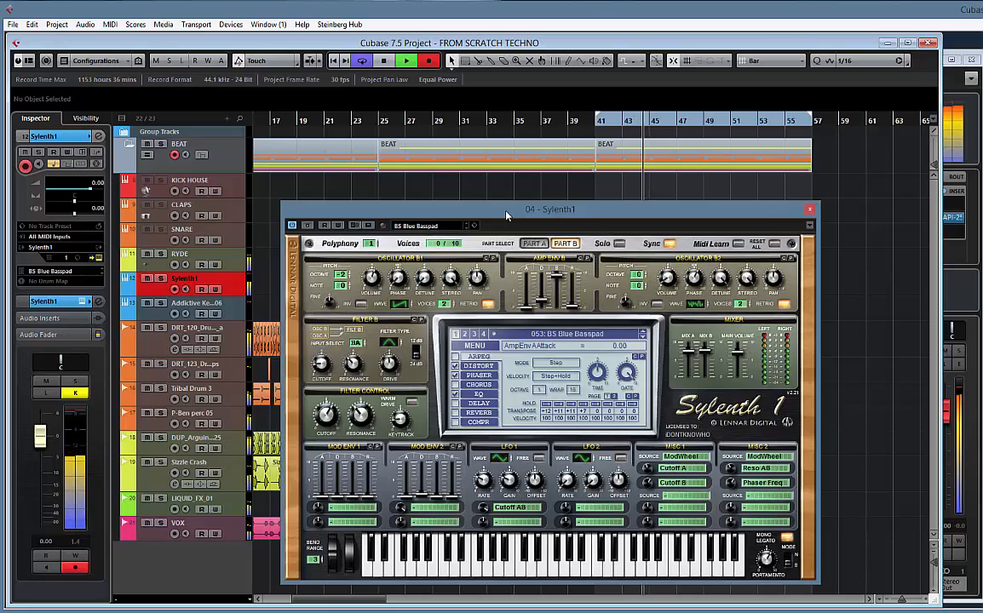
pyautogui.press('space')
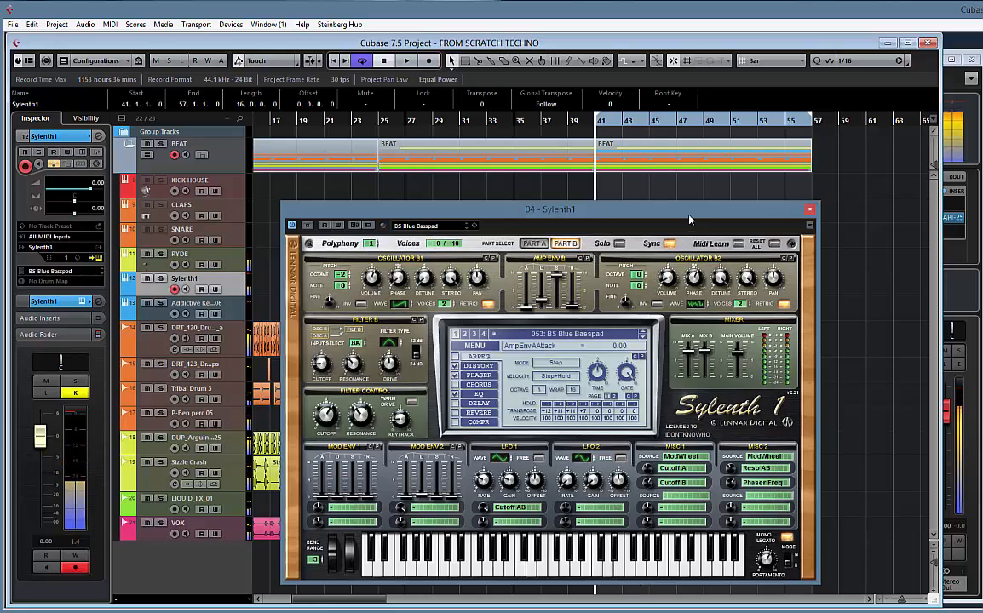
# Open the recorded Sylenth1 part in the Key Editor, quantize all notes to 1/16, and quantize their MIDI event lengths
pyautogui.moveTo(506, 216); pyautogui.dragTo(413, 390)
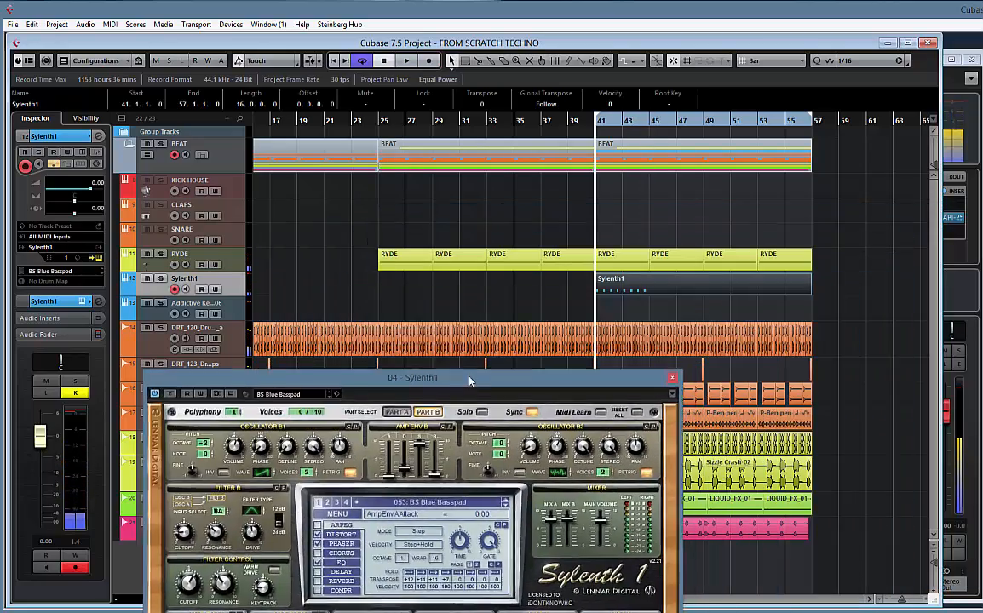
pyautogui.doubleClick(636, 285)
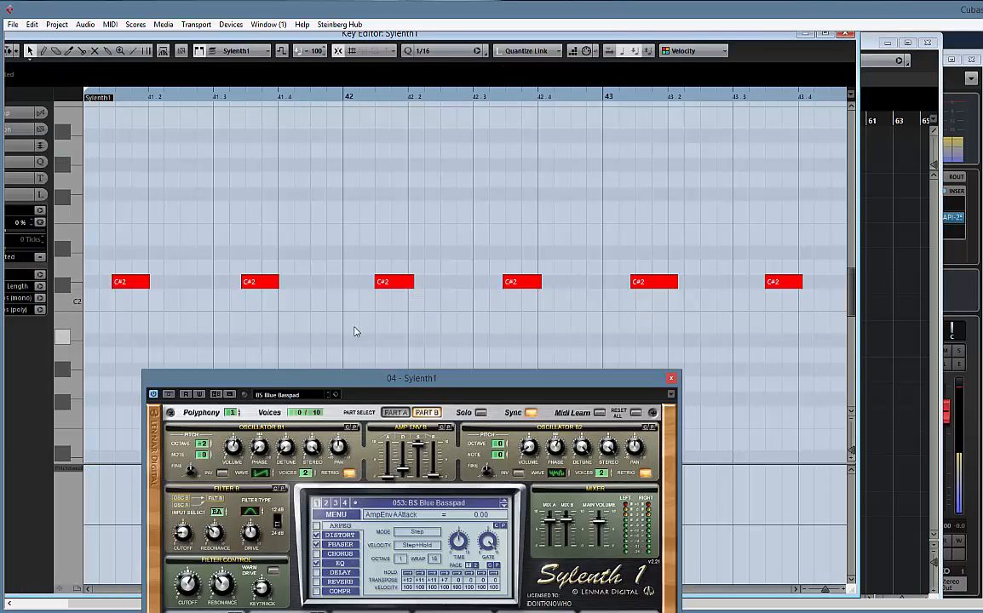
pyautogui.hotkey('ctrl', 'a')
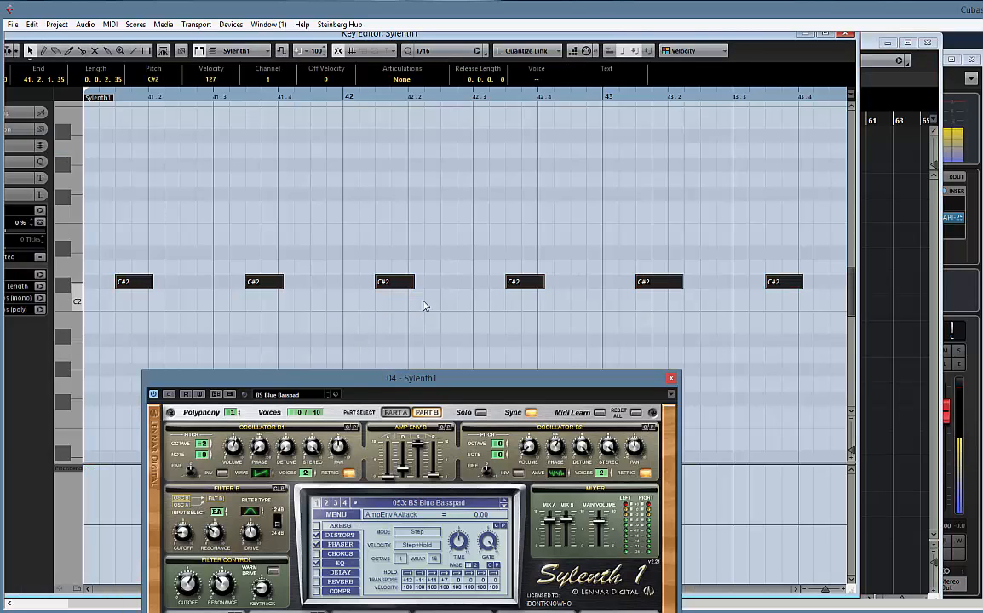
pyautogui.rightClick(406, 283)
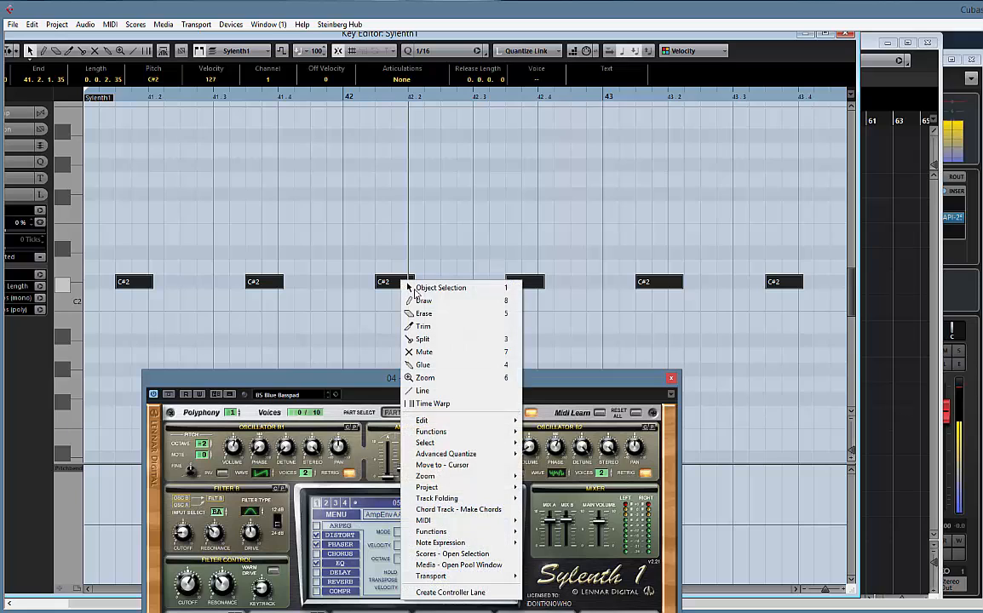
pyautogui.moveTo(453, 458)
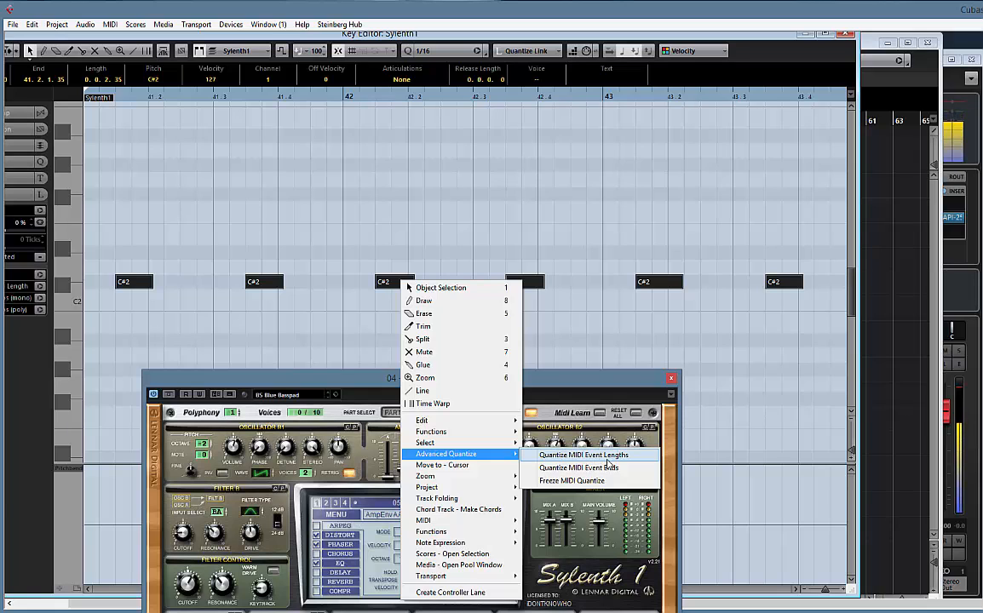
pyautogui.click(606, 457)
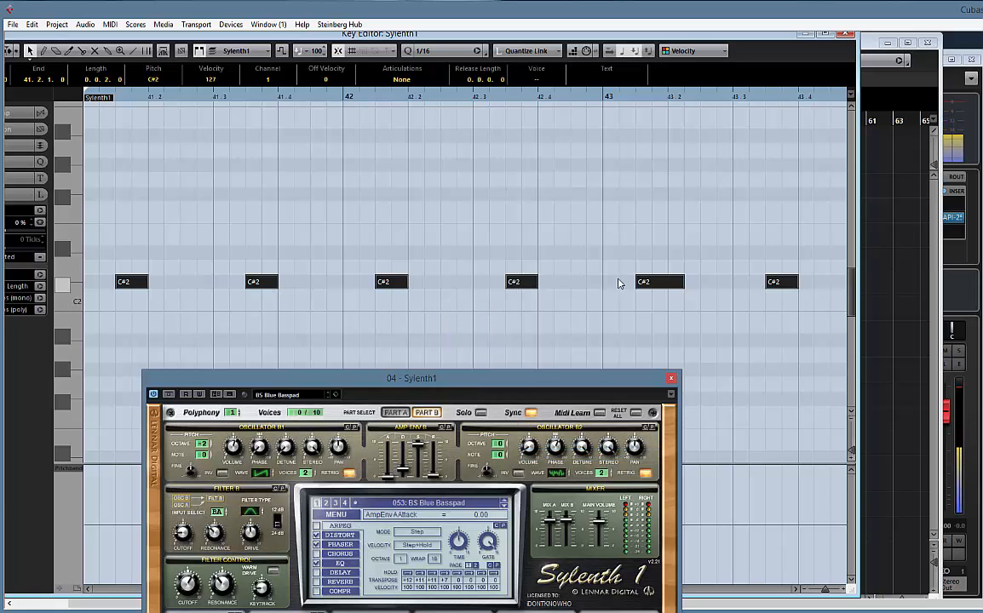
# Shorten the two overlong C#2 notes in bars 43 and 44 to a length of 0.0.2.0 and close the Key Editor
pyautogui.click(518, 332)
pyautogui.moveTo(682, 283); pyautogui.dragTo(667, 294)
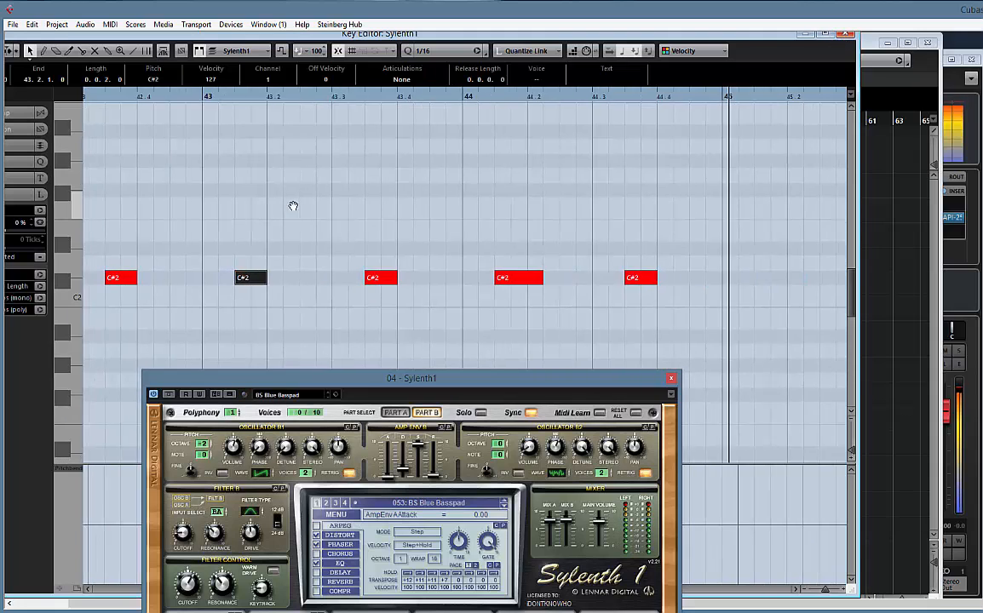
pyautogui.moveTo(538, 285); pyautogui.dragTo(523, 288)
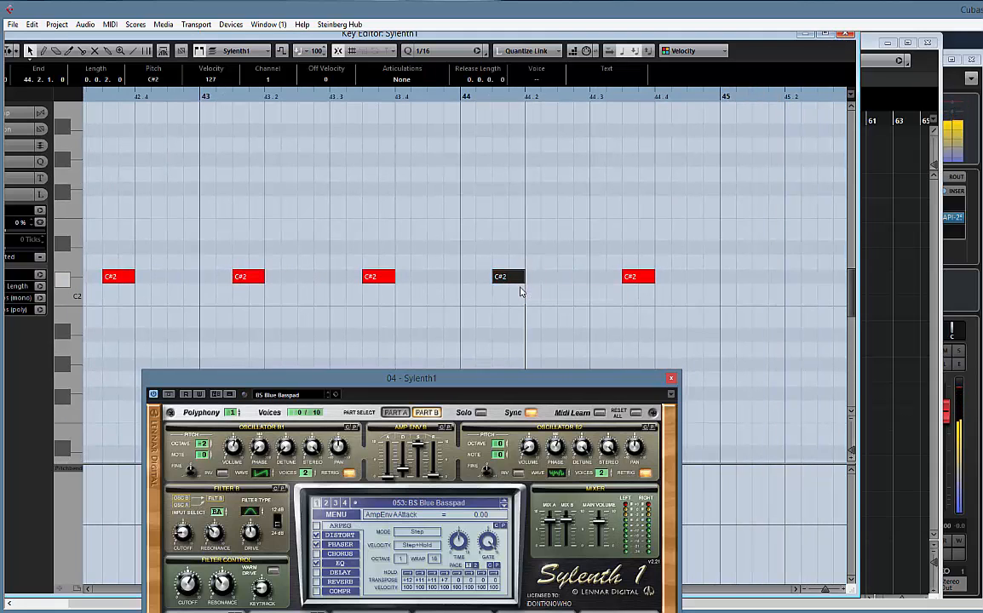
pyautogui.click(844, 35)
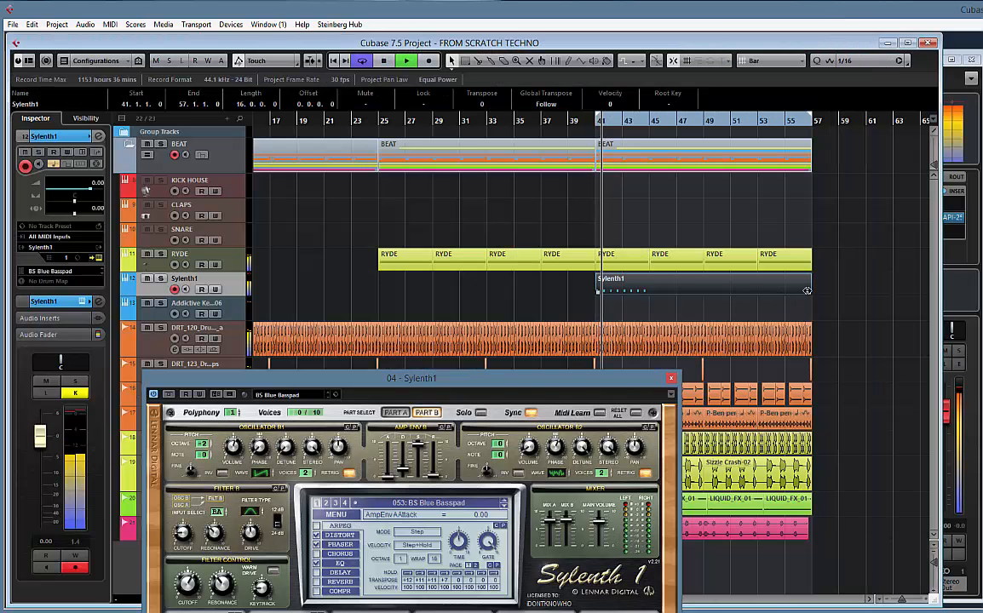
# Trim the Sylenth1 part to four bars, ending at bar 45, and duplicate it three times to reach bar 57
pyautogui.moveTo(809, 293); pyautogui.dragTo(639, 294)
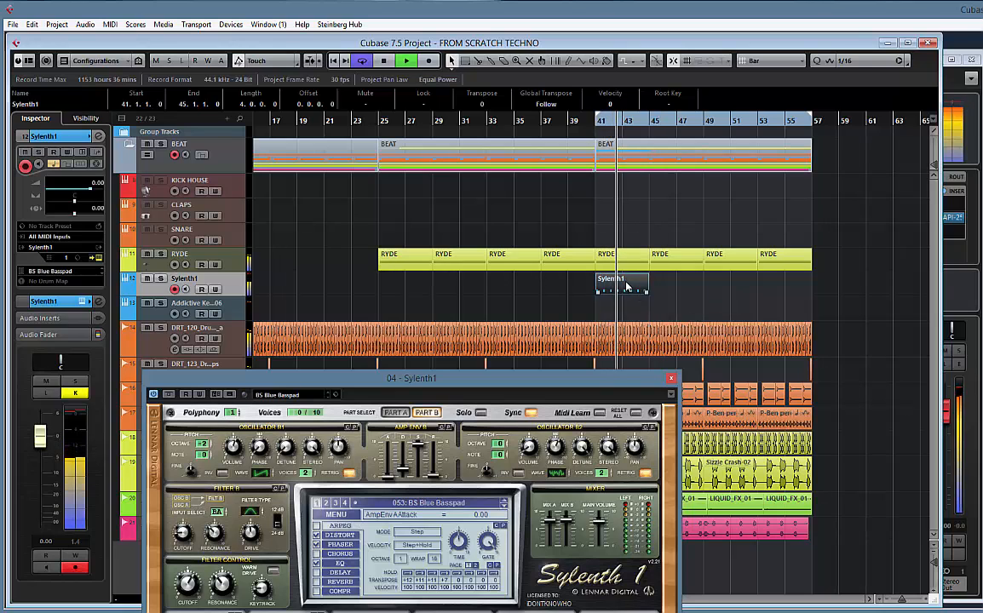
pyautogui.hotkey('ctrl', 'd')
pyautogui.hotkey('ctrl', 'd')
pyautogui.hotkey('ctrl', 'd')
# Glue the four Sylenth1 parts into one continuous part spanning bars 41 to 57, and stop playback
pyautogui.moveTo(837, 298); pyautogui.dragTo(609, 278)
pyautogui.rightClick(671, 287)
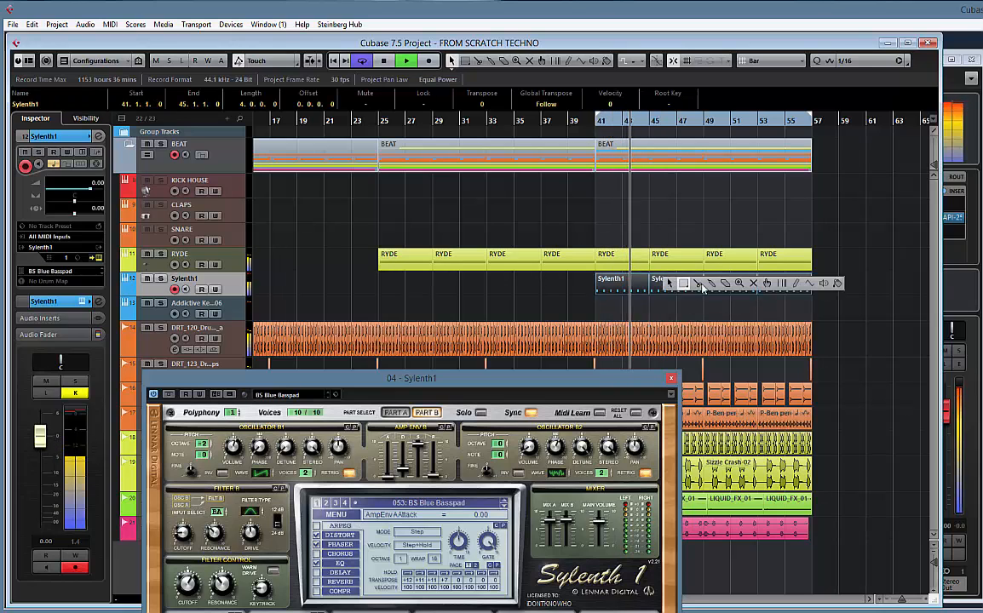
pyautogui.click(709, 286)
pyautogui.click(703, 288)
pyautogui.press('space')
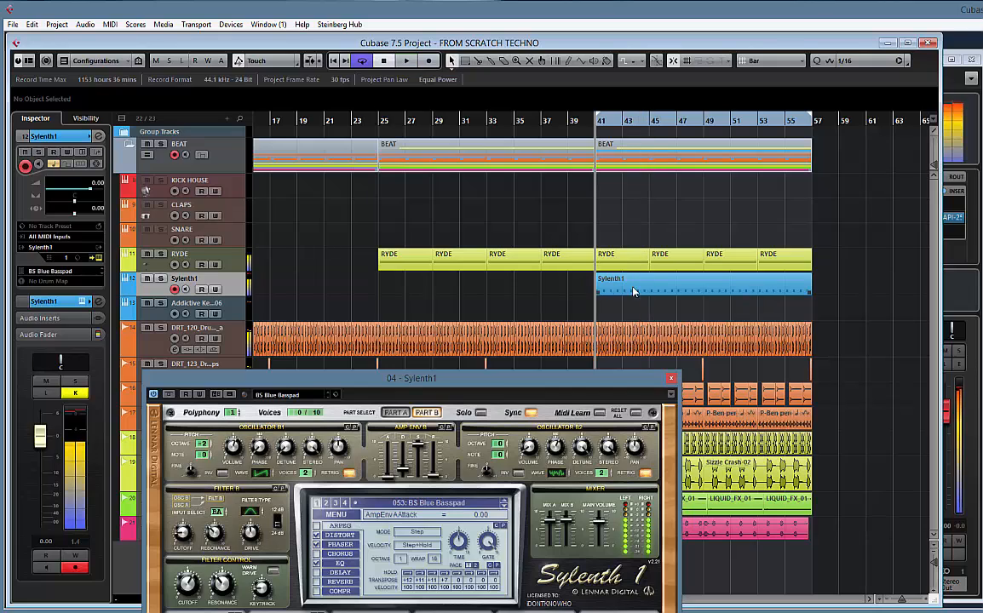
# Rename the Sylenth1 track to LEAD LOW and briefly play back the section from bar 41
pyautogui.doubleClick(195, 280)
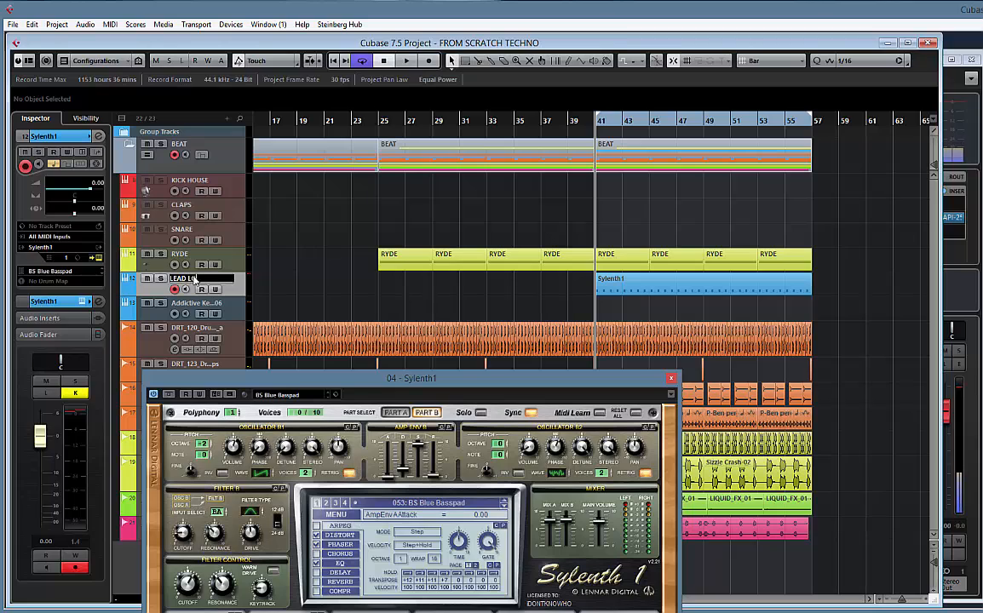
pyautogui.press('Return')
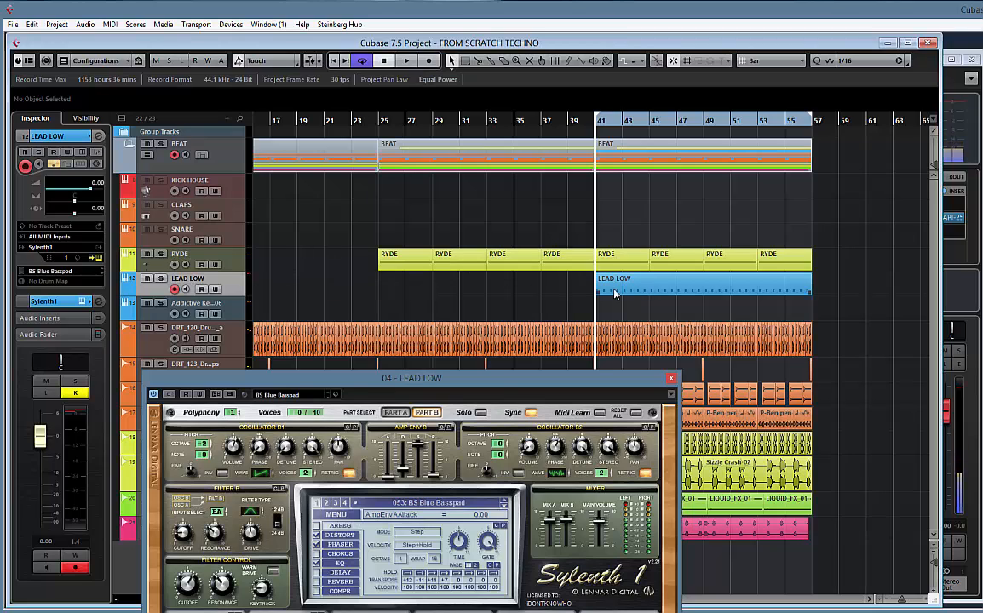
pyautogui.press('space')
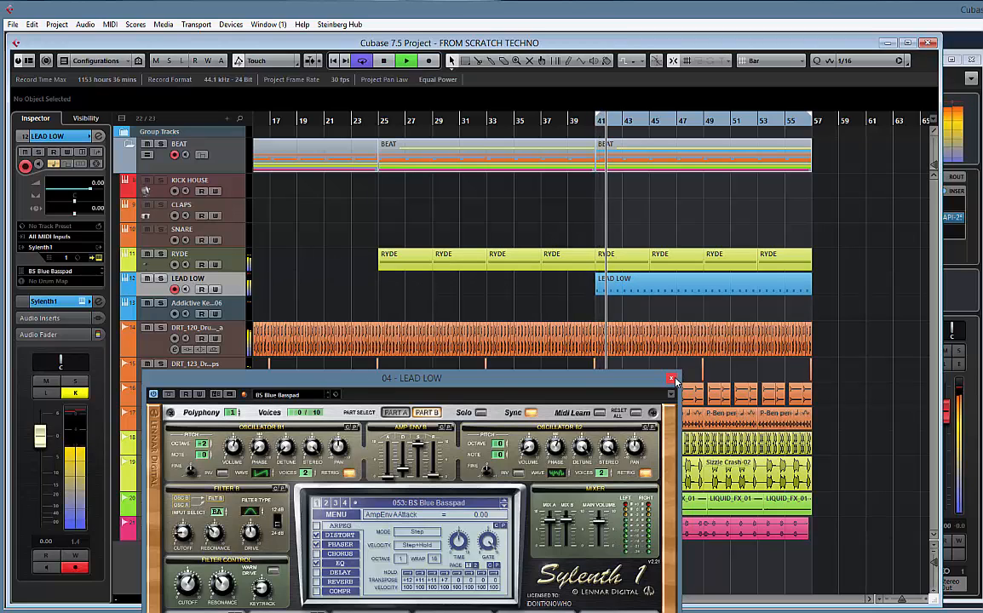
pyautogui.press('space')
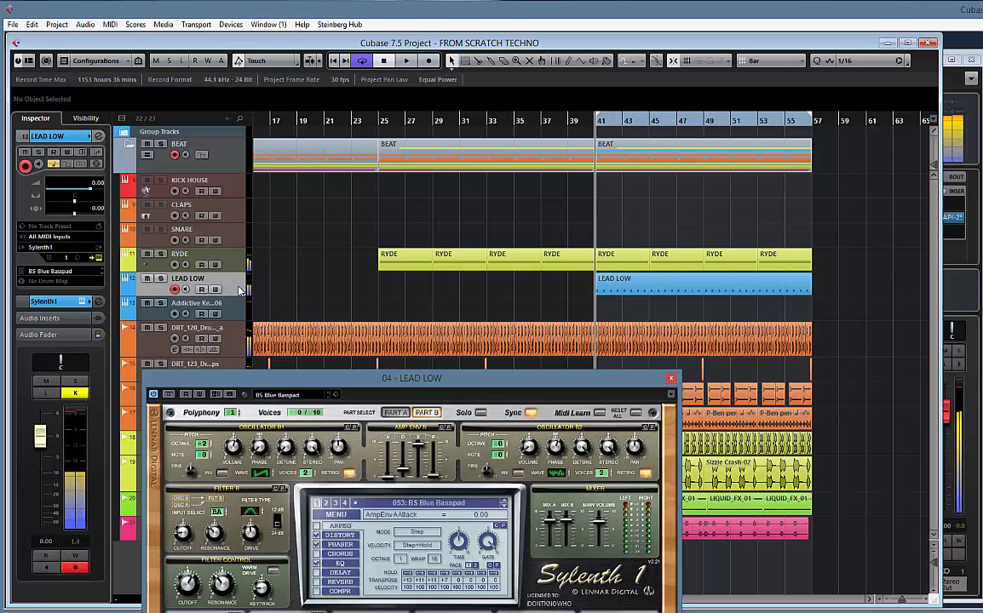
# Duplicate the LEAD LOW track, delete the copied part from the duplicate, and close the open Sylenth1 window
pyautogui.rightClick(242, 291)
pyautogui.click(264, 295)
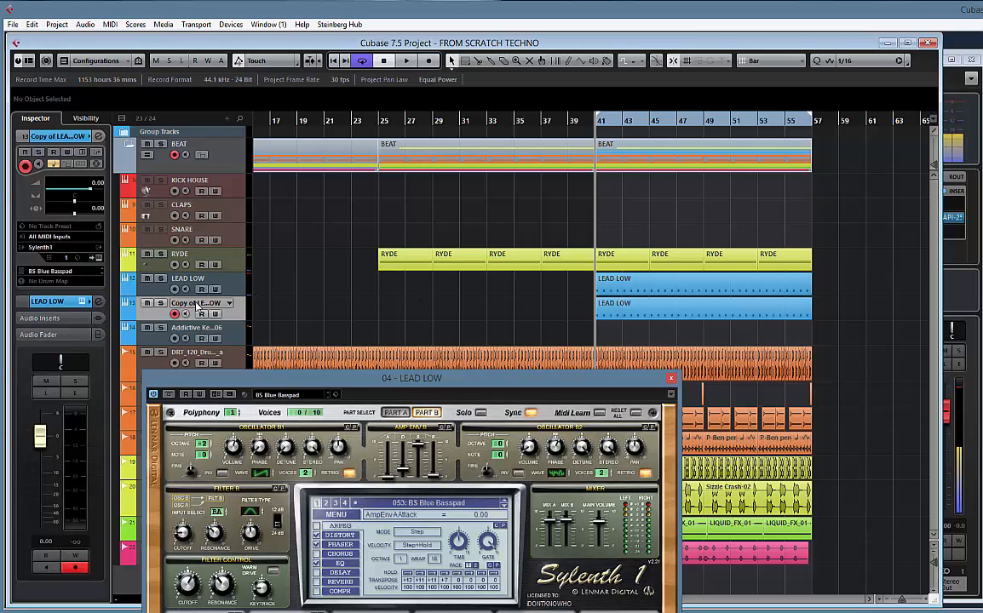
pyautogui.click(610, 312)
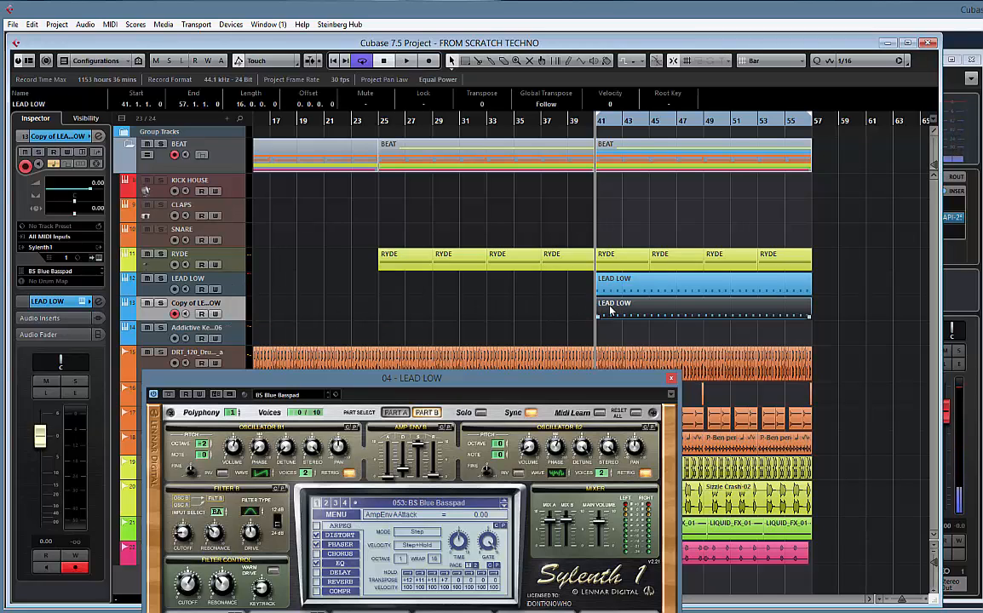
pyautogui.press('Delete')
pyautogui.click(670, 379)
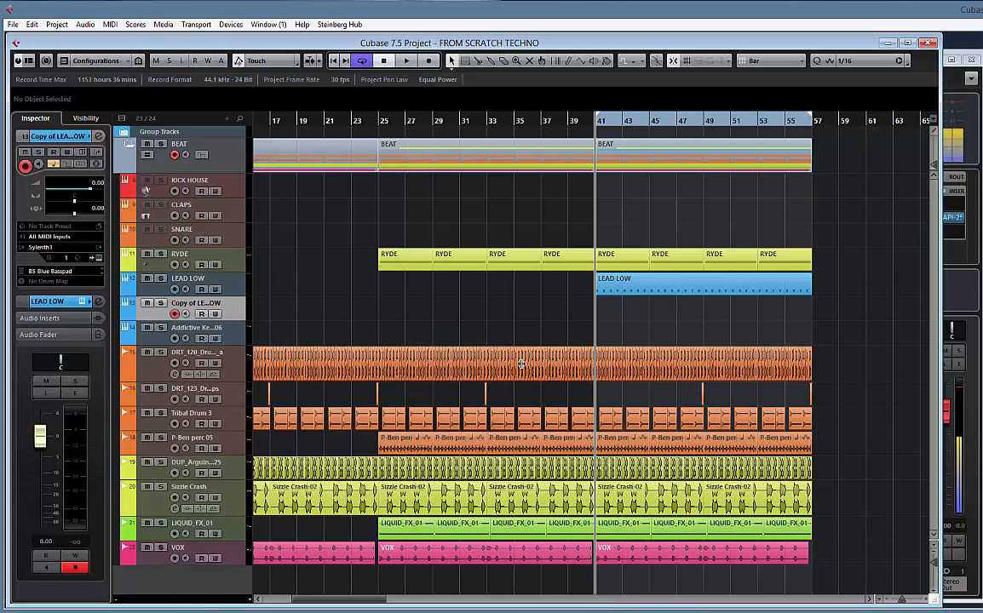
# Load the LED Albatech preset in the duplicated track's Sylenth1, trying LED Abstinence and LED Airbender first, and audition it against the track
pyautogui.click(98, 257)
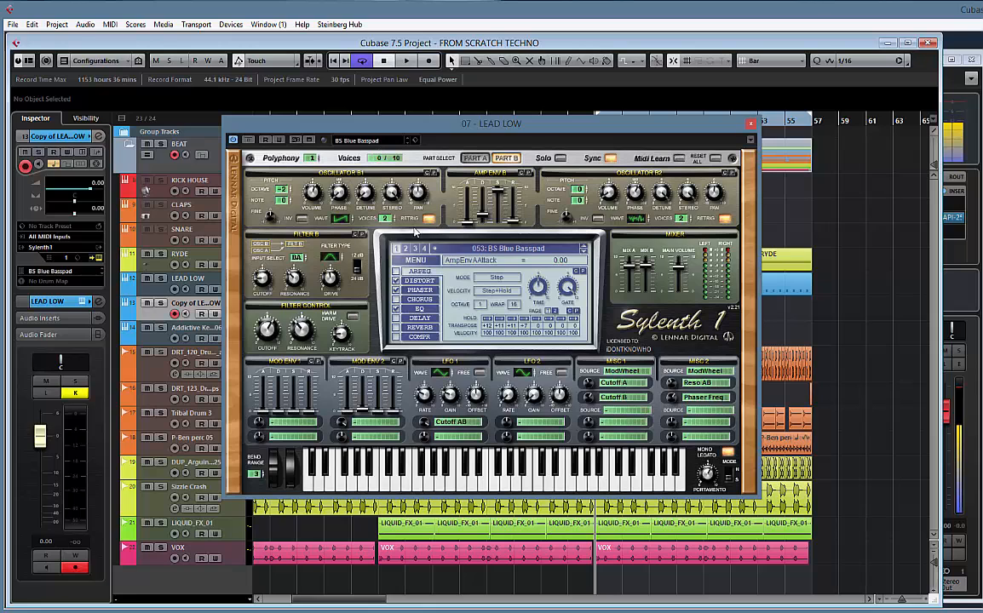
pyautogui.click(424, 247)
pyautogui.click(397, 248)
pyautogui.click(541, 249)
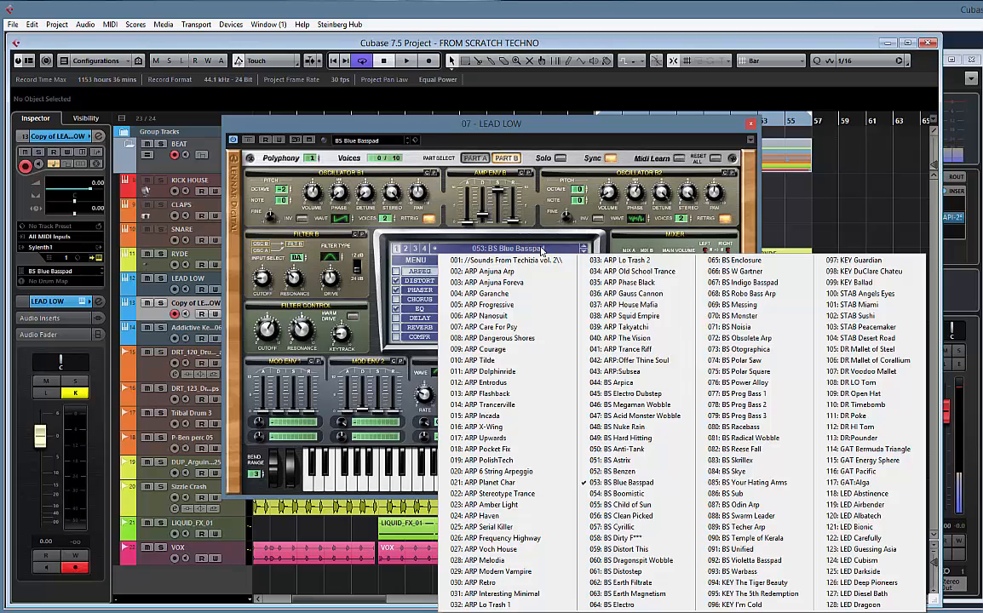
pyautogui.click(886, 494)
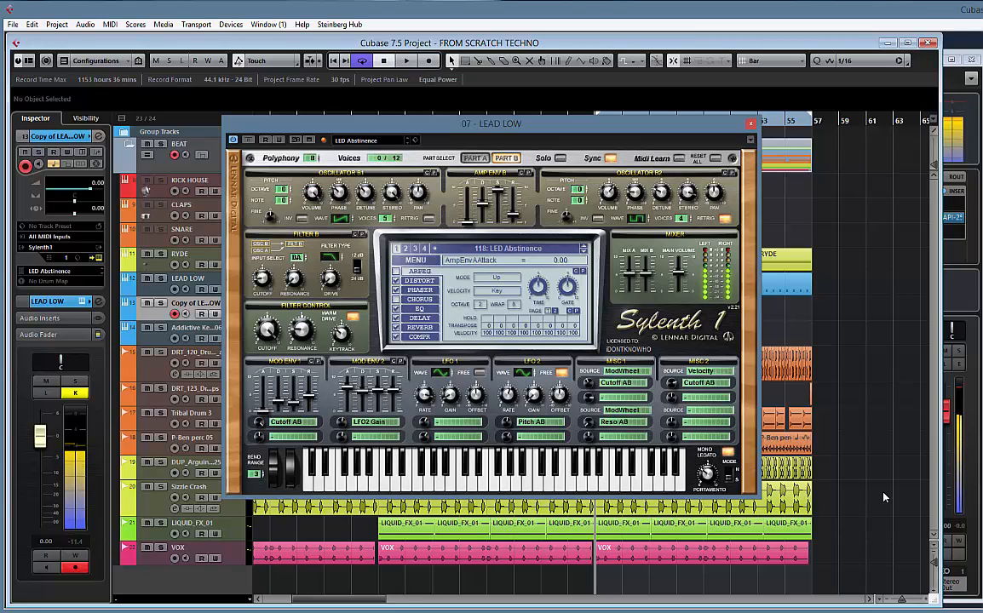
pyautogui.click(584, 251)
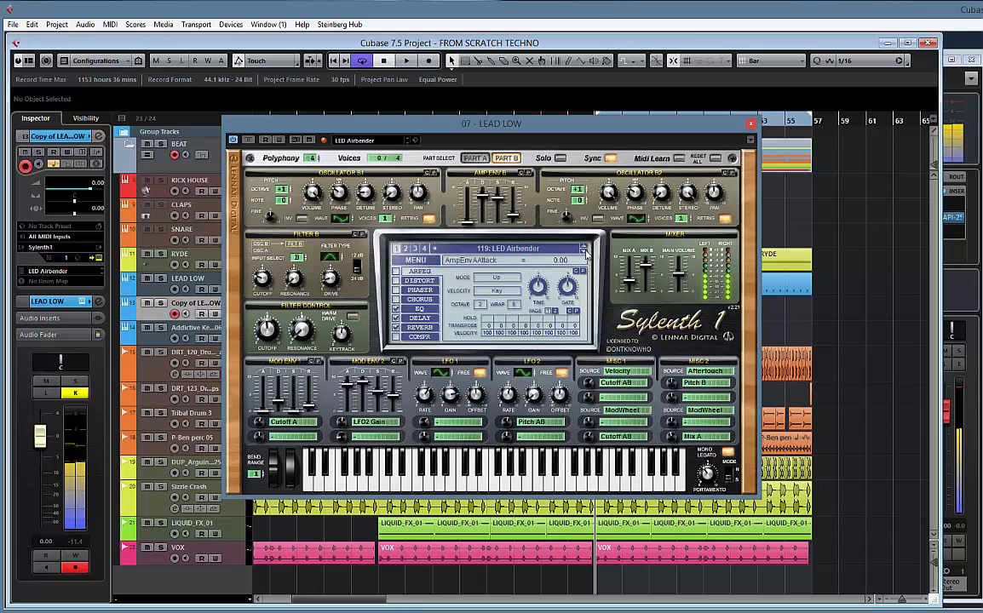
pyautogui.click(585, 252)
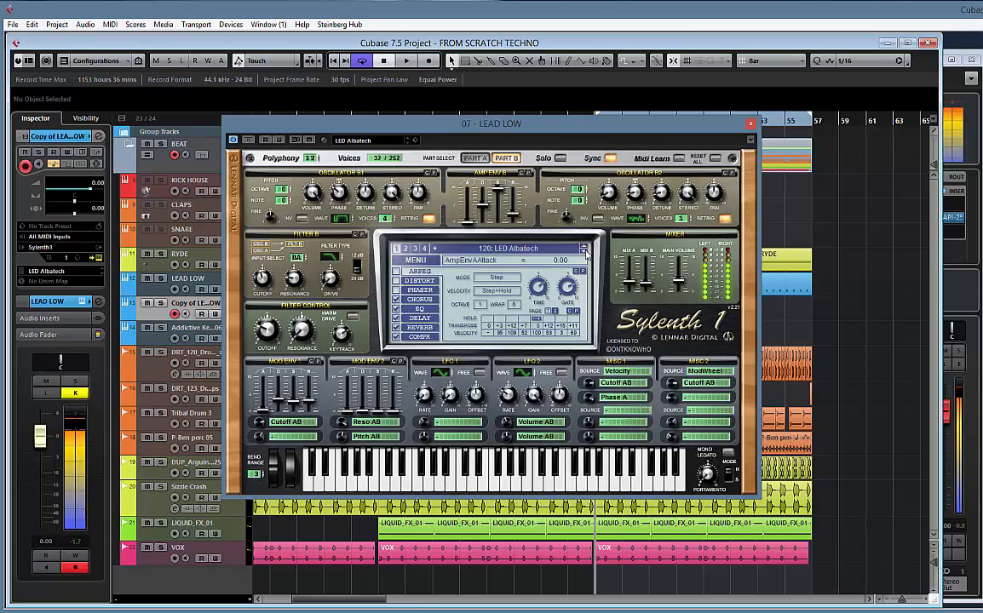
pyautogui.press('space')
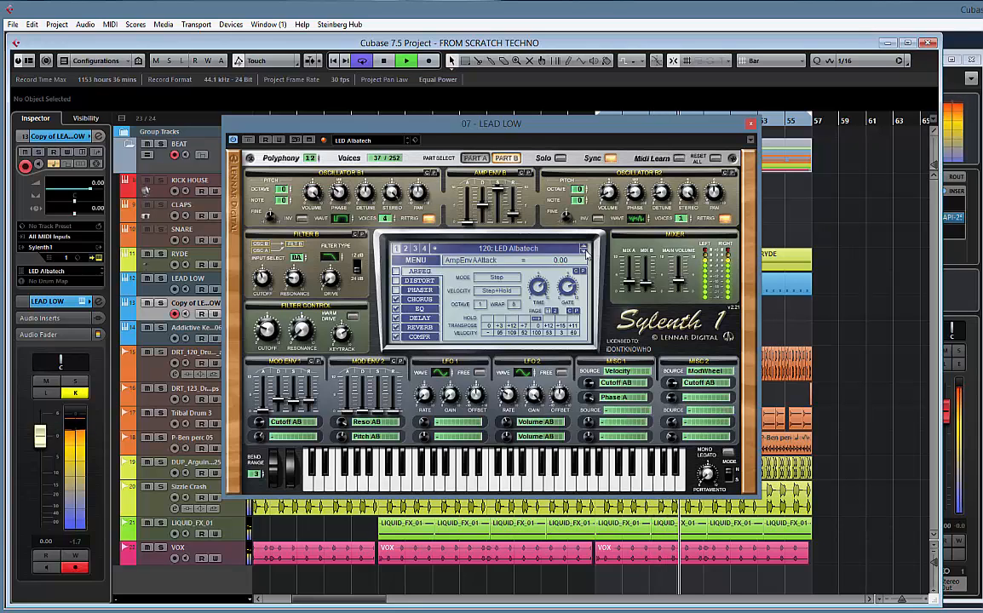
pyautogui.press('space')
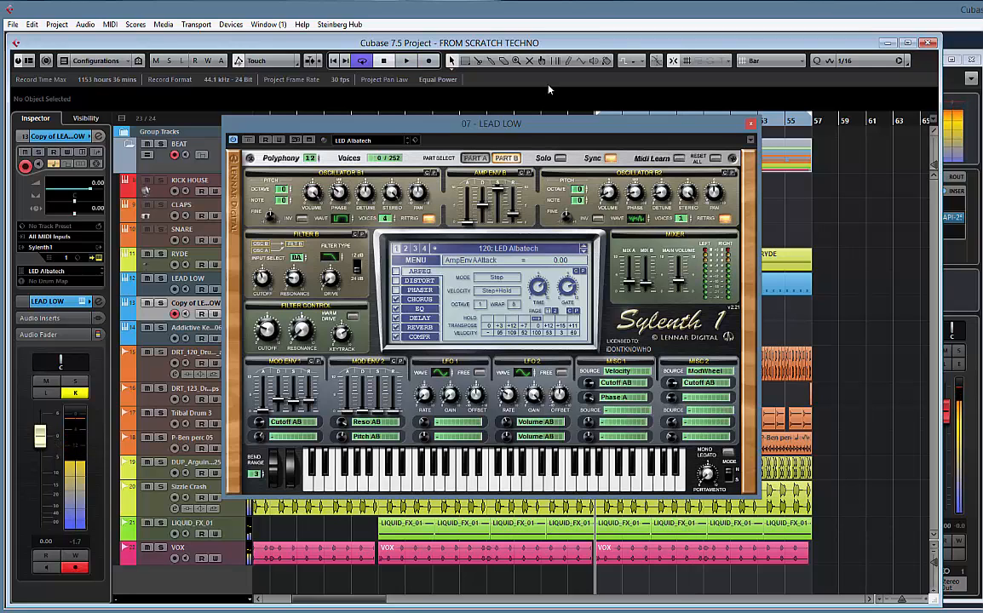
# Close the synth window and record a new MIDI part on the duplicated LEAD LOW track, starting at bar 39
pyautogui.click(748, 126)
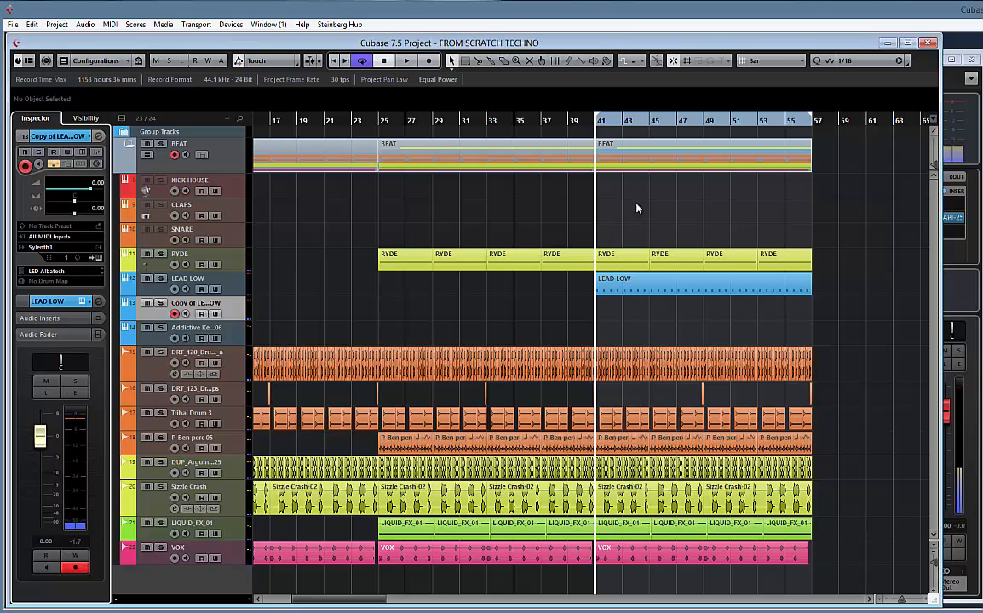
pyautogui.click(570, 122)
pyautogui.press('KP_Multiply')
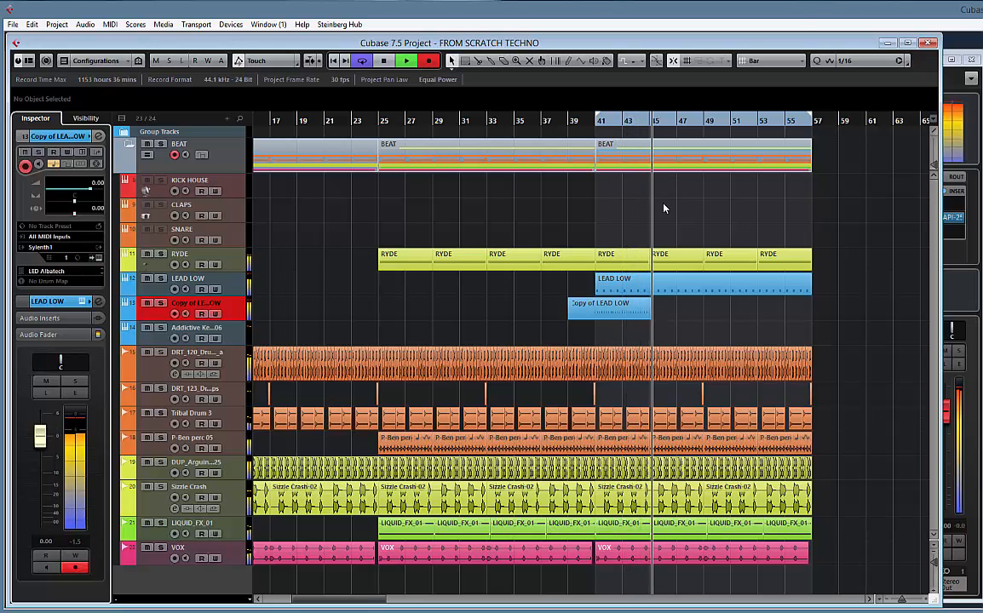
pyautogui.press('space')
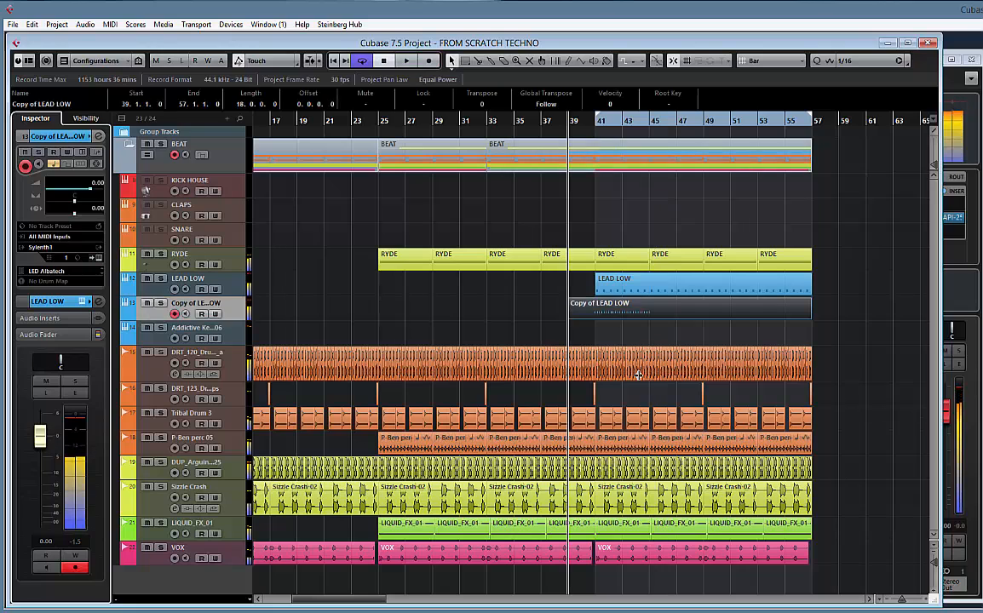
# Open the newly recorded part in the Key Editor and quantize all its notes to 1/32
pyautogui.doubleClick(623, 305)
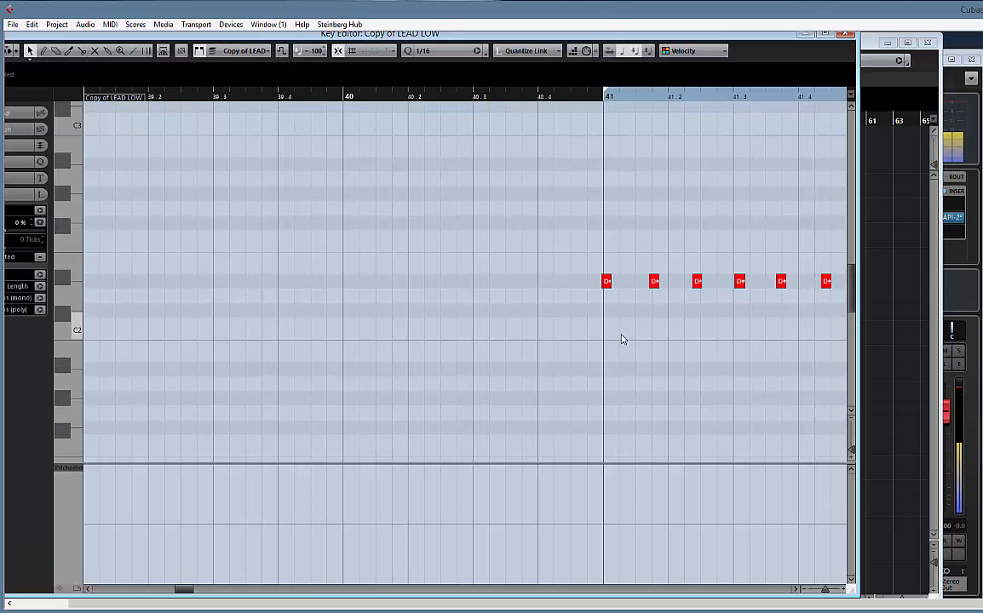
pyautogui.hotkey('ctrl', 'a')
pyautogui.press('q')
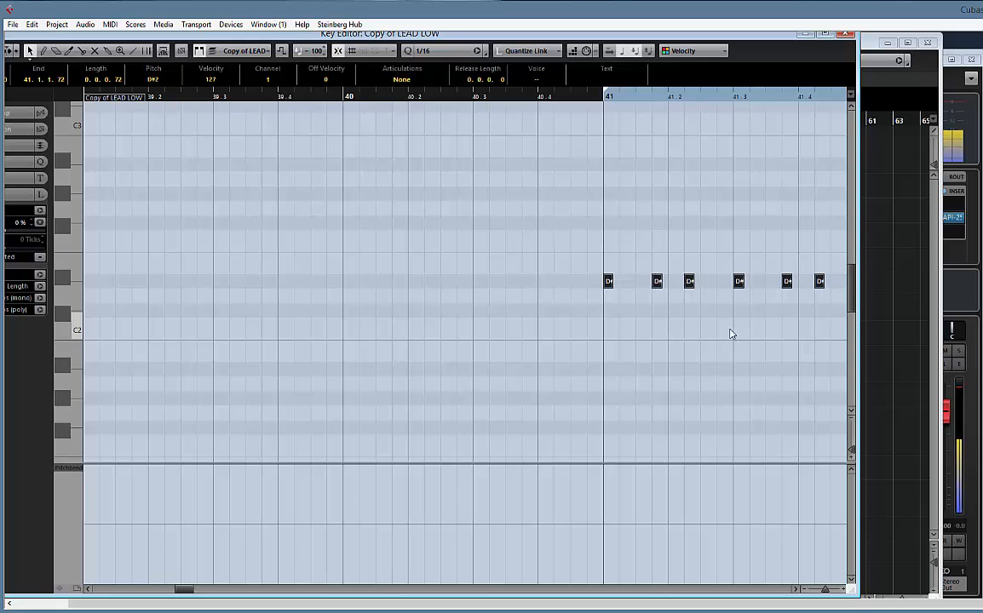
pyautogui.hotkey('ctrl', 'z')
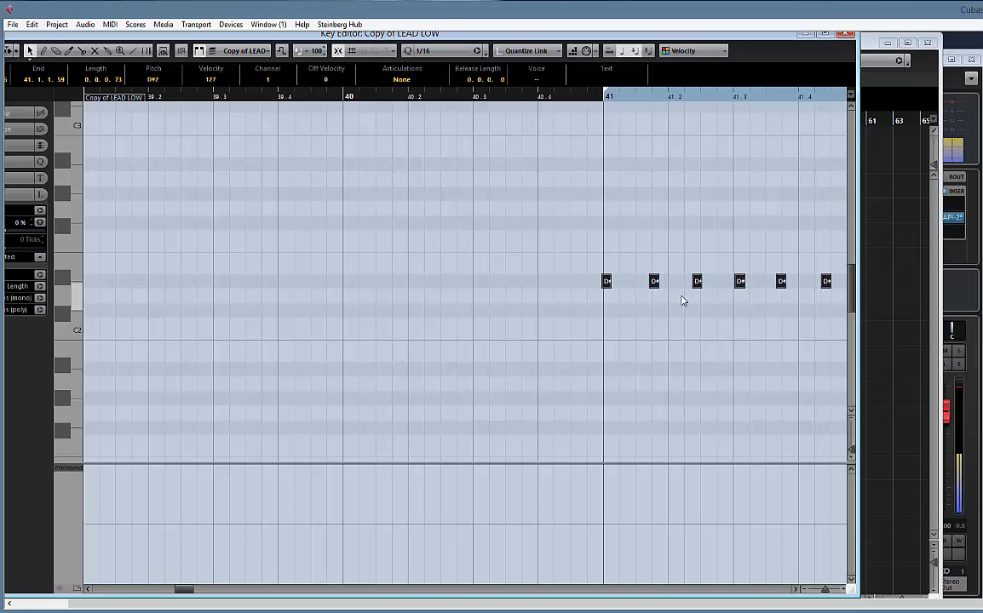
pyautogui.click(463, 54)
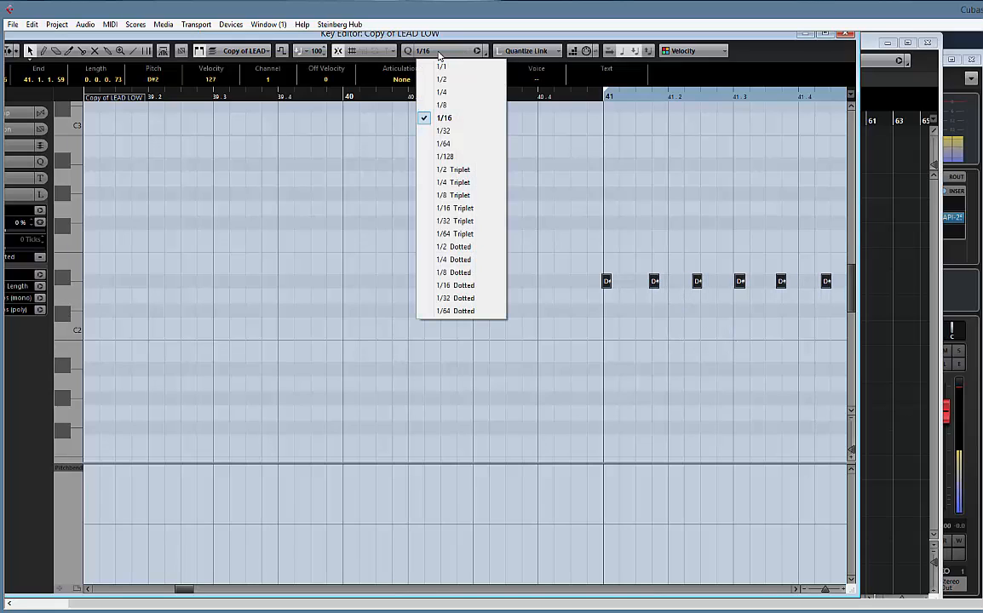
pyautogui.click(446, 131)
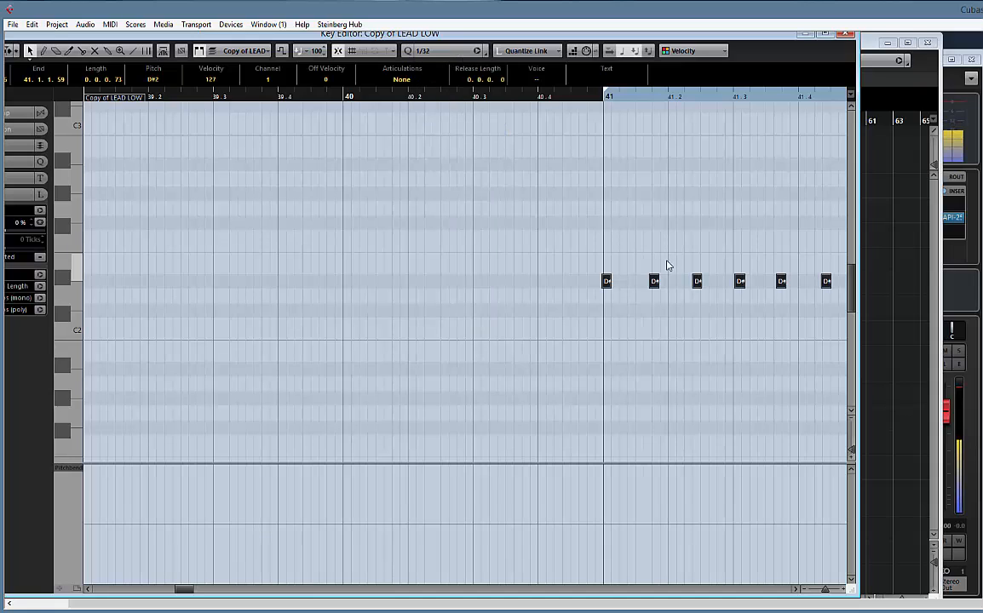
pyautogui.press('q')
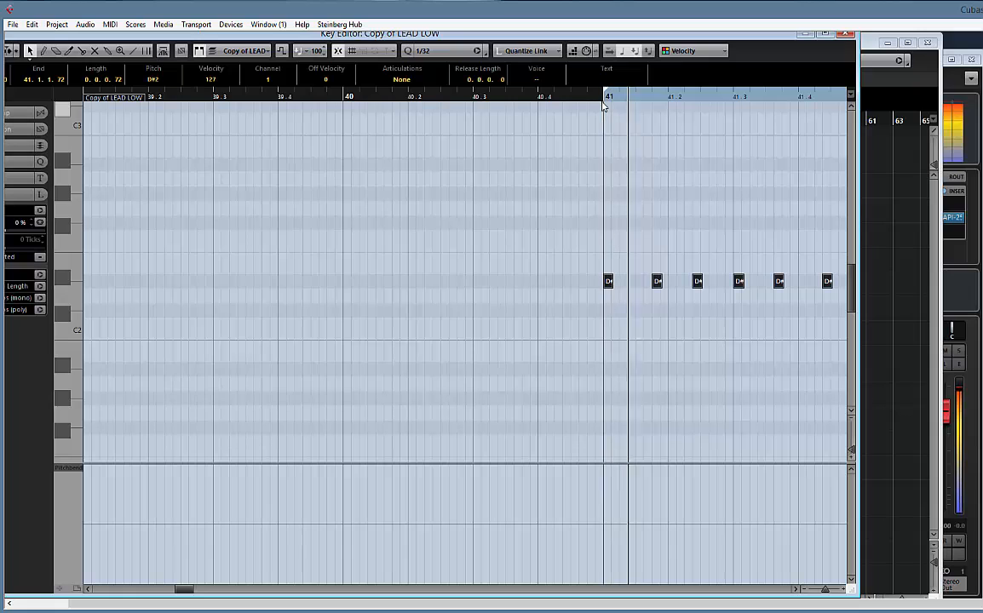
# Play back the quantized D#2 notes from bar 41, check their timing up to bar 45, and close the Key Editor
pyautogui.moveTo(743, 241); pyautogui.dragTo(520, 240)
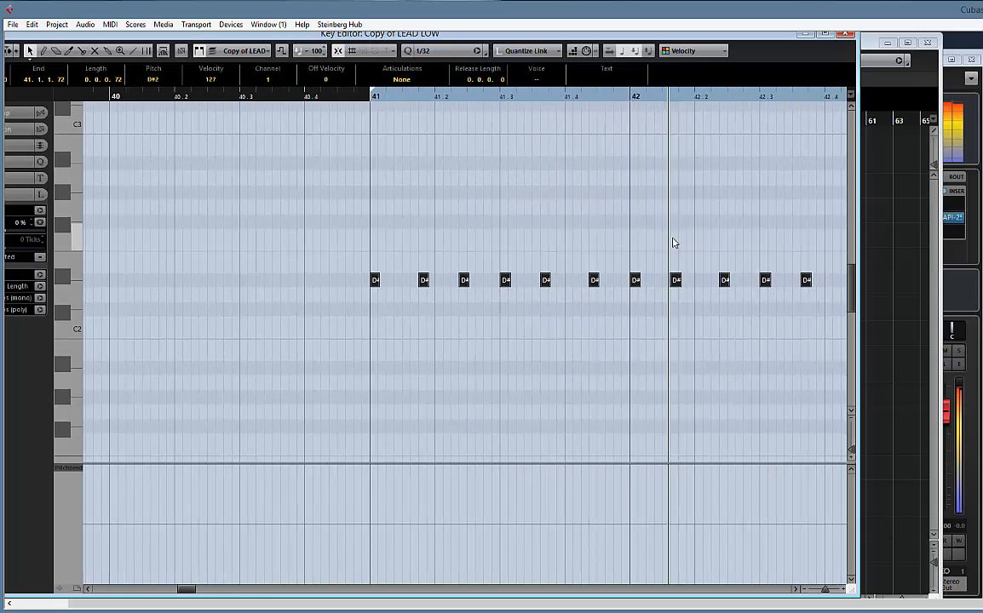
pyautogui.click(595, 112)
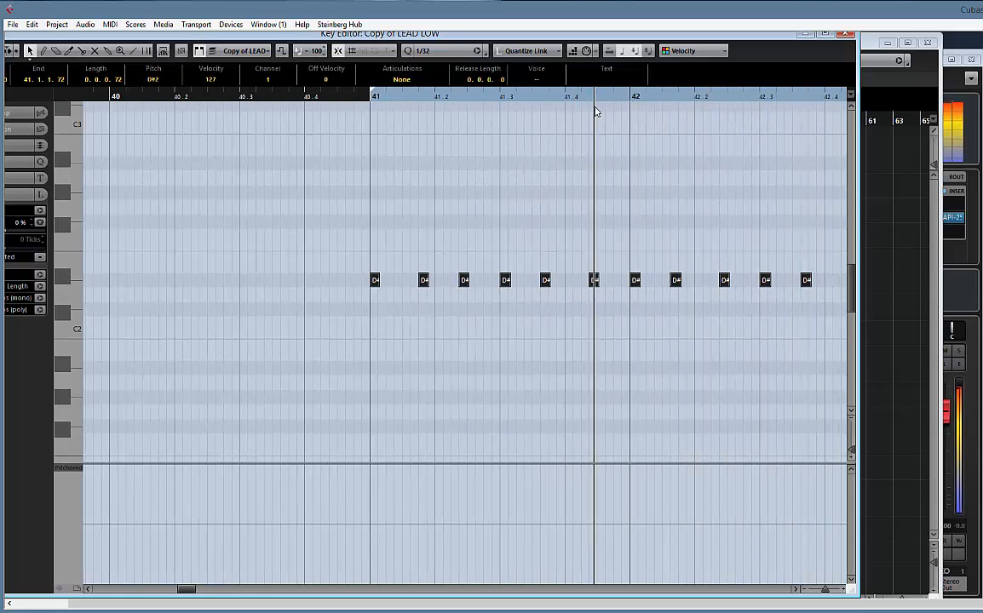
pyautogui.click(718, 250)
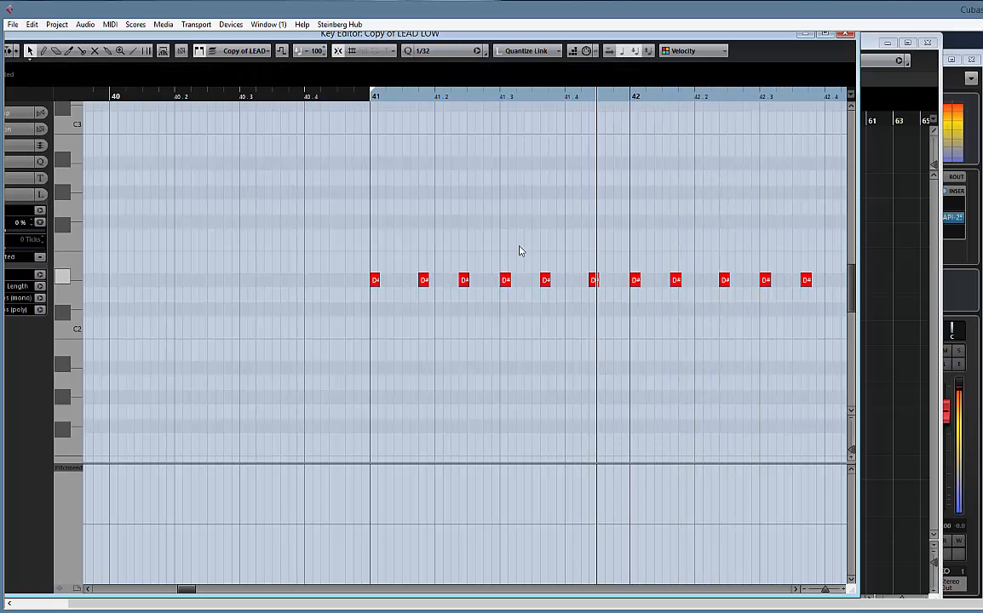
pyautogui.click(369, 114)
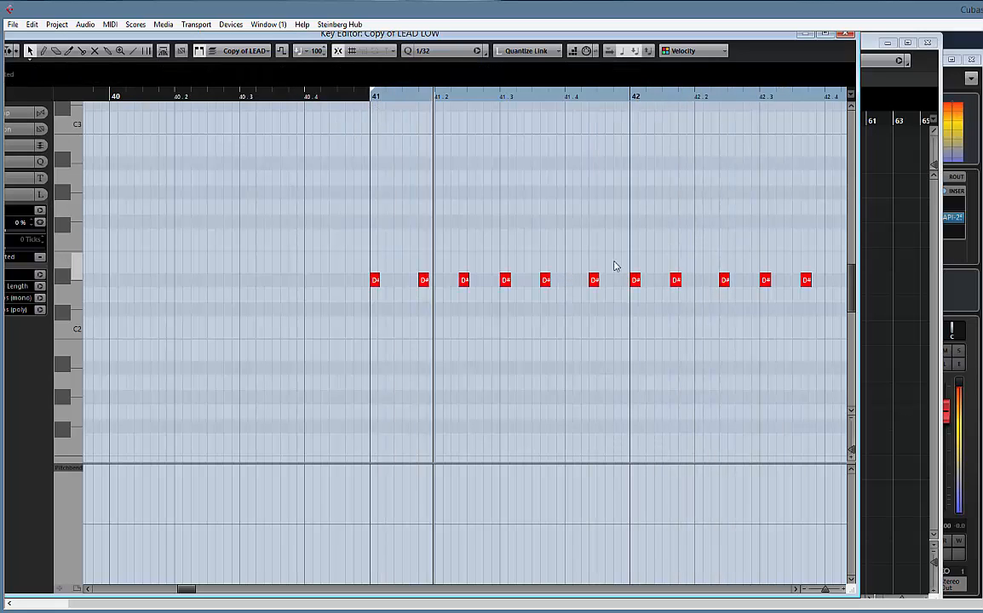
pyautogui.moveTo(603, 259); pyautogui.dragTo(480, 252)
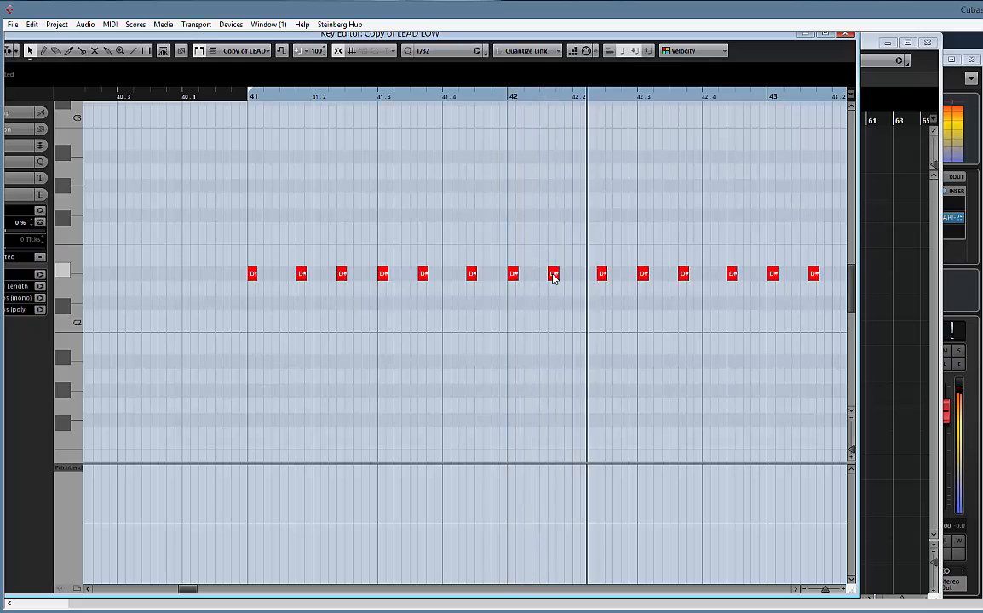
pyautogui.moveTo(766, 239); pyautogui.dragTo(610, 232)
pyautogui.moveTo(735, 235); pyautogui.dragTo(526, 237)
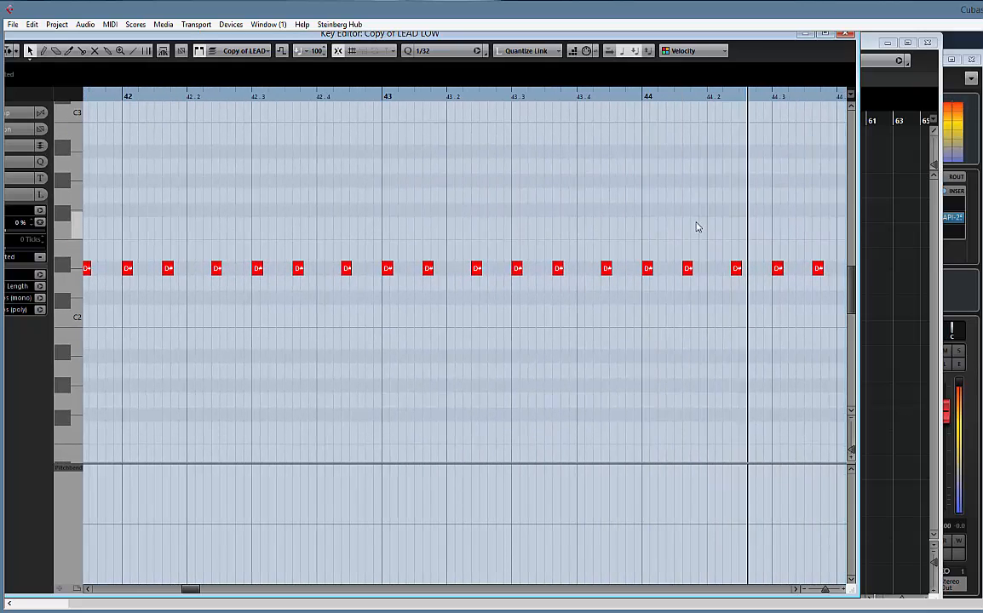
pyautogui.moveTo(669, 198); pyautogui.dragTo(465, 195)
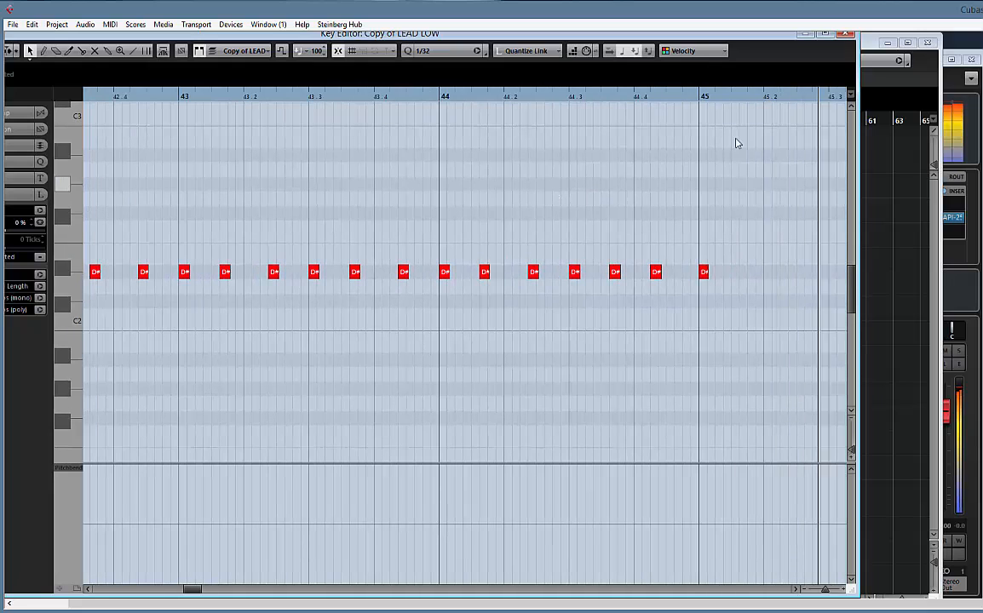
pyautogui.click(843, 35)
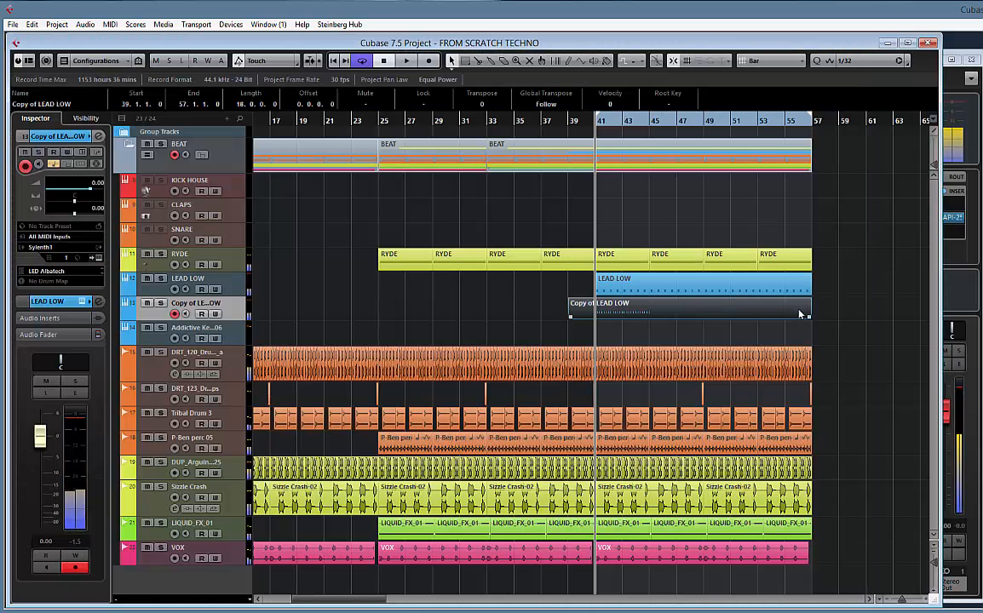
# Trim the Copy of LEAD LOW part to four bars, from bar 41 to bar 45
pyautogui.moveTo(575, 318); pyautogui.dragTo(600, 317)
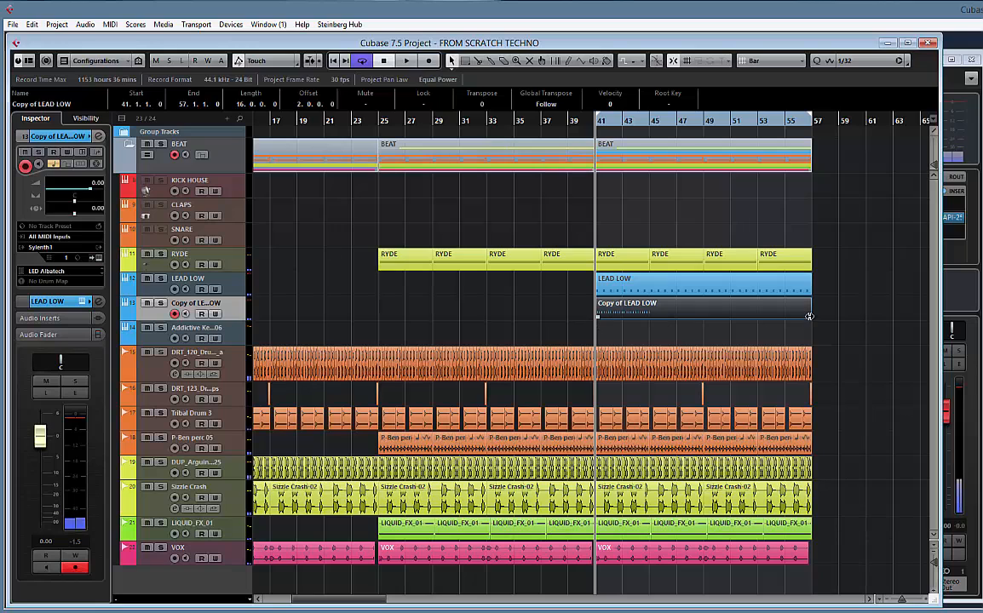
pyautogui.moveTo(745, 319); pyautogui.dragTo(649, 318)
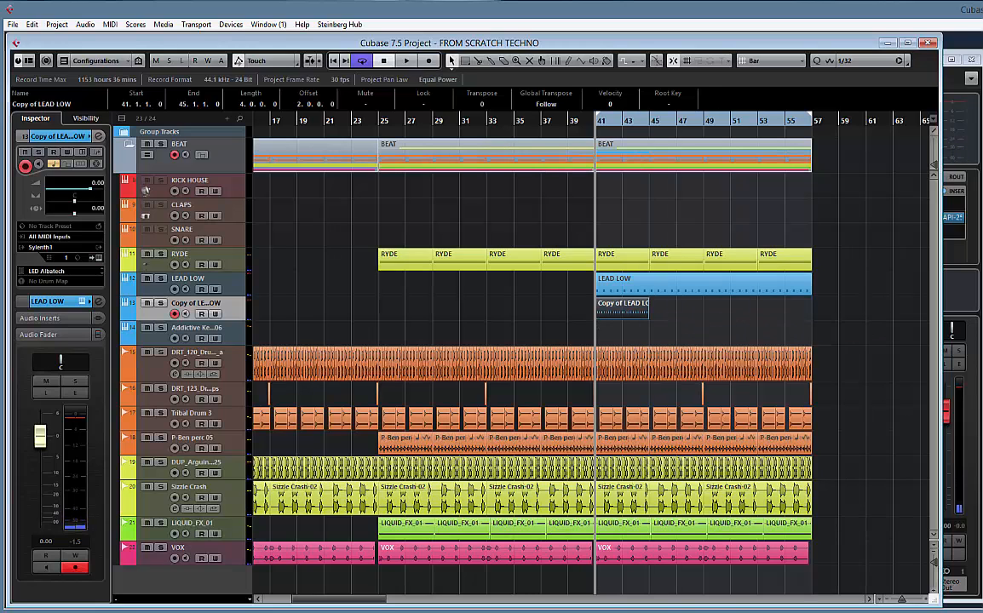
# Open the MixConsole and raise the mic line channel's volume to 6.02 dB
pyautogui.press('F3')
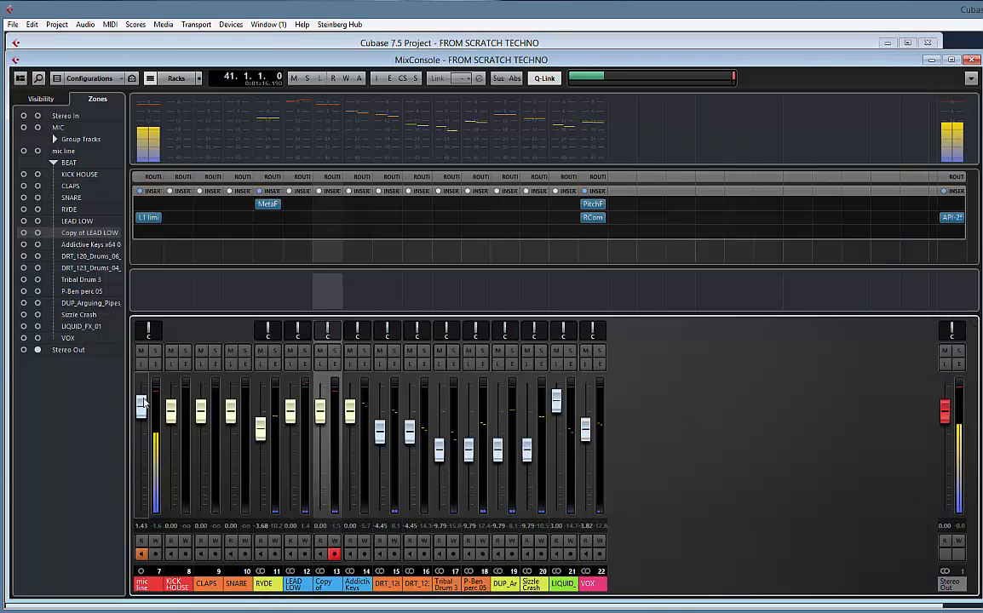
pyautogui.moveTo(142, 407); pyautogui.dragTo(147, 382)
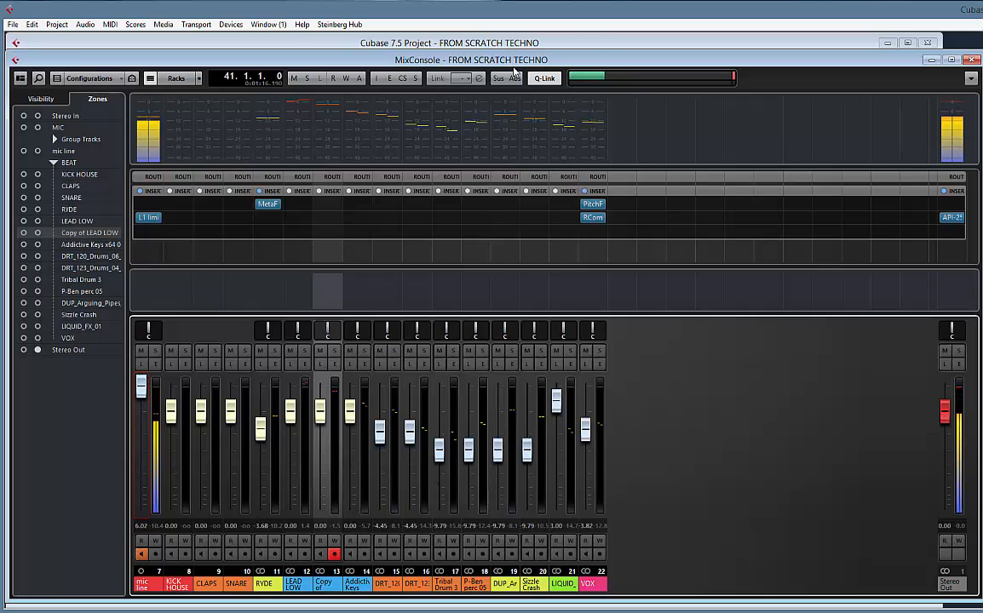
# Repeat the four-bar Copy of LEAD LOW part three times up to bar 57 and glue all four parts together
pyautogui.click(597, 43)
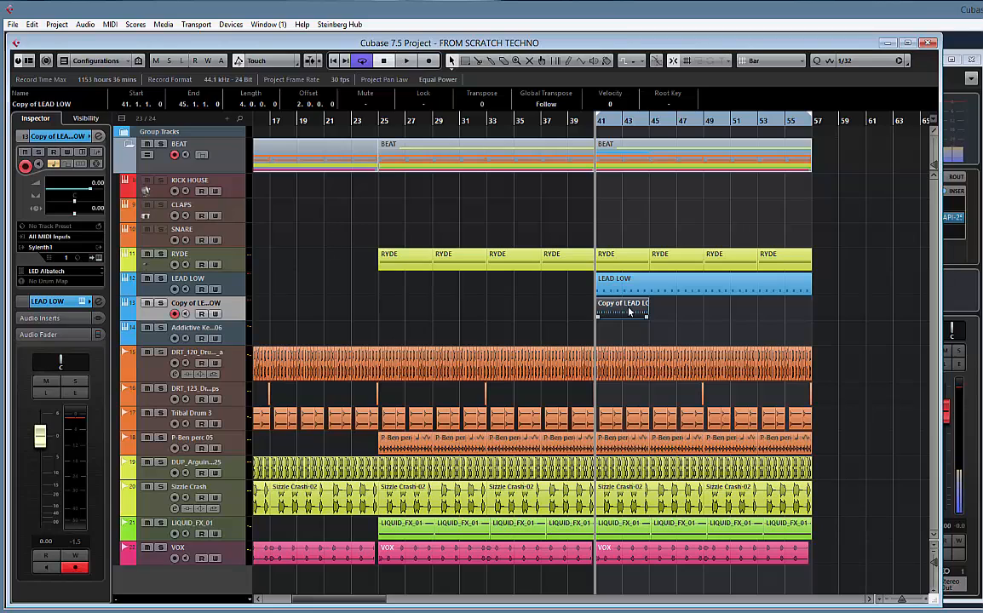
pyautogui.hotkey('ctrl', 'd')
pyautogui.hotkey('ctrl', 'd')
pyautogui.hotkey('ctrl', 'd')
pyautogui.moveTo(828, 304); pyautogui.dragTo(622, 315)
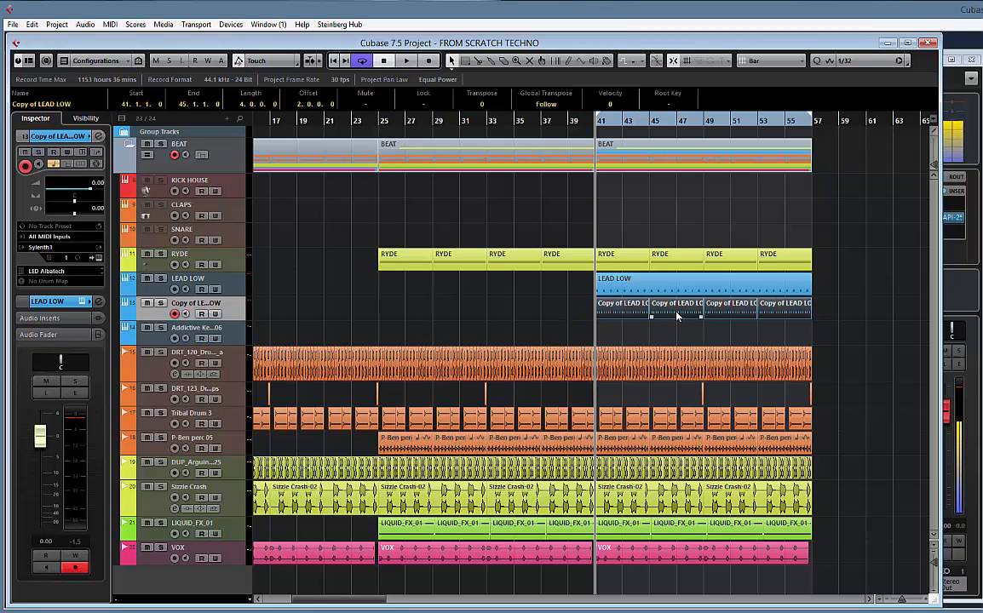
pyautogui.rightClick(678, 316)
pyautogui.click(721, 313)
pyautogui.click(725, 314)
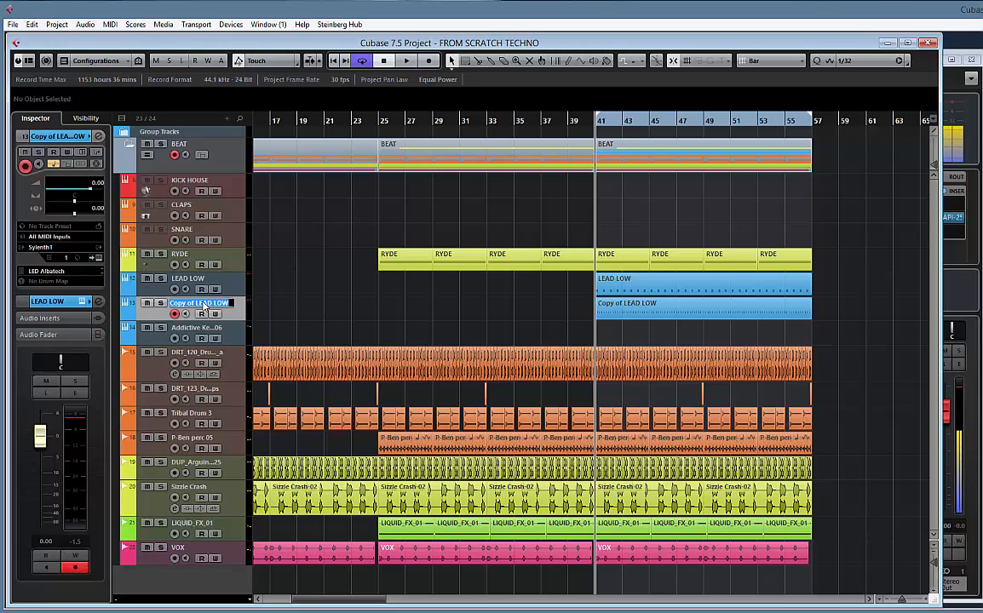
# Rename the Copy of LEAD LOW track to BUILD UP LEAD
pyautogui.write('BUI')
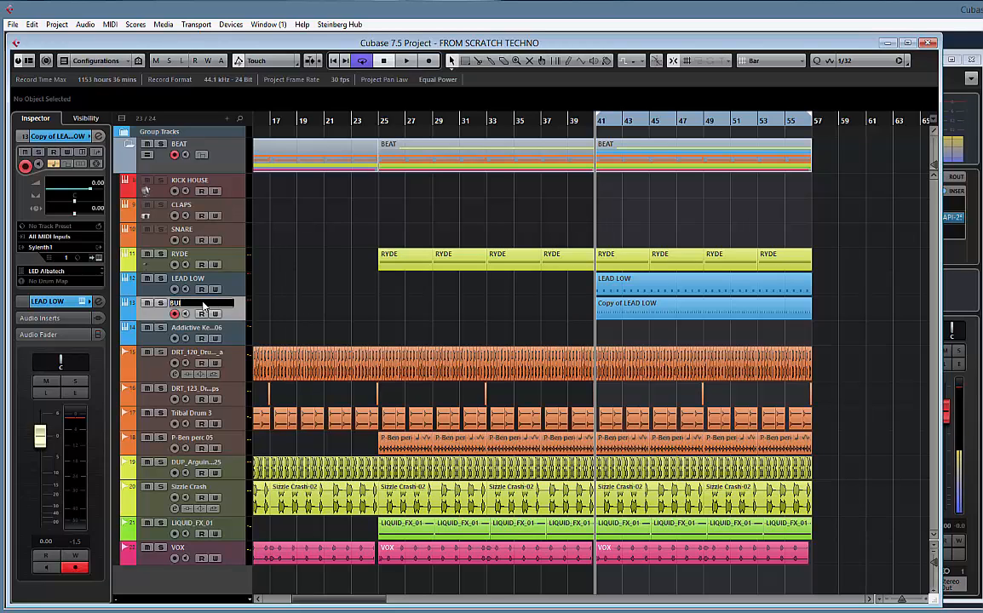
pyautogui.write('LD UP')
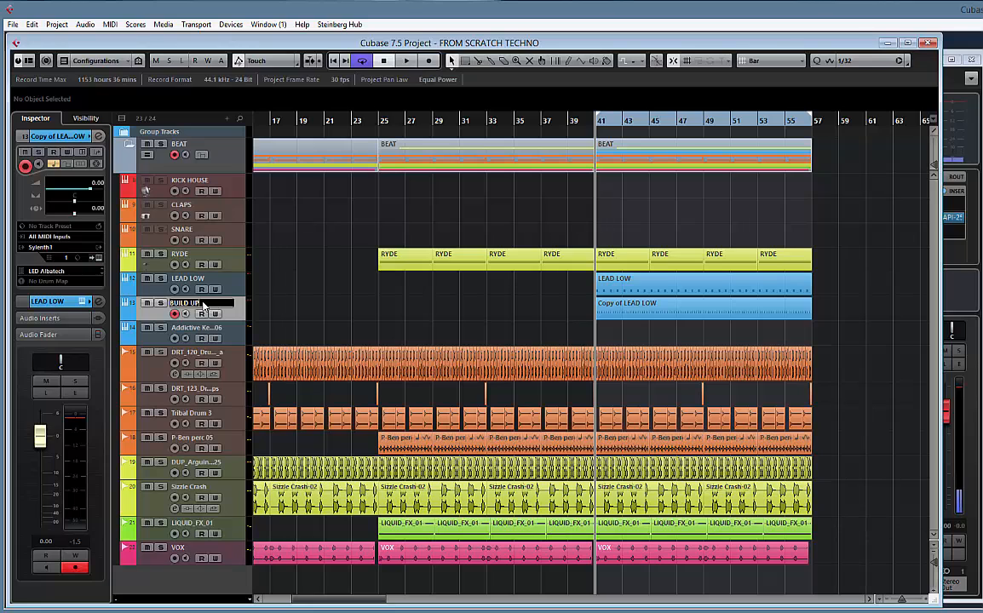
pyautogui.write(' LEAD')
pyautogui.press('Return')
# Play the section before bar 41 and lower the BUILD UP LEAD channel to -4.12 dB and LEAD LOW to -1.90 dB
pyautogui.press('space')
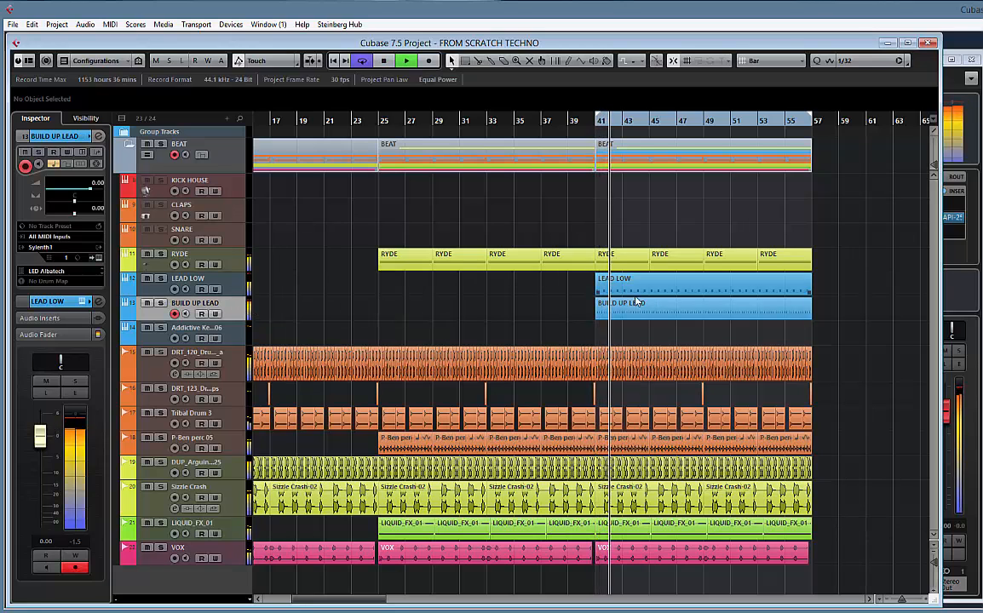
pyautogui.click(550, 129)
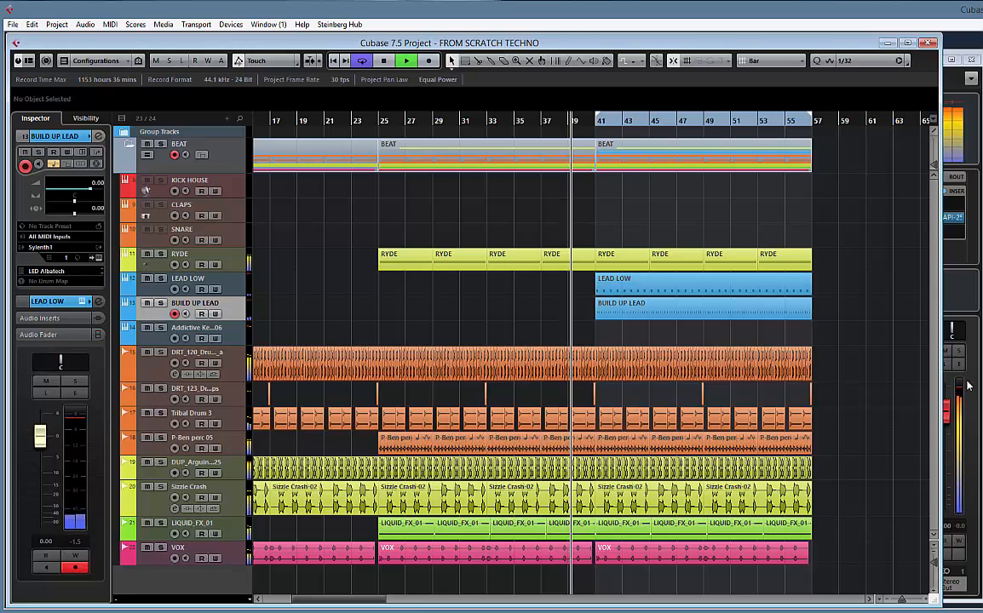
pyautogui.press('F3')
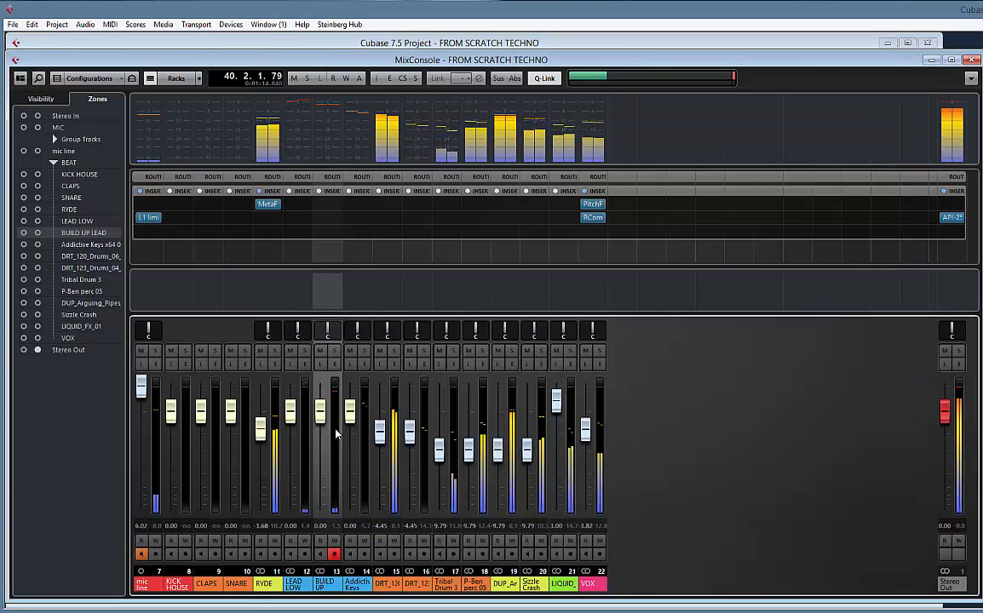
pyautogui.moveTo(320, 412); pyautogui.dragTo(293, 426)
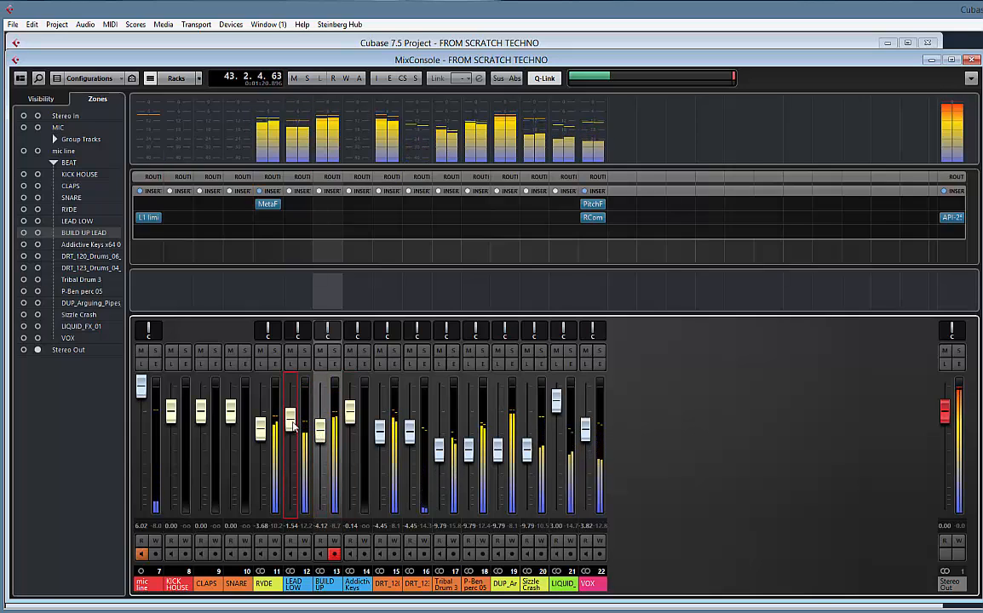
# Duplicate the BEAT folder part spanning bars 41 to 57 so the copy starts at bar 57
pyautogui.click(81, 45)
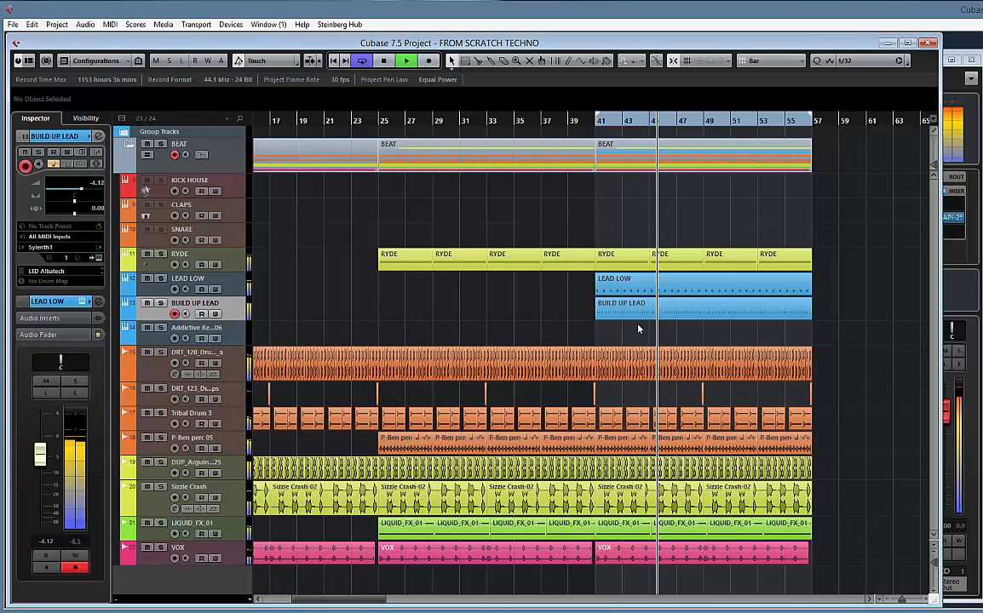
pyautogui.hscroll(1, 728, 186)
pyautogui.click(682, 163)
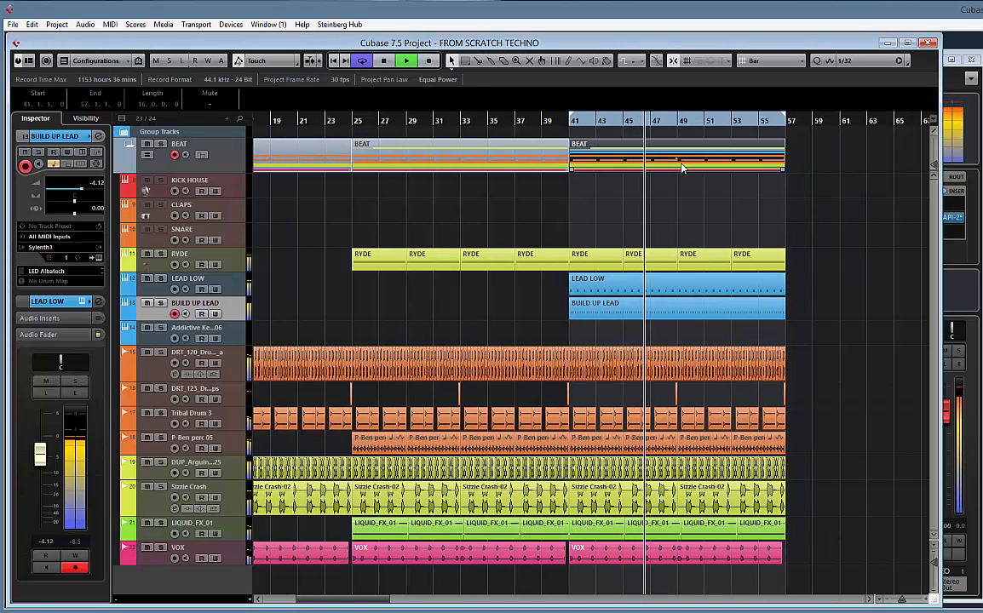
pyautogui.hotkey('ctrl', 'd')
pyautogui.hscroll(3, 671, 205)
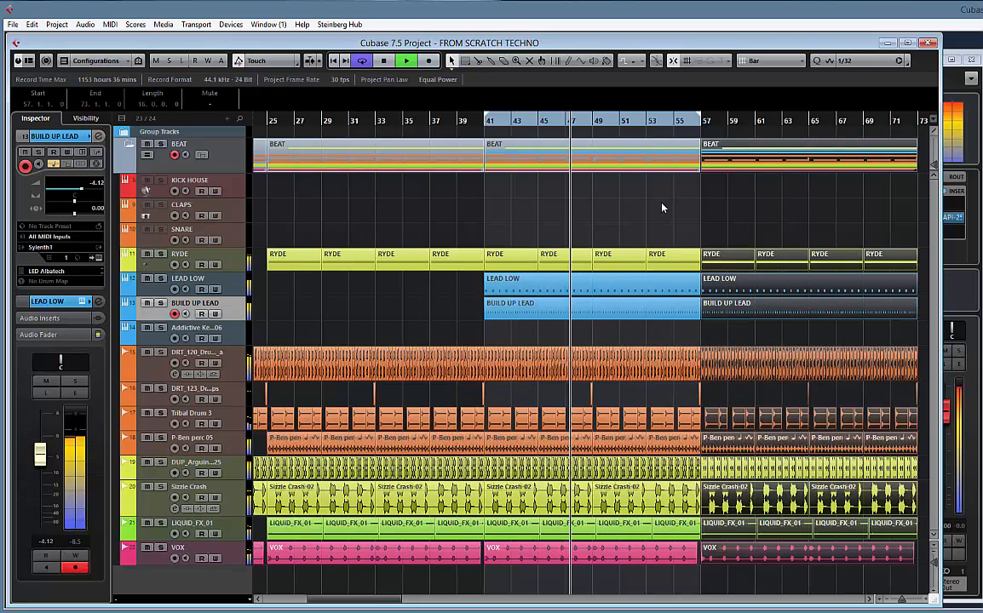
# Delete the LEAD LOW part at bar 41 and the BUILD UP LEAD part at bar 57
pyautogui.click(549, 287)
pyautogui.press('Delete')
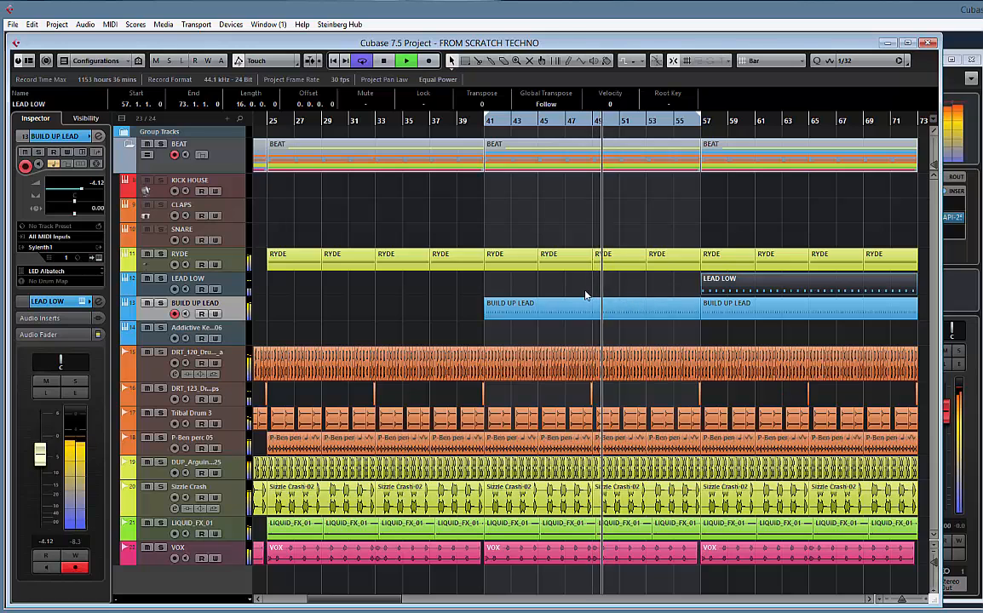
pyautogui.hscroll(2, 575, 279)
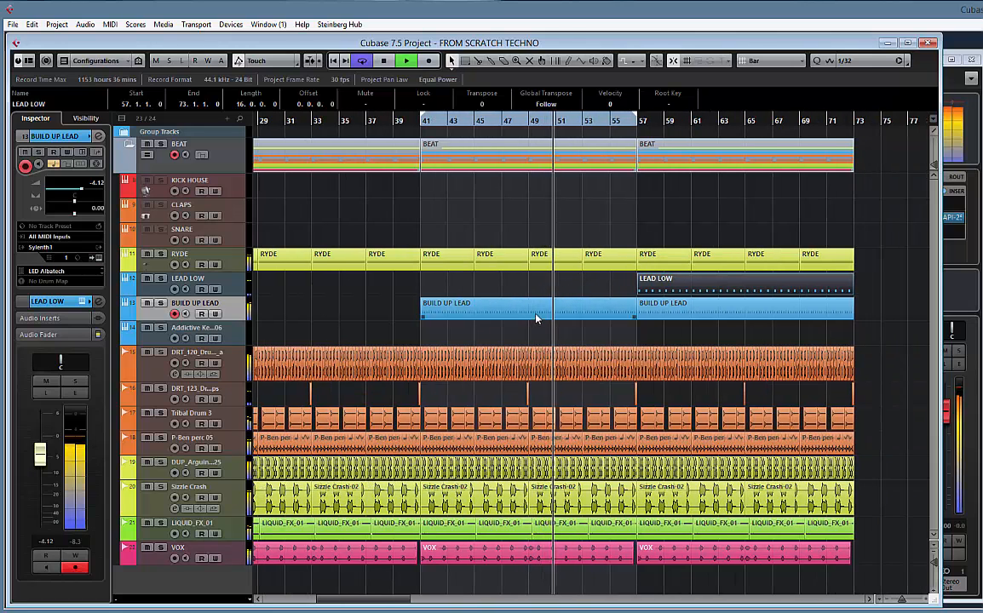
pyautogui.click(673, 312)
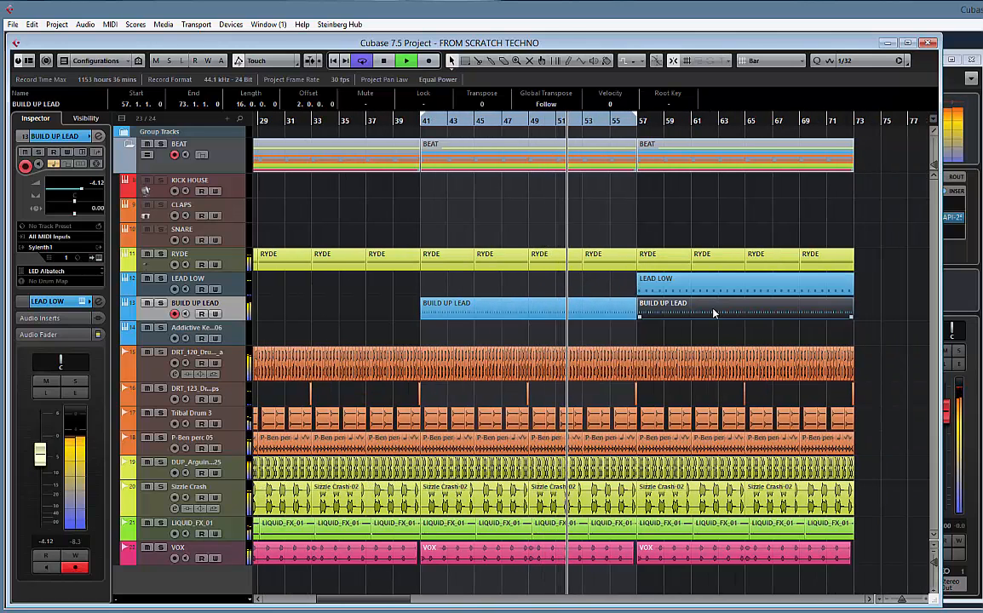
pyautogui.press('Delete')
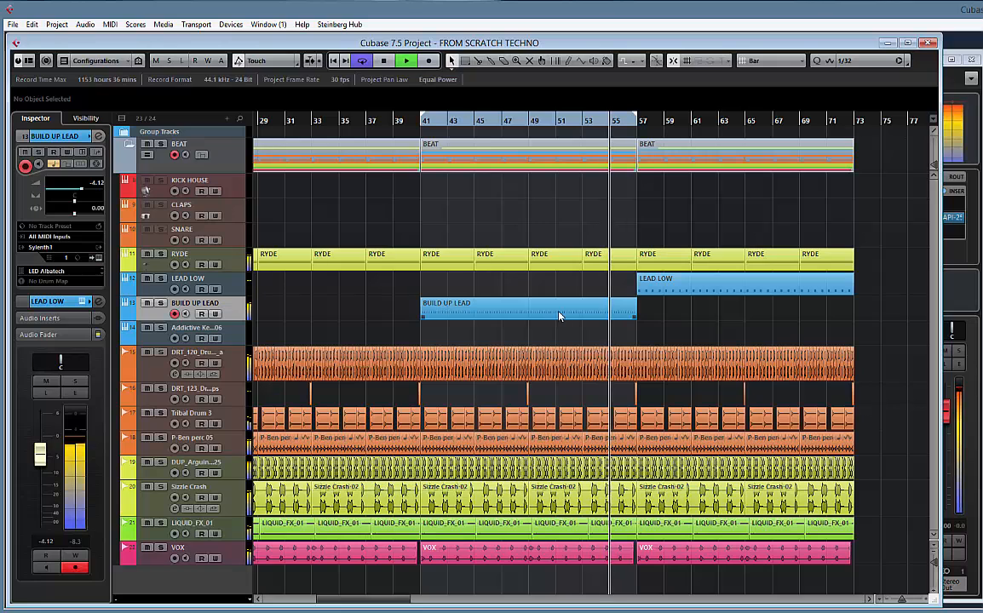
# Play the lead-in to bar 41, then shorten the BUILD UP LEAD part to one bar and repeat it up to bar 58
pyautogui.press('space')
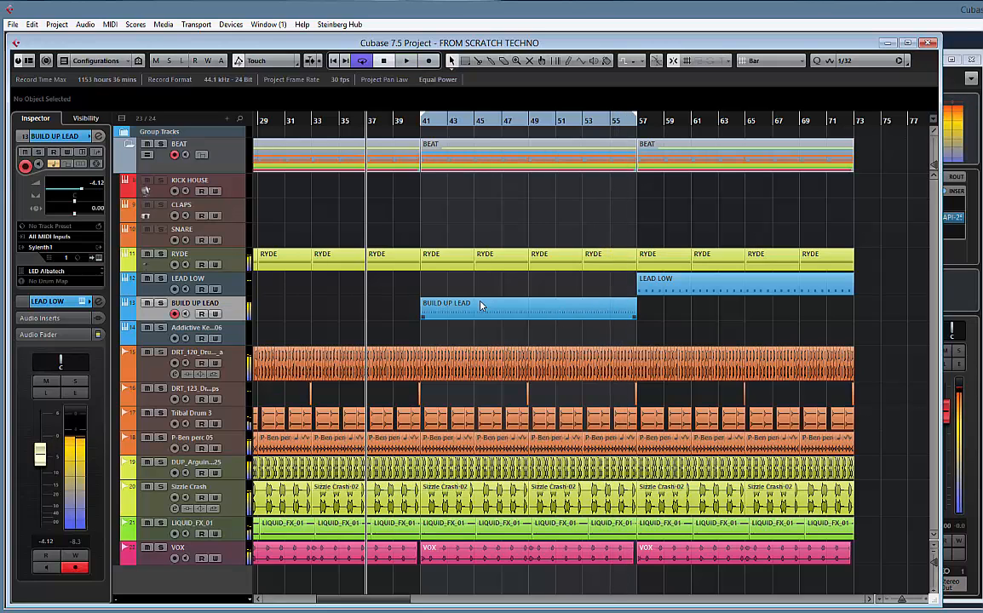
pyautogui.press('space')
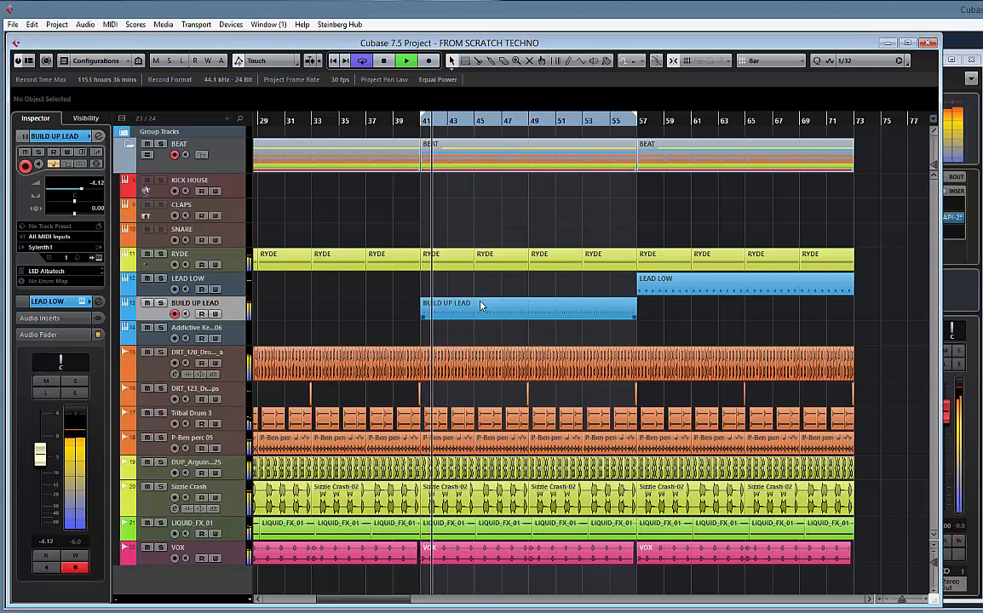
pyautogui.press('space')
pyautogui.moveTo(635, 313); pyautogui.dragTo(569, 315)
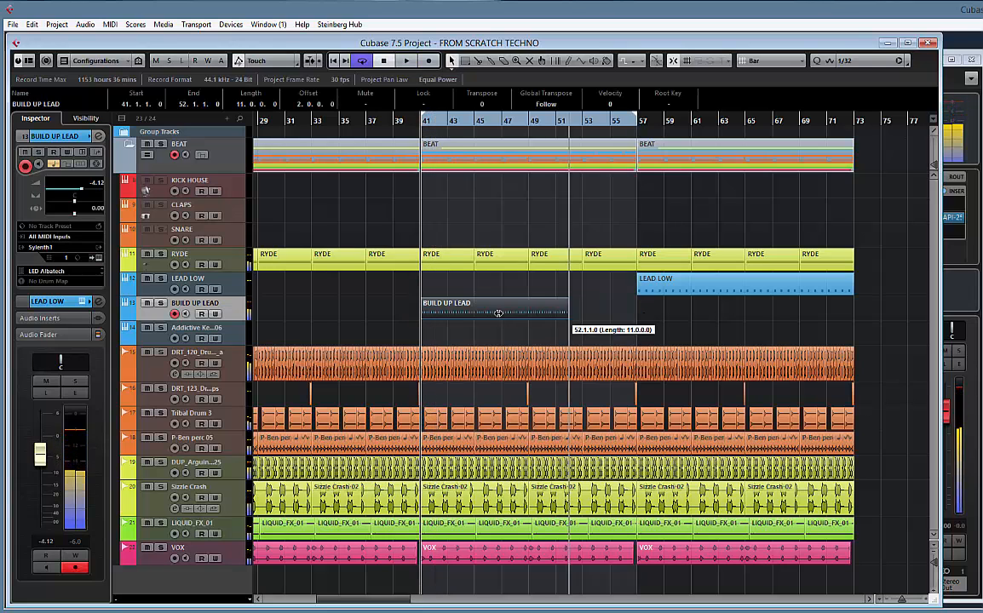
pyautogui.moveTo(498, 313); pyautogui.dragTo(432, 313)
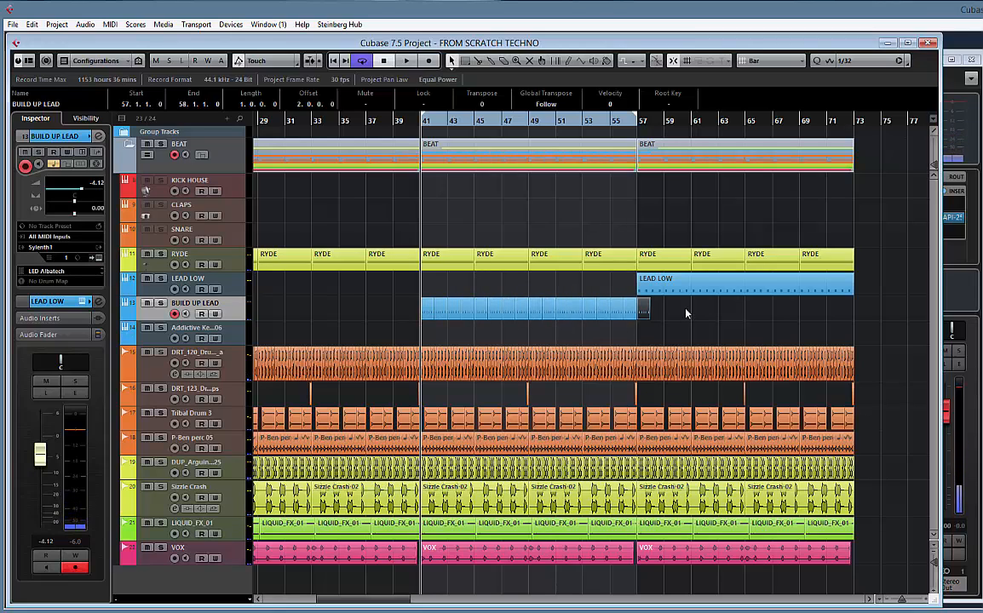
# Glue the one-bar BUILD UP LEAD parts into a single part and trim its end to bar 57
pyautogui.moveTo(686, 313); pyautogui.dragTo(319, 308)
pyautogui.rightClick(473, 308)
pyautogui.click(514, 305)
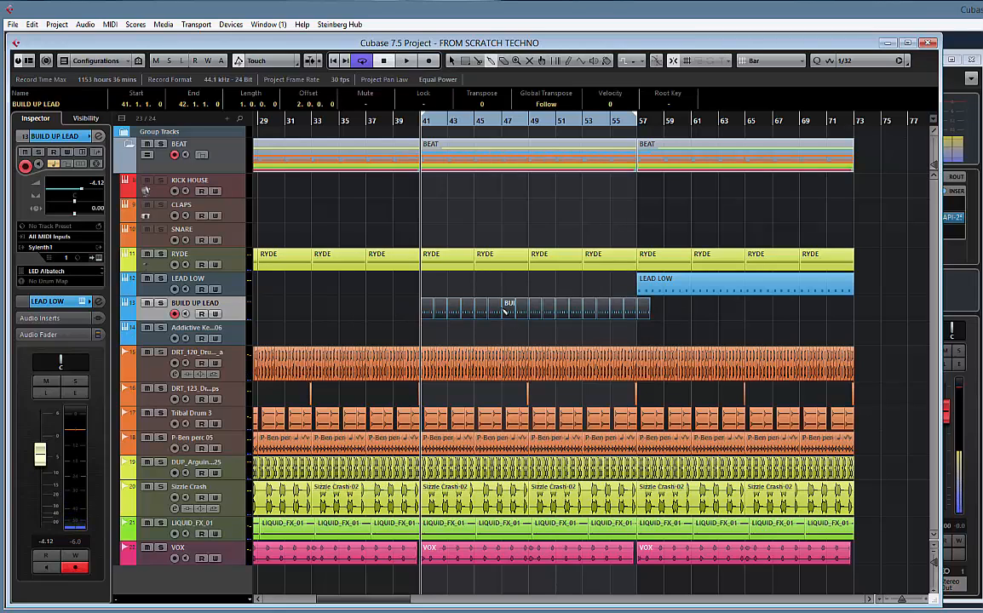
pyautogui.click(515, 312)
pyautogui.press('space')
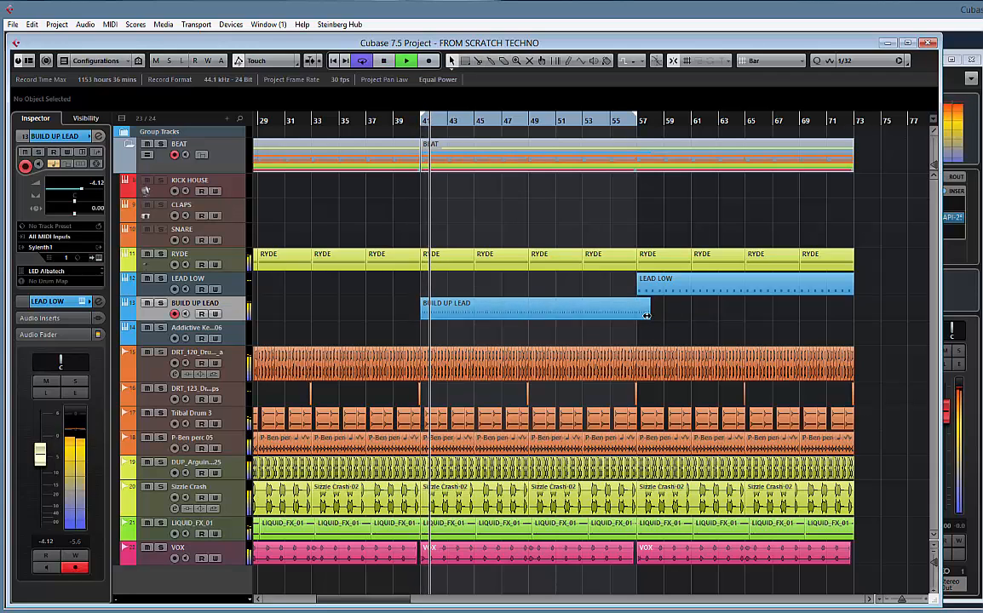
pyautogui.moveTo(647, 312); pyautogui.dragTo(636, 312)
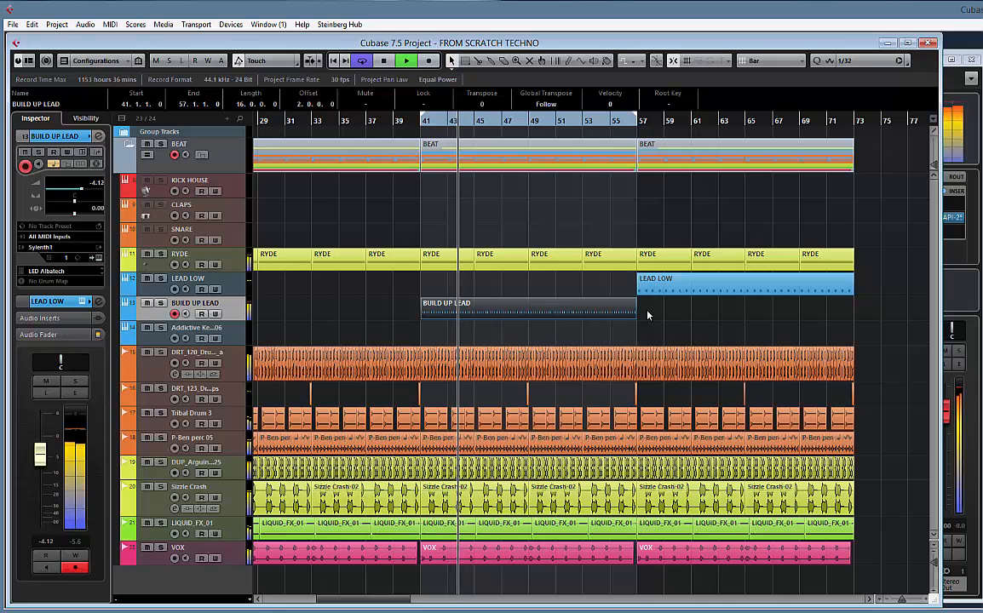
pyautogui.press('space')
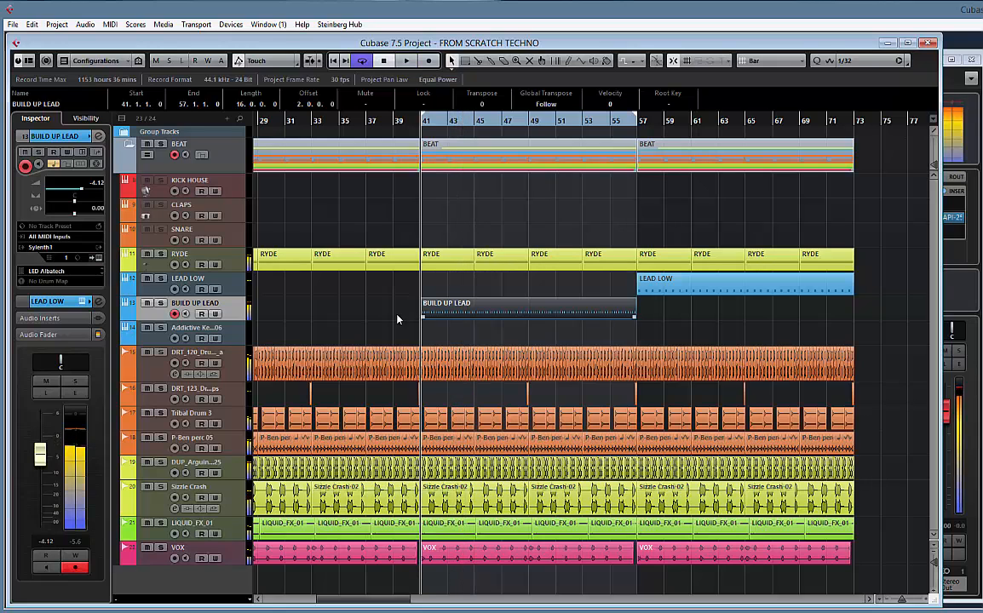
# Open the BUILD UP LEAD part in the Key Editor and enlarge its Pitchbend controller lane
pyautogui.doubleClick(467, 313)
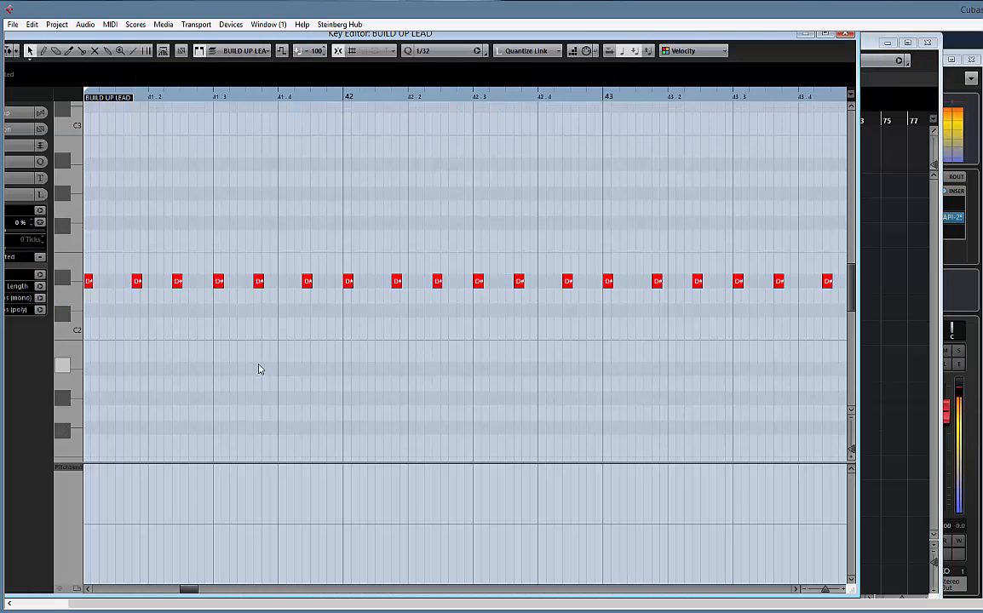
pyautogui.click(75, 468)
pyautogui.click(94, 246)
pyautogui.moveTo(180, 463); pyautogui.dragTo(186, 386)
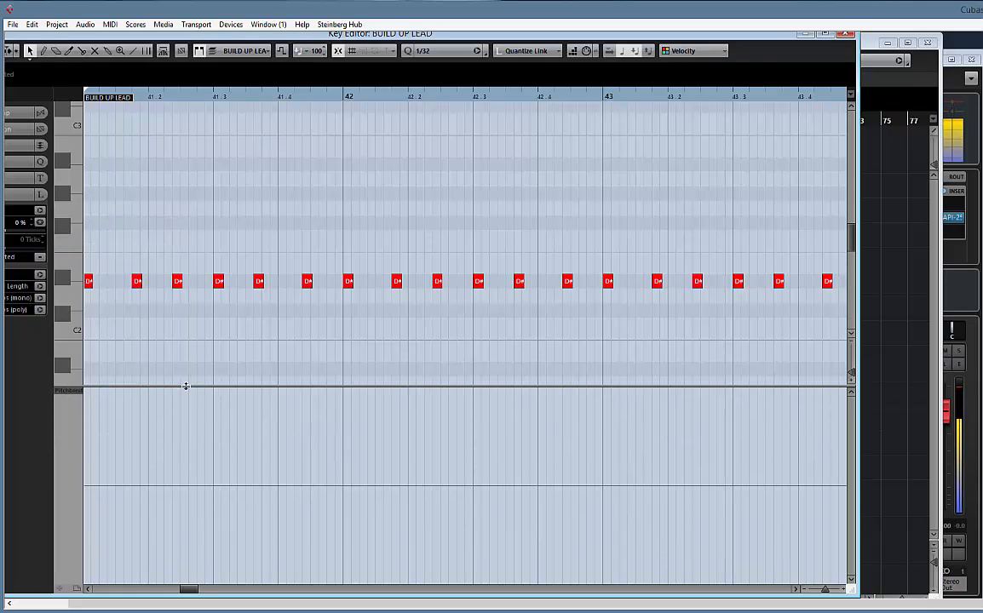
# Draw a straight rising pitchbend ramp with the Line tool from zero at bar 41 to the maximum of 8191 at bar 56
pyautogui.press('g')
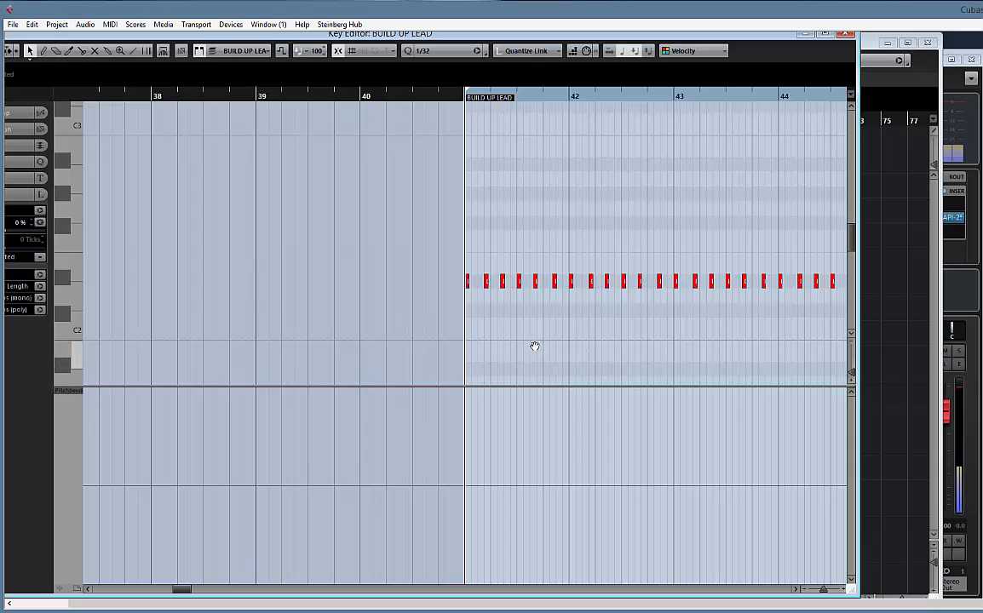
pyautogui.moveTo(535, 346); pyautogui.dragTo(280, 336)
pyautogui.press('g')
pyautogui.press('g')
pyautogui.press('g')
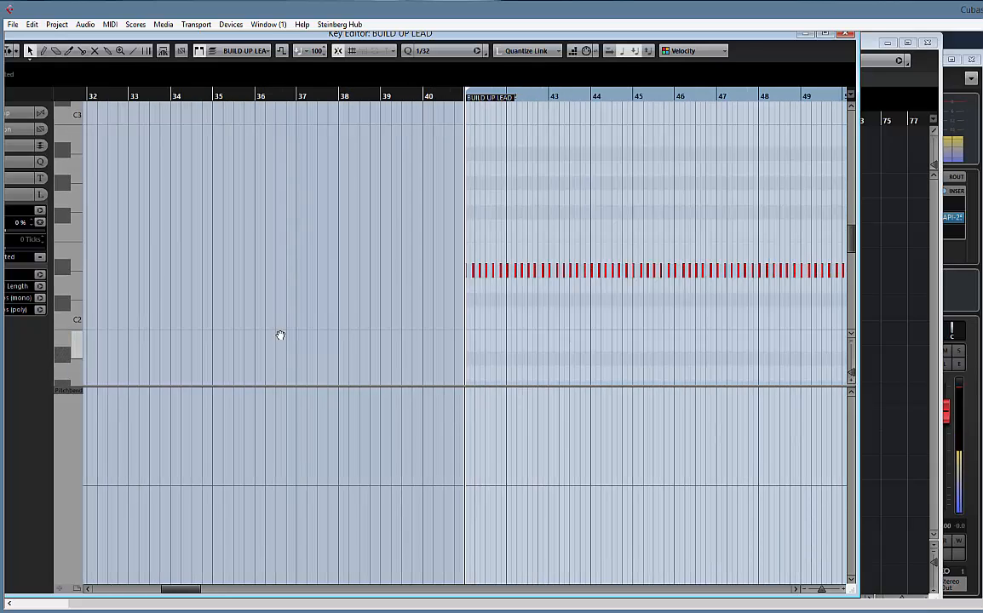
pyautogui.moveTo(486, 284); pyautogui.dragTo(299, 300)
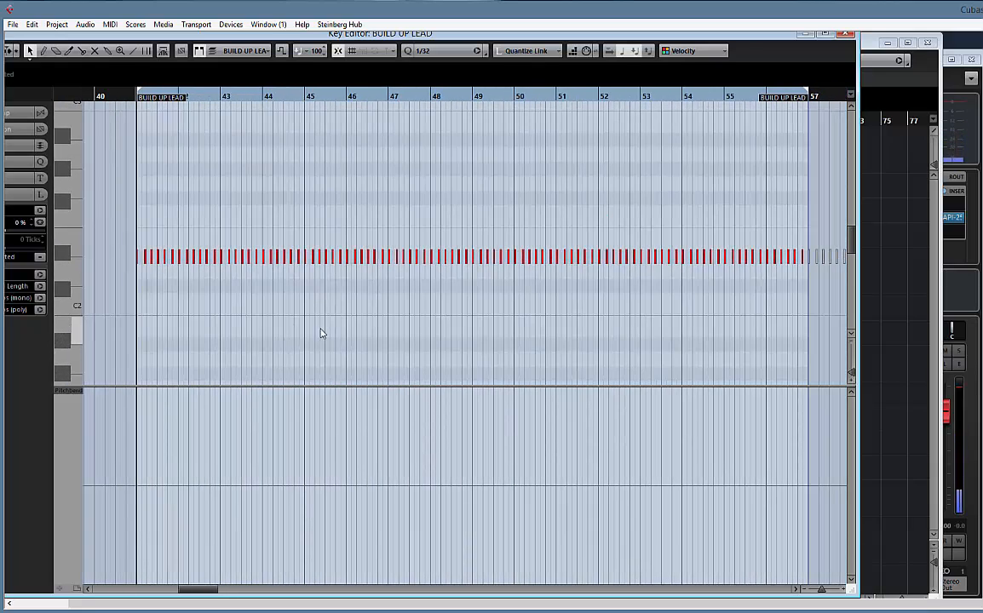
pyautogui.rightClick(188, 471)
pyautogui.click(297, 466)
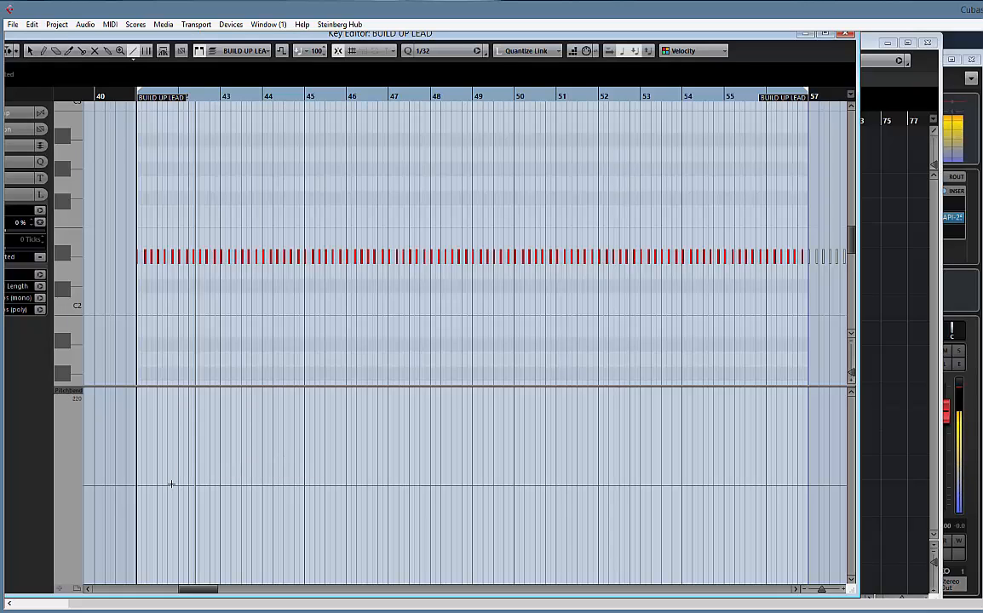
pyautogui.moveTo(136, 486)
pyautogui.mouseDown()
pyautogui.moveTo(775, 388)
pyautogui.moveTo(765, 375)
pyautogui.mouseUp()
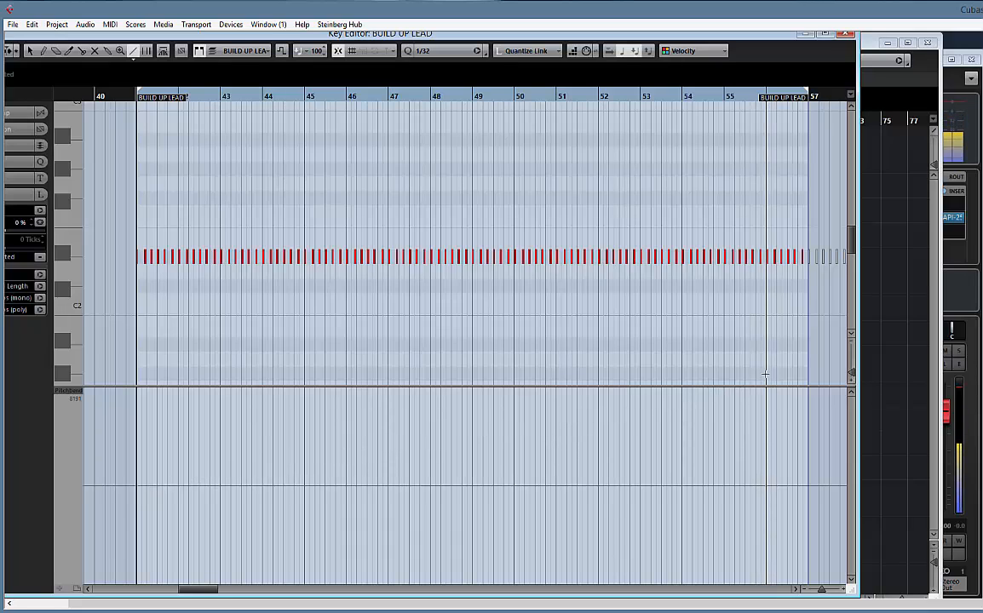
pyautogui.rightClick(758, 413)
pyautogui.click(760, 416)
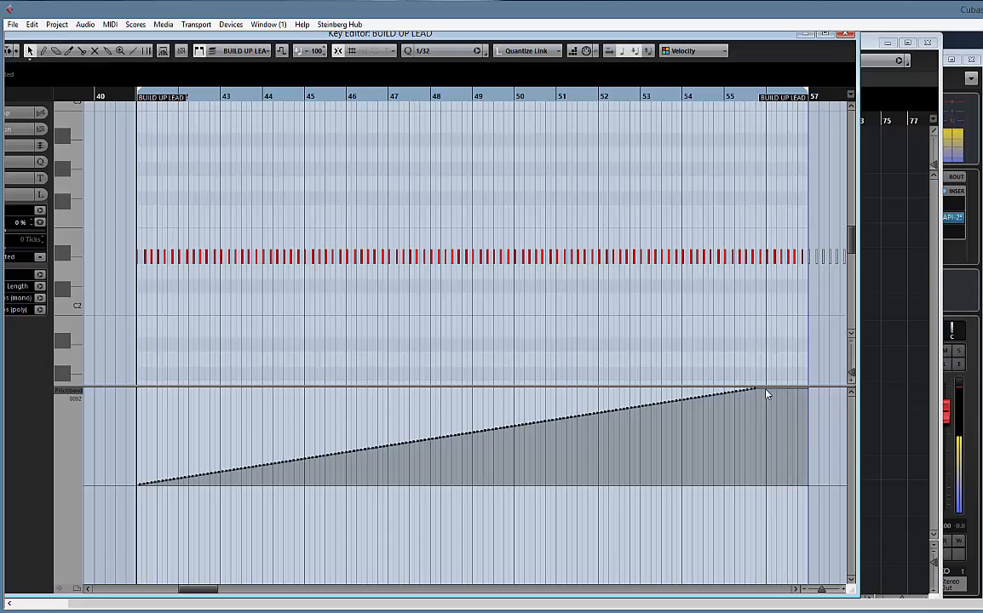
# Lower the last pitchbend event at bar 56, at the end of the rising ramp
pyautogui.click(772, 397)
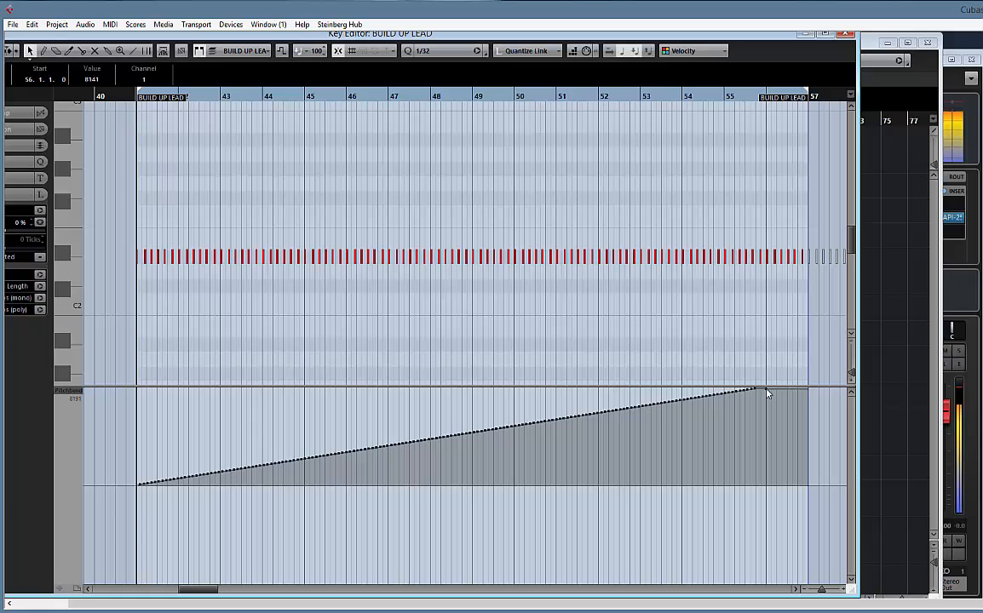
pyautogui.moveTo(767, 392); pyautogui.dragTo(769, 454)
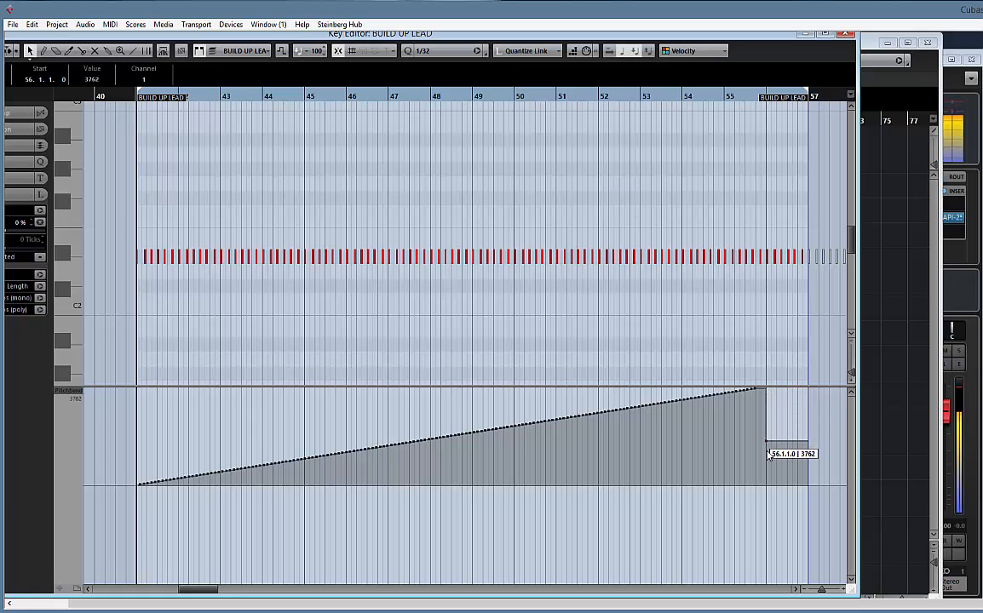
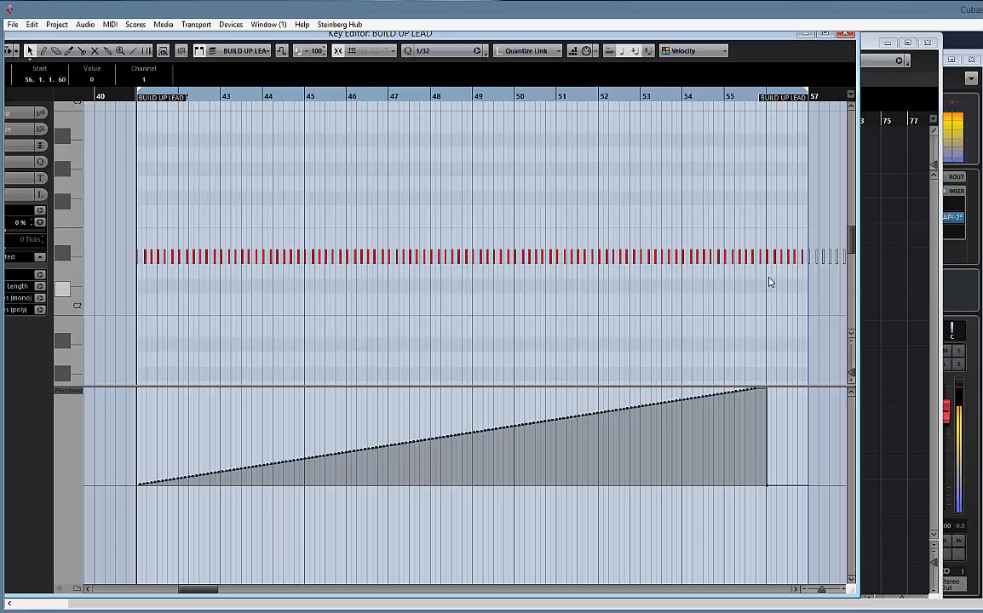
# Delete the BUILD UP LEAD notes after the first one in bar 56, including those beyond bar 57, and close the Key Editor
pyautogui.moveTo(800, 236); pyautogui.dragTo(816, 226)
pyautogui.press('Delete')
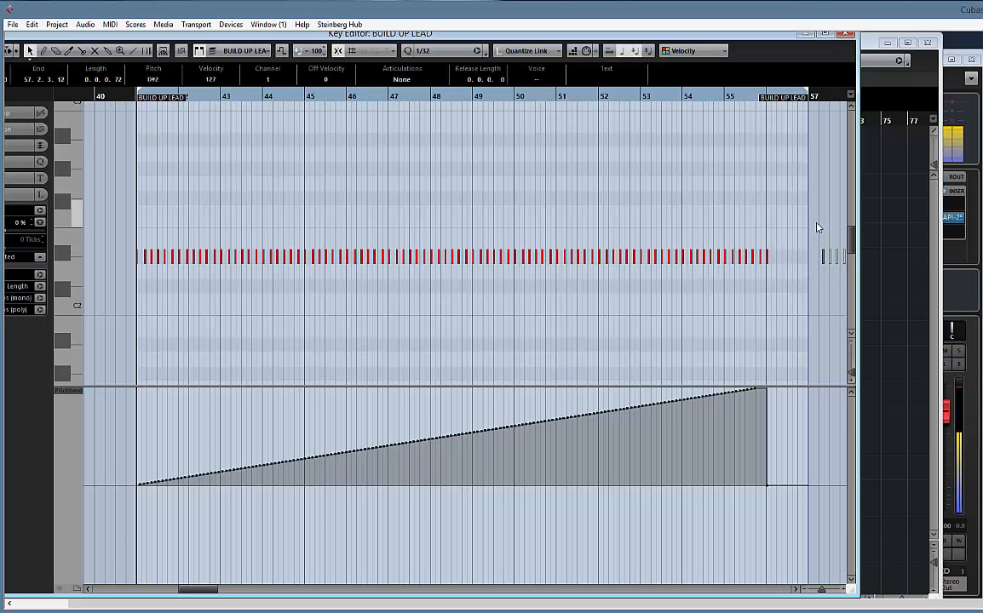
pyautogui.hscroll(5, 594, 188)
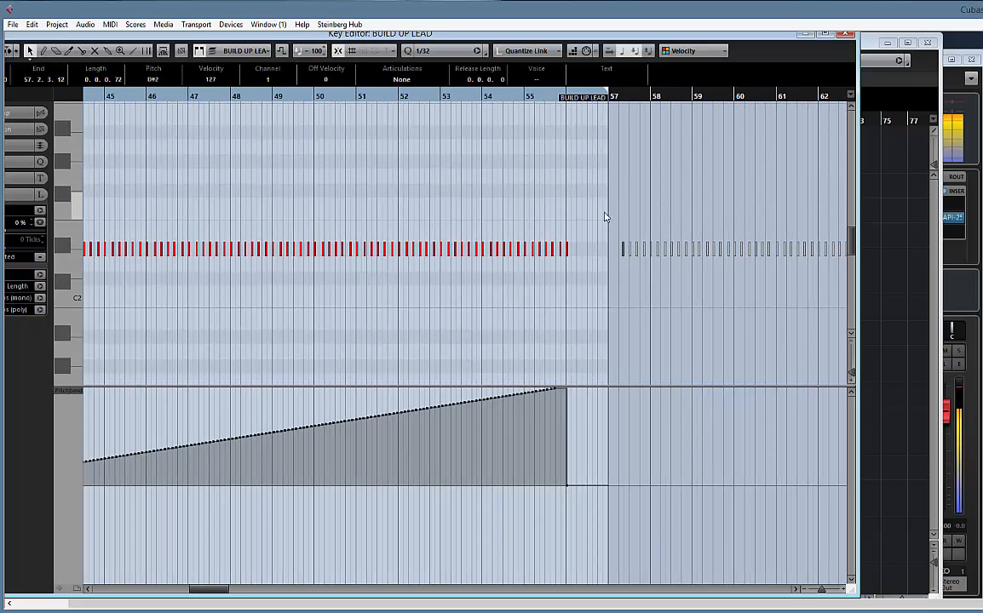
pyautogui.moveTo(599, 209); pyautogui.dragTo(695, 264)
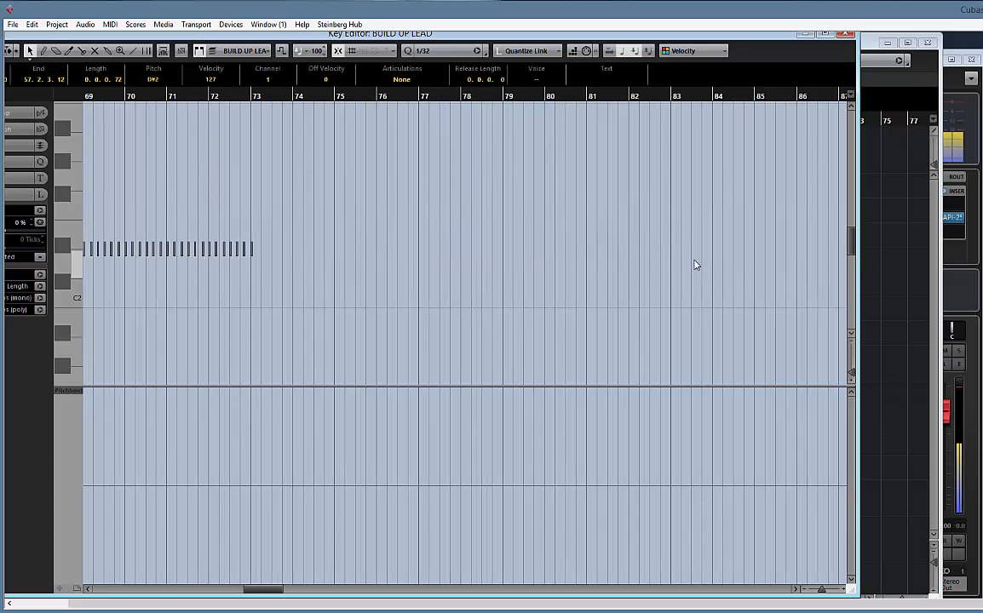
pyautogui.press('Delete')
pyautogui.hscroll(-20, 281, 213)
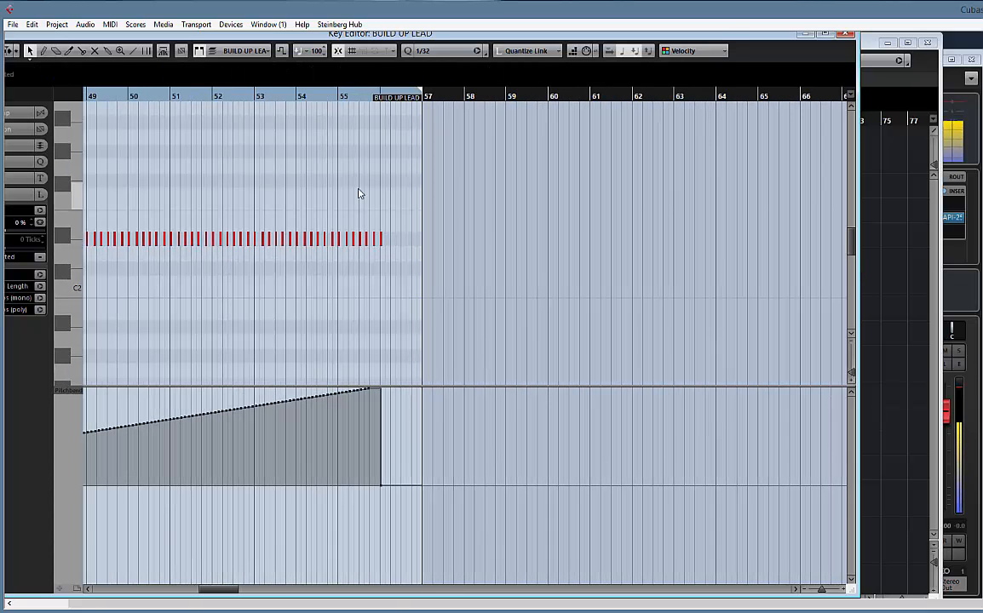
pyautogui.click(848, 36)
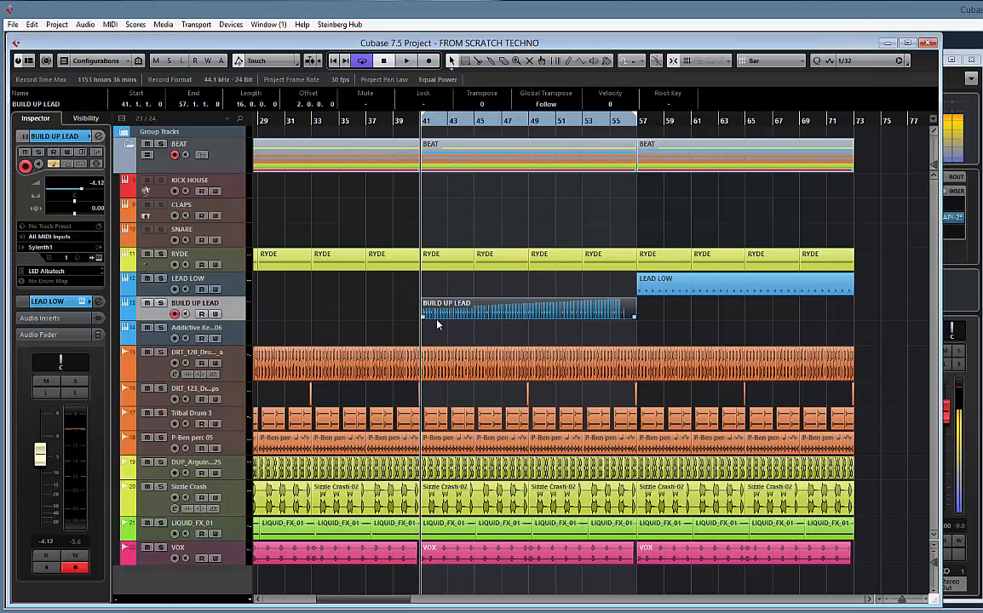
# Play the build-up from bar 41 and check the pitchbend range in the BUILD UP LEAD track's Sylenth1 instrument
pyautogui.press('space')
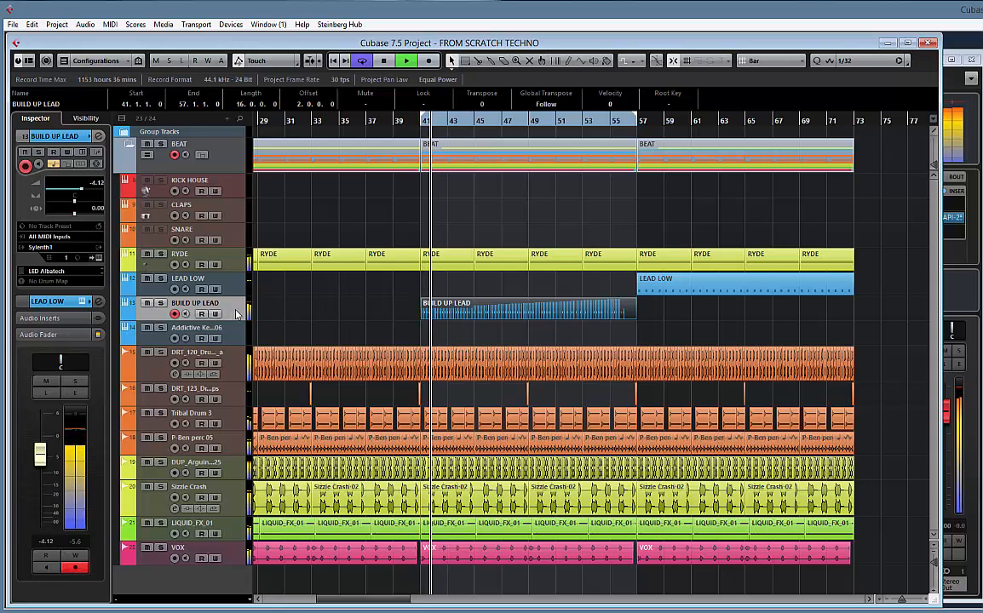
pyautogui.press('space')
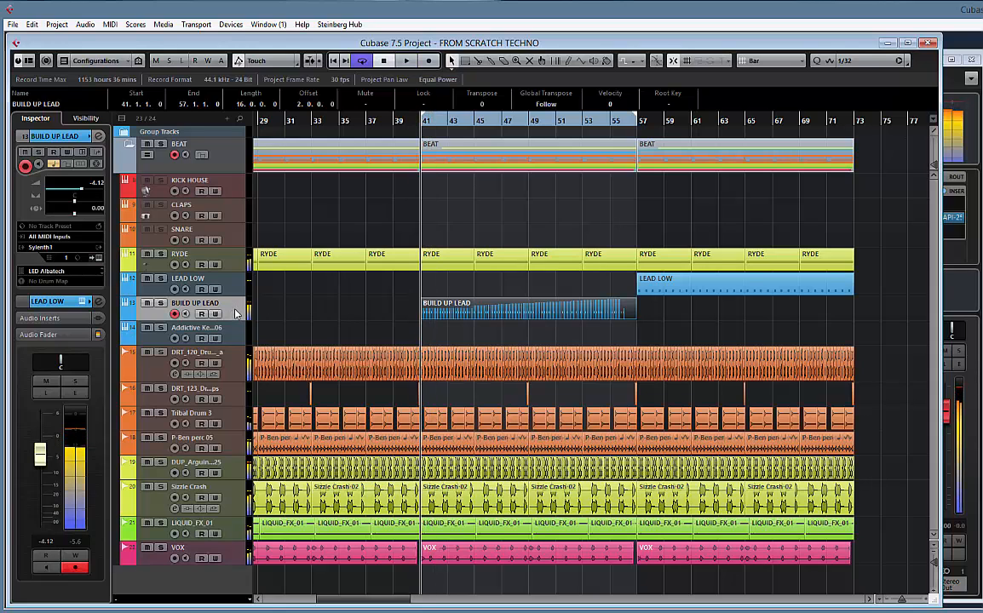
pyautogui.click(100, 259)
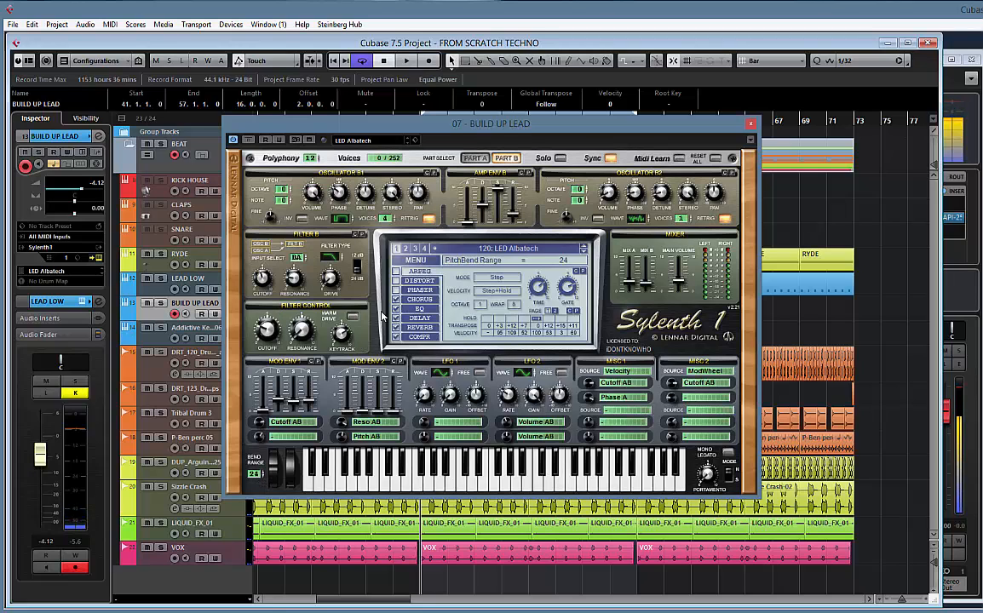
pyautogui.click(750, 125)
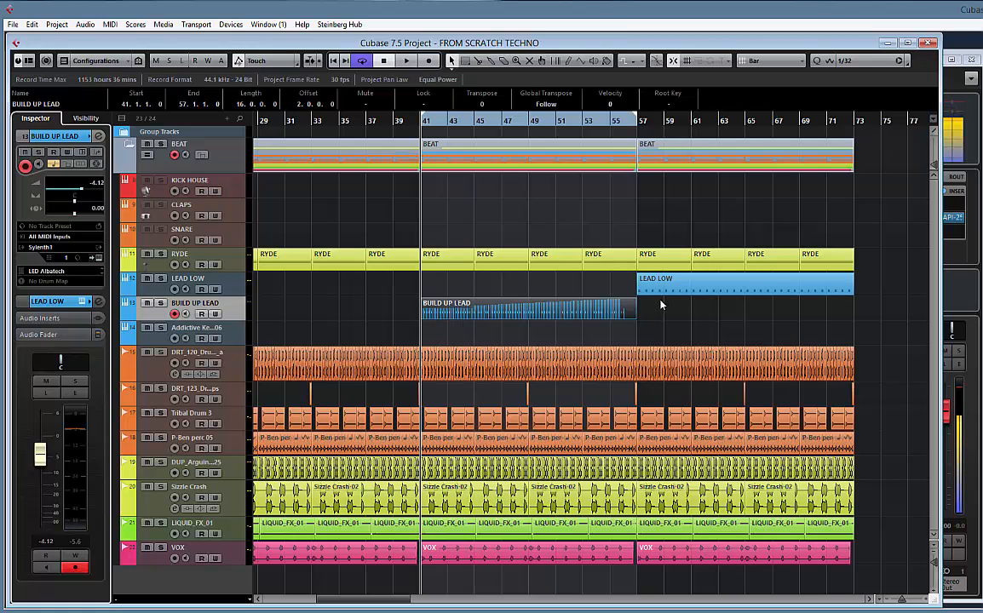
# During playback, trim the RYDE part before bar 57 to end at bar 56 and delete the DRT_120 drum events in bar 56
pyautogui.press('space')
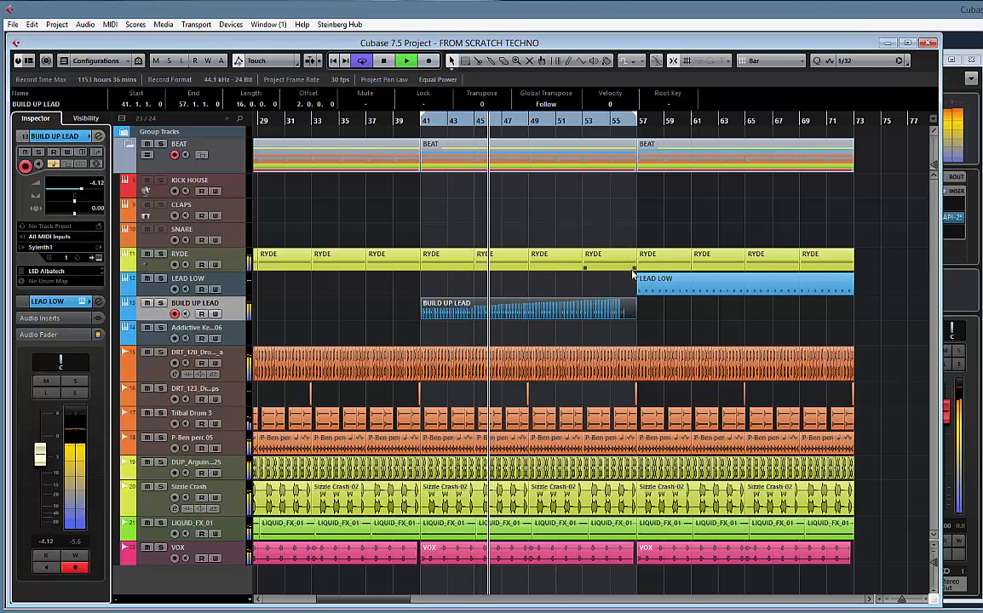
pyautogui.moveTo(634, 269); pyautogui.dragTo(622, 271)
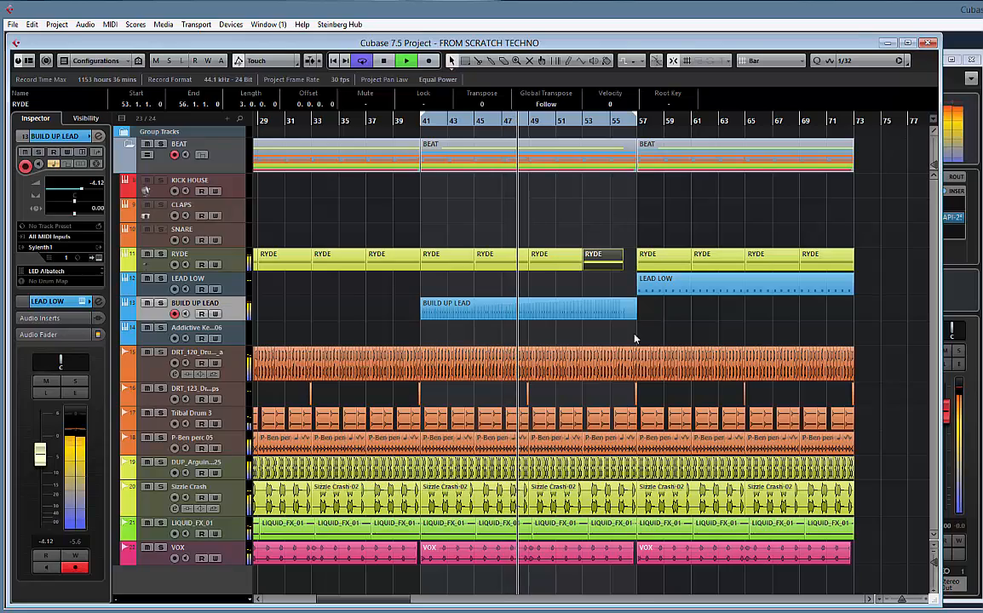
pyautogui.press('h')
pyautogui.press('h')
pyautogui.press('h')
pyautogui.press('h')
pyautogui.press('h')
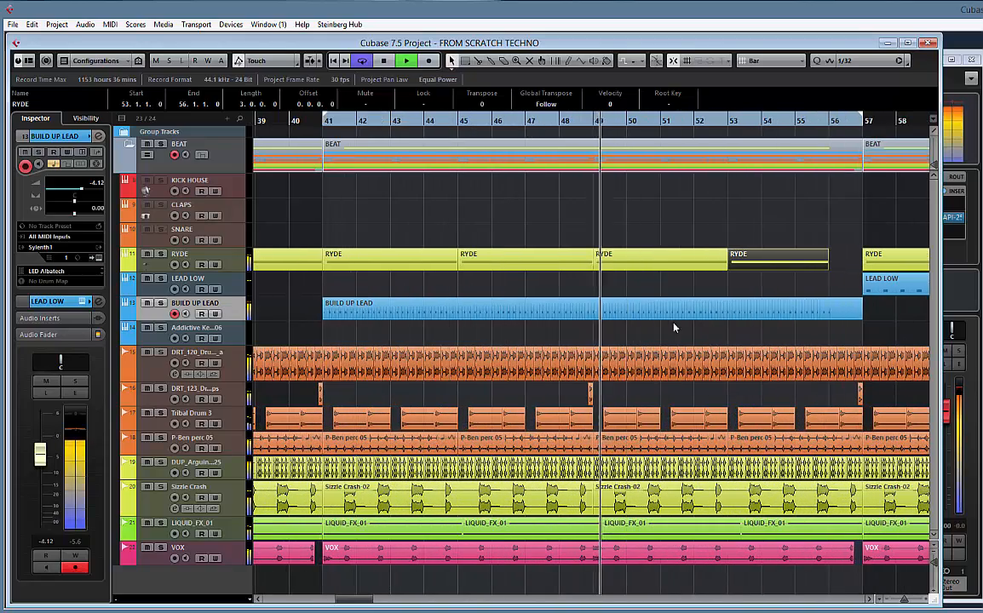
pyautogui.moveTo(799, 336); pyautogui.dragTo(660, 337)
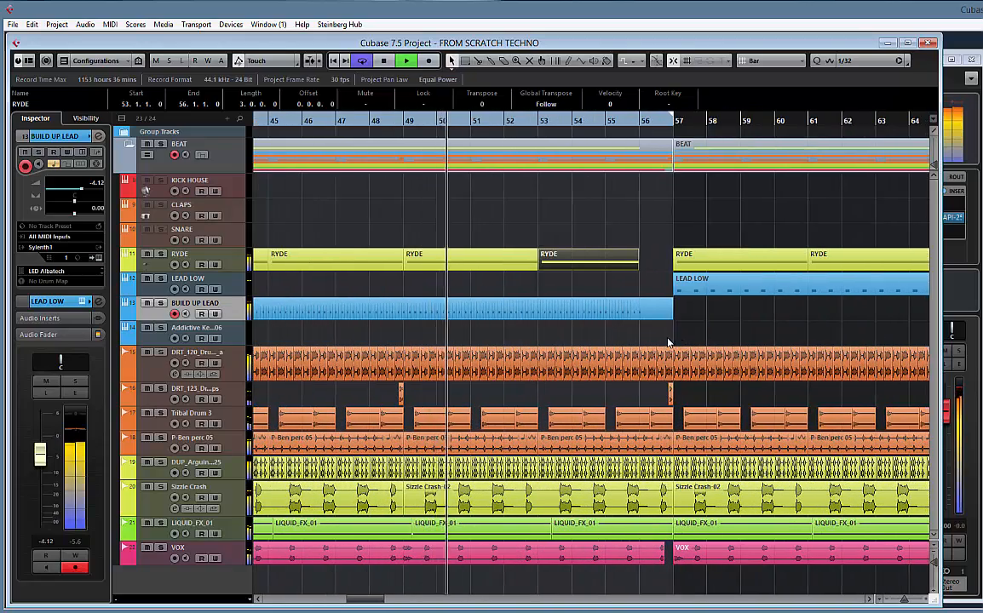
pyautogui.click(668, 343)
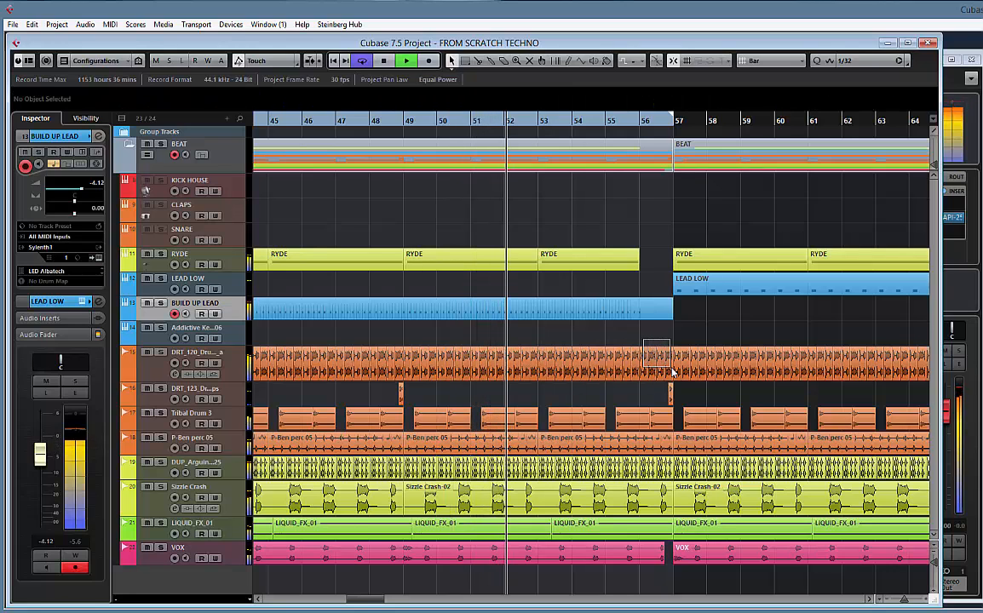
pyautogui.moveTo(669, 369); pyautogui.dragTo(669, 370)
pyautogui.press('Delete')
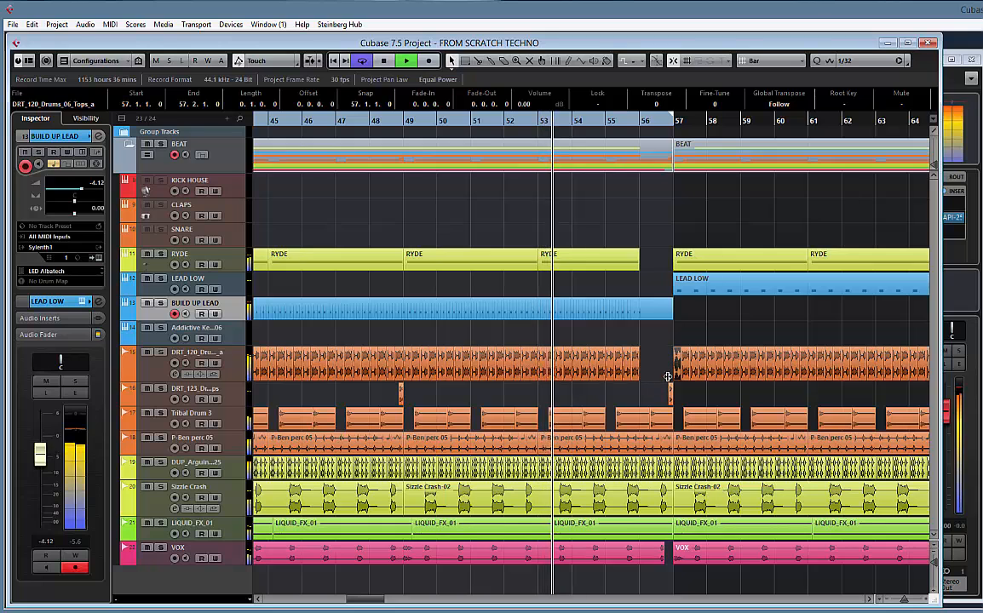
# Delete the DUP_Arguing hat events in bar 56 and trim the P-Ben perc 05 event to end at bar 56
pyautogui.click(664, 468)
pyautogui.press('Delete')
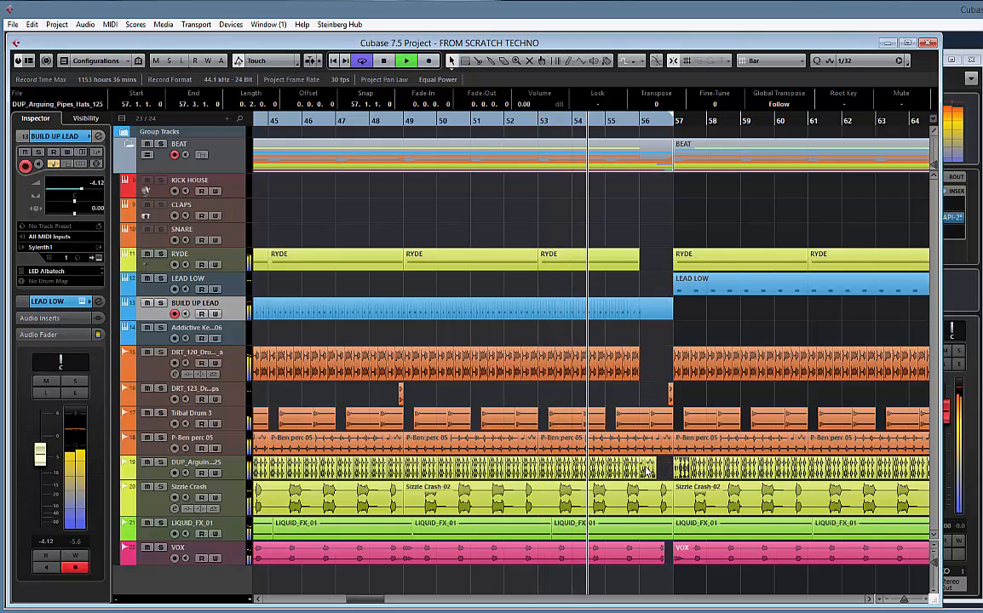
pyautogui.click(646, 466)
pyautogui.press('Delete')
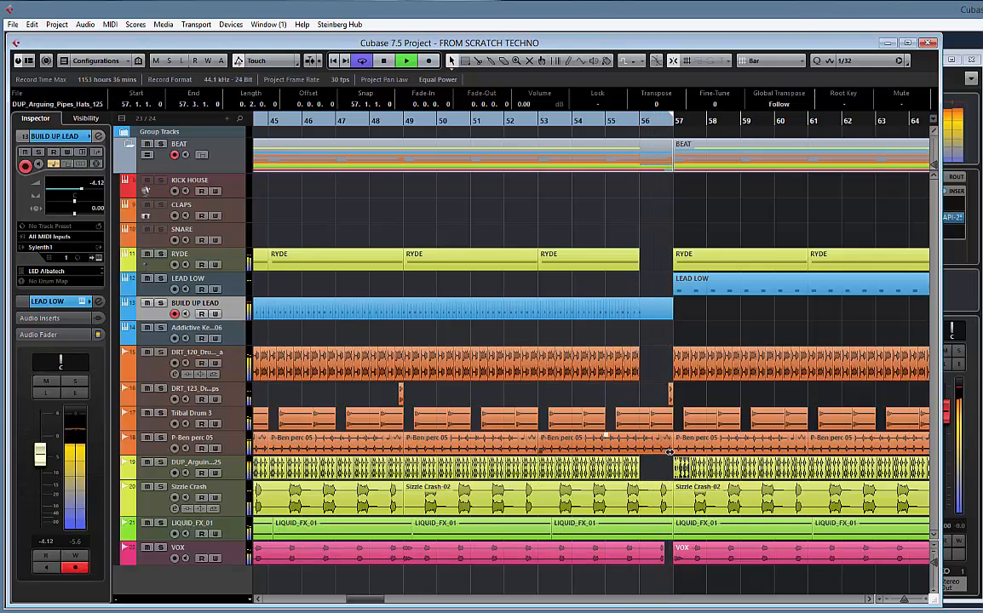
pyautogui.moveTo(670, 452); pyautogui.dragTo(639, 452)
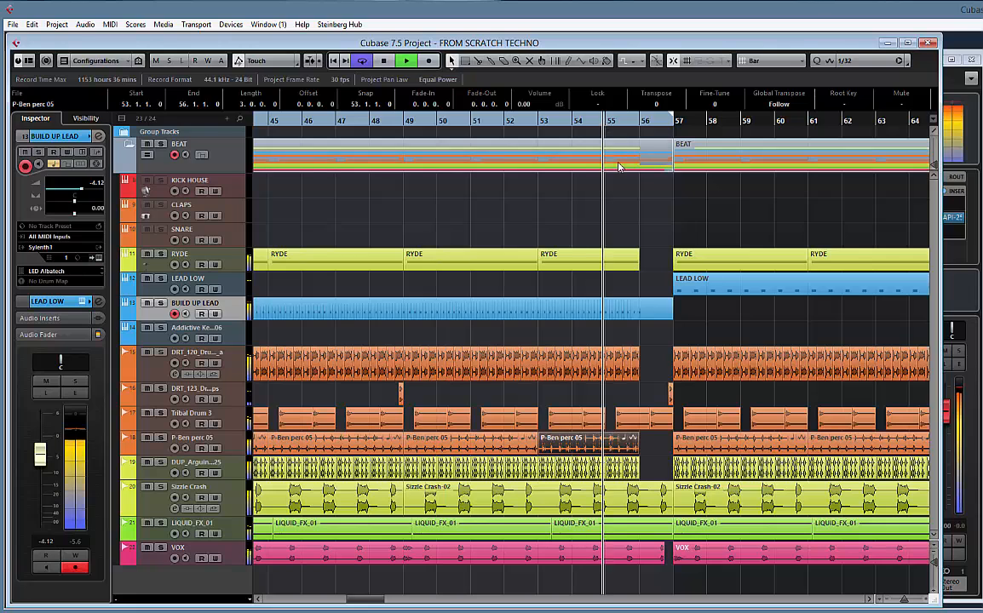
# In the BUILD UP LEAD part, add a pitchbend event of value 0 at 56.2.3 and delete the zero event at the start of bar 56
pyautogui.doubleClick(636, 310)
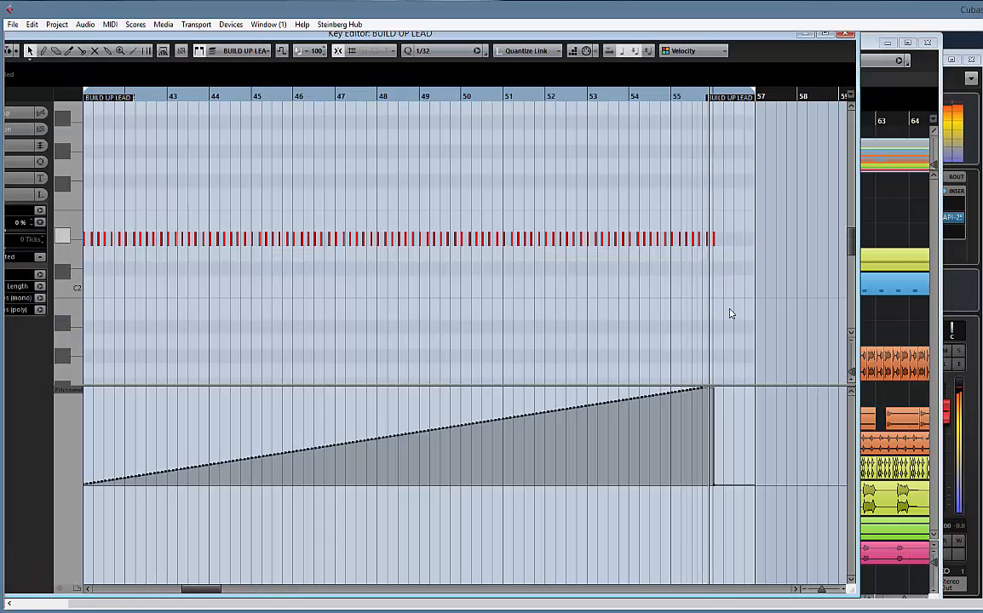
pyautogui.click(729, 486)
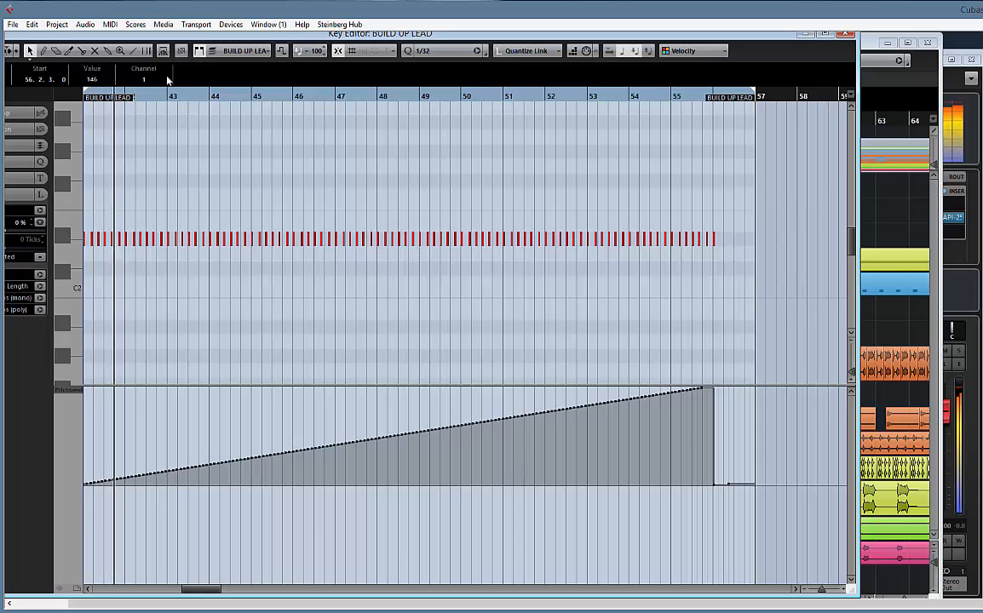
pyautogui.click(92, 79)
pyautogui.write('0')
pyautogui.press('Return')
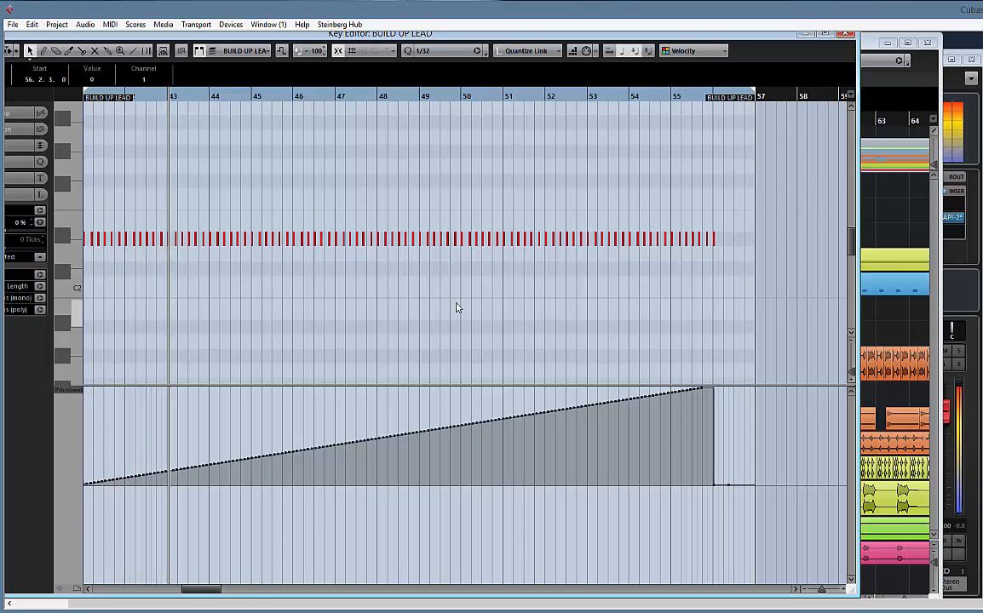
pyautogui.click(713, 485)
pyautogui.press('Delete')
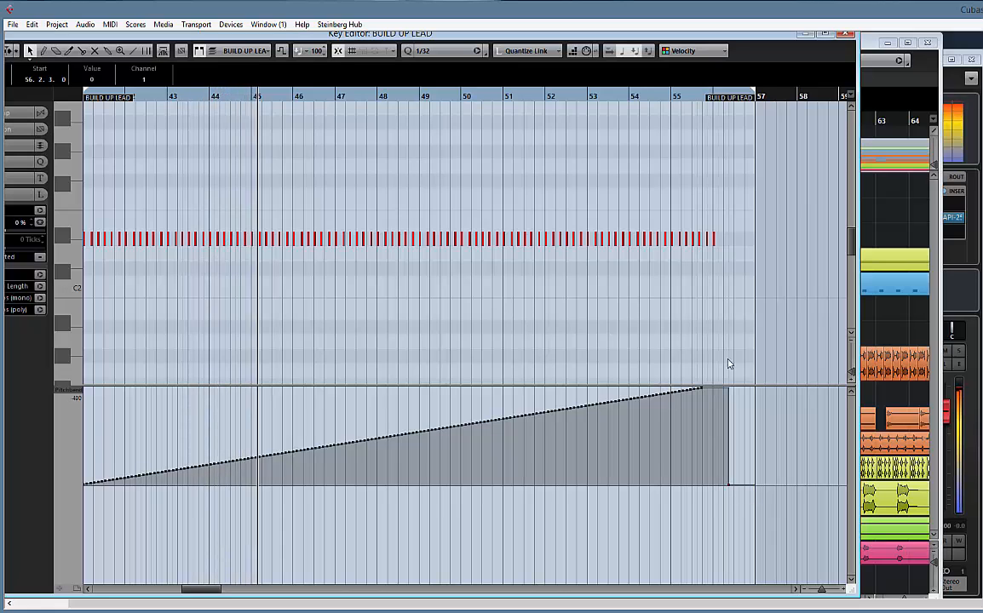
pyautogui.click(696, 97)
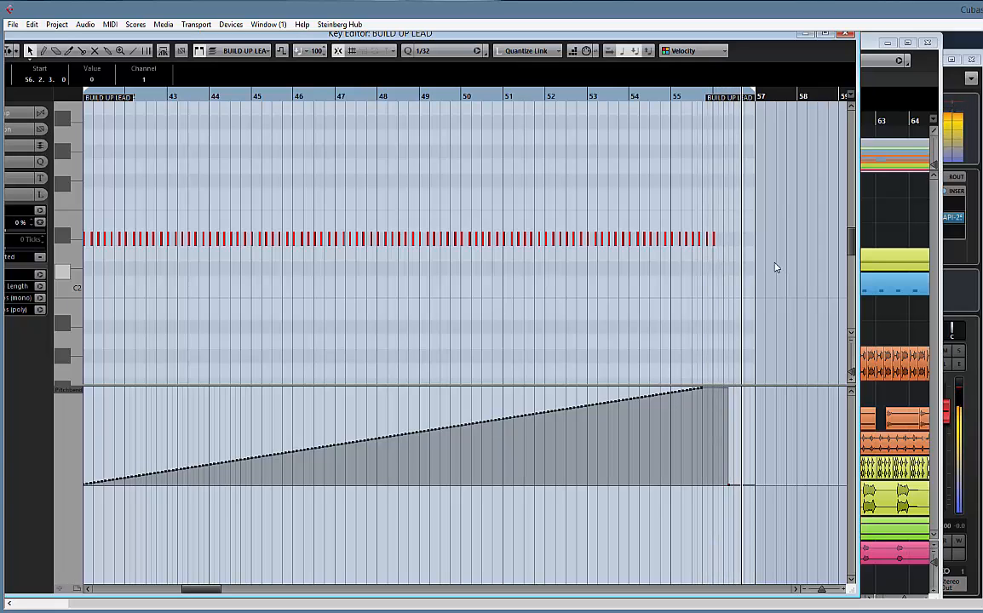
pyautogui.click(844, 35)
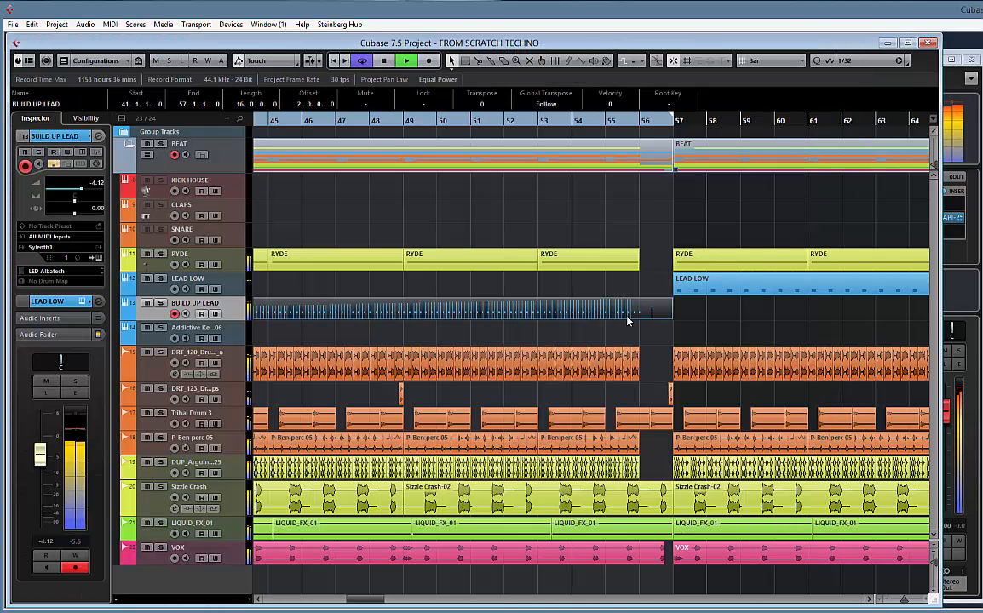
# Select the LEAD LOW track, play the transition into bar 57, and delete the last Tribal Drum 3 event within bar 56
pyautogui.moveTo(717, 324); pyautogui.dragTo(690, 318)
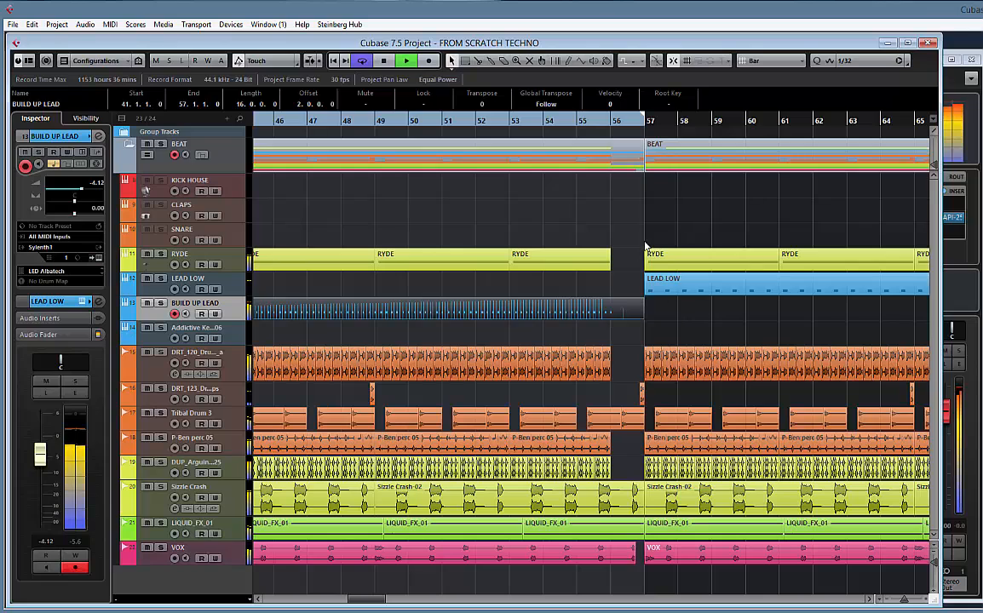
pyautogui.press('space')
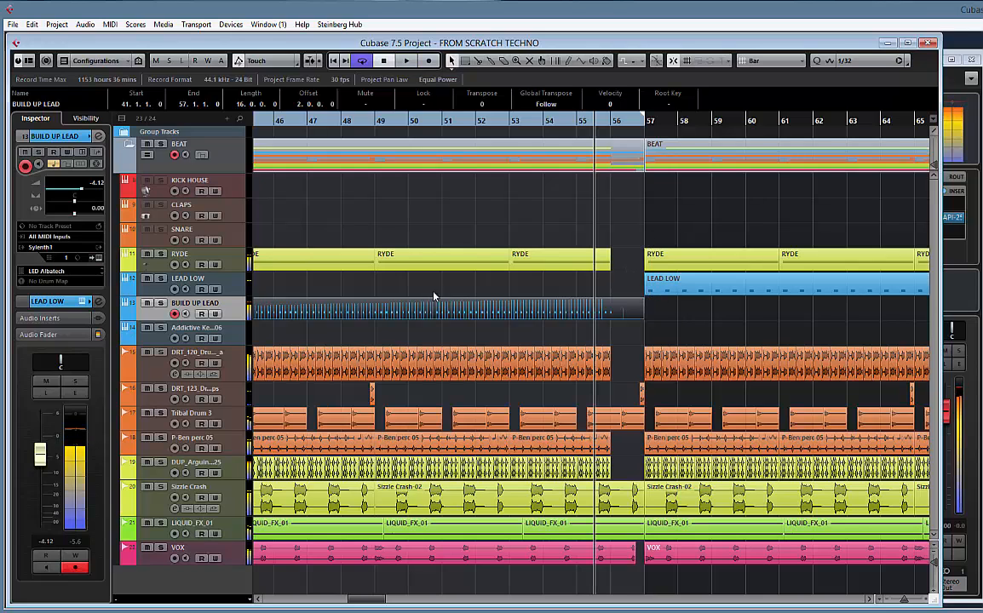
pyautogui.click(239, 290)
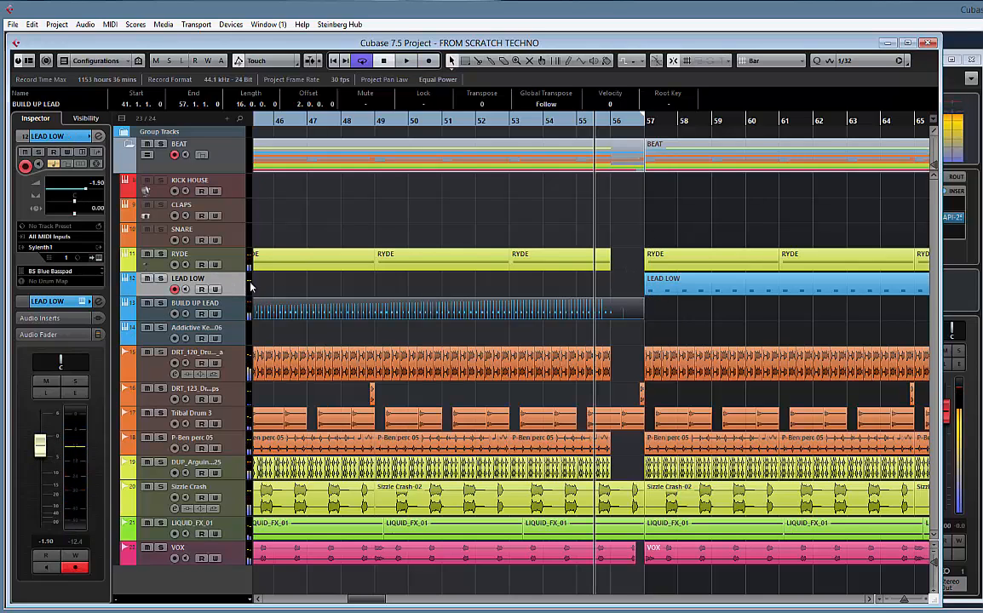
pyautogui.press('space')
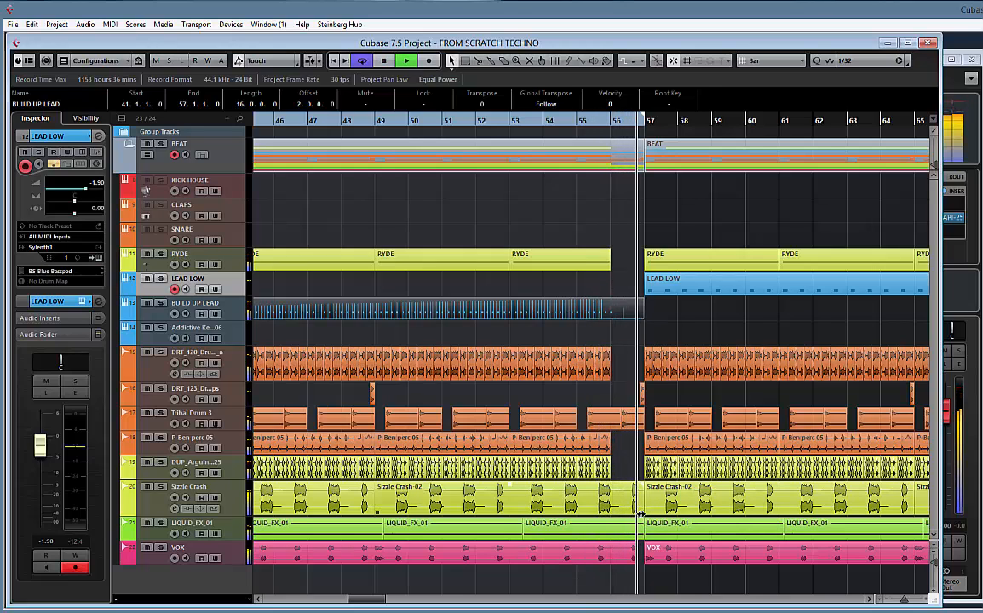
pyautogui.press('space')
pyautogui.press('space')
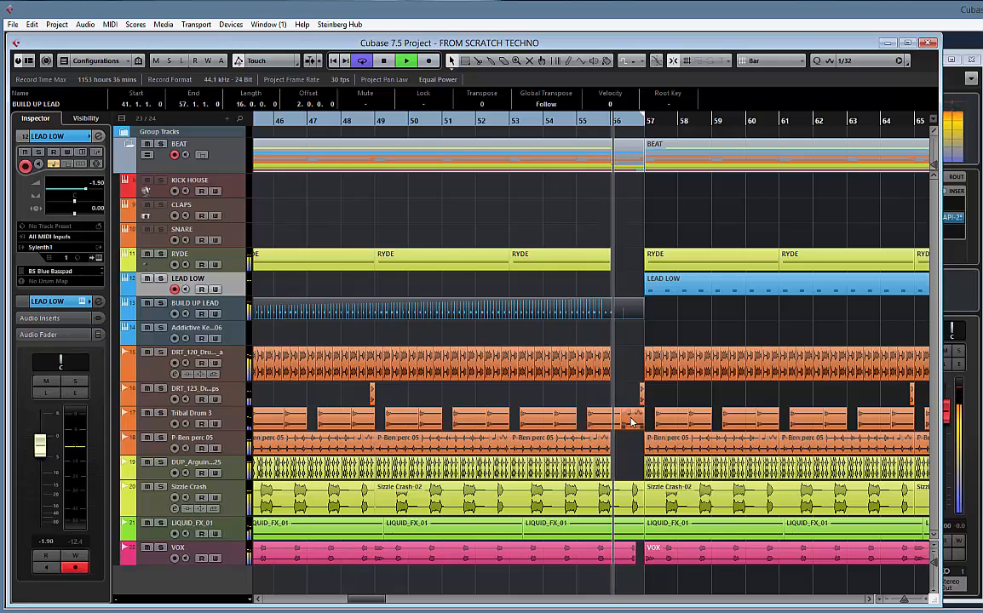
pyautogui.click(635, 418)
pyautogui.press('Delete')
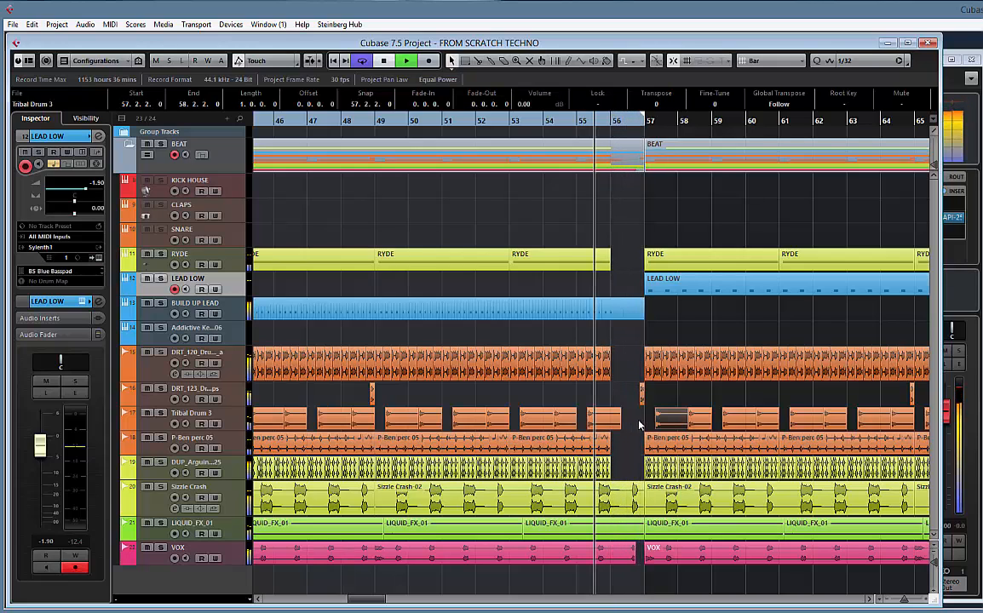
# Set the snap grid to Beat and shorten the Sizzle Crash-02 event starting at bar 49 to end at 56.2.1 with a short fade-out
pyautogui.click(639, 512)
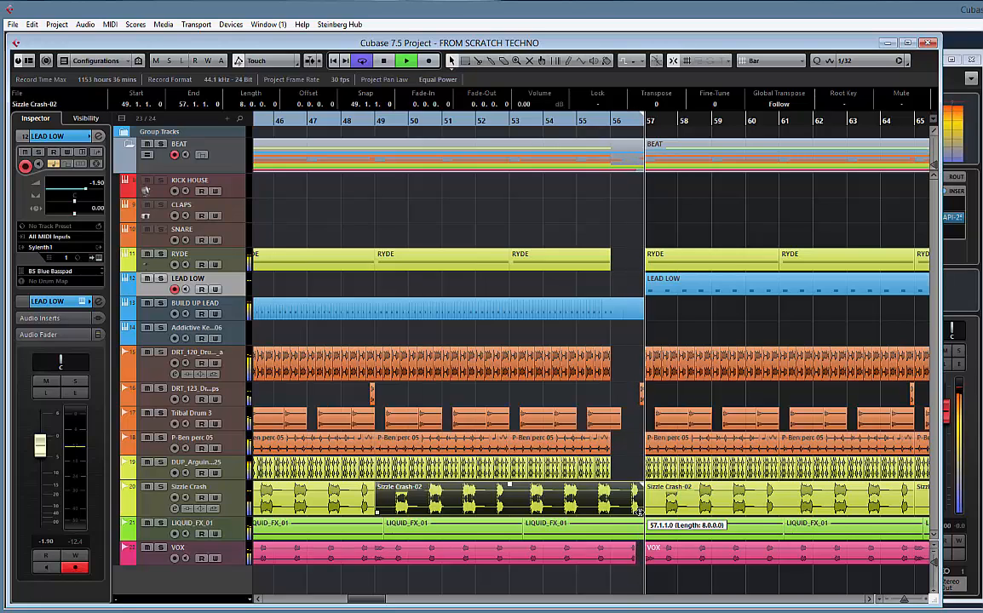
pyautogui.click(775, 60)
pyautogui.click(775, 28)
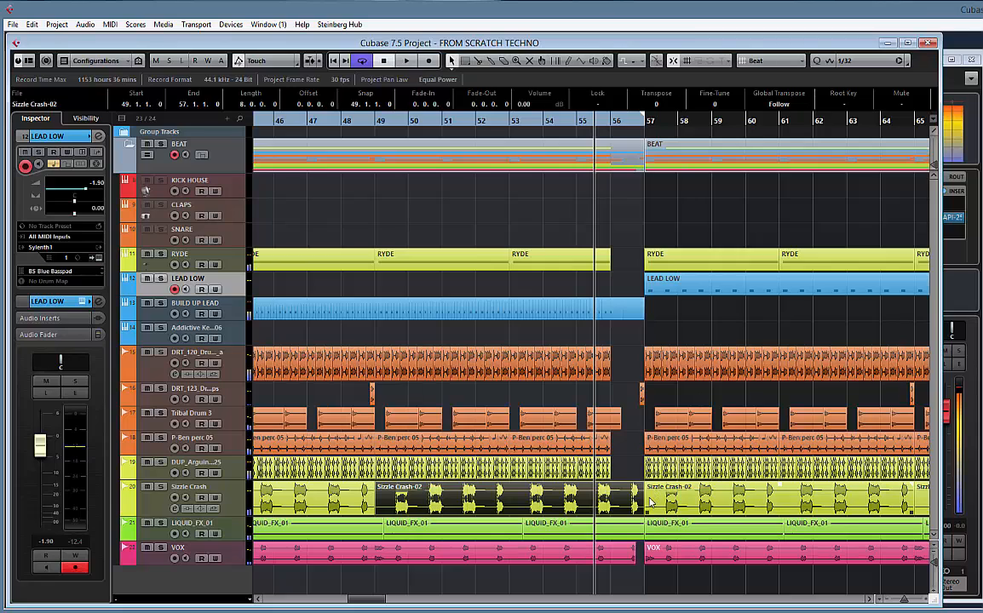
pyautogui.moveTo(640, 511); pyautogui.dragTo(617, 496)
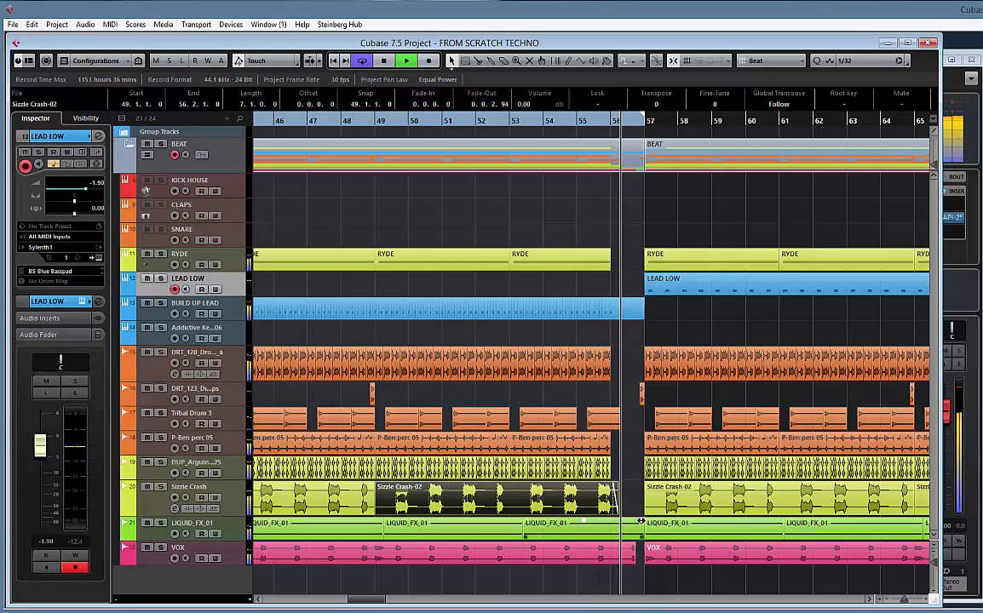
# Add a fade-out to the LIQUID_FX_01 event ending at bar 57 and delete the LIQUID_FX_01 events from bar 57 onward
pyautogui.moveTo(640, 521); pyautogui.dragTo(599, 528)
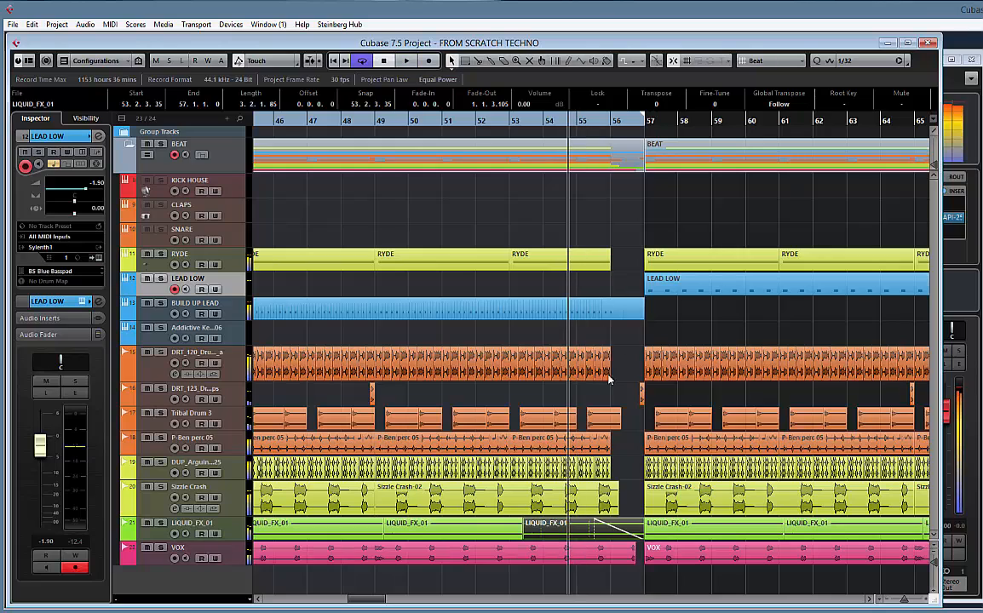
pyautogui.click(679, 532)
pyautogui.press('Delete')
pyautogui.press('Delete')
pyautogui.press('Delete')
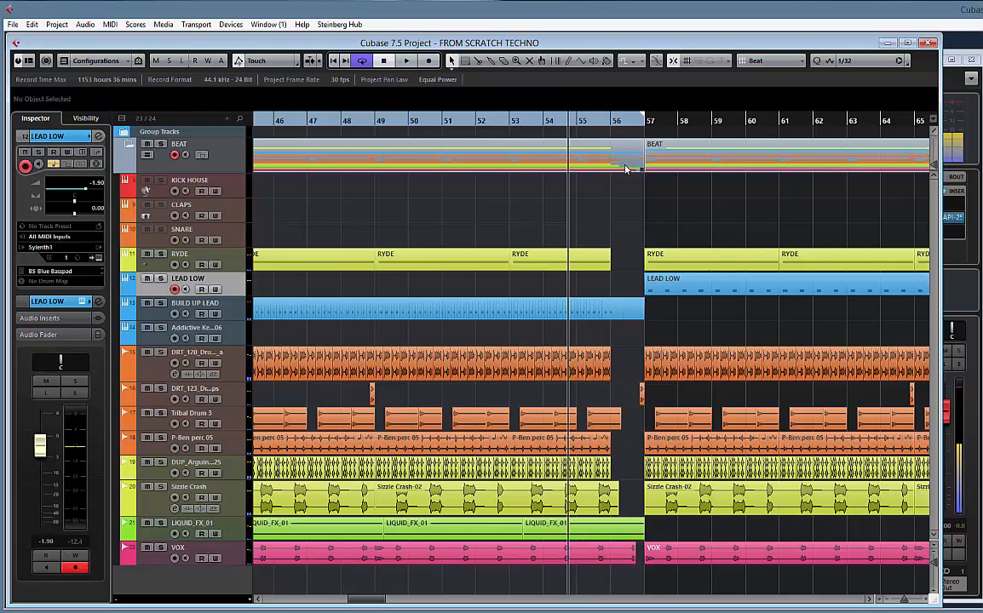
# Play the end of the build-up into bar 57 and move the playhead to bar 44
pyautogui.press('space')
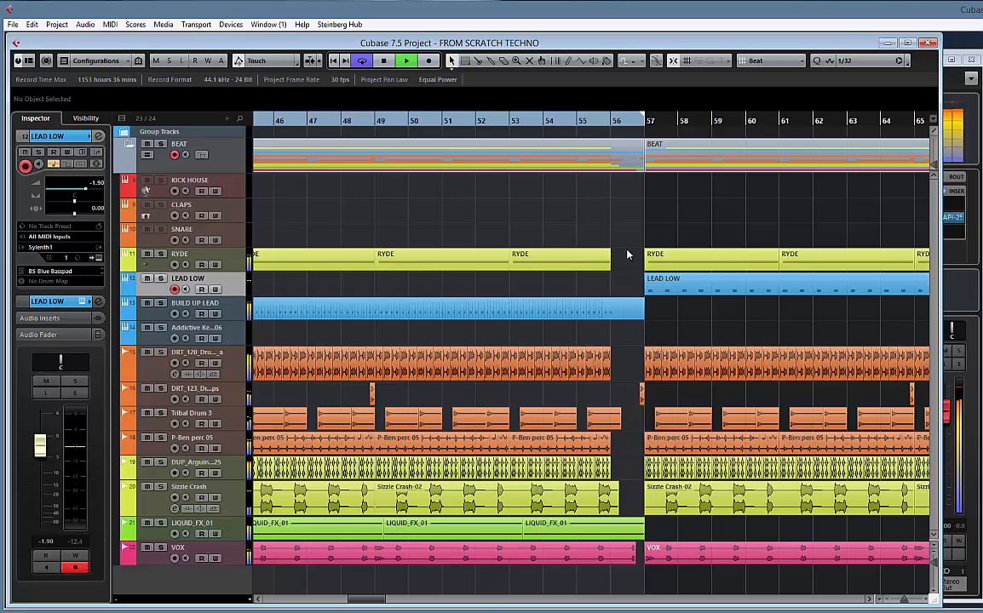
pyautogui.press('space')
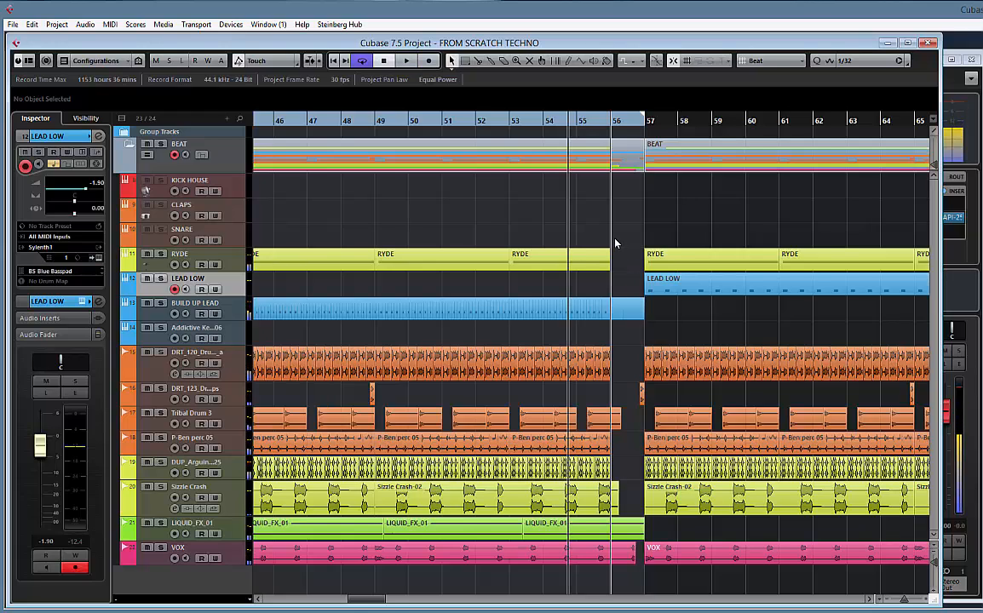
pyautogui.press('g')
pyautogui.press('g')
pyautogui.press('g')
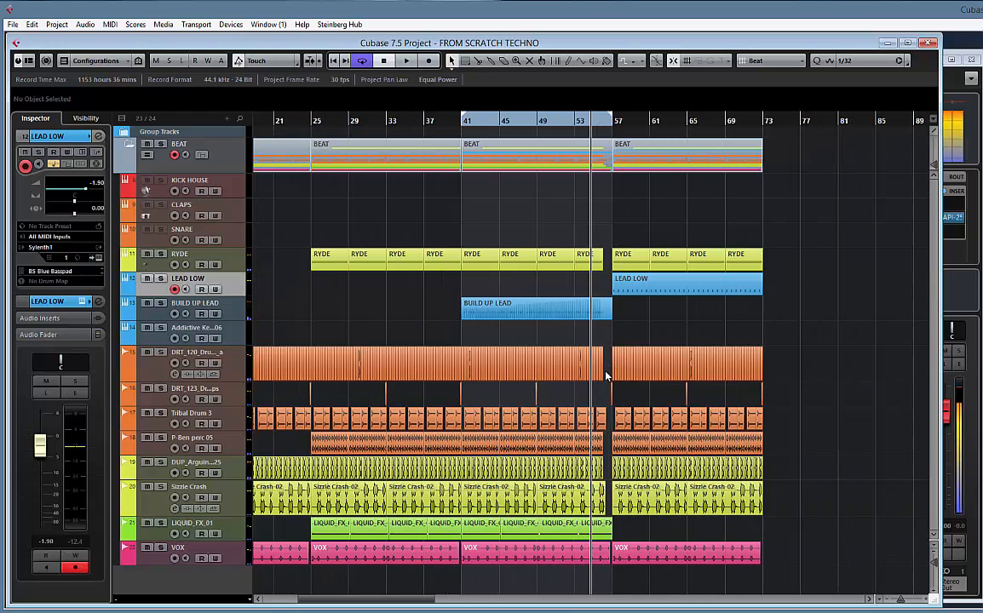
pyautogui.click(491, 124)
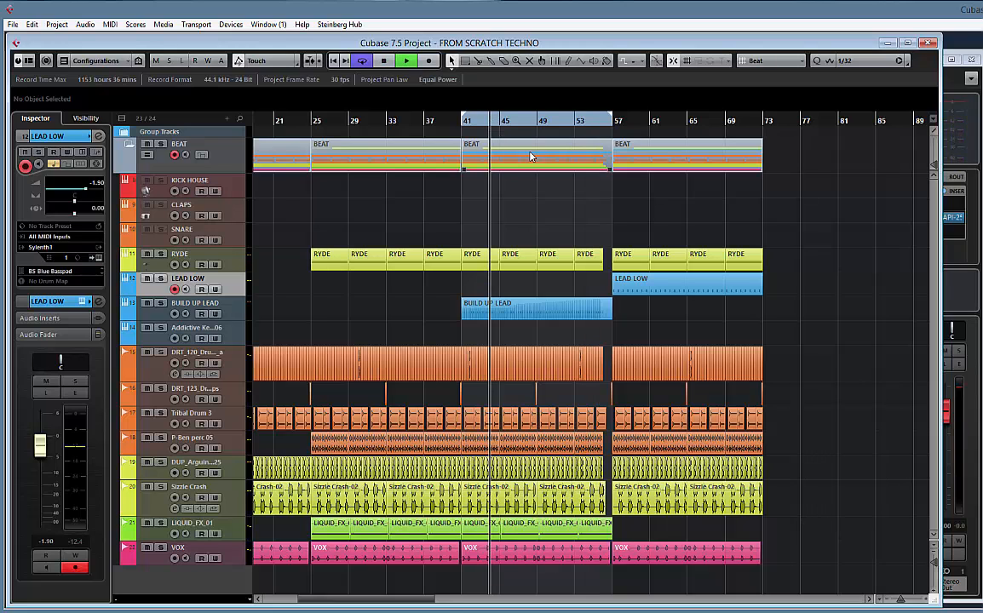
# Enlarge the VOX track and assign it the vintage studio microphone picture from the factory track pictures
pyautogui.click(230, 565)
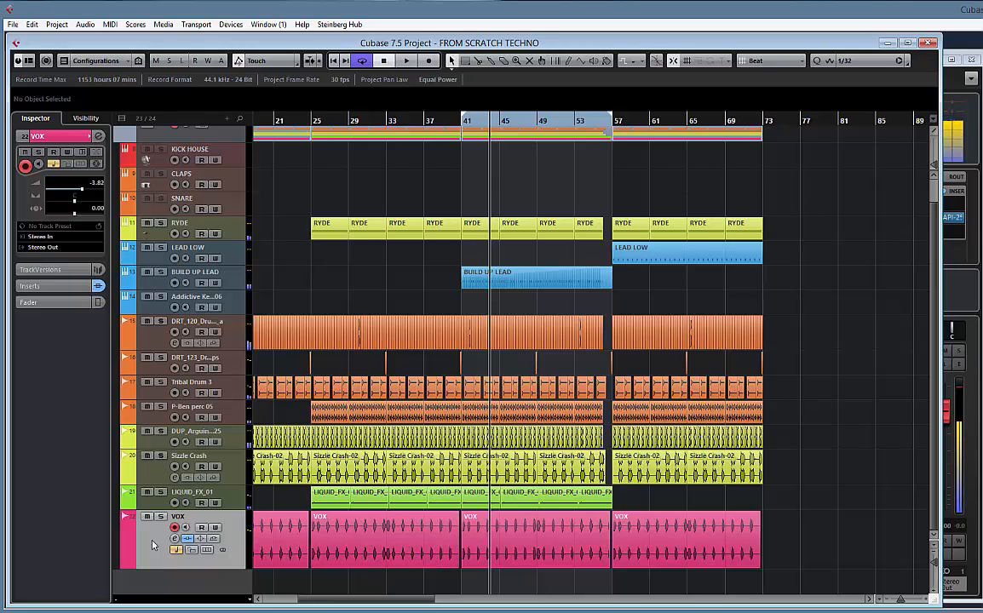
pyautogui.doubleClick(149, 554)
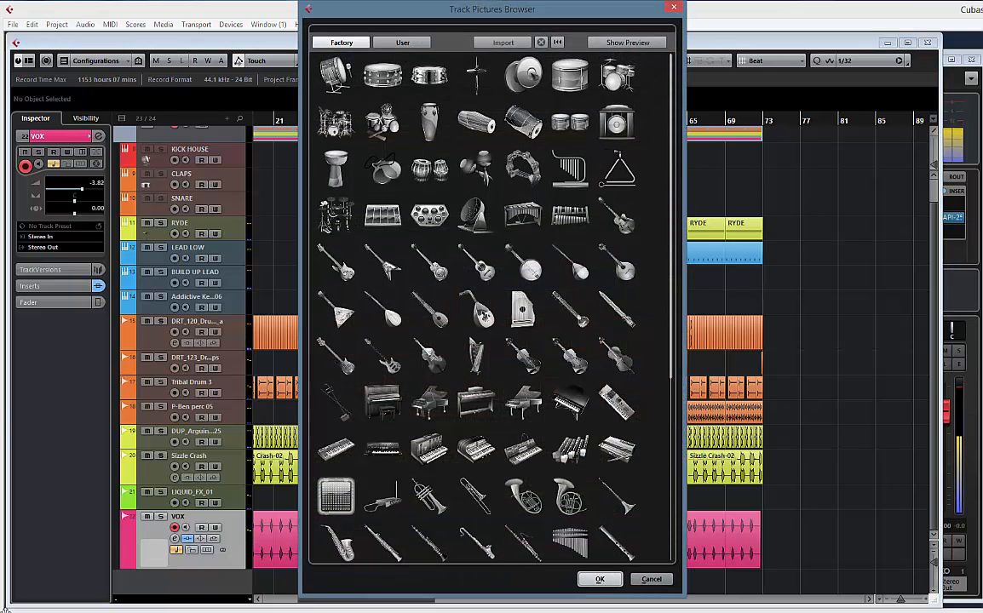
pyautogui.scroll(-5, 454, 499)
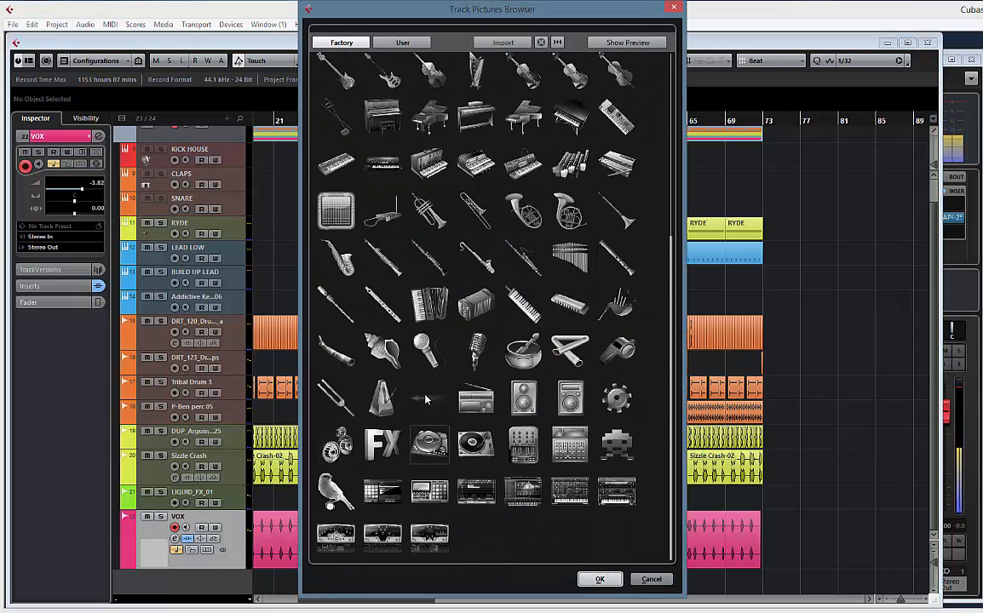
pyautogui.doubleClick(475, 349)
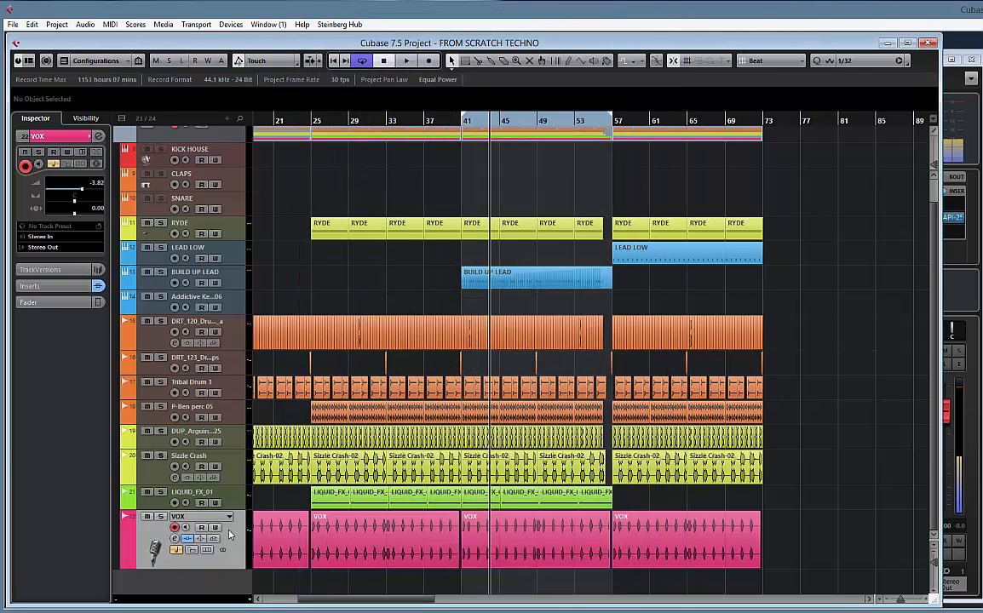
# Duplicate the VOX track and delete all events on the Copy of VOX track
pyautogui.rightClick(211, 493)
pyautogui.click(273, 270)
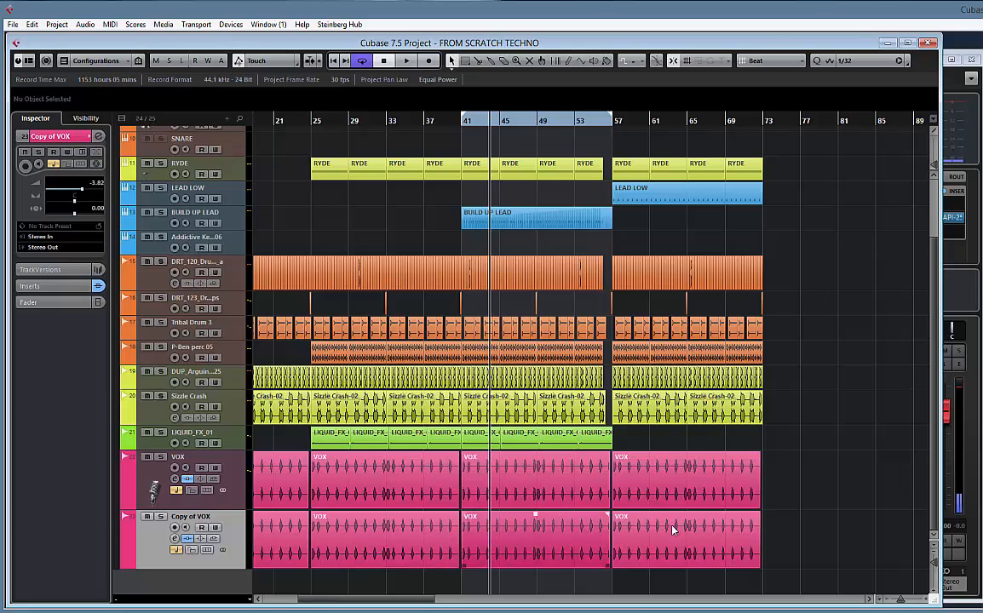
pyautogui.moveTo(580, 547); pyautogui.dragTo(175, 539)
pyautogui.press('Delete')
# Try to copy the VOX event at bar 41 down to the Copy of VOX track with the Beat grid, and undo it
pyautogui.hscroll(5, 622, 525)
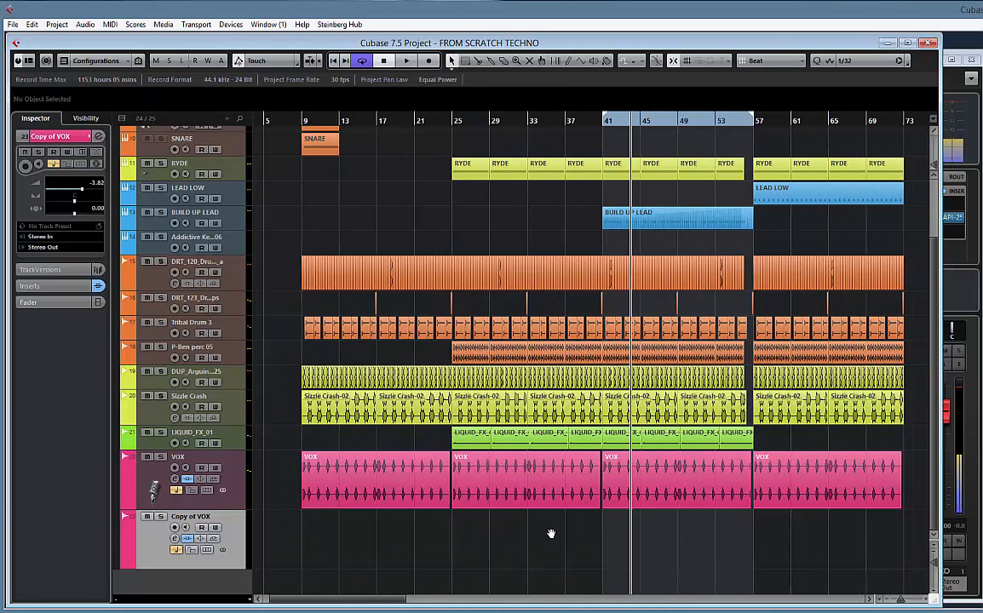
pyautogui.press('h')
pyautogui.press('h')
pyautogui.press('h')
pyautogui.press('h')
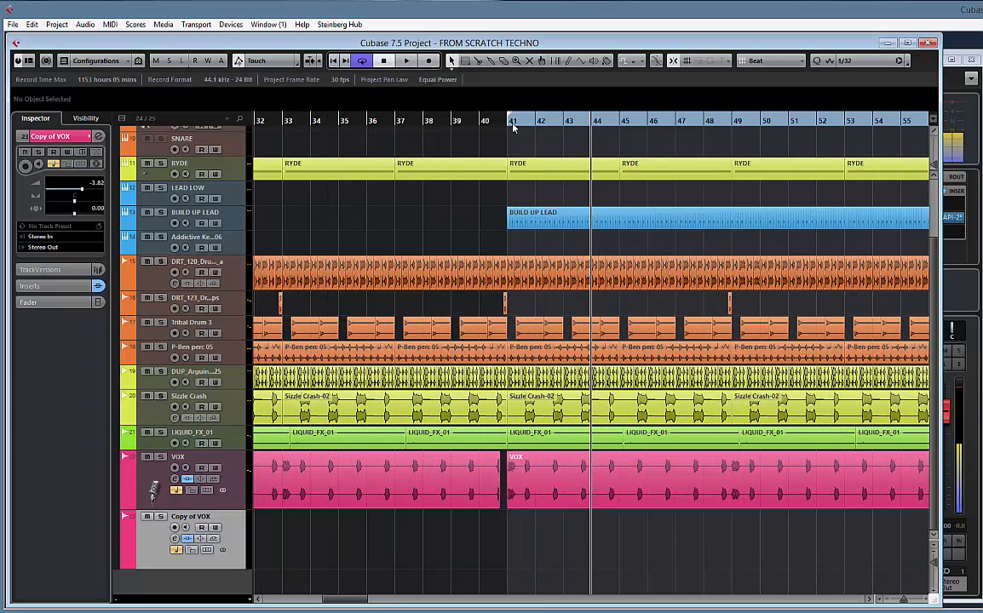
pyautogui.press('h')
pyautogui.press('h')
pyautogui.press('h')
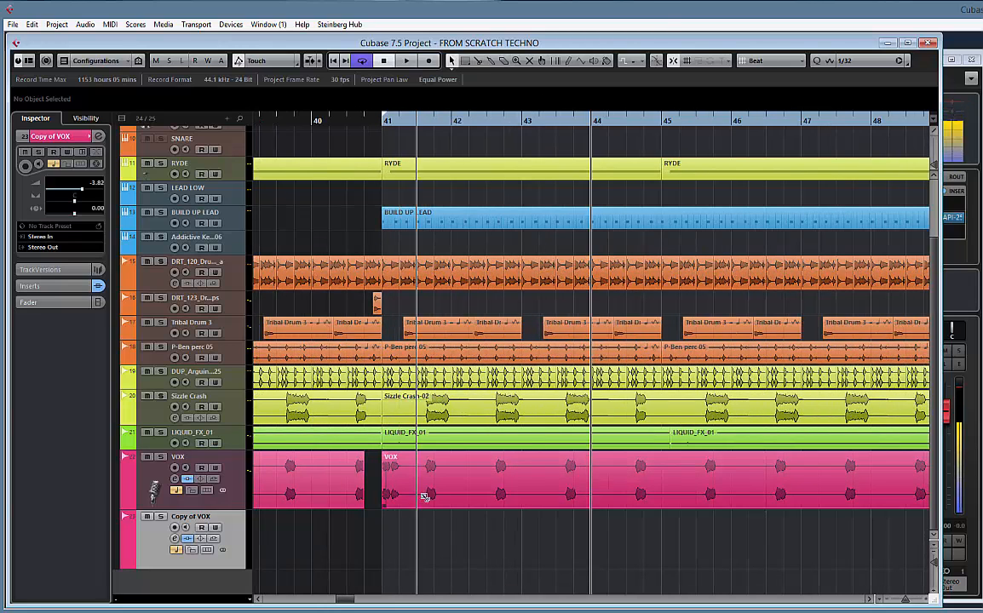
pyautogui.click(764, 62)
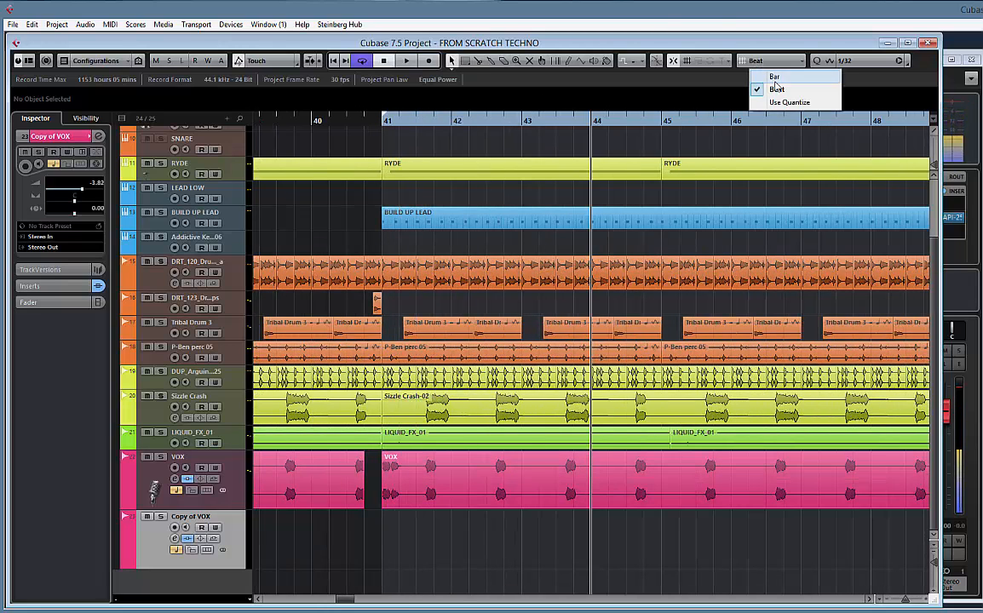
pyautogui.click(774, 89)
pyautogui.moveTo(414, 502); pyautogui.dragTo(395, 531)
pyautogui.hotkey('ctrl', 'z')
pyautogui.hotkey('ctrl', 'z')
pyautogui.hotkey('ctrl', 'z')
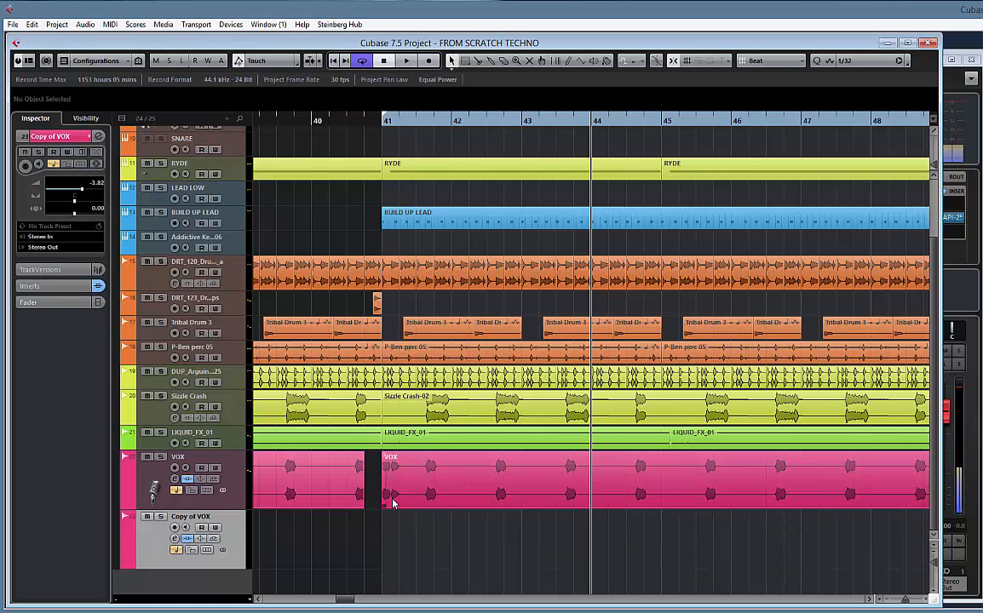
# In the Sample Editor, move the snap point of the VOX event at bar 41 to the event start, 41.1.1.0
pyautogui.click(385, 498)
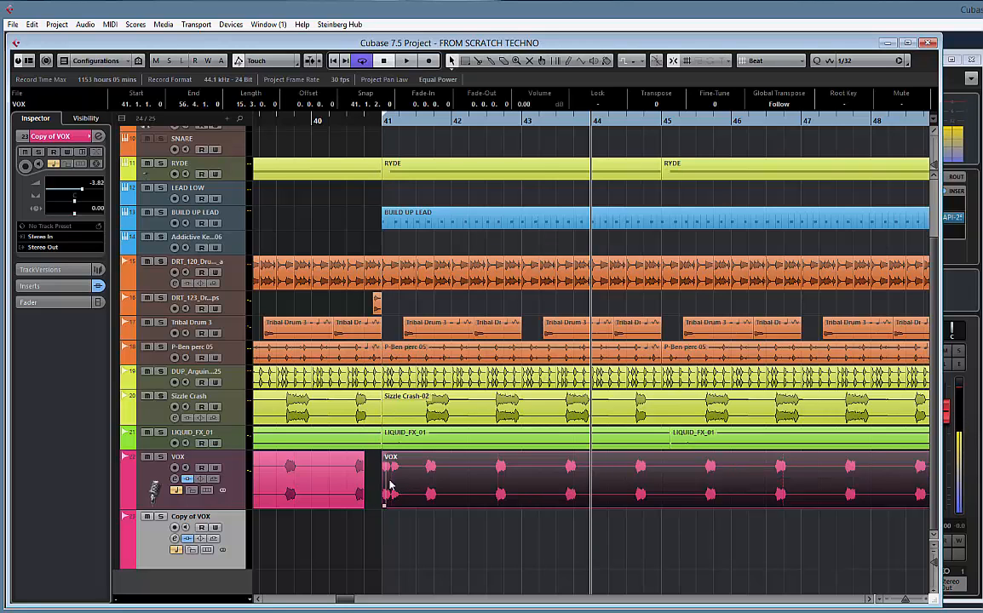
pyautogui.press('h')
pyautogui.press('h')
pyautogui.press('h')
pyautogui.press('h')
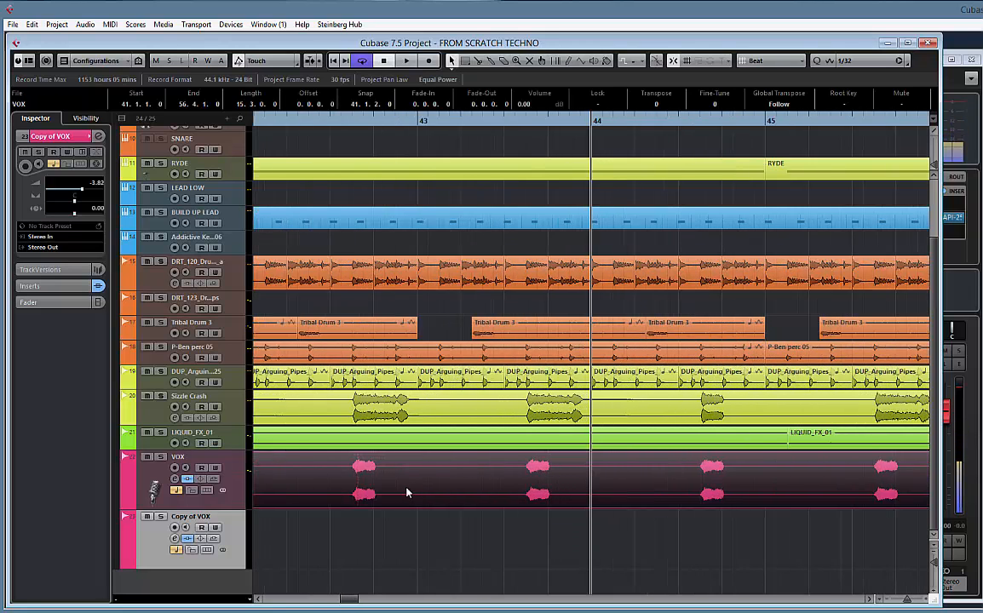
pyautogui.hscroll(-8, 324, 537)
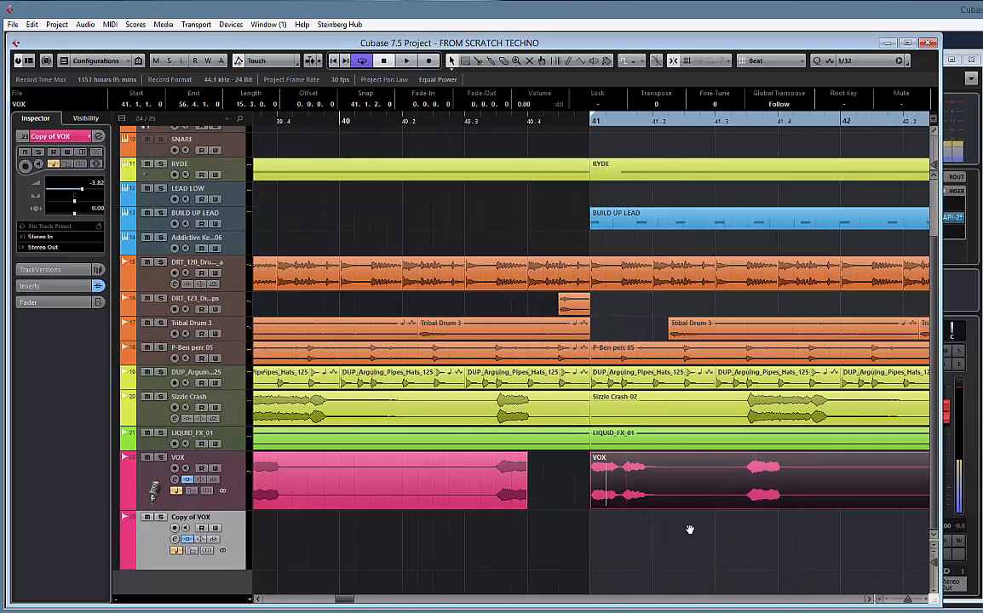
pyautogui.doubleClick(661, 483)
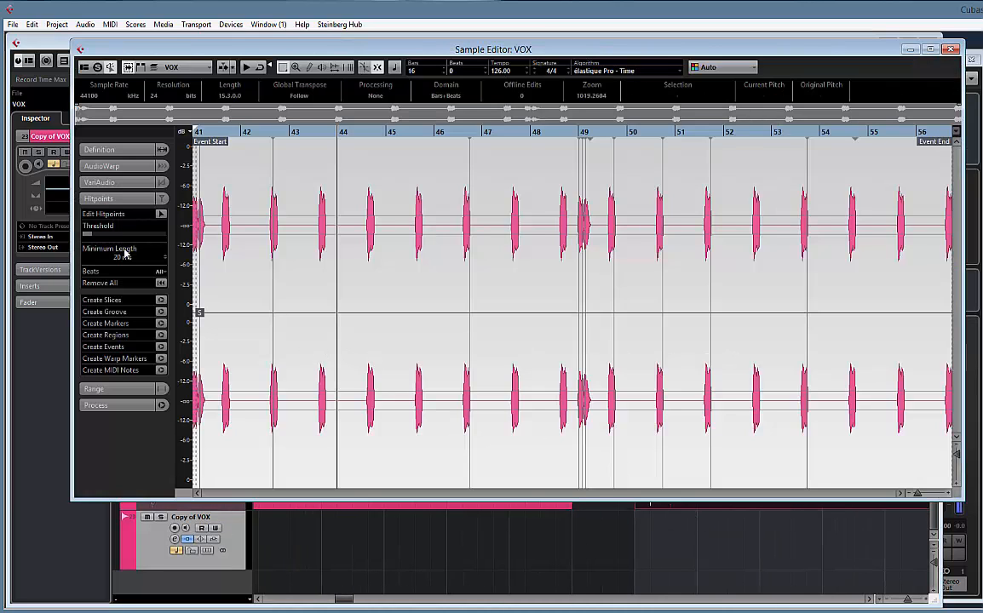
pyautogui.click(105, 152)
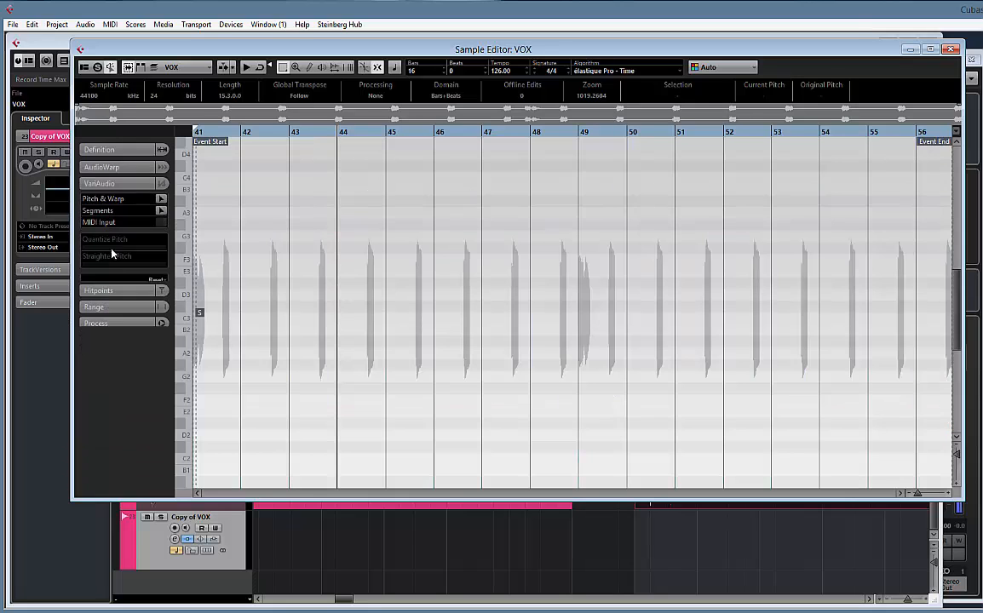
pyautogui.click(104, 227)
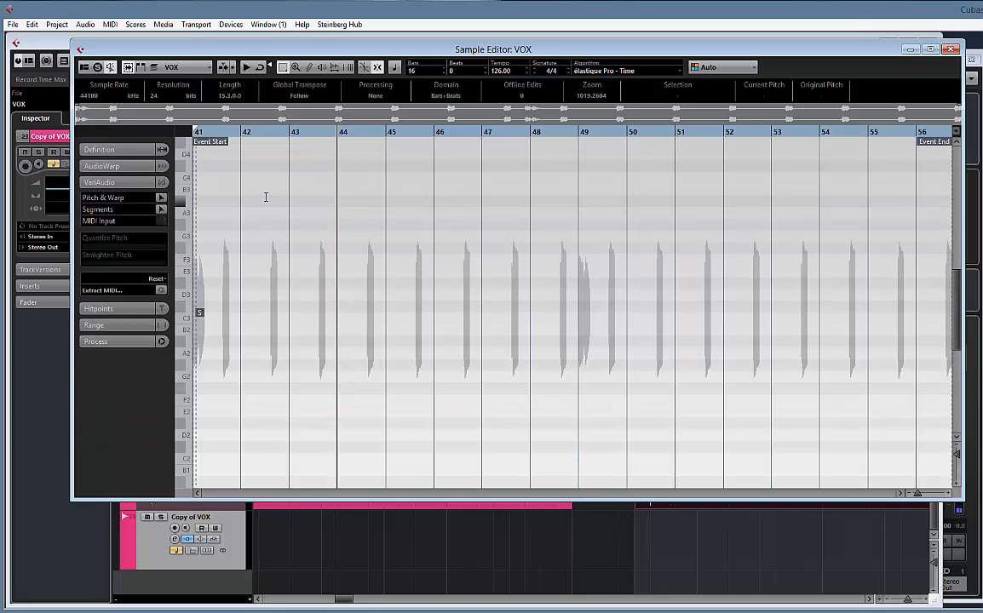
pyautogui.keyDown('ctrl'); pyautogui.scroll(5, 265, 197); pyautogui.keyUp('ctrl')
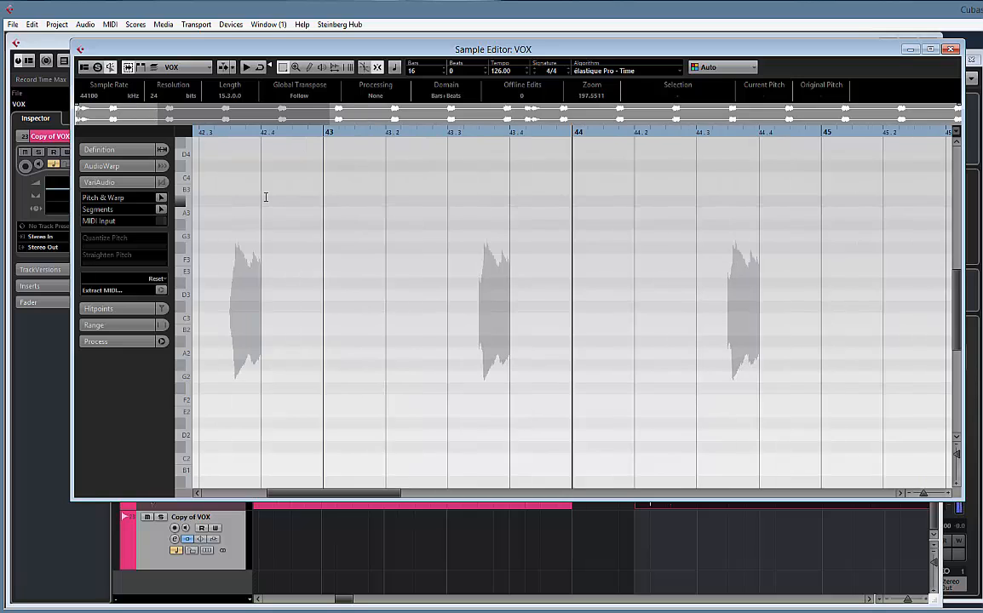
pyautogui.moveTo(225, 224); pyautogui.dragTo(589, 261)
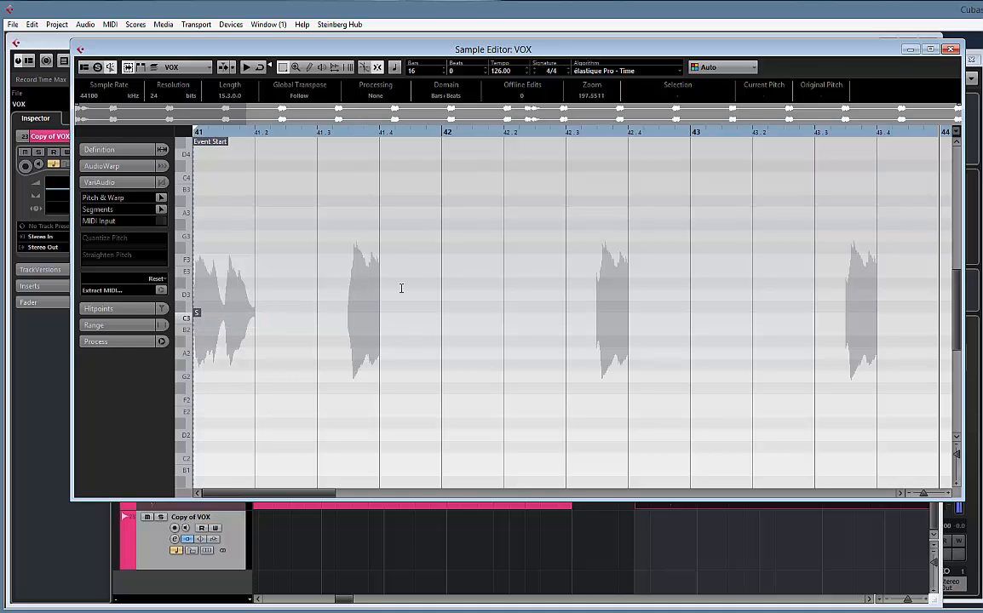
pyautogui.click(952, 50)
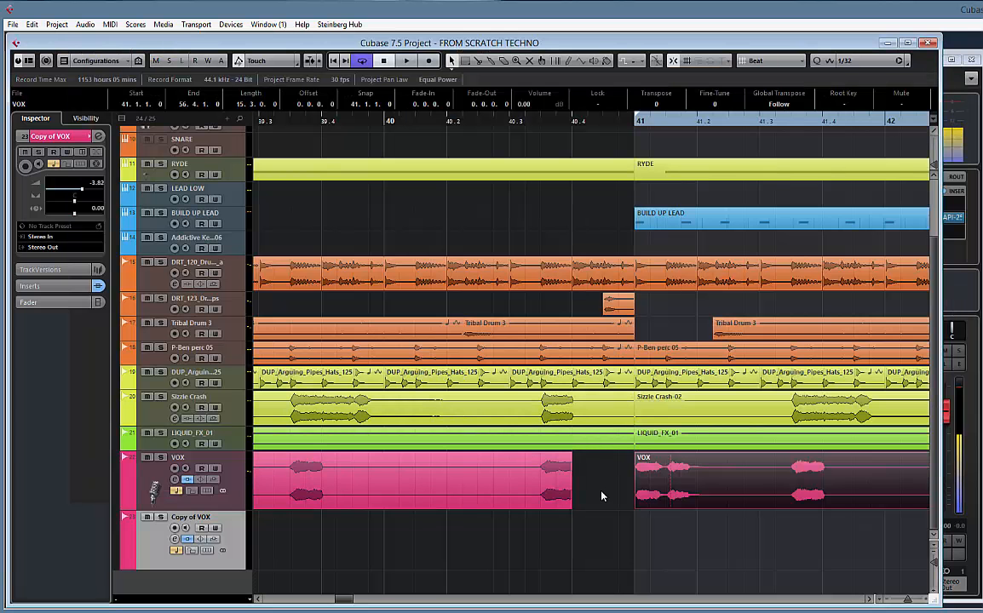
# Copy the VOX event at bar 41 onto the Copy of VOX track and cut it down to the single beat from 41.3.1 to 41.4.1
pyautogui.moveTo(646, 502); pyautogui.dragTo(655, 532)
pyautogui.moveTo(546, 527); pyautogui.dragTo(357, 517)
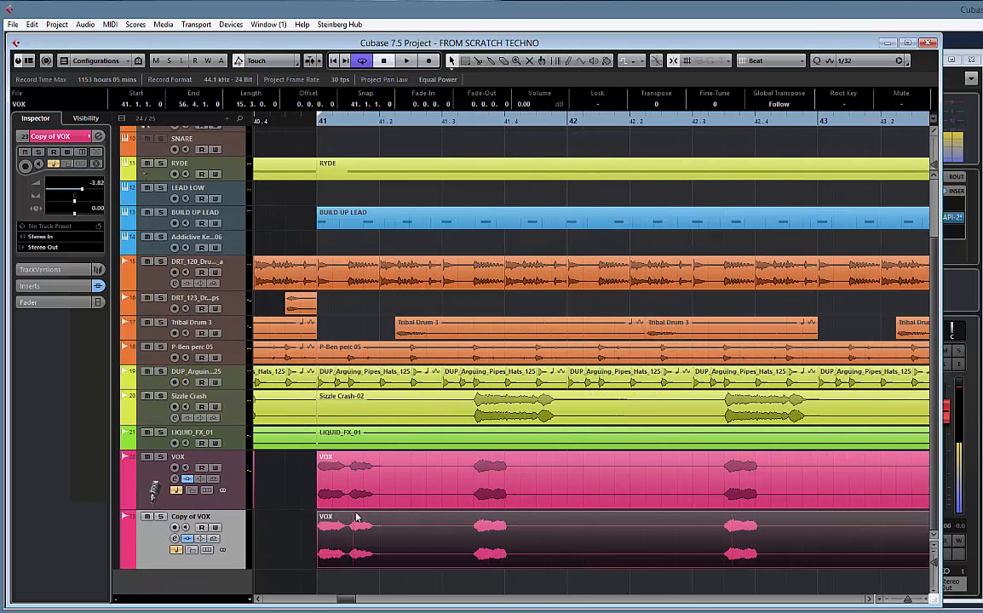
pyautogui.press('g')
pyautogui.press('g')
pyautogui.press('g')
pyautogui.press('g')
pyautogui.press('g')
pyautogui.press('g')
pyautogui.press('h')
pyautogui.press('h')
pyautogui.press('h')
pyautogui.press('h')
pyautogui.press('h')
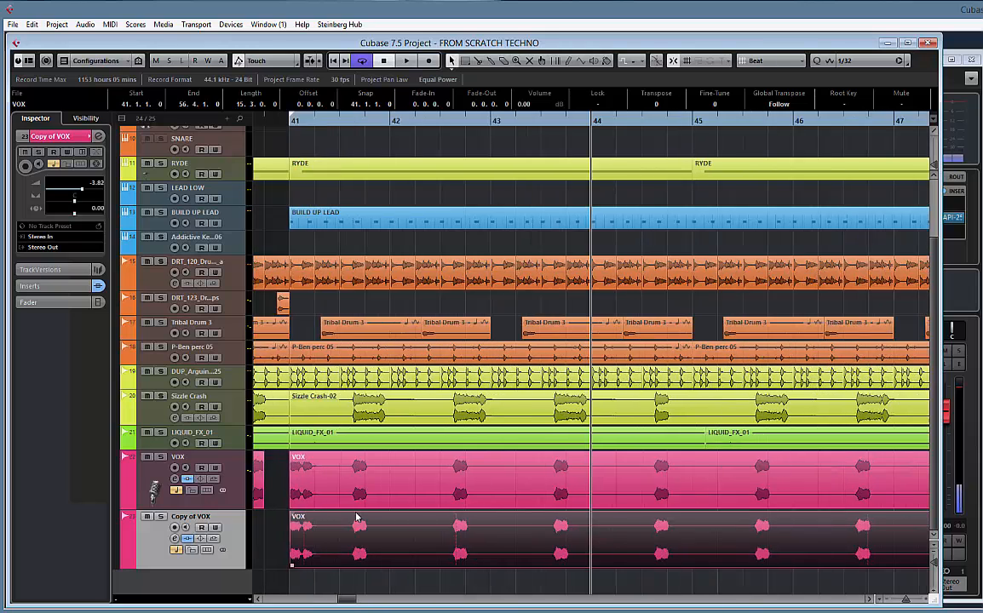
pyautogui.moveTo(483, 527); pyautogui.dragTo(582, 513)
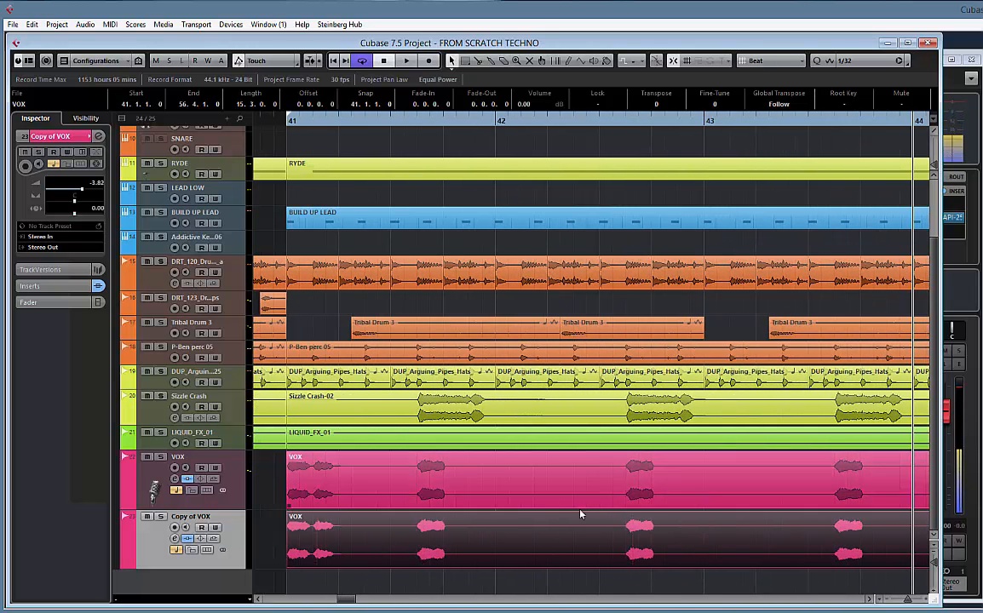
pyautogui.keyDown('alt'); pyautogui.click(416, 536); pyautogui.keyUp('alt')
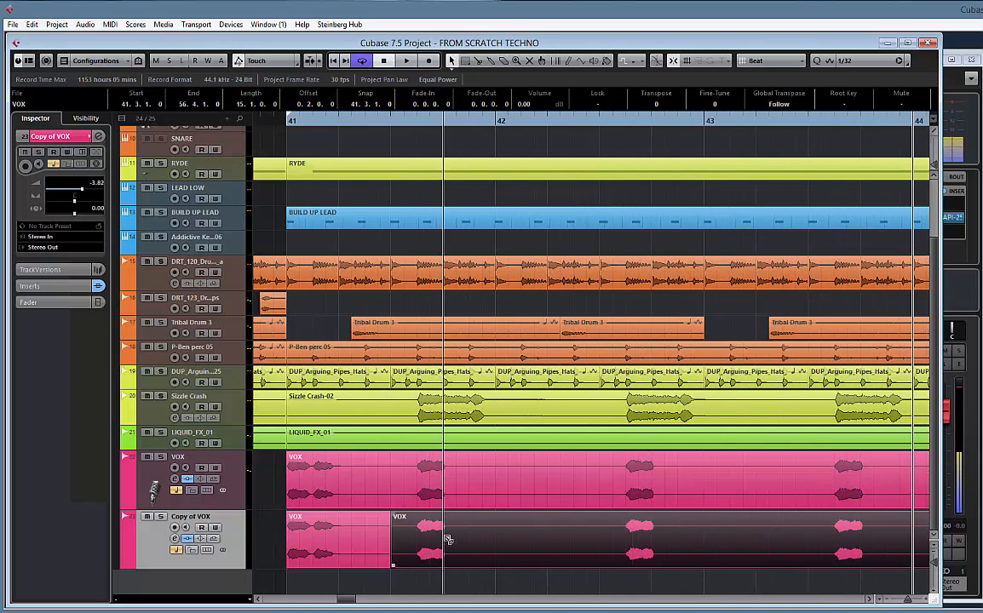
pyautogui.keyDown('alt'); pyautogui.click(447, 540); pyautogui.keyUp('alt')
pyautogui.click(356, 538)
pyautogui.press('Delete')
pyautogui.press('Delete')
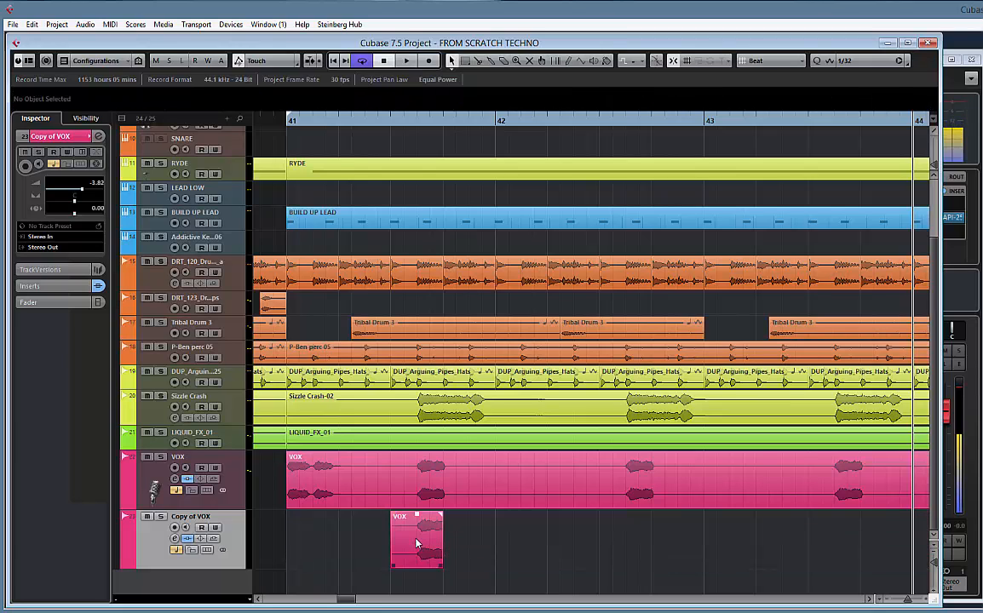
# Move the one-beat VOX slice to 41.1.1, duplicate it back to back up to 42.2.1, and play the repeated slices
pyautogui.moveTo(431, 539); pyautogui.dragTo(334, 540)
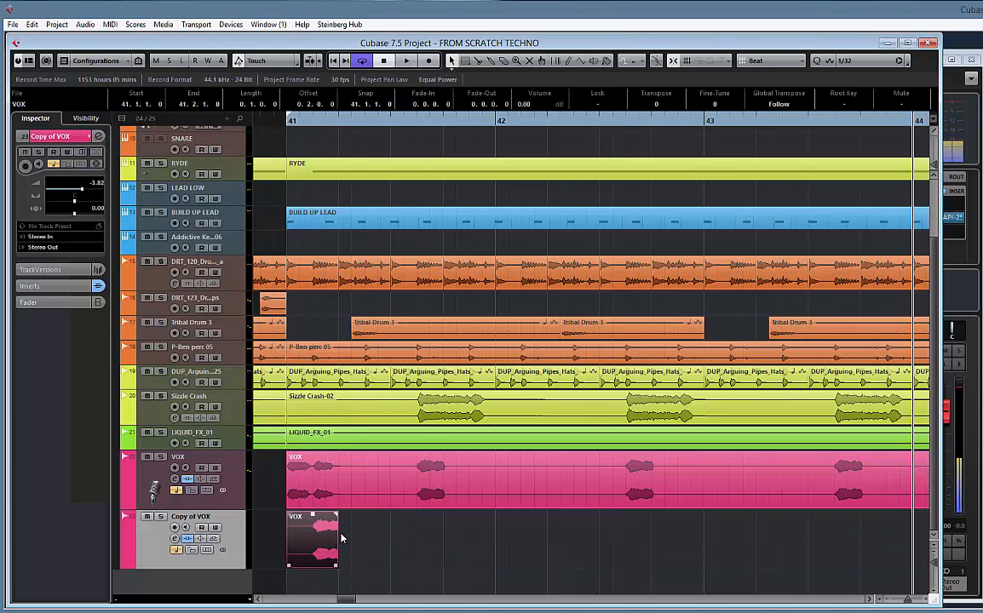
pyautogui.hotkey('ctrl', 'd')
pyautogui.hotkey('ctrl', 'd')
pyautogui.hotkey('ctrl', 'd')
pyautogui.hotkey('ctrl', 'd')
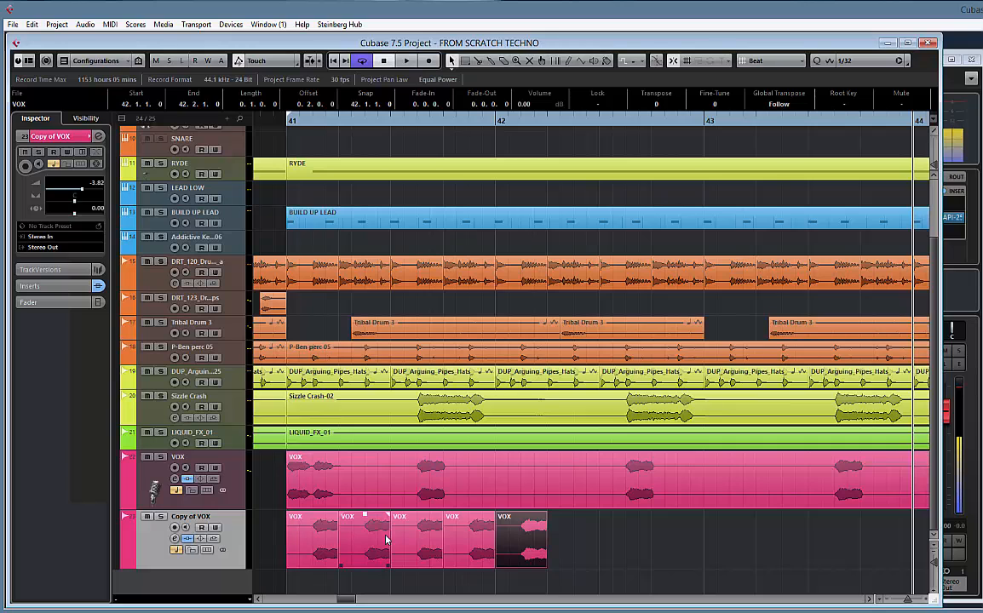
pyautogui.press('space')
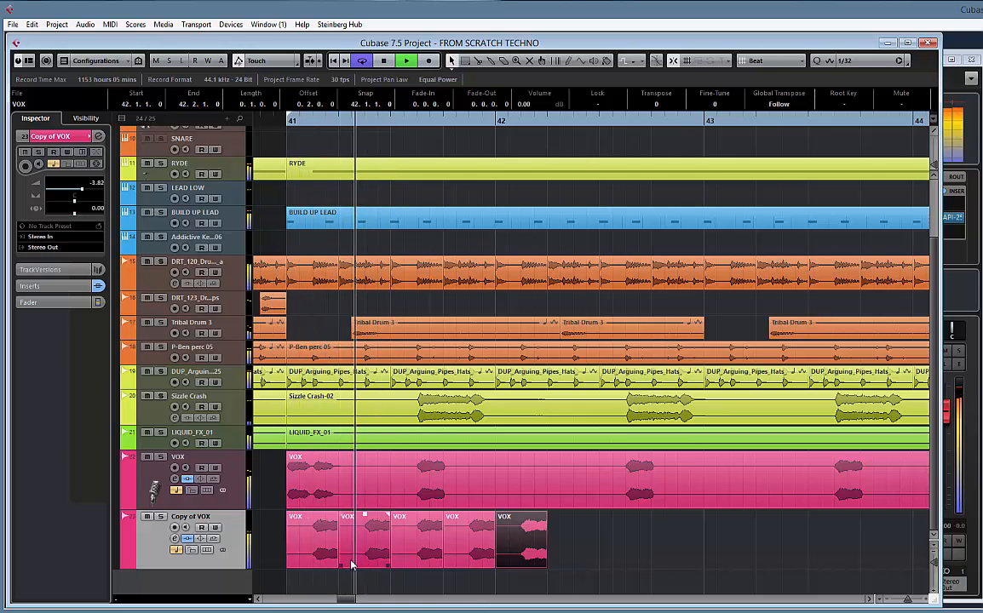
pyautogui.press('space')
# Set the snap grid to Use Quantize and trim the start of the VOX slice at 41.2.1 so only its second half-beat remains
pyautogui.click(767, 61)
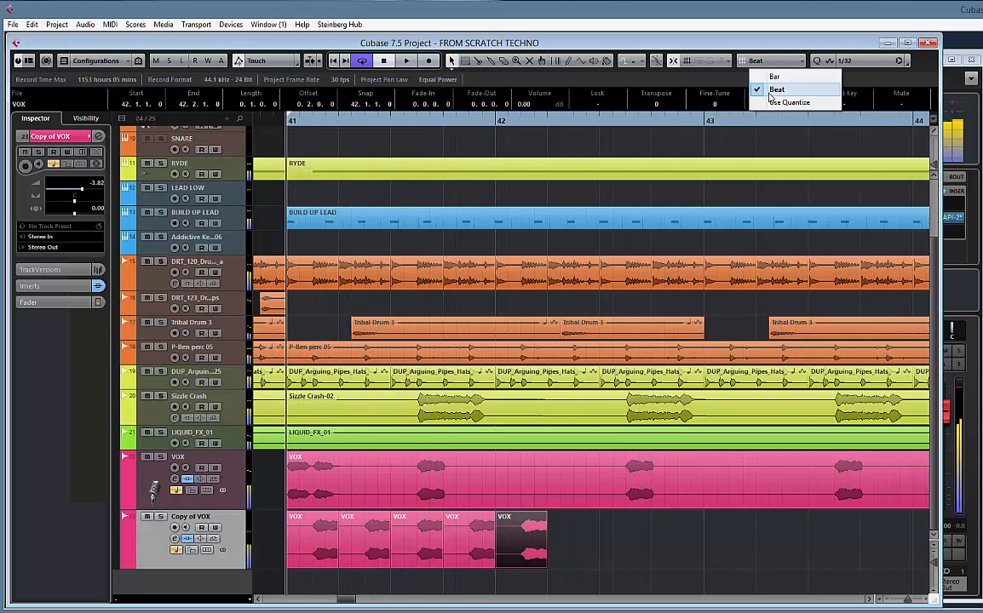
pyautogui.click(772, 90)
pyautogui.click(366, 562)
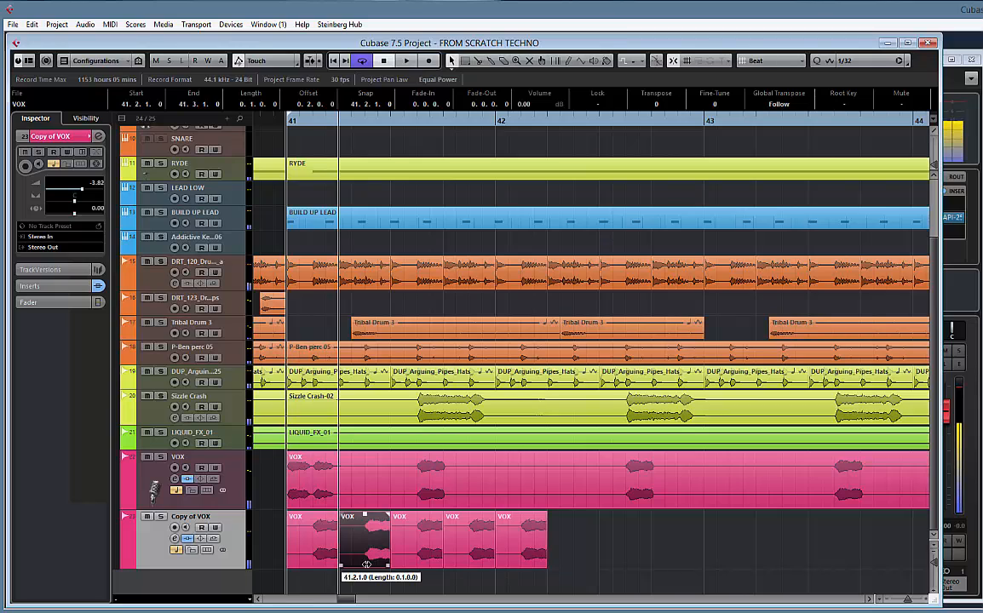
pyautogui.click(779, 62)
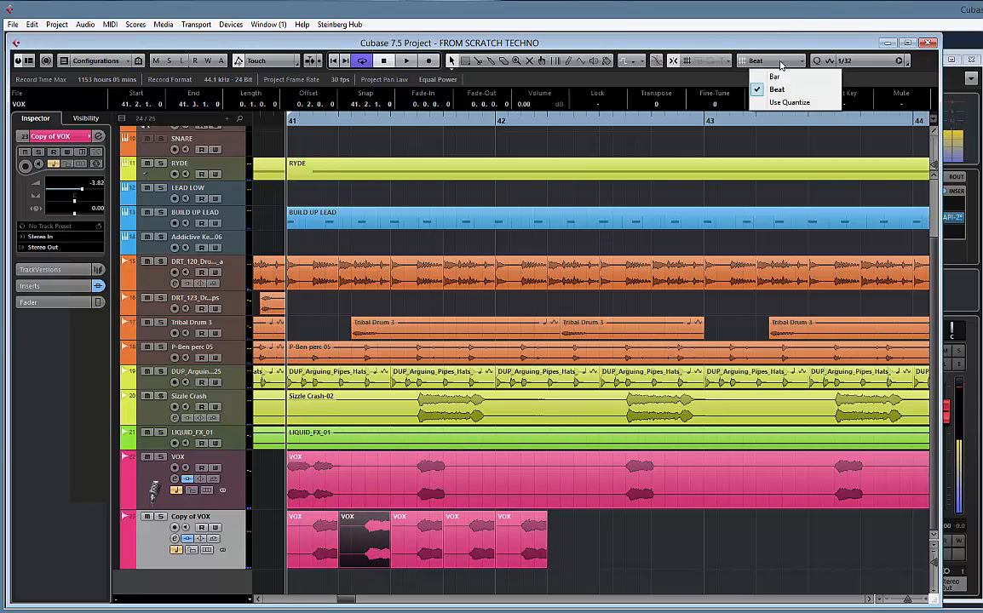
pyautogui.click(778, 103)
pyautogui.moveTo(346, 567); pyautogui.dragTo(367, 567)
# Set the snap grid to Beat, move the half-beat VOX slice to 41.2.1, and play it
pyautogui.click(766, 61)
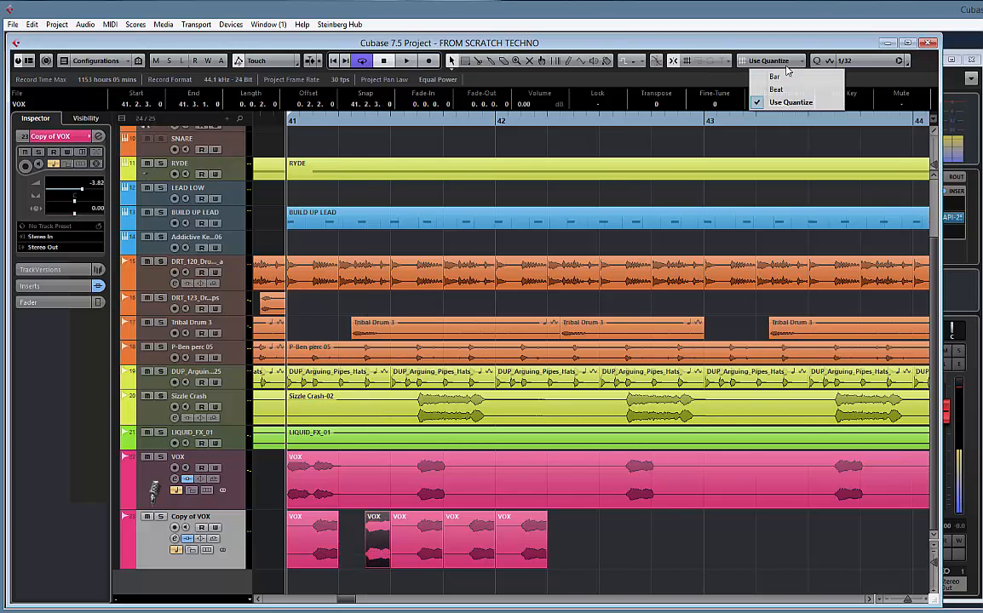
pyautogui.click(771, 86)
pyautogui.moveTo(366, 554); pyautogui.dragTo(341, 558)
pyautogui.press('space')
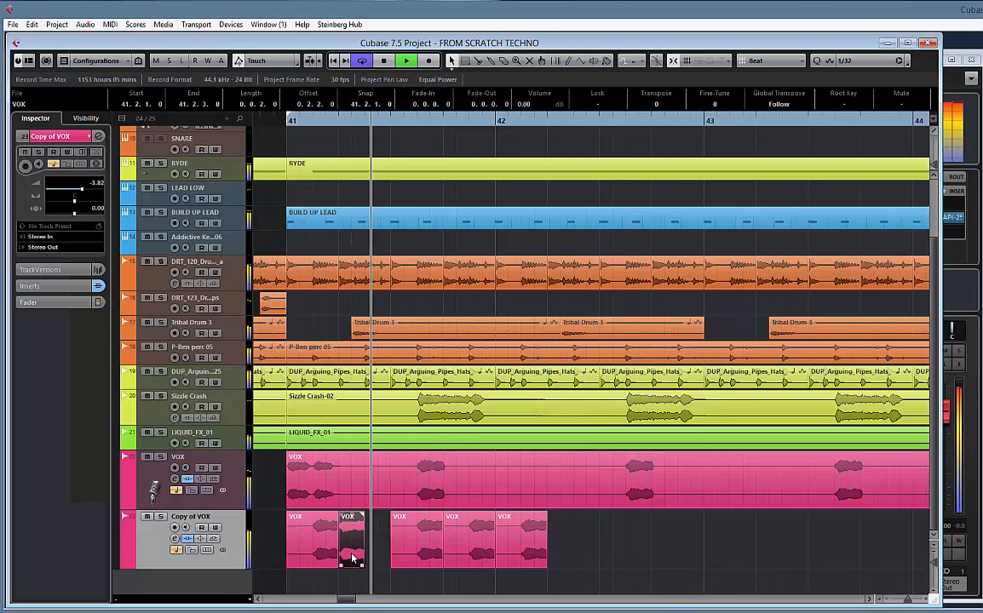
pyautogui.press('space')
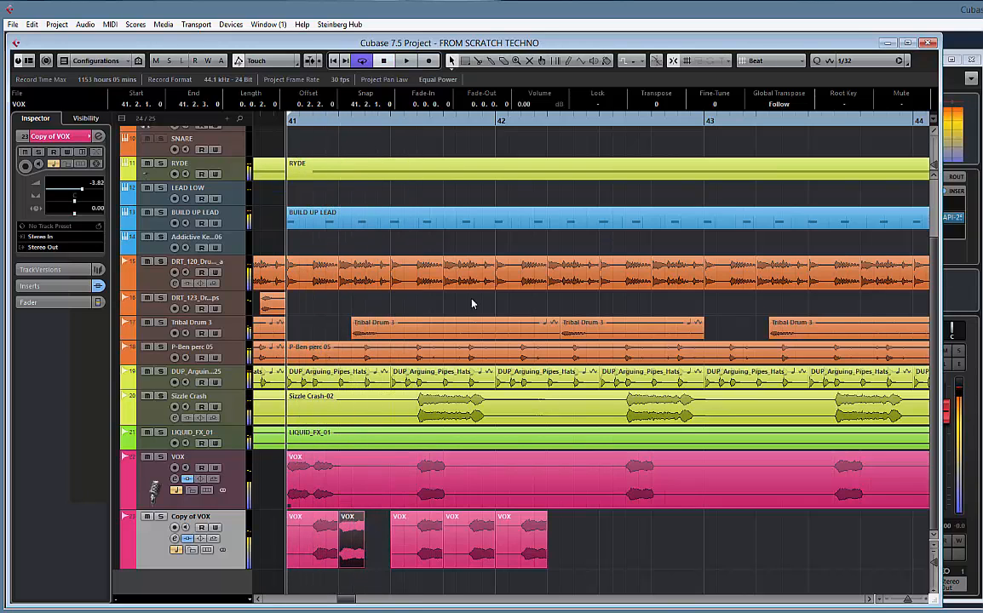
# Set the snap grid to Use Quantize at 1/16, move the half-beat VOX slice to 41.2.2, and play it
pyautogui.moveTo(350, 554); pyautogui.dragTo(369, 556)
pyautogui.click(785, 63)
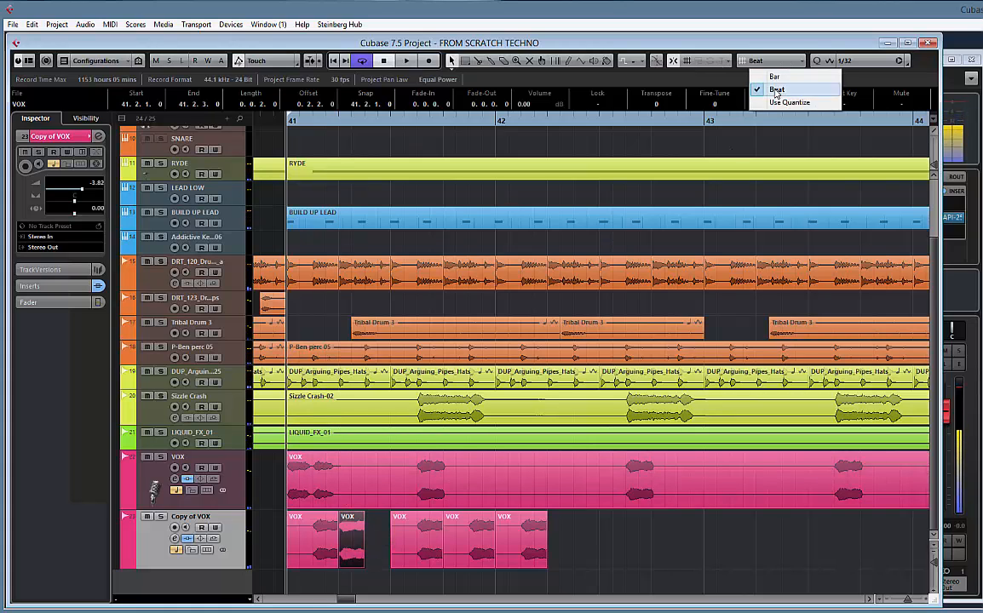
pyautogui.click(789, 102)
pyautogui.click(853, 63)
pyautogui.click(863, 127)
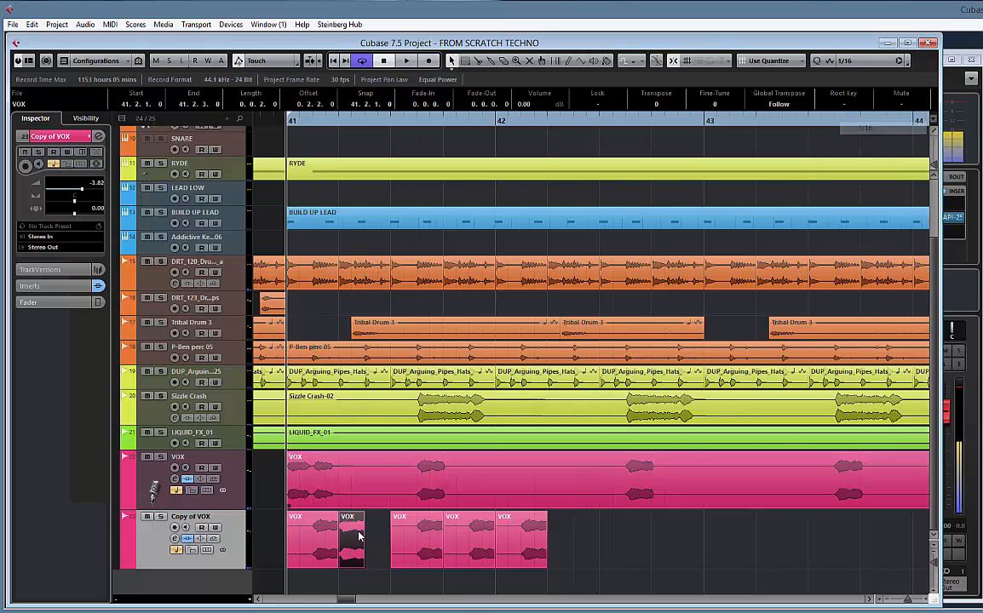
pyautogui.moveTo(356, 542); pyautogui.dragTo(369, 544)
pyautogui.press('space')
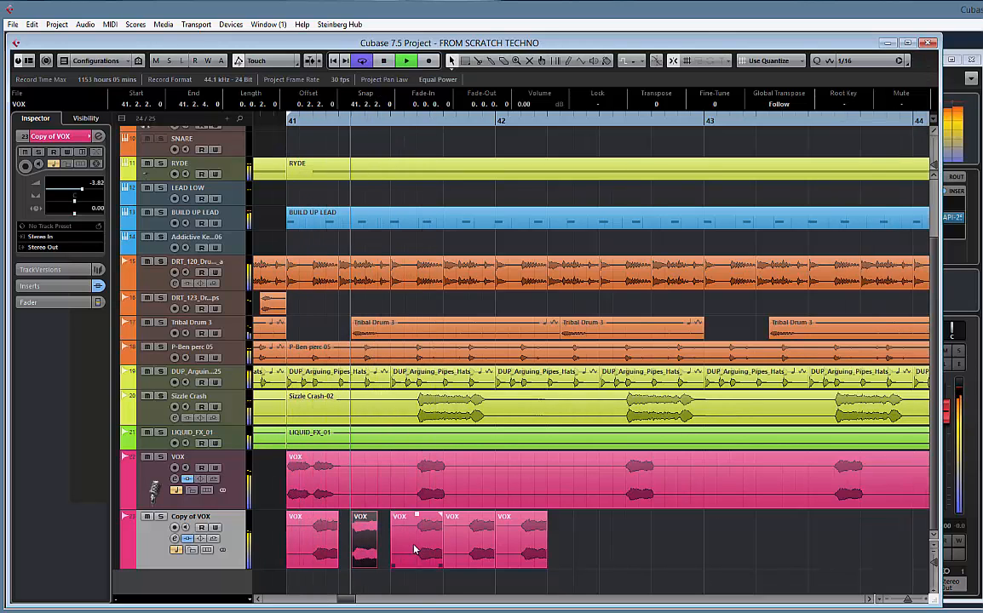
pyautogui.press('space')
# Delete the three full-beat VOX slices between 41.3.1 and 42.2.1 on the Copy of VOX track
pyautogui.click(418, 548)
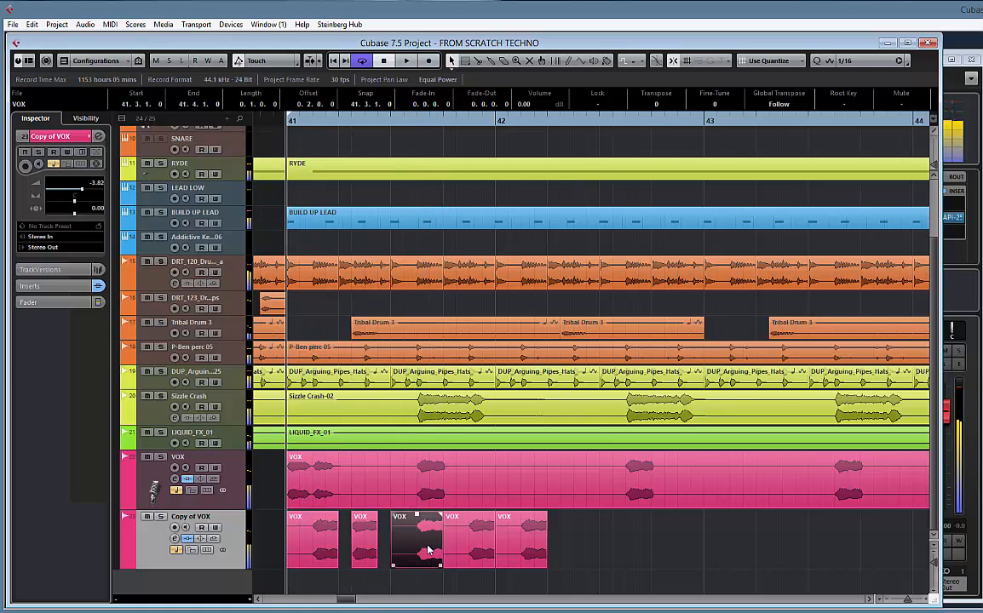
pyautogui.press('Delete')
pyautogui.press('Delete')
pyautogui.press('Delete')
# Repeat the half-beat VOX slice every three sixteenths from 41.2.2 up to bar 45, and start playback
pyautogui.moveTo(369, 552); pyautogui.dragTo(517, 556)
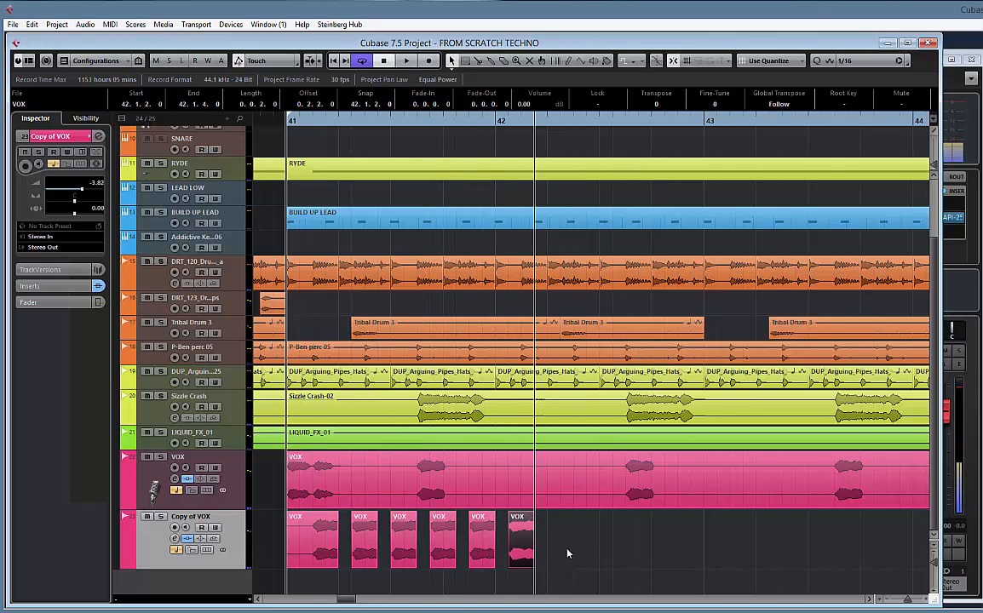
pyautogui.click(458, 547)
pyautogui.moveTo(371, 551); pyautogui.dragTo(562, 551)
pyautogui.click(793, 537)
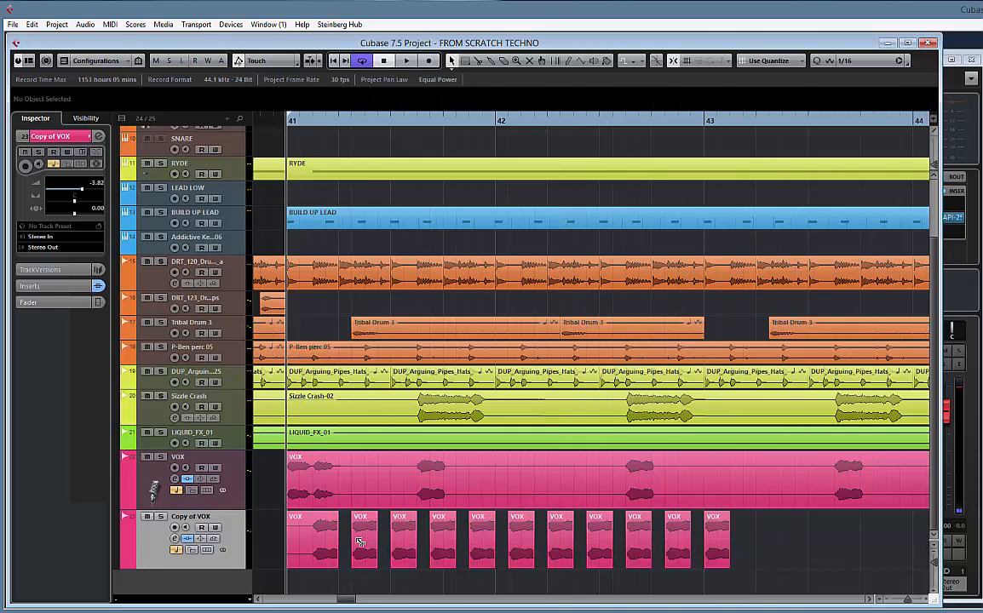
pyautogui.moveTo(359, 542); pyautogui.dragTo(751, 553)
pyautogui.press('space')
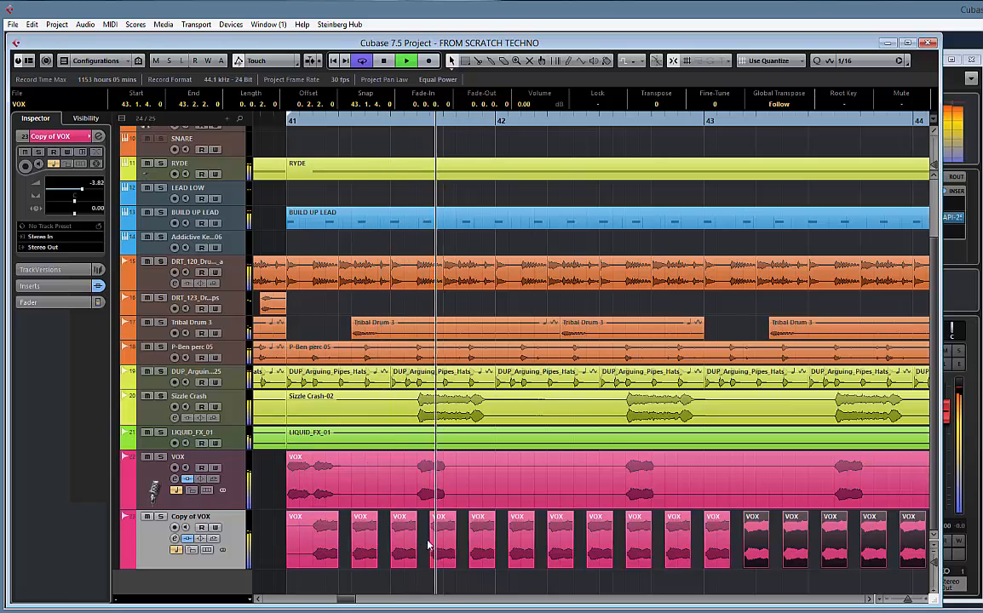
# Copy the VOX slice pattern onward from 45.1.2 in blocks, keeping the three-sixteenth spacing, up to the middle of bar 50
pyautogui.press('g')
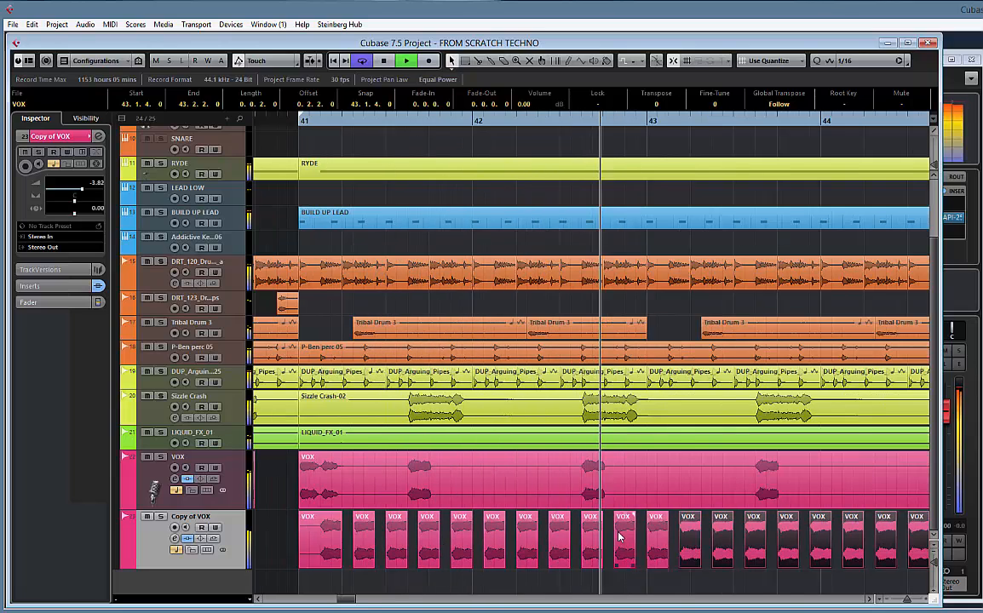
pyautogui.press('g')
pyautogui.press('g')
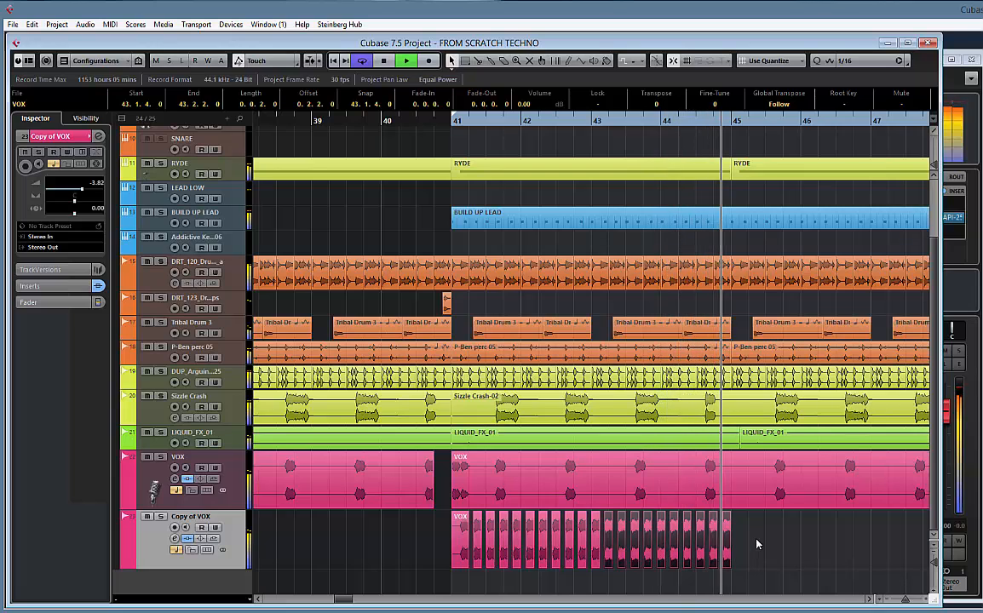
pyautogui.press('h')
pyautogui.press('h')
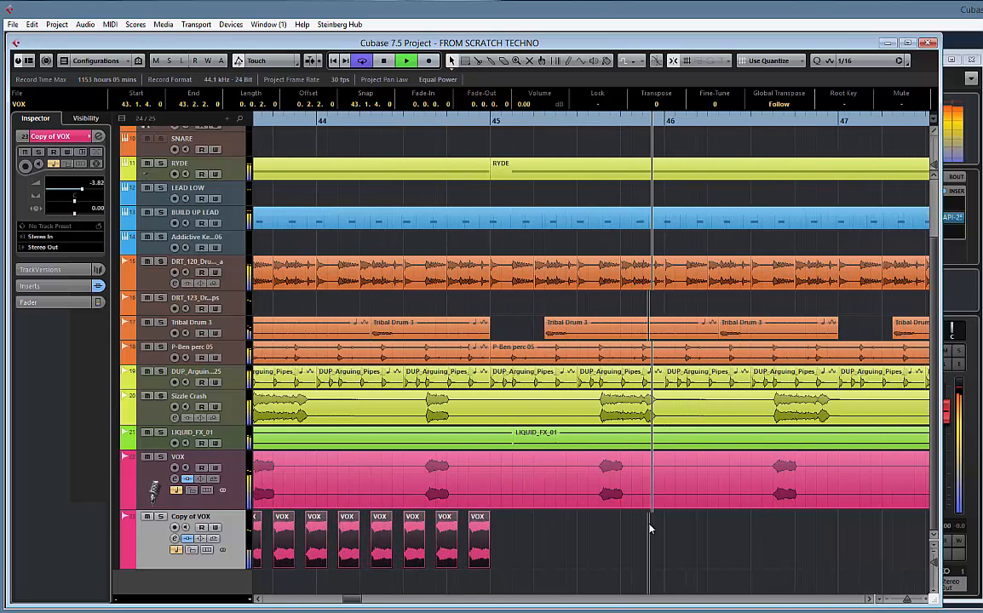
pyautogui.moveTo(287, 534); pyautogui.dragTo(622, 544)
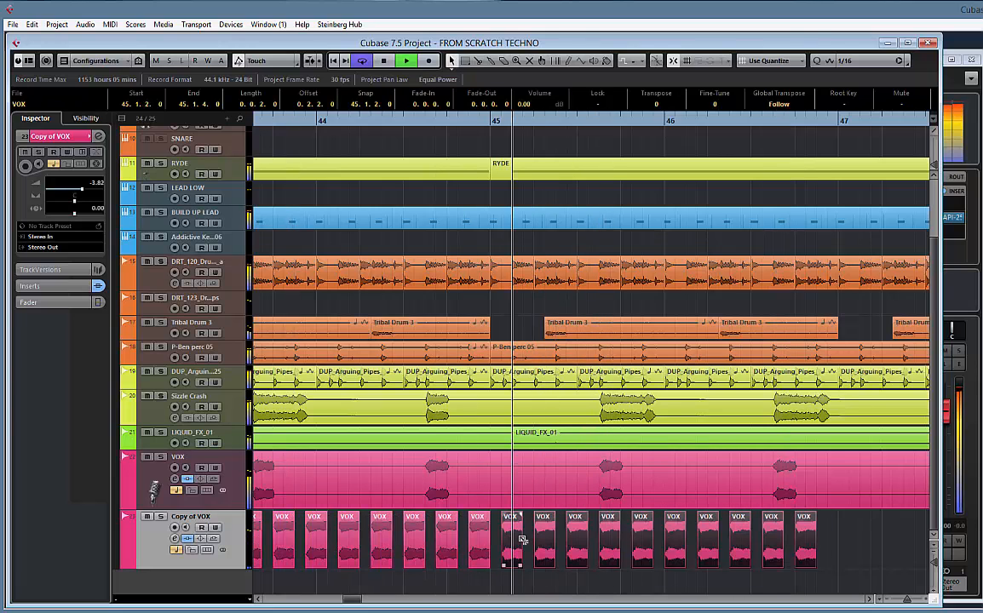
pyautogui.moveTo(522, 539); pyautogui.dragTo(818, 546)
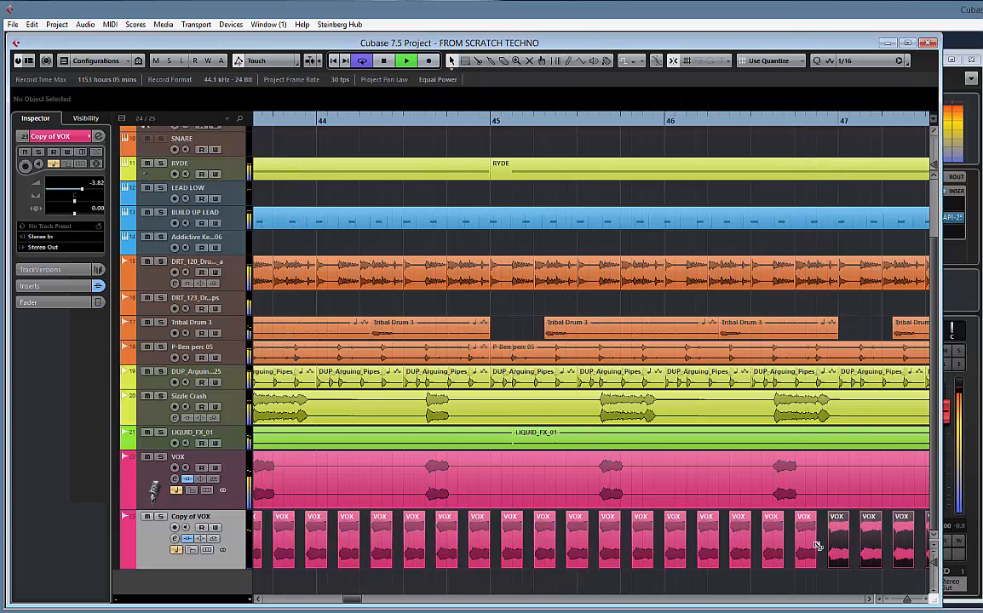
pyautogui.hscroll(10, 421, 533)
pyautogui.moveTo(352, 539); pyautogui.dragTo(680, 548)
pyautogui.hscroll(5, 412, 541)
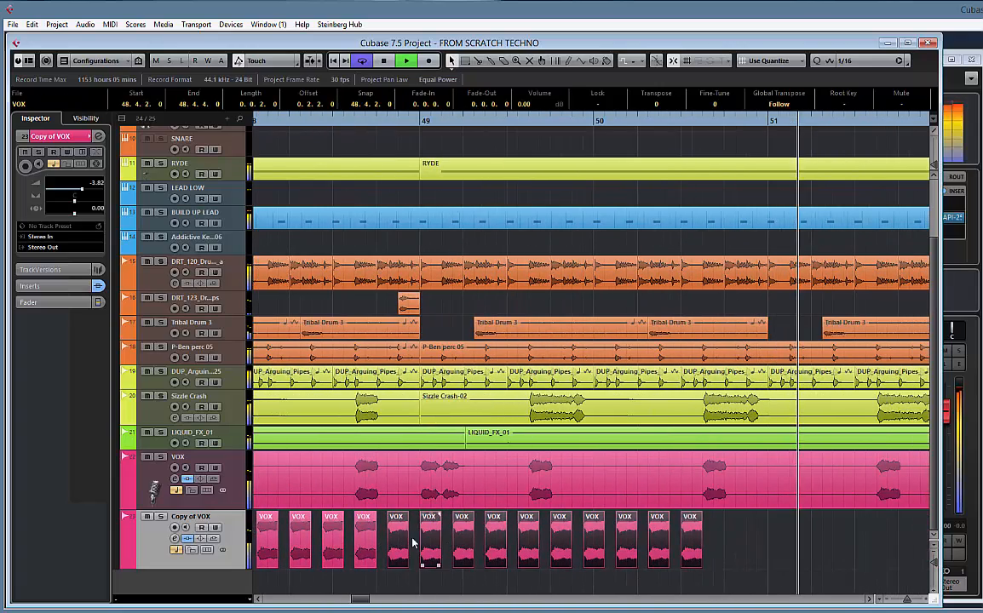
# Continue copying the block of VOX slices from 50.3.4 until the pattern reaches 56.2.1
pyautogui.moveTo(412, 542); pyautogui.dragTo(733, 542)
pyautogui.hscroll(7, 537, 542)
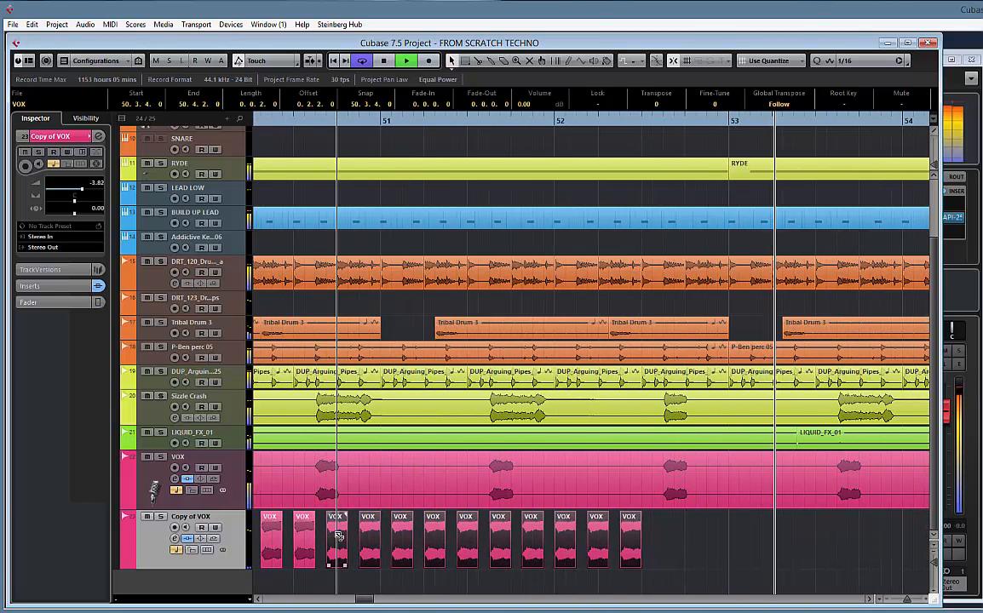
pyautogui.moveTo(339, 537); pyautogui.dragTo(673, 543)
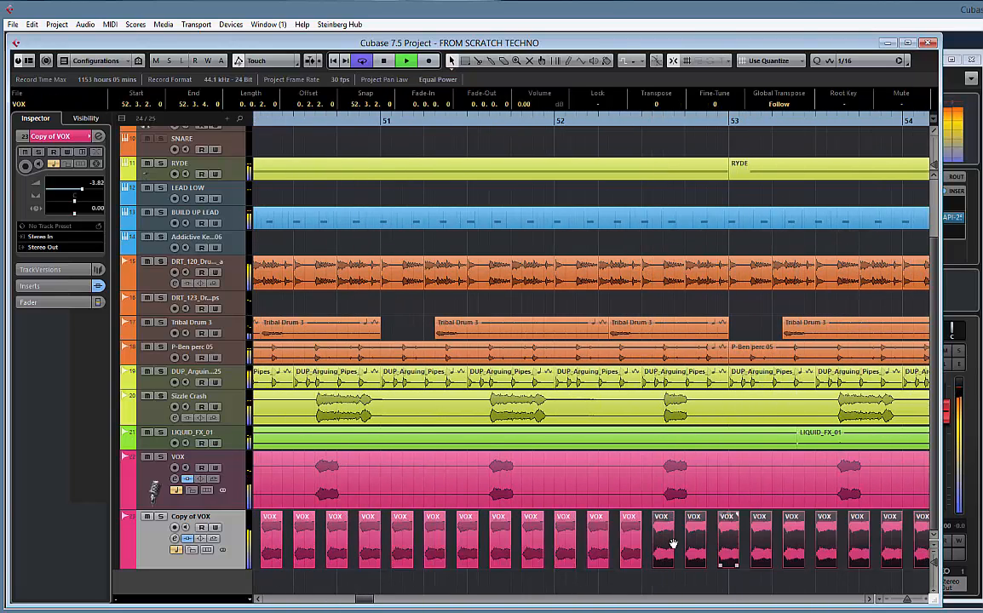
pyautogui.hscroll(6, 673, 544)
pyautogui.moveTo(363, 534); pyautogui.dragTo(706, 541)
pyautogui.hscroll(4, 473, 540)
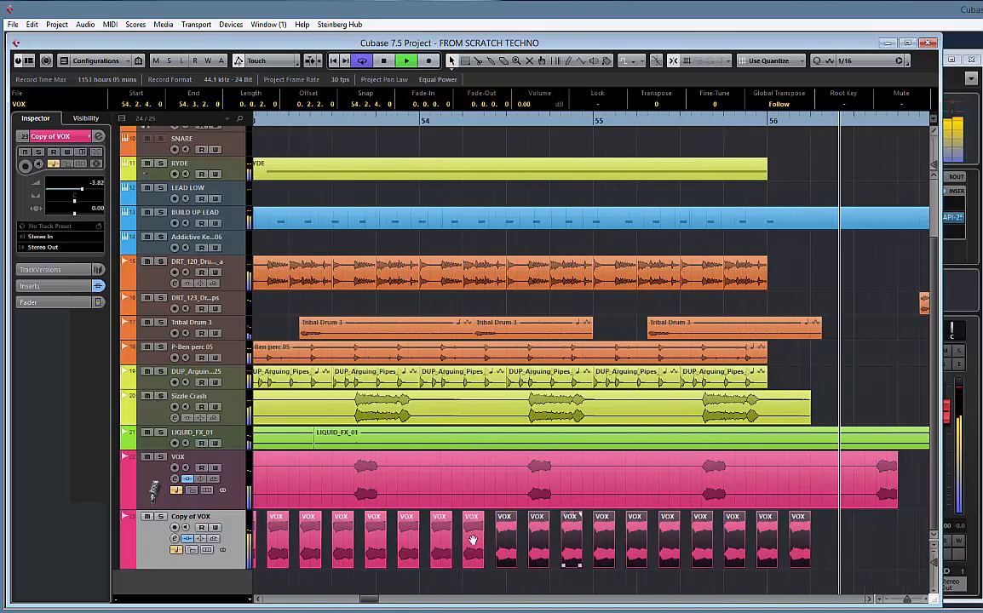
pyautogui.hscroll(3, 473, 540)
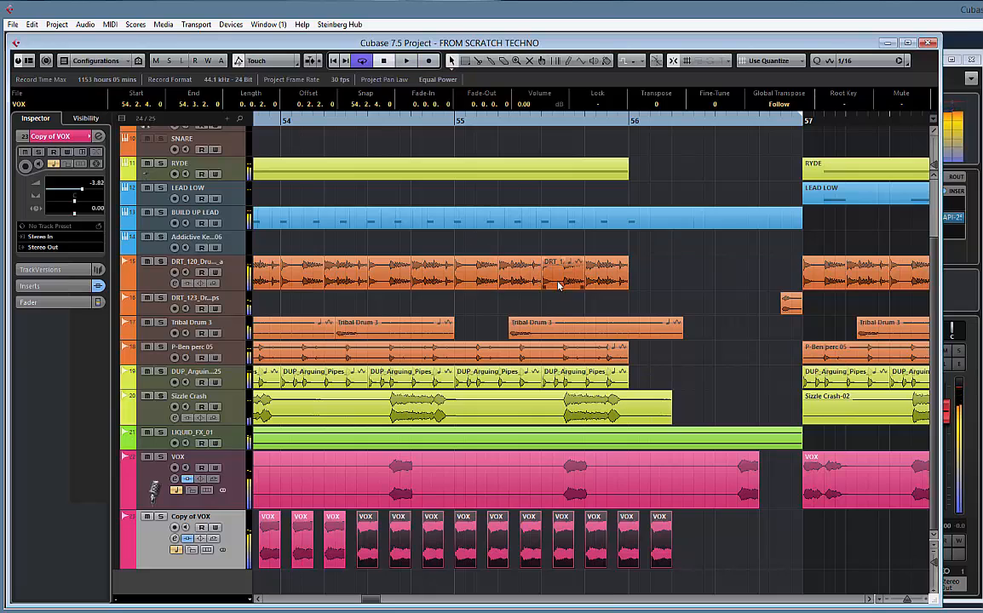
# Review the chopped vocal pattern across the arrangement and play it with the full mix from bar 41
pyautogui.press('space')
pyautogui.moveTo(483, 310); pyautogui.dragTo(770, 301)
pyautogui.click(424, 310)
pyautogui.press('g')
pyautogui.press('g')
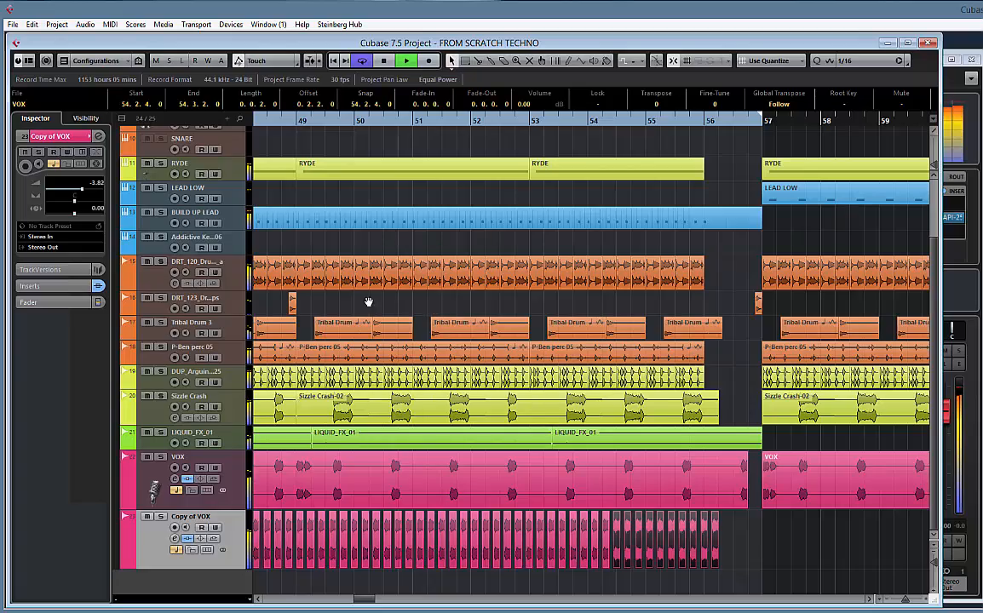
pyautogui.moveTo(369, 302); pyautogui.dragTo(727, 298)
pyautogui.moveTo(506, 302); pyautogui.dragTo(657, 306)
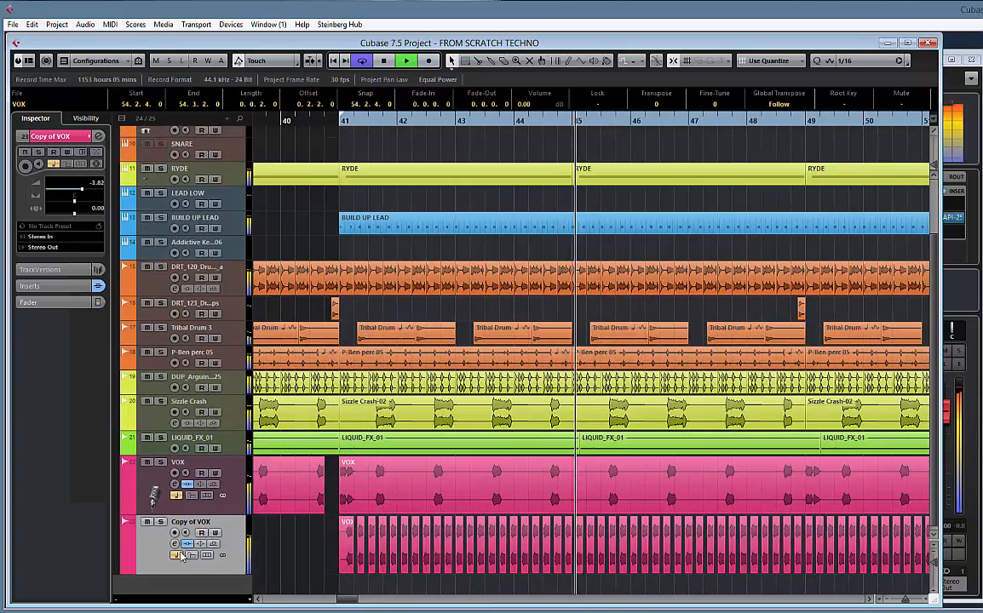
pyautogui.press('space')
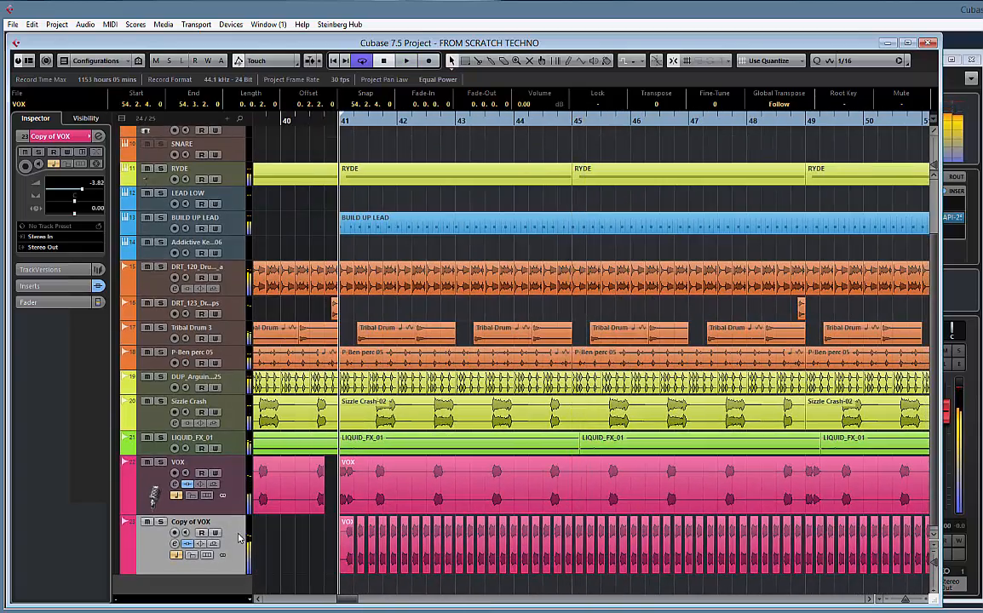
# Open the VOX channel settings, bypass PitchFunk, and audition VOX with Copy of VOX muted, briefly soloing it
pyautogui.click(239, 484)
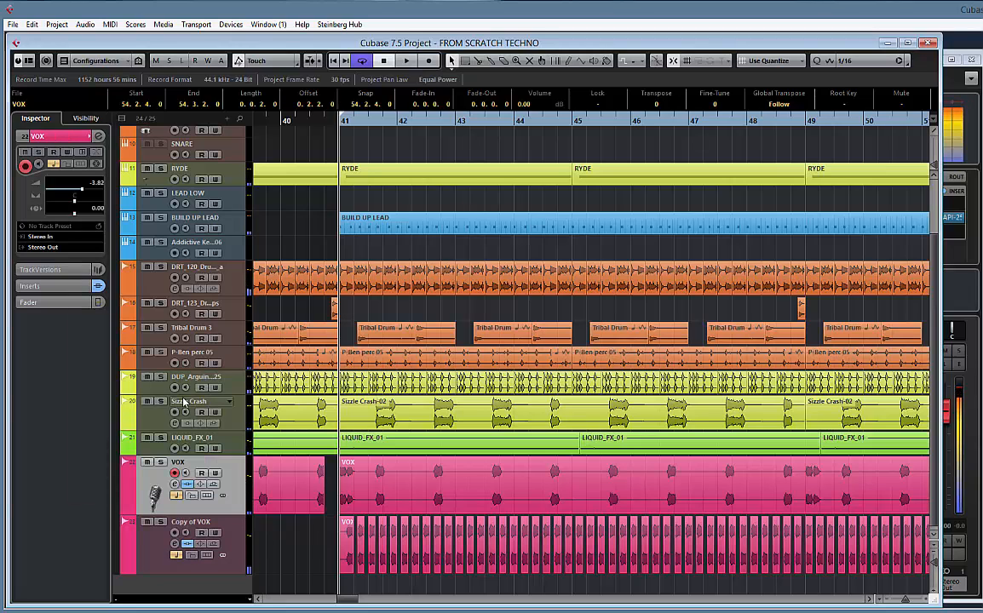
pyautogui.click(98, 137)
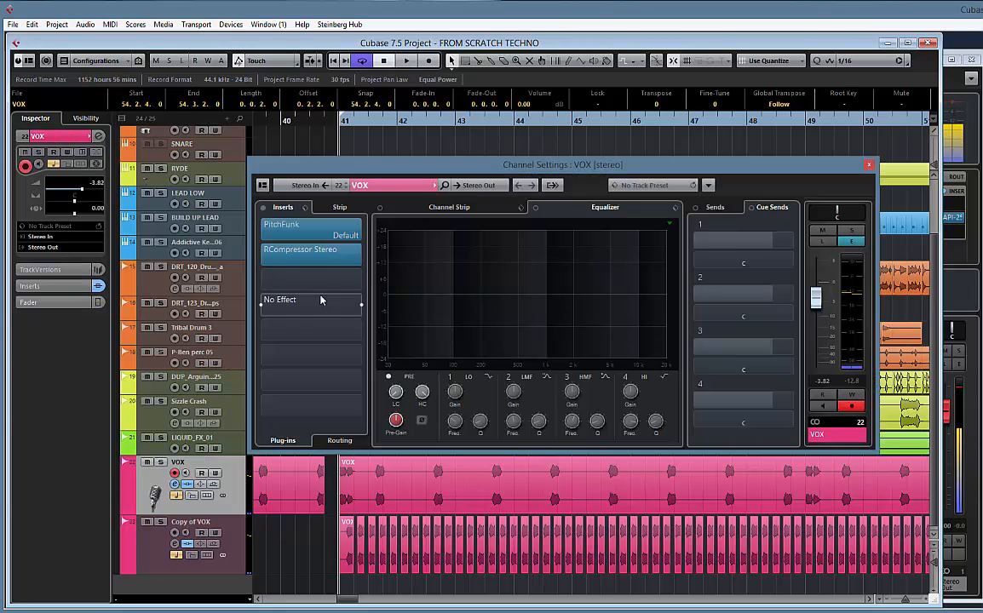
pyautogui.click(263, 229)
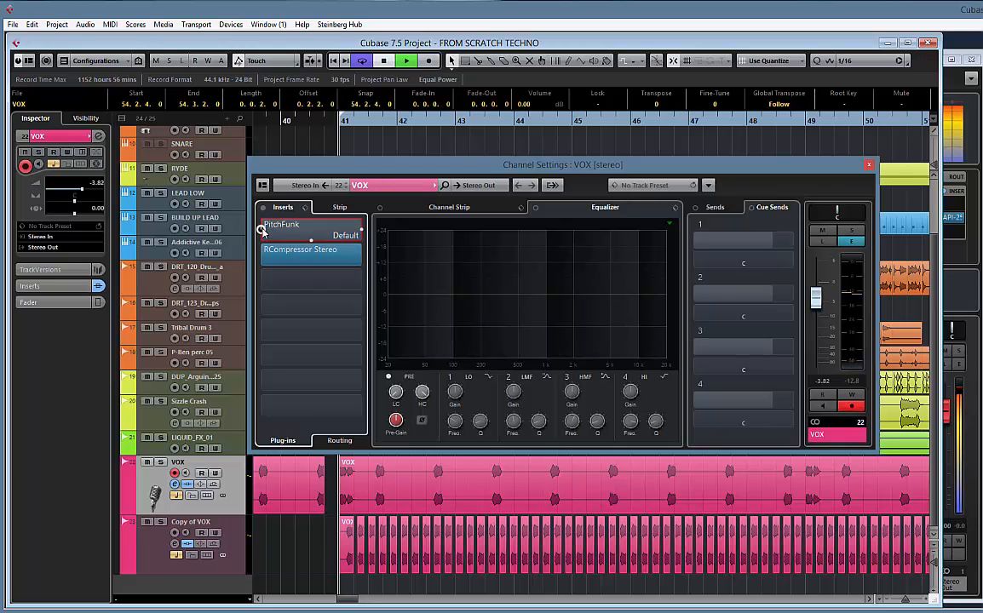
pyautogui.click(147, 522)
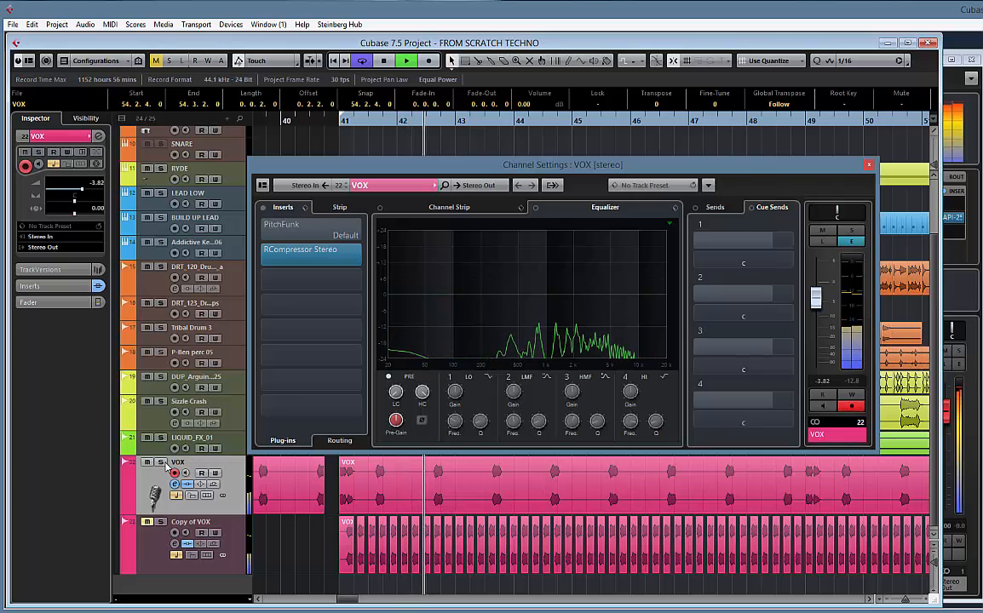
pyautogui.click(160, 462)
pyautogui.click(160, 463)
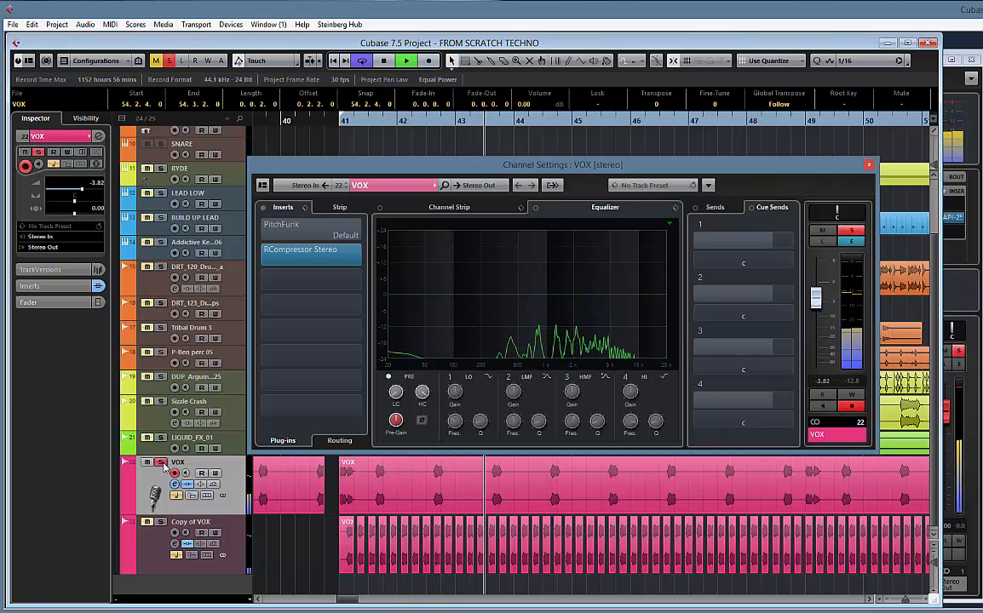
pyautogui.press('space')
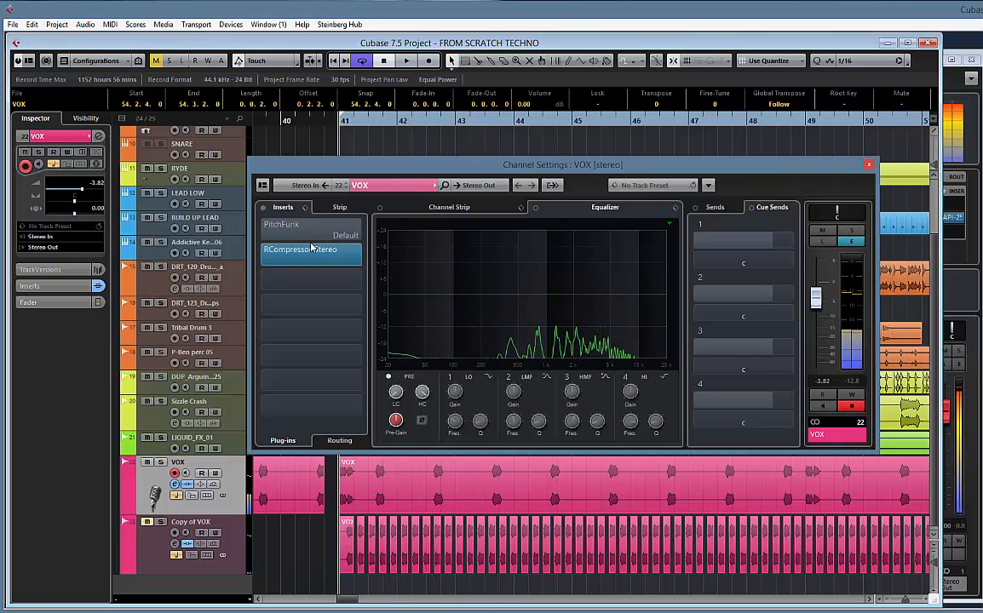
# Open the PitchFunk insert on VOX, turn off its bypass, and play the vocal with the effect
pyautogui.click(315, 226)
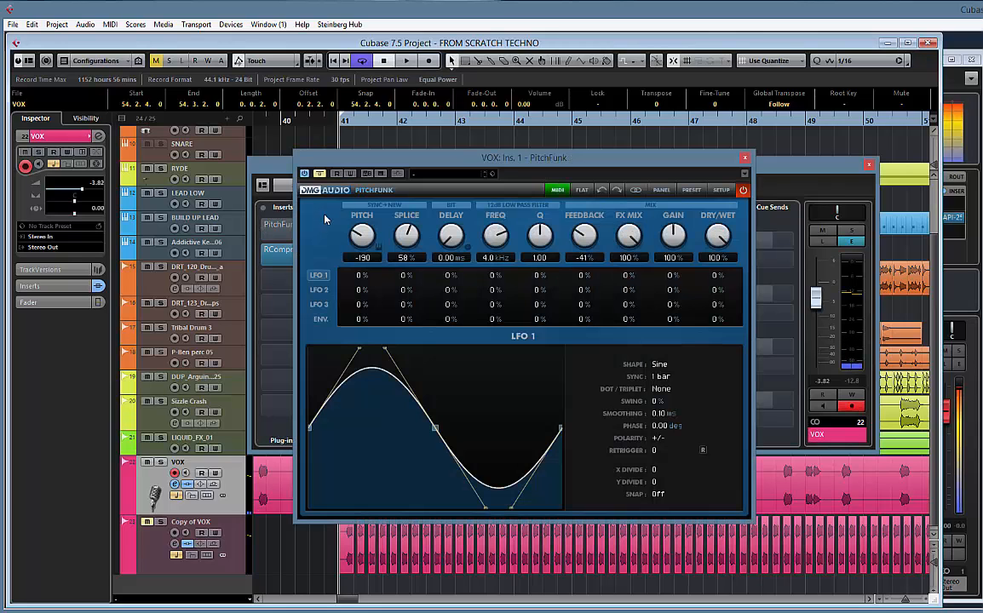
pyautogui.moveTo(404, 165); pyautogui.dragTo(488, 161)
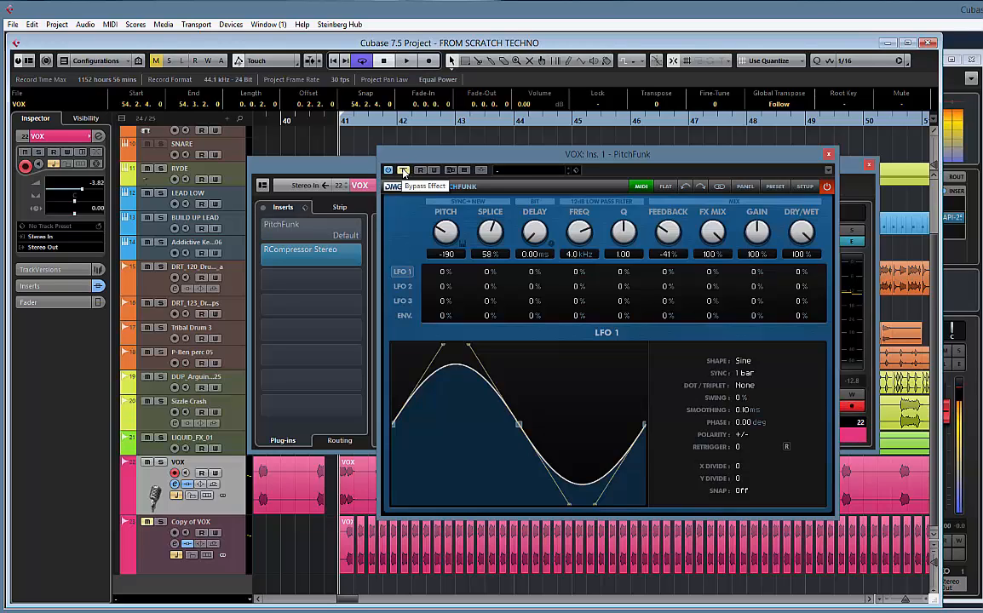
pyautogui.click(404, 170)
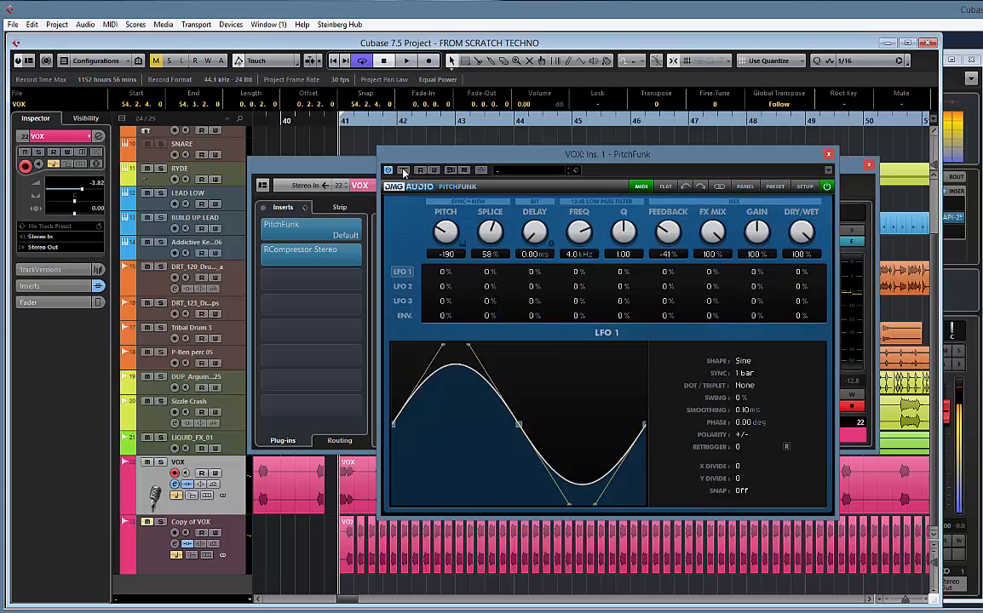
pyautogui.press('space')
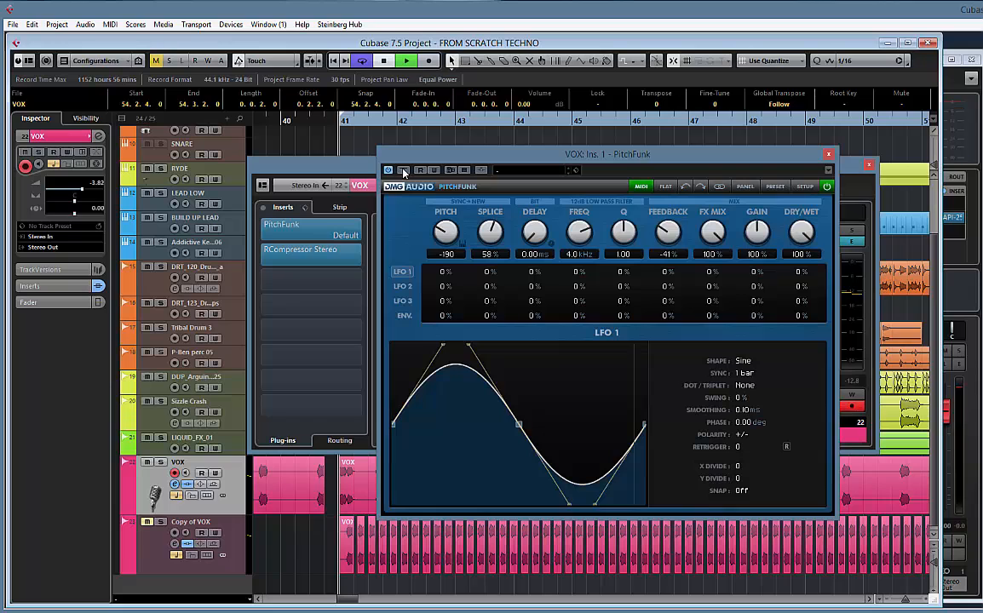
# Close PitchFunk, show the Copy of VOX channel settings, and unmute that track
pyautogui.click(828, 154)
pyautogui.click(236, 545)
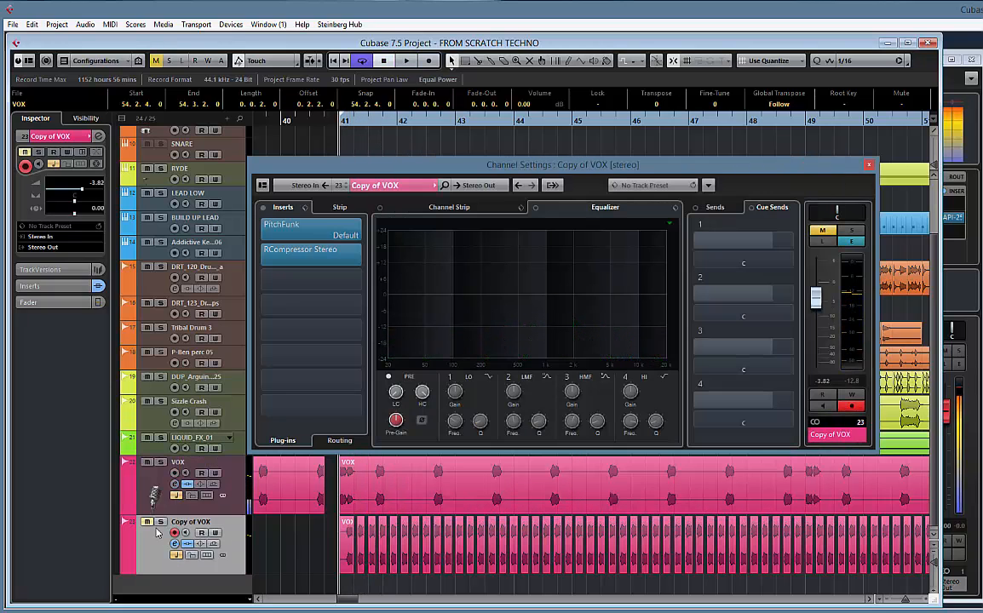
pyautogui.click(147, 522)
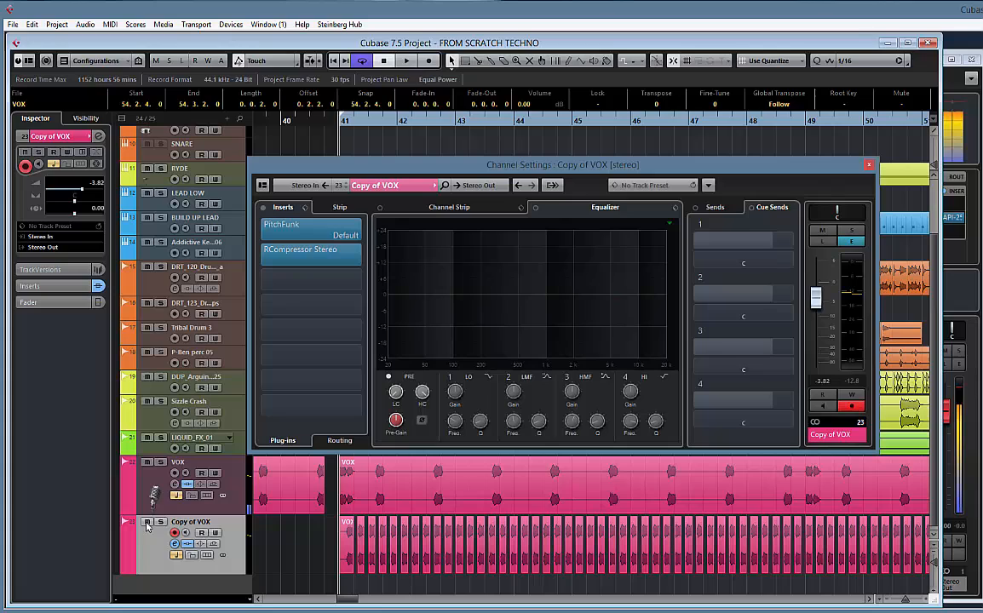
# Open PitchFunk on Copy of VOX and lower its Pitch to -2400 while the track plays
pyautogui.click(309, 229)
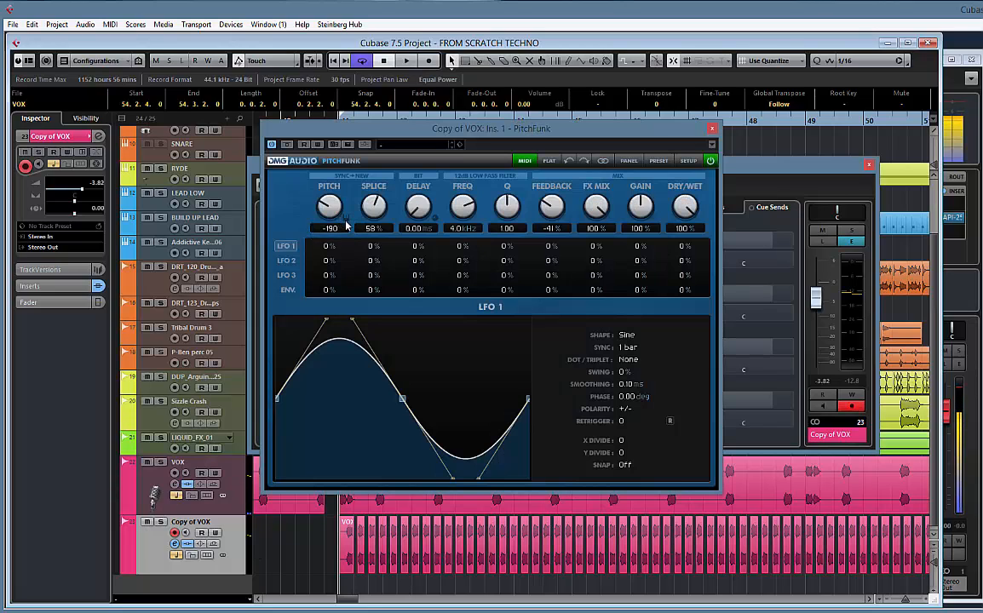
pyautogui.press('space')
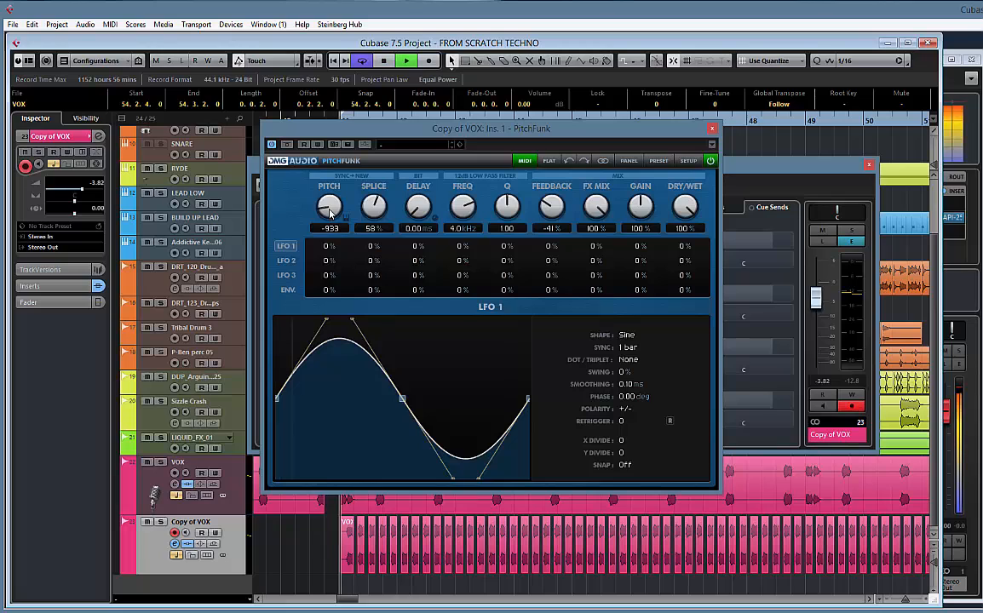
pyautogui.moveTo(331, 207); pyautogui.dragTo(349, 189)
pyautogui.press('space')
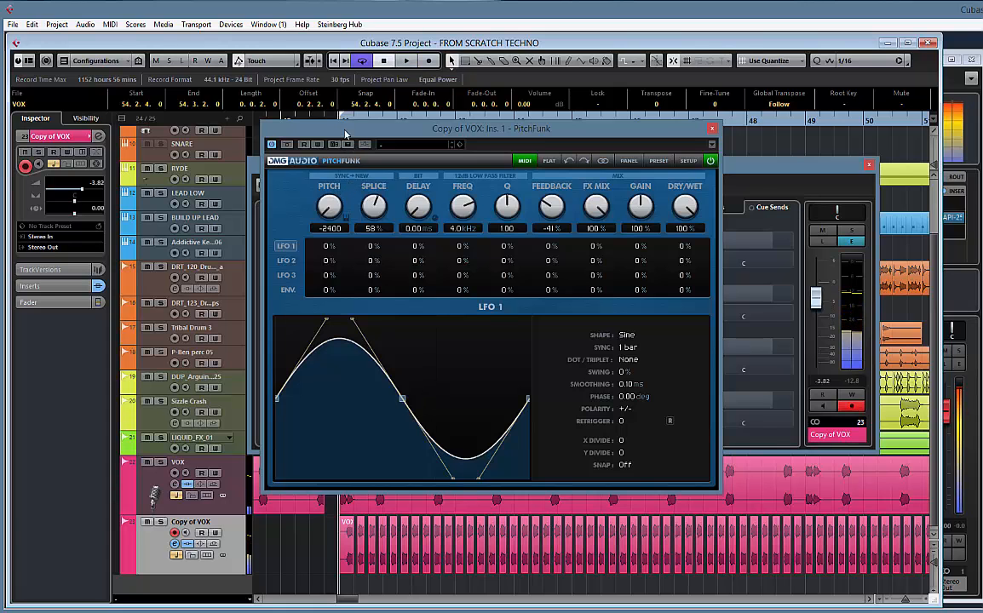
# Close the Copy of VOX channel settings, keep PitchFunk open off to the side, and briefly switch on its automation writing
pyautogui.moveTo(346, 134); pyautogui.dragTo(515, 140)
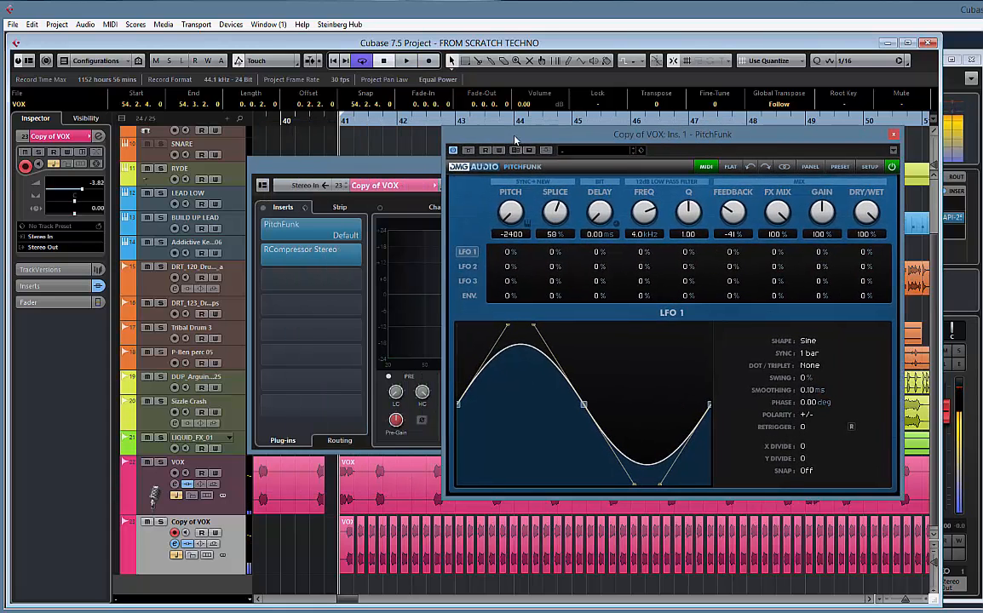
pyautogui.click(362, 172)
pyautogui.click(869, 165)
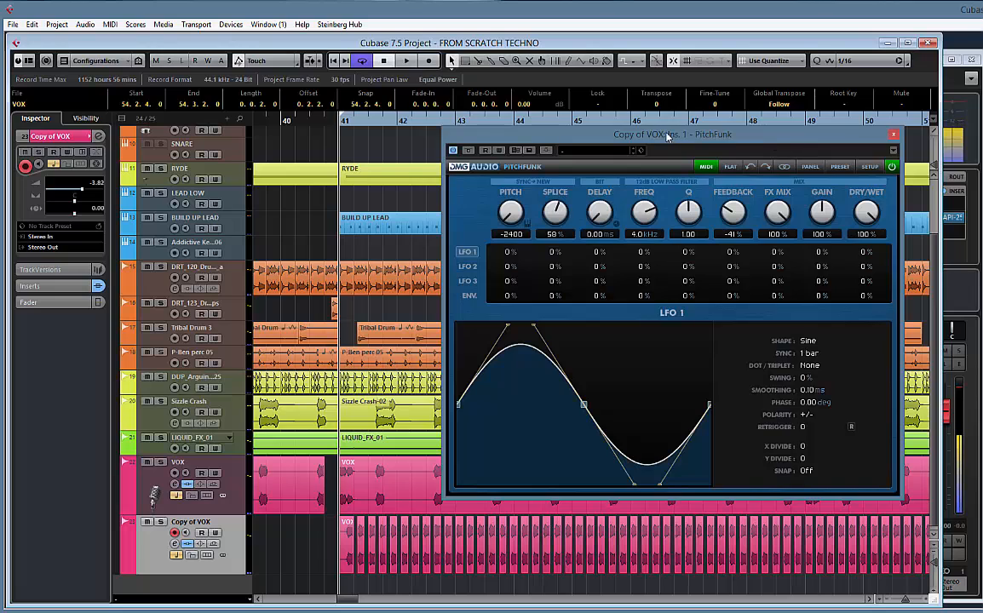
pyautogui.moveTo(805, 138); pyautogui.dragTo(782, 140)
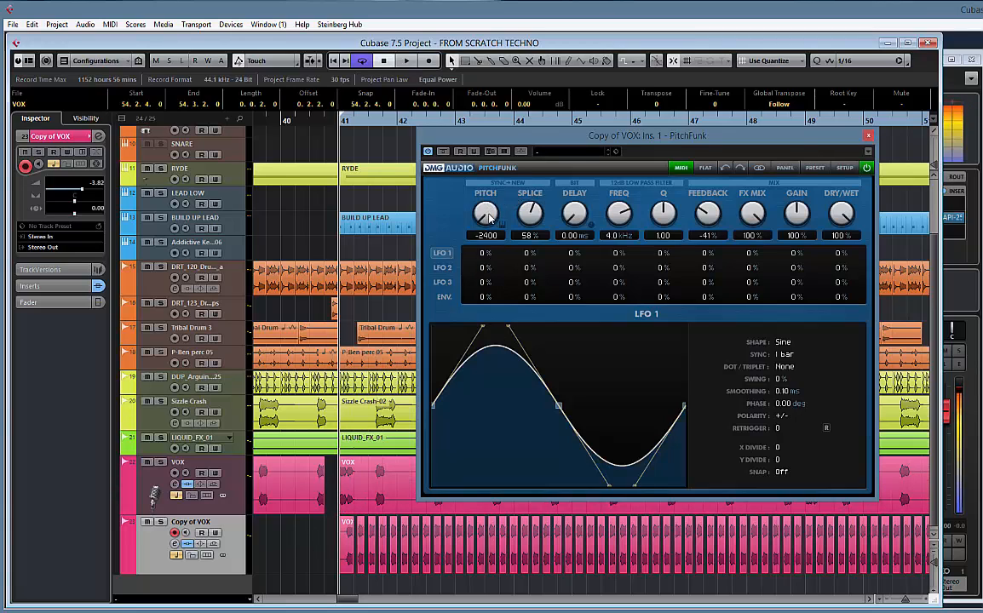
pyautogui.click(459, 151)
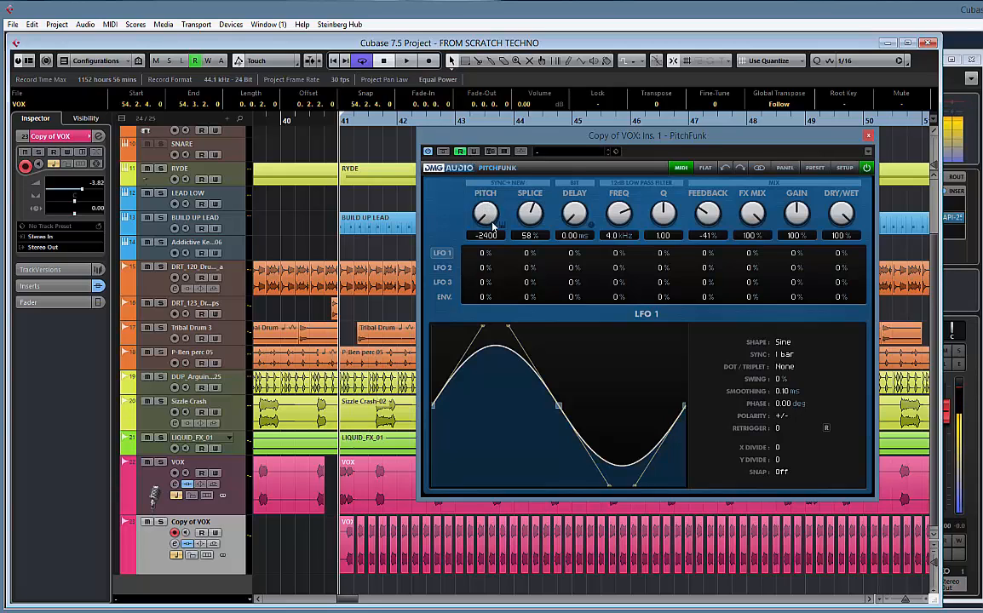
pyautogui.click(476, 152)
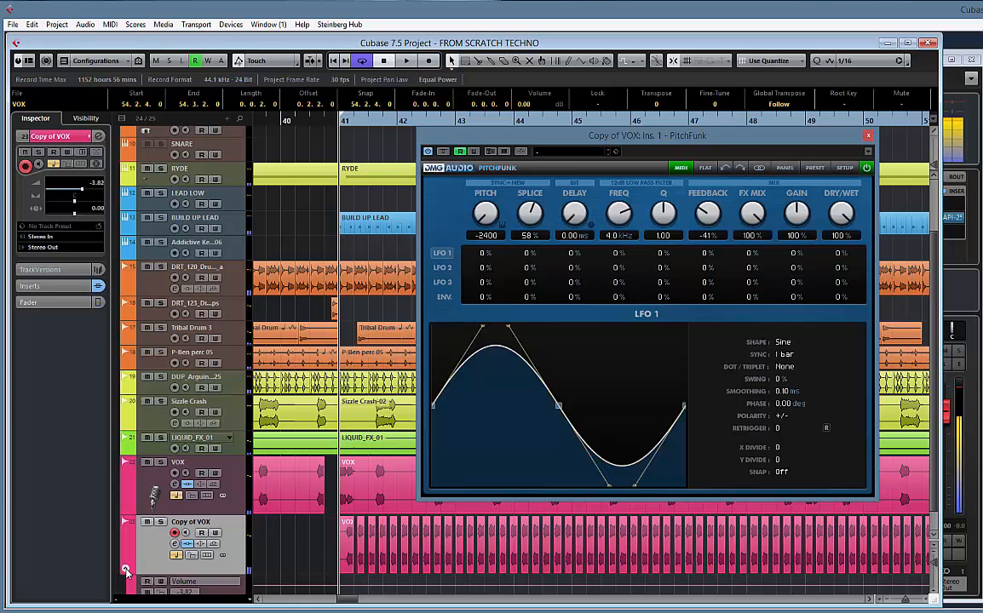
# Show the used automation for Copy of VOX and enlarge the PitchFunk-Shift lane
pyautogui.rightClick(152, 516)
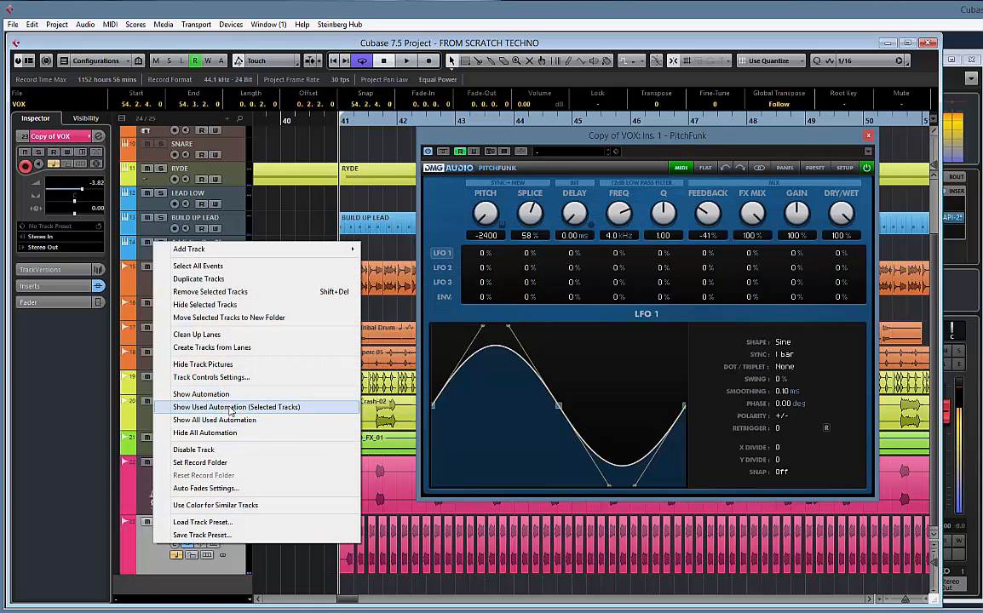
pyautogui.click(245, 412)
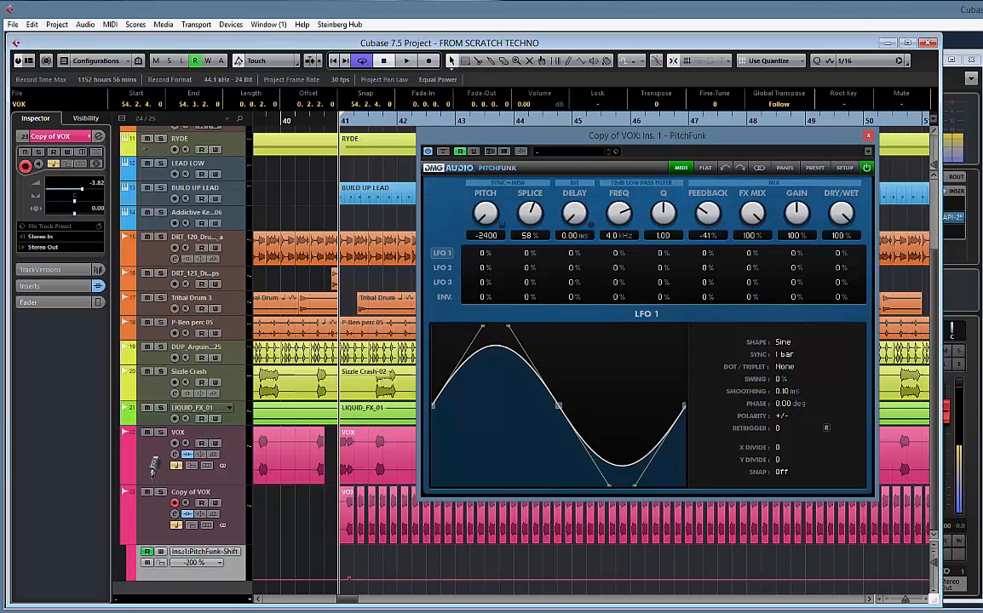
pyautogui.scroll(-1, 226, 570)
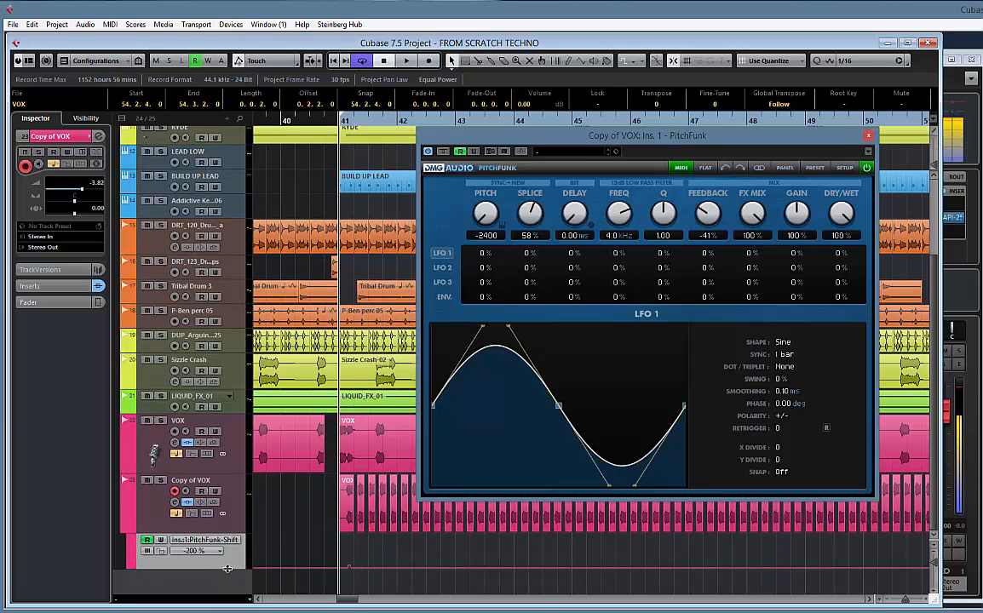
pyautogui.moveTo(227, 569); pyautogui.dragTo(227, 612)
pyautogui.scroll(-3, 380, 566)
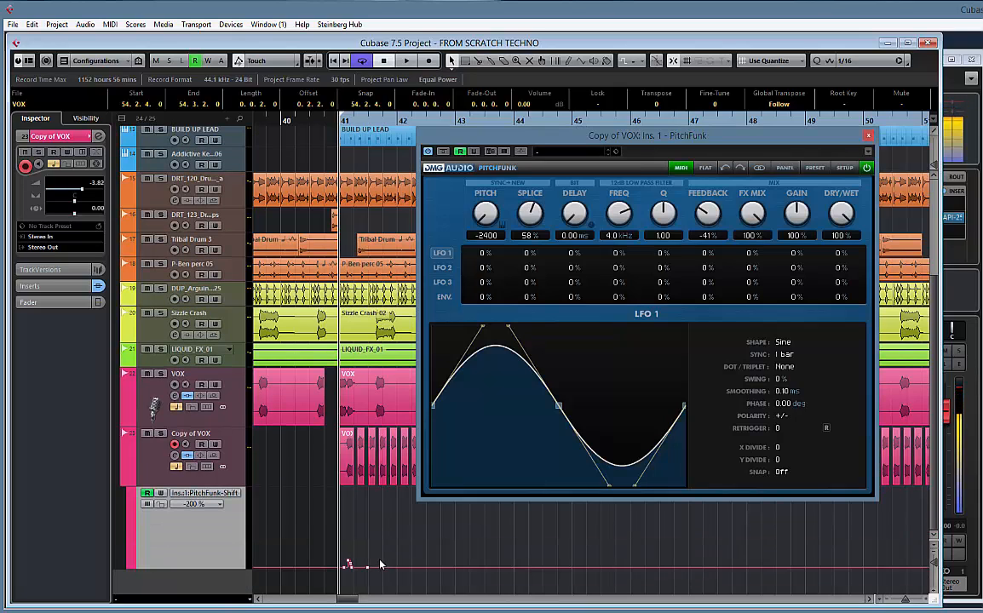
# Delete the stray Shift automation points near bar 41 and close PitchFunk
pyautogui.moveTo(315, 549); pyautogui.dragTo(433, 585)
pyautogui.press('Delete')
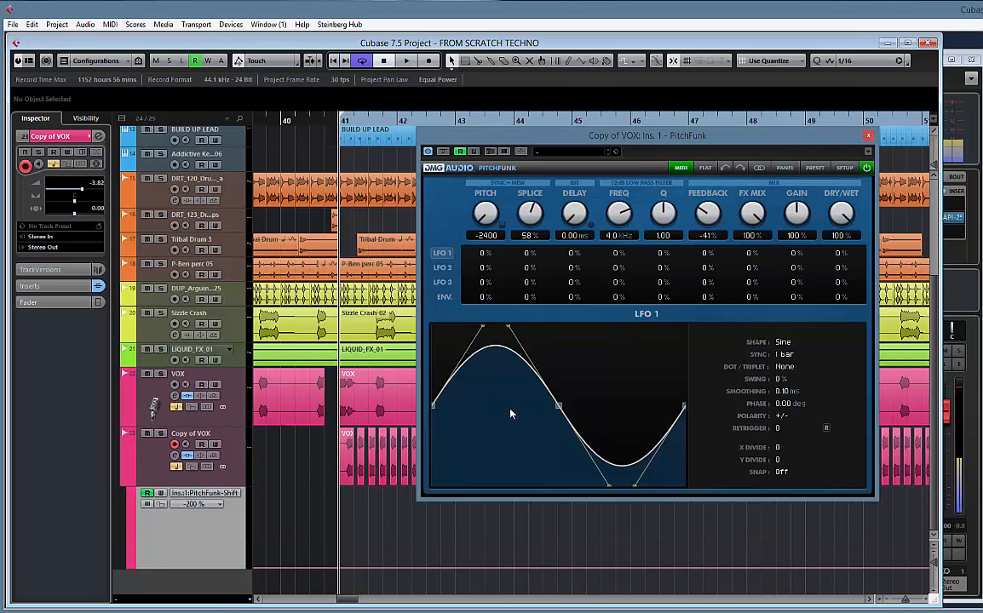
pyautogui.click(868, 138)
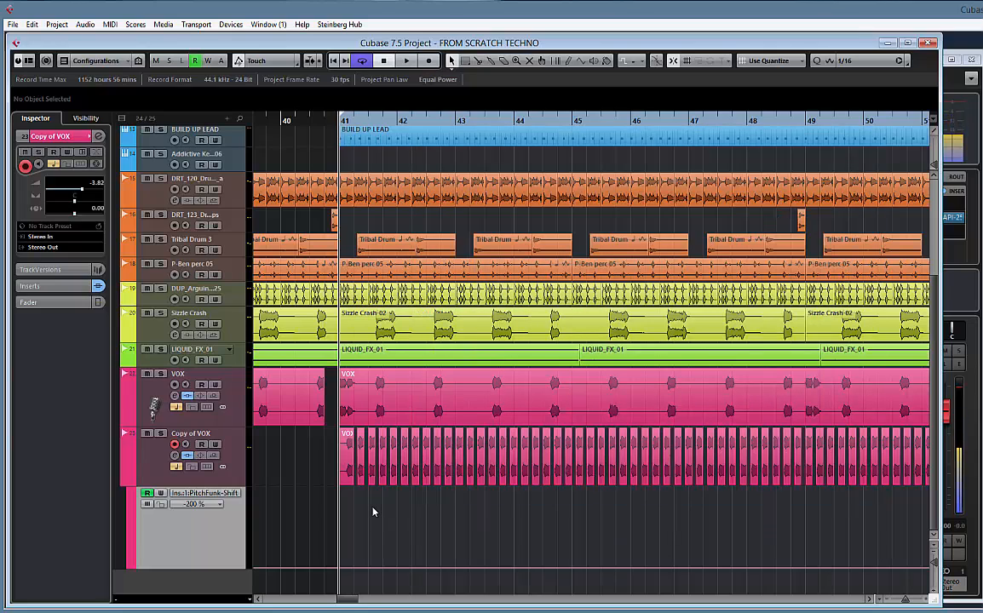
# Try placing Shift automation points at bar 41 and at about 11 % just past bar 56, and delete the later one
pyautogui.press('h')
pyautogui.press('h')
pyautogui.hscroll(6, 461, 526)
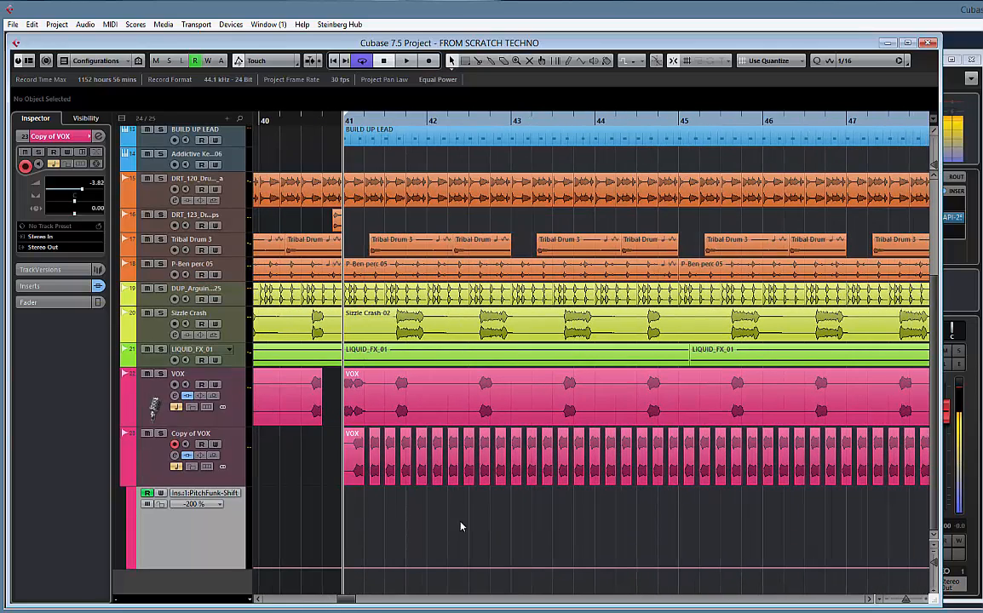
pyautogui.hscroll(-4, 315, 572)
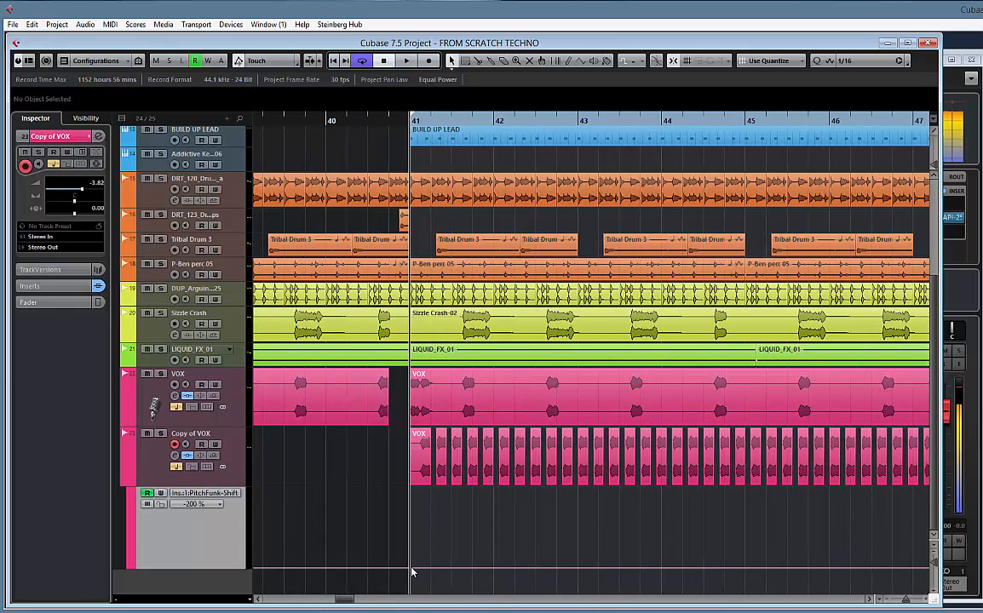
pyautogui.click(410, 572)
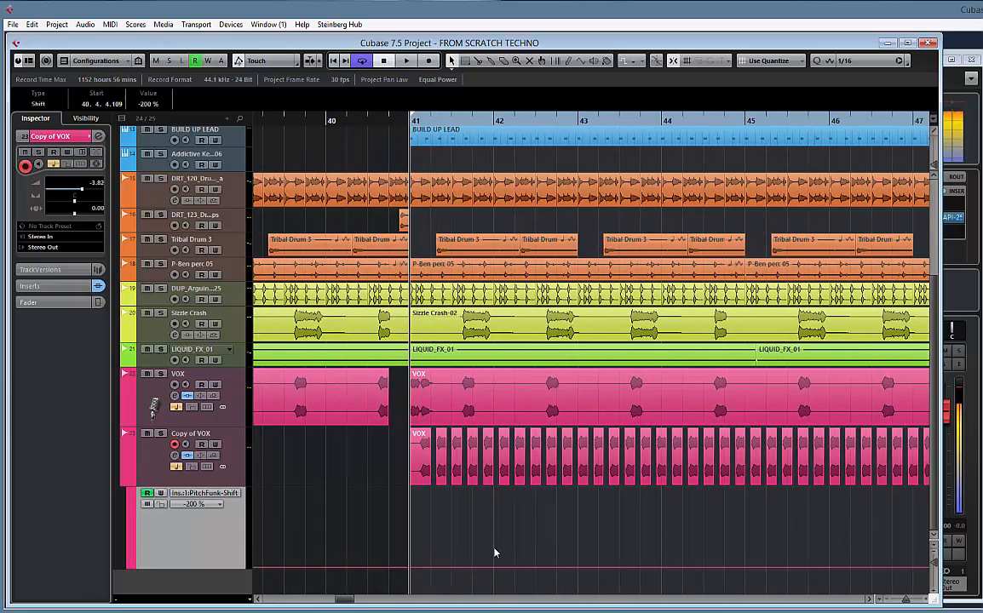
pyautogui.hscroll(10, 329, 529)
pyautogui.hscroll(4, 718, 518)
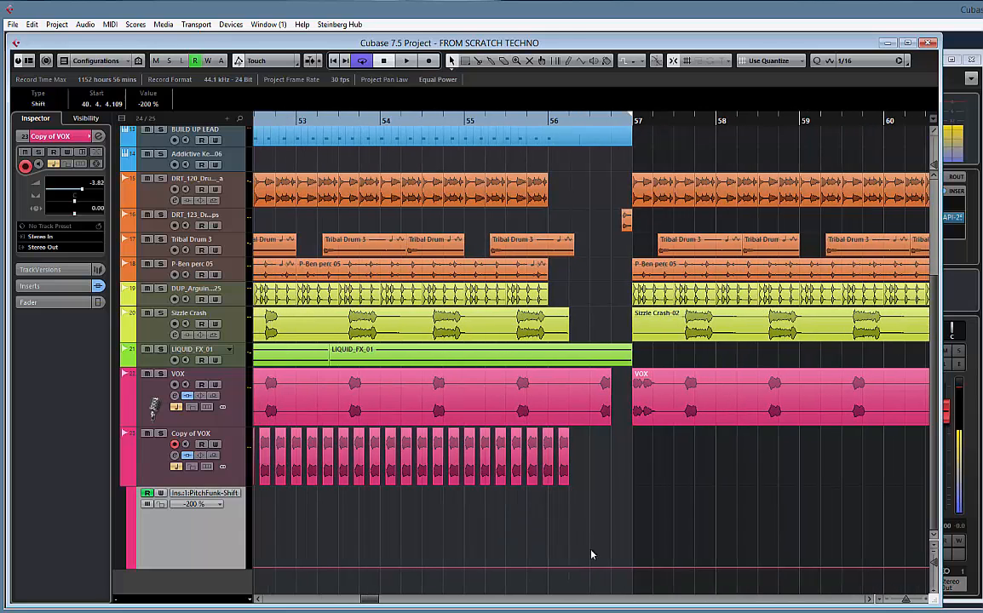
pyautogui.moveTo(570, 569); pyautogui.dragTo(586, 515)
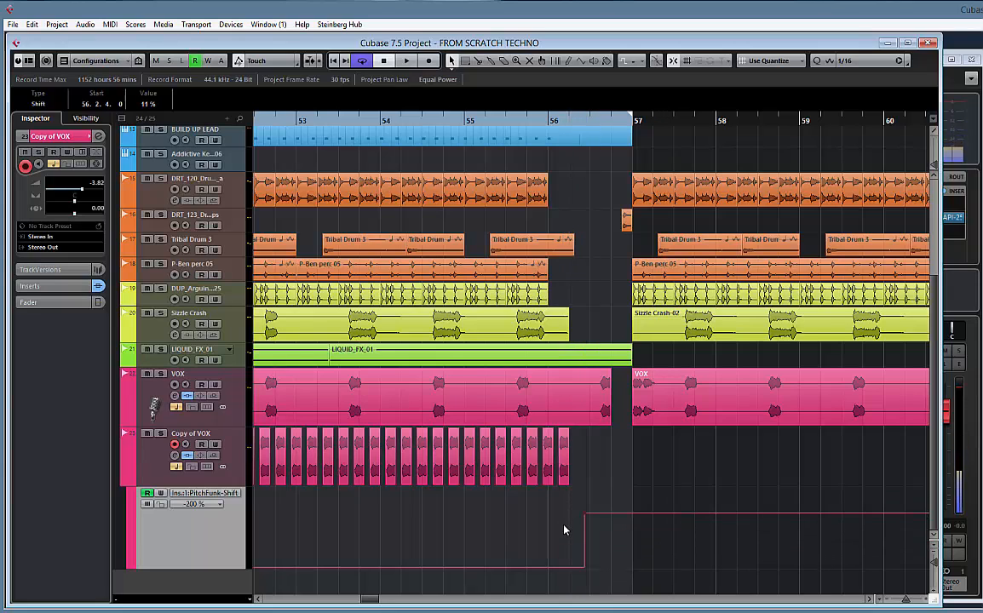
pyautogui.press('Delete')
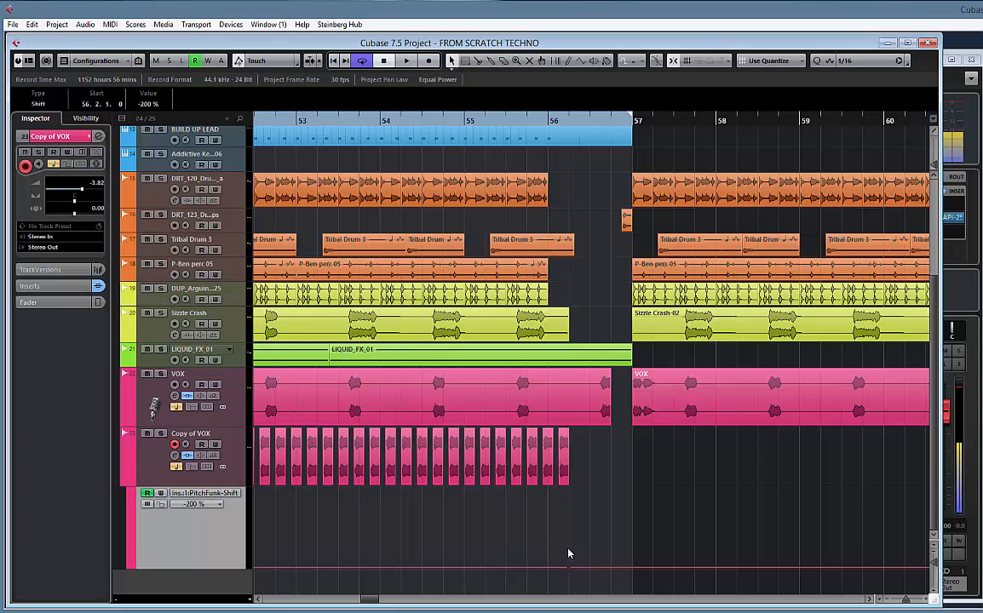
# Select the Line tool for drawing automation and show the whole section from bar 41 to 57
pyautogui.rightClick(490, 493)
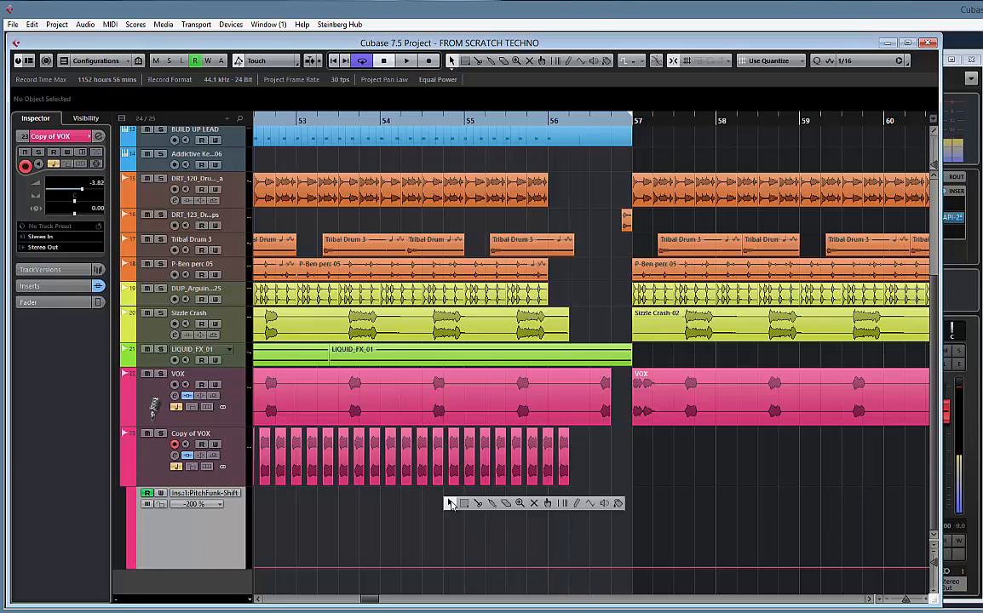
pyautogui.click(451, 503)
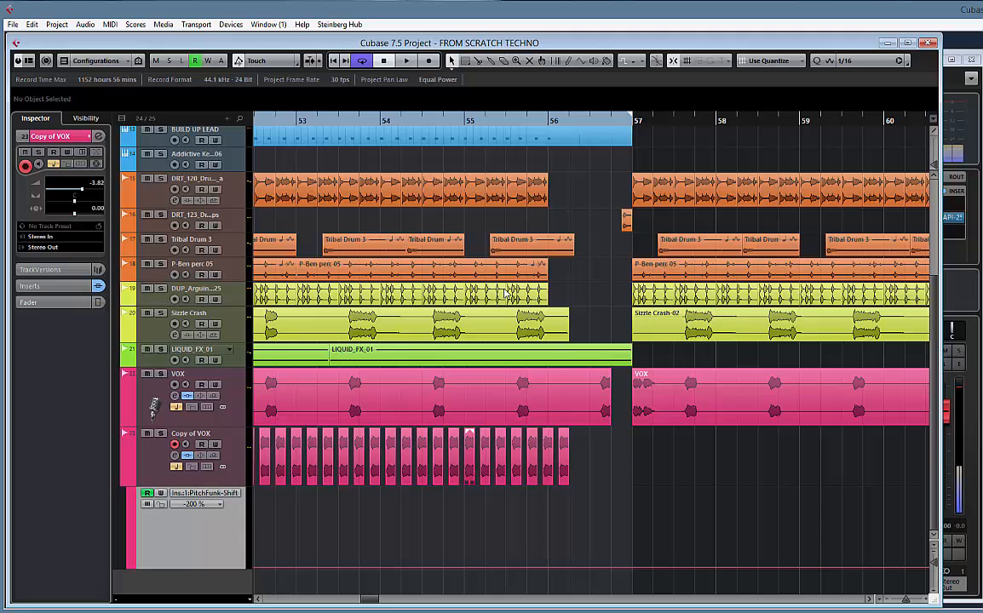
pyautogui.click(580, 63)
pyautogui.click(597, 75)
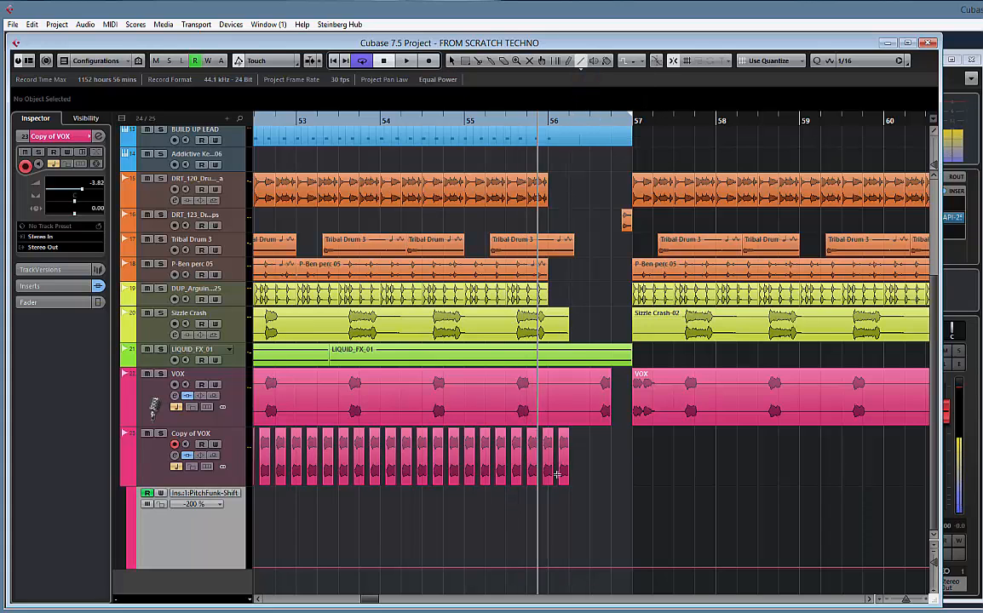
pyautogui.moveTo(387, 533); pyautogui.dragTo(732, 510)
pyautogui.press('g')
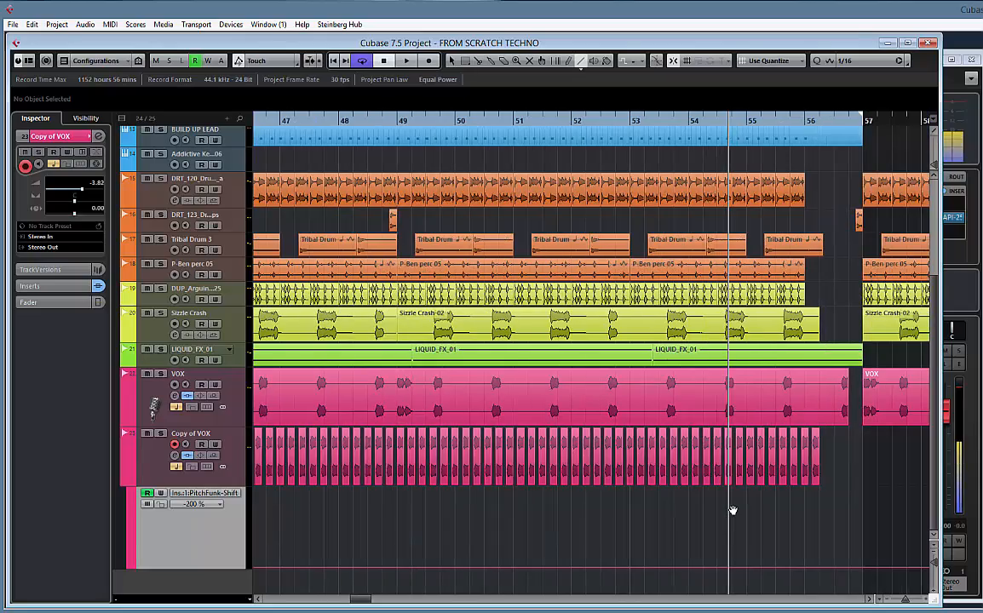
pyautogui.moveTo(595, 510); pyautogui.dragTo(730, 513)
pyautogui.press('g')
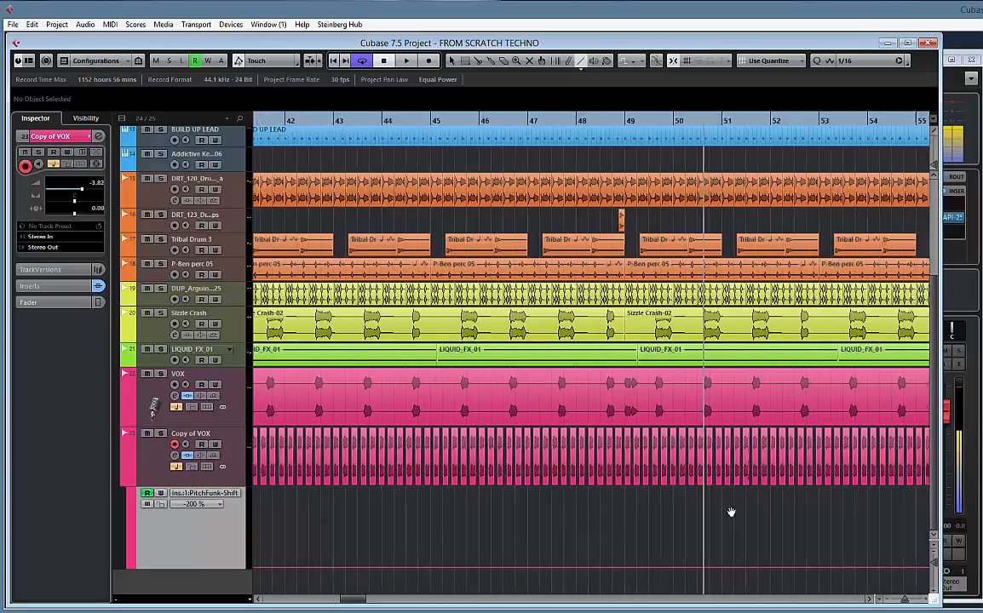
pyautogui.press('g')
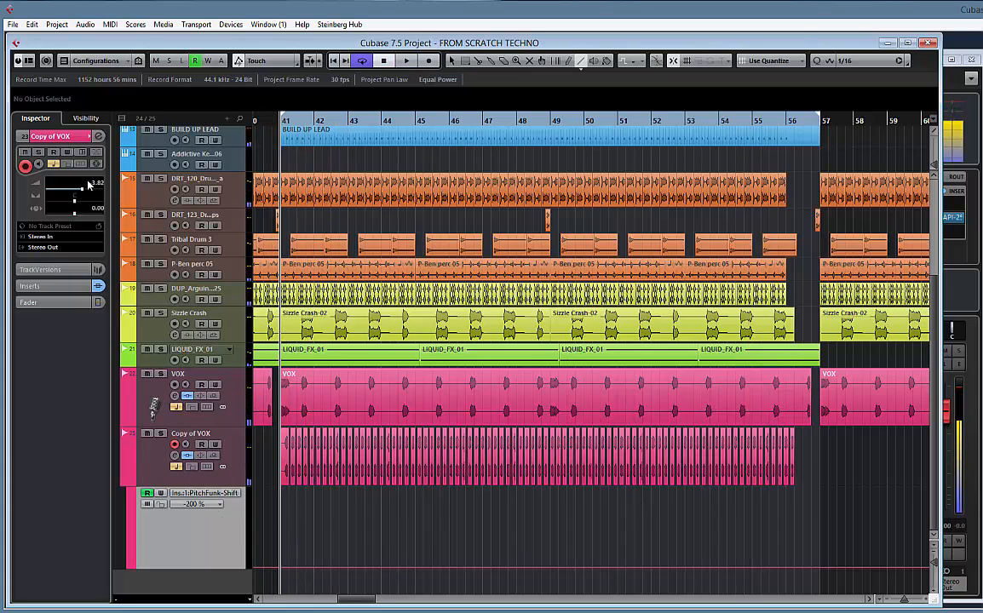
# Reopen PitchFunk from the Copy of VOX channel settings, close those settings, and move the plug-in clear of the vocal clips
pyautogui.click(99, 136)
pyautogui.click(282, 226)
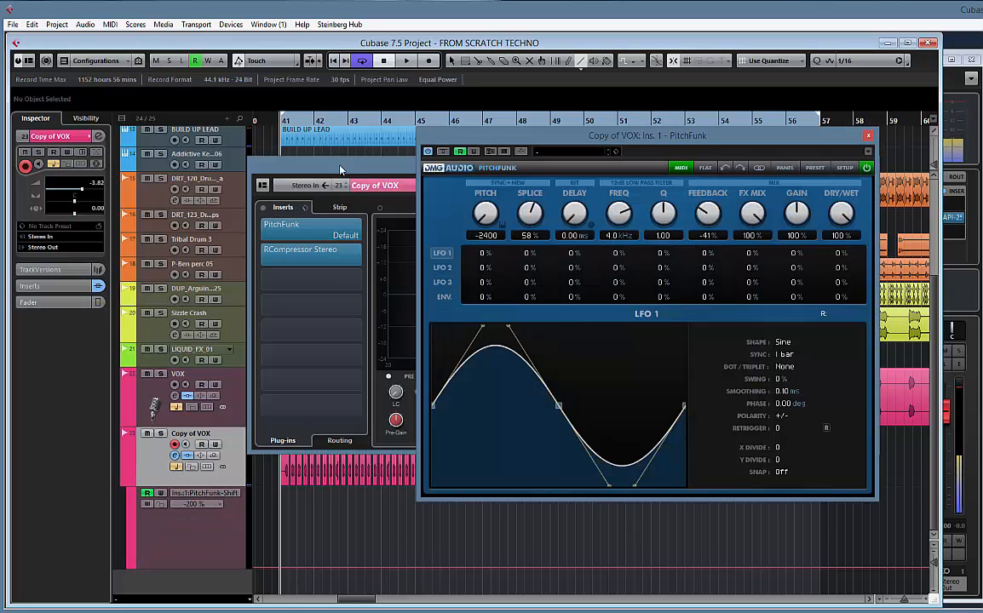
pyautogui.click(340, 170)
pyautogui.click(870, 165)
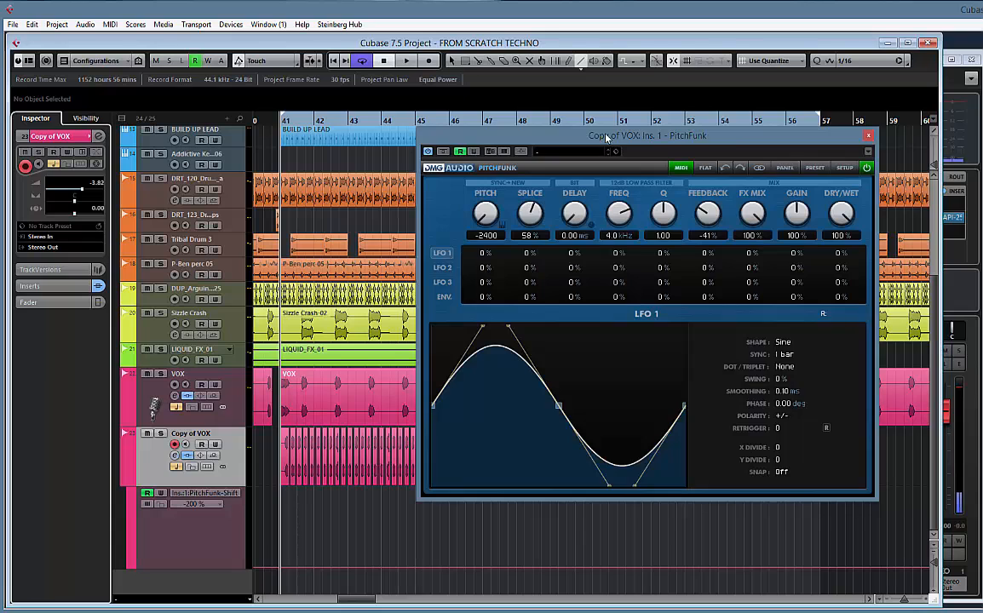
pyautogui.moveTo(607, 137); pyautogui.dragTo(745, 147)
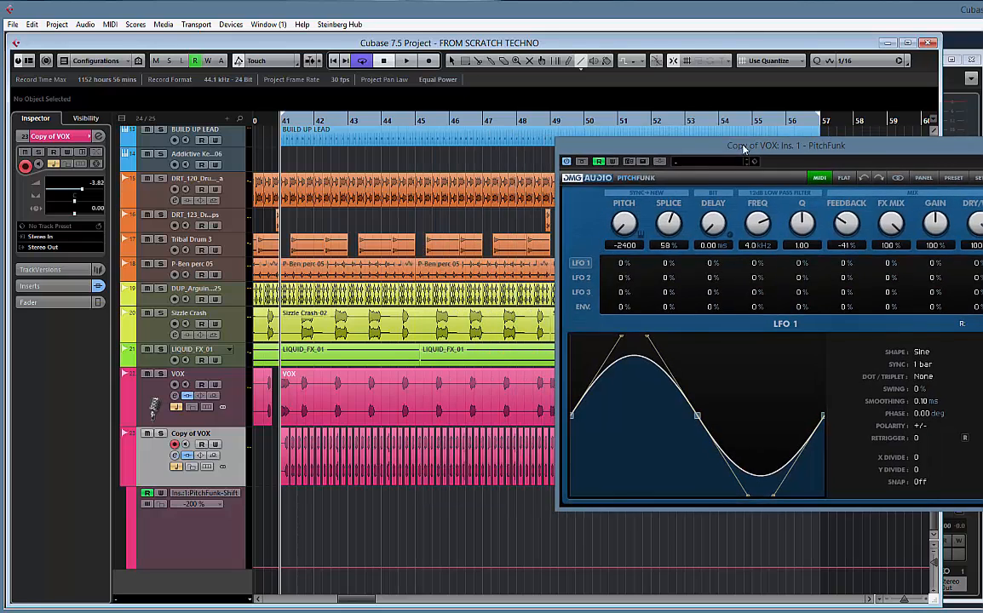
# Record Shift automation that gradually raises PitchFunk's Pitch from -2400 during playback of bars 41 to 56, turn writing off, and close the plug-in
pyautogui.click(611, 162)
pyautogui.press('space')
pyautogui.moveTo(625, 223); pyautogui.dragTo(628, 100)
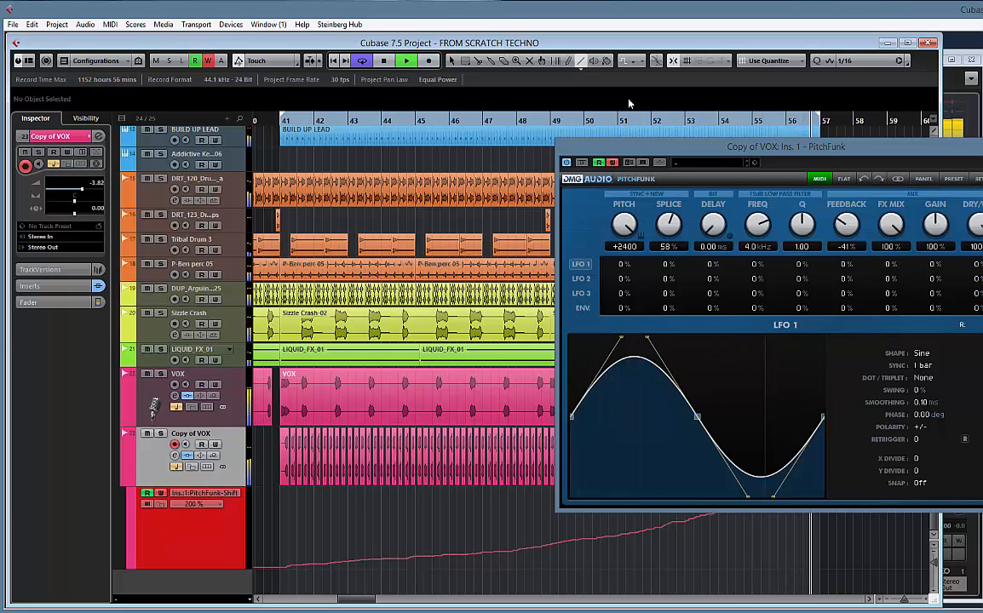
pyautogui.click(614, 161)
pyautogui.moveTo(769, 147); pyautogui.dragTo(550, 138)
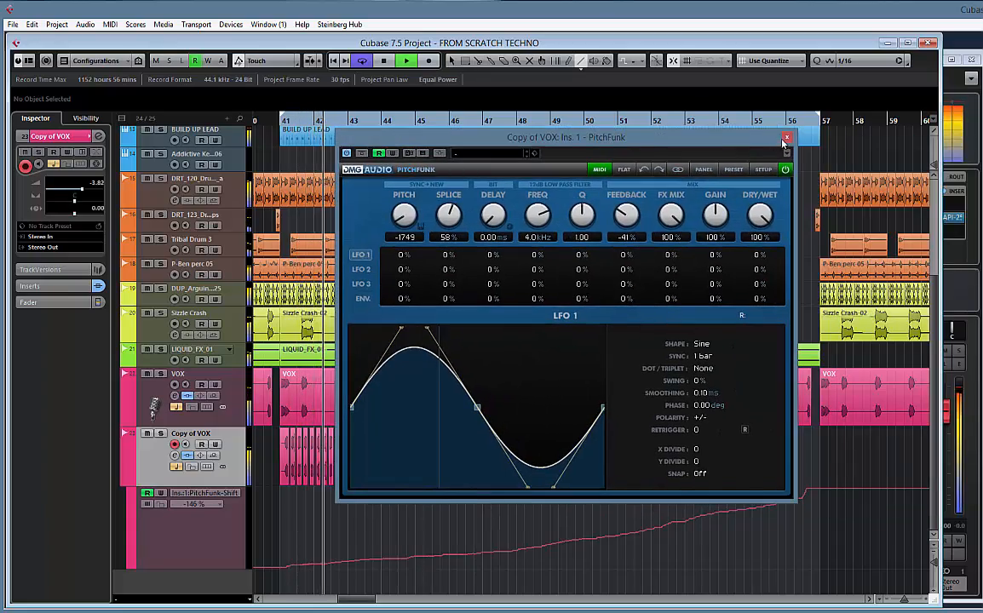
pyautogui.click(787, 138)
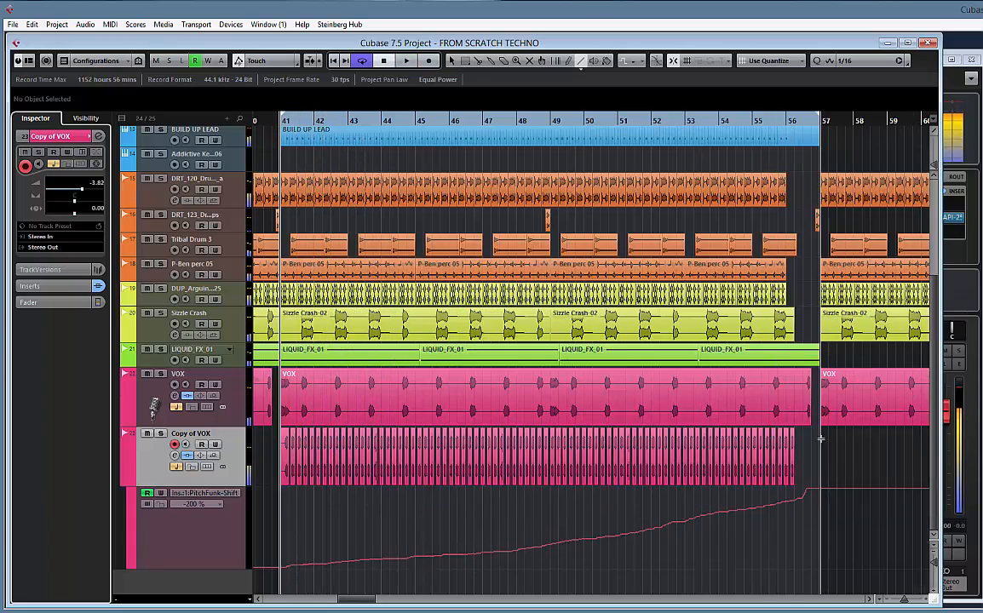
# Remove the surplus Shift automation points after bar 56 and drop the curve to 0.74 % at 56.3.1.0
pyautogui.press('h')
pyautogui.press('h')
pyautogui.press('h')
pyautogui.press('h')
pyautogui.press('h')
pyautogui.press('h')
pyautogui.press('h')
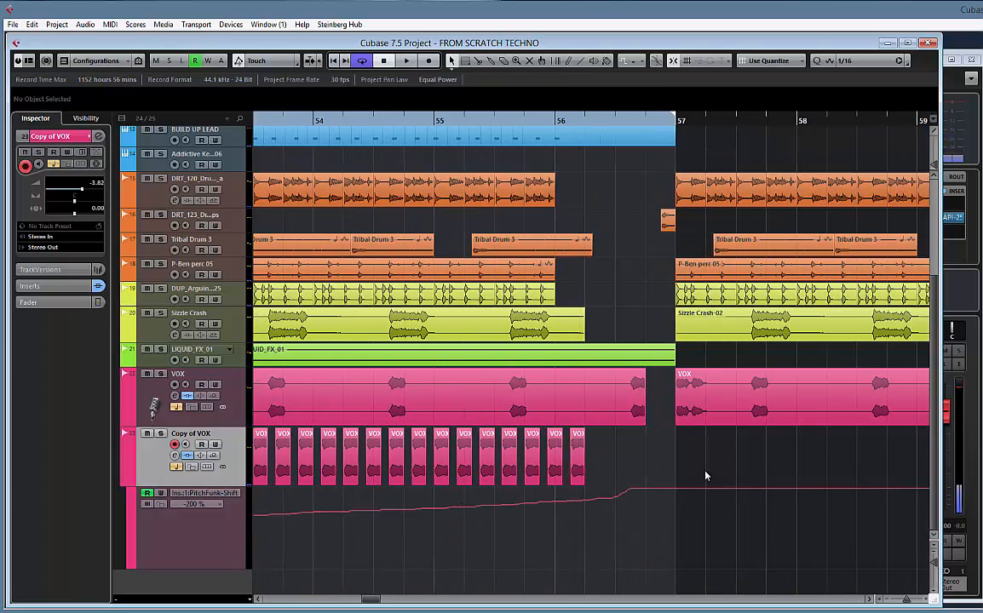
pyautogui.moveTo(704, 473); pyautogui.dragTo(620, 529)
pyautogui.press('Delete')
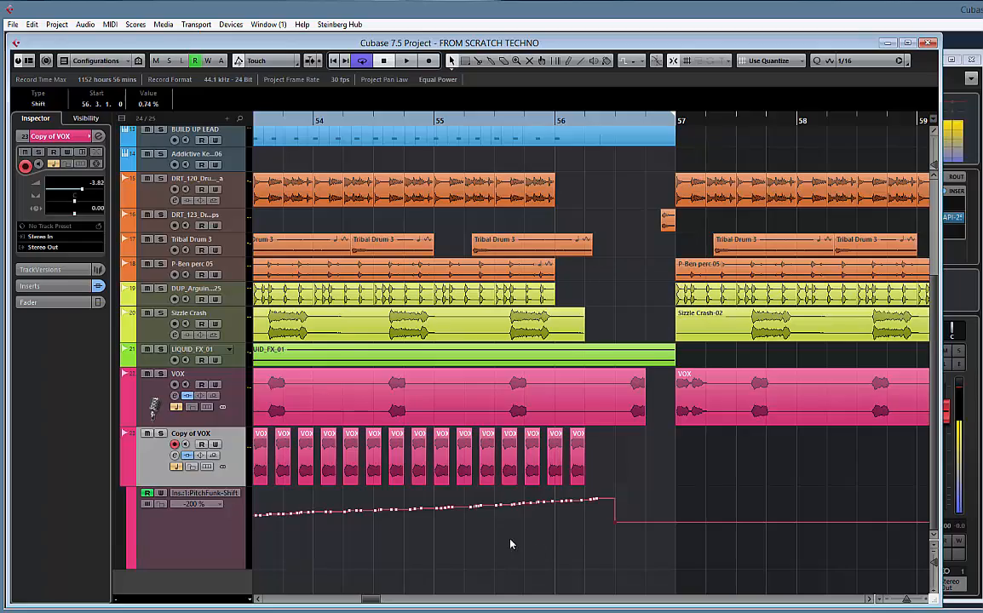
pyautogui.moveTo(527, 541); pyautogui.dragTo(922, 523)
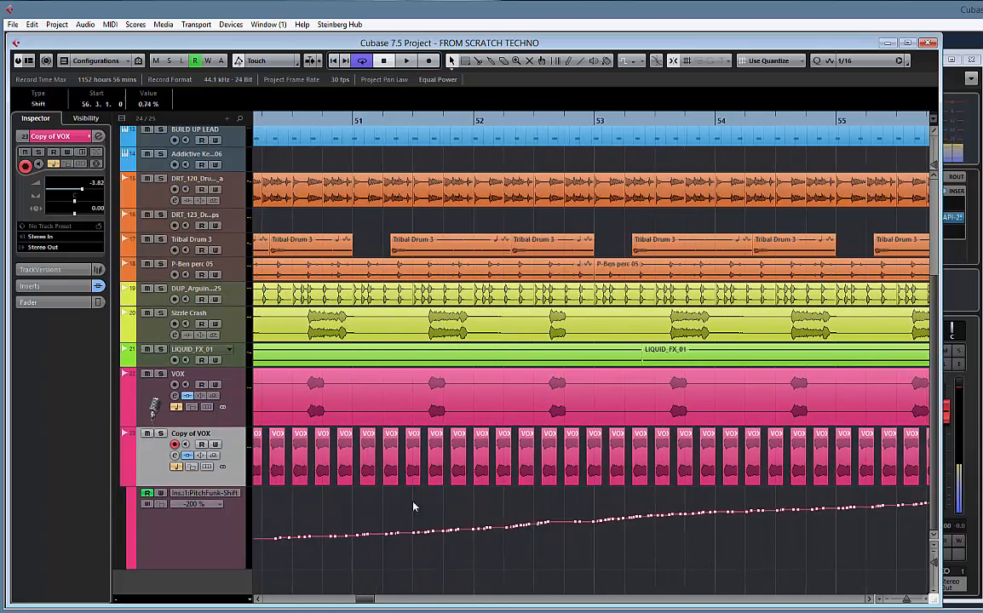
# Rename the Copy of VOX track to VOX BUILD
pyautogui.moveTo(402, 506); pyautogui.dragTo(734, 519)
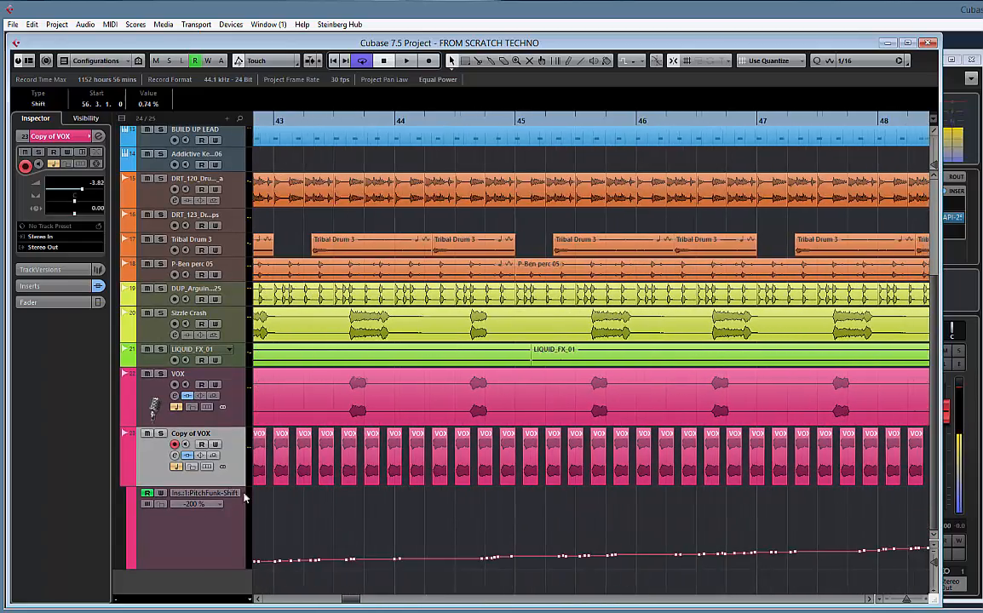
pyautogui.moveTo(333, 518); pyautogui.dragTo(698, 530)
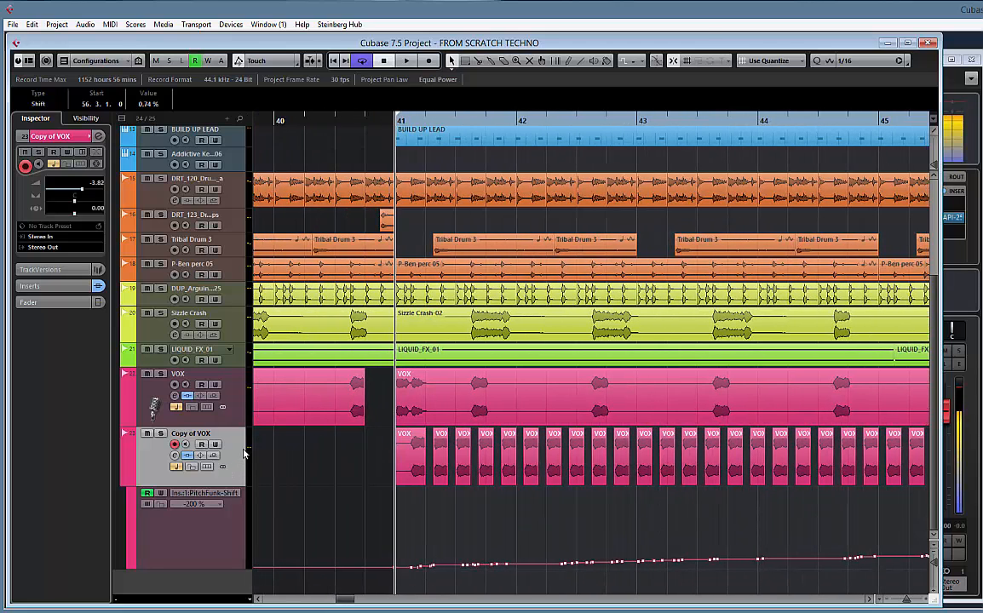
pyautogui.doubleClick(194, 433)
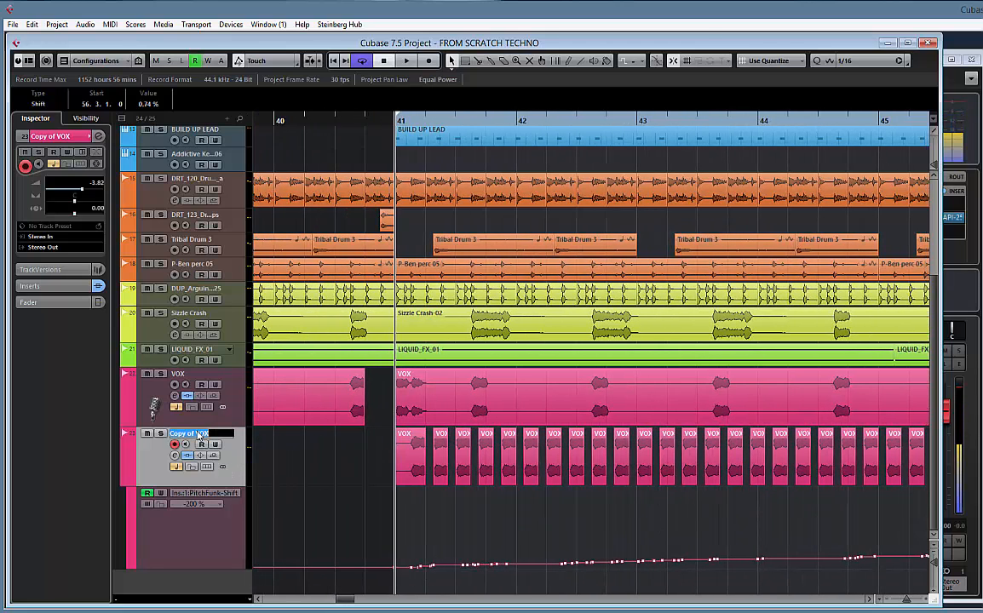
pyautogui.write('VOX BUILD')
pyautogui.press('Return')
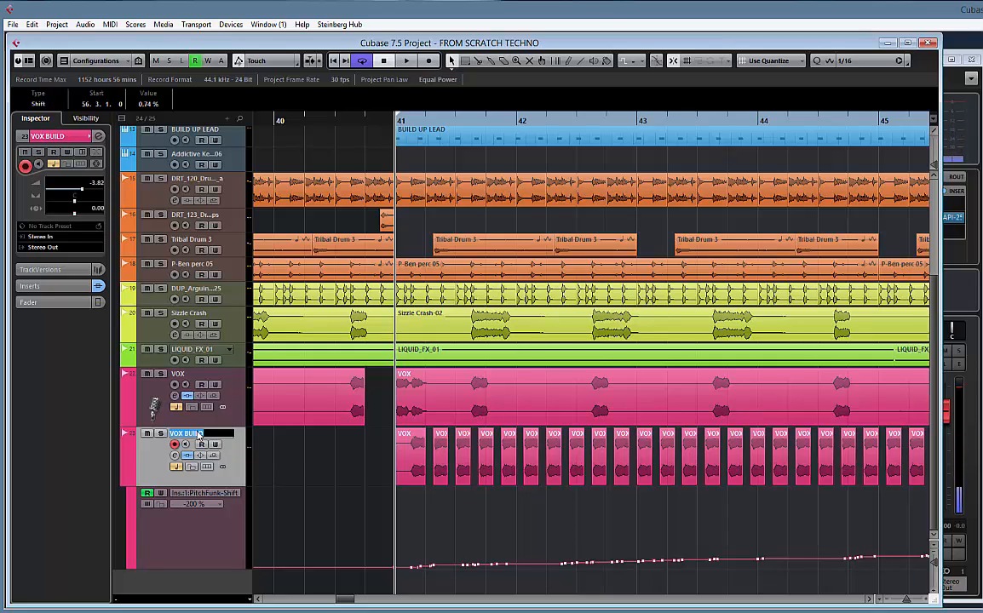
# Show VOX BUILD's inserts and fader, search the effects for "DELAY", and load MonoDelay into the third insert slot
pyautogui.click(43, 303)
pyautogui.click(49, 168)
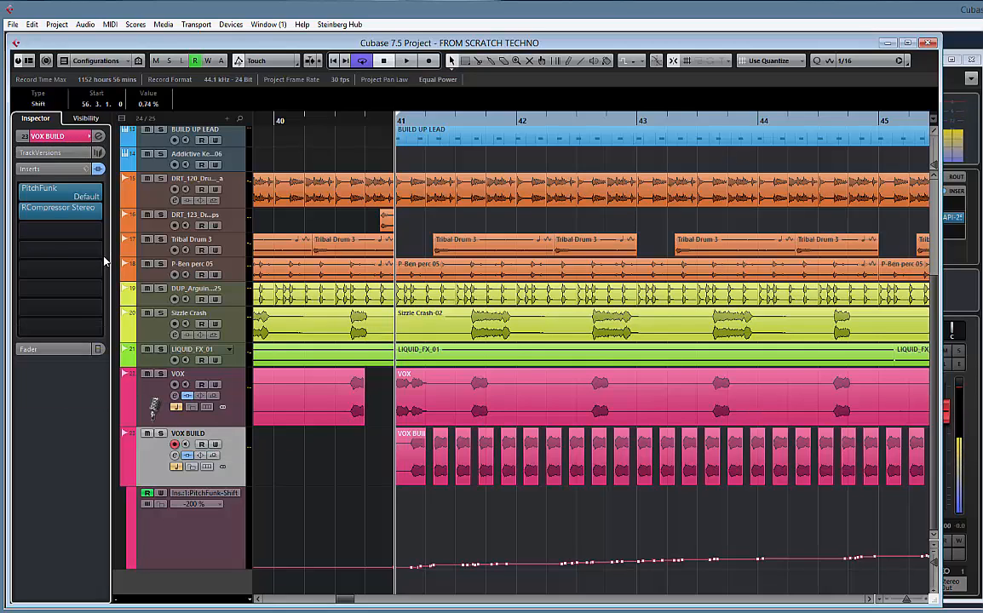
pyautogui.click(57, 351)
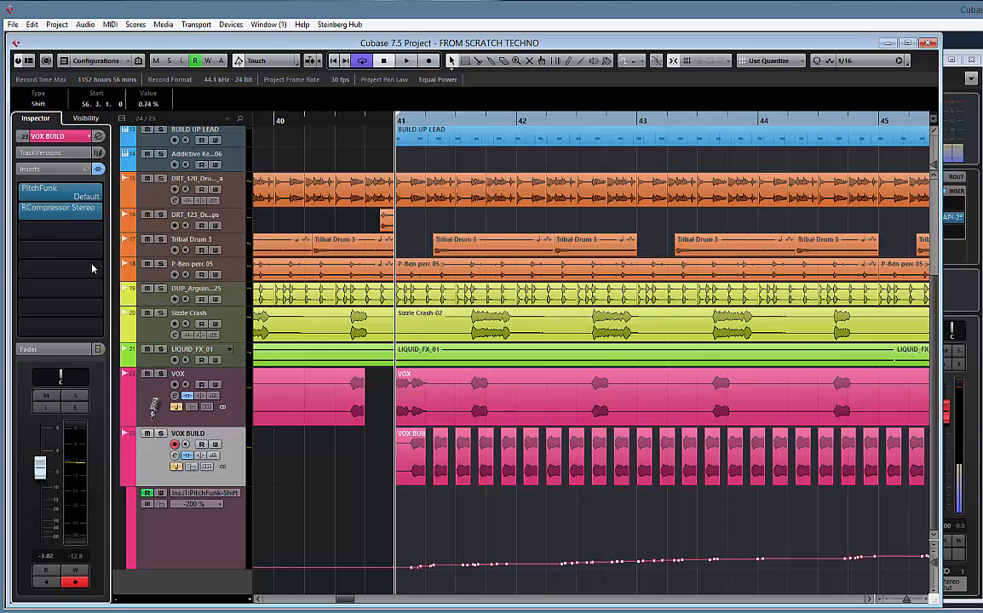
pyautogui.click(59, 227)
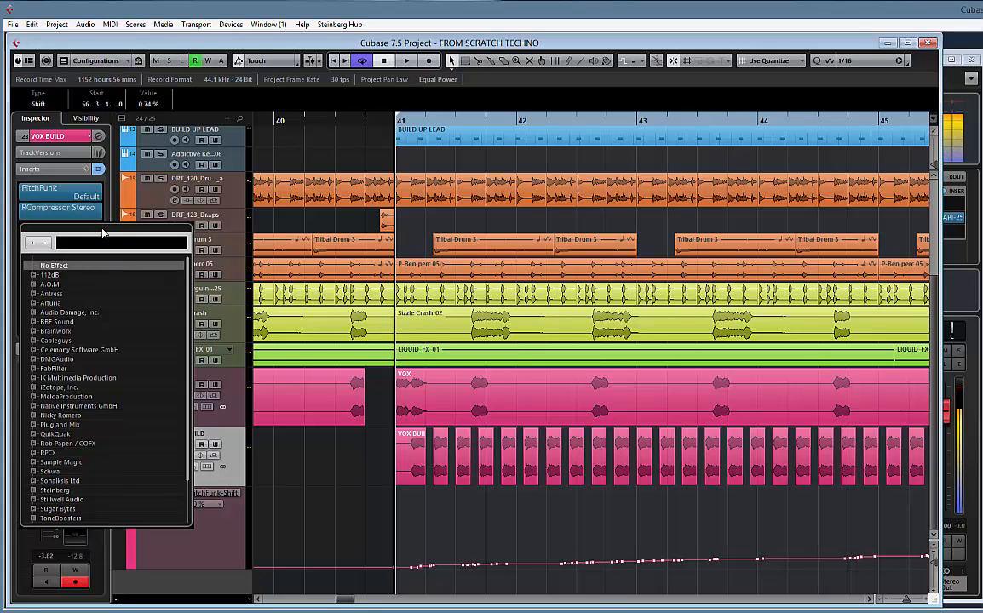
pyautogui.write('DELAY')
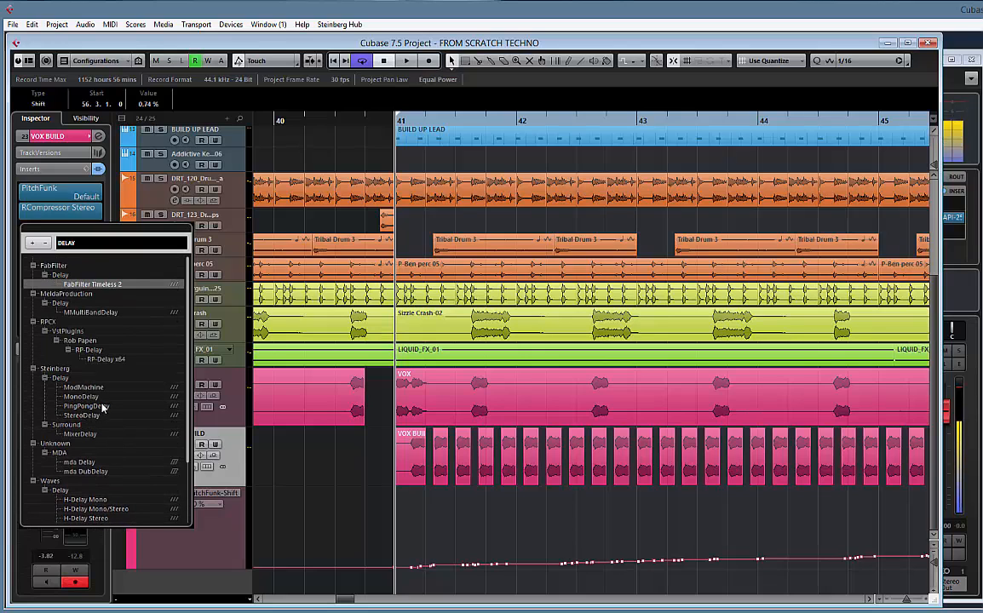
pyautogui.click(83, 401)
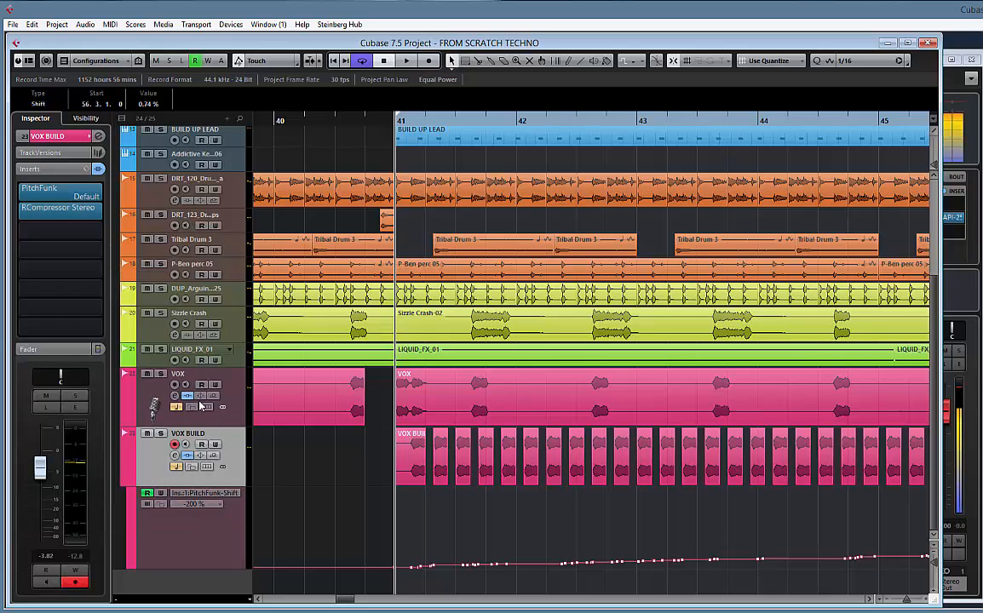
# Adjust MonoDelay during playback, setting Delay to 1/8, Feedback to 27.0 and Mix to 36.5
pyautogui.moveTo(425, 337); pyautogui.dragTo(410, 317)
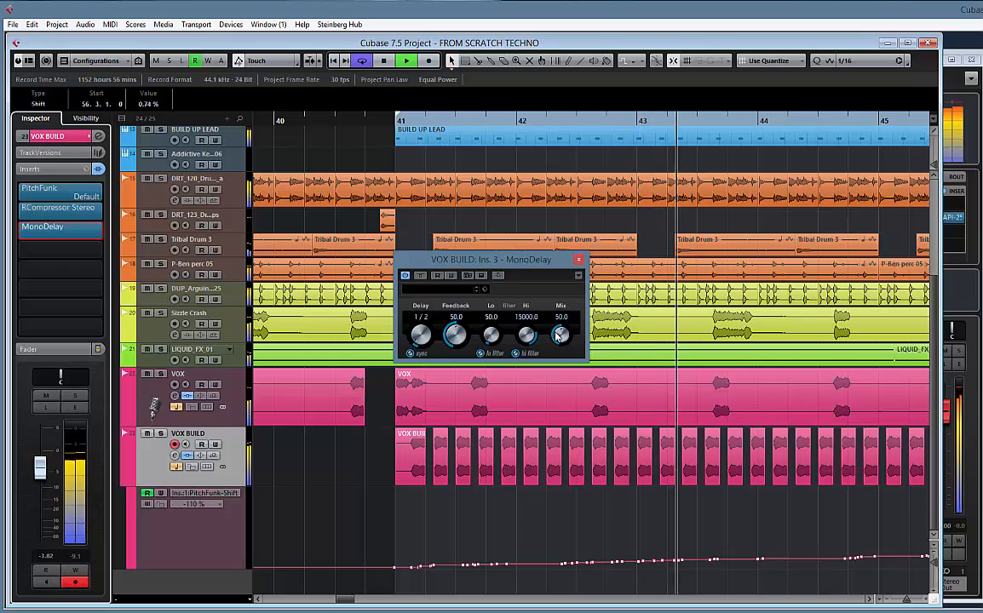
pyautogui.moveTo(561, 336); pyautogui.dragTo(554, 358)
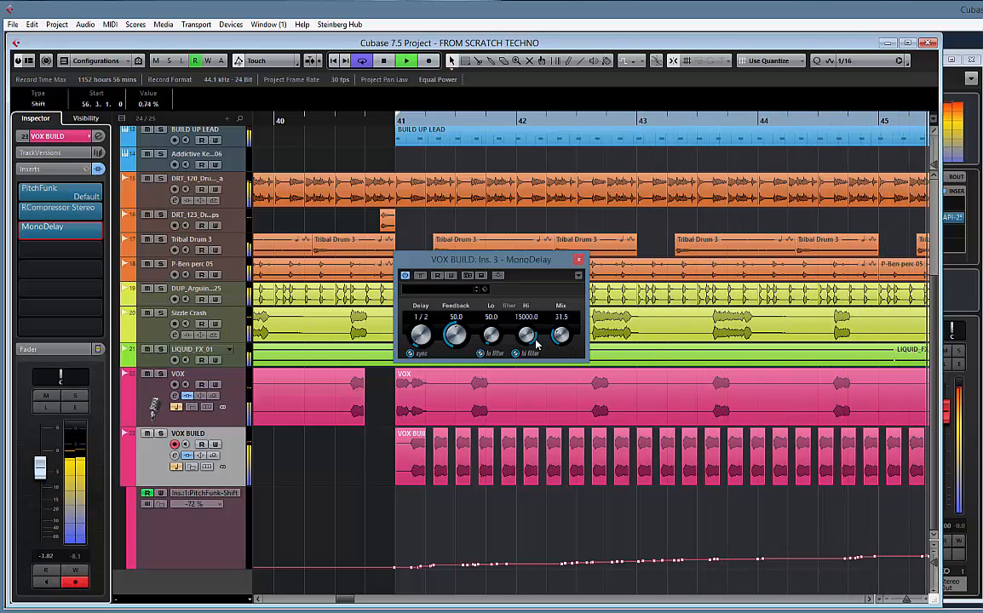
pyautogui.moveTo(456, 339); pyautogui.dragTo(458, 356)
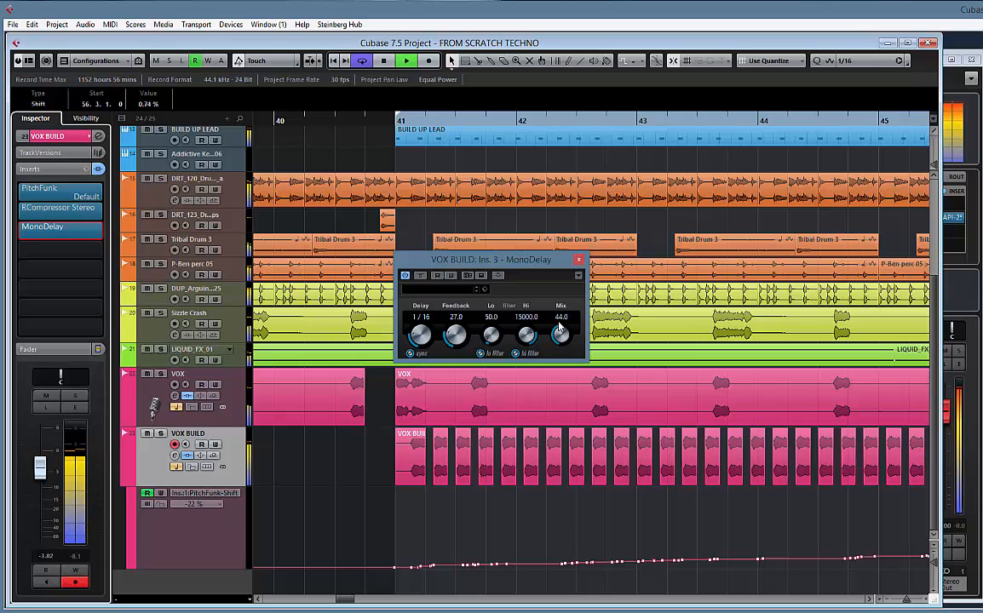
pyautogui.moveTo(558, 322); pyautogui.dragTo(556, 315)
pyautogui.moveTo(558, 309); pyautogui.dragTo(561, 301)
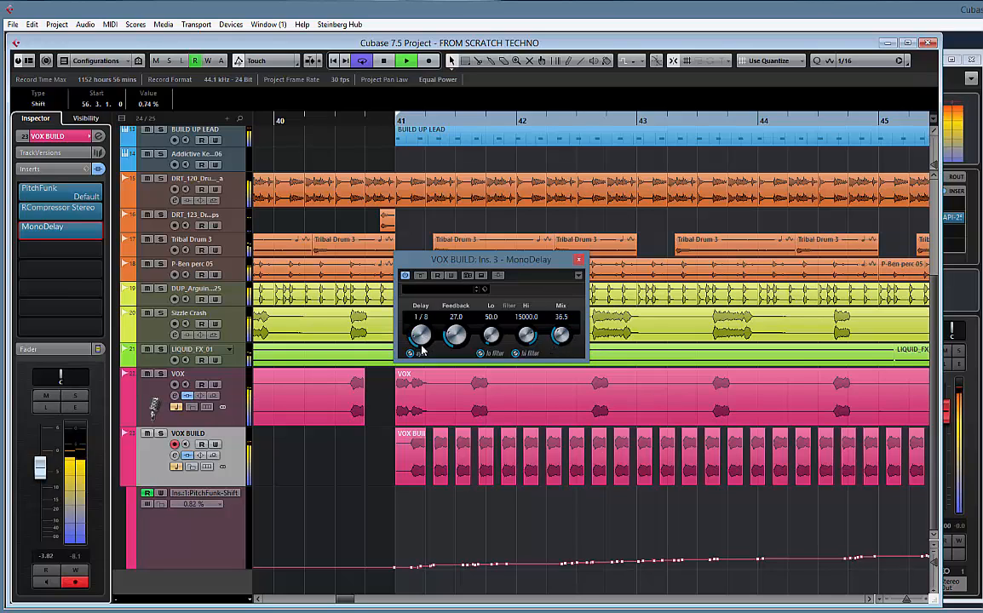
# Lower MonoDelay's Mix to 0.0, show the Mix automation track, and close the plug-in
pyautogui.moveTo(562, 332); pyautogui.dragTo(558, 377)
pyautogui.rightClick(562, 334)
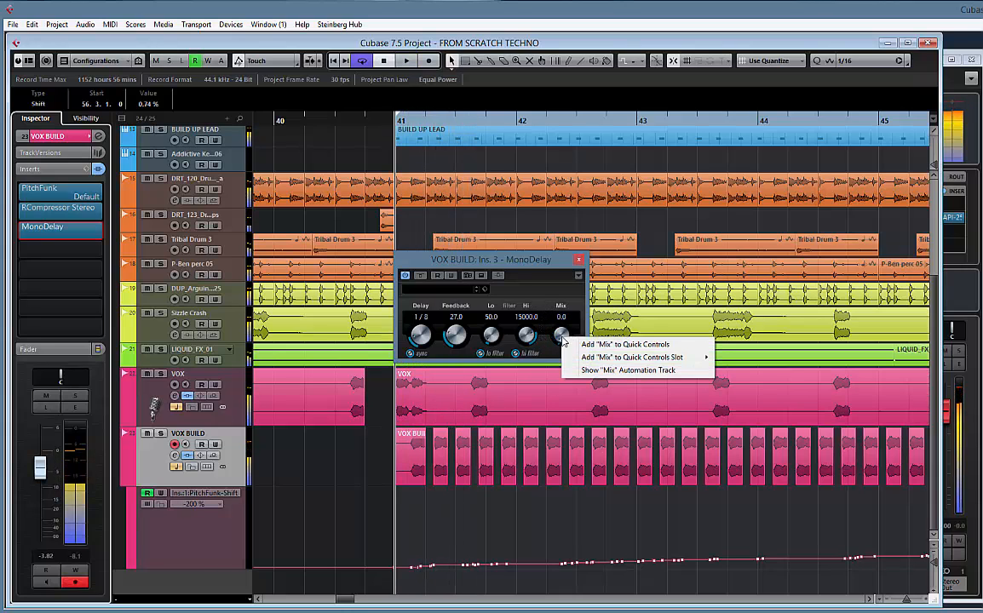
pyautogui.click(605, 371)
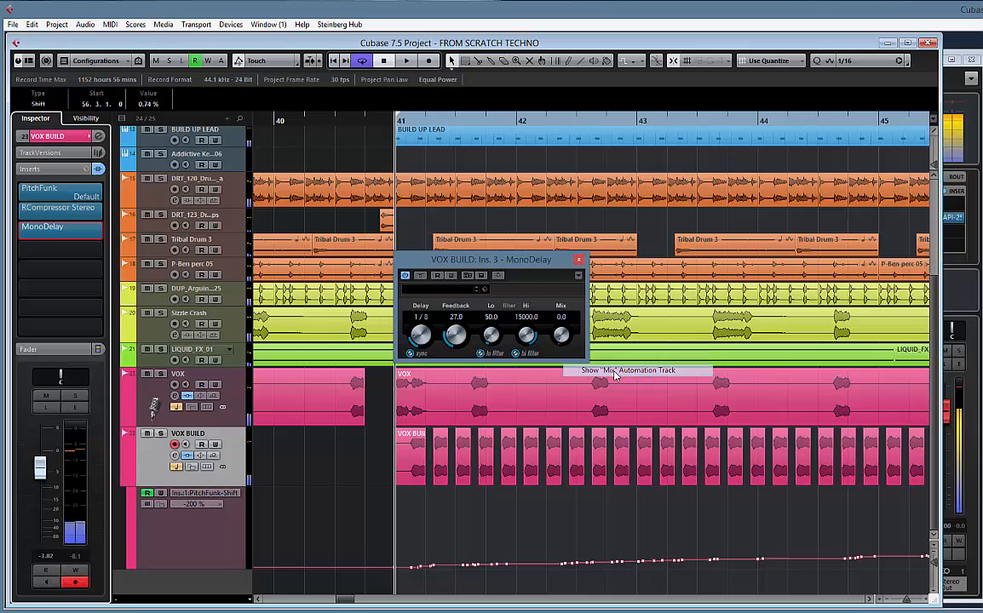
pyautogui.click(579, 260)
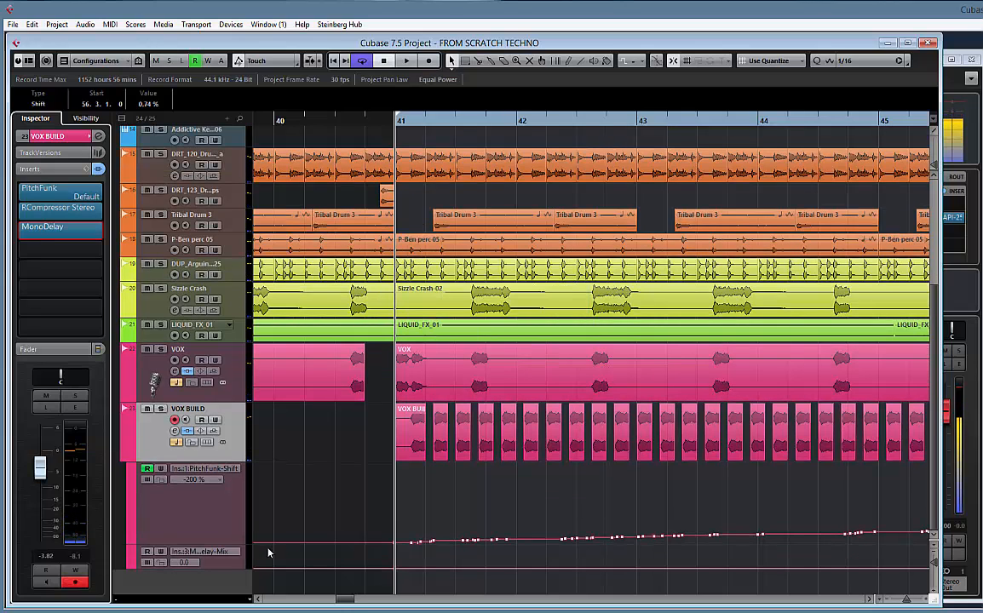
# Draw a straight Mix automation line with the Line tool, rising gradually from 0 at bar 41 to the last VOX BUILD clip in bar 56
pyautogui.click(235, 566)
pyautogui.scroll(-1, 417, 545)
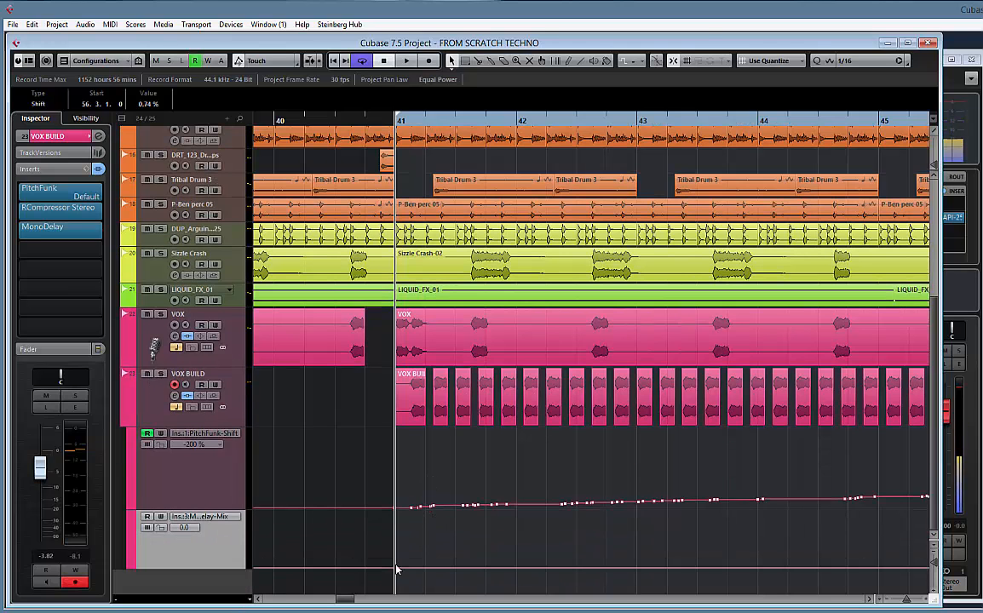
pyautogui.rightClick(431, 536)
pyautogui.click(572, 533)
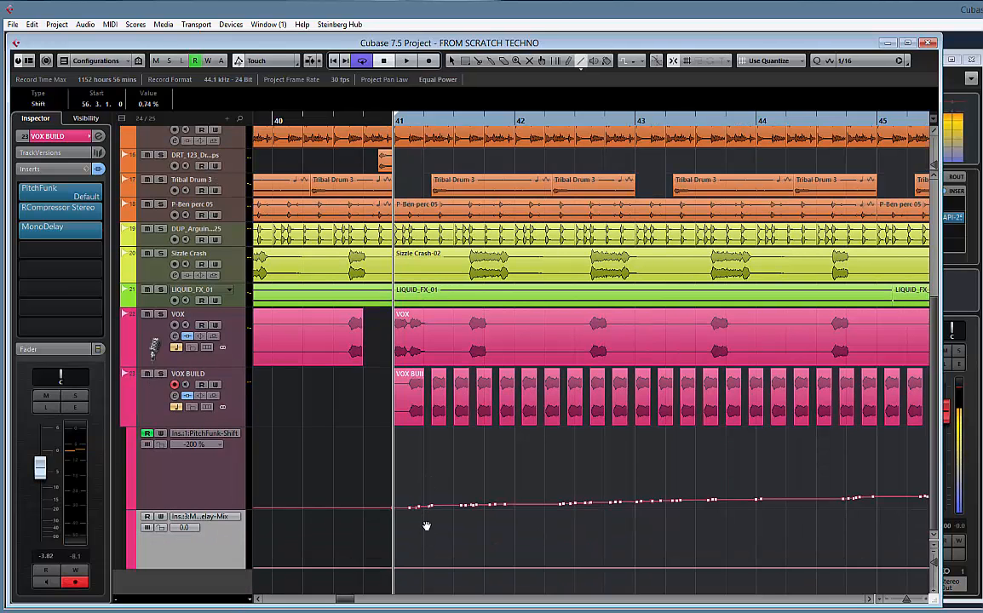
pyautogui.hscroll(2, 454, 510)
pyautogui.hscroll(-1, 454, 509)
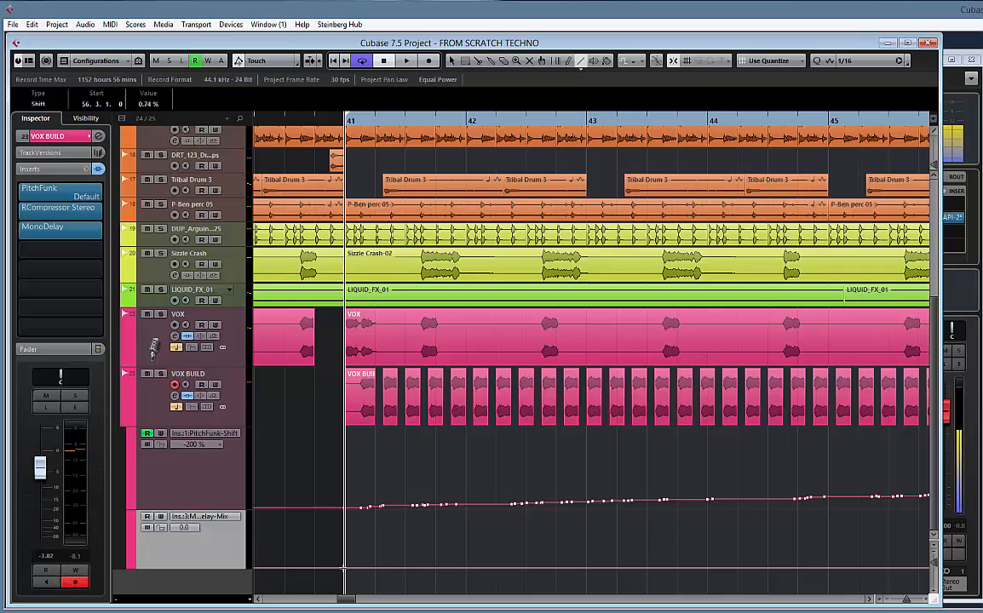
pyautogui.moveTo(344, 568); pyautogui.dragTo(769, 544)
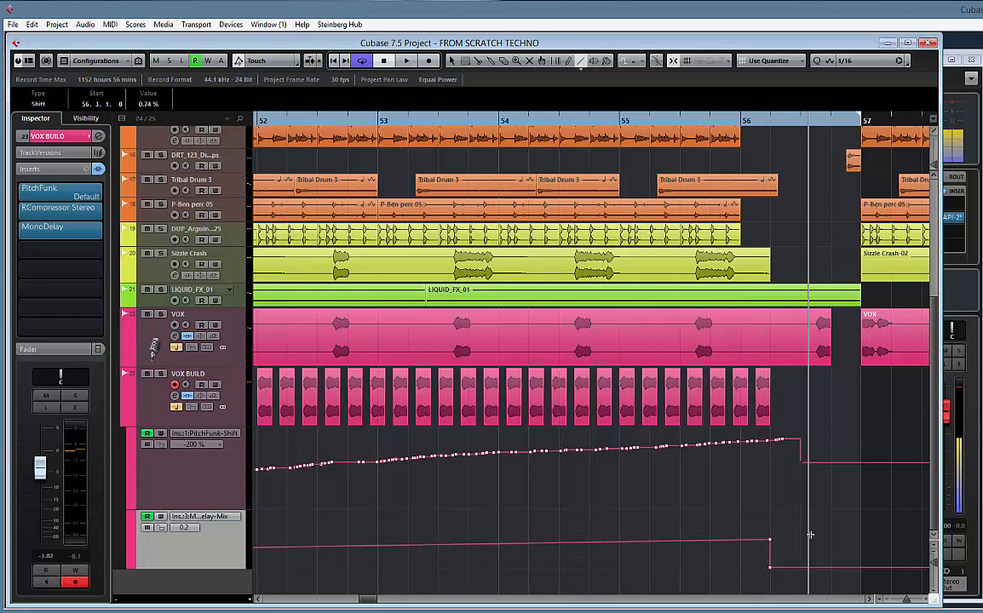
# Move the Mix curve's closing zero point level with the Shift curve's drop in bar 56, and play back the vocal build-up
pyautogui.press('1')
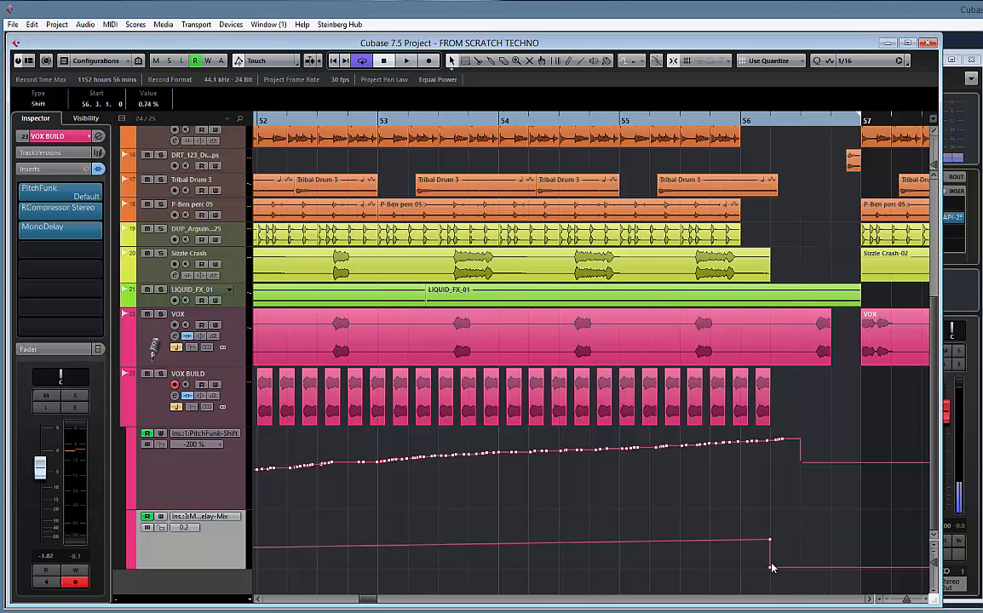
pyautogui.moveTo(770, 568); pyautogui.dragTo(802, 577)
pyautogui.press('space')
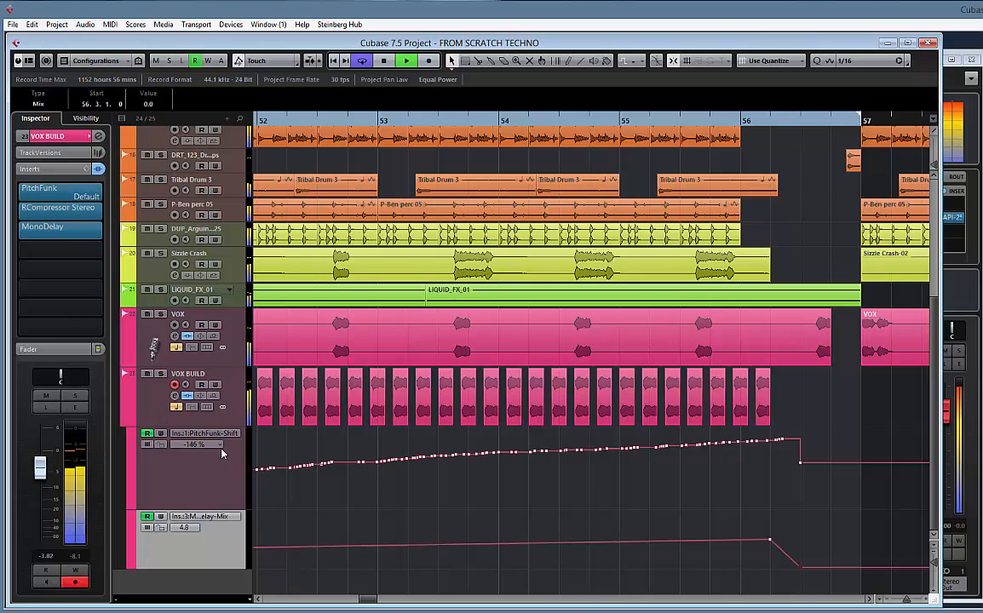
pyautogui.moveTo(341, 491); pyautogui.dragTo(524, 489)
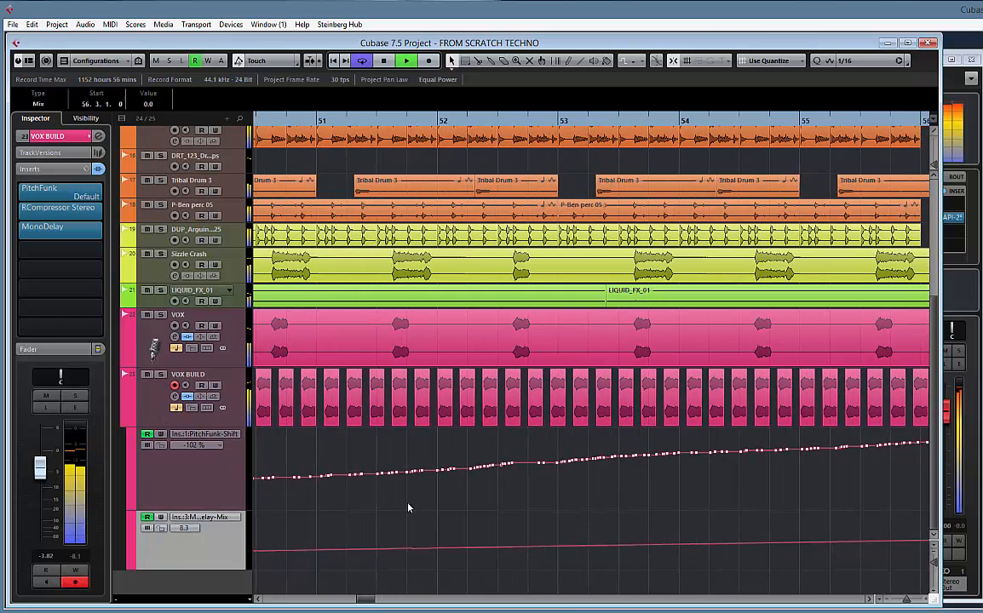
pyautogui.press('g')
pyautogui.press('g')
pyautogui.press('g')
pyautogui.press('g')
pyautogui.press('g')
pyautogui.press('g')
pyautogui.press('g')
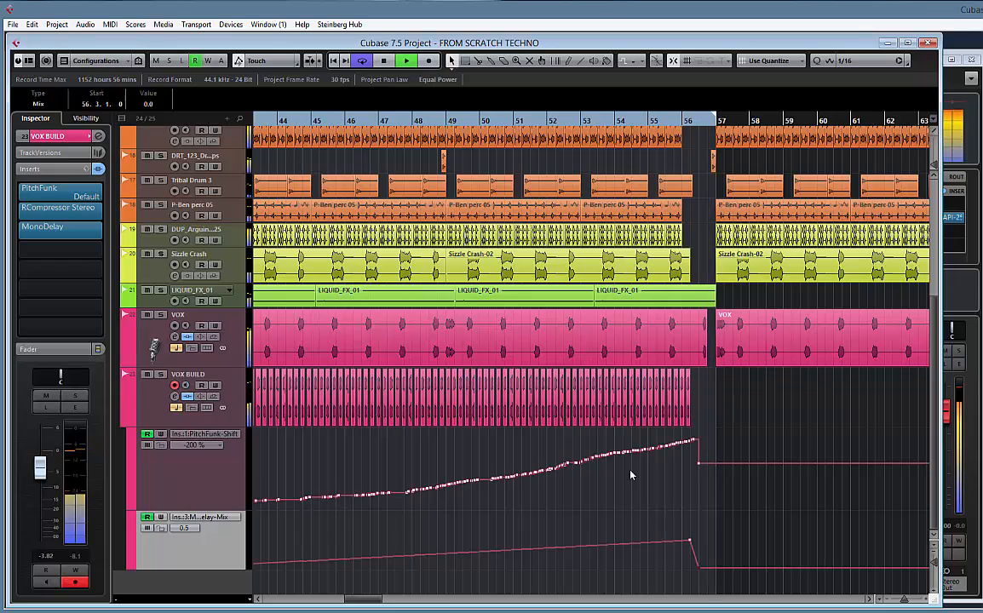
pyautogui.press('space')
# Assign the studio microphone picture to the VOX BUILD track and hide its automation lanes
pyautogui.moveTo(405, 460); pyautogui.dragTo(545, 459)
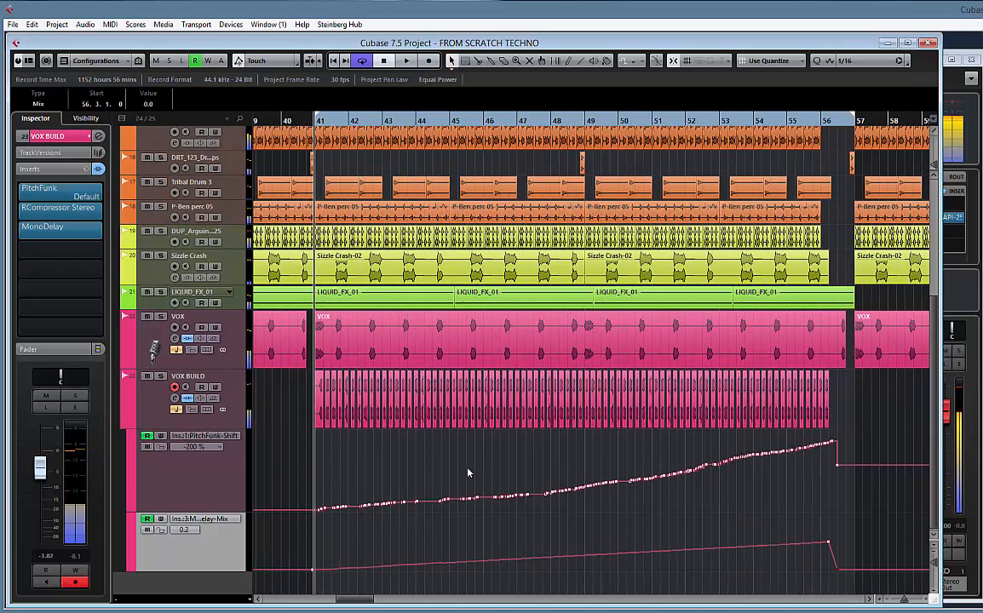
pyautogui.doubleClick(157, 416)
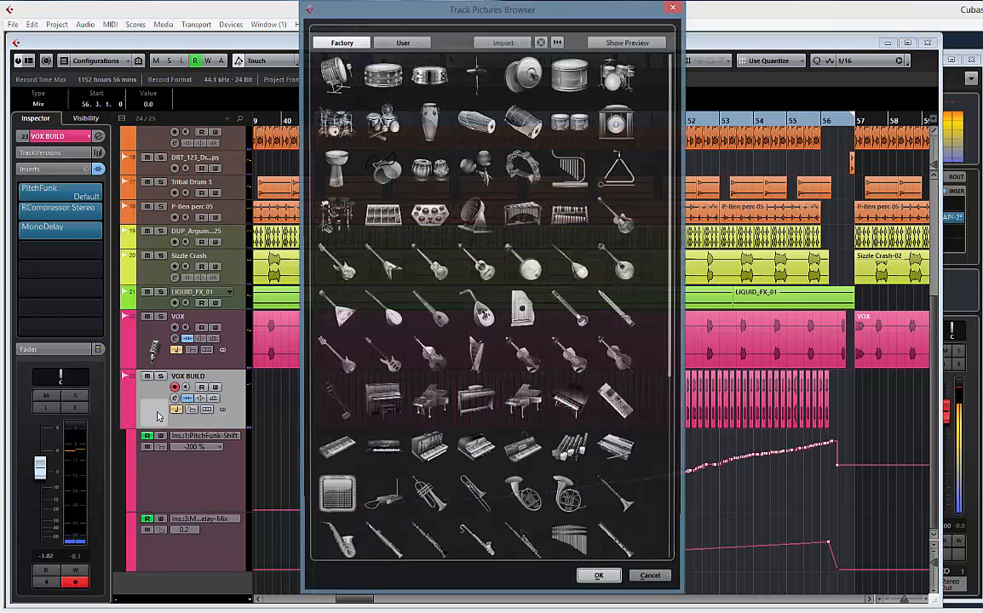
pyautogui.scroll(-3, 471, 435)
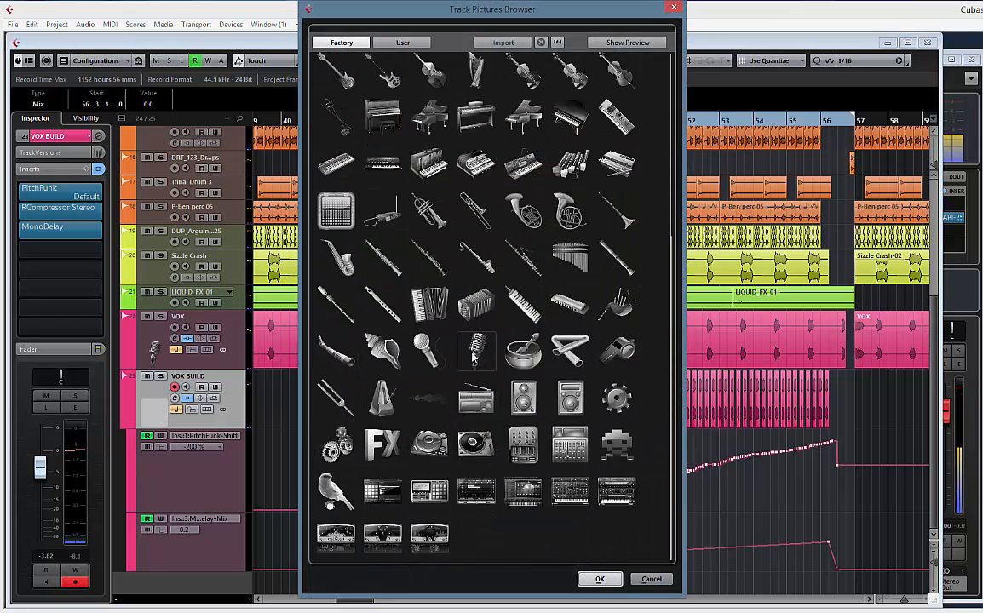
pyautogui.doubleClick(473, 361)
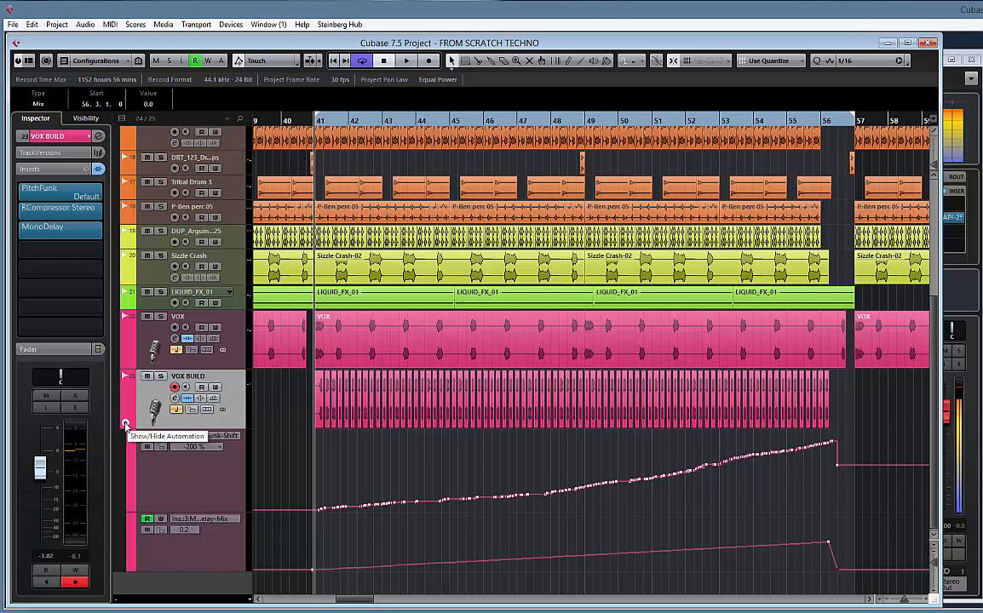
pyautogui.click(125, 423)
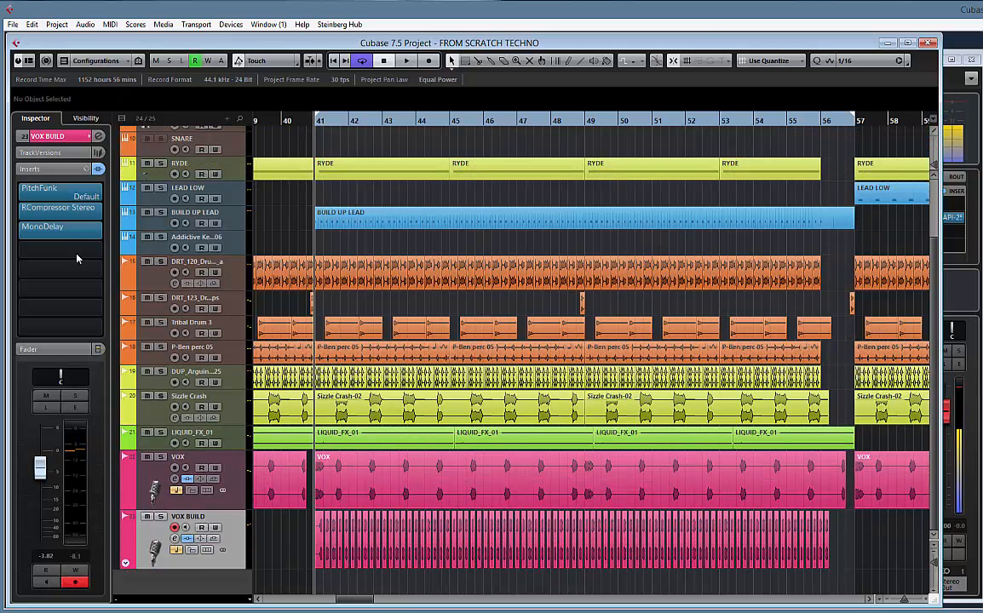
# Load QuikQuak's UpStereo Pro into VOX BUILD's fourth insert slot
pyautogui.click(101, 251)
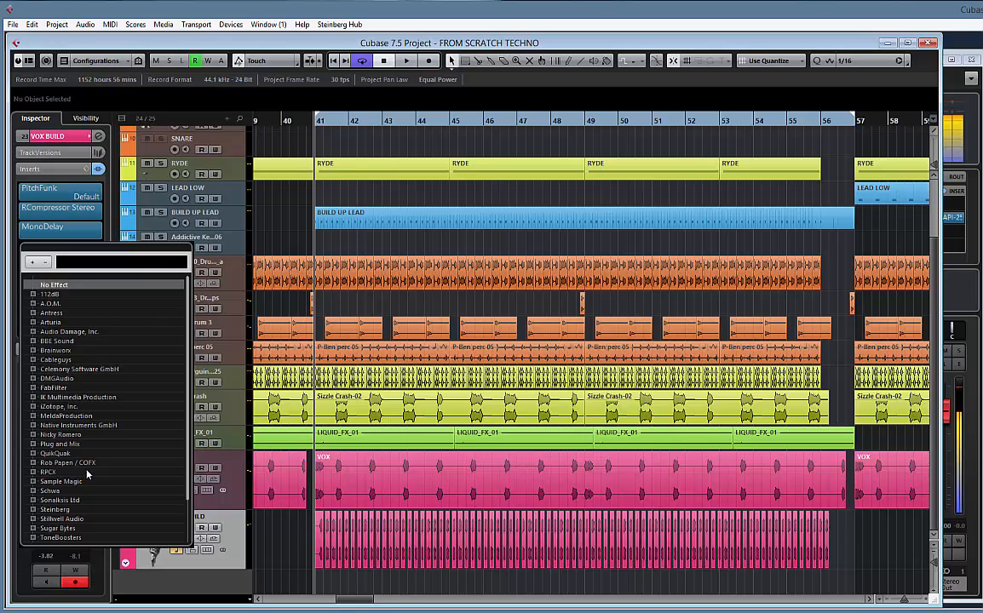
pyautogui.click(33, 454)
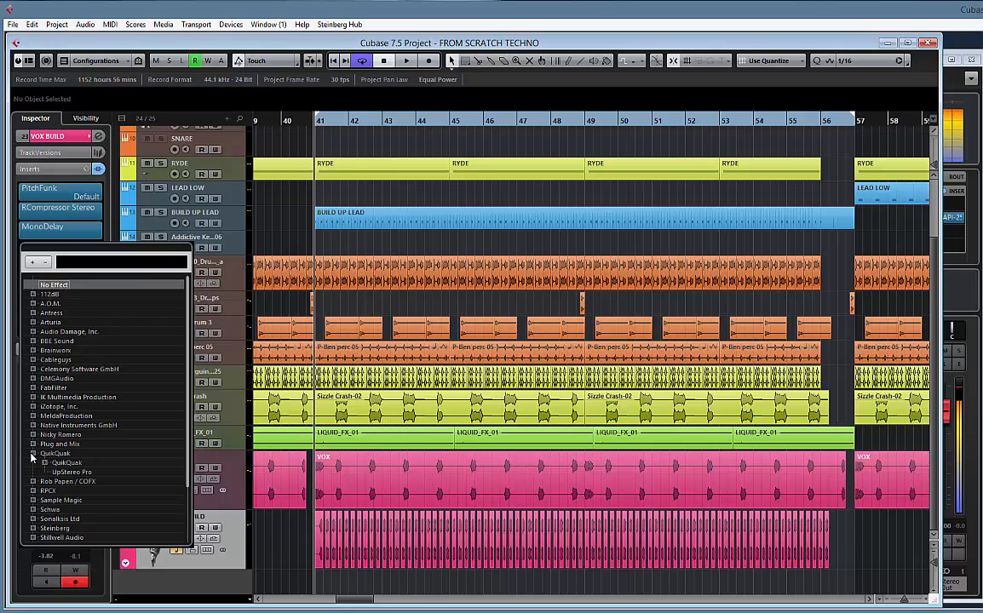
pyautogui.click(75, 472)
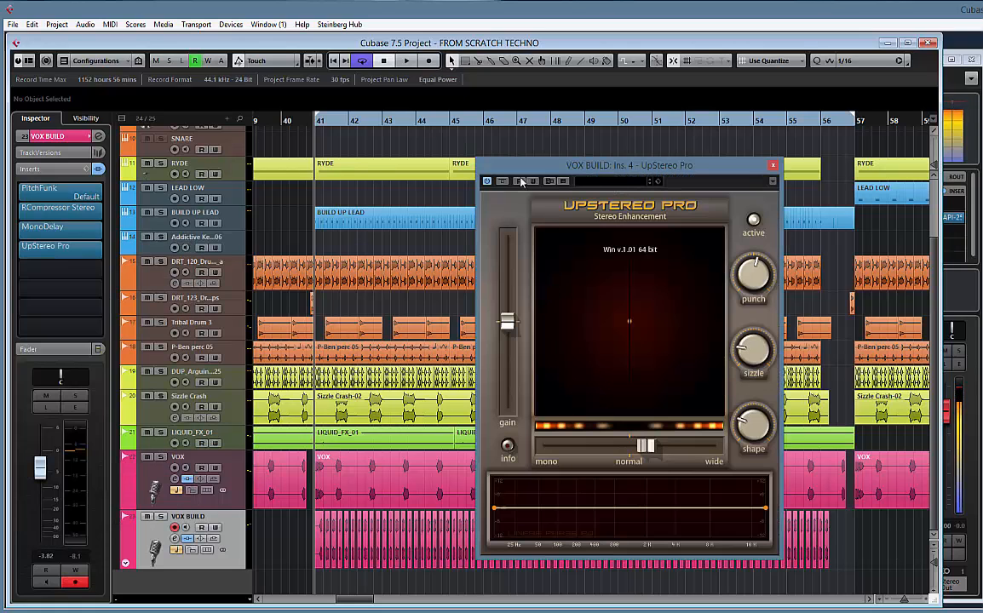
# Compare VOX BUILD with UpStereo Pro bypassed and active during playback, soloing the track
pyautogui.click(503, 181)
pyautogui.press('space')
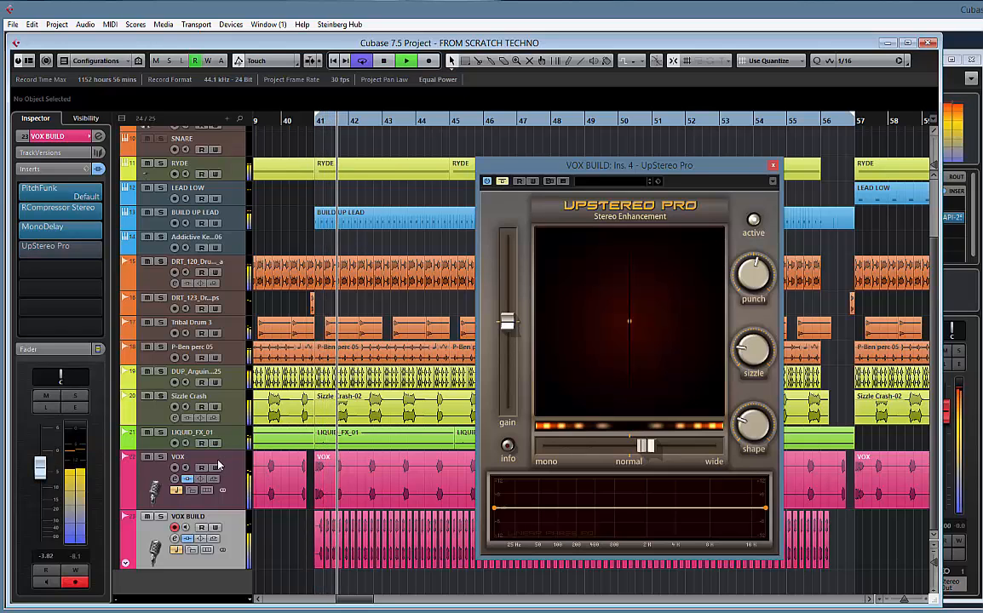
pyautogui.click(160, 516)
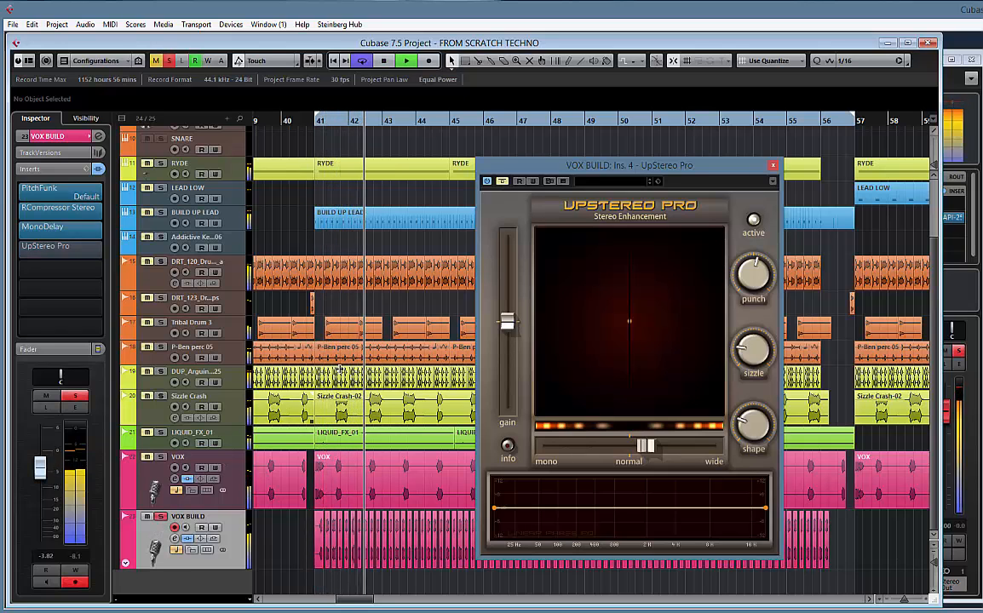
pyautogui.click(503, 182)
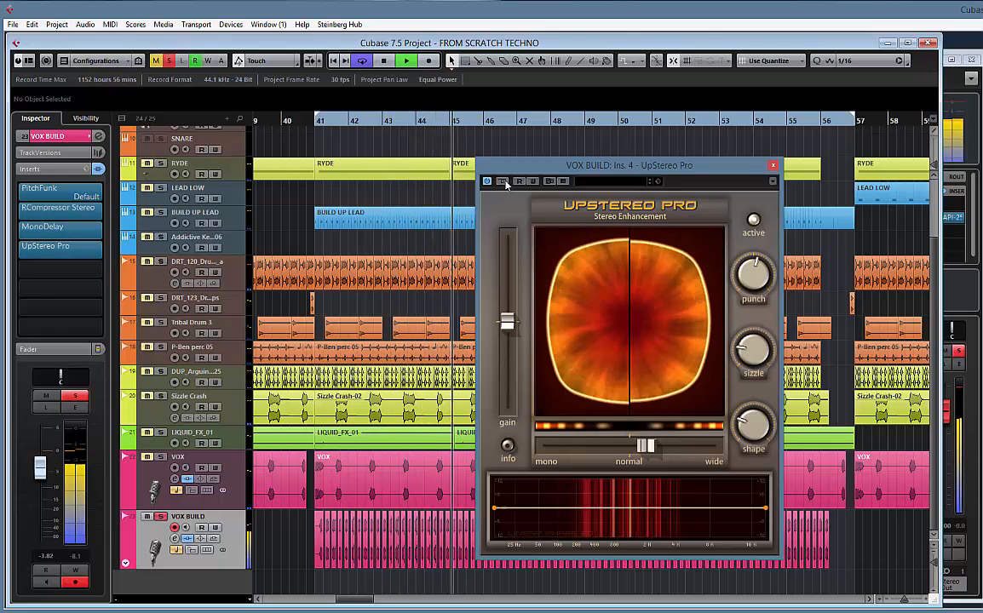
# Unsolo VOX BUILD and, during playback, push UpStereo Pro's stereo width further towards wide and set sizzle to 0.68
pyautogui.click(161, 518)
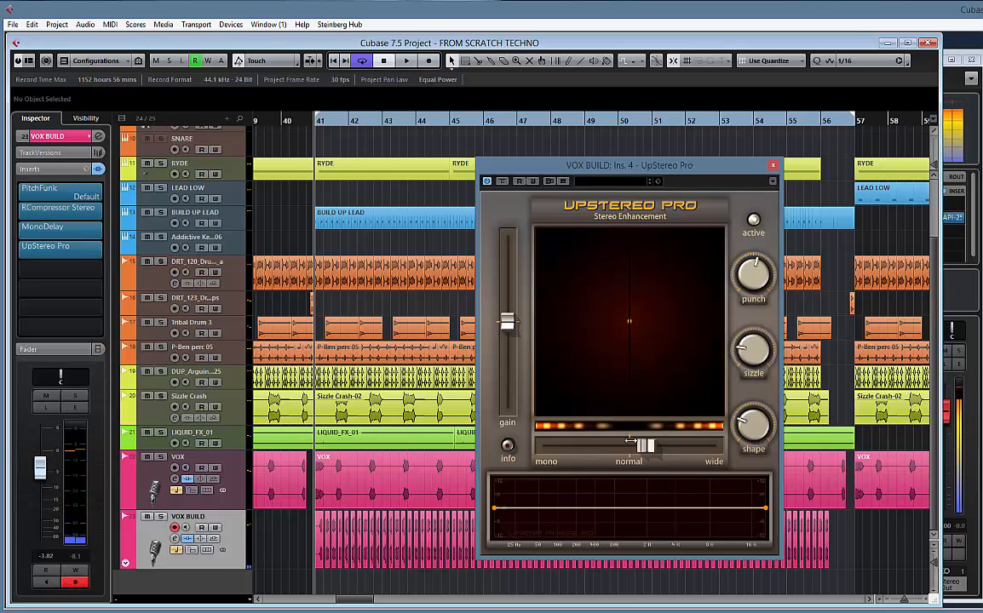
pyautogui.moveTo(637, 451)
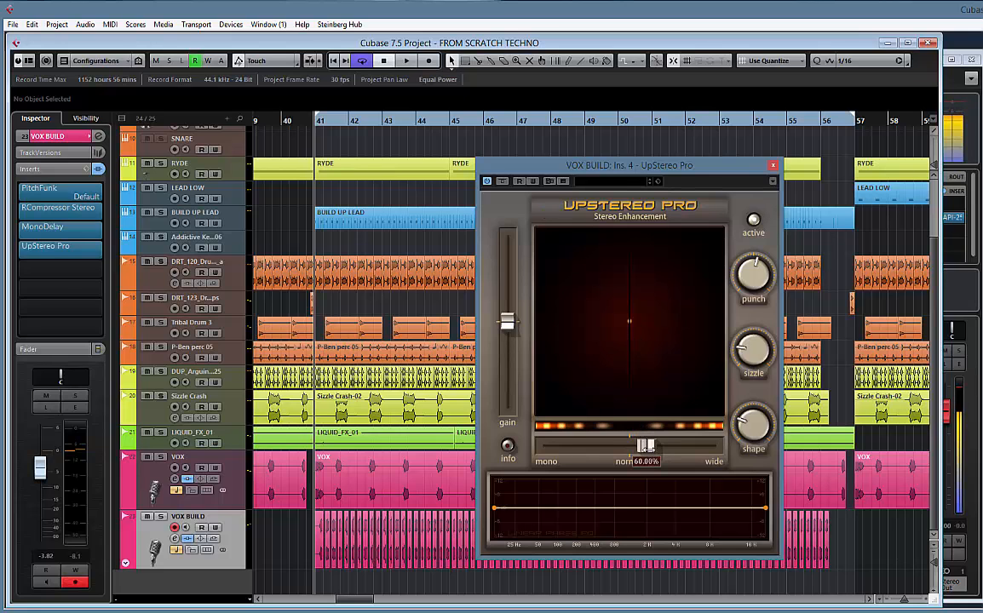
pyautogui.press('space')
pyautogui.moveTo(646, 444); pyautogui.dragTo(669, 444)
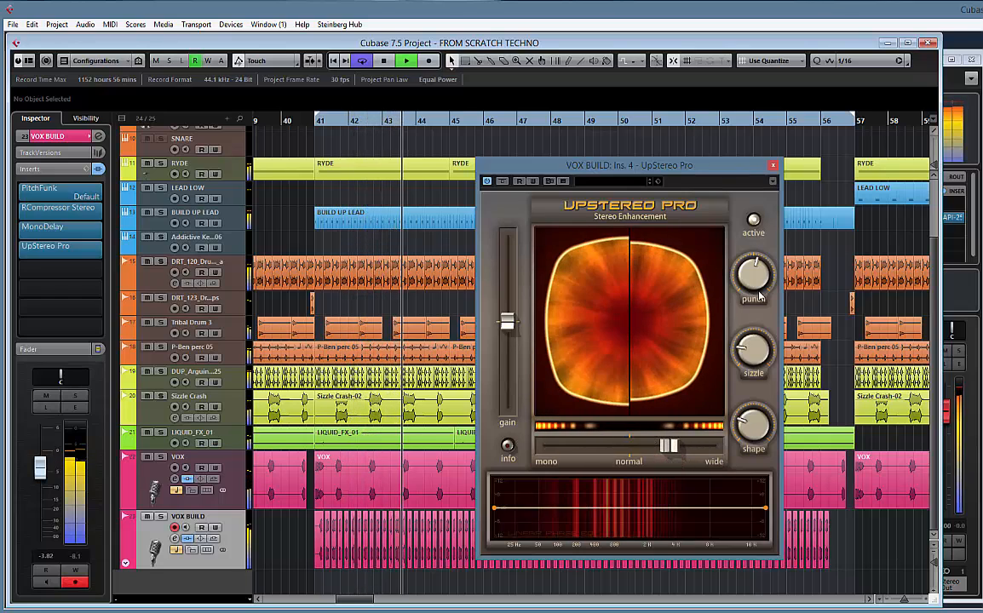
pyautogui.moveTo(754, 358)
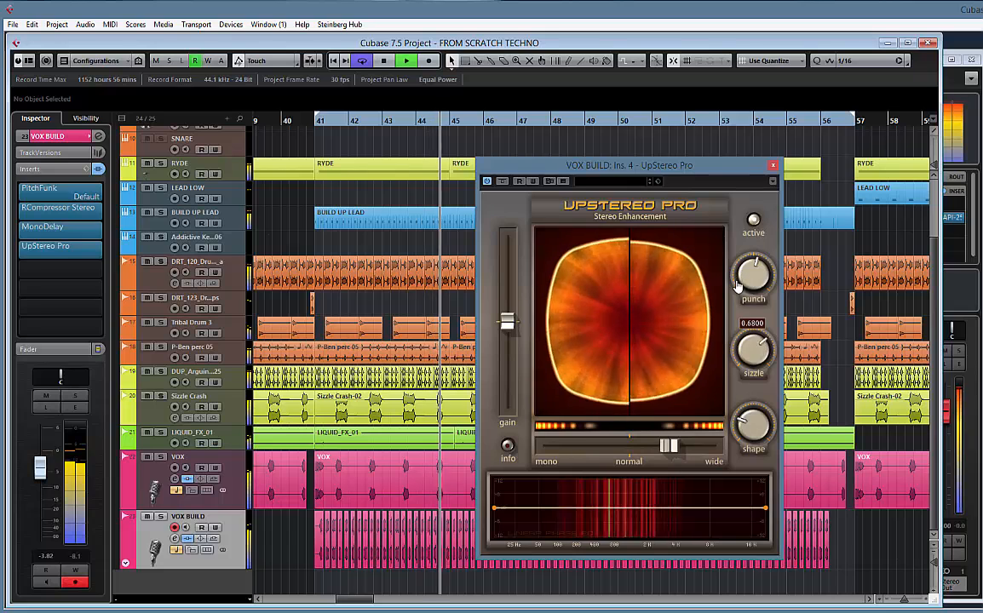
pyautogui.moveTo(728, 391)
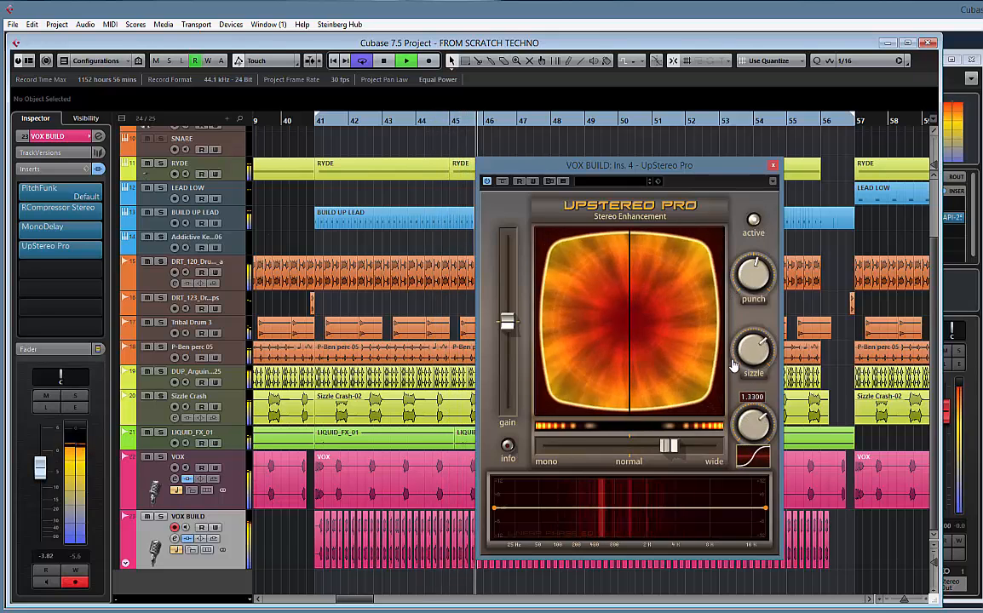
pyautogui.moveTo(669, 445); pyautogui.dragTo(683, 447)
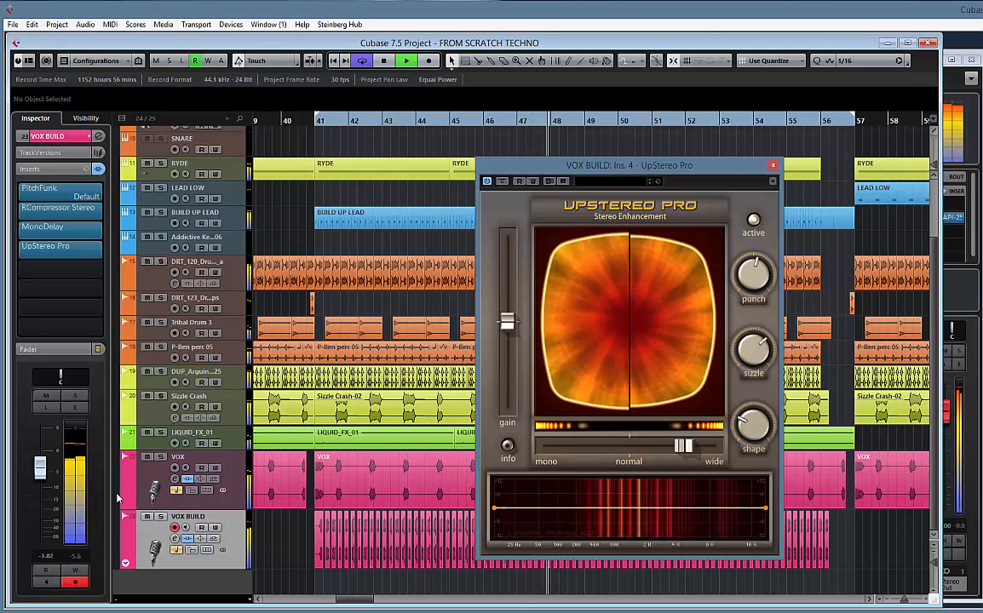
# Lower the VOX BUILD fader to -7.30, close UpStereo Pro and stop playback
pyautogui.moveTo(40, 475); pyautogui.dragTo(45, 487)
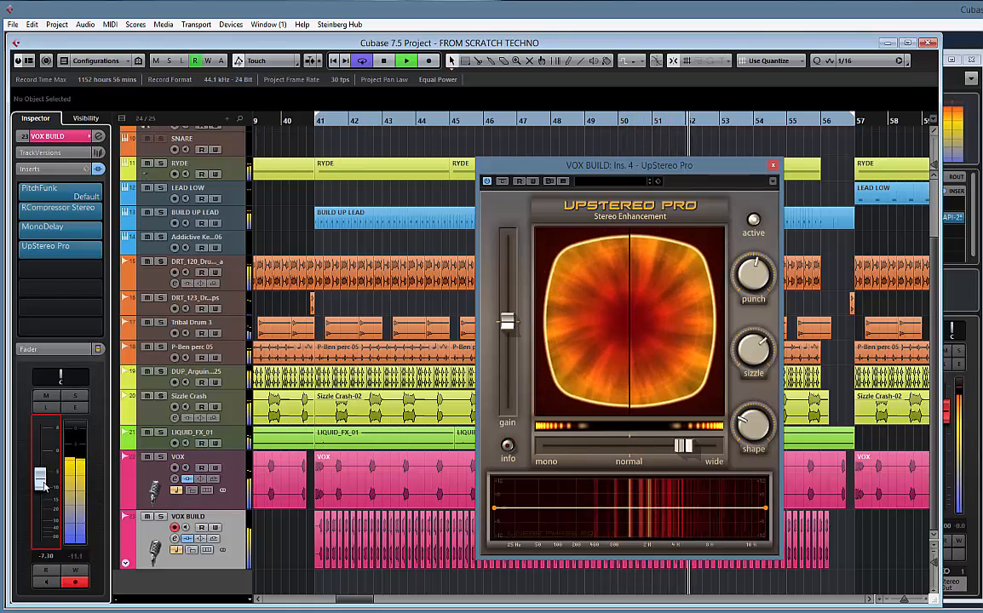
pyautogui.click(773, 167)
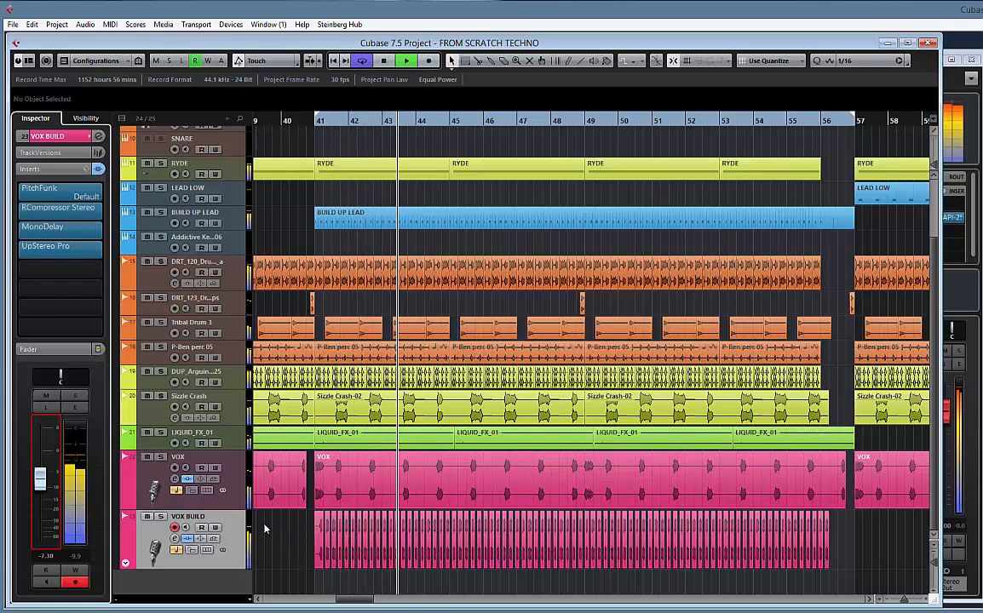
pyautogui.press('space')
# Try deleting VOX BUILD's PitchFunk Shift points between bars 48 and 51, undo the deletion, and hide the automation lanes
pyautogui.click(125, 563)
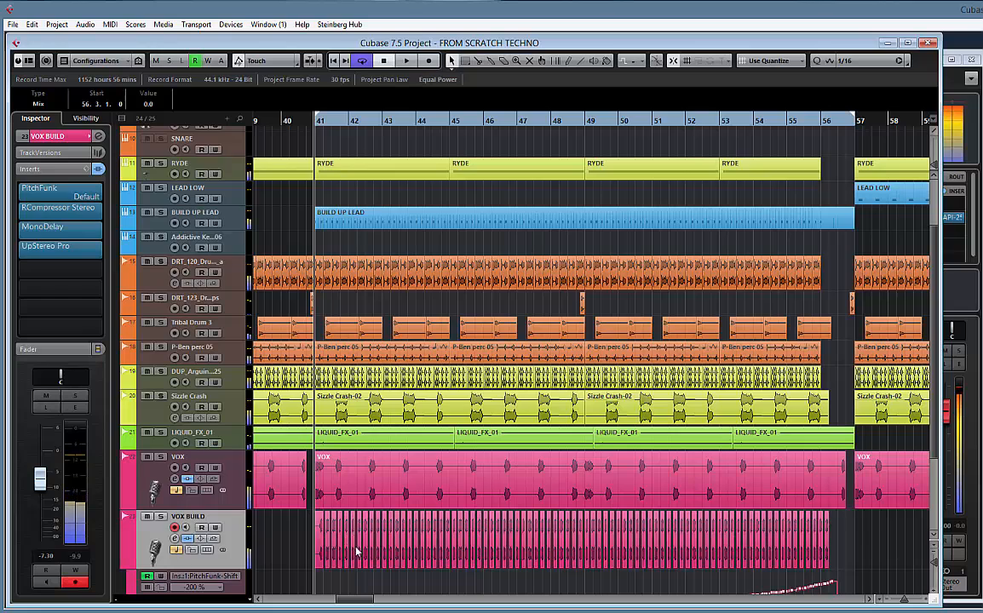
pyautogui.scroll(-3, 356, 552)
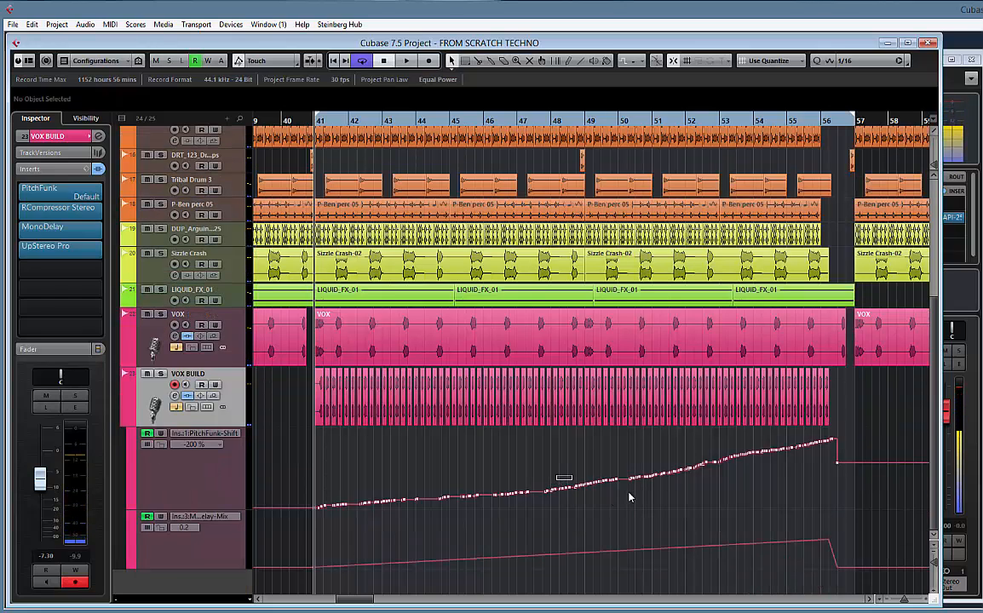
pyautogui.moveTo(557, 477); pyautogui.dragTo(691, 495)
pyautogui.press('Delete')
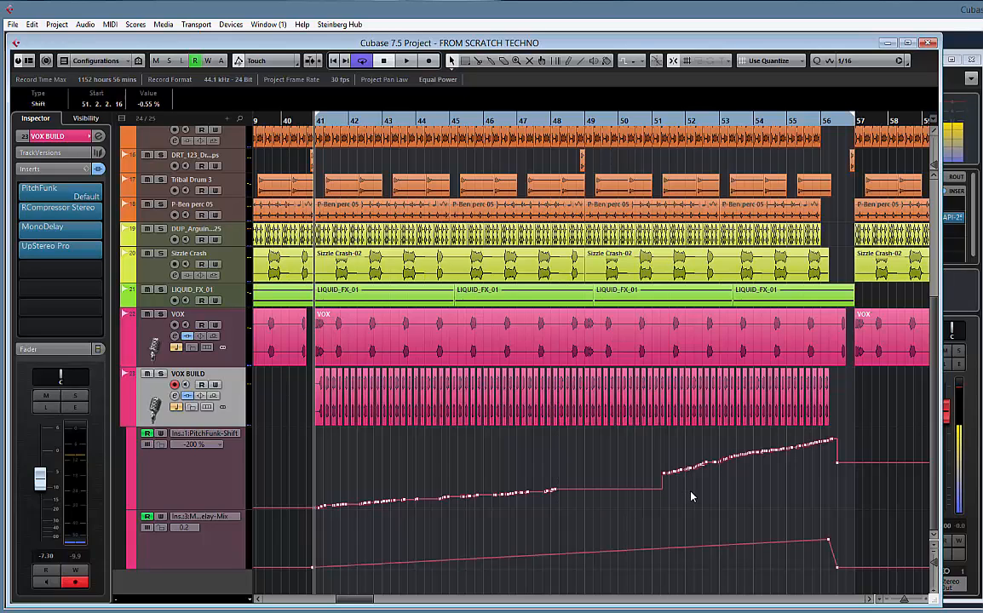
pyautogui.hotkey('ctrl', 'z')
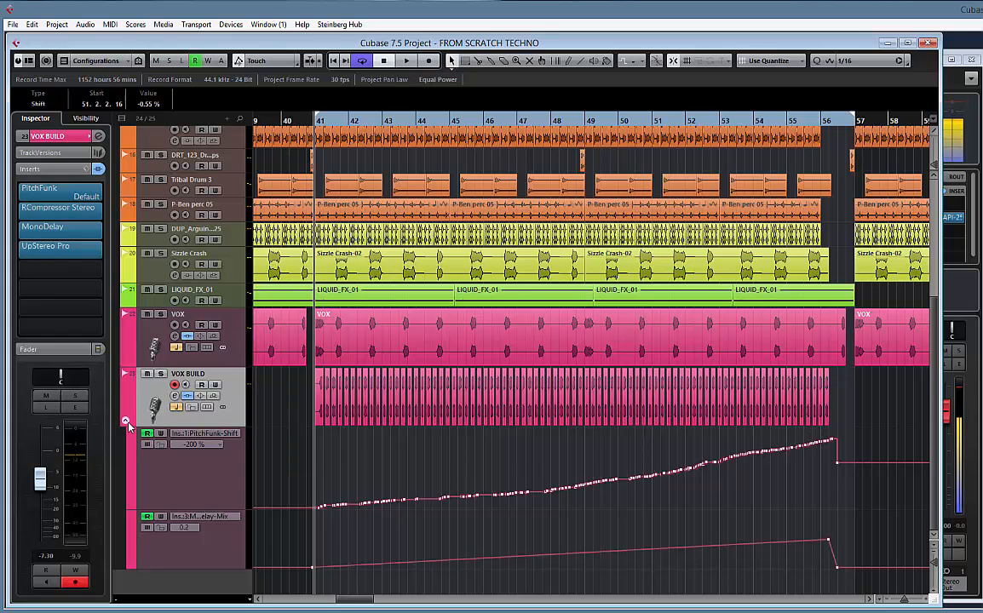
pyautogui.click(126, 420)
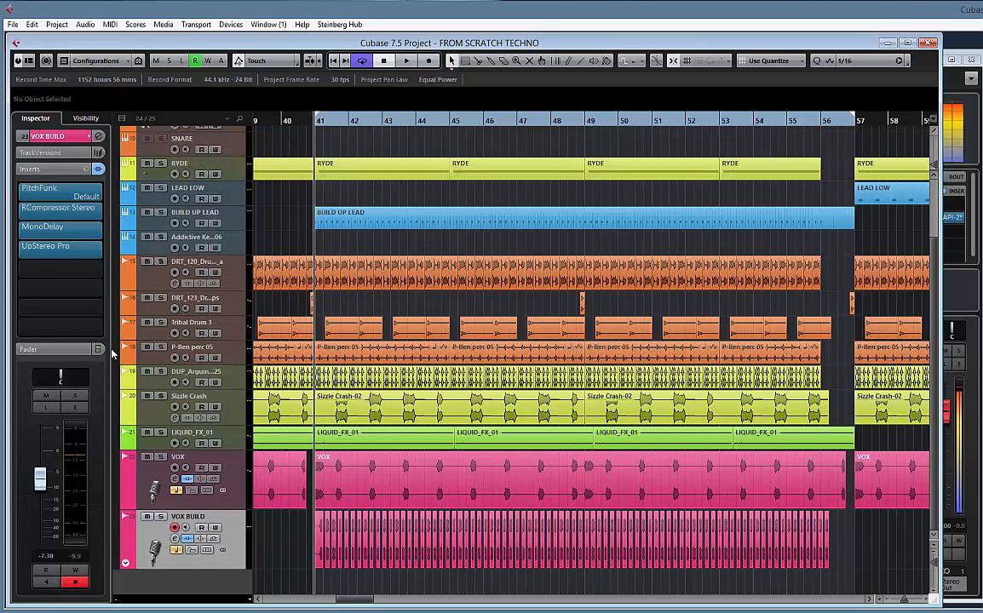
# Load Waves RCompressor Stereo into VOX BUILD's fifth insert slot
pyautogui.click(101, 271)
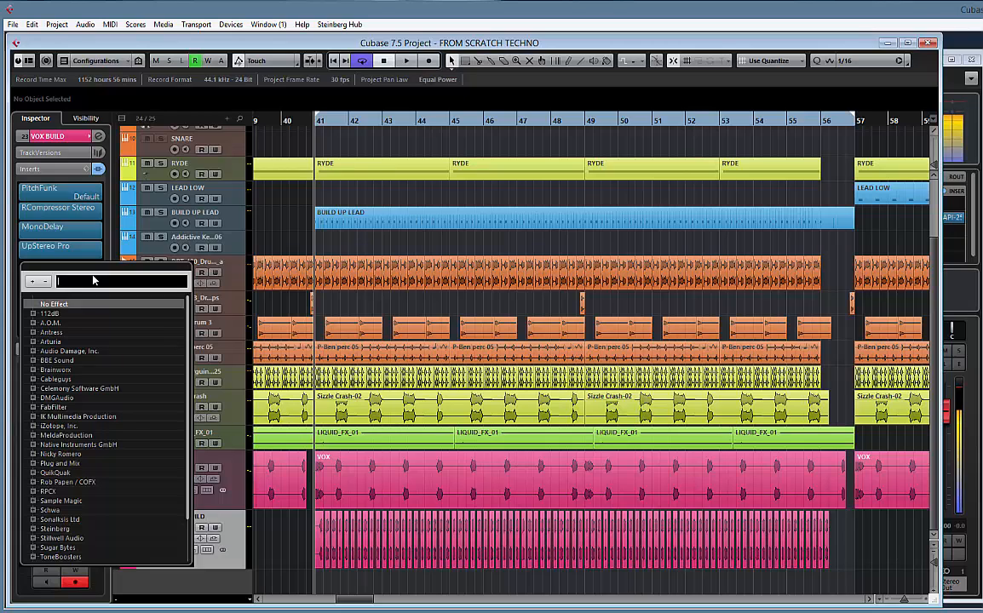
pyautogui.write('R')
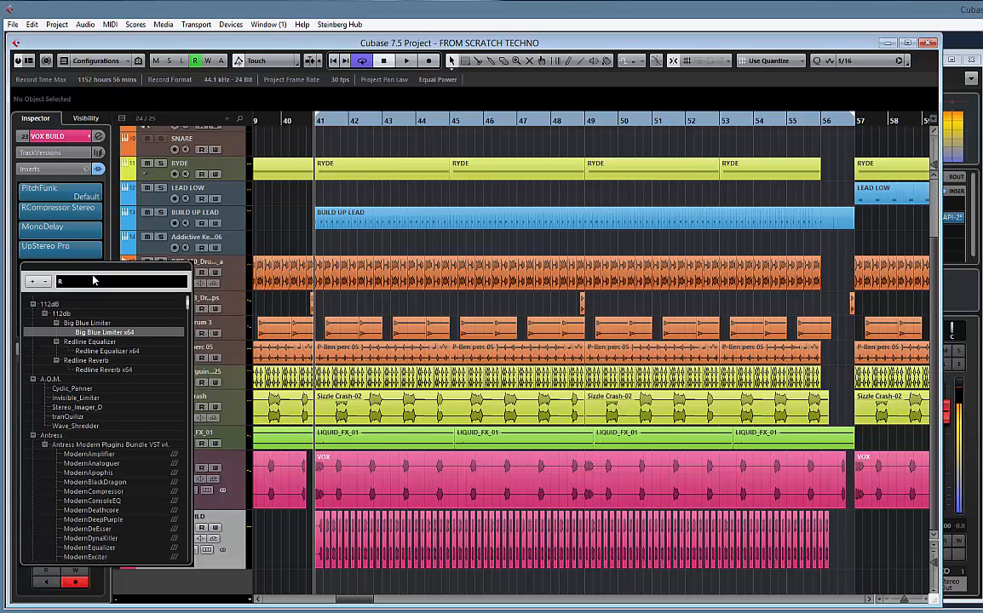
pyautogui.write('COM')
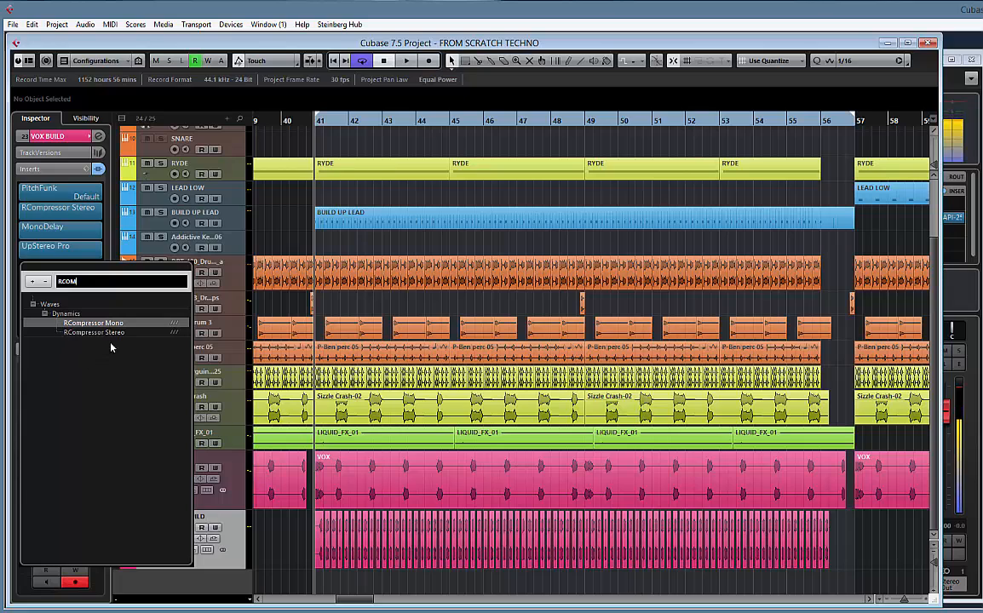
pyautogui.click(112, 335)
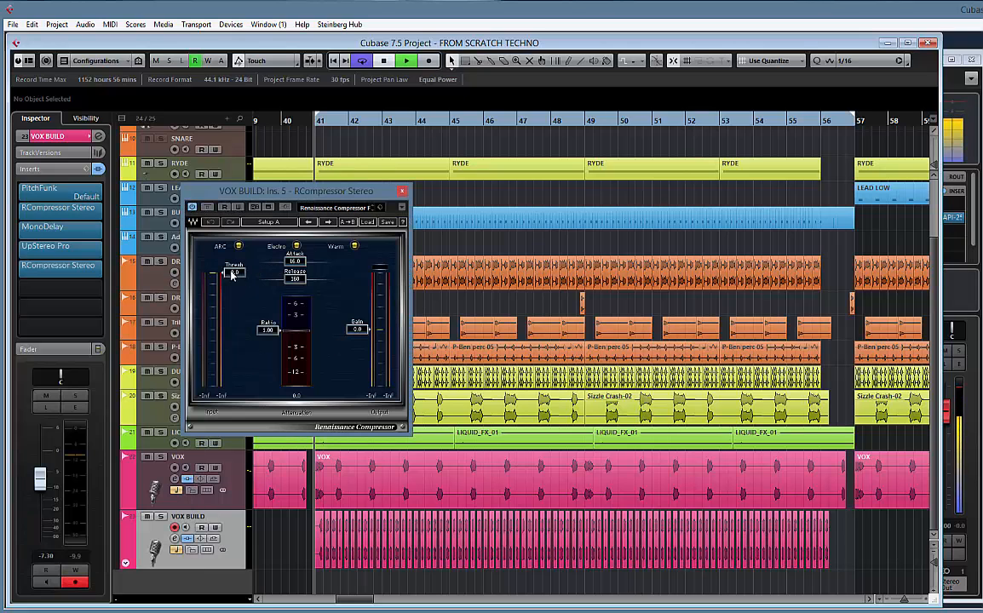
# During playback, set the new RCompressor's threshold to -8.4, attack to 0.50 and ratio to about 1.58, and close it
pyautogui.press('space')
pyautogui.moveTo(231, 274); pyautogui.dragTo(237, 294)
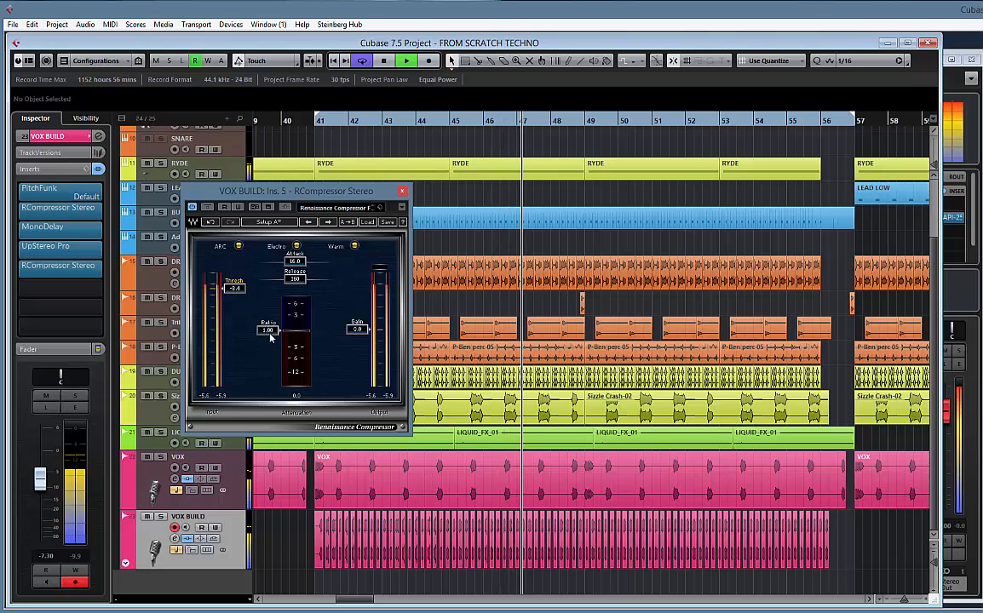
pyautogui.moveTo(295, 265); pyautogui.dragTo(205, 295)
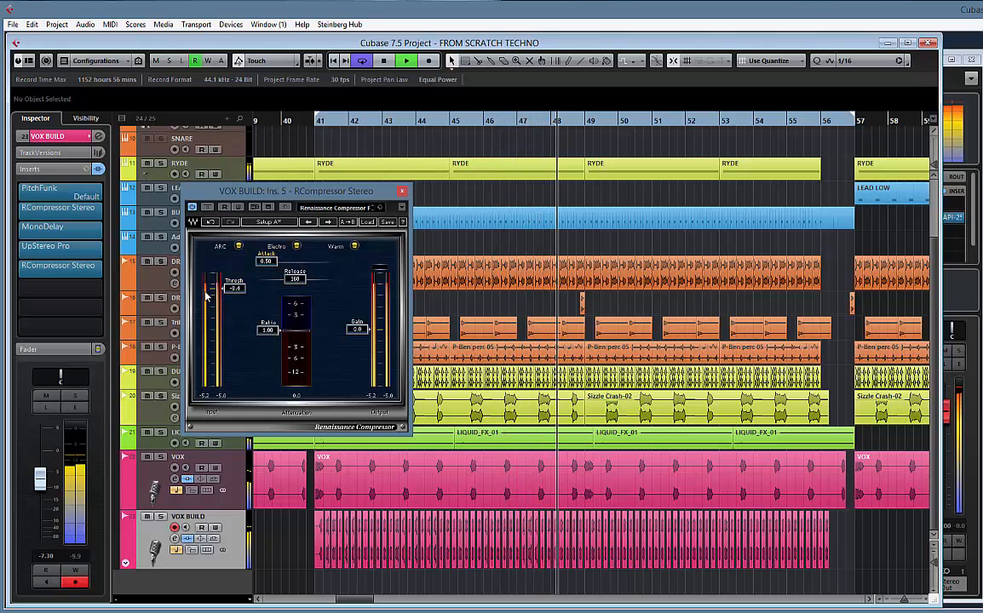
pyautogui.moveTo(267, 330); pyautogui.dragTo(277, 367)
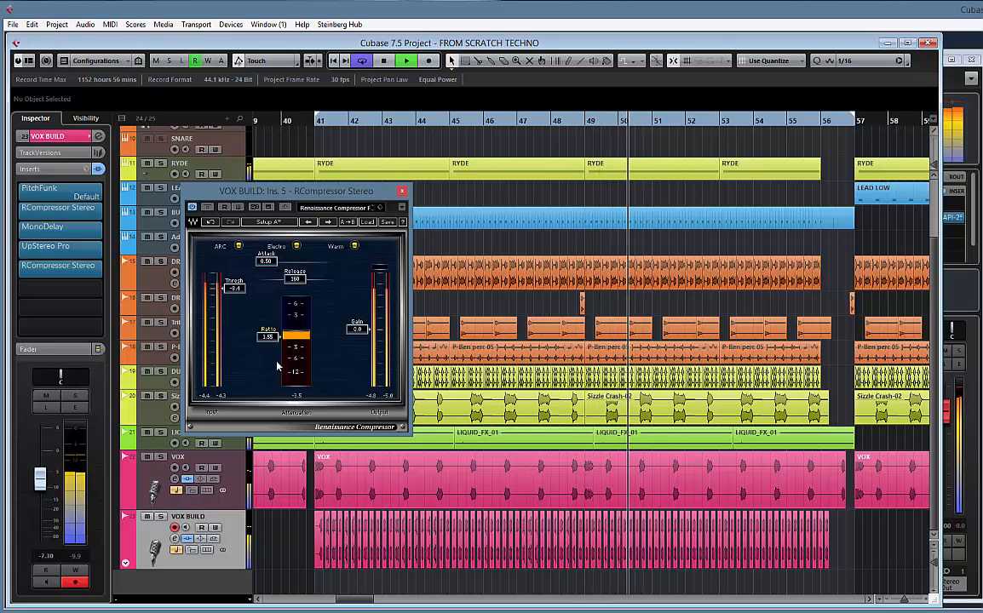
pyautogui.moveTo(277, 336); pyautogui.dragTo(277, 339)
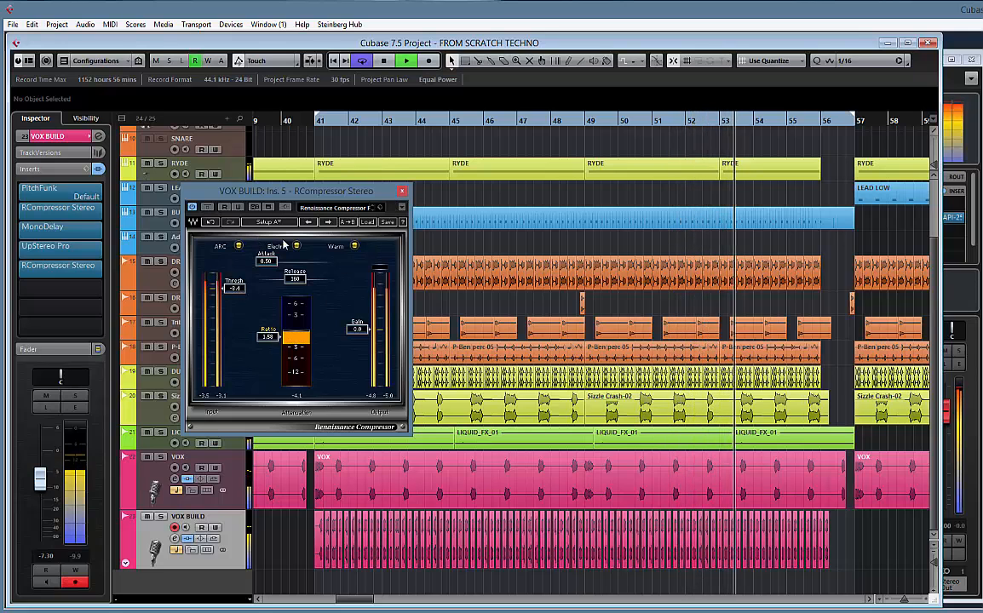
pyautogui.click(402, 191)
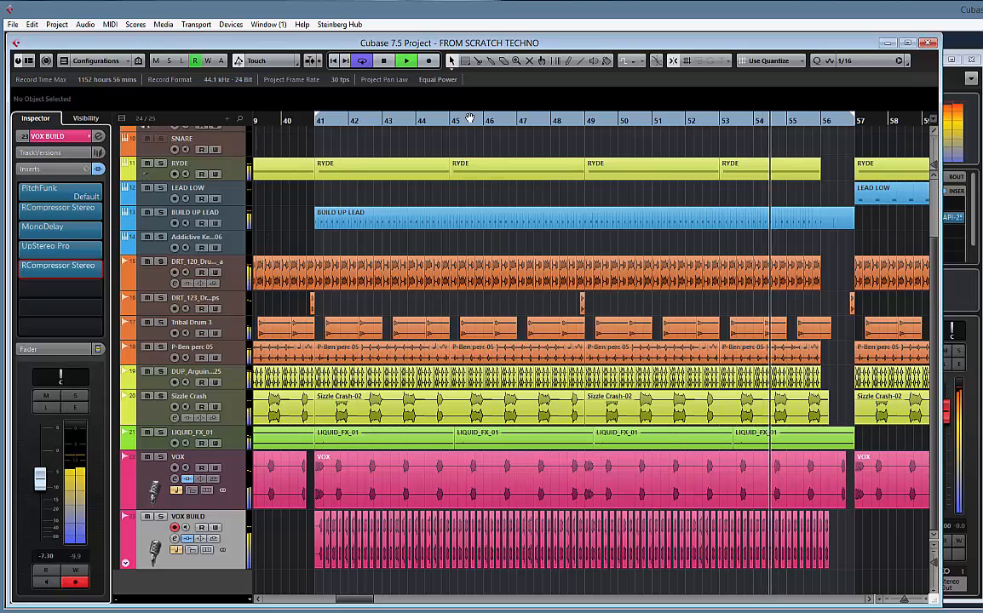
# Replay the build-up from bar 41, raise the VOX BUILD fader to -4.92, and stop playback
pyautogui.press('KP_1')
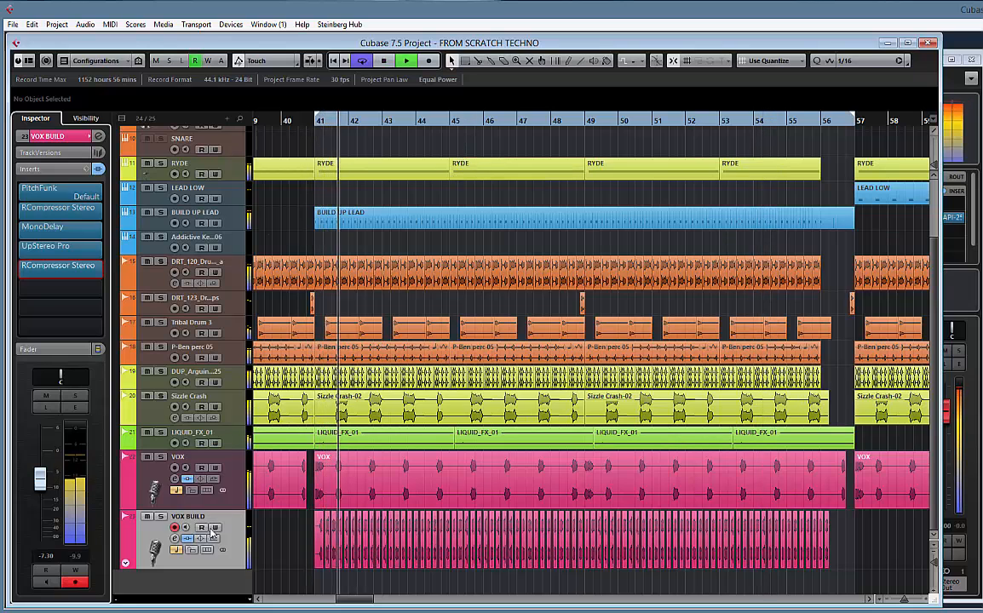
pyautogui.moveTo(48, 482); pyautogui.dragTo(49, 472)
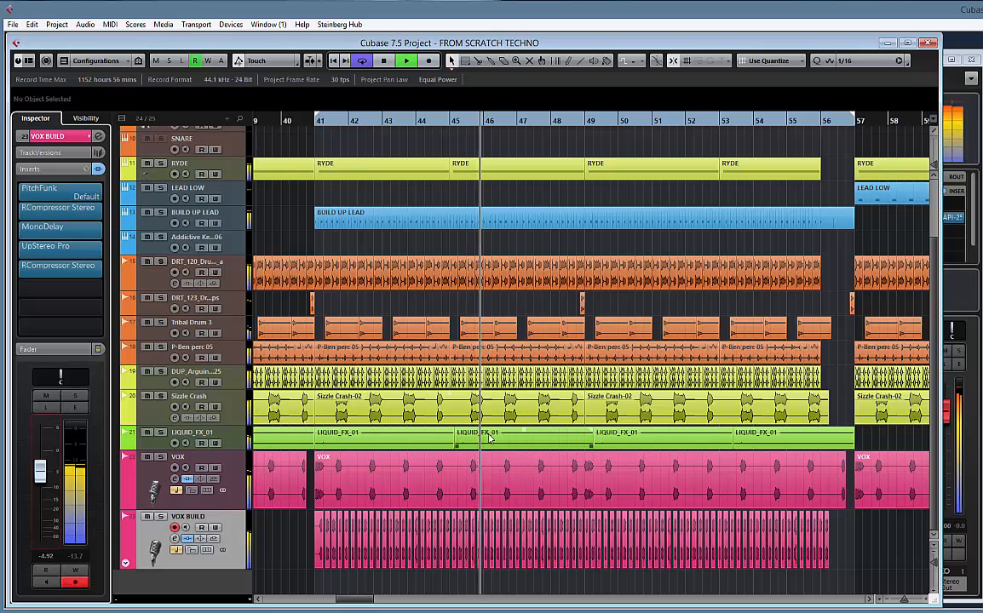
pyautogui.press('space')
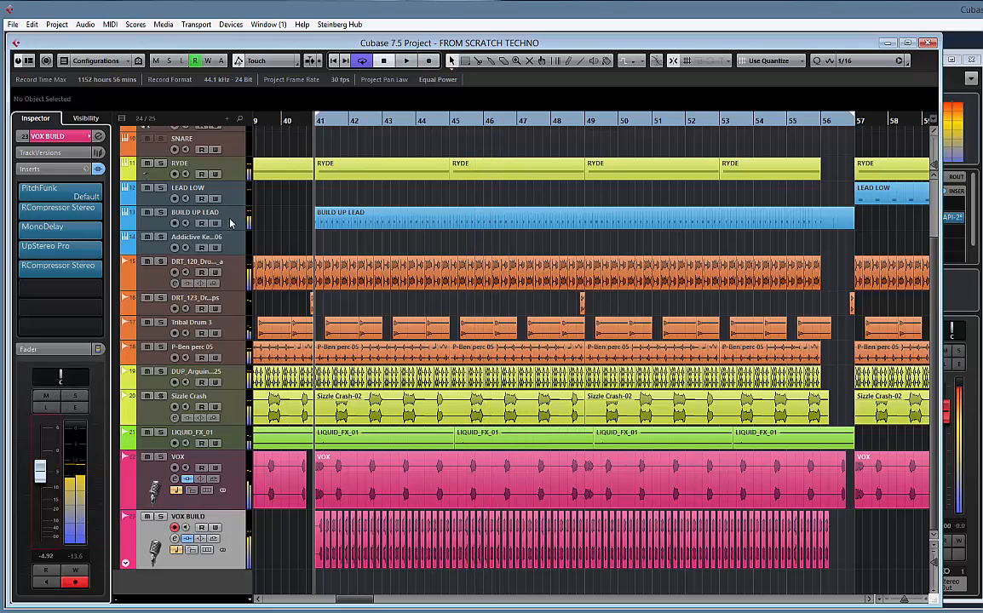
# Select the BUILD UP LEAD track and listen to it soloed from bar 41
pyautogui.click(149, 214)
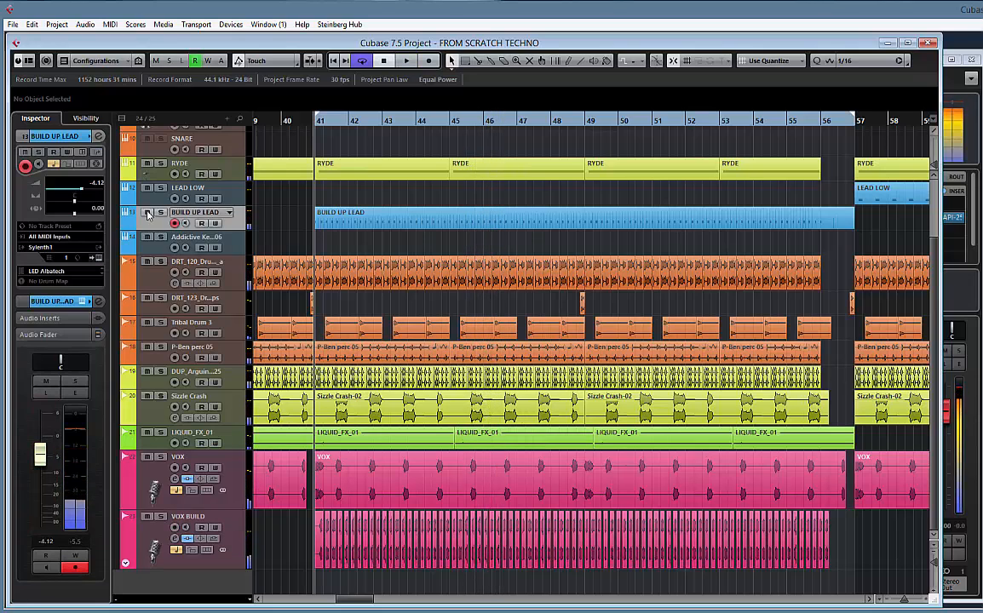
pyautogui.click(160, 213)
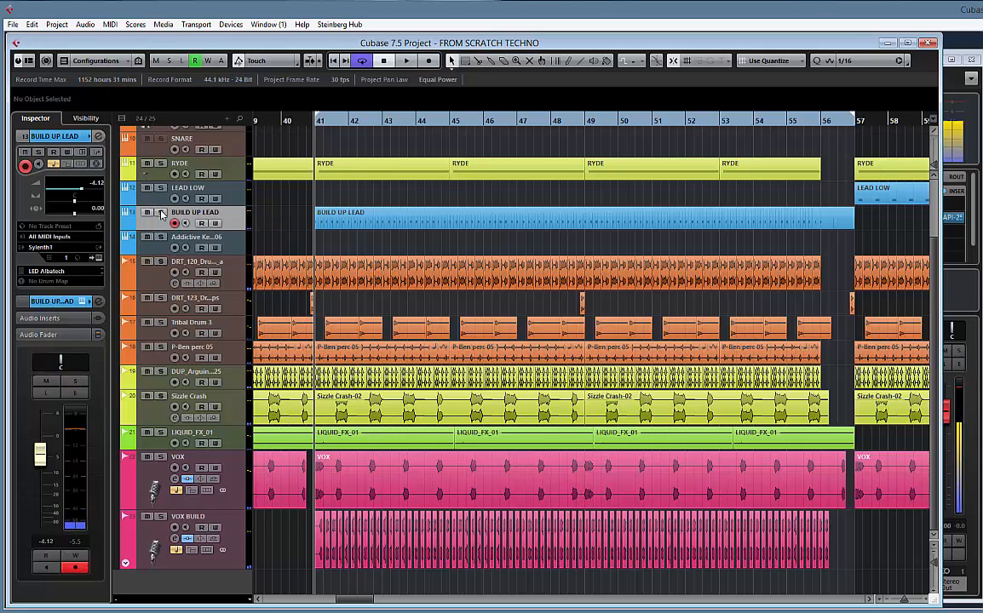
pyautogui.press('space')
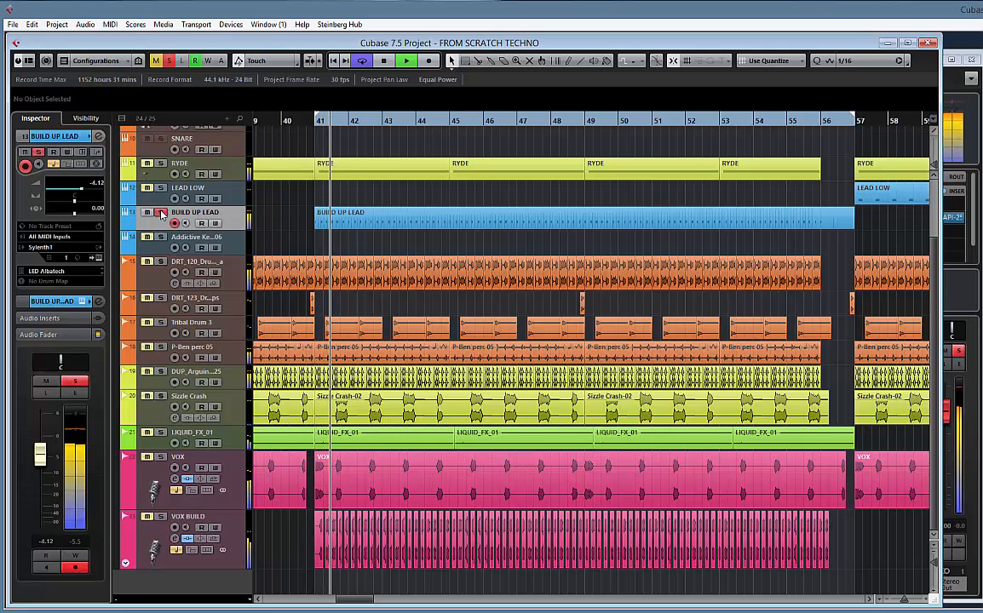
pyautogui.press('space')
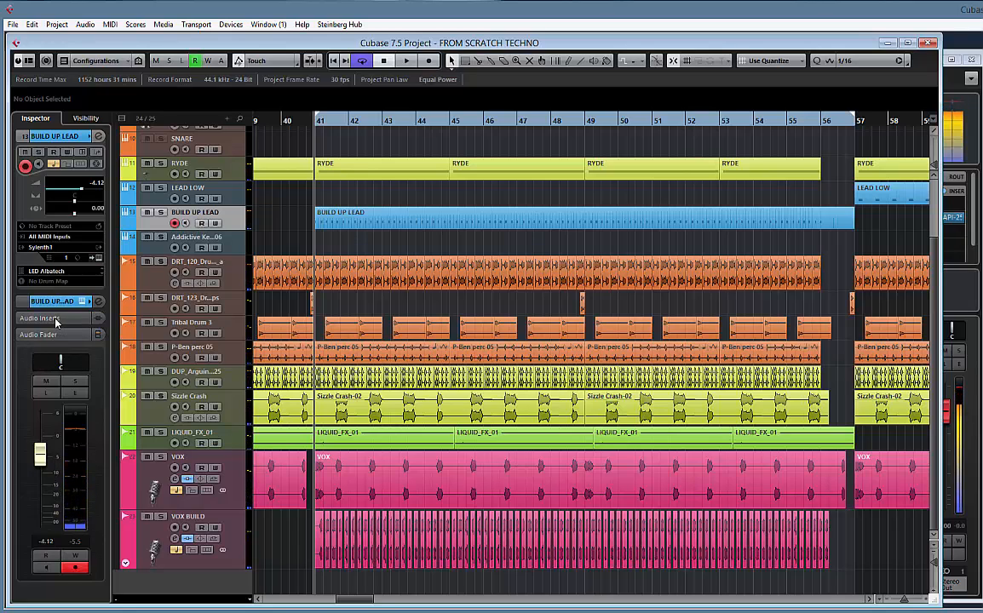
# Load Cableguys' PanCake2-64bit into BUILD UP LEAD's first insert slot, close the channel settings, and reposition the plug-in window
pyautogui.click(99, 137)
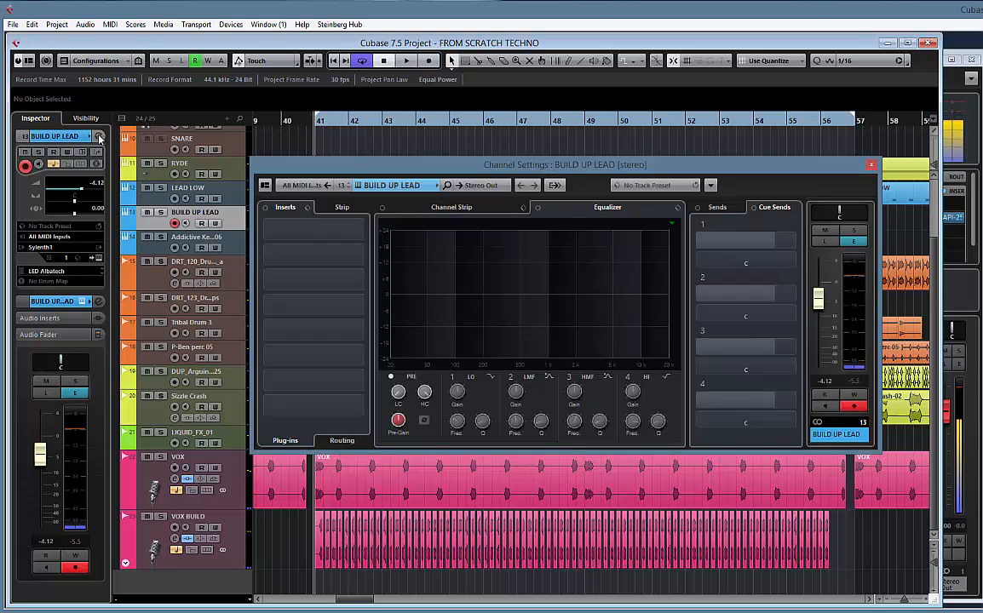
pyautogui.click(364, 231)
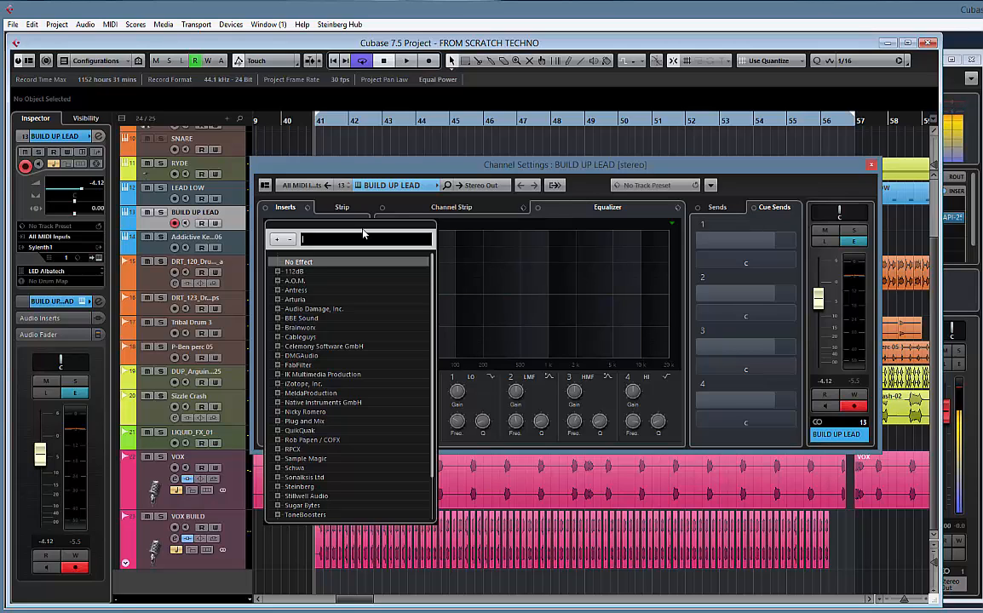
pyautogui.write('PANCA')
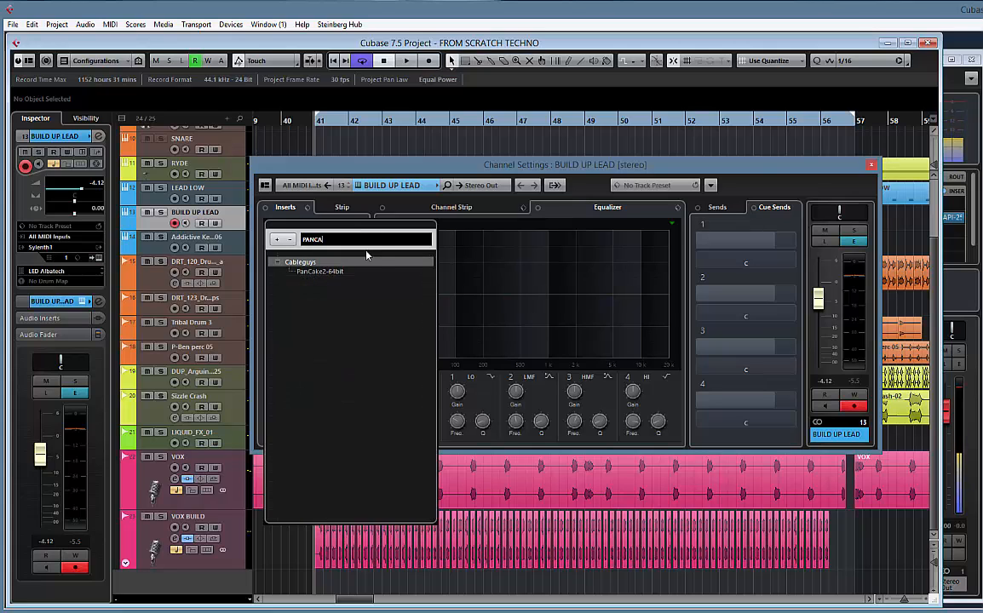
pyautogui.click(319, 272)
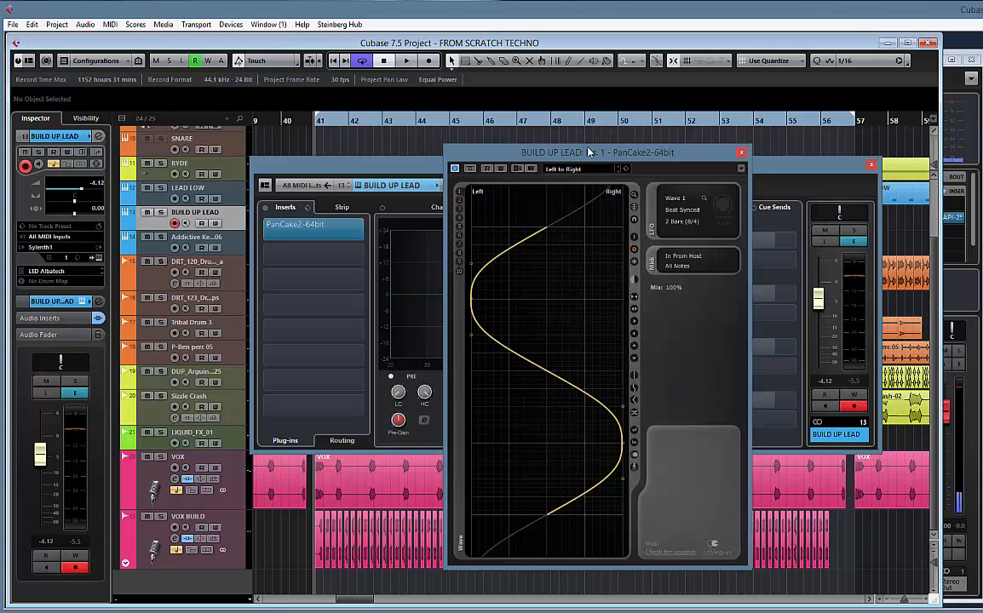
pyautogui.click(871, 165)
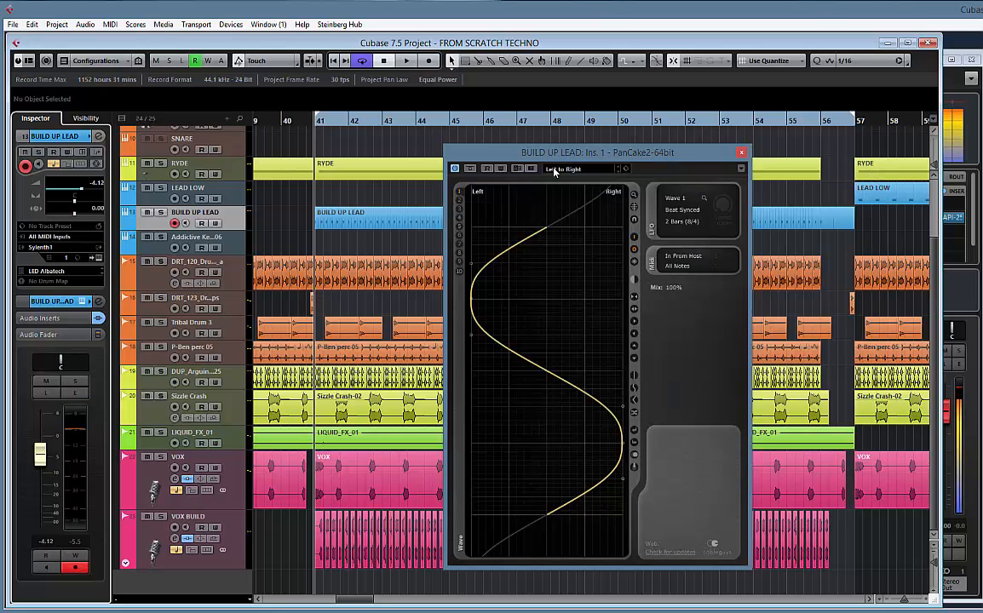
pyautogui.moveTo(617, 158); pyautogui.dragTo(500, 145)
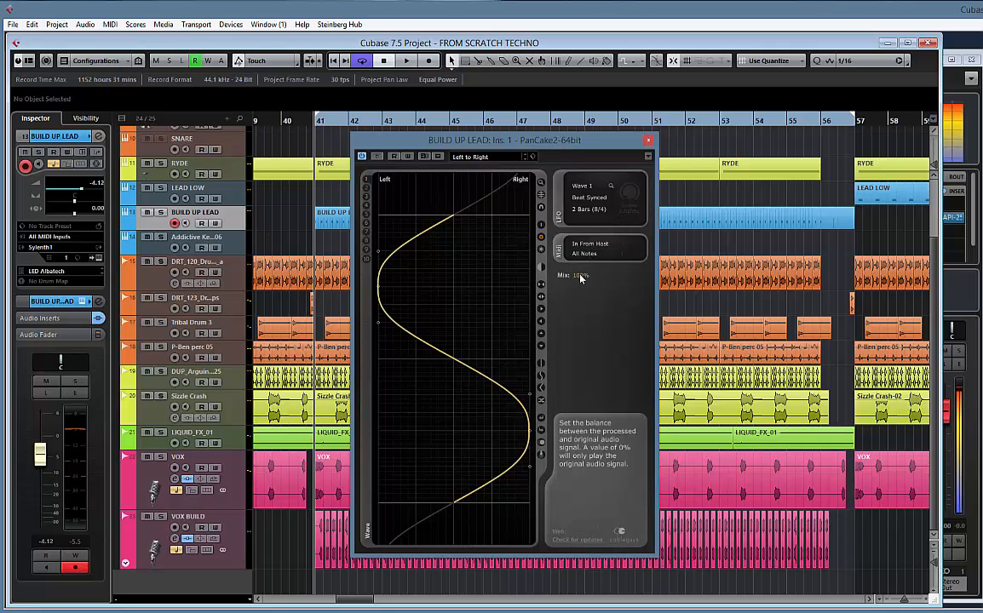
# During playback, set the PanCake2 mix to 35% and try LFO lengths of 1,5 Bars (6/4) and 3 Bars (12/4)
pyautogui.press('space')
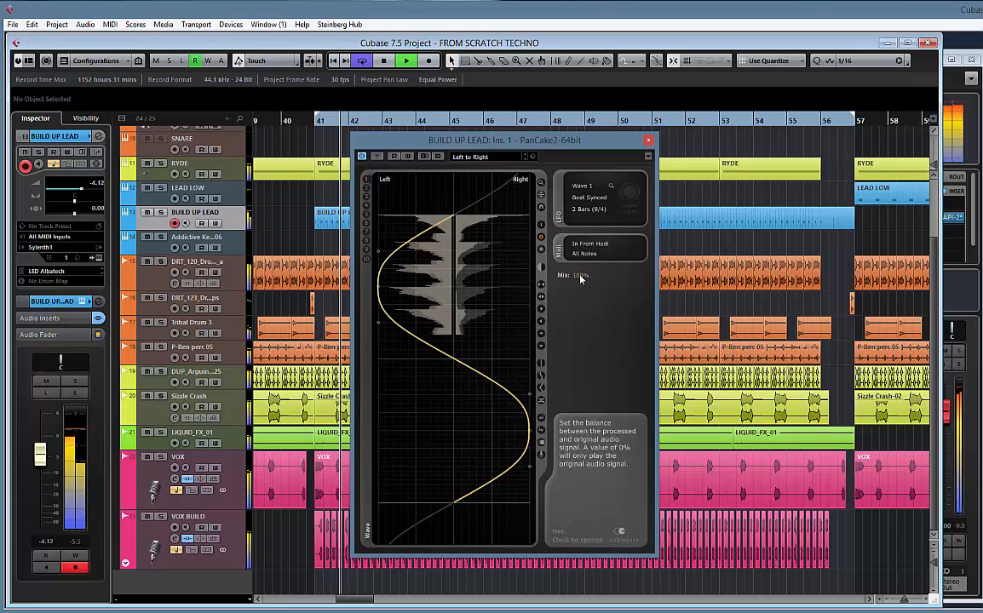
pyautogui.moveTo(580, 278); pyautogui.dragTo(576, 324)
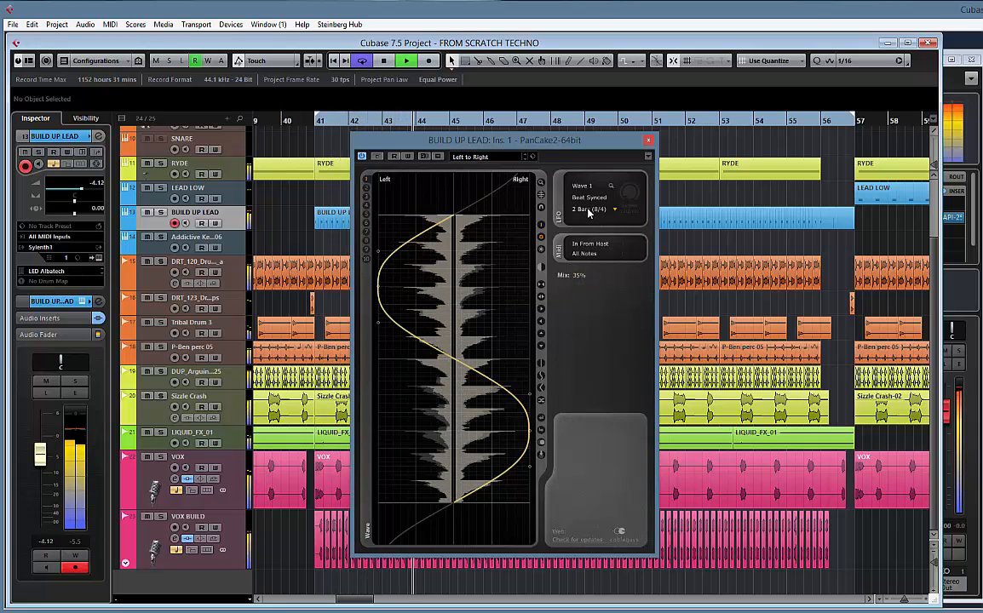
pyautogui.click(589, 210)
pyautogui.click(594, 341)
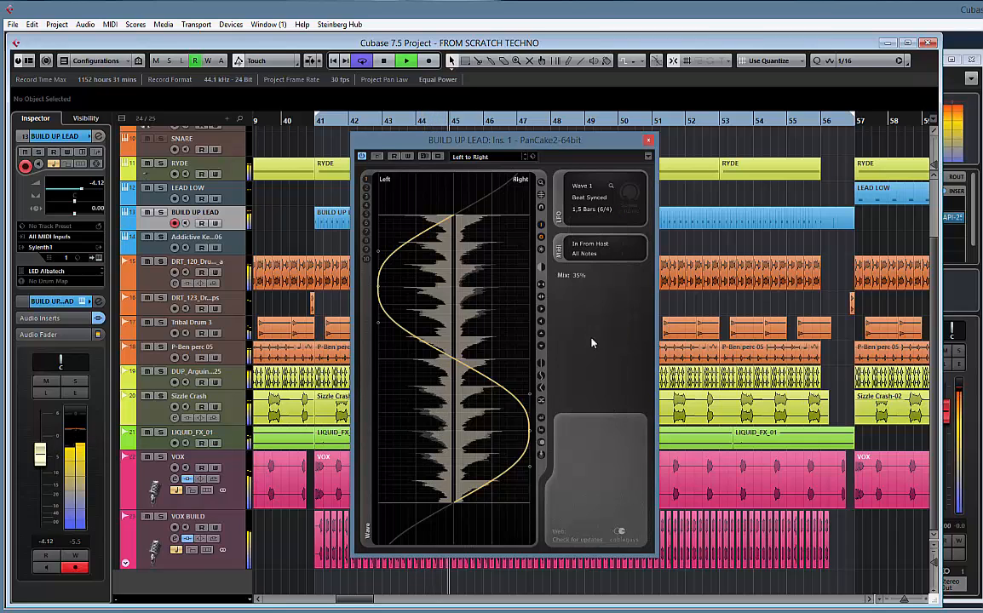
pyautogui.click(592, 210)
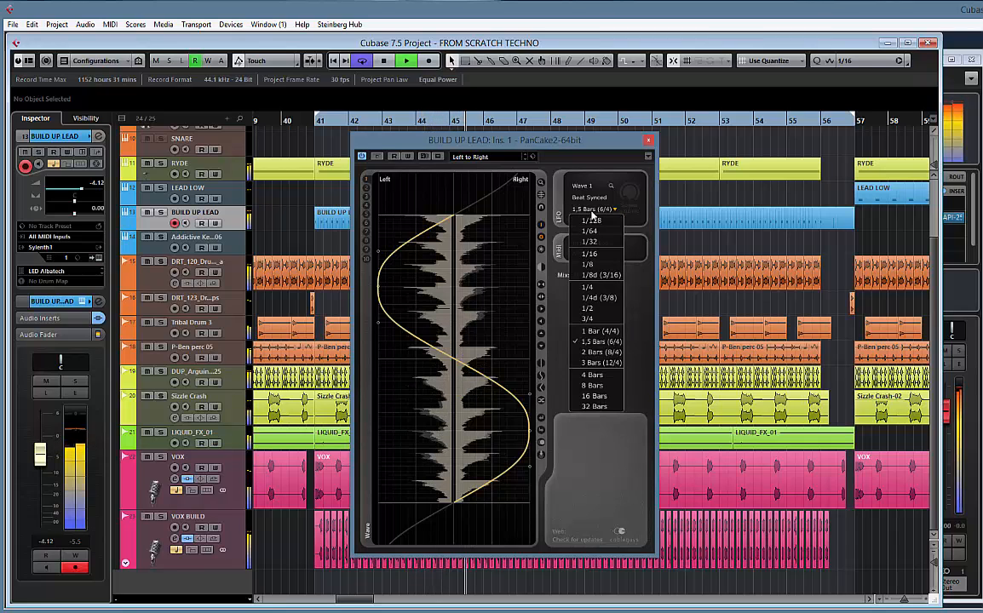
pyautogui.click(597, 363)
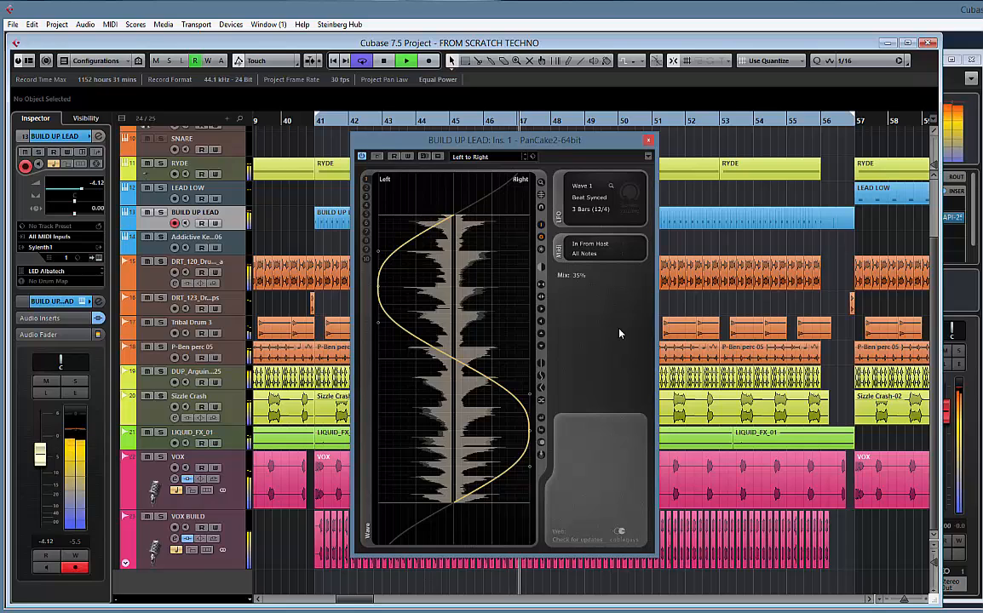
# Set the PanCake2 LFO length to 3/4 and close the plug-in
pyautogui.click(593, 210)
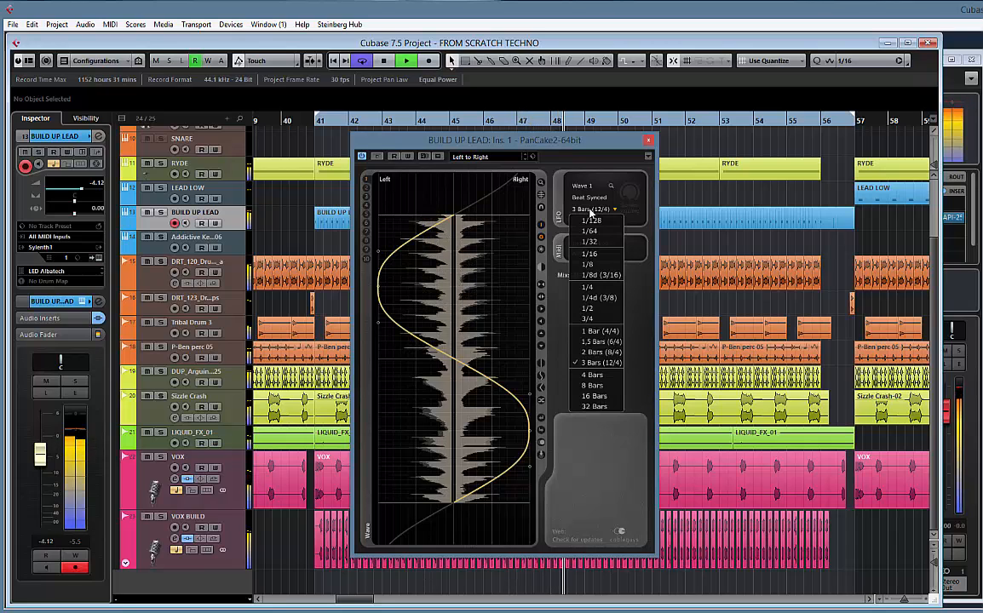
pyautogui.click(589, 319)
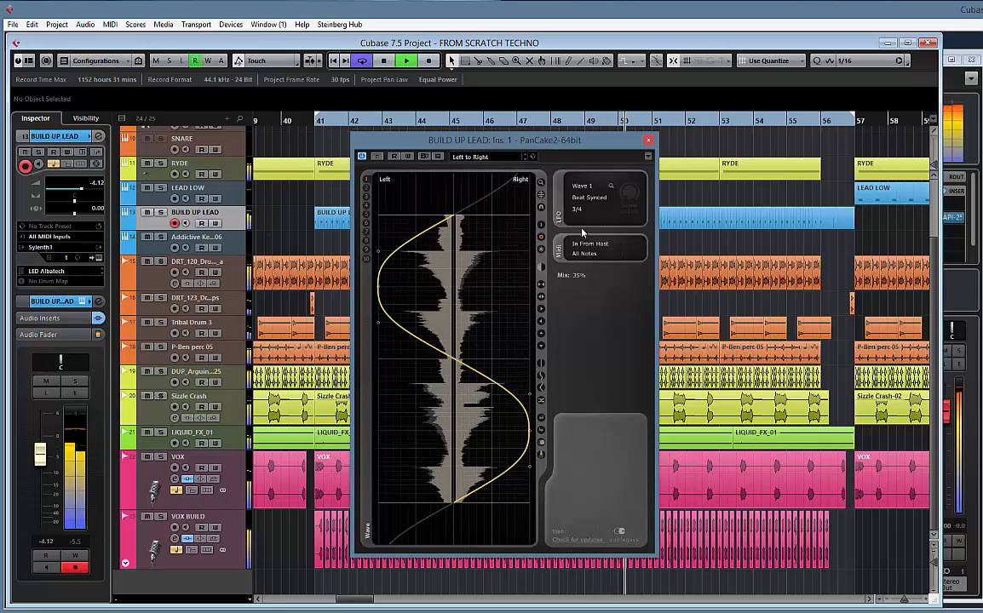
pyautogui.click(649, 141)
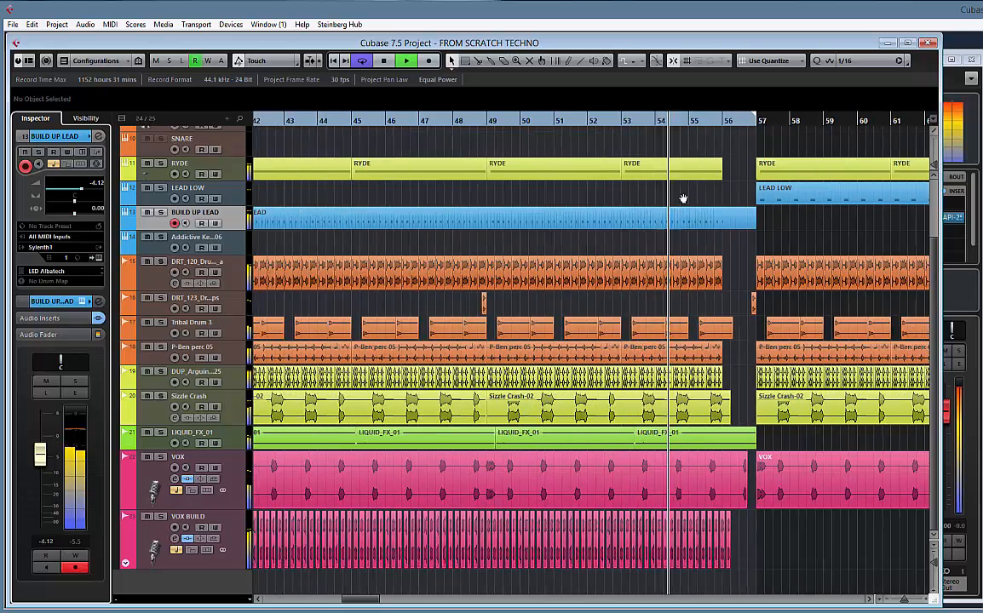
# Delete the VOX BUILD slices past bar 56, replay the end of the build-up from about bar 55, and stop playback
pyautogui.scroll(4, 682, 205)
pyautogui.scroll(-4, 765, 233)
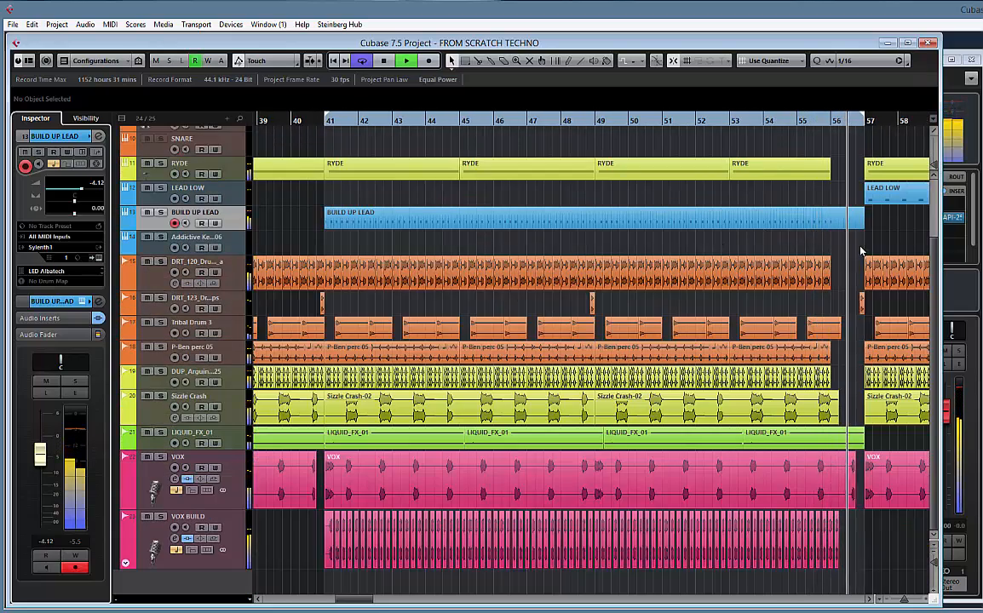
pyautogui.click(789, 124)
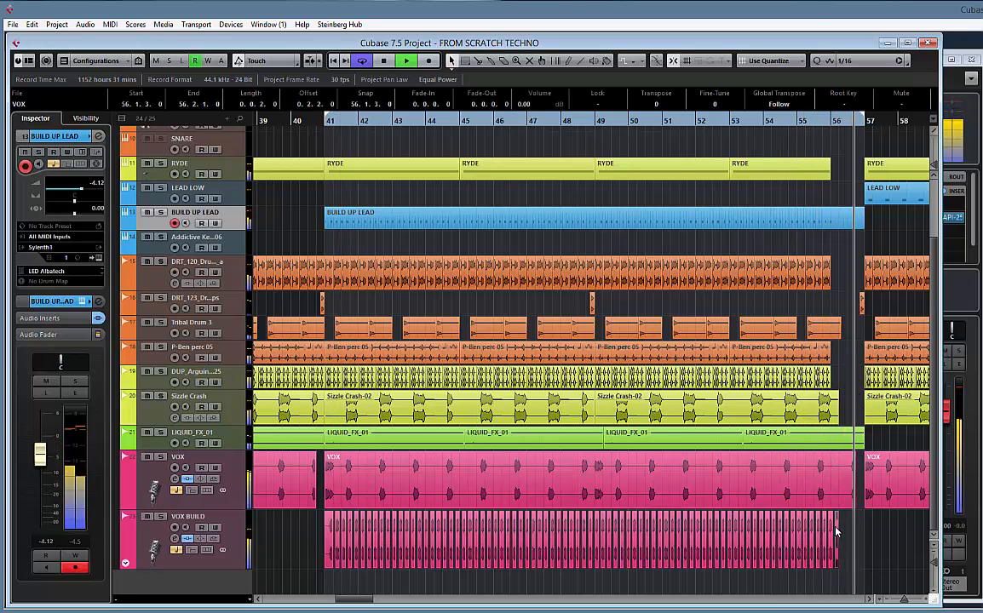
pyautogui.click(821, 122)
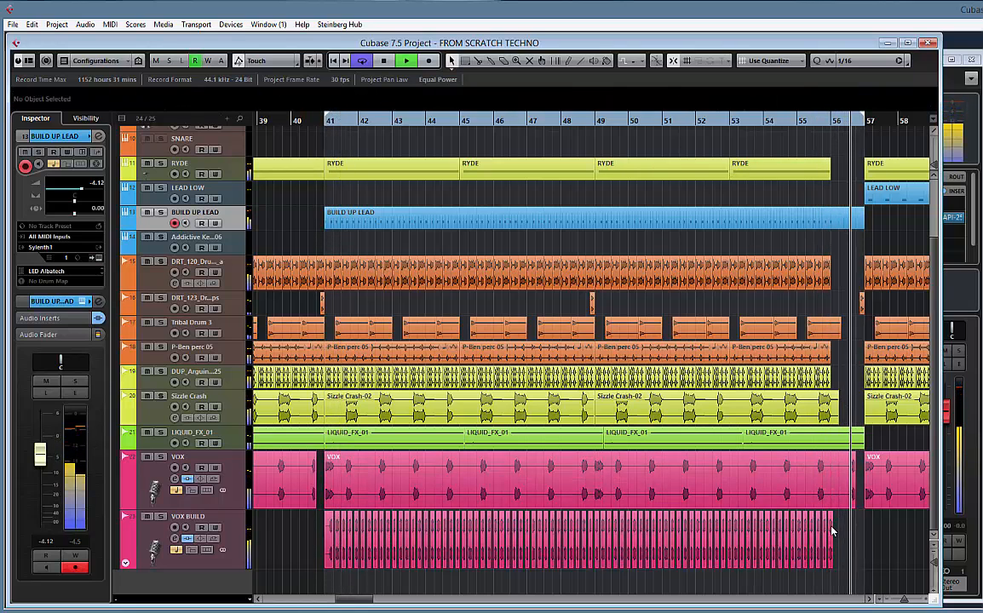
pyautogui.click(803, 123)
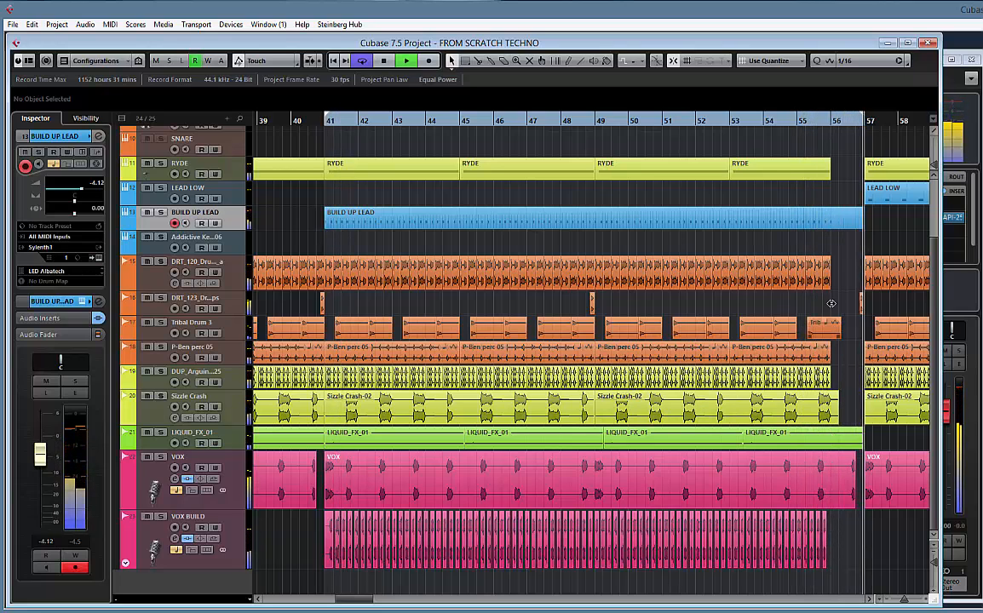
pyautogui.press('space')
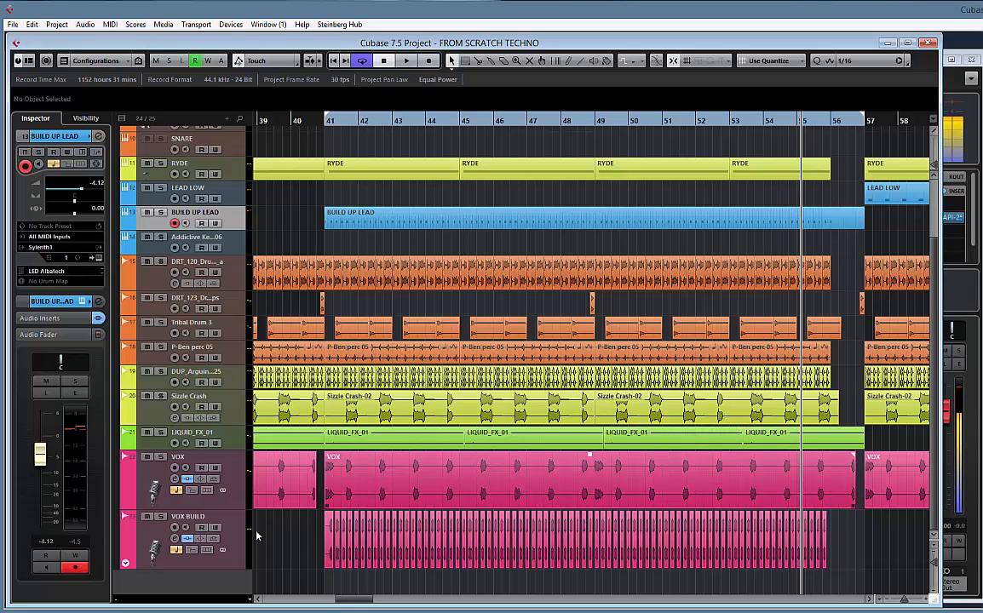
# Add one instrument track with Sylenth1 below the BUILD UP LEAD track
pyautogui.scroll(3, 424, 356)
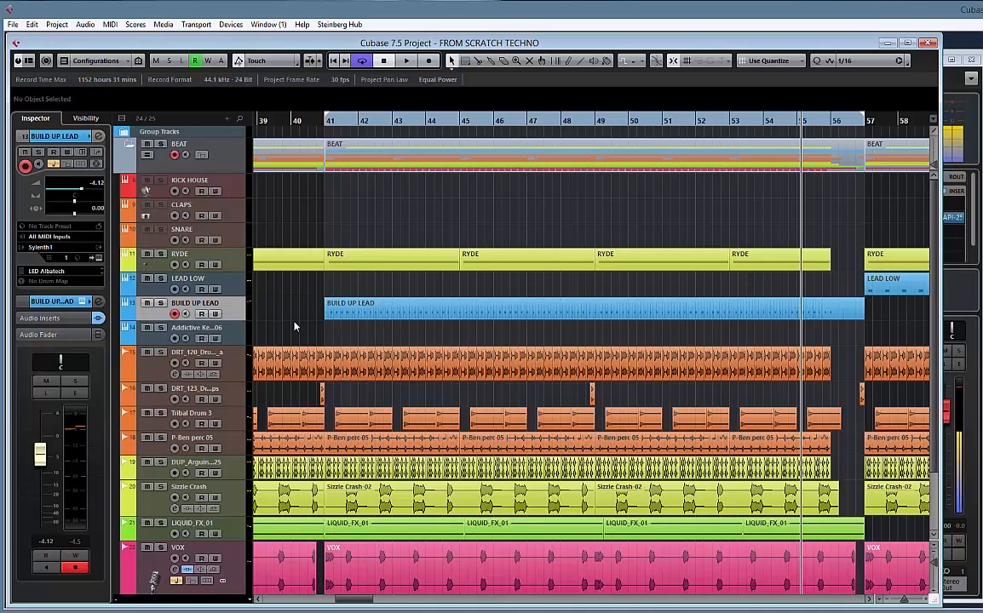
pyautogui.rightClick(214, 311)
pyautogui.moveTo(256, 317)
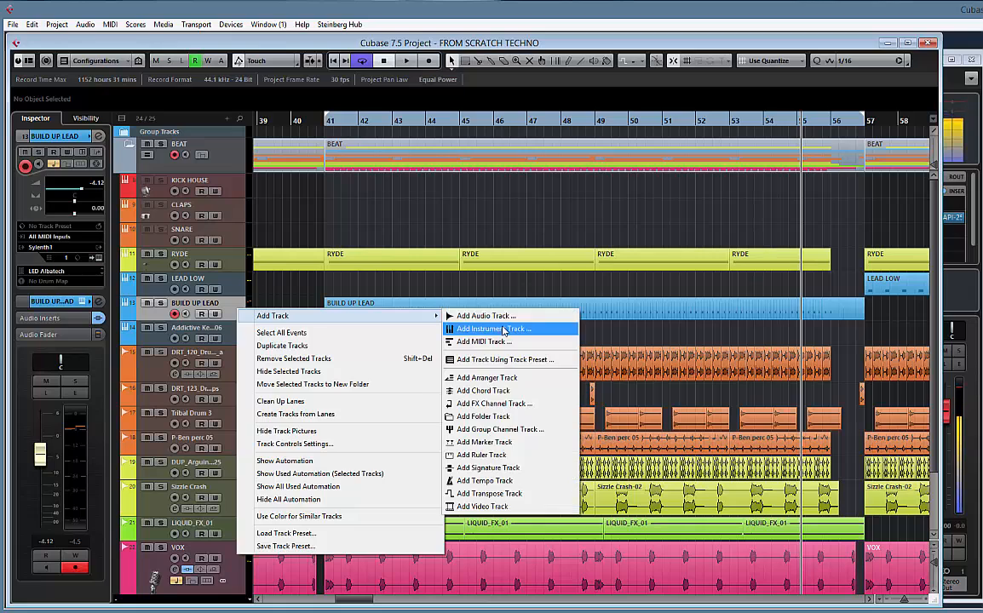
pyautogui.click(484, 325)
pyautogui.click(466, 318)
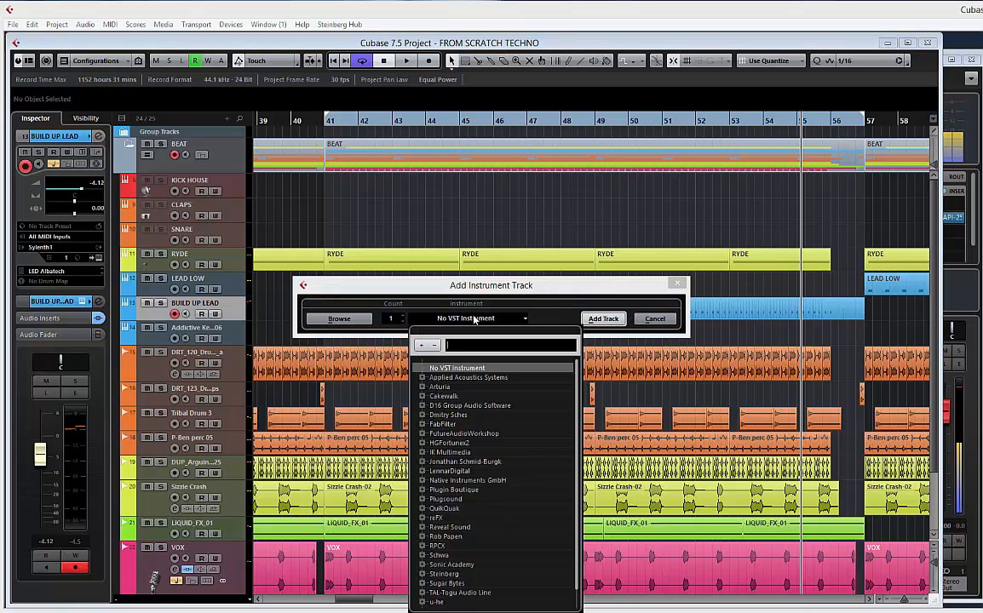
pyautogui.write('syl')
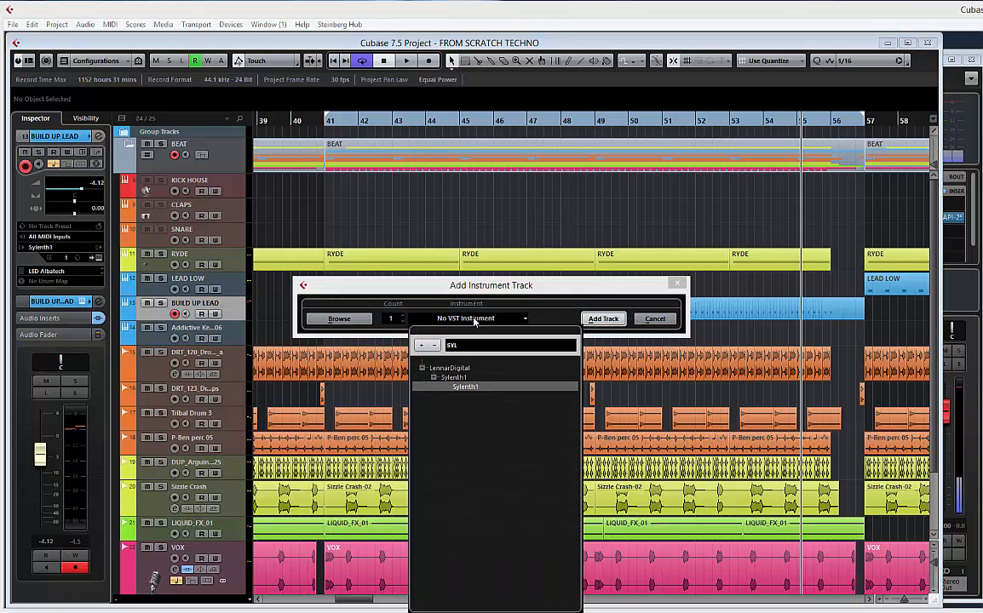
pyautogui.click(465, 387)
pyautogui.click(586, 318)
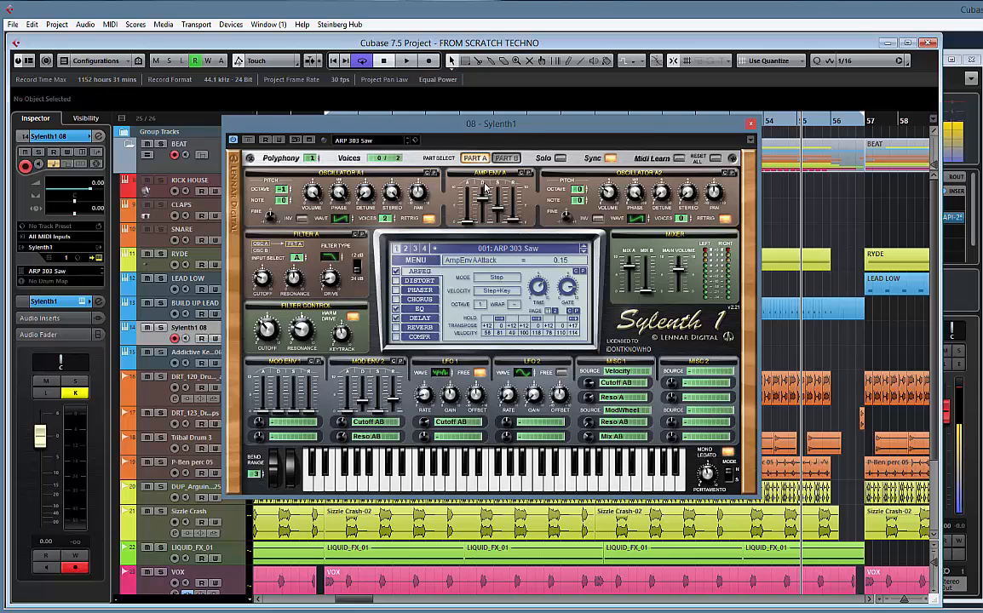
# Initialize the Sylenth1 preset, set oscillator A1 to the noise wave with 4 voices, and close the synth
pyautogui.click(416, 259)
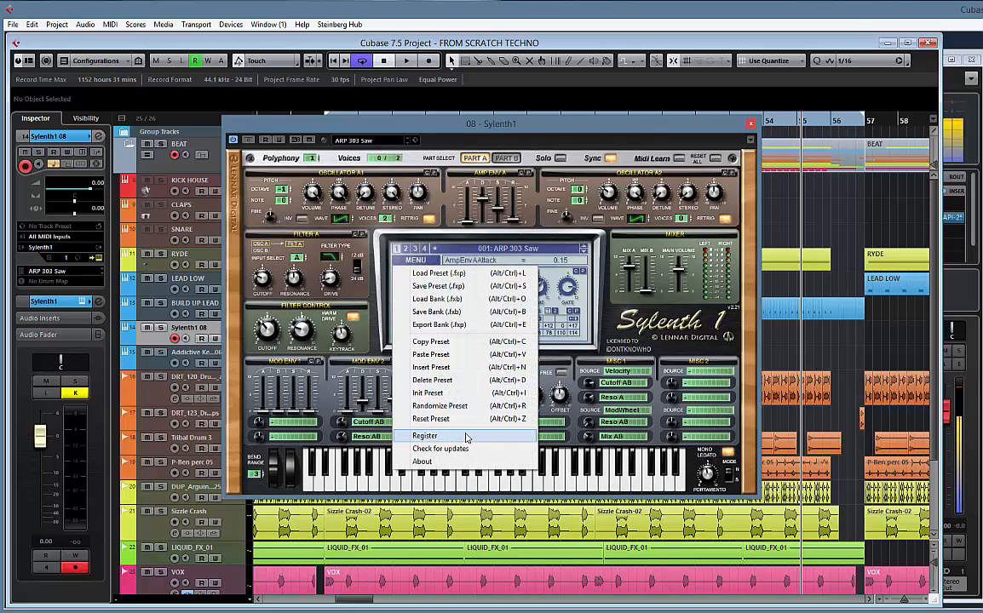
pyautogui.click(429, 392)
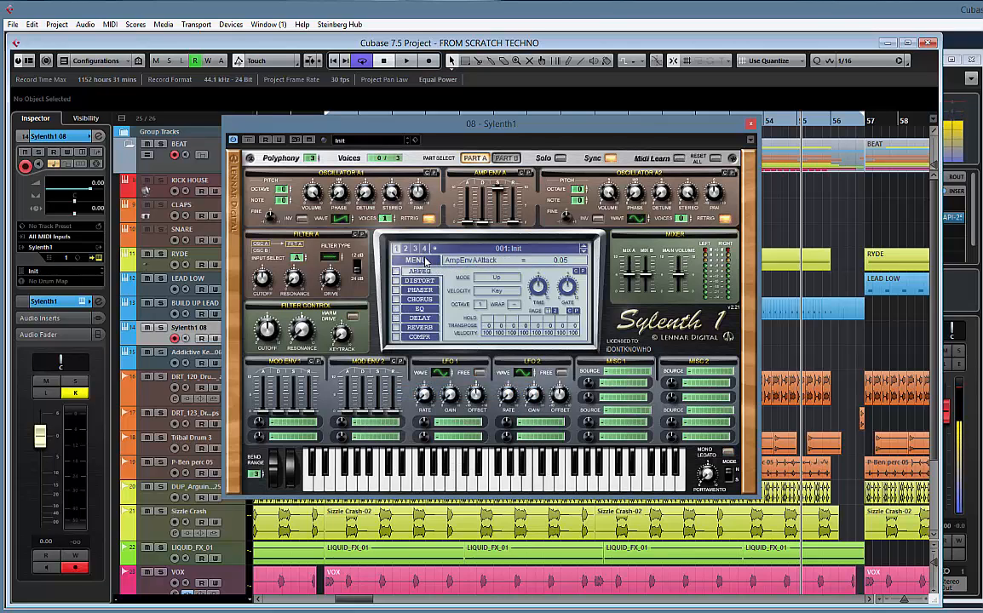
pyautogui.click(341, 219)
pyautogui.moveTo(388, 219); pyautogui.dragTo(394, 203)
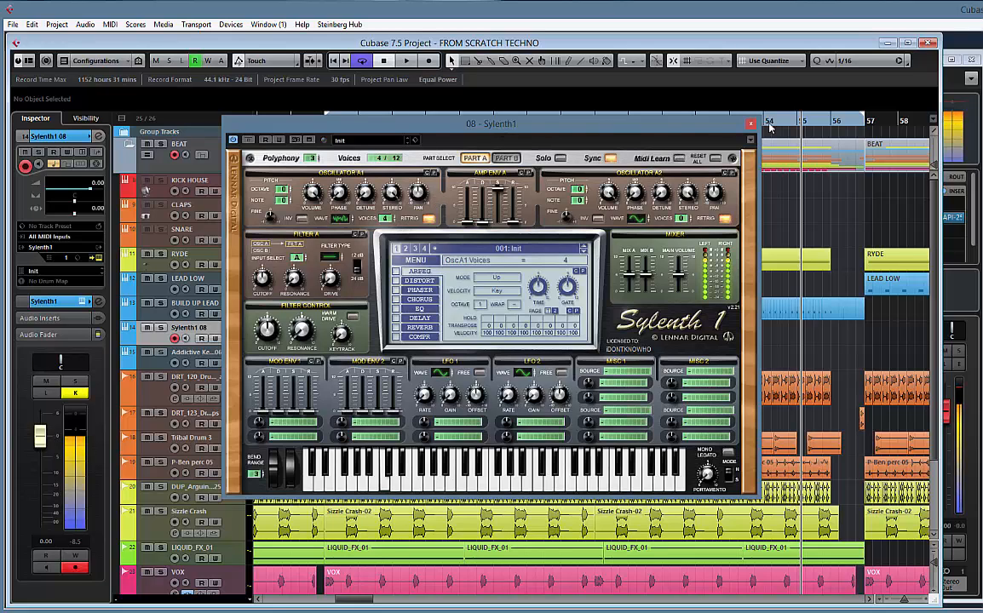
pyautogui.moveTo(600, 124); pyautogui.dragTo(601, 109)
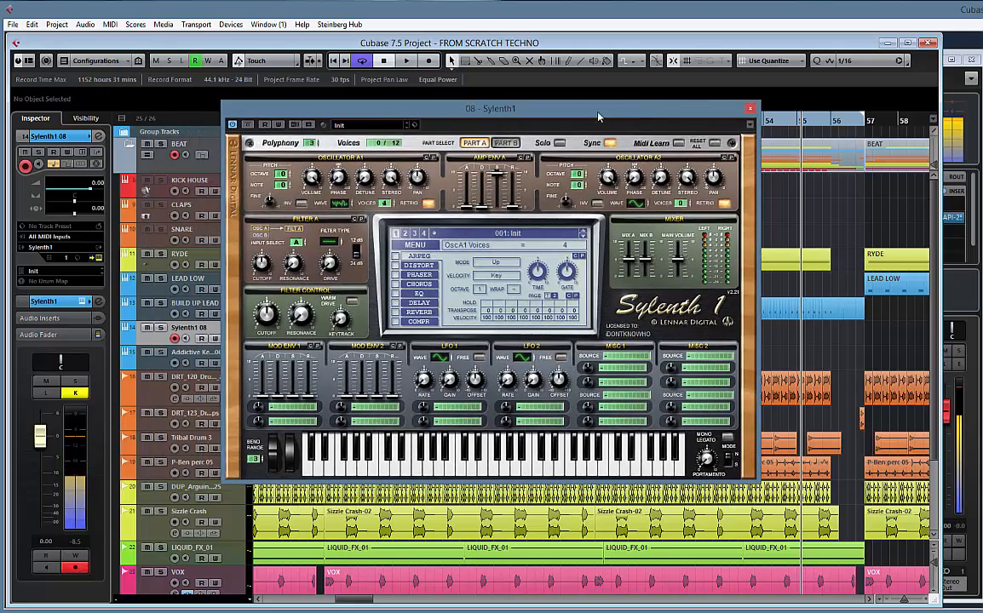
pyautogui.click(750, 109)
# Record a single held note on the new Sylenth1 track at bar 41, starting the recording from bar 40
pyautogui.scroll(-3, 511, 404)
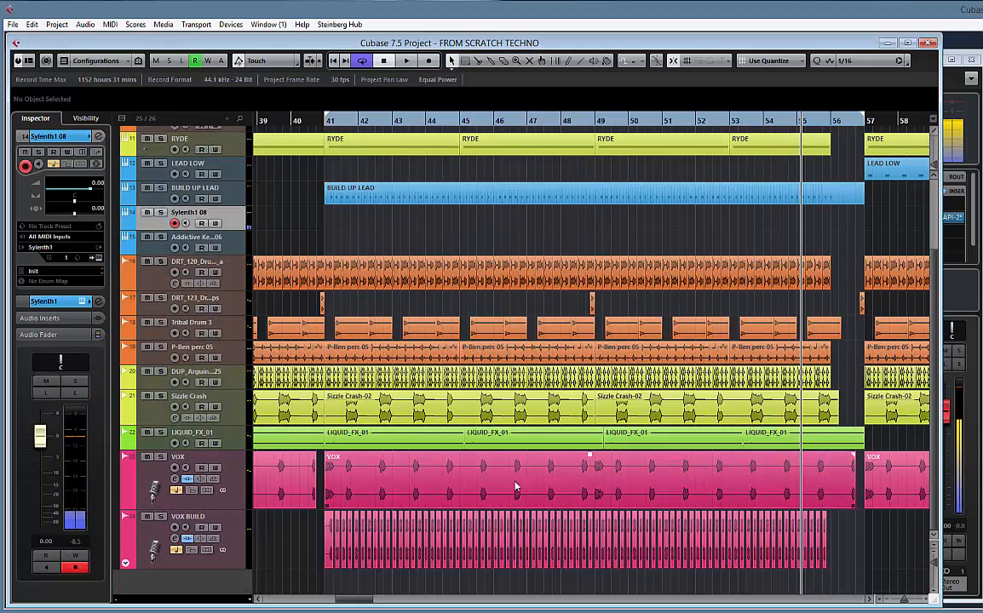
pyautogui.click(300, 120)
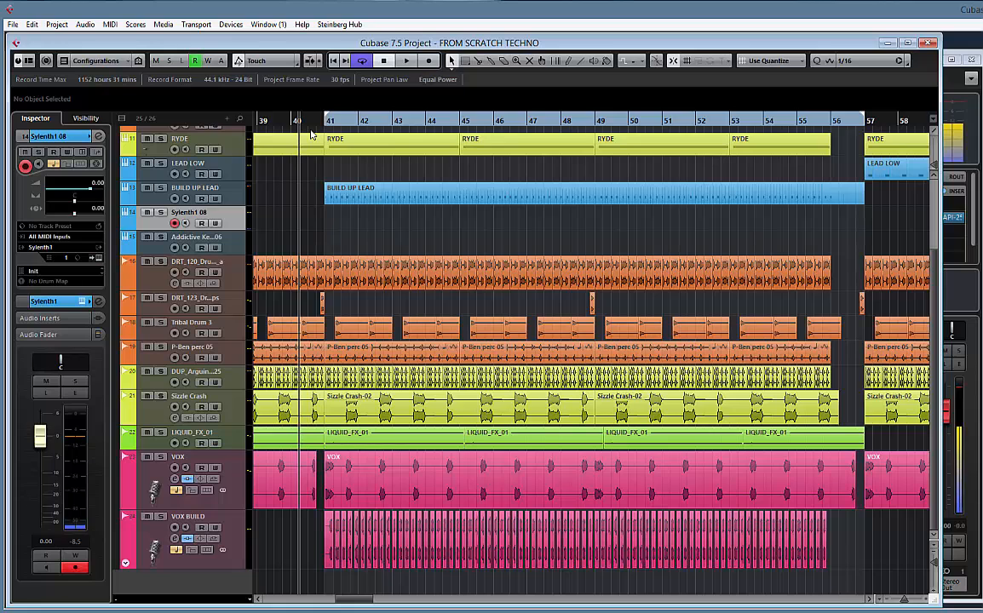
pyautogui.press('KP_Multiply')
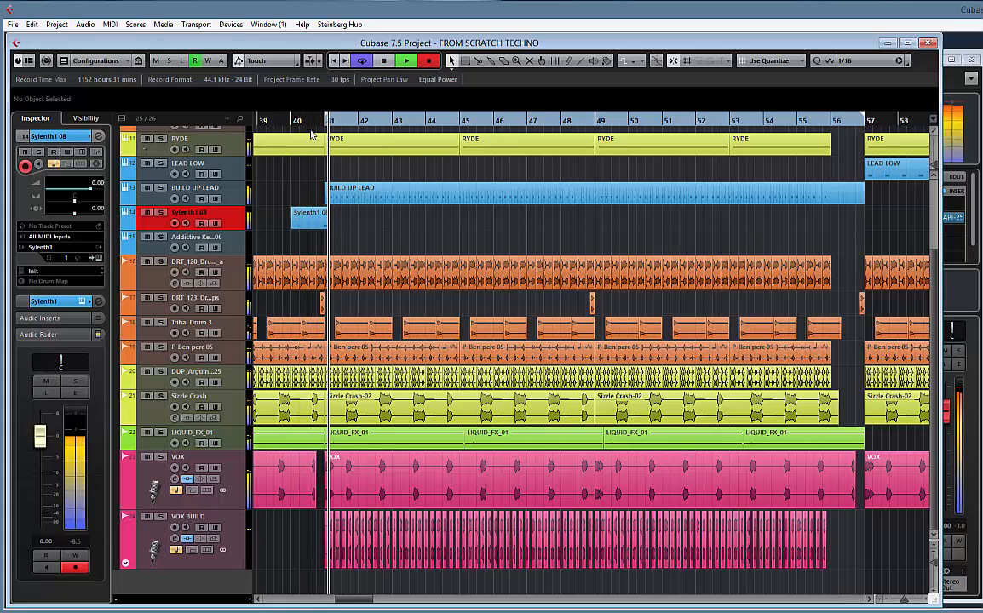
pyautogui.press('space')
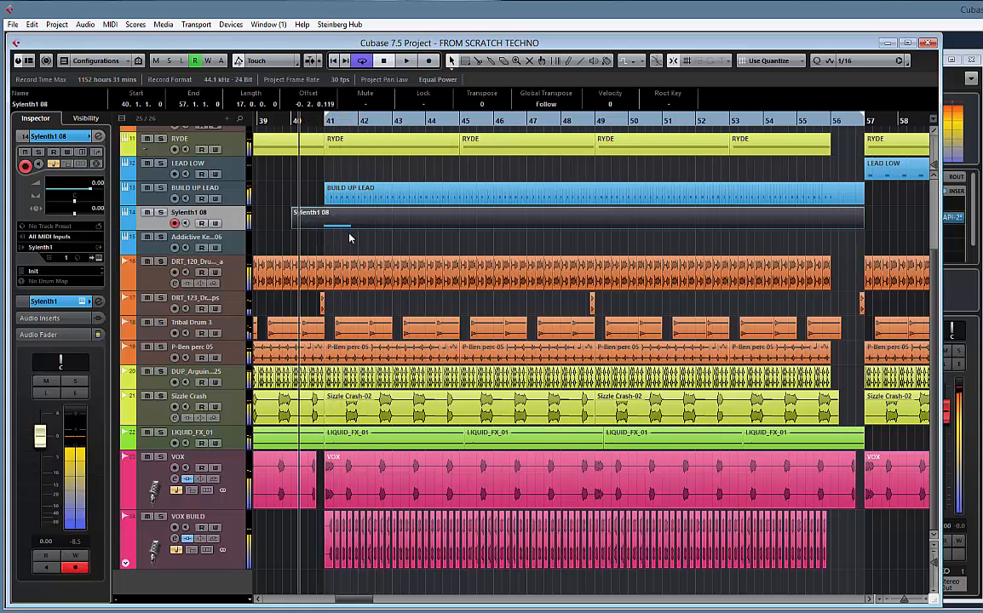
# Rename the new Sylenth1 track as NOICE BUILD
pyautogui.doubleClick(187, 212)
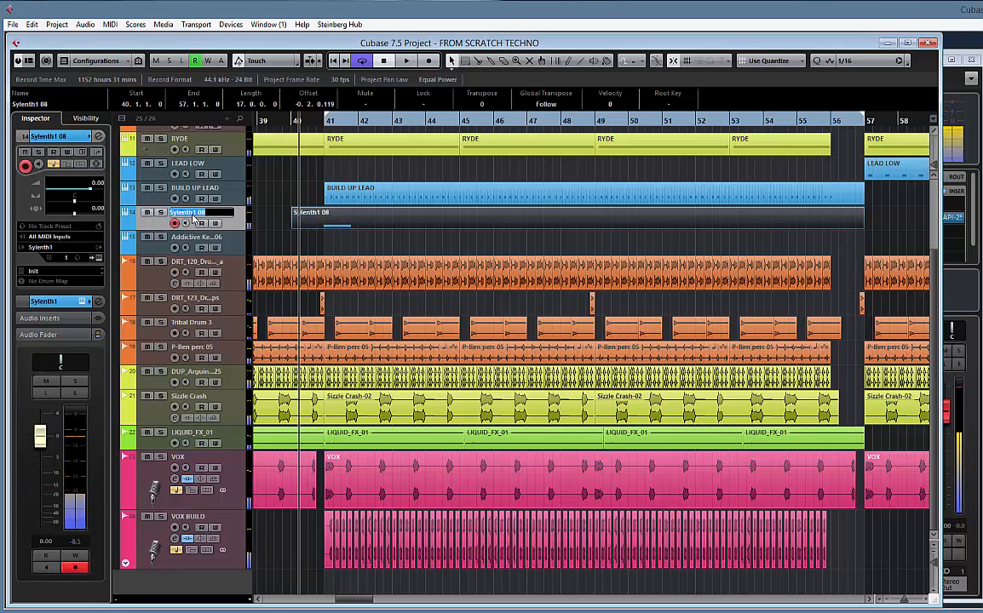
pyautogui.write('NOICE')
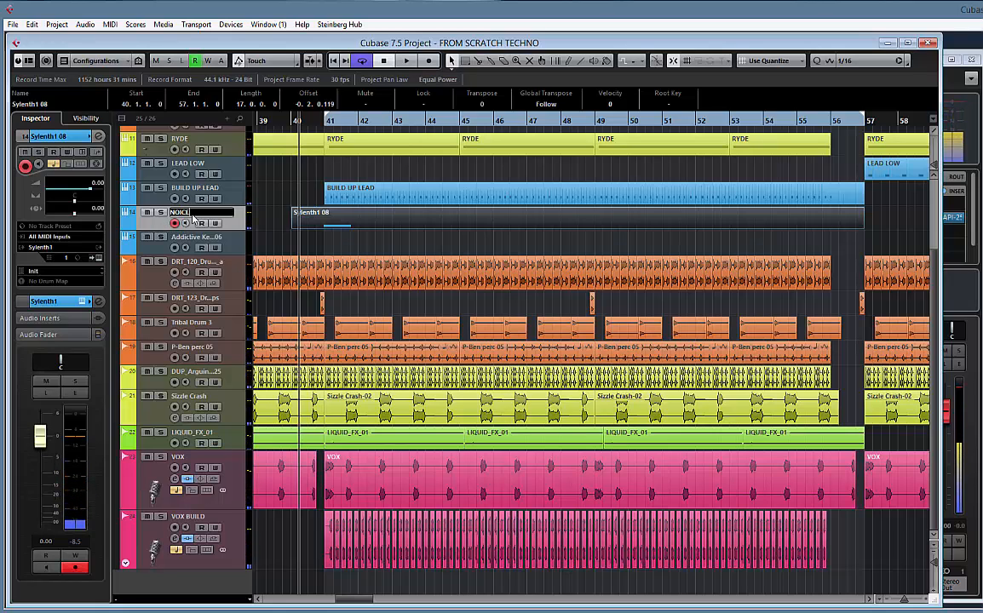
pyautogui.write(' BUILD')
pyautogui.press('Return')
pyautogui.doubleClick(192, 214)
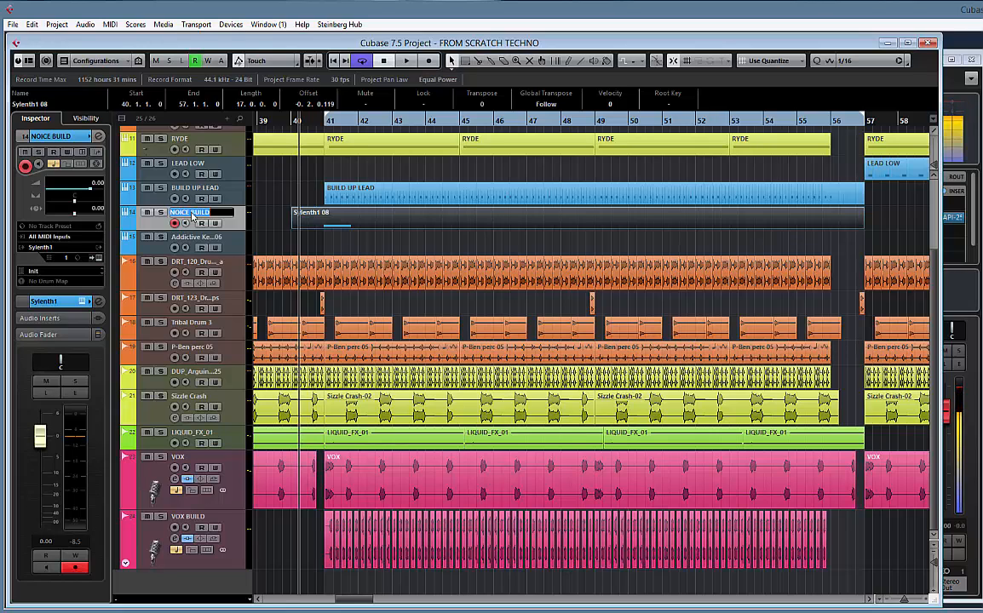
pyautogui.press('Return')
# Set the project grid type to Bar and move the recorded C2 note to the start of bar 41 in the Key Editor
pyautogui.click(335, 226)
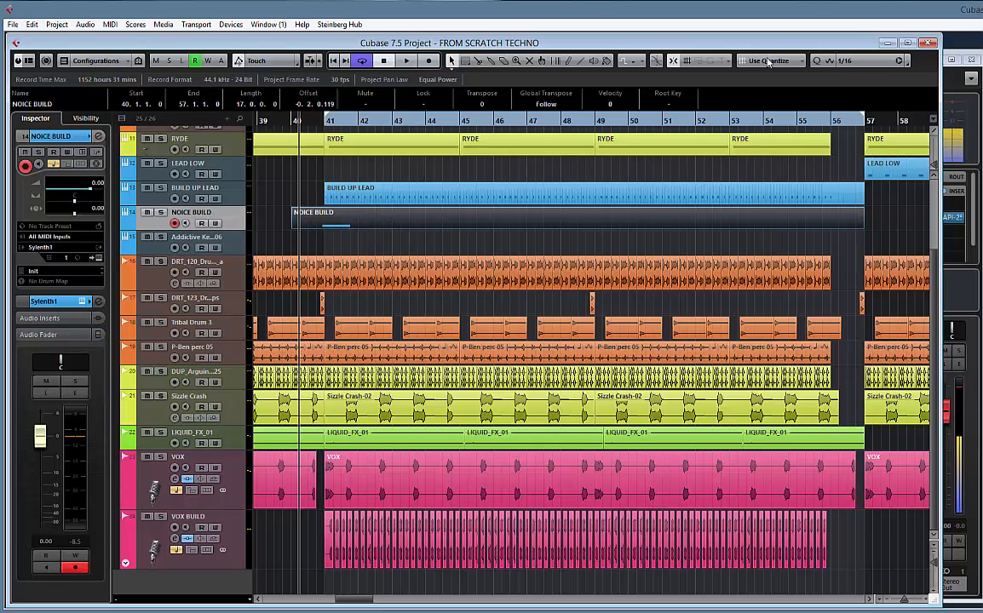
pyautogui.click(768, 61)
pyautogui.click(759, 73)
pyautogui.moveTo(294, 226)
pyautogui.mouseDown()
pyautogui.moveTo(323, 230)
pyautogui.moveTo(291, 226)
pyautogui.mouseUp()
pyautogui.doubleClick(354, 223)
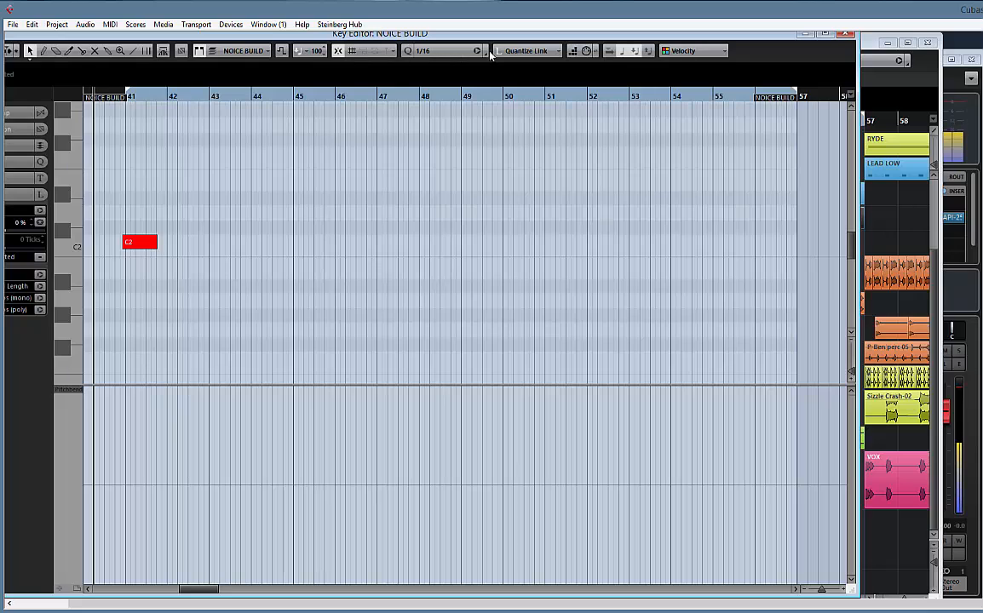
pyautogui.click(433, 51)
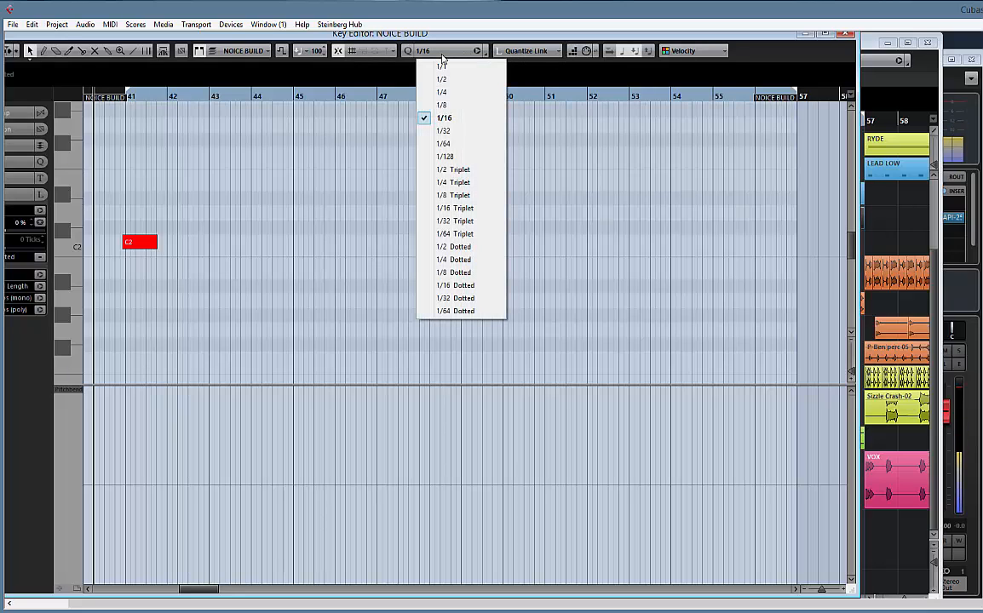
pyautogui.click(291, 176)
pyautogui.moveTo(138, 243); pyautogui.dragTo(142, 247)
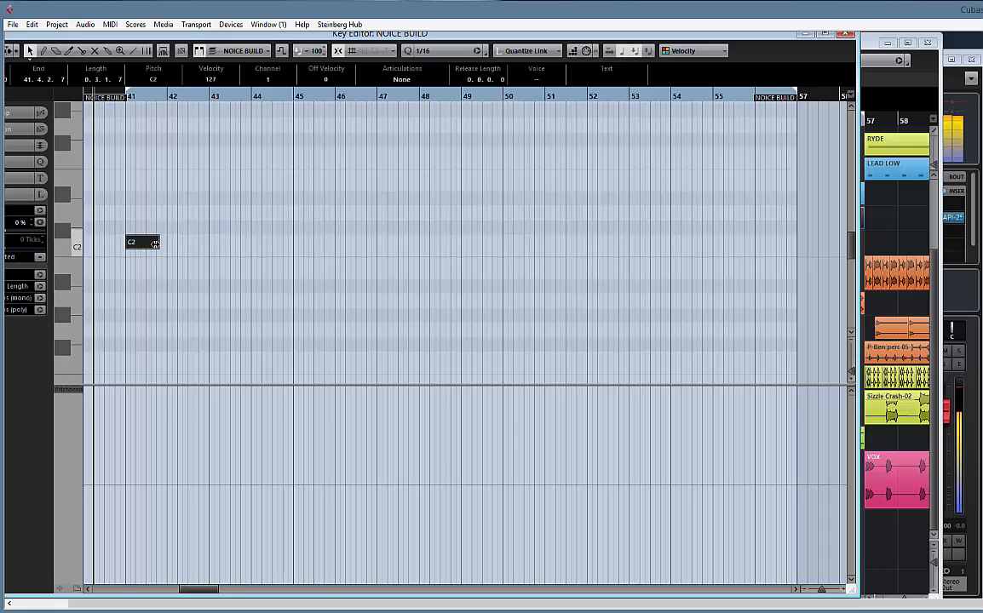
pyautogui.click(846, 34)
# Trim the NOICE BUILD part's start to bar 41 and extend its C2 note to 15 bars, ending at bar 56
pyautogui.moveTo(293, 225); pyautogui.dragTo(325, 226)
pyautogui.doubleClick(394, 224)
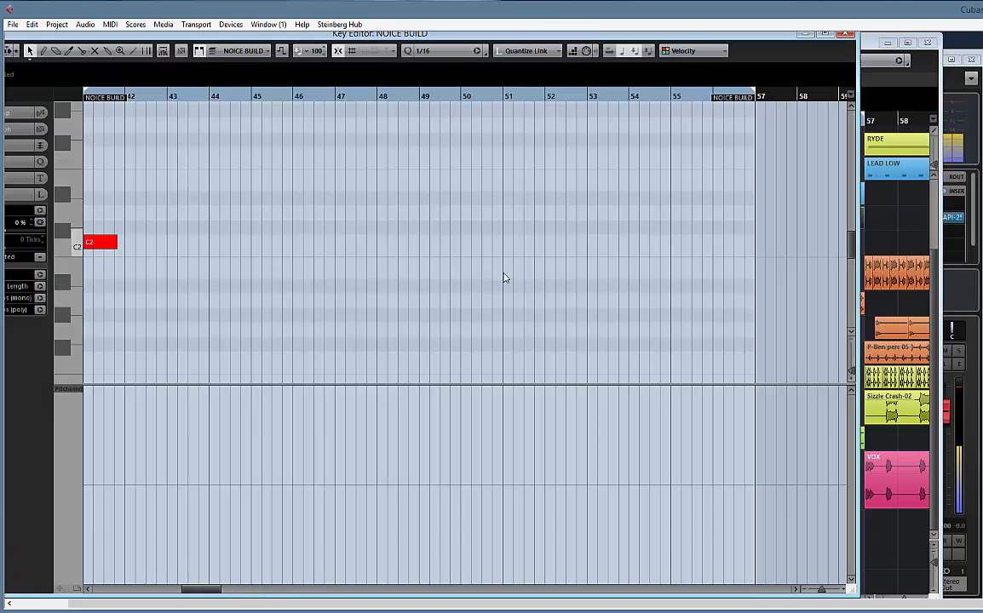
pyautogui.moveTo(116, 243); pyautogui.dragTo(670, 258)
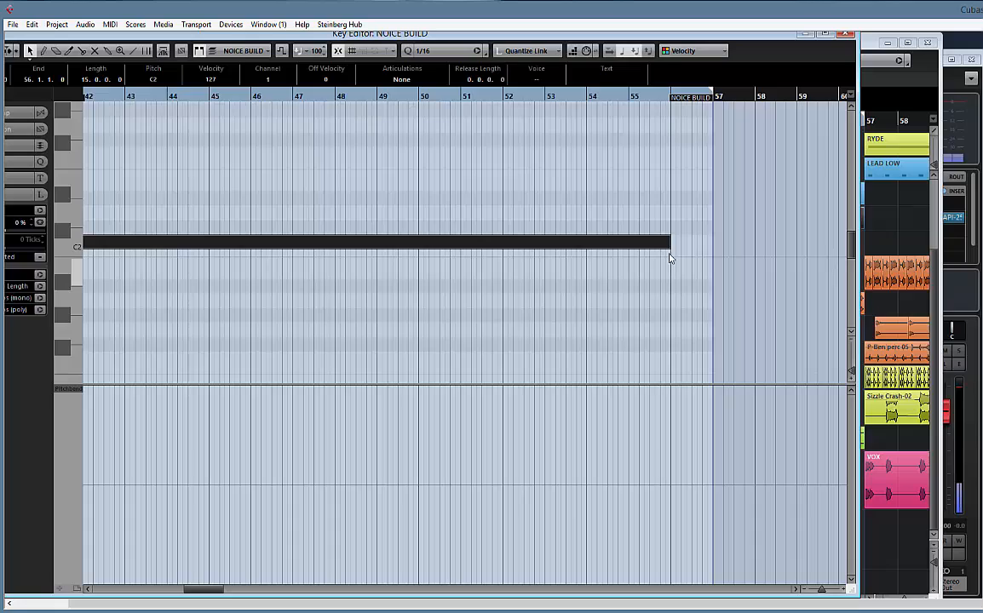
pyautogui.click(846, 34)
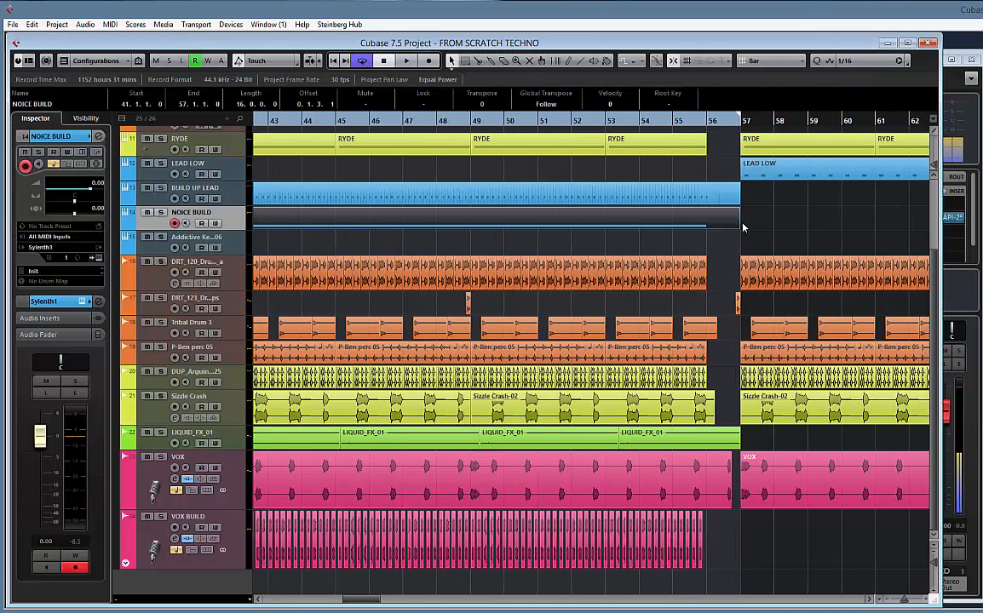
pyautogui.moveTo(531, 242); pyautogui.dragTo(691, 243)
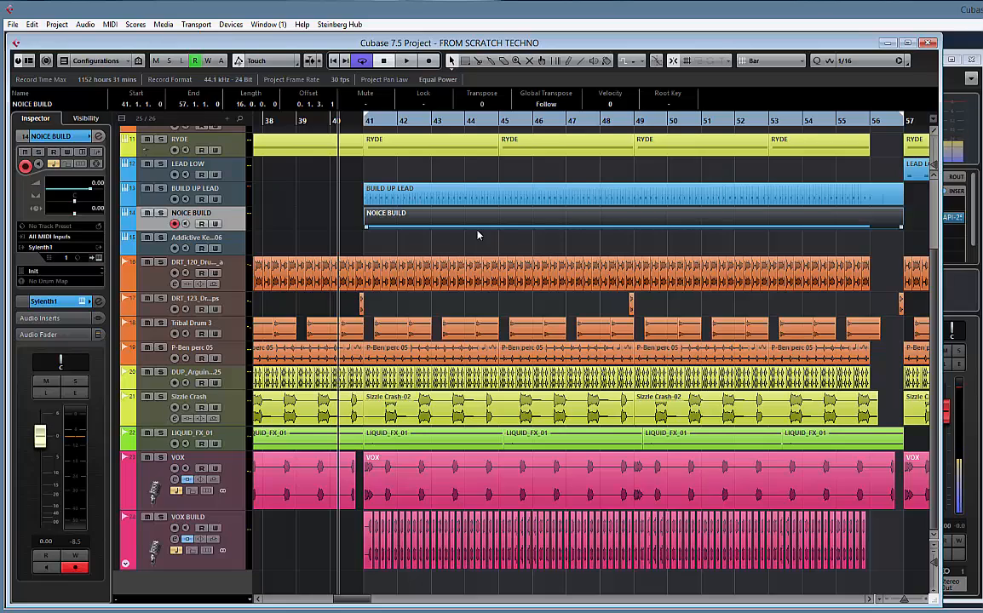
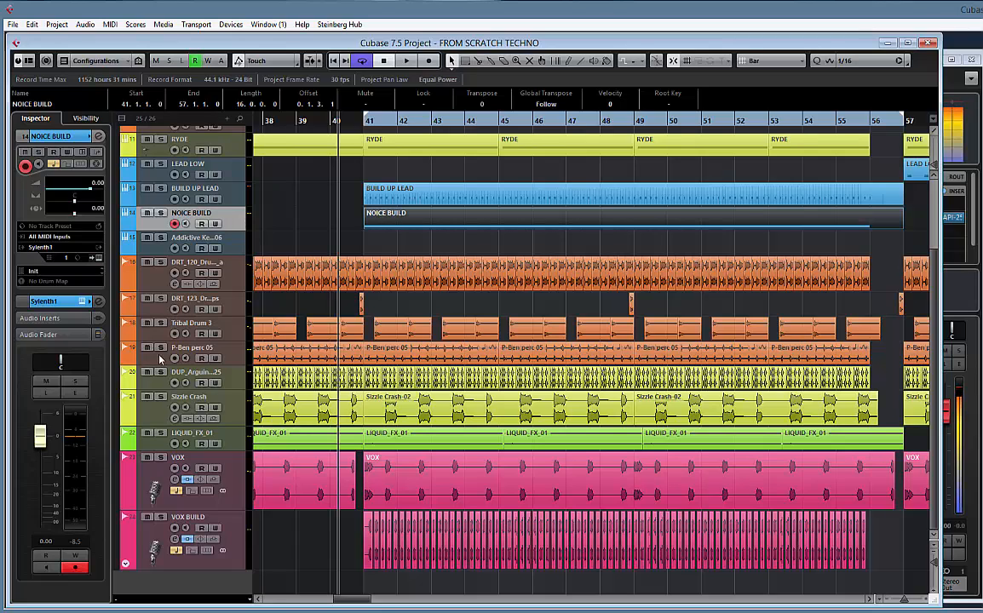
# Load OneKnob Filter Stereo as the first audio insert on the NOICE BUILD track
pyautogui.click(48, 319)
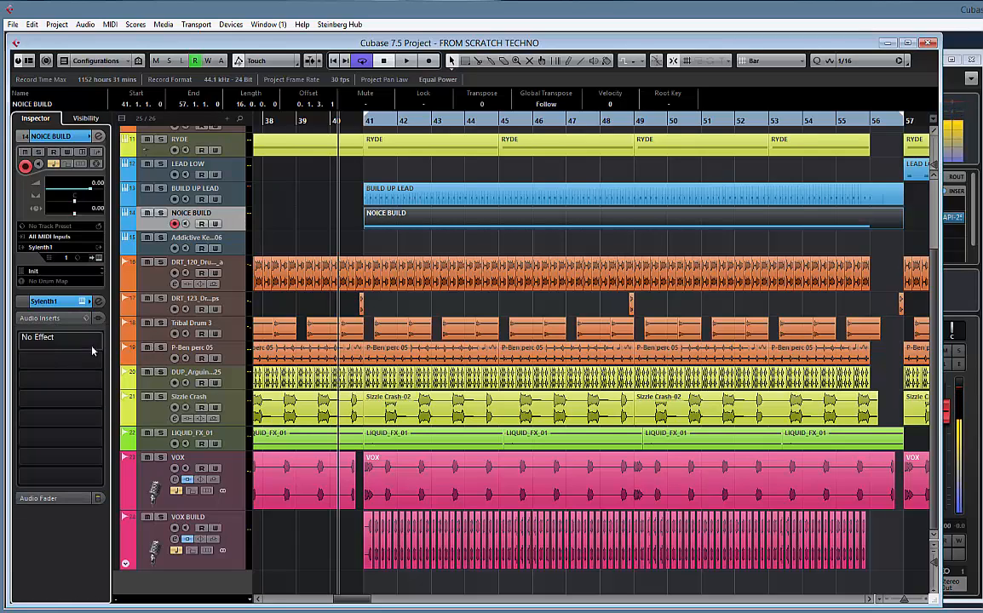
pyautogui.click(102, 342)
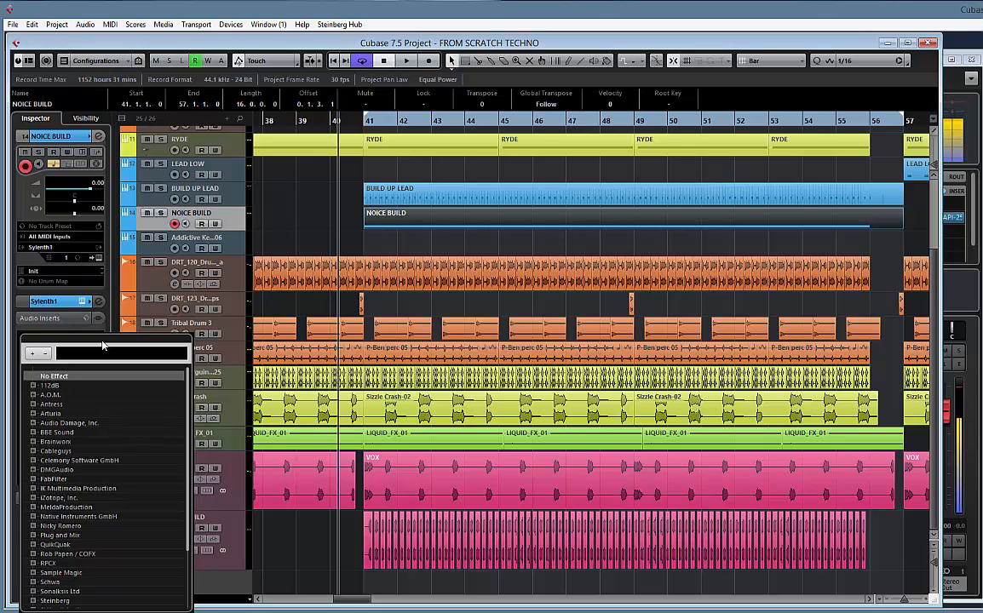
pyautogui.write('KNOB')
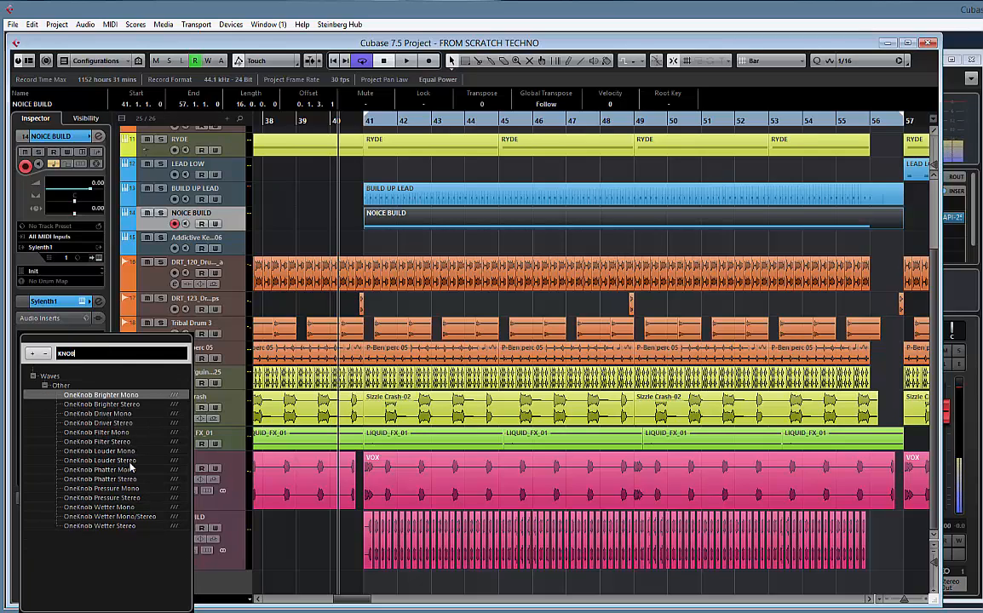
pyautogui.doubleClick(110, 442)
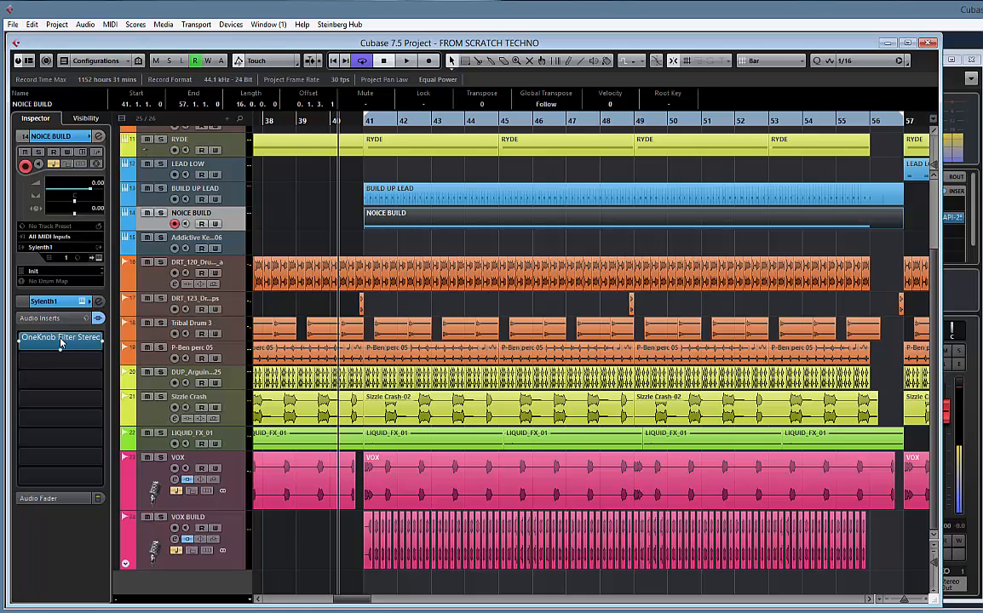
# Hide the mic line channel in the MixConsole and return to the project window
pyautogui.press('F3')
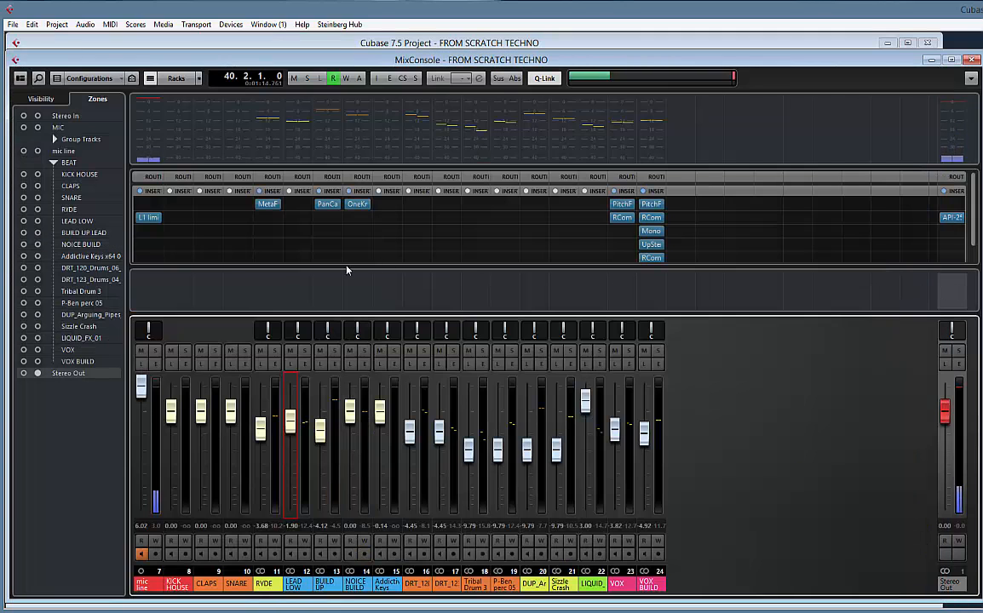
pyautogui.press('space')
pyautogui.press('space')
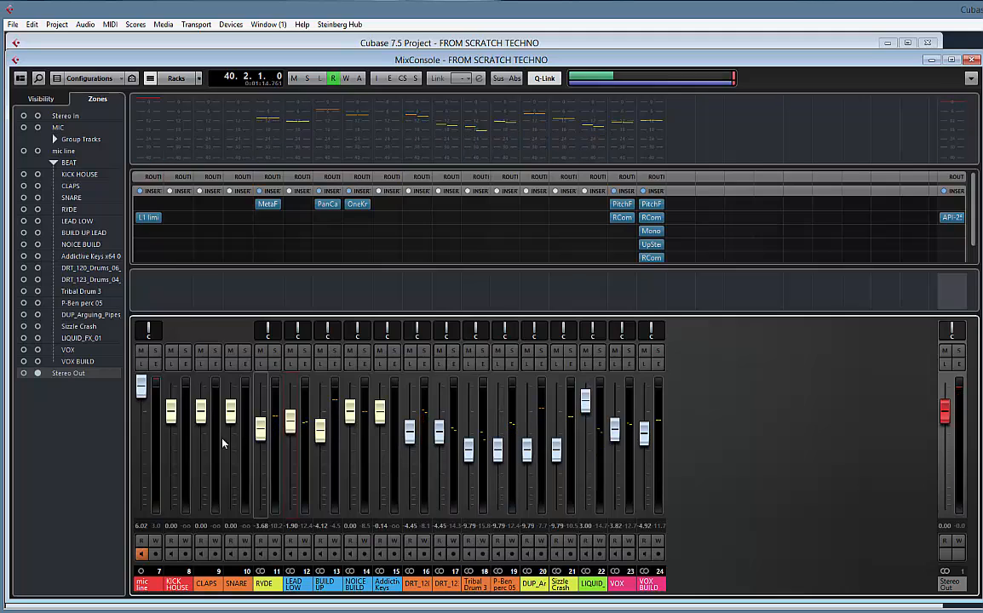
pyautogui.press('space')
pyautogui.press('space')
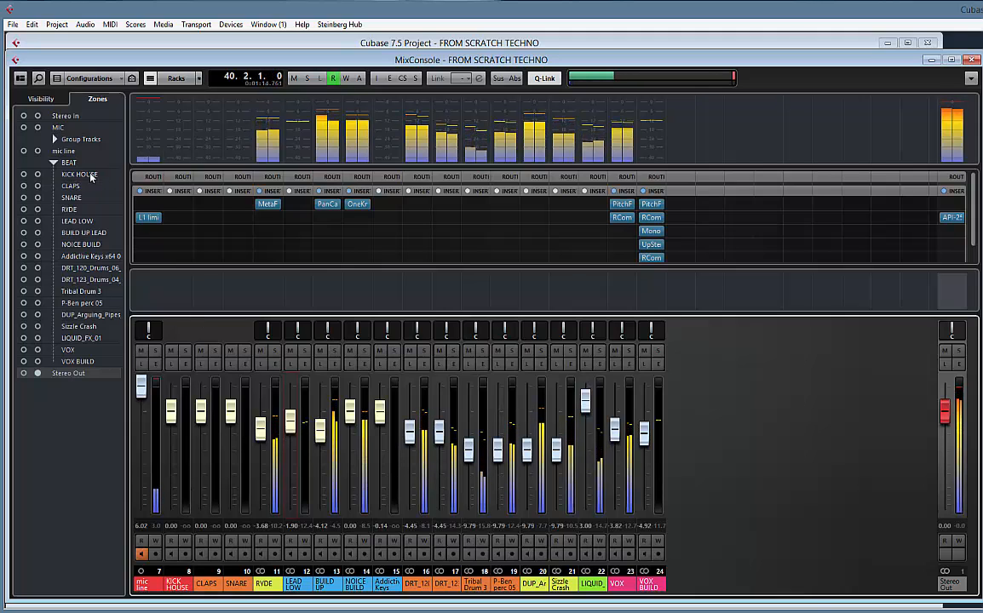
pyautogui.click(40, 99)
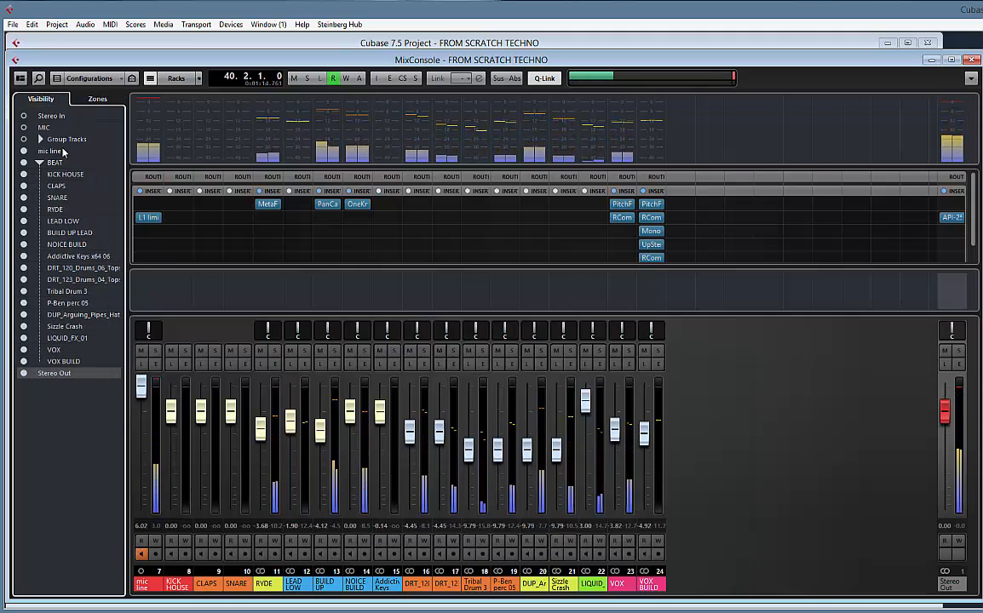
pyautogui.click(24, 151)
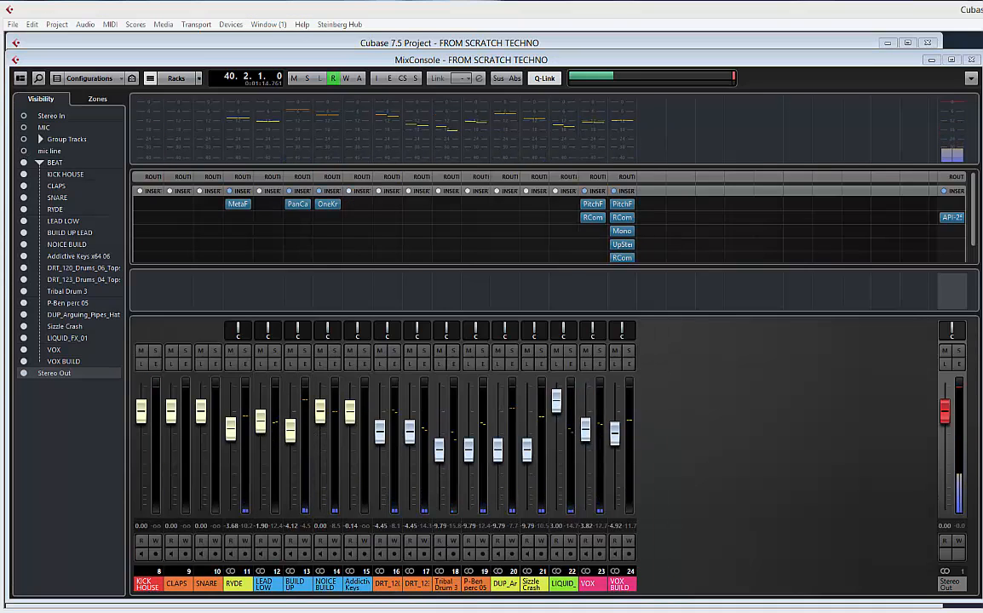
pyautogui.click(640, 43)
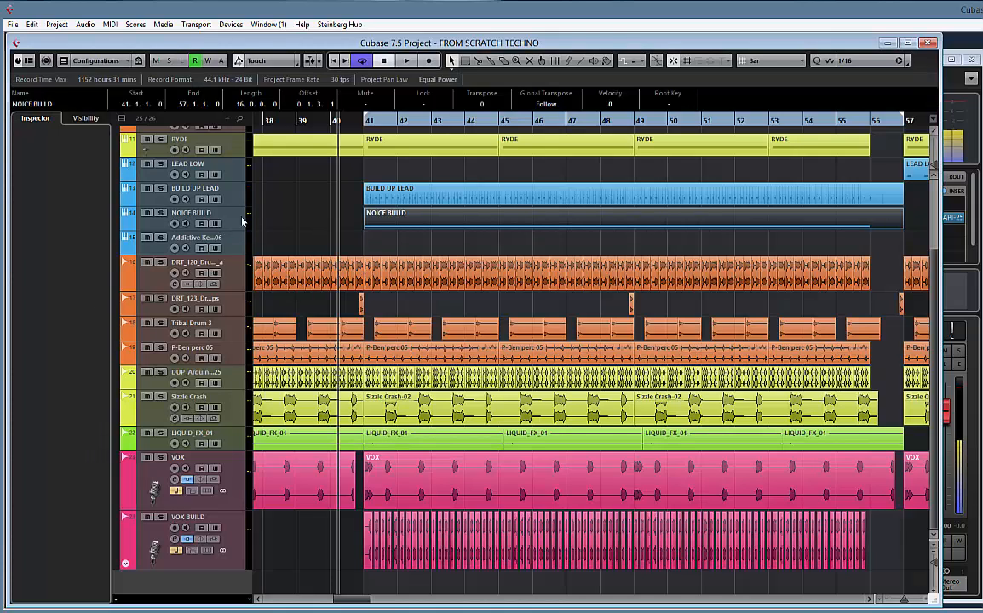
# Bring up NOICE BUILD's OneKnob Filter plug-in window, clearing its channel settings and the second MixConsole out of the way
pyautogui.click(177, 214)
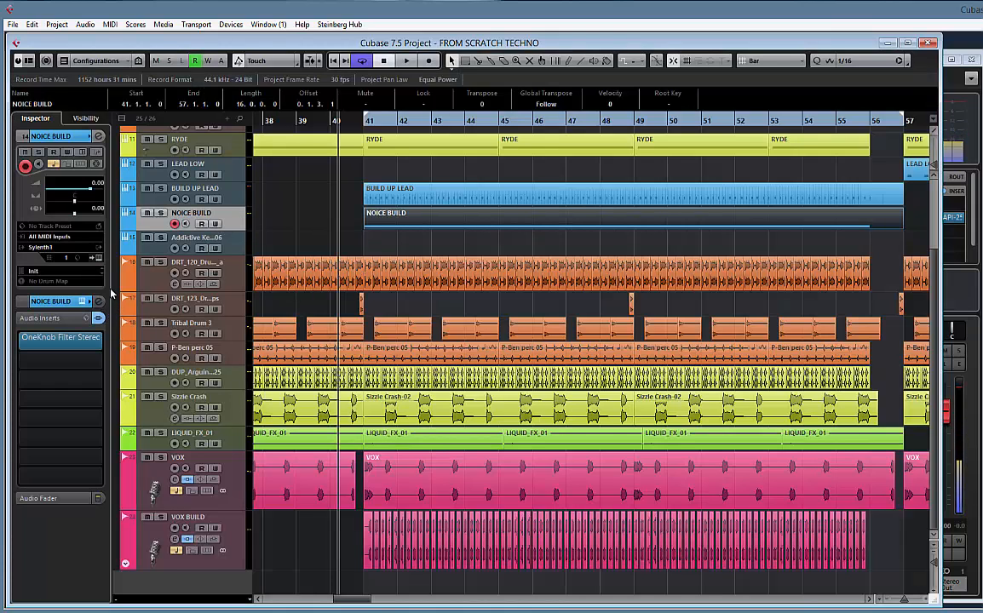
pyautogui.click(99, 302)
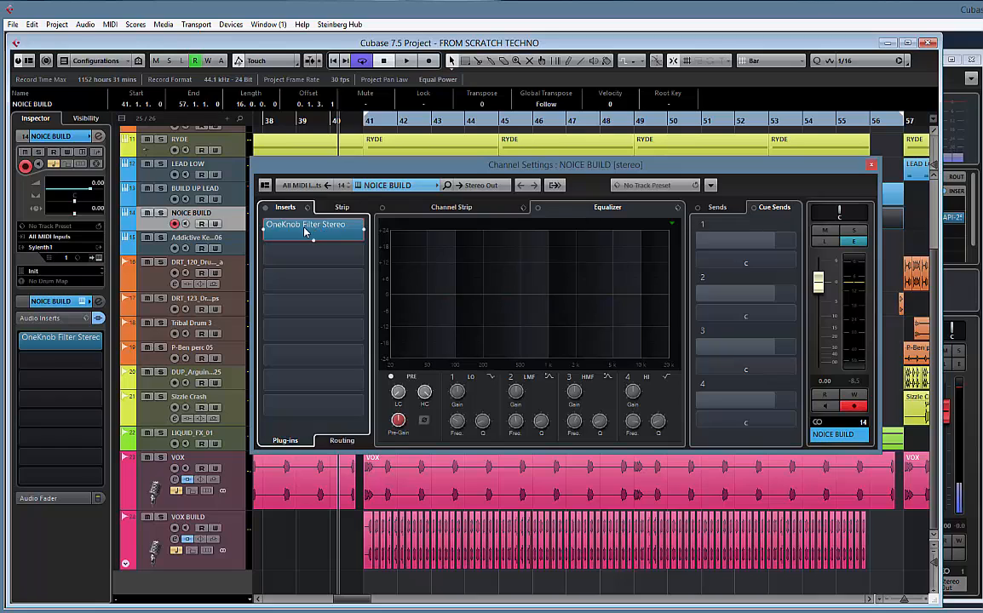
pyautogui.click(871, 165)
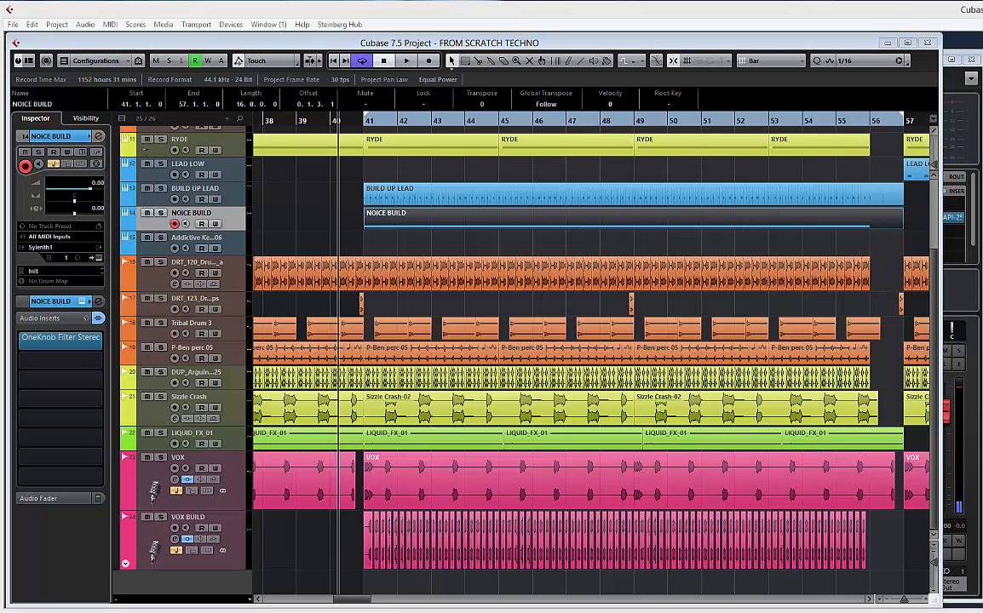
pyautogui.hotkey('alt', 'Tab')
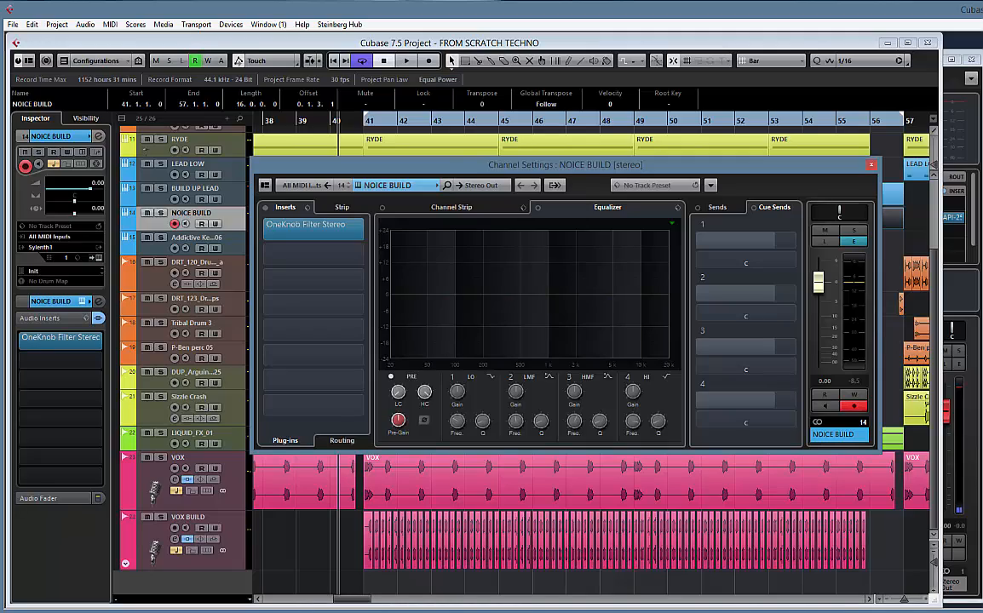
pyautogui.moveTo(860, 211); pyautogui.dragTo(626, 200)
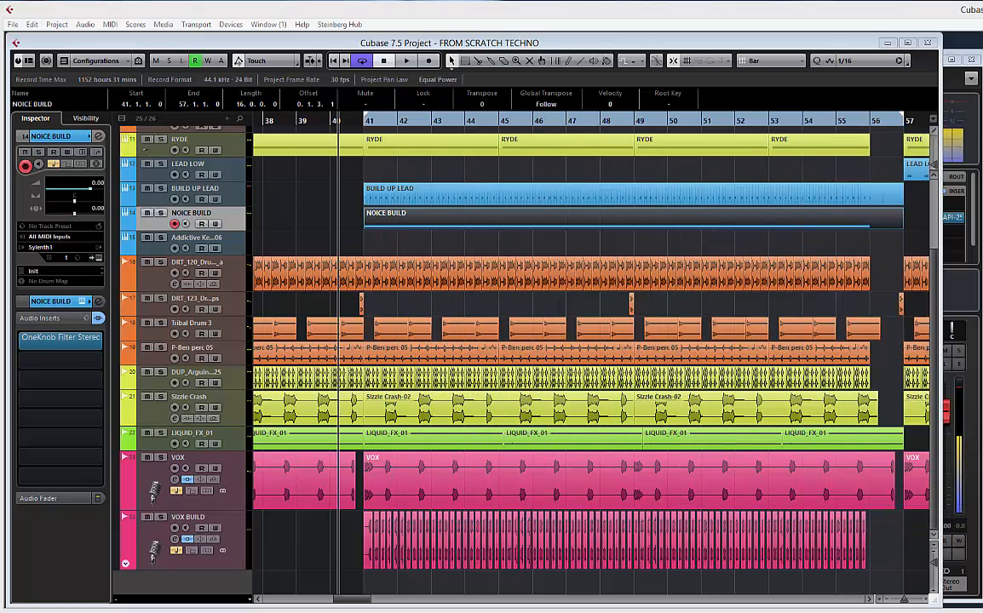
pyautogui.moveTo(979, 256); pyautogui.dragTo(294, 96)
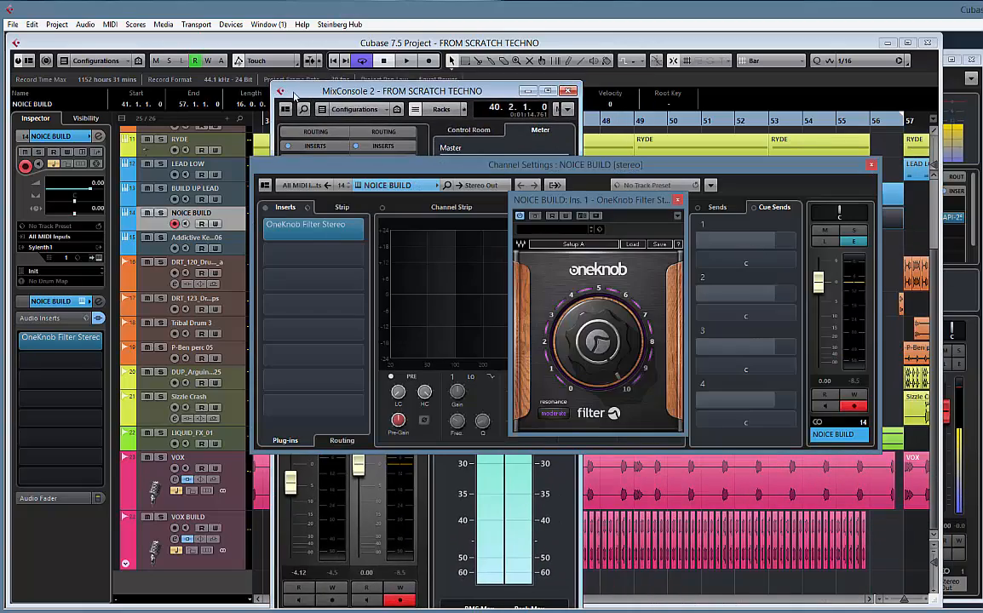
pyautogui.click(870, 165)
pyautogui.moveTo(360, 89); pyautogui.dragTo(982, 85)
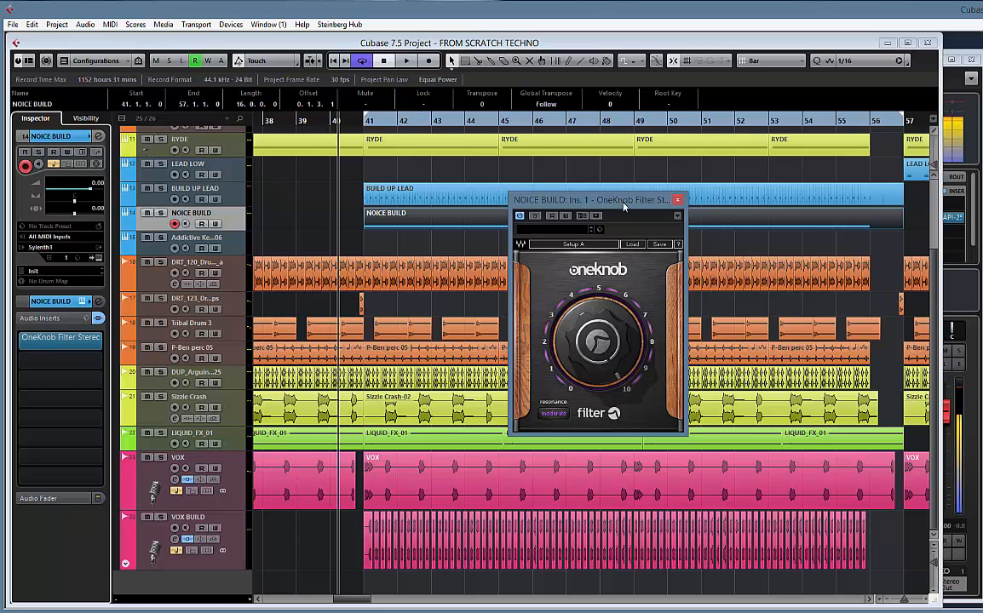
pyautogui.moveTo(615, 205); pyautogui.dragTo(670, 193)
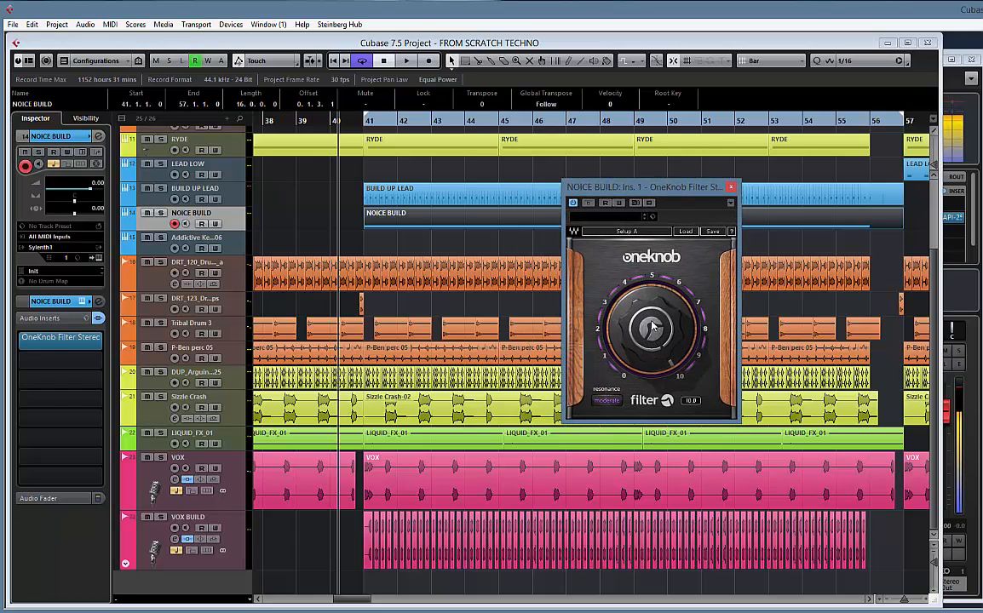
# Audition the noise build during playback while sweeping the OneKnob Filter amount
pyautogui.press('space')
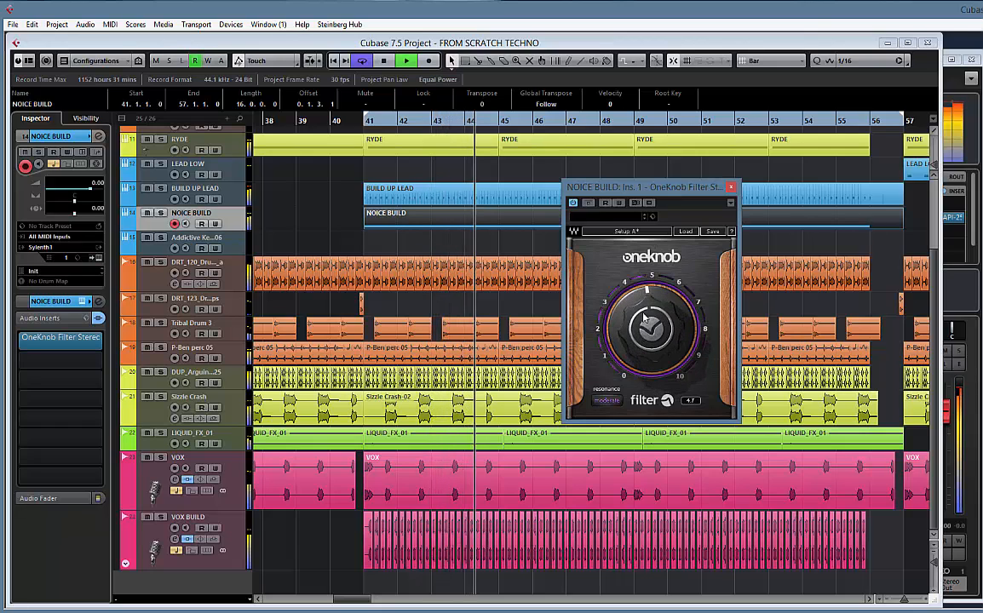
pyautogui.moveTo(644, 317); pyautogui.dragTo(641, 269)
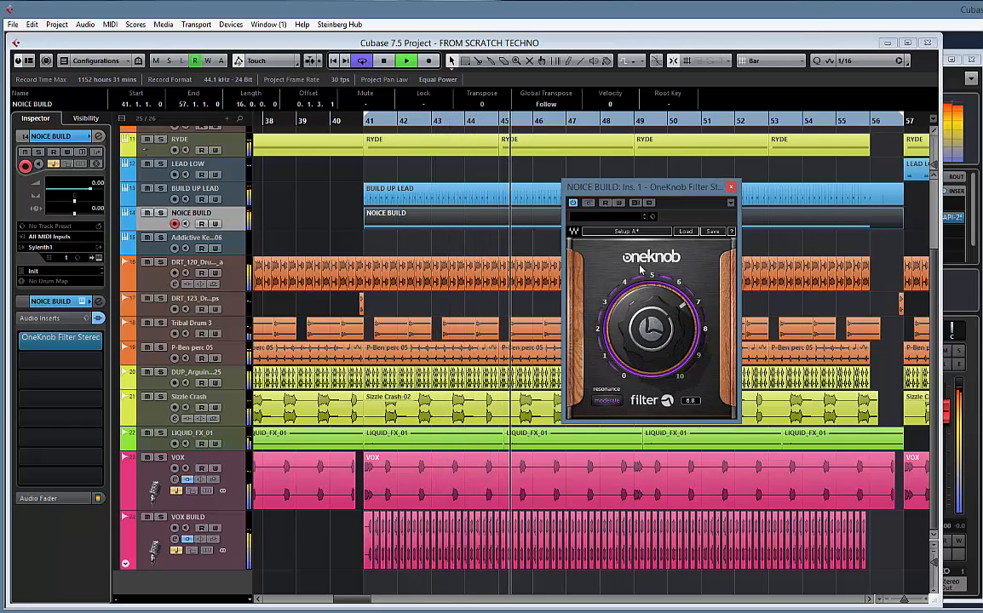
pyautogui.press('space')
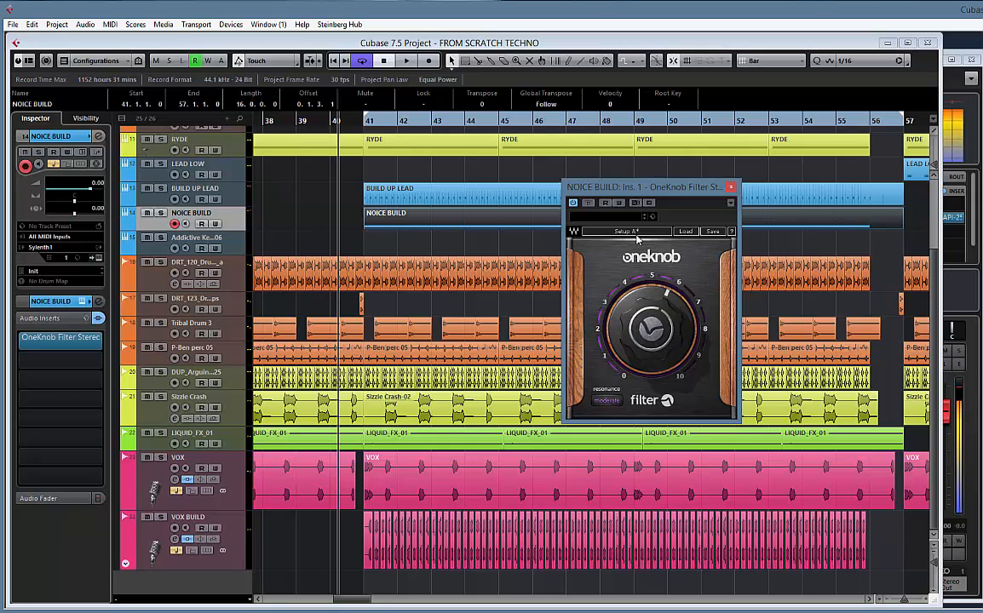
# Write a short OneKnob Filter automation pass near bar 40 and show the used automation for NOICE BUILD
pyautogui.moveTo(654, 318); pyautogui.dragTo(637, 202)
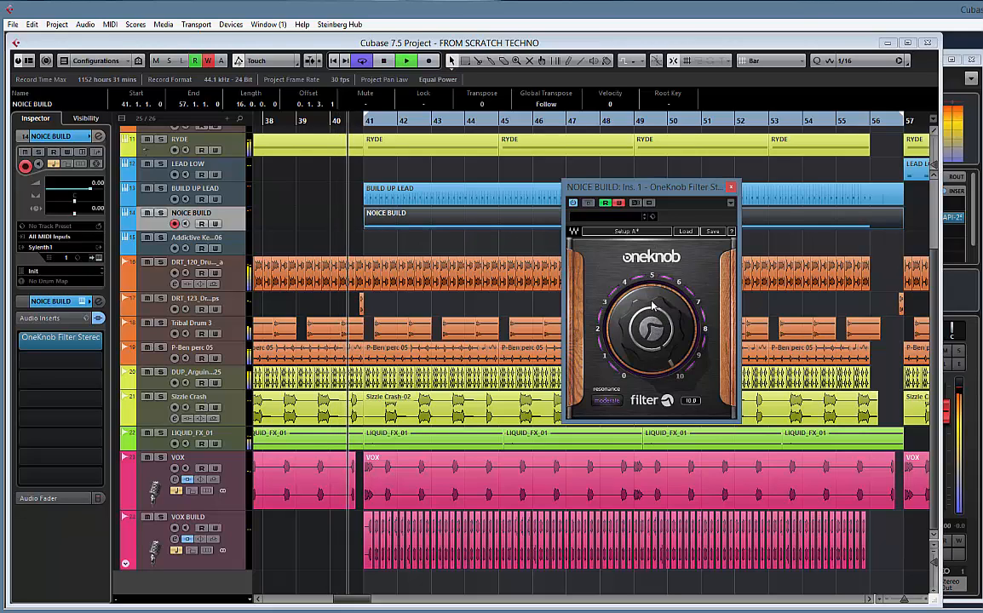
pyautogui.click(730, 186)
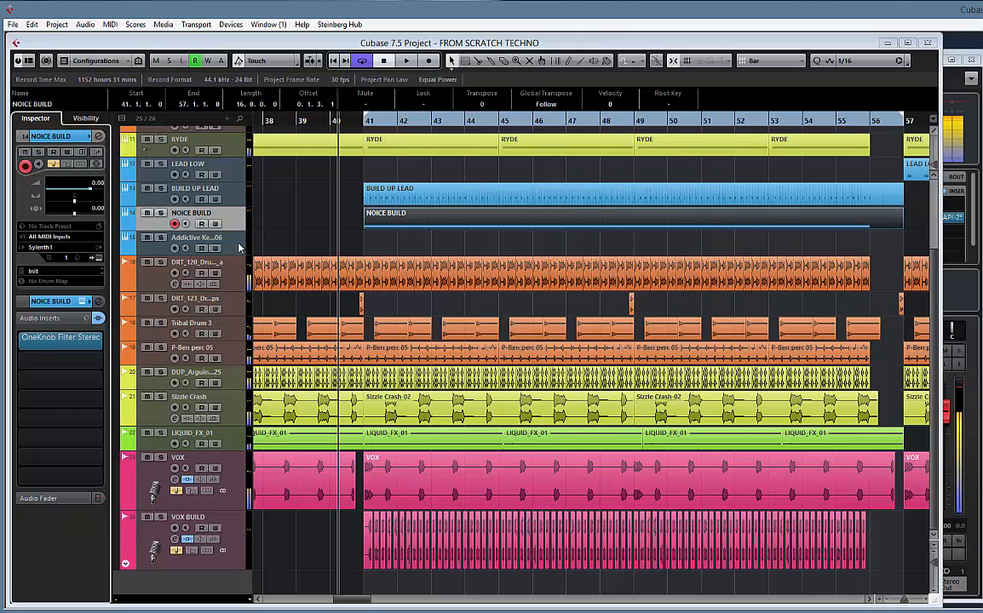
pyautogui.rightClick(242, 218)
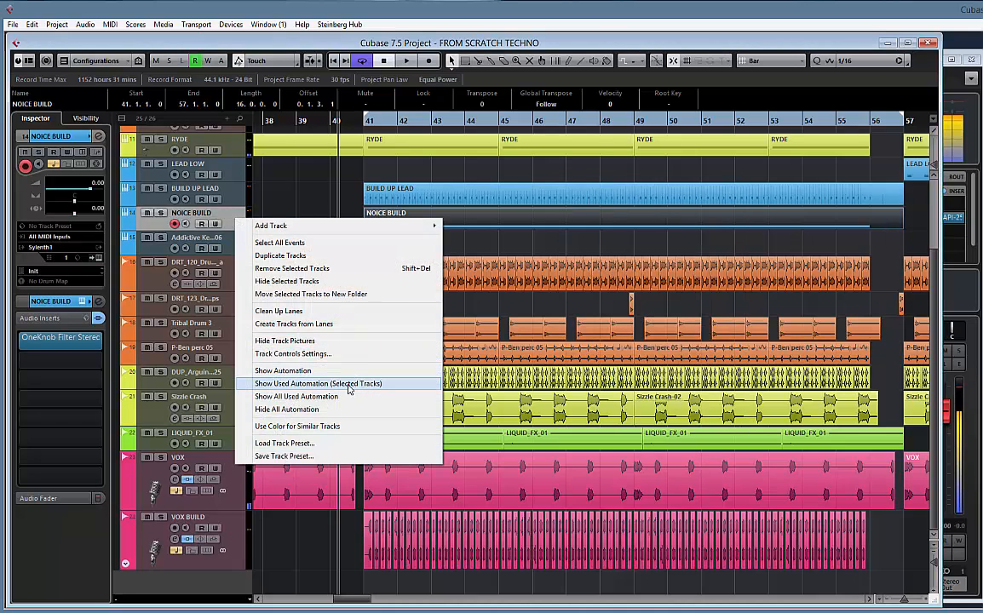
pyautogui.click(340, 383)
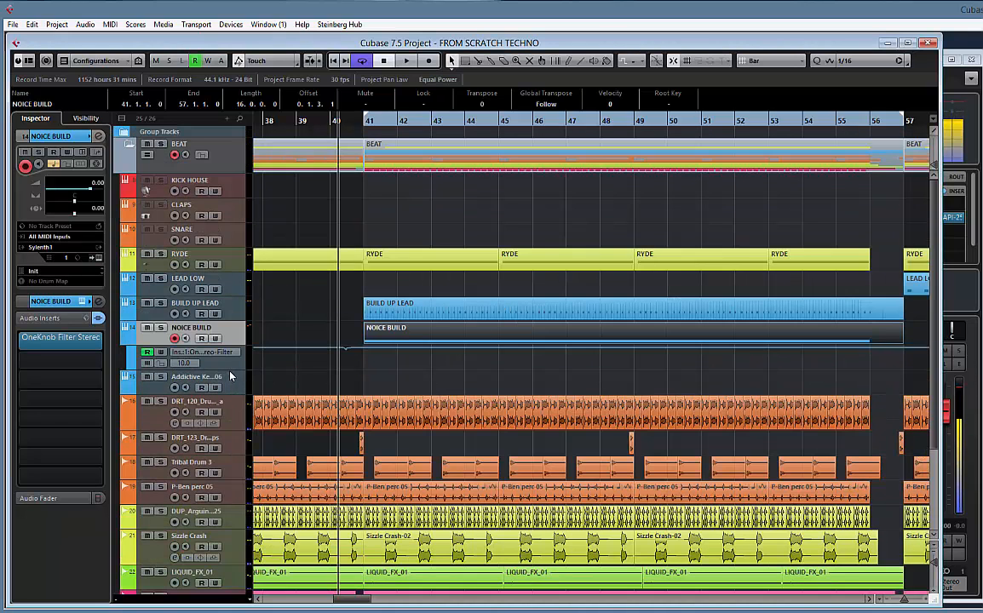
# Enlarge the filter automation lane, clear the extra points and shape a ramp from 0 at about bar 40 to 10.0 at bar 57
pyautogui.moveTo(232, 368); pyautogui.dragTo(239, 441)
pyautogui.moveTo(322, 381); pyautogui.dragTo(342, 477)
pyautogui.press('Delete')
pyautogui.hscroll(5, 418, 428)
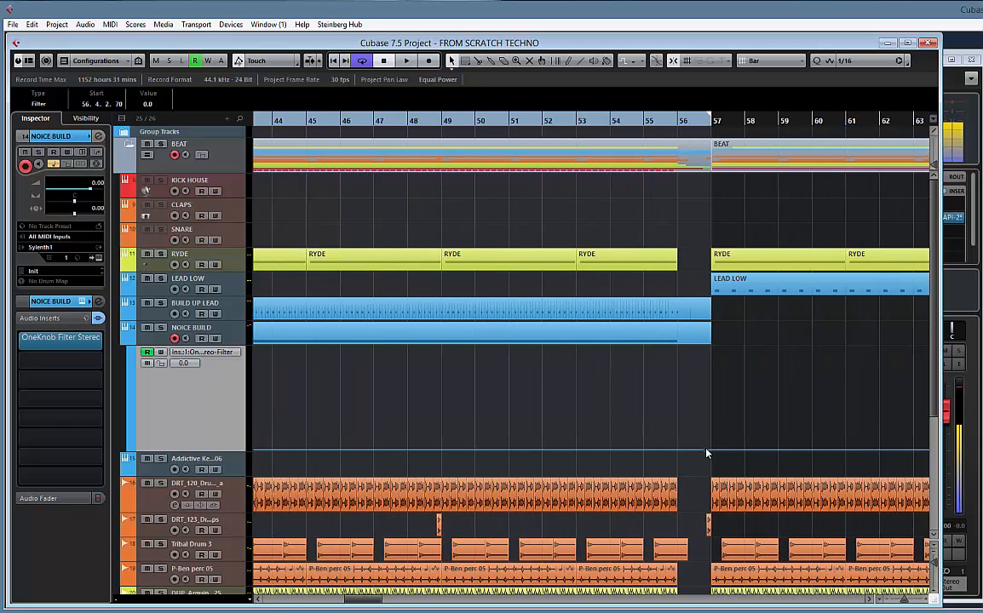
pyautogui.moveTo(720, 454); pyautogui.dragTo(711, 347)
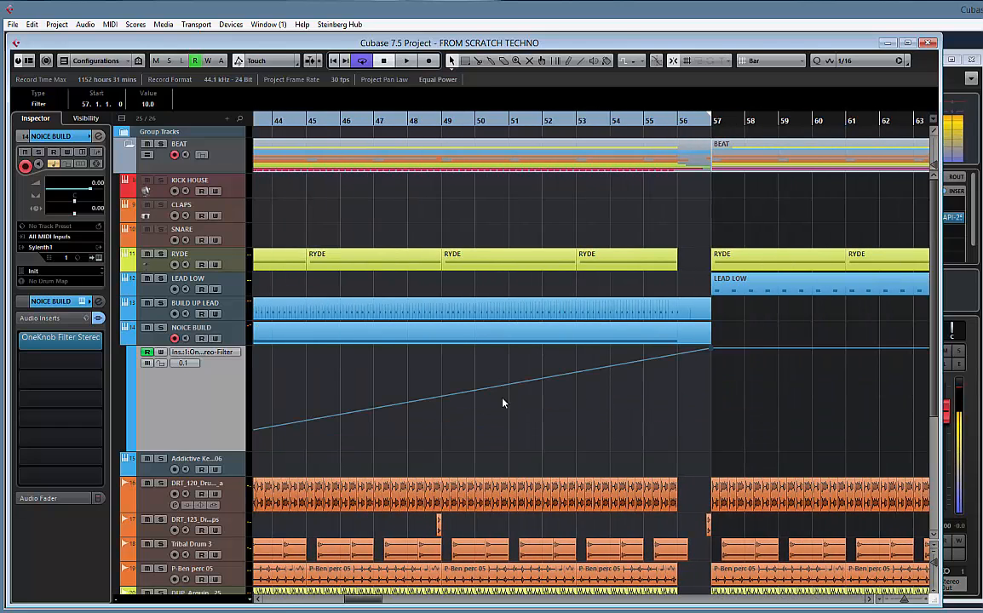
# Enable NOICE BUILD's low EQ band as Low Shelf IV with -24 dB gain at 100 Hz and play the build to hear it
pyautogui.hscroll(-8, 803, 386)
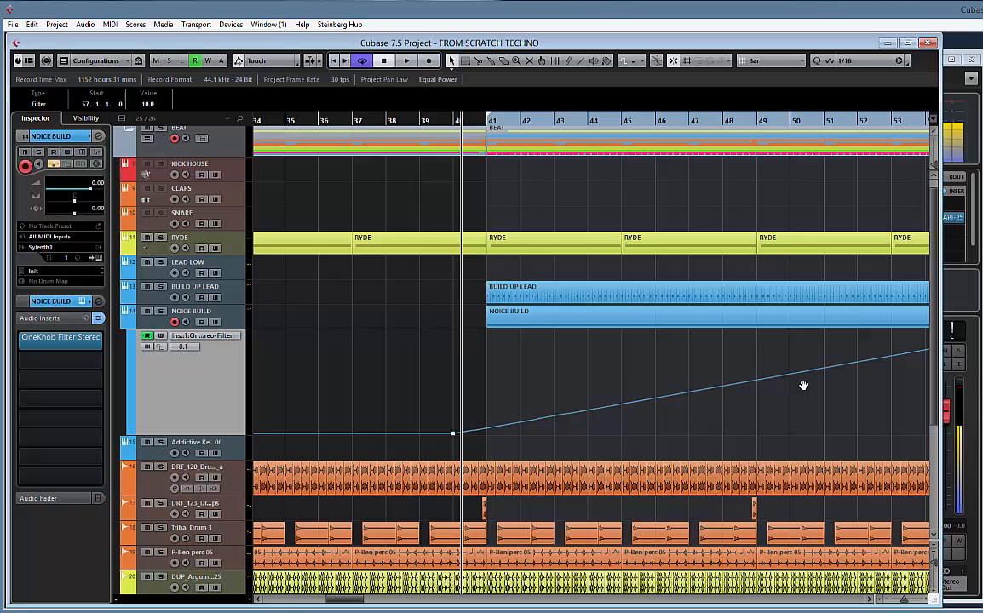
pyautogui.rightClick(233, 318)
pyautogui.click(217, 311)
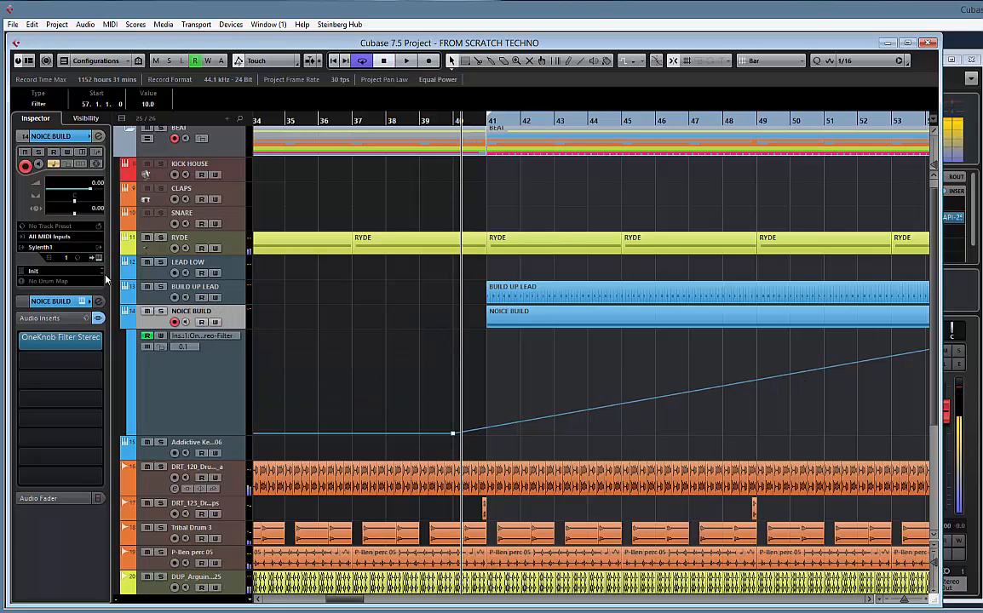
pyautogui.click(99, 311)
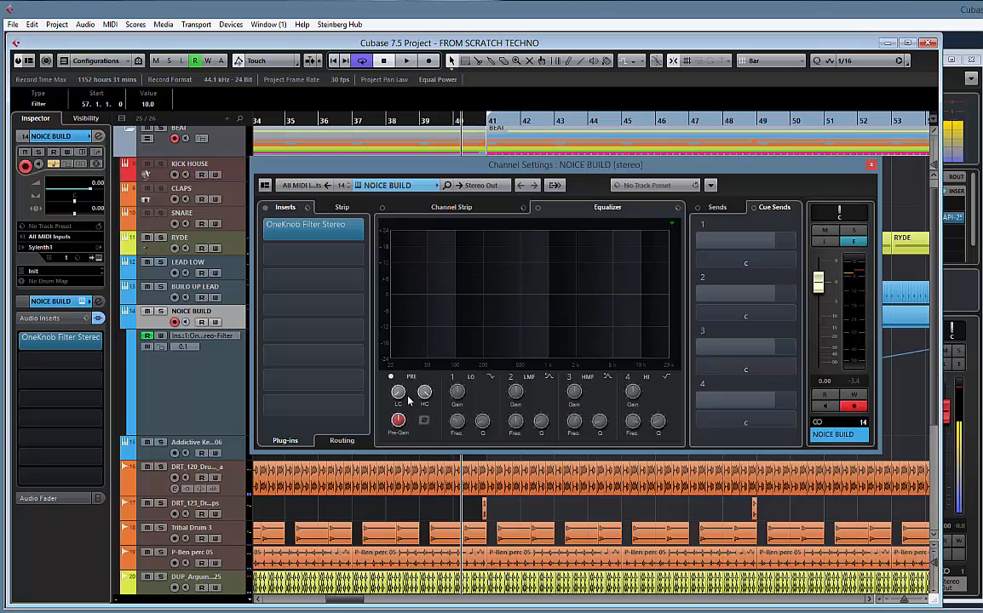
pyautogui.click(449, 378)
pyautogui.click(492, 376)
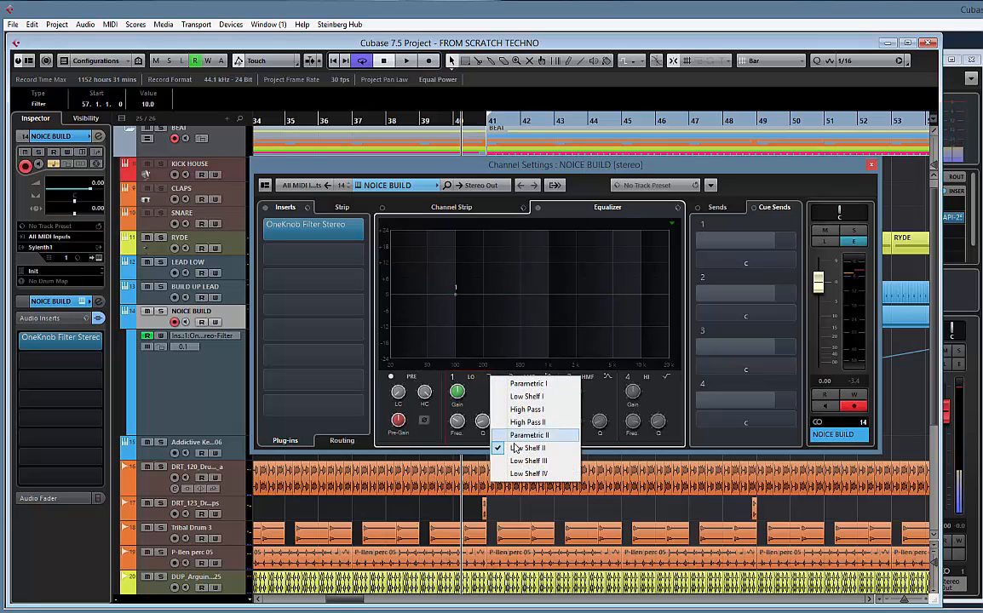
pyautogui.click(530, 475)
pyautogui.moveTo(457, 395); pyautogui.dragTo(458, 478)
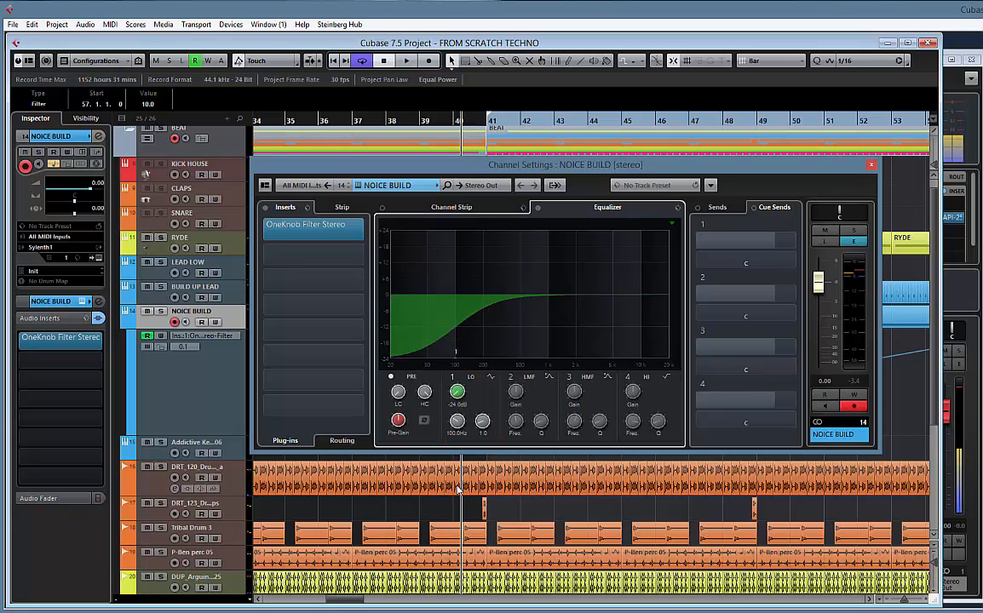
pyautogui.press('space')
pyautogui.moveTo(584, 168); pyautogui.dragTo(587, 285)
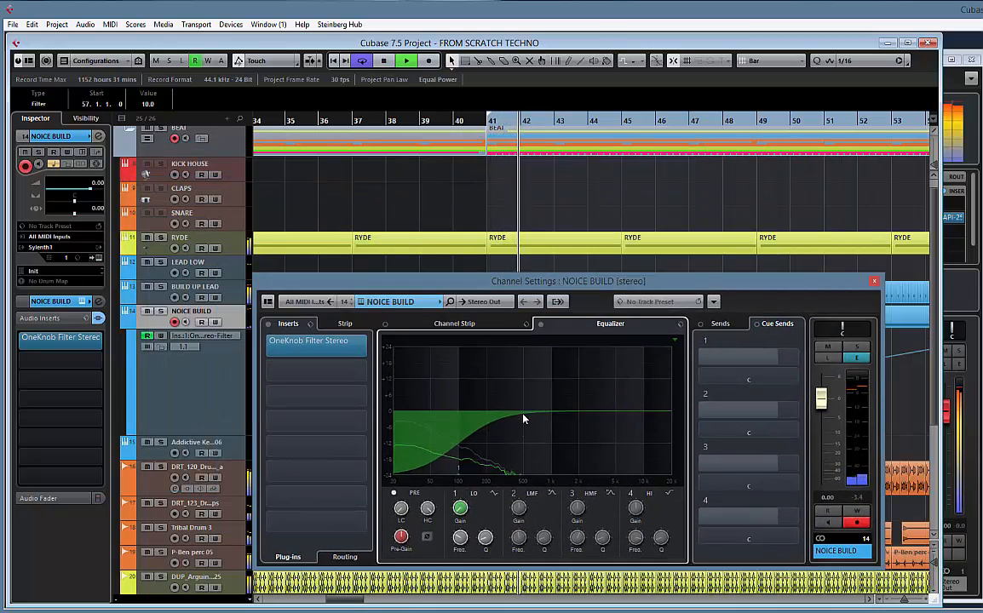
# Load RCompressor Stereo in NOICE BUILD's second insert slot
pyautogui.click(317, 368)
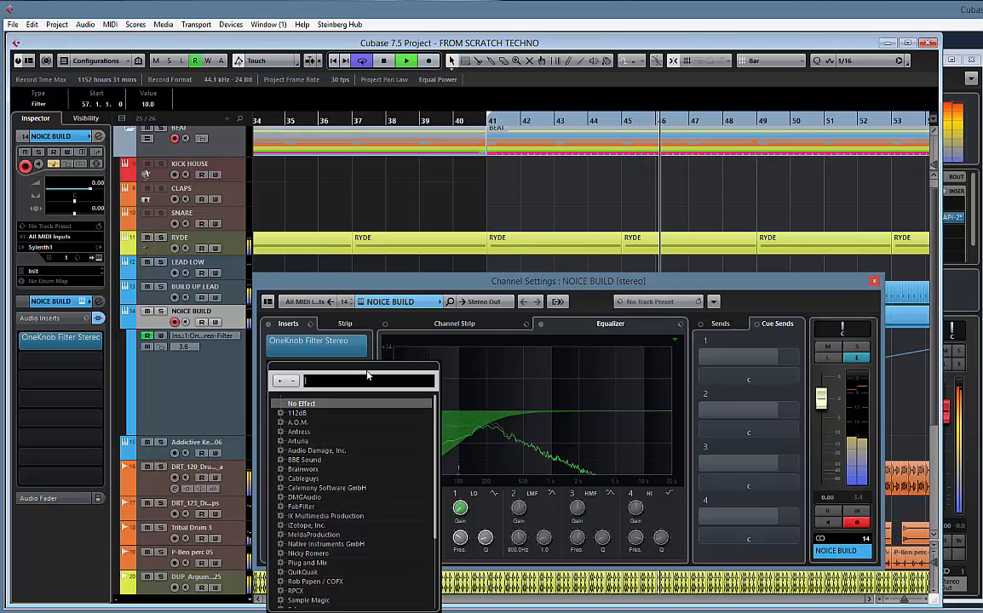
pyautogui.write('RcOM')
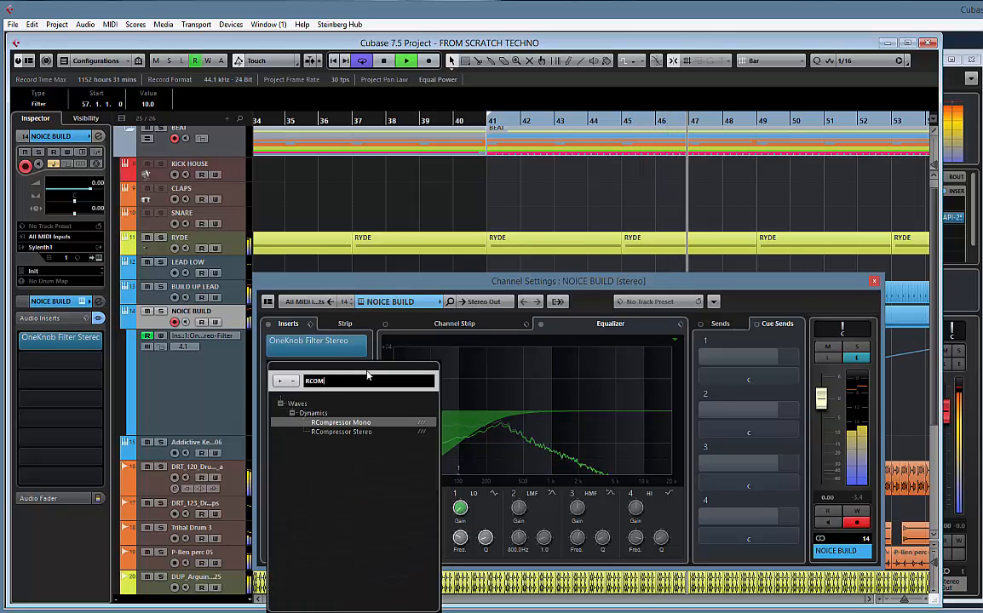
pyautogui.click(345, 432)
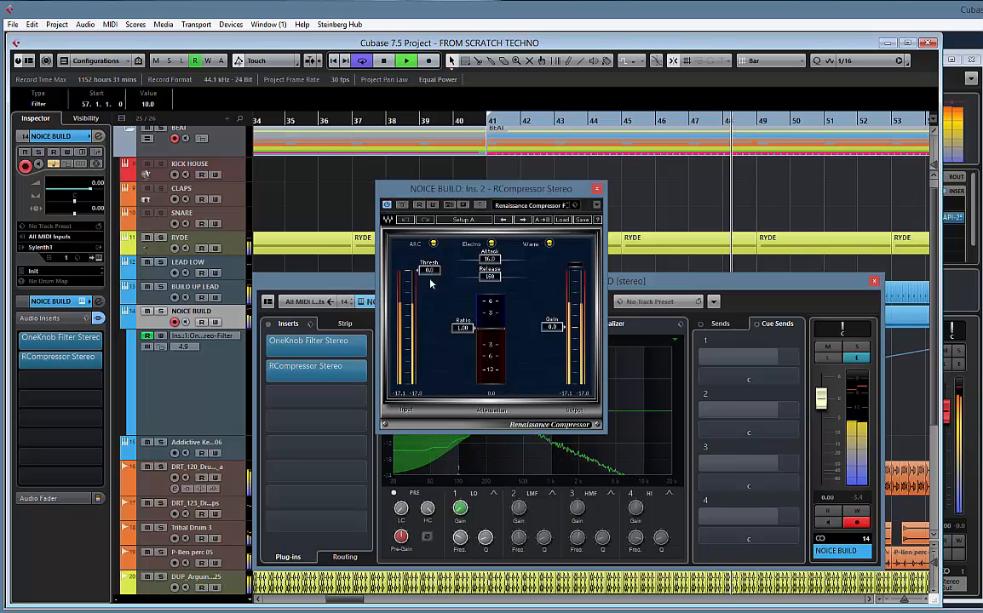
# Set the RCompressor threshold to about -7.0, attack to 0.85 and ratio to 1.77, and close the plug-in
pyautogui.moveTo(424, 311); pyautogui.dragTo(422, 336)
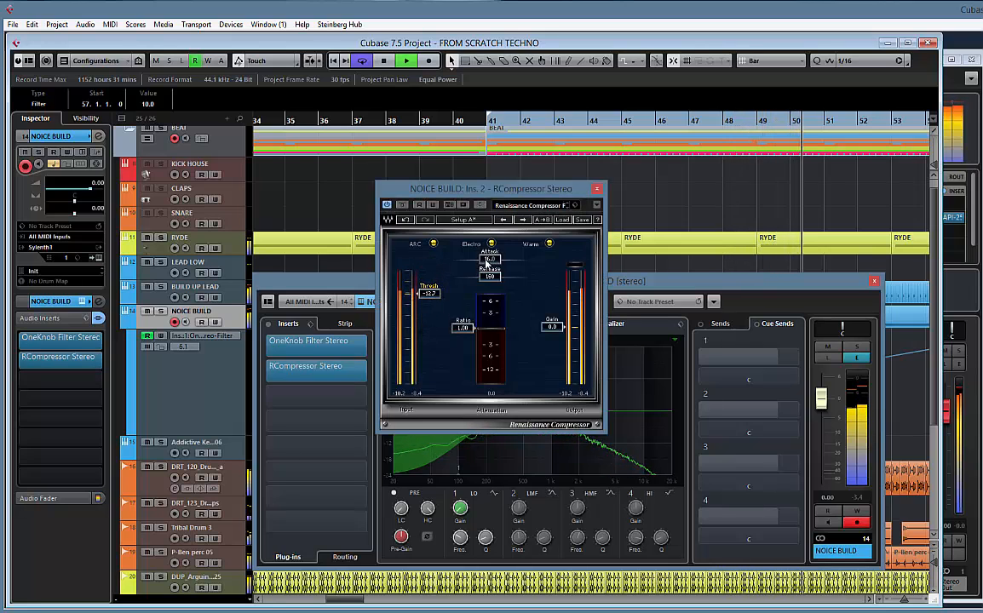
pyautogui.moveTo(487, 260); pyautogui.dragTo(468, 265)
pyautogui.moveTo(460, 328); pyautogui.dragTo(467, 377)
pyautogui.moveTo(431, 292); pyautogui.dragTo(434, 253)
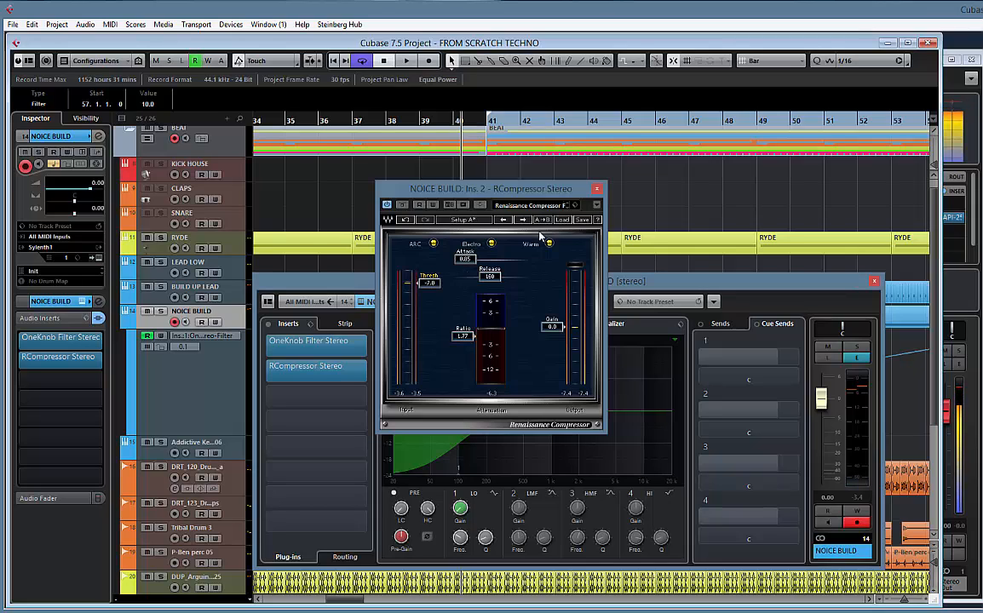
pyautogui.click(599, 191)
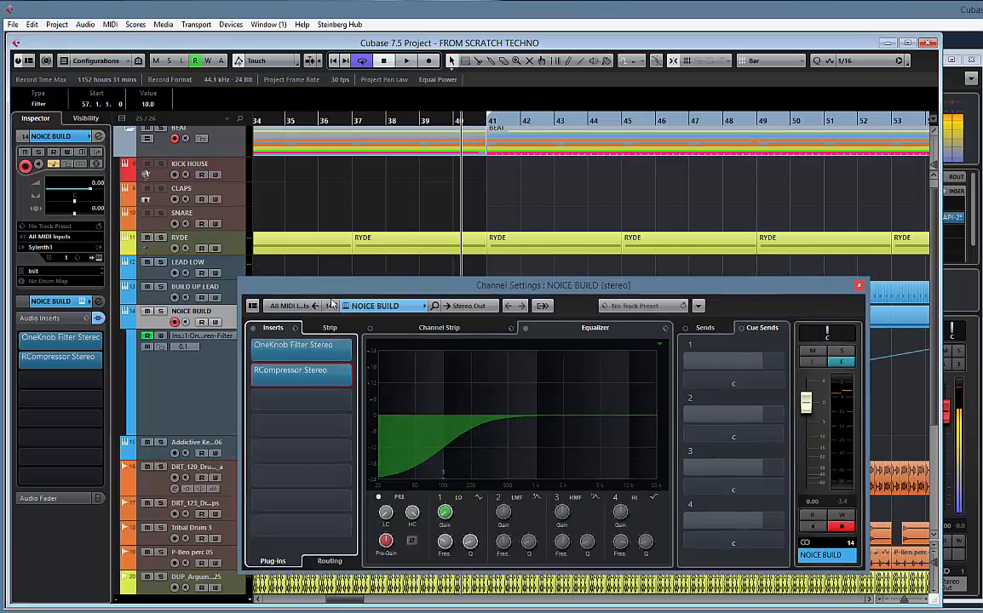
# Load VolumeShaper3-64bit in NOICE BUILD's third insert slot and position its window clear of the insert list
pyautogui.moveTo(424, 282); pyautogui.dragTo(431, 220)
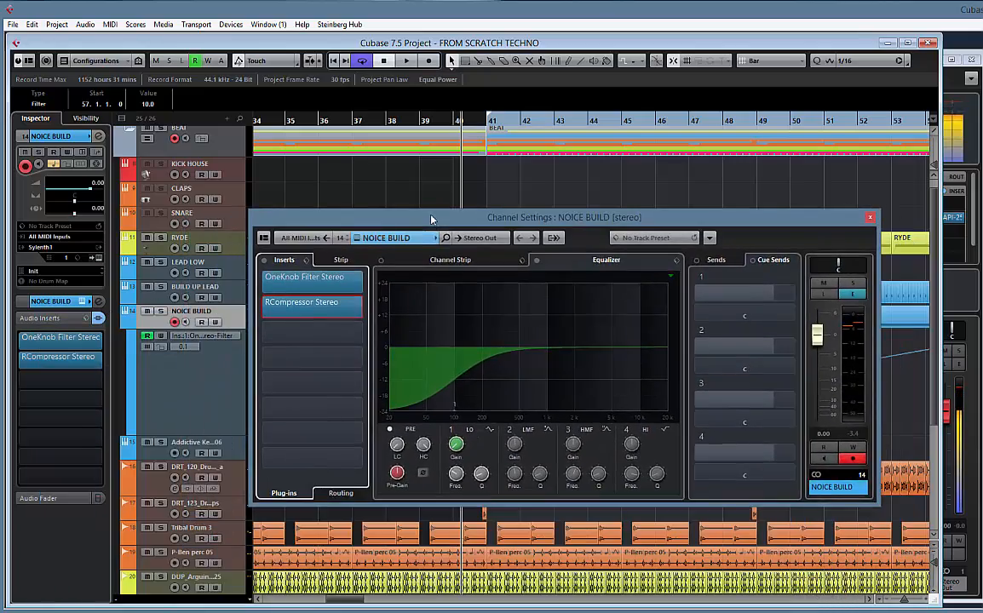
pyautogui.click(362, 334)
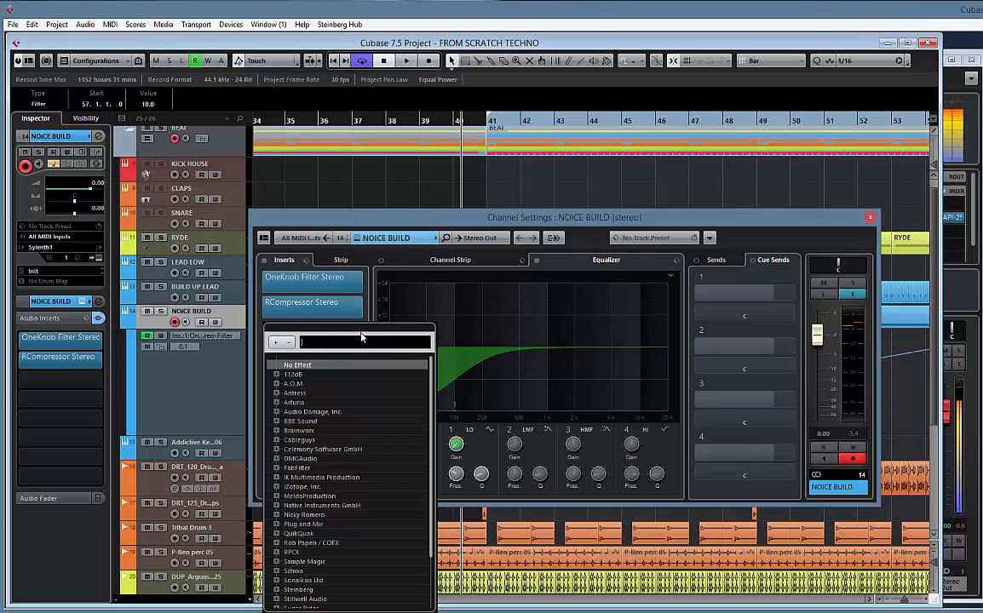
pyautogui.write('VOLUME')
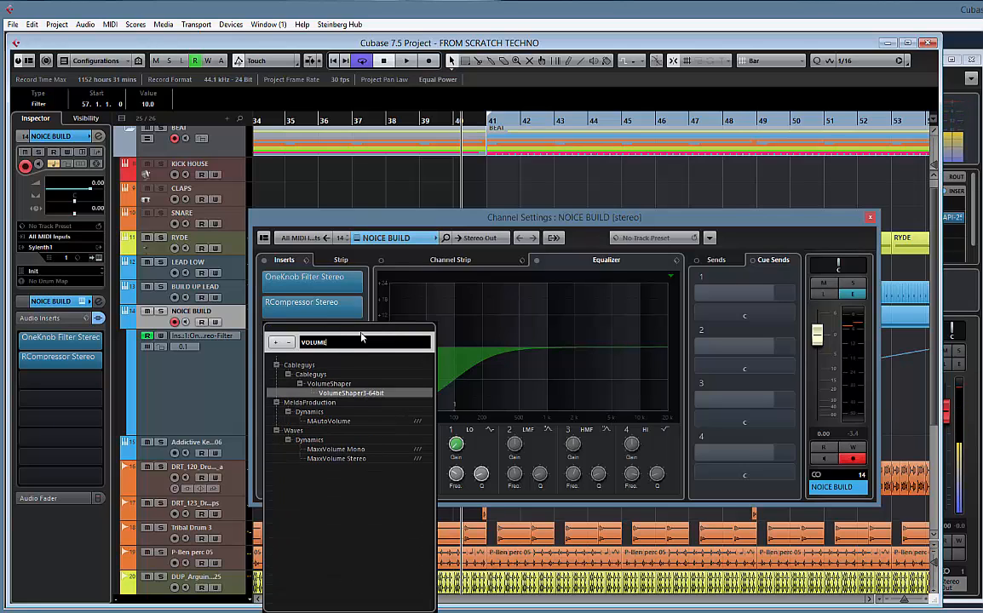
pyautogui.press('Return')
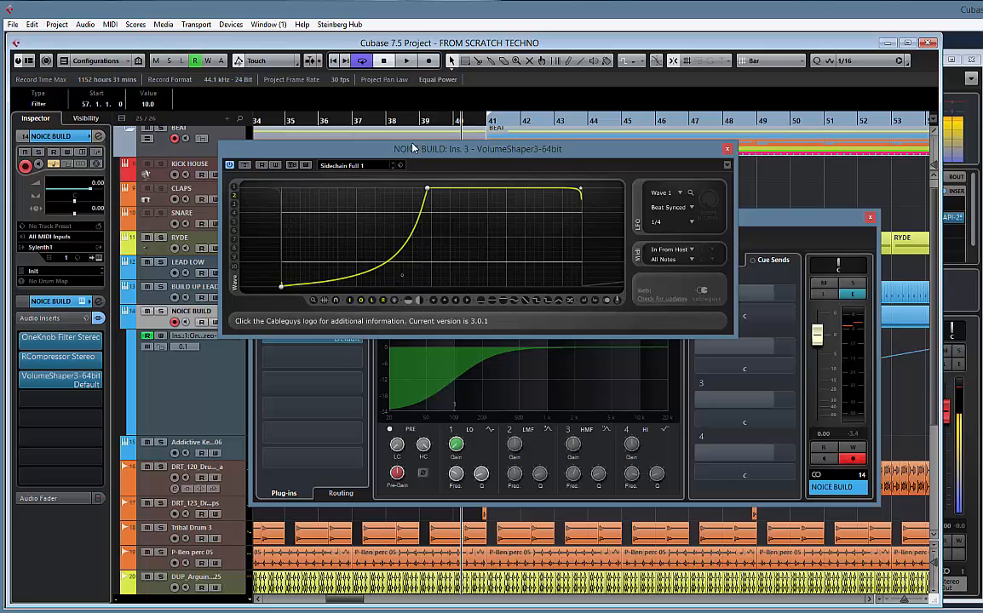
pyautogui.moveTo(412, 148); pyautogui.dragTo(543, 120)
# Load Kickstart-64bit in NOICE BUILD's fourth insert slot and arrange its window side by side with VolumeShaper
pyautogui.click(358, 354)
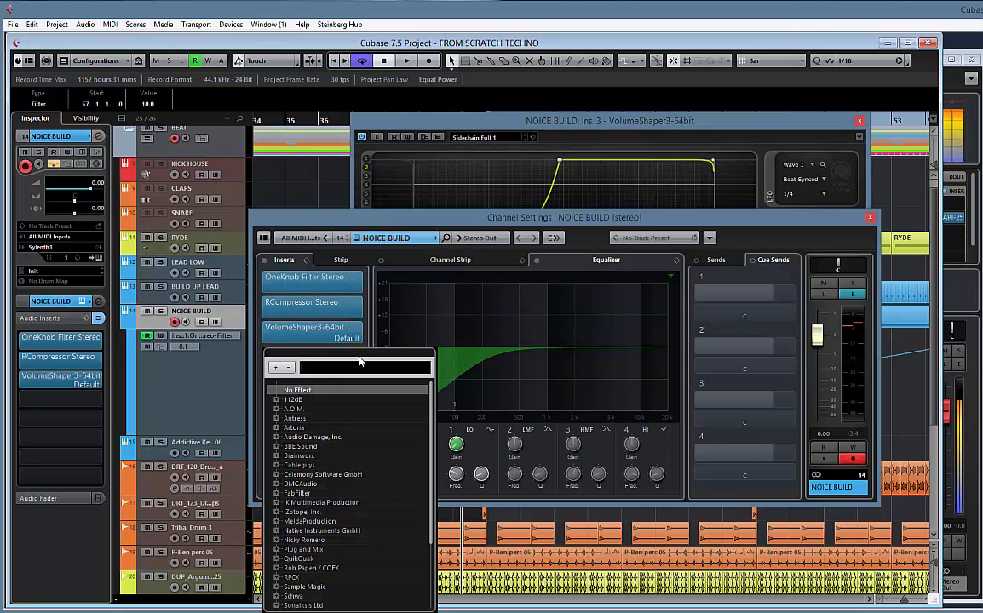
pyautogui.write('kick')
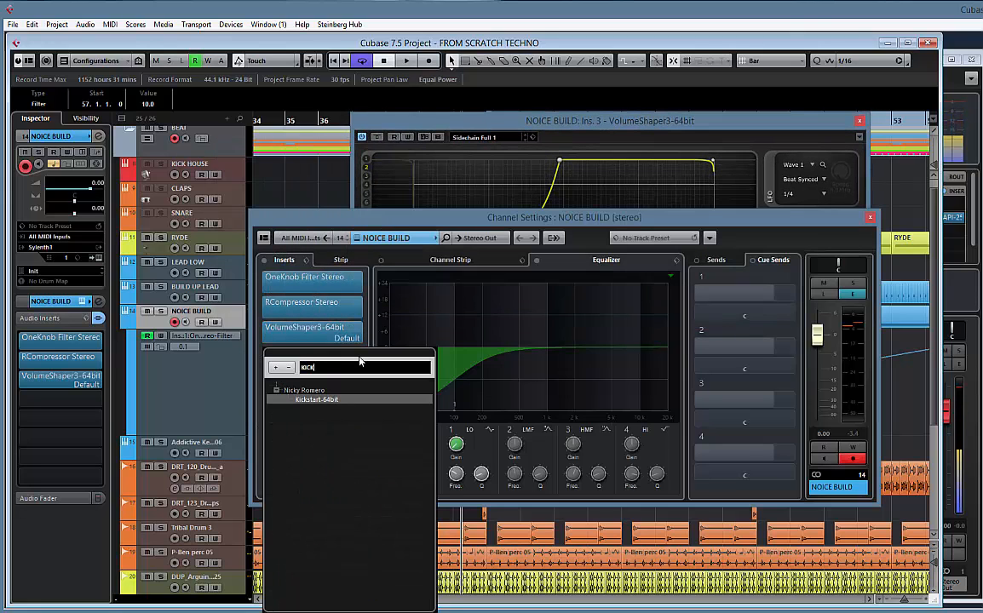
pyautogui.press('Return')
pyautogui.moveTo(432, 180); pyautogui.dragTo(231, 194)
pyautogui.moveTo(398, 120); pyautogui.dragTo(489, 201)
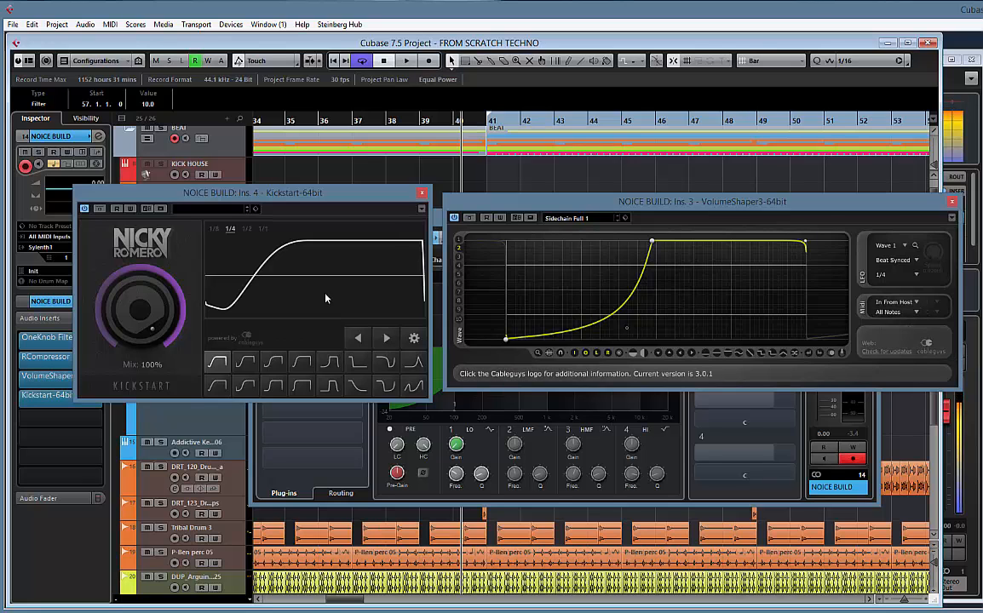
# Shift the peak point of VolumeShaper's sidechain curve slightly later at full level to lengthen the ramp
pyautogui.moveTo(328, 203)
pyautogui.mouseDown()
pyautogui.moveTo(349, 230)
pyautogui.moveTo(325, 185)
pyautogui.mouseUp()
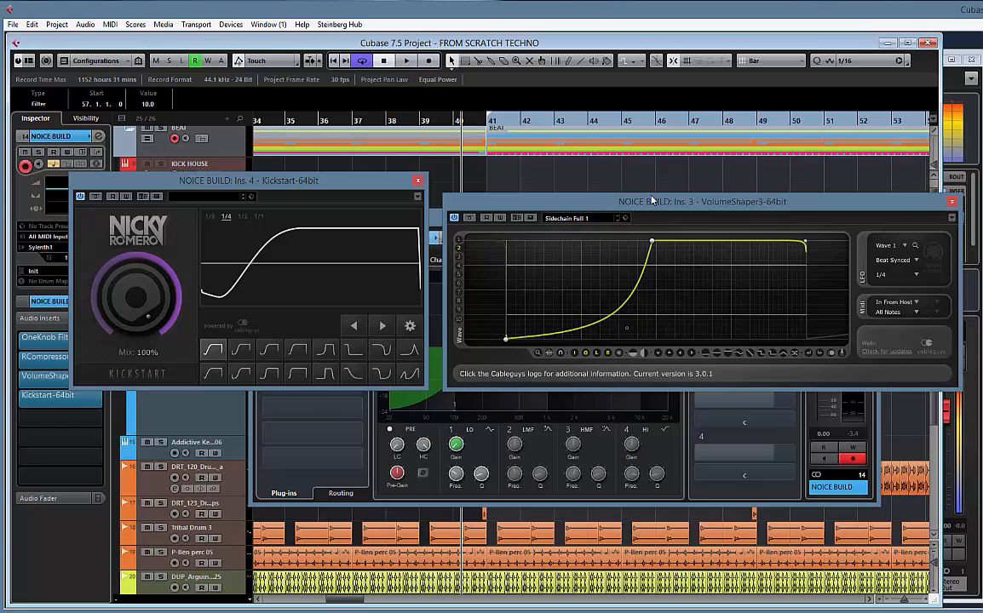
pyautogui.moveTo(652, 241); pyautogui.dragTo(726, 245)
pyautogui.moveTo(700, 283); pyautogui.dragTo(671, 243)
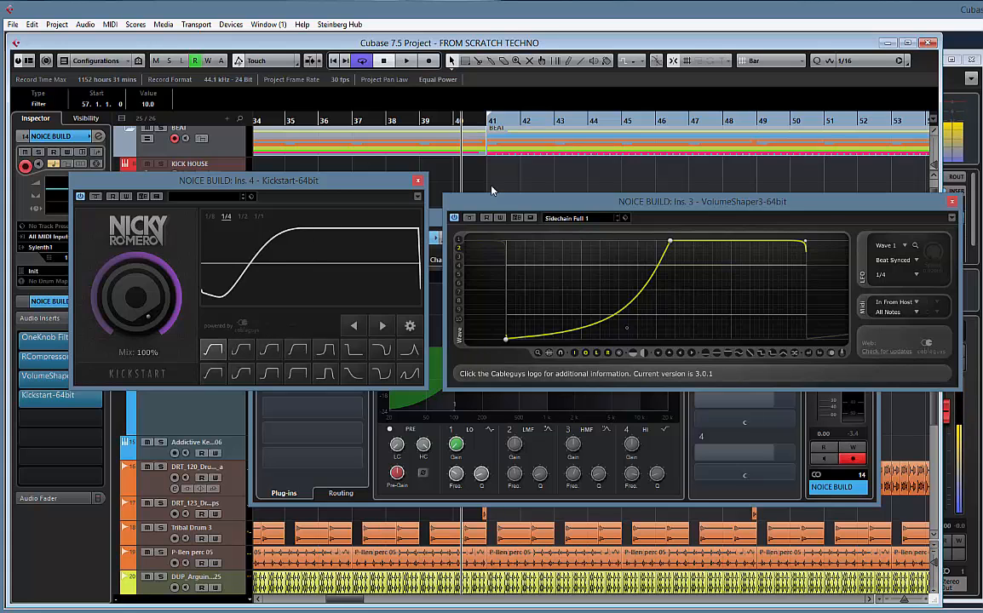
# Close Kickstart and remove it from NOICE BUILD's fourth insert slot
pyautogui.moveTo(373, 181); pyautogui.dragTo(426, 182)
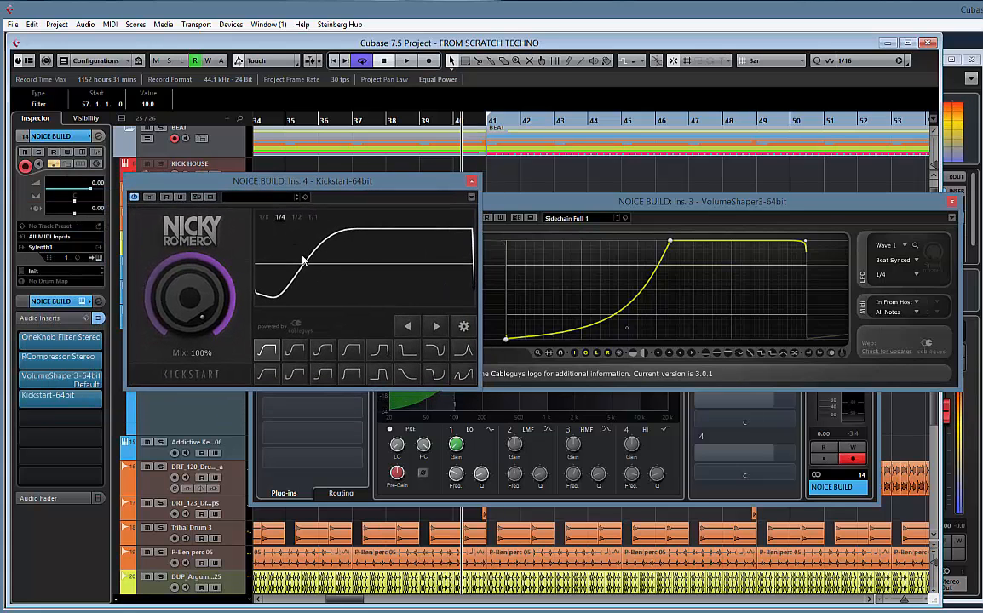
pyautogui.moveTo(328, 188); pyautogui.dragTo(202, 218)
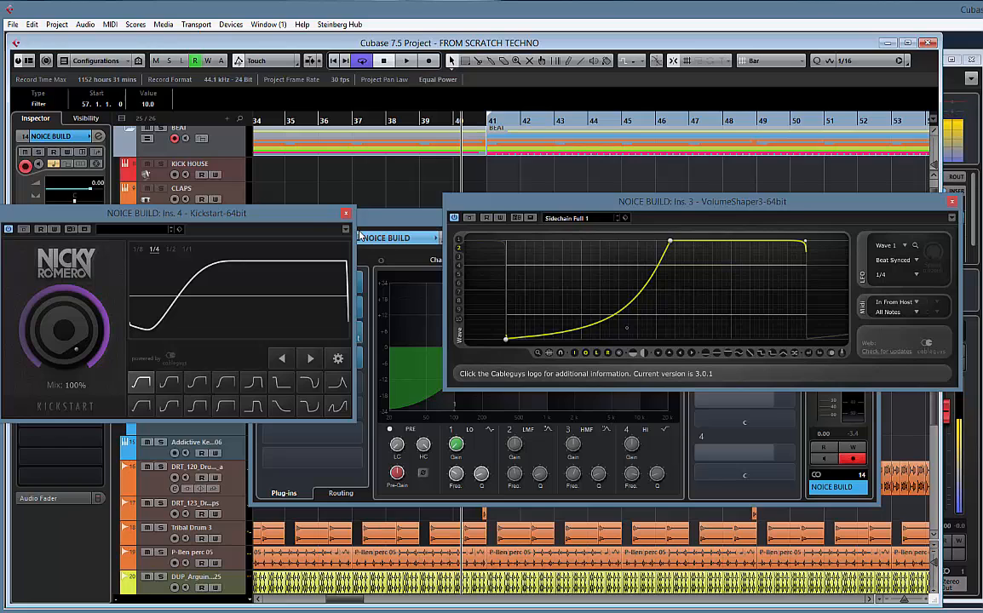
pyautogui.click(345, 213)
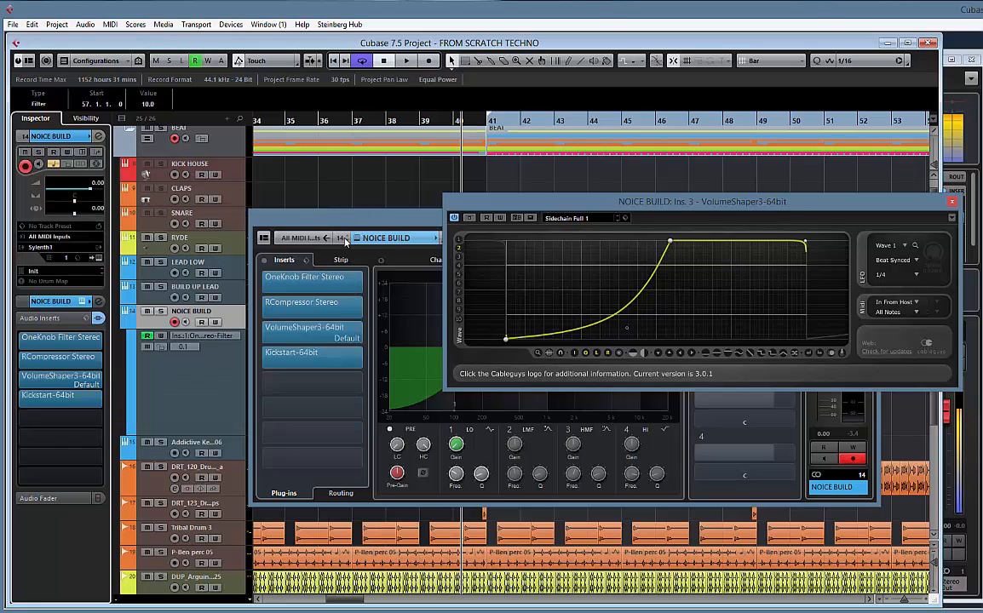
pyautogui.click(362, 359)
pyautogui.click(298, 390)
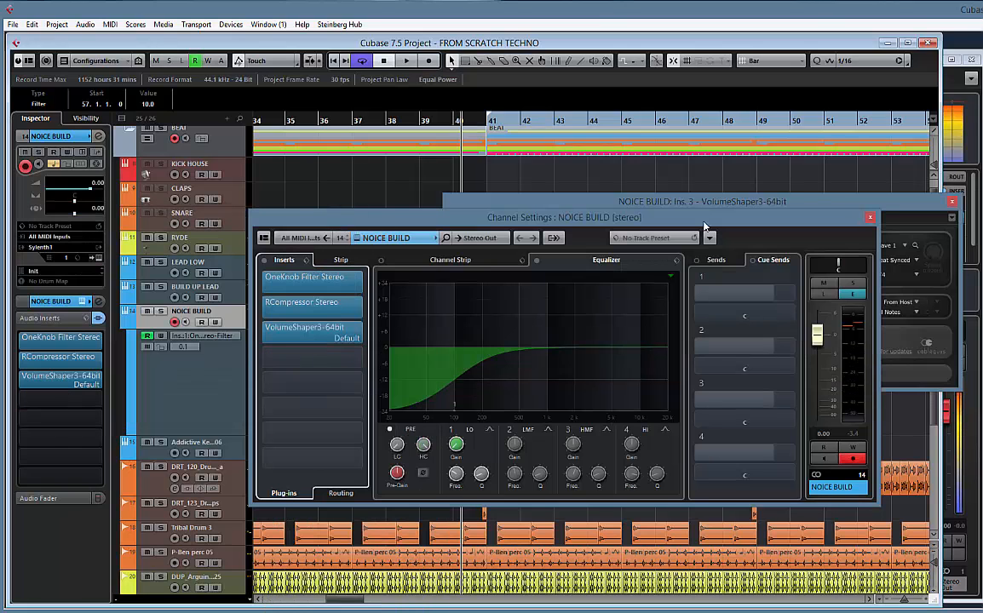
# Bring VolumeShaper back to the front and nudge its curve's peak point slightly later
pyautogui.click(735, 202)
pyautogui.moveTo(782, 202); pyautogui.dragTo(673, 147)
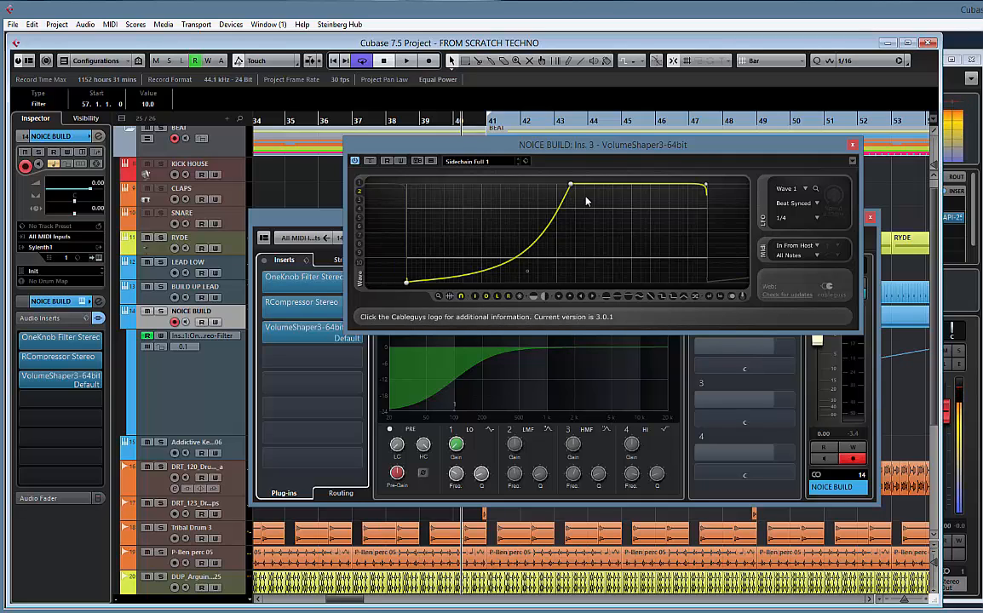
pyautogui.moveTo(571, 185)
pyautogui.mouseDown()
pyautogui.moveTo(553, 187)
pyautogui.moveTo(575, 184)
pyautogui.mouseUp()
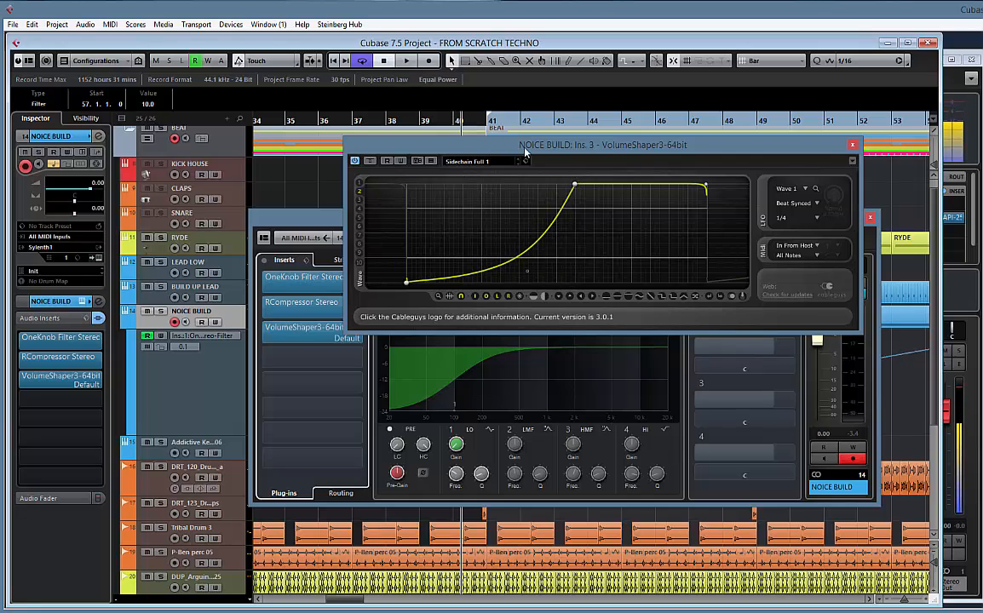
# Play the build with NOICE BUILD soloed and rearrange the channel and VolumeShaper windows so the curve is accessible
pyautogui.press('space')
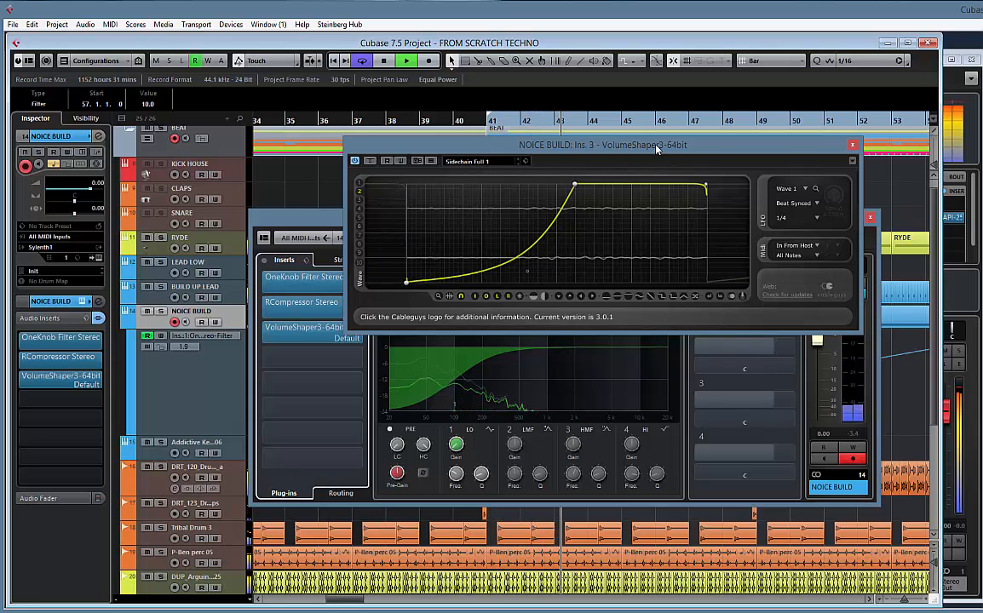
pyautogui.moveTo(657, 149); pyautogui.dragTo(475, 146)
pyautogui.click(851, 283)
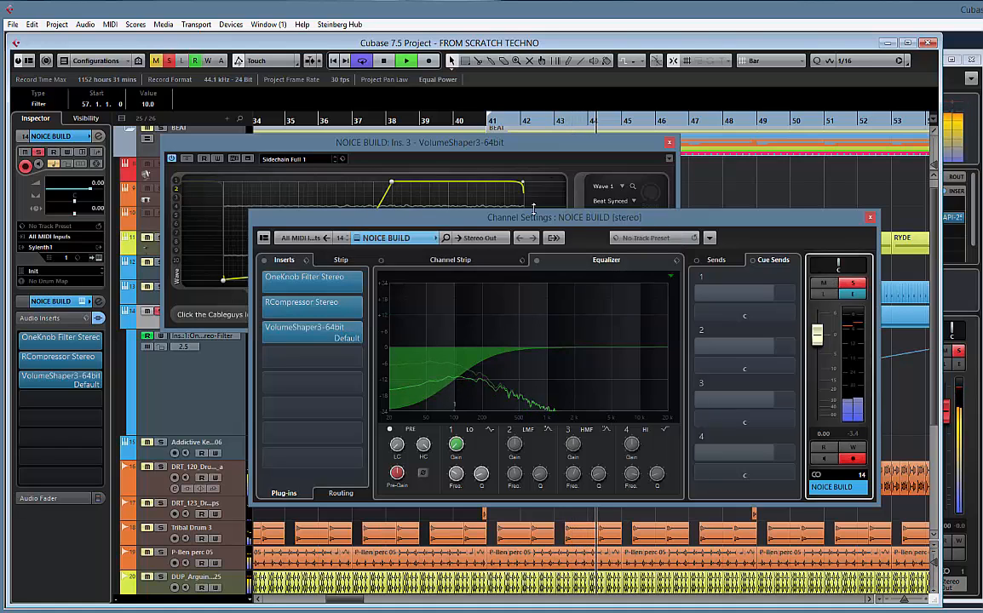
pyautogui.moveTo(535, 213); pyautogui.dragTo(531, 241)
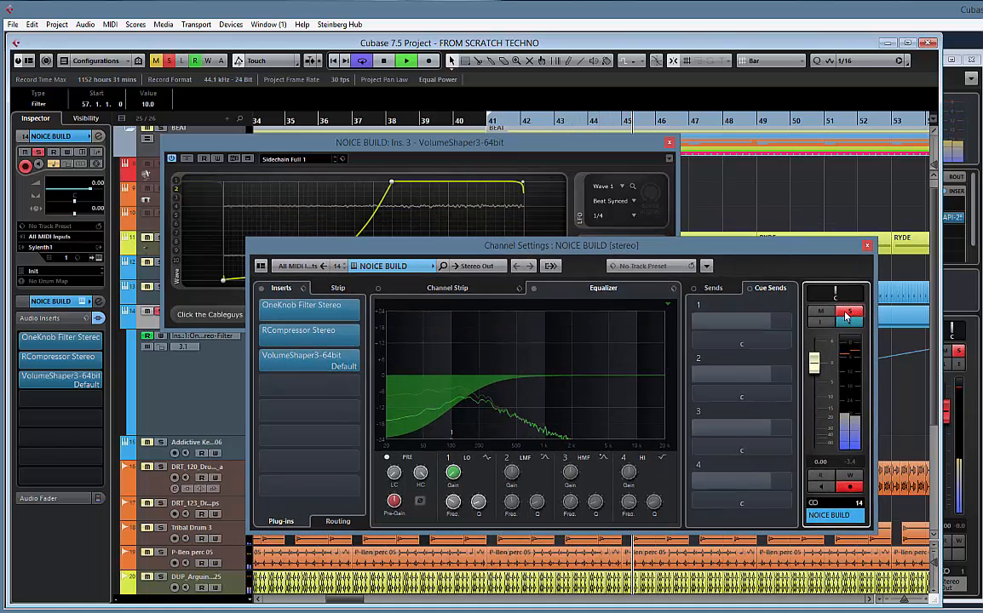
pyautogui.moveTo(453, 142); pyautogui.dragTo(628, 142)
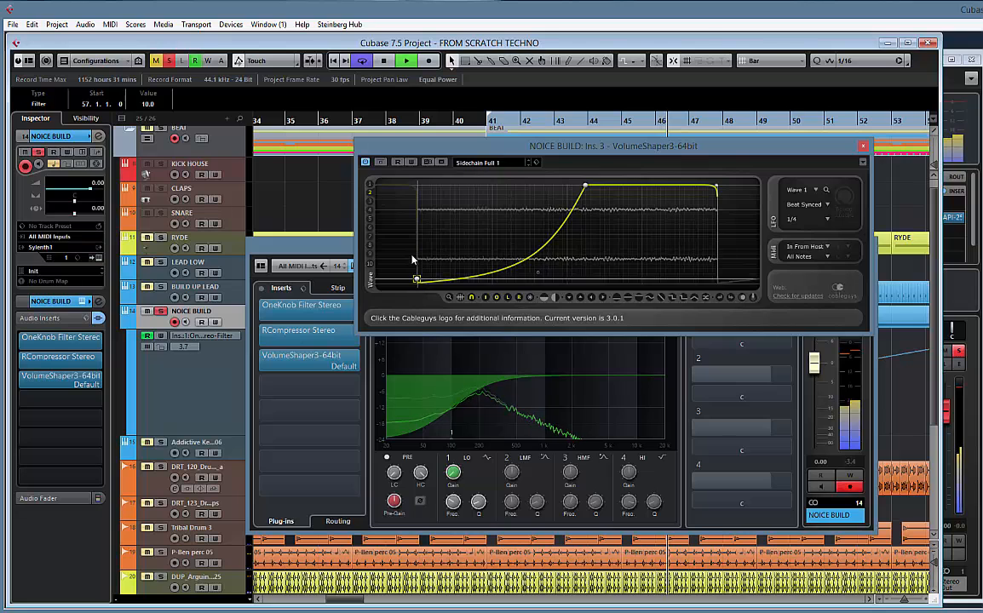
# Raise VolumeShaper's start point to about mid-level, move the peak later and smooth the ramp, then close it and unsolo NOICE BUILD
pyautogui.moveTo(416, 286); pyautogui.dragTo(416, 240)
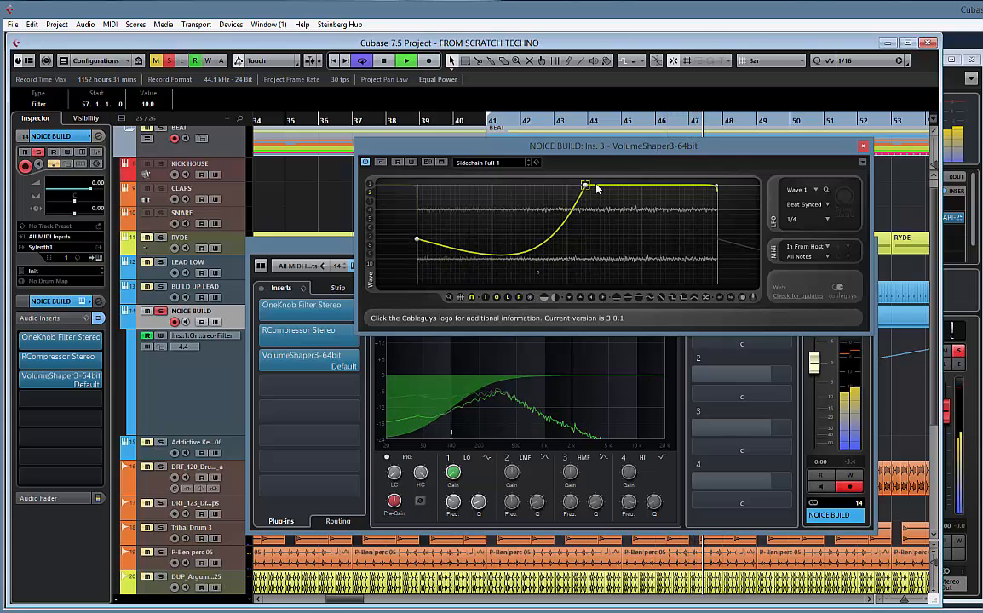
pyautogui.moveTo(585, 185); pyautogui.dragTo(628, 185)
pyautogui.moveTo(542, 266); pyautogui.dragTo(546, 243)
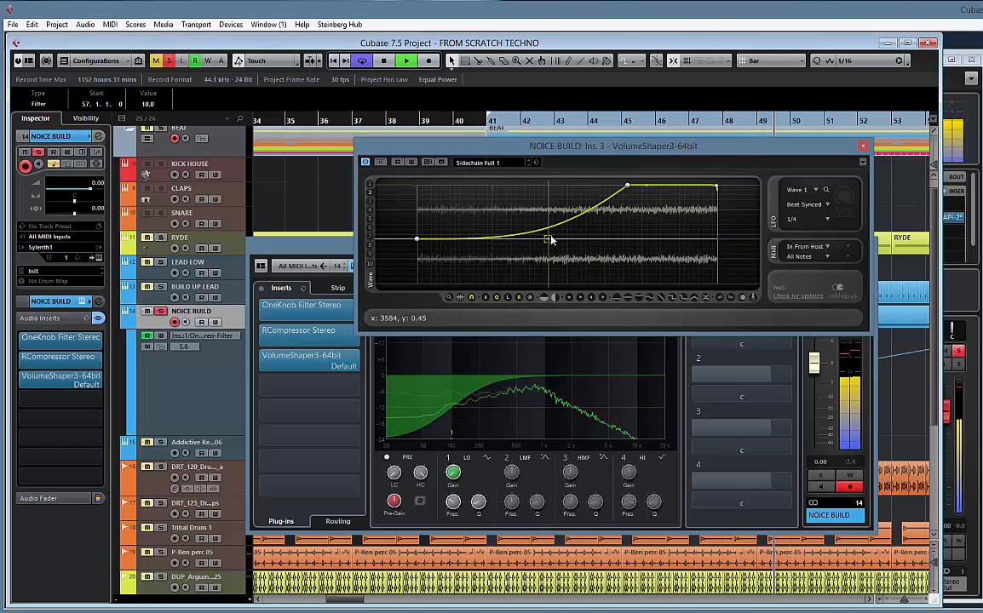
pyautogui.click(863, 146)
pyautogui.click(850, 311)
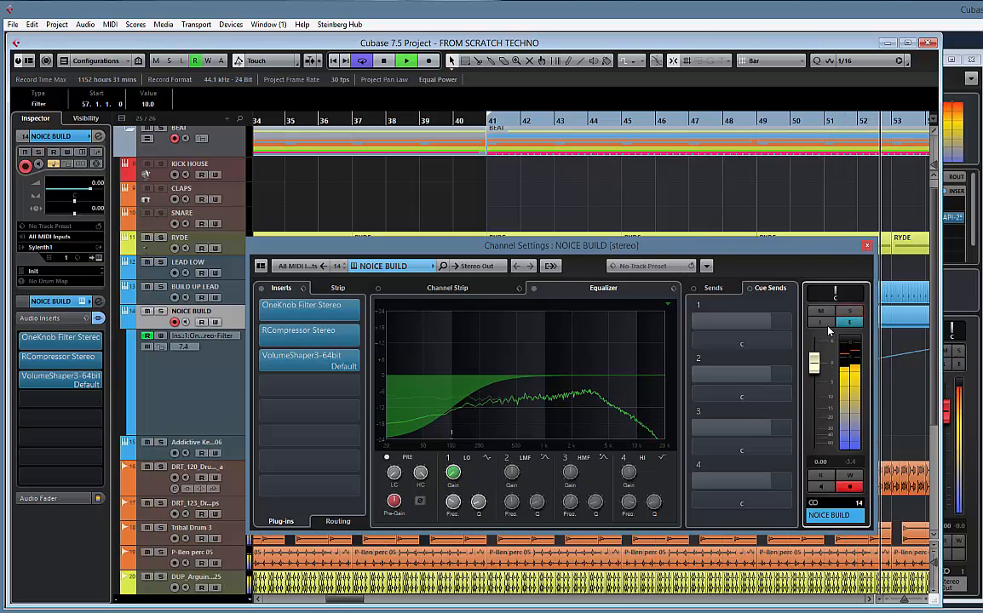
# Reopen VolumeShaper, raise the curve's start point and middle bend for a gentler dip, and replay the build
pyautogui.click(302, 365)
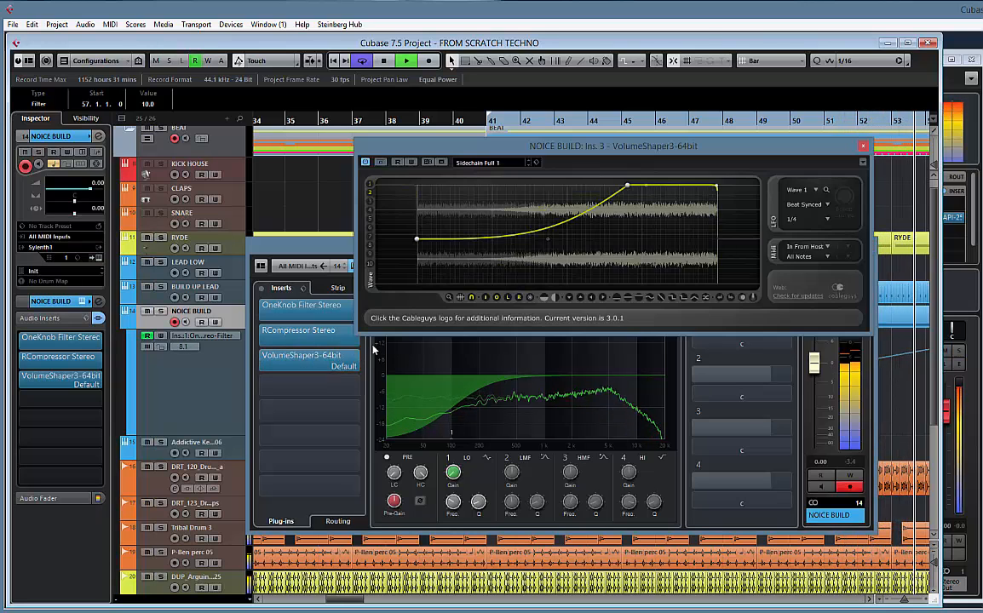
pyautogui.moveTo(418, 241); pyautogui.dragTo(416, 224)
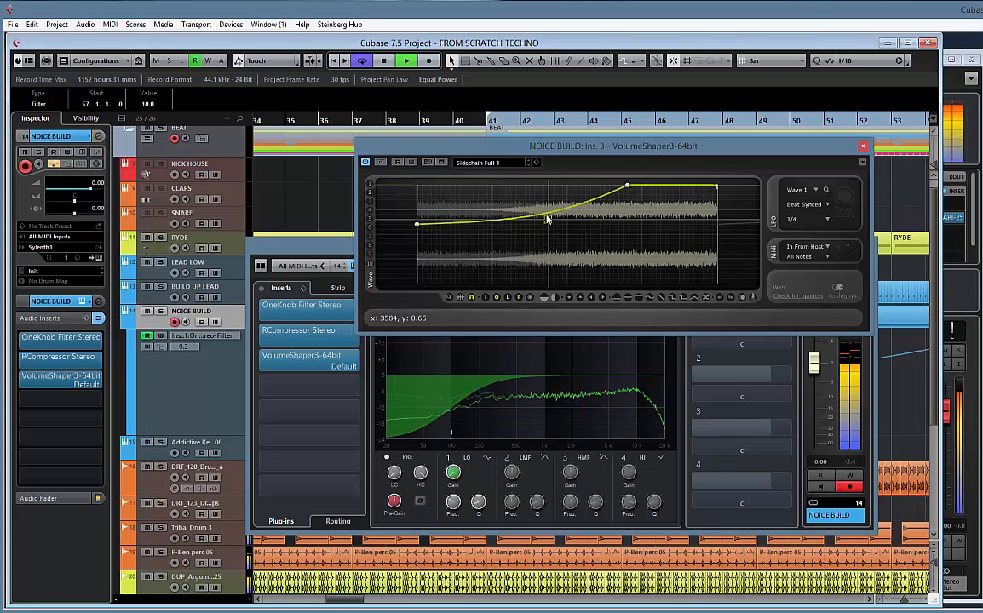
pyautogui.moveTo(548, 231); pyautogui.dragTo(546, 216)
pyautogui.press('space')
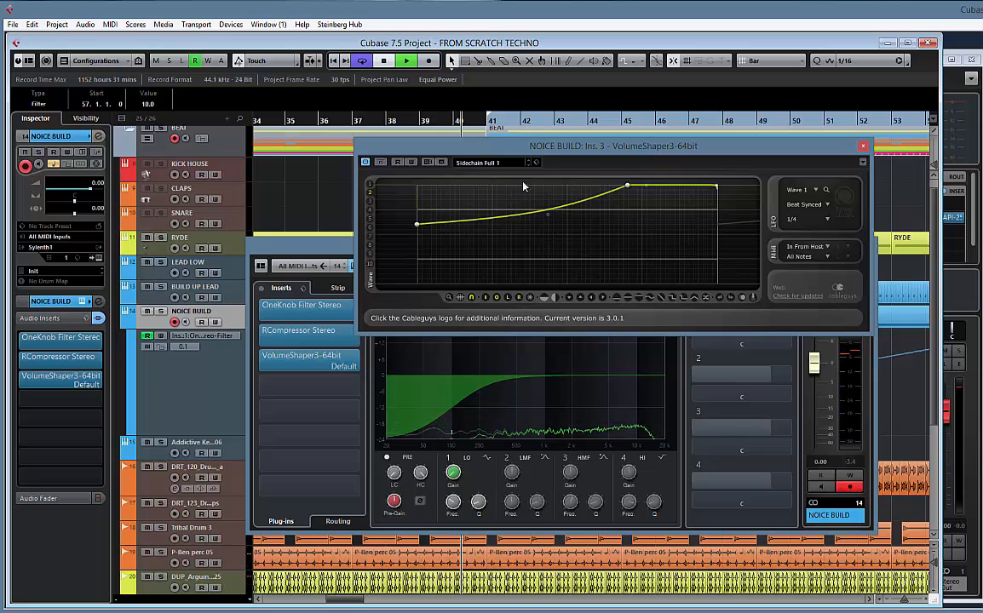
pyautogui.press('space')
pyautogui.click(637, 128)
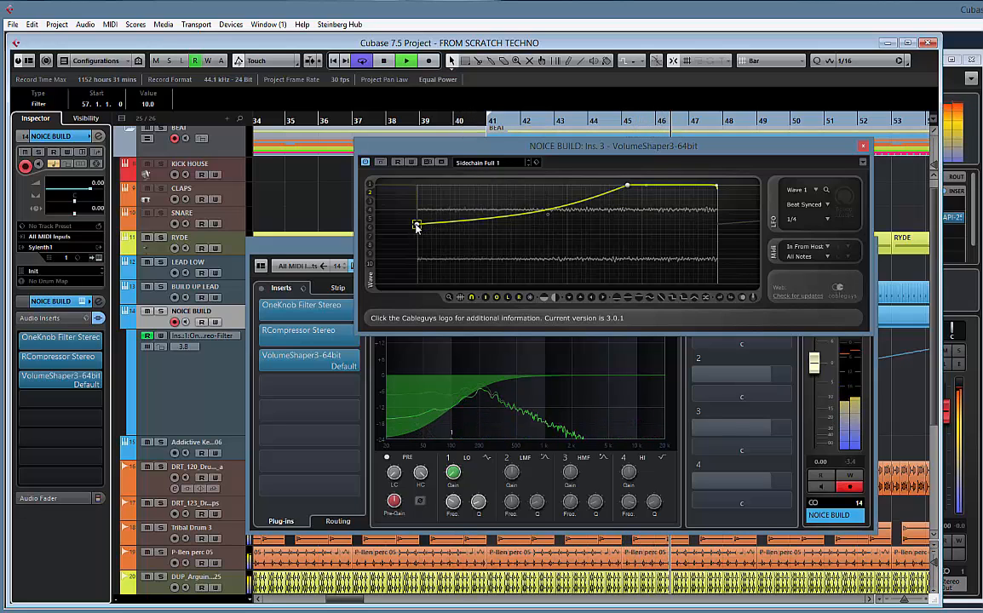
# Remove the volume dip during playback by deleting the curve's middle point and raising the start point to full level
pyautogui.moveTo(417, 224); pyautogui.dragTo(417, 209)
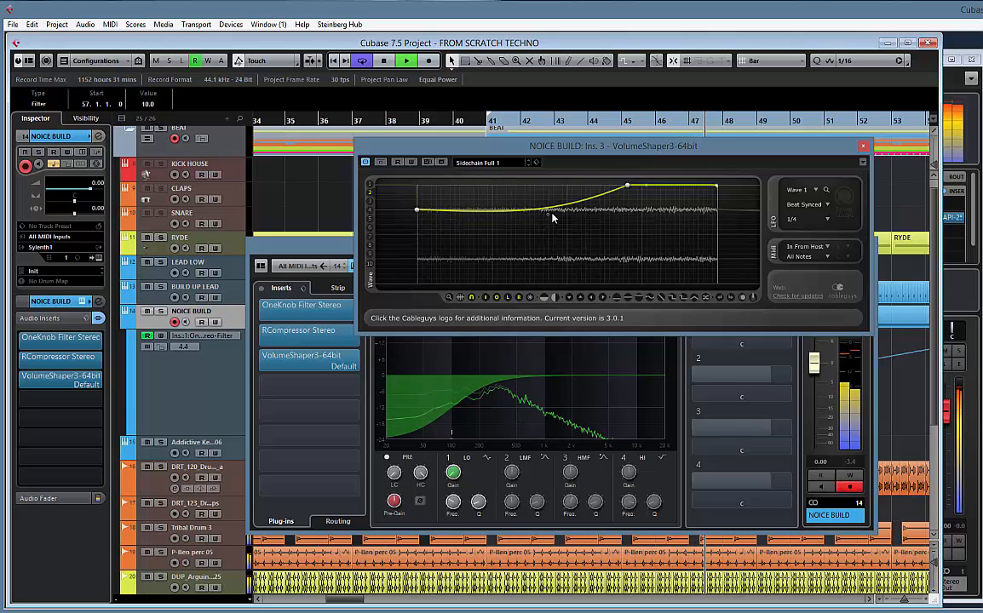
pyautogui.moveTo(549, 217); pyautogui.dragTo(549, 202)
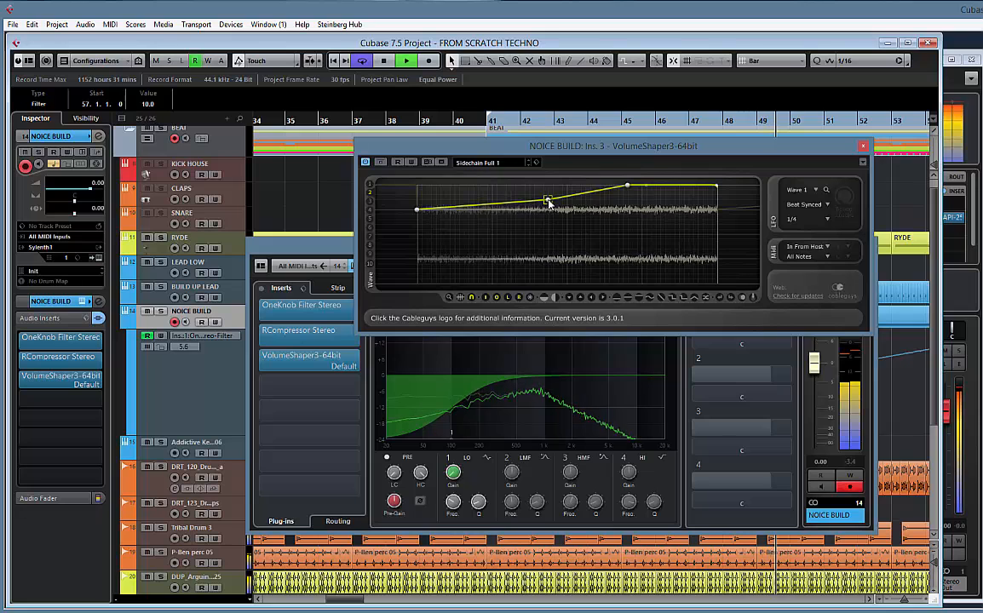
pyautogui.doubleClick(548, 202)
pyautogui.moveTo(416, 211); pyautogui.dragTo(419, 188)
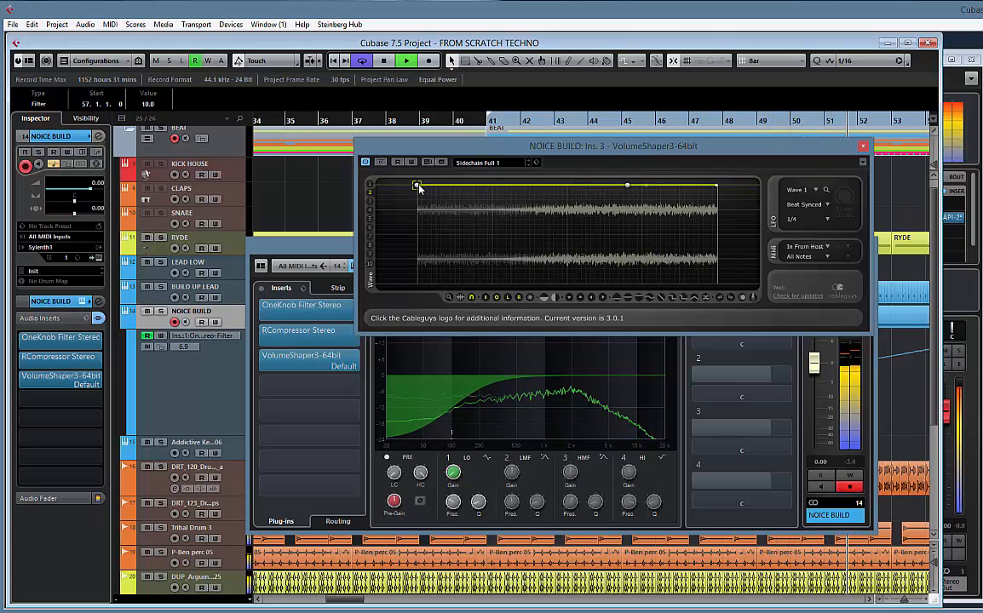
# Load VolumeShaper's Sidechain Soft 2 preset on NOICE BUILD, stop playback, and close the plug-in and channel windows
pyautogui.click(490, 163)
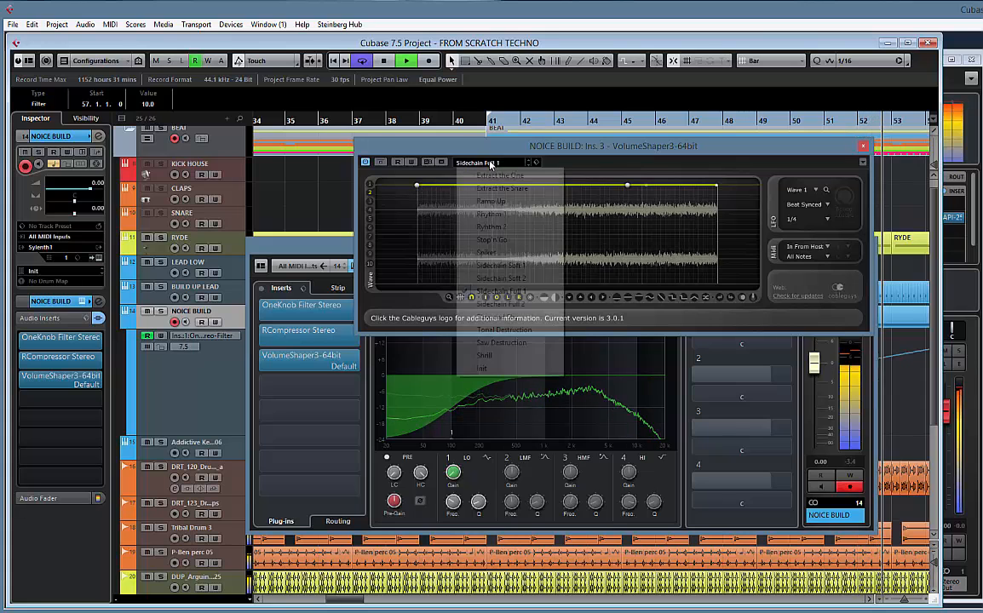
pyautogui.click(508, 278)
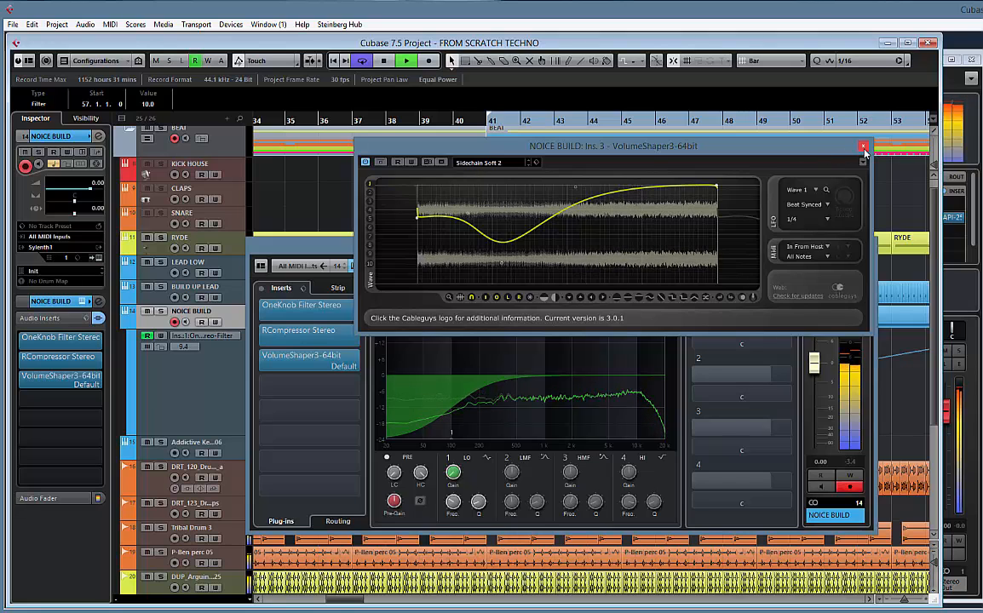
pyautogui.press('space')
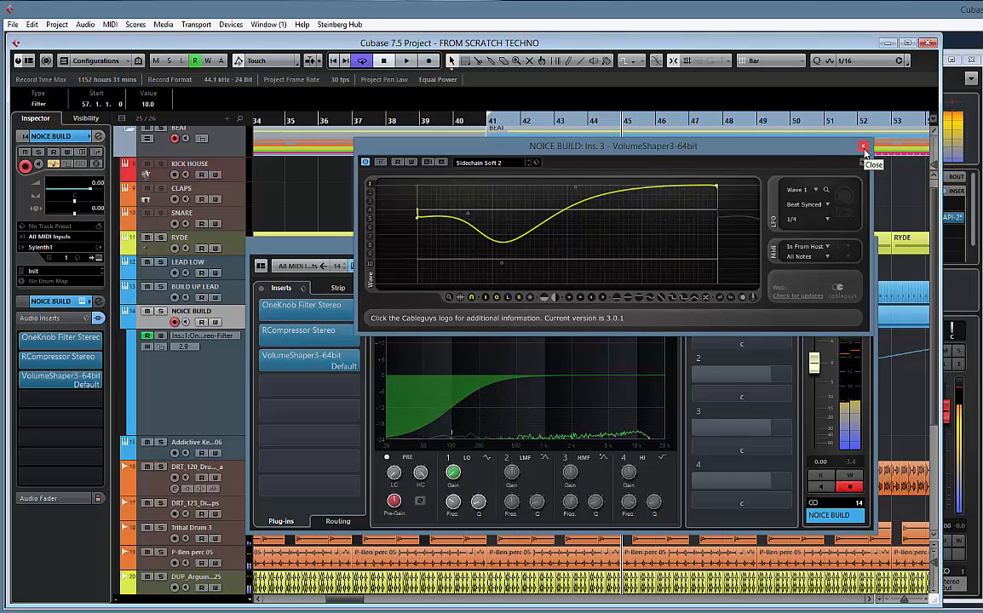
pyautogui.click(863, 146)
pyautogui.click(866, 246)
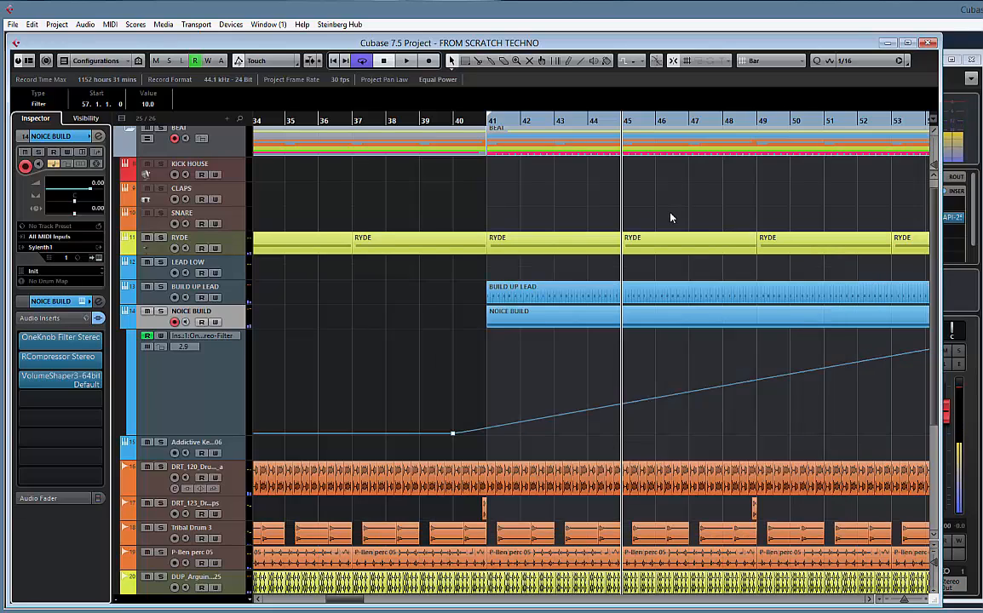
# Copy the KICK HOUSE part from bar 9 to bar 57 and set the loop range around the copy
pyautogui.press('g')
pyautogui.press('g')
pyautogui.press('g')
pyautogui.press('g')
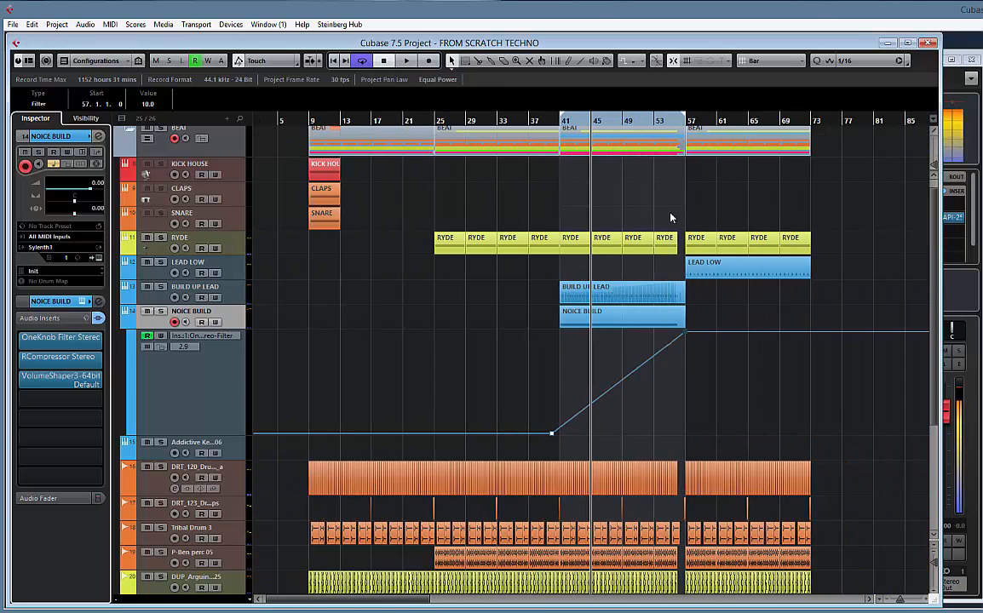
pyautogui.scroll(1, 754, 188)
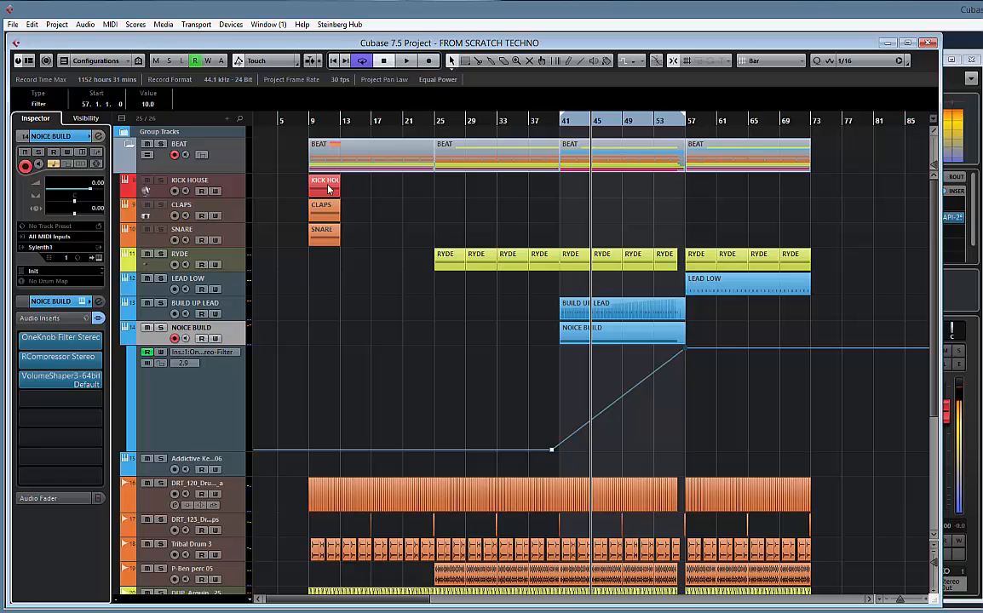
pyautogui.moveTo(328, 189); pyautogui.dragTo(701, 189)
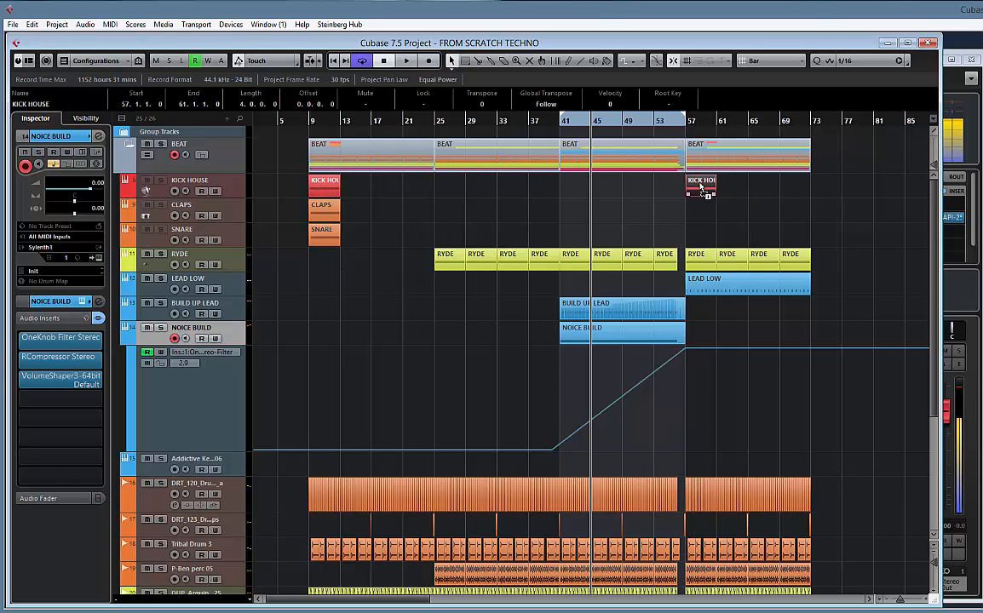
pyautogui.press('p')
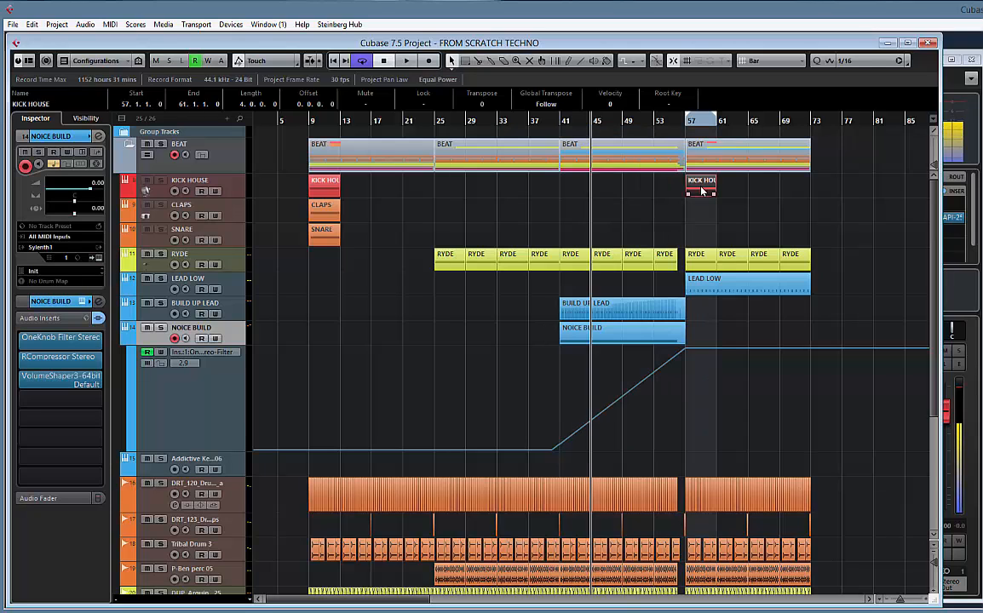
# Load the KICK Nicky Romero Edition x64 instrument on the KICK HOUSE track and reposition its window over the arrangement
pyautogui.click(236, 189)
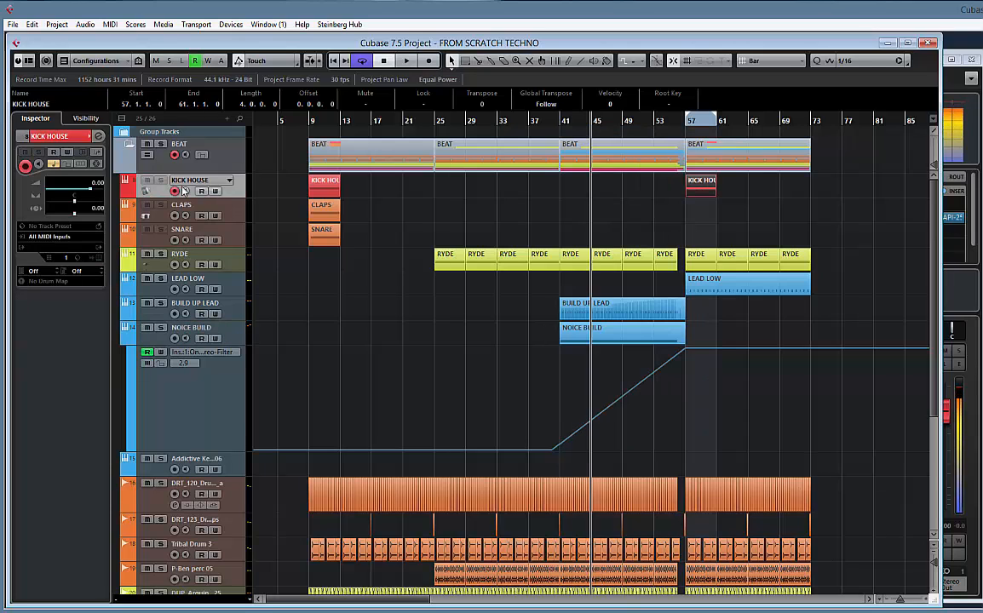
pyautogui.click(56, 249)
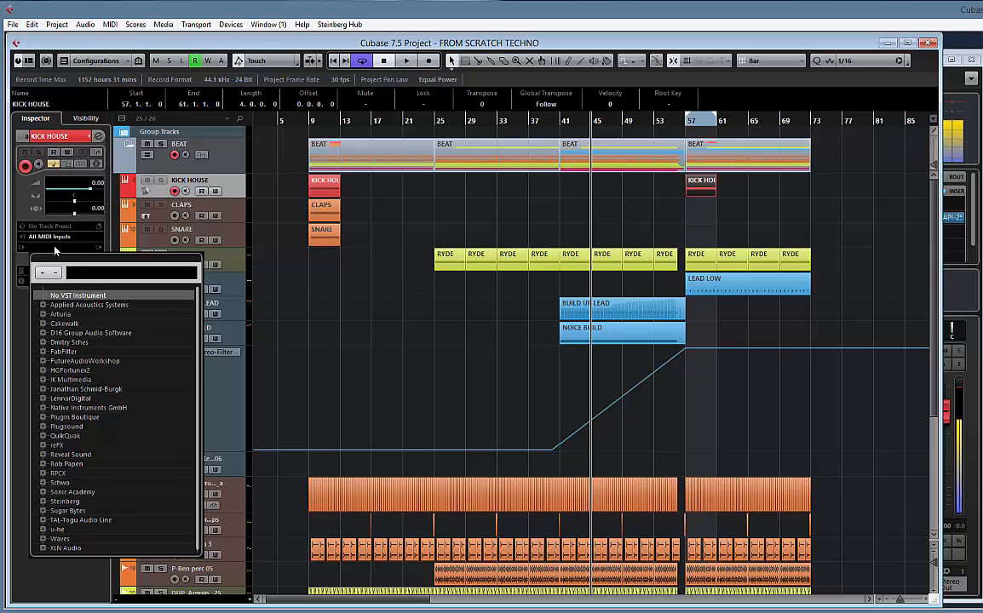
pyautogui.write('kick')
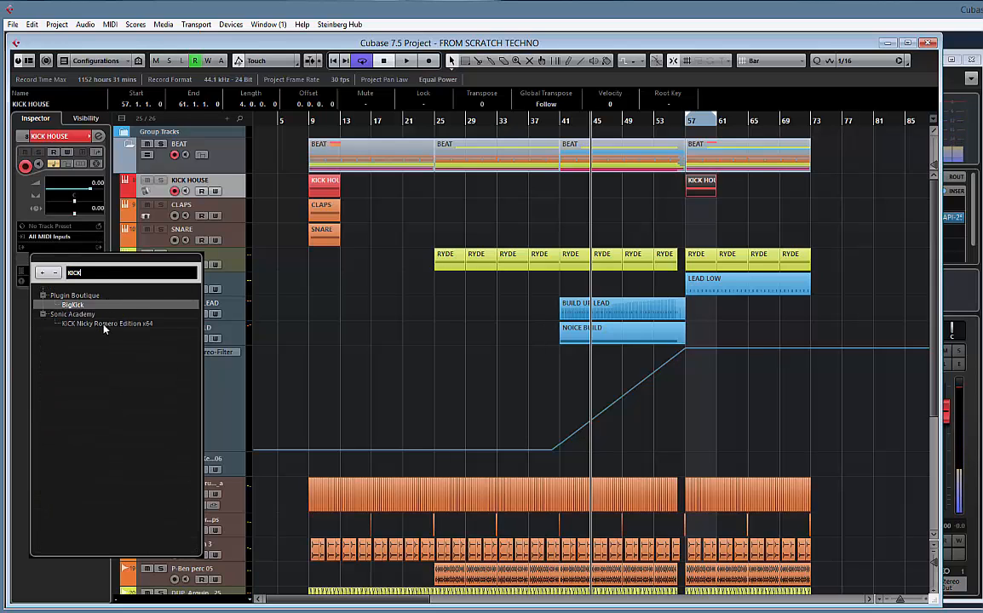
pyautogui.click(104, 325)
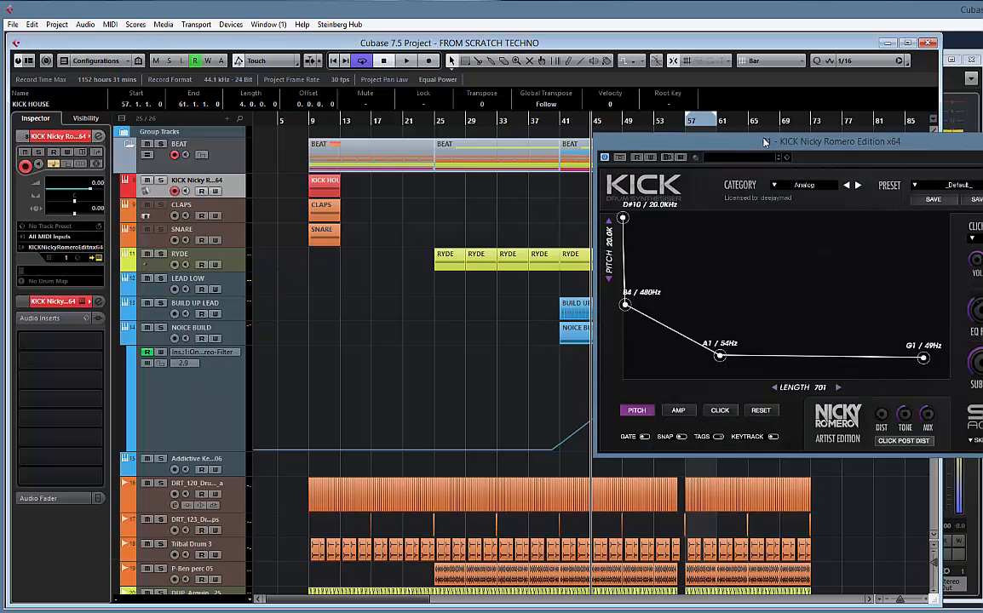
pyautogui.moveTo(868, 145); pyautogui.dragTo(464, 151)
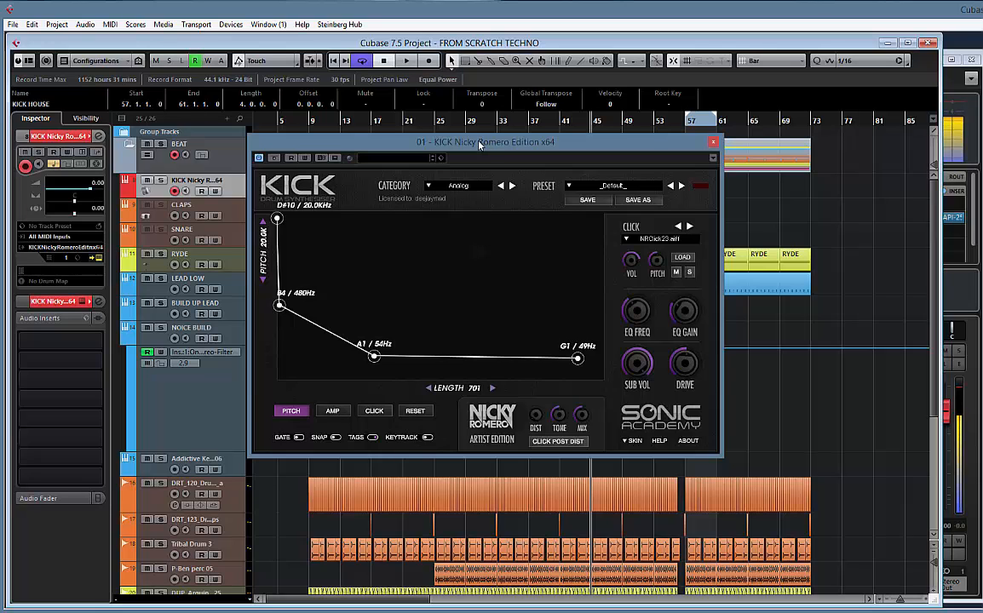
pyautogui.moveTo(463, 144); pyautogui.dragTo(435, 133)
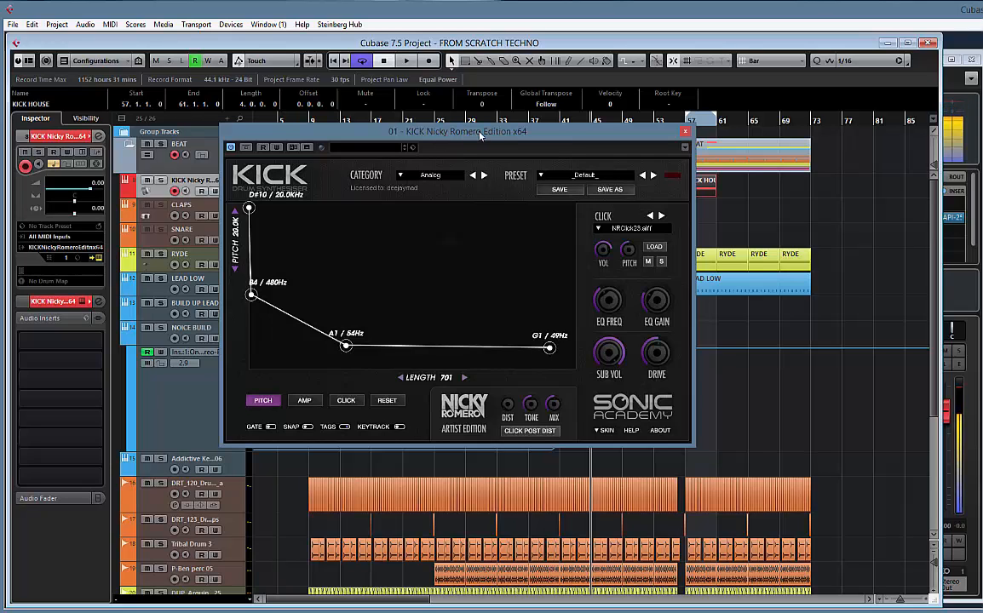
# Choose the Techno category and the Boing 4 preset in the KICK synthesiser, and close its window
pyautogui.click(437, 176)
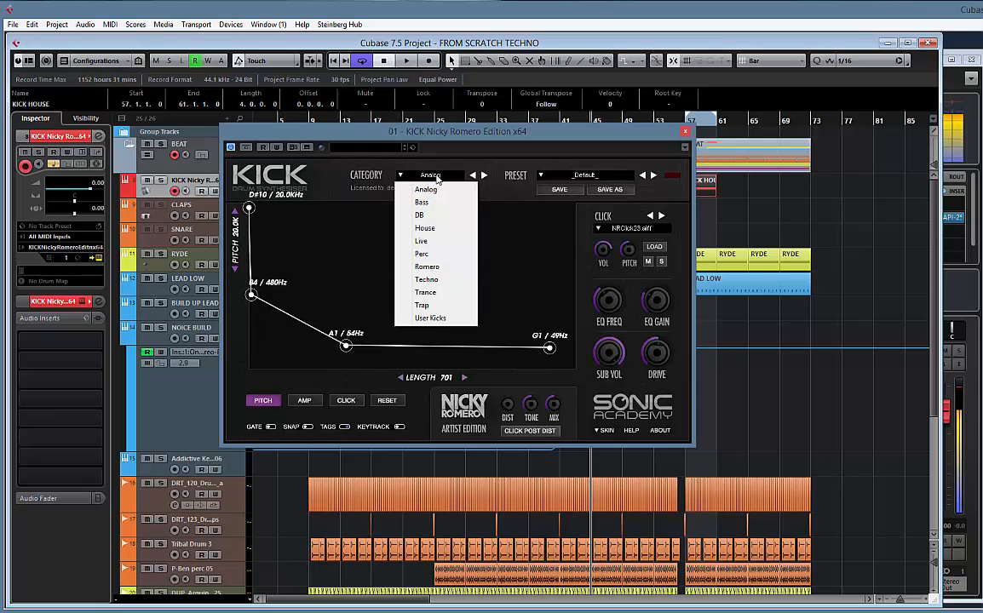
pyautogui.click(426, 280)
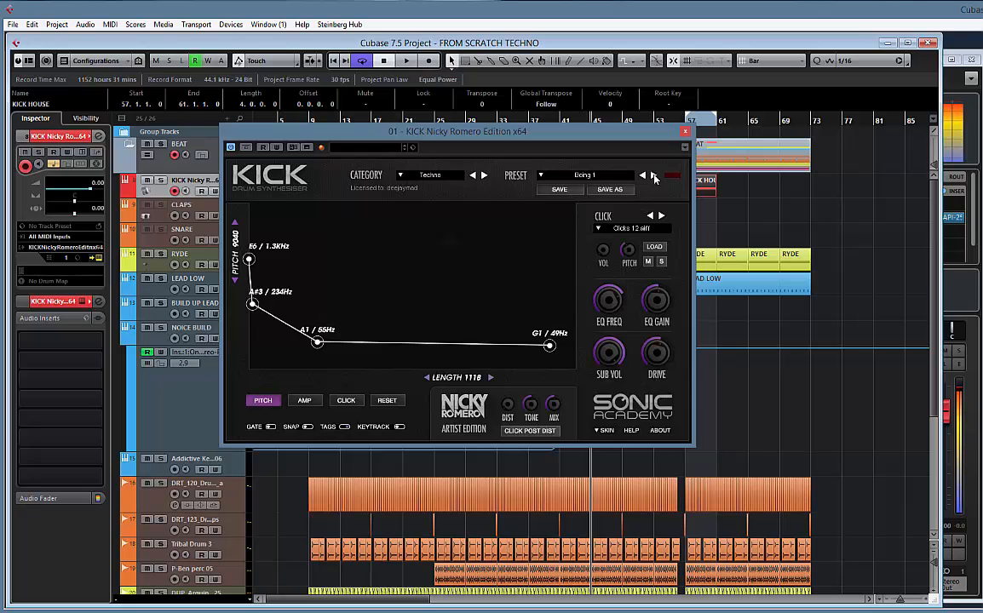
pyautogui.click(653, 176)
pyautogui.click(653, 176)
pyautogui.click(654, 176)
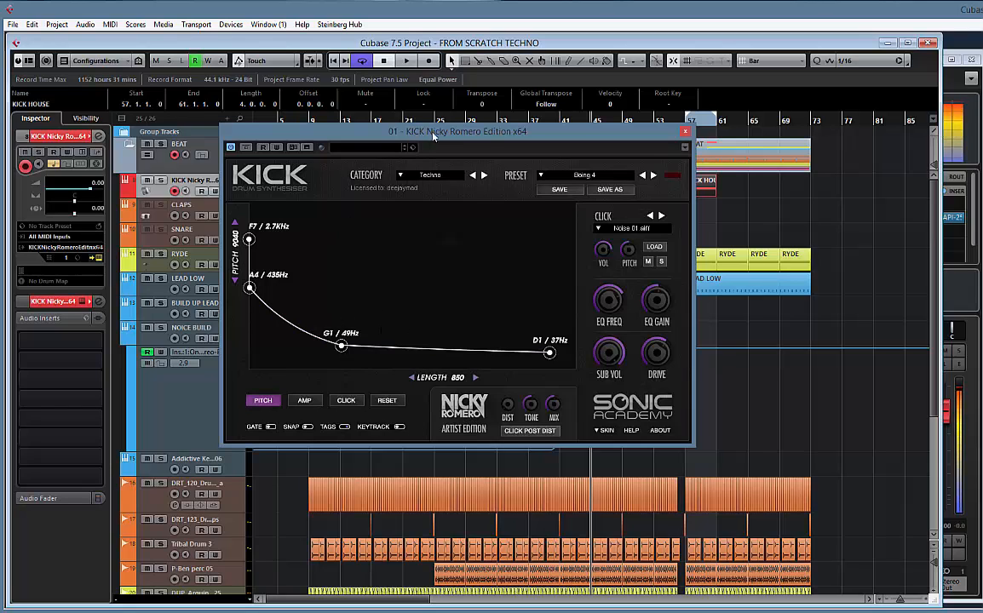
pyautogui.moveTo(429, 136); pyautogui.dragTo(482, 138)
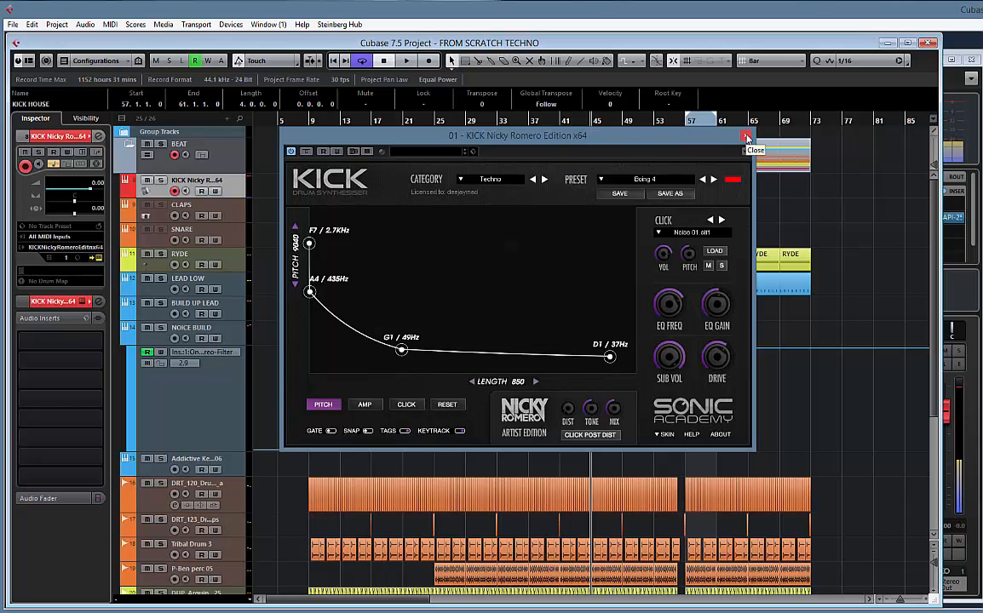
pyautogui.click(747, 137)
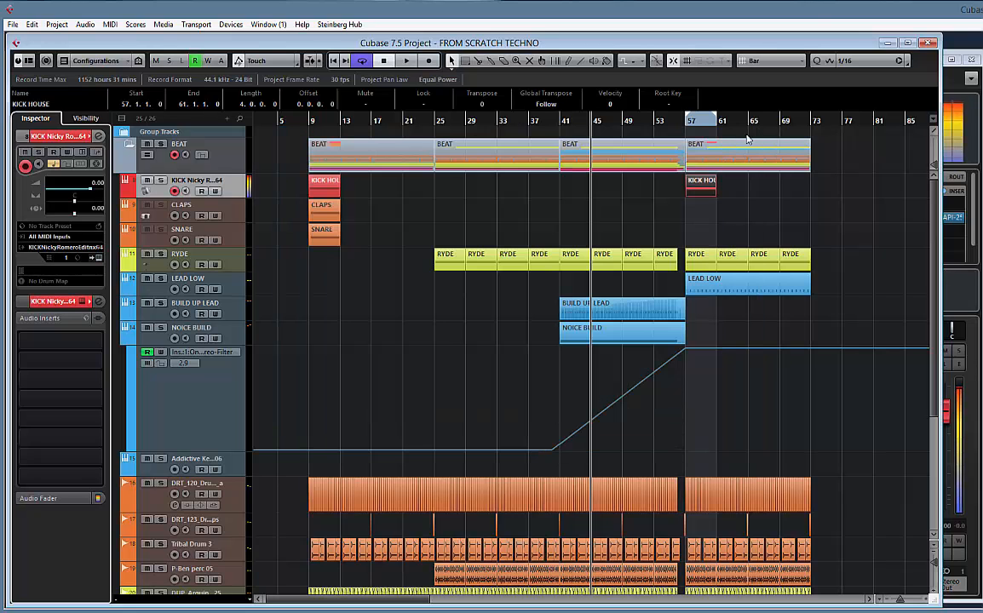
# Transpose all notes in the copied kick part at bar 57 down two octaves to E1 and close the Key Editor
pyautogui.doubleClick(700, 188)
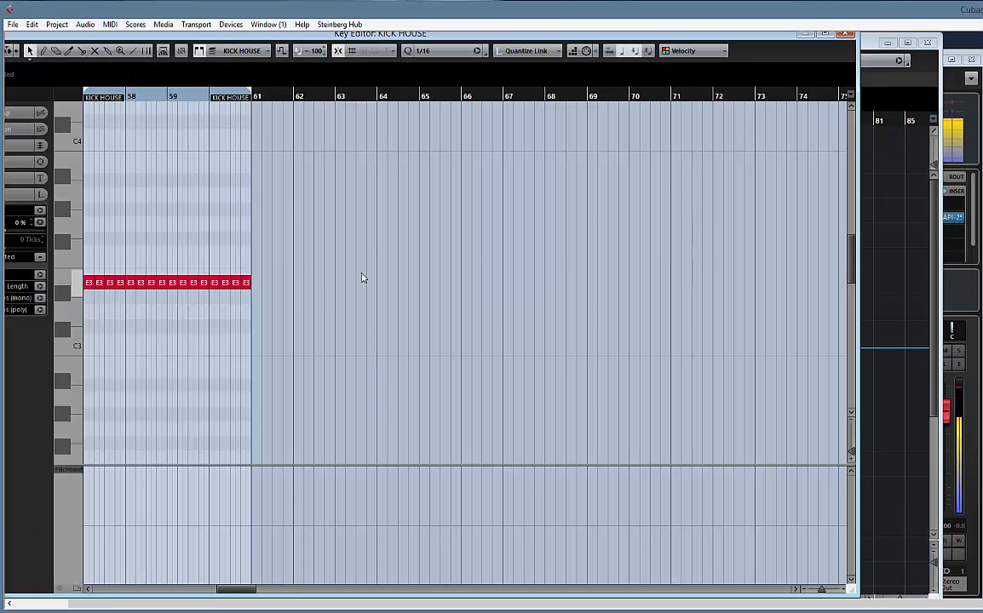
pyautogui.moveTo(45, 300); pyautogui.dragTo(438, 303)
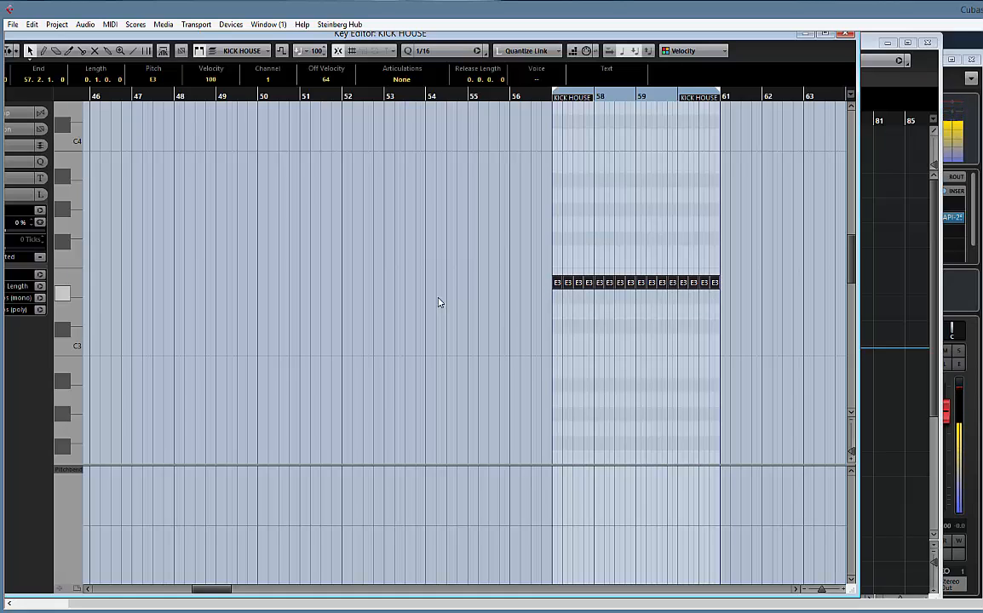
pyautogui.hotkey('shift', 'Down')
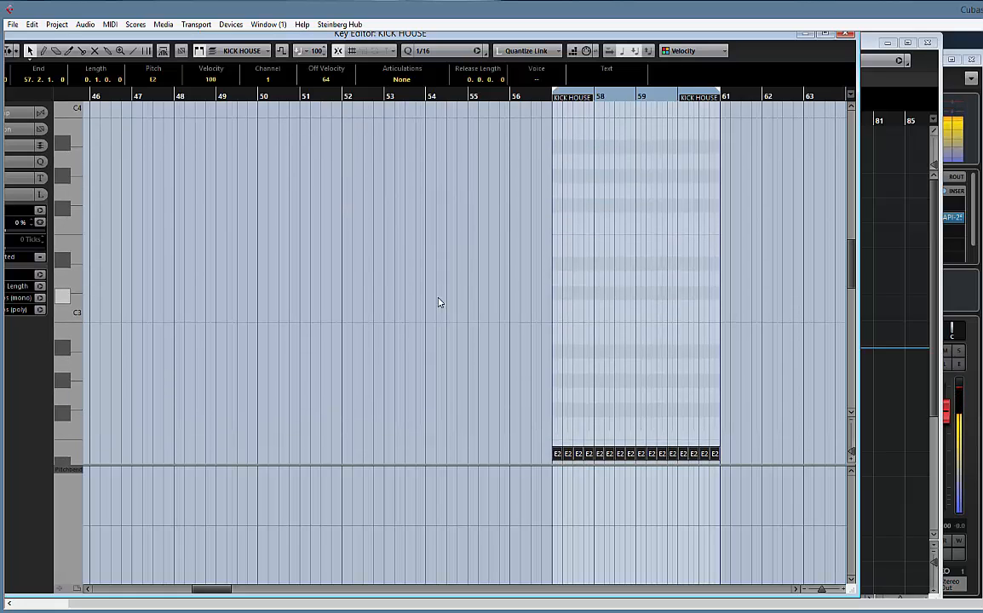
pyautogui.hotkey('shift', 'Down')
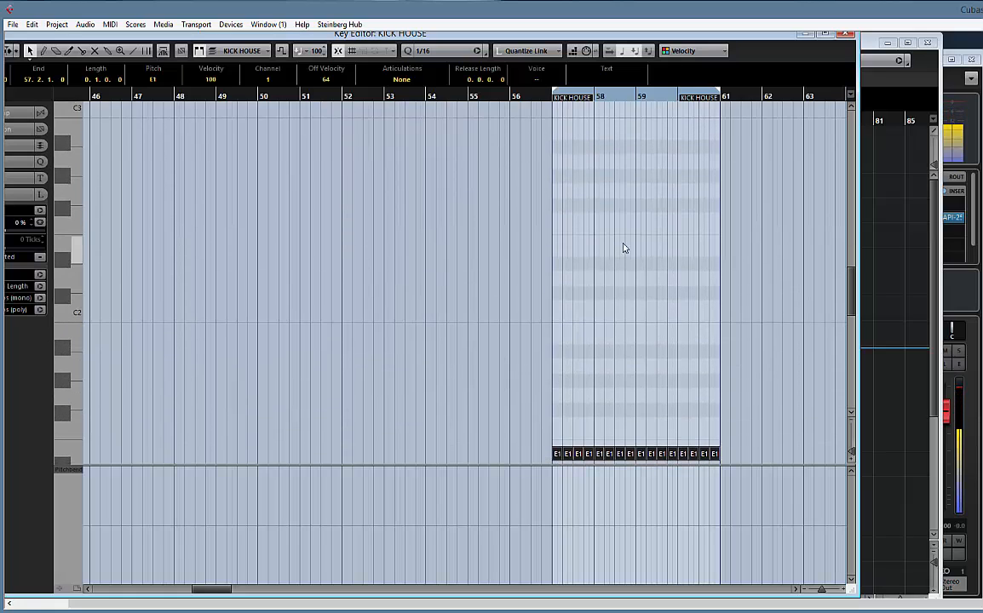
pyautogui.click(845, 33)
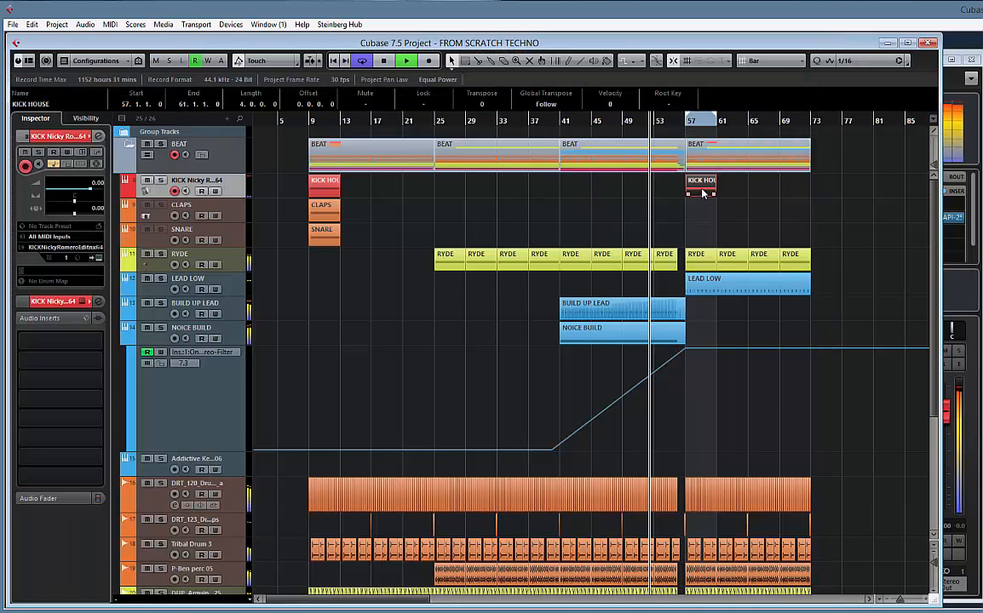
# Duplicate the kick part three times to fill bars 57 to 73 and extend the loop range to bar 73
pyautogui.hotkey('ctrl', 'd')
pyautogui.hotkey('ctrl', 'd')
pyautogui.hotkey('ctrl', 'd')
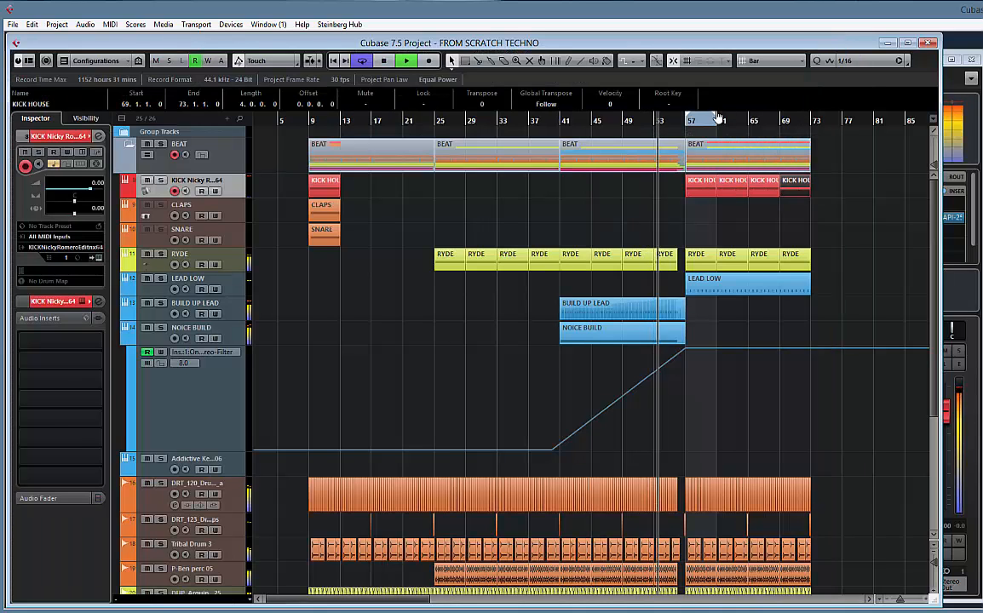
pyautogui.moveTo(715, 117); pyautogui.dragTo(810, 135)
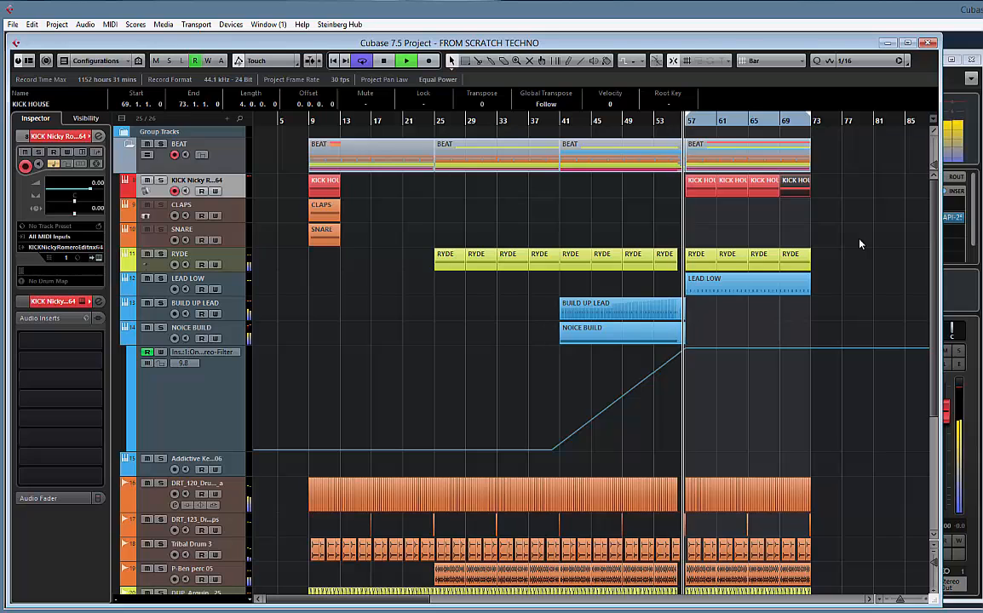
# Show the RYDE track's fader to check its level during playback of the drop, and look over the lower tracks
pyautogui.hscroll(5, 774, 228)
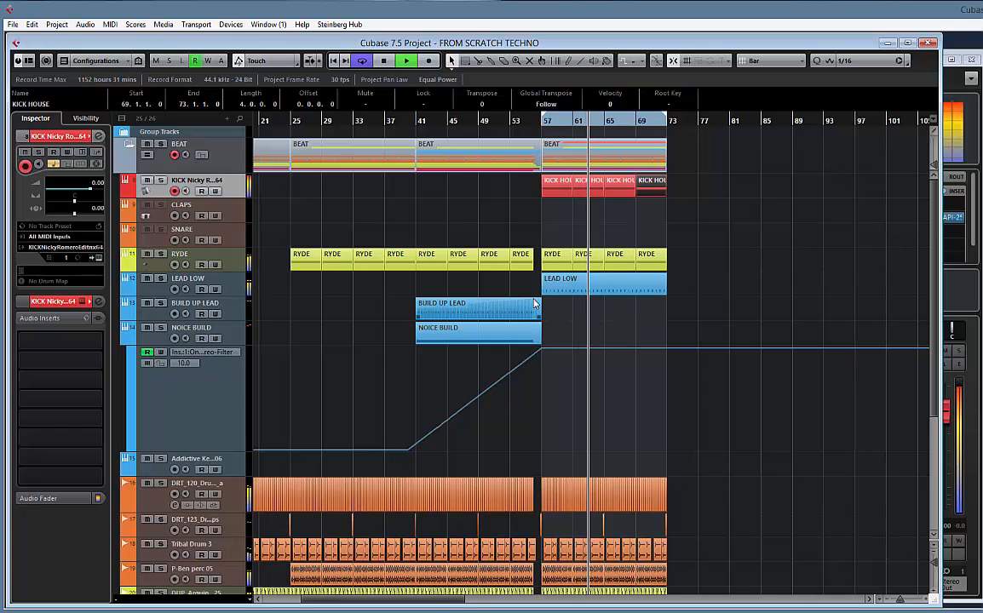
pyautogui.click(217, 257)
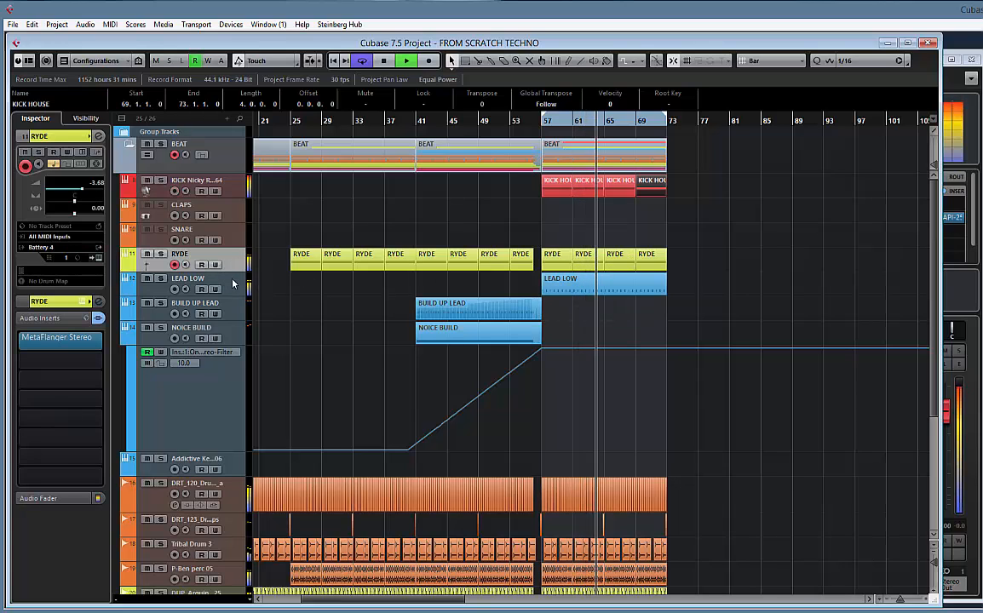
pyautogui.click(64, 498)
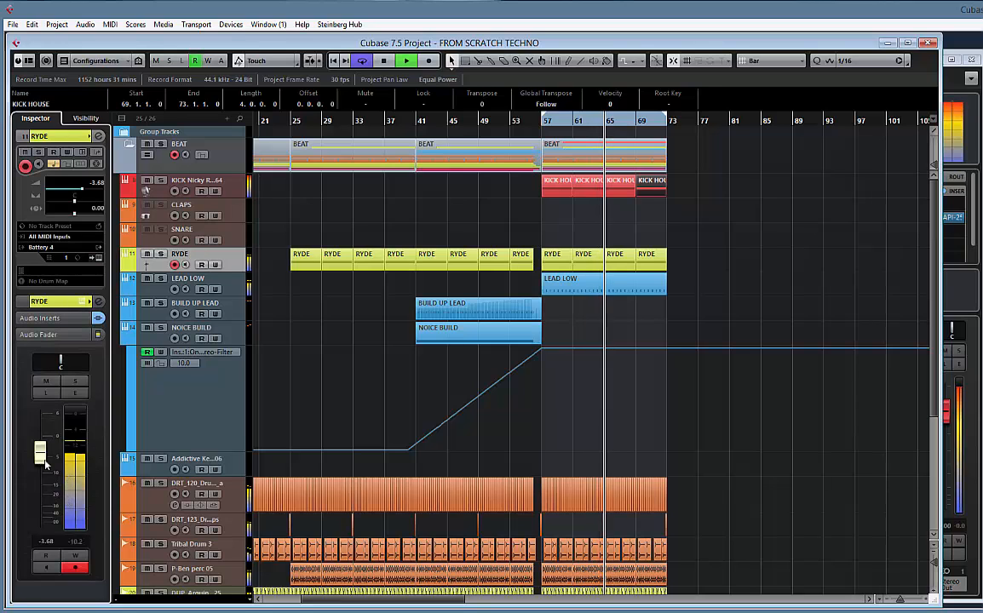
pyautogui.moveTo(43, 461); pyautogui.dragTo(46, 453)
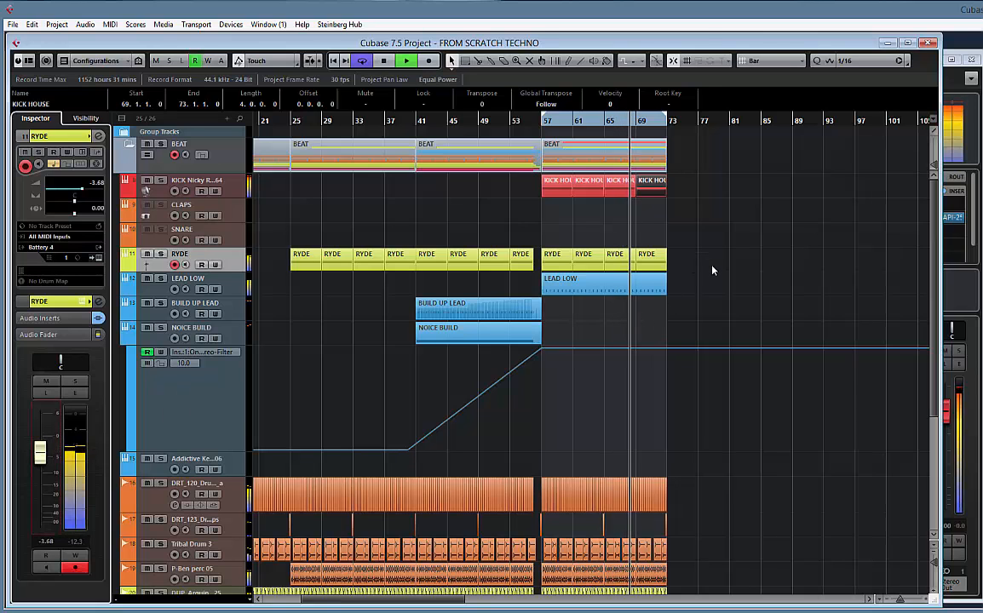
pyautogui.scroll(-3, 536, 443)
pyautogui.scroll(-5, 541, 479)
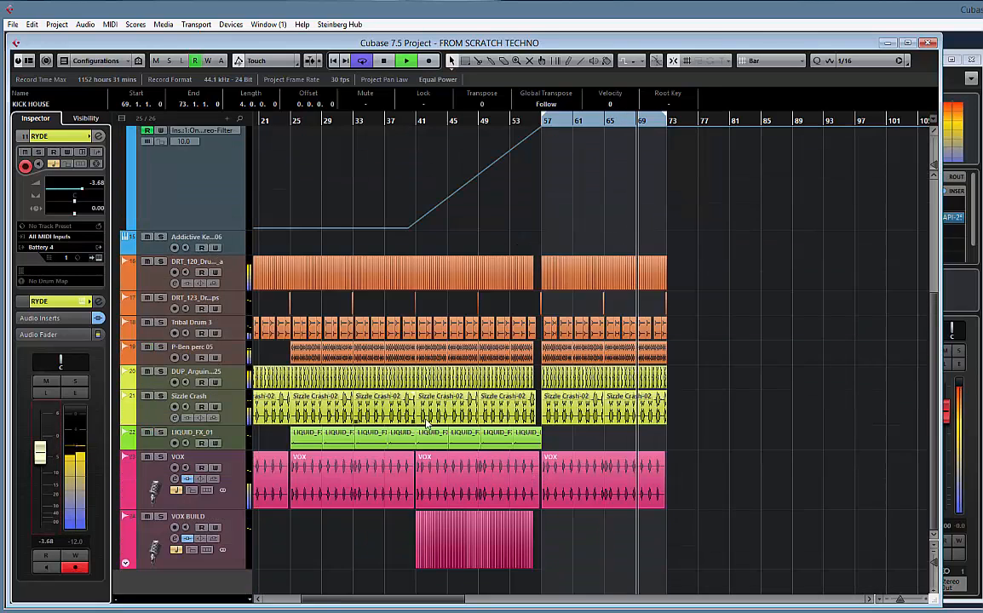
pyautogui.scroll(4, 670, 287)
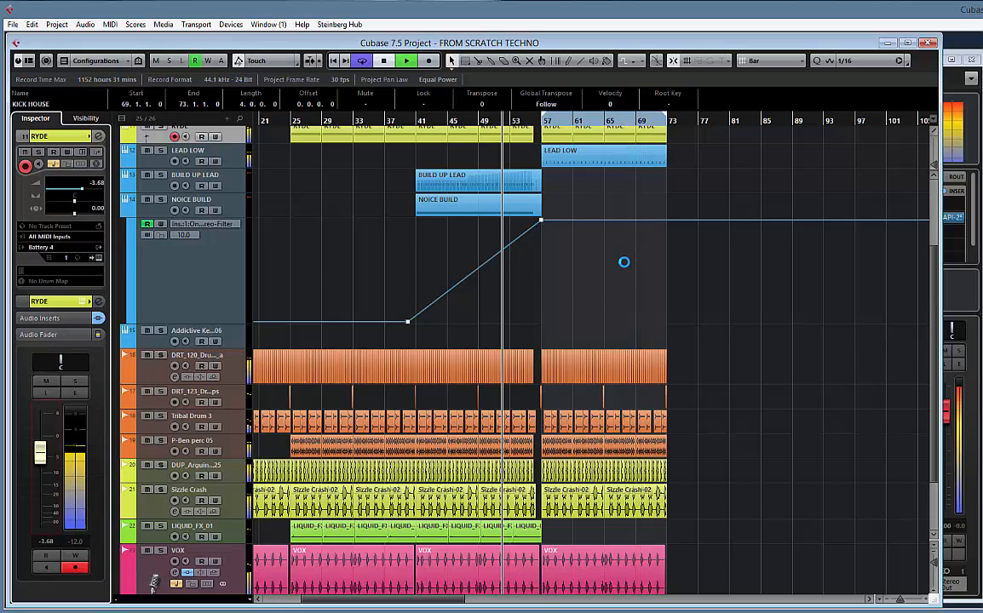
pyautogui.scroll(4, 623, 262)
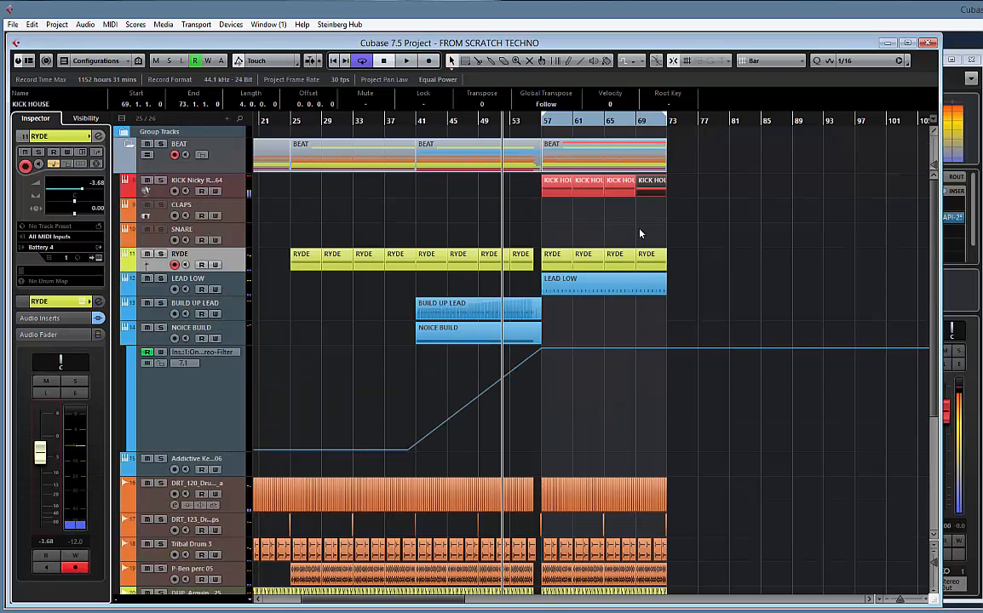
# Copy the CLAPS part from bar 9 to bar 57 and duplicate it three times to fill up to bar 73
pyautogui.click(236, 217)
pyautogui.hscroll(-5, 556, 212)
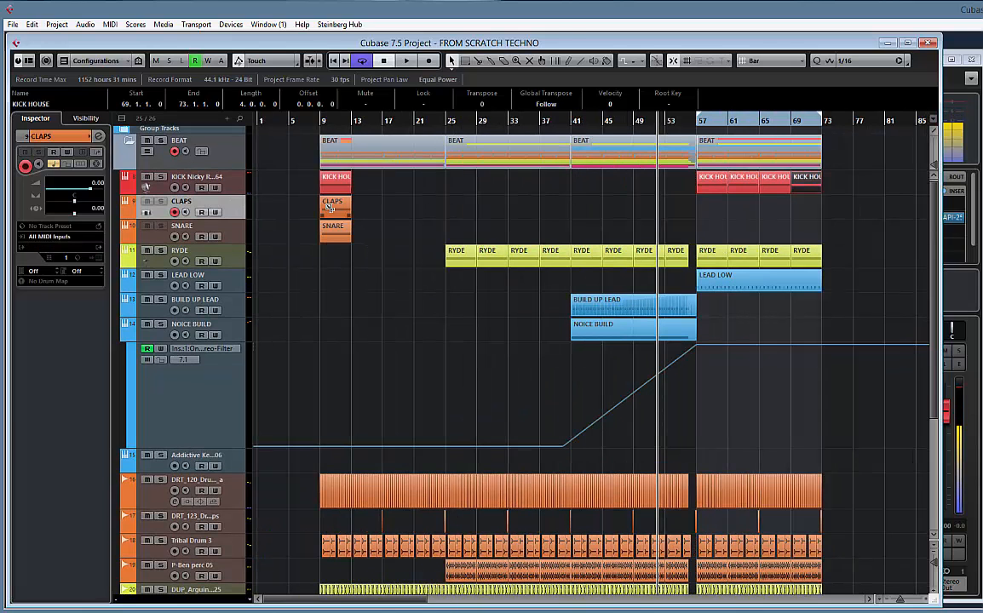
pyautogui.moveTo(332, 207); pyautogui.dragTo(706, 214)
pyautogui.hotkey('ctrl', 'd')
pyautogui.hotkey('ctrl', 'd')
pyautogui.hotkey('ctrl', 'd')
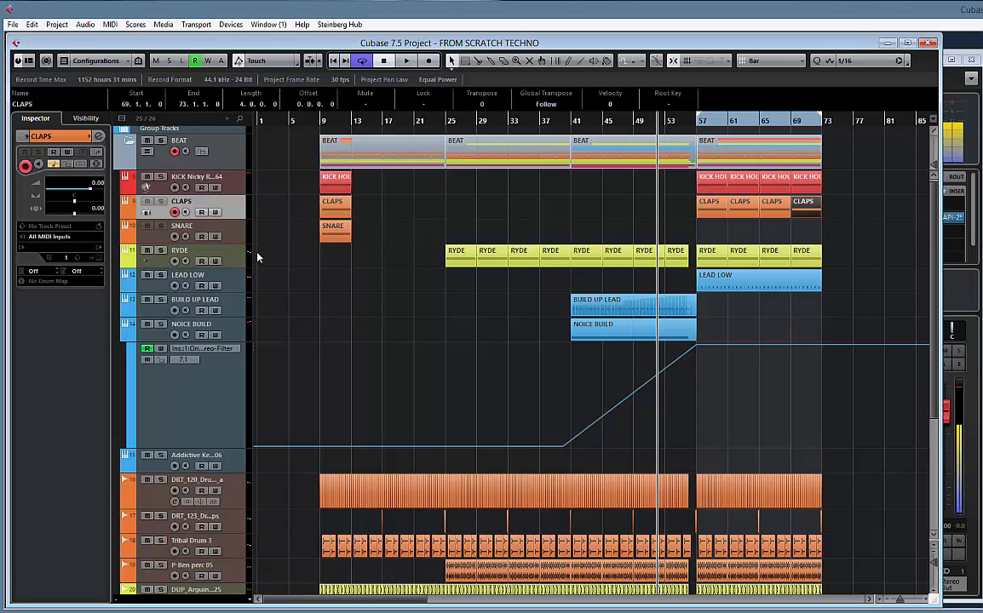
# Assign Battery 4 as the CLAPS track's instrument and load the 808 Multiple Kit
pyautogui.click(57, 247)
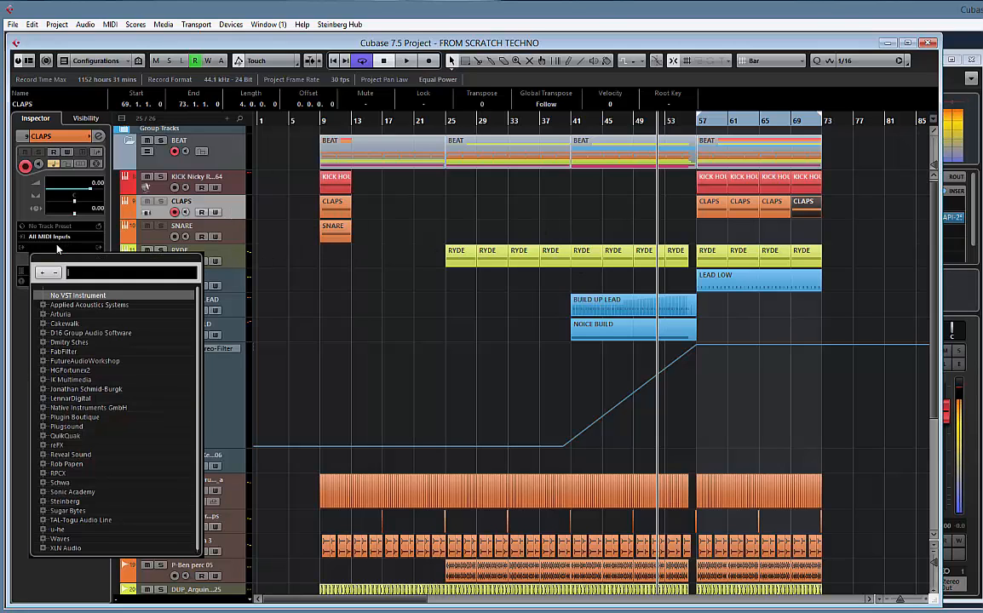
pyautogui.write('BAT')
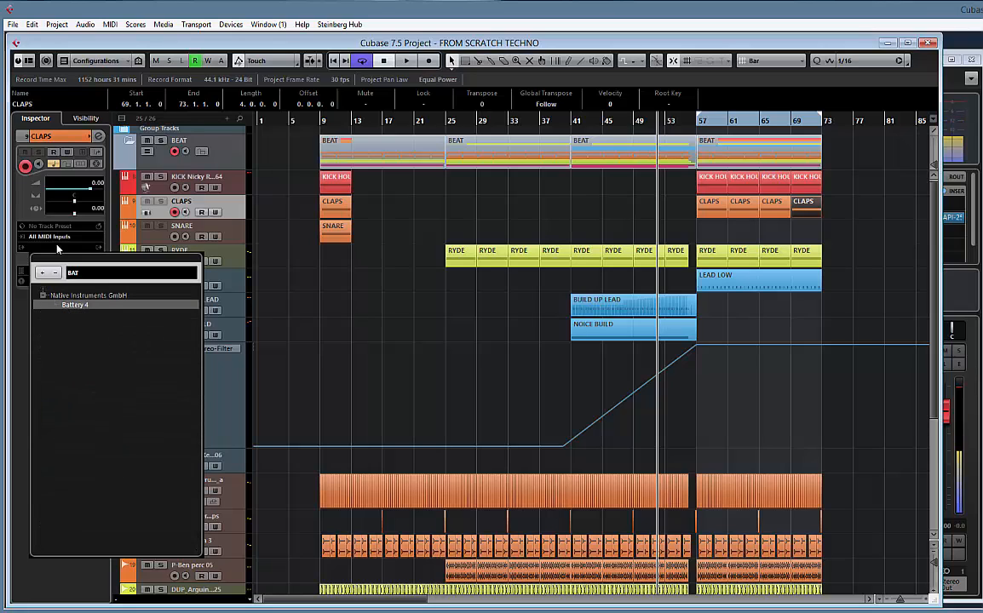
pyautogui.doubleClick(84, 309)
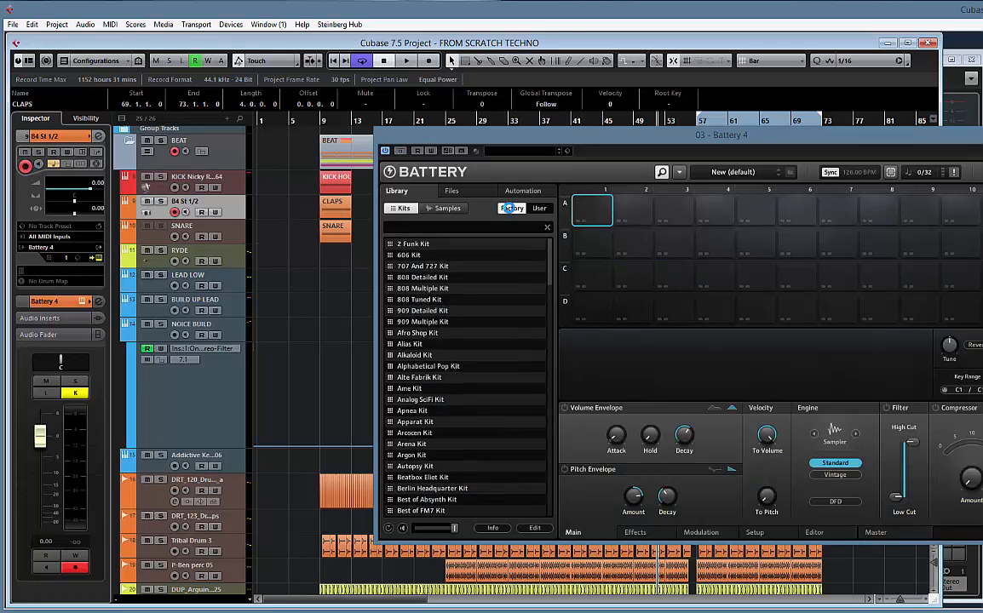
pyautogui.moveTo(571, 140); pyautogui.dragTo(467, 131)
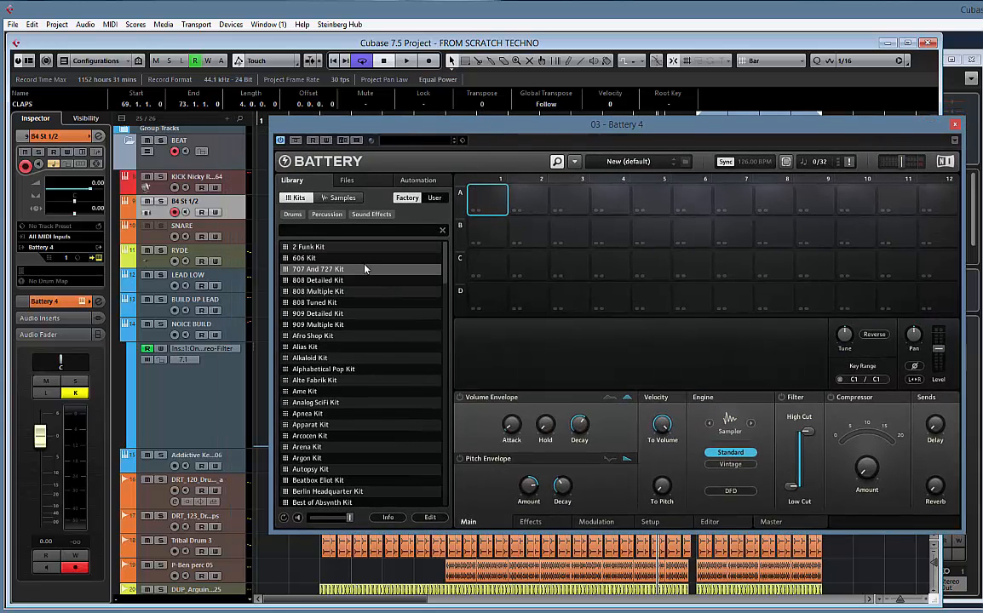
pyautogui.doubleClick(312, 293)
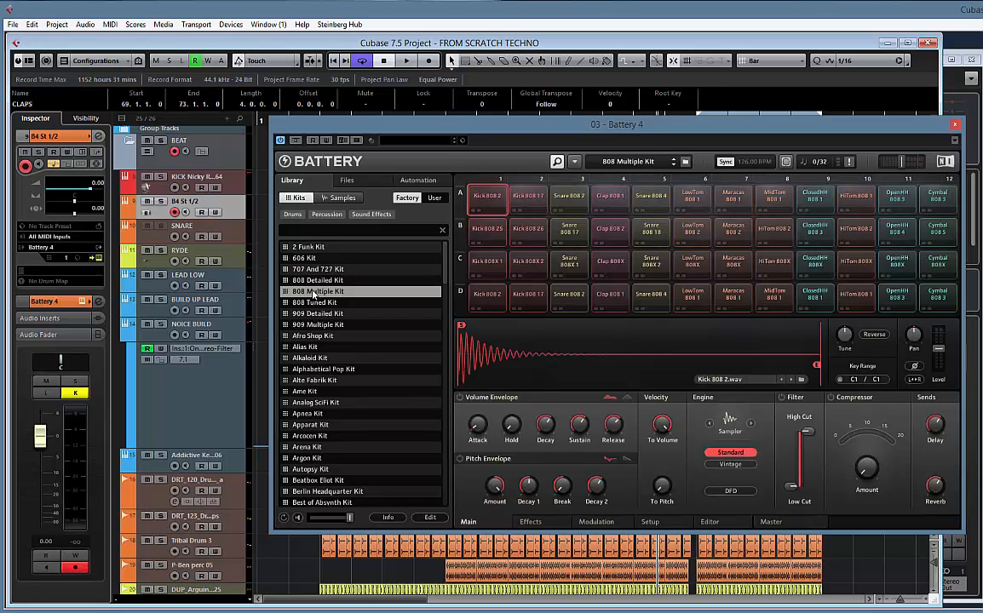
# Audition the kit's snare samples and the ClosedHH 808 1 cell
pyautogui.click(566, 231)
pyautogui.click(571, 205)
pyautogui.click(570, 231)
pyautogui.click(569, 262)
pyautogui.click(571, 292)
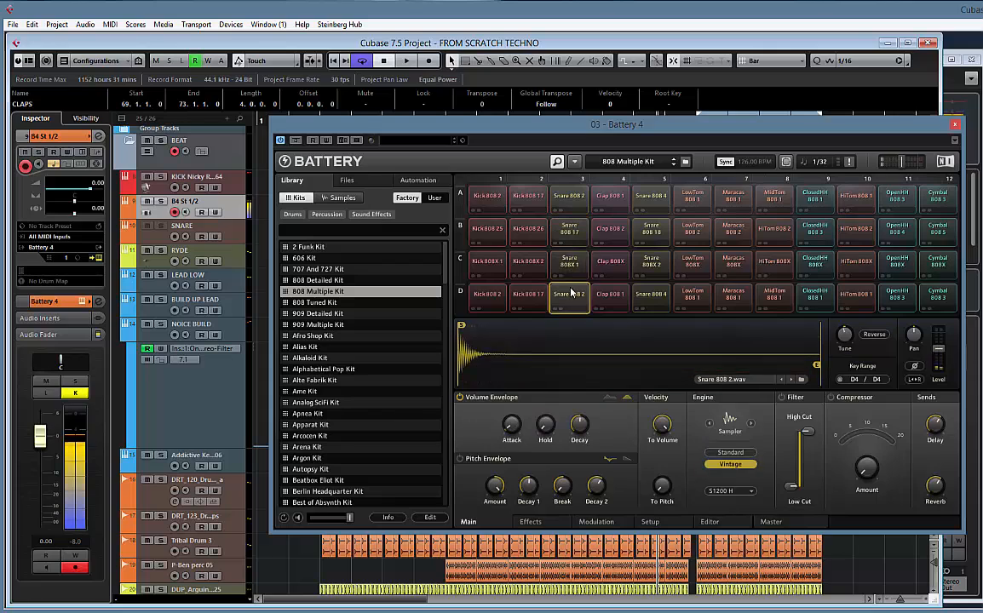
pyautogui.click(569, 263)
pyautogui.click(652, 198)
pyautogui.click(655, 240)
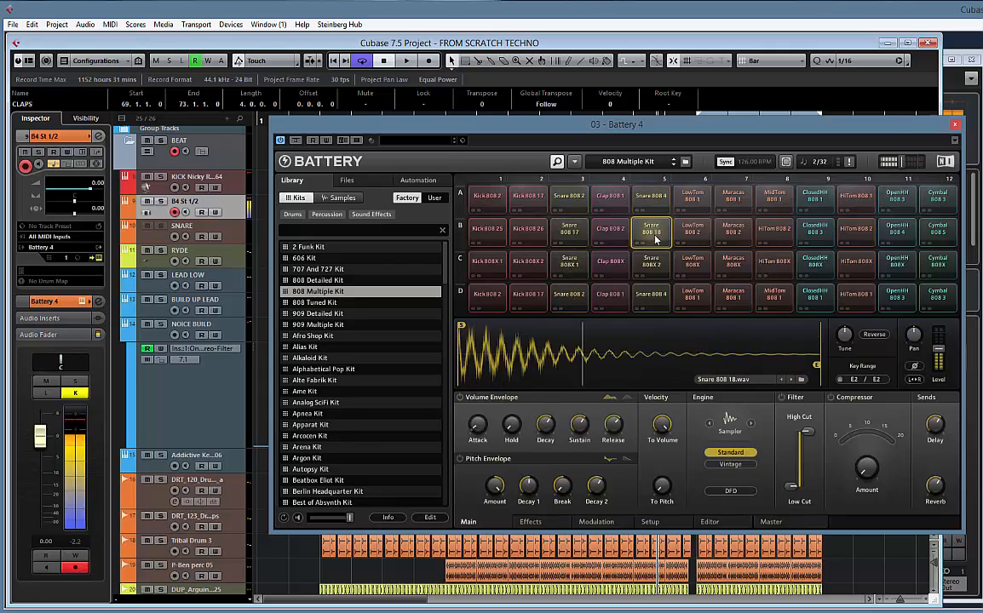
pyautogui.click(652, 263)
pyautogui.click(653, 296)
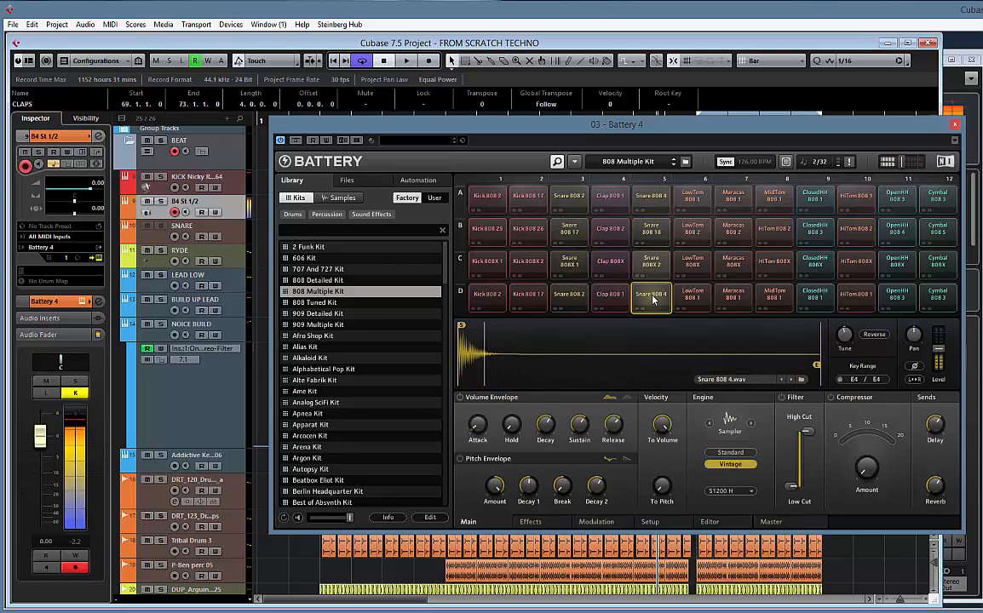
pyautogui.click(654, 299)
pyautogui.click(816, 201)
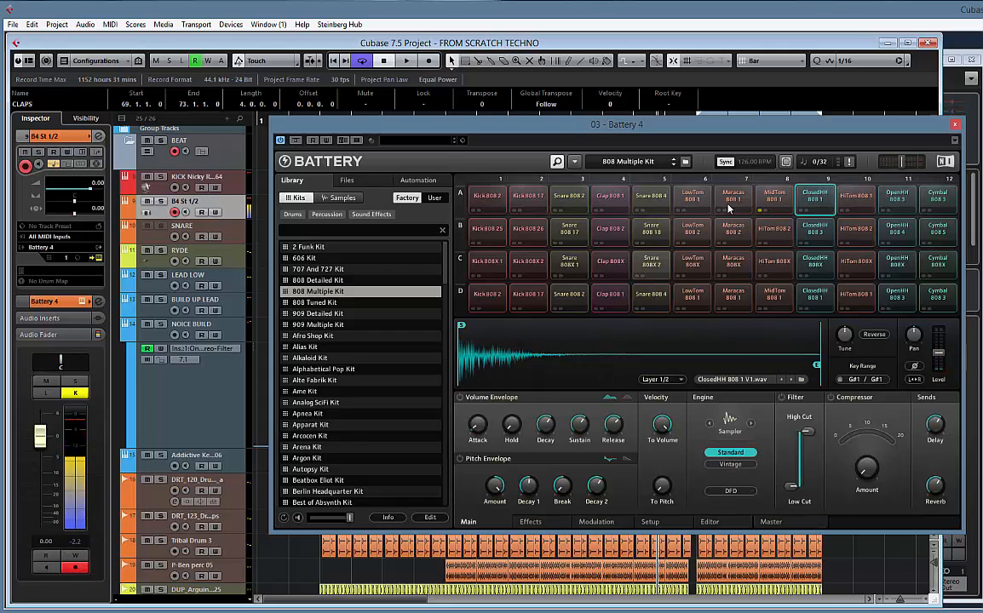
# Audition the clap samples in column 4 of the kit, comparing Clap 808 1, Clap 808 2 and Clap 808X
pyautogui.click(610, 198)
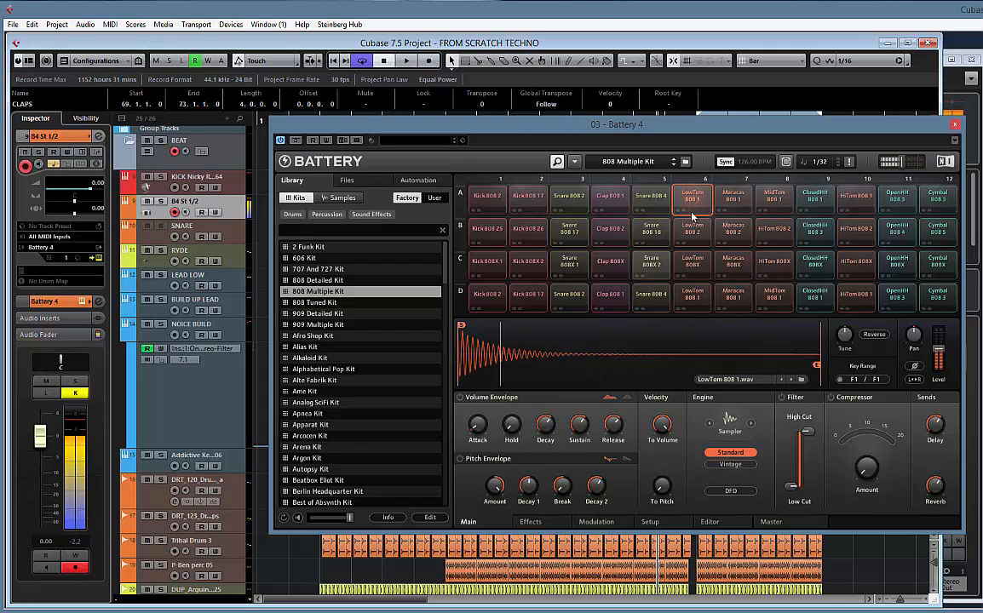
pyautogui.click(614, 228)
pyautogui.click(610, 261)
pyautogui.click(610, 295)
pyautogui.click(611, 268)
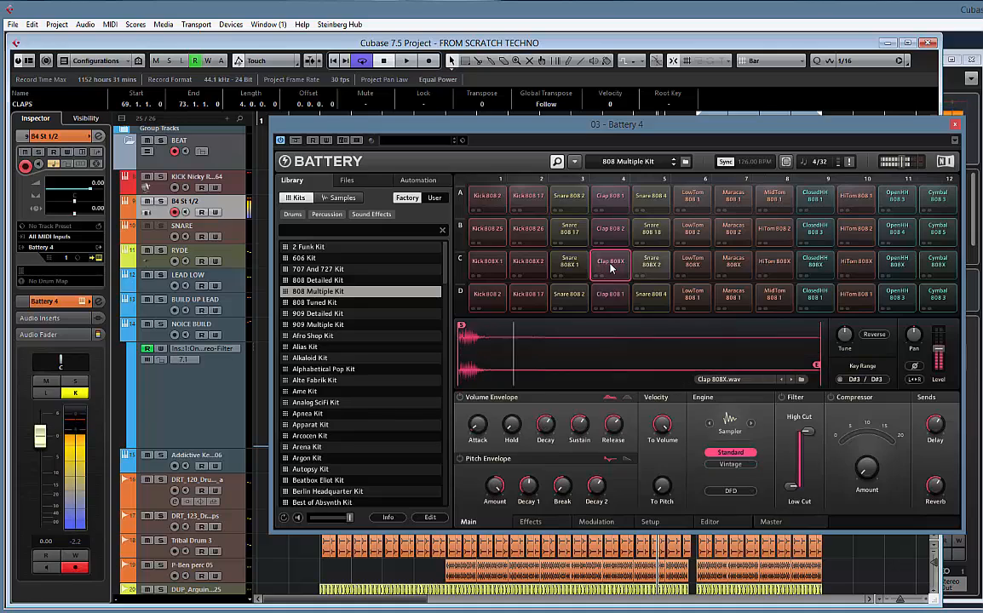
pyautogui.click(613, 293)
pyautogui.click(611, 269)
pyautogui.click(610, 269)
# Shorten the Clap 808X sample by moving its end marker to about 7740, and audition the trimmed clap
pyautogui.moveTo(816, 365)
pyautogui.mouseDown()
pyautogui.moveTo(654, 351)
pyautogui.moveTo(484, 354)
pyautogui.mouseUp()
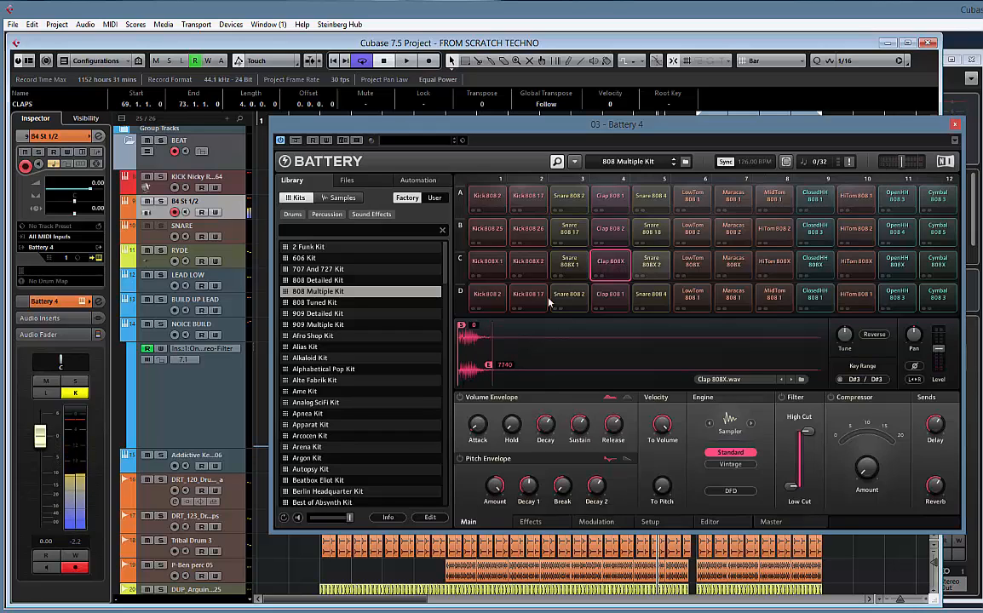
pyautogui.click(604, 271)
pyautogui.click(605, 271)
pyautogui.click(605, 270)
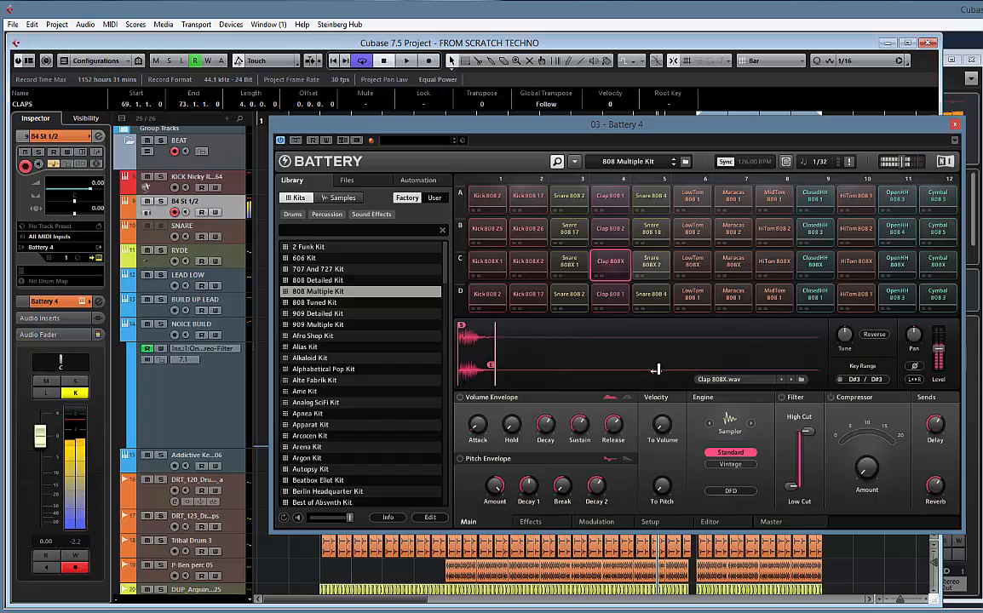
# During playback of the drop from bar 57, swap Clap 808X with Snare 808X 2 into cell C5, and close Battery 4
pyautogui.moveTo(590, 131); pyautogui.dragTo(979, 130)
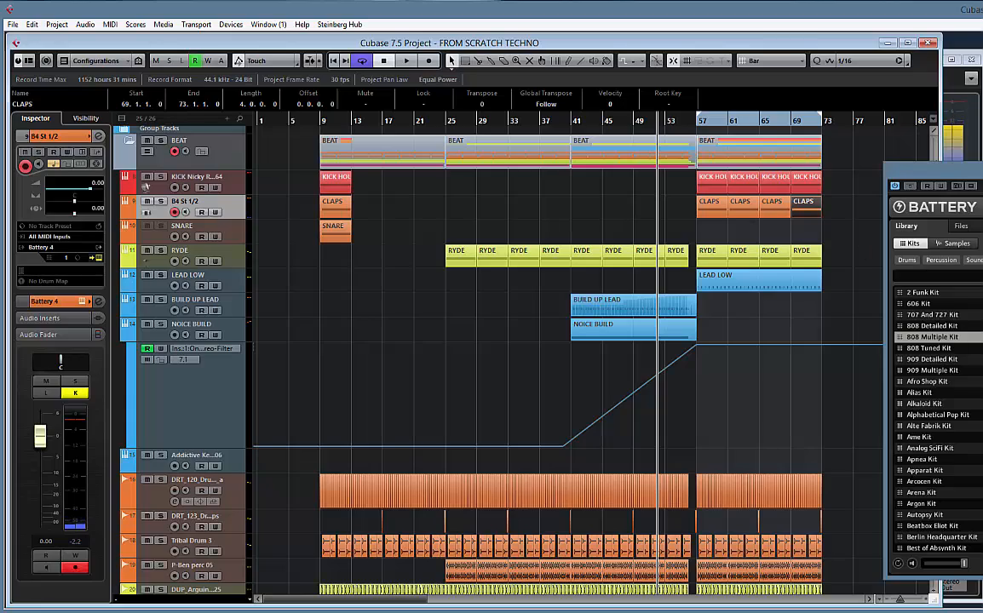
pyautogui.moveTo(979, 173); pyautogui.dragTo(334, 381)
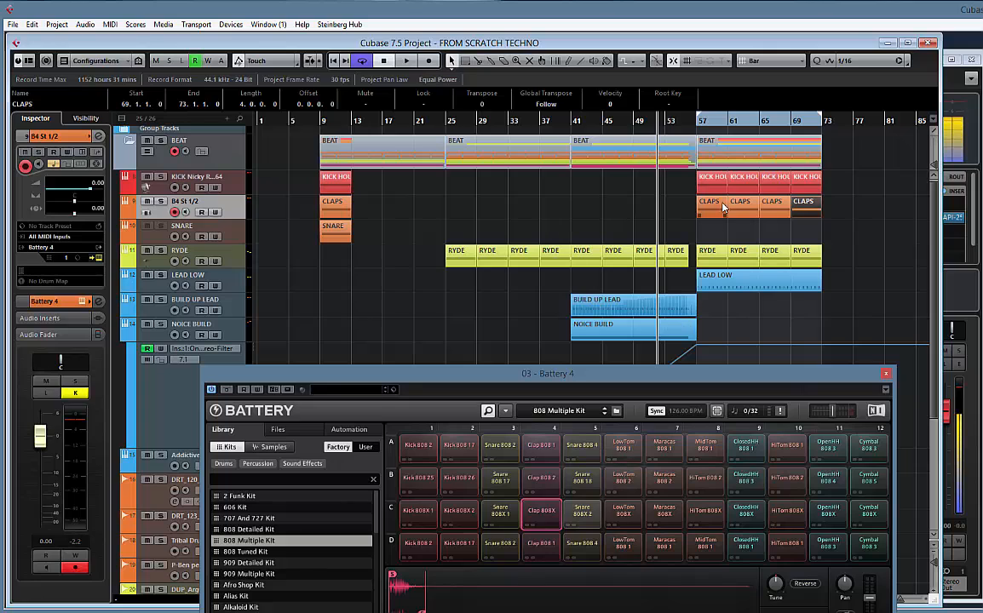
pyautogui.press('KP_1')
pyautogui.press('space')
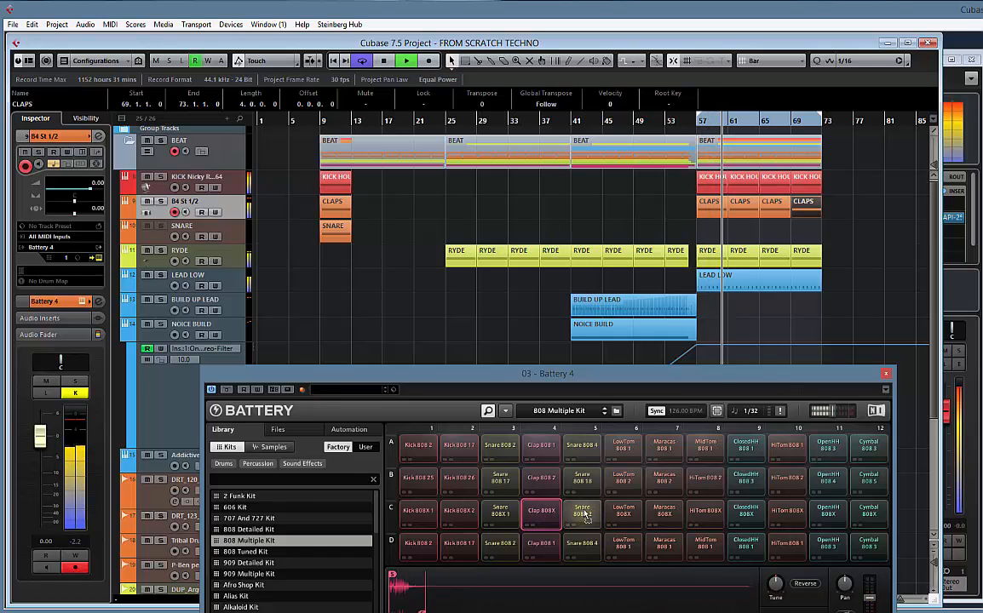
pyautogui.moveTo(586, 516); pyautogui.dragTo(586, 517)
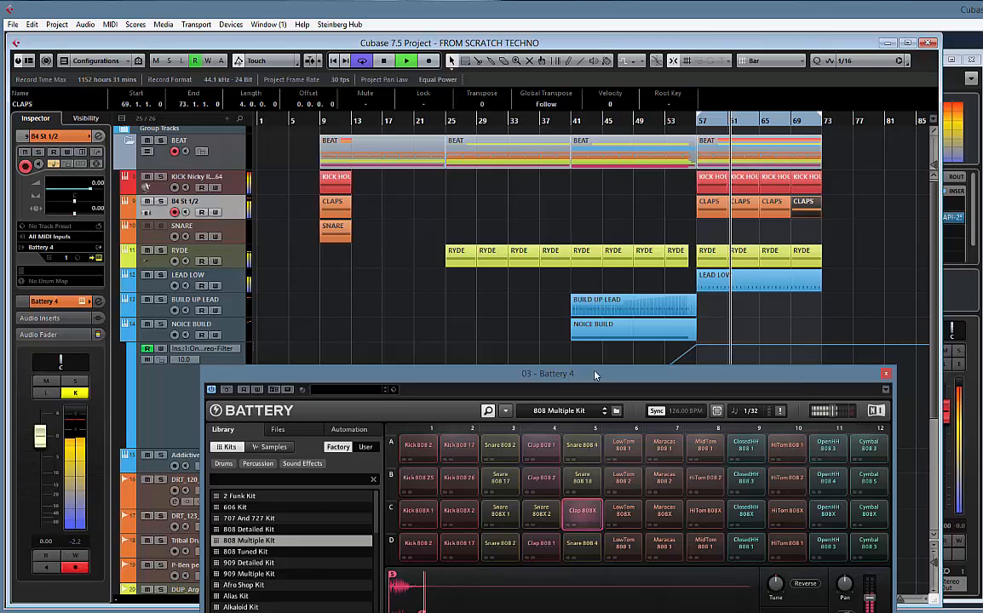
pyautogui.click(887, 376)
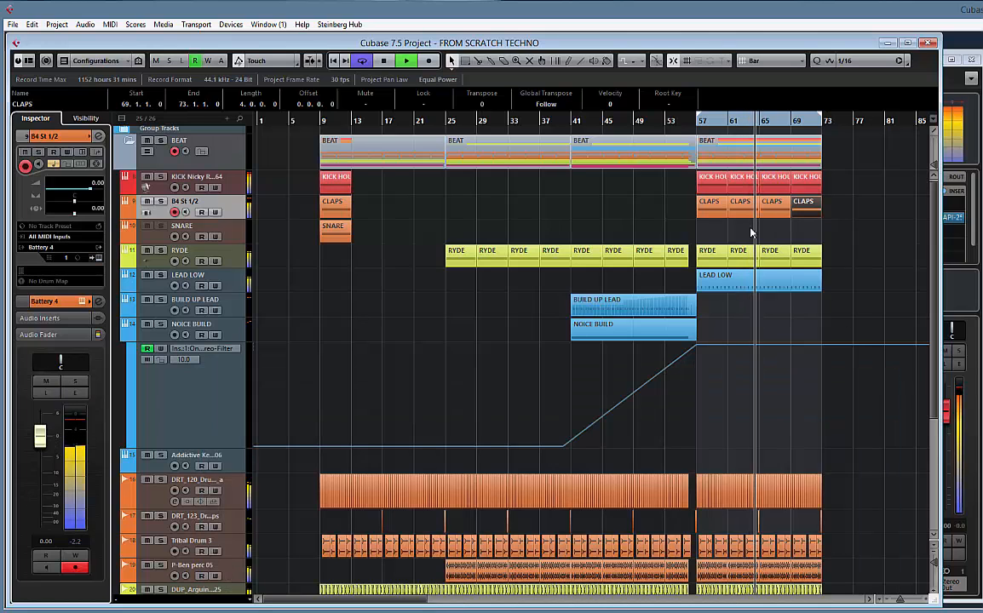
pyautogui.scroll(-1, 831, 213)
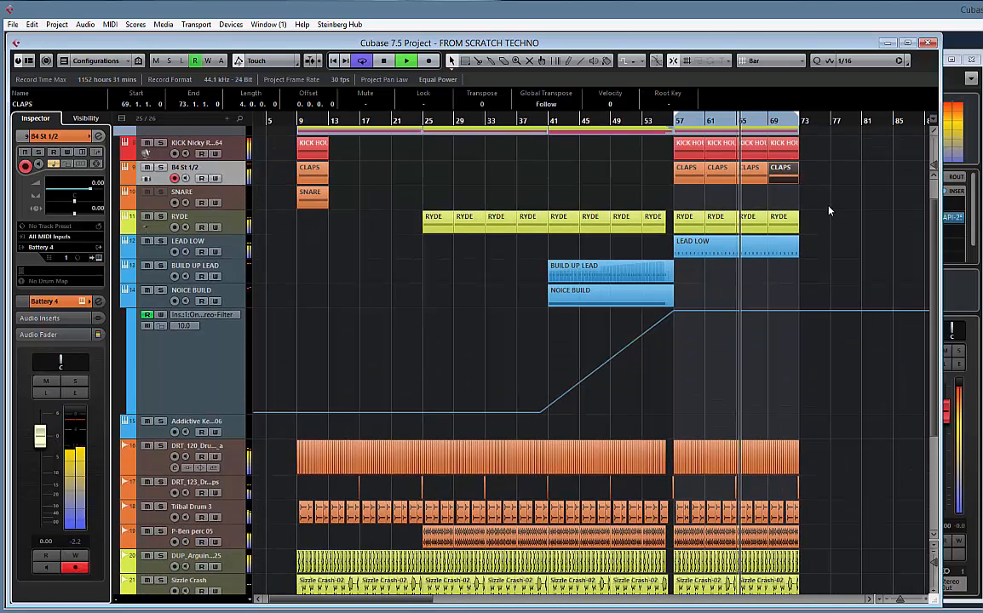
pyautogui.scroll(1, 833, 219)
pyautogui.press('space')
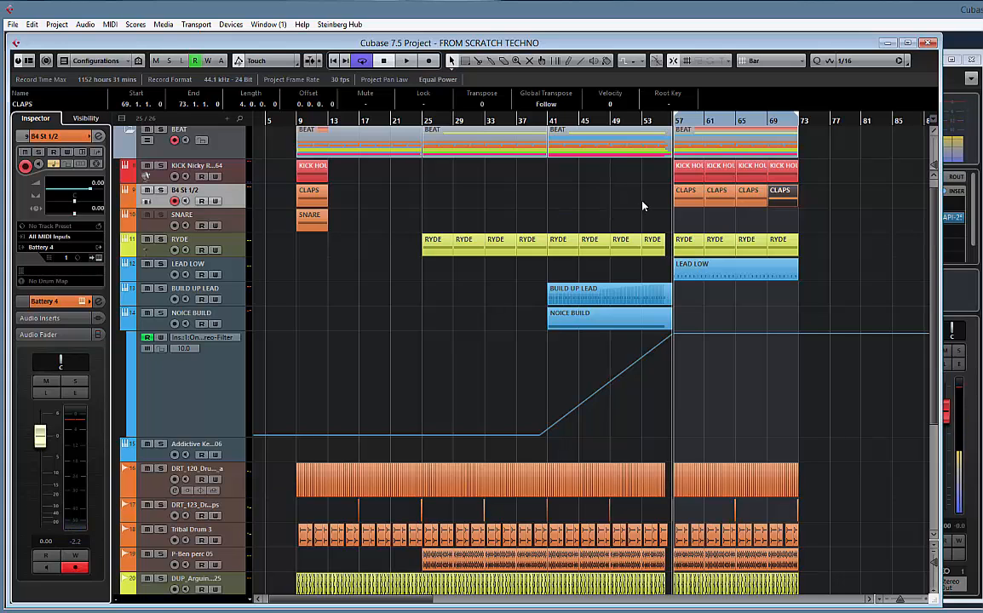
# Open MediaBay and browse VEngence Sounds to the VEC3 Reverse folder under Vengeance - Essential Clubsounds Vol.3, VEC3 Cymbals
pyautogui.press('F5')
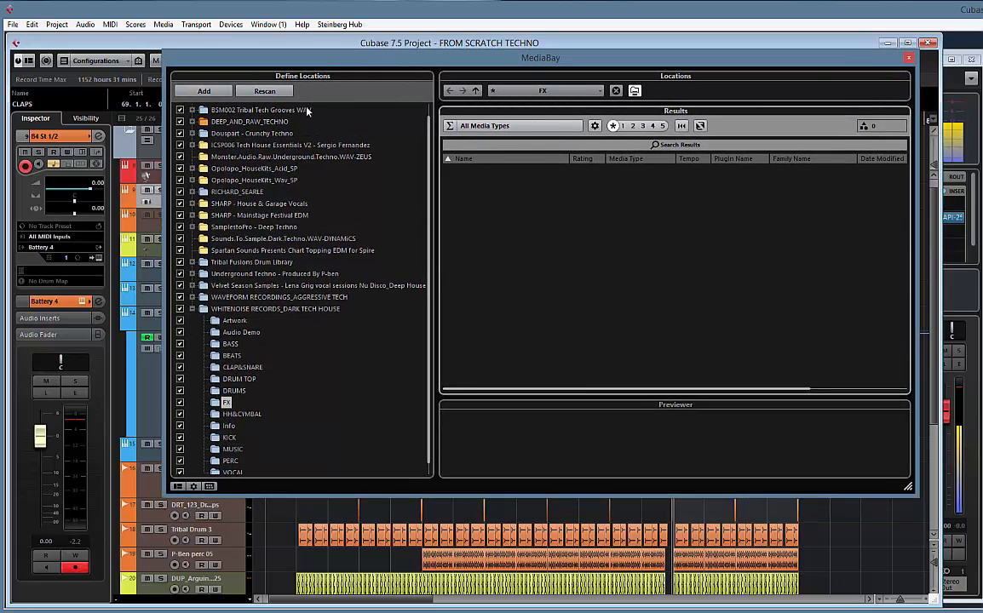
pyautogui.doubleClick(224, 308)
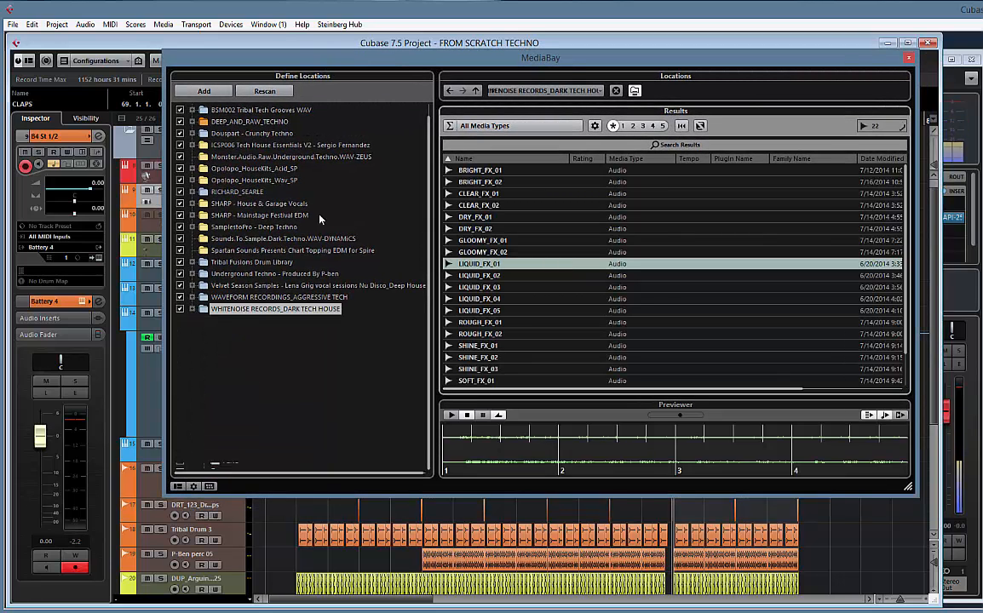
pyautogui.click(562, 91)
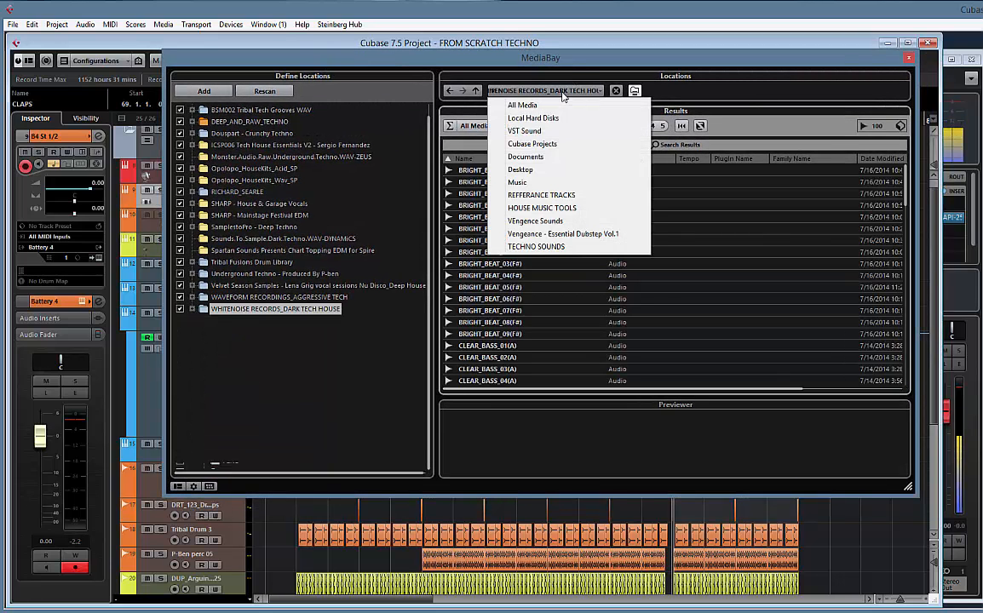
pyautogui.click(533, 223)
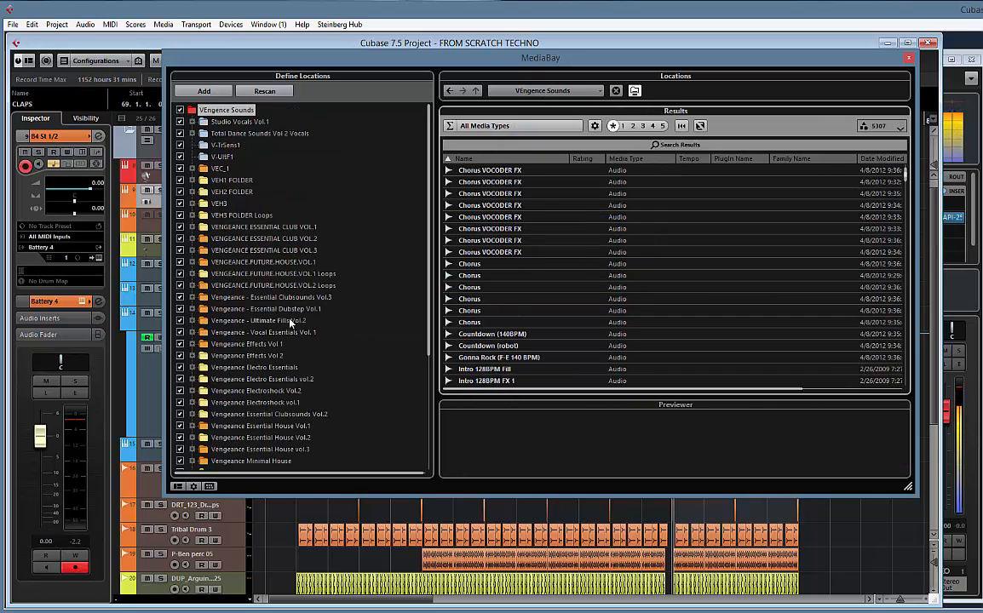
pyautogui.click(191, 297)
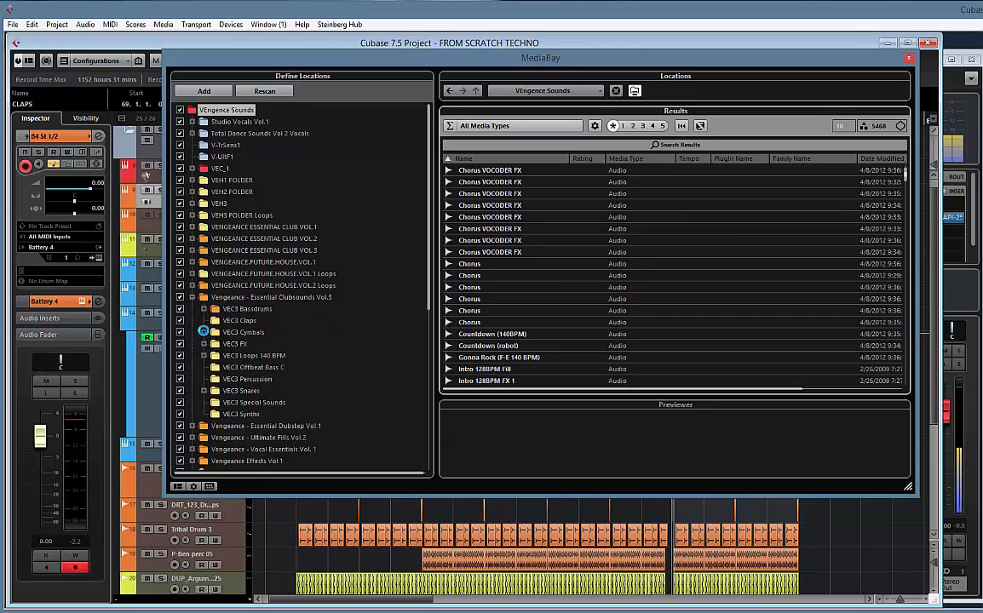
pyautogui.click(253, 380)
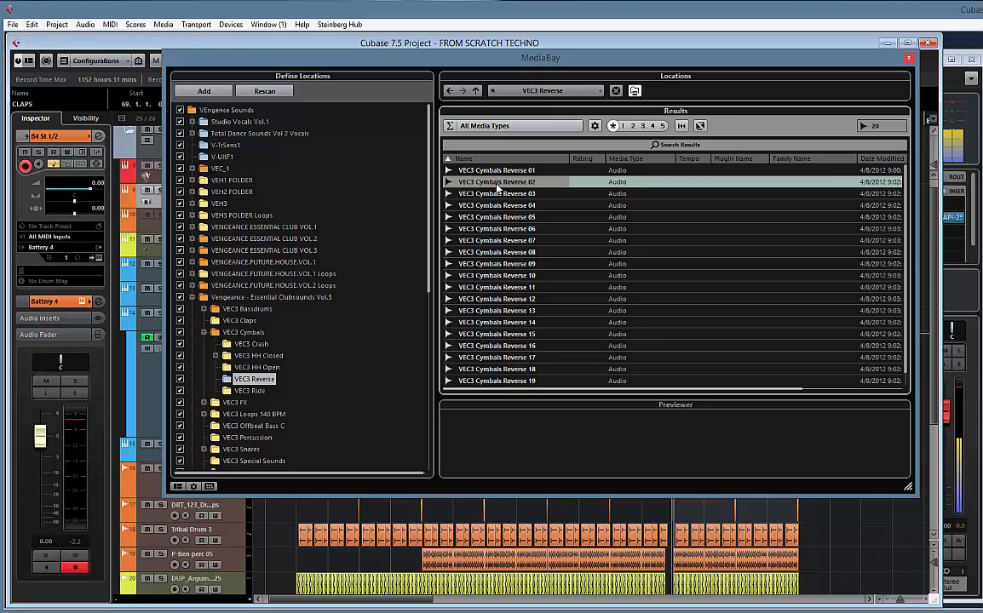
# Audition the reverse cymbal samples from VEC3 Cymbals Reverse 01 to 08 without matching them to the project tempo
pyautogui.press('Up')
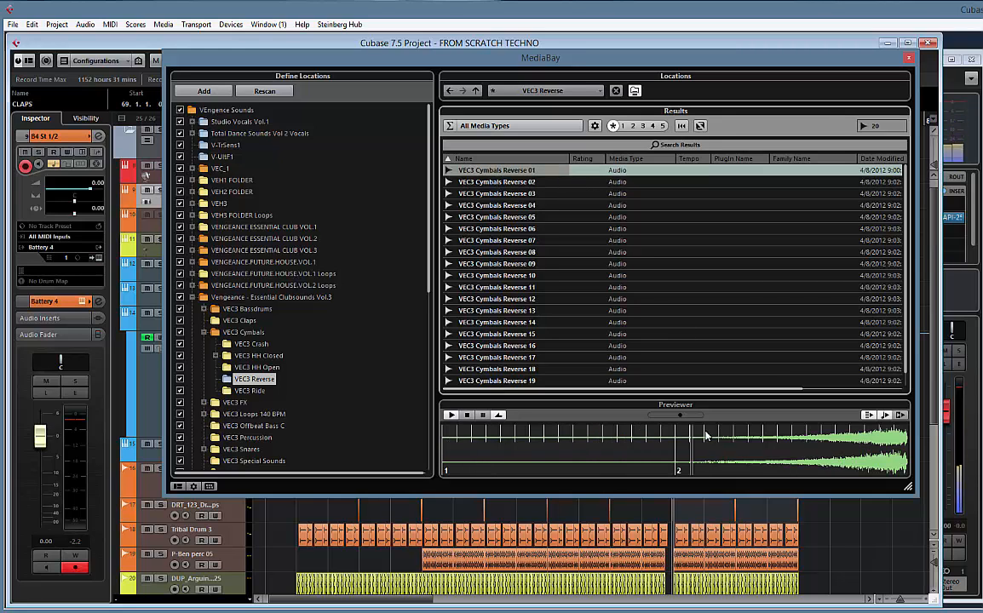
pyautogui.click(902, 415)
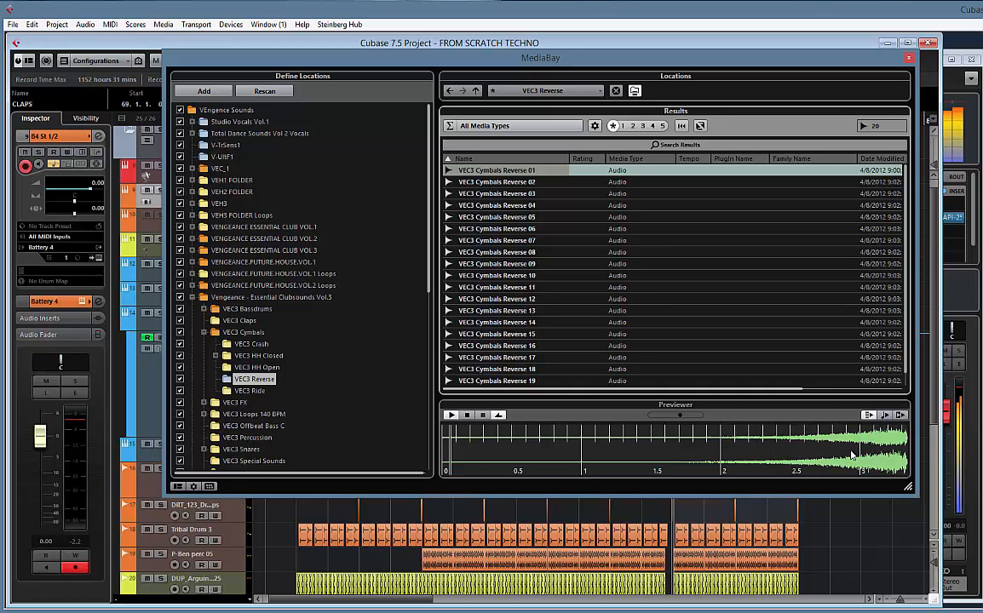
pyautogui.press('Down')
pyautogui.press('Down')
pyautogui.press('Down')
pyautogui.press('Down')
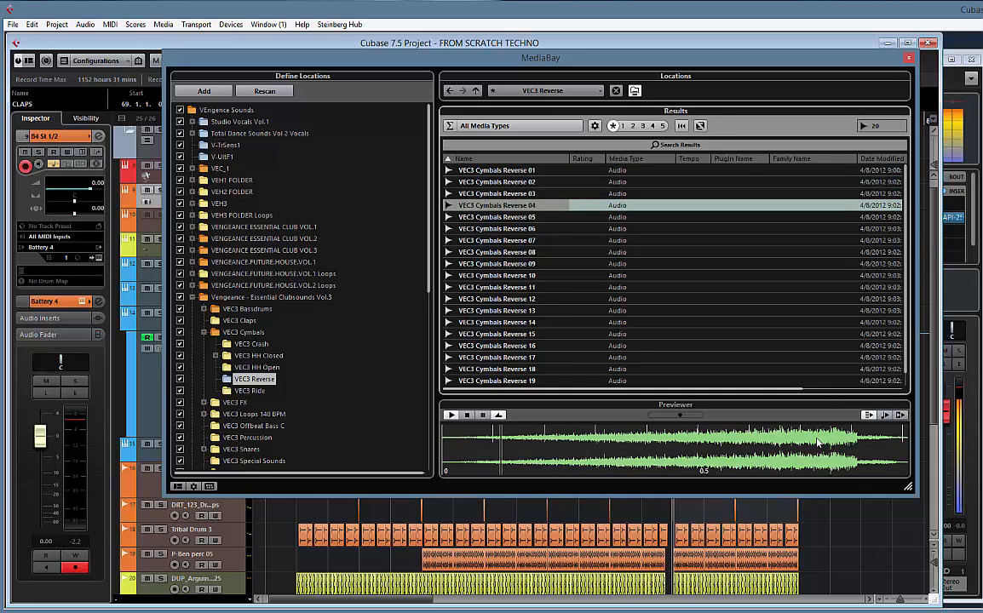
pyautogui.press('Down')
pyautogui.press('Down')
pyautogui.press('Down')
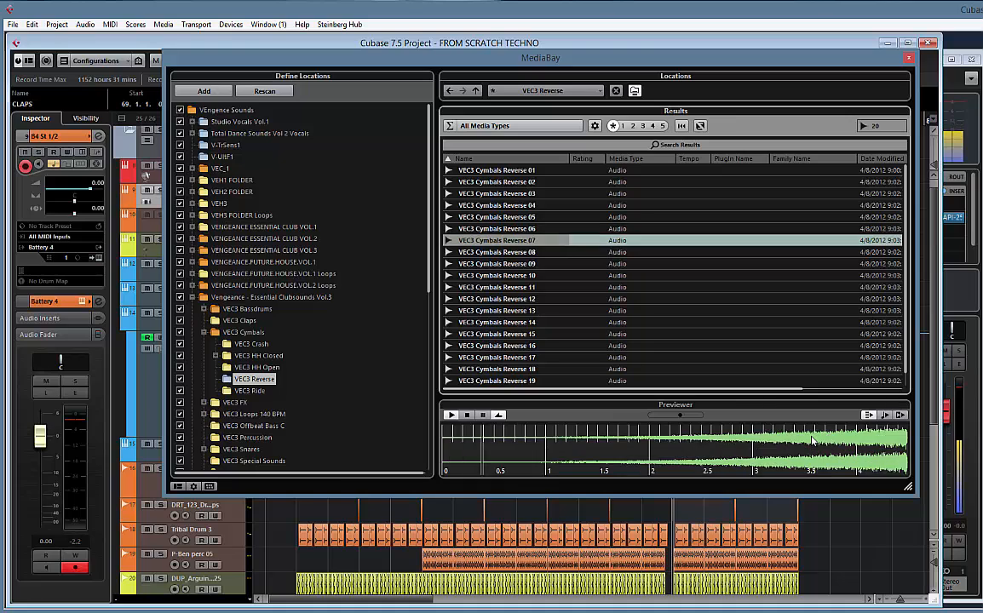
pyautogui.press('Down')
pyautogui.press('Up')
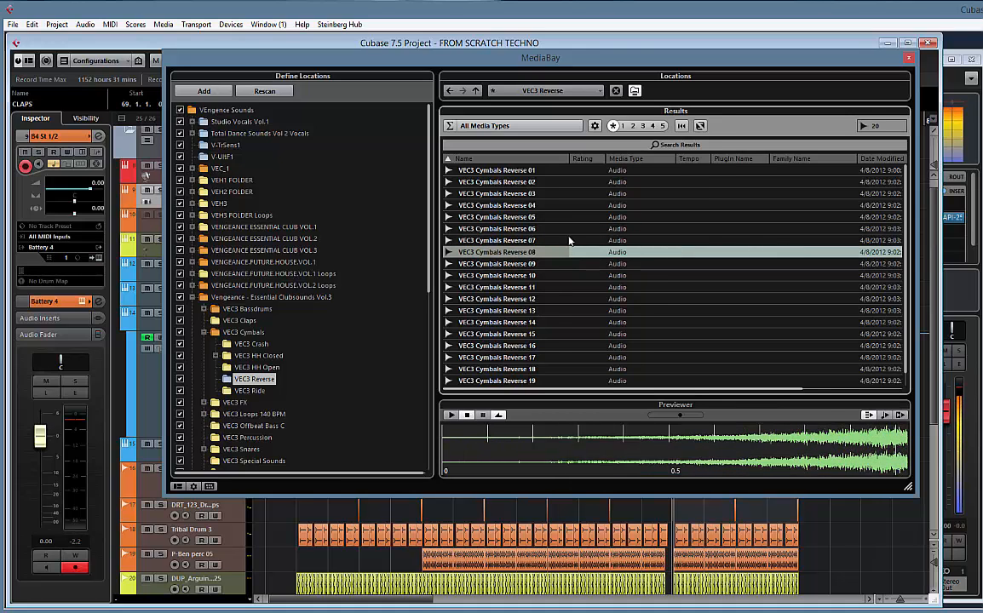
# Place VEC3 Cymbals Reverse 08 on a new audio track below VOX BUILD, starting at bar 60
pyautogui.moveTo(445, 59); pyautogui.dragTo(982, 95)
pyautogui.scroll(-4, 510, 402)
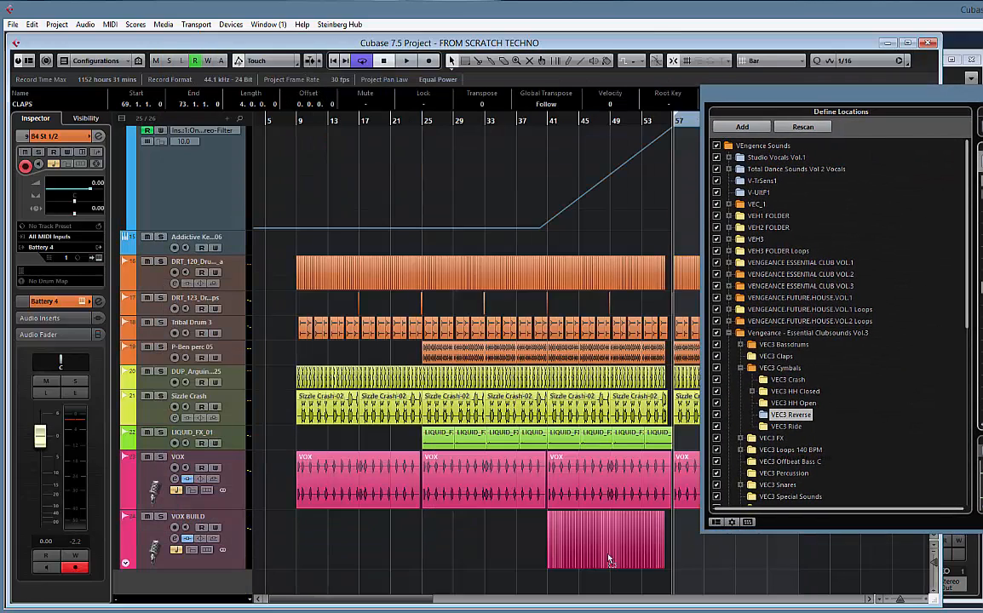
pyautogui.click(703, 582)
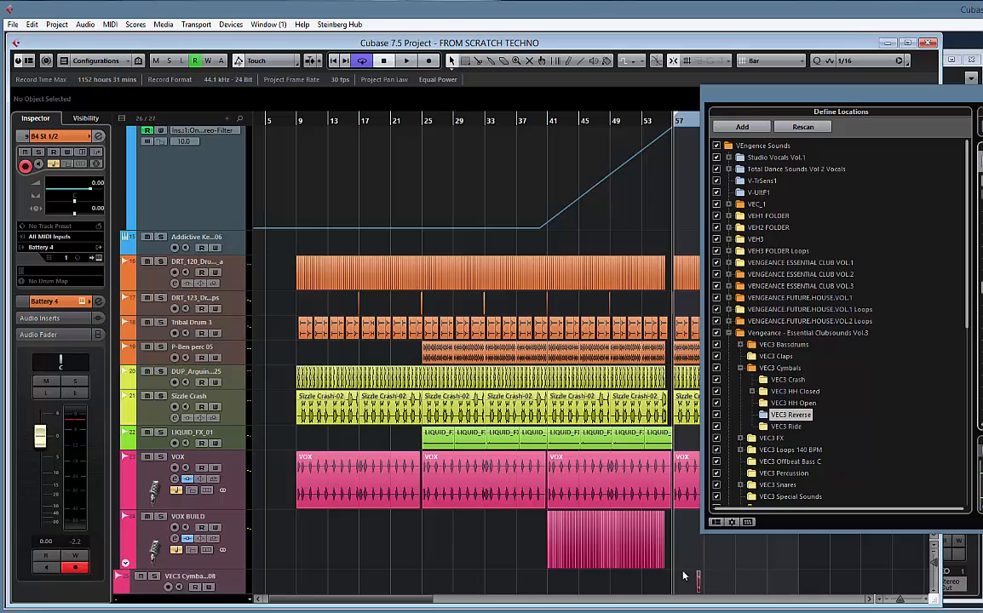
# Move the new VEC3 Cymbals track up the track list to between the DRT_120 and DRT_123 drum tracks
pyautogui.moveTo(240, 584); pyautogui.dragTo(220, 218)
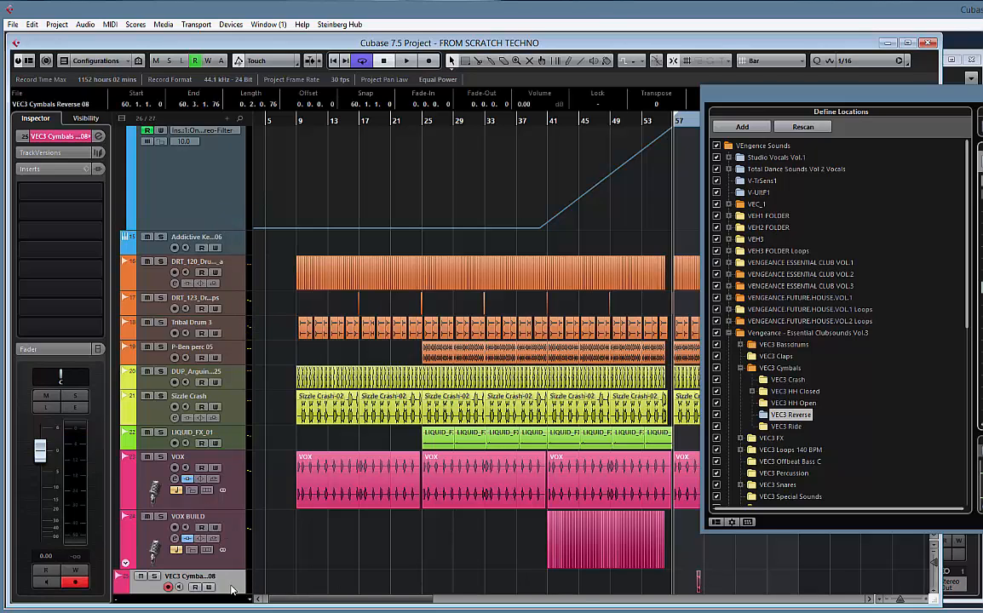
pyautogui.moveTo(228, 575); pyautogui.dragTo(232, 289)
pyautogui.scroll(3, 275, 394)
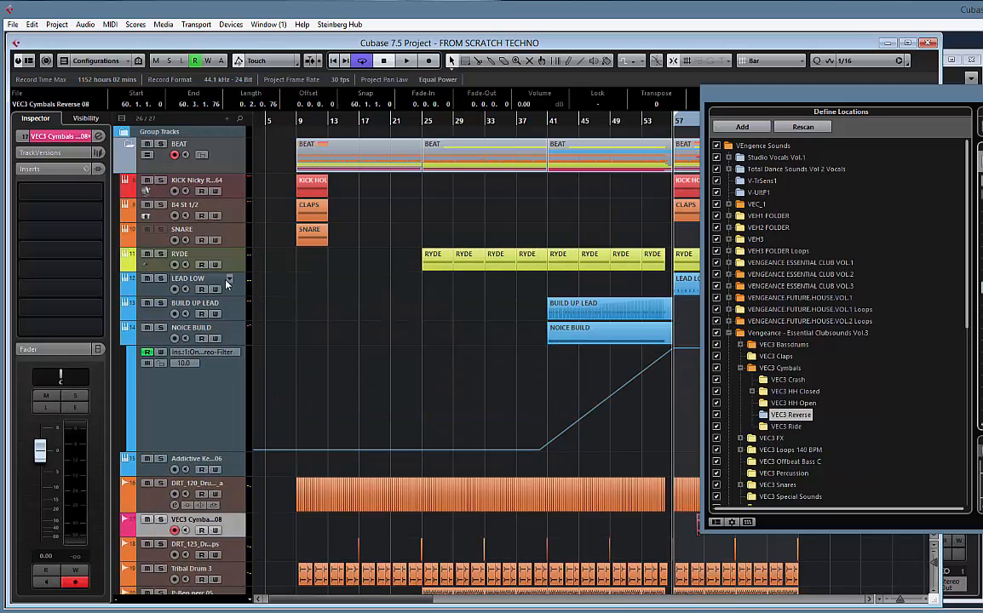
# Move the reverse cymbal track directly below the B4 St 1/2 track and rename the two tracks REVERSE RYDE and CLAPS
pyautogui.moveTo(234, 529); pyautogui.dragTo(272, 218)
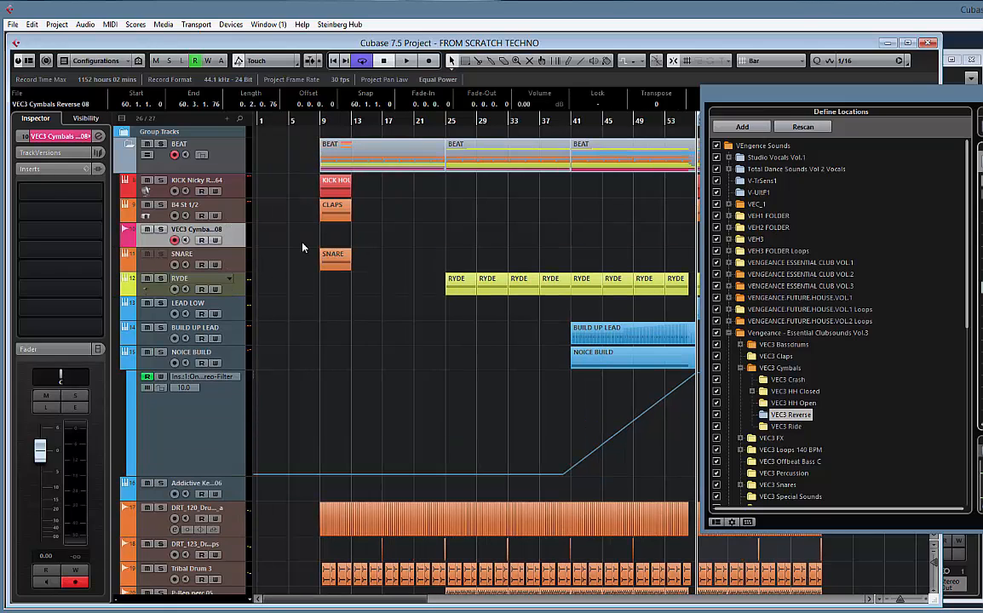
pyautogui.doubleClick(191, 209)
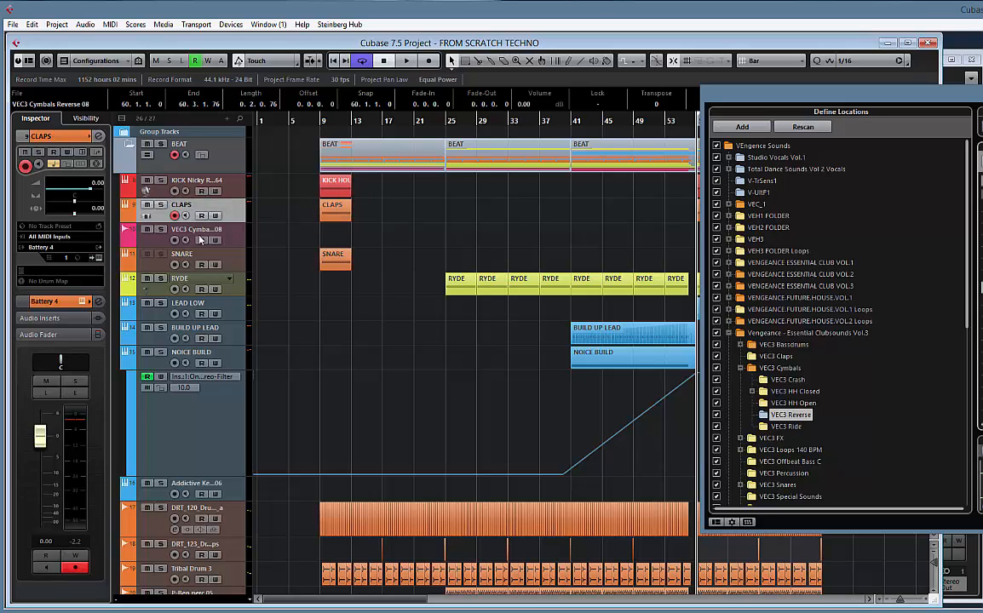
pyautogui.doubleClick(198, 232)
pyautogui.write('REVERSE RYDE')
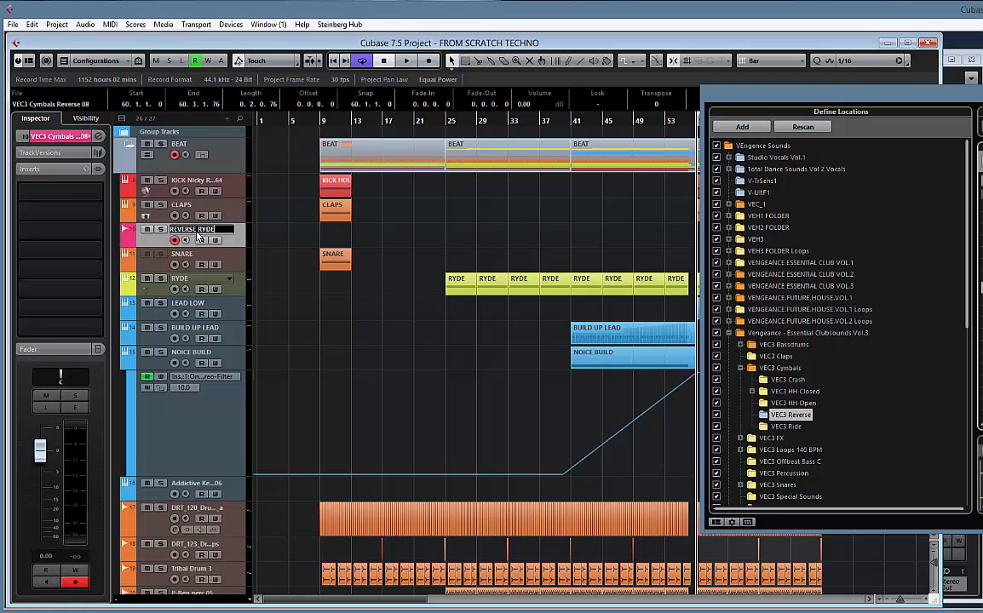
pyautogui.press('Return')
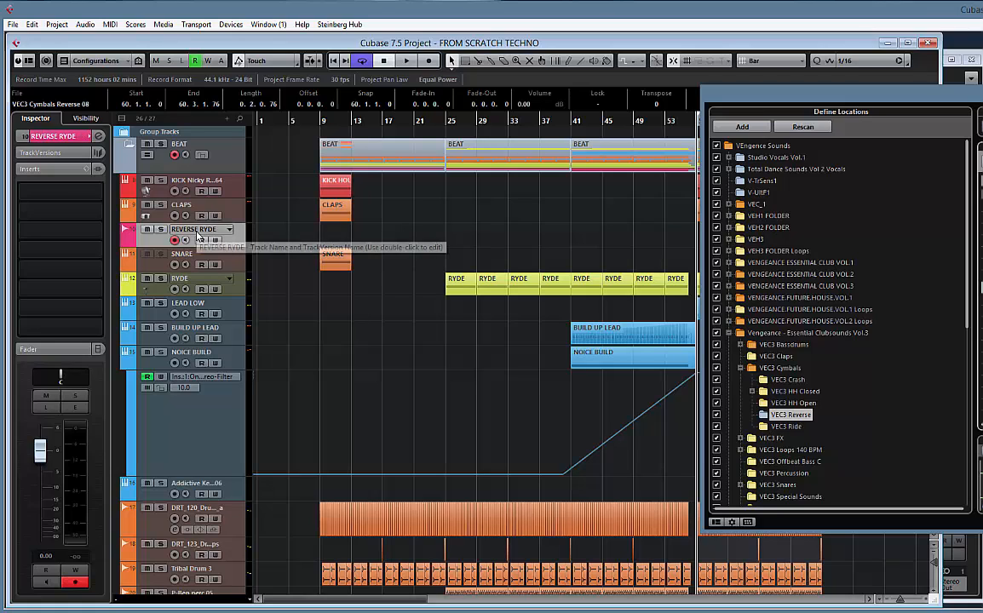
# Color the REVERSE RYDE track yellow and place it between the SNARE and RYDE tracks
pyautogui.click(133, 239)
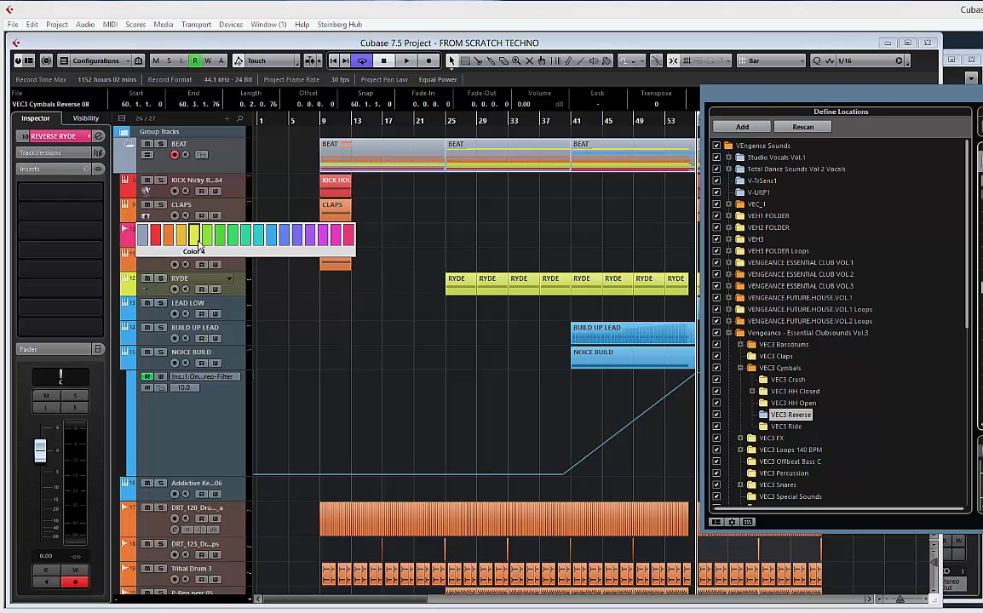
pyautogui.click(181, 223)
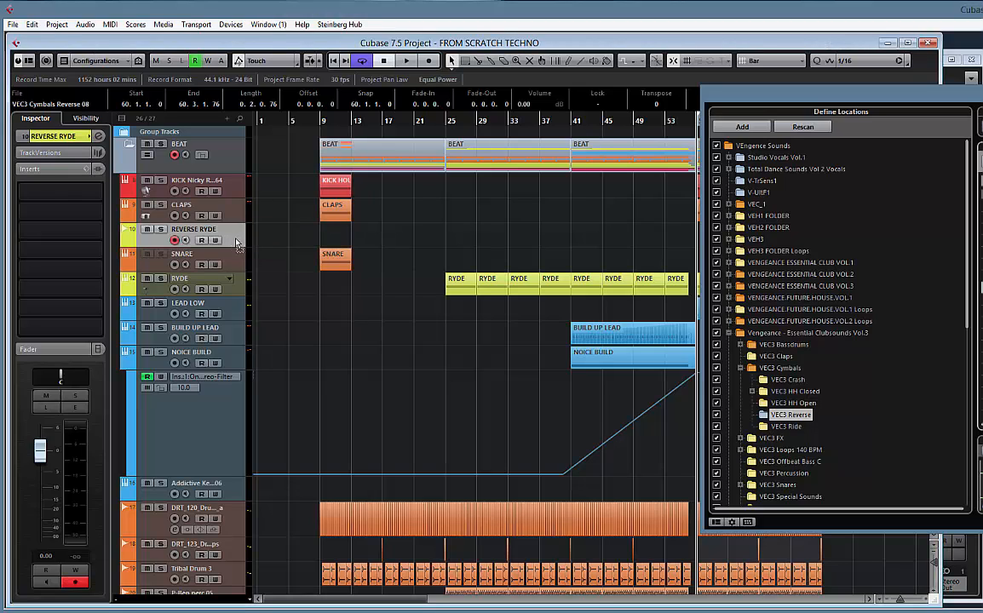
pyautogui.moveTo(236, 241); pyautogui.dragTo(312, 273)
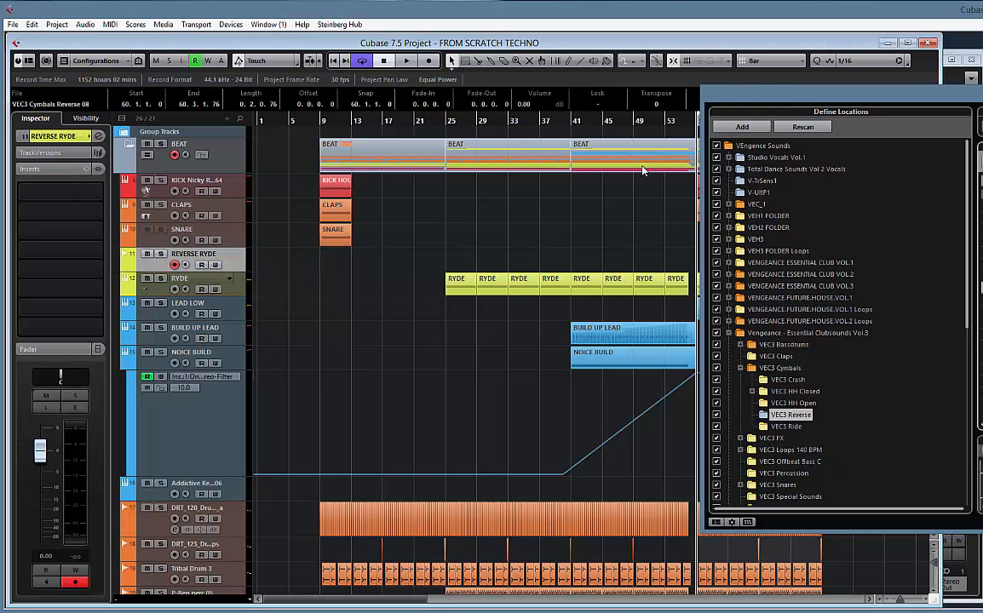
# Move the MediaBay window aside and split the first CLAPS part of the drop at bar 58
pyautogui.moveTo(758, 100); pyautogui.dragTo(982, 95)
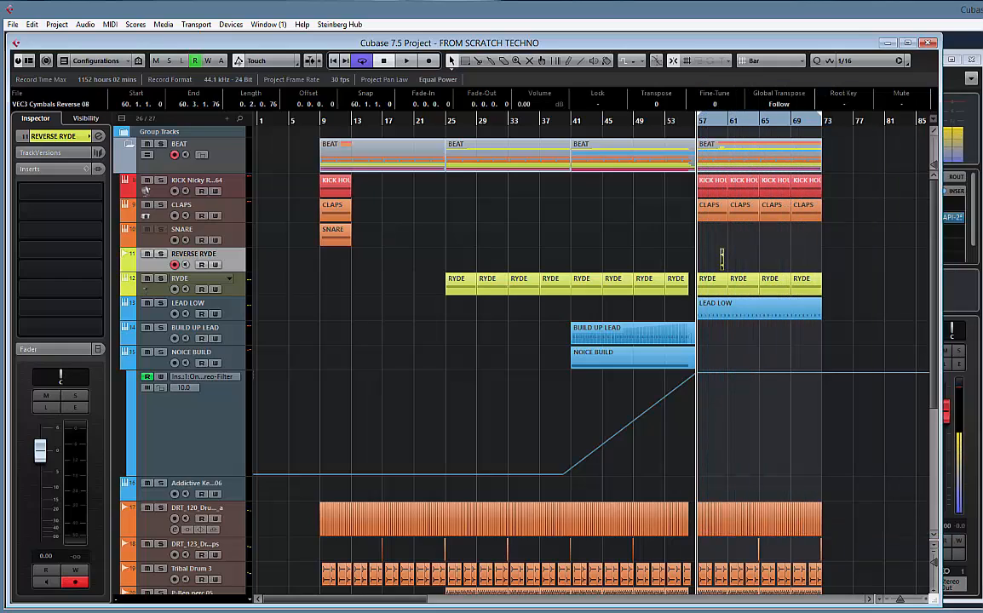
pyautogui.moveTo(773, 266); pyautogui.dragTo(658, 262)
pyautogui.press('h')
pyautogui.press('h')
pyautogui.press('h')
pyautogui.press('h')
pyautogui.press('h')
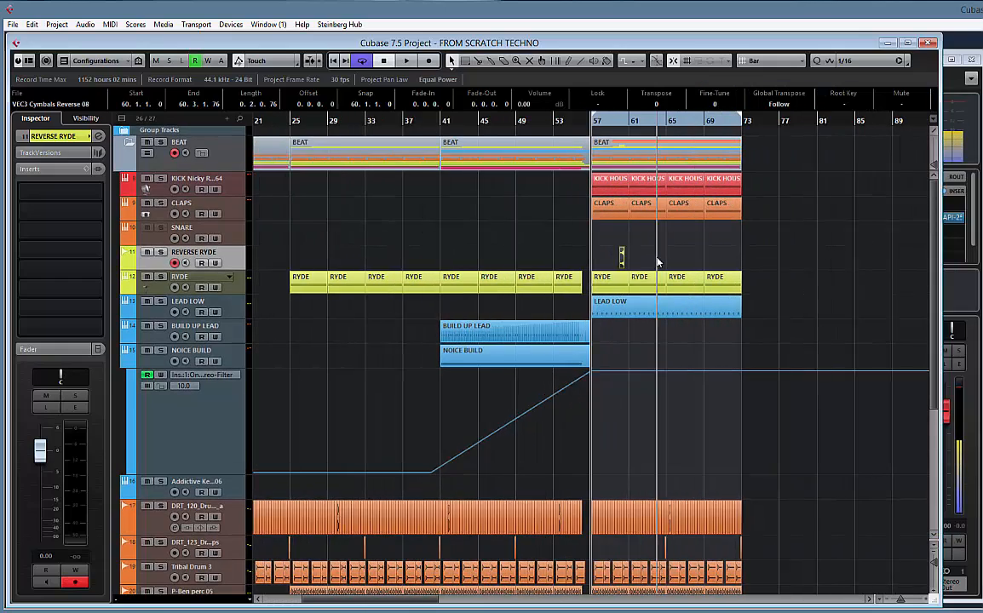
pyautogui.press('h')
pyautogui.press('h')
pyautogui.press('h')
pyautogui.press('h')
pyautogui.press('h')
pyautogui.click(724, 211)
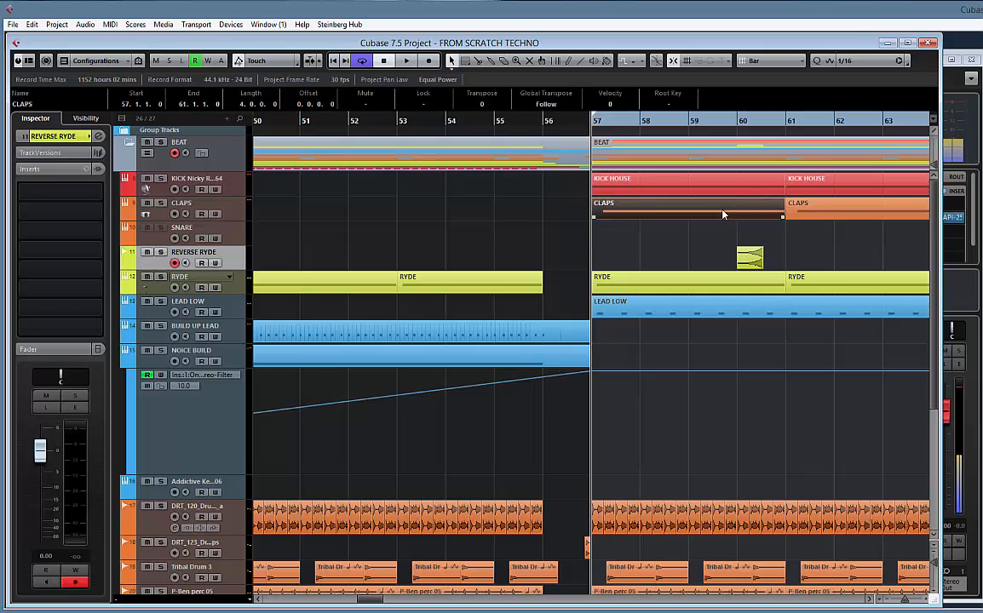
pyautogui.click(646, 212)
pyautogui.keyDown('alt'); pyautogui.click(641, 210); pyautogui.keyUp('alt')
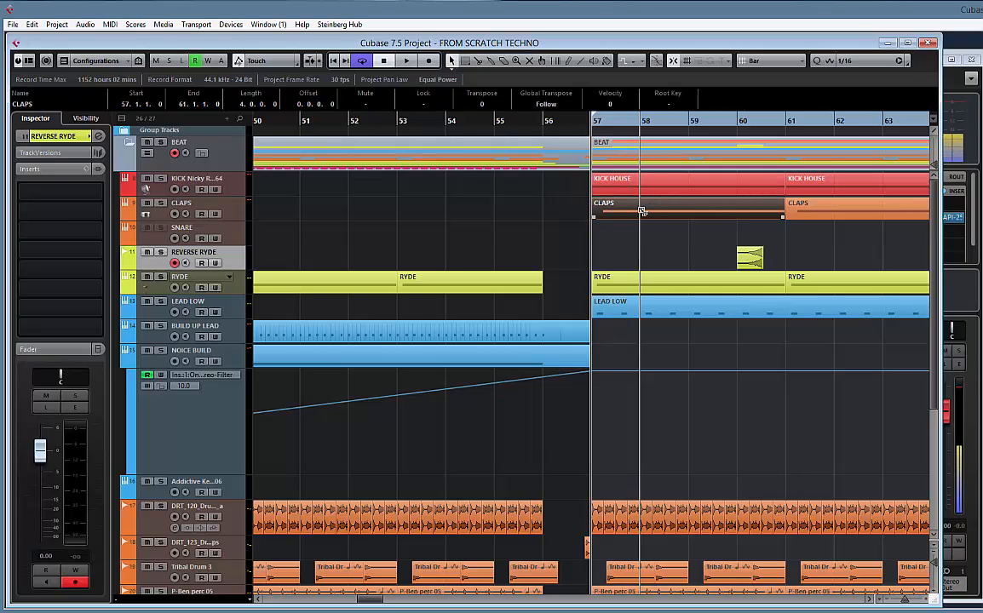
# Set the grid type to Use Quantize and move the reverse cymbal clip to start at 57.3.1
pyautogui.click(771, 61)
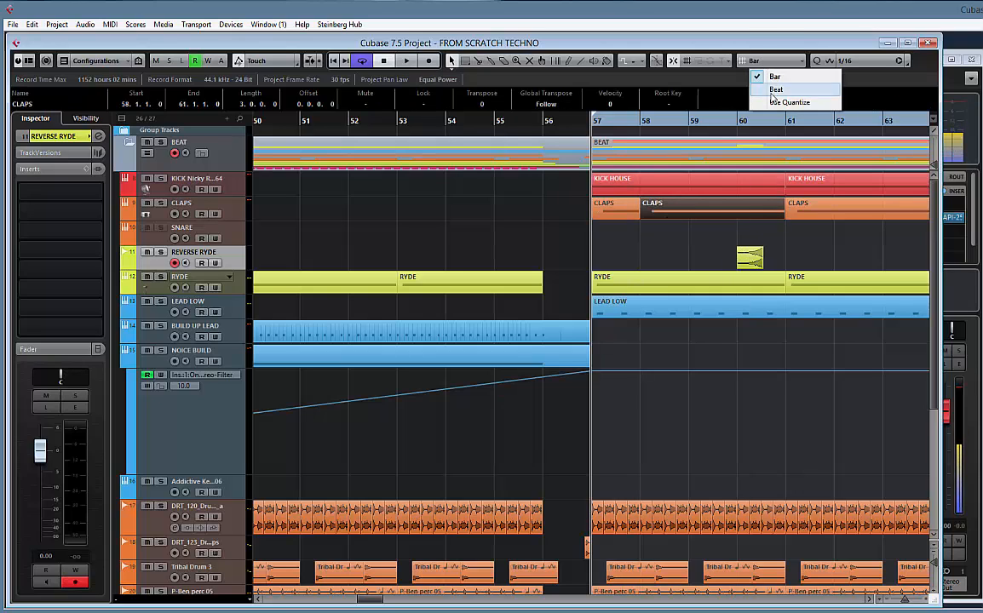
pyautogui.click(777, 101)
pyautogui.moveTo(748, 260); pyautogui.dragTo(616, 259)
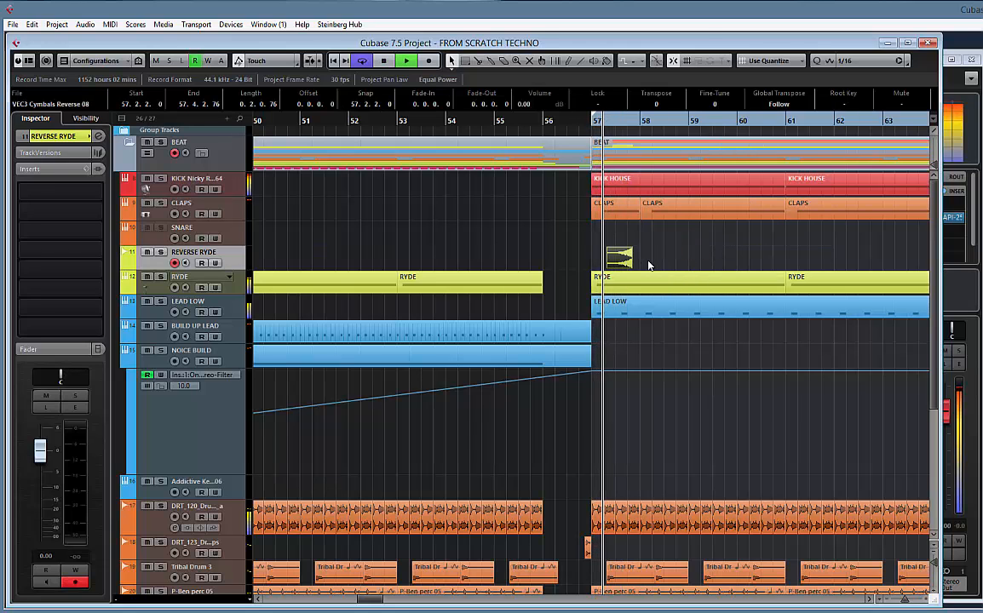
pyautogui.press('h')
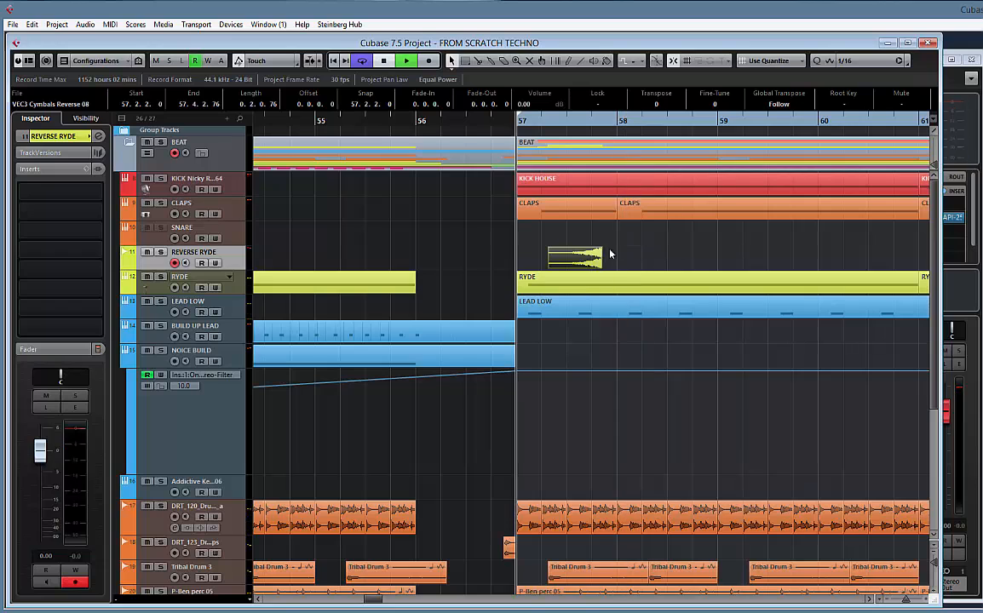
pyautogui.click(588, 259)
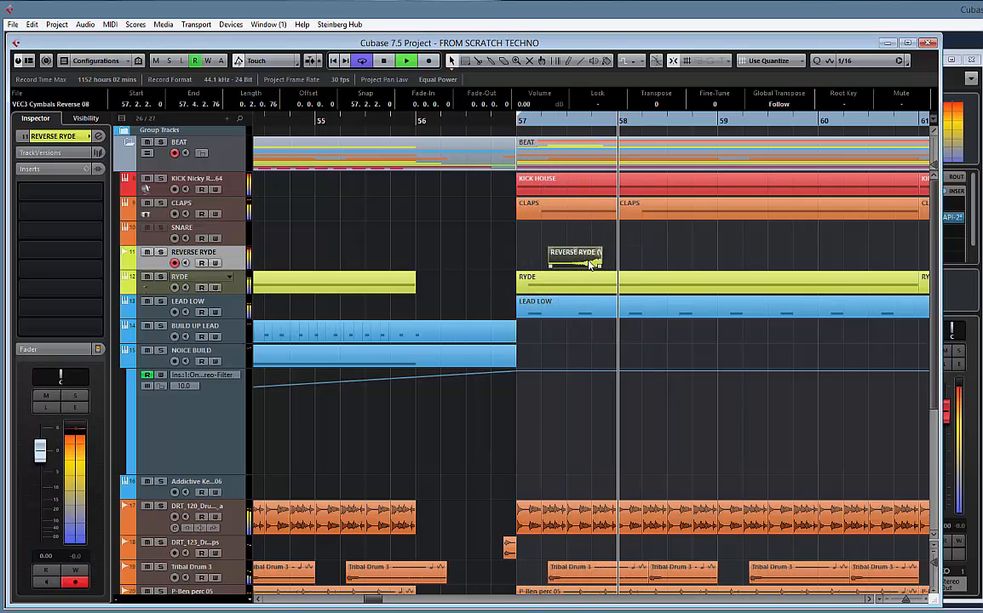
pyautogui.moveTo(575, 267); pyautogui.dragTo(624, 269)
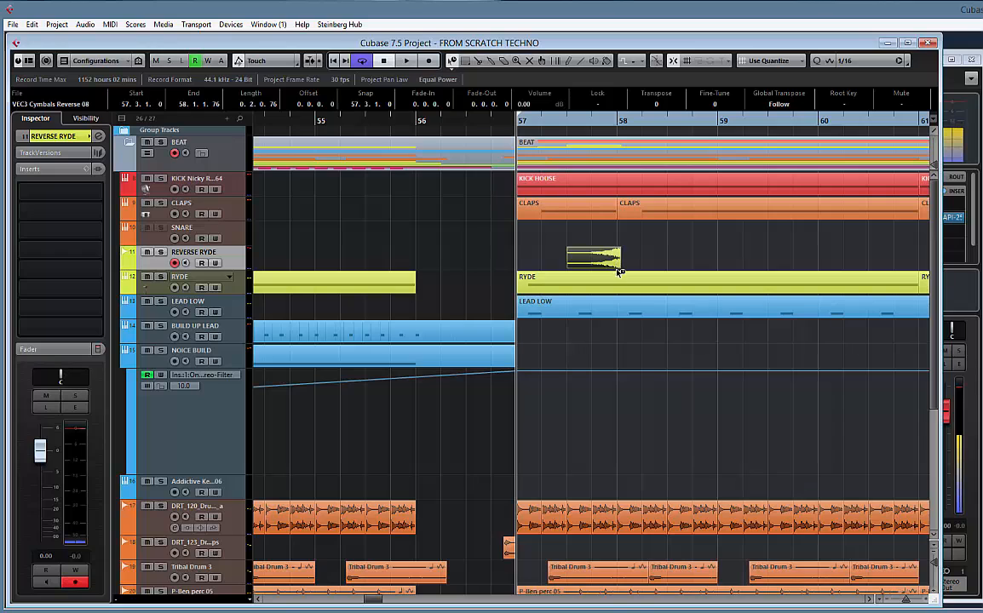
# Shorten the reverse cymbal clip so it ends at 57.4.1 and play back the drop to check it
pyautogui.moveTo(616, 268); pyautogui.dragTo(592, 270)
pyautogui.press('space')
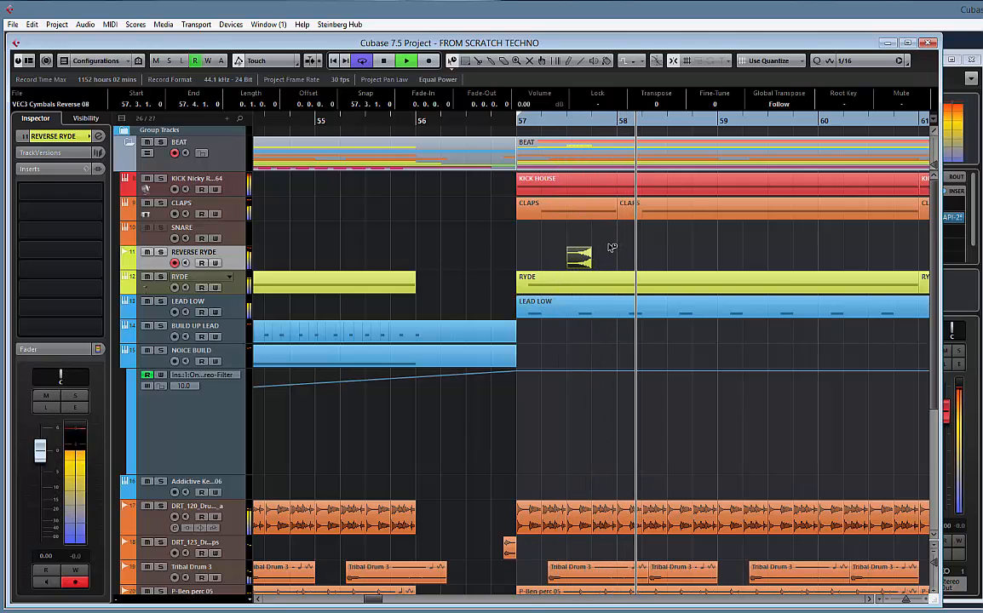
pyautogui.press('space')
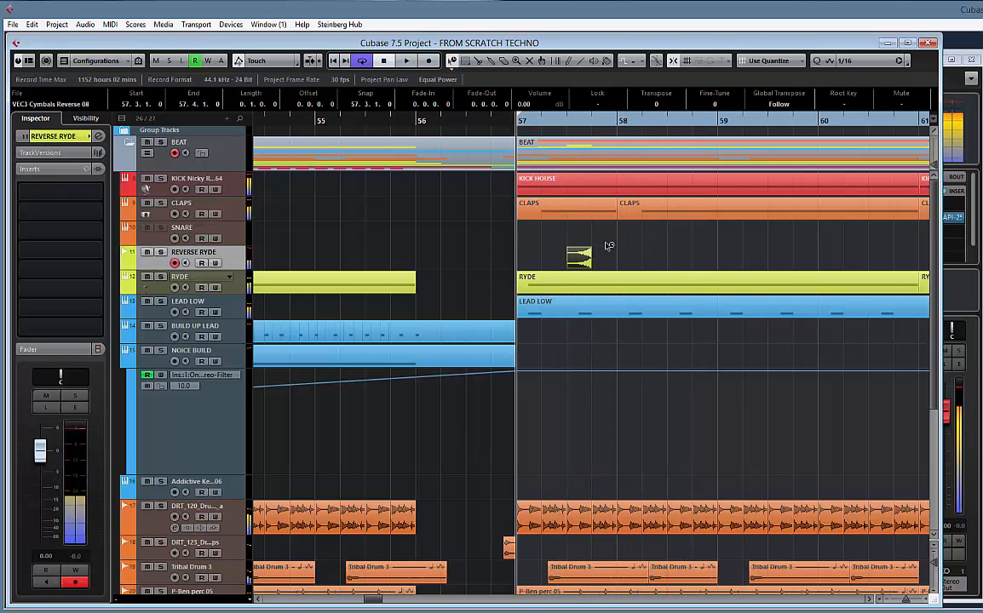
pyautogui.press('h')
pyautogui.press('space')
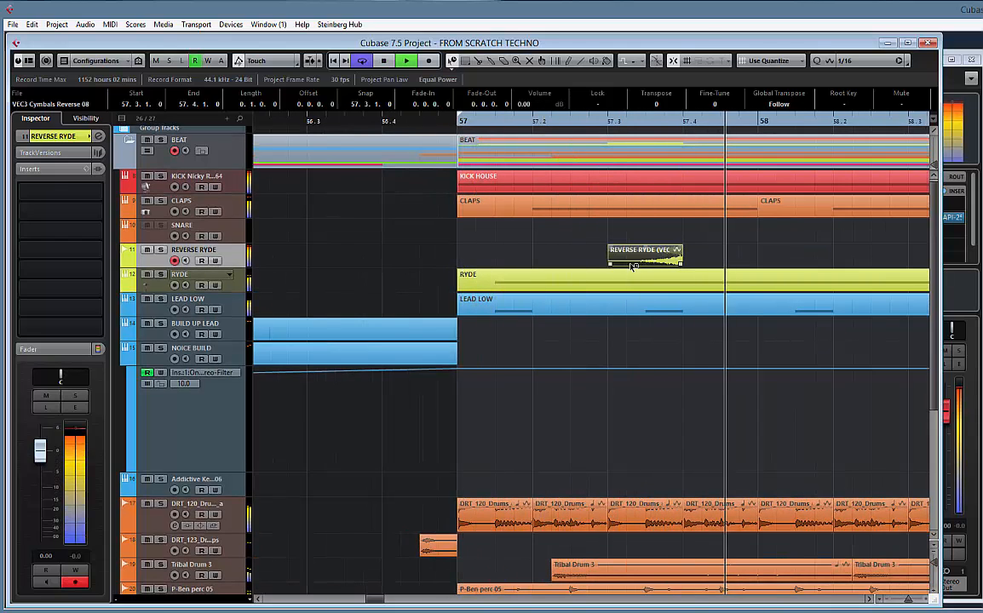
pyautogui.press('space')
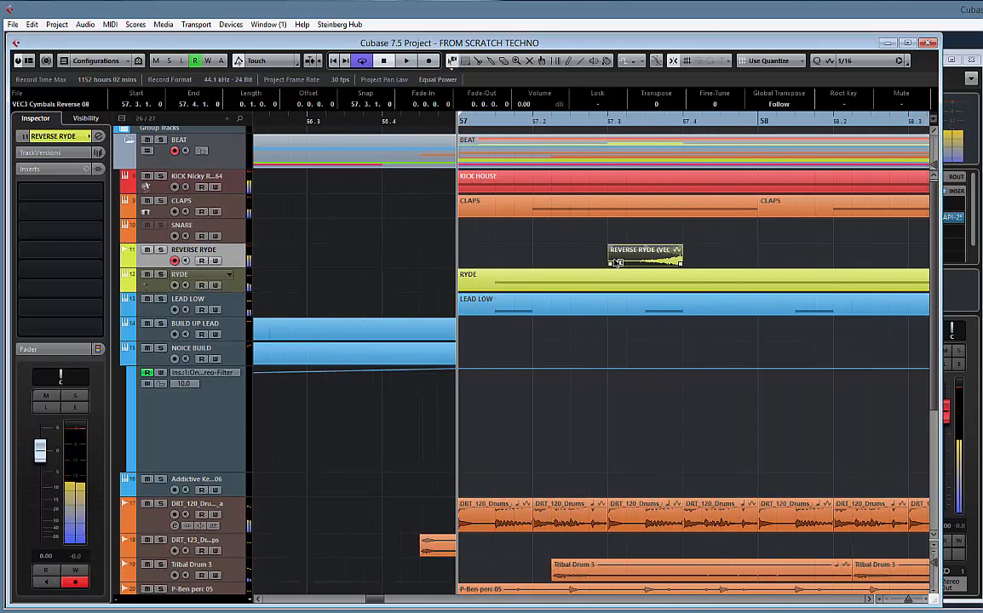
# Trim the start of the reverse cymbal clip to 57.3.2 and give it a fade-in of 0.0.1.81
pyautogui.moveTo(610, 262); pyautogui.dragTo(568, 244)
pyautogui.press('space')
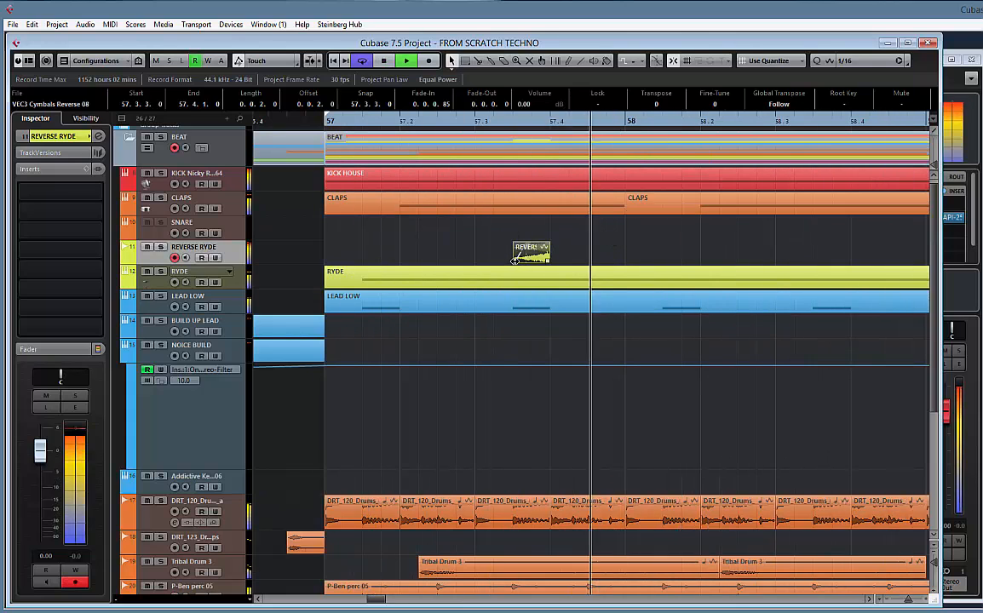
pyautogui.moveTo(515, 261); pyautogui.dragTo(495, 260)
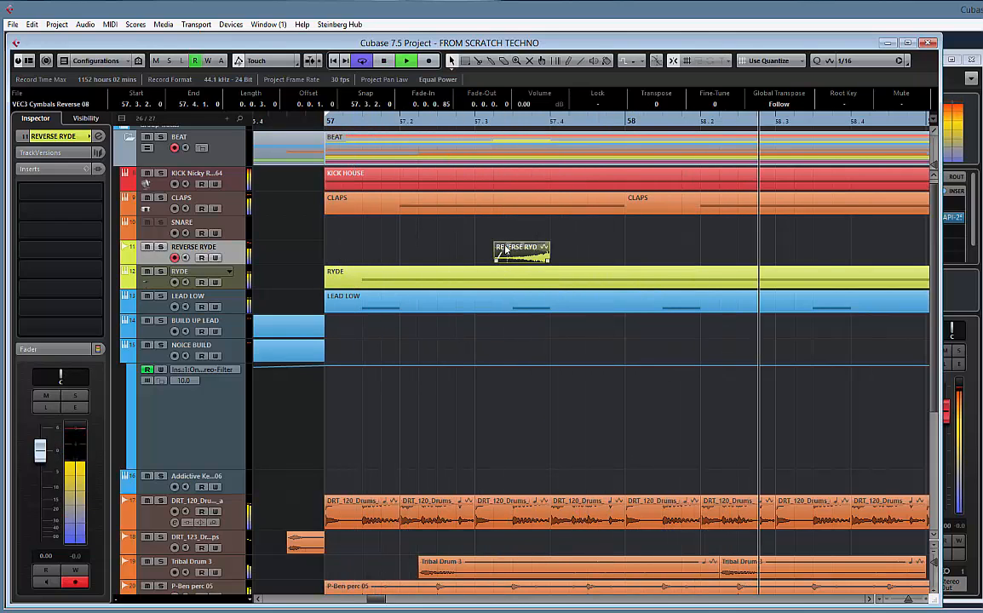
pyautogui.moveTo(508, 247); pyautogui.dragTo(528, 247)
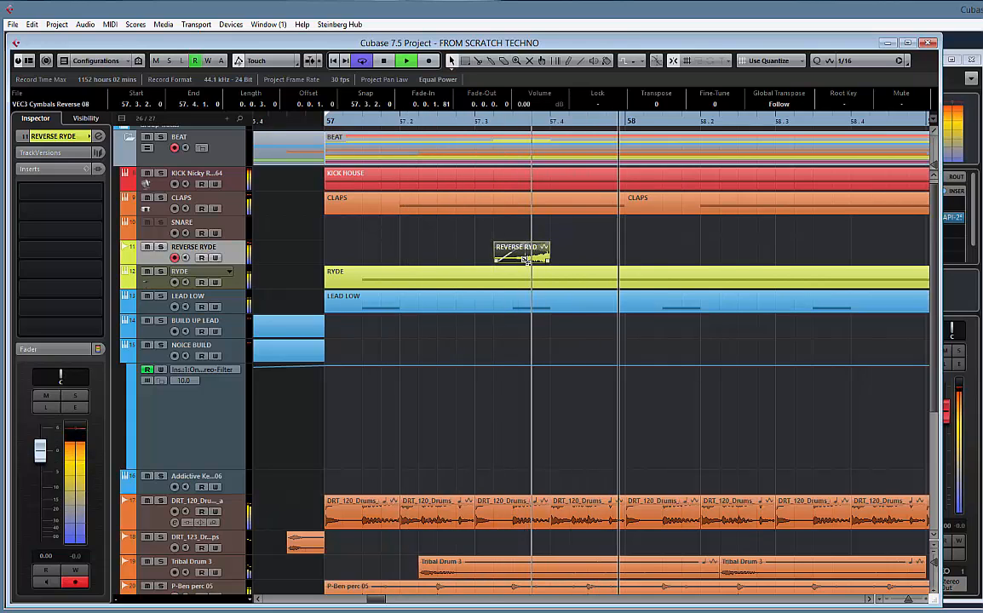
# Copy the reverse cymbal clip to 58.3.2, 59.3.2 and 60.3.2 and listen to the copies
pyautogui.moveTo(527, 260); pyautogui.dragTo(826, 256)
pyautogui.moveTo(756, 258); pyautogui.dragTo(420, 250)
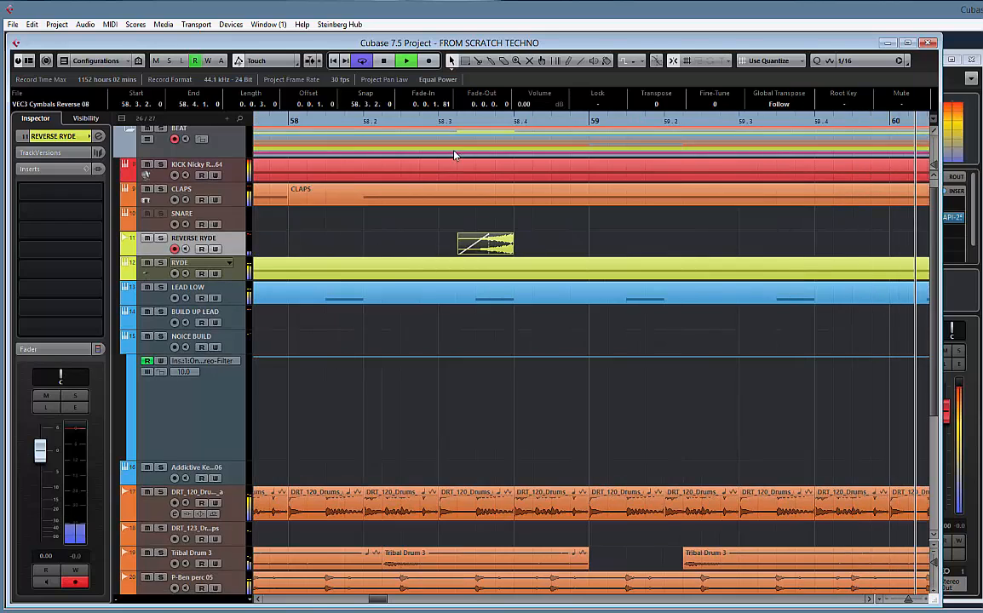
pyautogui.click(442, 122)
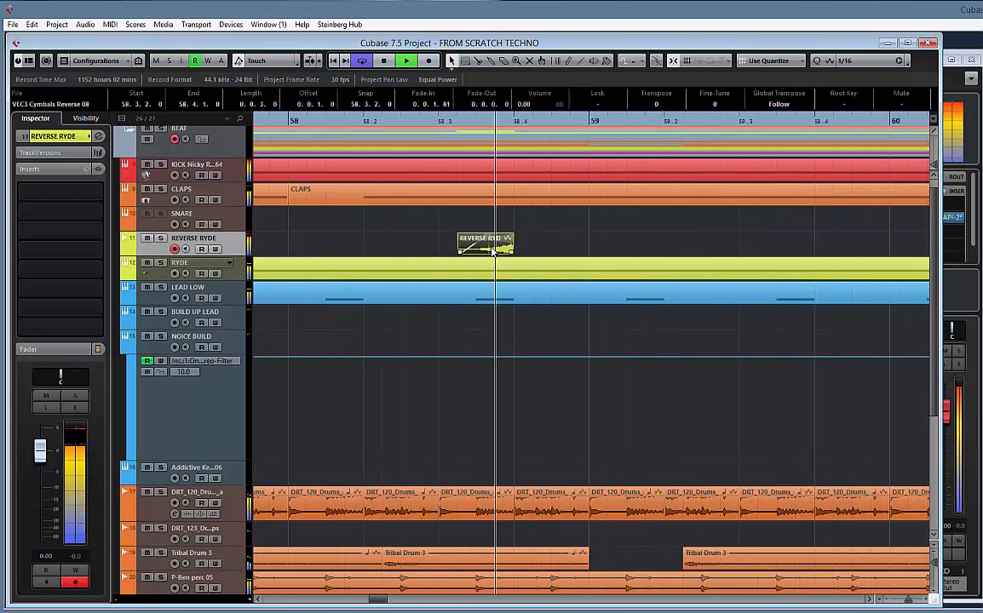
pyautogui.moveTo(497, 248); pyautogui.dragTo(800, 251)
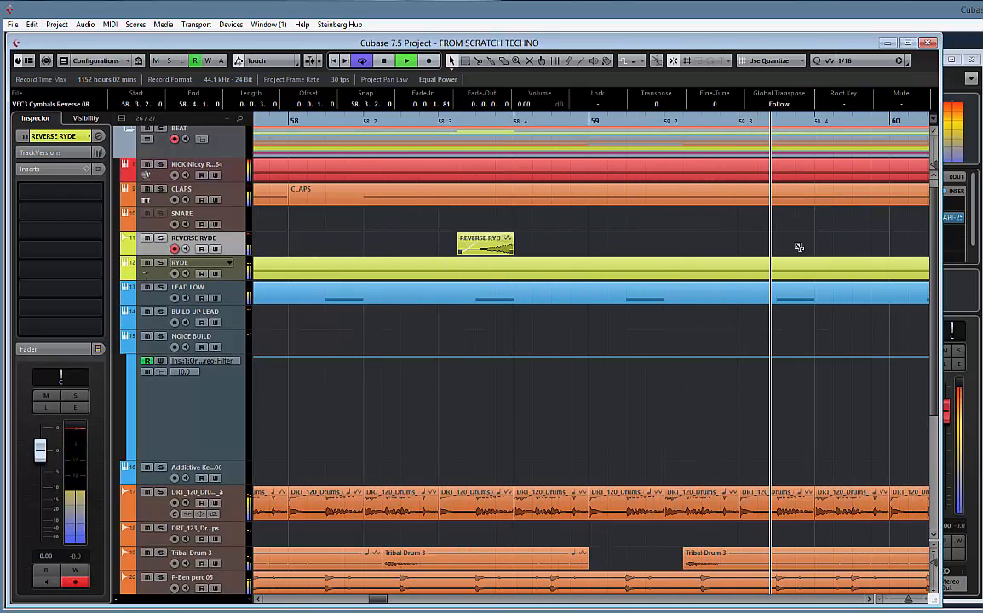
pyautogui.moveTo(454, 248); pyautogui.dragTo(726, 239)
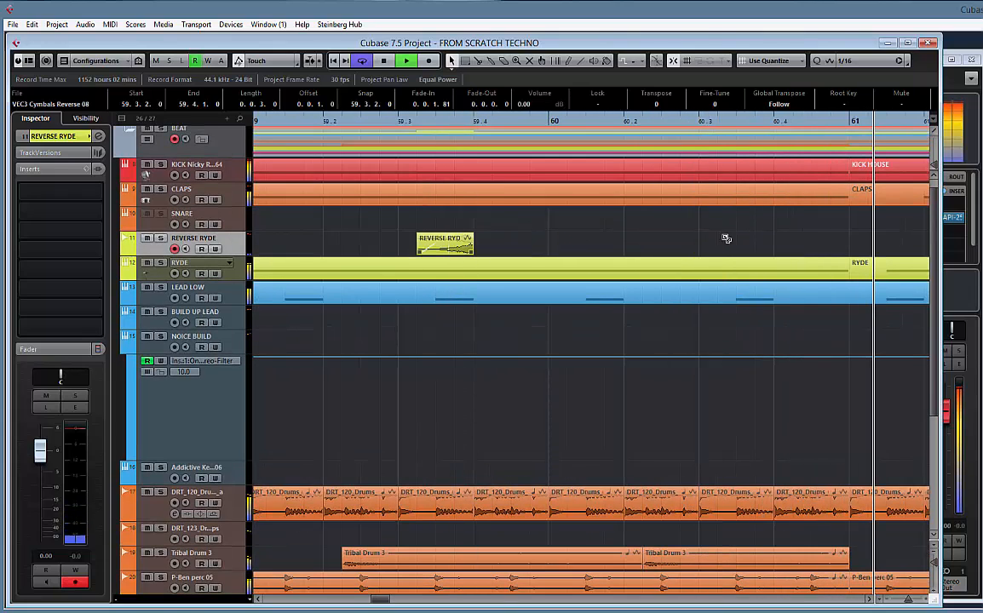
pyautogui.click(425, 132)
pyautogui.click(423, 124)
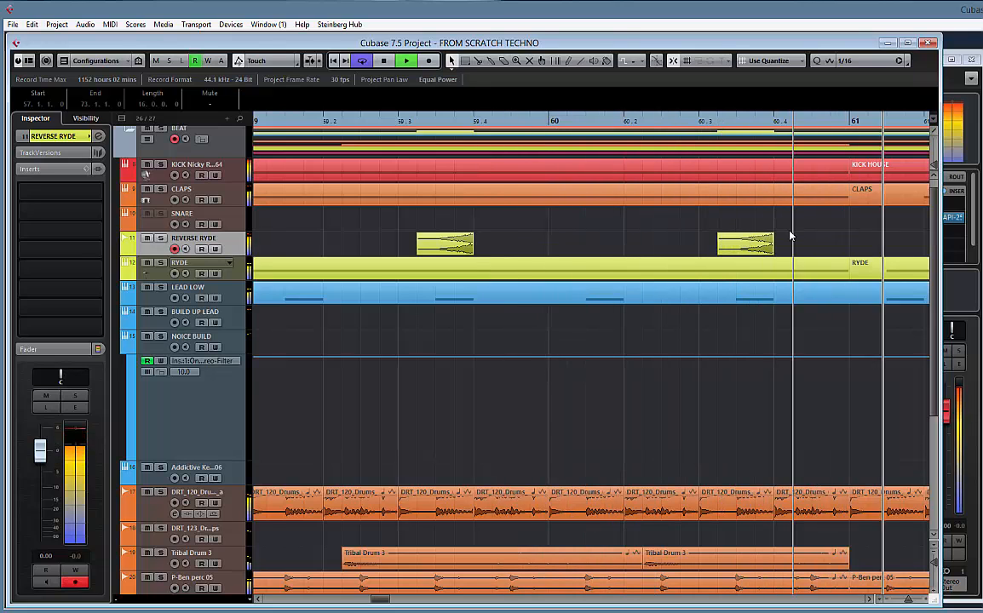
# Stop playback and bounce the four REVERSE RYDE clips into a single audio event, replacing the originals
pyautogui.press('g')
pyautogui.press('g')
pyautogui.press('g')
pyautogui.press('g')
pyautogui.press('g')
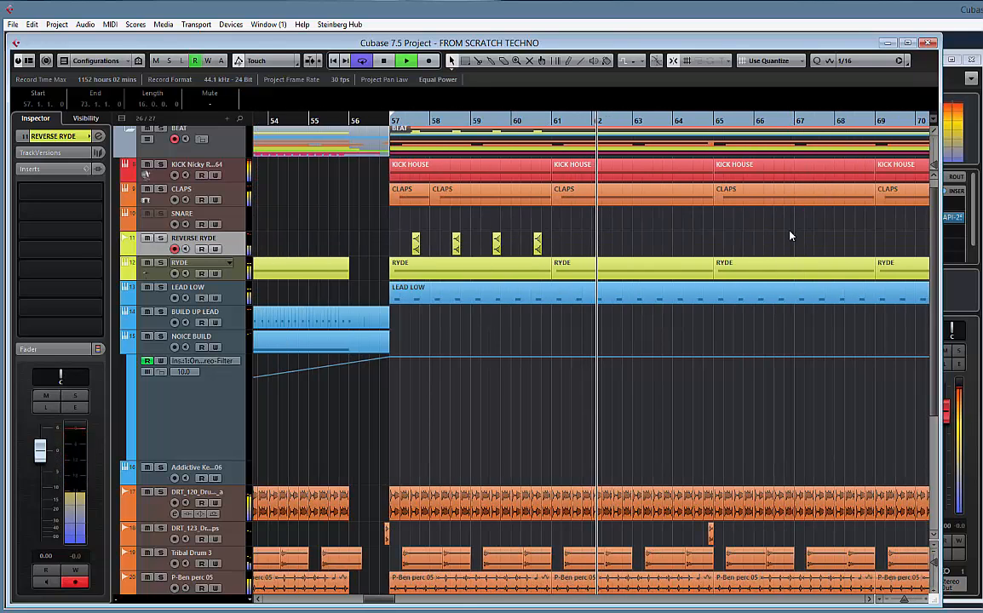
pyautogui.press('space')
pyautogui.moveTo(602, 244); pyautogui.dragTo(368, 240)
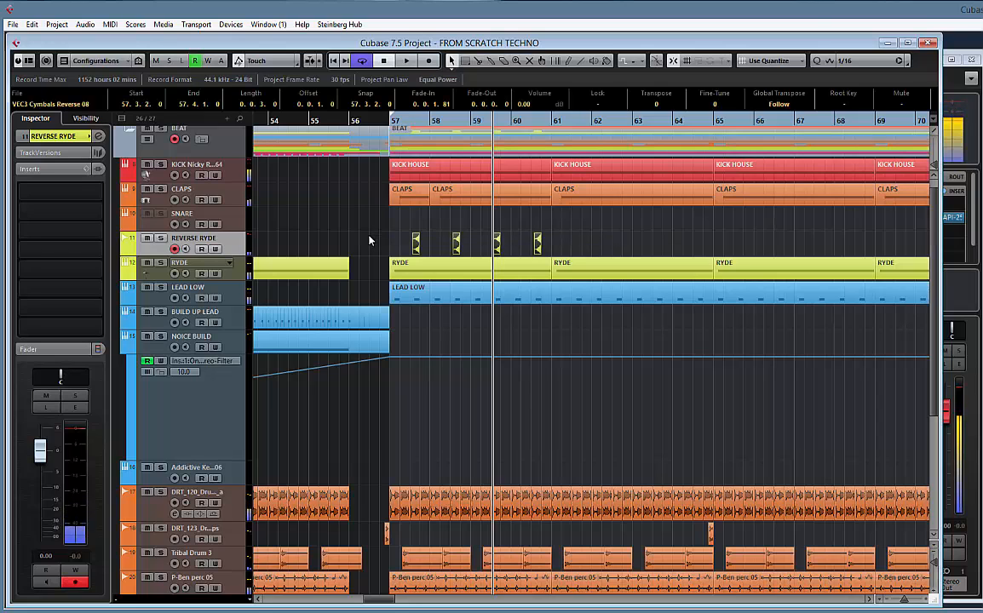
pyautogui.press('b')
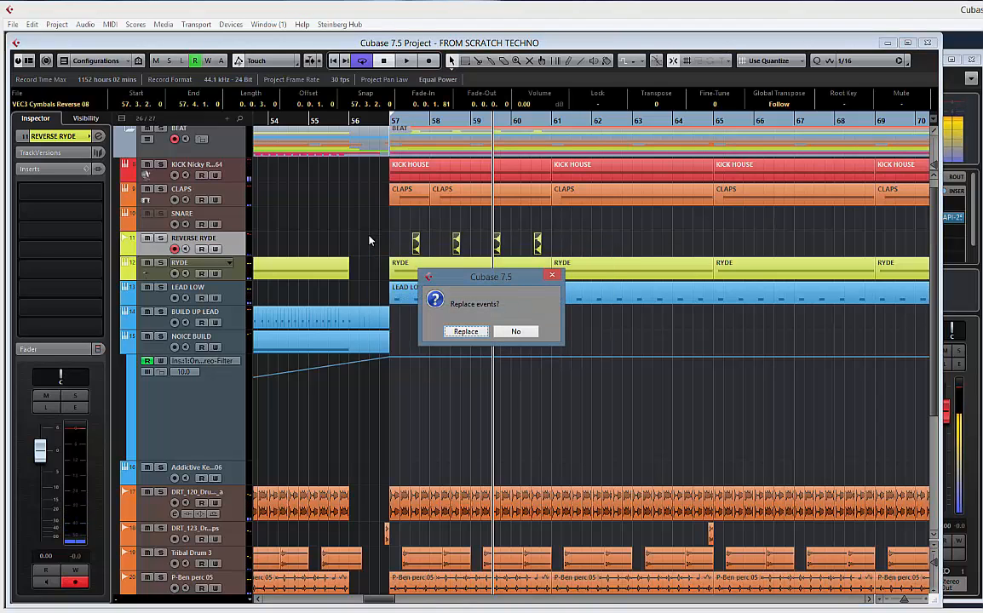
pyautogui.press('Return')
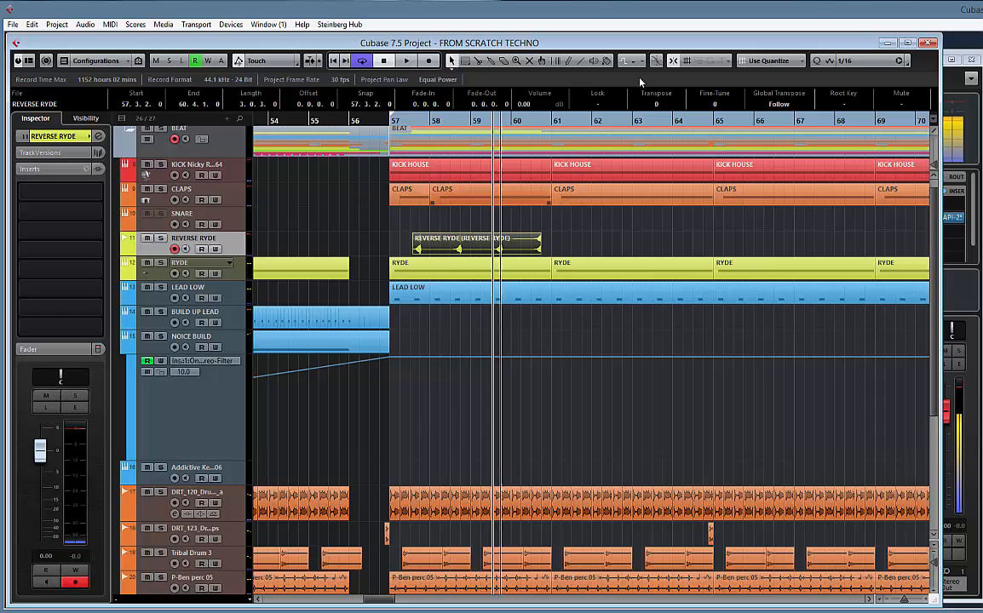
# Set the grid type to Bar and cut the bounced REVERSE RYDE clip down to bars 58 to 60, deleting the outer pieces
pyautogui.click(777, 66)
pyautogui.click(772, 79)
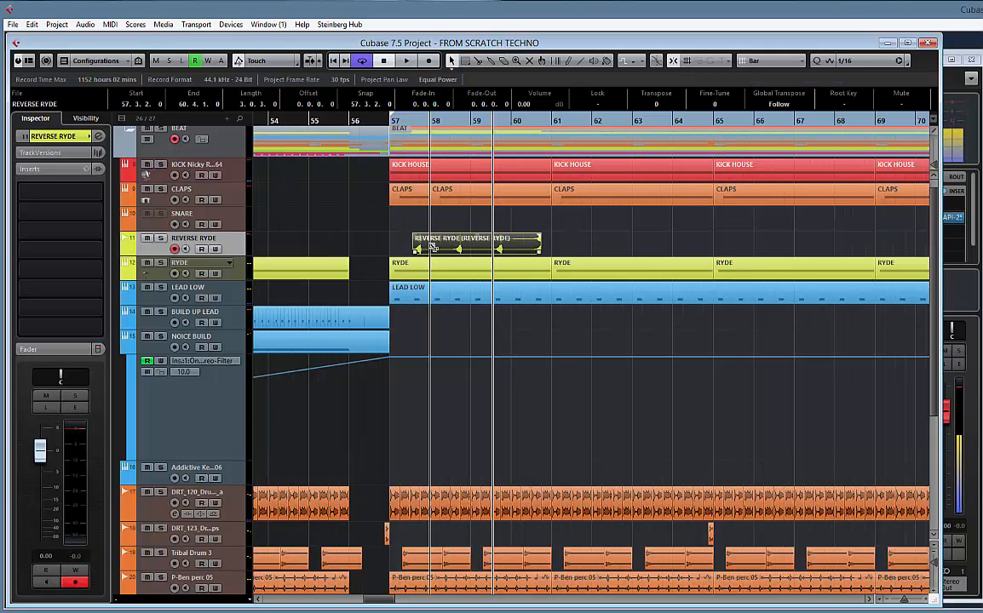
pyautogui.keyDown('alt'); pyautogui.click(433, 248); pyautogui.keyUp('alt')
pyautogui.keyDown('alt'); pyautogui.click(516, 246); pyautogui.keyUp('alt')
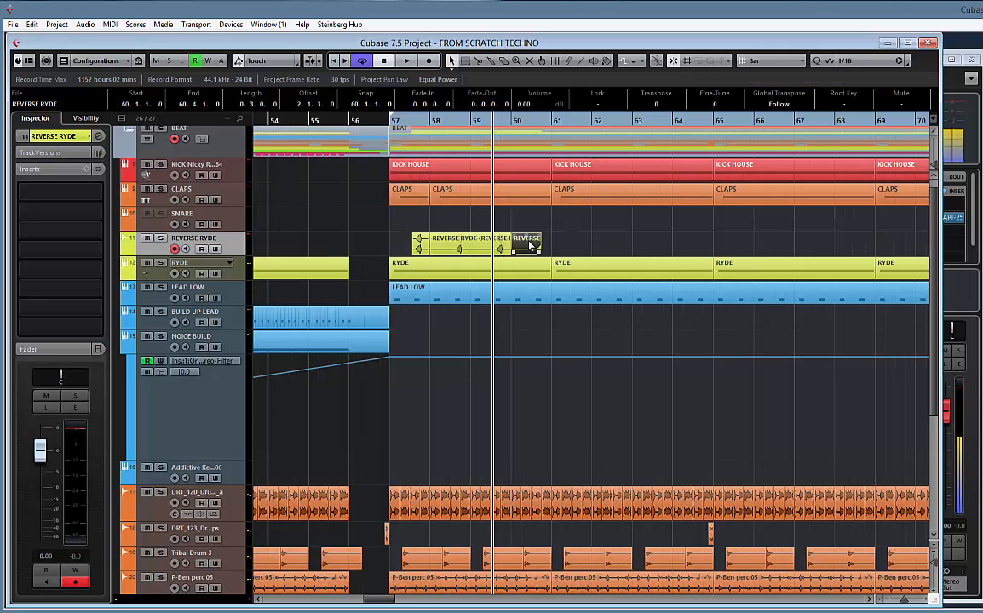
pyautogui.press('Delete')
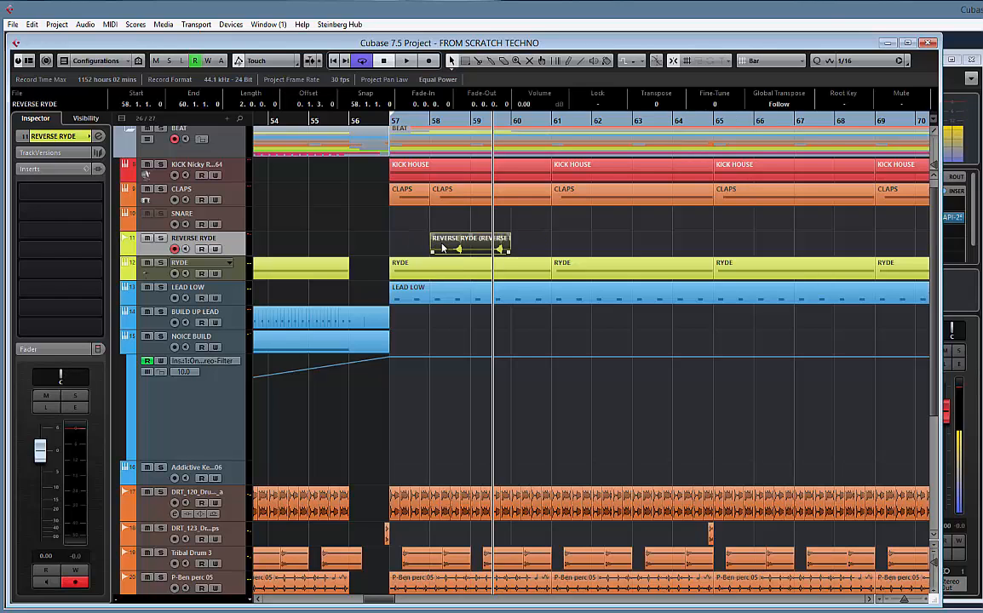
# Move the bounced REVERSE RYDE clip to bar 57 and duplicate it back to back until the copies reach bar 73
pyautogui.moveTo(439, 247); pyautogui.dragTo(417, 246)
pyautogui.hotkey('ctrl', 'd')
pyautogui.hotkey('ctrl', 'd')
pyautogui.hotkey('ctrl', 'd')
pyautogui.hotkey('ctrl', 'd')
pyautogui.hotkey('ctrl', 'd')
pyautogui.hotkey('ctrl', 'd')
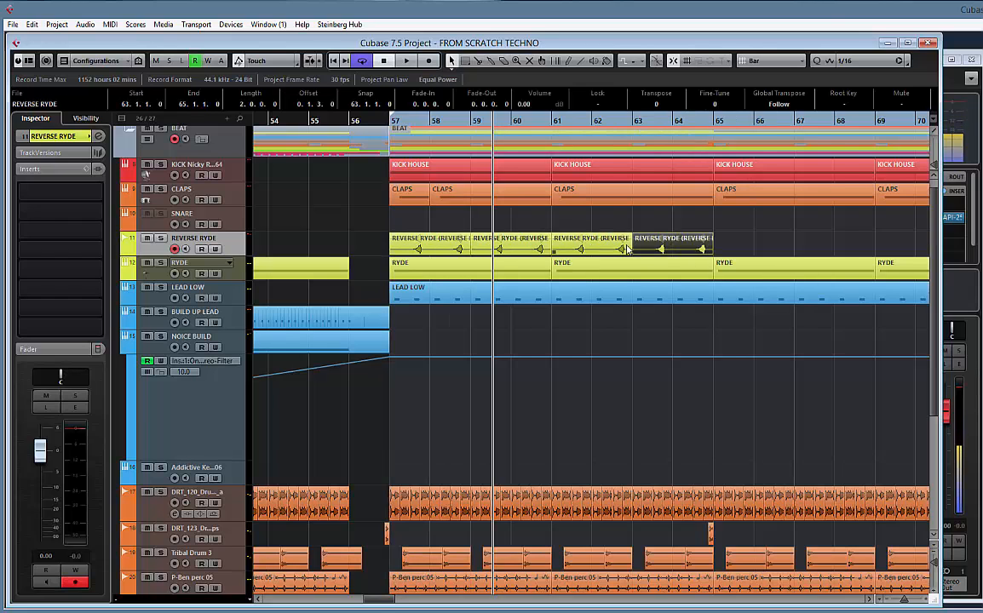
pyautogui.press('g')
pyautogui.press('g')
pyautogui.press('g')
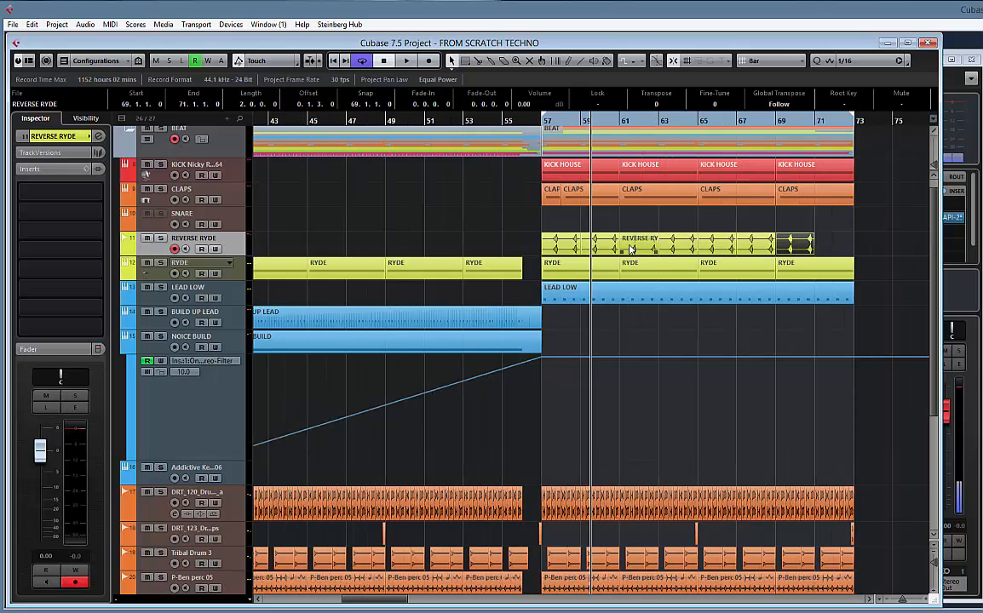
pyautogui.hotkey('ctrl', 'd')
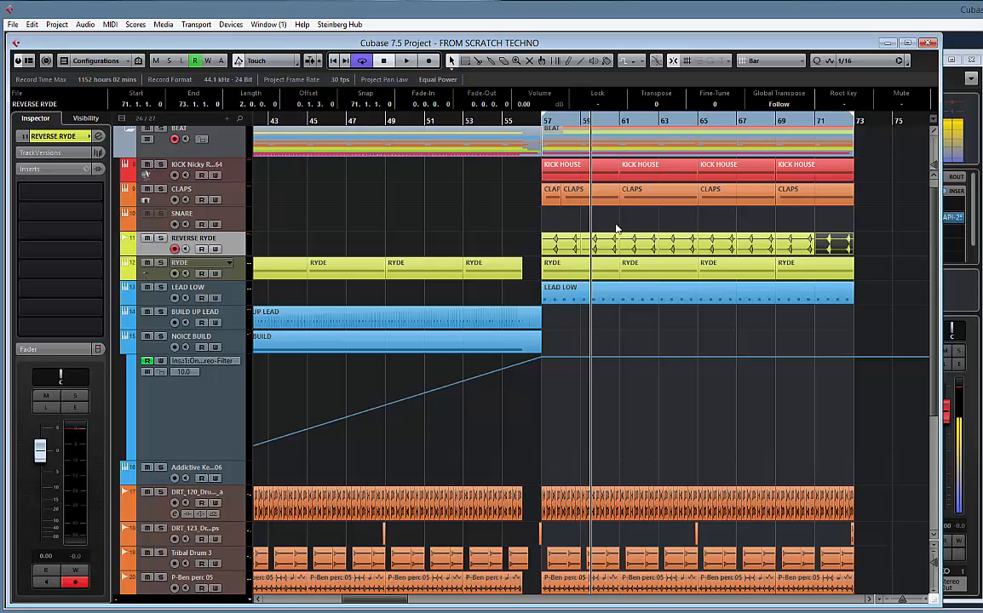
# Play the drop and set the mixer levels to -7.30 for Sizzle Crash and -9.19 for REVERSE RYDE
pyautogui.press('space')
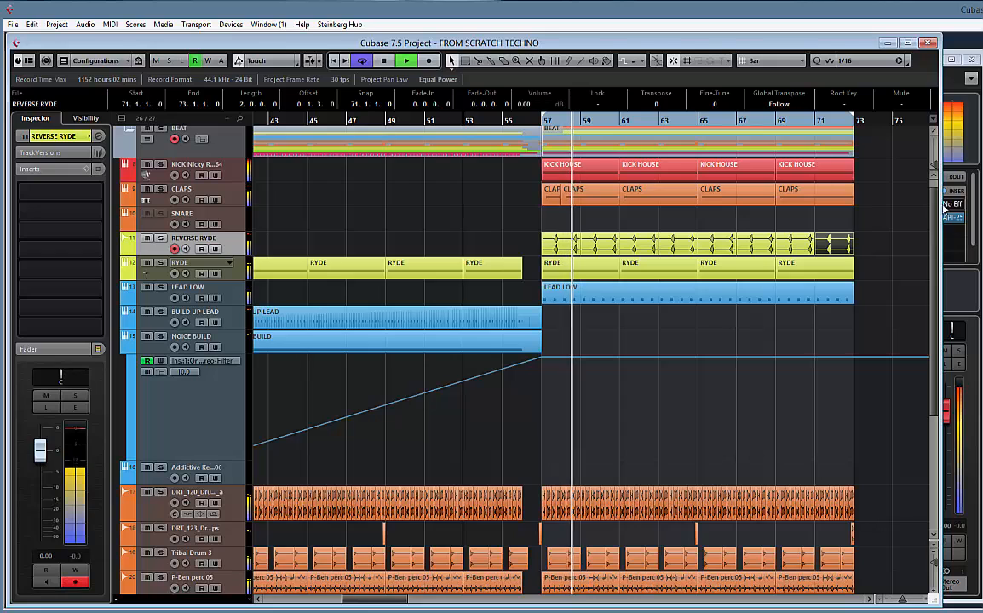
pyautogui.press('F3')
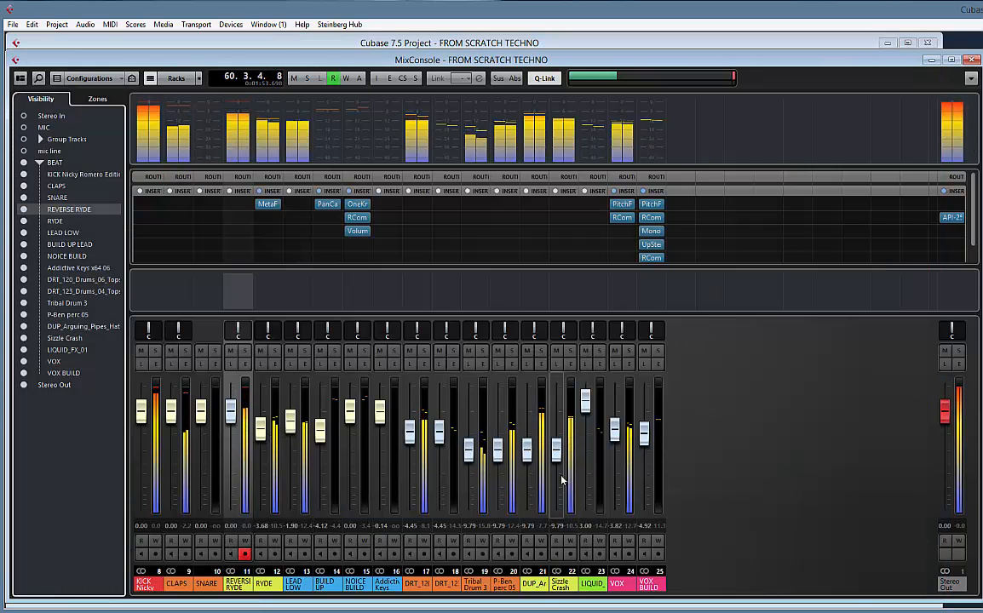
pyautogui.moveTo(562, 481); pyautogui.dragTo(563, 443)
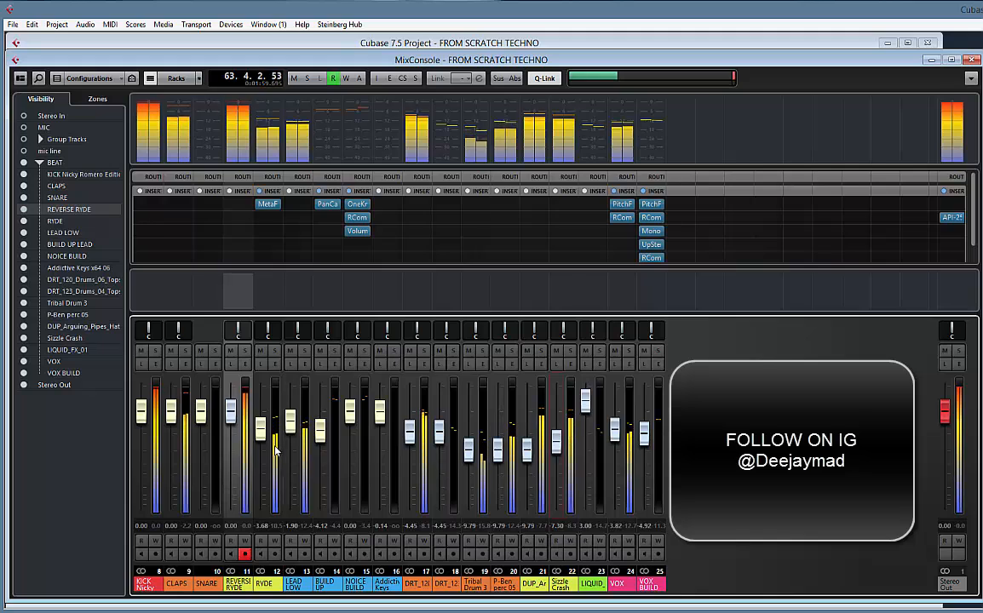
pyautogui.moveTo(230, 413); pyautogui.dragTo(231, 453)
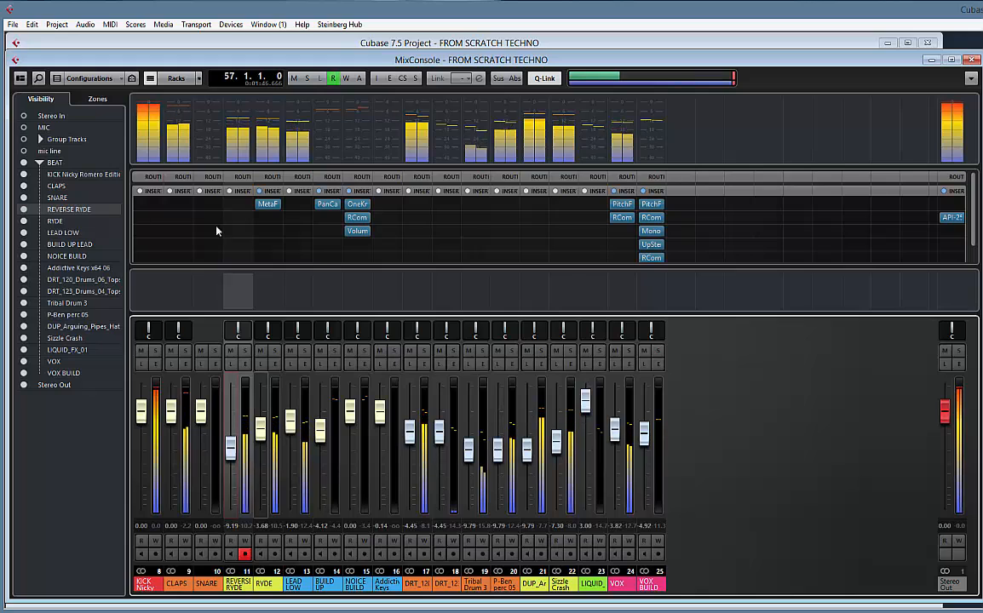
pyautogui.click(115, 42)
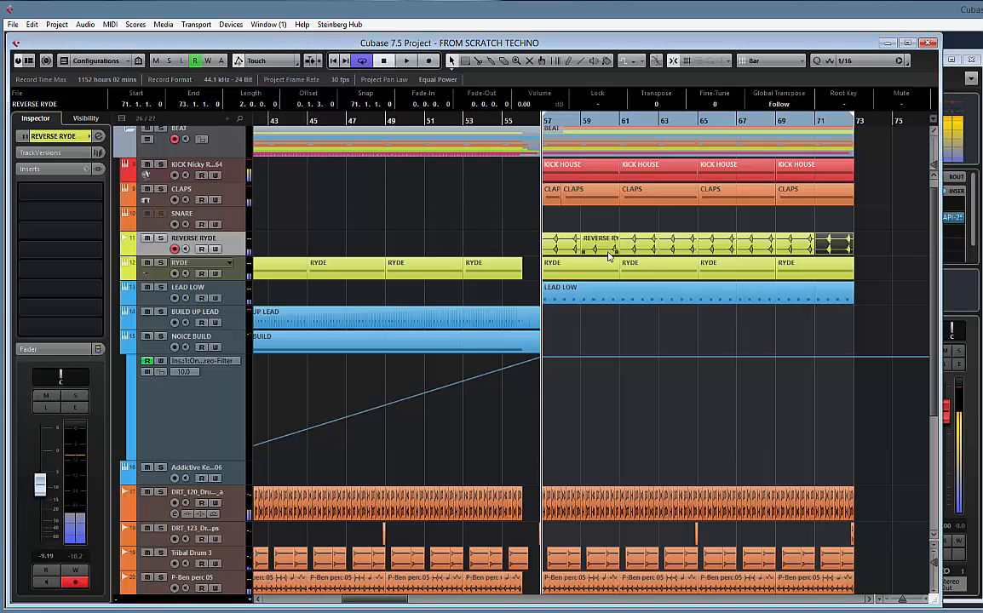
# Select the CLAPS track, open its Battery 4 instrument and briefly play the drop
pyautogui.rightClick(230, 187)
pyautogui.click(284, 187)
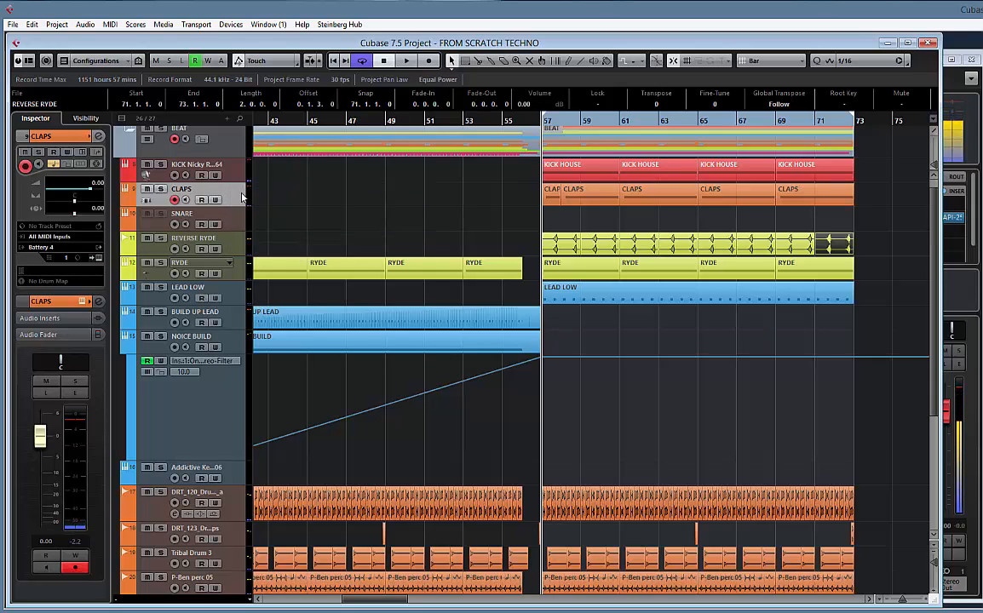
pyautogui.click(99, 258)
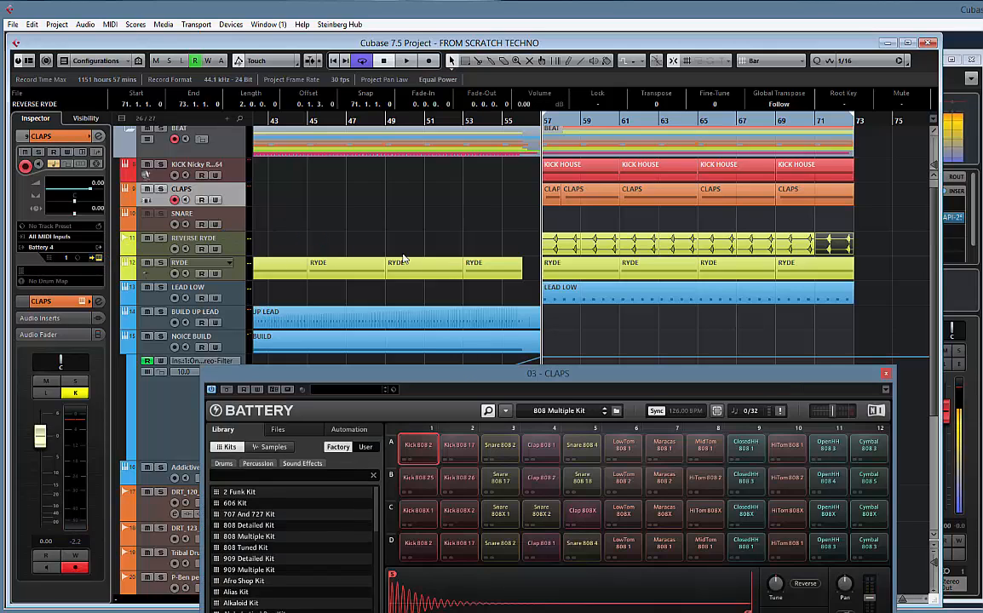
pyautogui.moveTo(465, 373); pyautogui.dragTo(489, 245)
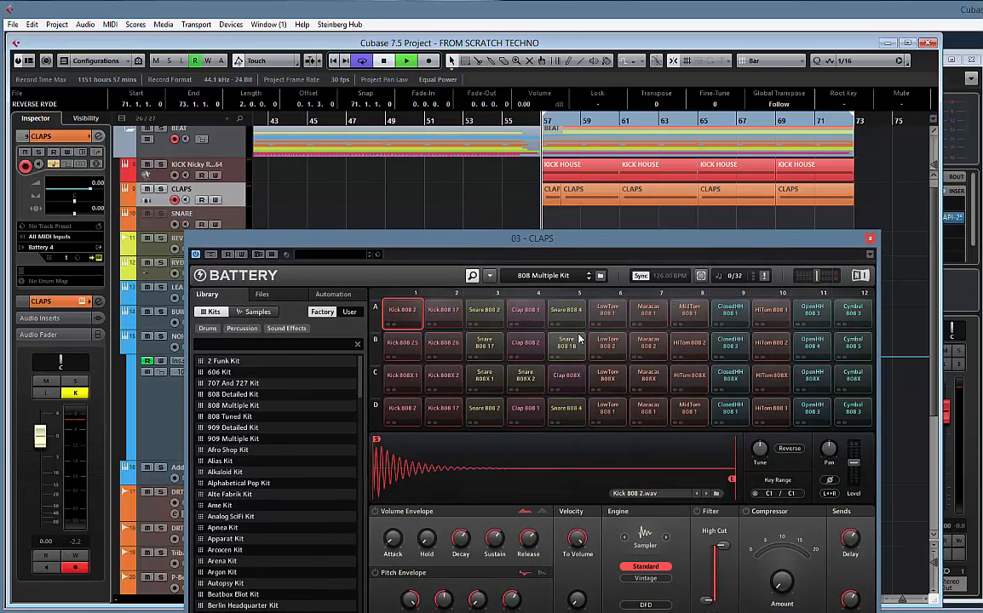
pyautogui.press('space')
pyautogui.press('space')
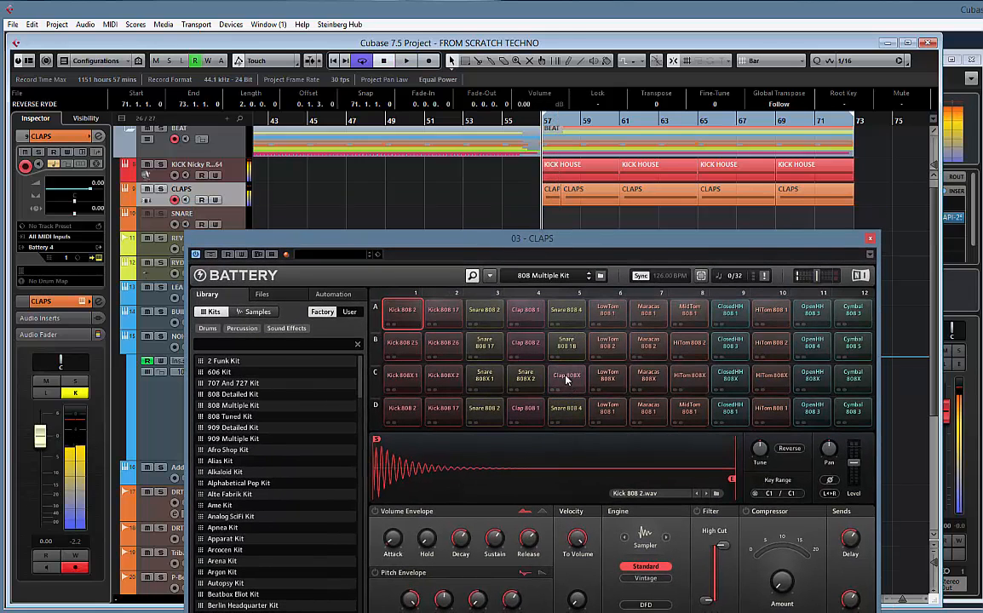
# Delete the Snare 808X 2 cell from row C of the 808 Multiple Kit
pyautogui.click(526, 376)
pyautogui.rightClick(526, 380)
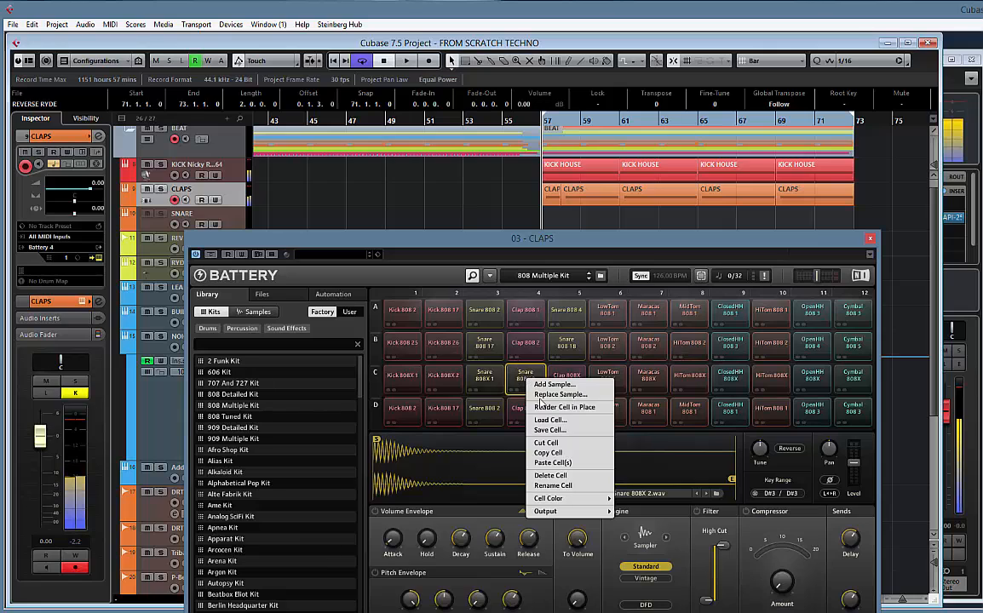
pyautogui.moveTo(573, 499)
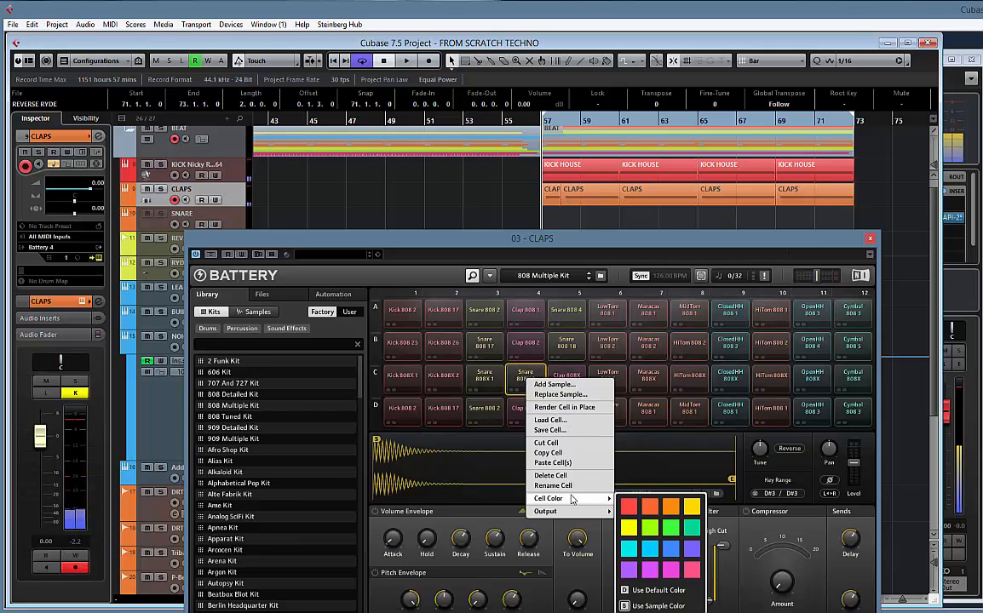
pyautogui.click(550, 475)
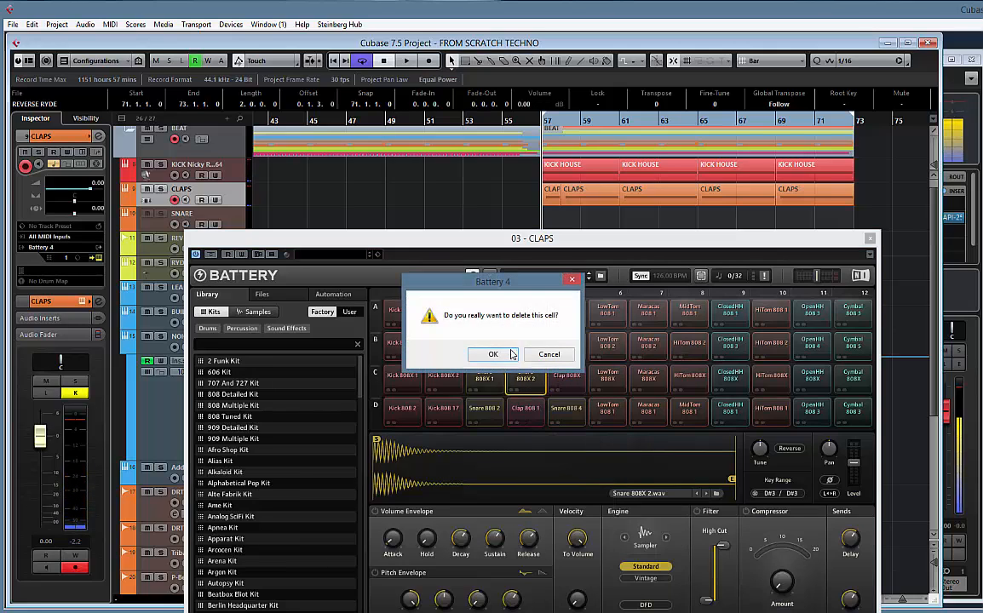
pyautogui.click(512, 355)
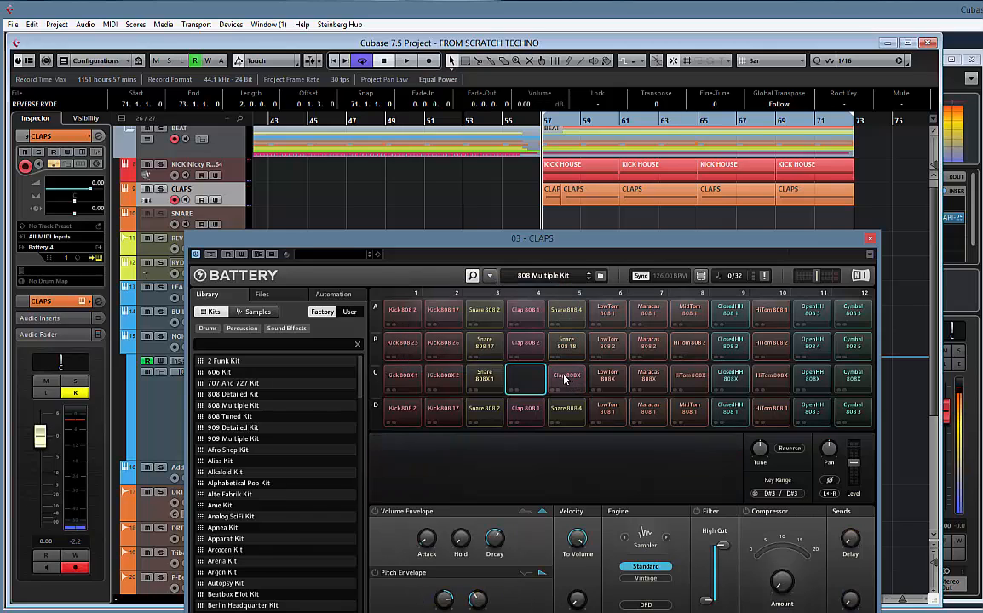
# Copy the Clap 808X cell into the empty cell C4 and tune the copy to -4.00 st
pyautogui.moveTo(564, 380)
pyautogui.mouseDown()
pyautogui.moveTo(530, 383)
pyautogui.moveTo(567, 379)
pyautogui.mouseUp()
pyautogui.click(525, 376)
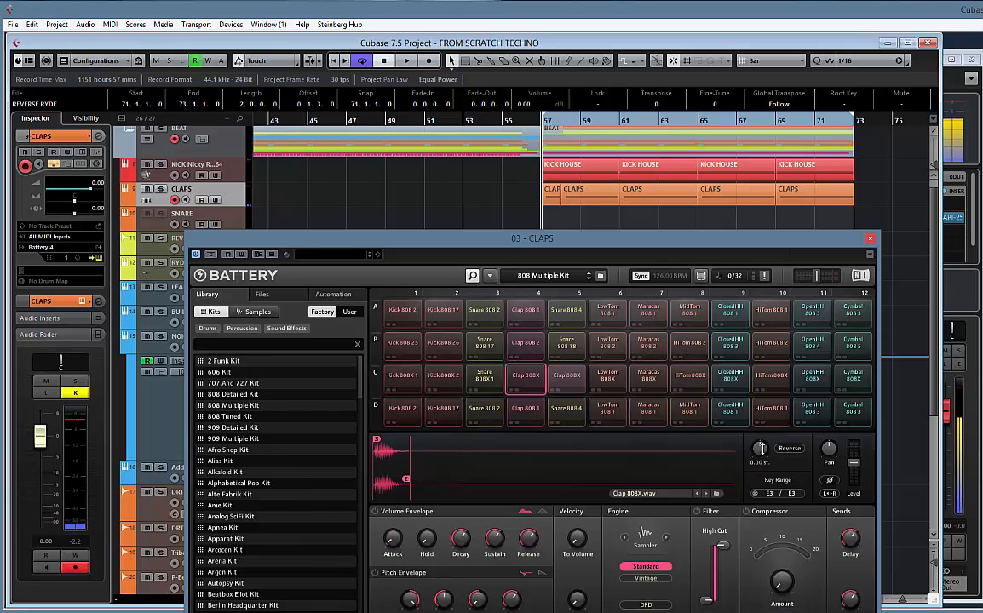
pyautogui.moveTo(765, 454); pyautogui.dragTo(763, 452)
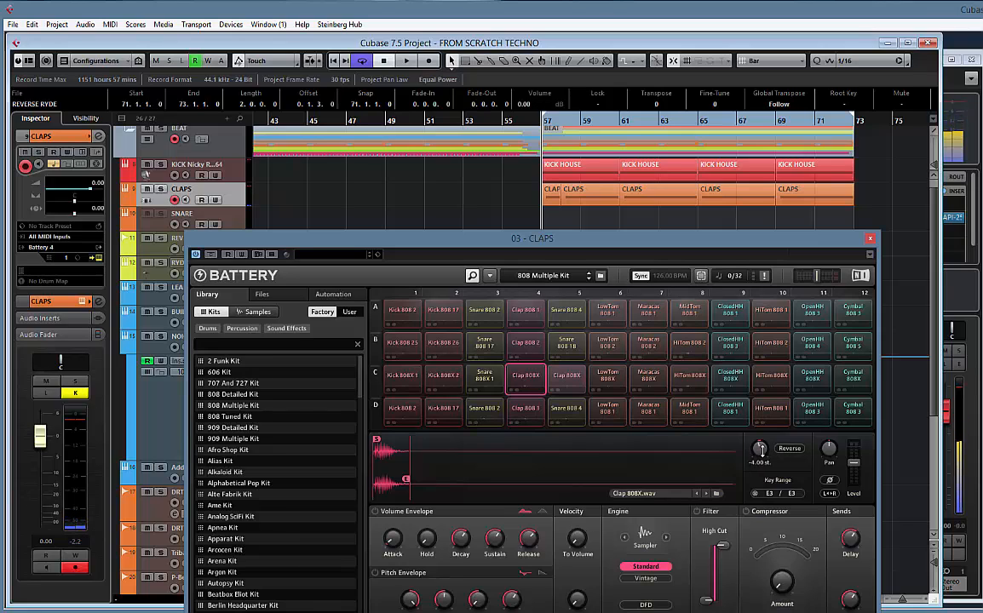
# Audition the copied Clap 808X cell in C4 alternately with the original in C5
pyautogui.click(536, 386)
pyautogui.click(577, 386)
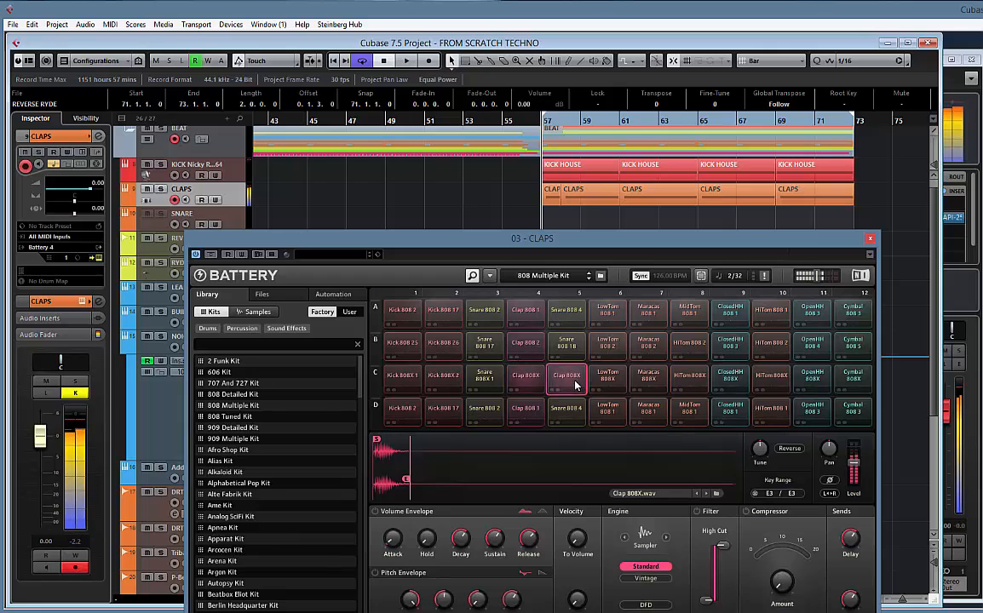
pyautogui.click(536, 382)
pyautogui.click(568, 382)
pyautogui.click(528, 380)
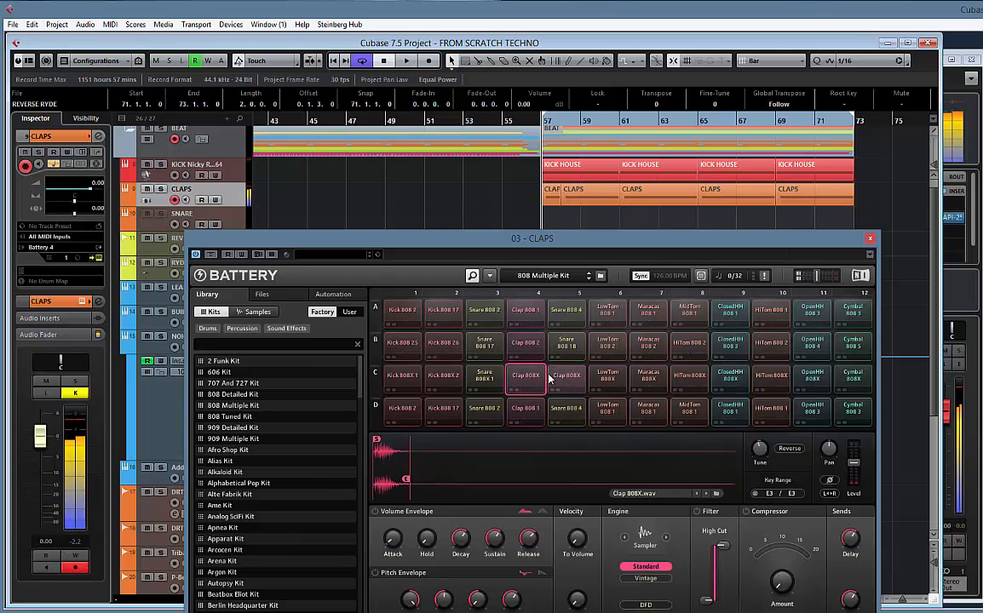
pyautogui.click(599, 382)
pyautogui.click(539, 379)
pyautogui.click(568, 380)
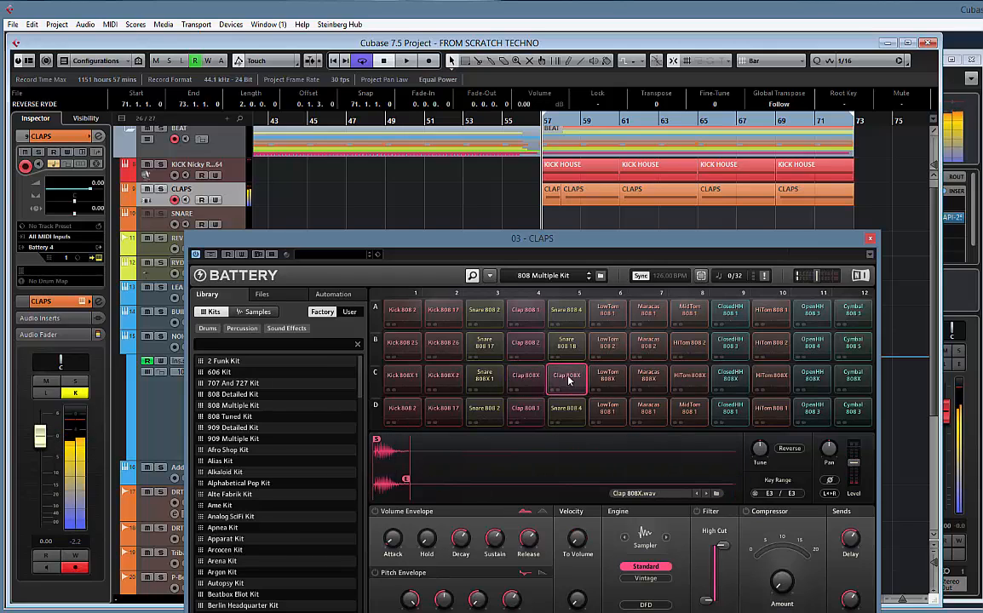
pyautogui.click(531, 380)
pyautogui.click(566, 380)
pyautogui.click(529, 380)
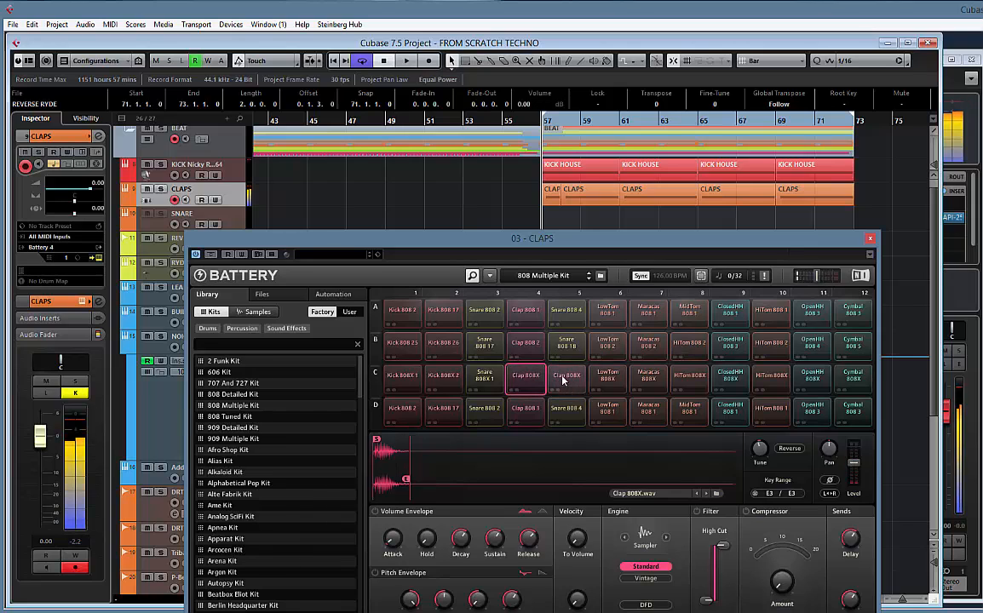
pyautogui.click(563, 380)
pyautogui.click(531, 380)
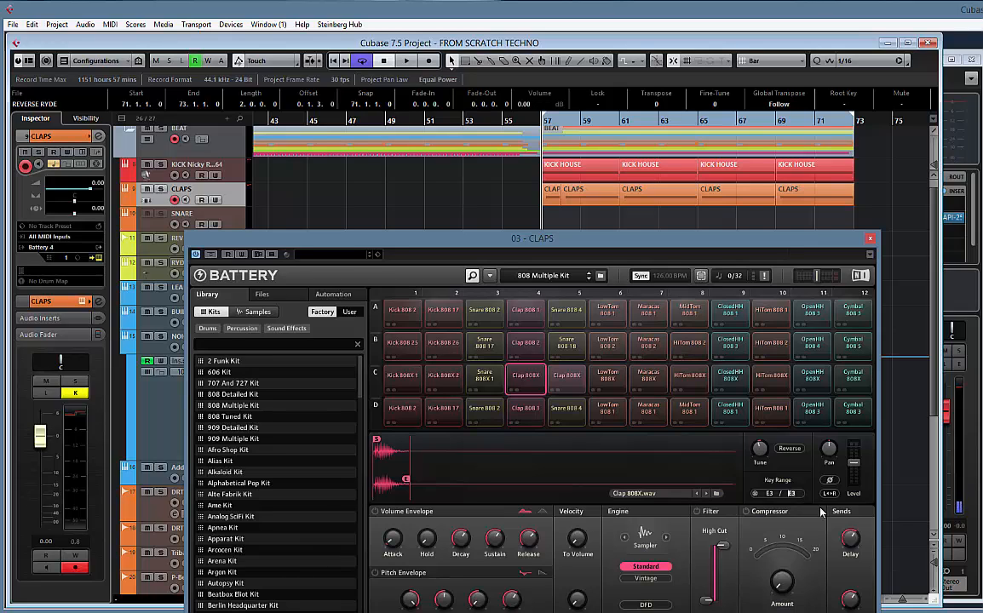
# Compare the key assignment and sound of both Clap 808X cells with the neighbouring Snare 808X 1 and LowTom 808X cells
pyautogui.click(559, 378)
pyautogui.click(542, 381)
pyautogui.click(495, 379)
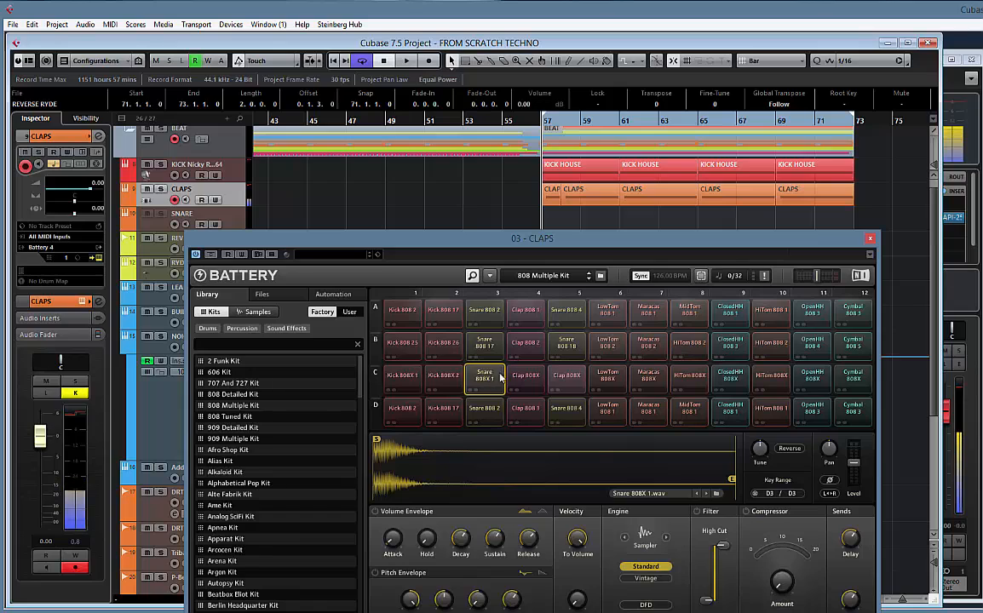
pyautogui.click(530, 381)
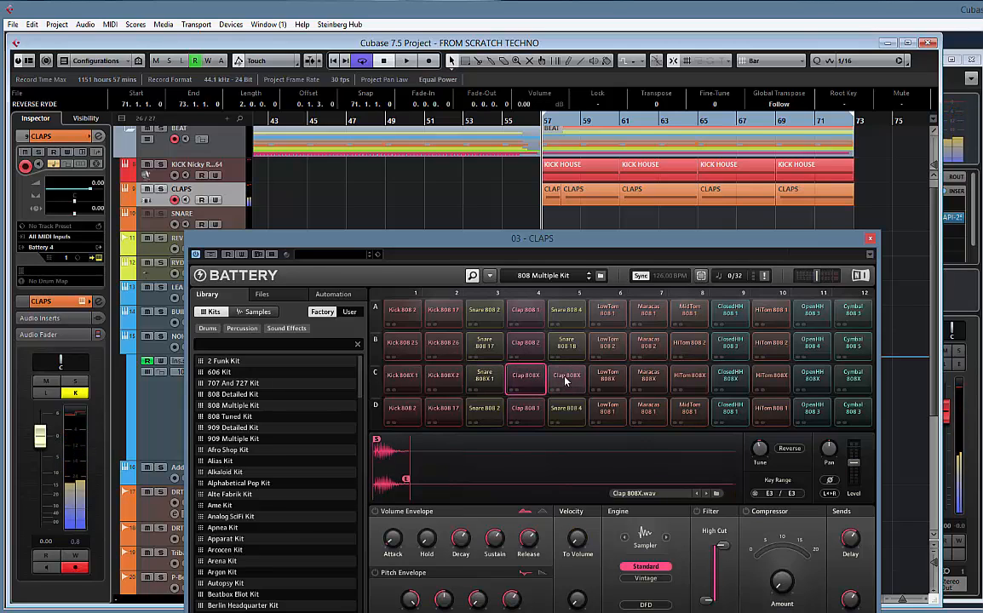
pyautogui.click(616, 381)
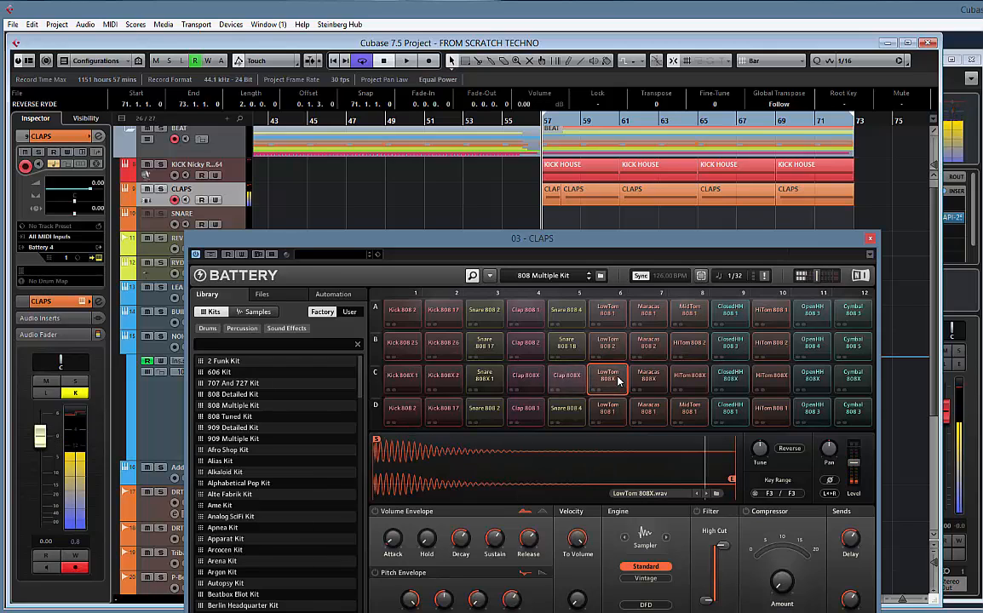
pyautogui.click(530, 380)
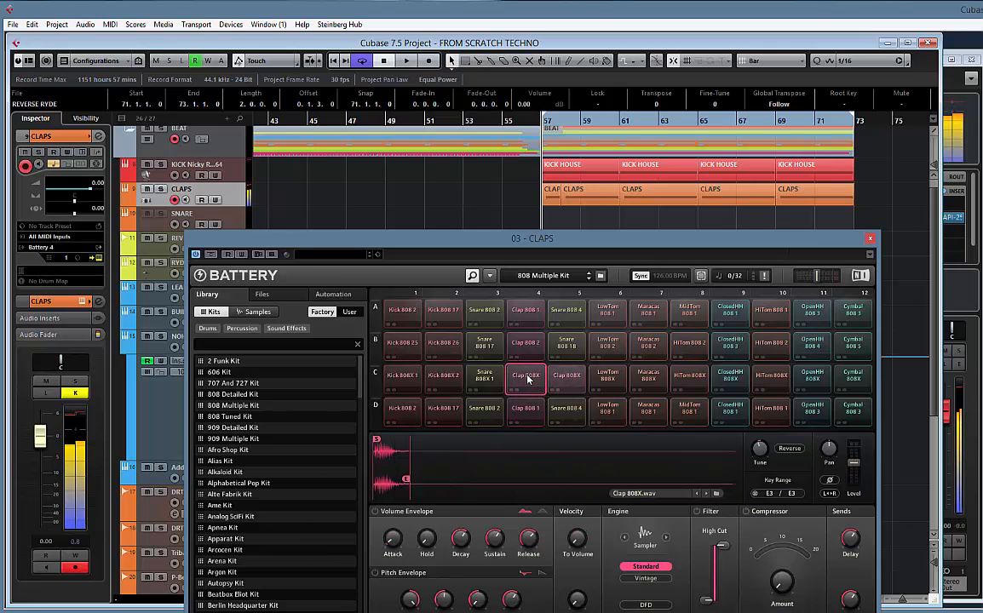
pyautogui.click(484, 378)
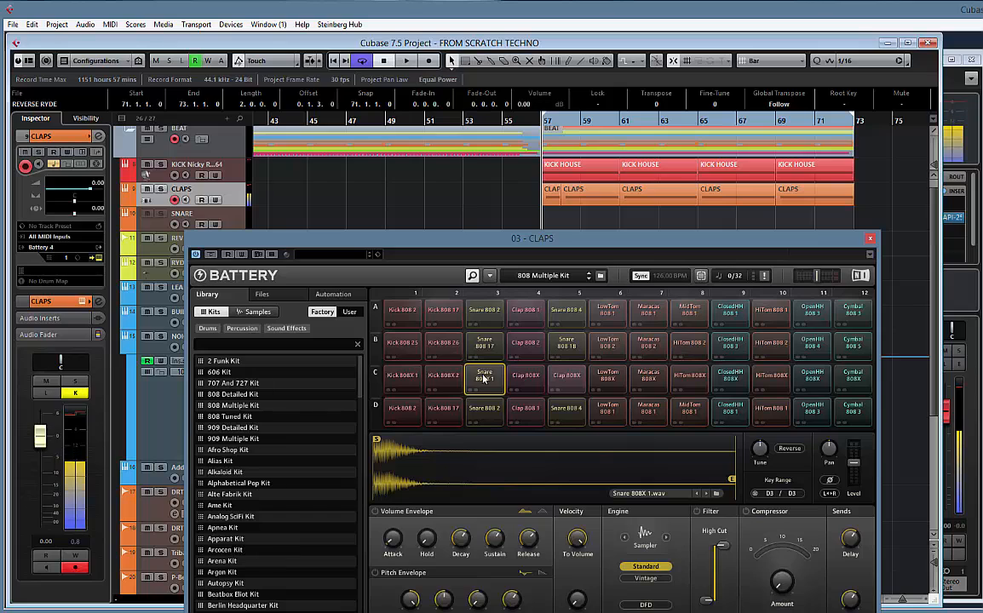
pyautogui.click(523, 379)
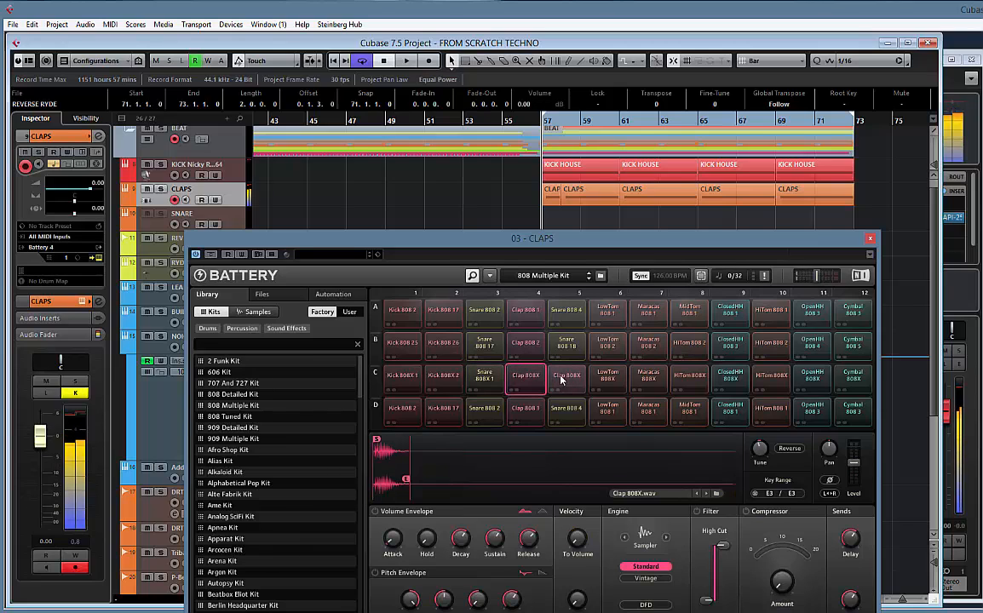
pyautogui.click(561, 381)
pyautogui.click(525, 377)
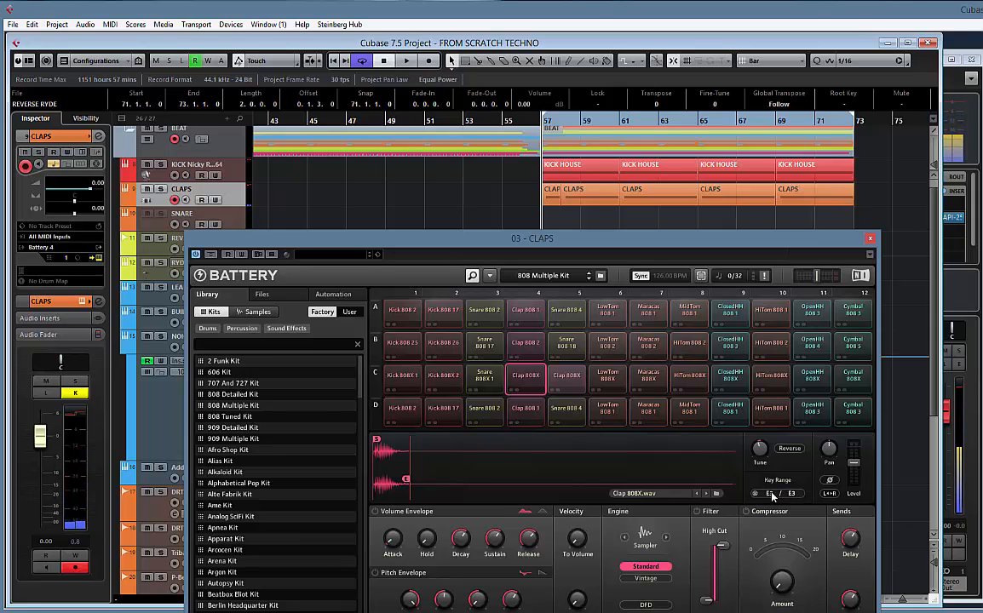
pyautogui.click(536, 388)
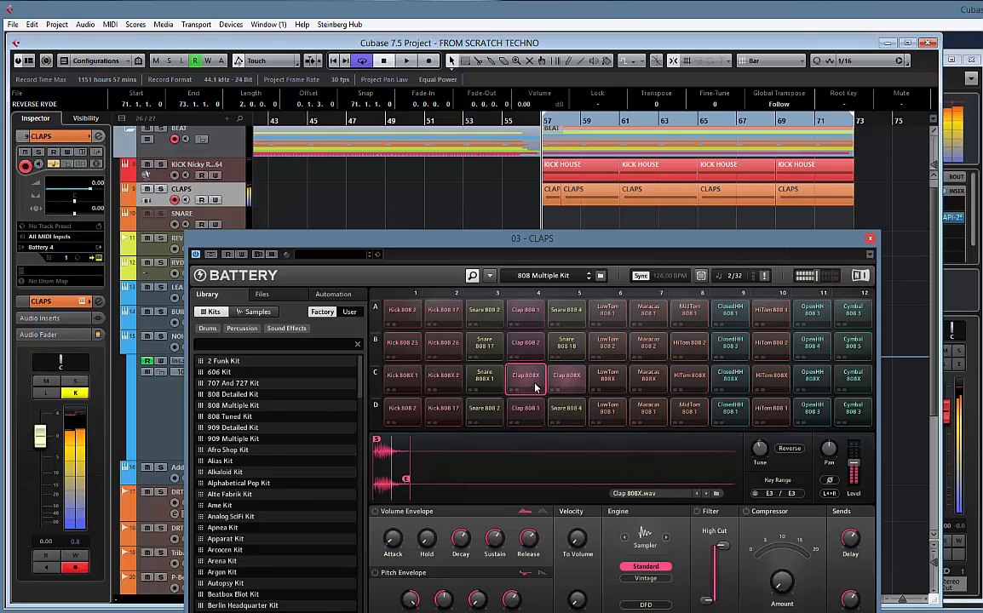
pyautogui.click(566, 380)
pyautogui.click(528, 380)
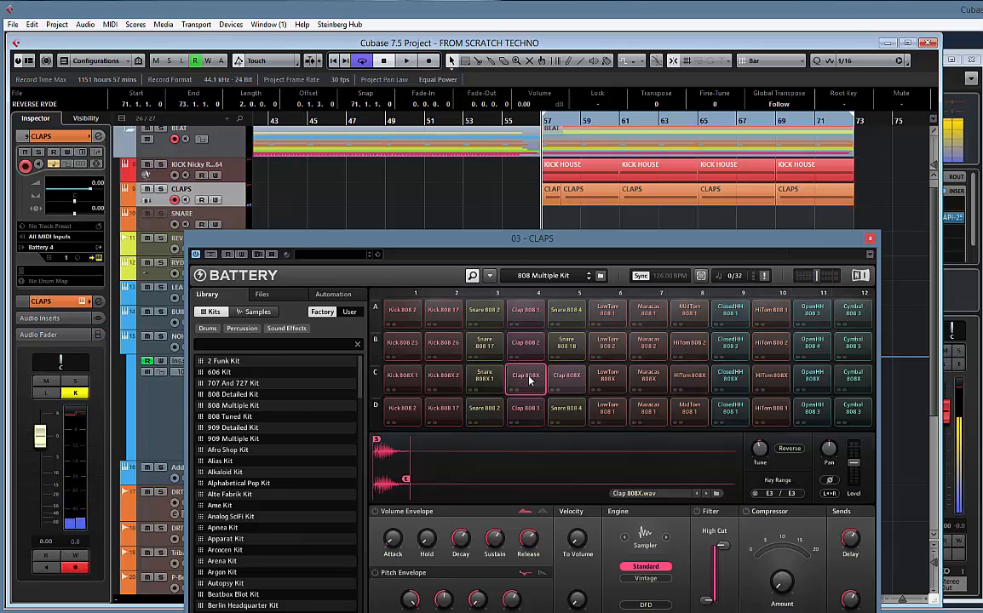
# Delete the copied Clap 808X cell in C4 and close the Battery instrument
pyautogui.rightClick(529, 381)
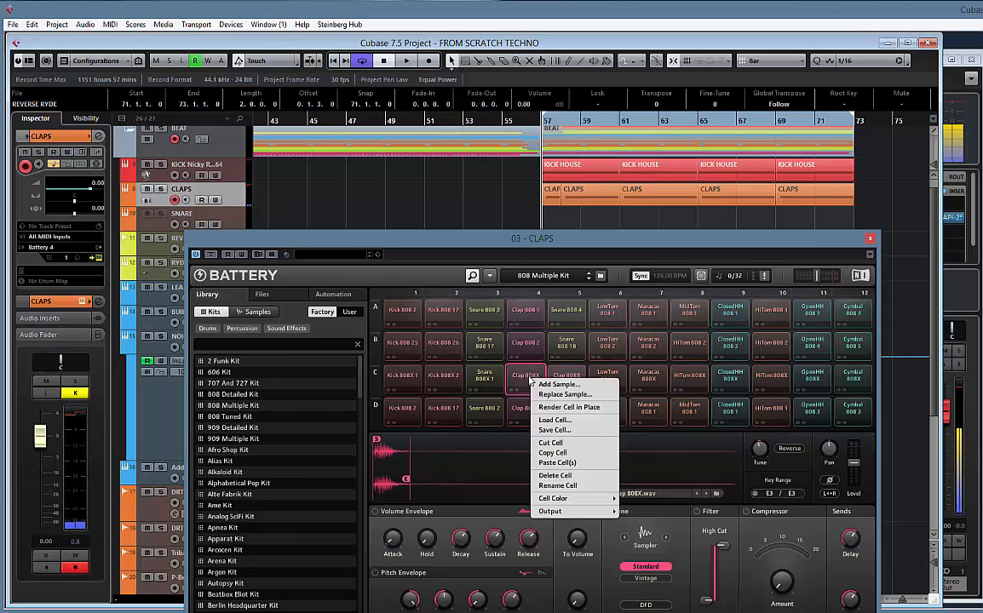
pyautogui.click(556, 475)
pyautogui.click(493, 356)
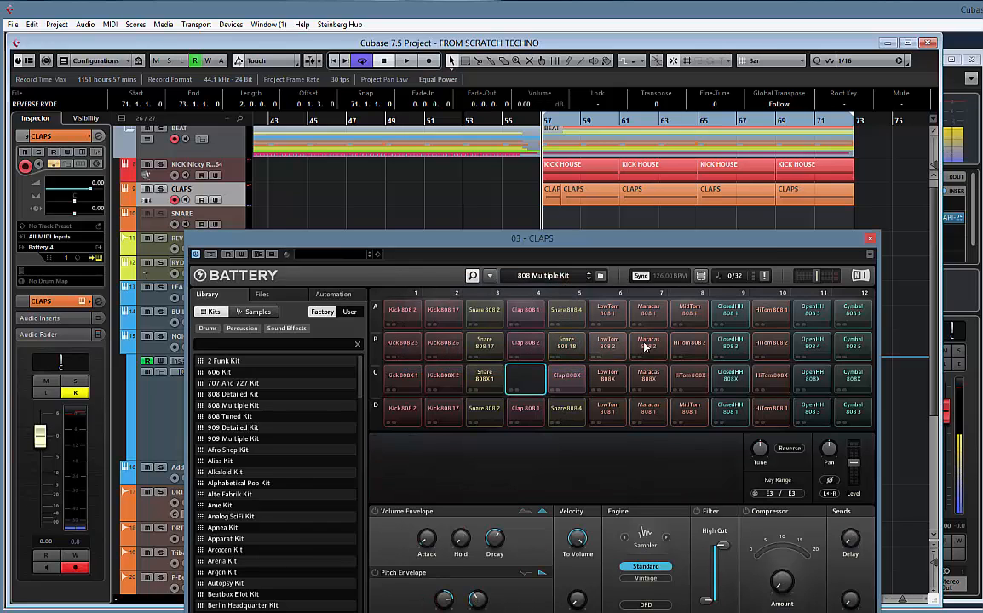
pyautogui.click(871, 239)
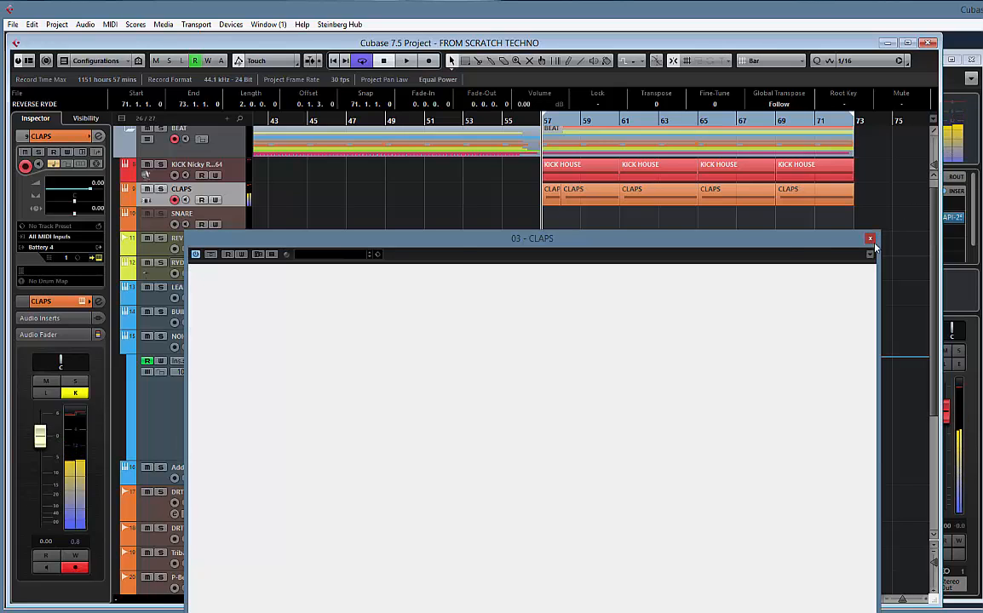
# Duplicate the CLAPS track with its events and clear the original track's two clips between bars 57 and 61
pyautogui.rightClick(238, 192)
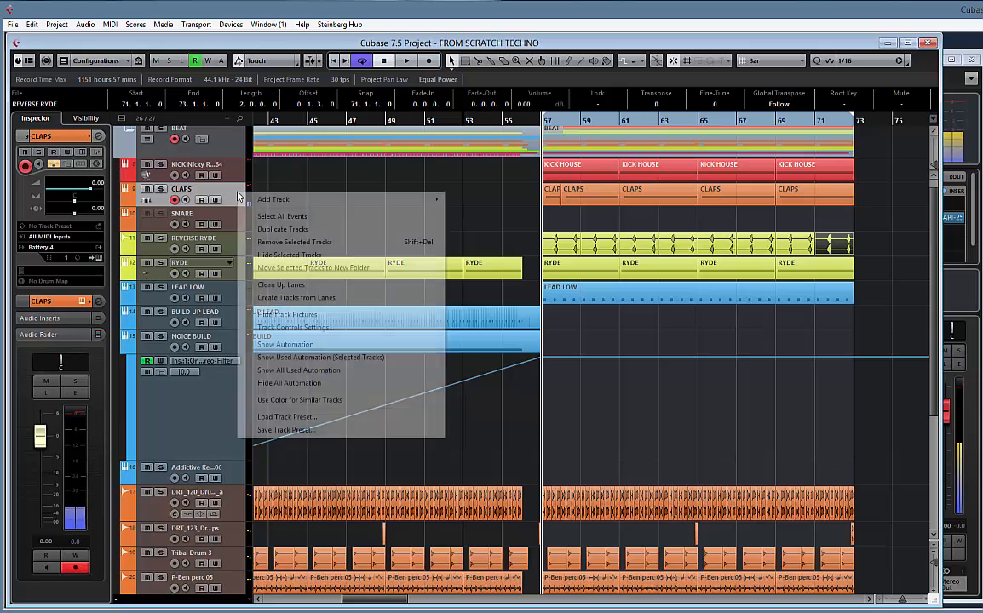
pyautogui.click(291, 230)
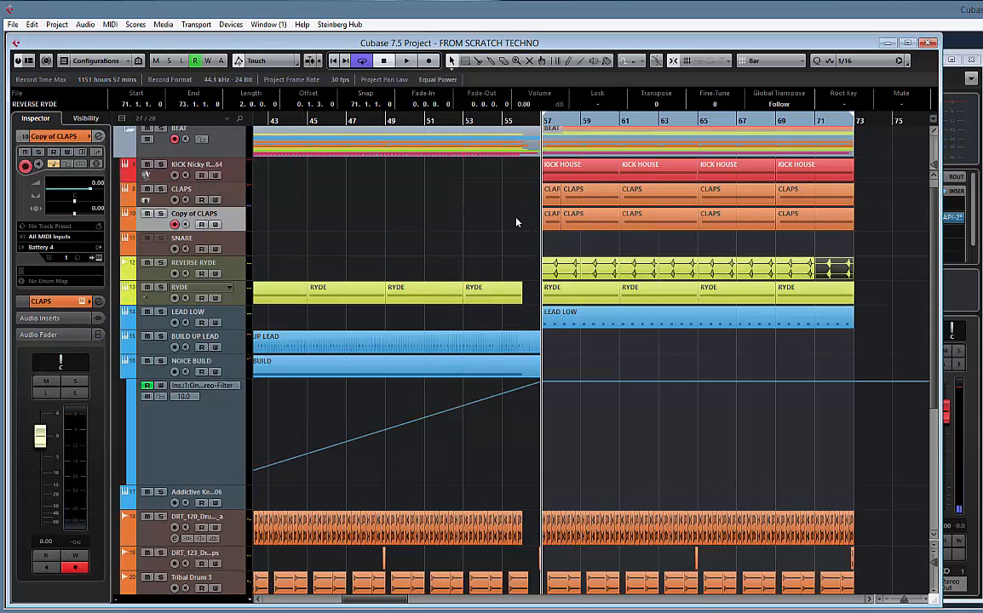
pyautogui.moveTo(519, 195); pyautogui.dragTo(575, 199)
pyautogui.press('Delete')
# In the CLAPS clip at bars 57 to 61, keep only alternate E3 notes, starting with the first, and play the result
pyautogui.doubleClick(568, 197)
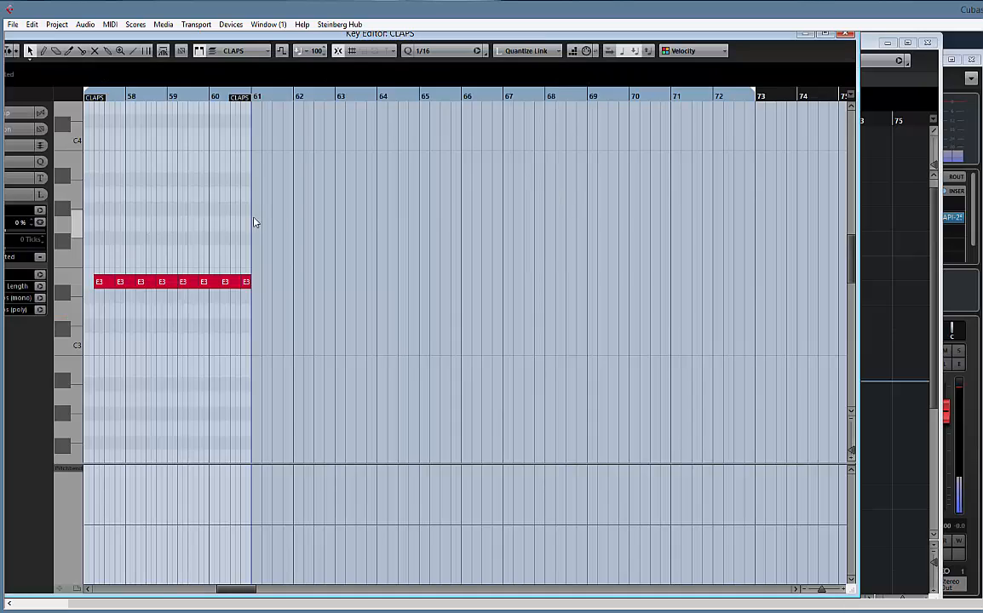
pyautogui.hscroll(-3, 254, 222)
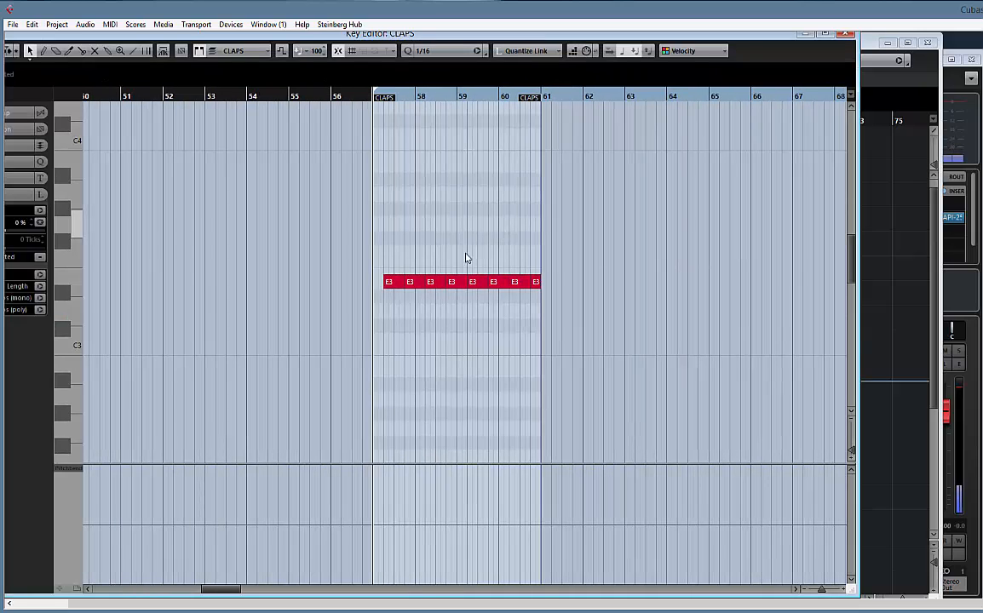
pyautogui.click(409, 282)
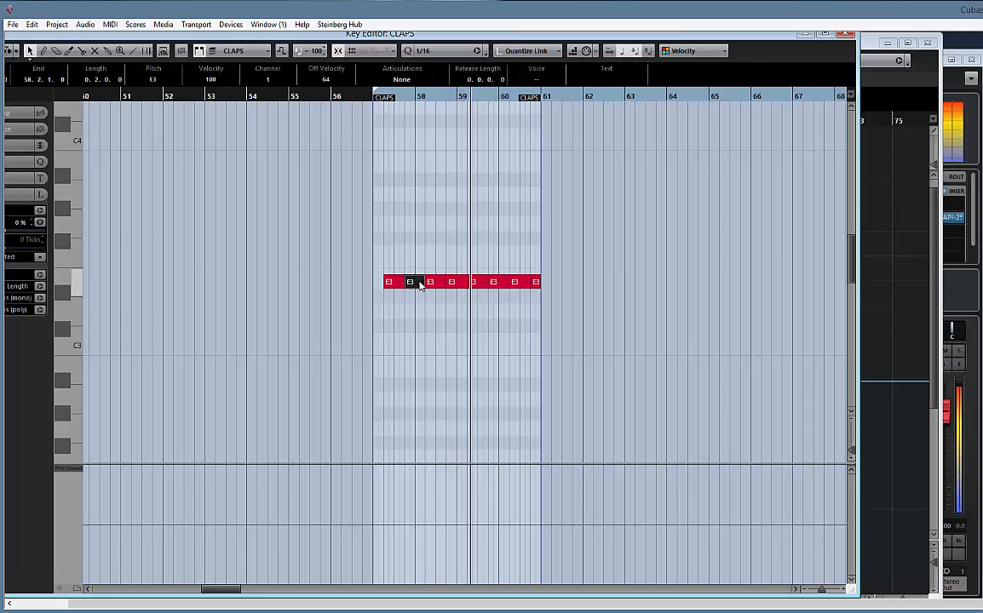
pyautogui.moveTo(417, 282); pyautogui.dragTo(450, 283)
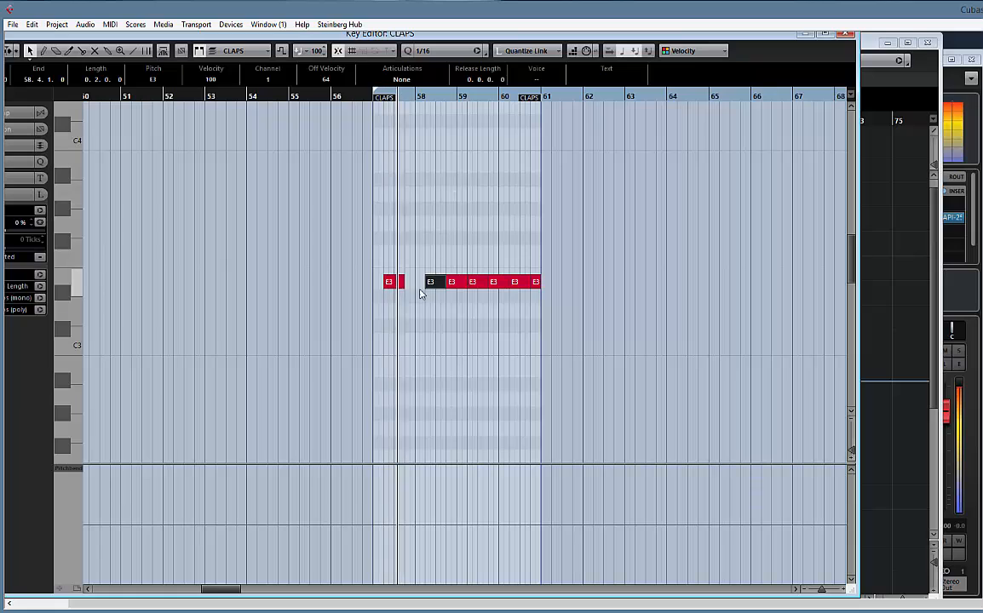
pyautogui.click(460, 283)
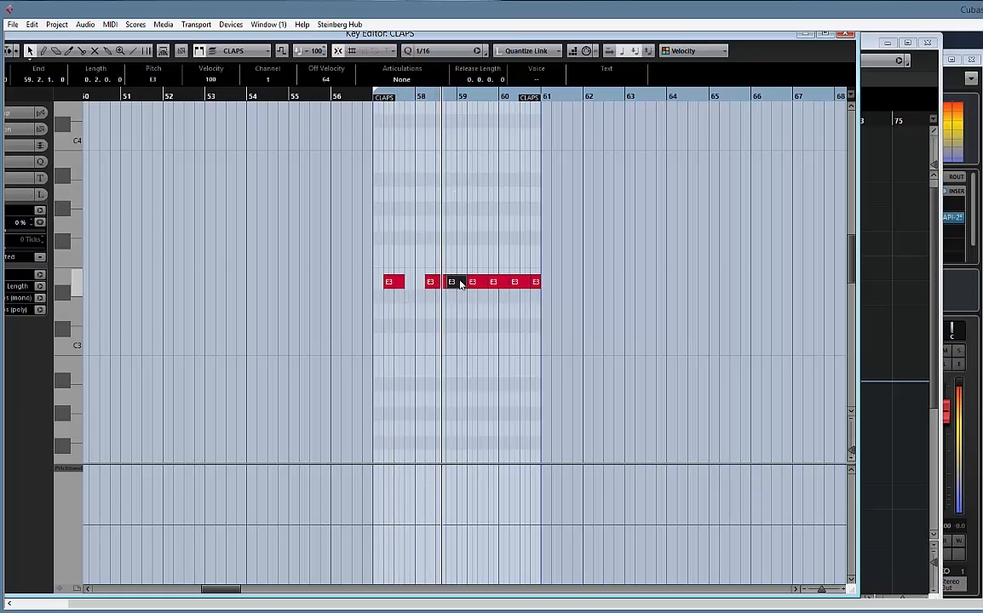
pyautogui.press('Delete')
pyautogui.click(499, 284)
pyautogui.press('Delete')
pyautogui.click(536, 285)
pyautogui.press('Delete')
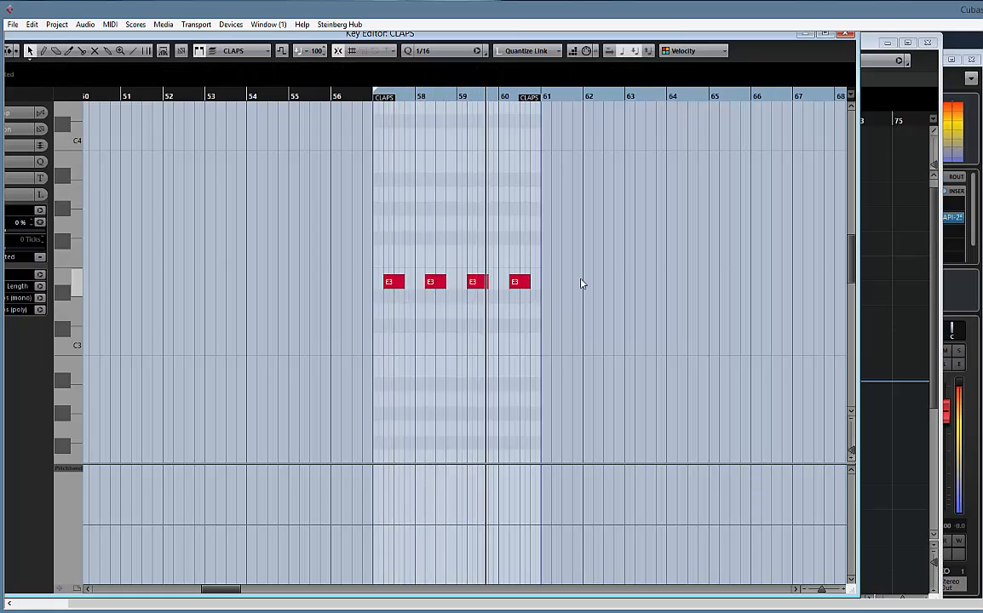
pyautogui.press('space')
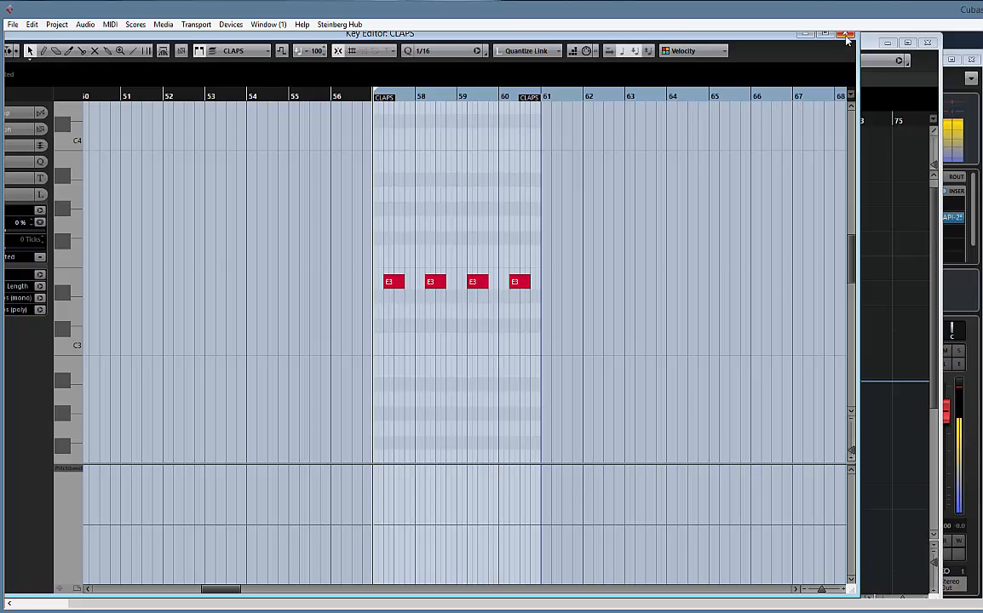
pyautogui.click(846, 35)
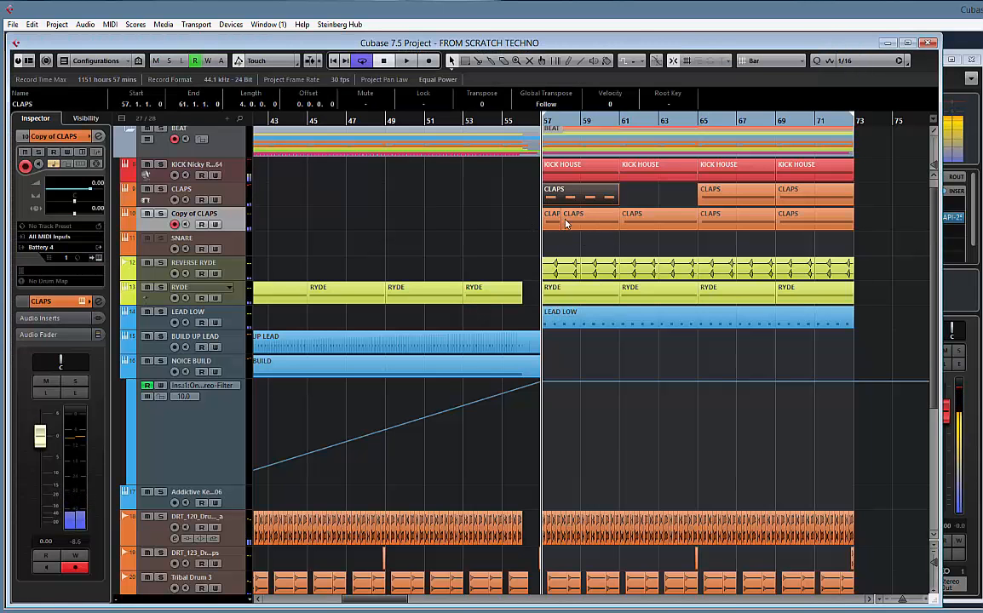
# On the Copy of CLAPS track, delete the two clips before bar 61 and move the clip at bar 61 to bar 57
pyautogui.click(566, 223)
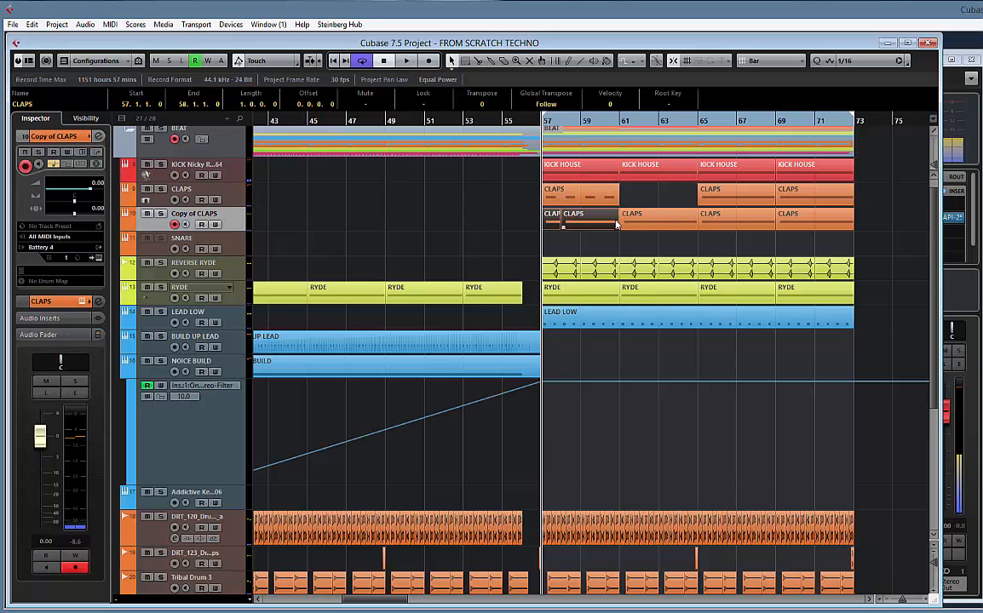
pyautogui.press('Delete')
pyautogui.moveTo(644, 223); pyautogui.dragTo(569, 224)
# In the Copy of CLAPS clip at bar 57, delete the first, third, fifth and seventh E3 notes
pyautogui.doubleClick(569, 223)
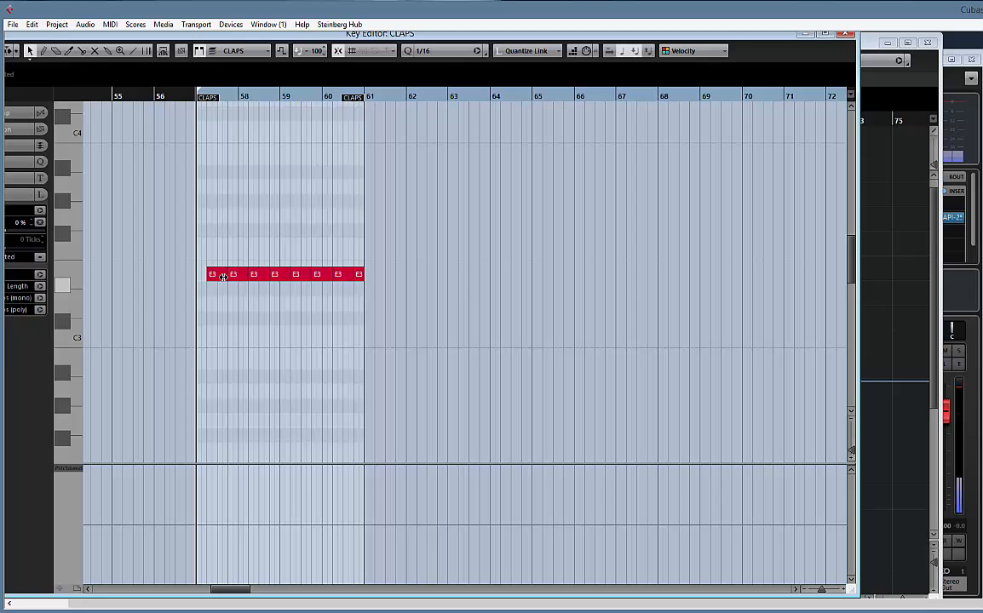
pyautogui.click(217, 275)
pyautogui.press('Delete')
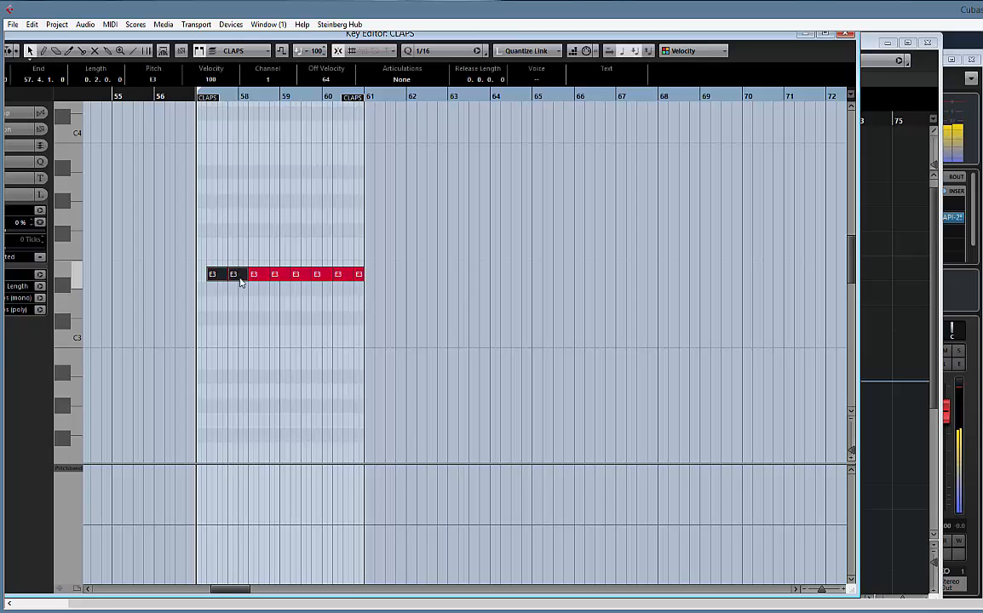
pyautogui.click(257, 277)
pyautogui.press('Delete')
pyautogui.click(301, 277)
pyautogui.press('Delete')
pyautogui.click(348, 275)
pyautogui.press('Delete')
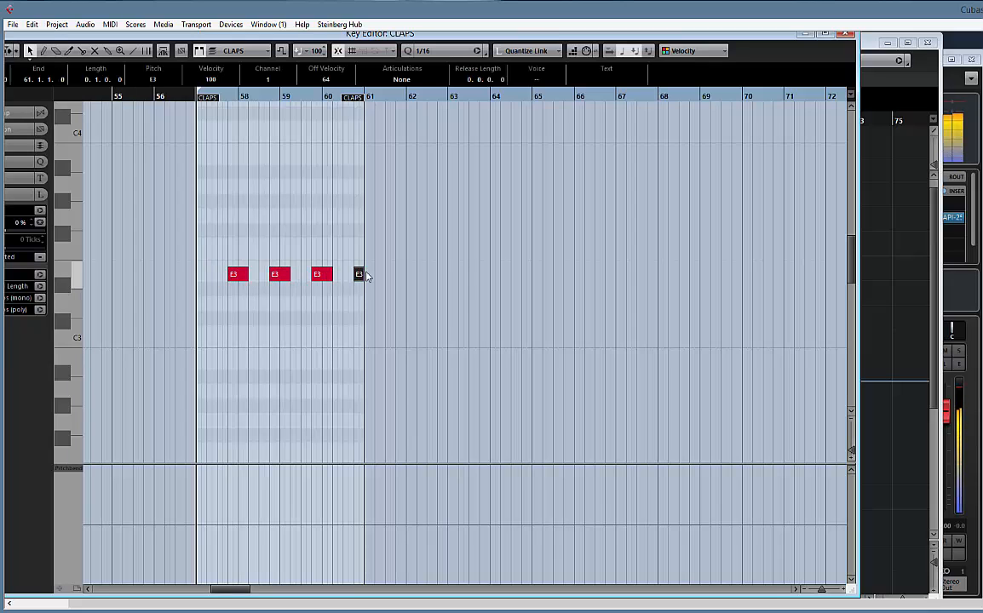
pyautogui.click(845, 35)
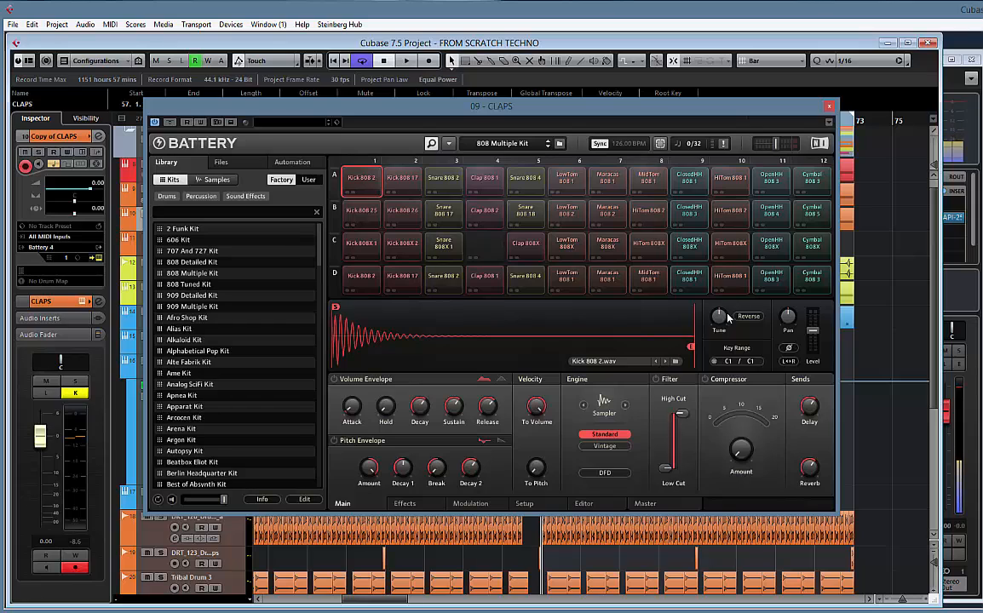
# Tune the Clap 808X cell of the Copy of CLAPS instrument to -2.00 st, checking it in playback, and close the instrument
pyautogui.moveTo(720, 320)
pyautogui.press('space')
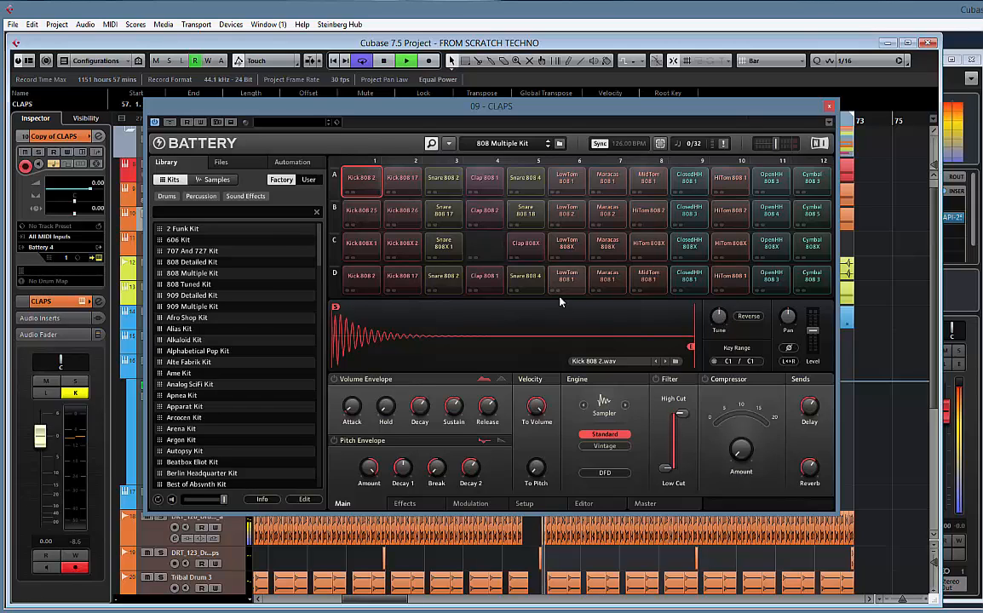
pyautogui.press('space')
pyautogui.click(526, 248)
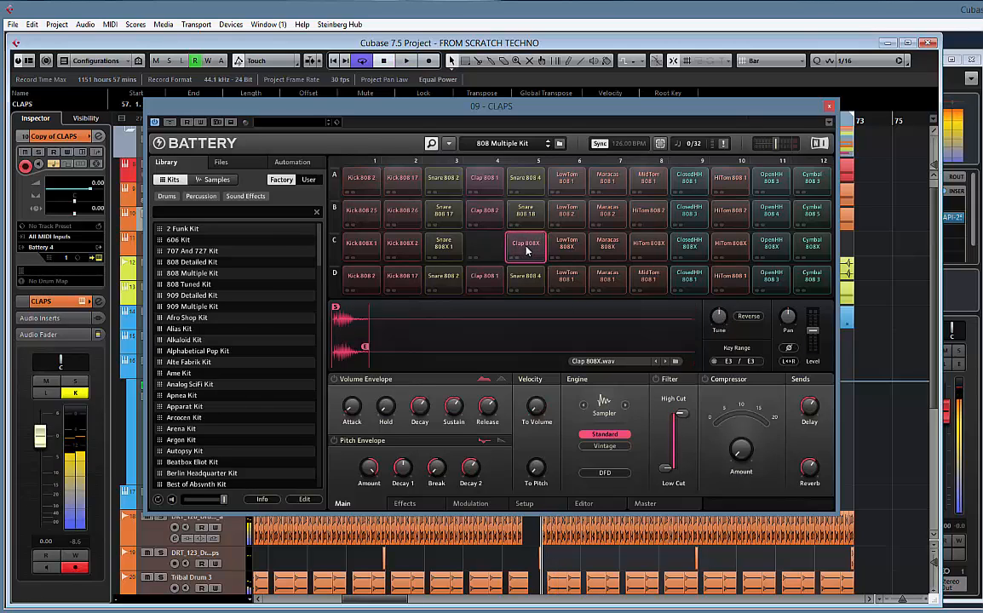
pyautogui.moveTo(718, 316); pyautogui.dragTo(718, 319)
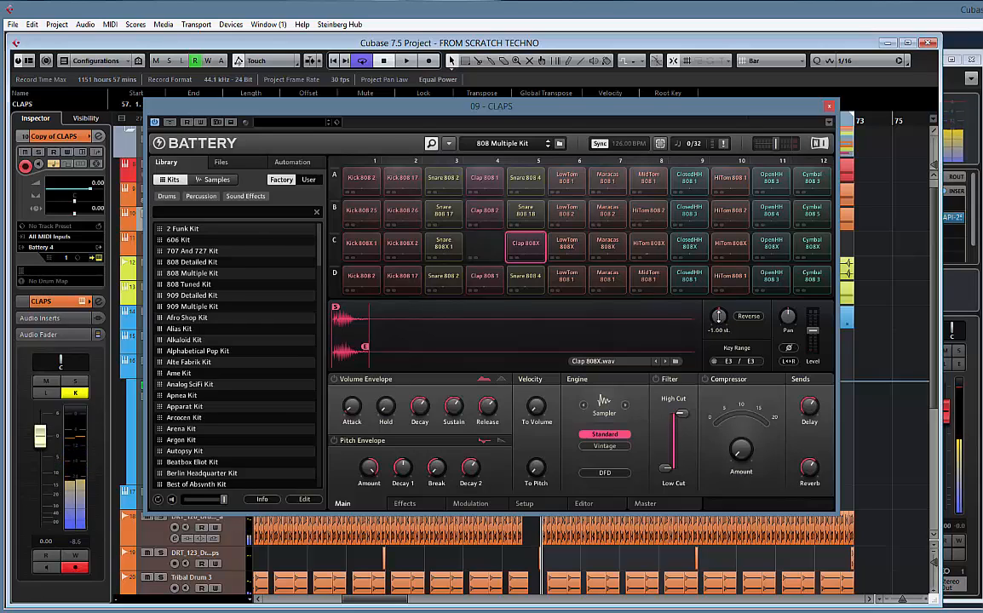
pyautogui.click(535, 251)
pyautogui.press('space')
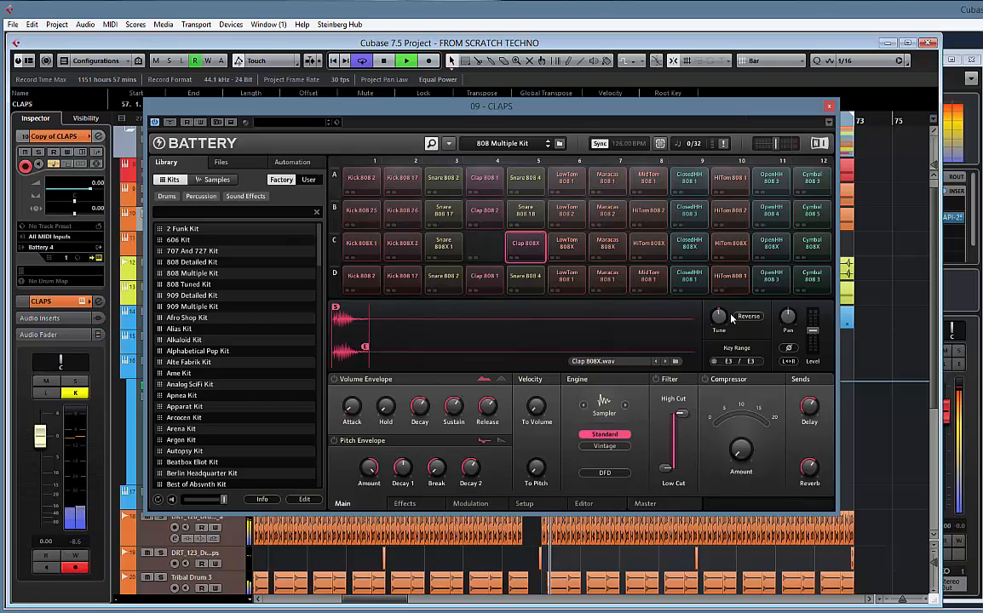
pyautogui.moveTo(725, 319)
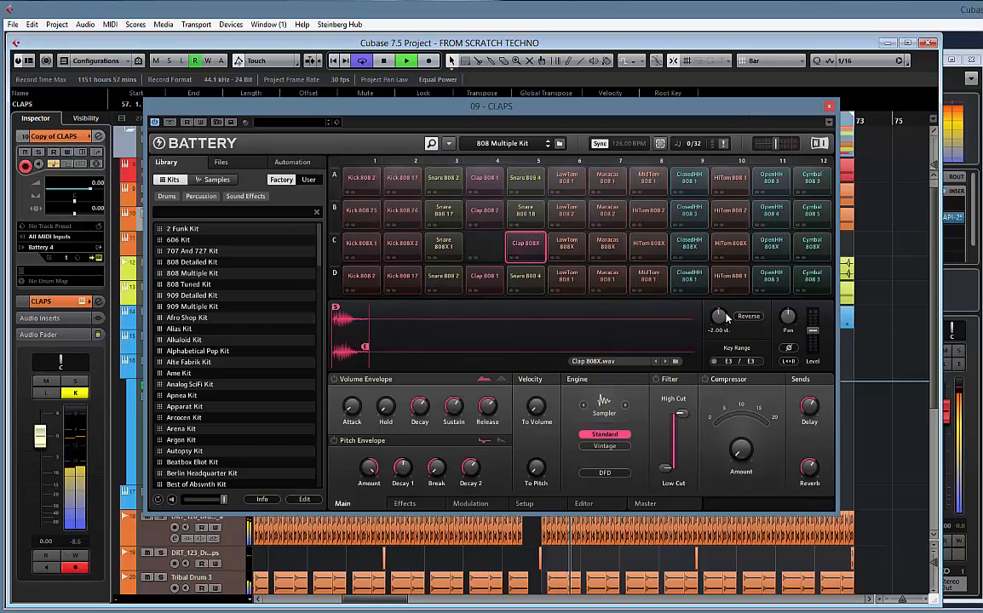
pyautogui.press('space')
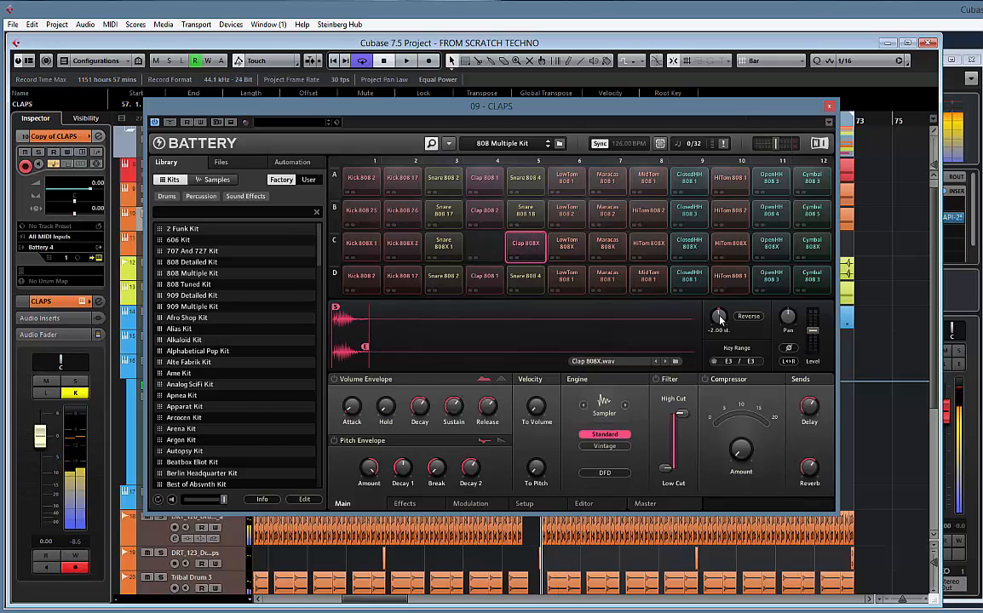
pyautogui.press('space')
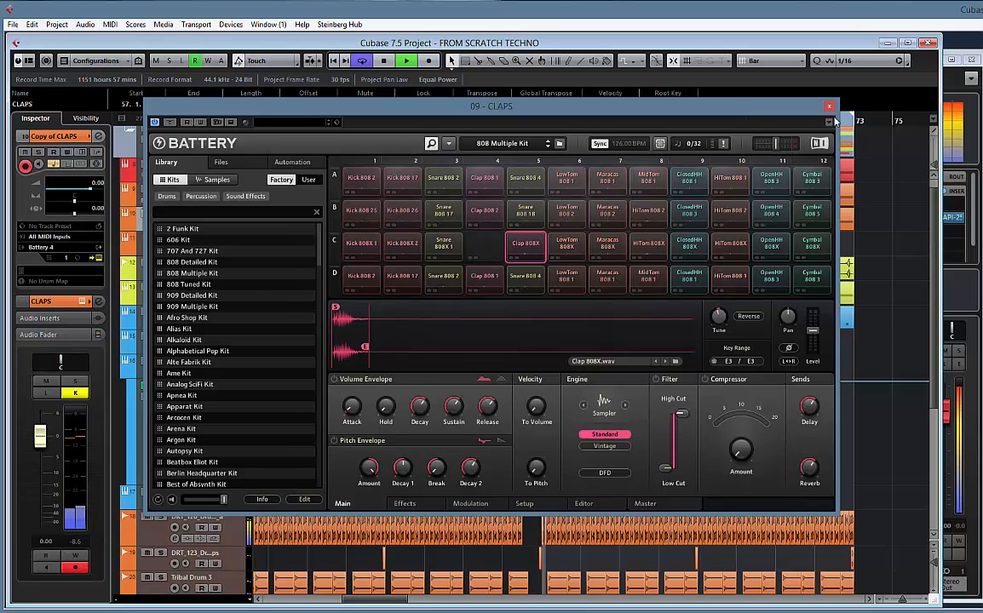
pyautogui.click(829, 108)
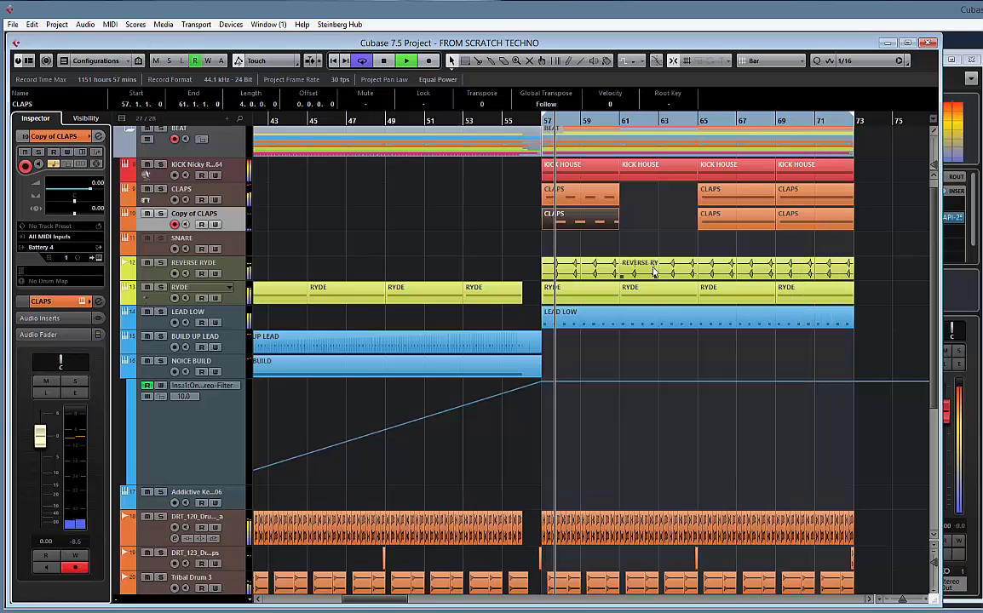
# Tune the Clap 808X cell in the original CLAPS track's Battery instrument to -1.00 st while playing the drop
pyautogui.doubleClick(585, 201)
pyautogui.click(845, 34)
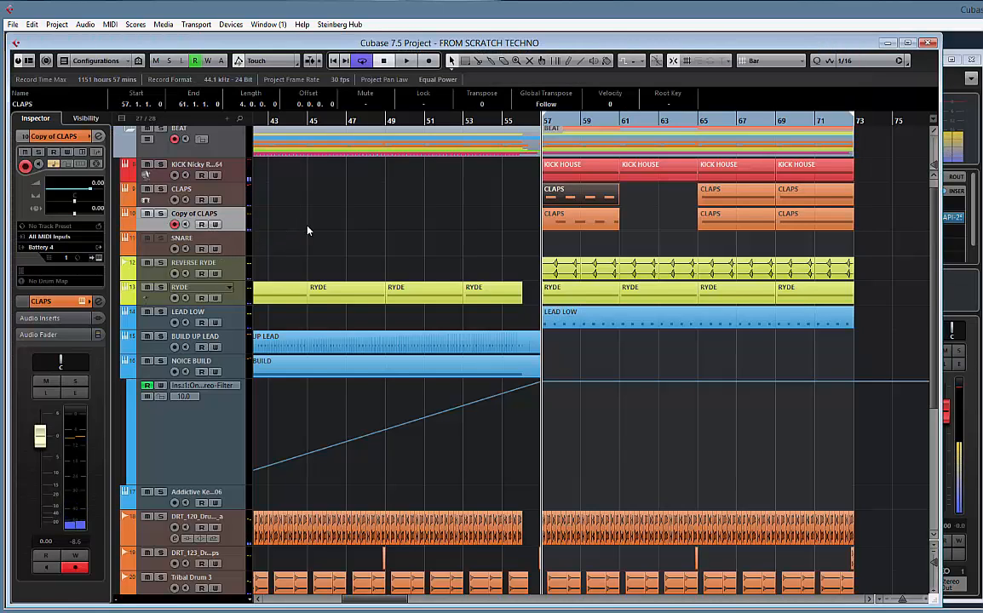
pyautogui.click(229, 196)
pyautogui.click(98, 258)
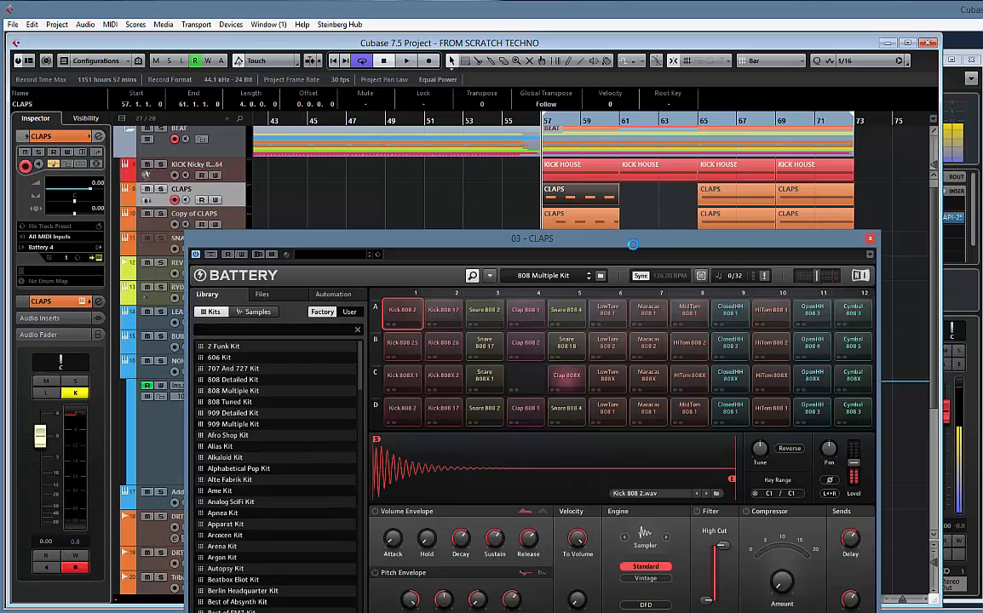
pyautogui.click(566, 376)
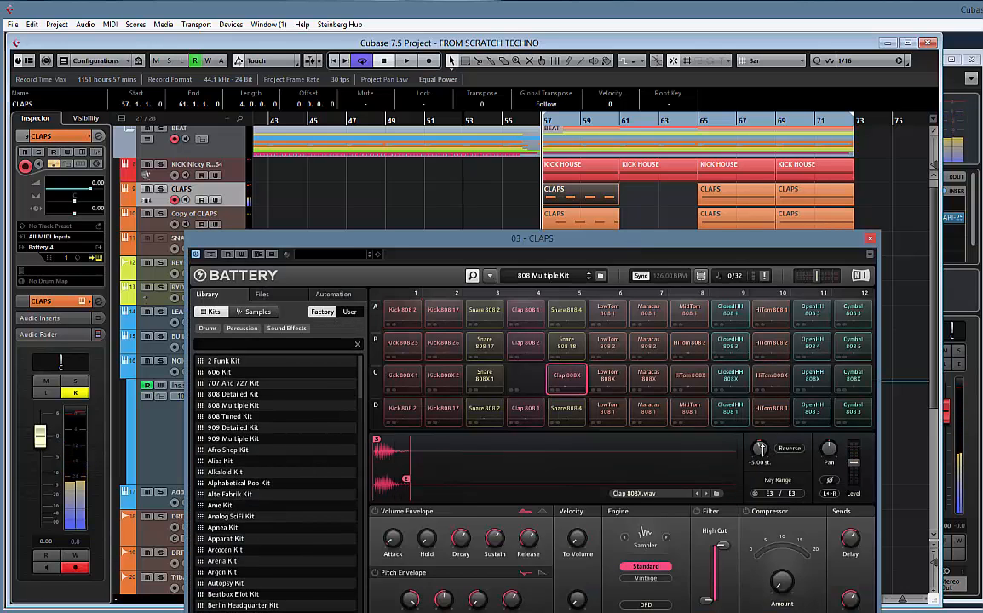
pyautogui.press('space')
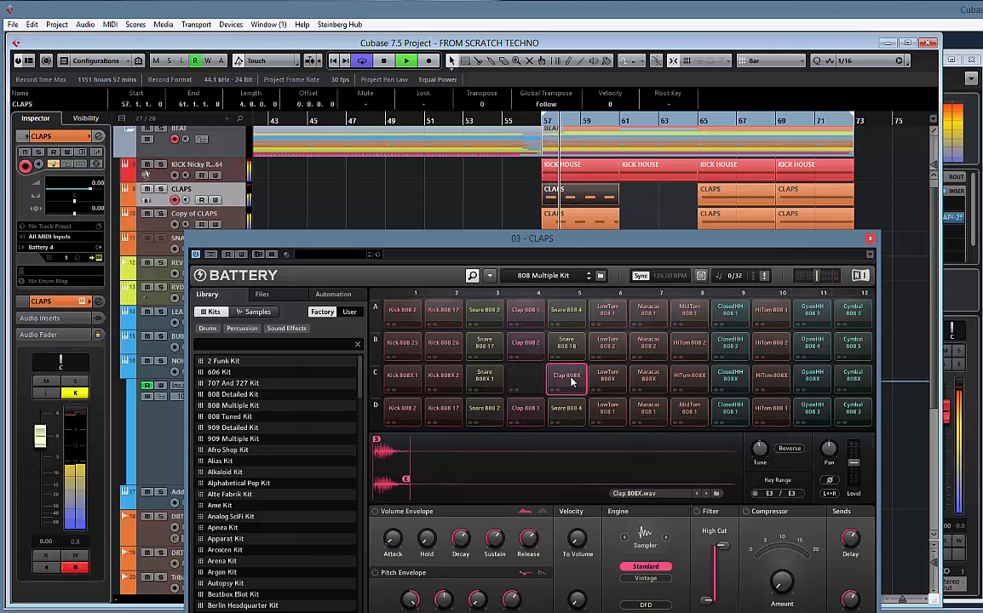
pyautogui.moveTo(765, 445)
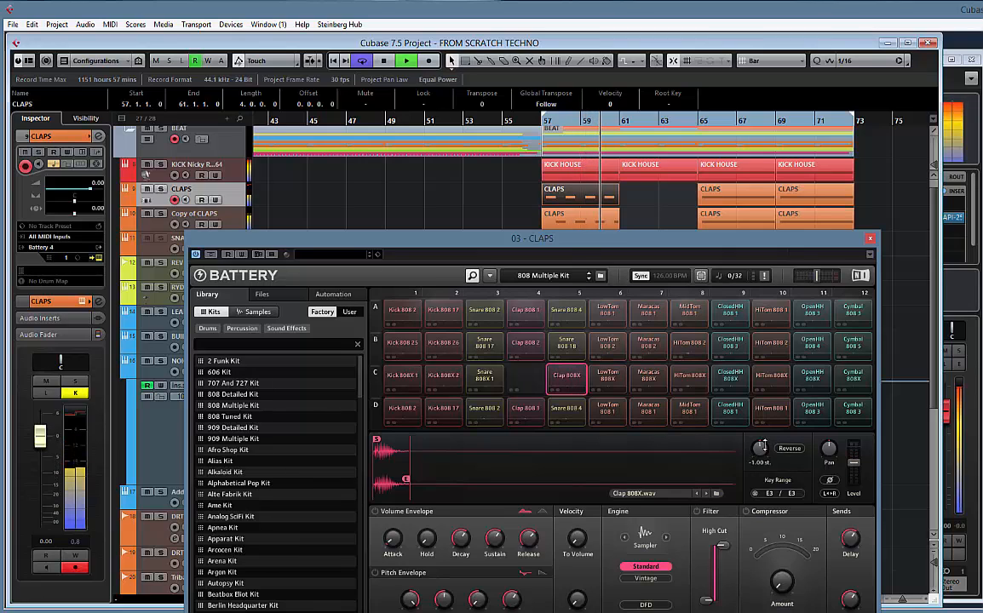
pyautogui.scroll(-1, 764, 446)
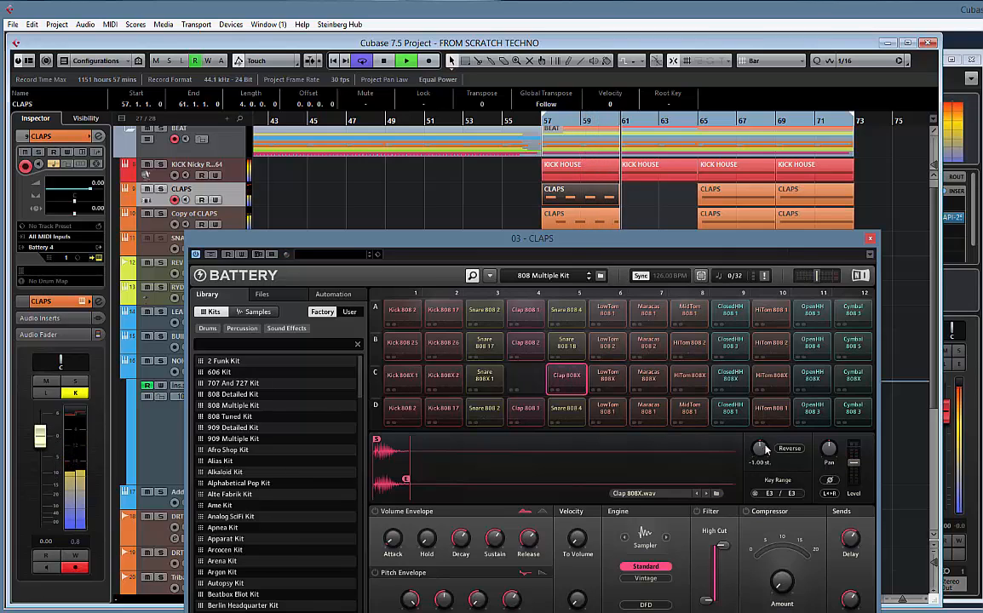
pyautogui.press('space')
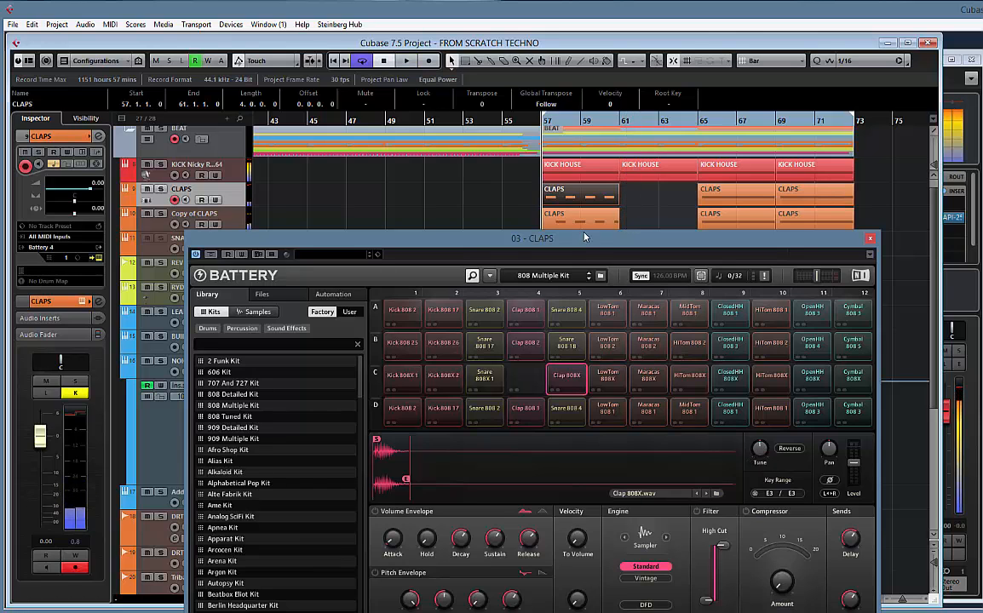
# Tune the Clap 808X cell of the Copy of CLAPS instrument to -3.00 st, fine-adjust it during playback and arrange both Battery windows
pyautogui.moveTo(583, 255); pyautogui.dragTo(569, 370)
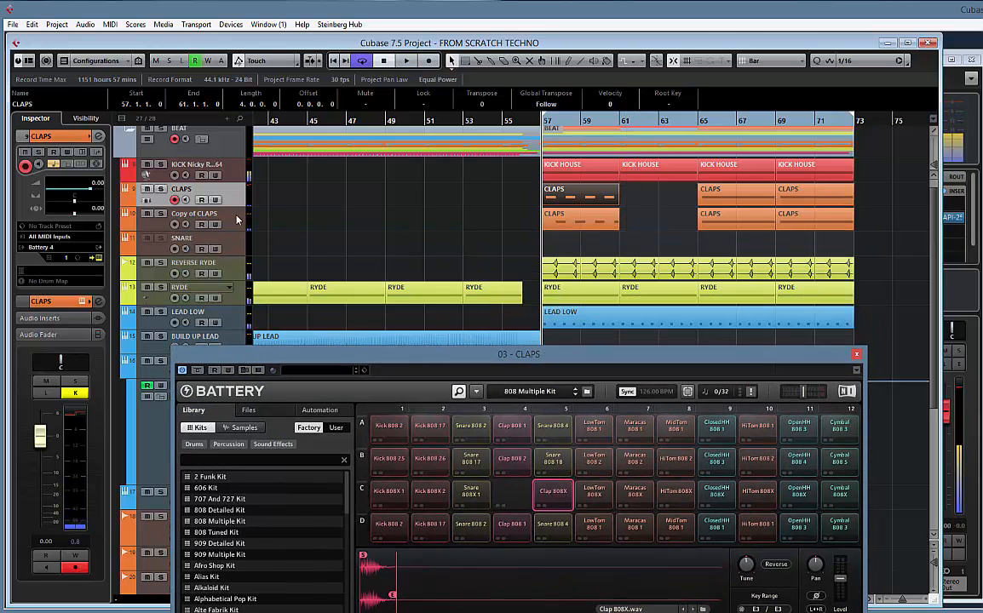
pyautogui.click(238, 219)
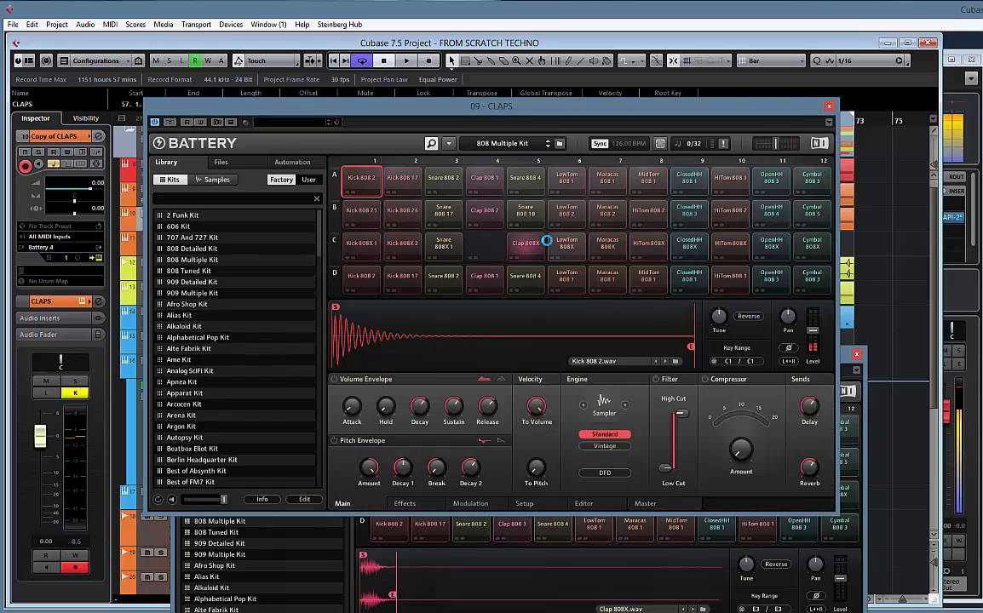
pyautogui.click(533, 246)
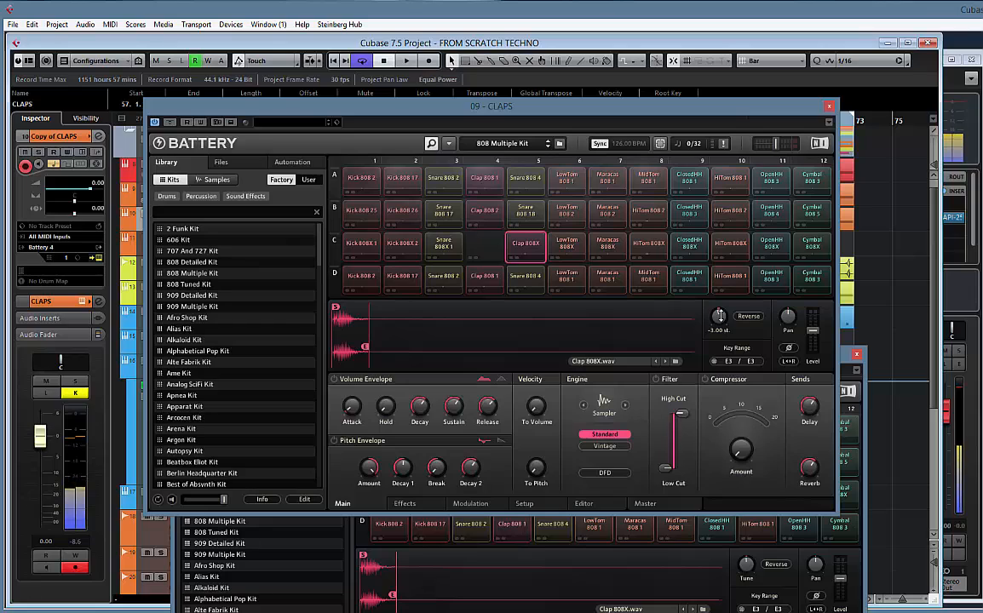
pyautogui.press('space')
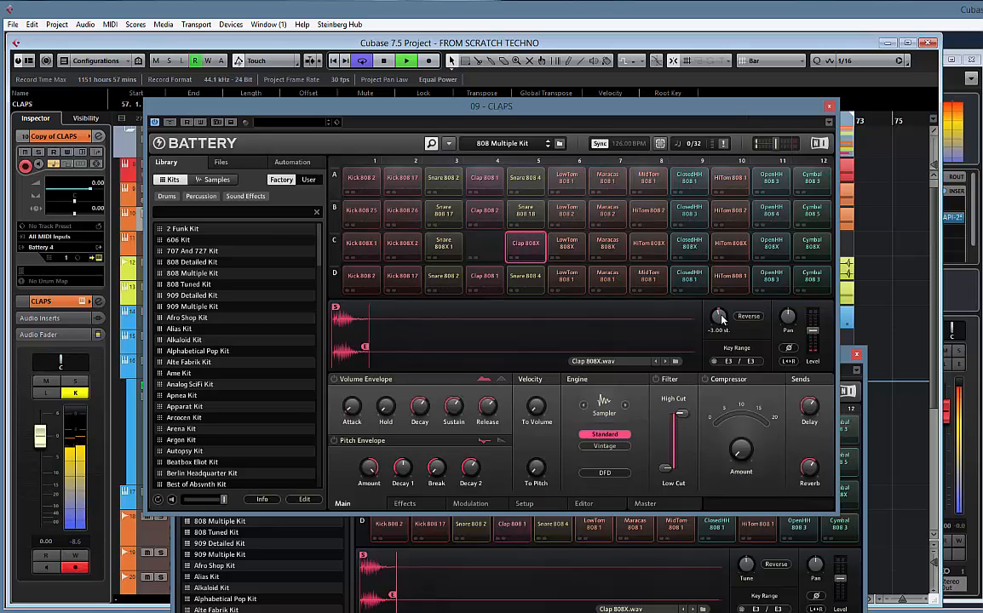
pyautogui.moveTo(721, 316); pyautogui.dragTo(721, 314)
pyautogui.moveTo(705, 106); pyautogui.dragTo(550, 82)
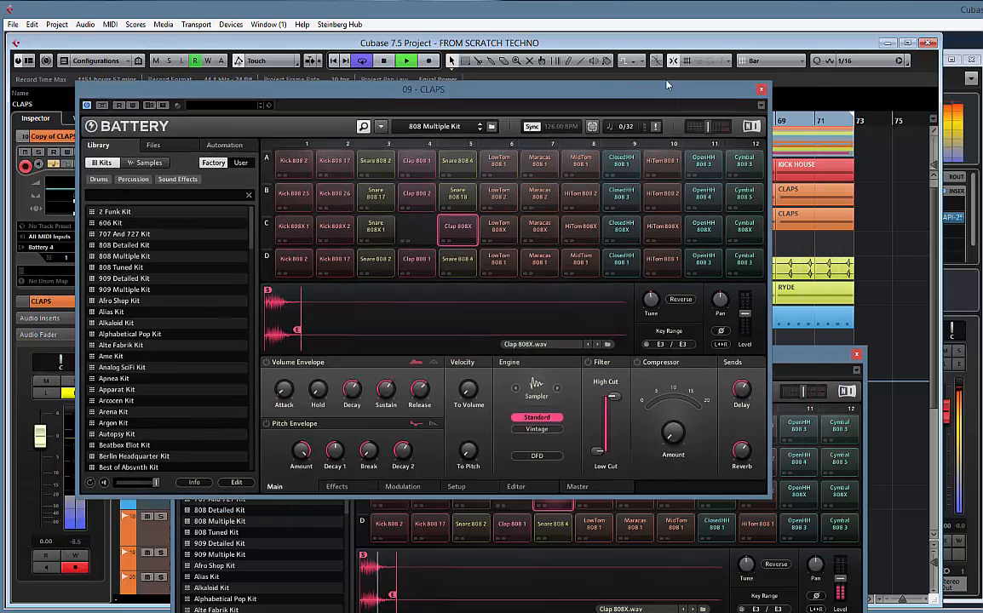
# Fine-adjust the Clap 808X tuning in the 03 - CLAPS instrument, compare it with the 09 - CLAPS tuning during playback, and close both instruments
pyautogui.moveTo(767, 354); pyautogui.dragTo(766, 323)
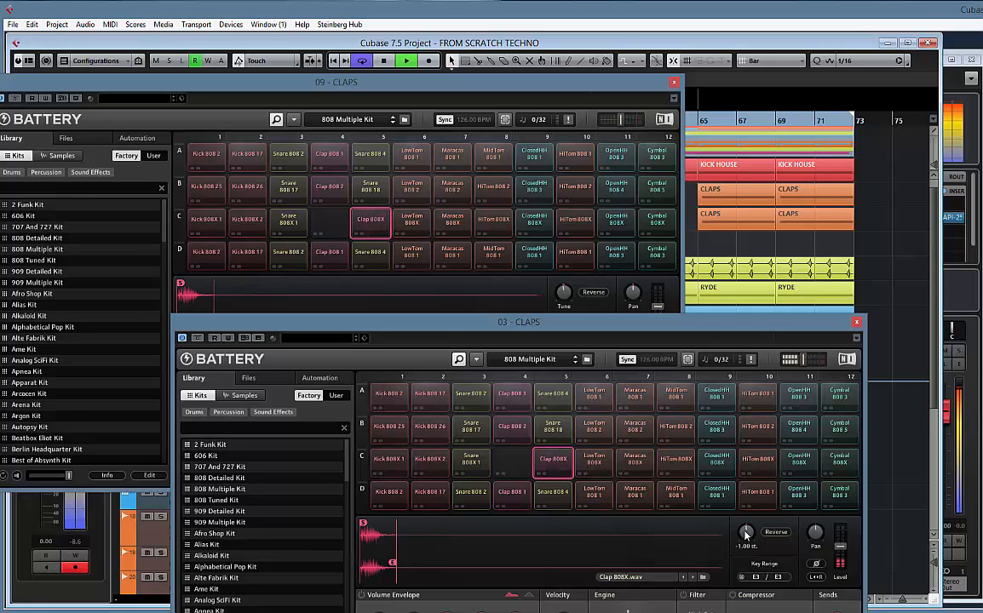
pyautogui.moveTo(747, 534); pyautogui.dragTo(746, 530)
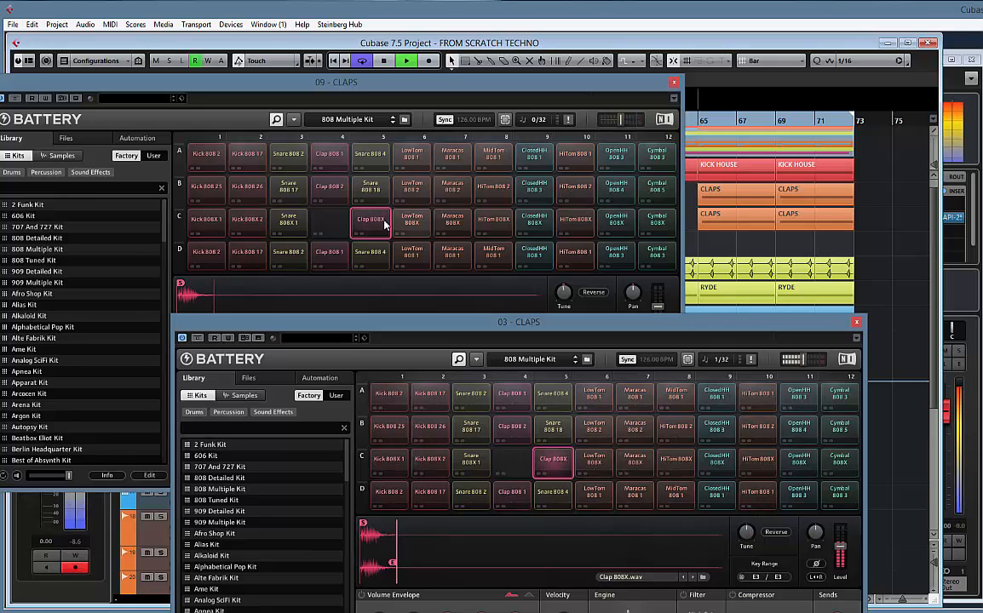
pyautogui.click(420, 238)
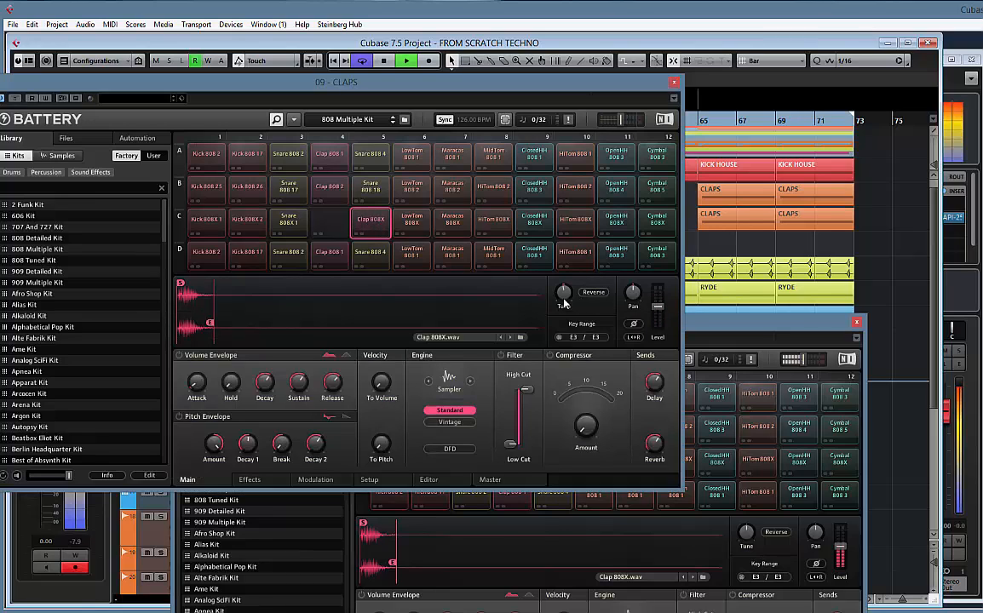
pyautogui.press('space')
pyautogui.moveTo(565, 291)
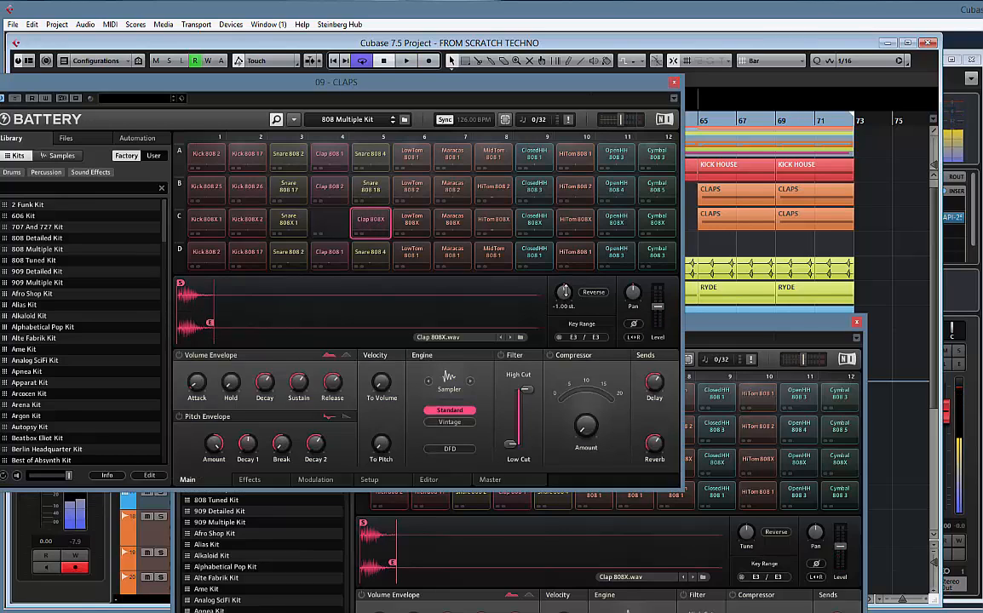
pyautogui.press('space')
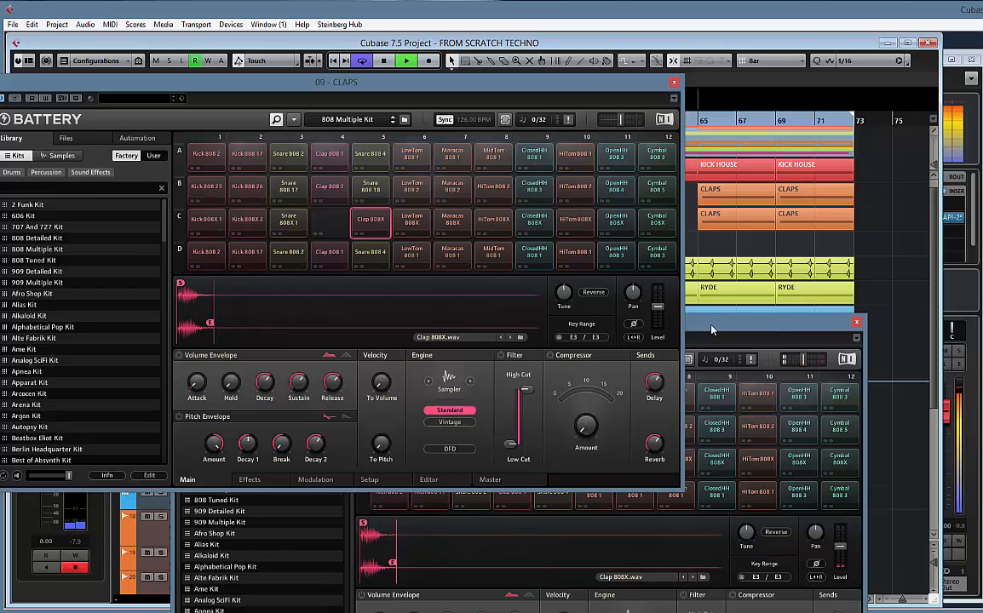
pyautogui.click(675, 85)
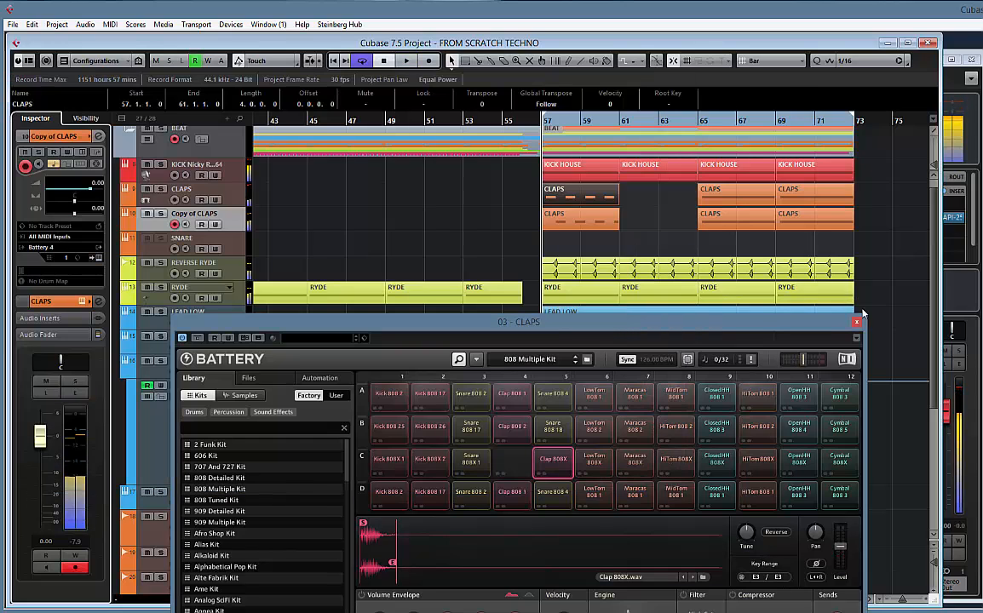
pyautogui.click(856, 322)
# Replace the clips at bars 65 and 69 on both CLAPS tracks with three consecutive duplicates of the bar 57 clips, and start playback
pyautogui.moveTo(665, 195); pyautogui.dragTo(828, 222)
pyautogui.press('Delete')
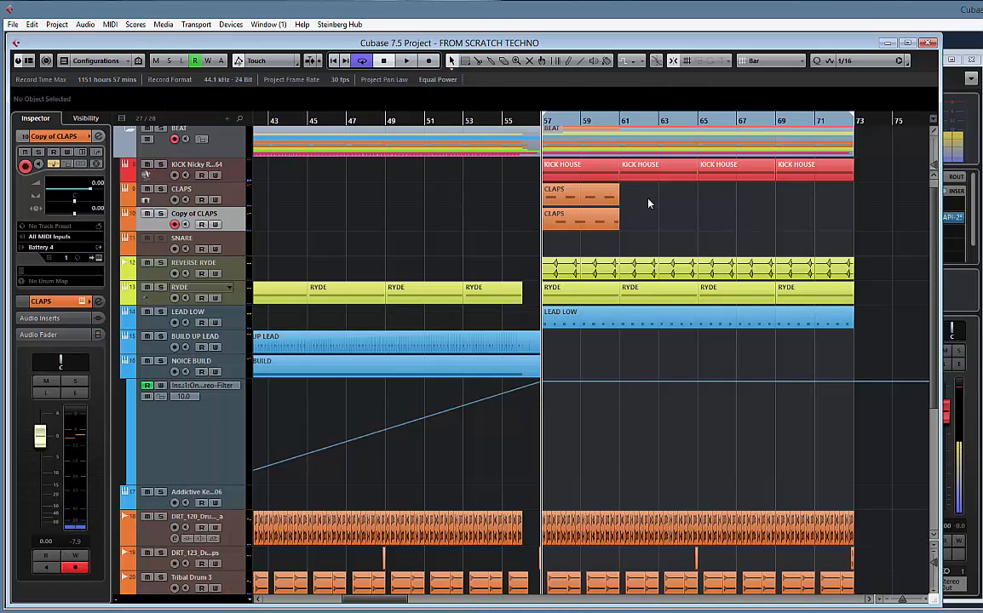
pyautogui.moveTo(648, 204); pyautogui.dragTo(527, 218)
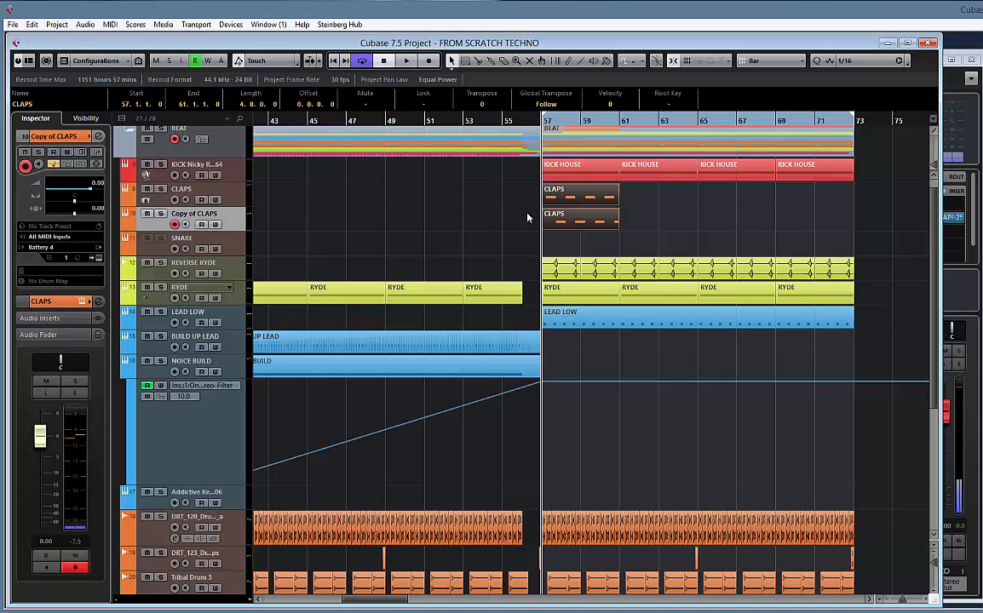
pyautogui.hotkey('ctrl', 'd')
pyautogui.hotkey('ctrl', 'd')
pyautogui.hotkey('ctrl', 'd')
pyautogui.press('space')
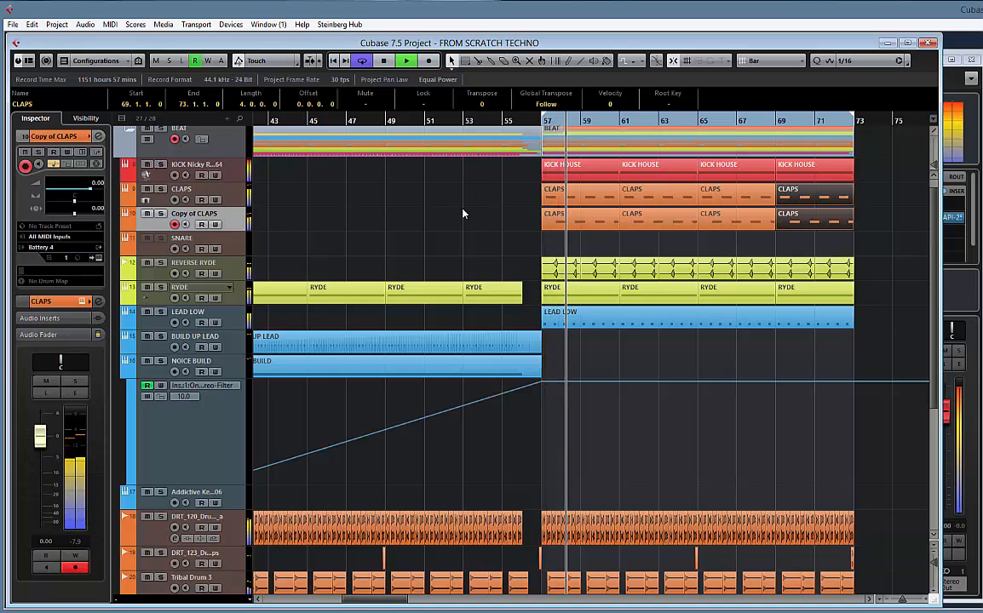
# In the mixer, lower CLAPS and Copy of CLAPS together to -6.20 and REVERSE RYDE to -12.4 while playing the drop
pyautogui.press('F3')
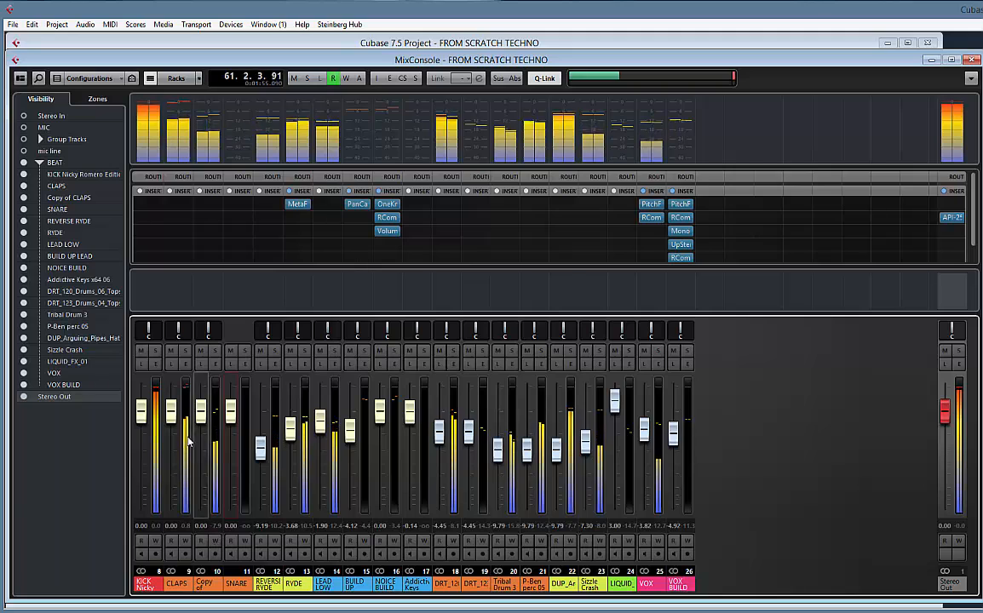
pyautogui.click(185, 554)
pyautogui.keyDown('shift'); pyautogui.click(204, 582); pyautogui.keyUp('shift')
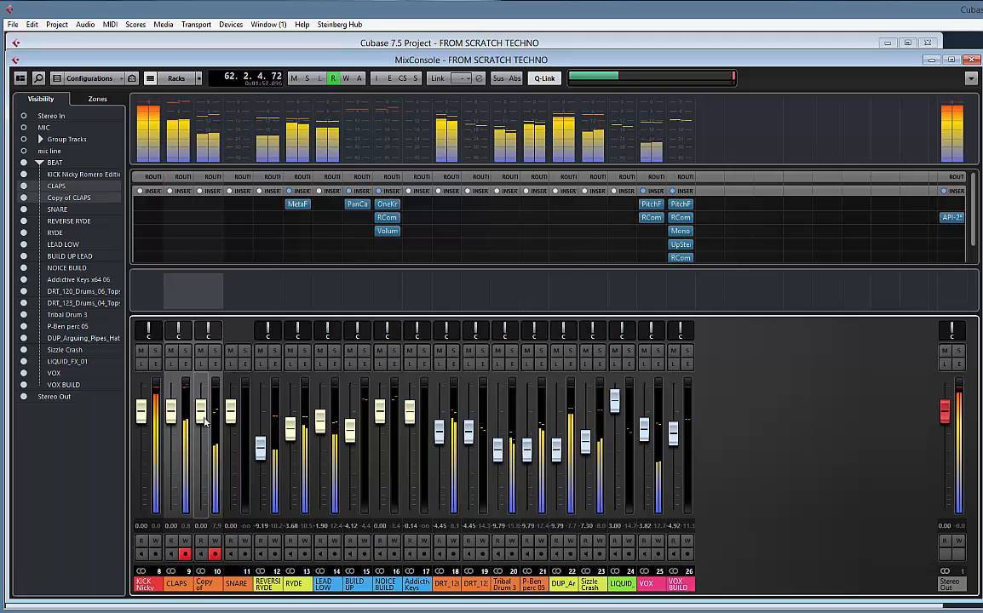
pyautogui.moveTo(203, 417); pyautogui.dragTo(203, 449)
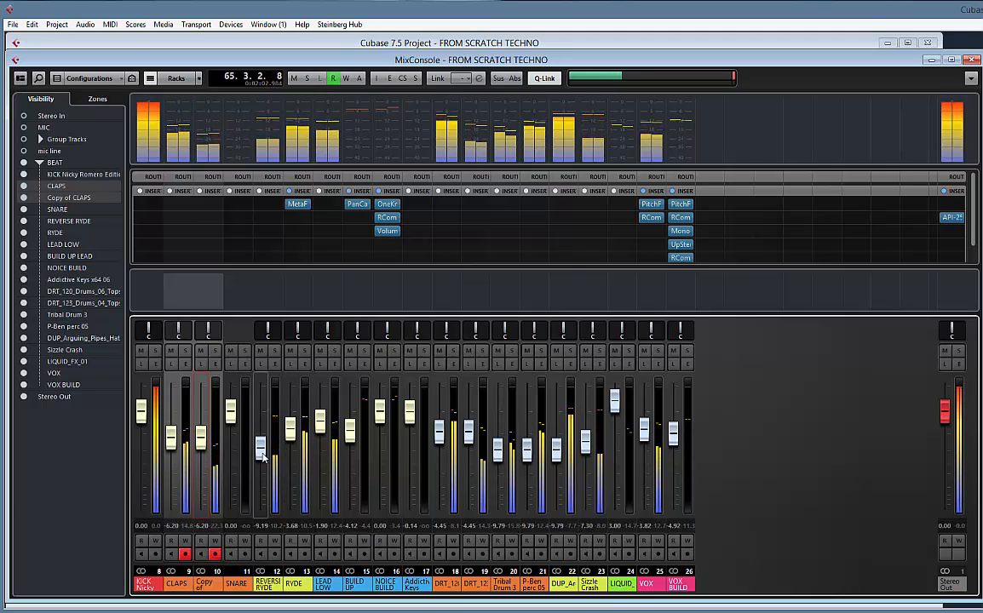
pyautogui.moveTo(263, 458); pyautogui.dragTo(264, 465)
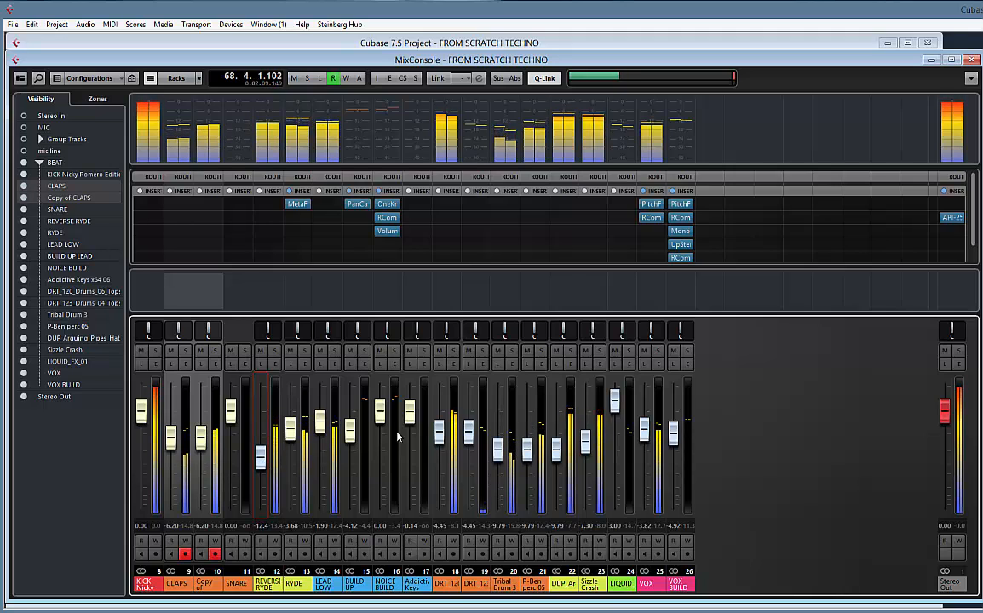
pyautogui.click(217, 46)
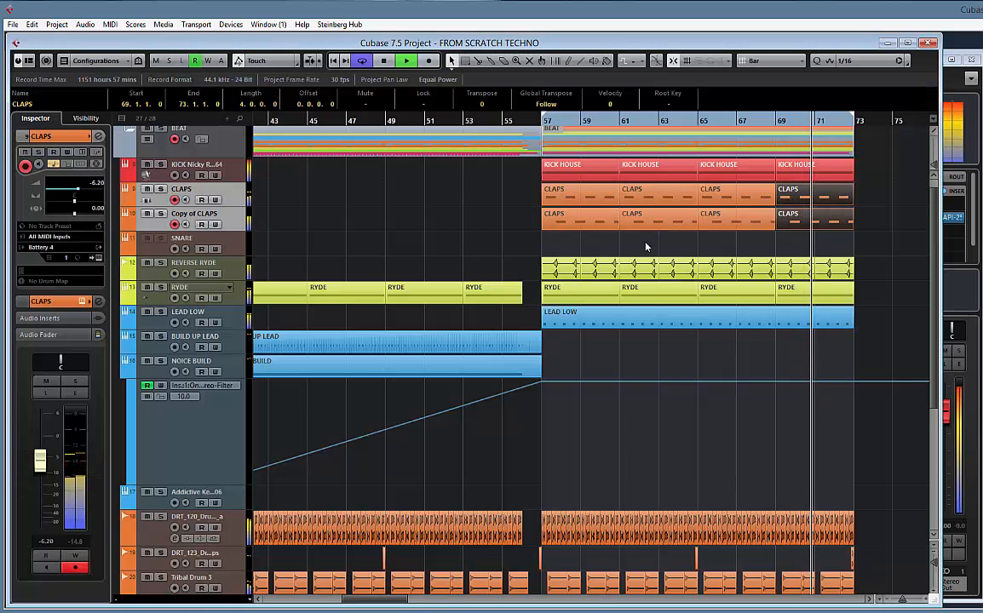
pyautogui.press('space')
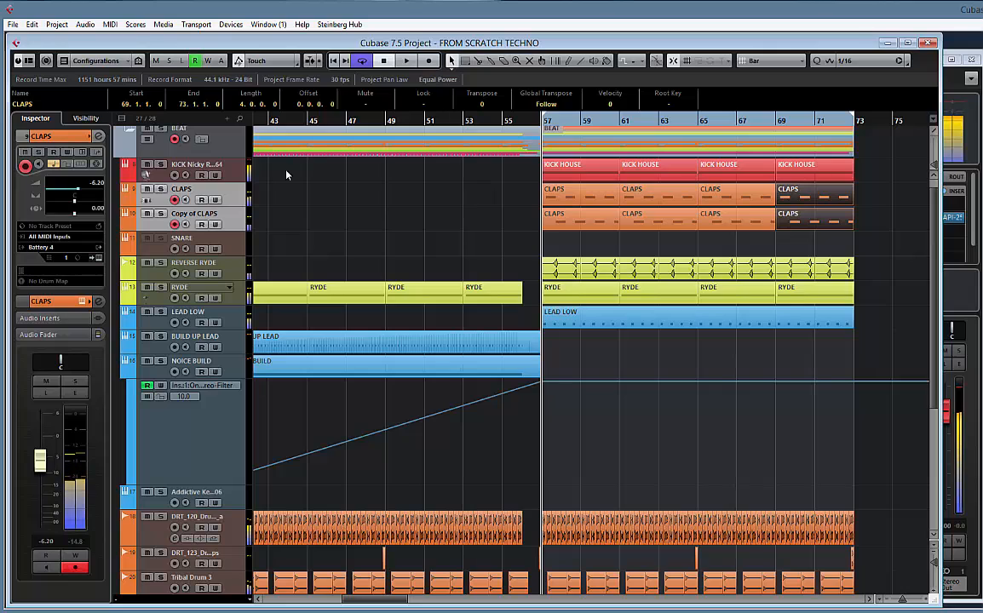
# Open the kick track's synthesiser and raise the middle decay point of its amp envelope during playback for a fuller kick tail
pyautogui.click(217, 162)
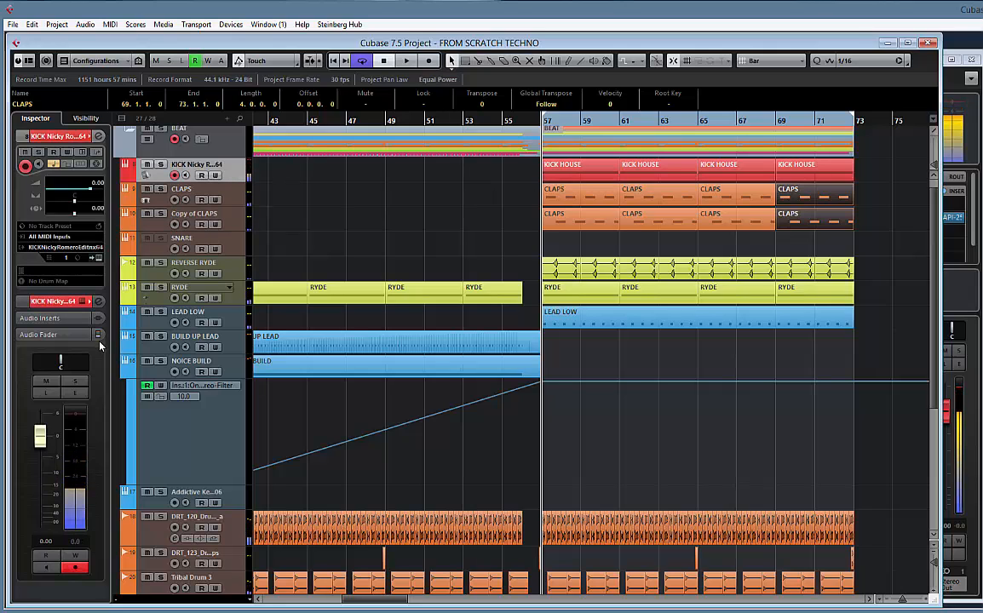
pyautogui.click(99, 258)
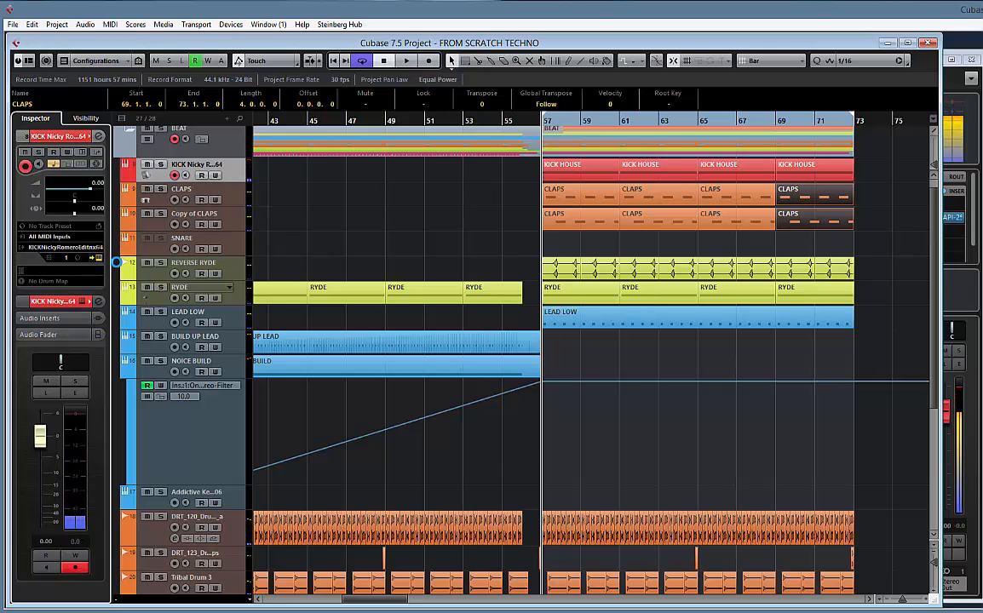
pyautogui.click(364, 405)
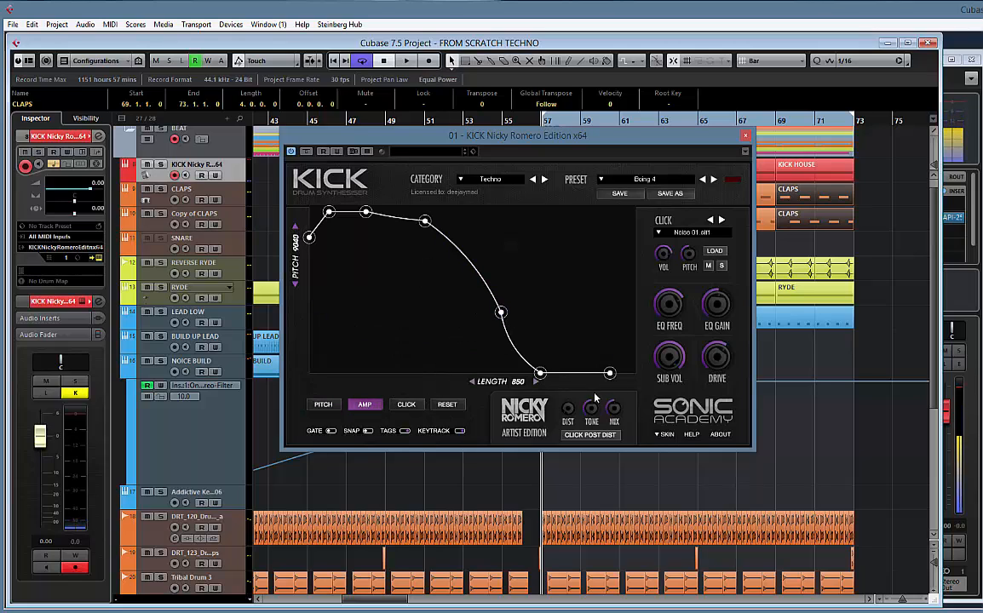
pyautogui.press('space')
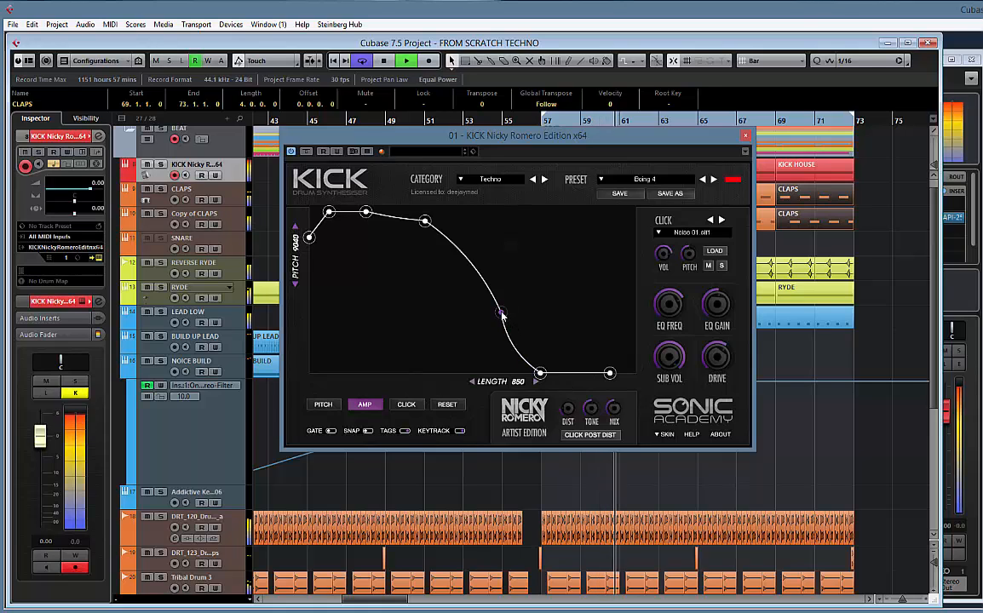
pyautogui.moveTo(502, 316); pyautogui.dragTo(506, 247)
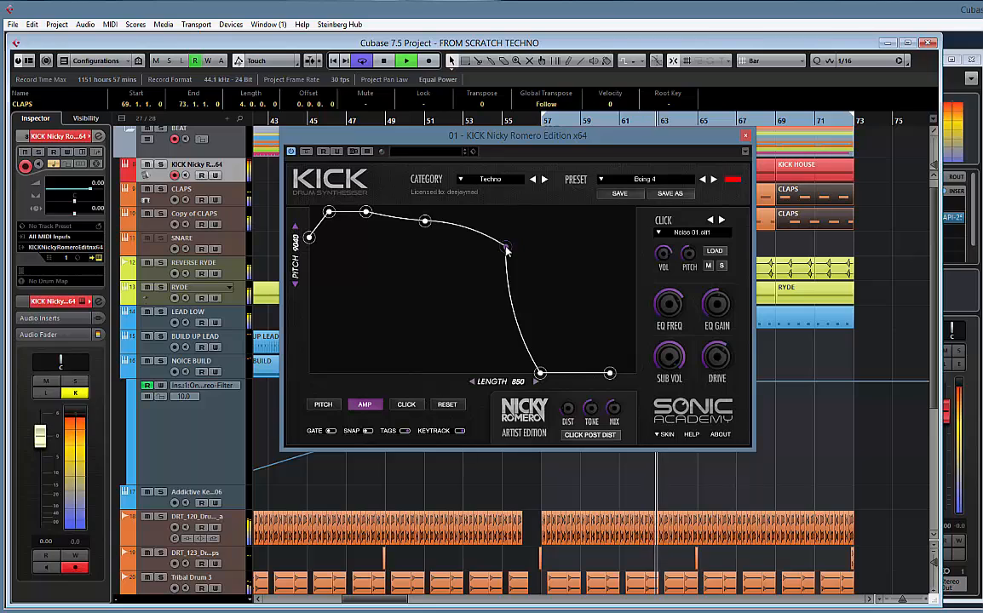
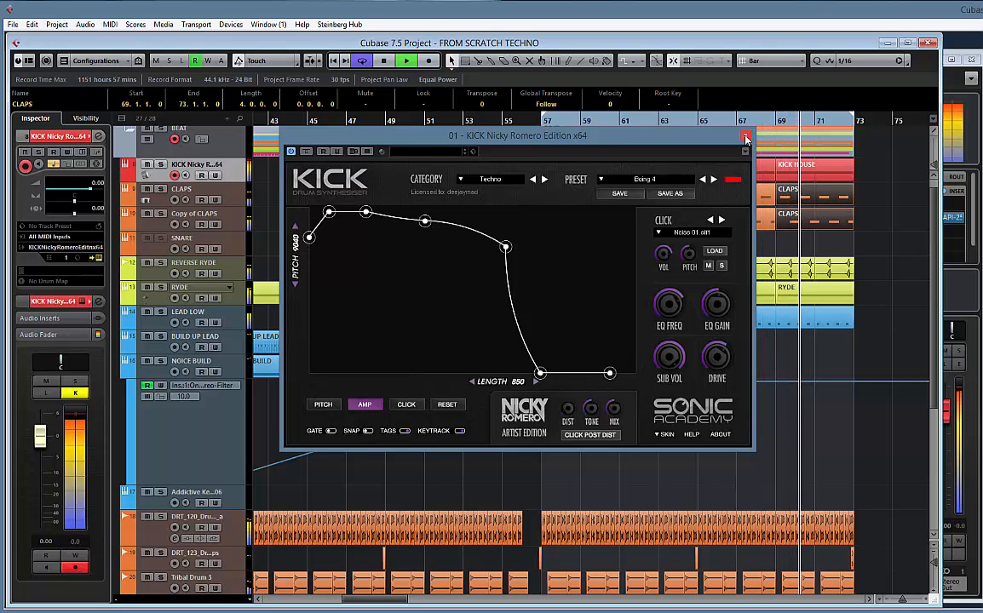
# Close the kick synthesiser, lower the kick track's fader to -1.65, and stop playback
pyautogui.click(745, 137)
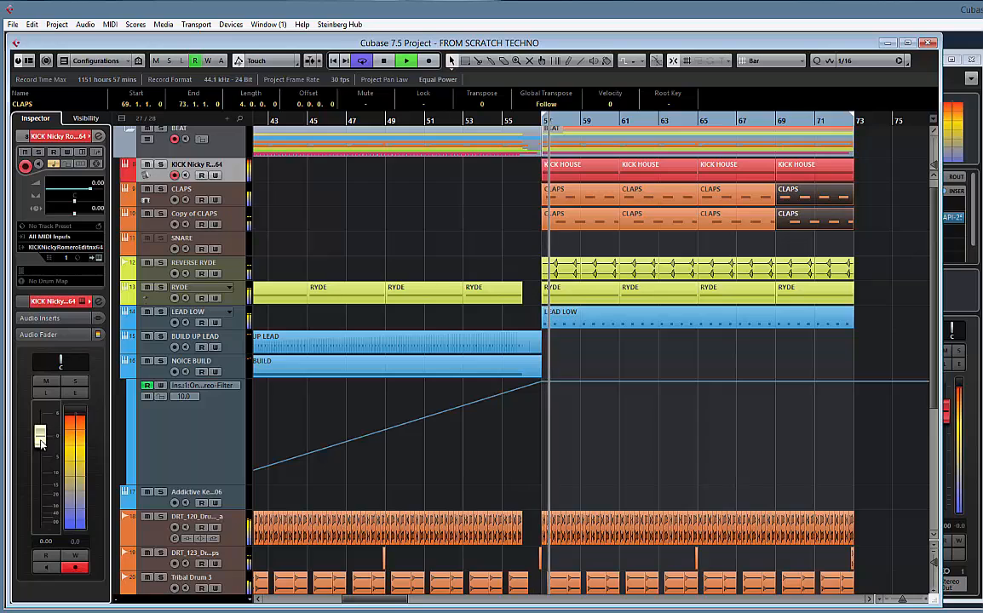
pyautogui.moveTo(41, 446); pyautogui.dragTo(42, 456)
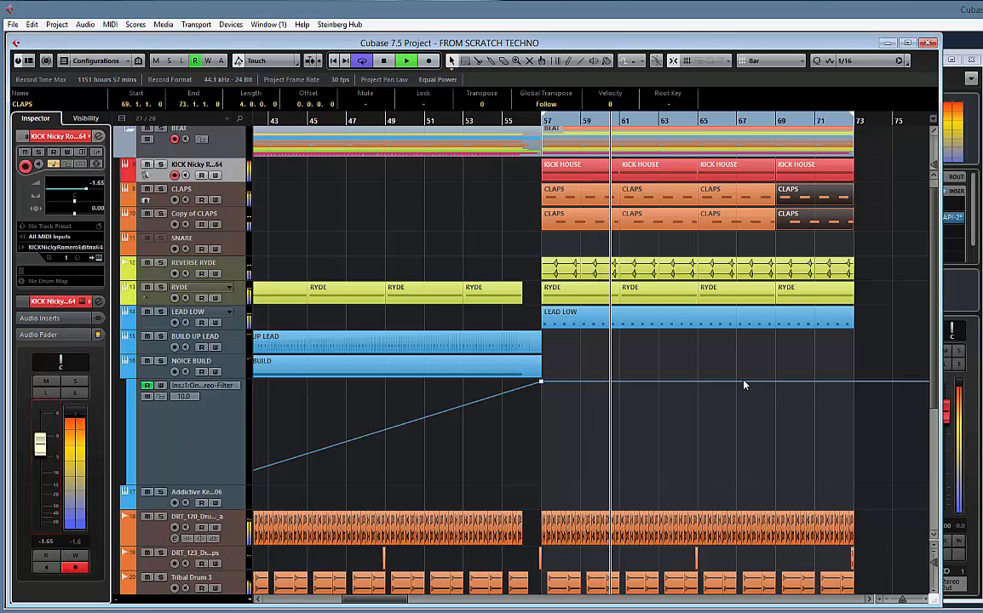
pyautogui.press('space')
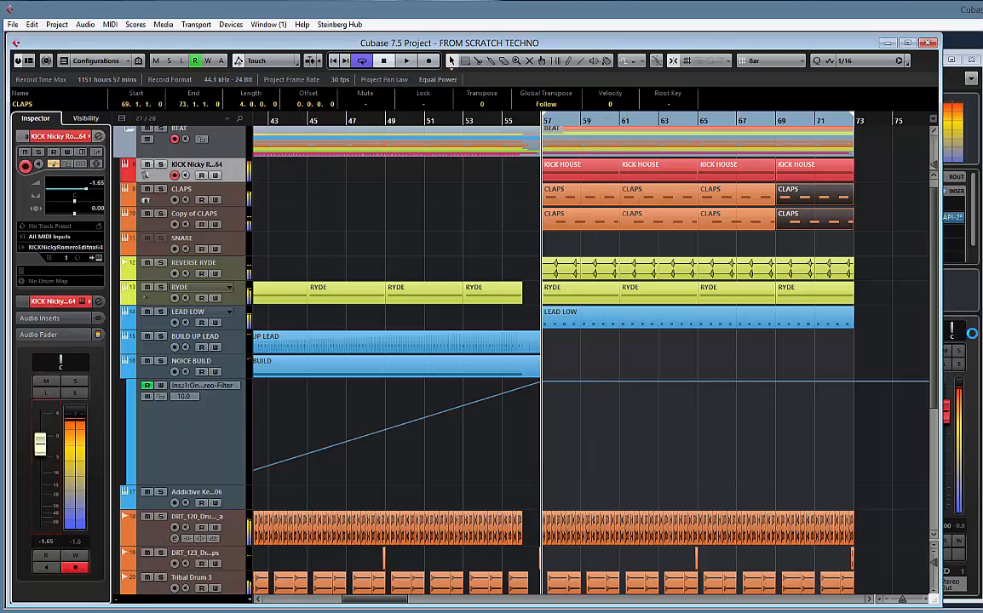
# In the mixer, lower all channels from CLAPS to VOX BUILD together, bringing CLAPS to -12.7 and Addictive Keys to -6.67, leaving the kick out
pyautogui.press('F3')
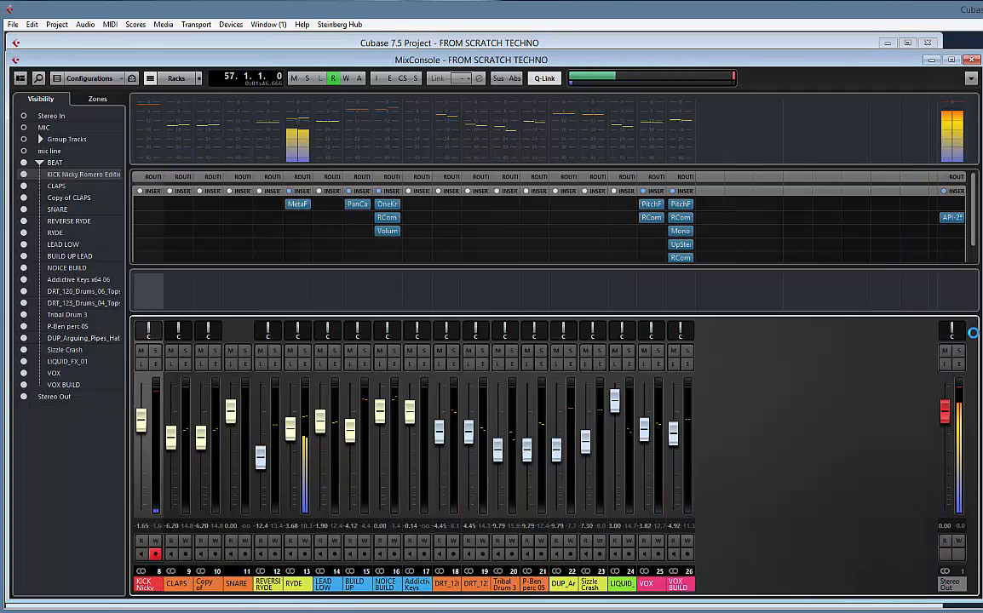
pyautogui.click(679, 586)
pyautogui.keyDown('shift'); pyautogui.click(178, 584); pyautogui.keyUp('shift')
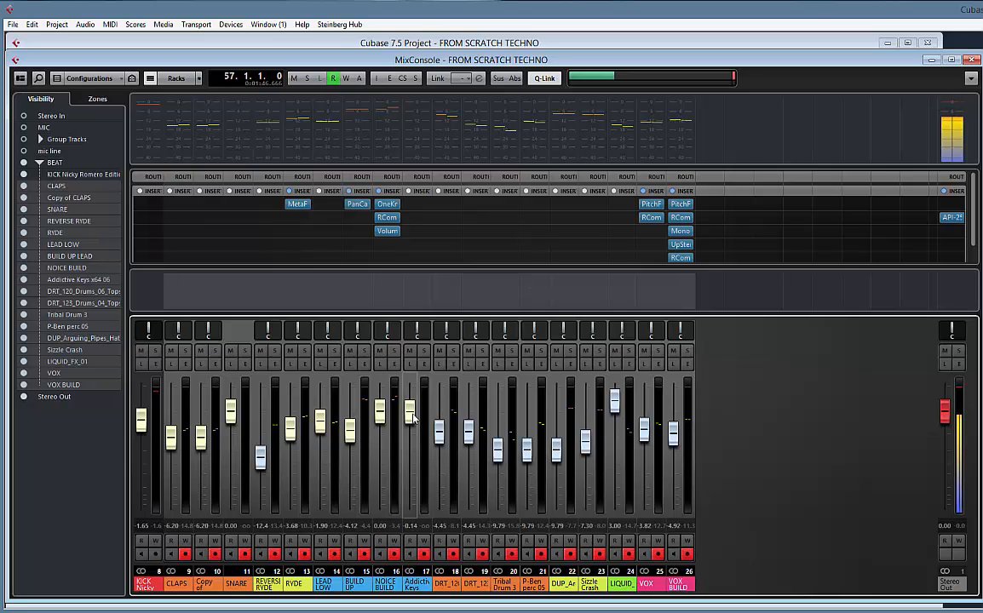
pyautogui.moveTo(410, 418); pyautogui.dragTo(407, 449)
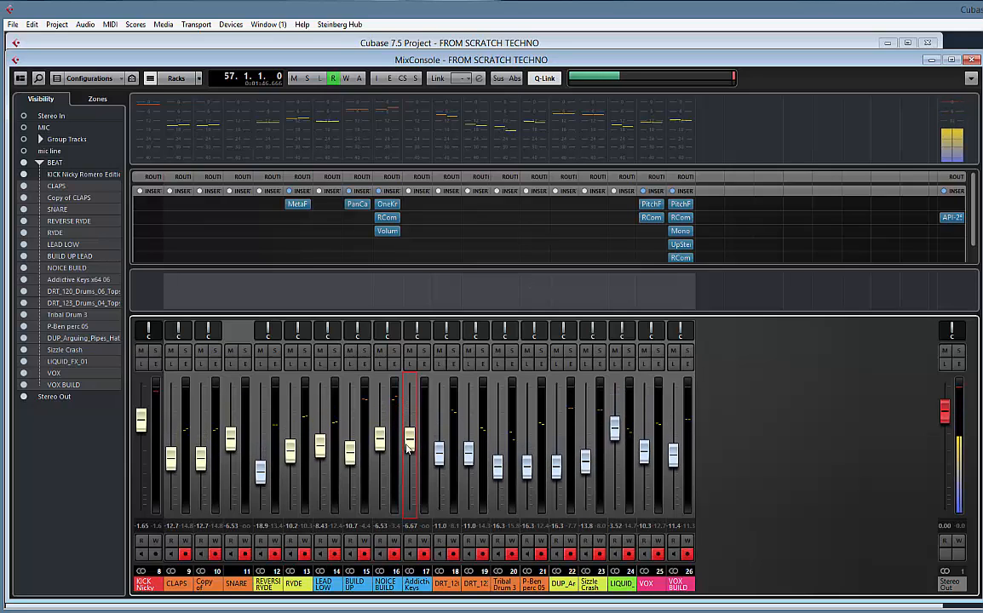
pyautogui.click(418, 590)
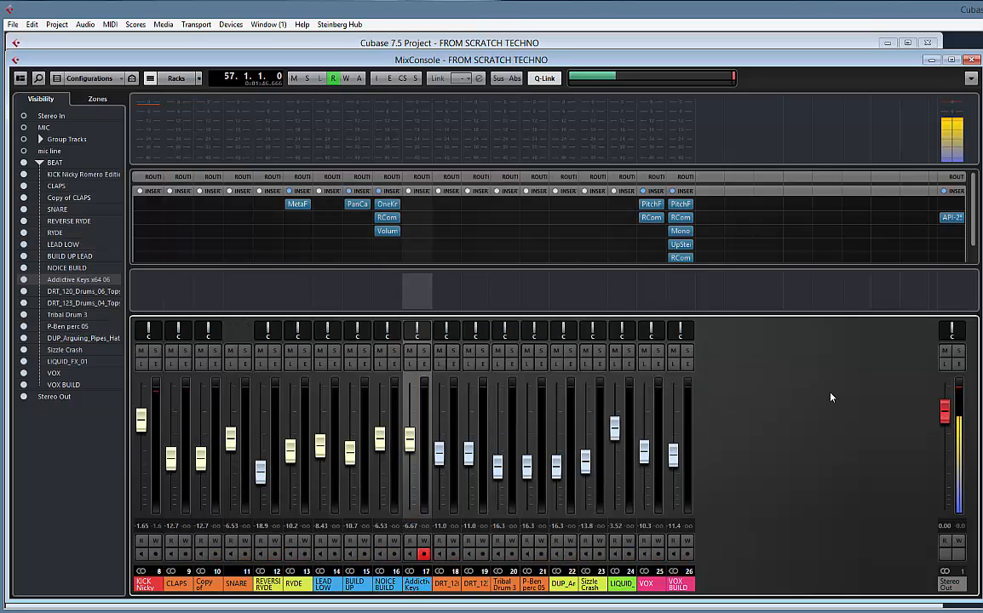
# Play the drop and lower the kick channel's fader to -9.93
pyautogui.press('space')
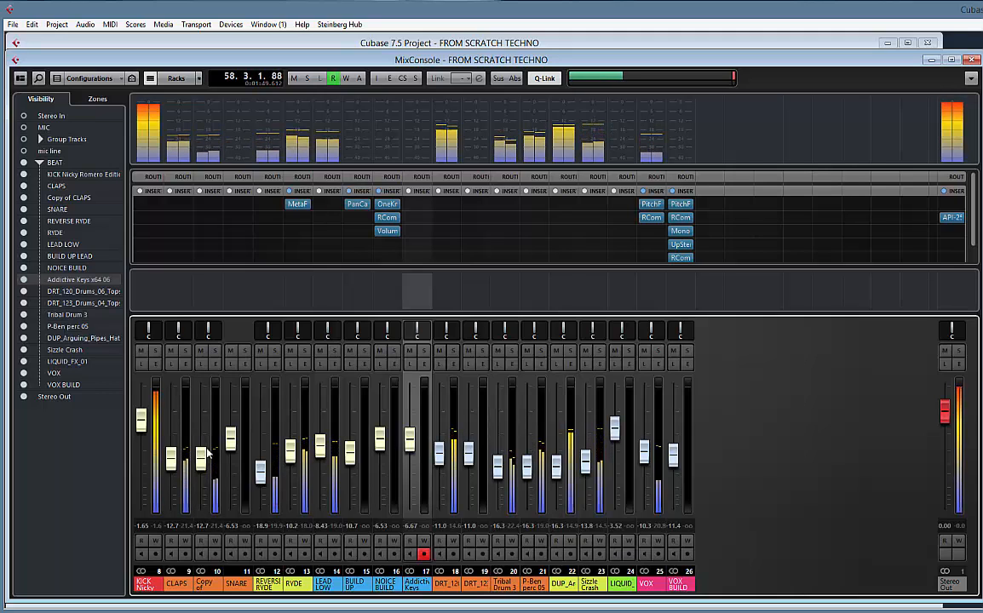
pyautogui.press('space')
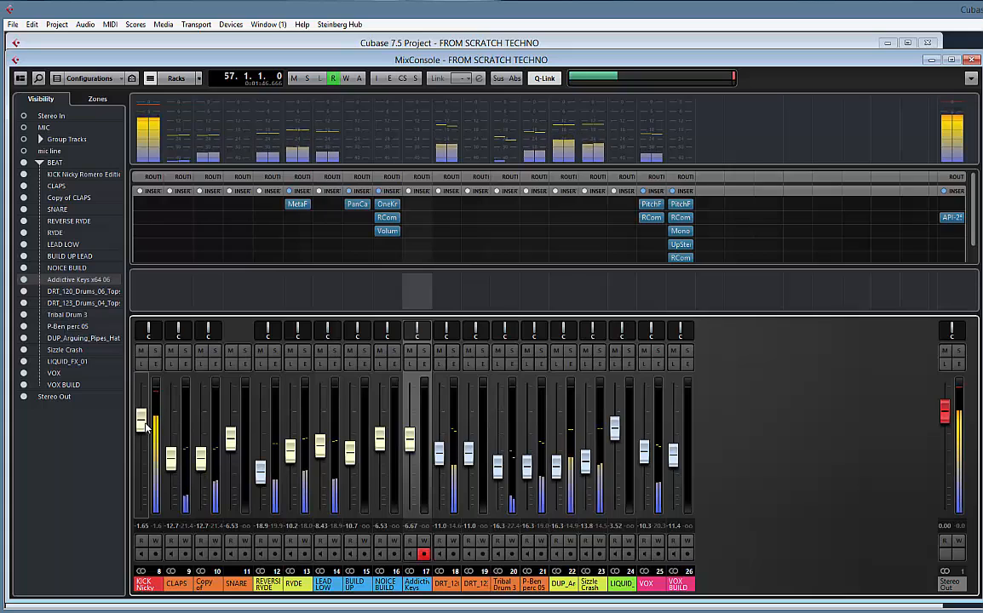
pyautogui.press('space')
pyautogui.moveTo(144, 429); pyautogui.dragTo(145, 460)
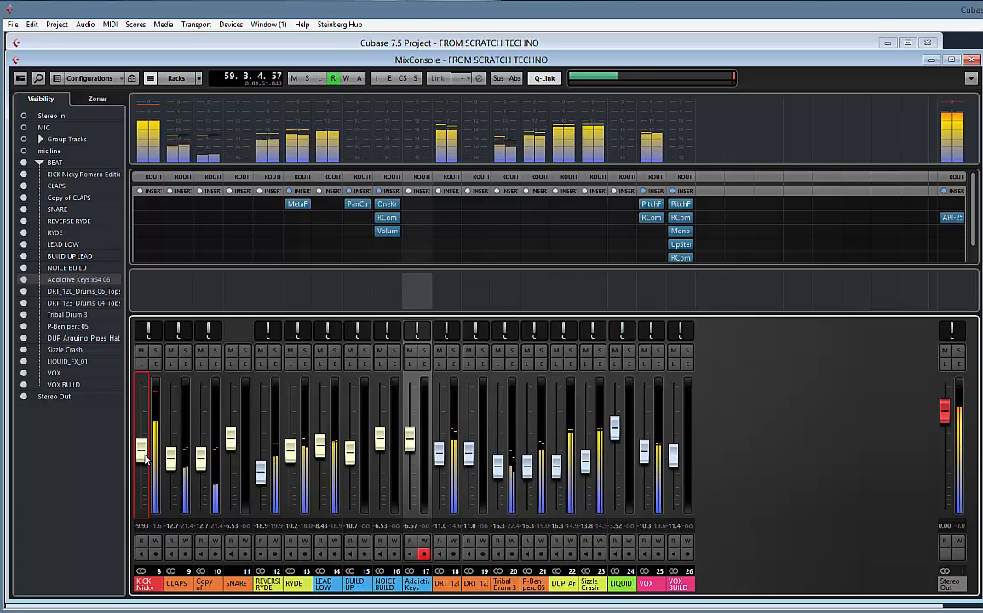
# Raise all channels from the kick to VOX BUILD together, bringing CLAPS to -9.79, fine-set the kick to -6.67, and stop playback
pyautogui.click(155, 586)
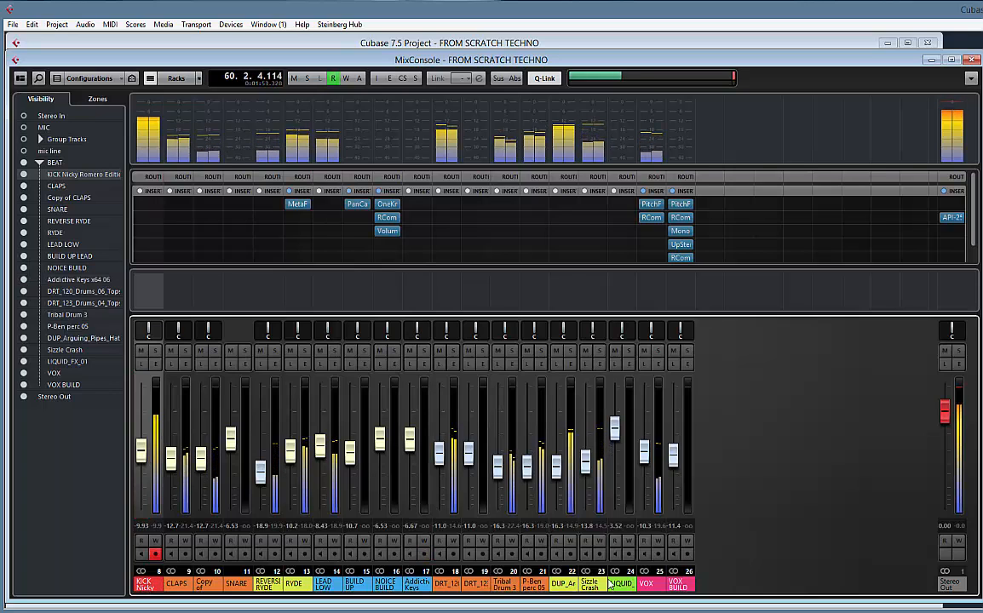
pyautogui.keyDown('shift'); pyautogui.click(683, 586); pyautogui.keyUp('shift')
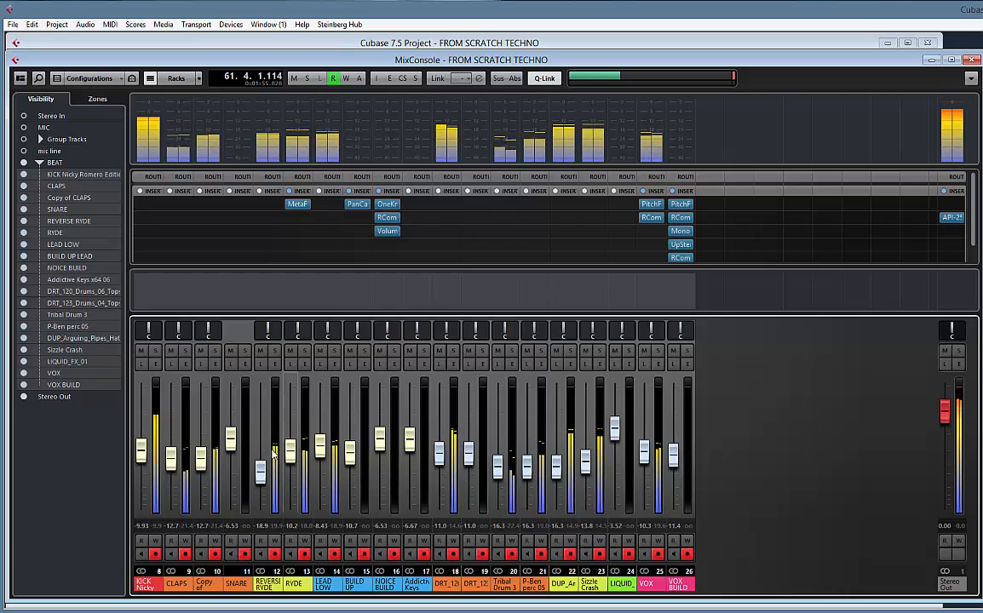
pyautogui.moveTo(142, 451); pyautogui.dragTo(142, 441)
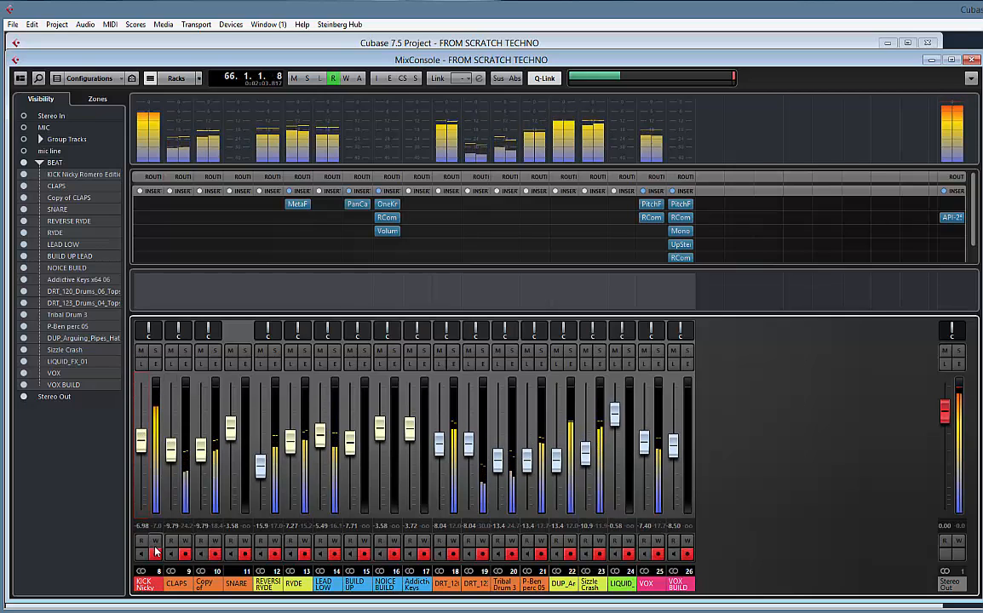
pyautogui.click(147, 588)
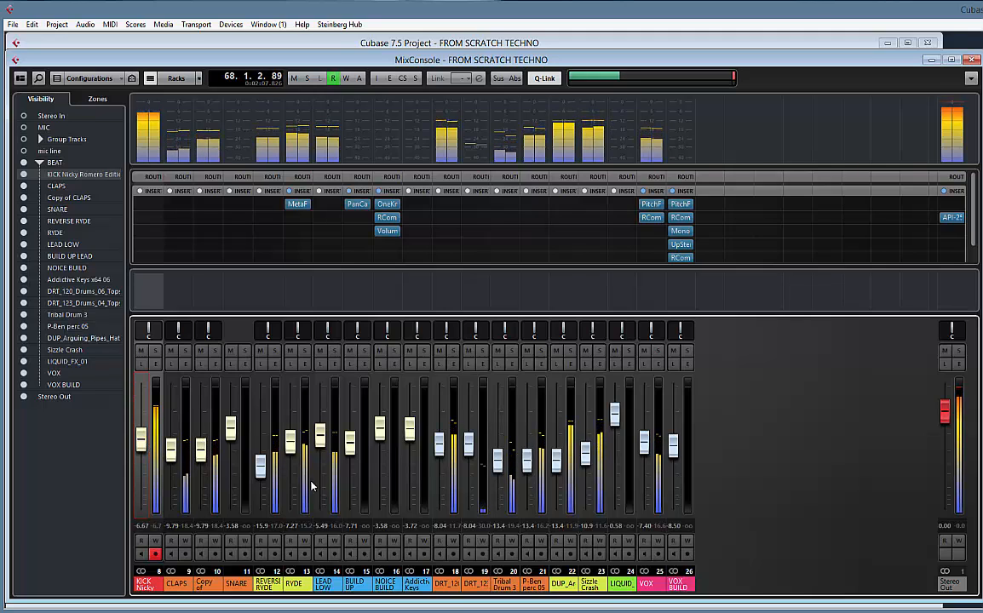
pyautogui.press('space')
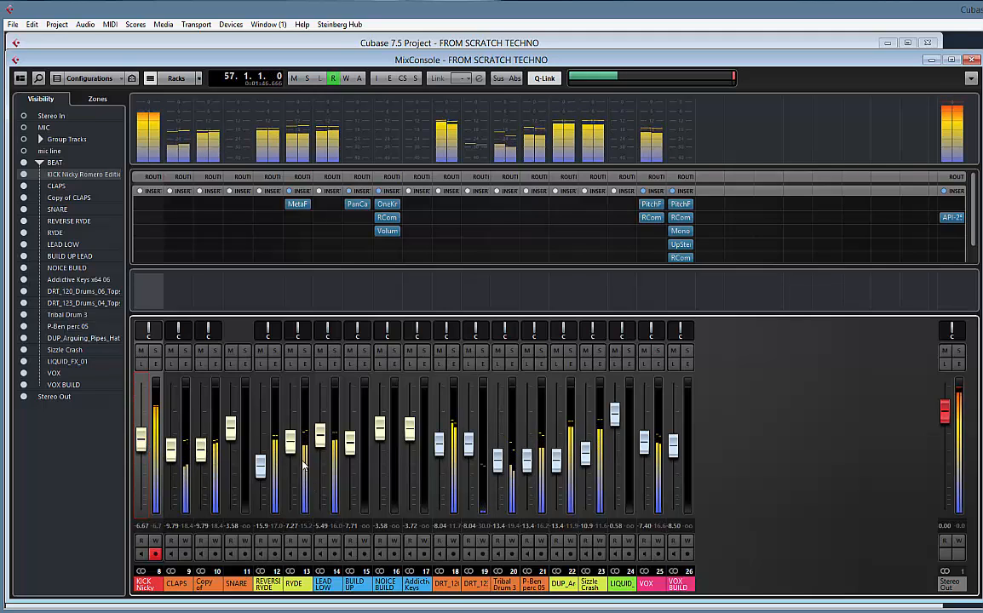
# In the project window, hide the NOICE BUILD automation and move the four tracks from DRT_120 to P-Ben perc 05 directly below SNARE
pyautogui.click(93, 41)
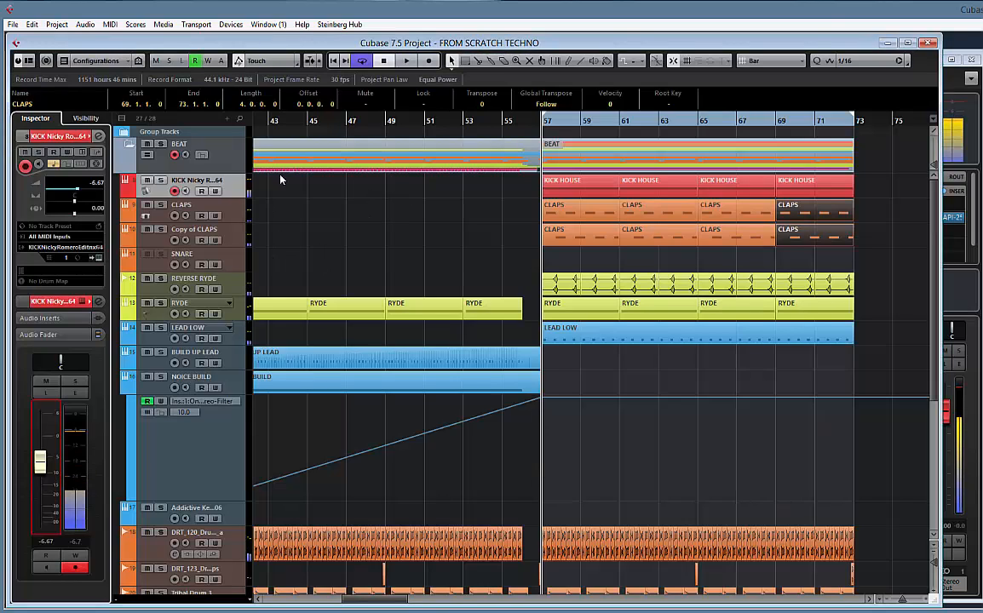
pyautogui.click(125, 388)
pyautogui.click(241, 445)
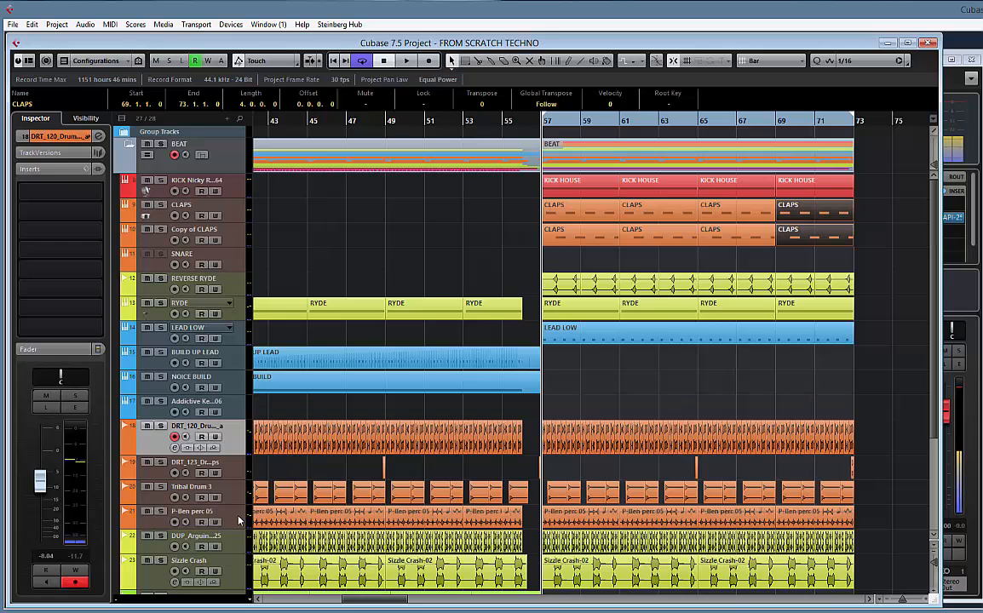
pyautogui.keyDown('shift'); pyautogui.click(241, 521); pyautogui.keyUp('shift')
pyautogui.moveTo(240, 293); pyautogui.dragTo(240, 278)
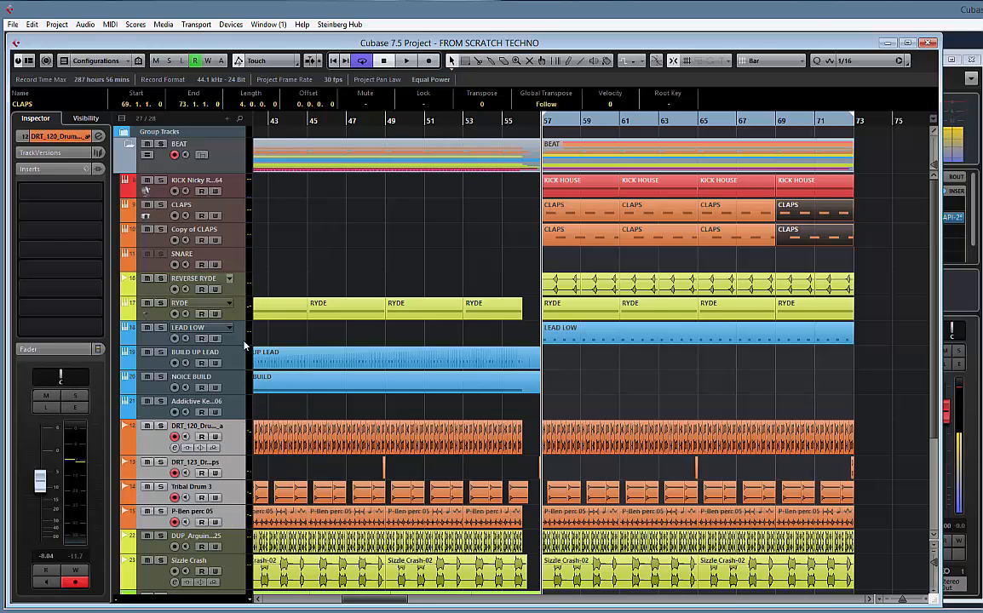
# Move the DUP_Arguing, Sizzle Crash and LIQUID_FX_01 tracks together between RYDE and LEAD LOW
pyautogui.click(242, 541)
pyautogui.scroll(-4, 247, 535)
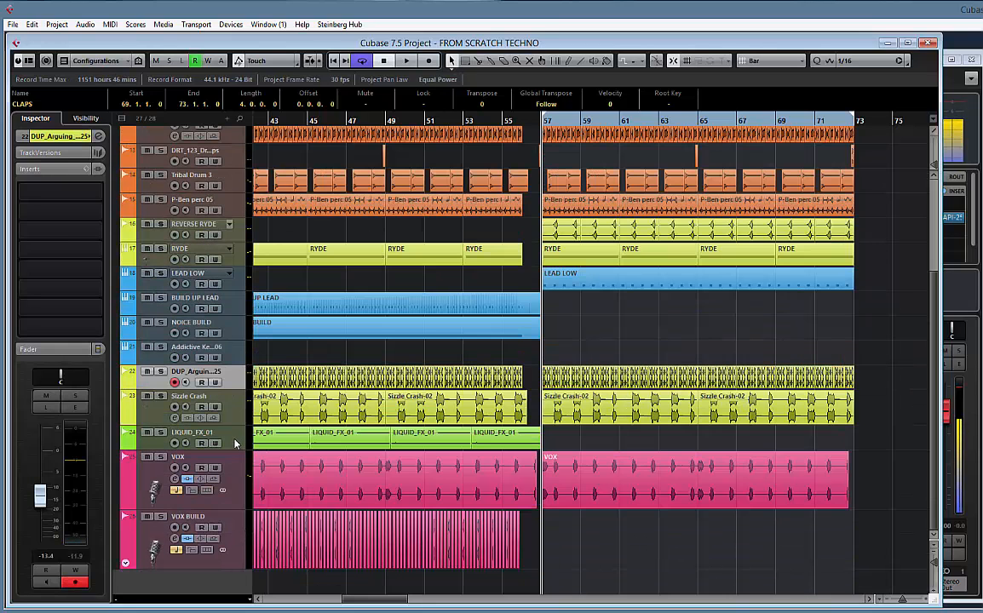
pyautogui.scroll(4, 238, 460)
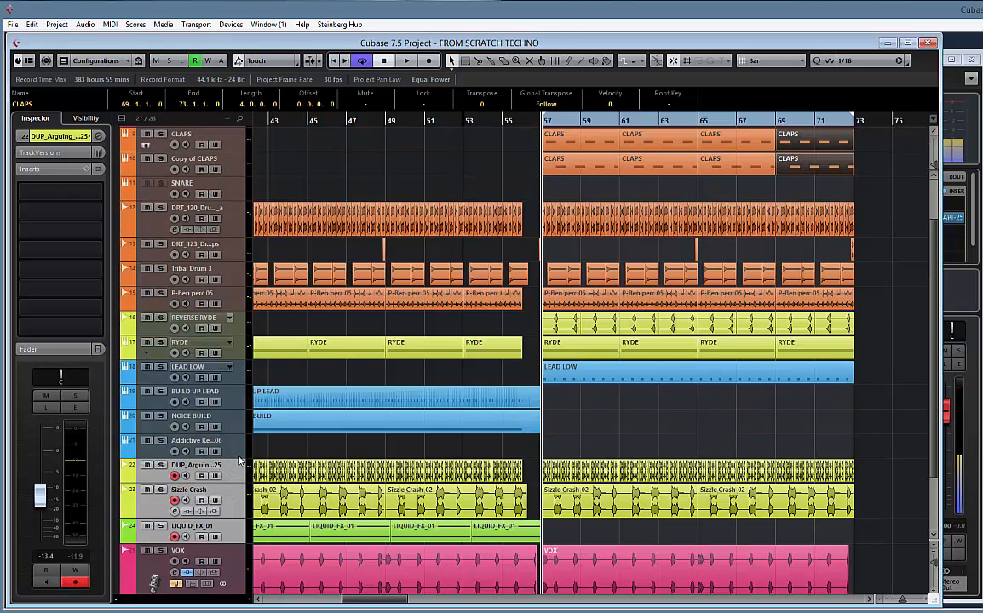
pyautogui.moveTo(240, 460); pyautogui.dragTo(241, 369)
pyautogui.scroll(-4, 313, 403)
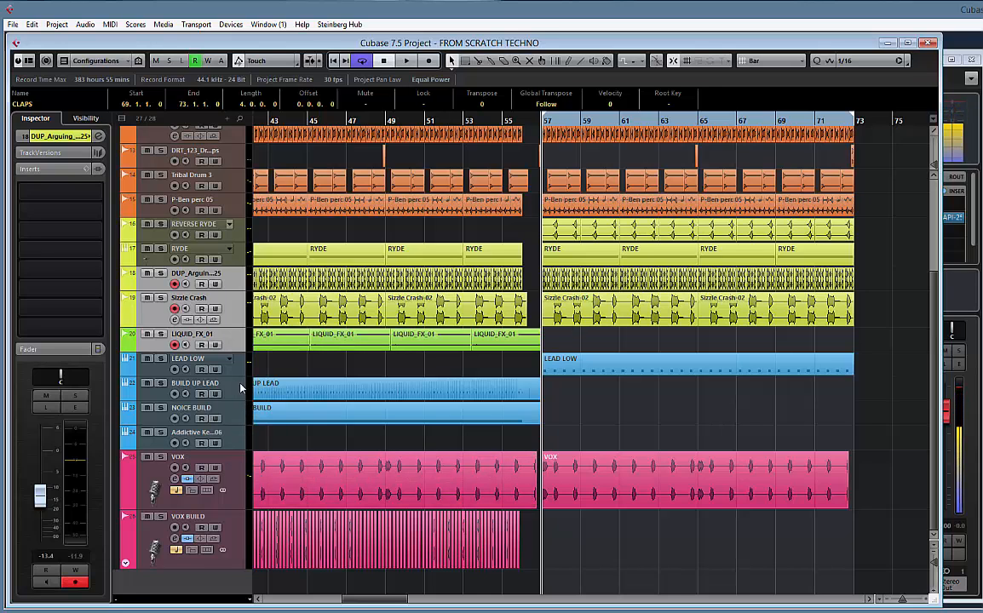
pyautogui.scroll(5, 265, 399)
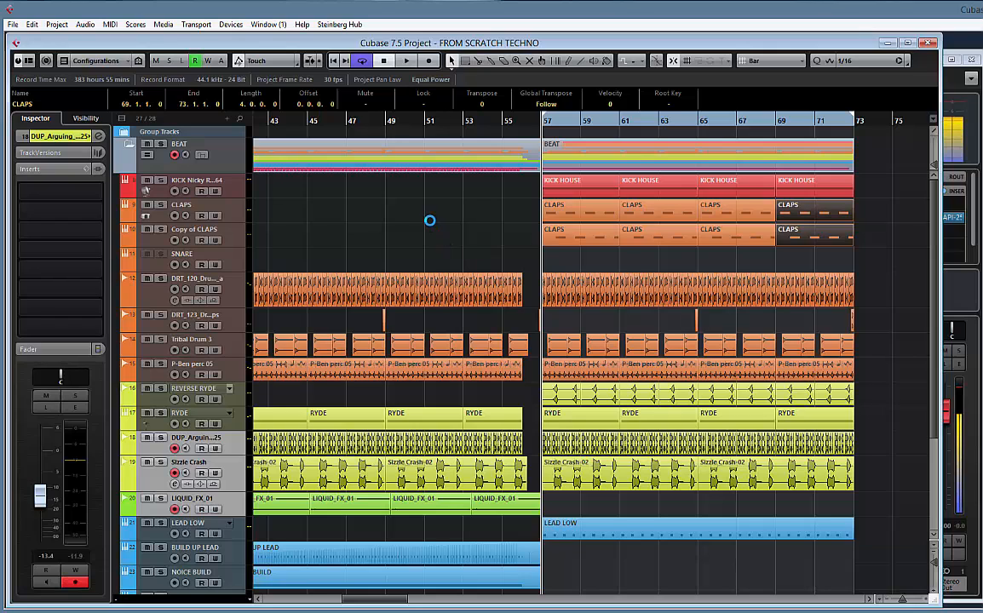
# Play the drop with the mixer open, briefly solo the DRT_120 drum channel, and raise its fader to -3.22
pyautogui.press('space')
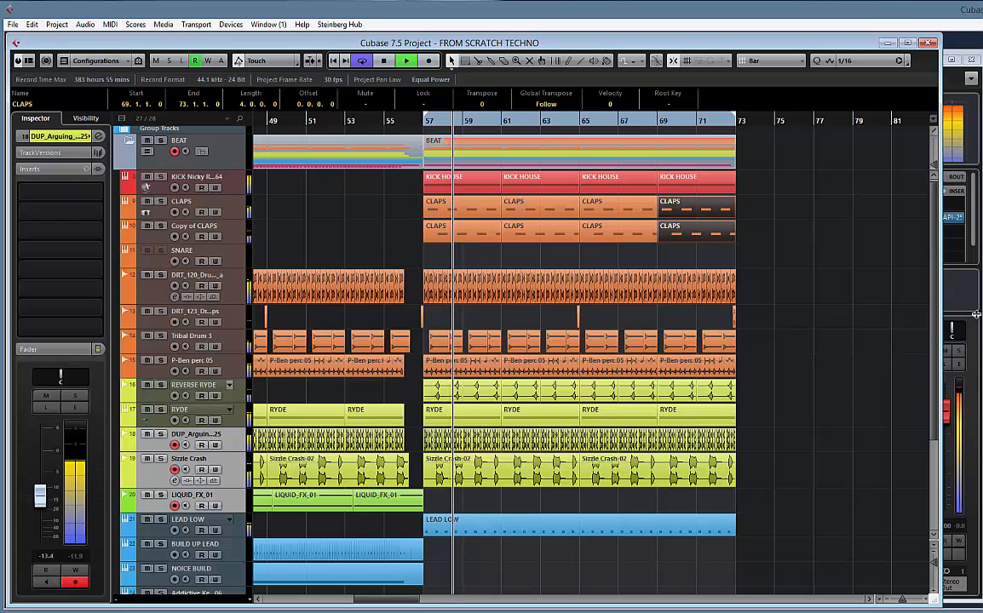
pyautogui.press('space')
pyautogui.press('F3')
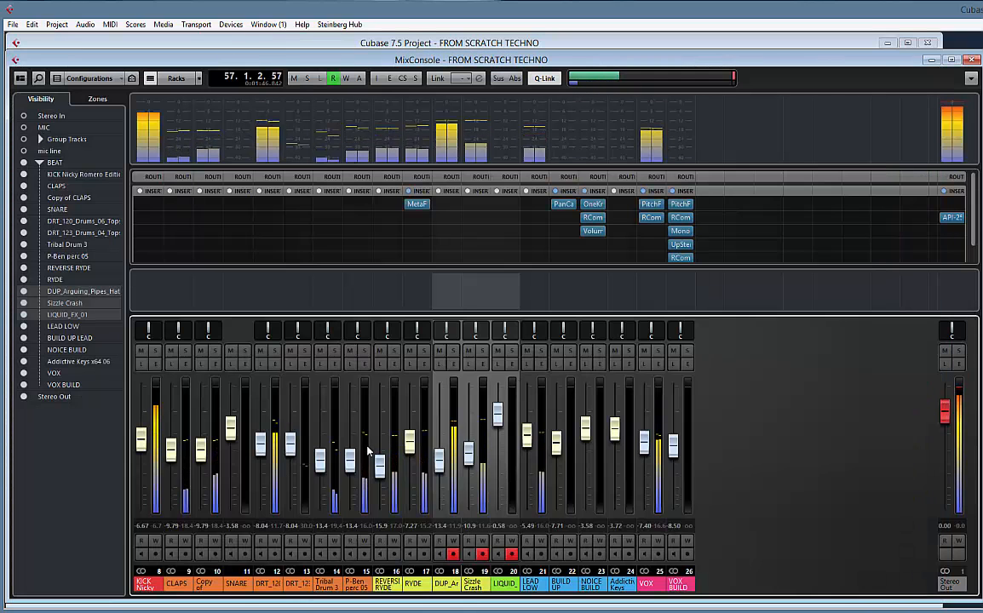
pyautogui.click(275, 351)
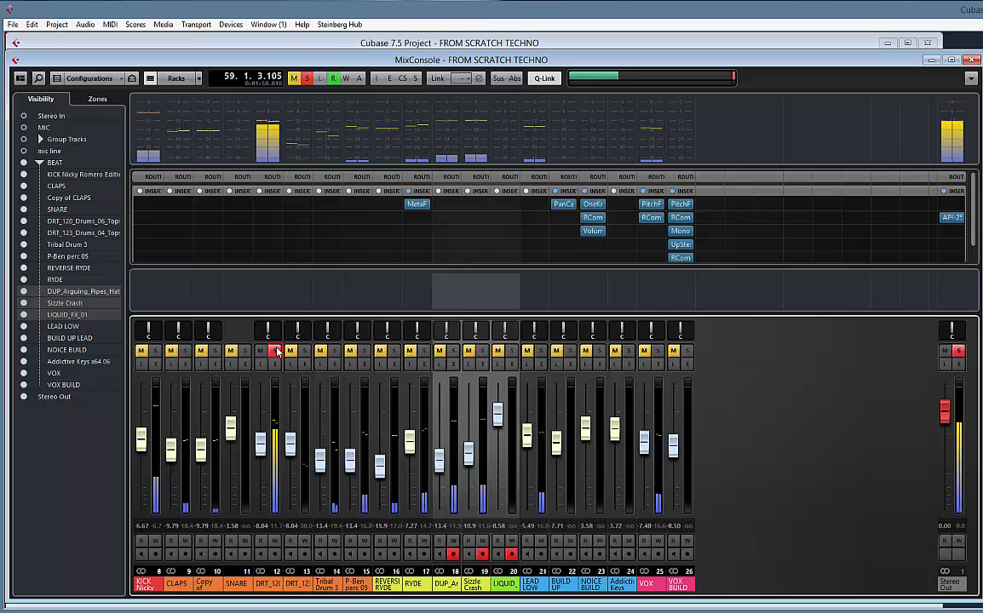
pyautogui.click(275, 351)
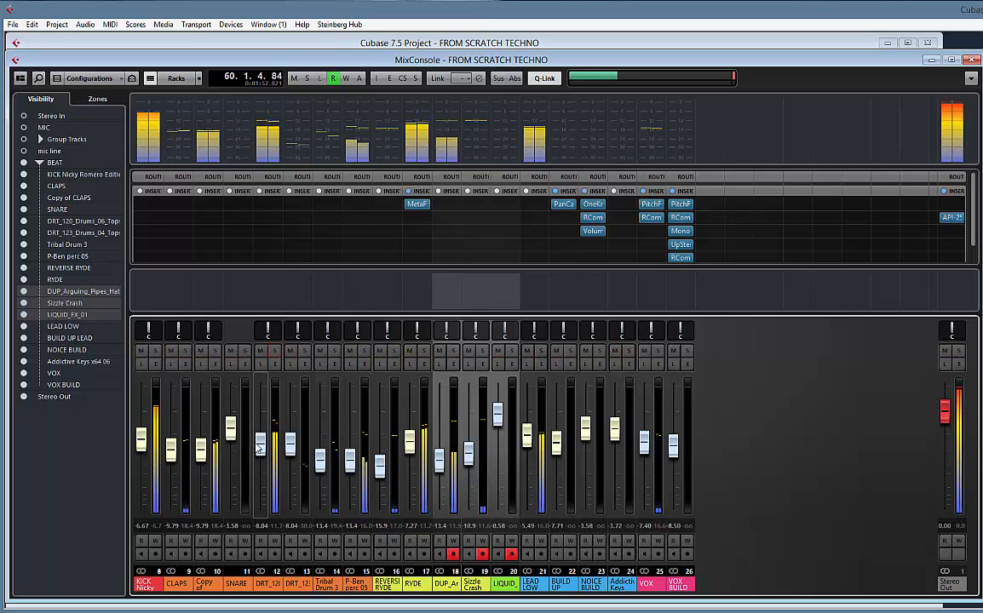
pyautogui.moveTo(259, 443); pyautogui.dragTo(266, 432)
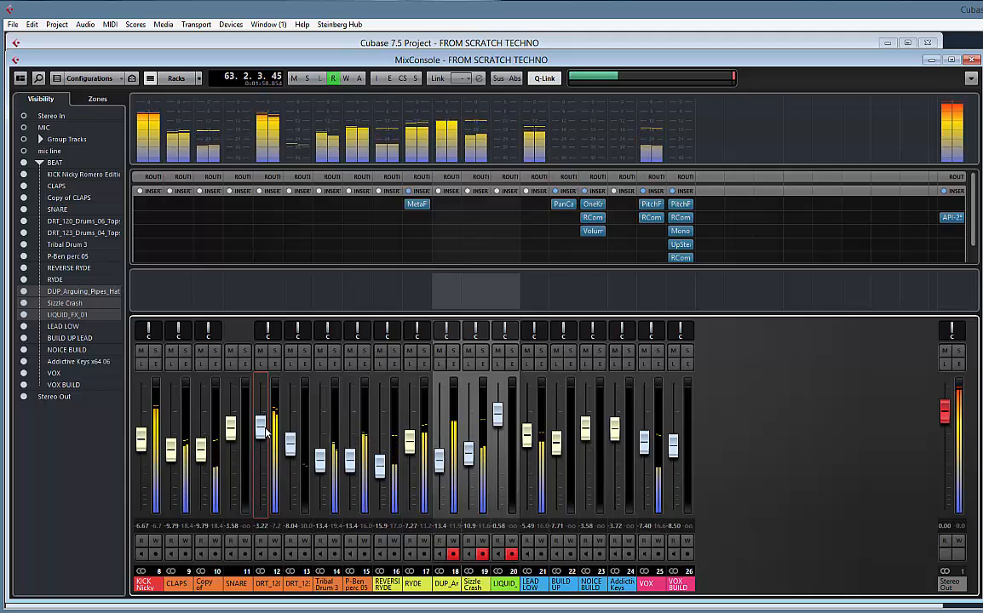
# Solo the kick and DRT_120 channels together, raise DRT_120 to -2.15 during playback, and clear both solos
pyautogui.click(155, 351)
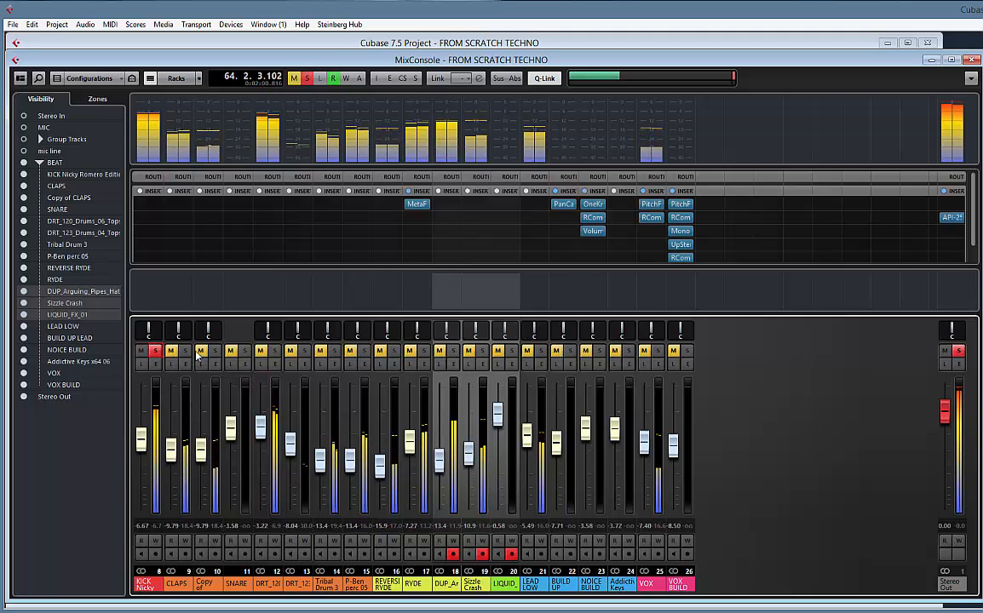
pyautogui.click(275, 351)
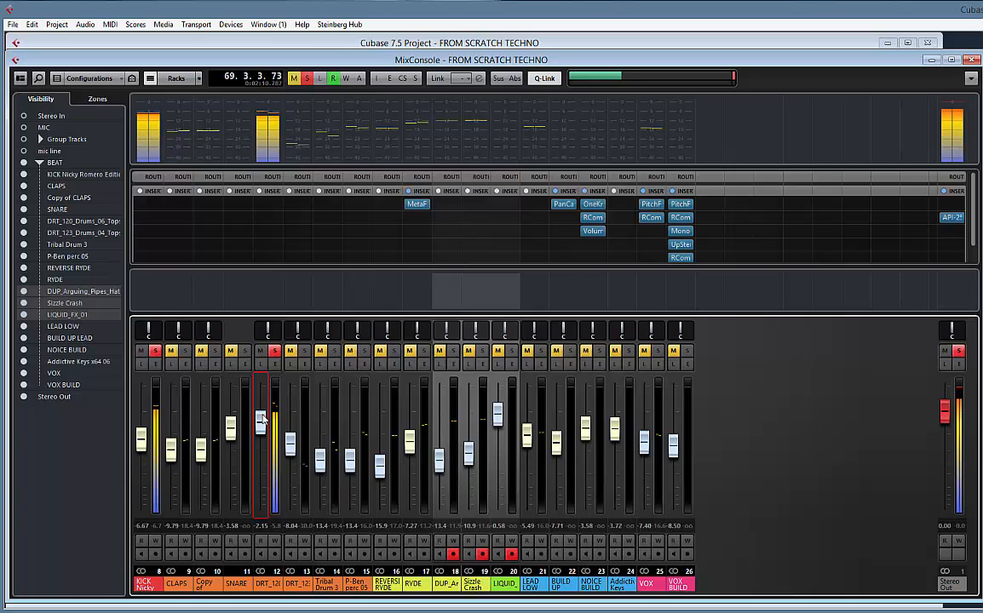
pyautogui.click(156, 351)
pyautogui.press('space')
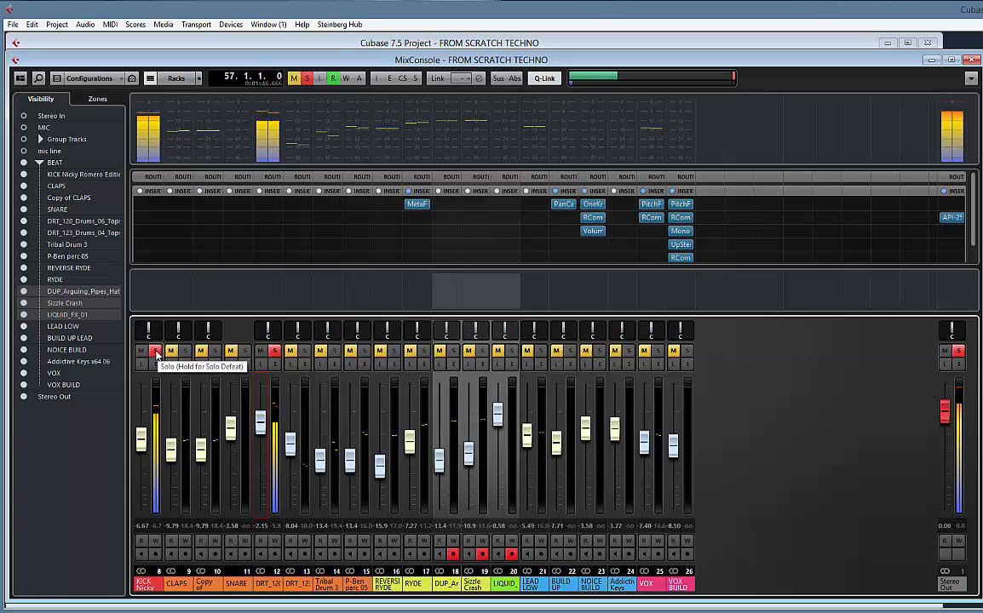
pyautogui.click(275, 351)
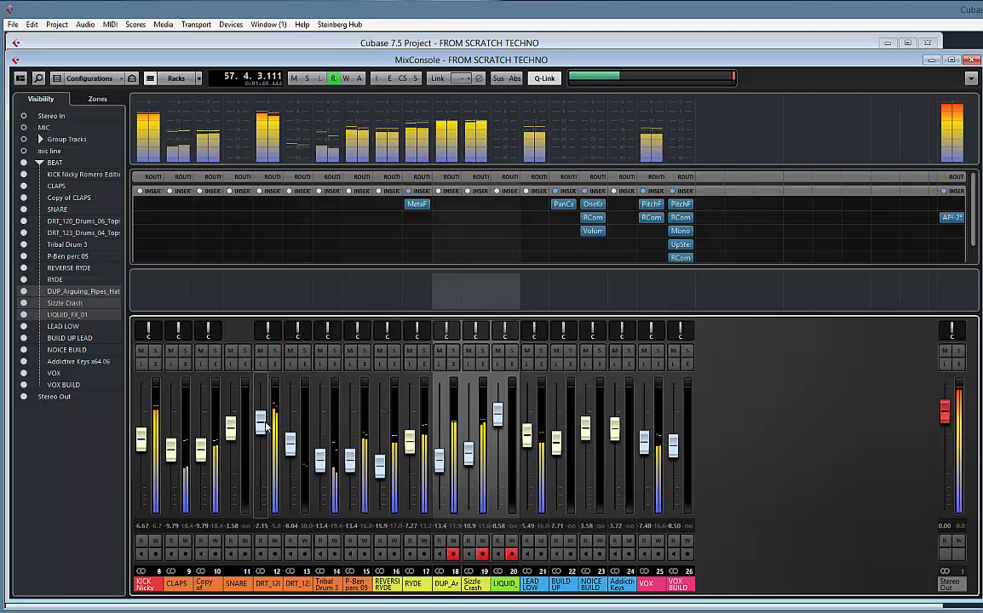
# Raise VOX to -3.85 and VOX BUILD to -4.95 together, and raise LEAD LOW to -3.66 during playback
pyautogui.click(655, 586)
pyautogui.keyDown('shift'); pyautogui.click(681, 587); pyautogui.keyUp('shift')
pyautogui.moveTo(678, 449); pyautogui.dragTo(679, 440)
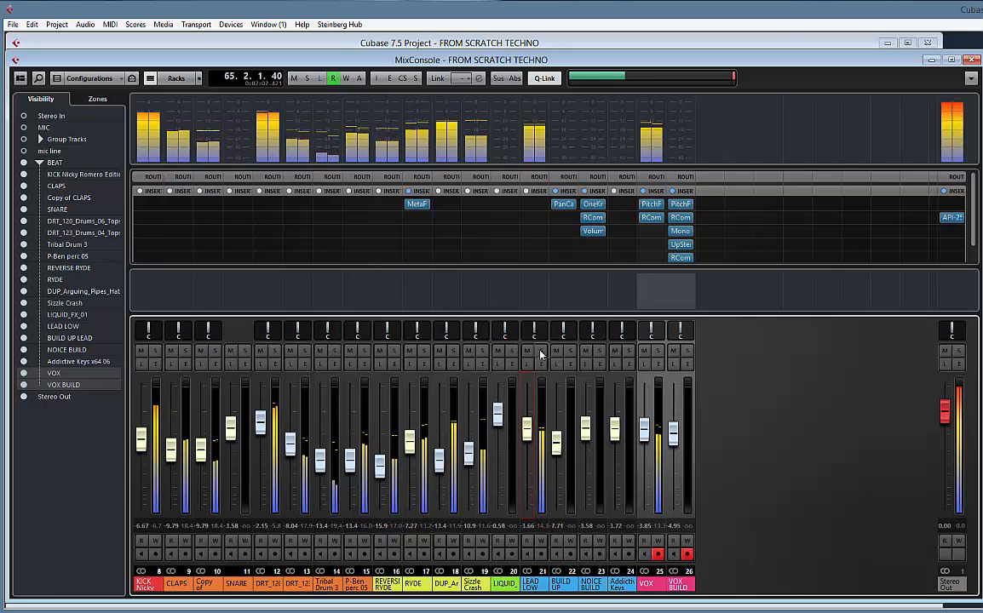
# Insert the Kickstart-64bit effect in the second insert slot of the LEAD LOW channel
pyautogui.click(546, 218)
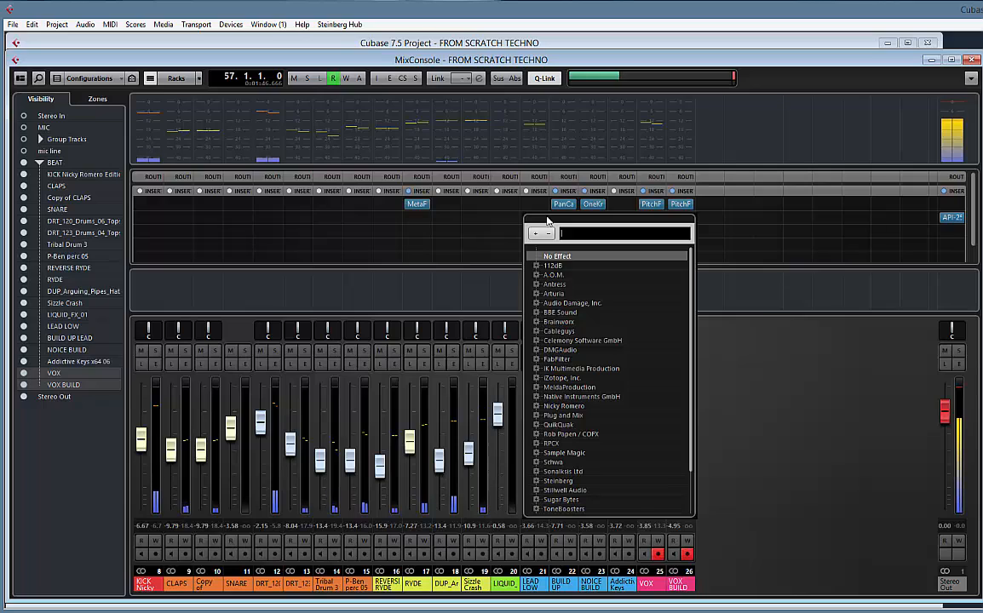
pyautogui.write('KICK')
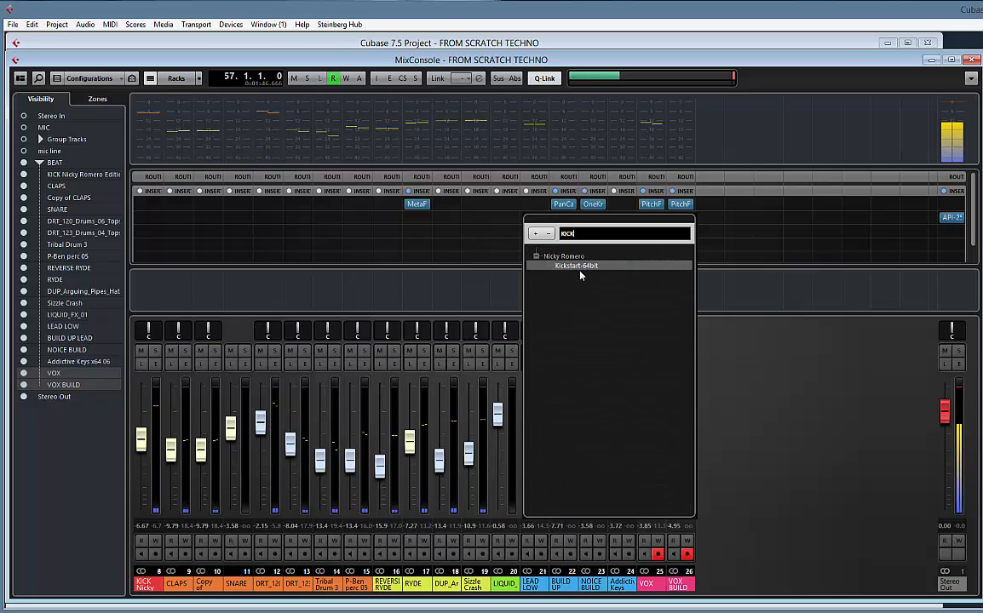
pyautogui.click(581, 267)
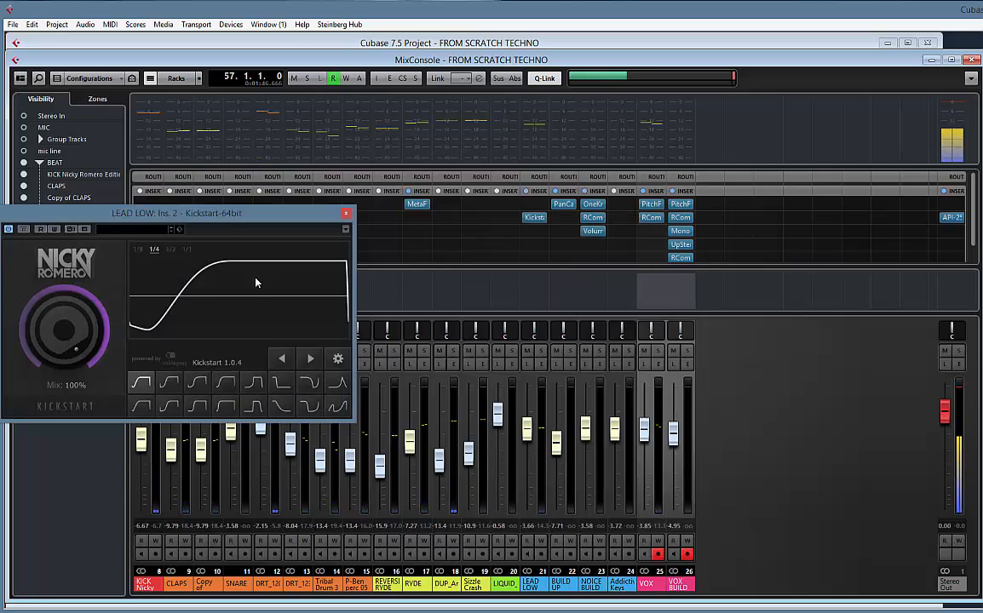
# Solo LEAD LOW during playback and try Kickstart's preset curves, settling on the third one at the 1/4 rate
pyautogui.moveTo(221, 217); pyautogui.dragTo(339, 217)
pyautogui.press('s')
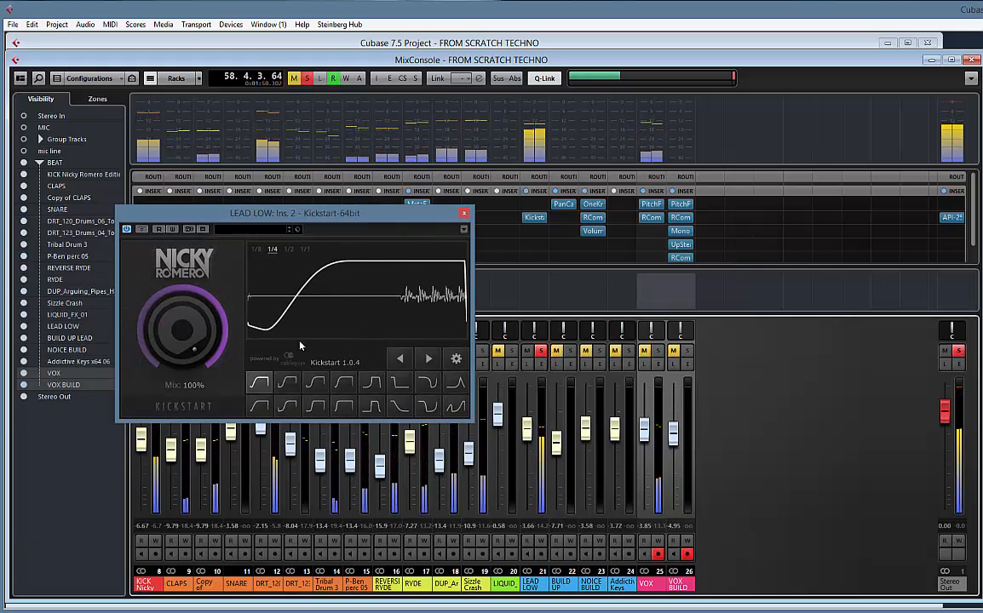
pyautogui.click(288, 385)
pyautogui.click(315, 385)
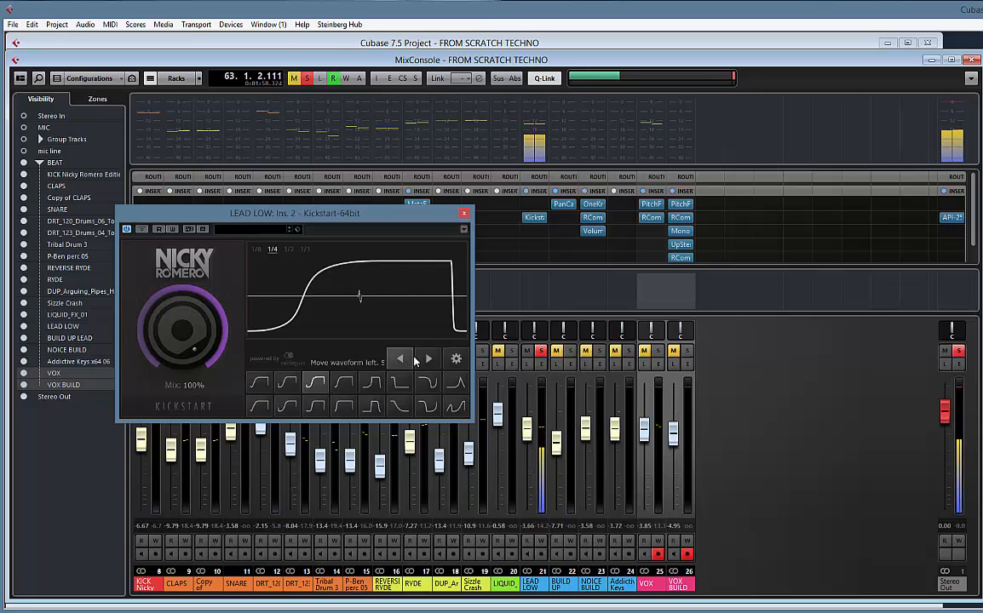
# Clear the LEAD LOW solo, raise its fader to -2.28 against the full mix, and close the Kickstart window
pyautogui.click(543, 352)
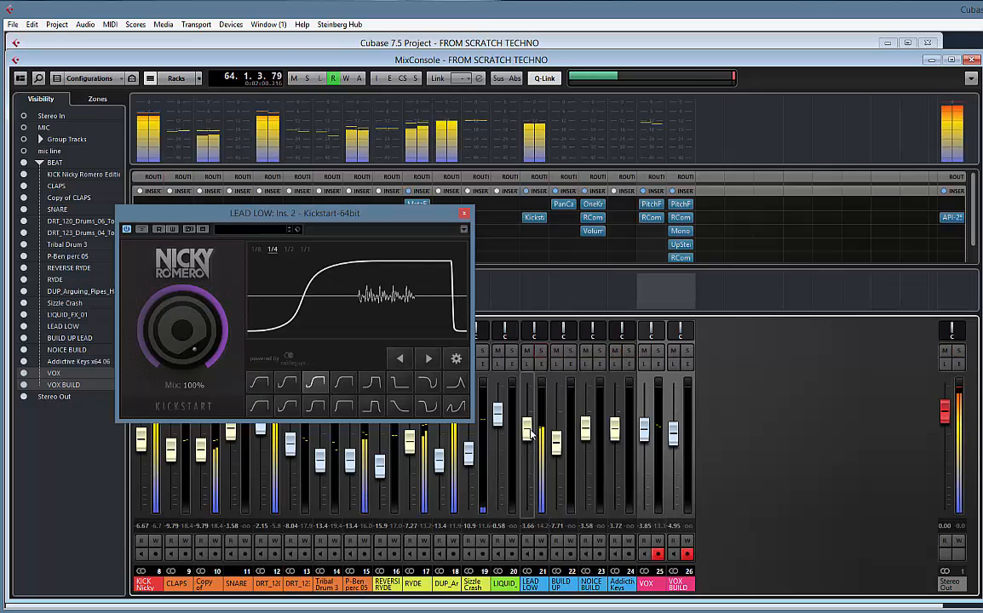
pyautogui.moveTo(529, 431); pyautogui.dragTo(529, 425)
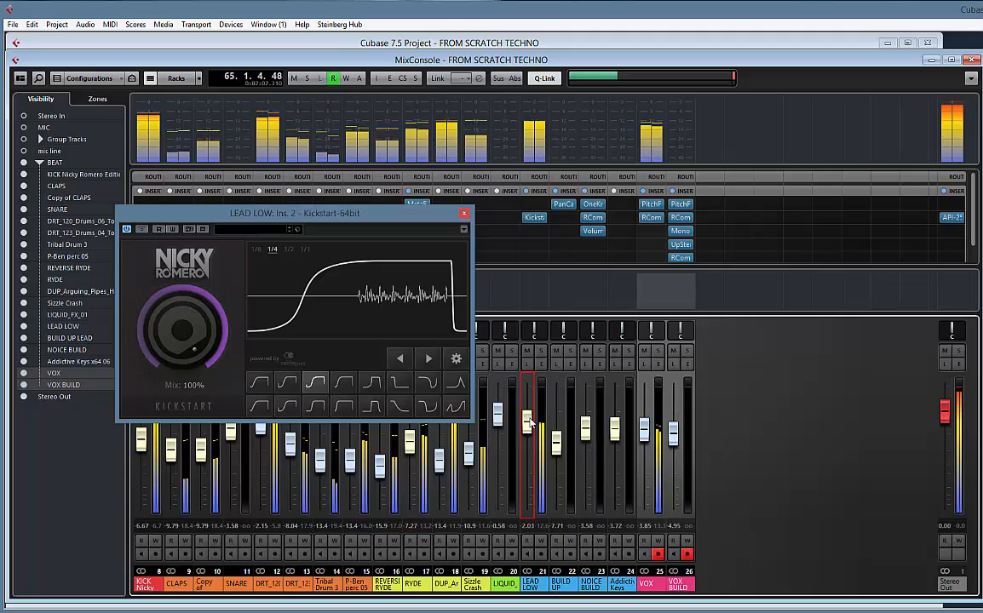
pyautogui.click(465, 217)
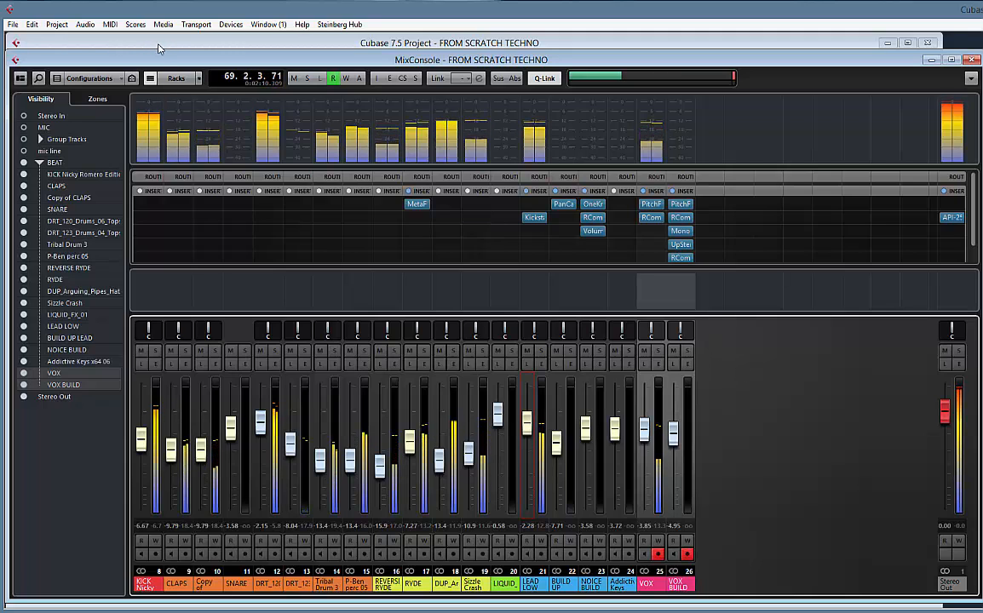
# Return to the project arrangement and play from bar 53 through the end of the build-up into the drop
pyautogui.click(259, 45)
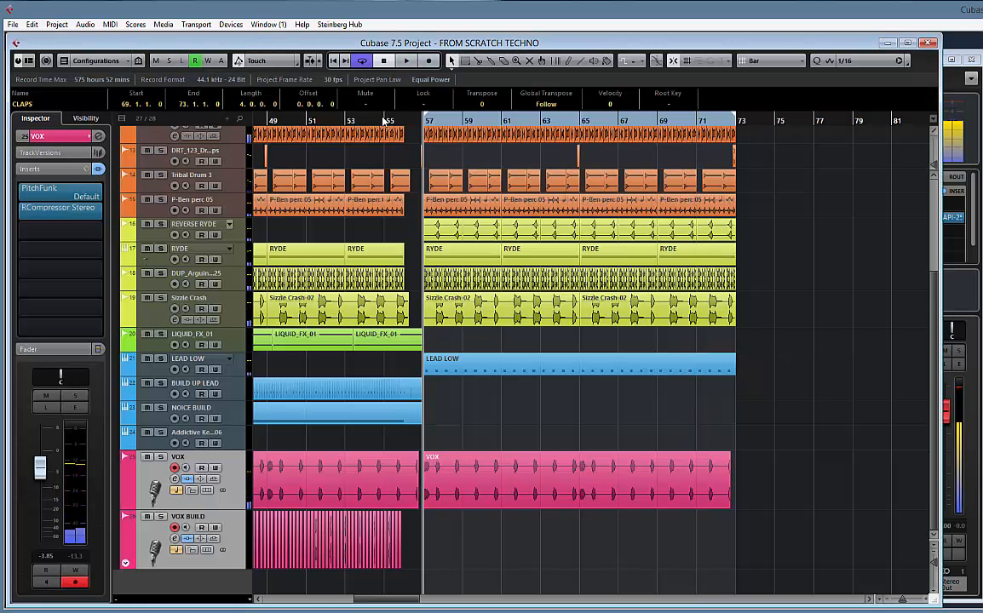
pyautogui.click(349, 121)
pyautogui.press('space')
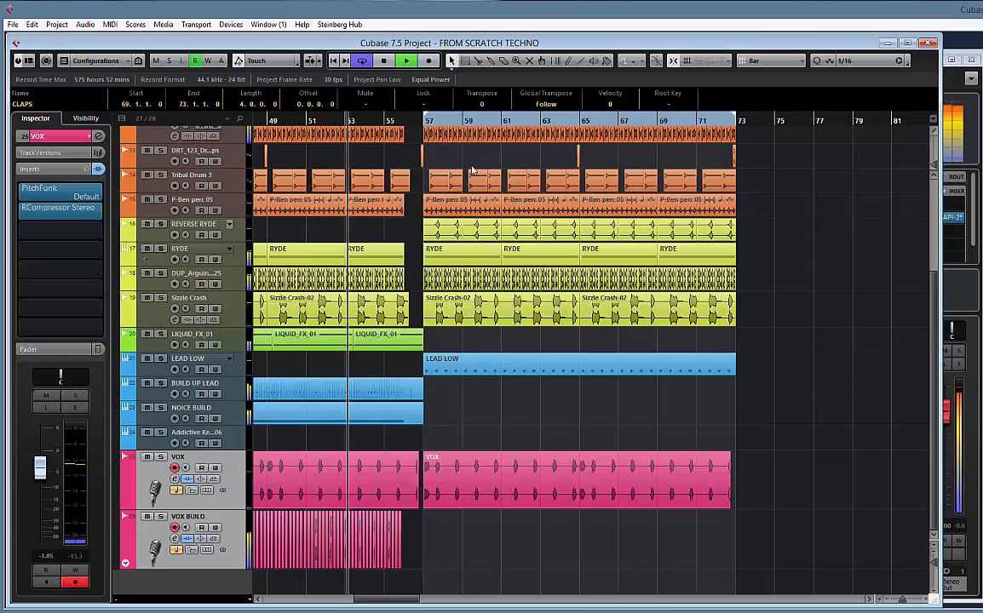
pyautogui.hscroll(-4, 456, 162)
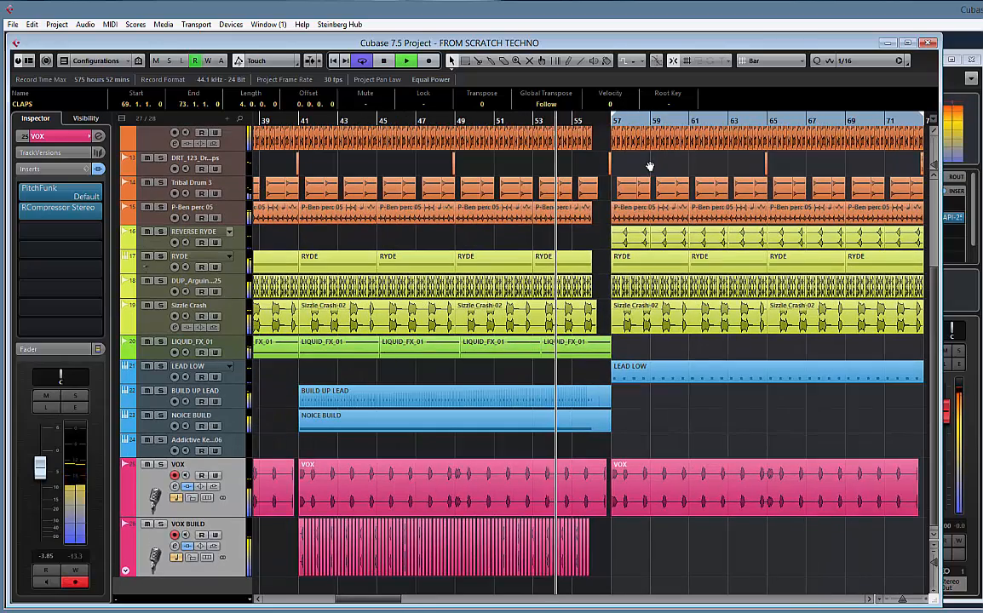
pyautogui.hscroll(2, 630, 154)
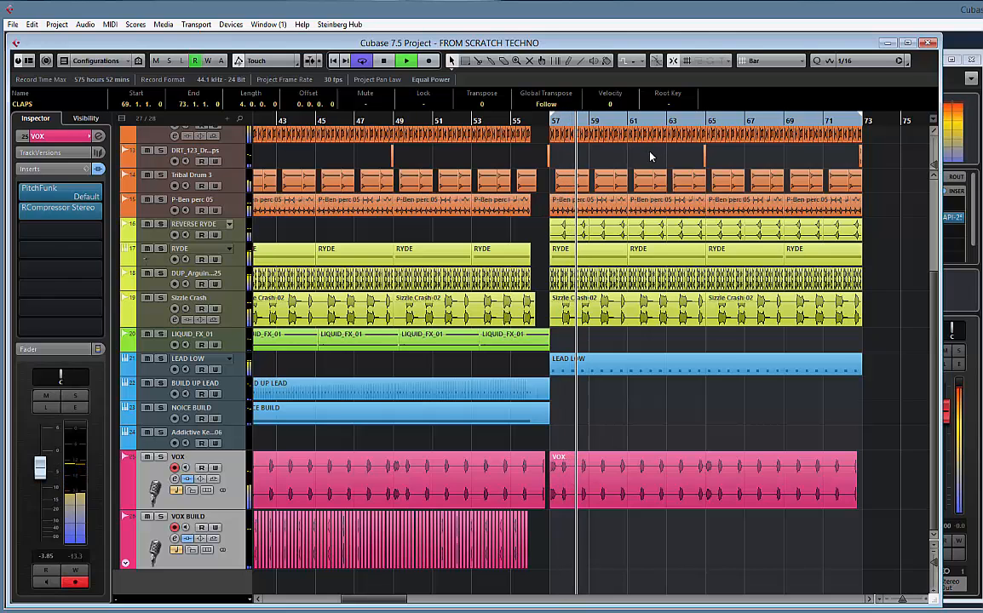
pyautogui.hscroll(2, 649, 154)
pyautogui.press('space')
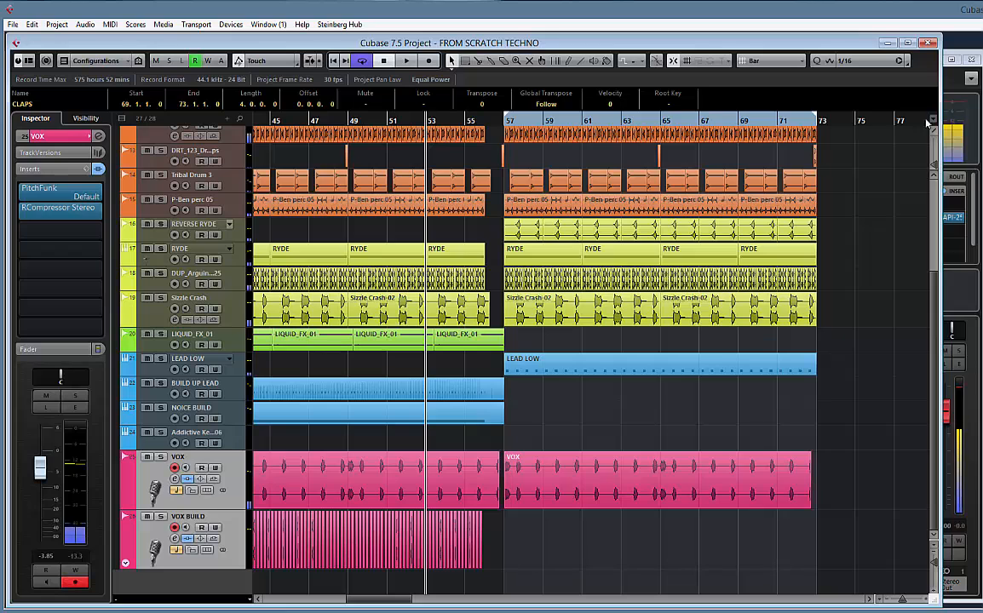
# Import the "hit sea" sample from the DJ MAD FX folder of HOUSE MUSIC TOOLS onto a new track at bar 57
pyautogui.press('F5')
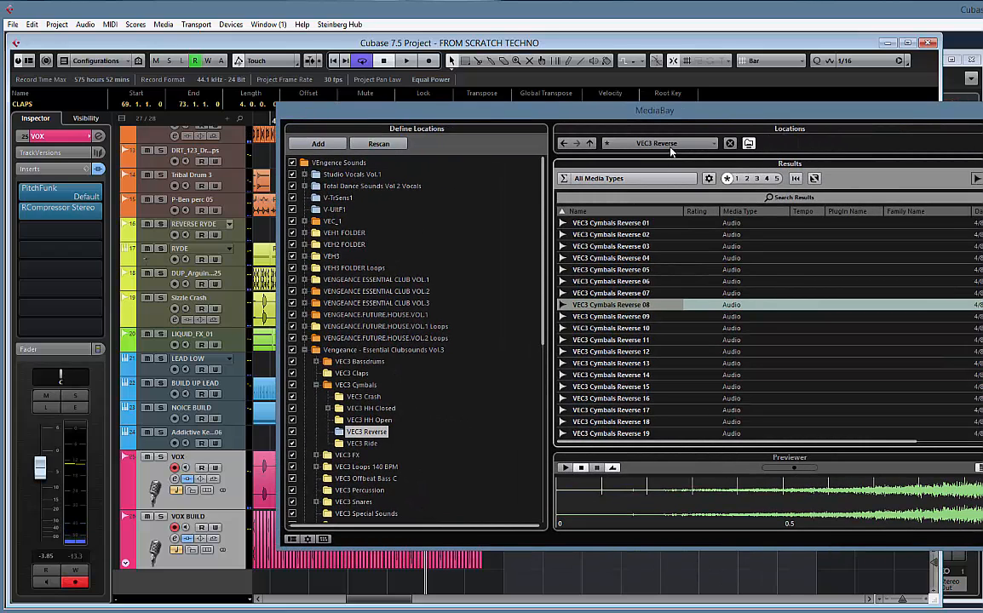
pyautogui.click(672, 145)
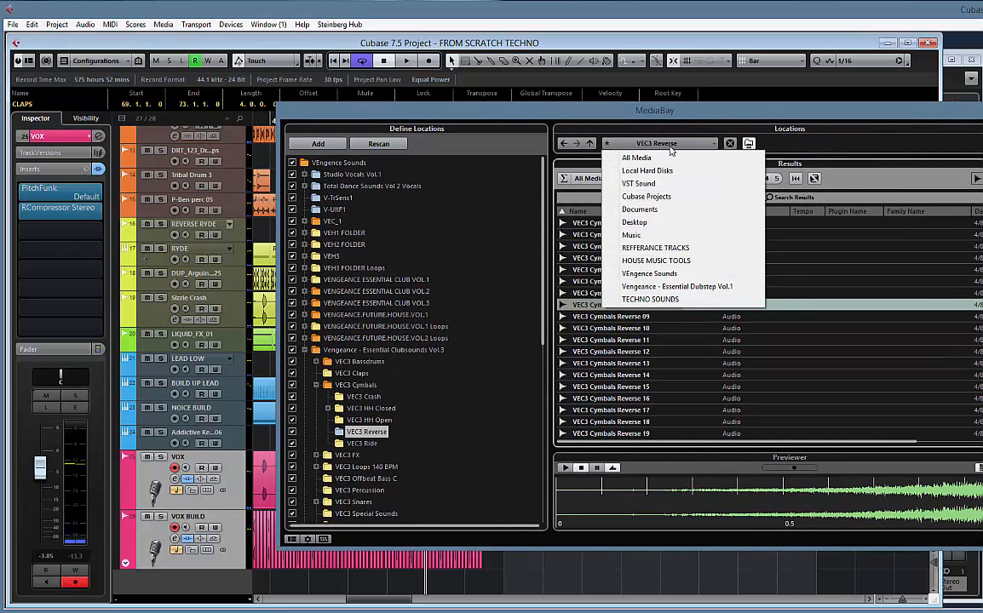
pyautogui.click(669, 261)
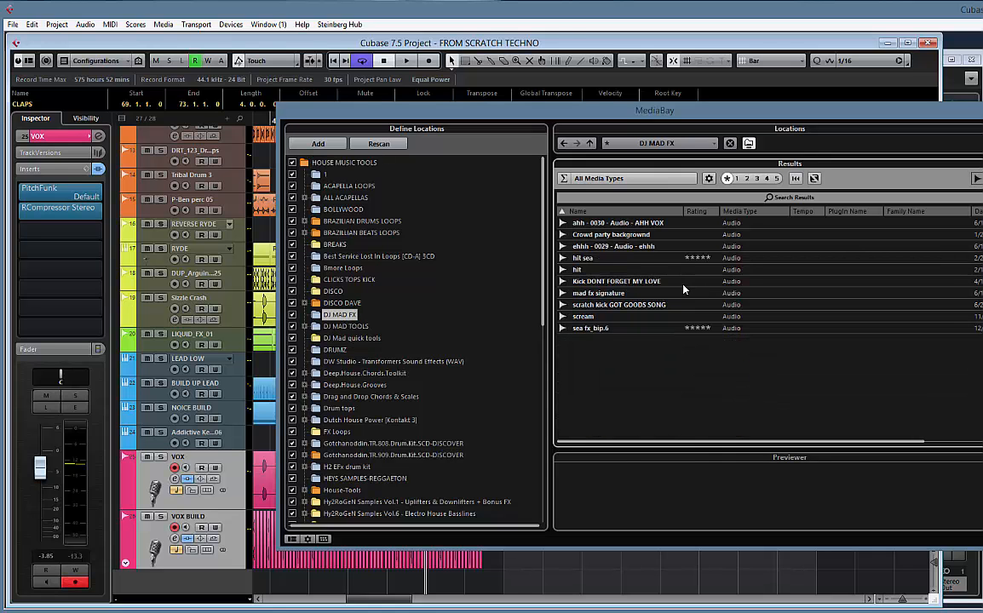
pyautogui.click(615, 258)
pyautogui.moveTo(535, 117); pyautogui.dragTo(929, 125)
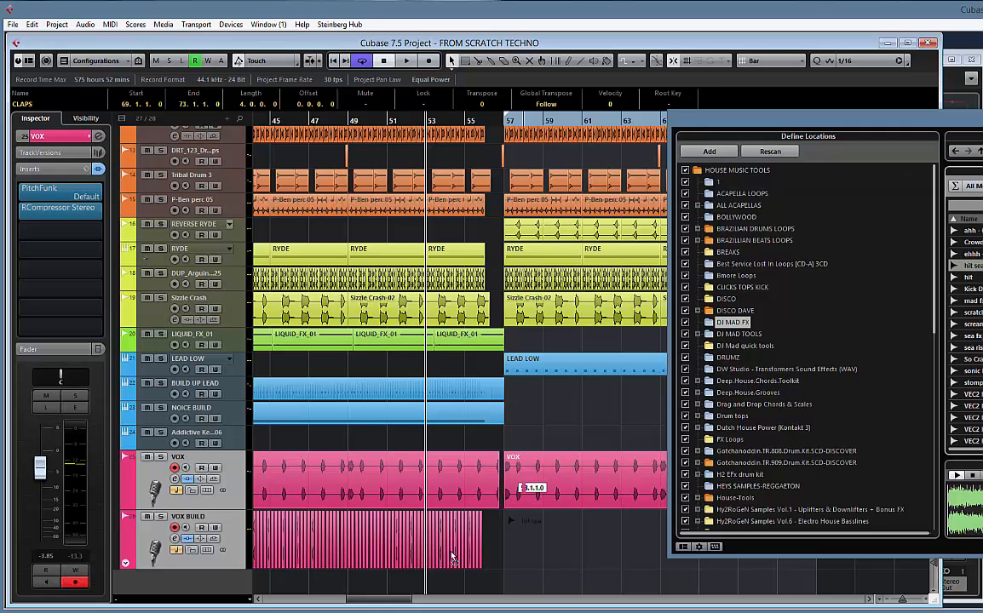
pyautogui.click(572, 575)
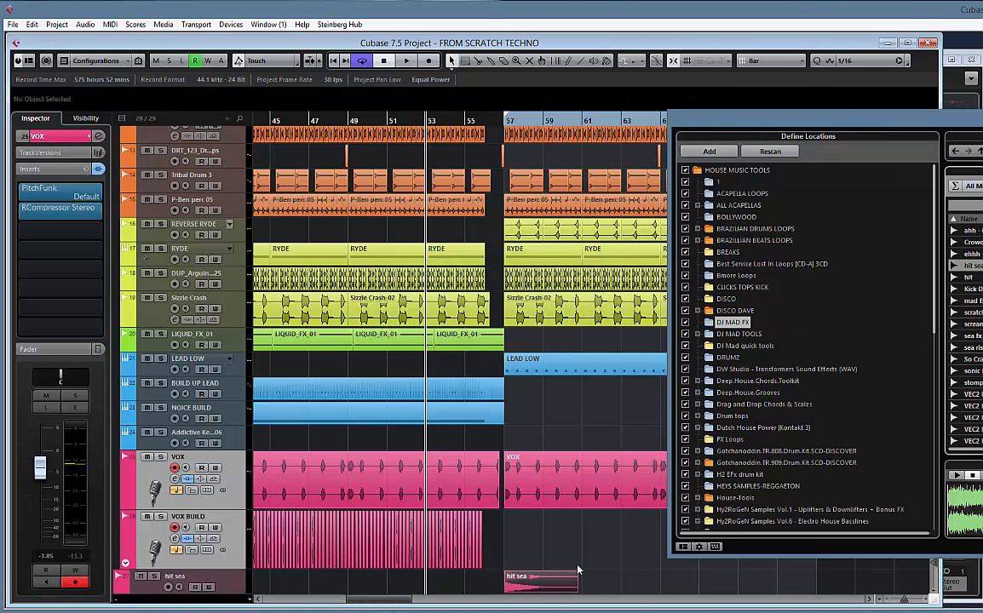
pyautogui.press('F5')
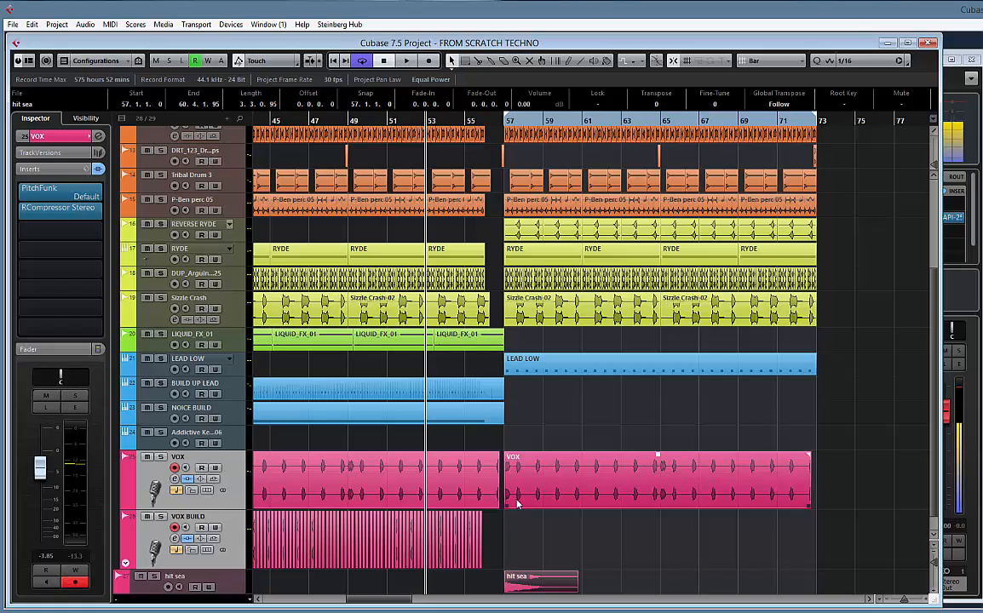
# Colour the hit sea track green with Color 5 and move it directly below LIQUID_FX_01
pyautogui.click(234, 583)
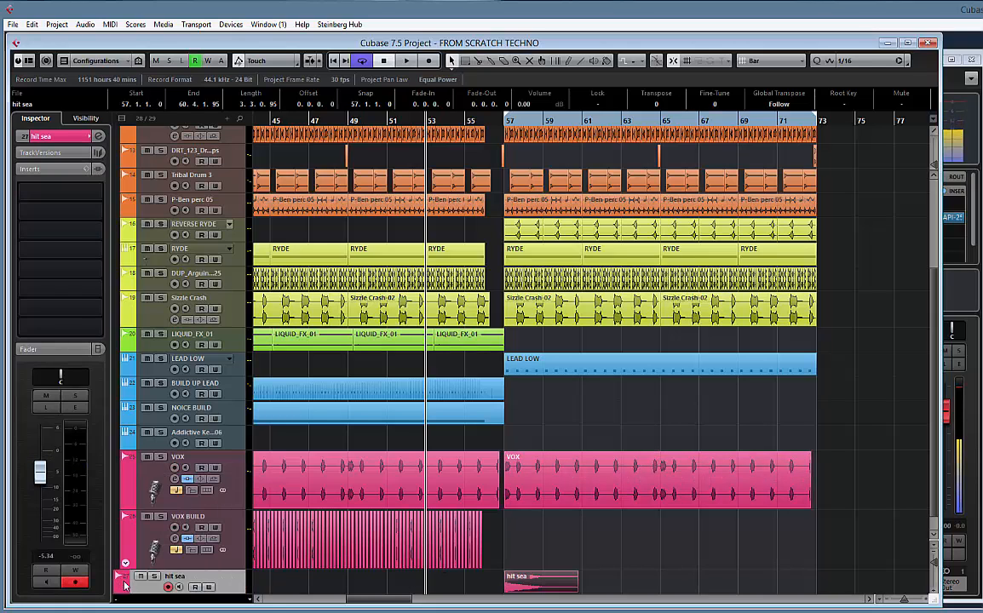
pyautogui.click(124, 585)
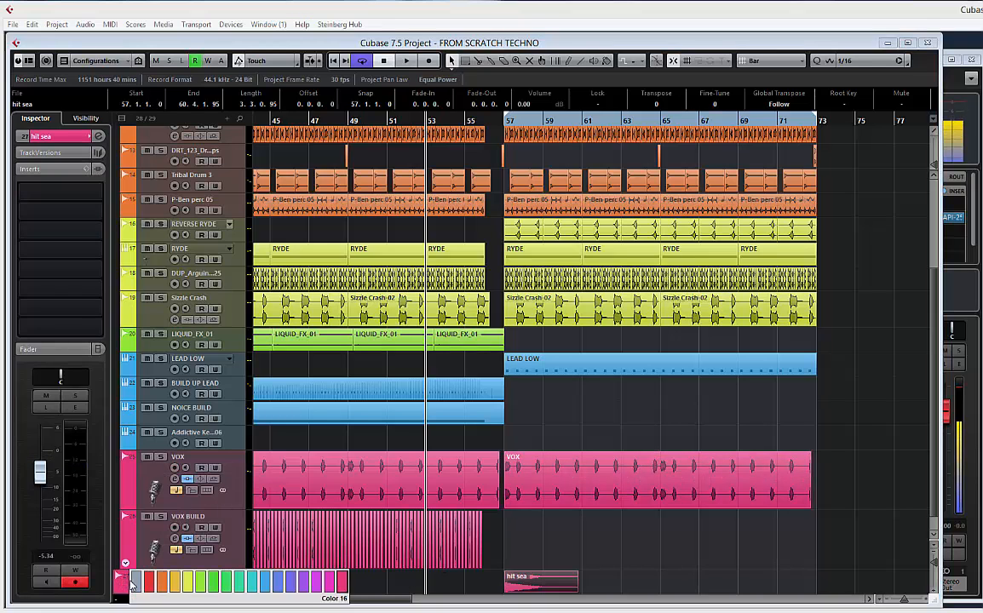
pyautogui.click(202, 586)
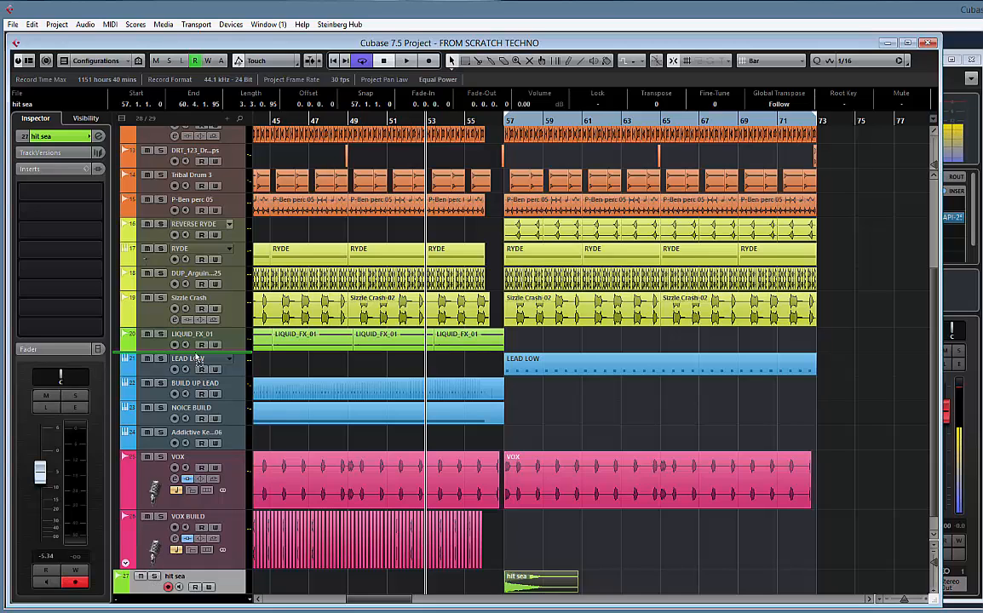
pyautogui.moveTo(196, 359); pyautogui.dragTo(296, 381)
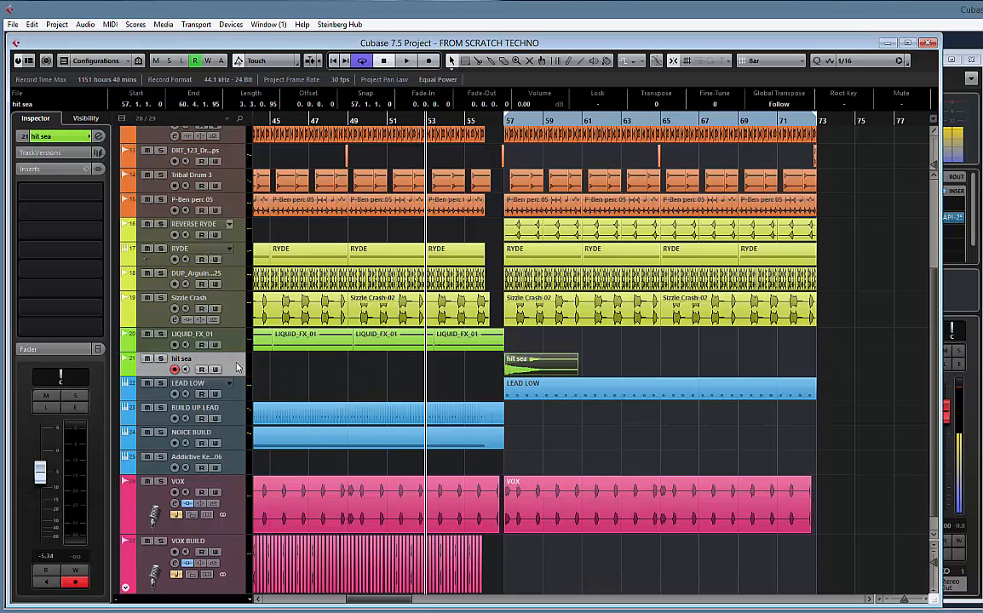
# Play into the drop and lower the hit sea track's volume to -12.0
pyautogui.press('space')
pyautogui.moveTo(39, 472); pyautogui.dragTo(39, 498)
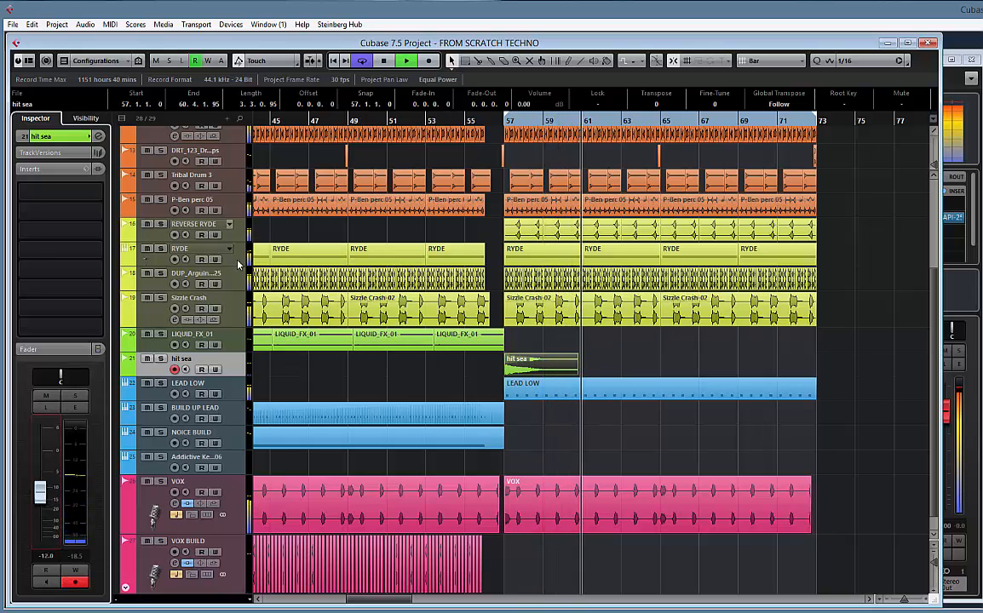
# Raise the RYDE track's volume to -2.05 and REVERSE RYDE's to -13.4 while the drop plays
pyautogui.click(209, 253)
pyautogui.moveTo(39, 464); pyautogui.dragTo(39, 457)
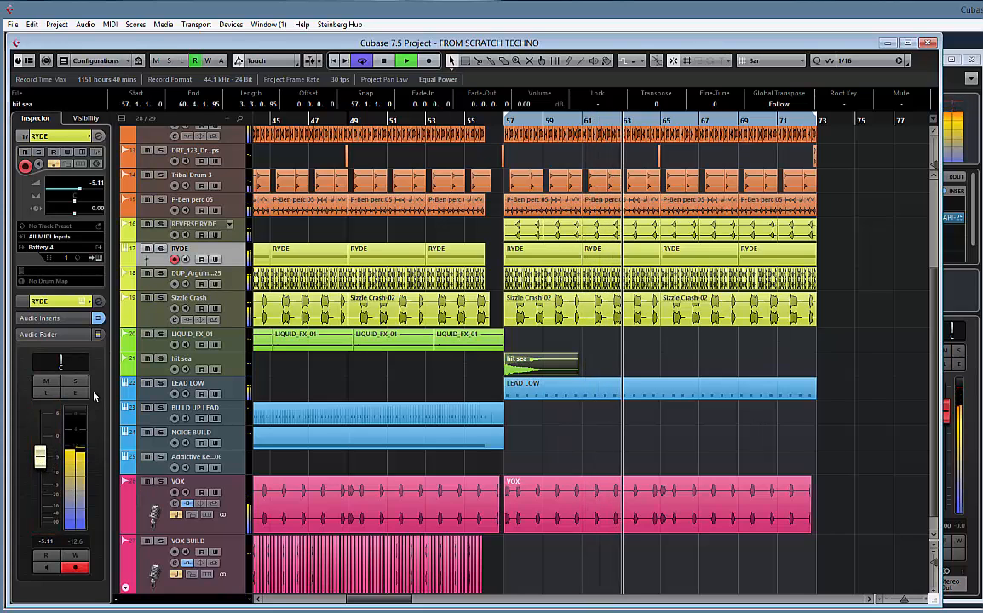
pyautogui.moveTo(39, 461); pyautogui.dragTo(46, 448)
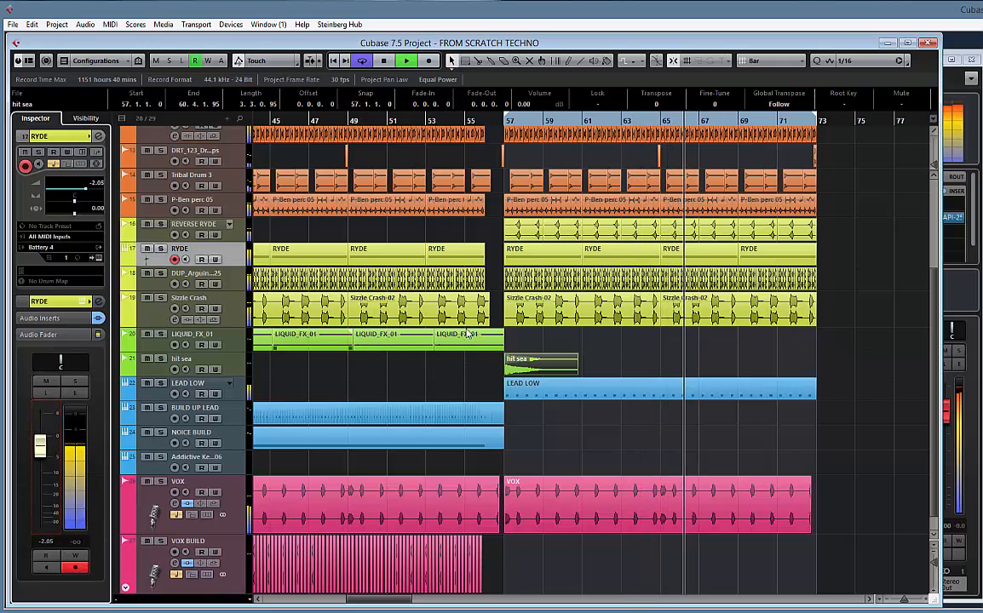
pyautogui.click(256, 235)
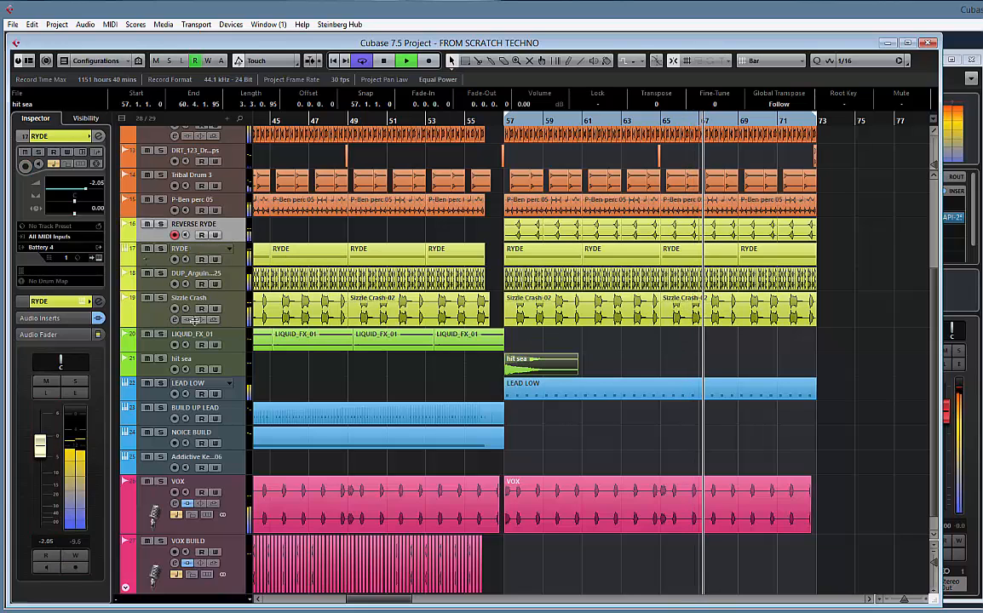
pyautogui.moveTo(40, 501)
pyautogui.mouseDown()
pyautogui.moveTo(41, 482)
pyautogui.moveTo(44, 501)
pyautogui.mouseUp()
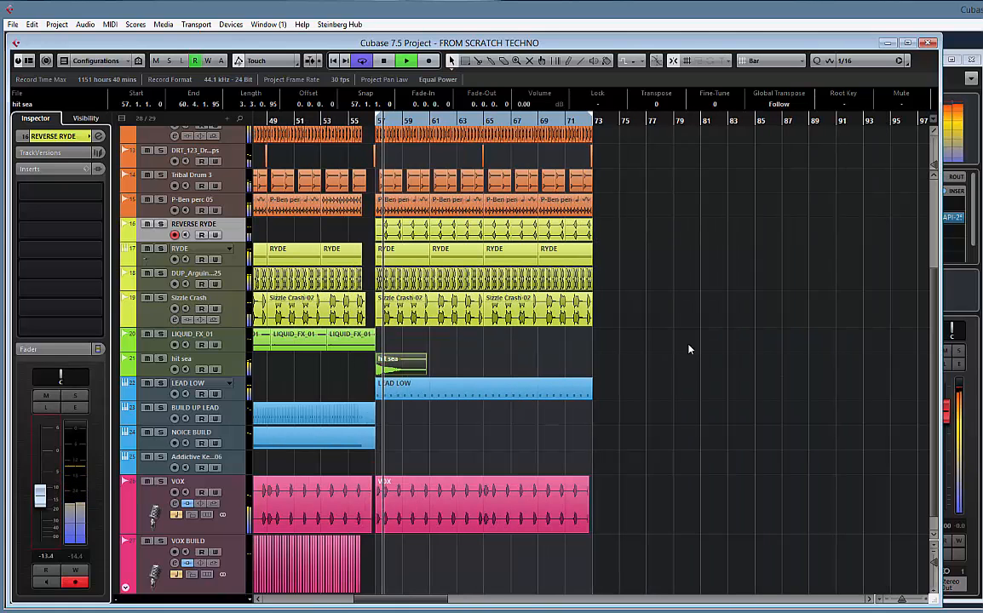
# Duplicate the BEAT folder part of bars 57 to 73 twice, extending the arrangement to bar 105
pyautogui.scroll(4, 593, 260)
pyautogui.click(464, 161)
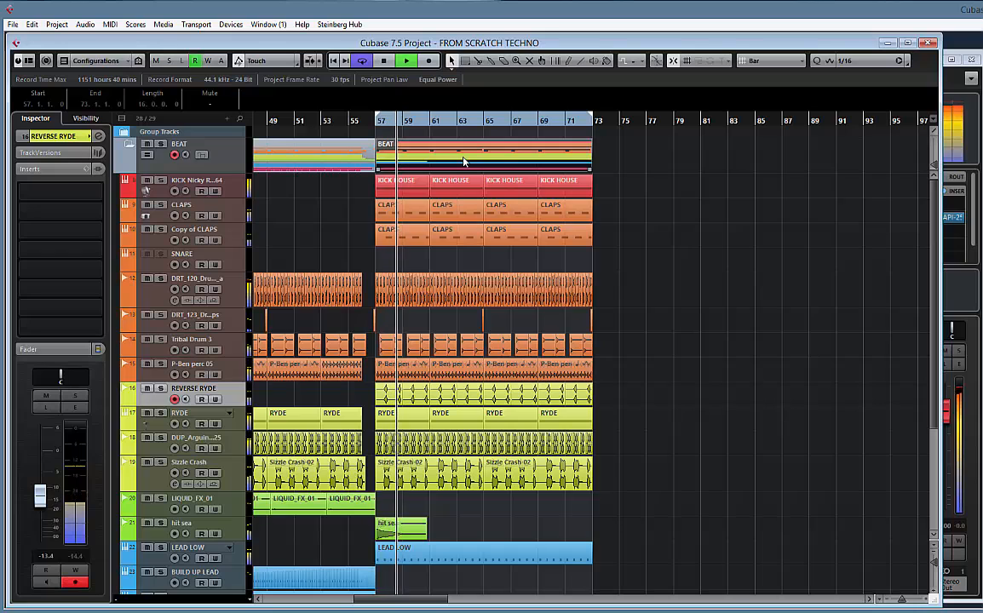
pyautogui.hotkey('ctrl', 'd')
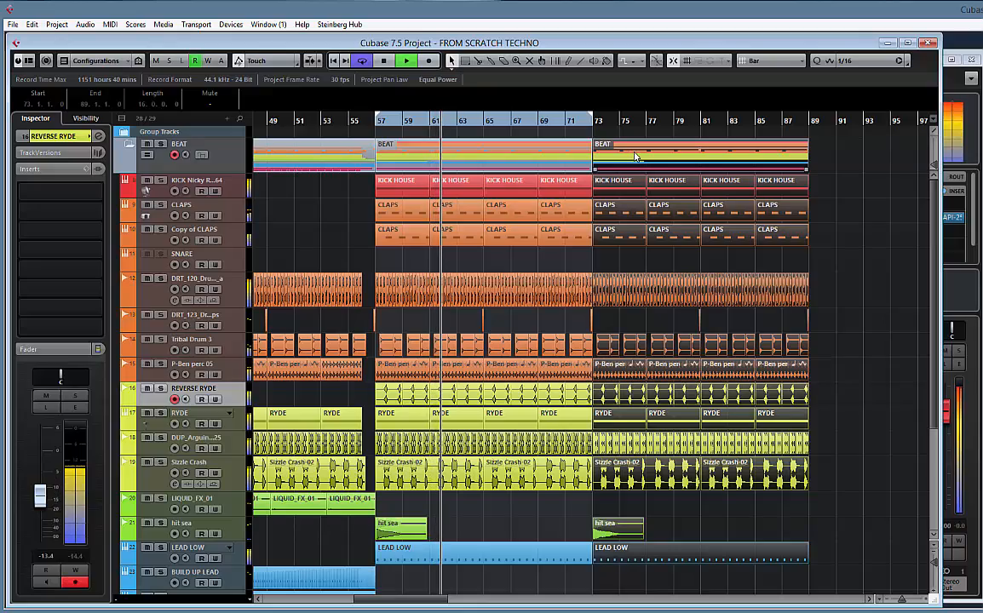
pyautogui.hotkey('ctrl', 'd')
# Select the BUILD UP LEAD and NOICE BUILD parts at bar 41 and place them at bar 89
pyautogui.moveTo(604, 265); pyautogui.dragTo(702, 252)
pyautogui.scroll(-5, 622, 300)
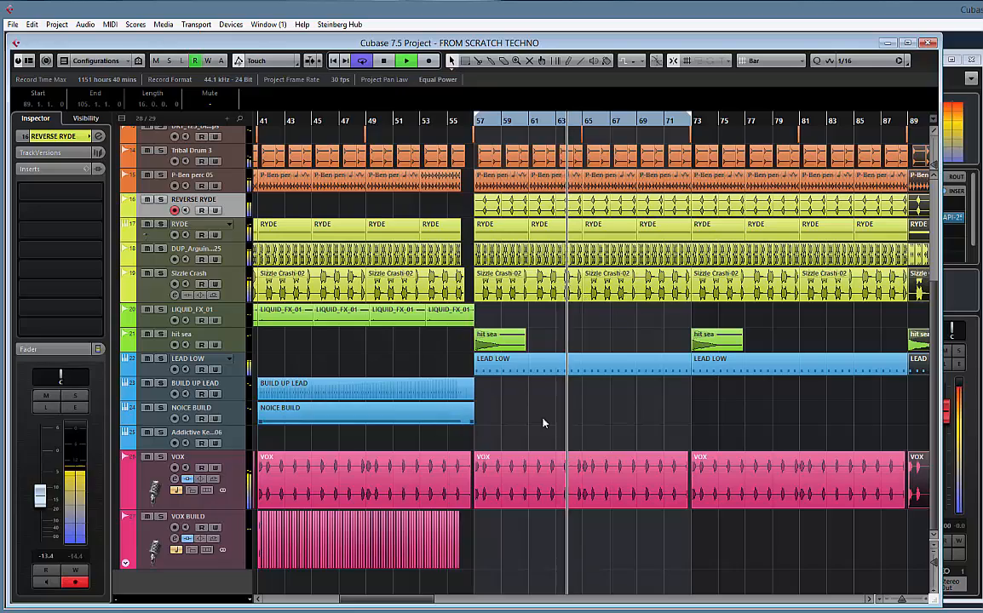
pyautogui.moveTo(545, 421); pyautogui.dragTo(365, 425)
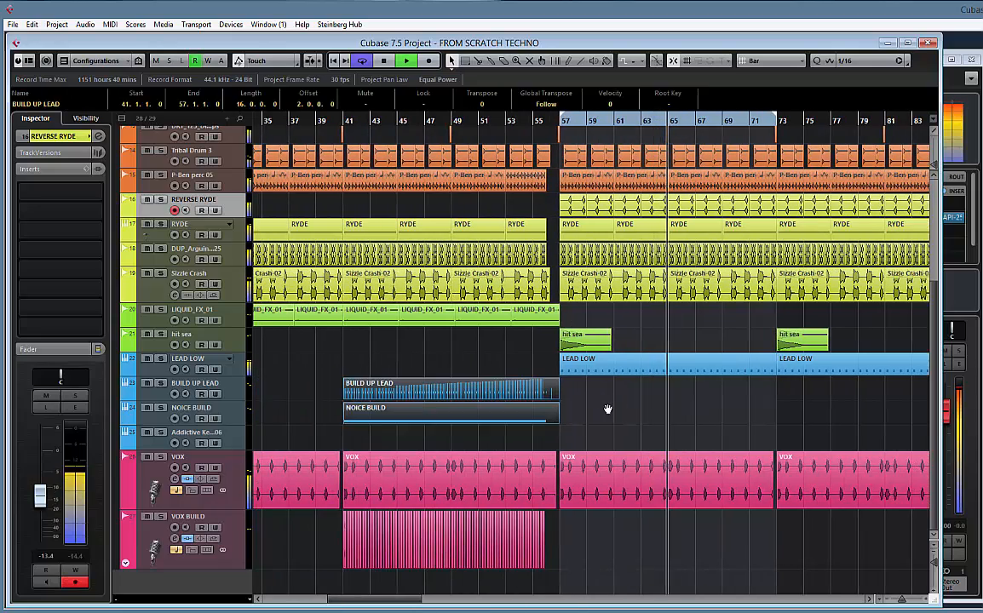
pyautogui.moveTo(607, 410); pyautogui.dragTo(578, 412)
pyautogui.moveTo(358, 395); pyautogui.dragTo(681, 396)
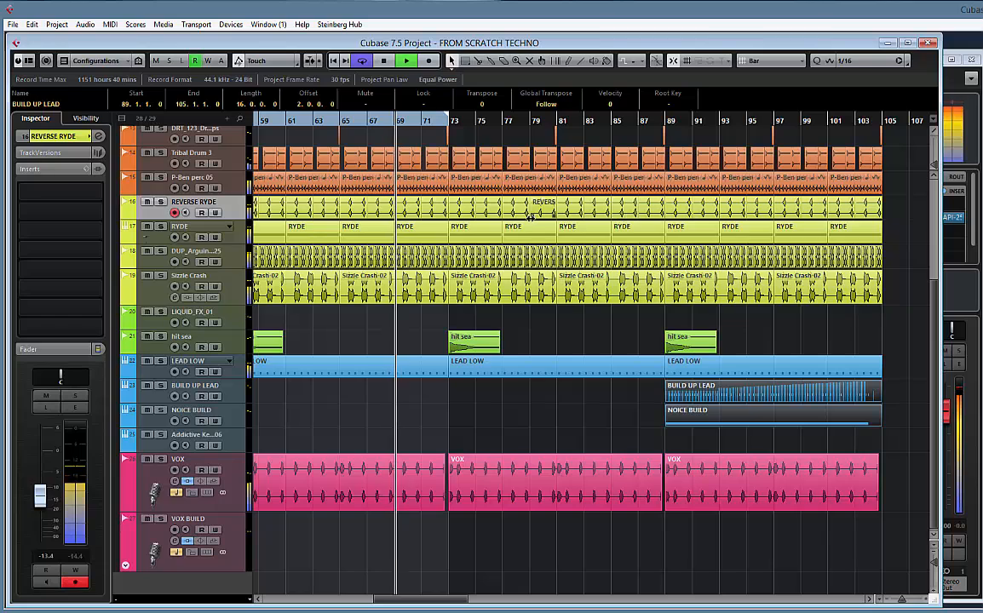
# Rename the Nicky Romero kick track as KICK MAIN
pyautogui.scroll(5, 391, 239)
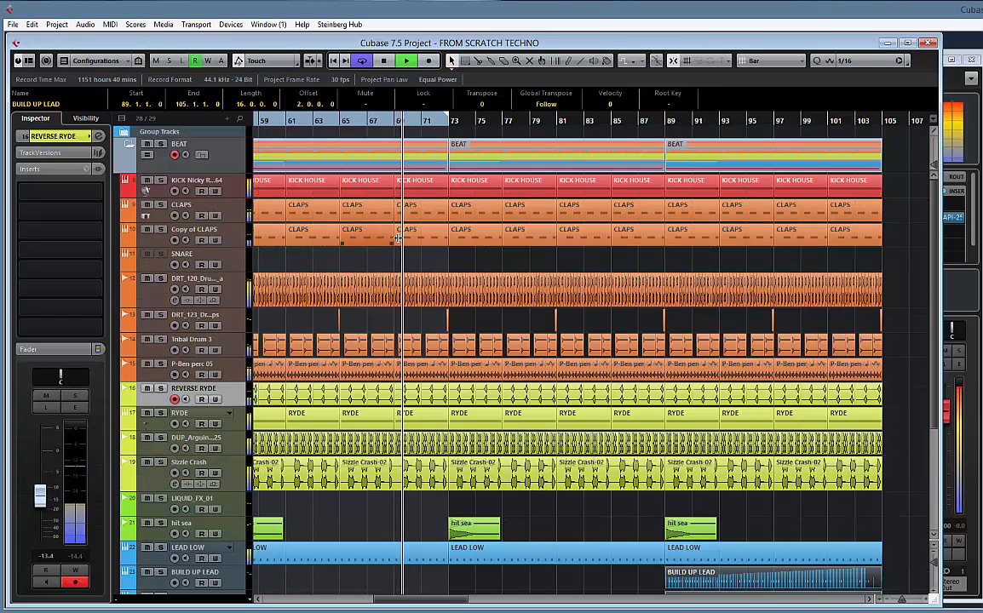
pyautogui.doubleClick(198, 181)
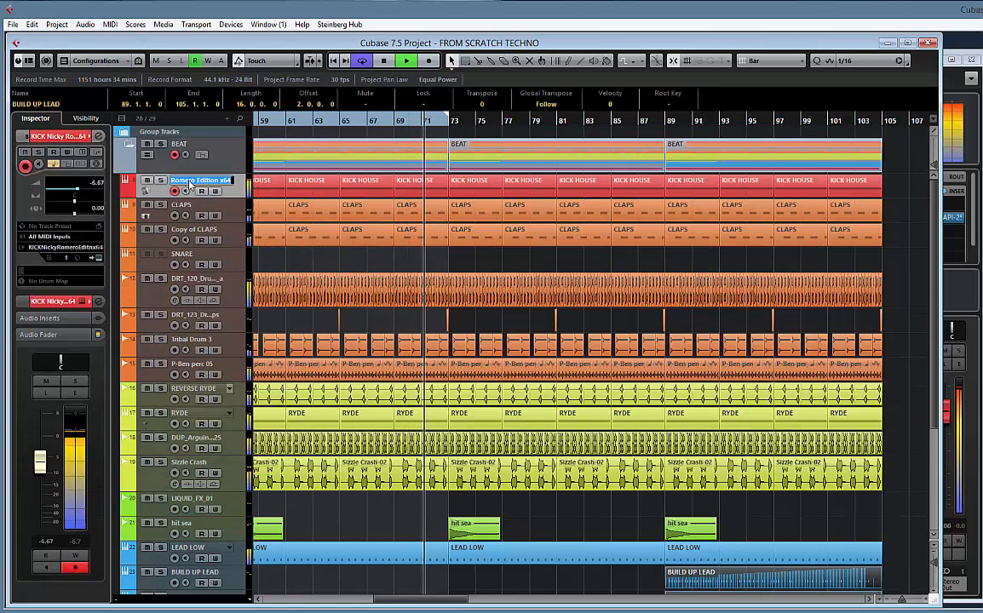
pyautogui.write('KICK MAIN')
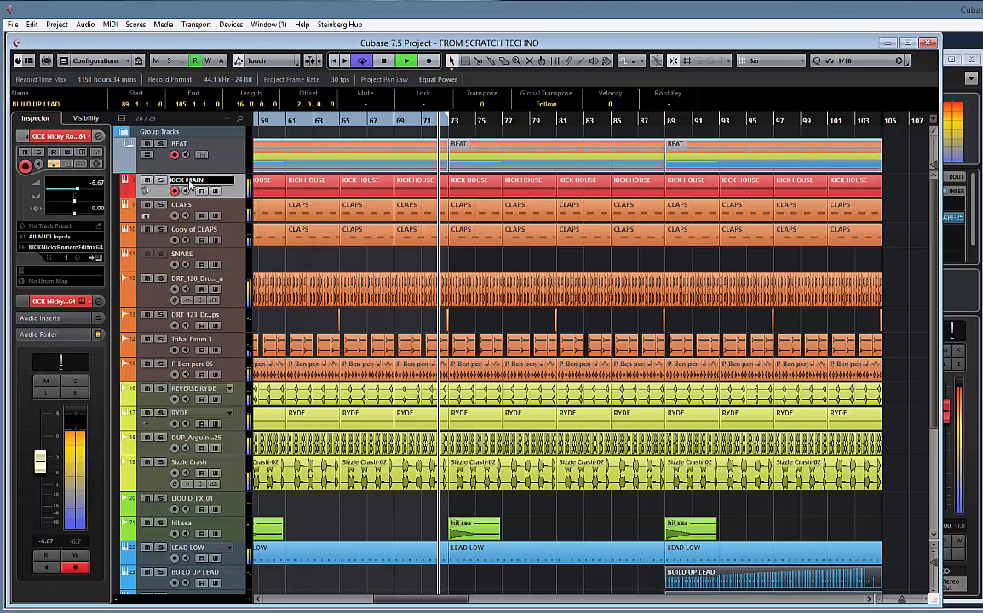
pyautogui.press('Return')
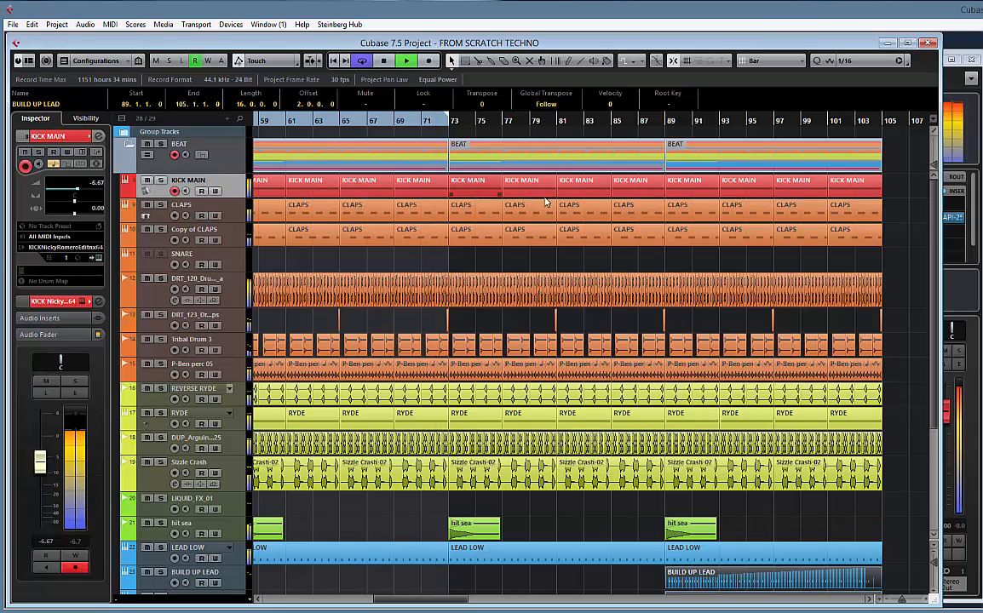
# Duplicate the KICK MAIN track and delete the copied track's parts from bar 57 onward
pyautogui.rightClick(238, 189)
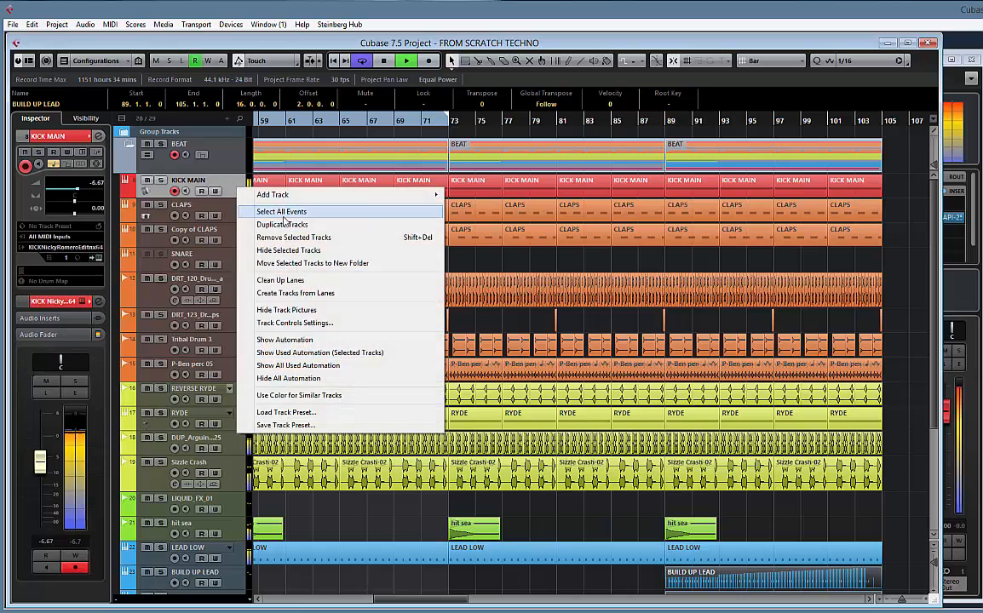
pyautogui.click(452, 231)
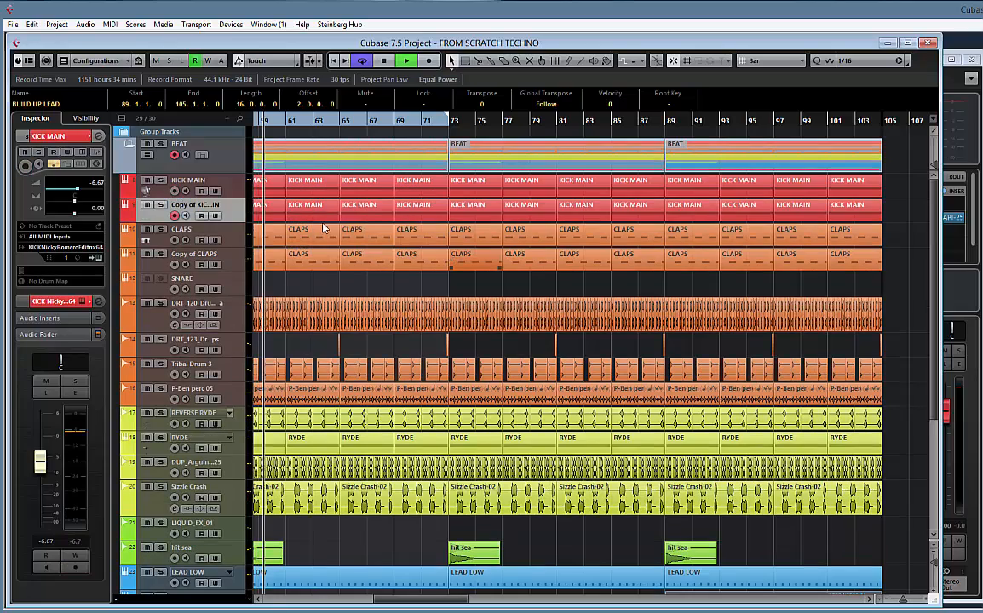
pyautogui.hscroll(-4, 479, 226)
pyautogui.click(400, 217)
pyautogui.press('Delete')
pyautogui.press('Delete')
pyautogui.press('Delete')
pyautogui.press('Delete')
pyautogui.press('Delete')
pyautogui.press('Delete')
pyautogui.press('Delete')
pyautogui.press('Delete')
pyautogui.press('Delete')
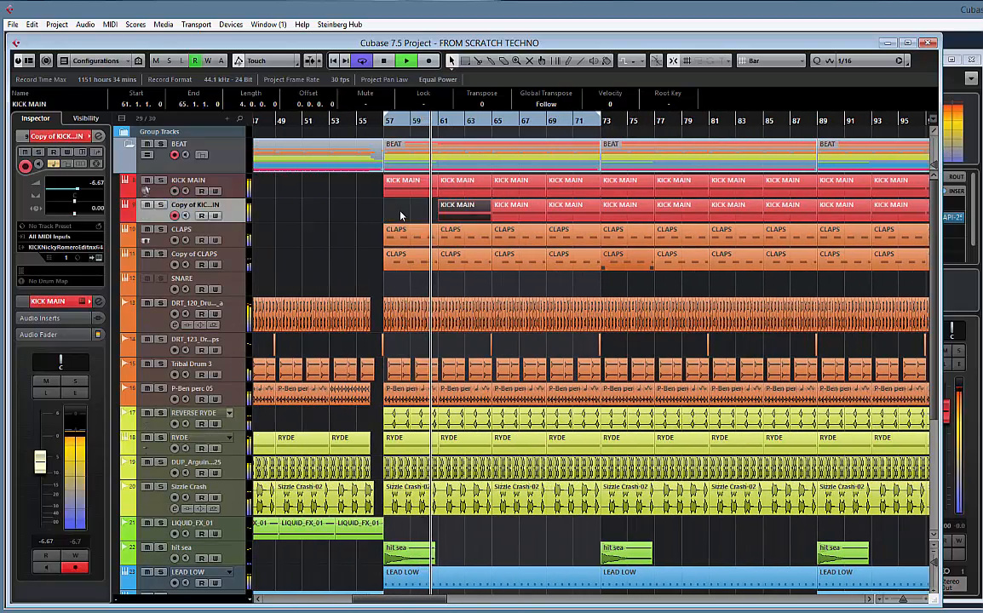
pyautogui.press('Delete')
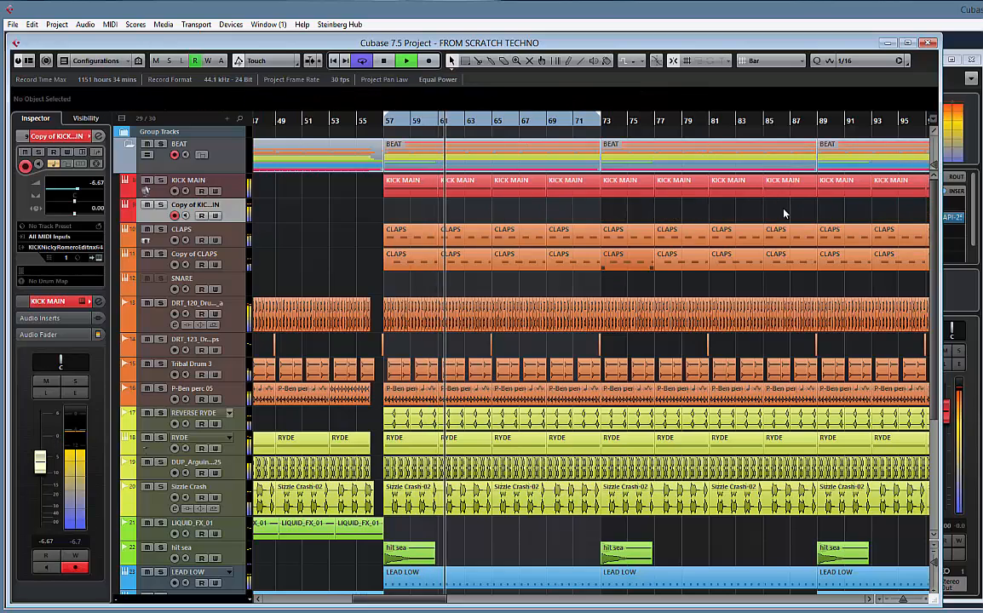
# Extend the loop range to bar 105 and move the kick parts of bars 89 to 105 onto the copied kick track
pyautogui.hscroll(5, 588, 220)
pyautogui.hscroll(-2, 566, 219)
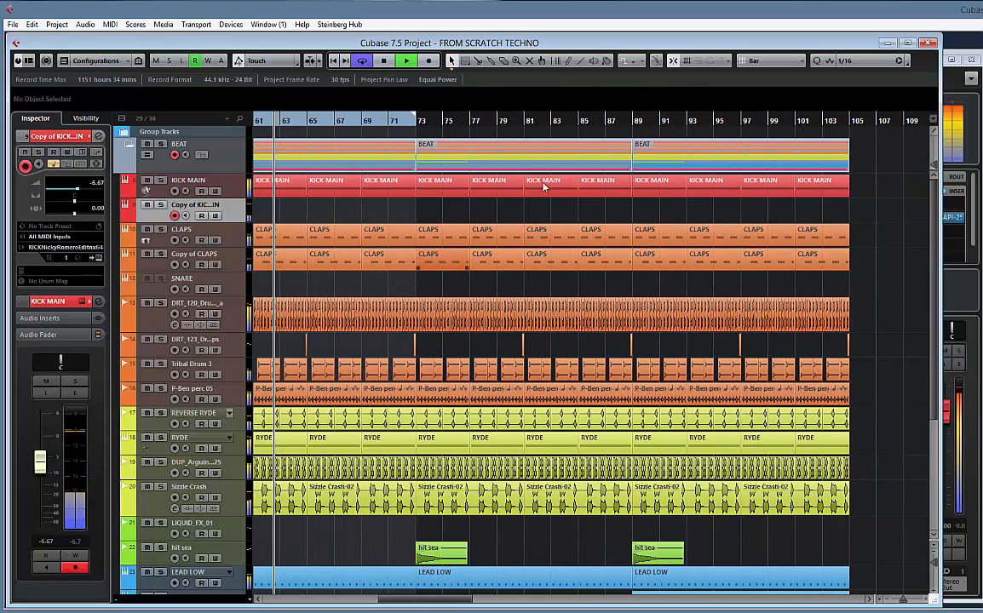
pyautogui.moveTo(417, 119); pyautogui.dragTo(847, 119)
pyautogui.moveTo(655, 195); pyautogui.dragTo(650, 209)
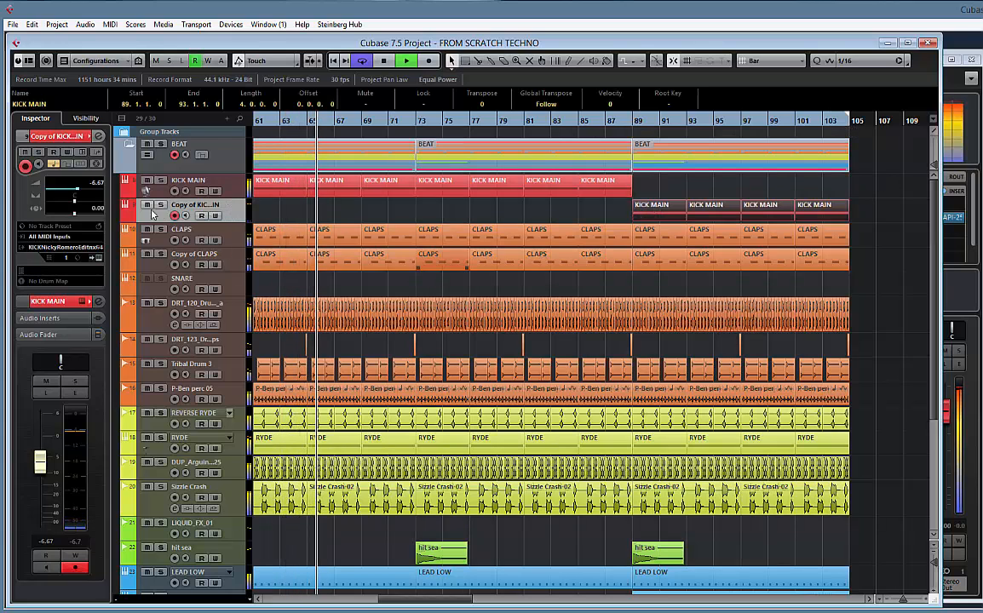
# Enable the low EQ band on the copied kick's channel, cutting its gain fully at 100 Hz and raising its Q
pyautogui.click(99, 301)
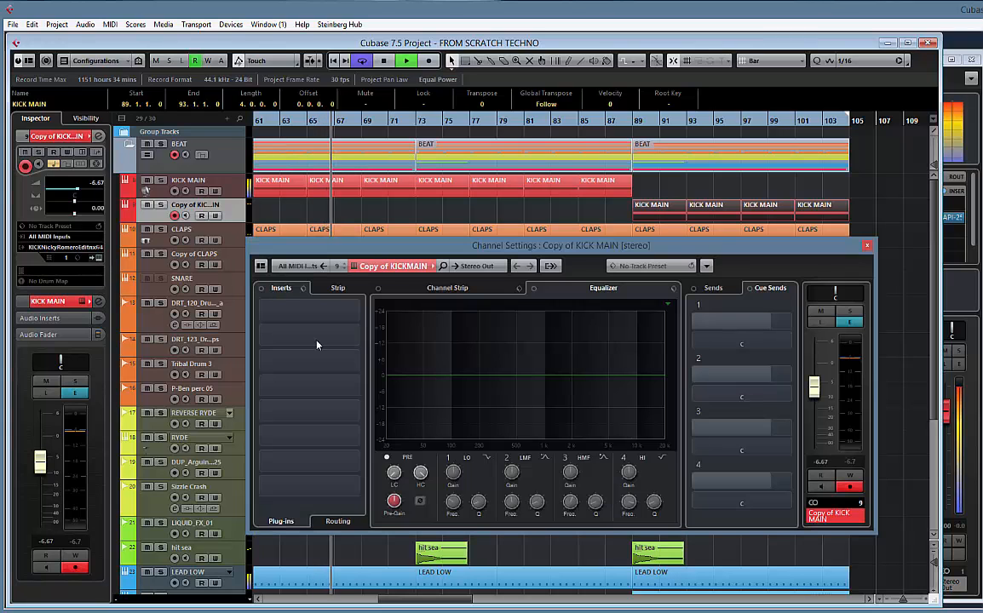
pyautogui.click(448, 459)
pyautogui.click(489, 458)
pyautogui.click(516, 555)
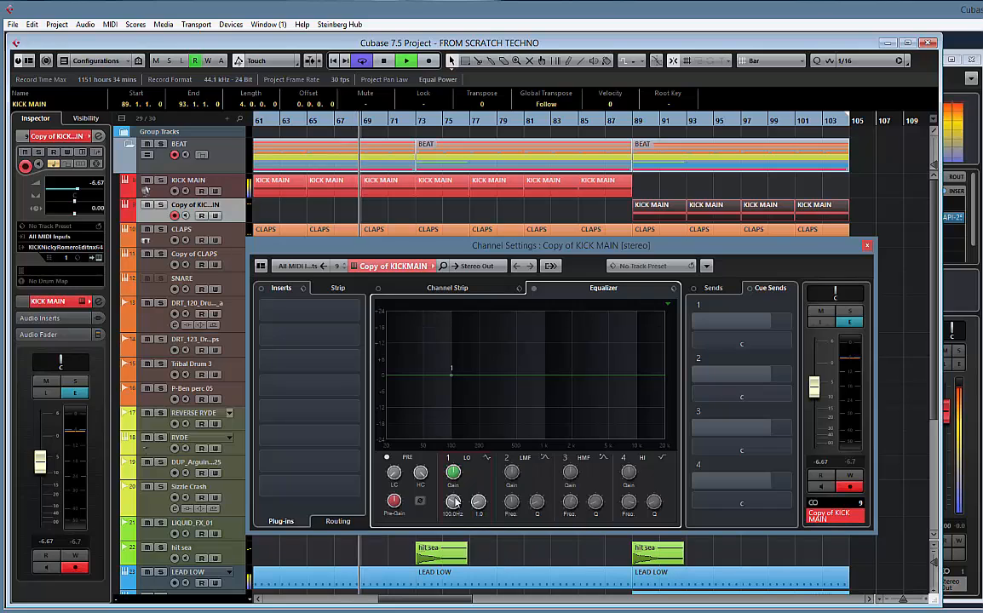
pyautogui.moveTo(453, 474); pyautogui.dragTo(450, 592)
pyautogui.moveTo(477, 504); pyautogui.dragTo(475, 472)
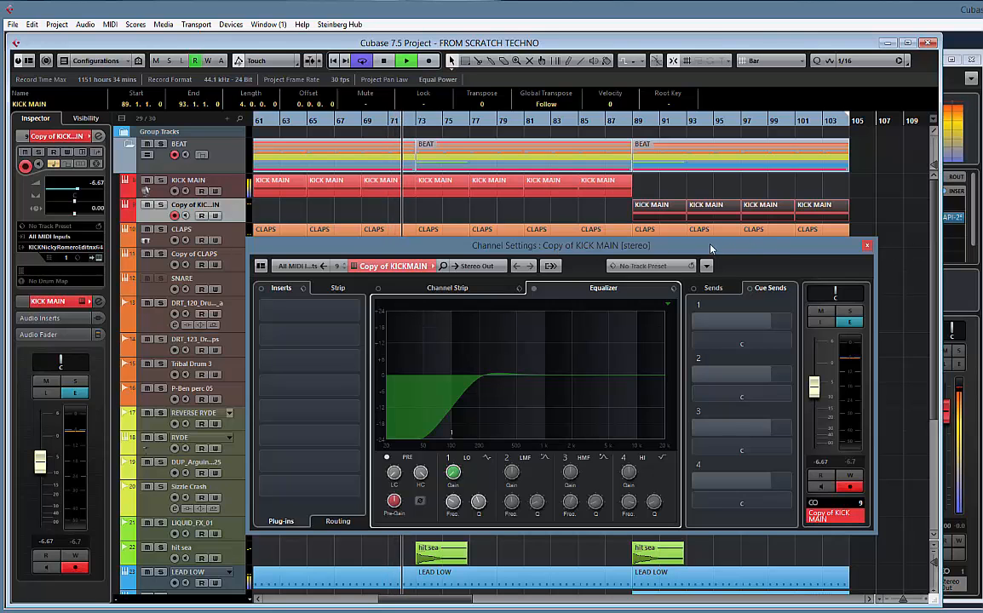
# Play the arrangement from about bar 85 to hear the transition into the filtered kick
pyautogui.moveTo(711, 248); pyautogui.dragTo(608, 322)
pyautogui.click(582, 124)
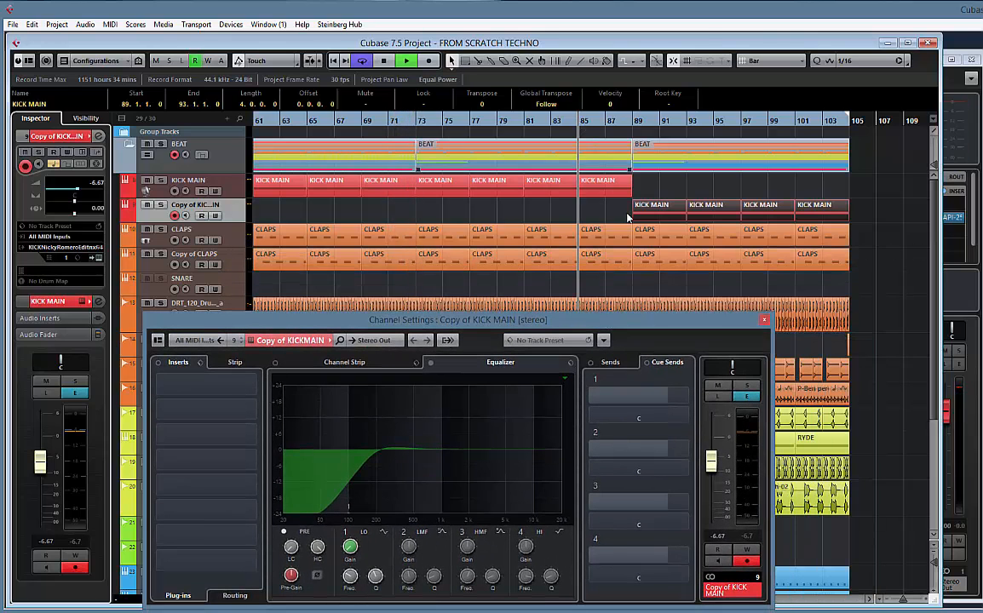
pyautogui.moveTo(621, 328); pyautogui.dragTo(385, 211)
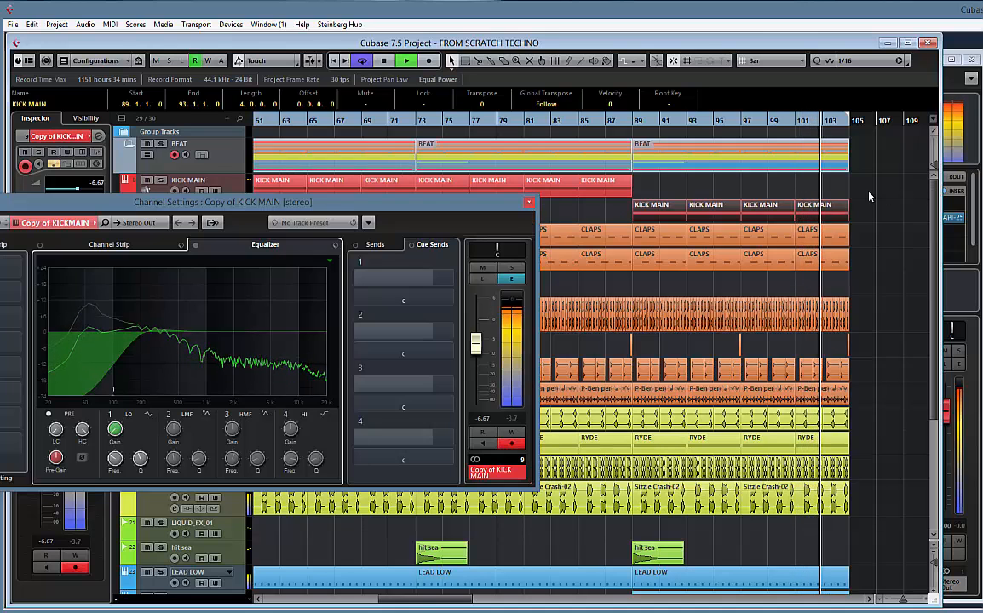
# Delete bar 104 of the copied kick, both clap tracks and the DRT_120 drum loop, plus the final Tribal Drum 3 slice
pyautogui.press('h')
pyautogui.press('h')
pyautogui.press('h')
pyautogui.press('h')
pyautogui.press('h')
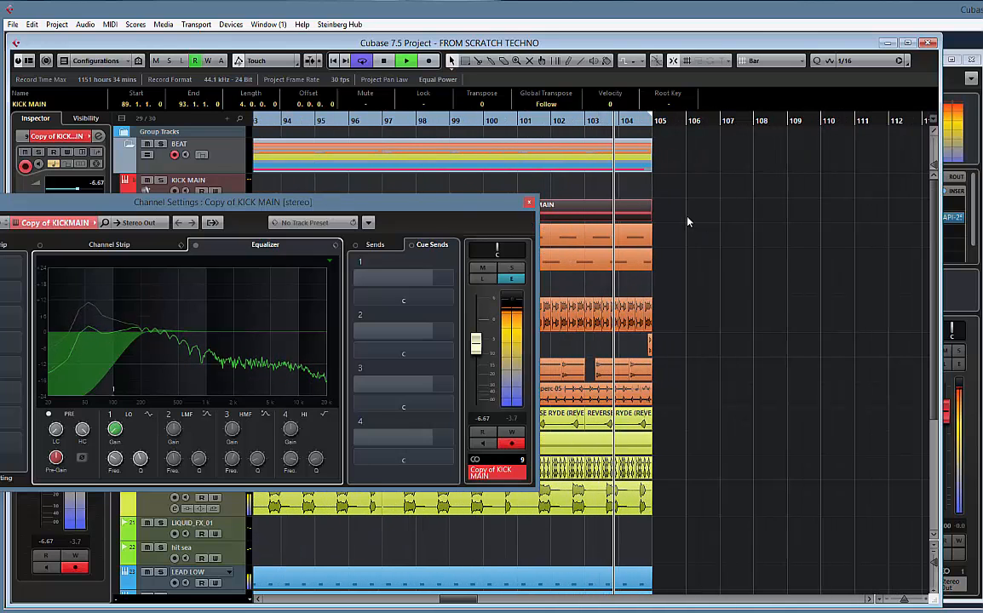
pyautogui.moveTo(688, 202); pyautogui.dragTo(624, 292)
pyautogui.keyDown('alt'); pyautogui.click(621, 256); pyautogui.keyUp('alt')
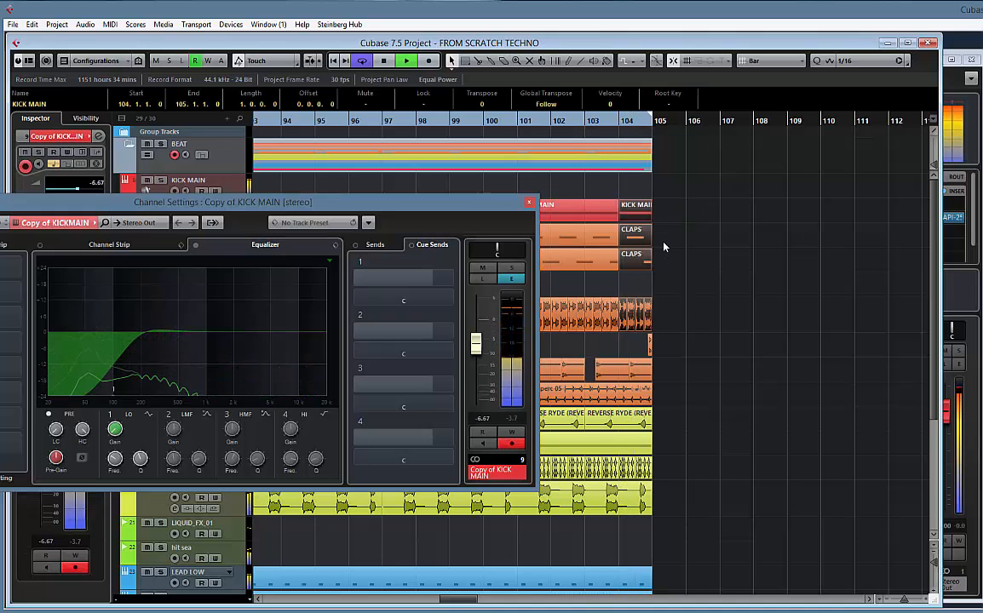
pyautogui.press('Delete')
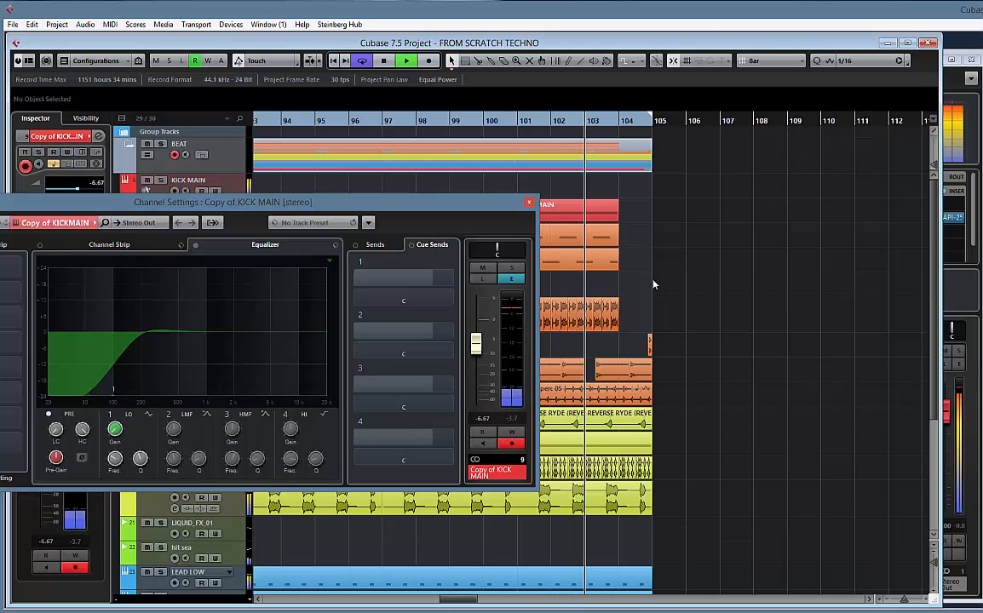
pyautogui.click(644, 373)
pyautogui.press('Delete')
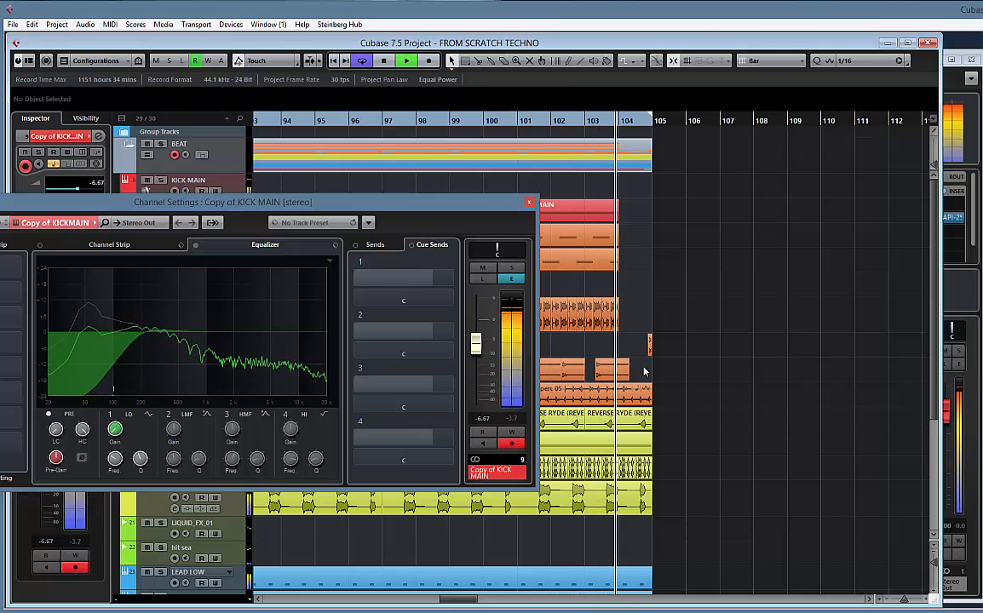
# Shorten the P-Ben perc, REVERSE RYDE, RYDE, DUP_Arguin and Sizzle Crash events to end at bar 104
pyautogui.moveTo(653, 401); pyautogui.dragTo(620, 431)
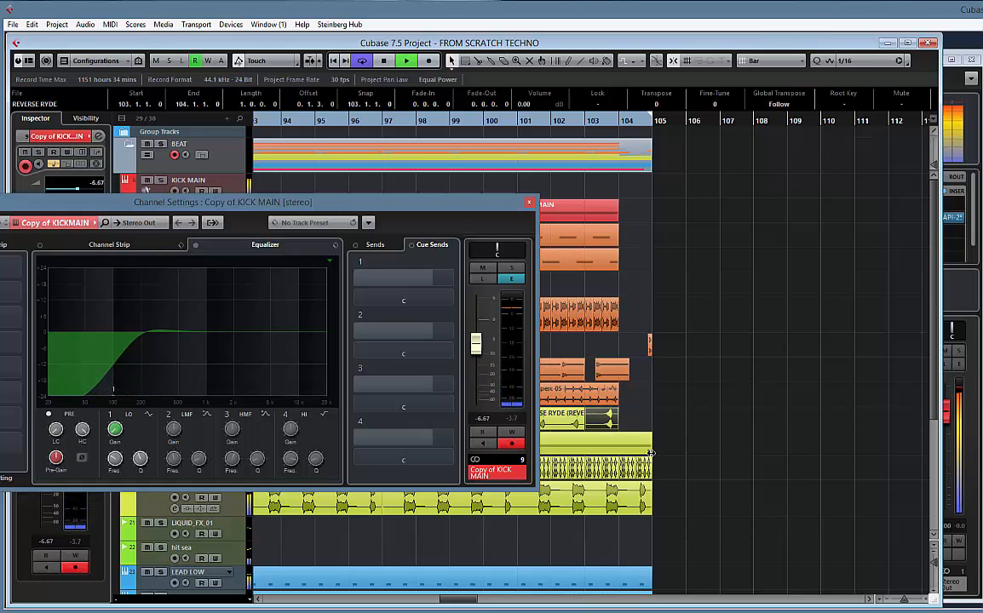
pyautogui.moveTo(651, 453); pyautogui.dragTo(619, 468)
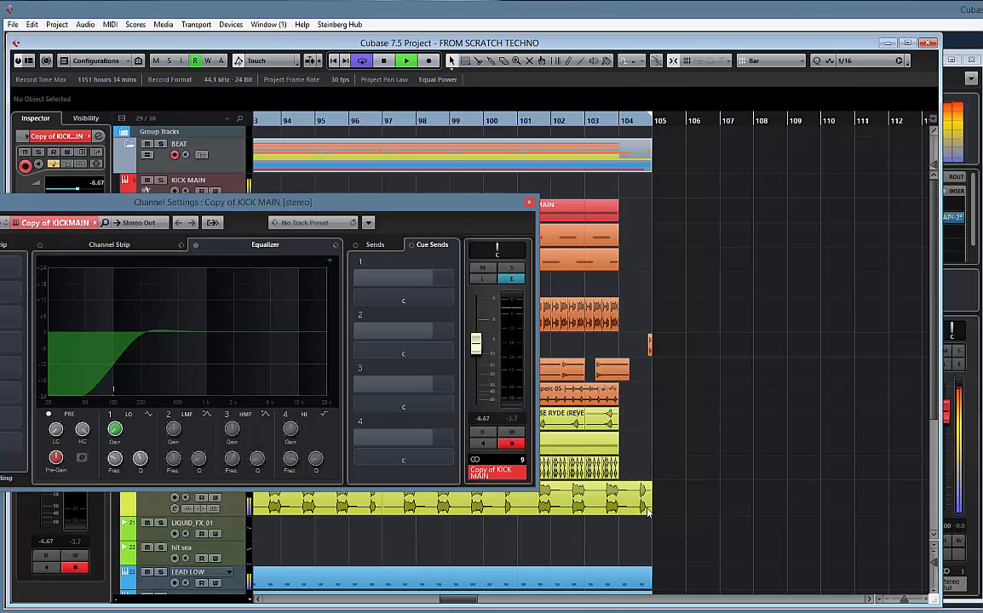
pyautogui.moveTo(650, 513); pyautogui.dragTo(619, 513)
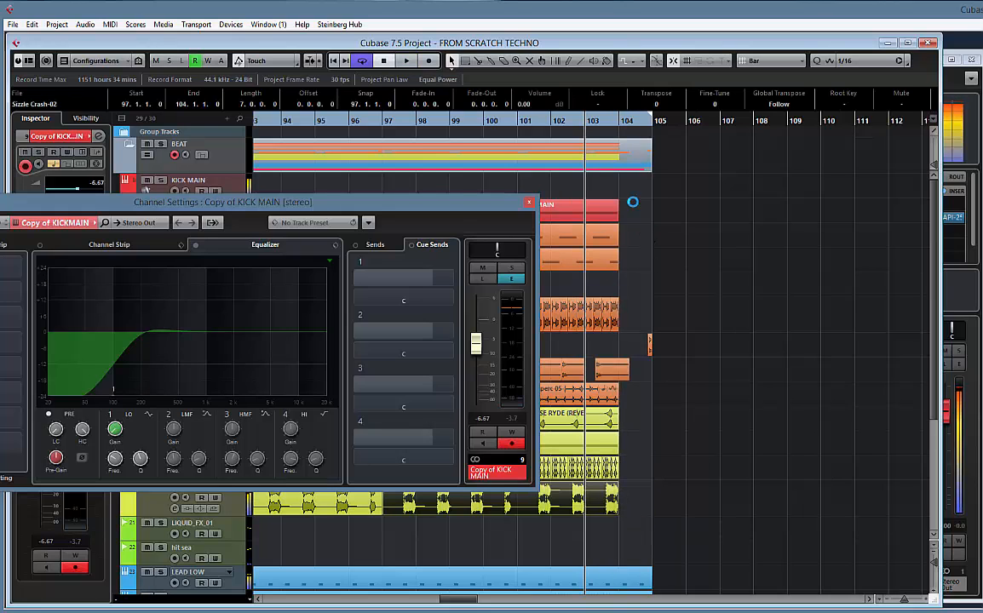
pyautogui.press('space')
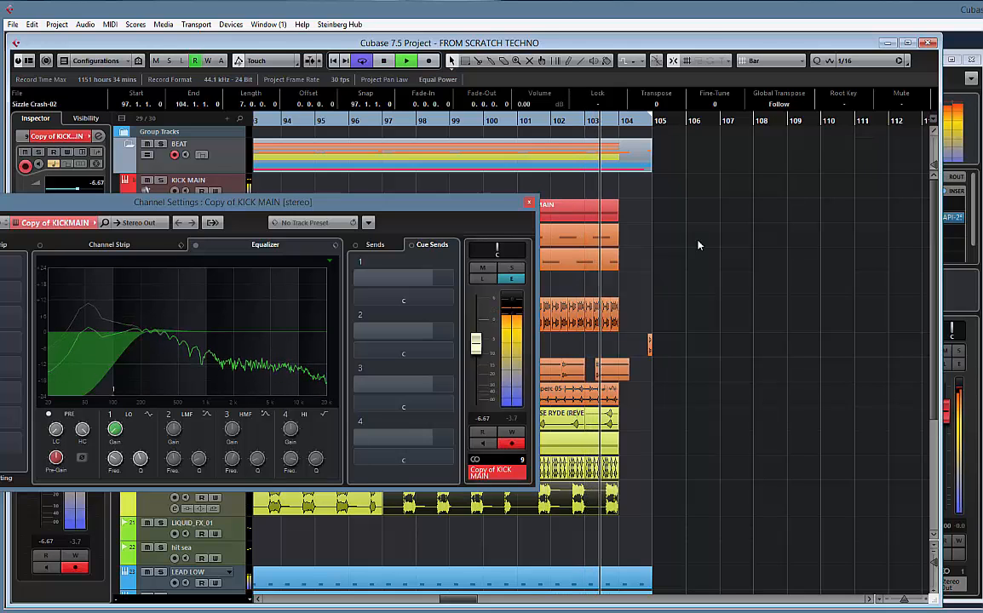
# Try ending the last LEAD LOW part at bar 104 while listening to the break
pyautogui.scroll(-3, 698, 247)
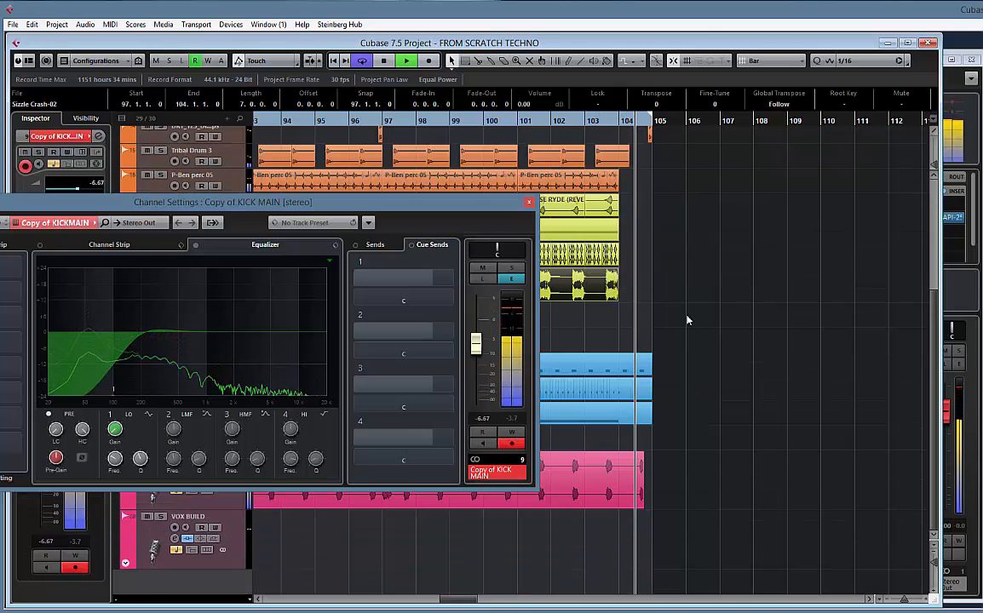
pyautogui.moveTo(647, 386); pyautogui.dragTo(619, 378)
pyautogui.click(602, 122)
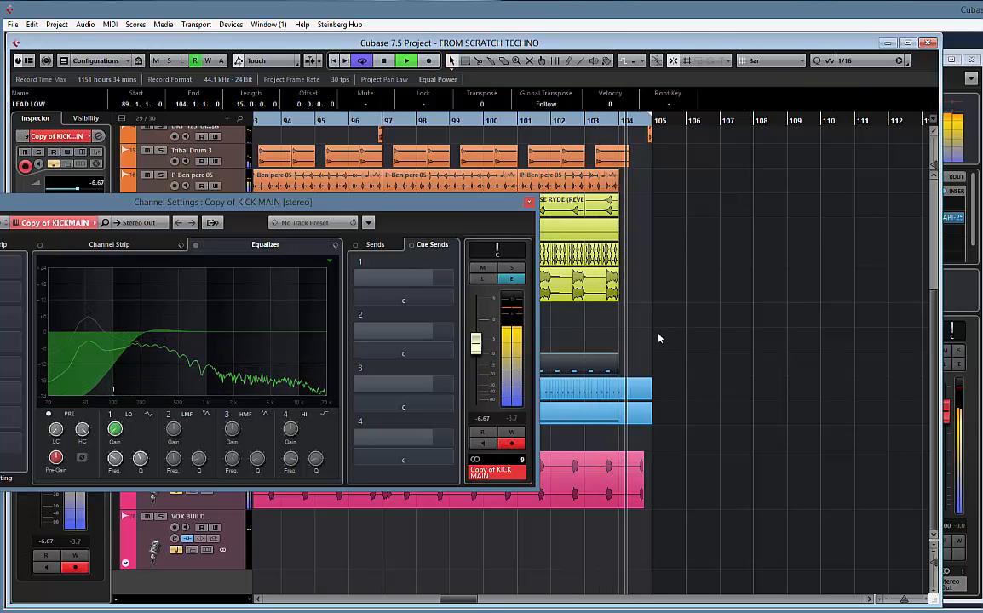
pyautogui.moveTo(622, 368); pyautogui.dragTo(652, 371)
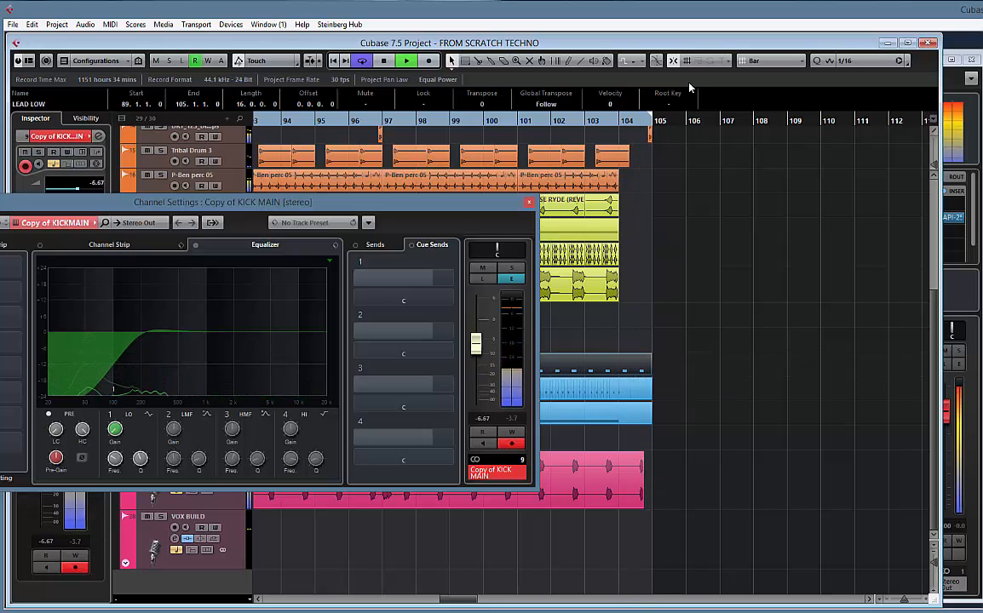
# Set the grid to Beat and shorten the last LEAD LOW part to end at 104.3, checking it in playback
pyautogui.click(765, 61)
pyautogui.click(768, 86)
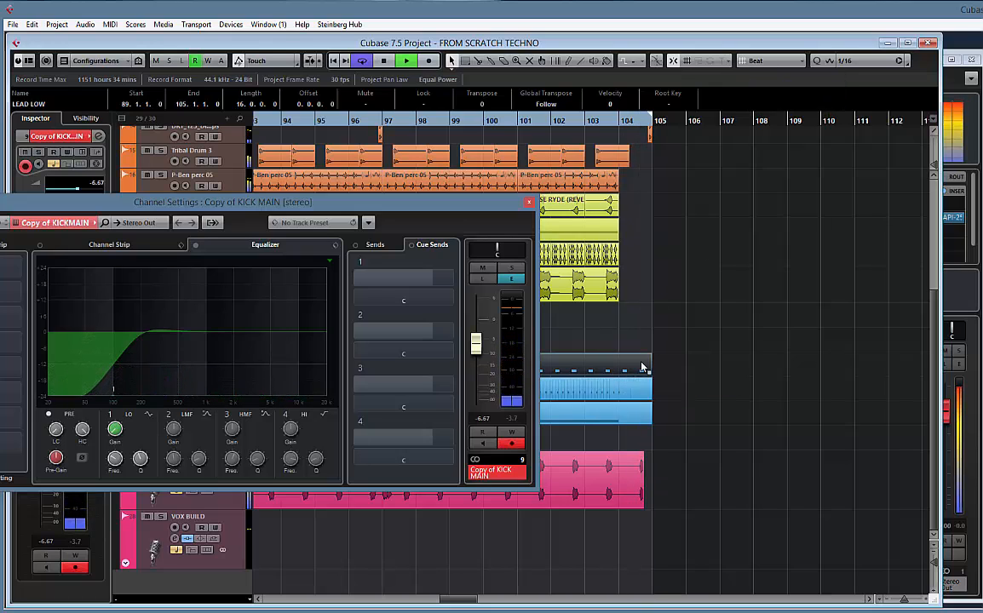
pyautogui.moveTo(648, 373); pyautogui.dragTo(637, 374)
pyautogui.press('space')
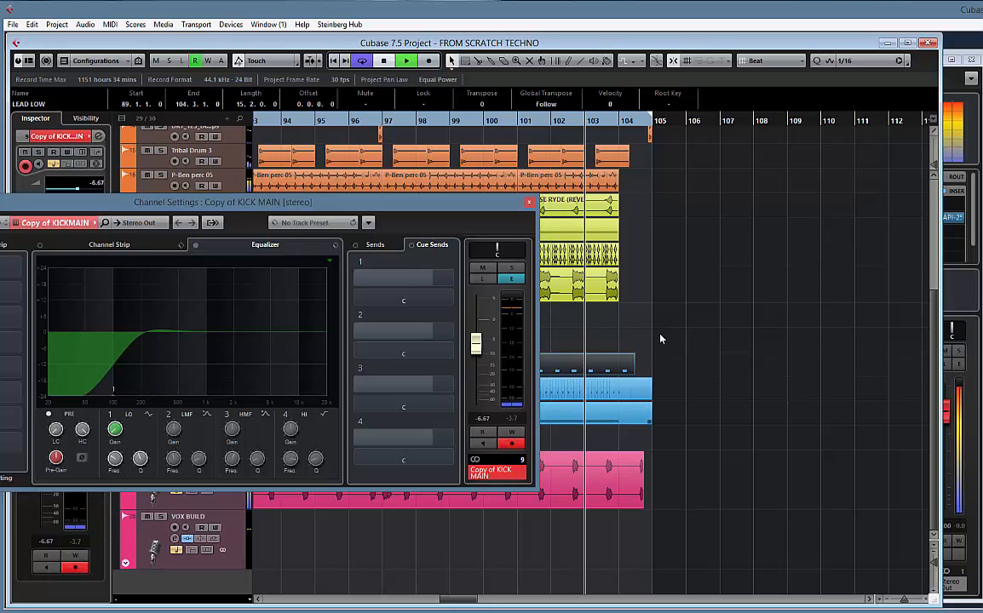
pyautogui.press('space')
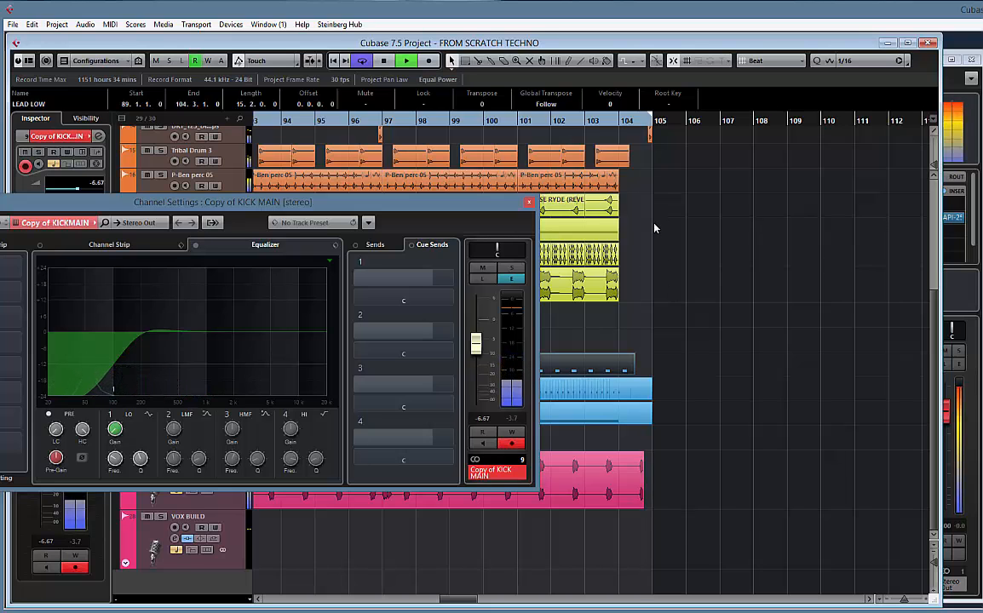
# Raise the DRT_123 drum tops track's volume to -3.36 and close its channel settings
pyautogui.scroll(3, 653, 222)
pyautogui.moveTo(431, 210); pyautogui.dragTo(673, 335)
pyautogui.press('space')
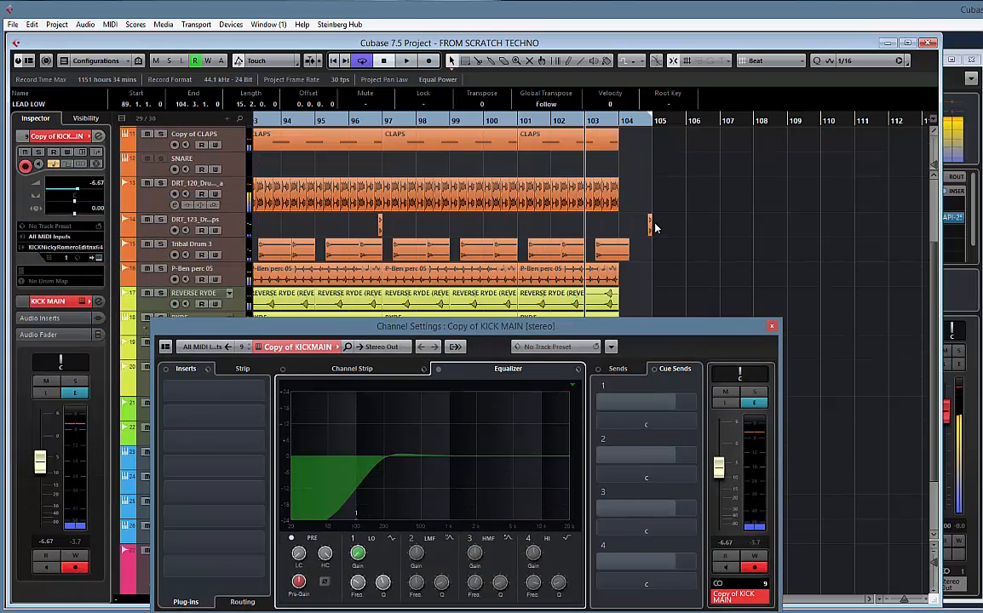
pyautogui.click(224, 231)
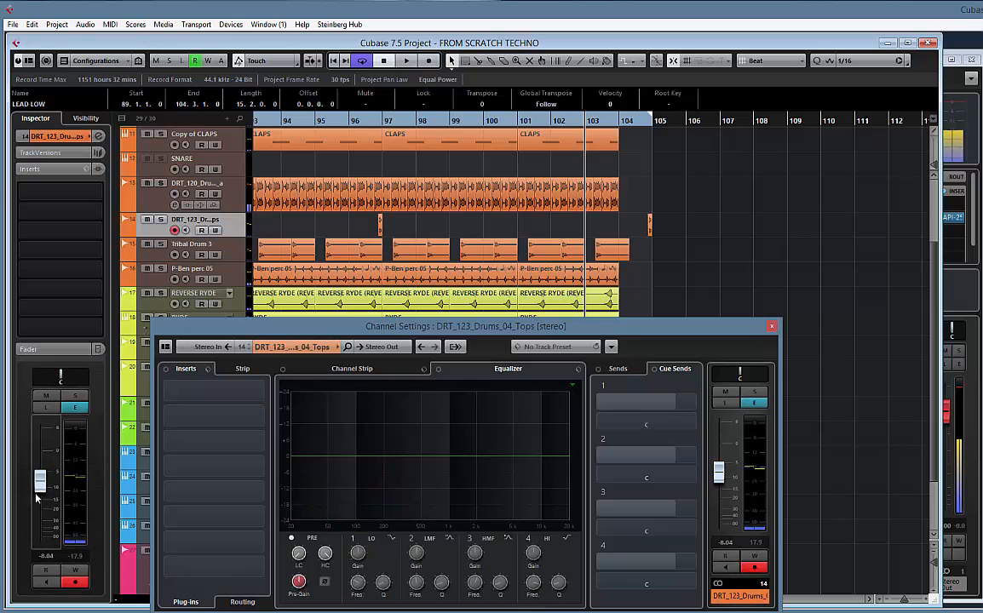
pyautogui.press('space')
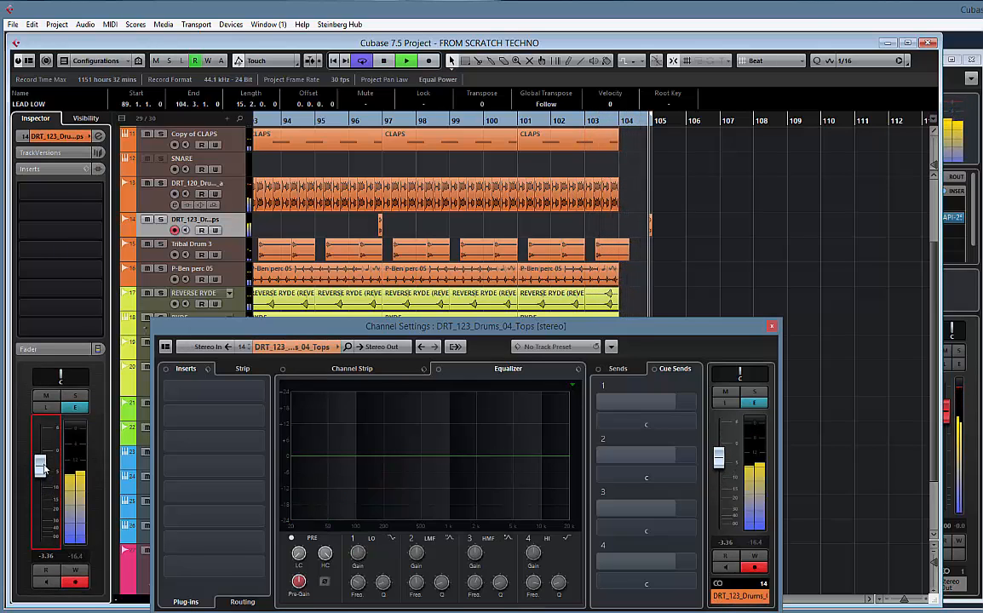
pyautogui.press('space')
pyautogui.click(772, 329)
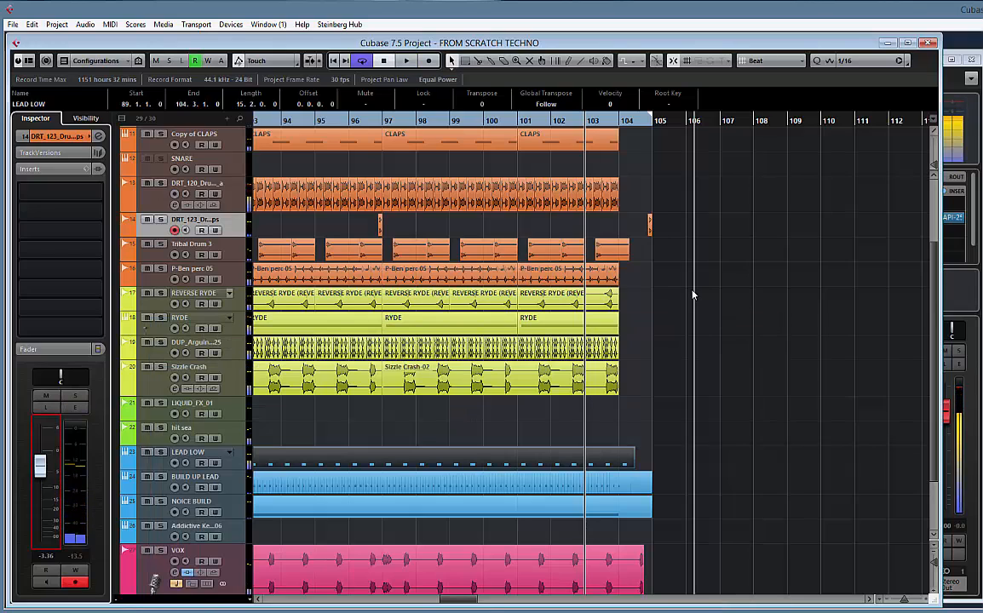
# With the grid set to Bar, copy the two BEAT parts of bars 57 to 89 to bar 105 and loop bars 105 to 121
pyautogui.press('g')
pyautogui.press('g')
pyautogui.press('g')
pyautogui.press('g')
pyautogui.press('g')
pyautogui.press('g')
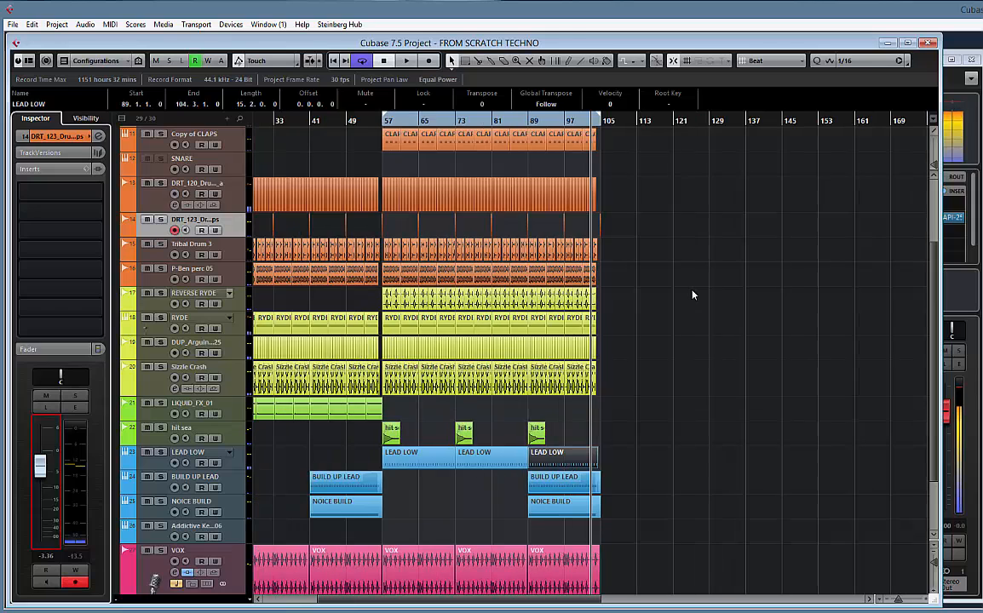
pyautogui.scroll(5, 469, 245)
pyautogui.click(405, 153)
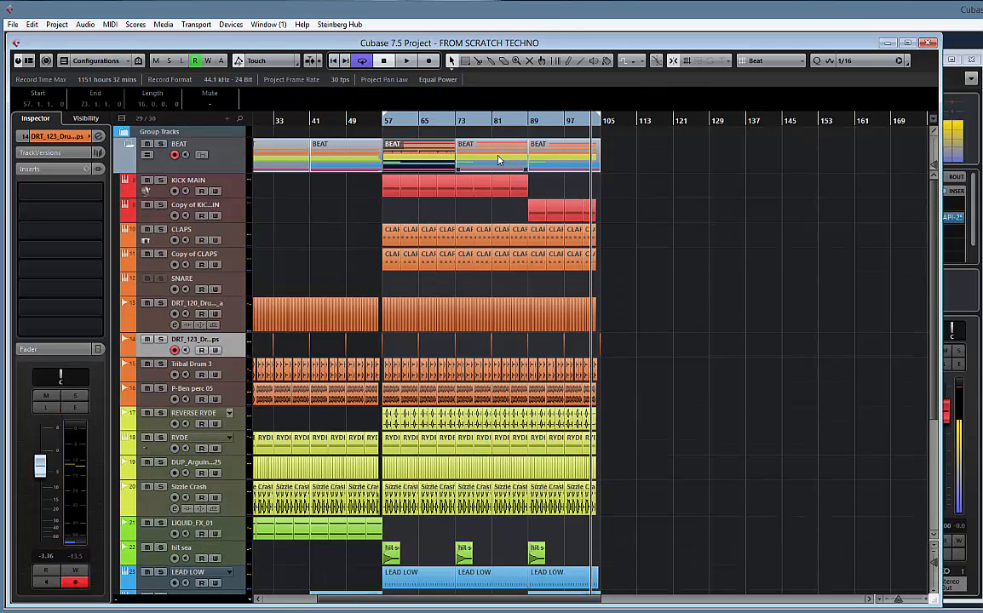
pyautogui.click(760, 64)
pyautogui.click(766, 76)
pyautogui.moveTo(392, 156); pyautogui.dragTo(631, 153)
pyautogui.click(644, 160)
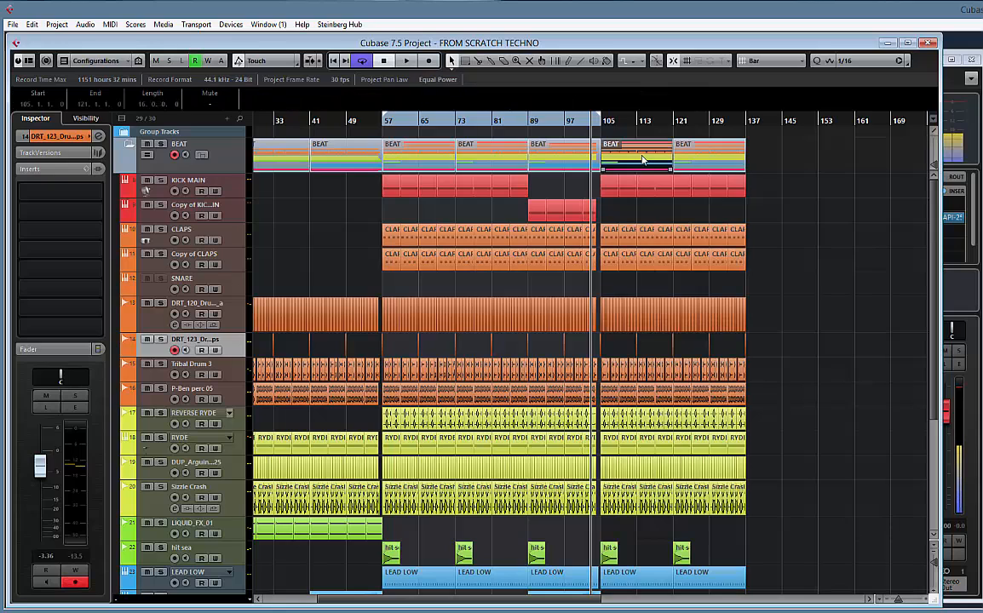
pyautogui.press('p')
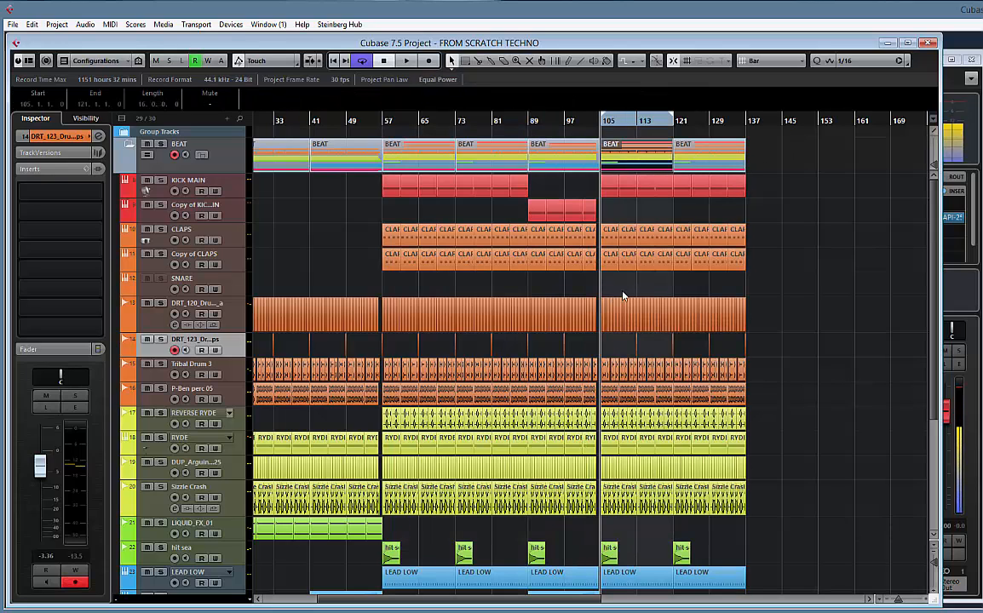
pyautogui.scroll(-4, 623, 295)
pyautogui.scroll(4, 663, 287)
pyautogui.click(231, 282)
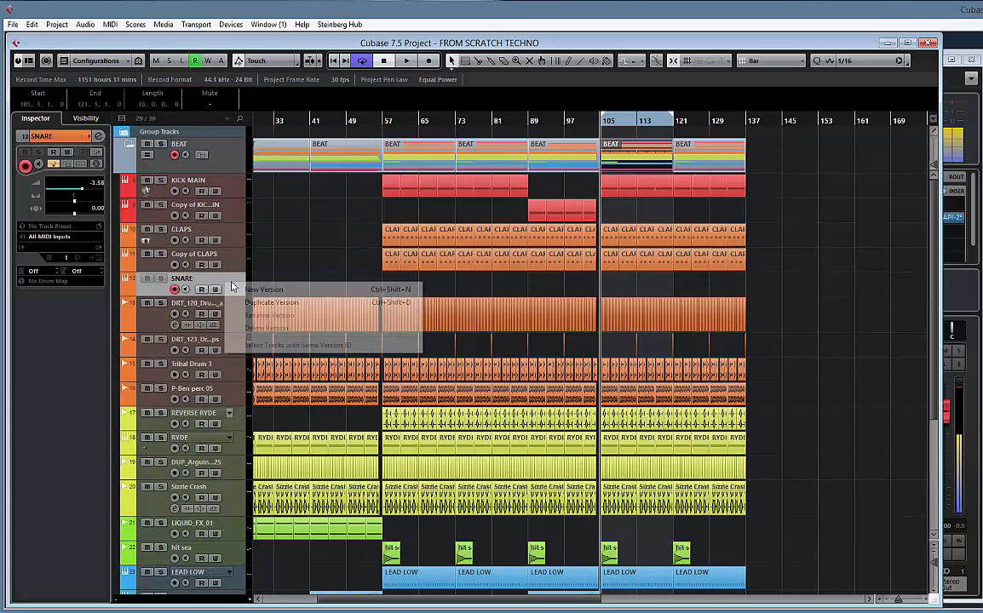
pyautogui.click(312, 277)
pyautogui.moveTo(449, 277); pyautogui.dragTo(578, 276)
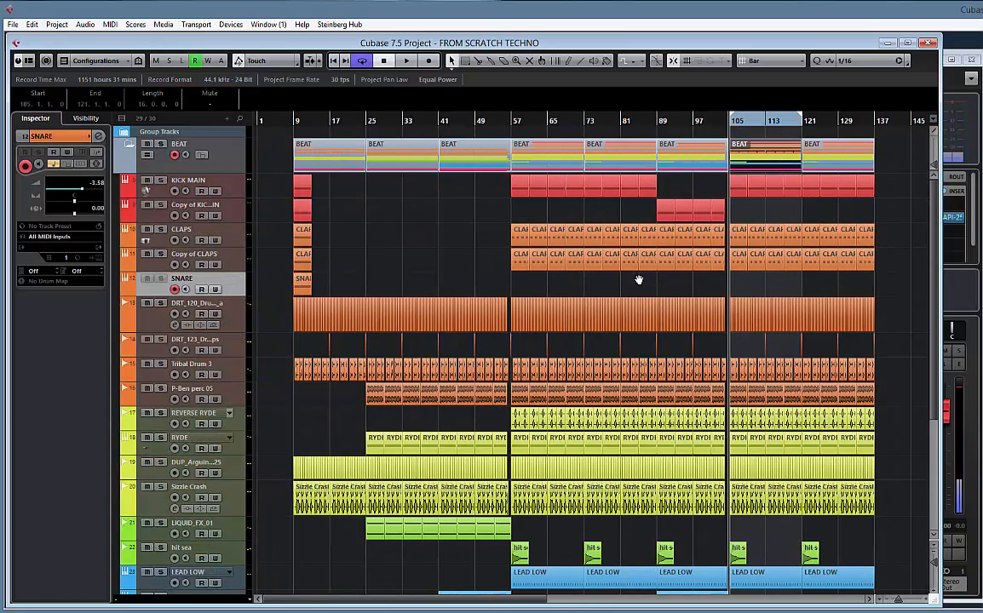
pyautogui.scroll(-5, 525, 287)
pyautogui.hscroll(4, 619, 382)
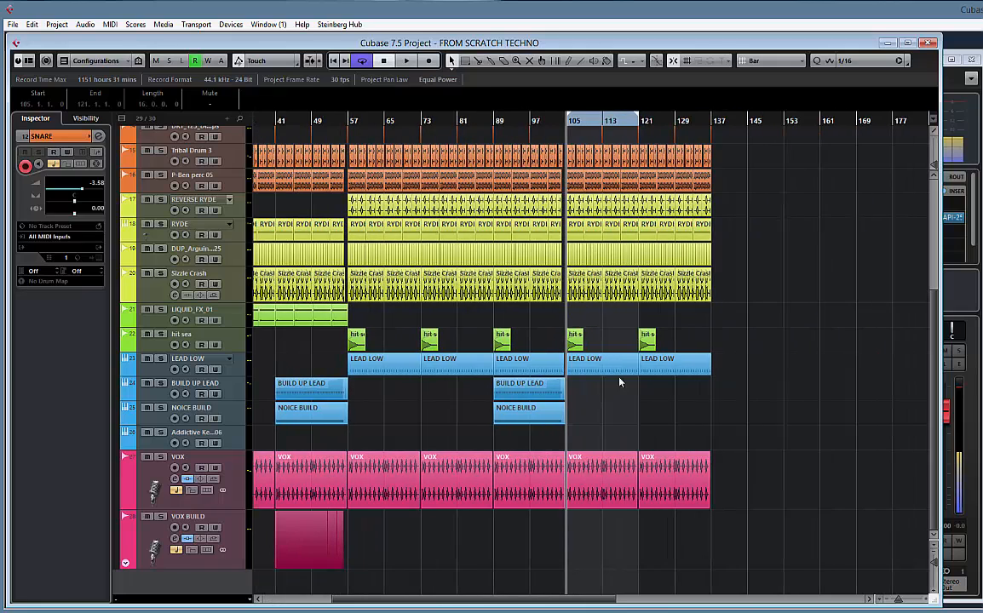
# Check the Sylenth1 patch on the NOICE BUILD track and close the instrument again
pyautogui.click(239, 415)
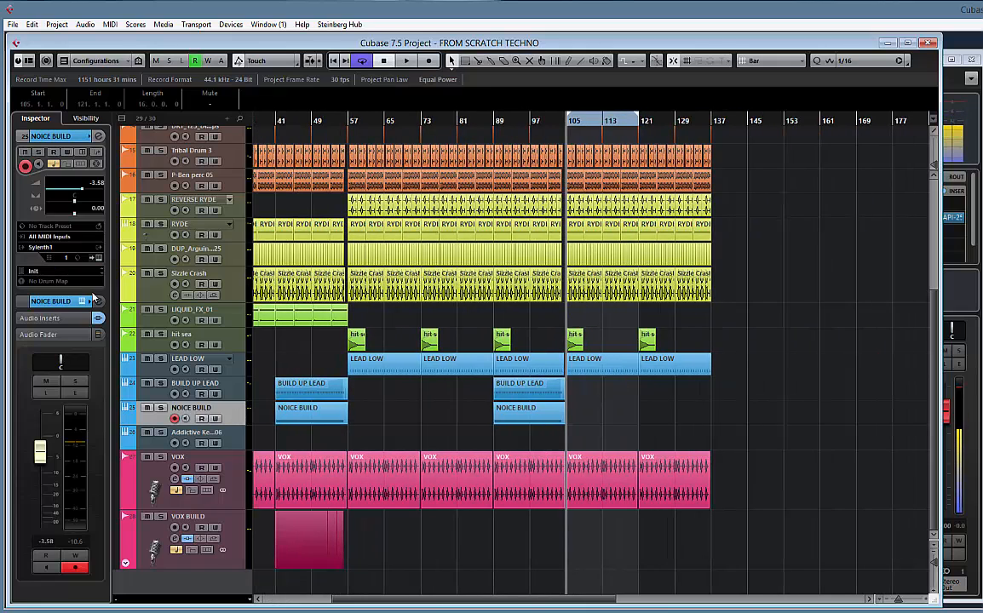
pyautogui.click(98, 258)
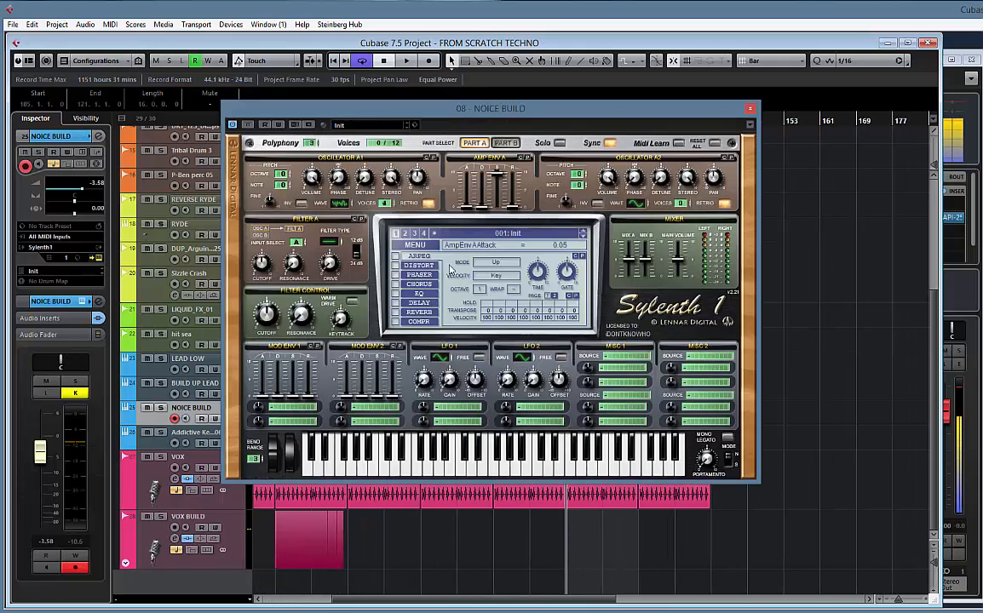
pyautogui.click(749, 110)
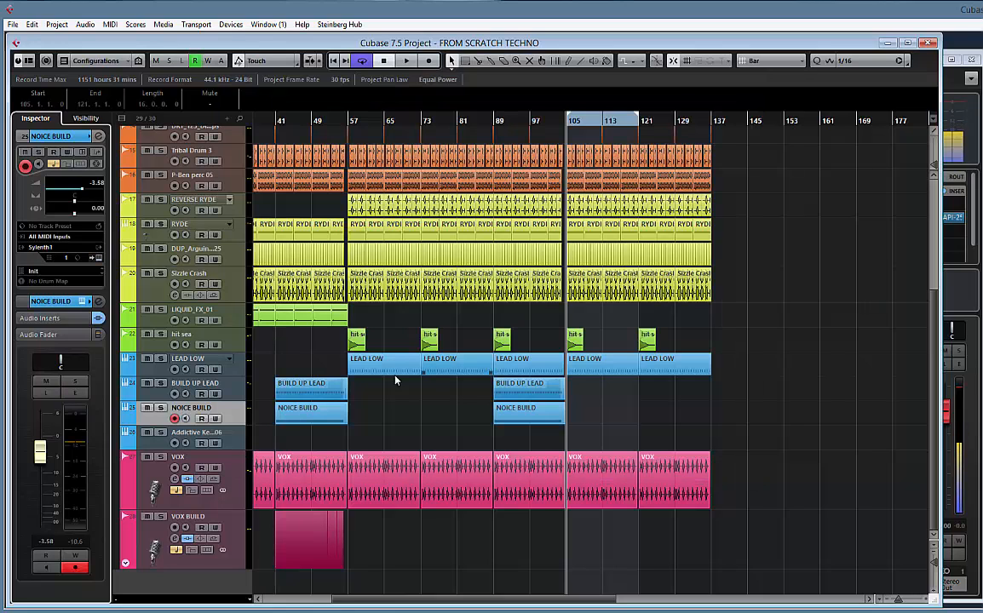
# Duplicate the BUILD UP LEAD track's version and duplicate the track itself
pyautogui.click(230, 384)
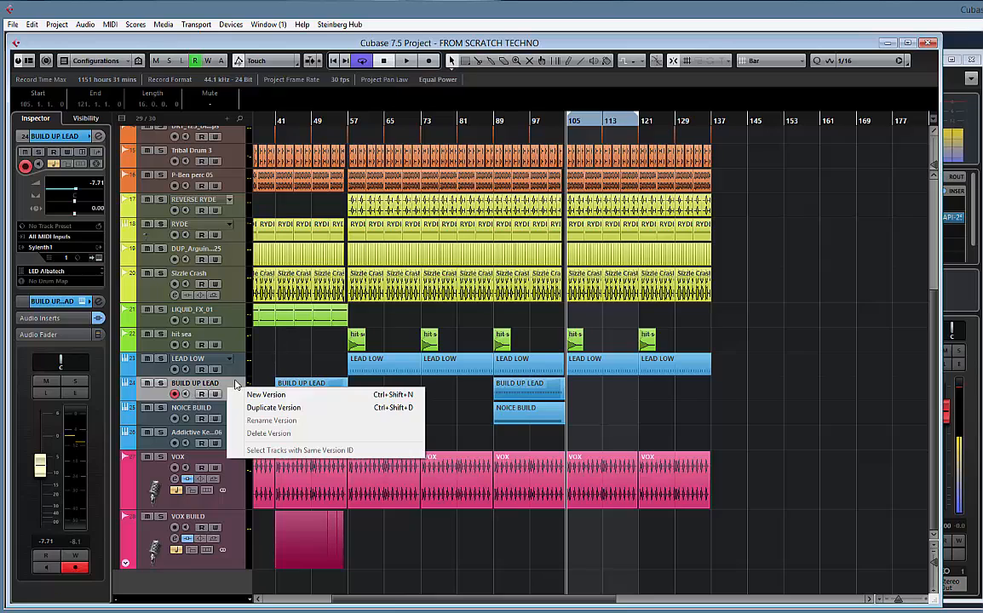
pyautogui.click(274, 407)
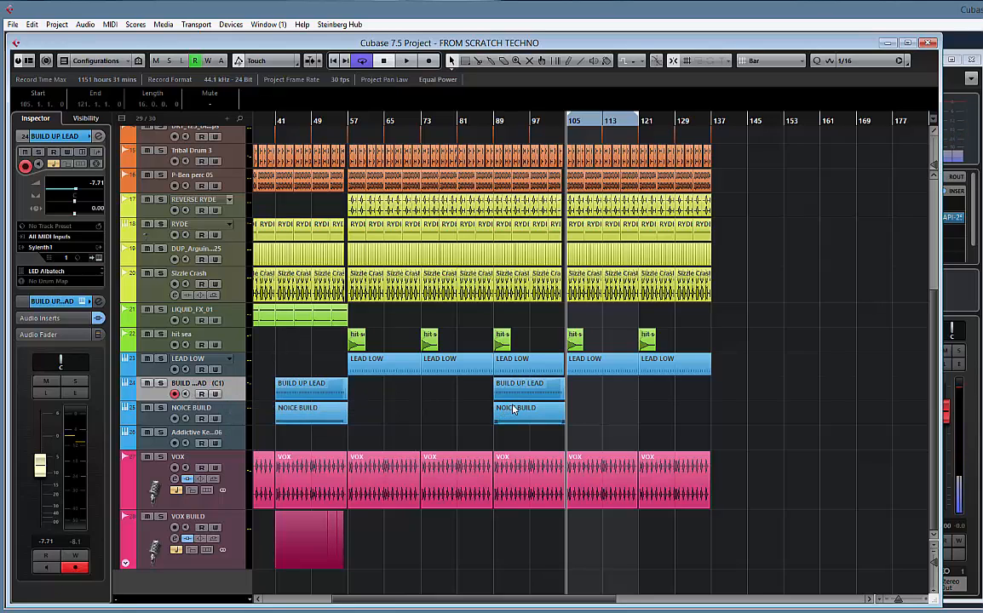
pyautogui.rightClick(238, 392)
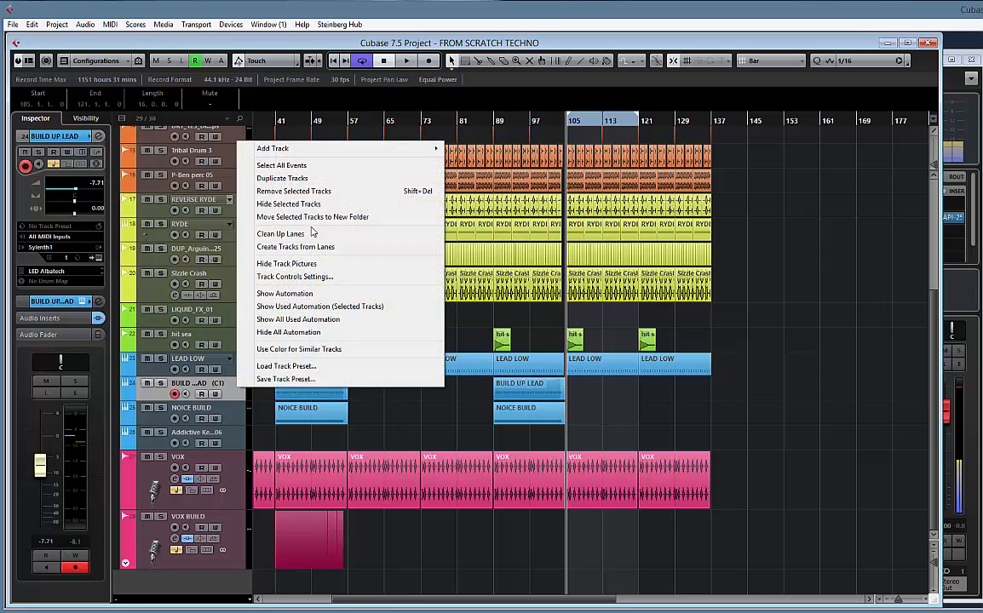
pyautogui.click(270, 181)
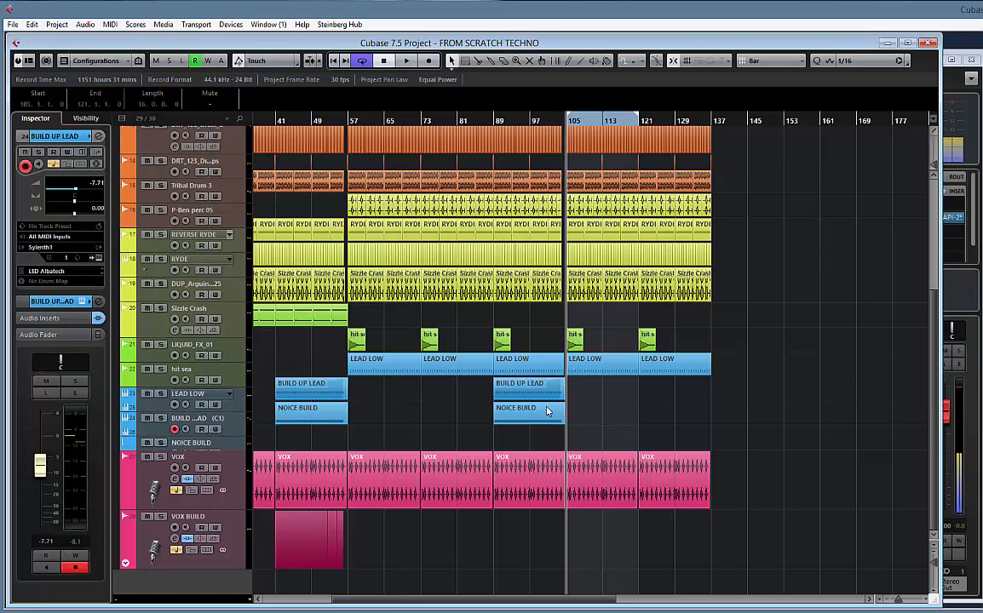
# Delete both BUILD UP LEAD parts on the copied track and rename the track NEW LEAD
pyautogui.moveTo(608, 452); pyautogui.dragTo(297, 456)
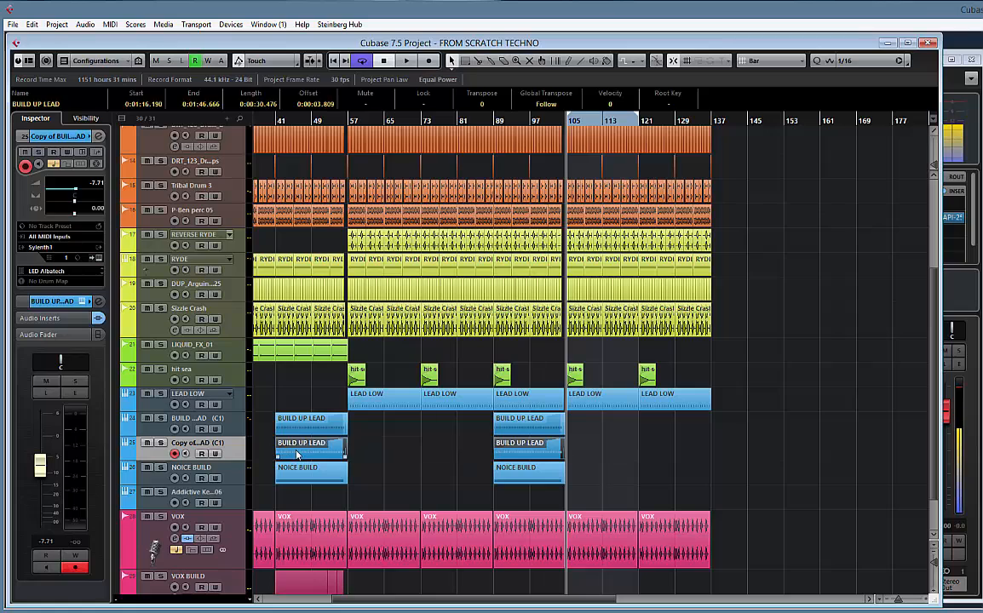
pyautogui.press('Delete')
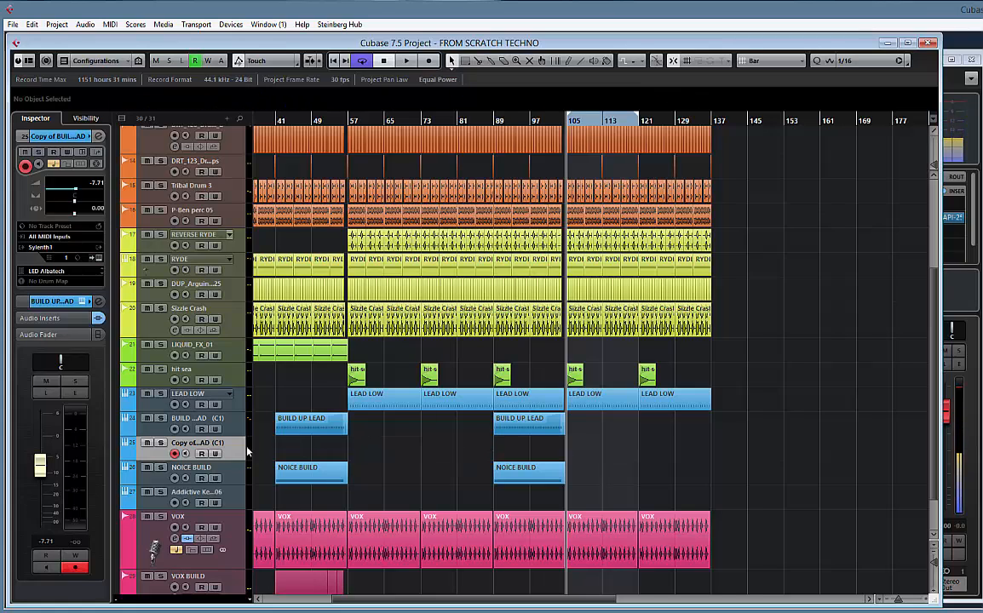
pyautogui.doubleClick(201, 444)
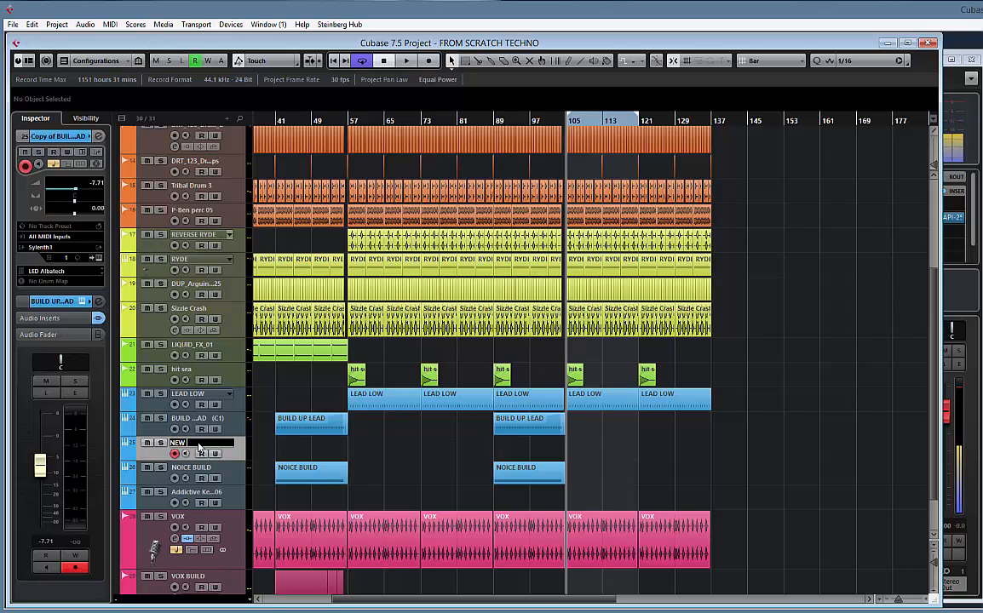
pyautogui.write('NEW LEAD')
pyautogui.press('Return')
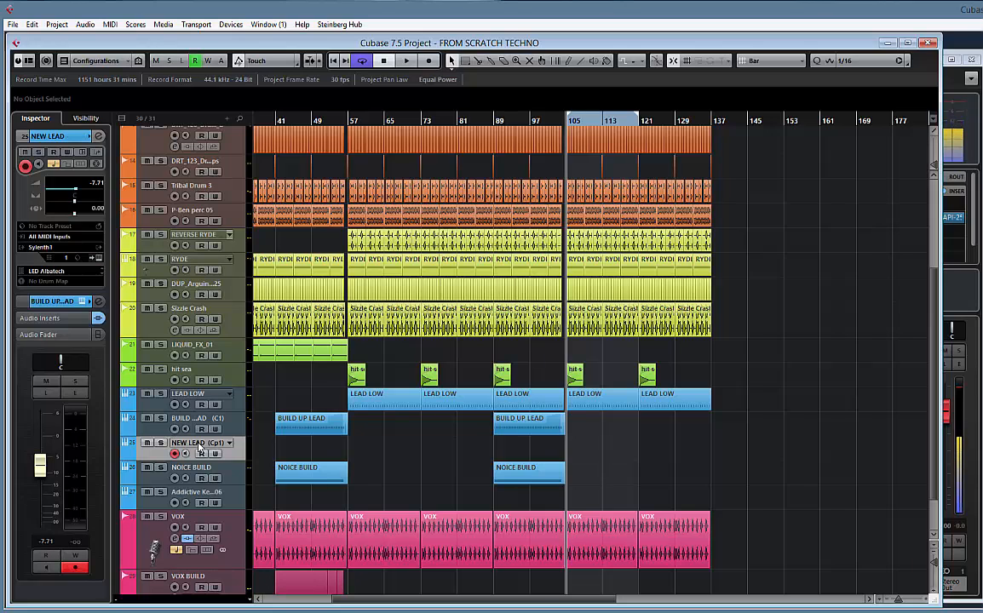
# Step the NEW LEAD track's Sylenth1 to preset 127, LED Diesel Bath, and raise the track's volume to -2.05
pyautogui.click(100, 257)
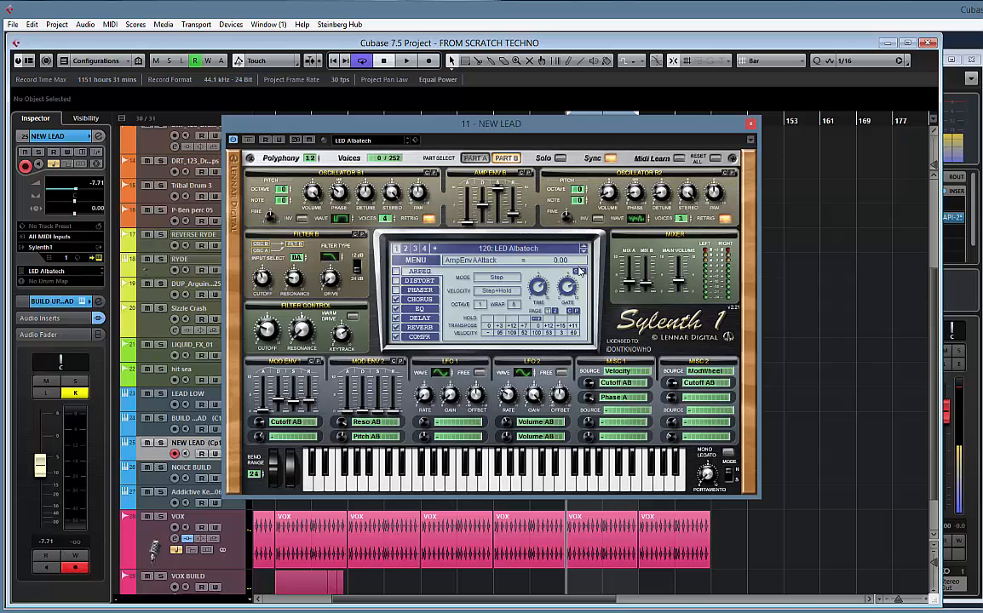
pyautogui.click(525, 249)
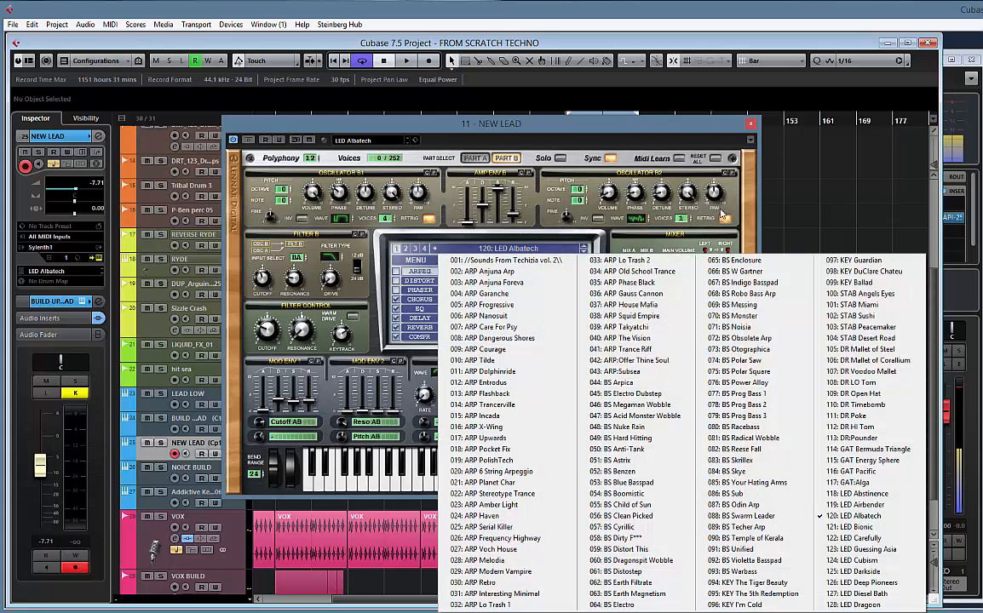
pyautogui.click(677, 224)
pyautogui.click(584, 253)
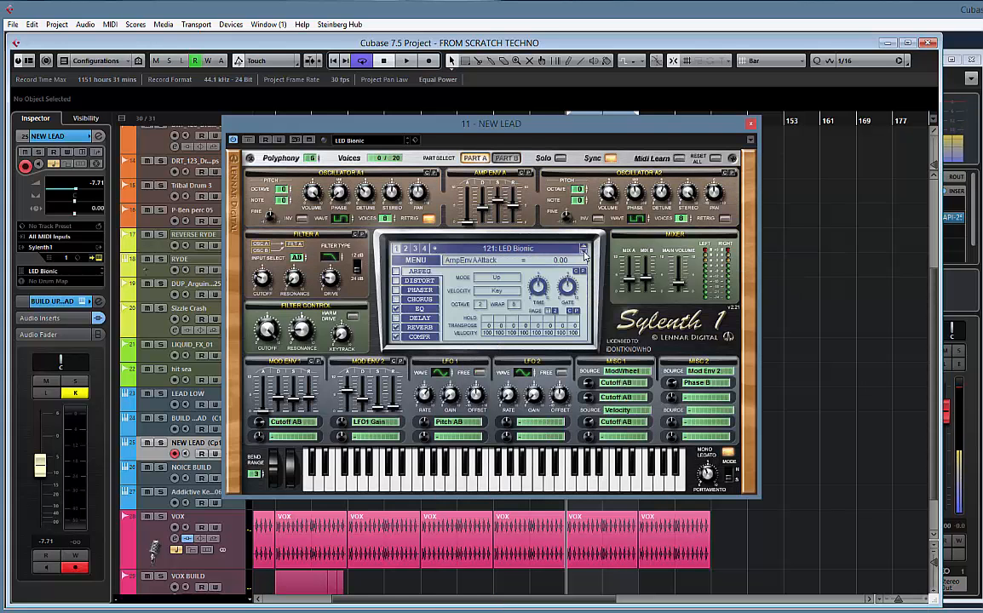
pyautogui.click(583, 253)
pyautogui.click(584, 254)
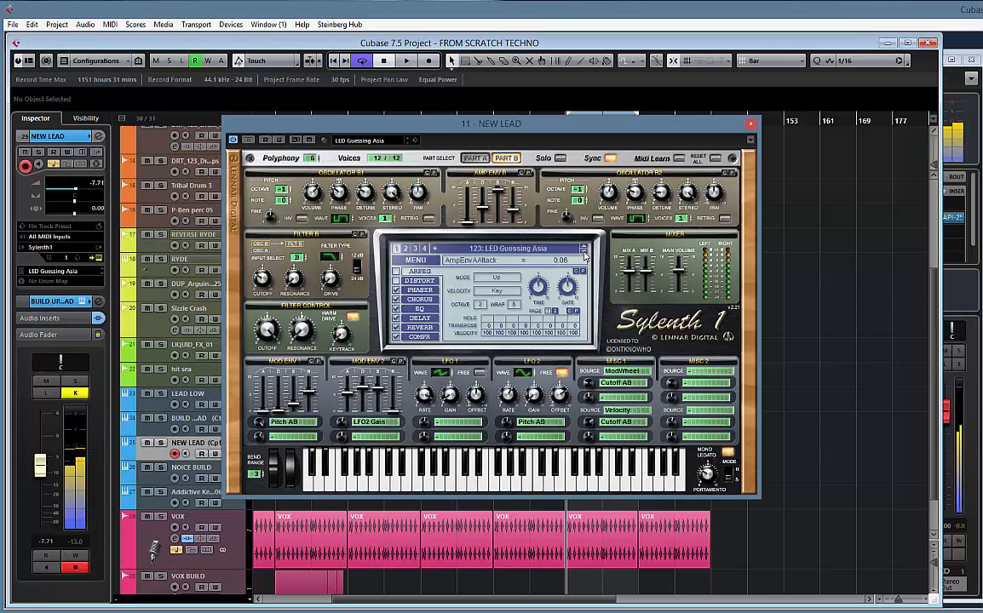
pyautogui.click(585, 255)
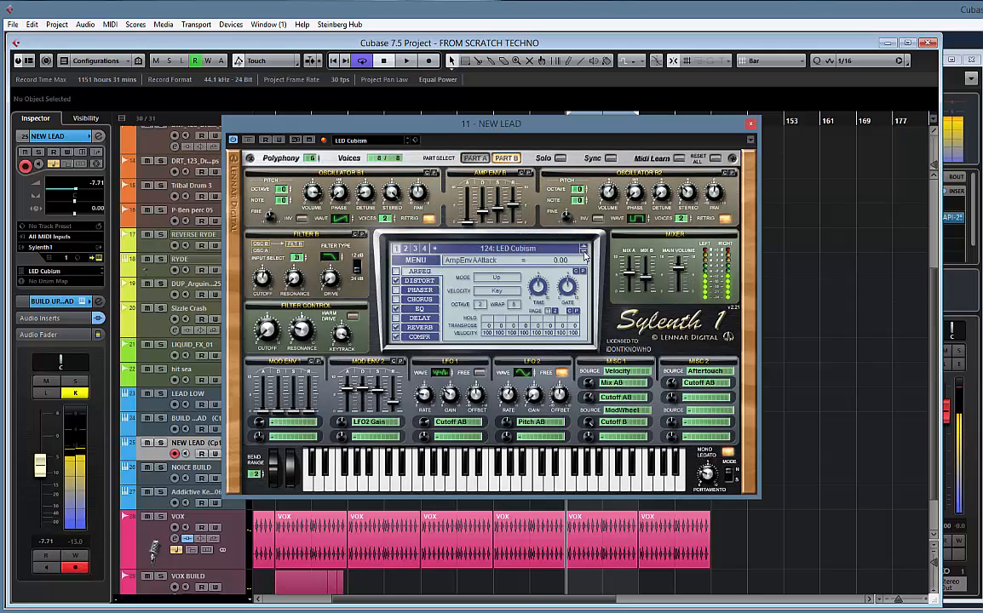
pyautogui.click(584, 255)
pyautogui.click(584, 254)
pyautogui.click(585, 255)
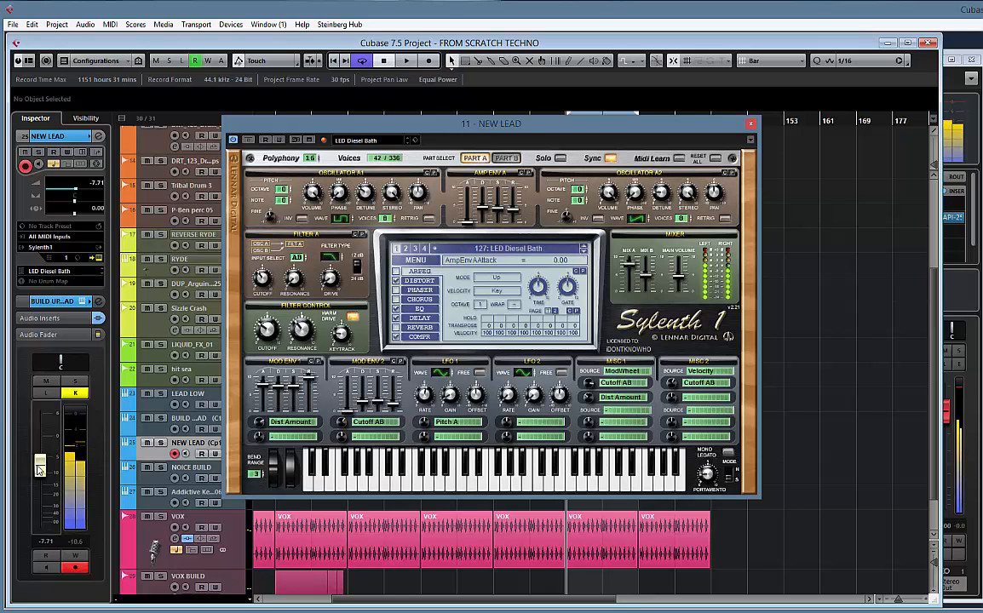
pyautogui.moveTo(41, 467); pyautogui.dragTo(44, 452)
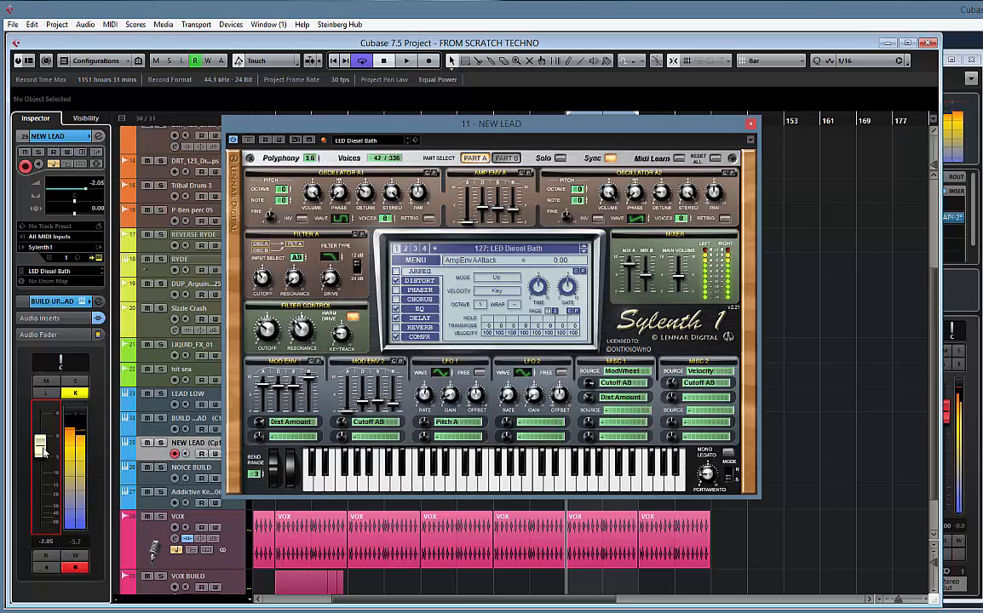
# Adjust the delay of LED Diesel Bath, with dry/wet at 40 %, width at 55.71 % and feedback at 4.29 %
pyautogui.click(423, 319)
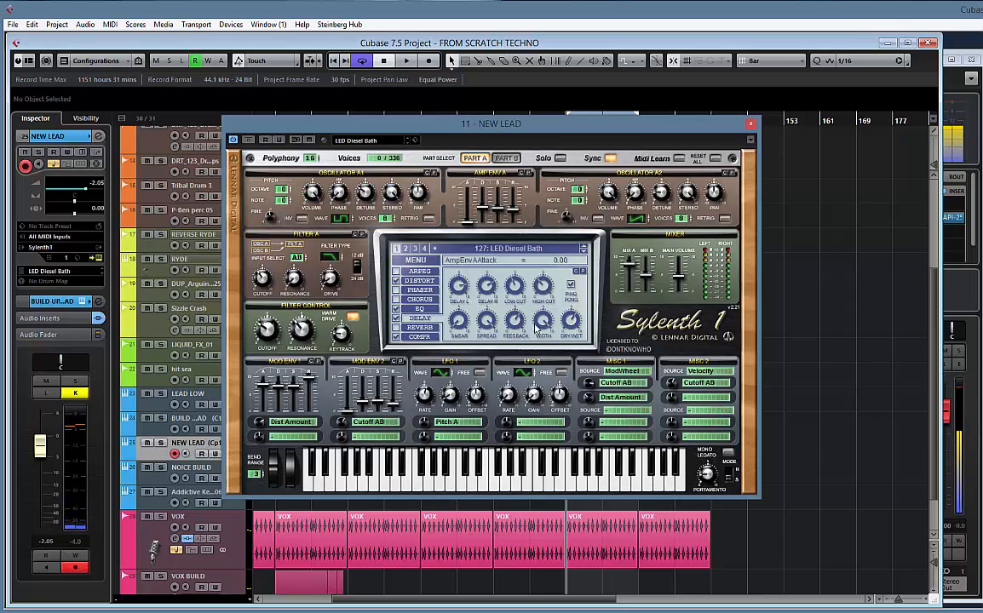
pyautogui.moveTo(512, 325); pyautogui.dragTo(507, 368)
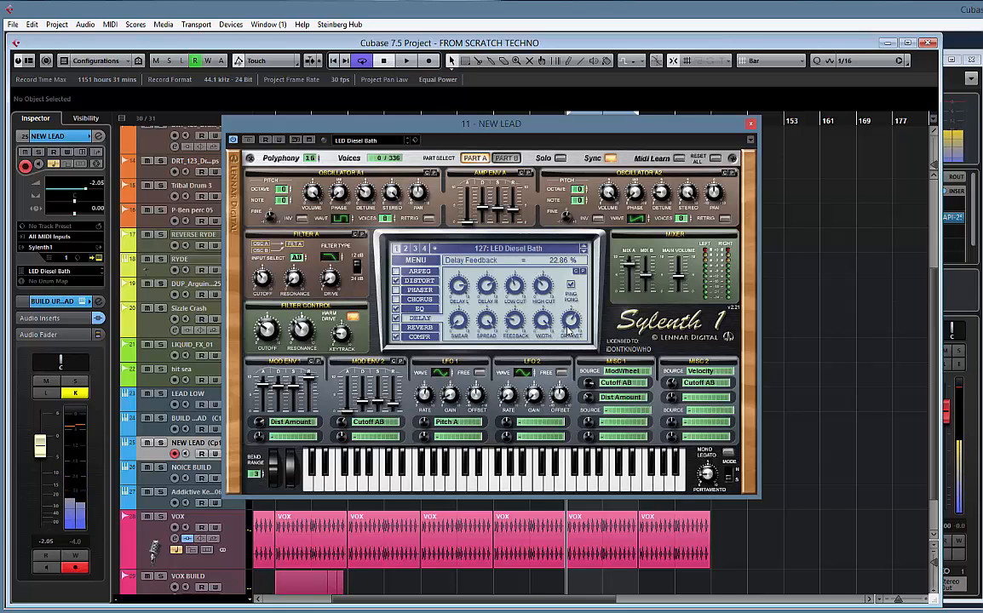
pyautogui.moveTo(568, 348); pyautogui.dragTo(568, 355)
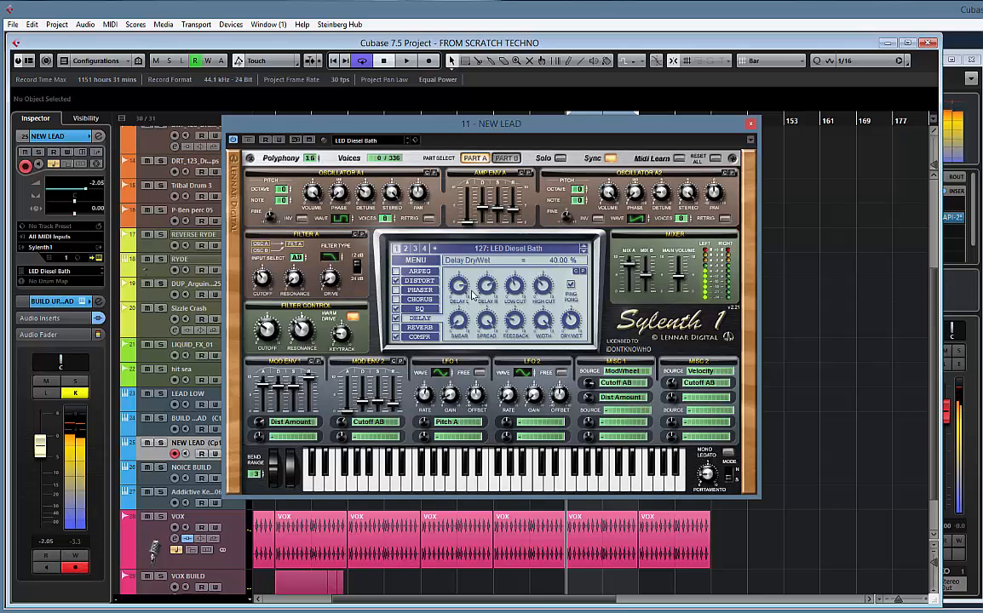
pyautogui.moveTo(488, 286); pyautogui.dragTo(489, 291)
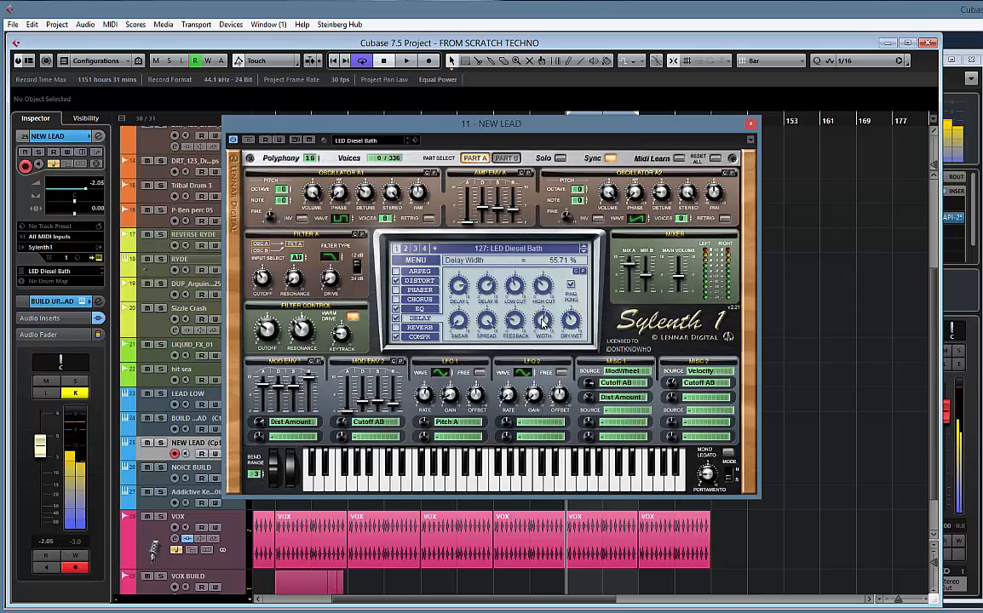
pyautogui.scroll(-2, 543, 323)
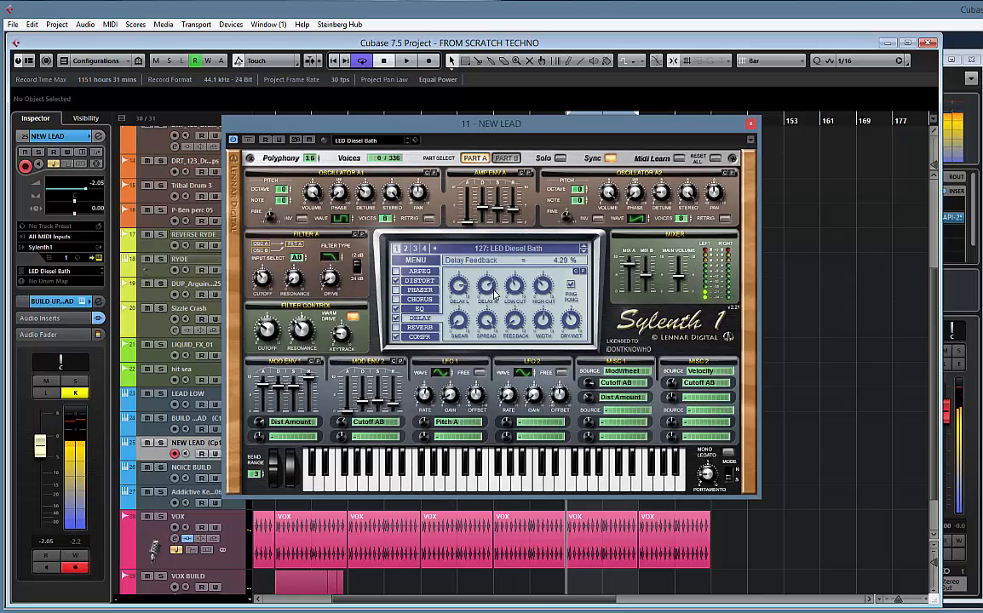
# Play the loop from bar 105 and audition further Sylenth1 lead presets against it, up to 138, LED Pandemonium Lead
pyautogui.moveTo(492, 126); pyautogui.dragTo(226, 127)
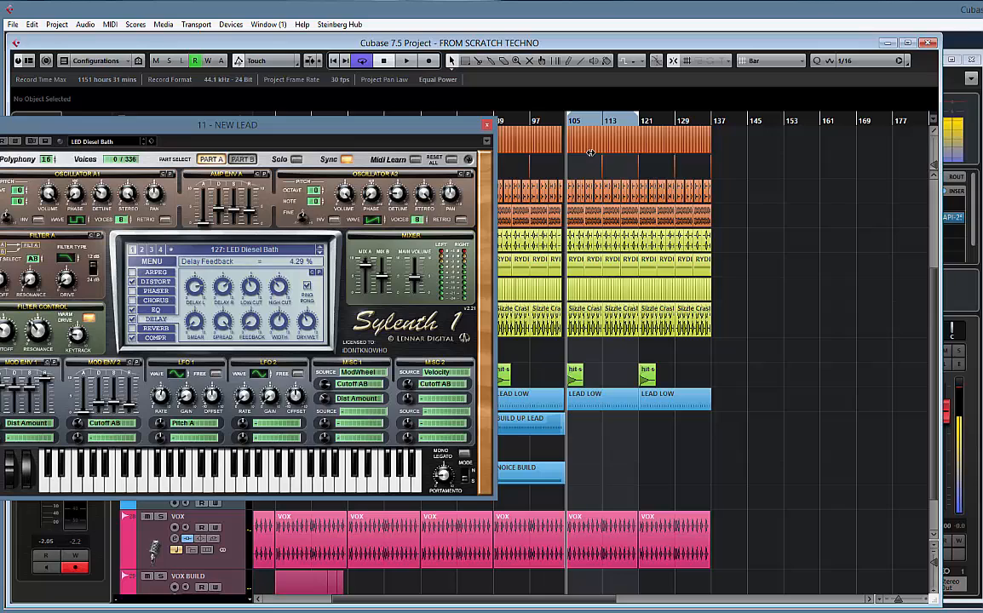
pyautogui.press('space')
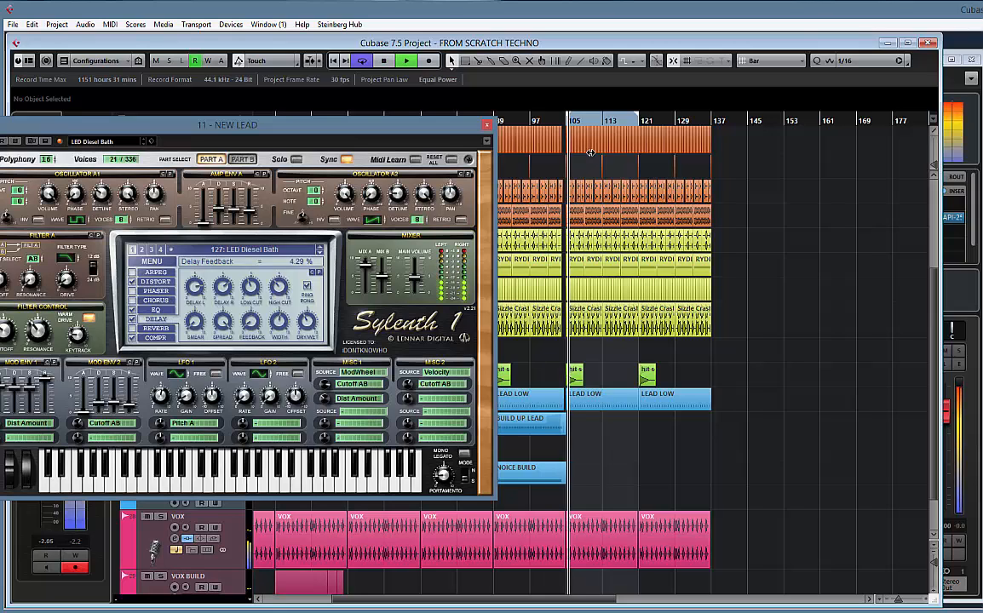
pyautogui.click(320, 257)
pyautogui.click(320, 256)
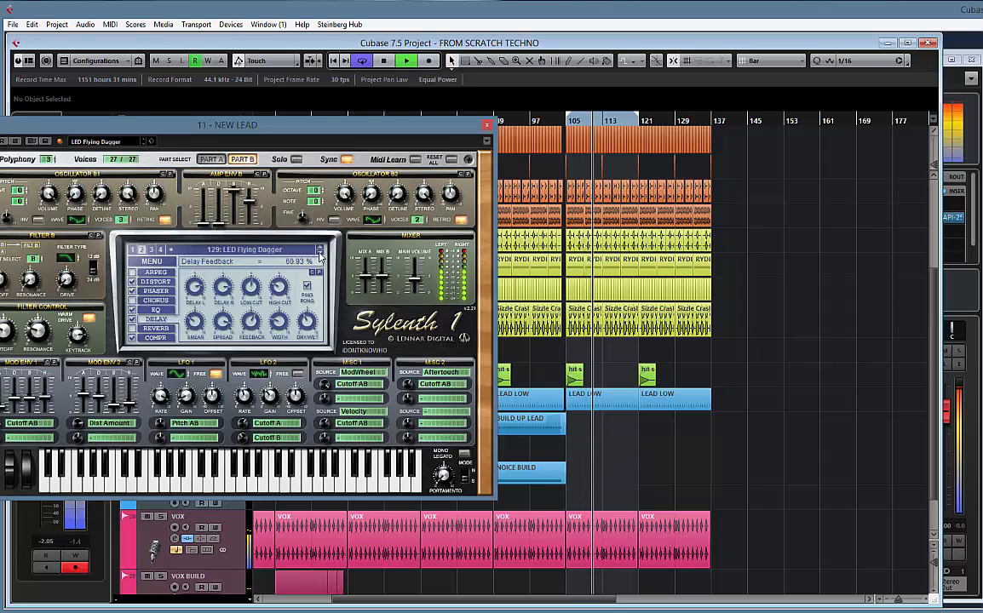
pyautogui.click(321, 255)
pyautogui.click(320, 255)
pyautogui.click(320, 255)
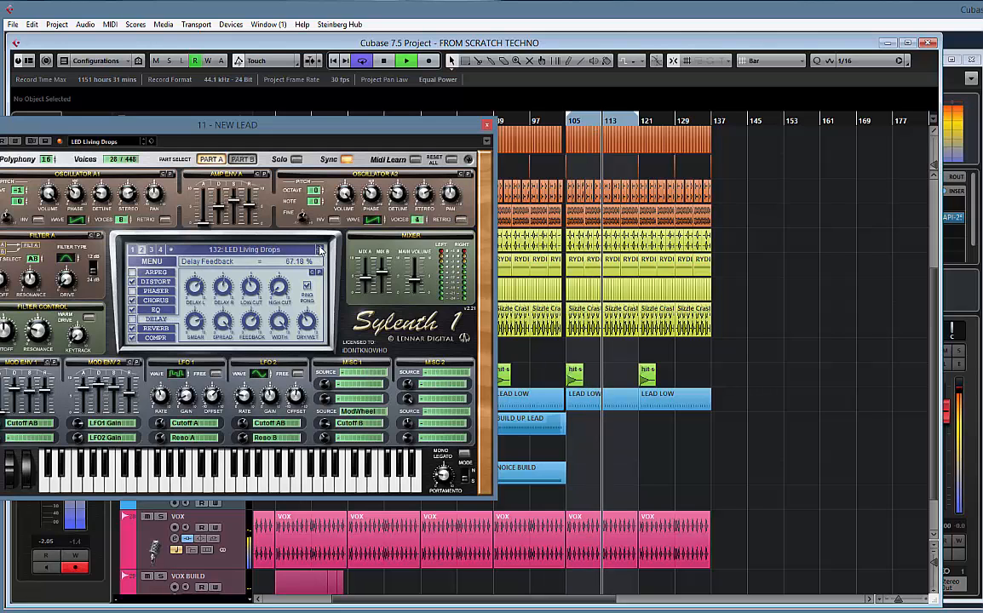
pyautogui.moveTo(293, 129); pyautogui.dragTo(406, 122)
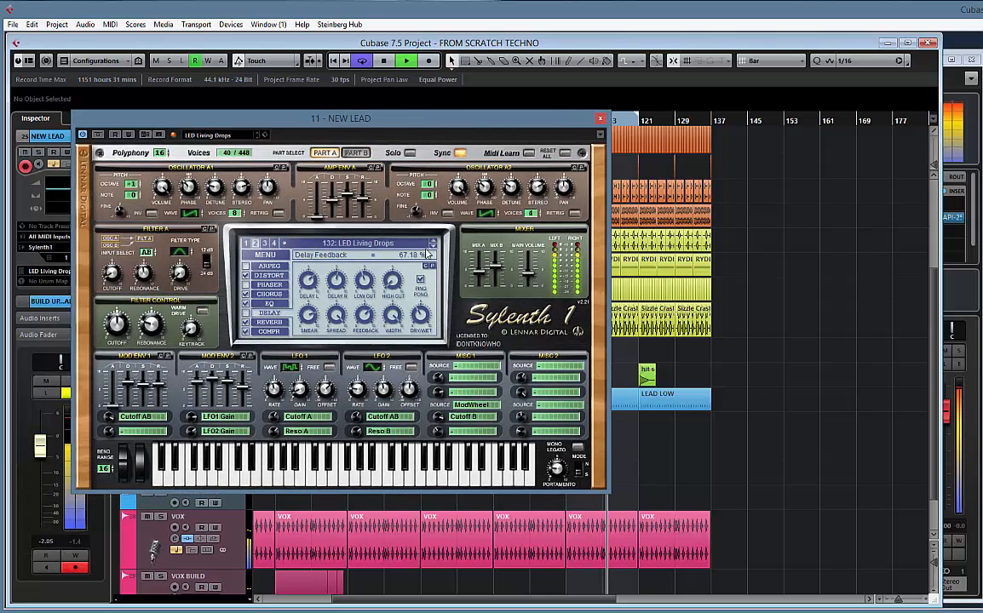
pyautogui.click(433, 249)
pyautogui.click(432, 249)
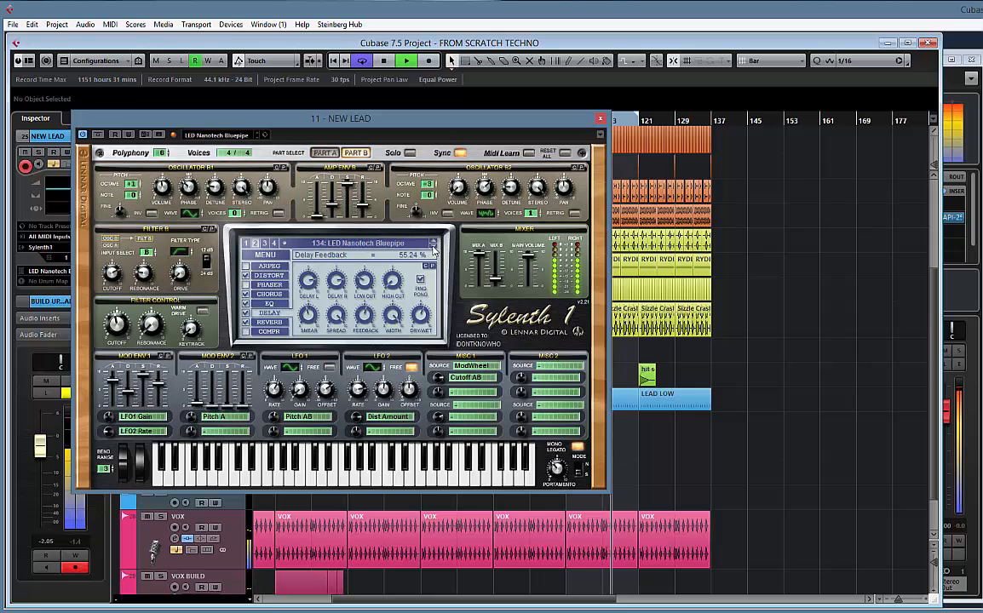
pyautogui.click(432, 249)
pyautogui.click(433, 249)
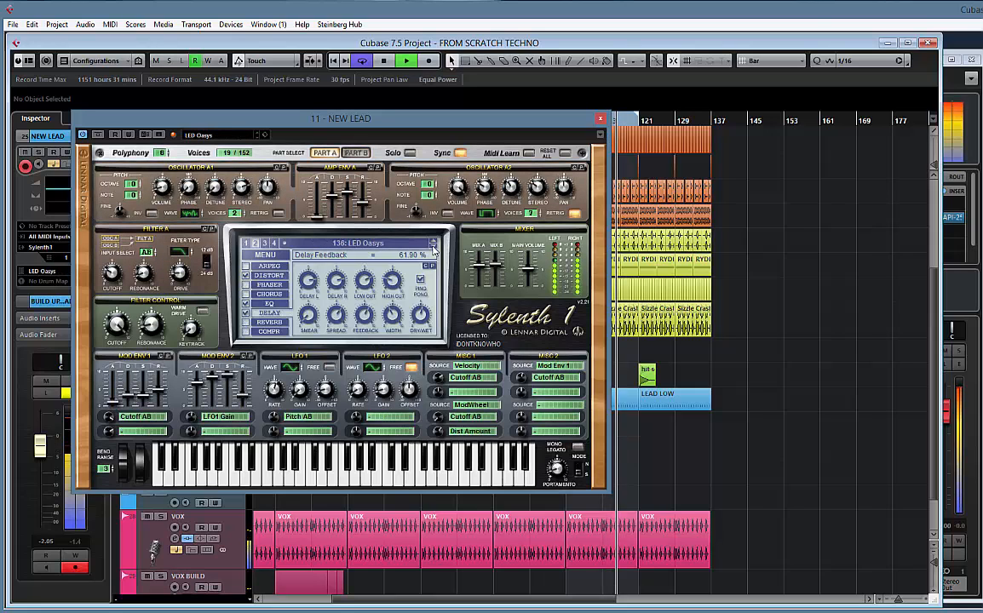
pyautogui.click(432, 248)
pyautogui.click(433, 249)
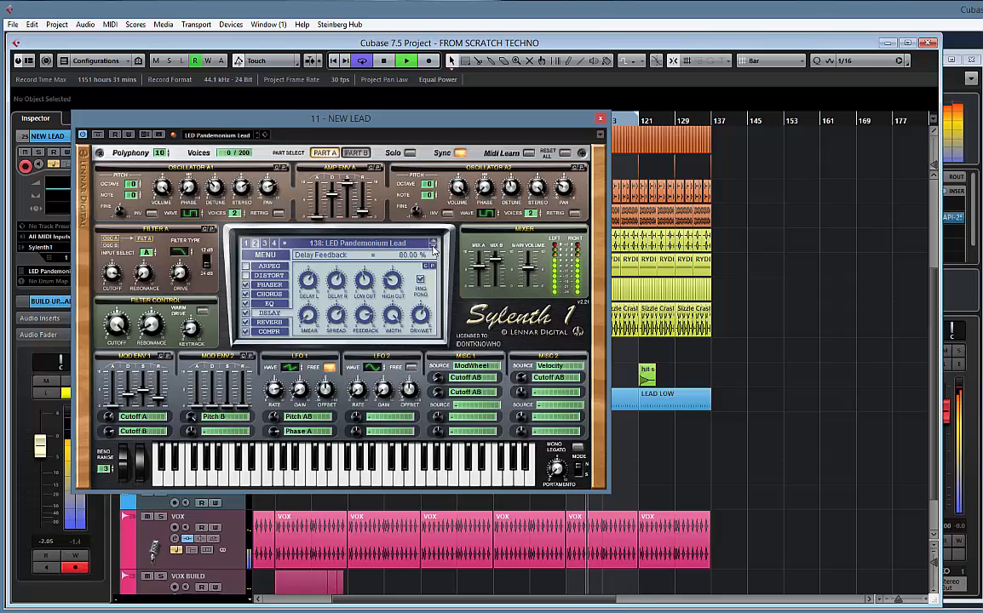
pyautogui.moveTo(371, 119); pyautogui.dragTo(705, 114)
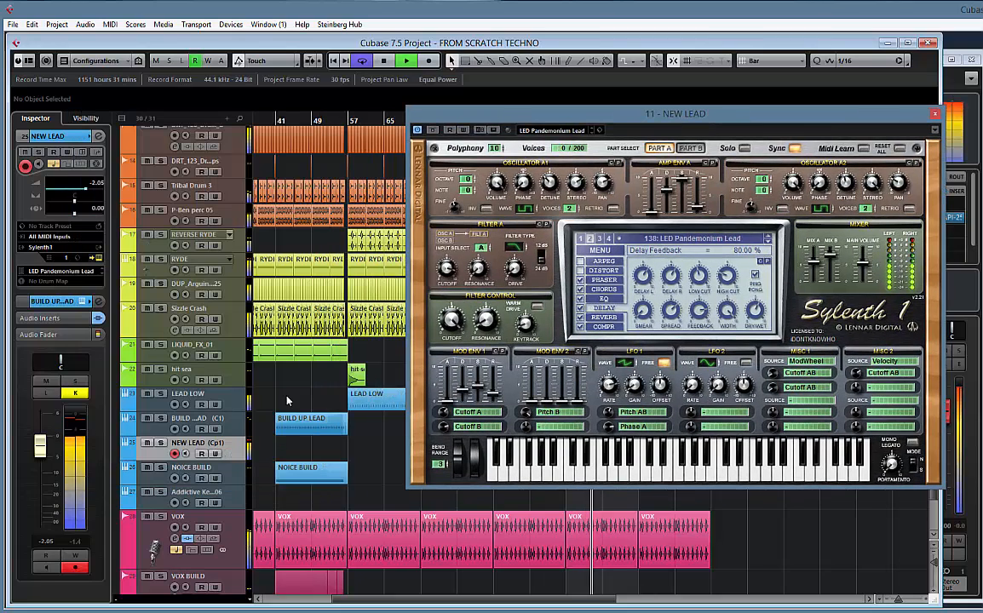
# Lower the NEW LEAD track's volume to -5.11 and audition Sylenth1 lead presets up to 150, LED The Fifth
pyautogui.moveTo(40, 444)
pyautogui.mouseDown()
pyautogui.moveTo(40, 418)
pyautogui.moveTo(44, 476)
pyautogui.moveTo(39, 450)
pyautogui.moveTo(45, 462)
pyautogui.mouseUp()
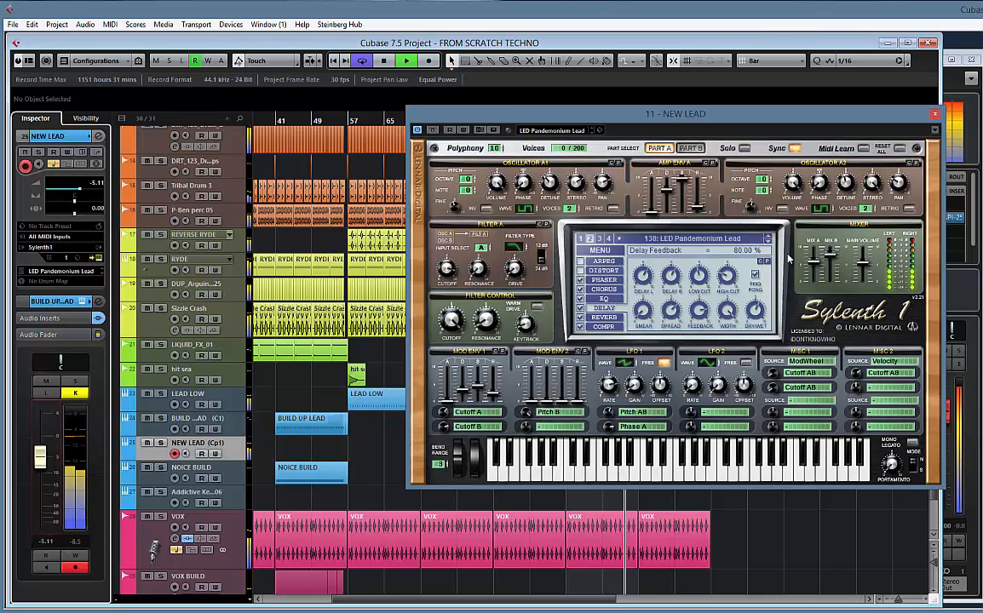
pyautogui.click(770, 244)
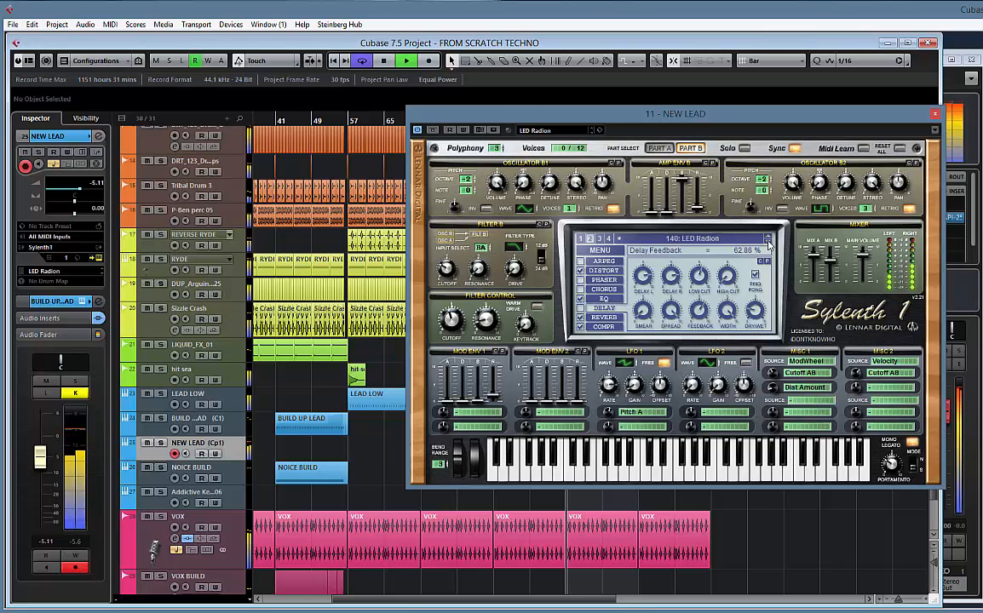
pyautogui.click(769, 242)
pyautogui.click(768, 241)
pyautogui.click(768, 242)
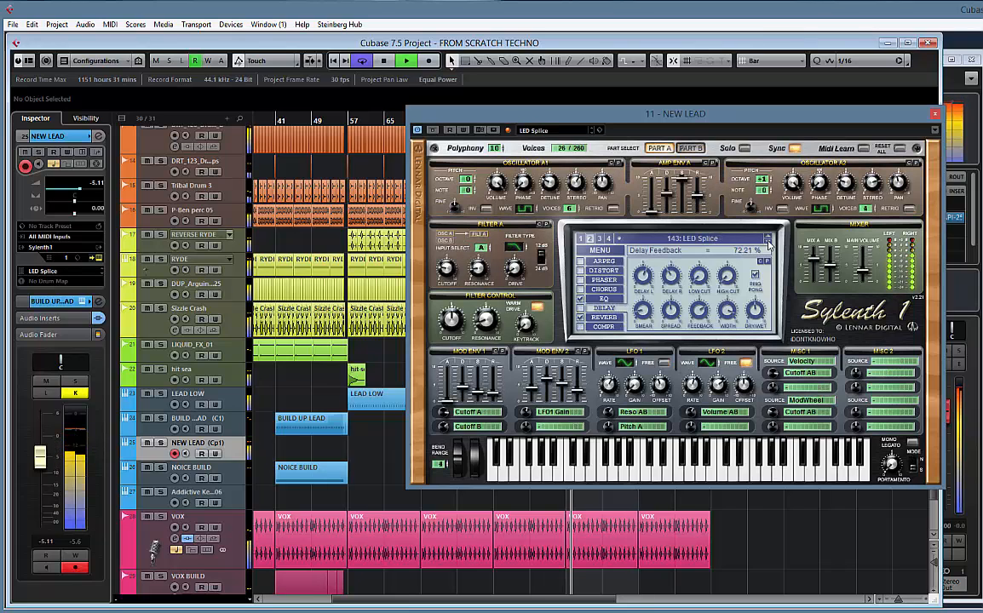
pyautogui.click(769, 242)
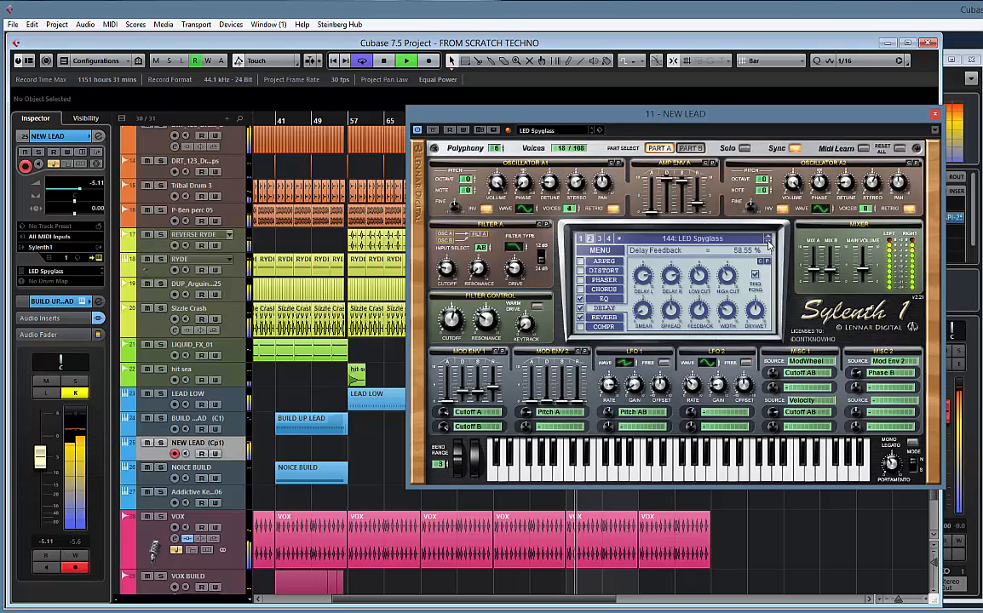
pyautogui.click(768, 242)
pyautogui.click(768, 242)
pyautogui.click(769, 242)
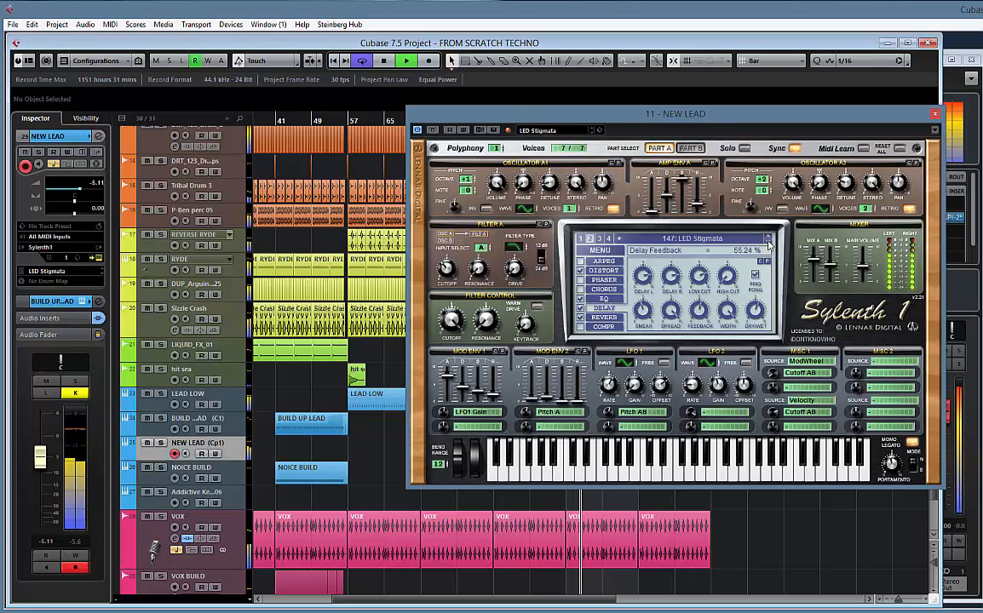
pyautogui.click(768, 242)
pyautogui.click(768, 242)
pyautogui.click(768, 242)
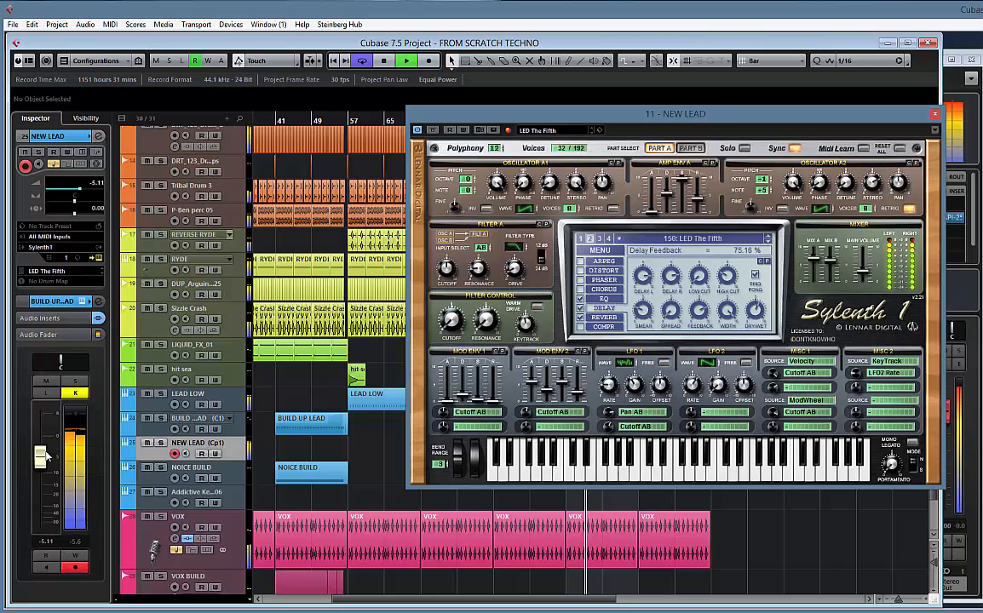
# Raise the NEW LEAD volume to -1.14, choose Sylenth1 preset 152, SAW Brushfire, and stop playback
pyautogui.moveTo(39, 458); pyautogui.dragTo(39, 442)
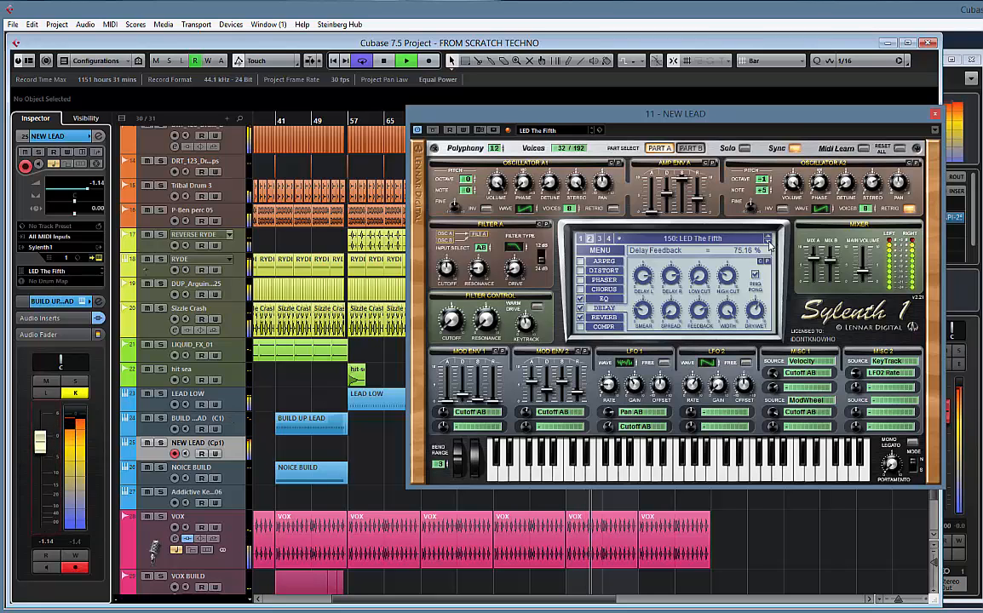
pyautogui.click(768, 242)
pyautogui.click(768, 242)
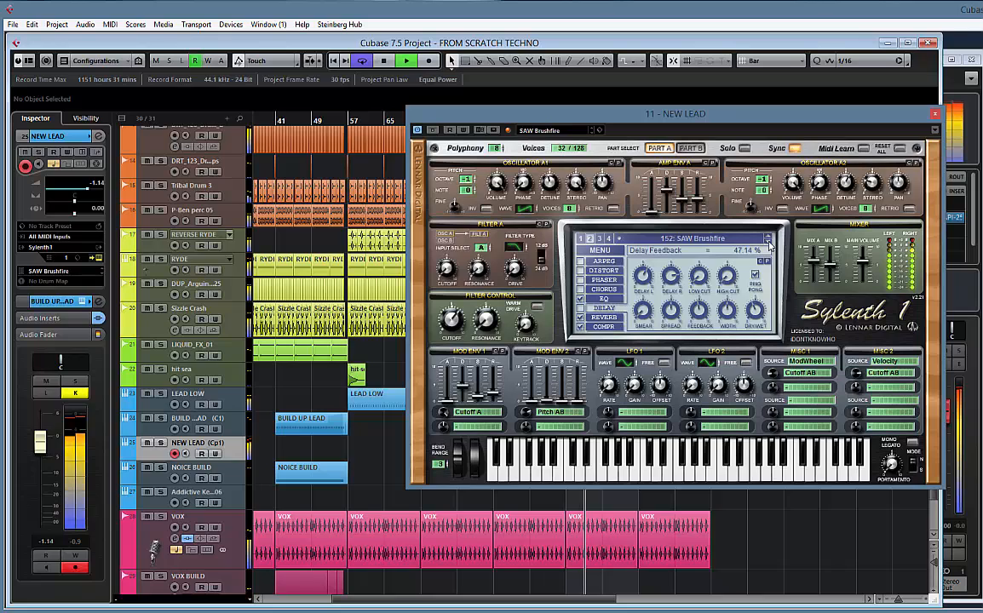
pyautogui.press('space')
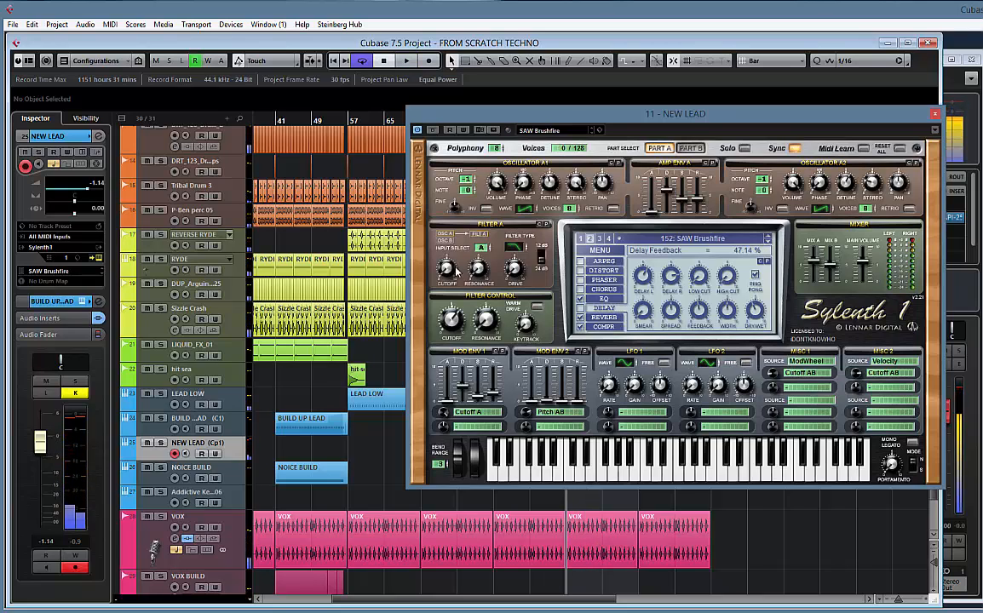
# Record a short MIDI riff on the NEW LEAD track, running from bar 100 into the drop at bar 105
pyautogui.moveTo(619, 120); pyautogui.dragTo(519, 319)
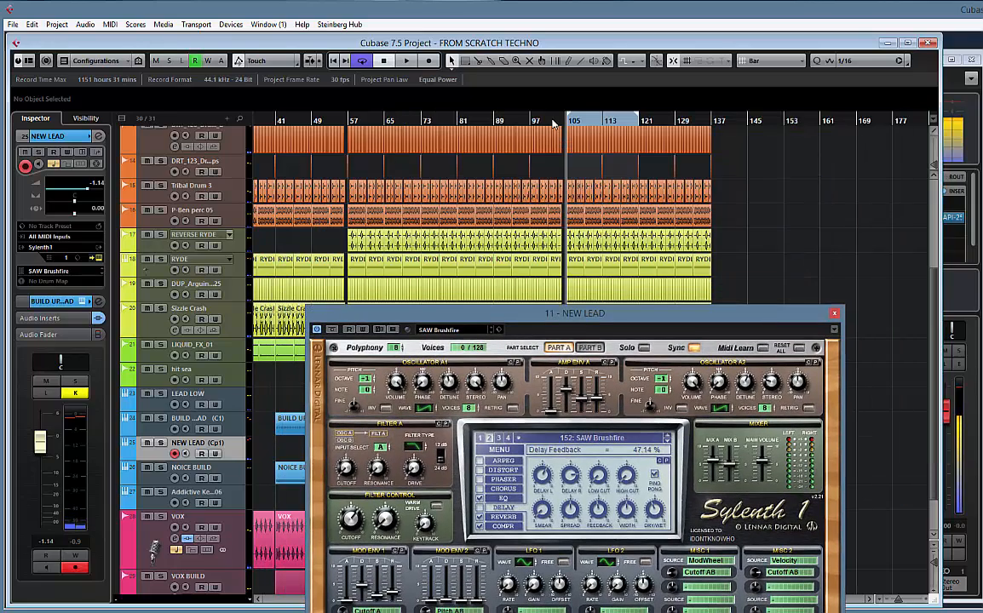
pyautogui.press('KP_Multiply')
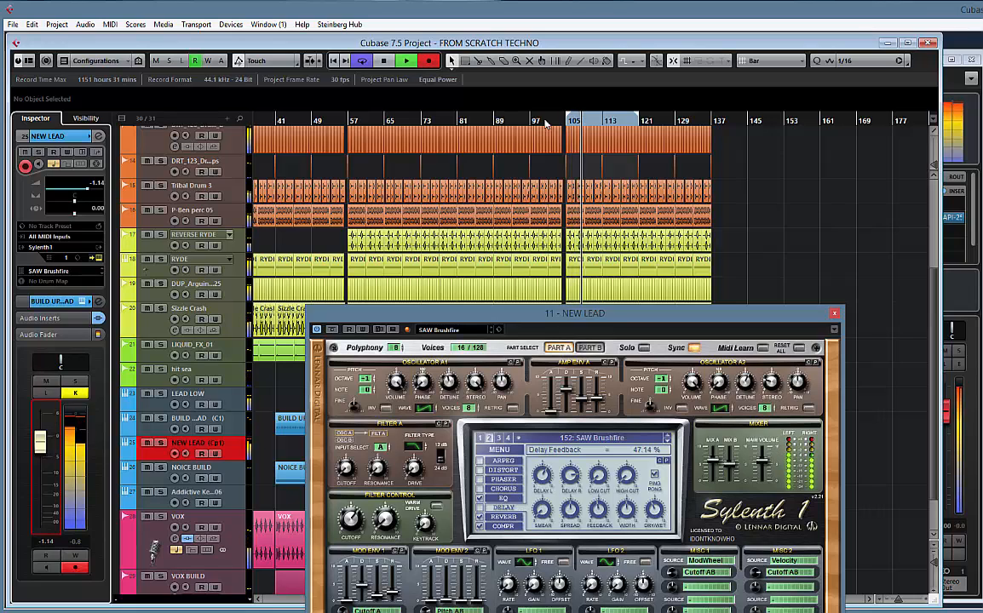
pyautogui.press('space')
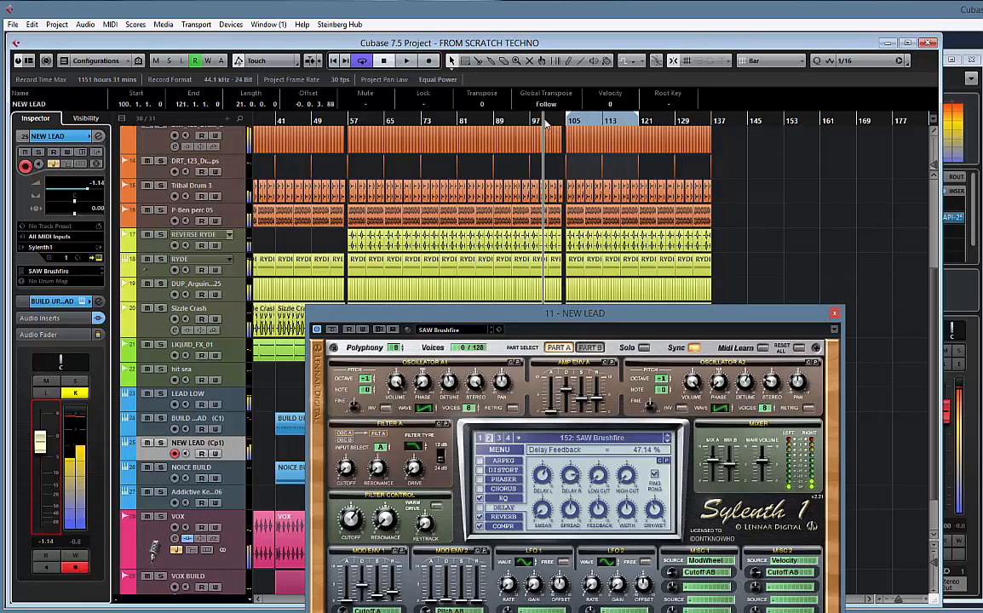
# Close the Sylenth1 window and trim the start of the recorded NEW LEAD part to bar 104
pyautogui.press('h')
pyautogui.press('h')
pyautogui.press('h')
pyautogui.press('h')
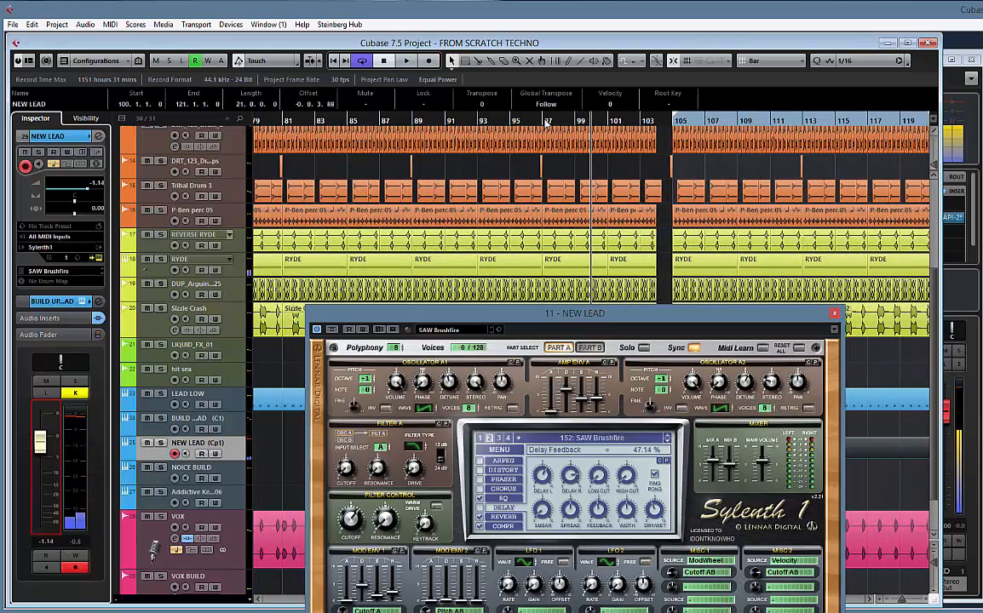
pyautogui.click(834, 315)
pyautogui.scroll(-2, 734, 381)
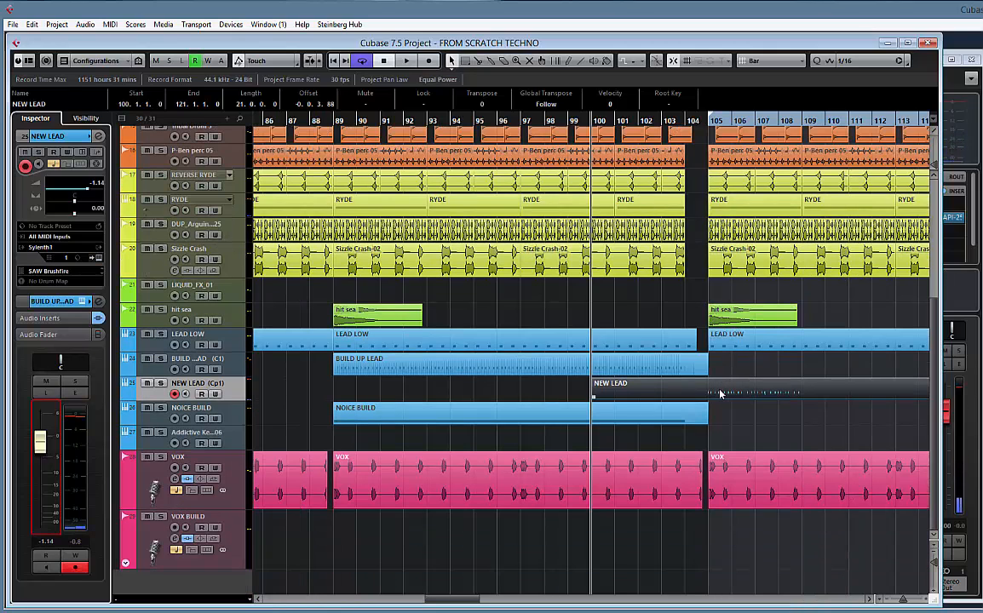
pyautogui.moveTo(593, 396); pyautogui.dragTo(684, 396)
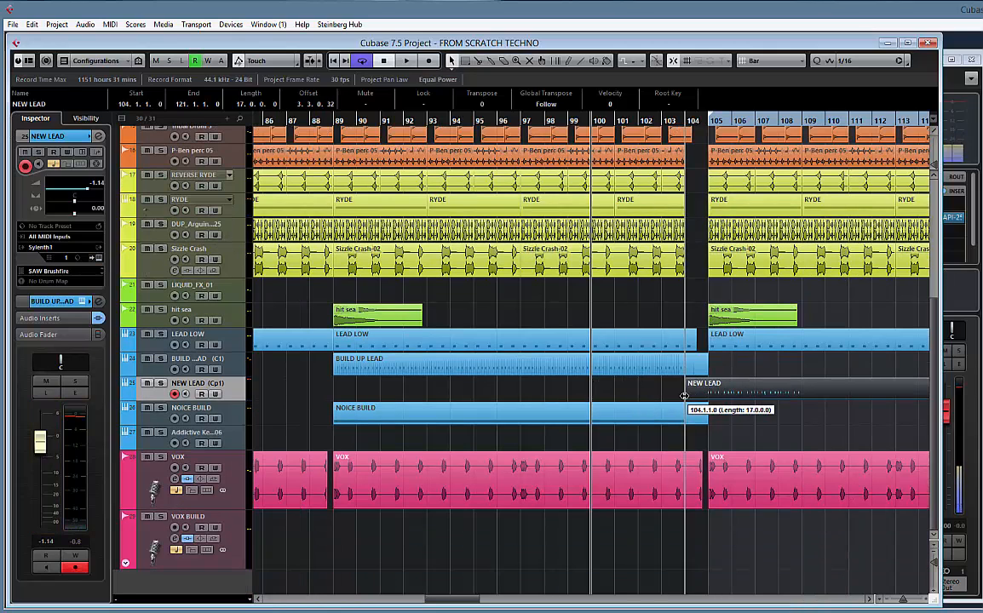
# Open the NEW LEAD part in the Key Editor and play its notes from bar 105
pyautogui.doubleClick(738, 395)
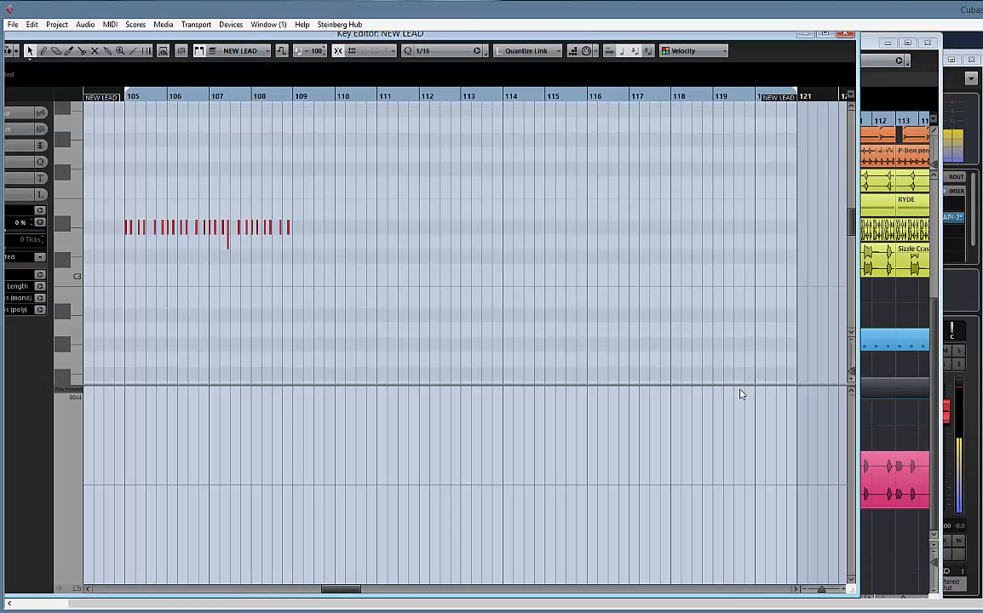
pyautogui.press('h')
pyautogui.press('h')
pyautogui.press('h')
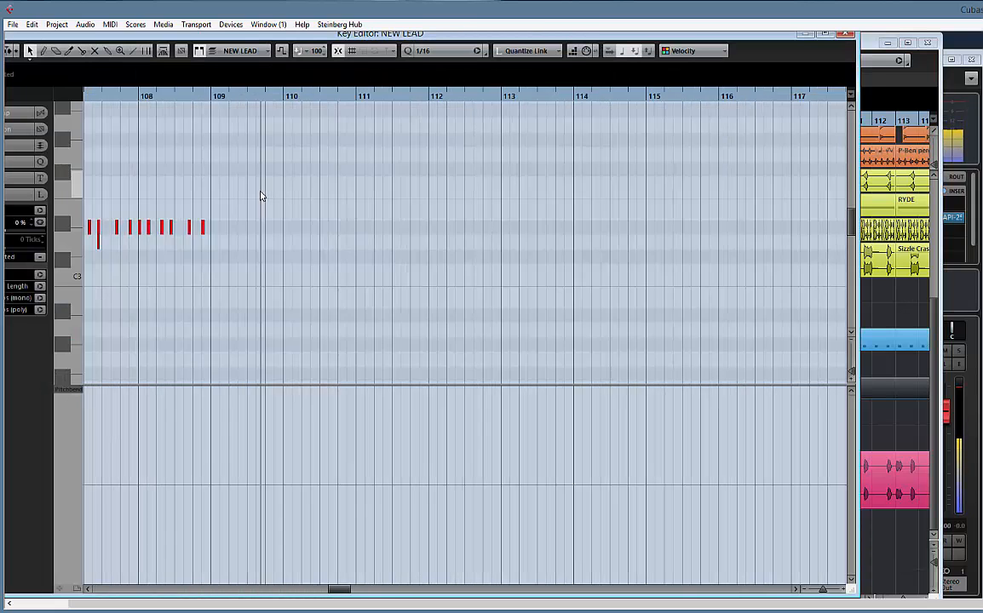
pyautogui.moveTo(168, 196); pyautogui.dragTo(638, 186)
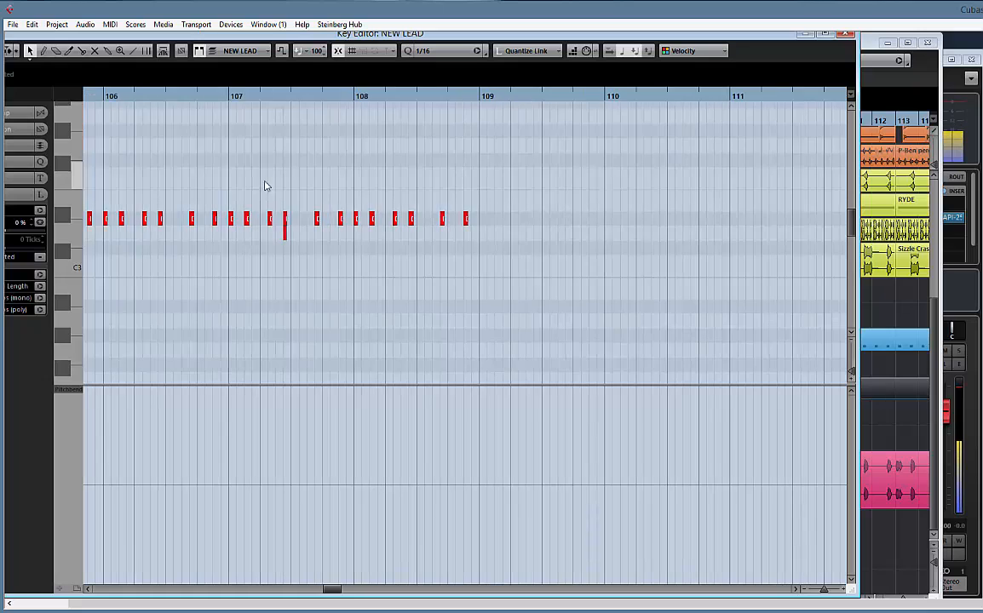
pyautogui.moveTo(266, 186); pyautogui.dragTo(478, 184)
pyautogui.press('space')
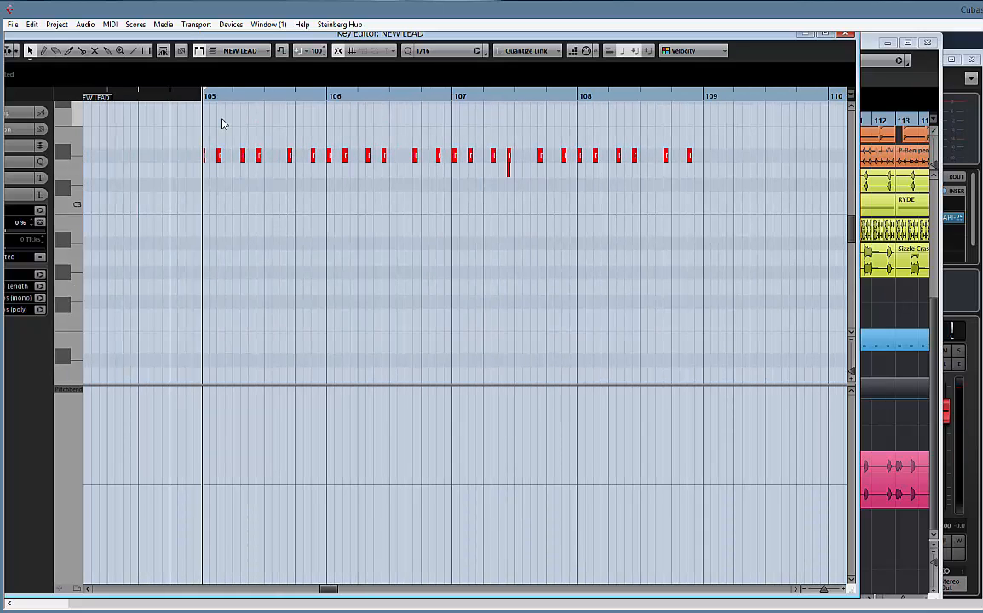
# Delete all notes from bar 107 onward, including the stray D3, and close the Key Editor
pyautogui.moveTo(531, 178); pyautogui.dragTo(457, 193)
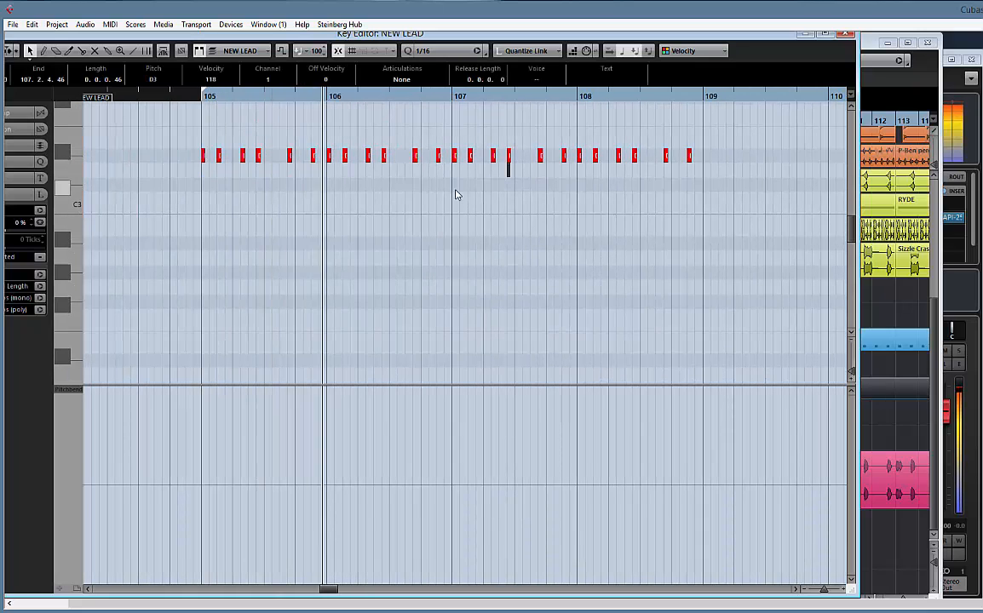
pyautogui.moveTo(454, 136); pyautogui.dragTo(685, 184)
pyautogui.press('Delete')
pyautogui.click(690, 155)
pyautogui.press('Delete')
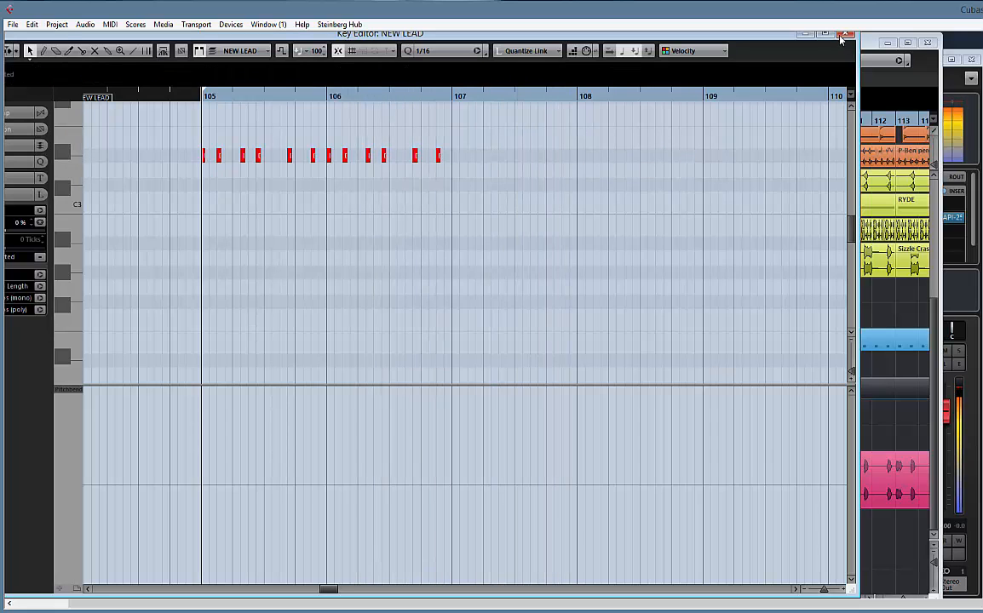
pyautogui.moveTo(624, 167); pyautogui.dragTo(471, 160)
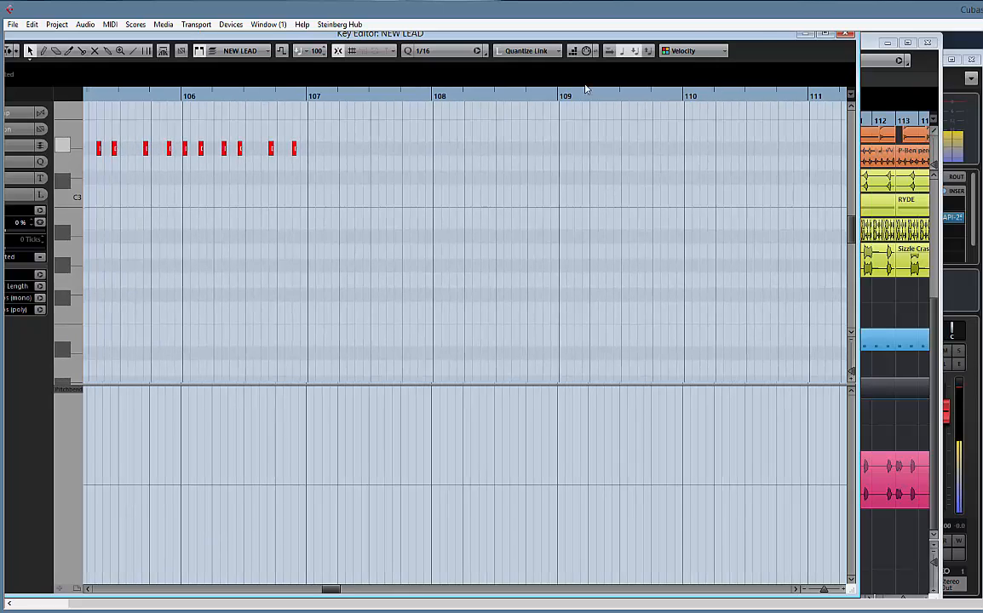
pyautogui.click(846, 35)
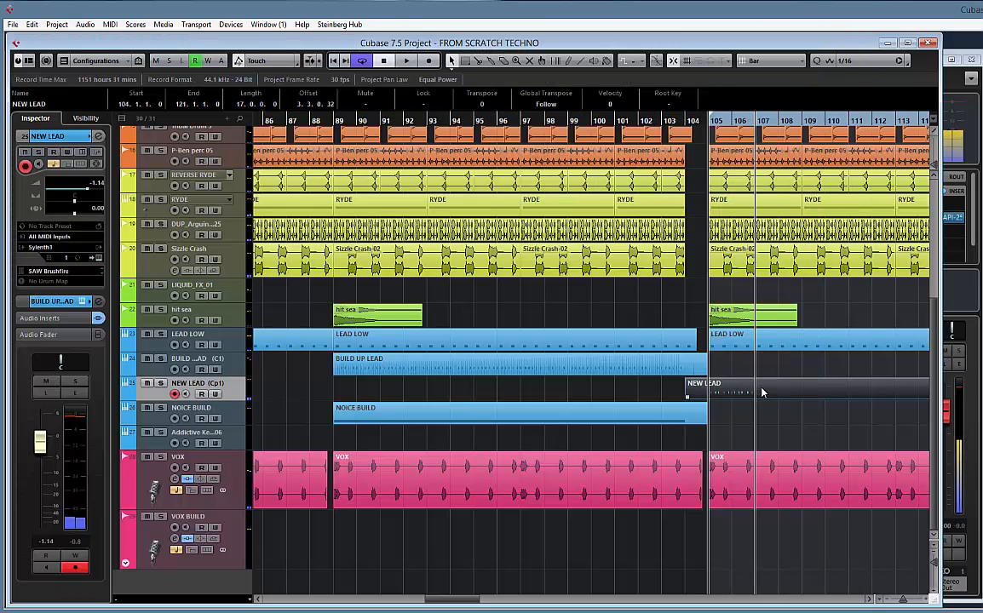
# Split the NEW LEAD part at bars 105 and 107 and delete the pieces outside those two bars
pyautogui.click(698, 390)
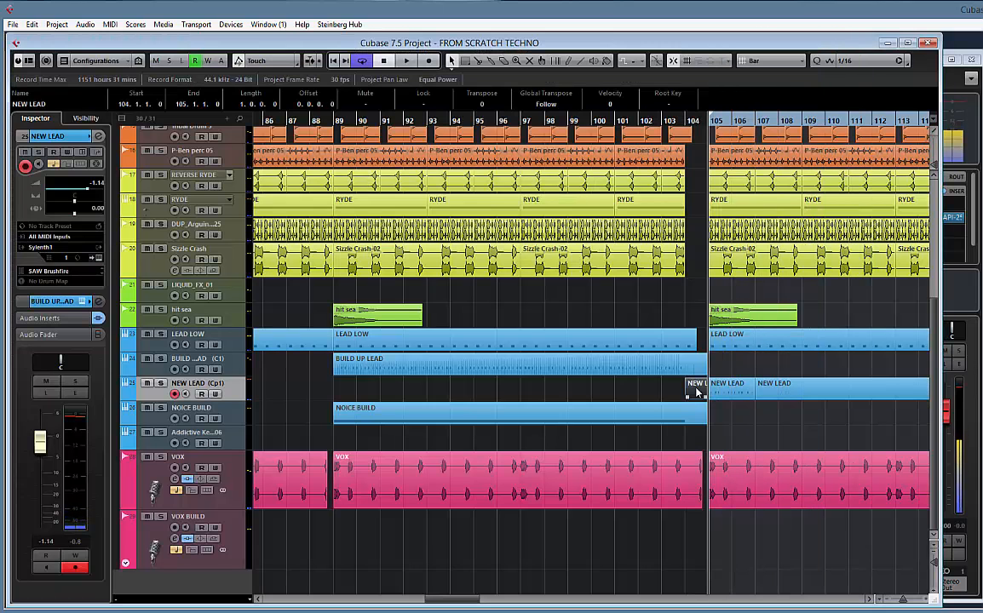
pyautogui.press('Delete')
pyautogui.click(791, 389)
pyautogui.press('Delete')
# Duplicate the two-bar NEW LEAD part repeatedly from bar 107 until the copies reach bar 137
pyautogui.click(741, 390)
pyautogui.moveTo(836, 367); pyautogui.dragTo(627, 354)
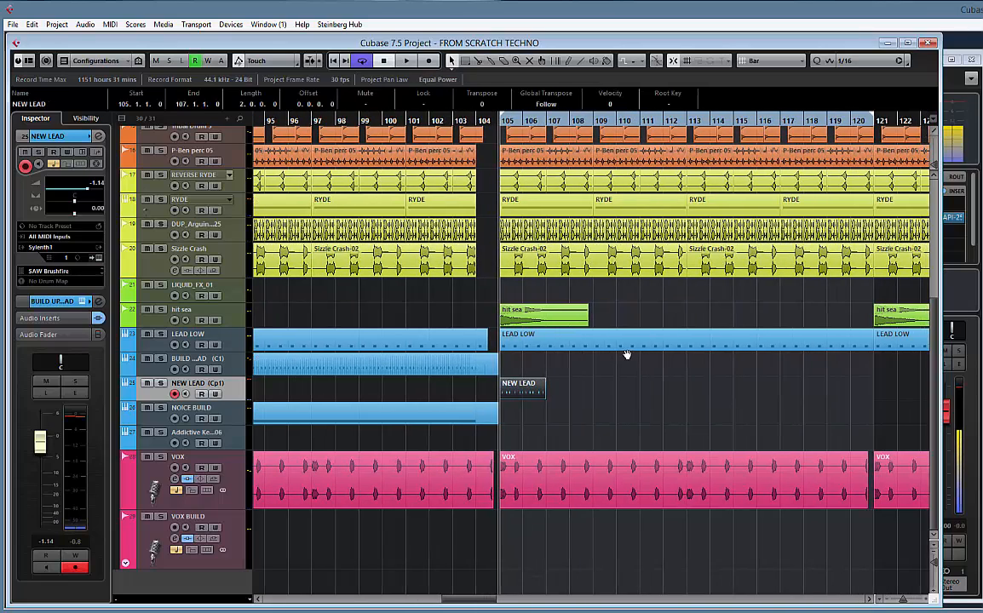
pyautogui.hotkey('ctrl', 'd')
pyautogui.hotkey('ctrl', 'd')
pyautogui.hotkey('ctrl', 'd')
pyautogui.hscroll(4, 699, 384)
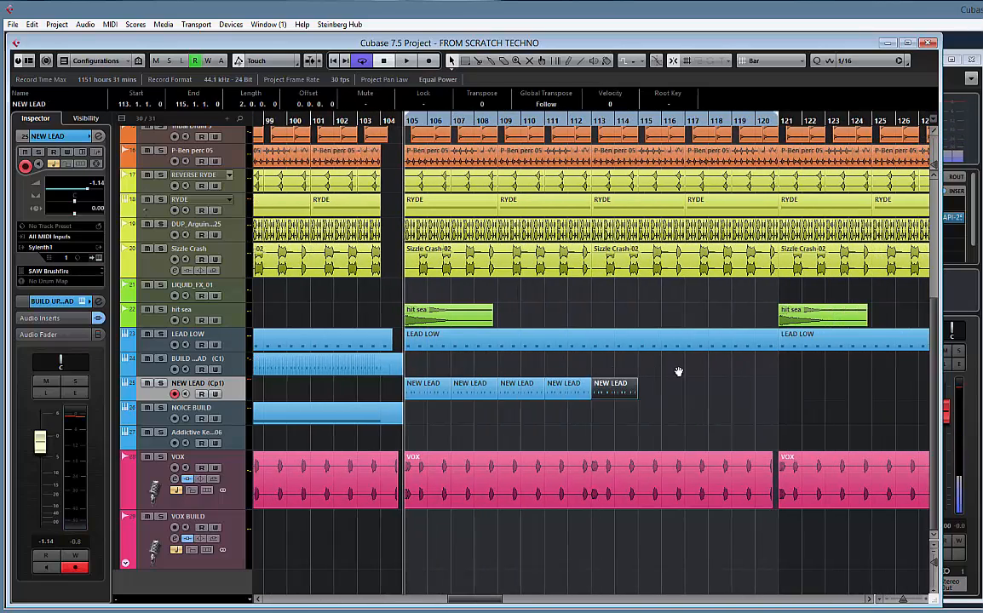
pyautogui.hotkey('ctrl', 'd')
pyautogui.hotkey('ctrl', 'd')
pyautogui.hotkey('ctrl', 'd')
pyautogui.hotkey('ctrl', 'd')
pyautogui.hotkey('ctrl', 'd')
pyautogui.hotkey('ctrl', 'd')
pyautogui.hotkey('ctrl', 'd')
pyautogui.hscroll(5, 724, 391)
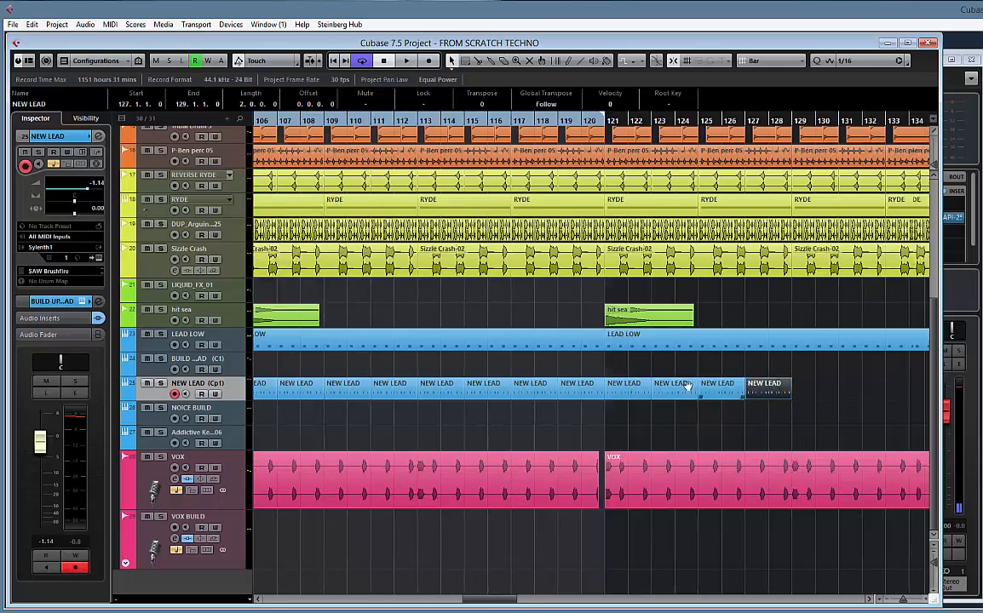
pyautogui.hotkey('ctrl', 'd')
pyautogui.hotkey('ctrl', 'd')
pyautogui.hotkey('ctrl', 'd')
pyautogui.hotkey('ctrl', 'd')
# Select all the two-bar NEW LEAD parts and glue them into one continuous part
pyautogui.moveTo(842, 388); pyautogui.dragTo(575, 394)
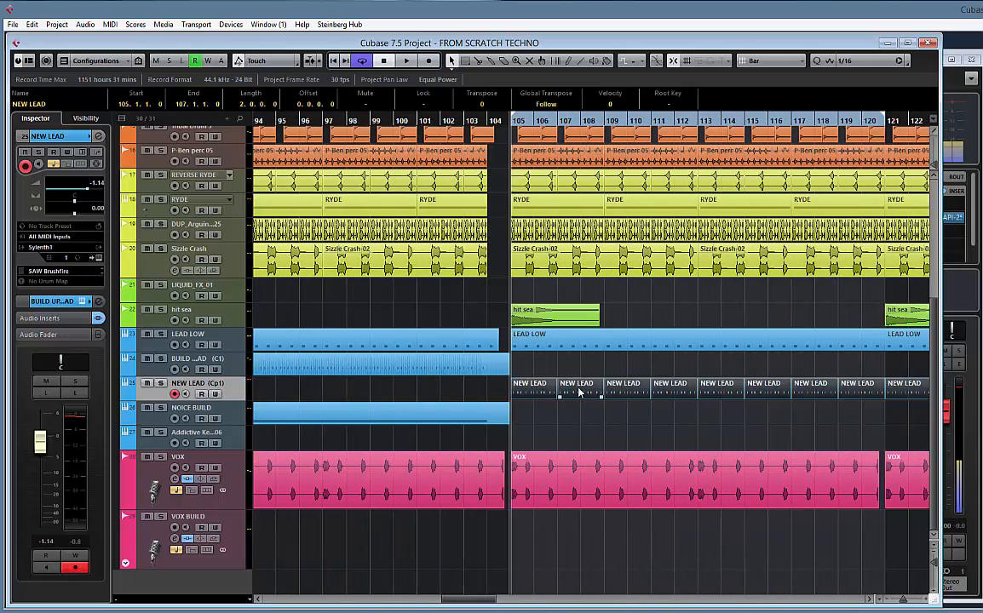
pyautogui.rightClick(579, 390)
pyautogui.click(620, 389)
pyautogui.click(612, 389)
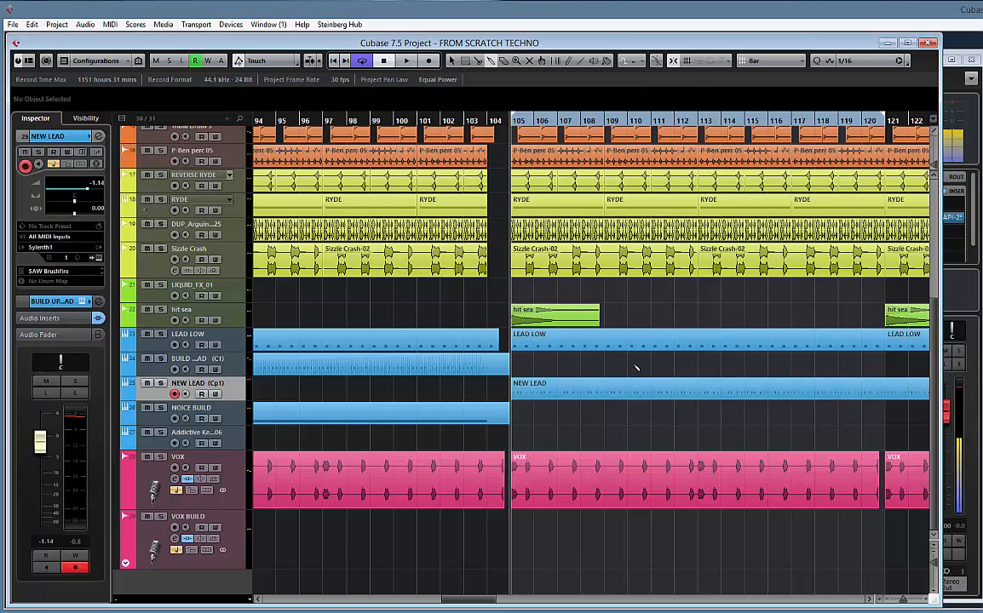
# Play the transition into the second drop at bar 105 and check how the NEW LEAD part sits in the mix
pyautogui.press('g')
pyautogui.press('g')
pyautogui.press('g')
pyautogui.press('g')
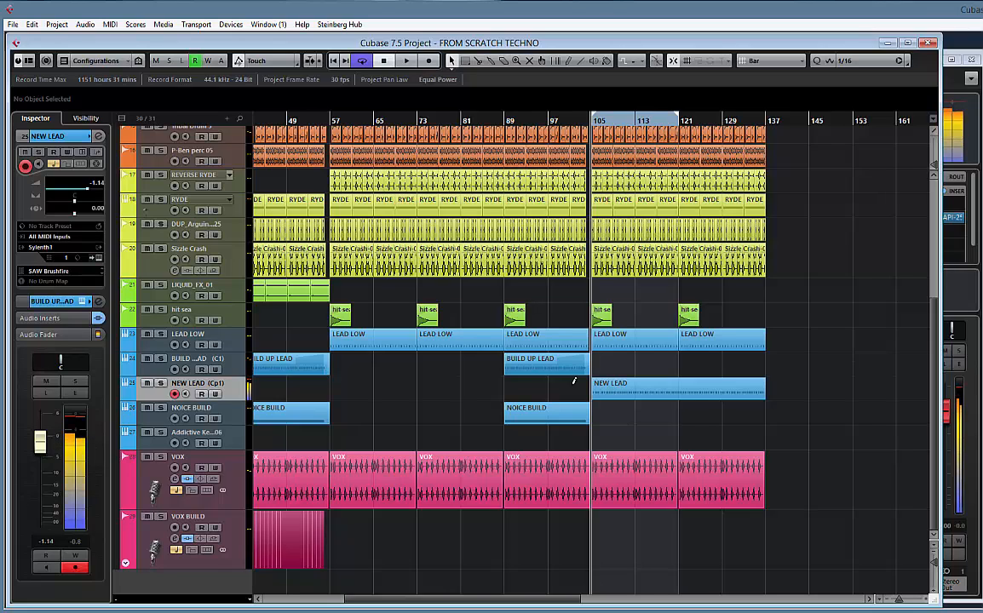
pyautogui.press('space')
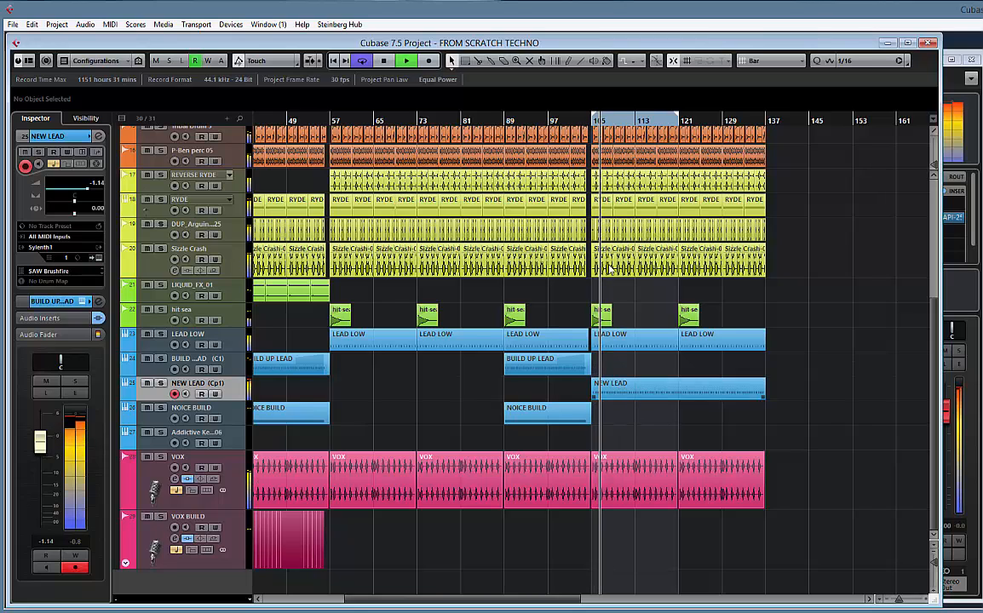
pyautogui.press('space')
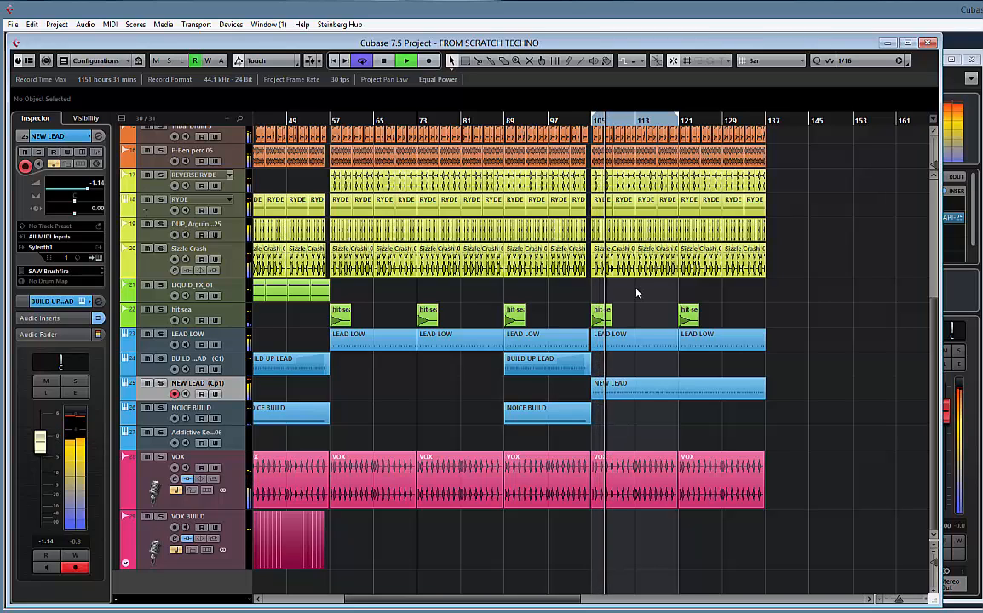
pyautogui.press('h')
pyautogui.press('h')
pyautogui.press('h')
pyautogui.press('h')
pyautogui.press('h')
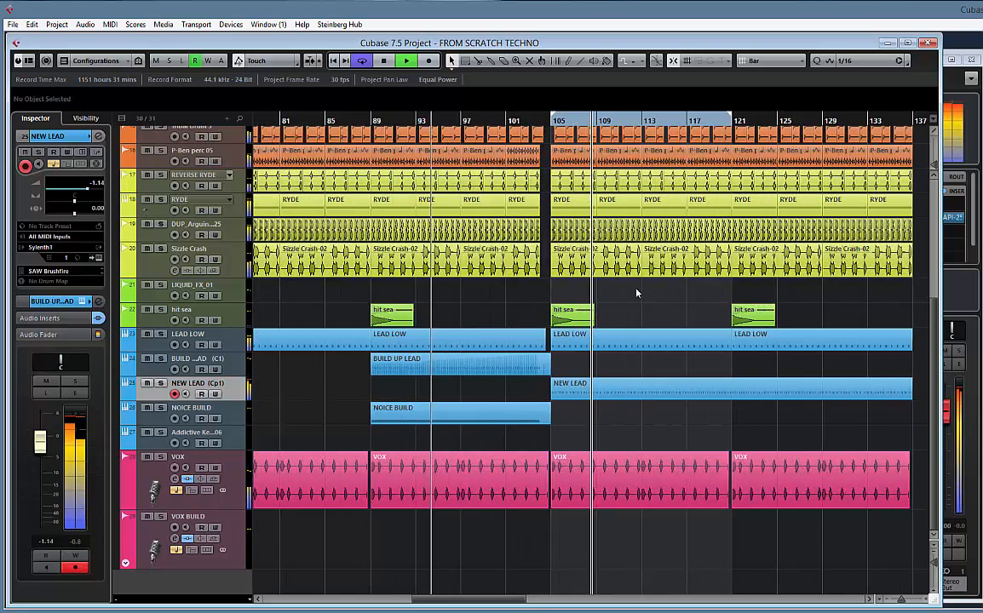
pyautogui.press('Right')
pyautogui.press('space')
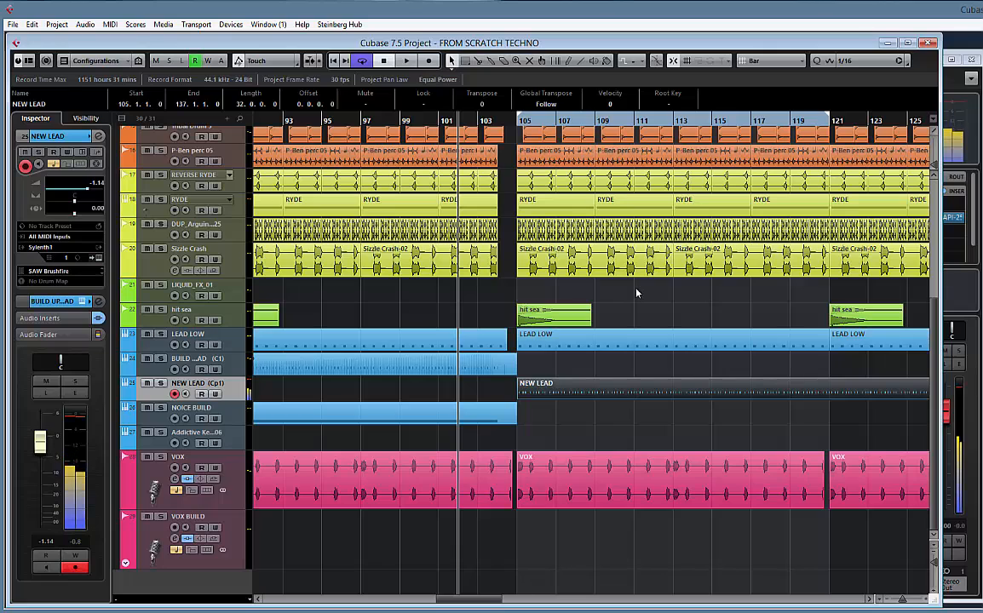
pyautogui.press('space')
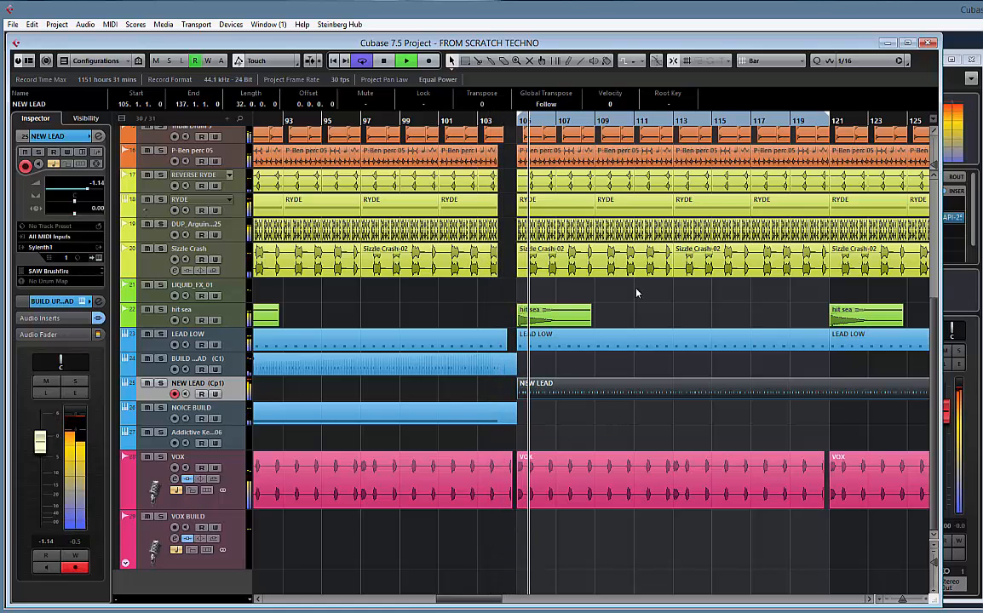
# Record a NEW LEAD lead-in note before the second drop and trim the recorded part to bars 103–105
pyautogui.press('space')
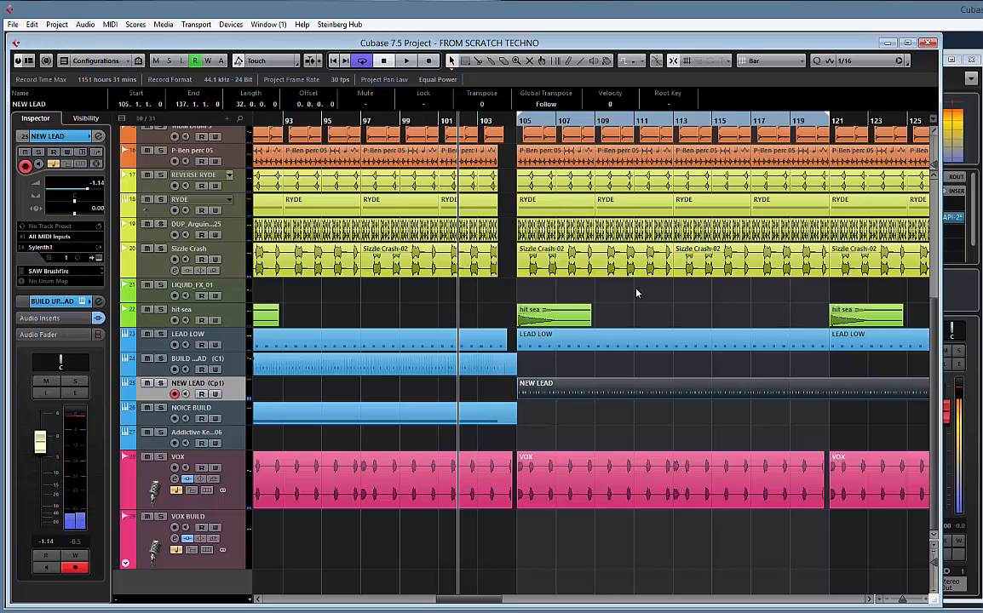
pyautogui.press('space')
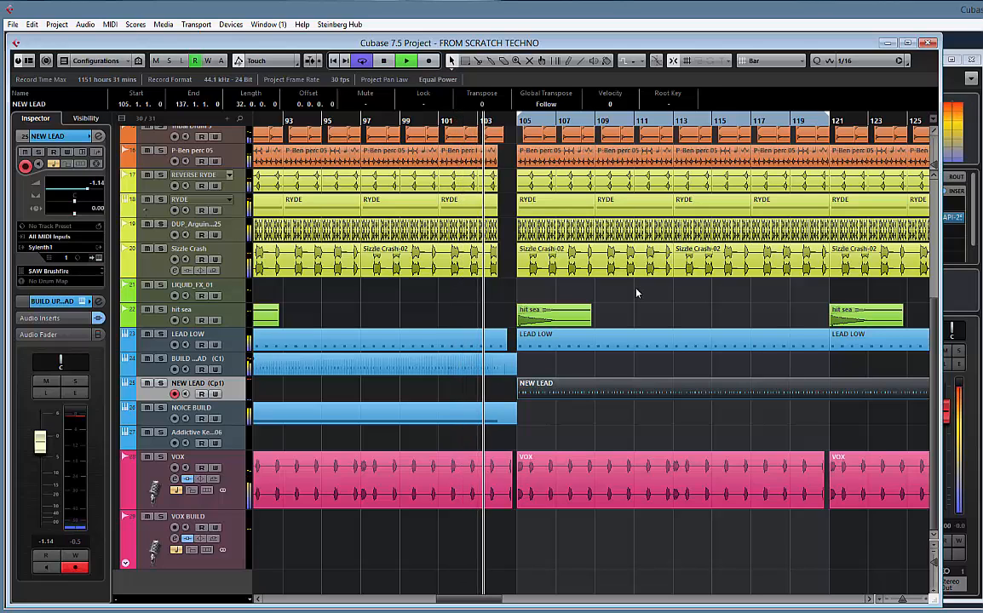
pyautogui.press('KP_Multiply')
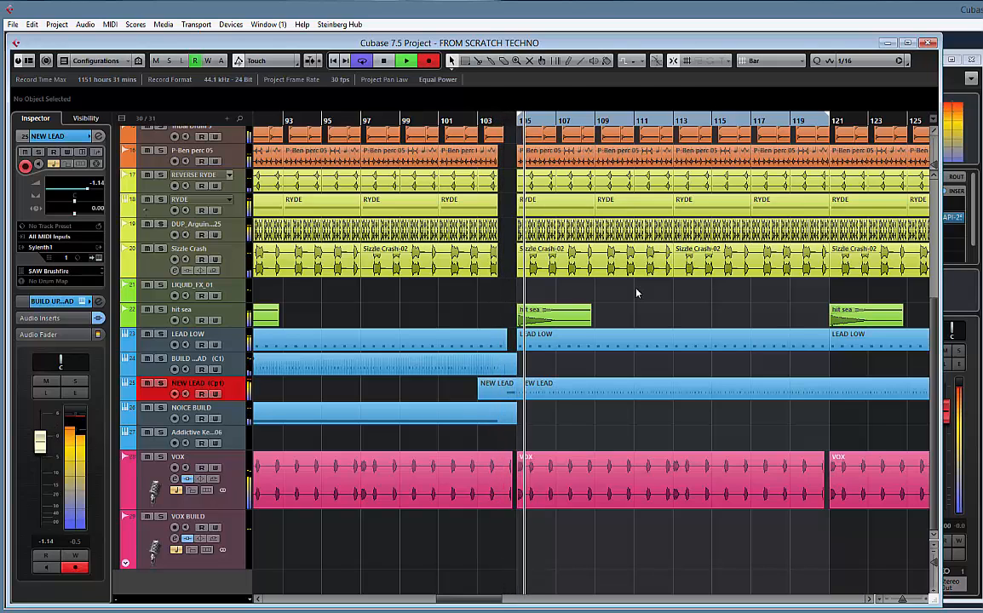
pyautogui.press('space')
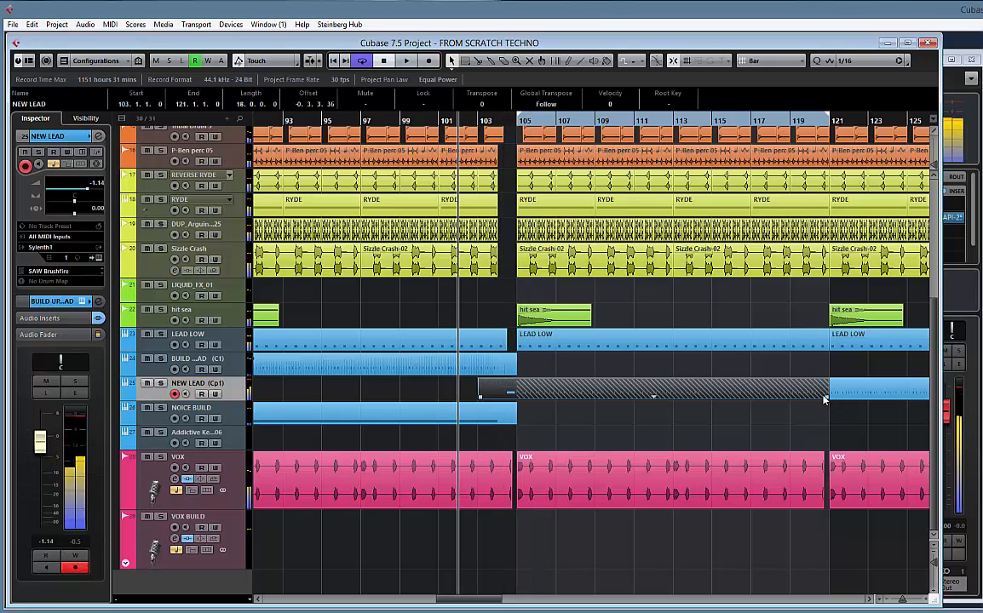
pyautogui.moveTo(825, 396); pyautogui.dragTo(511, 396)
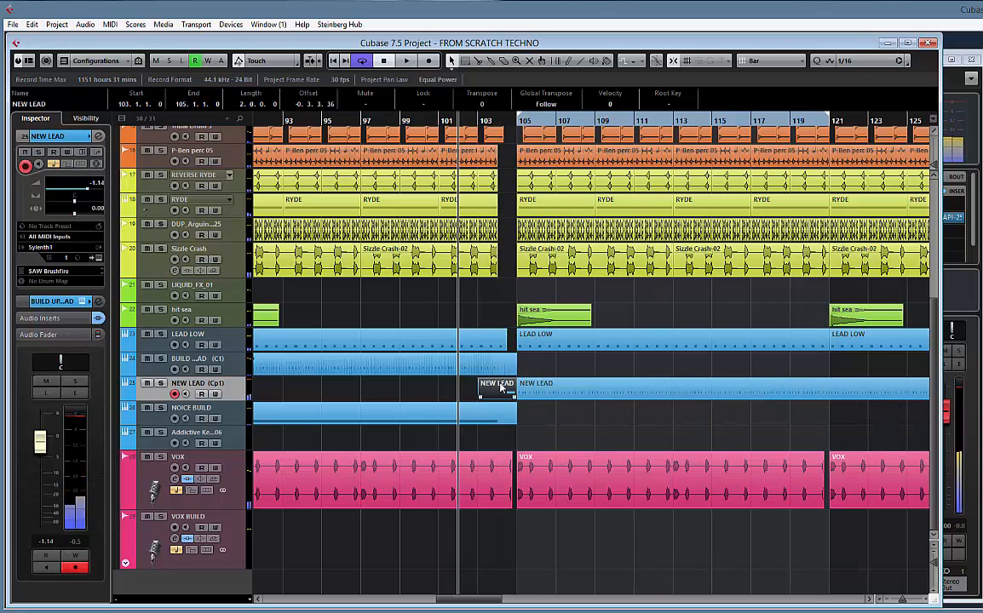
# Quantize the D#3 note in the new two-bar NEW LEAD part to 1/16 and close its editor
pyautogui.doubleClick(490, 388)
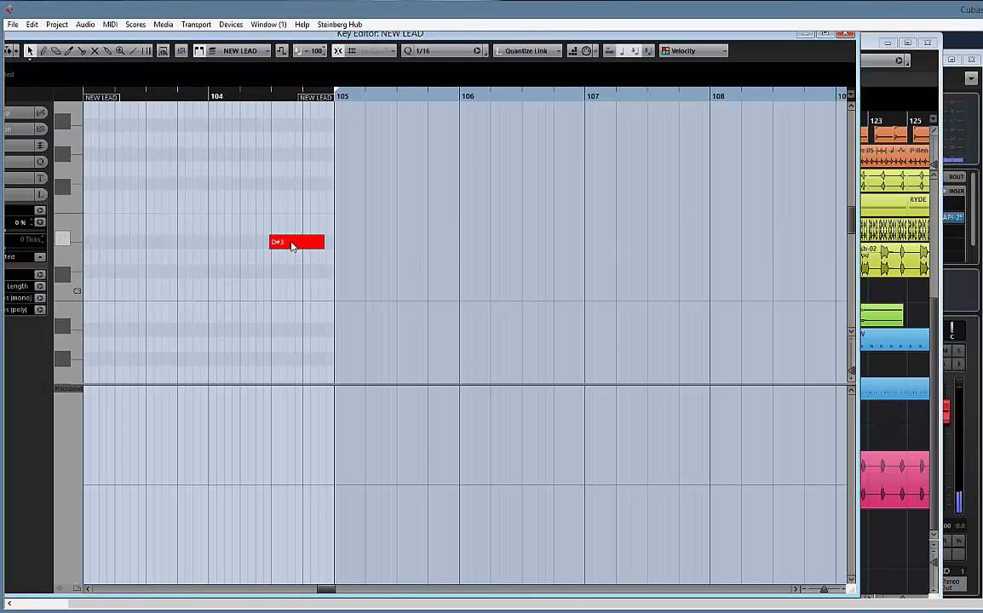
pyautogui.click(292, 247)
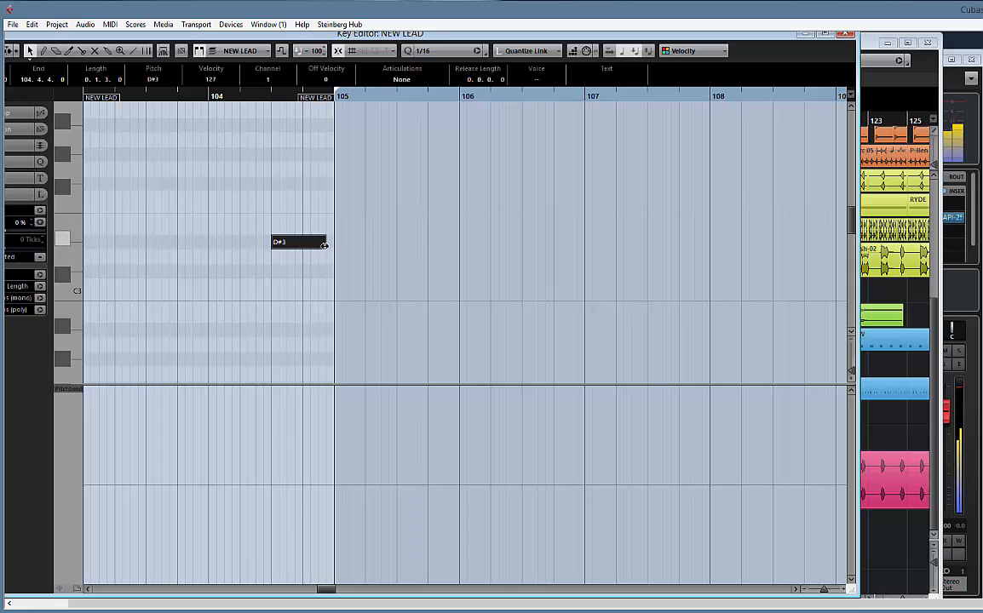
pyautogui.click(848, 35)
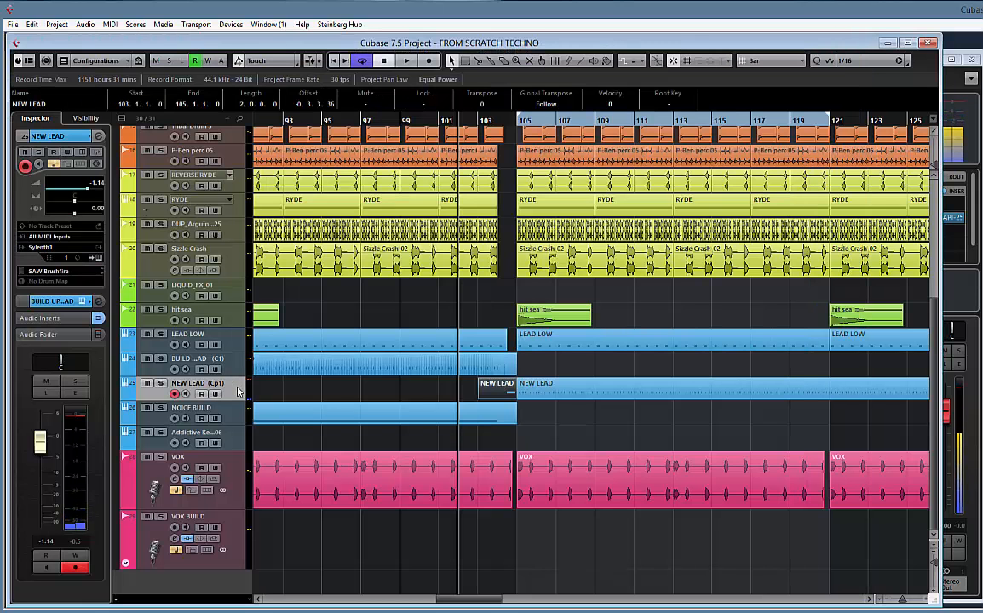
# Open the Sylenth1 instrument of the NEW LEAD track and lower the filter control cutoff to 1.00 Hz
pyautogui.press('h')
pyautogui.press('h')
pyautogui.press('h')
pyautogui.press('h')
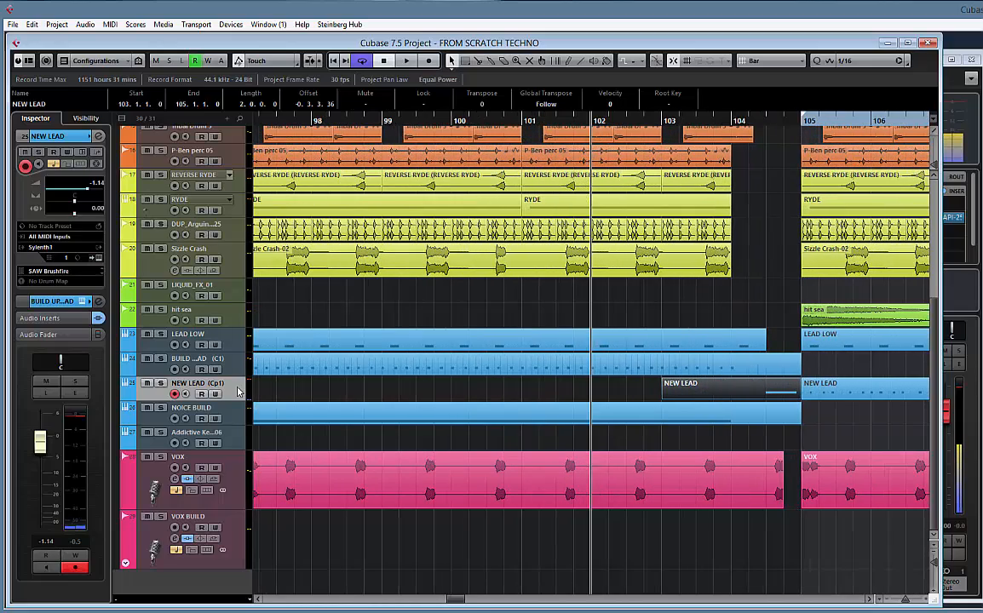
pyautogui.hscroll(3, 641, 322)
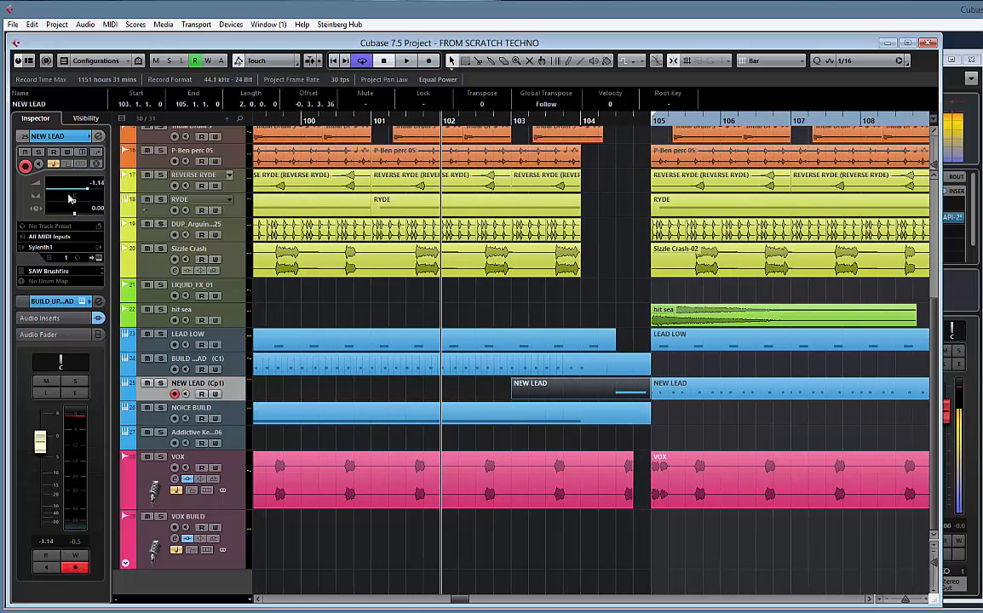
pyautogui.click(98, 257)
pyautogui.moveTo(328, 270); pyautogui.dragTo(374, 162)
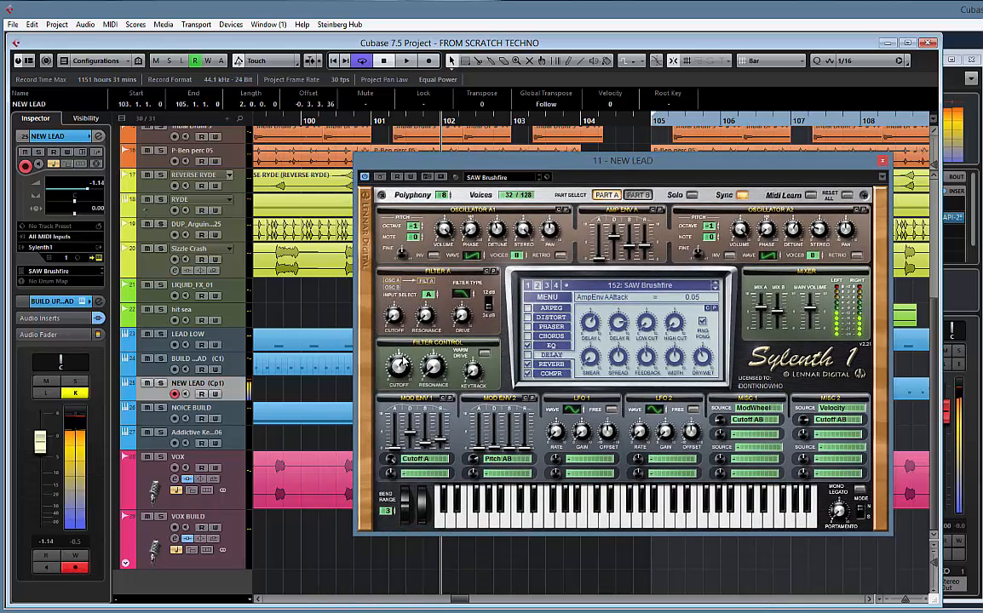
pyautogui.click(402, 373)
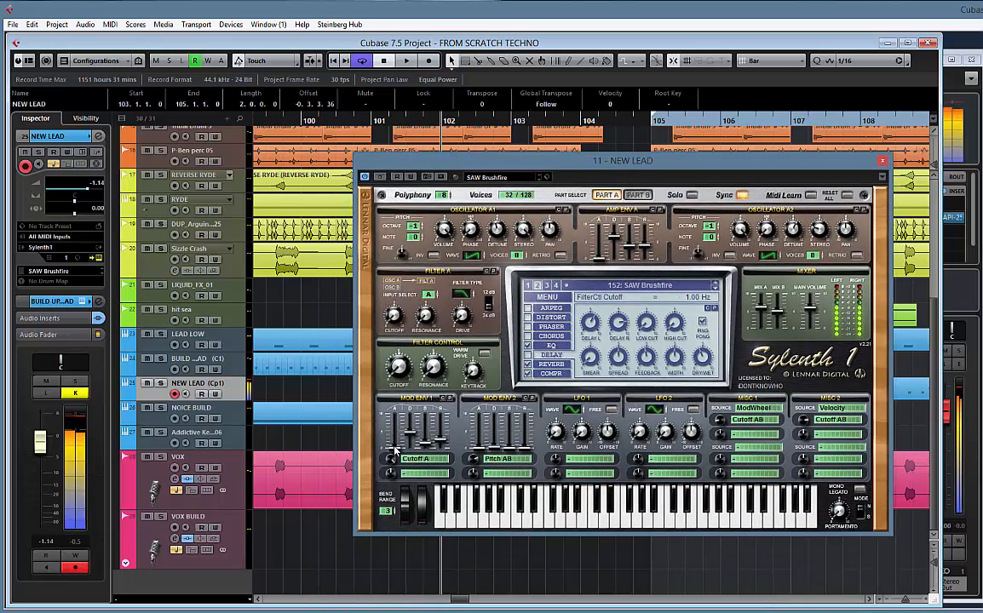
# Set Mod Env 1's Cutoff A amount to 10.00 and its attack to 0.00, and raise its decay
pyautogui.moveTo(393, 402); pyautogui.dragTo(377, 363)
pyautogui.click(390, 460)
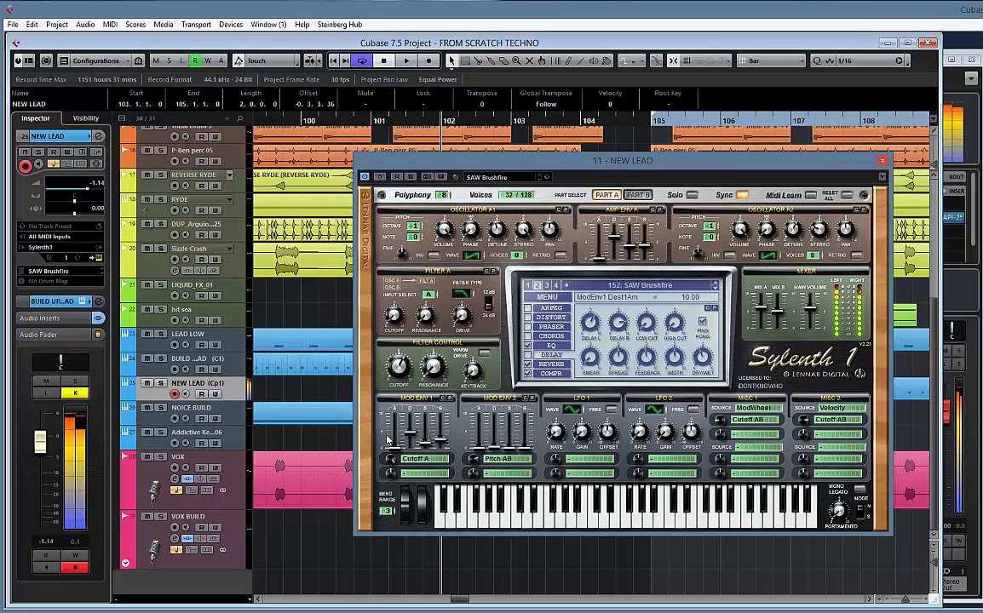
pyautogui.moveTo(395, 447); pyautogui.dragTo(398, 364)
pyautogui.moveTo(394, 413); pyautogui.dragTo(382, 529)
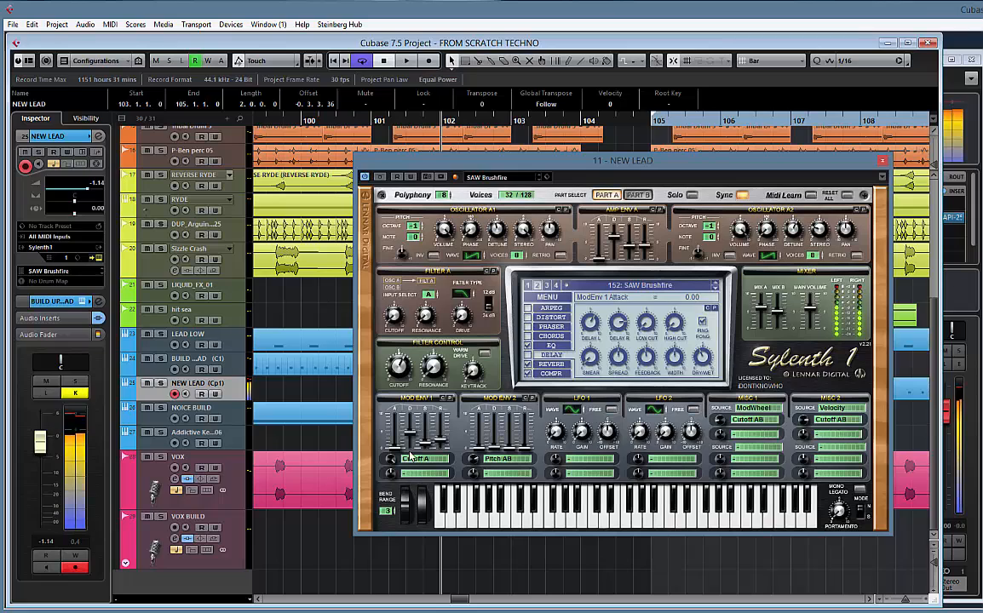
pyautogui.moveTo(410, 435); pyautogui.dragTo(405, 490)
pyautogui.moveTo(410, 451); pyautogui.dragTo(415, 420)
# Set the filter control cutoff to 213.66 Hz, the Filter A cutoff to 1.00 Hz and Mod Env 1's sustain to 0.00
pyautogui.moveTo(399, 375); pyautogui.dragTo(397, 396)
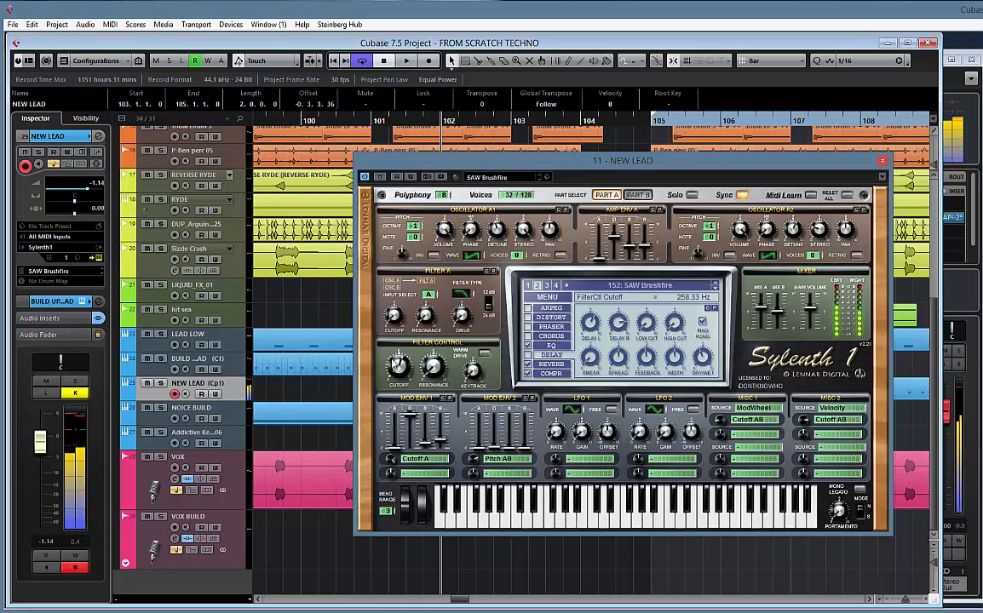
pyautogui.moveTo(392, 317); pyautogui.dragTo(388, 414)
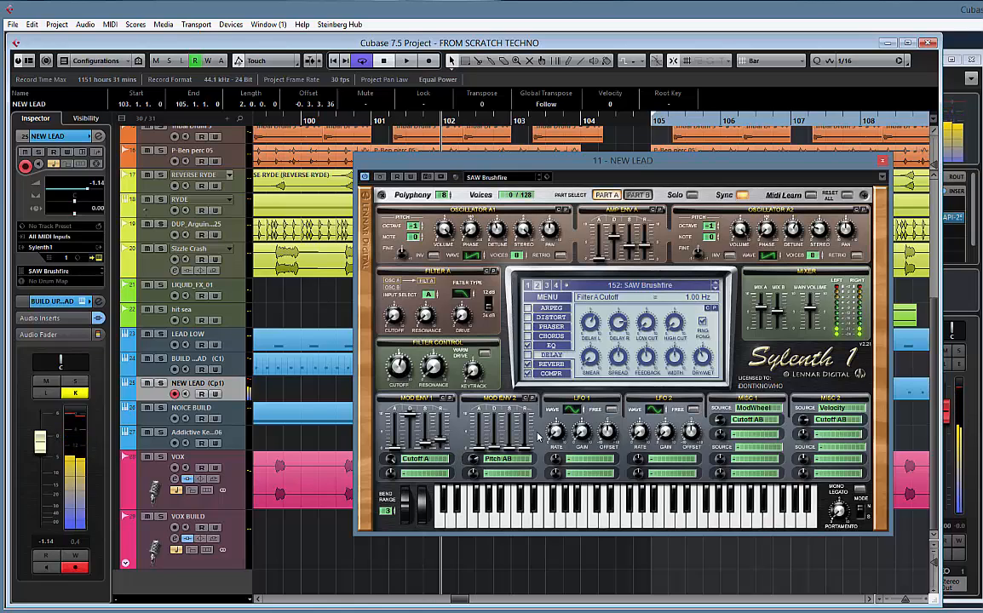
pyautogui.moveTo(441, 441); pyautogui.dragTo(429, 486)
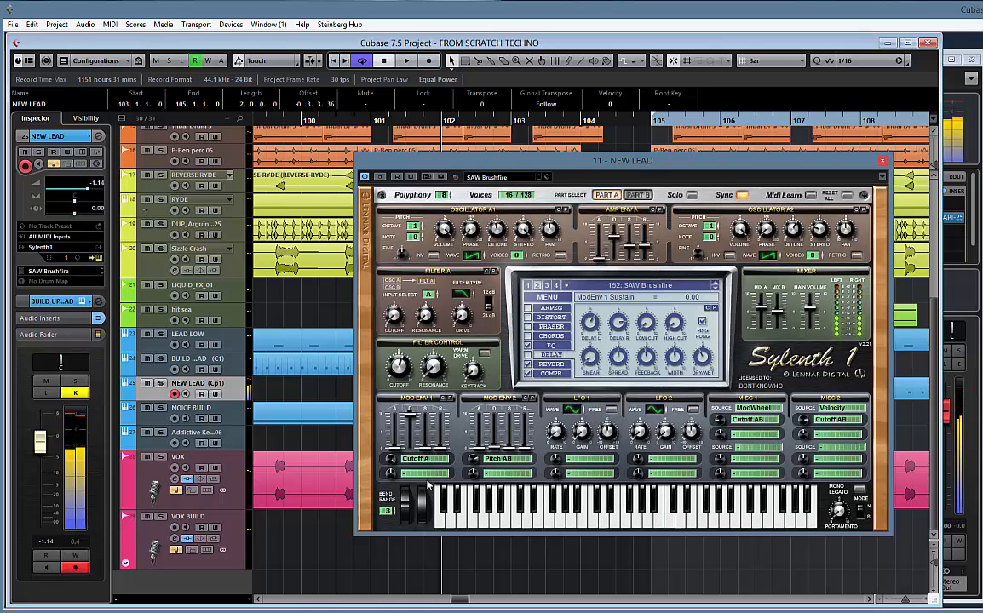
pyautogui.moveTo(397, 372)
pyautogui.mouseDown()
pyautogui.moveTo(400, 448)
pyautogui.moveTo(386, 364)
pyautogui.moveTo(380, 430)
pyautogui.moveTo(403, 403)
pyautogui.moveTo(399, 371)
pyautogui.mouseUp()
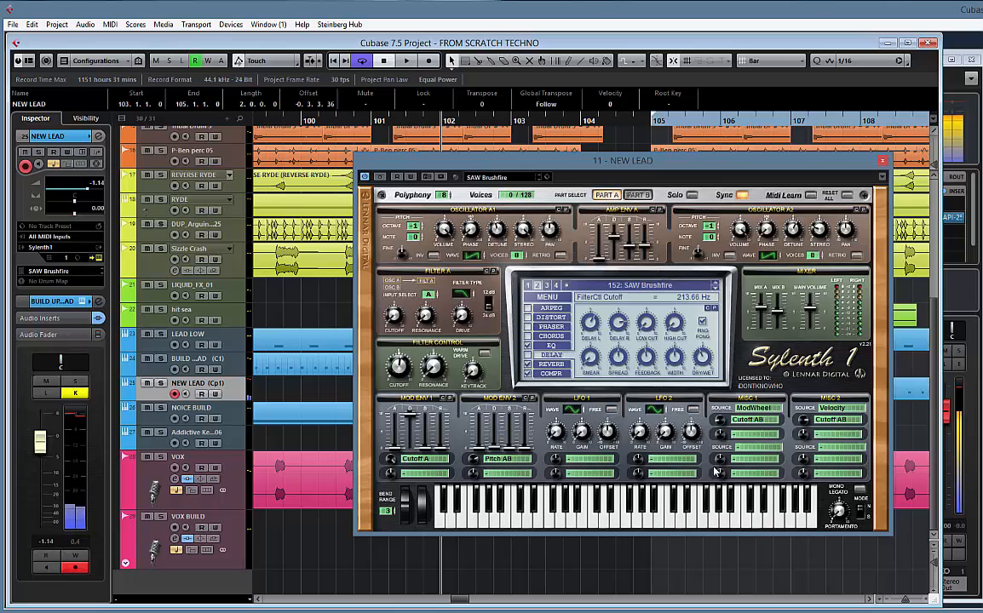
# Check the ModWheel amount on Cutoff AB and remove the Cutoff A destination from Mod Env 1
pyautogui.click(723, 423)
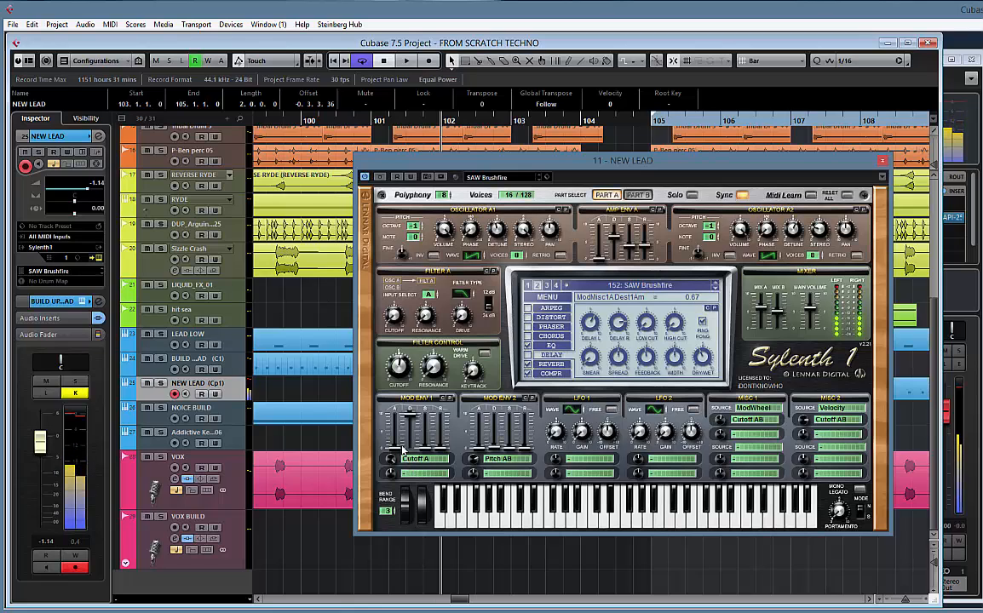
pyautogui.click(418, 461)
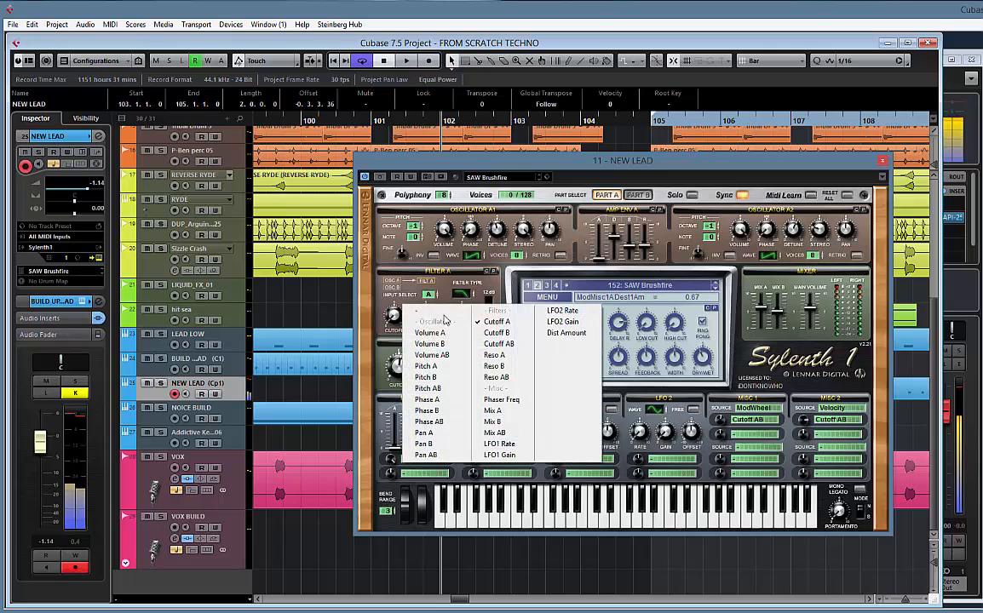
pyautogui.click(436, 323)
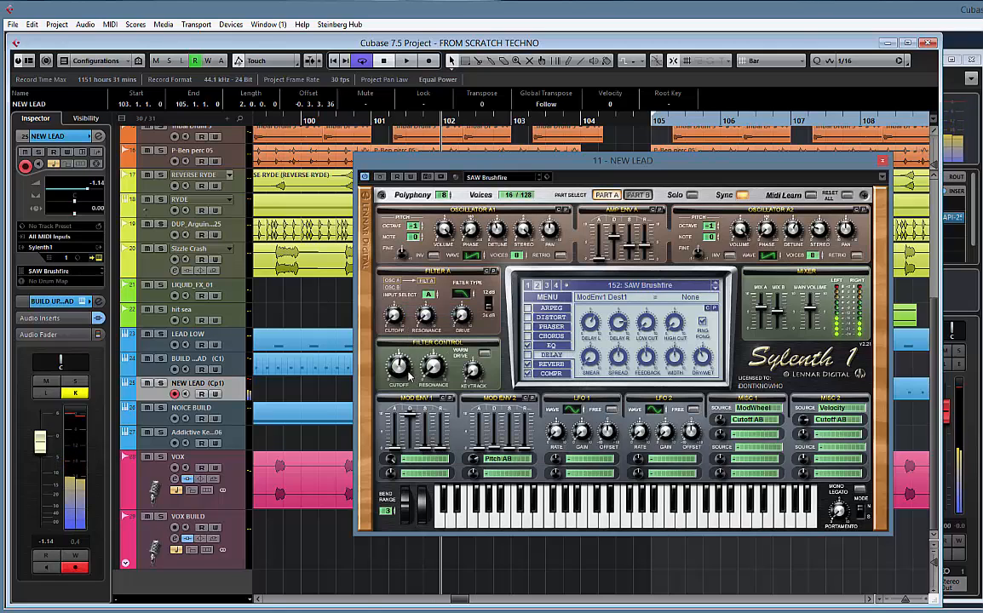
# Set the filter control cutoff to 21341.28 Hz and the decay of Amp Env A to 10.00
pyautogui.moveTo(399, 366); pyautogui.dragTo(391, 279)
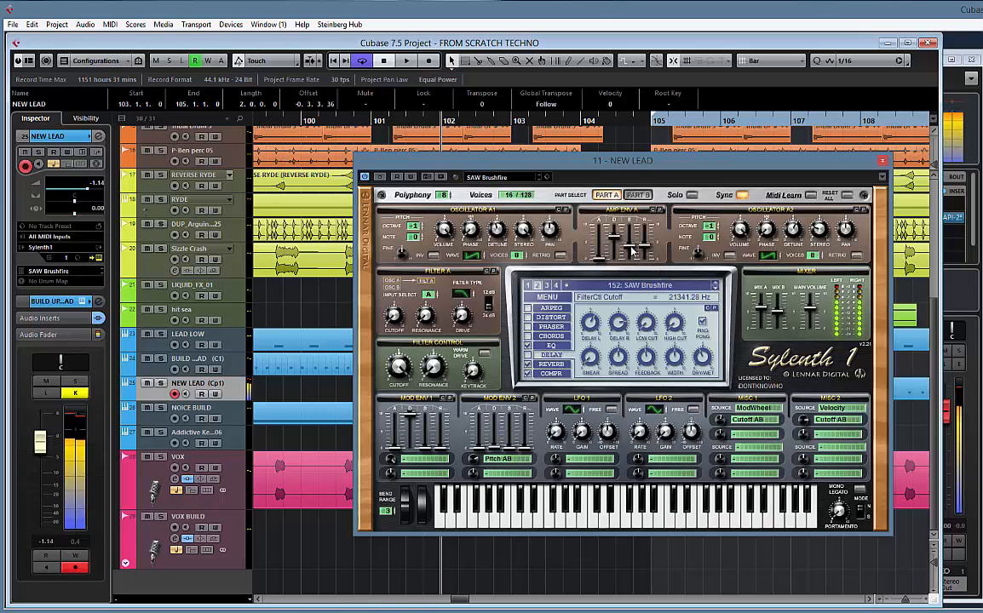
pyautogui.moveTo(632, 249); pyautogui.dragTo(613, 206)
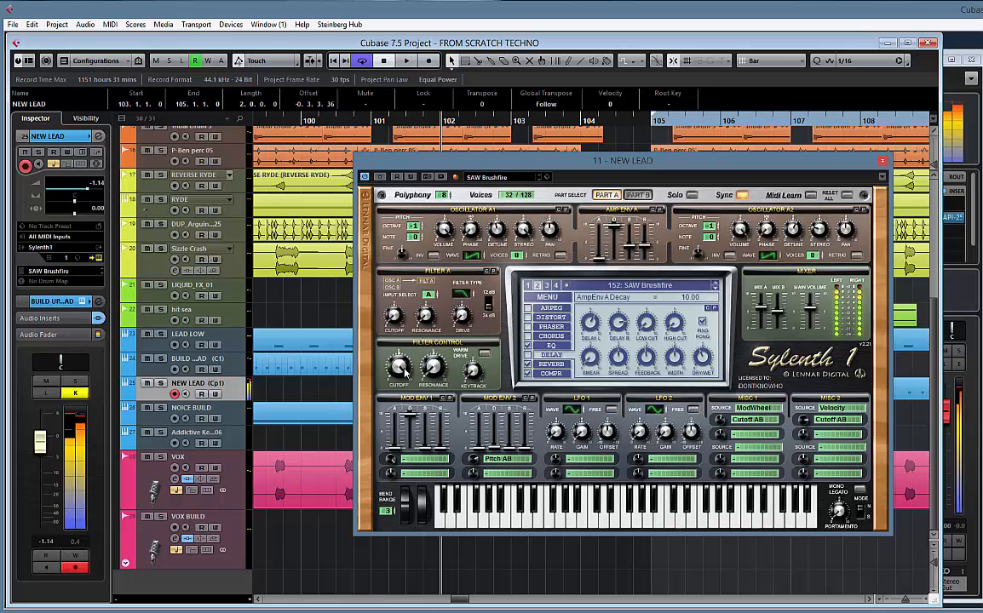
pyautogui.moveTo(402, 371)
pyautogui.mouseDown()
pyautogui.moveTo(399, 458)
pyautogui.moveTo(399, 368)
pyautogui.mouseUp()
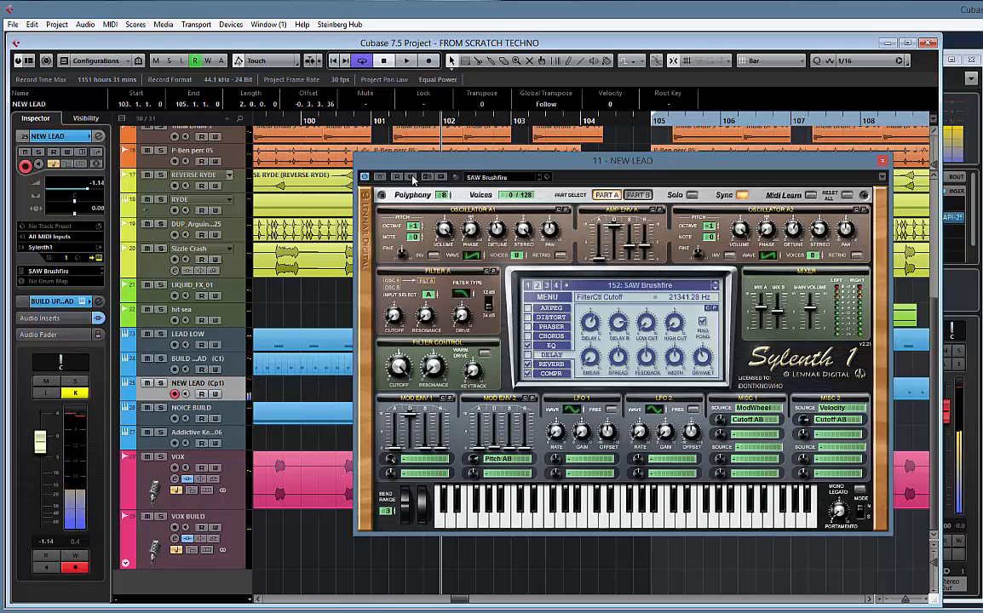
# Write a filter control cutoff move as NEW LEAD automation, turn automation writing off and close the instrument window
pyautogui.click(411, 177)
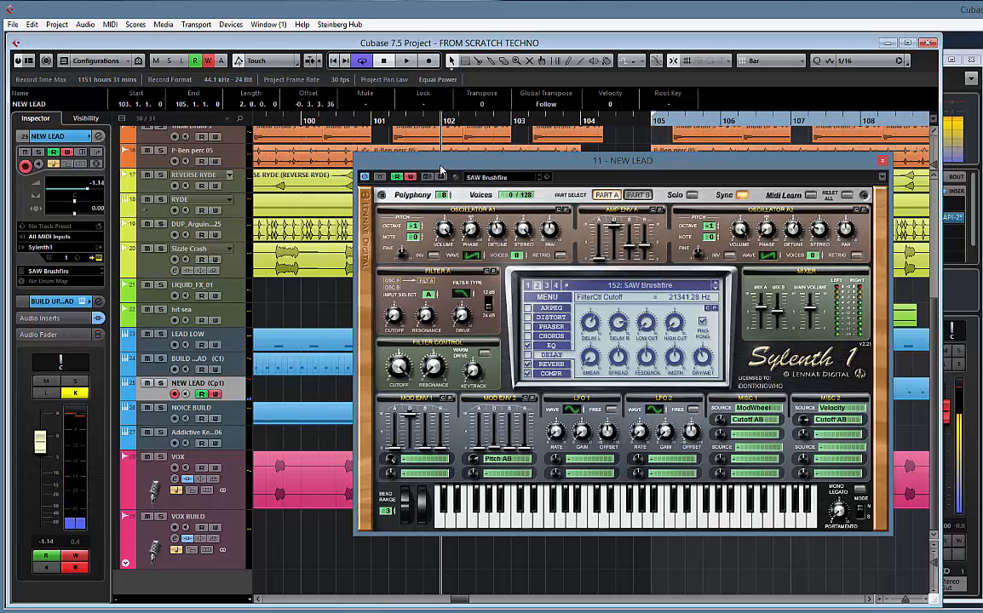
pyautogui.moveTo(439, 168); pyautogui.dragTo(595, 173)
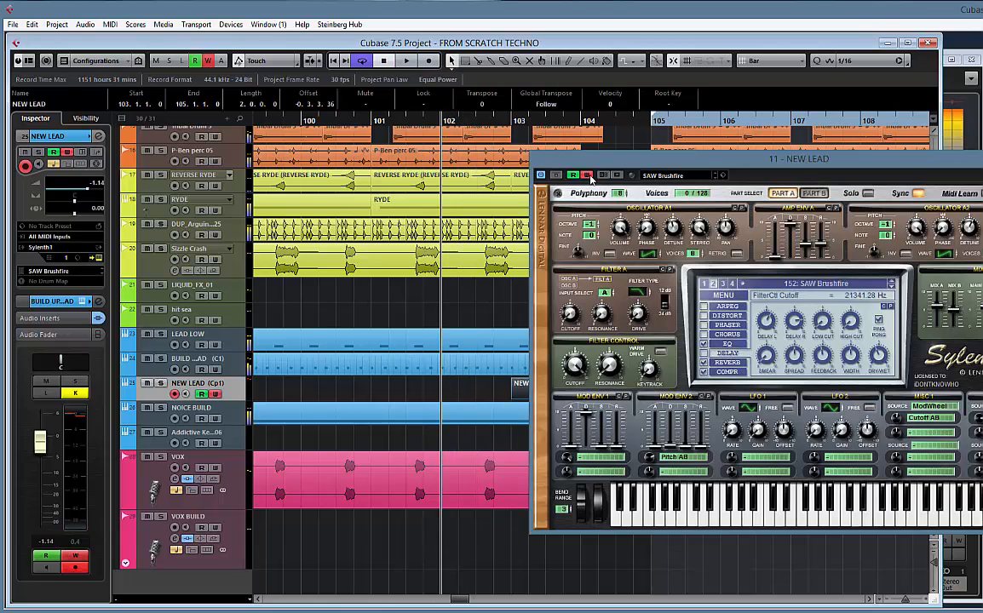
pyautogui.click(588, 175)
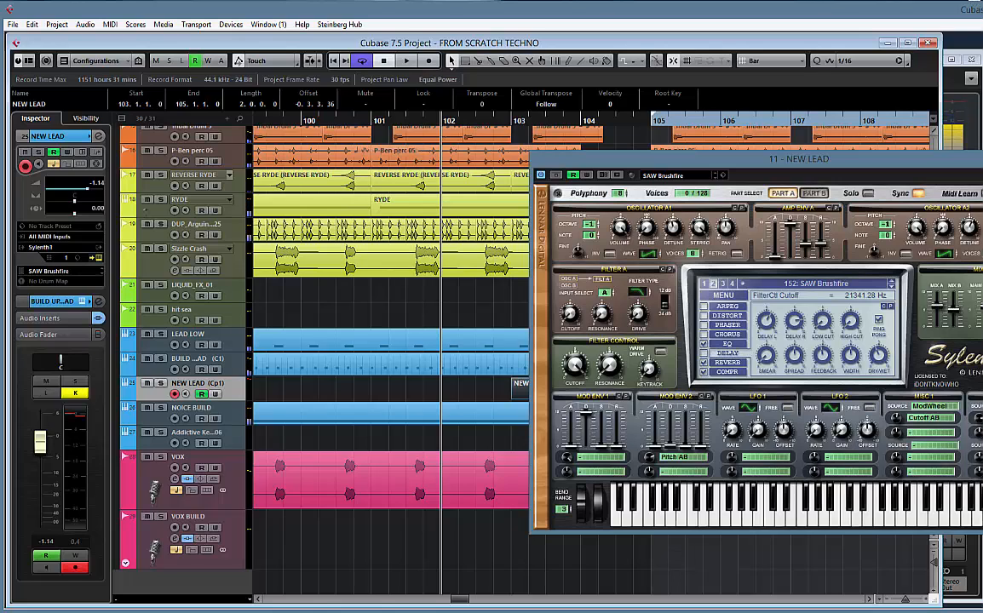
pyautogui.hotkey('ctrl', 'w')
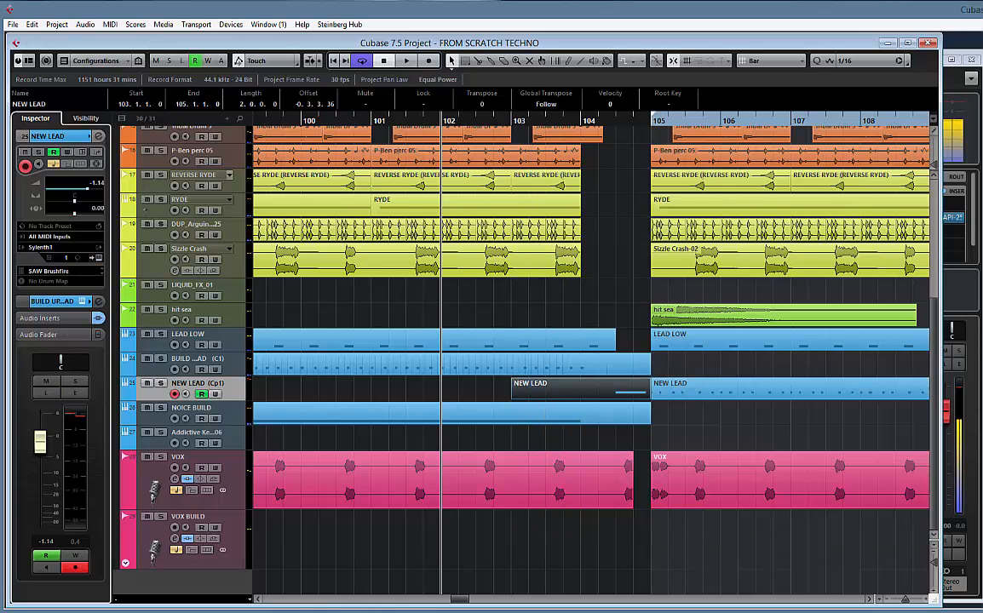
# Show the used automation of NEW LEAD, enlarge the cutoff lane and delete the recorded automation dip near bar 102
pyautogui.rightClick(236, 141)
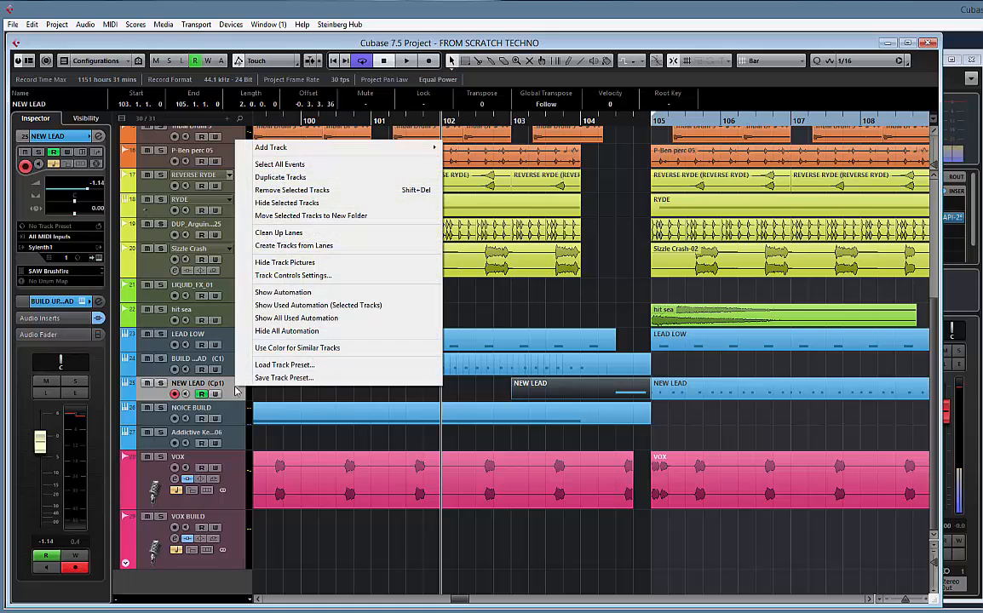
pyautogui.click(338, 305)
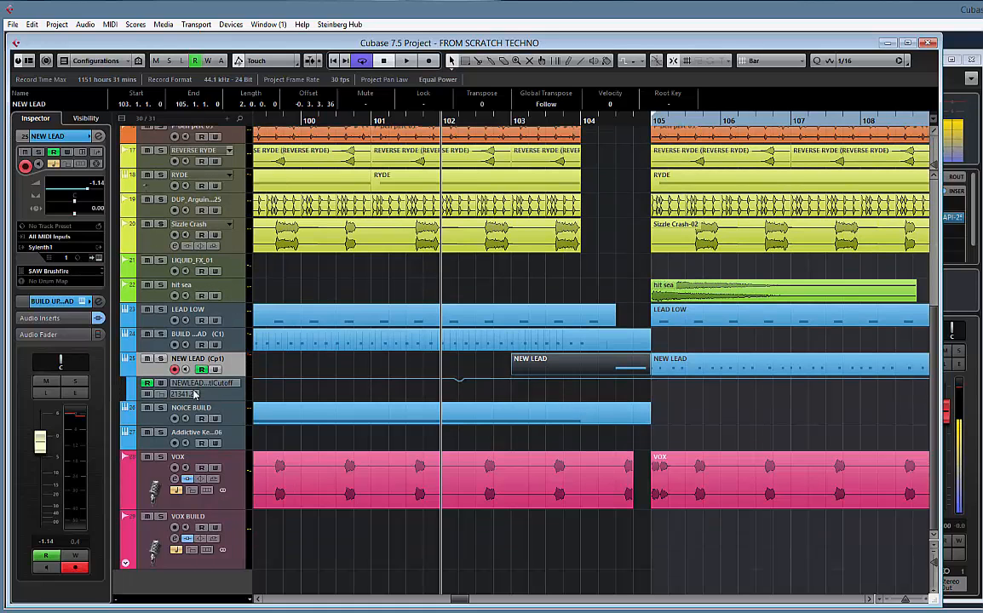
pyautogui.moveTo(222, 400); pyautogui.dragTo(222, 483)
pyautogui.moveTo(428, 420); pyautogui.dragTo(487, 378)
pyautogui.press('Delete')
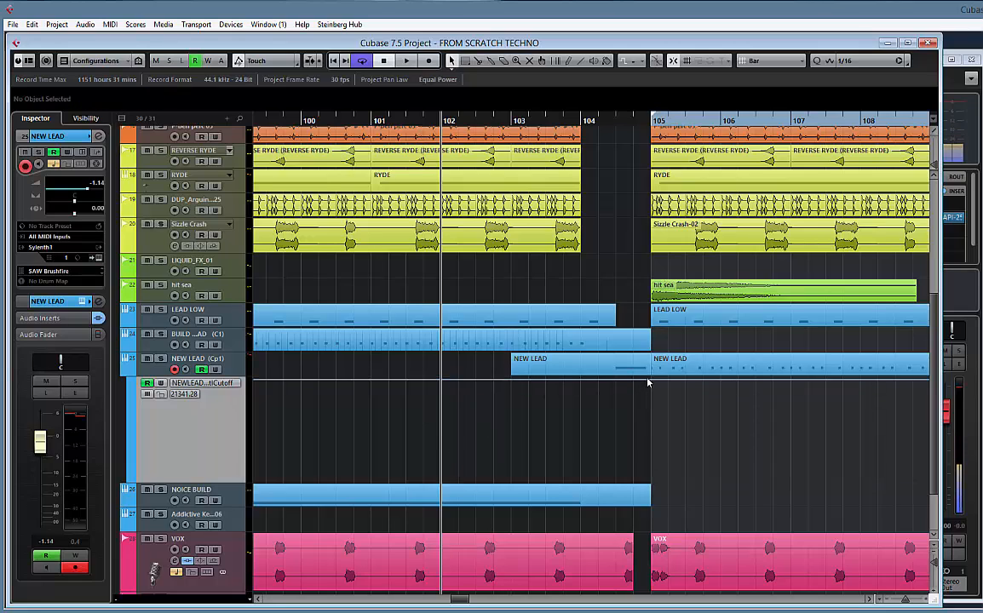
# Draw a cutoff ramp rising from 0 at bar 104 to 100 at bar 105 and audition it
pyautogui.click(647, 383)
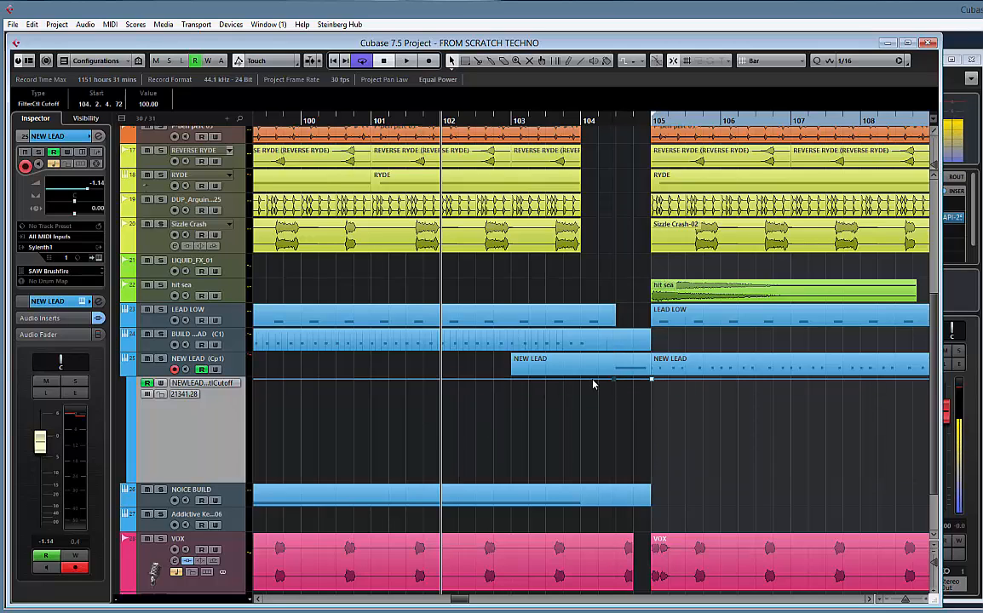
pyautogui.moveTo(615, 381); pyautogui.dragTo(592, 511)
pyautogui.press('space')
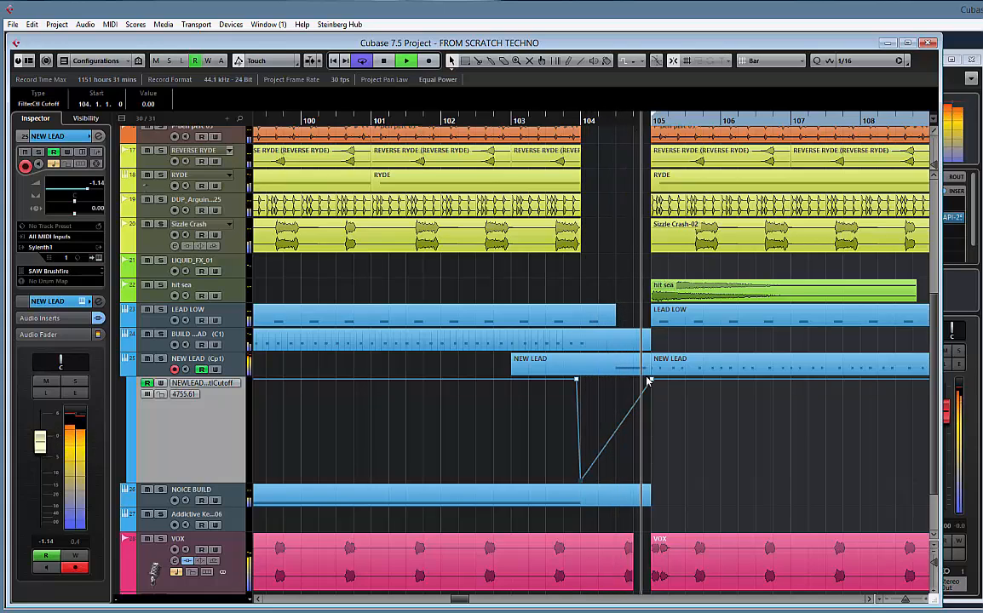
pyautogui.press('space')
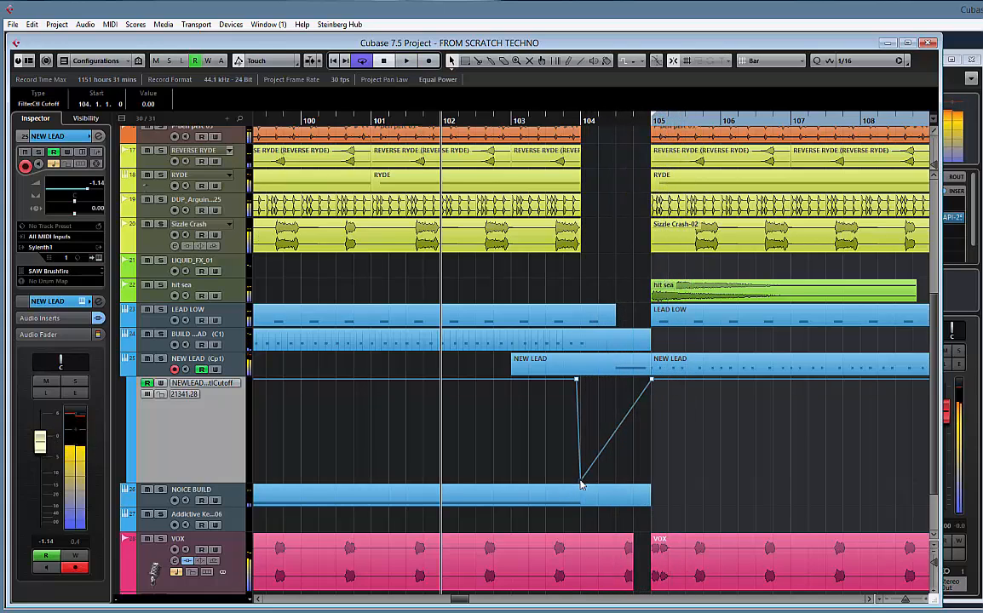
# Set the grid to Beat, move the NEW LEAD cutoff ramp's low point to 104.2.1 and audition it
pyautogui.click(772, 66)
pyautogui.click(766, 88)
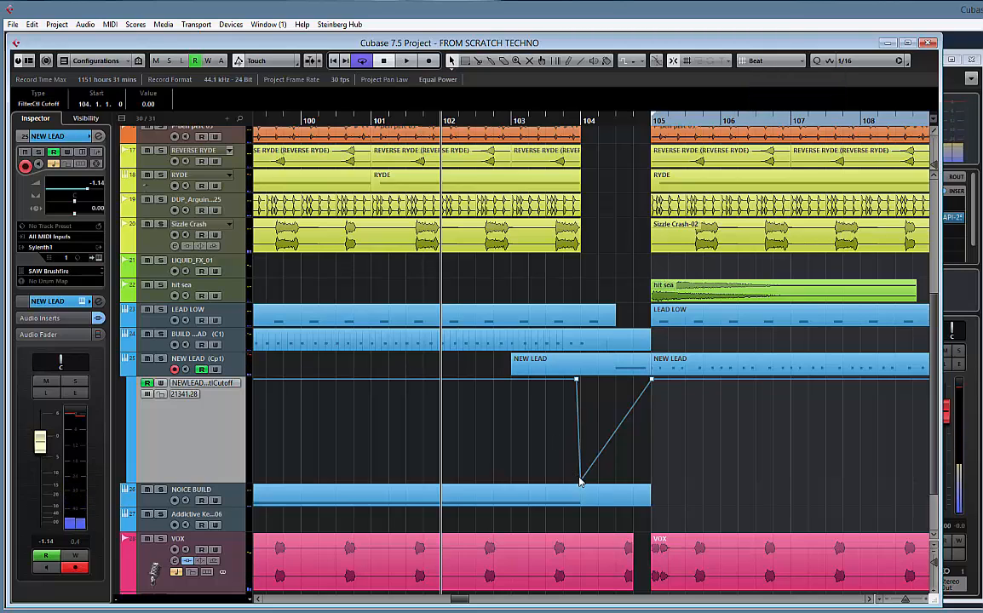
pyautogui.moveTo(579, 482); pyautogui.dragTo(598, 479)
pyautogui.press('space')
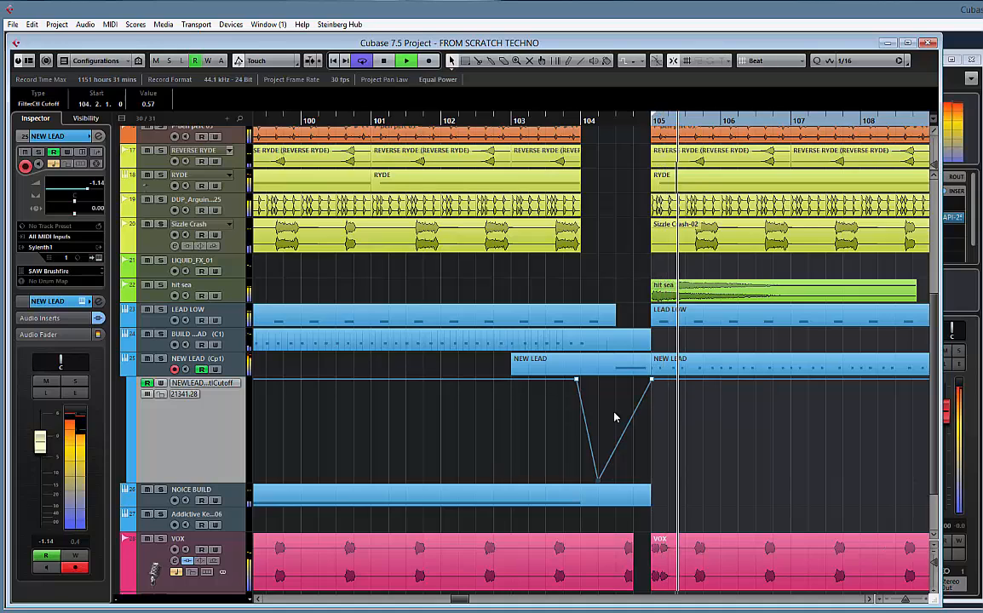
# Try the cutoff ramp's low point at 104.3.1, audition from bar 104, and move the point back to 104.2.1
pyautogui.moveTo(598, 479); pyautogui.dragTo(615, 480)
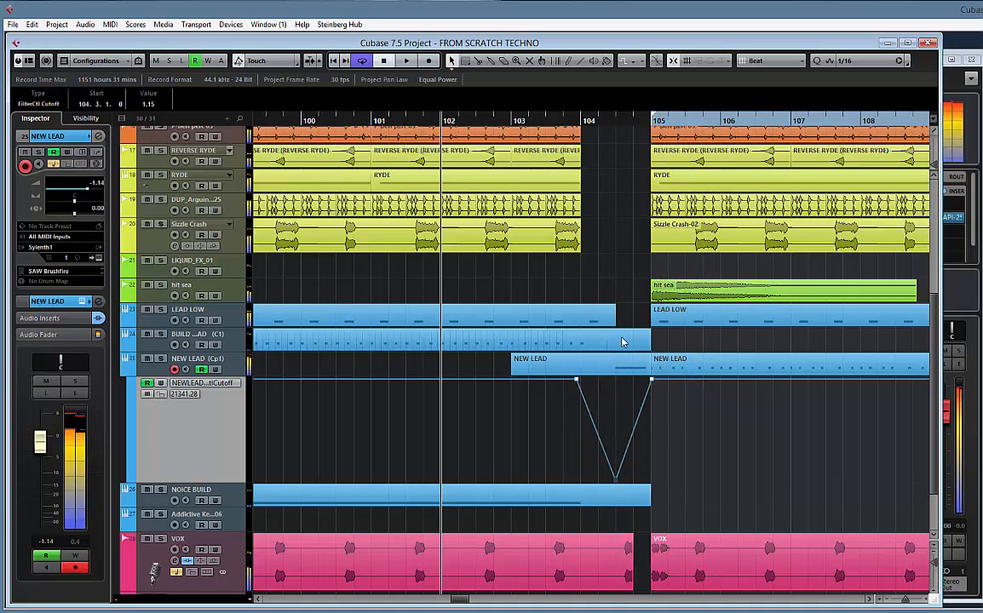
pyautogui.click(582, 119)
pyautogui.press('space')
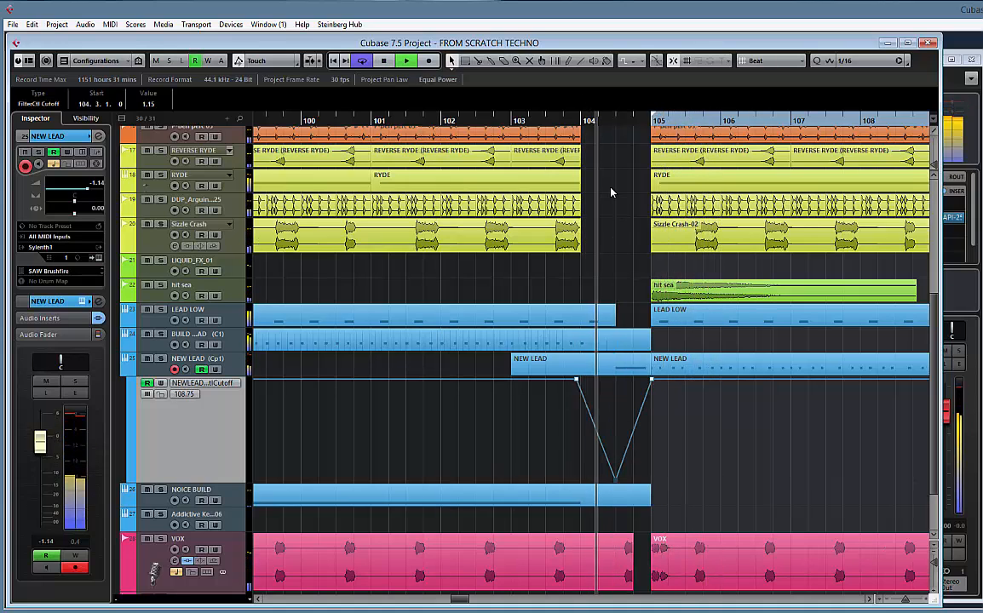
pyautogui.press('space')
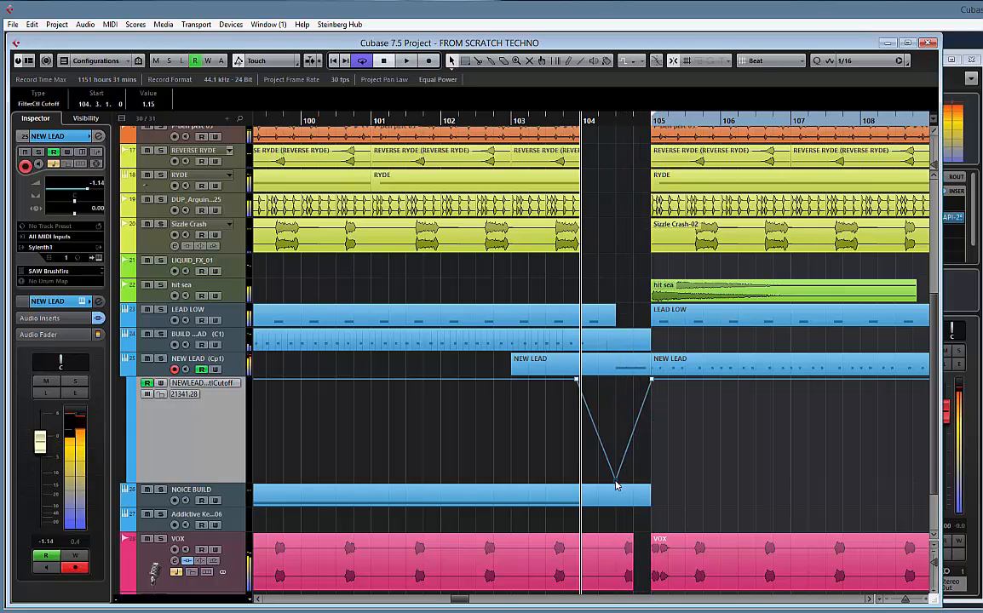
pyautogui.moveTo(615, 481); pyautogui.dragTo(598, 481)
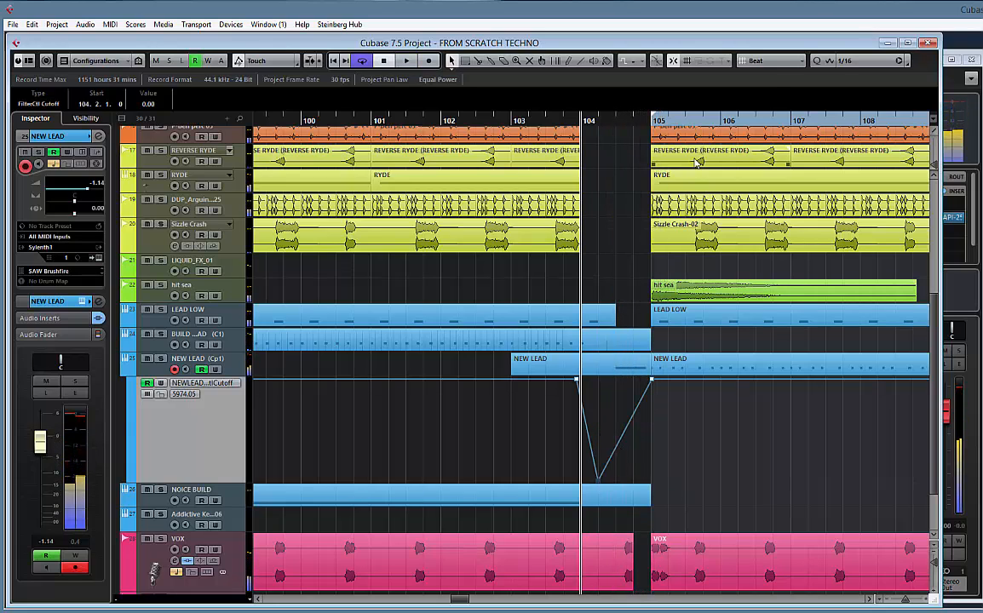
# Set the grid to Use Quantize, move the cutoff ramp's low point to 104.2.3 and audition the drop
pyautogui.click(769, 61)
pyautogui.click(717, 179)
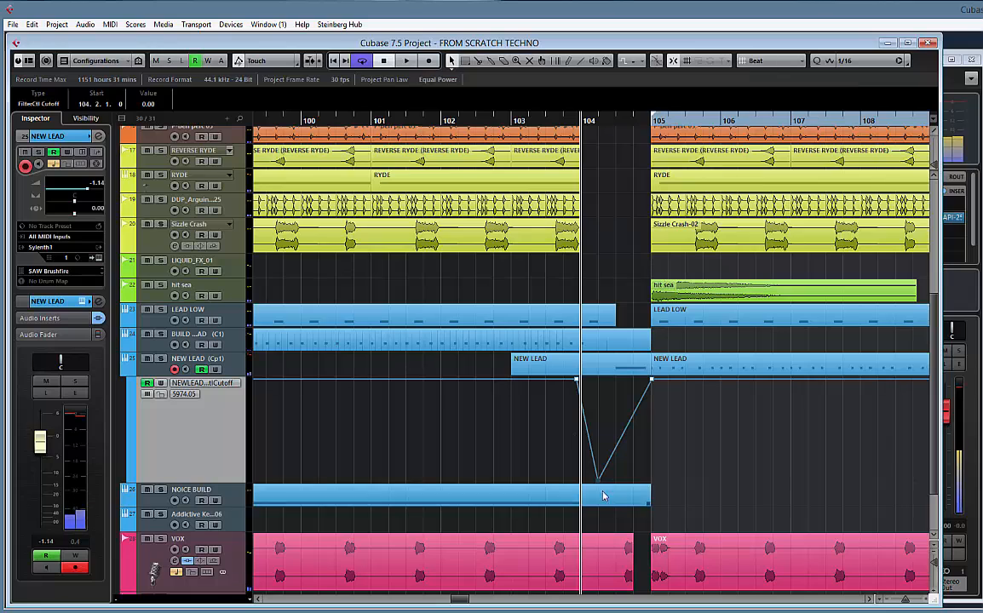
pyautogui.moveTo(598, 484); pyautogui.dragTo(598, 482)
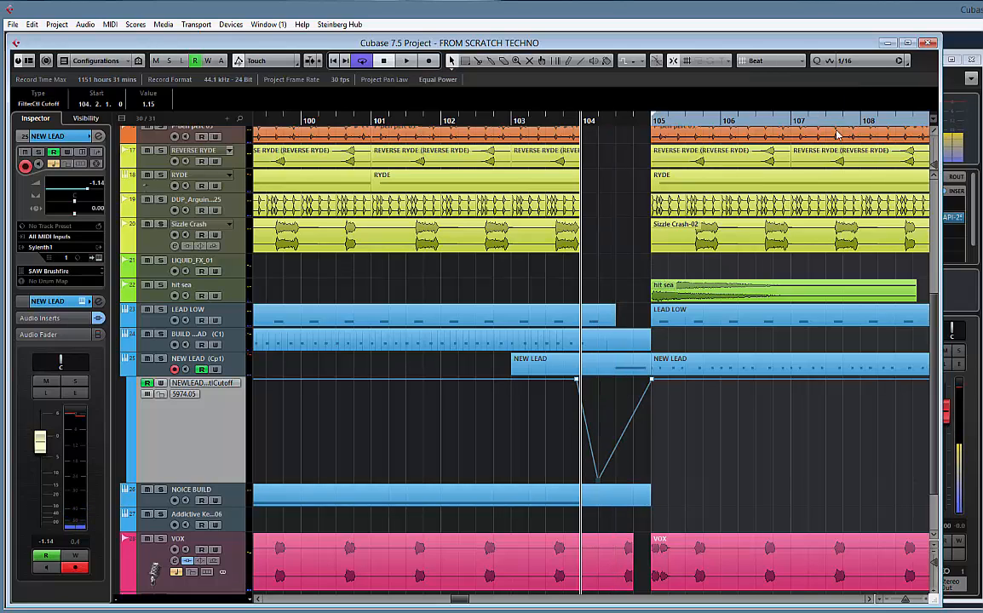
pyautogui.click(847, 61)
pyautogui.click(853, 135)
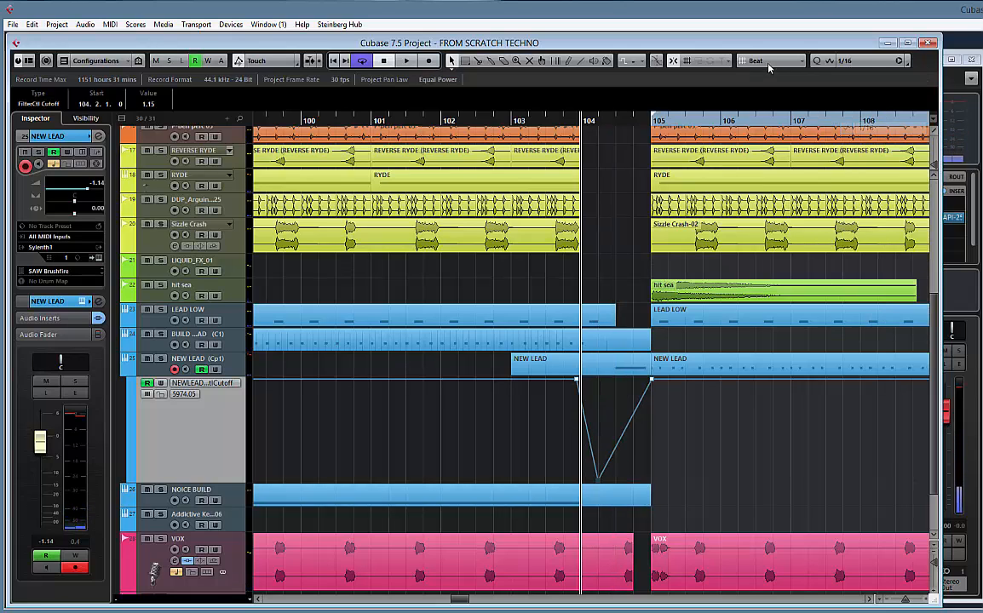
pyautogui.click(766, 61)
pyautogui.click(790, 103)
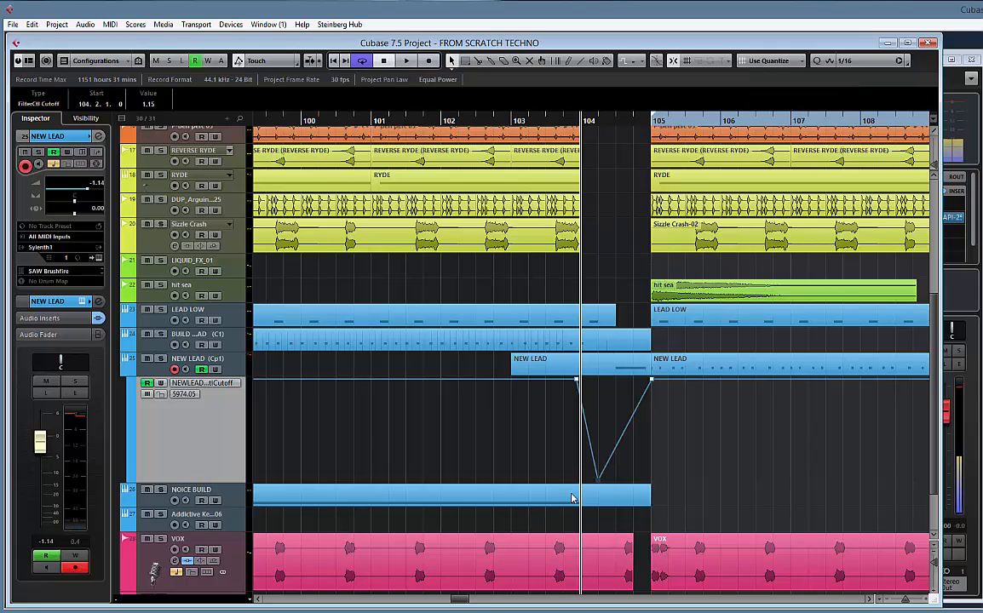
pyautogui.moveTo(602, 484); pyautogui.dragTo(611, 484)
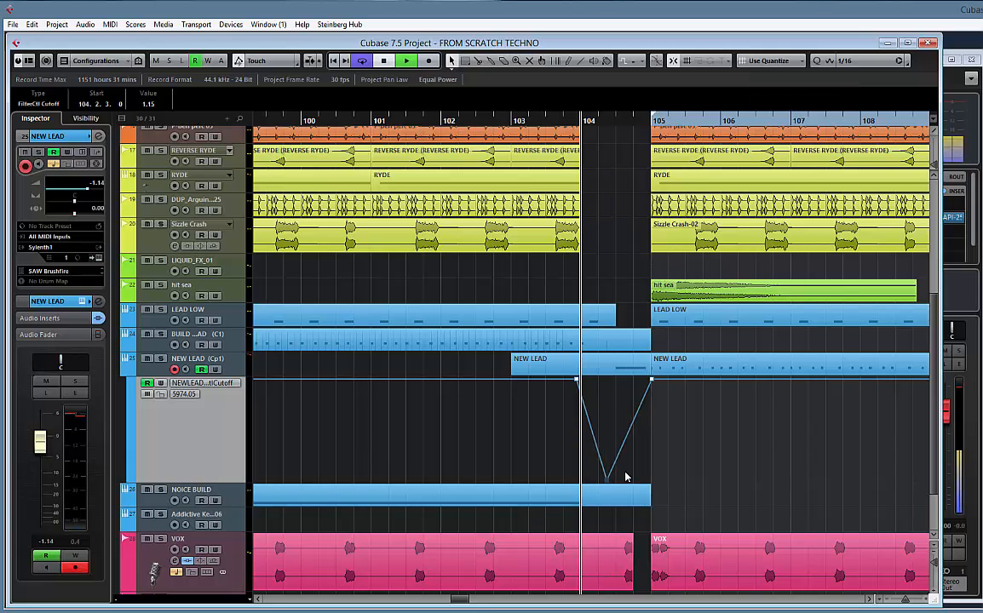
pyautogui.press('space')
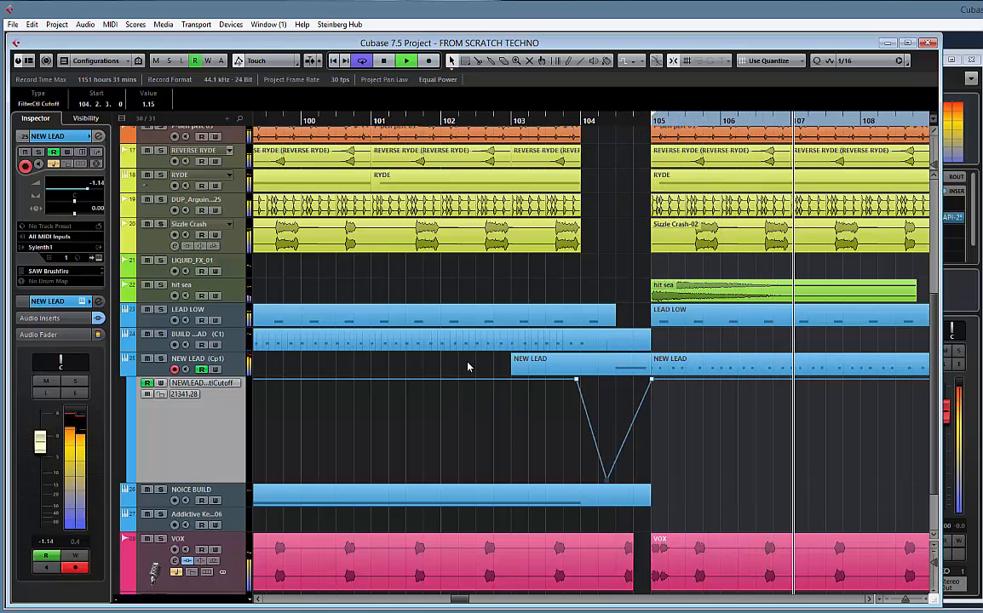
# Try a cutoff dip down to 66.67 at 108.4.3 in the NEW LEAD lane and undo the added points
pyautogui.moveTo(759, 410); pyautogui.dragTo(317, 377)
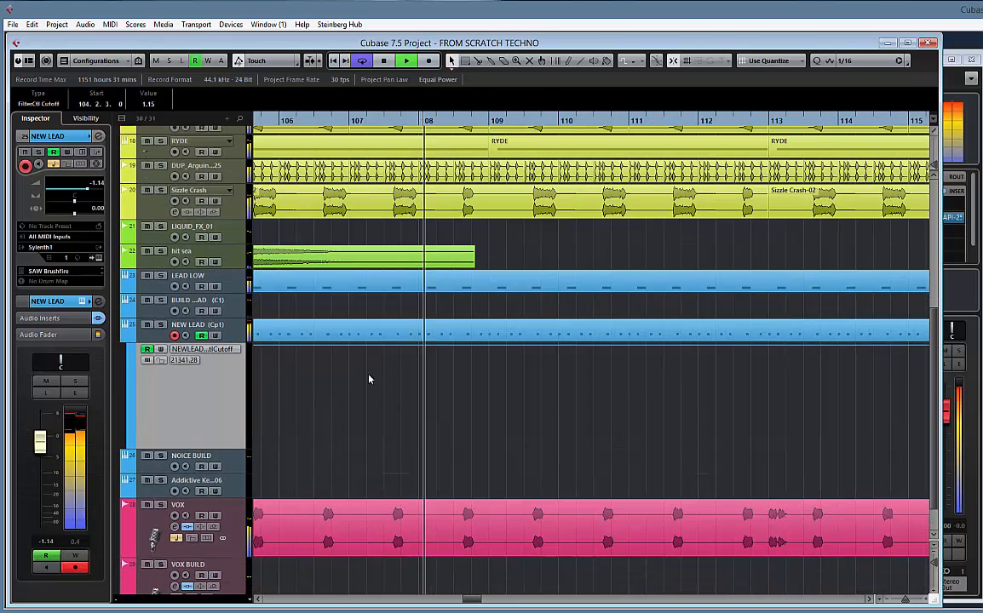
pyautogui.click(471, 346)
pyautogui.click(489, 345)
pyautogui.moveTo(480, 345); pyautogui.dragTo(482, 379)
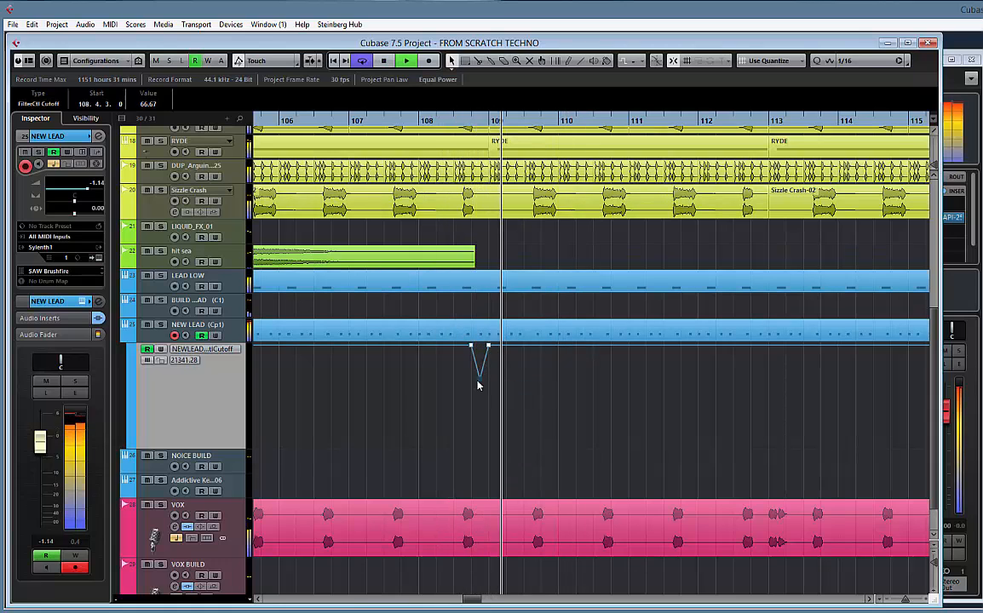
pyautogui.hotkey('ctrl', 'z')
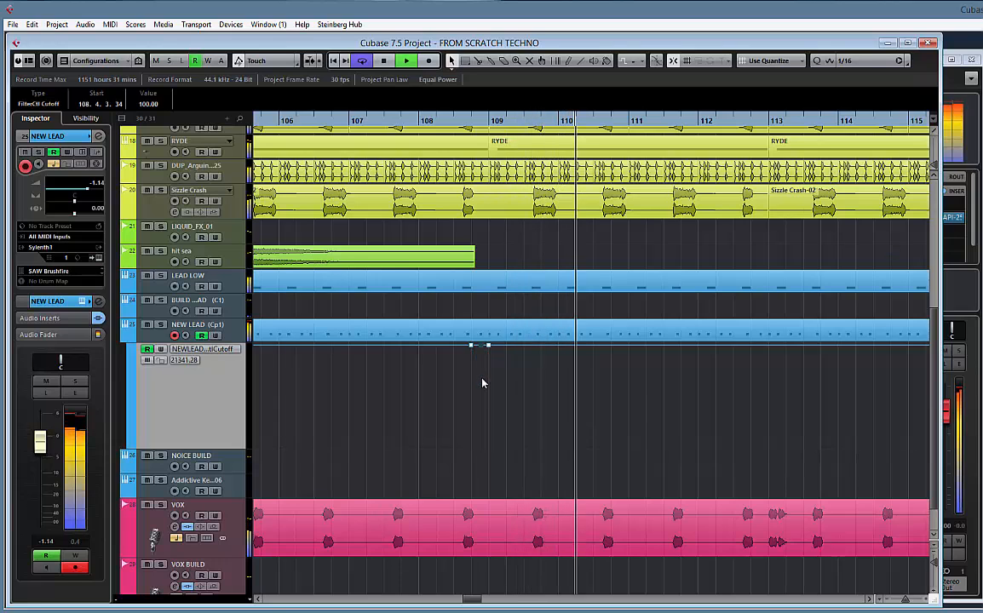
pyautogui.hotkey('ctrl', 'z')
pyautogui.hotkey('ctrl', 'z')
pyautogui.hotkey('ctrl', 'z')
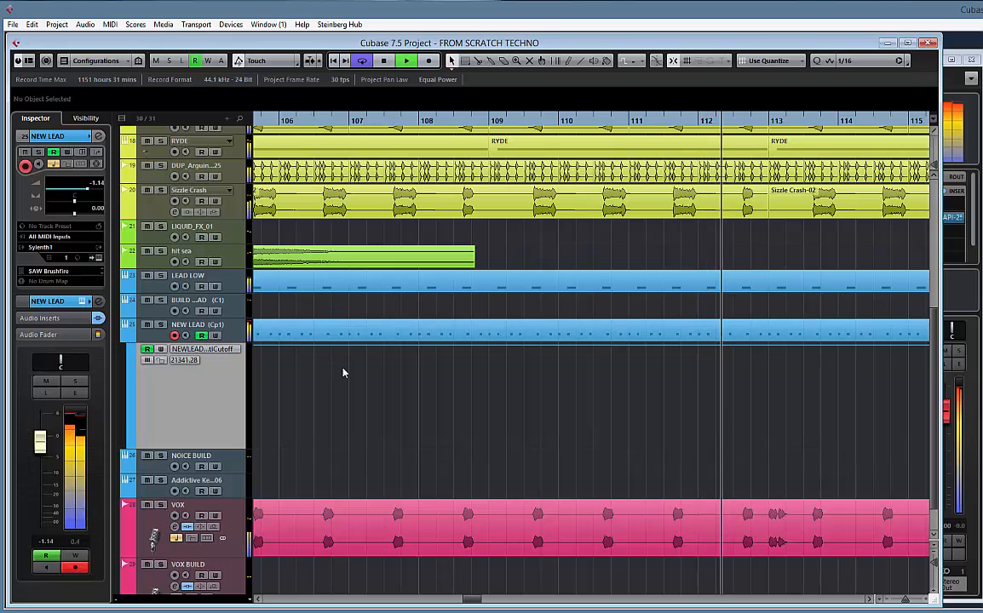
# Enable OverDrive distortion in the NEW LEAD synth with dry/wet at 100%, and lower the track volume to -5.92 during playback
pyautogui.press('g')
pyautogui.press('g')
pyautogui.press('g')
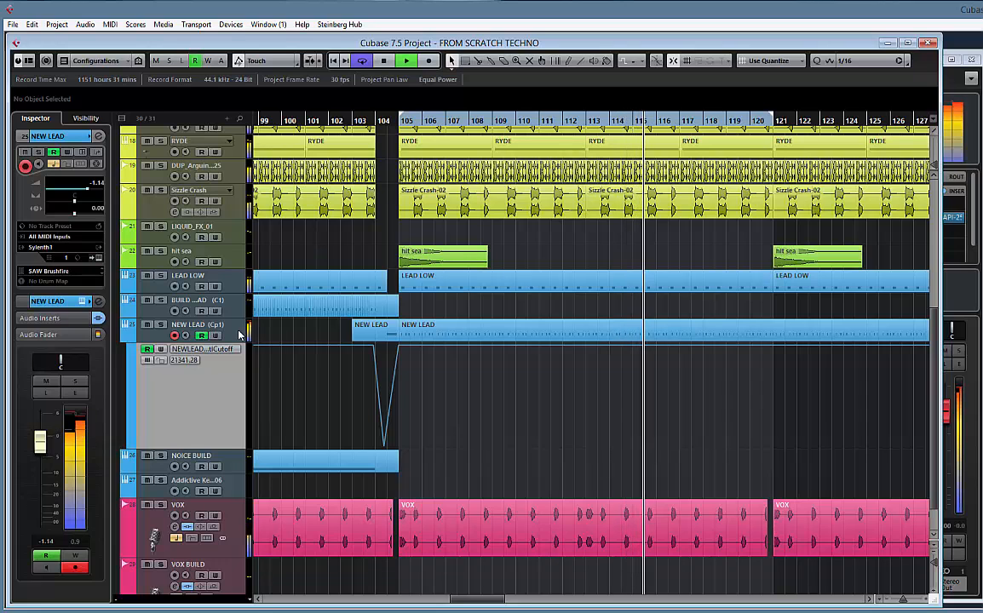
pyautogui.press('space')
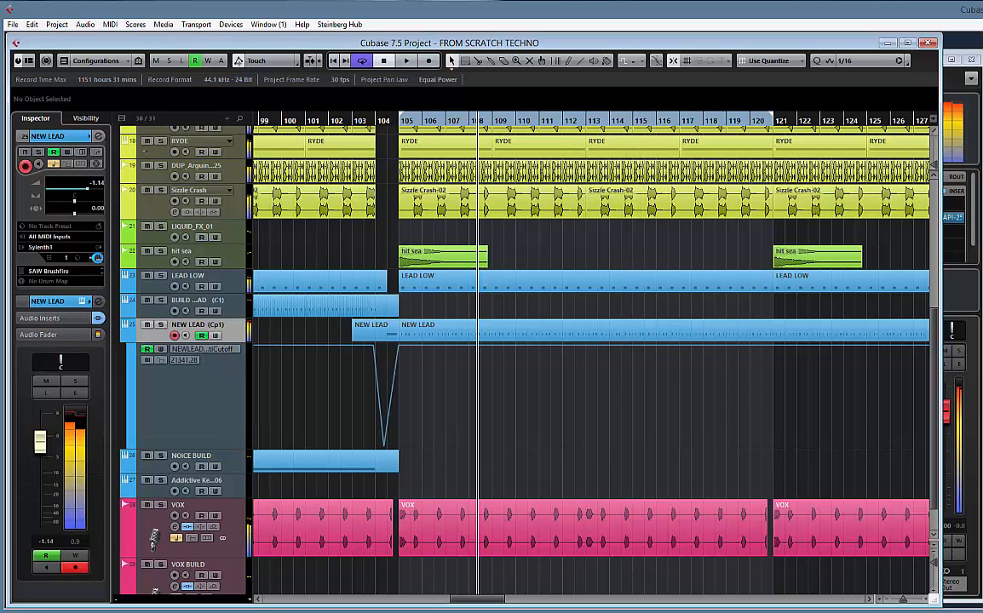
pyautogui.click(97, 258)
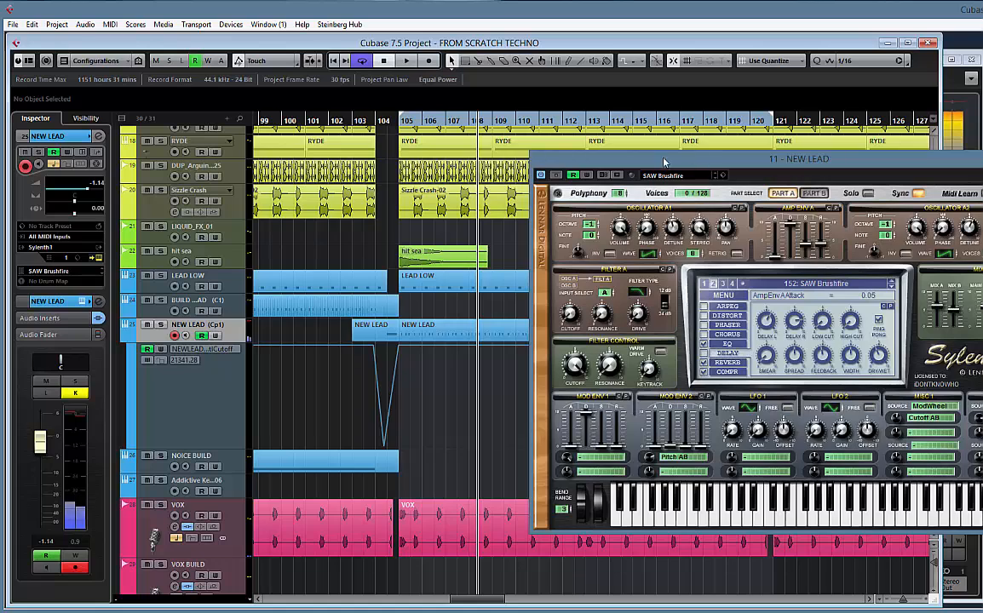
pyautogui.moveTo(664, 162); pyautogui.dragTo(407, 147)
pyautogui.click(436, 300)
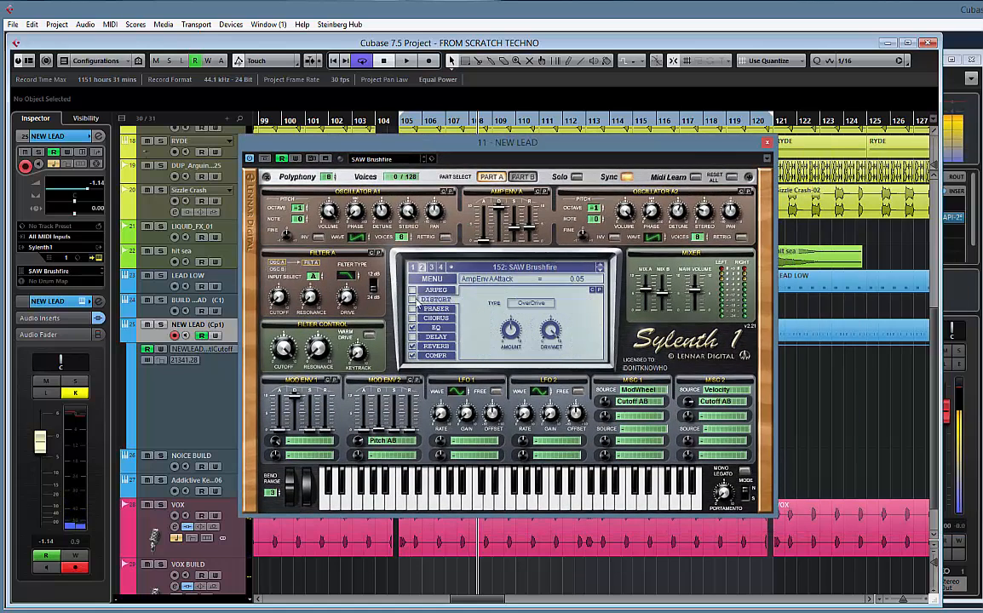
pyautogui.press('space')
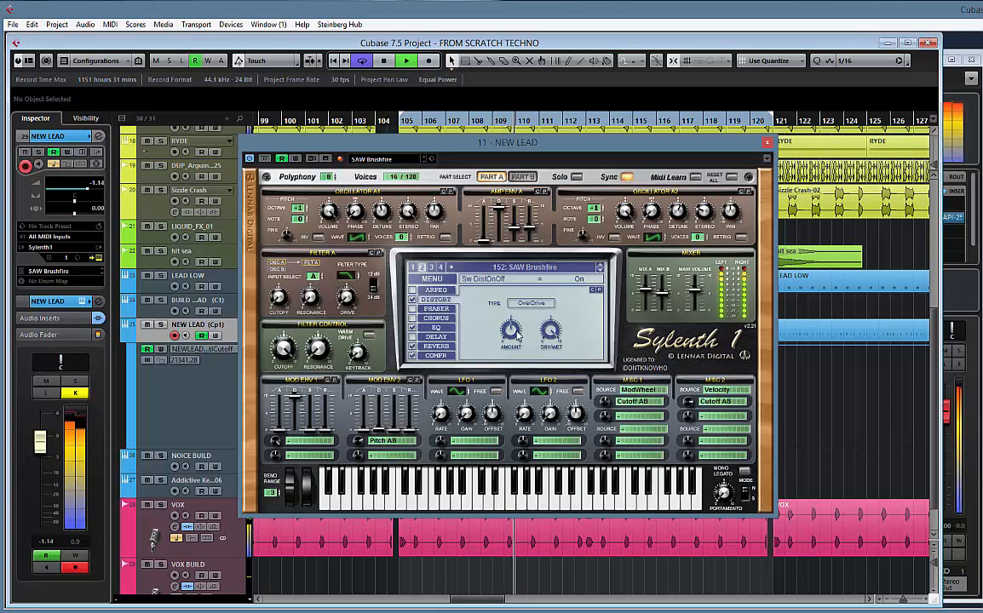
pyautogui.click(552, 332)
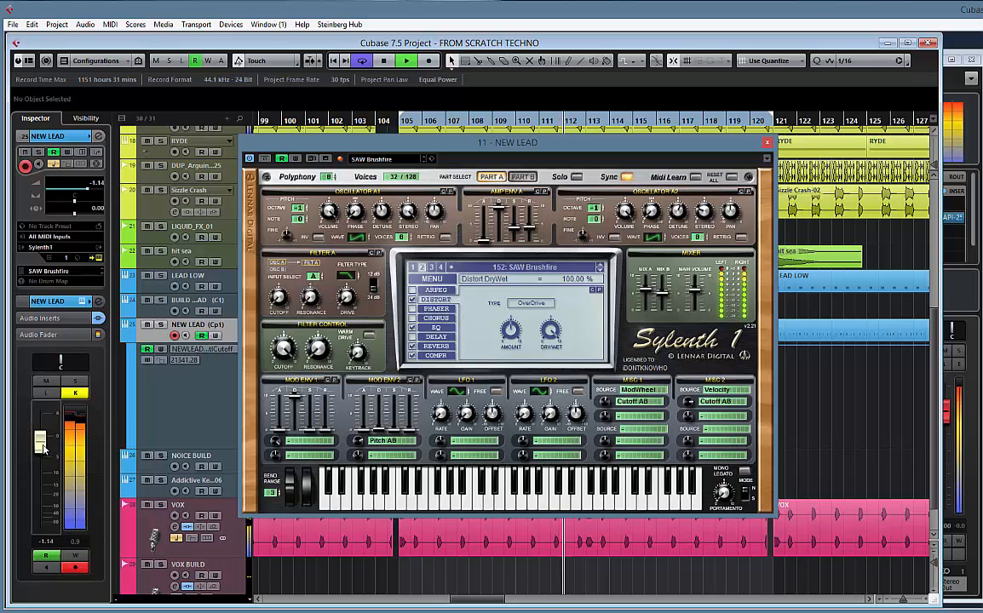
pyautogui.moveTo(40, 441); pyautogui.dragTo(50, 466)
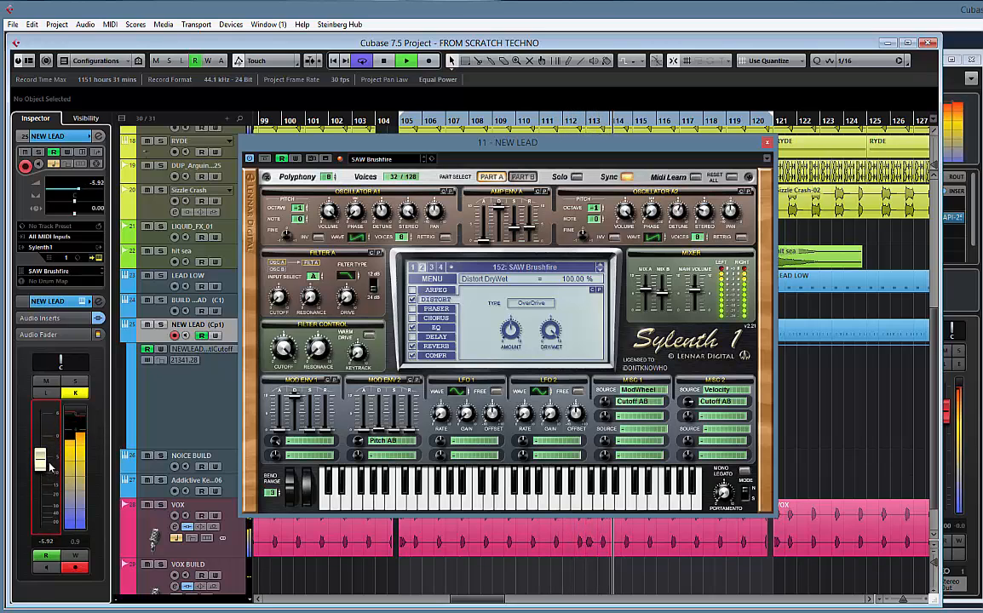
# Compare the lead with the synth's reverb and EQ off and on, setting the reverb dry/wet to 39.05%
pyautogui.click(413, 348)
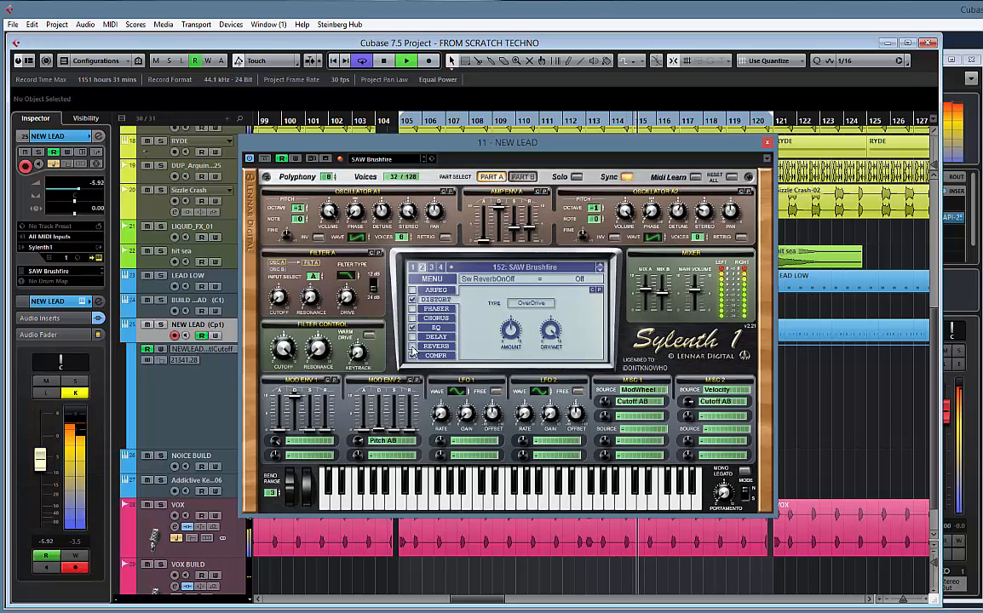
pyautogui.click(413, 347)
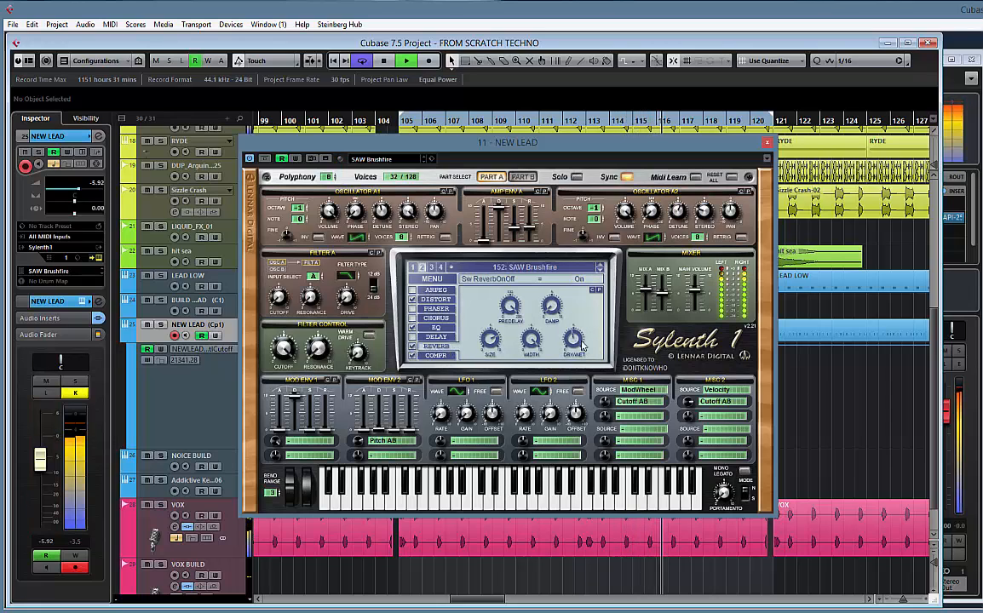
pyautogui.moveTo(578, 342); pyautogui.dragTo(575, 348)
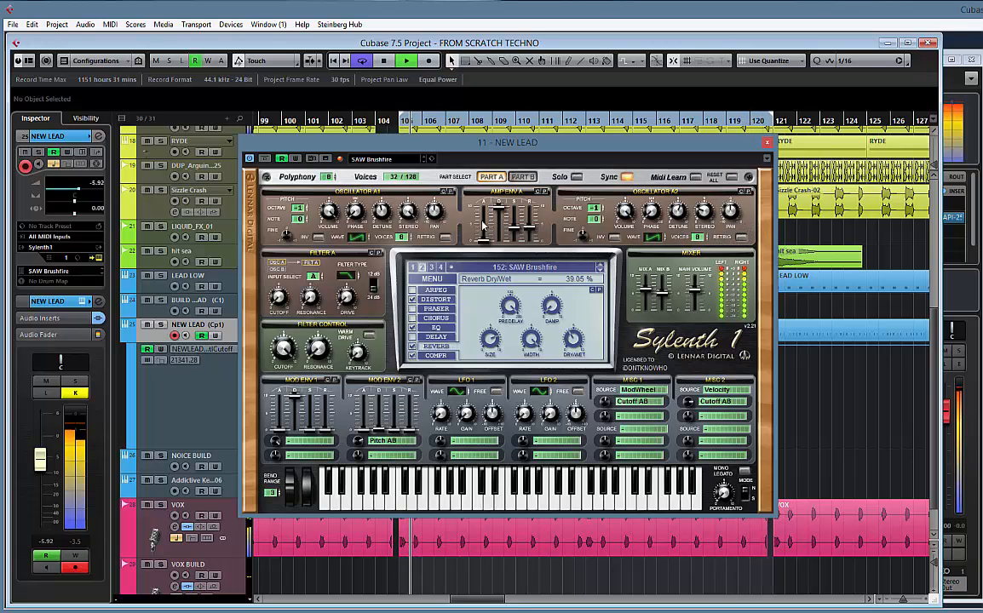
pyautogui.click(413, 329)
pyautogui.click(413, 329)
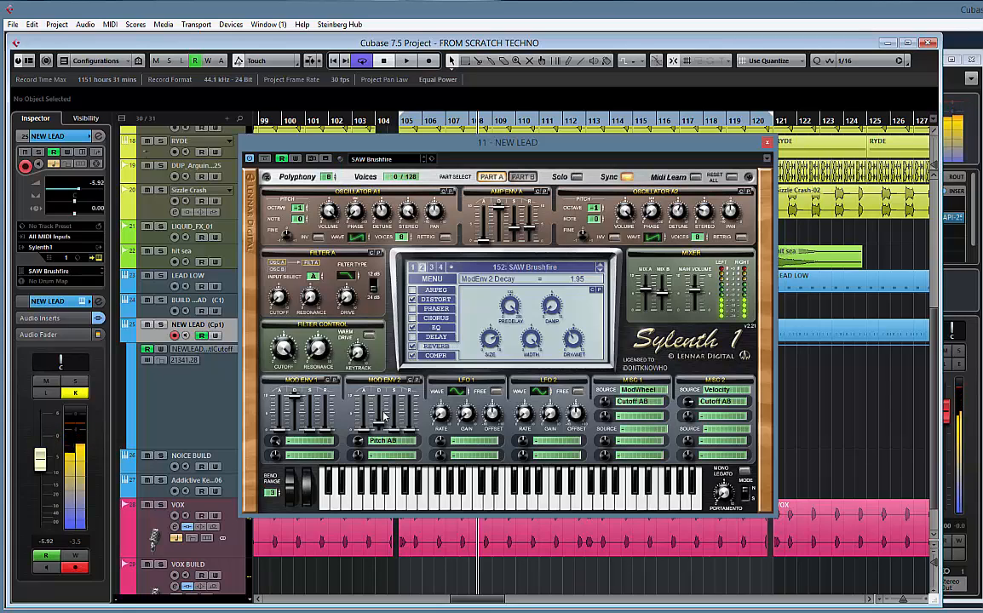
# Set the decay of Mod Env 2 to 1.38 and lower the NEW LEAD volume to -9.37 during playback
pyautogui.press('space')
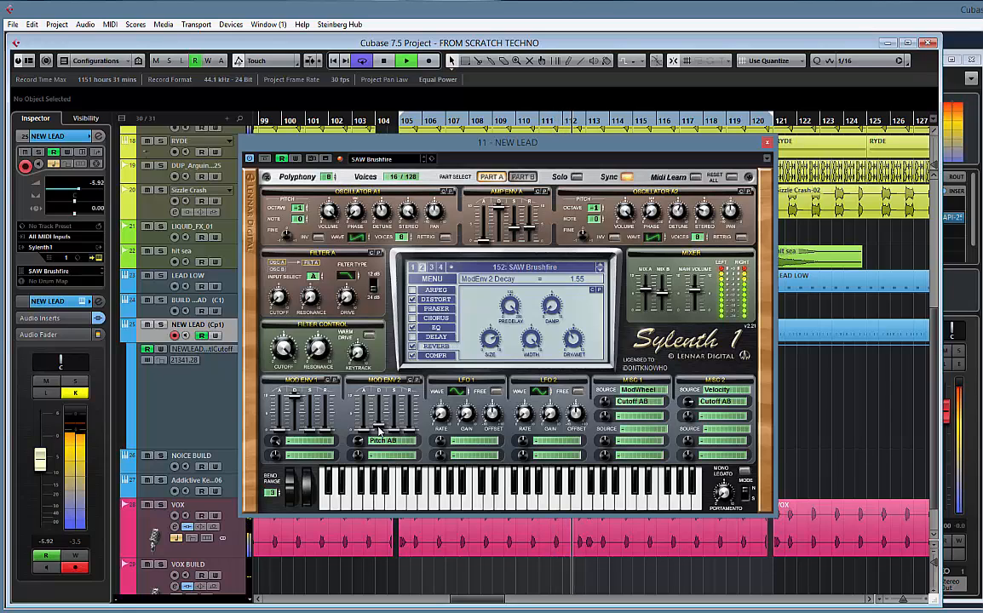
pyautogui.moveTo(379, 428); pyautogui.dragTo(379, 430)
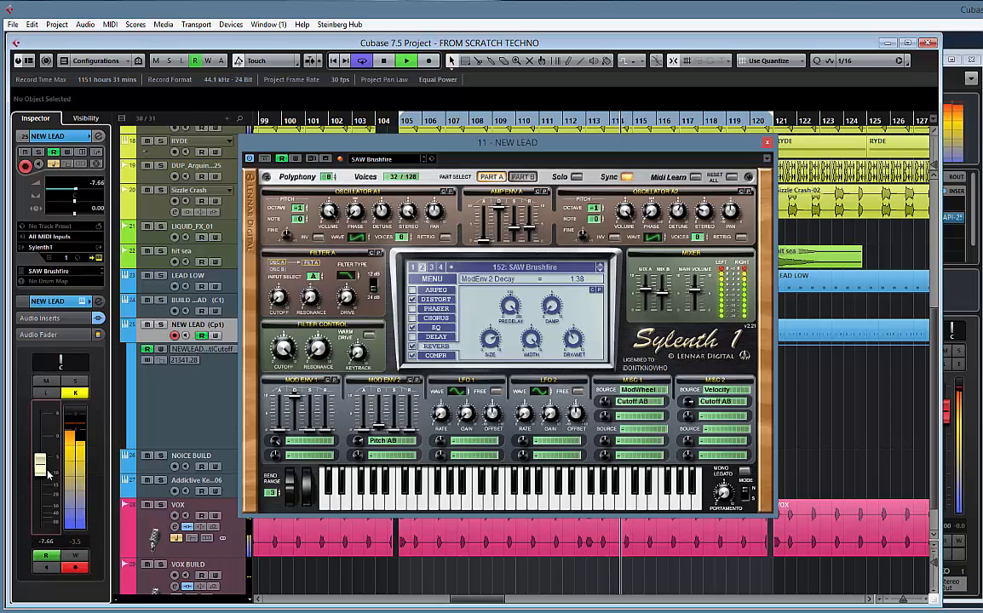
pyautogui.moveTo(46, 468); pyautogui.dragTo(45, 472)
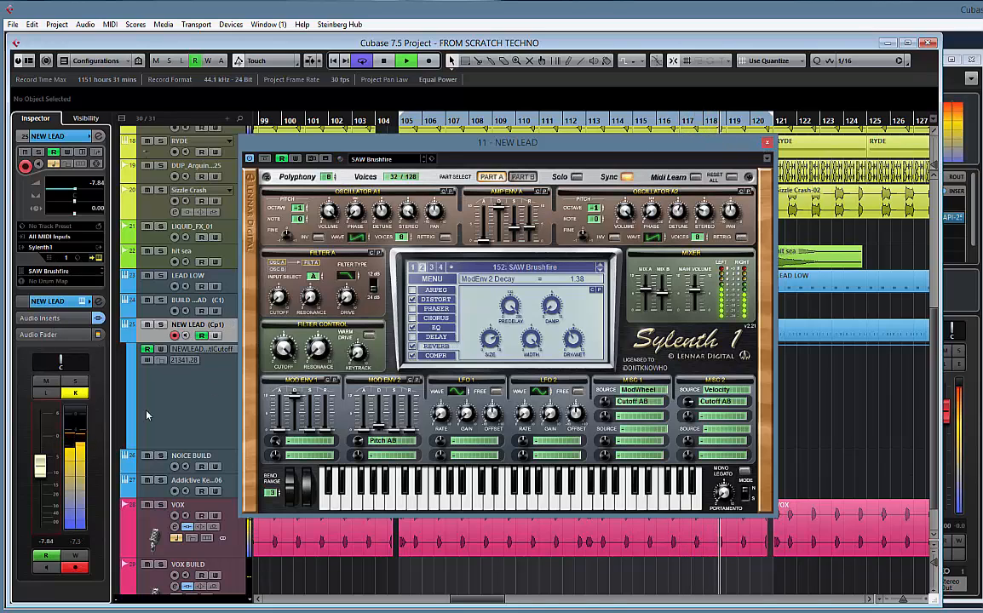
pyautogui.moveTo(40, 468); pyautogui.dragTo(40, 475)
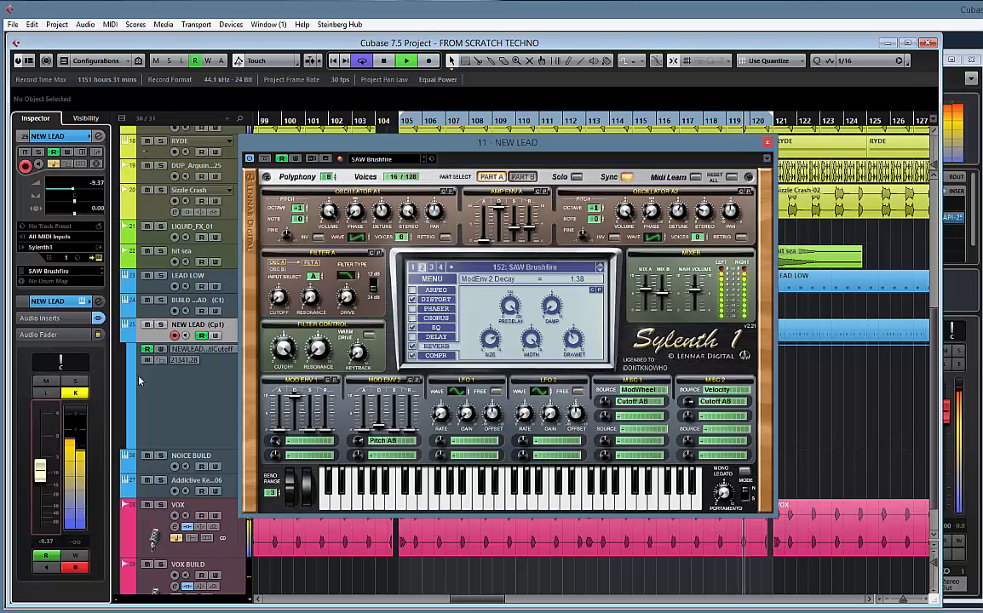
# Add VolumeShaper3-64bit as the second audio insert on NEW LEAD, after PanCake2-64bit
pyautogui.moveTo(477, 145); pyautogui.dragTo(635, 134)
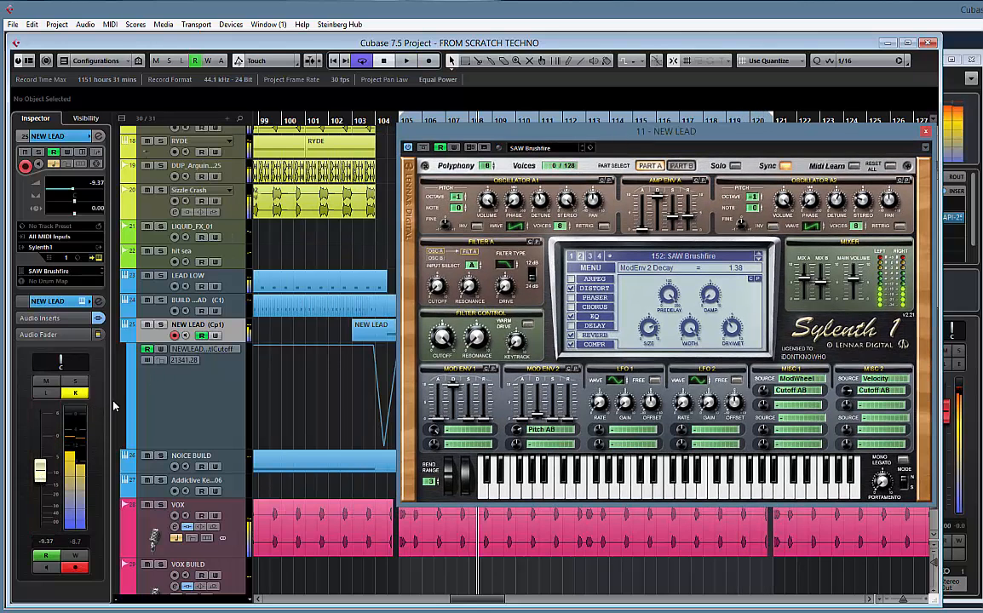
pyautogui.click(42, 319)
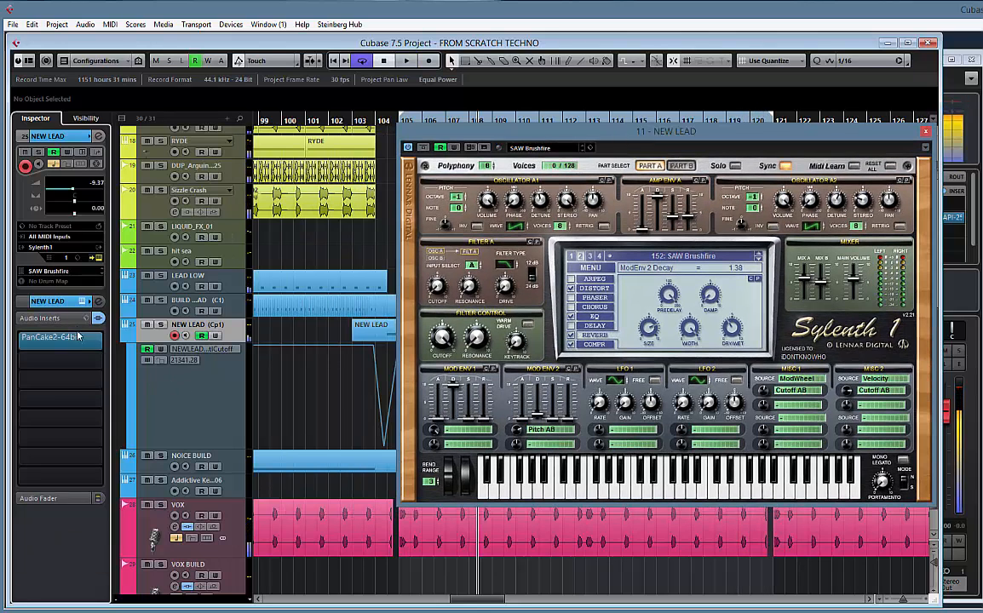
pyautogui.click(100, 361)
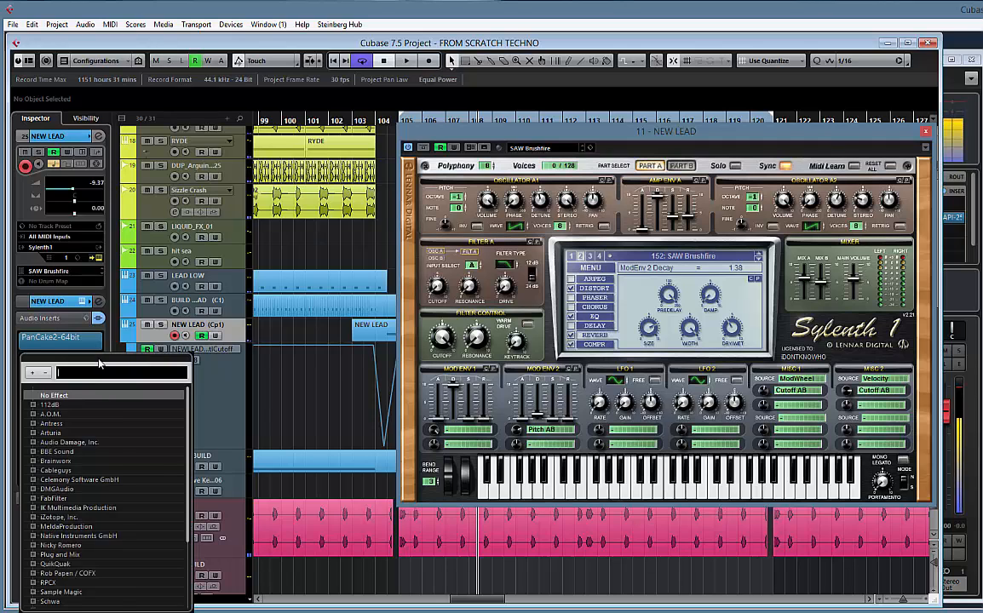
pyautogui.write('volu')
pyautogui.press('Return')
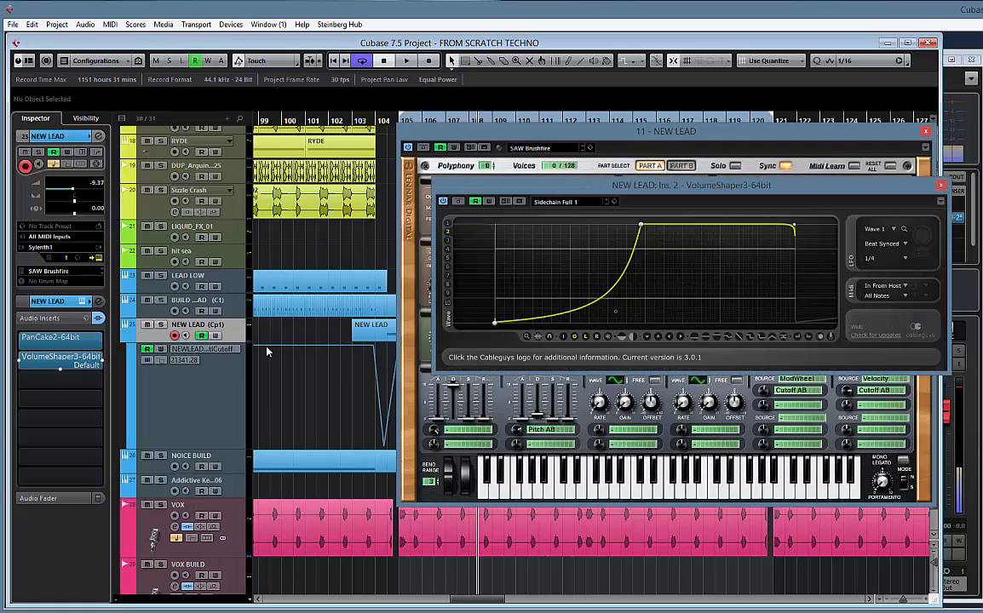
# Load VolumeShaper's Sidechain Soft 2 preset and reshape its curve to start near zero and rise steeply to full level by mid-cycle
pyautogui.click(569, 202)
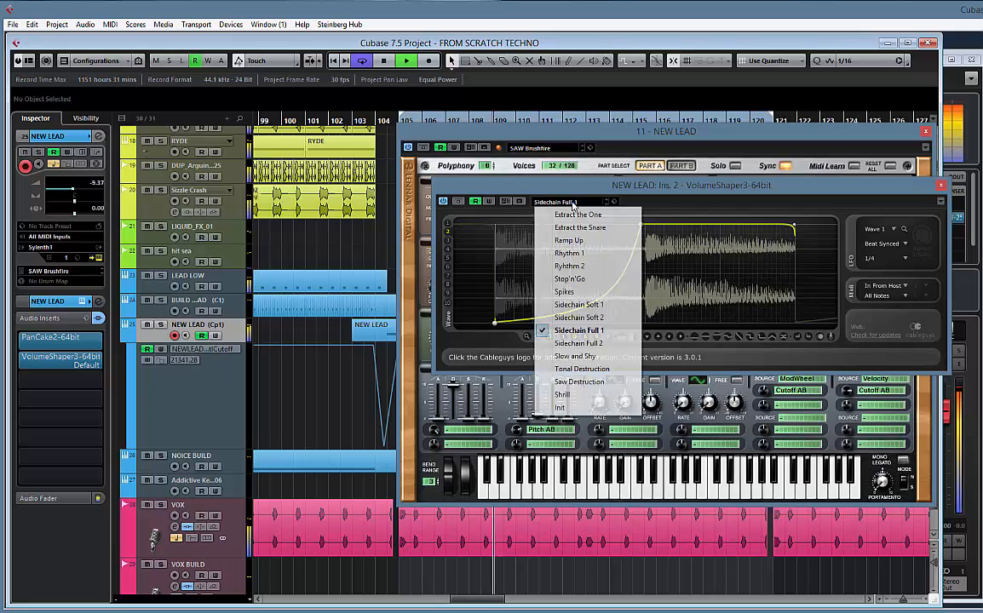
pyautogui.click(579, 318)
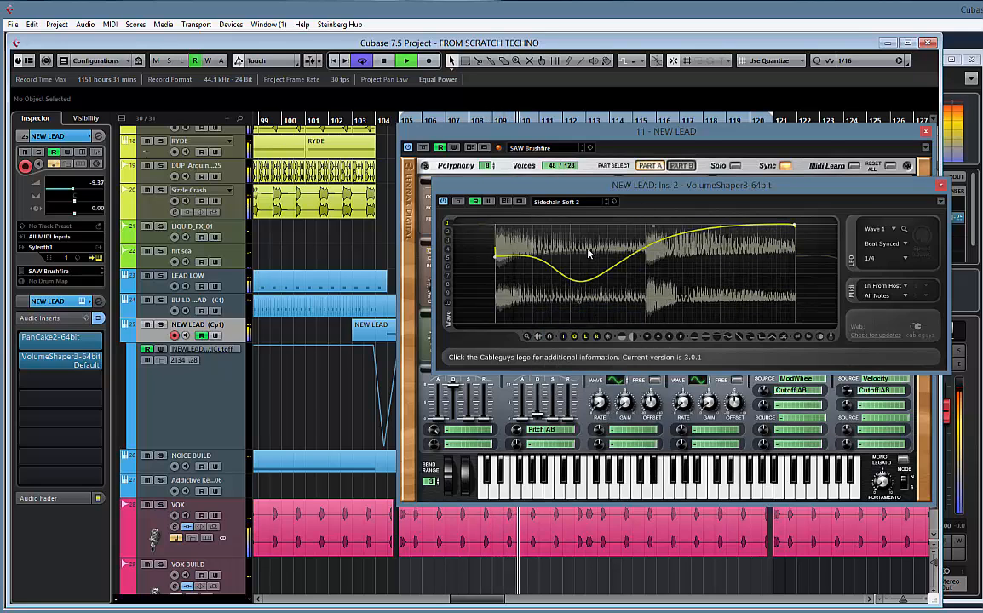
pyautogui.click(654, 226)
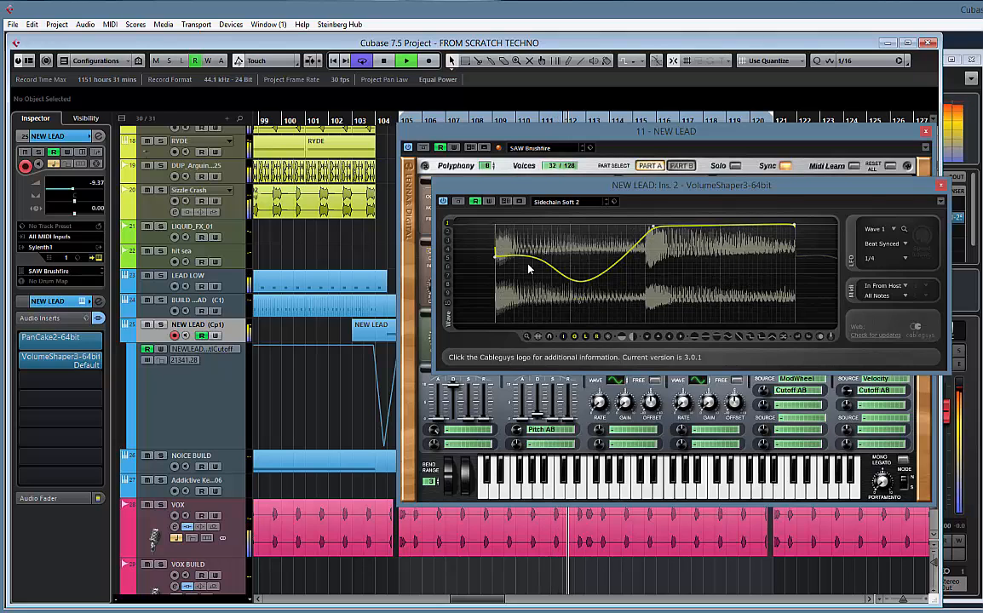
pyautogui.moveTo(546, 257); pyautogui.dragTo(495, 320)
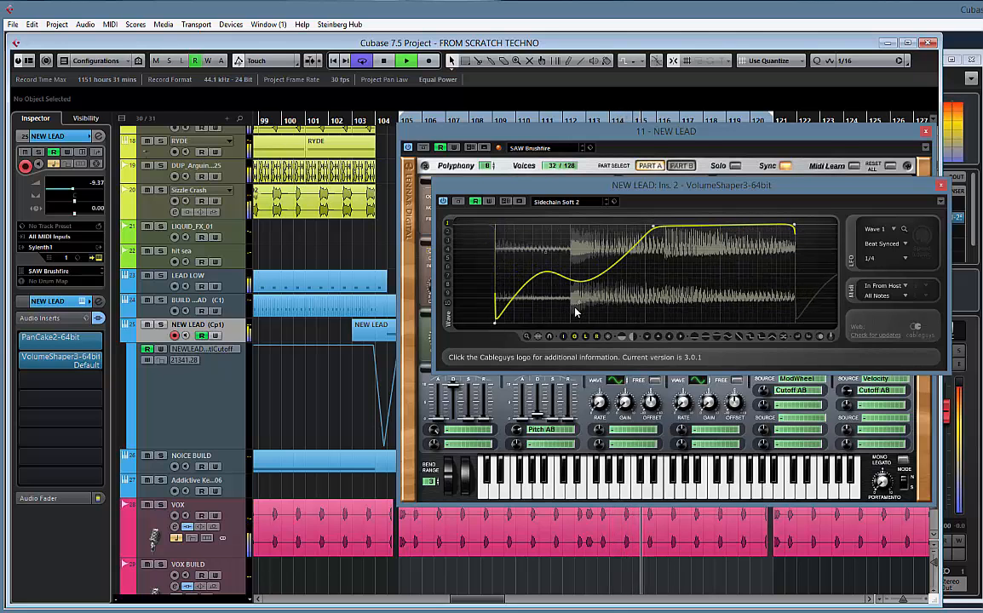
pyautogui.moveTo(580, 304)
pyautogui.mouseDown()
pyautogui.moveTo(528, 238)
pyautogui.moveTo(548, 256)
pyautogui.mouseUp()
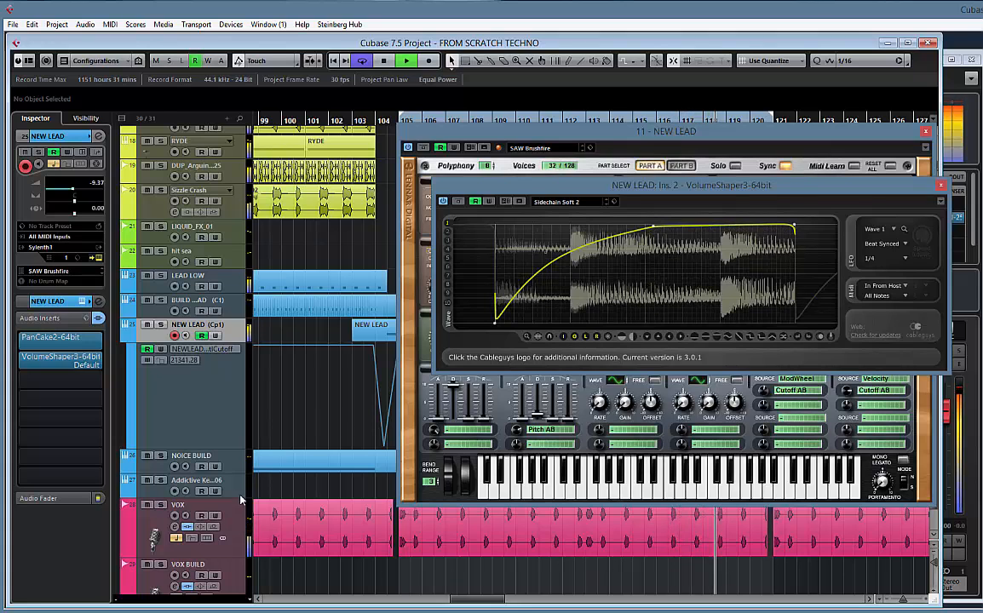
pyautogui.moveTo(549, 255); pyautogui.dragTo(611, 318)
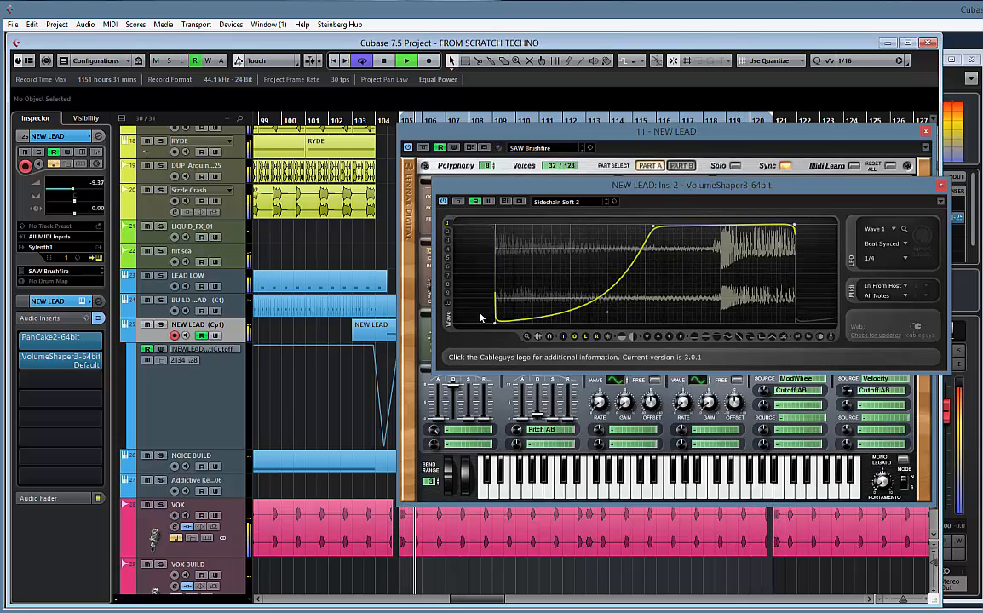
# Raise the NEW LEAD track volume to -6.44, then close the VolumeShaper and Sylenth1 windows
pyautogui.click(61, 499)
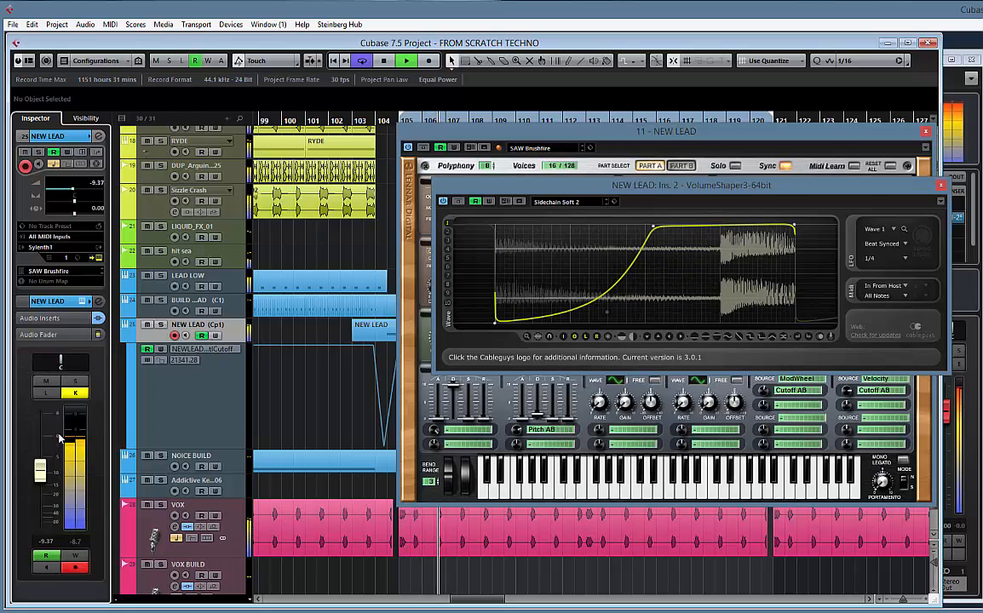
pyautogui.moveTo(46, 457); pyautogui.dragTo(47, 449)
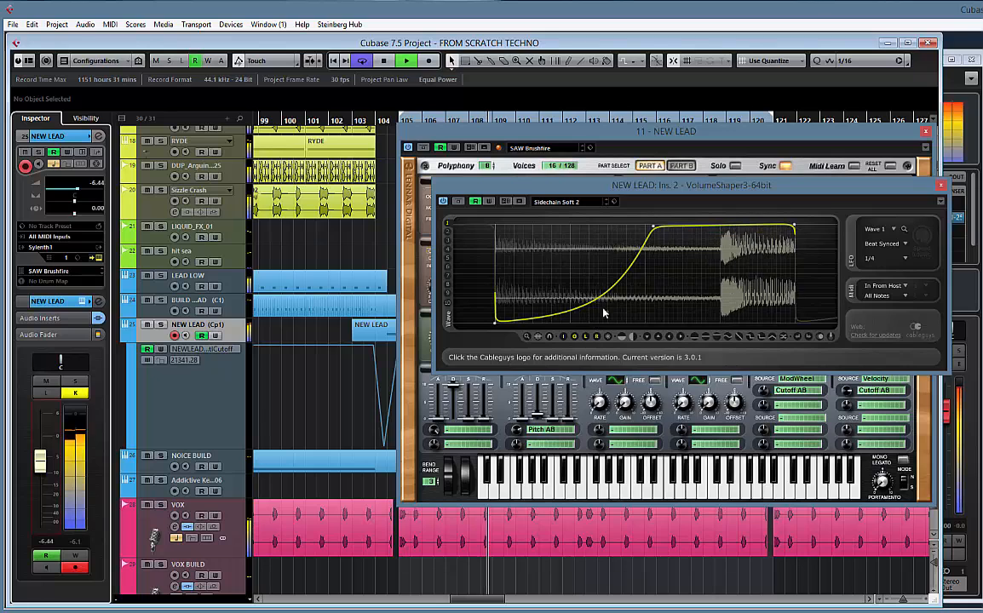
pyautogui.click(941, 186)
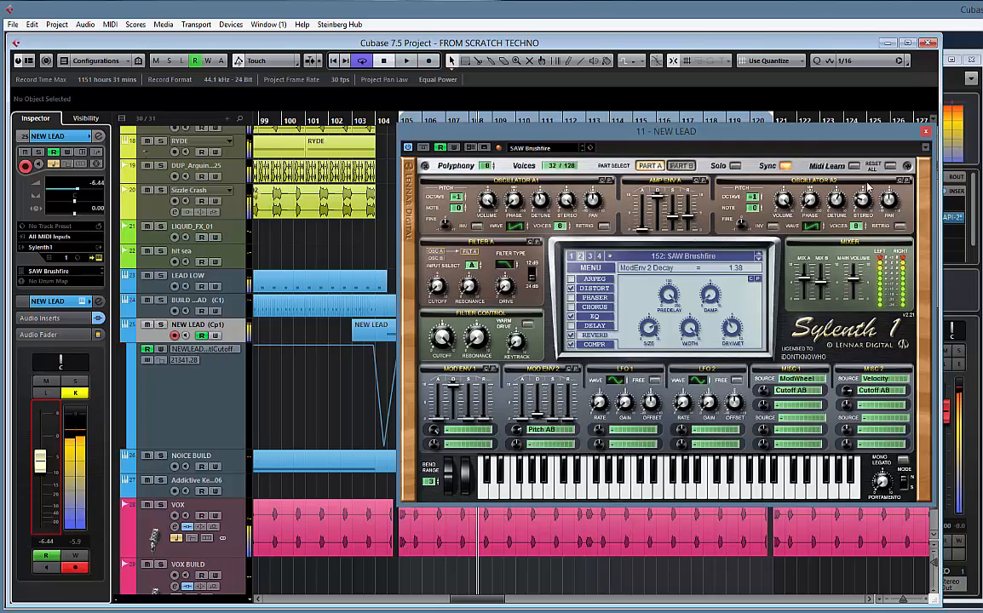
pyautogui.click(926, 133)
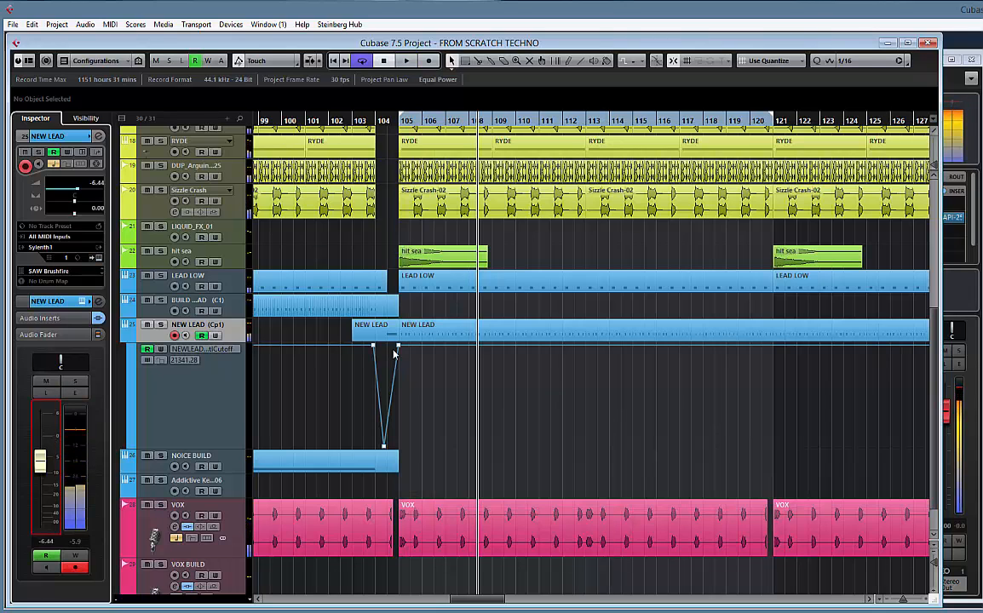
# Duplicate the NEW LEAD track and delete the MIDI parts from the copy
pyautogui.rightClick(241, 332)
pyautogui.moveTo(430, 337)
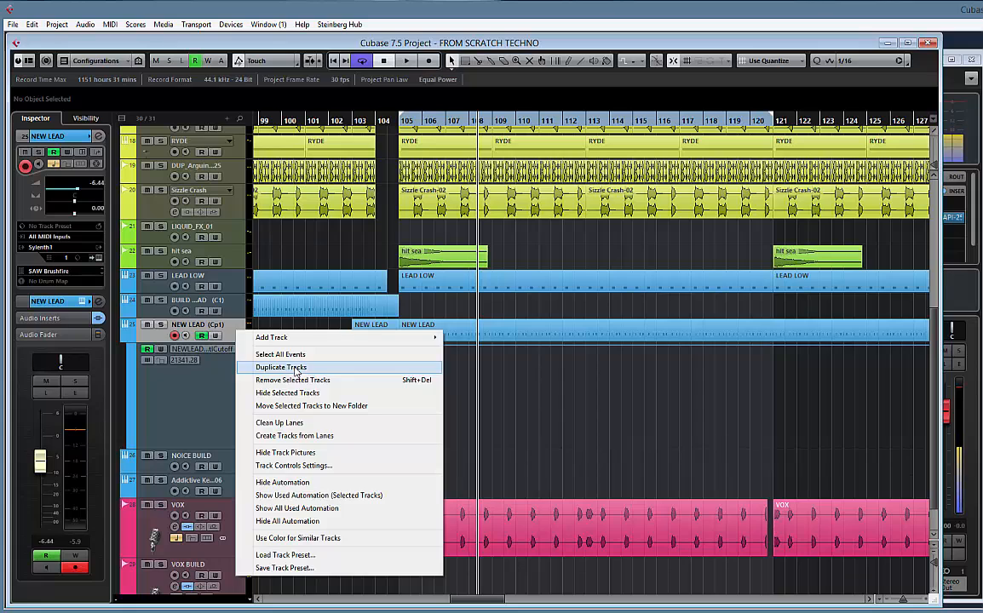
pyautogui.click(296, 369)
pyautogui.click(381, 463)
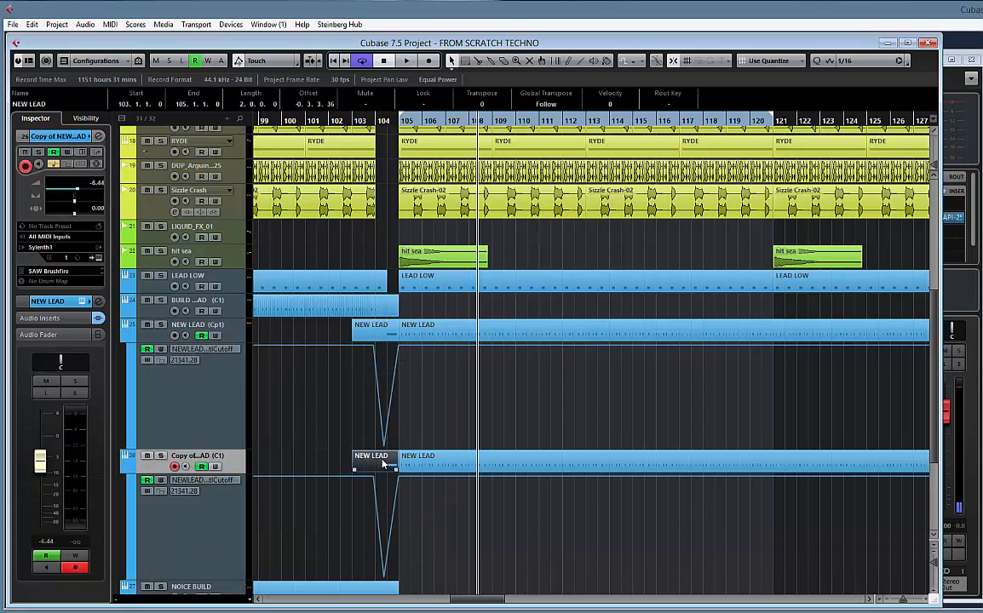
pyautogui.press('Delete')
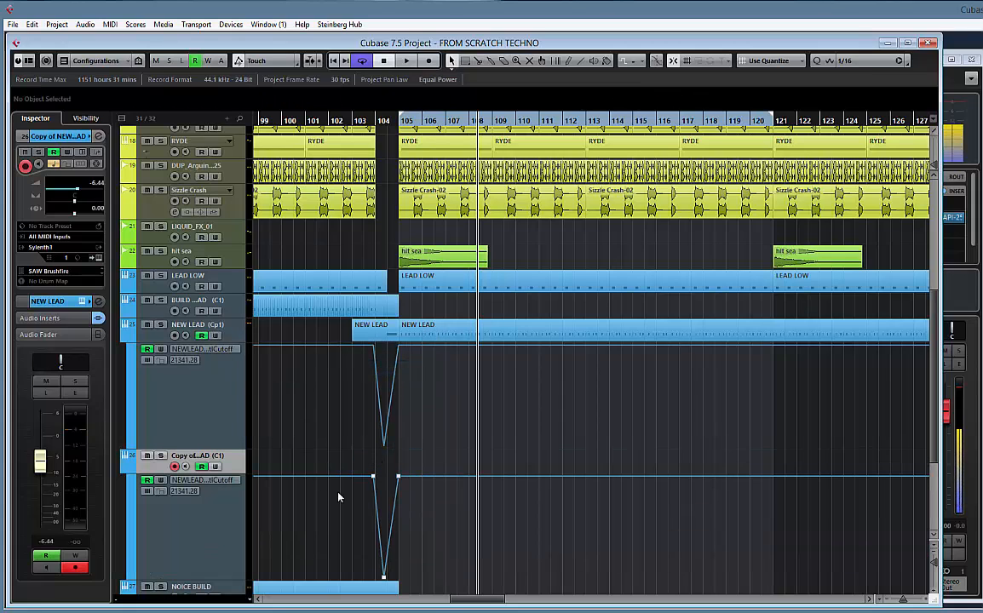
# Delete the cutoff automation dip around bar 104 on the duplicated lead track and collapse its automation lane
pyautogui.moveTo(322, 465); pyautogui.dragTo(478, 584)
pyautogui.press('Delete')
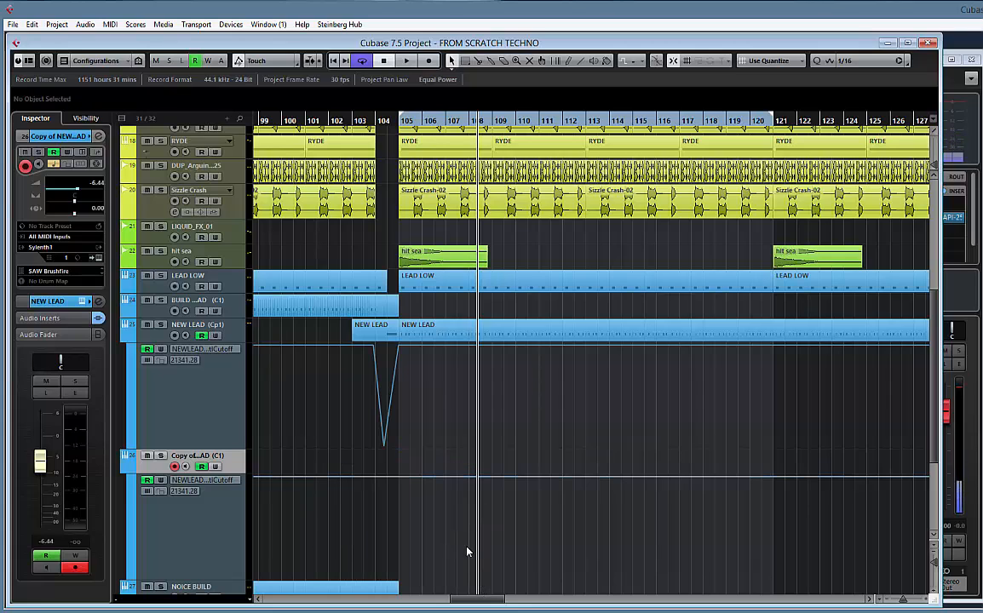
pyautogui.click(125, 469)
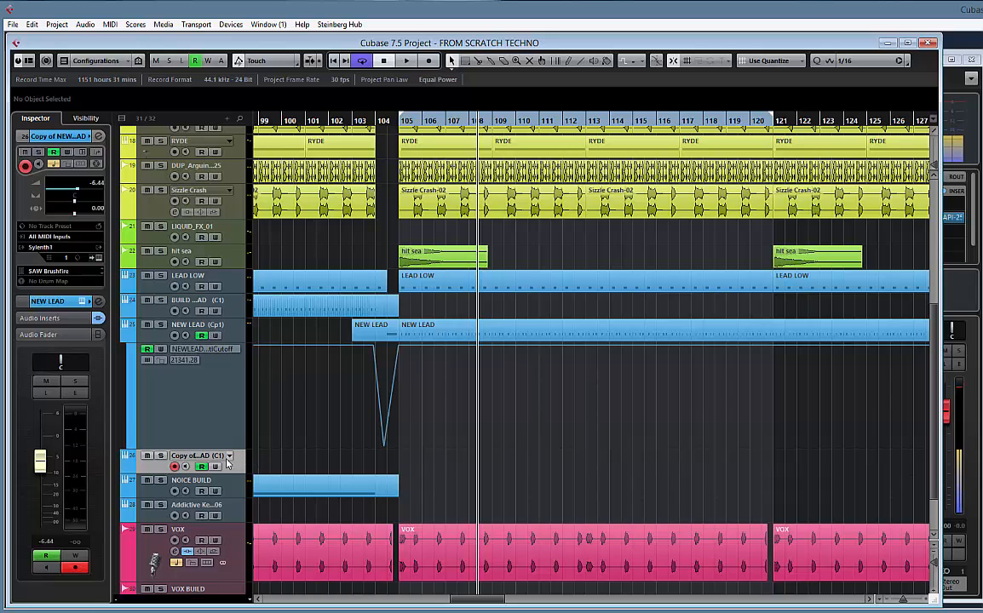
# Open the duplicated track's Sylenth1 and load the bank KSADE's BANK.fxb from the KSADE SYLENTH PRESETS folder
pyautogui.click(99, 258)
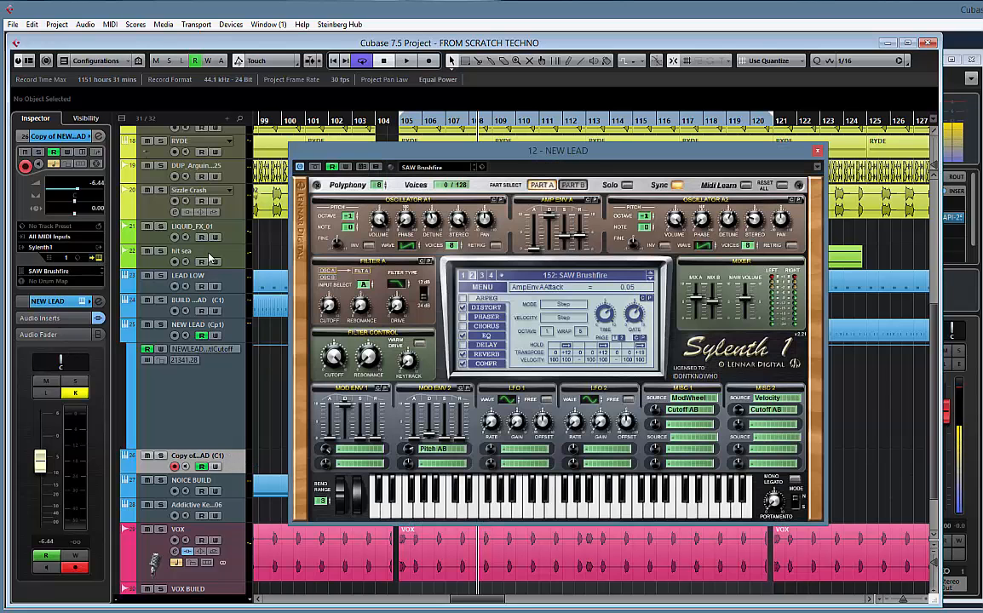
pyautogui.click(650, 280)
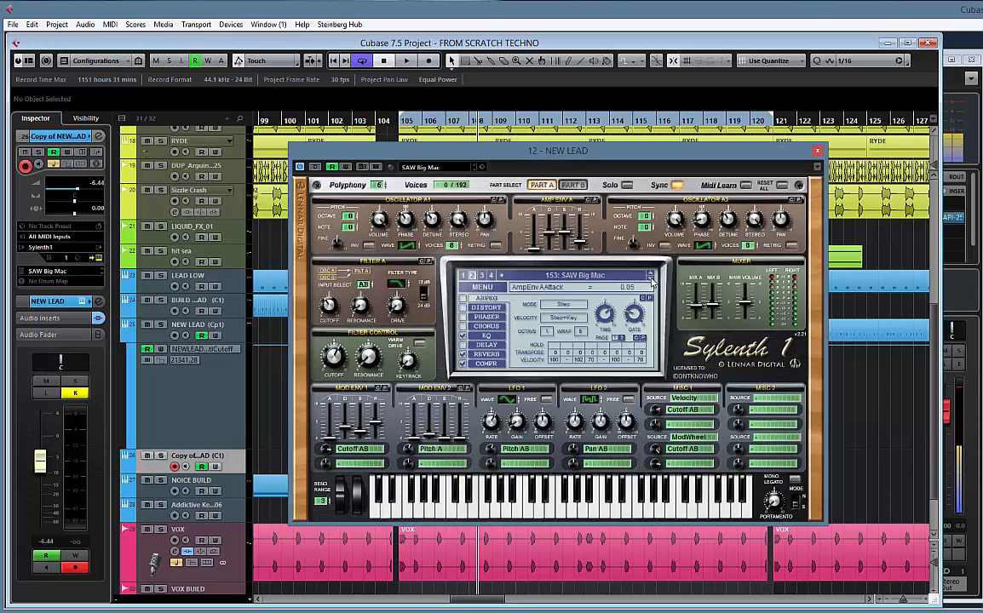
pyautogui.click(485, 288)
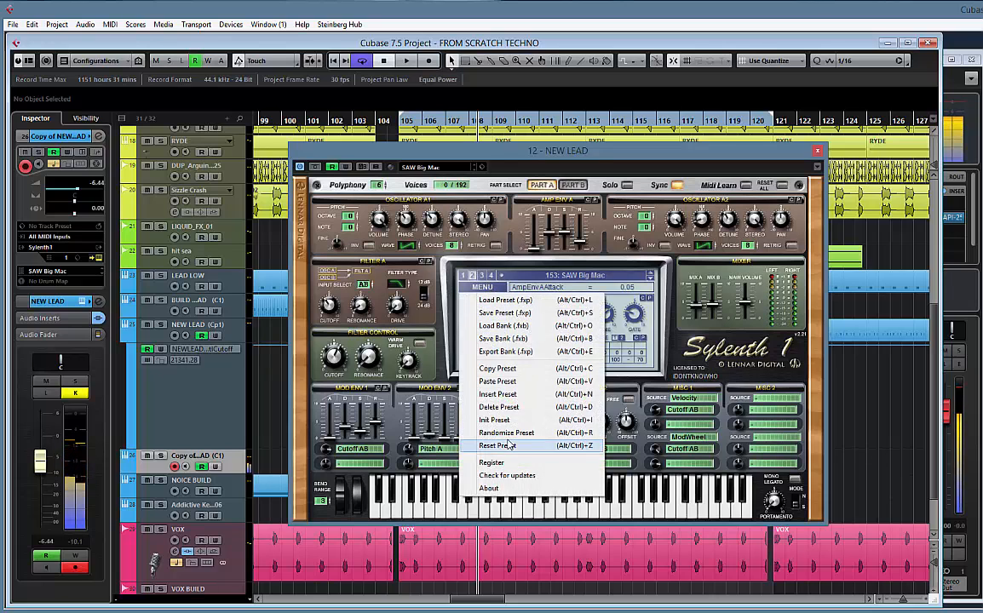
pyautogui.click(504, 328)
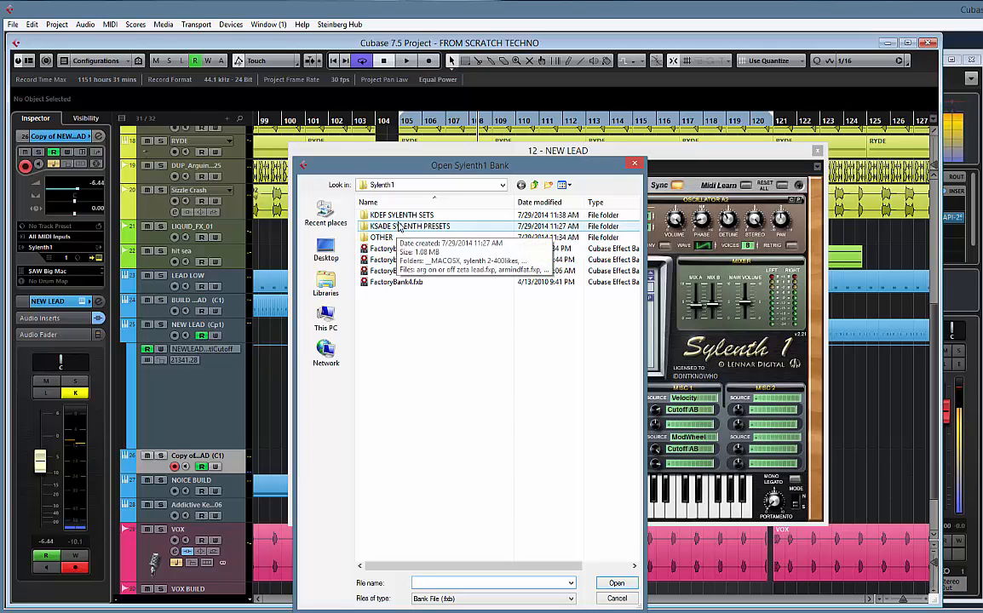
pyautogui.doubleClick(398, 226)
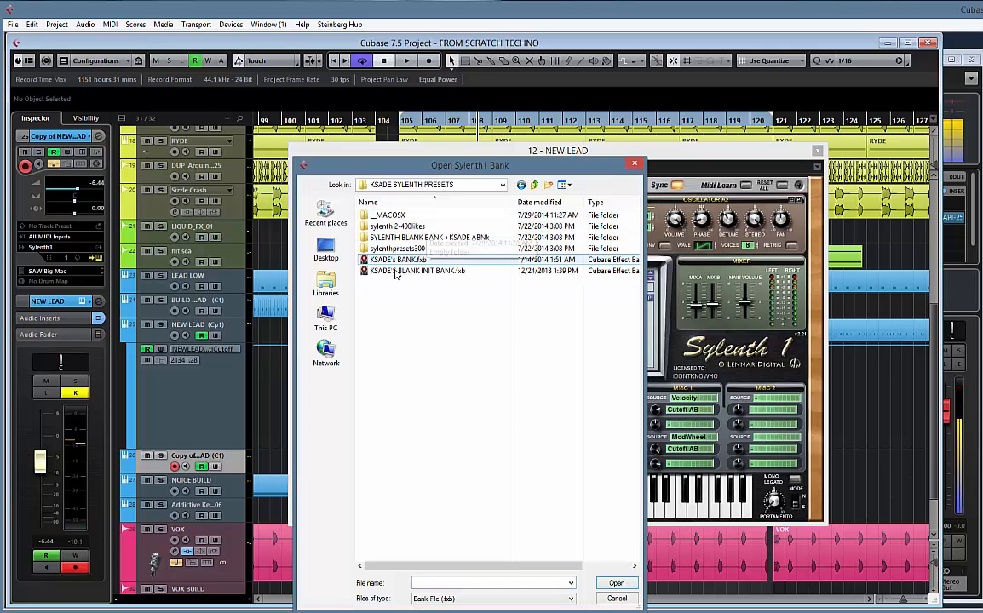
pyautogui.doubleClick(396, 261)
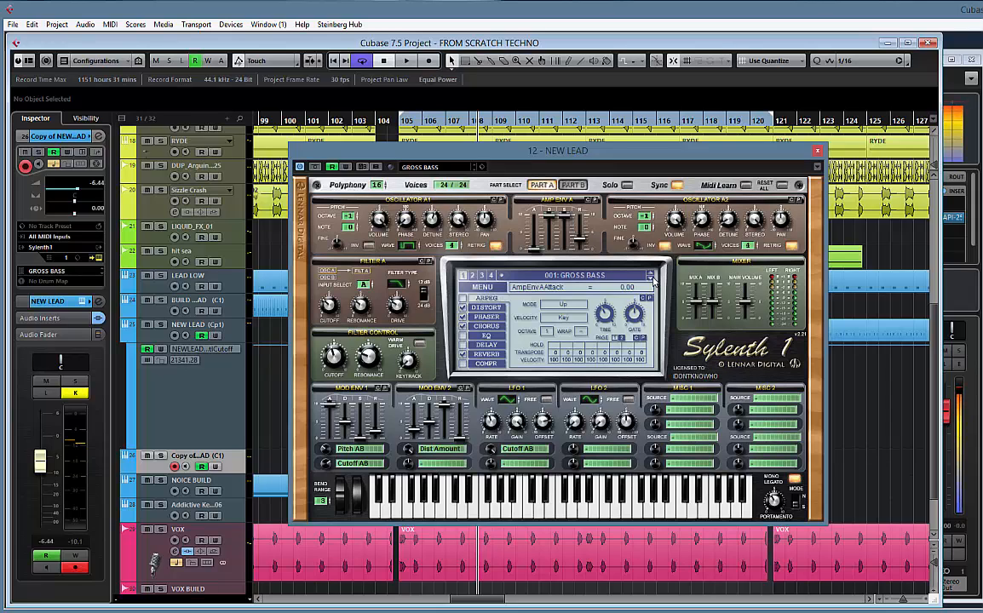
# Advance through the bank to preset 003 KSADE 3 FINGERS DOWN and audition it with the track playing
pyautogui.click(652, 280)
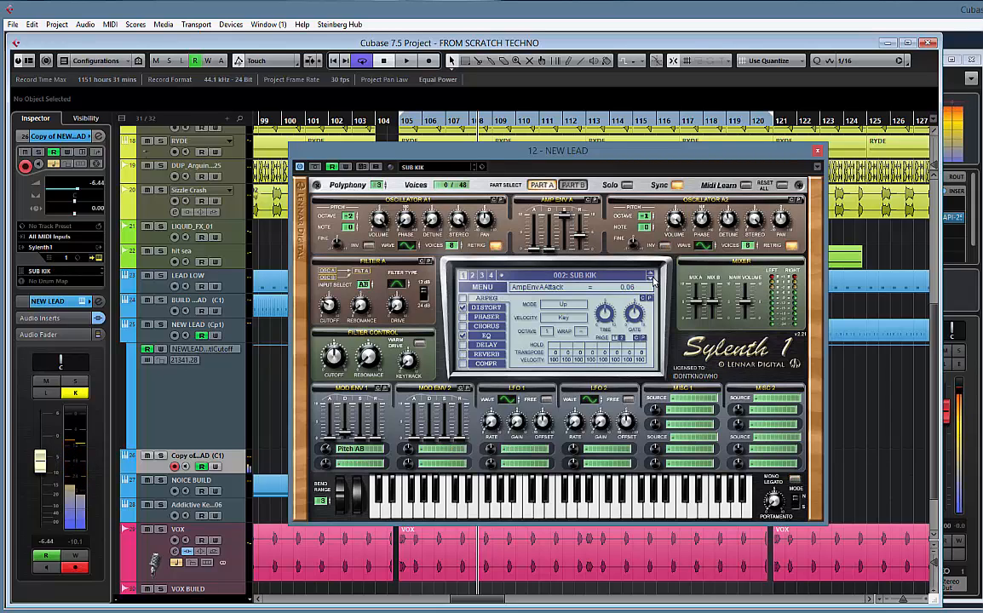
pyautogui.click(651, 281)
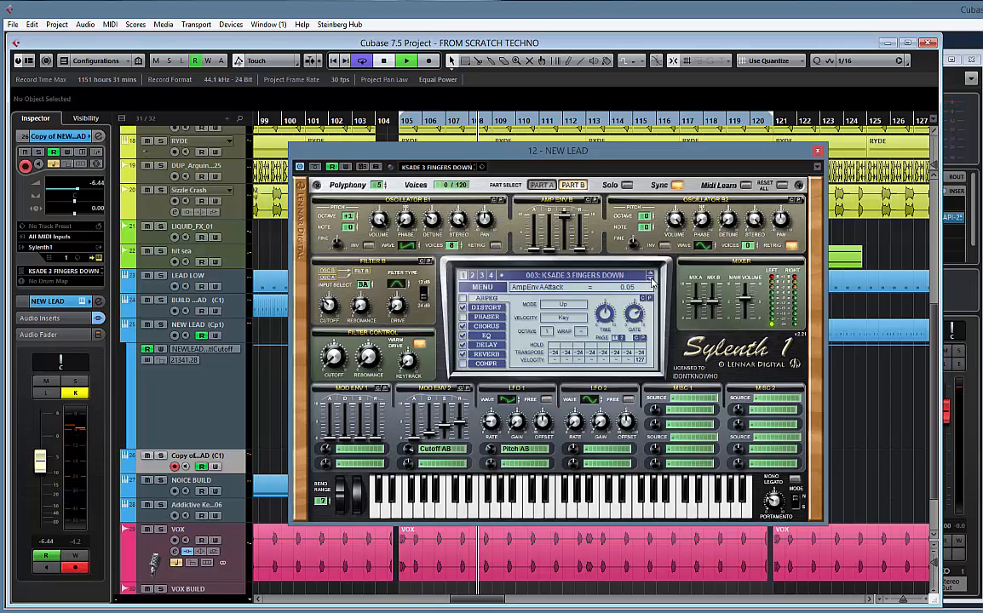
pyautogui.press('space')
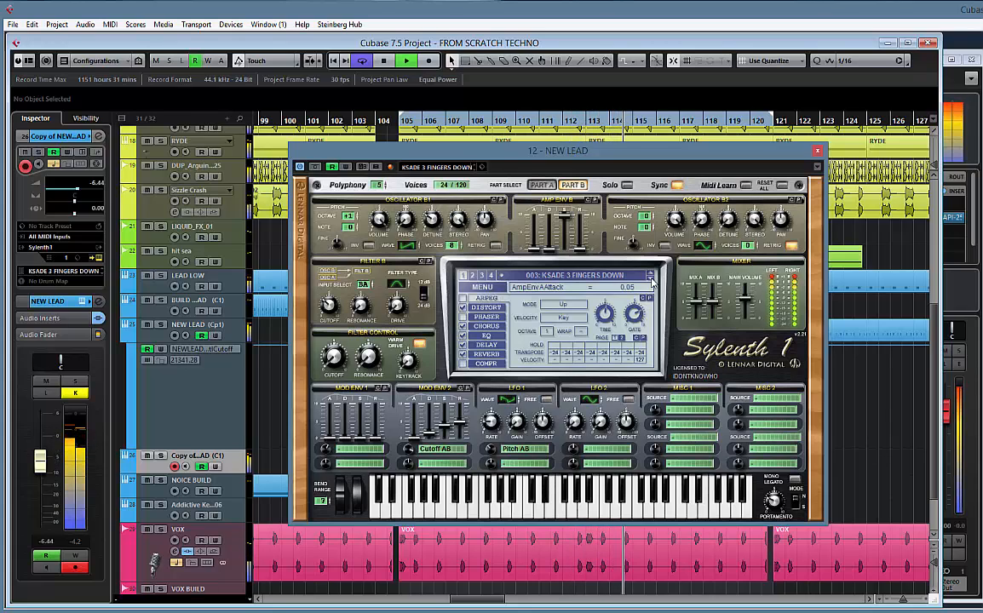
pyautogui.press('space')
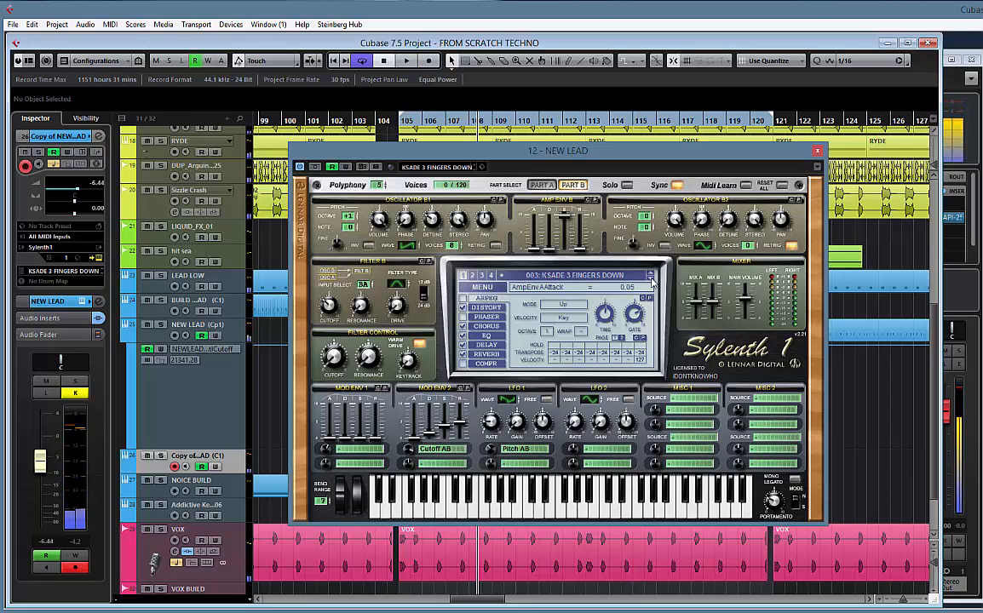
# Audition preset 004 KSADE-BECOMES-CODE with the track playing and lower the duplicated track's volume to -12.4
pyautogui.click(651, 281)
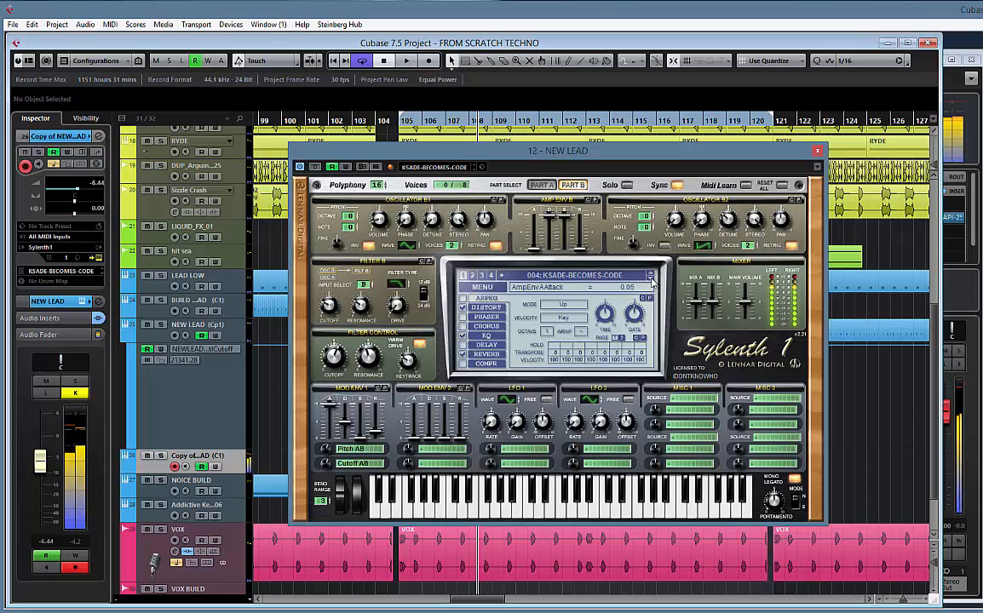
pyautogui.press('space')
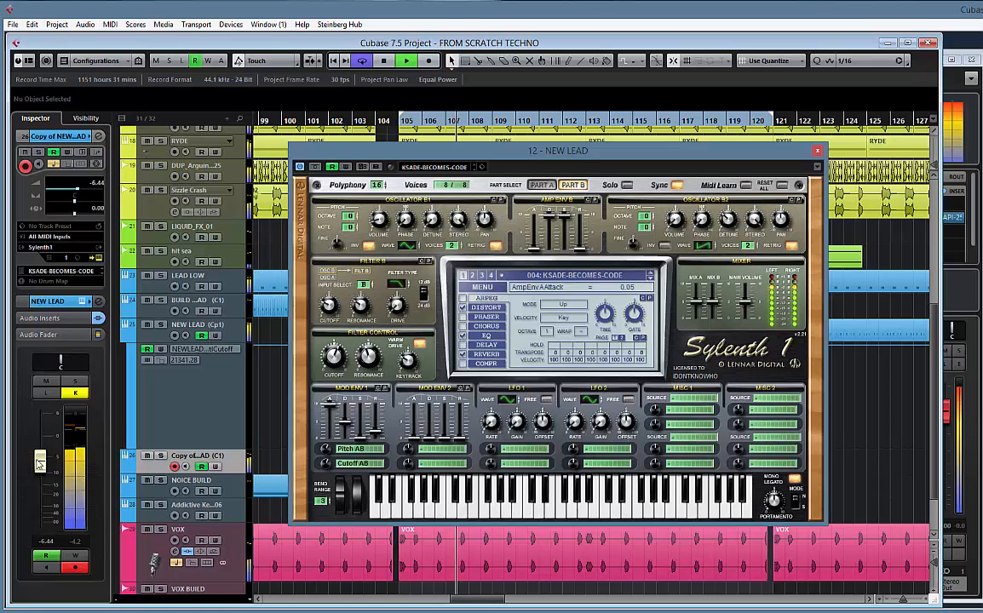
pyautogui.moveTo(39, 461); pyautogui.dragTo(39, 479)
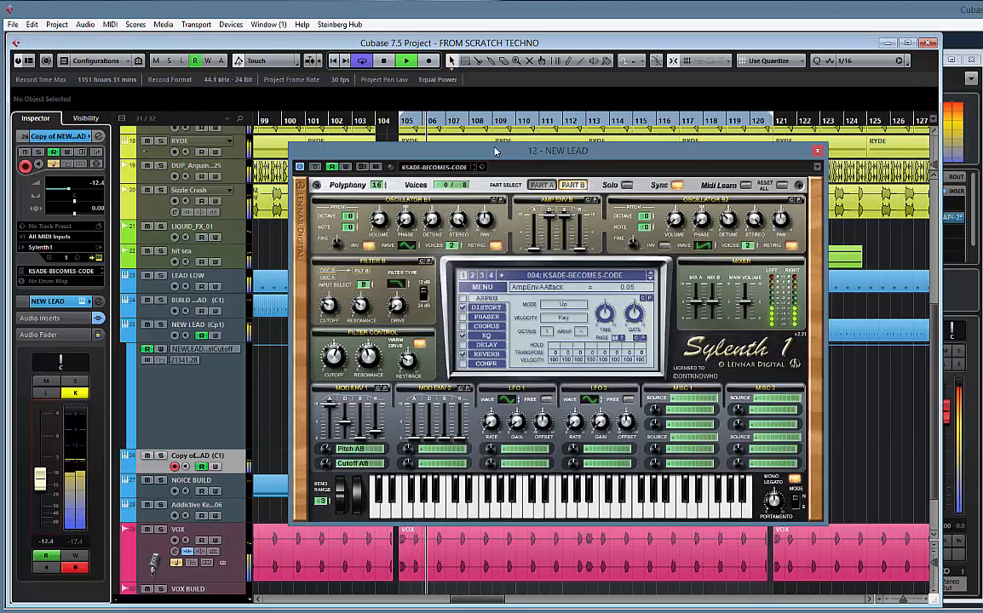
# Switch the synth to preset 008 PLUCKY -TRY USING ARP TOOO and play the track to audition it
pyautogui.click(652, 280)
pyautogui.click(652, 280)
pyautogui.click(652, 279)
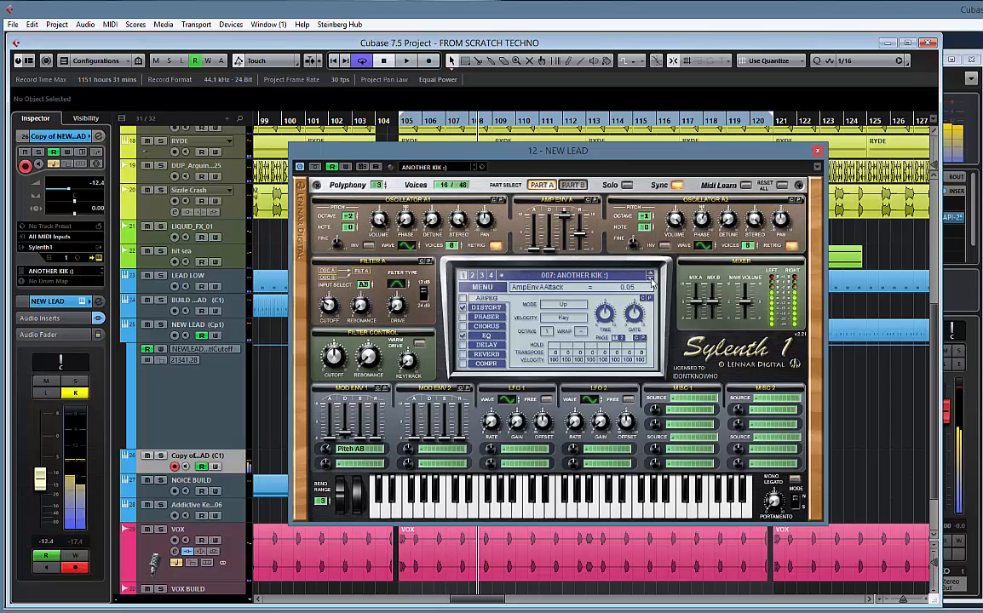
pyautogui.click(652, 280)
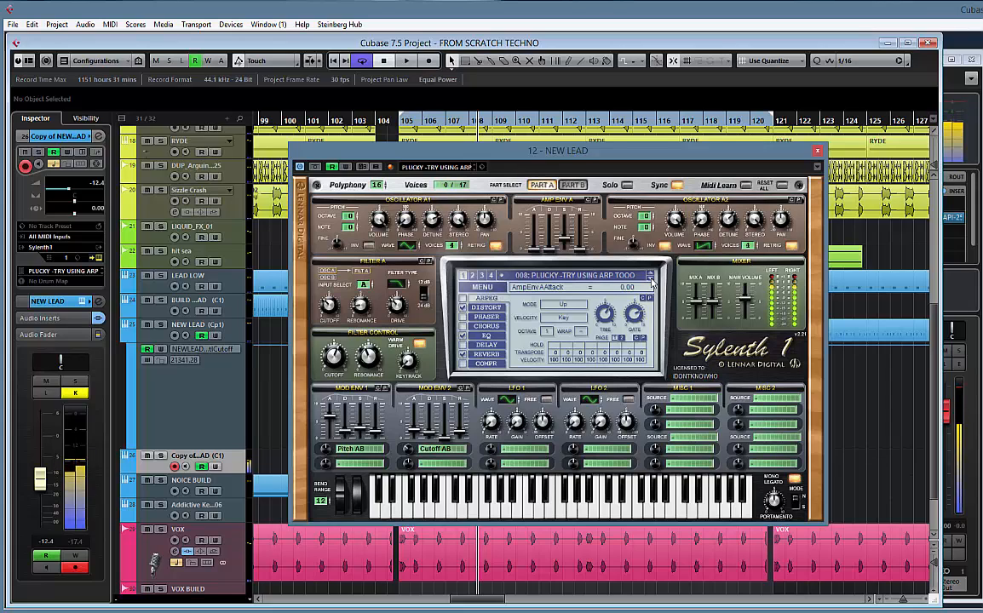
pyautogui.press('space')
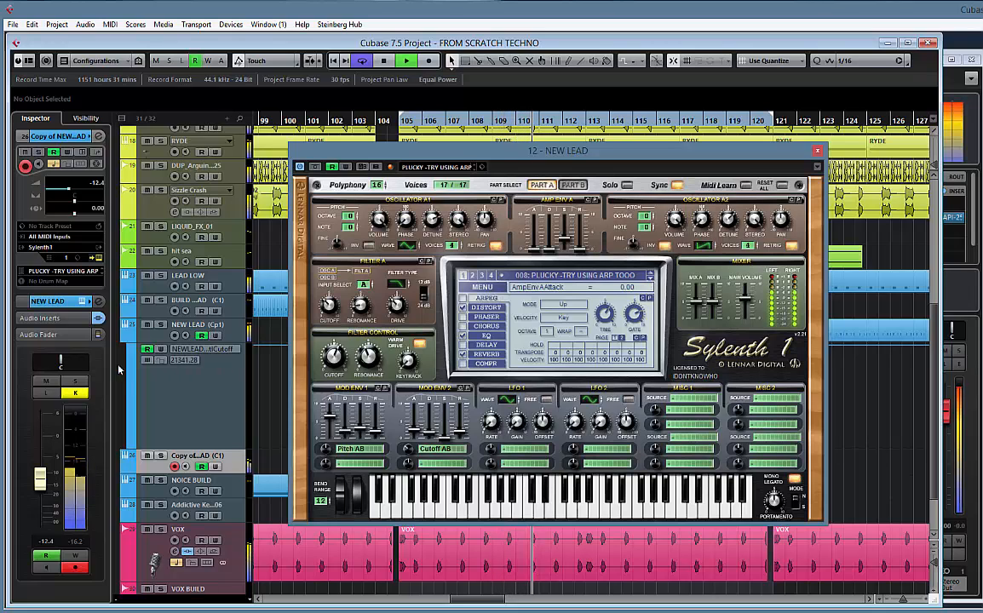
# Show the audio inserts of the duplicated lead track
pyautogui.click(56, 336)
pyautogui.click(43, 318)
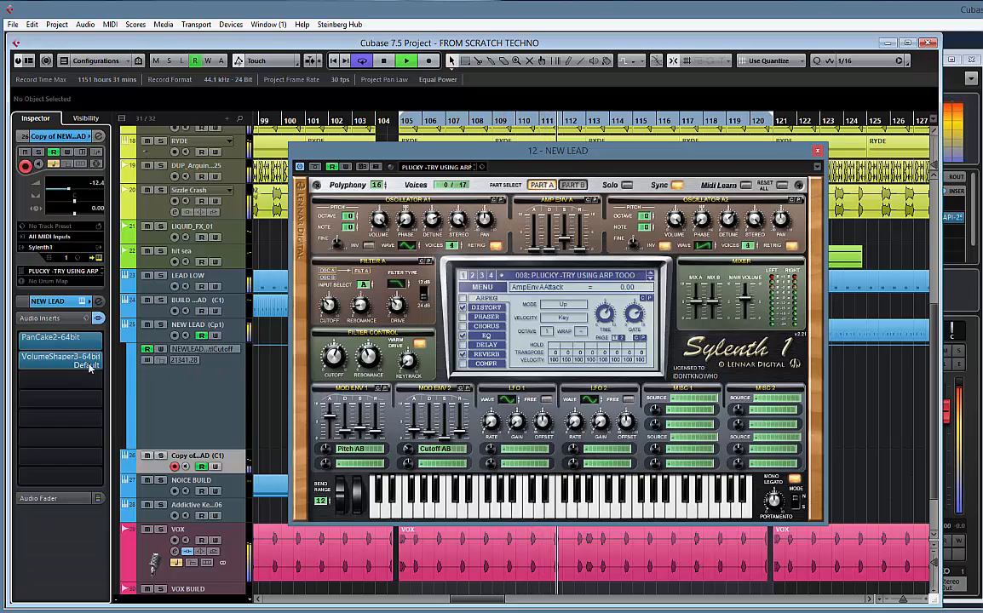
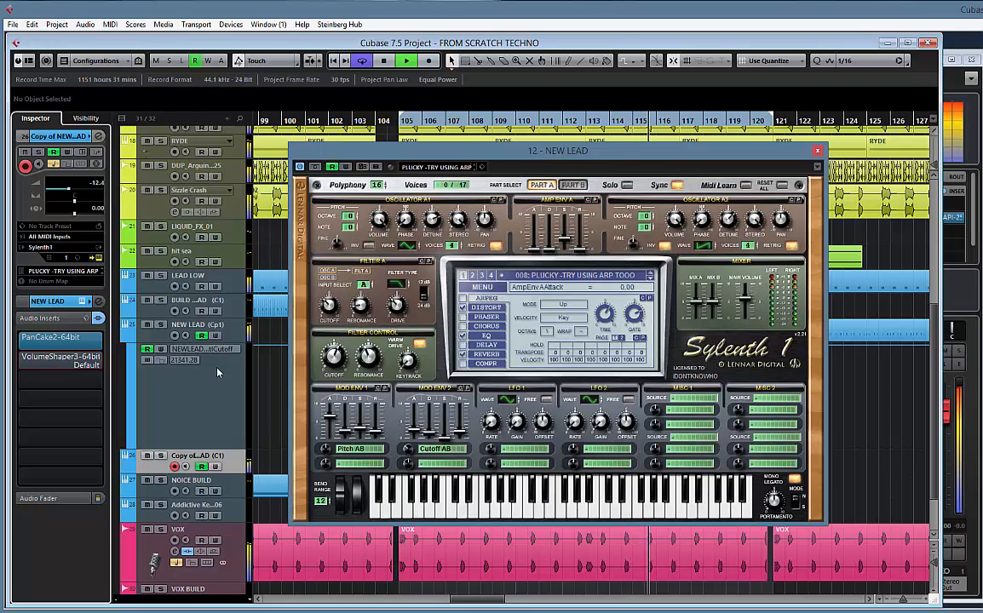
# Record a MIDI part from bar 105 on the Copy of NEW LEAD track, closing the Sylenth1 window during recording
pyautogui.press('space')
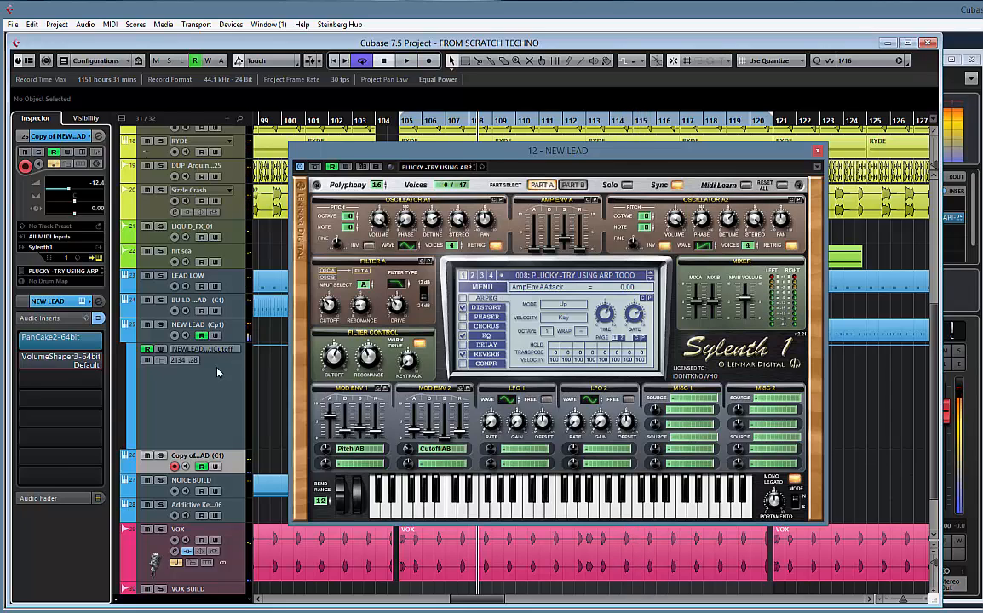
pyautogui.press('KP_Multiply')
pyautogui.press('space')
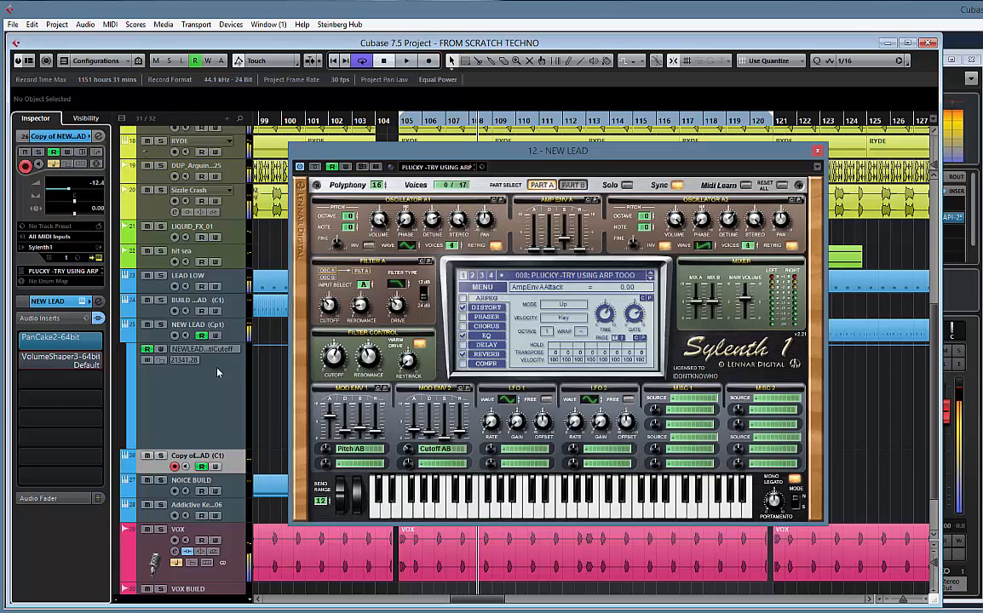
pyautogui.press('KP_Multiply')
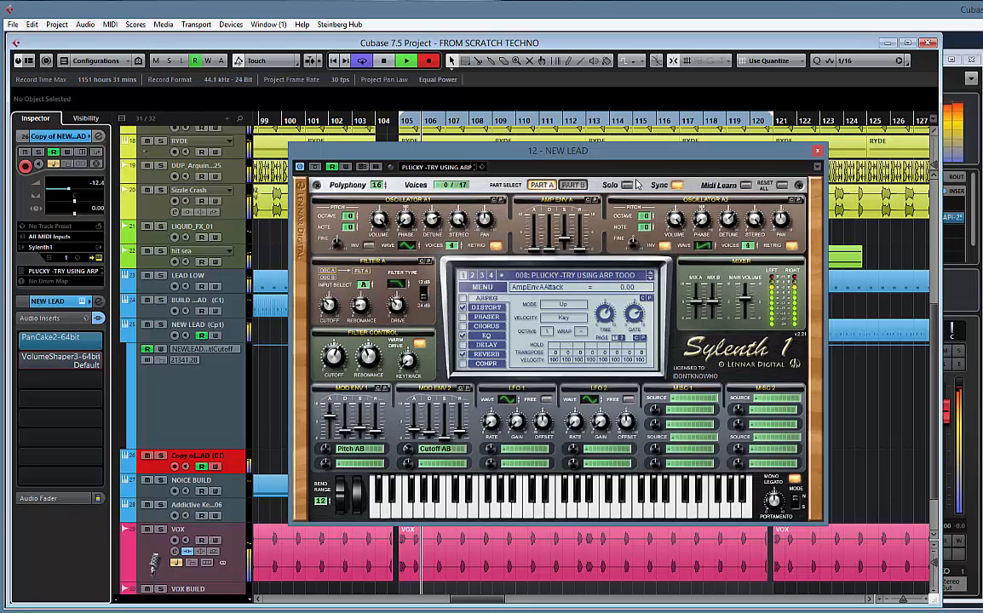
pyautogui.click(817, 152)
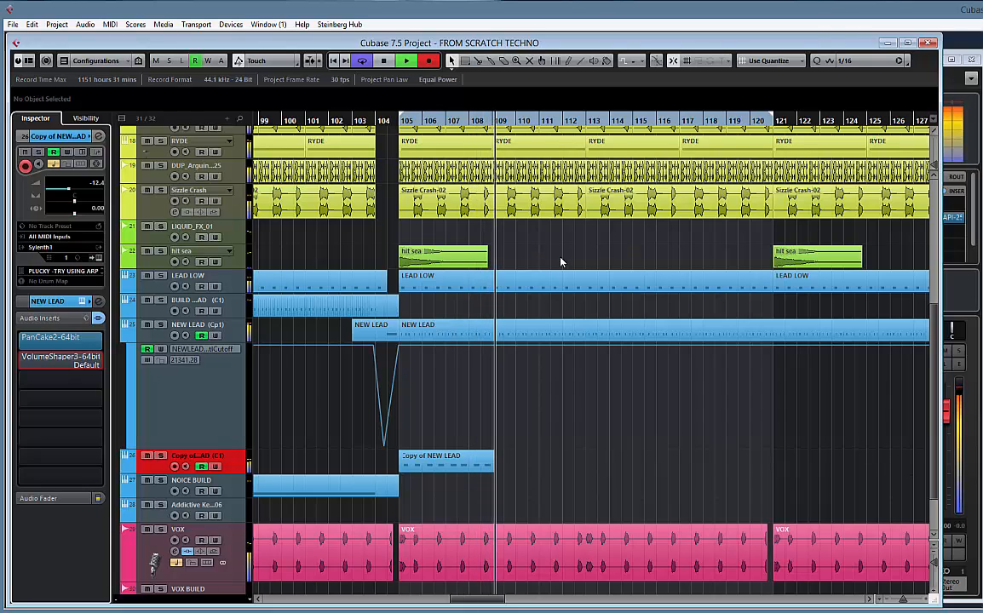
pyautogui.press('space')
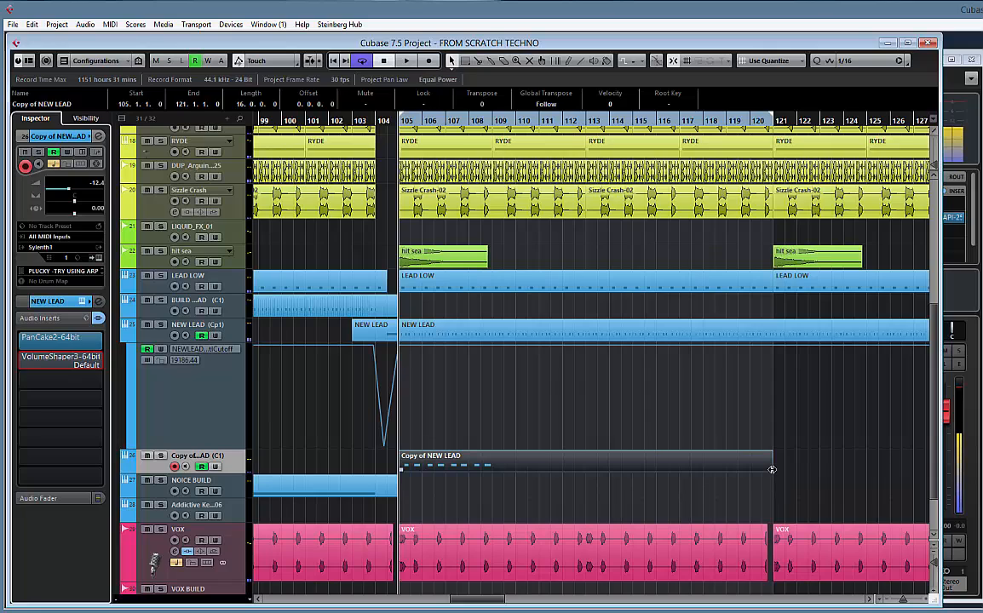
# Set the grid type to Bar and trim the recorded lead part to four bars, ending at bar 109
pyautogui.moveTo(771, 477); pyautogui.dragTo(494, 478)
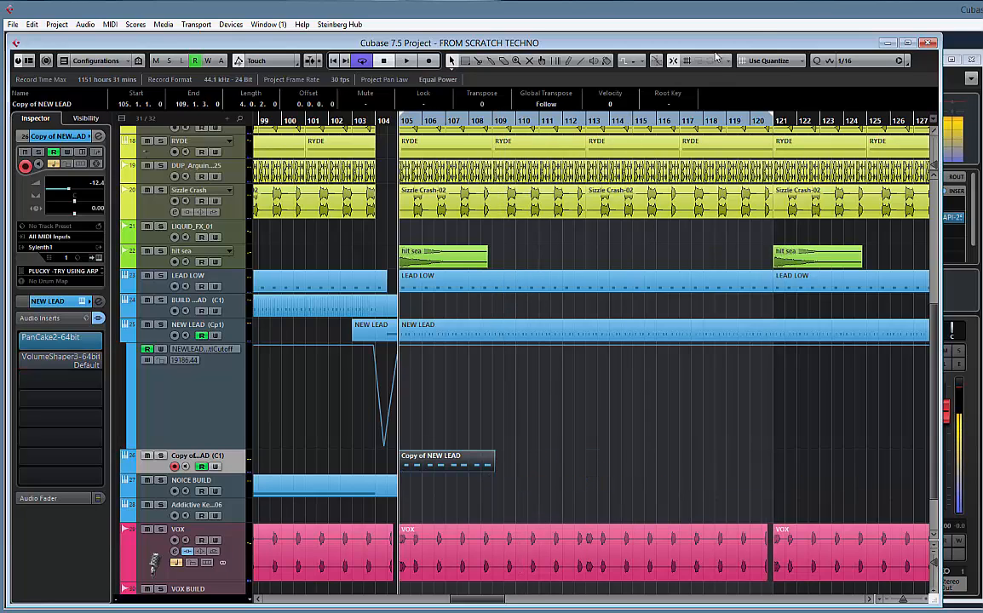
pyautogui.click(772, 61)
pyautogui.click(773, 76)
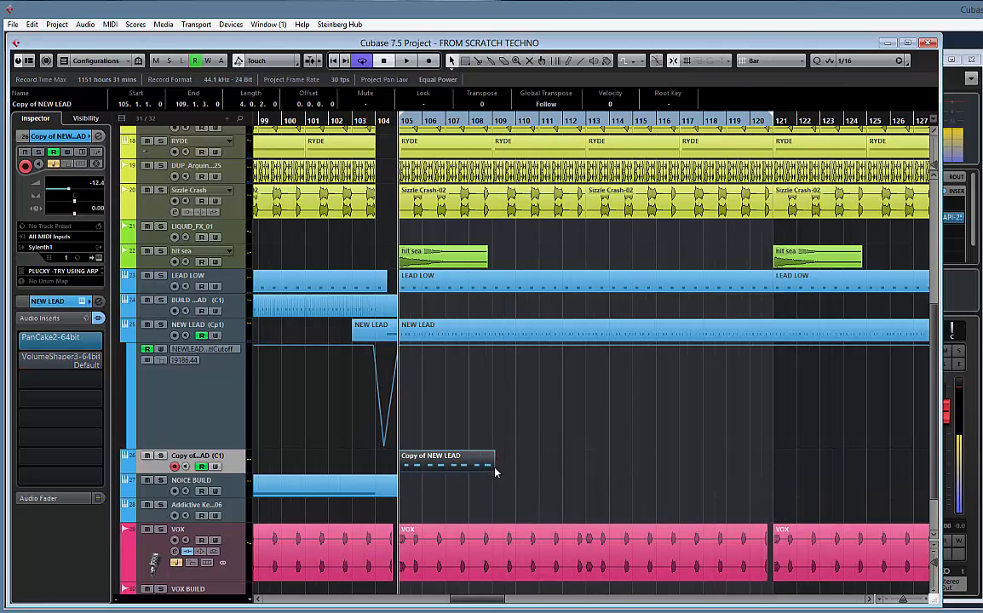
pyautogui.moveTo(493, 468); pyautogui.dragTo(490, 475)
# Duplicate the four-bar Copy of NEW LEAD part back to back until the copies reach bar 137
pyautogui.press('space')
pyautogui.click(429, 468)
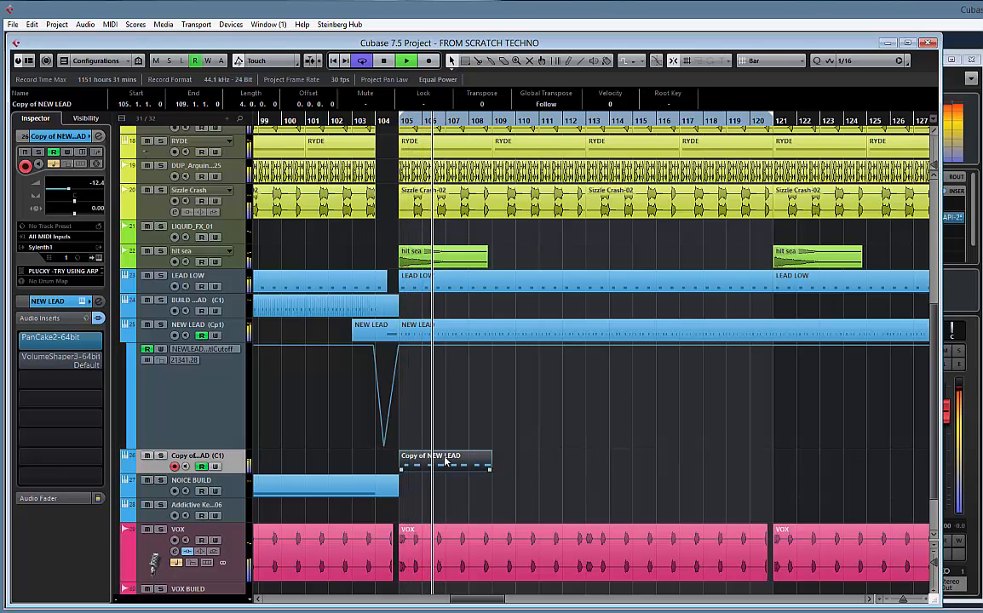
pyautogui.hotkey('ctrl', 'd')
pyautogui.hotkey('ctrl', 'd')
pyautogui.hotkey('ctrl', 'd')
pyautogui.hotkey('ctrl', 'd')
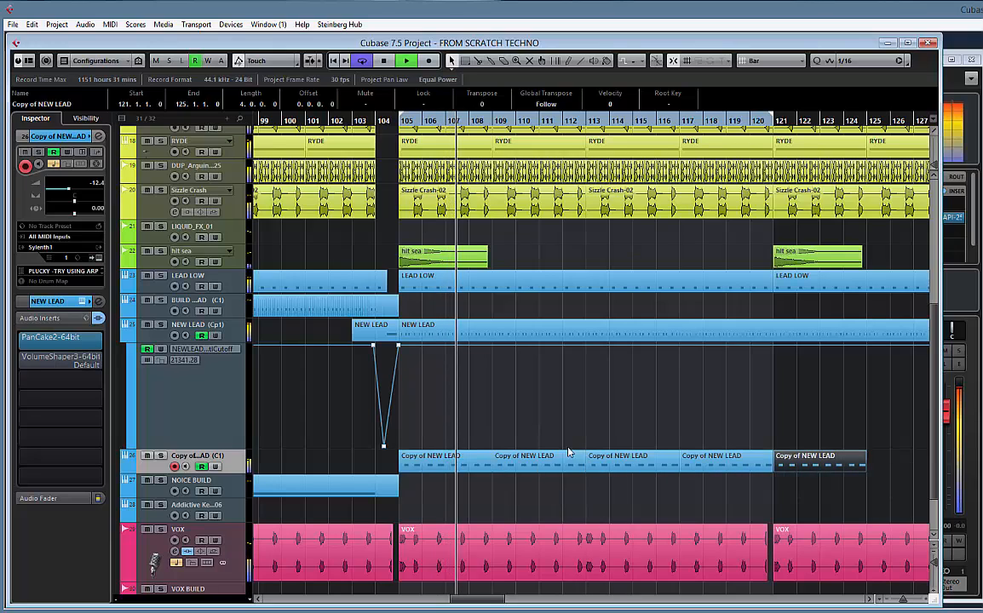
pyautogui.hotkey('ctrl', 'd')
pyautogui.moveTo(661, 417); pyautogui.dragTo(464, 420)
pyautogui.hotkey('ctrl', 'd')
pyautogui.hotkey('ctrl', 'd')
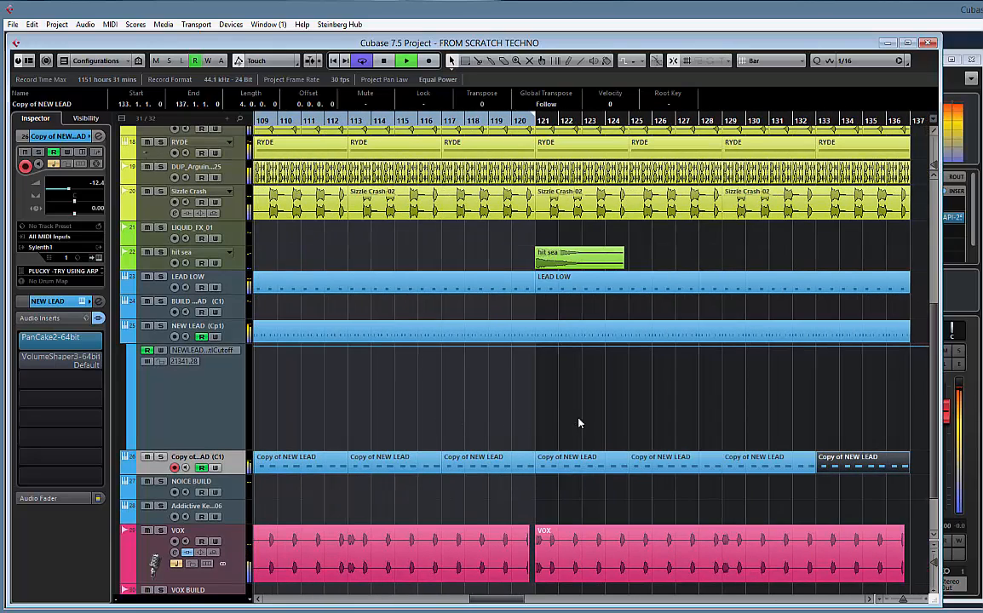
pyautogui.press('g')
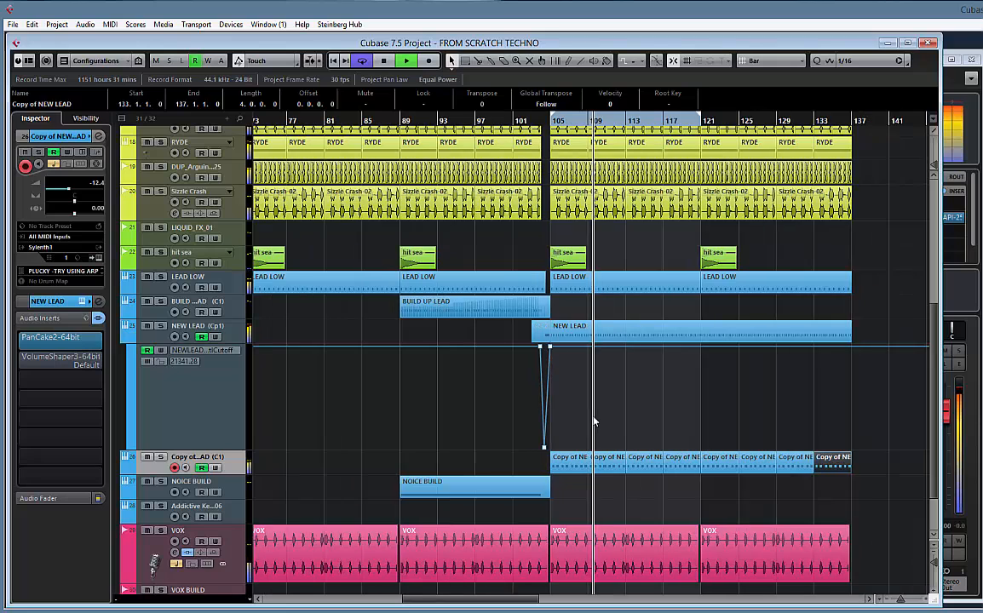
# Rename the Copy of NEW LEAD track as LEAD ADD
pyautogui.doubleClick(196, 457)
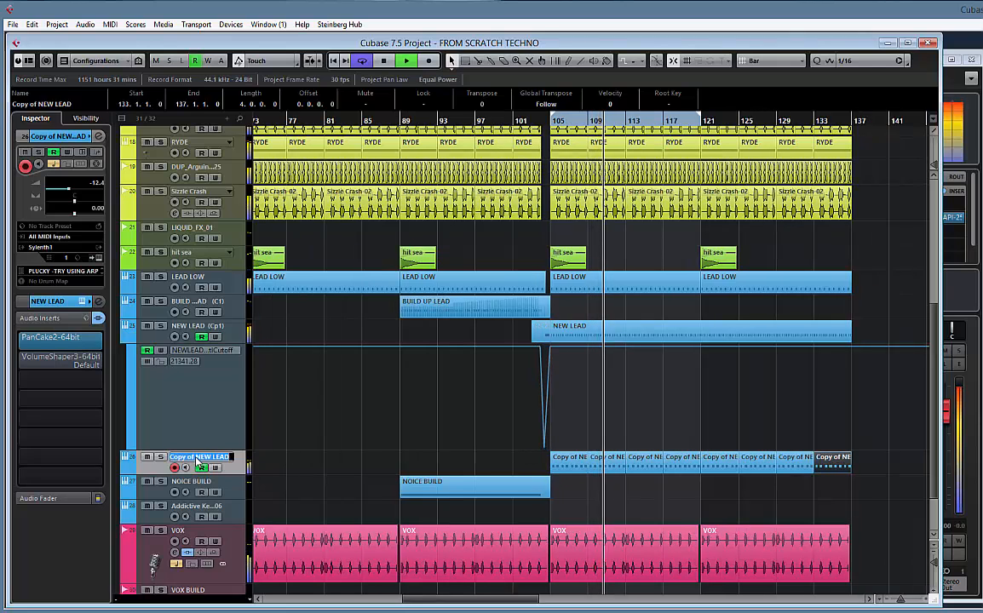
pyautogui.write('LEAD ADD')
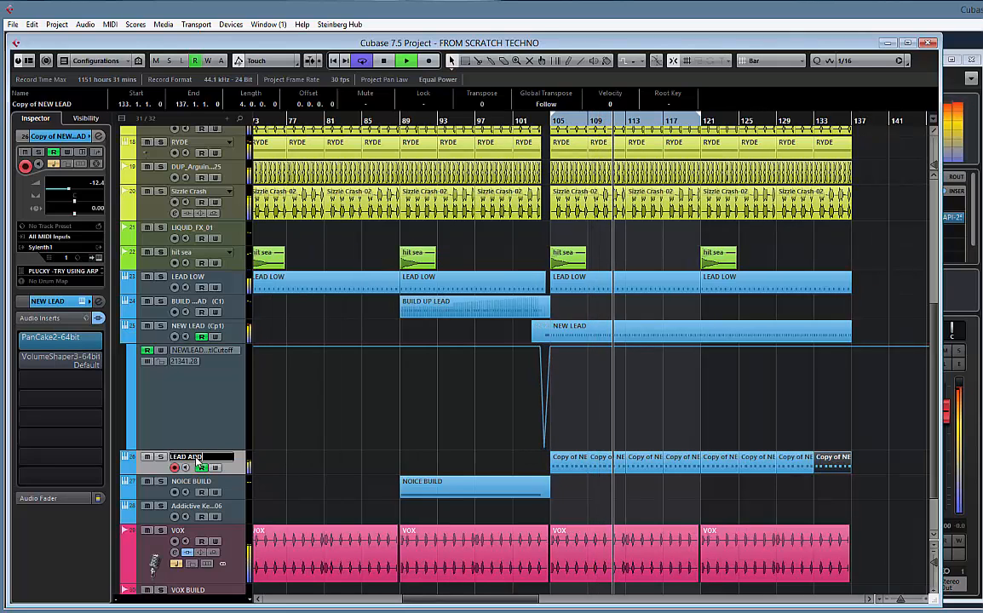
pyautogui.press('Return')
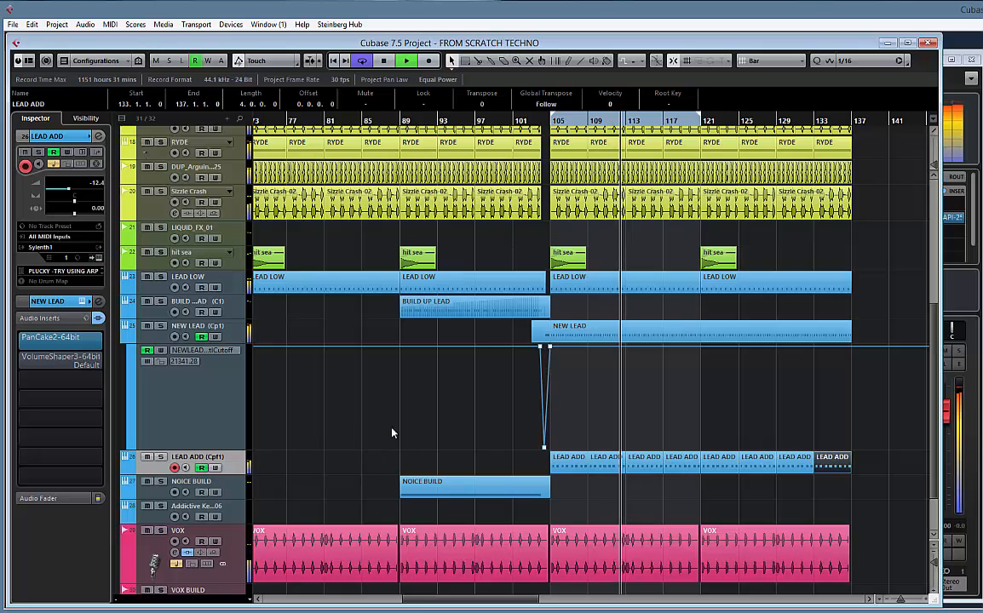
# Check the v1 track version of LEAD ADD and return to the Copy of v1 version
pyautogui.click(229, 459)
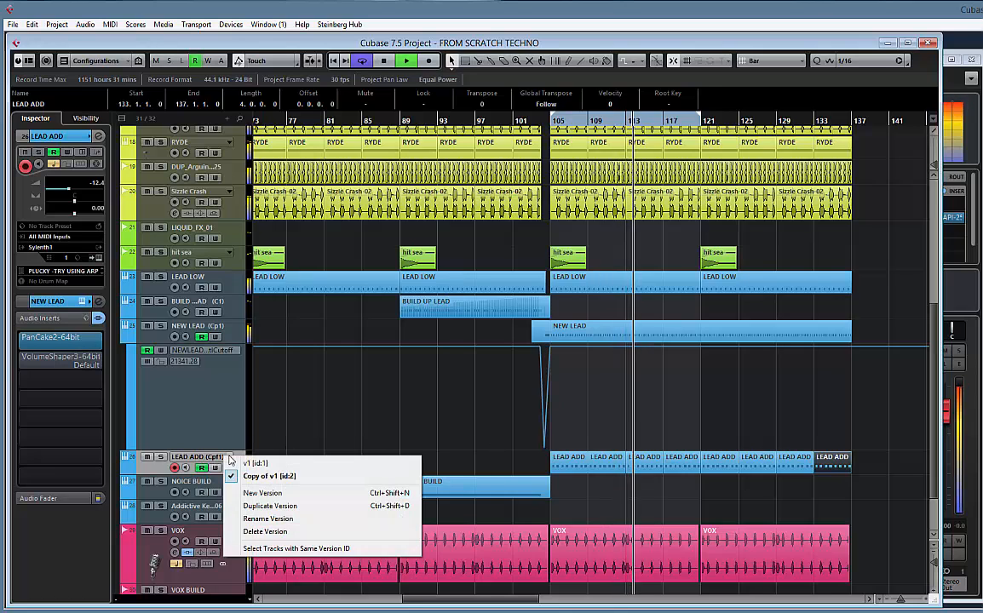
pyautogui.click(228, 460)
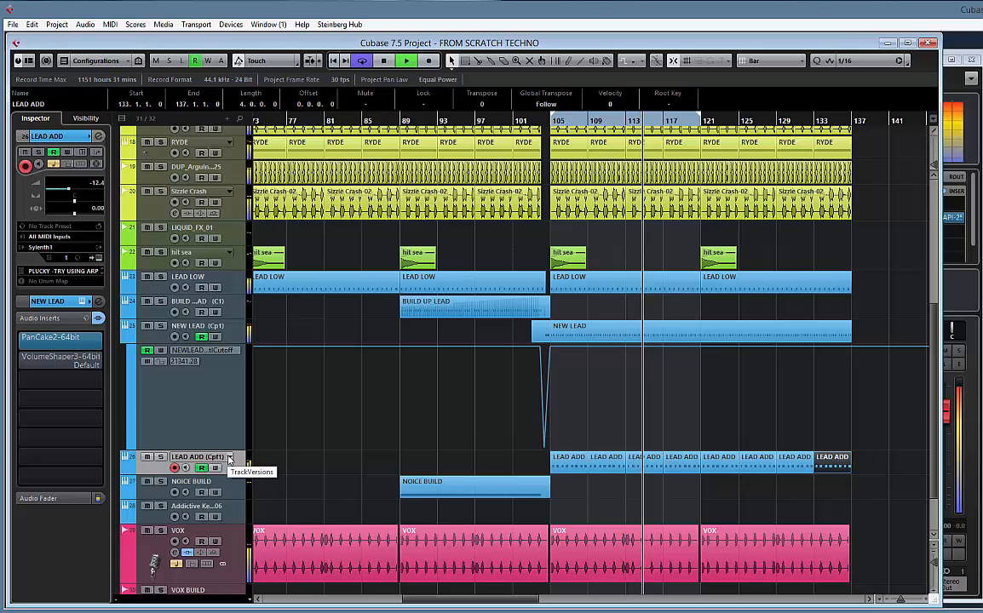
pyautogui.click(228, 458)
pyautogui.click(214, 435)
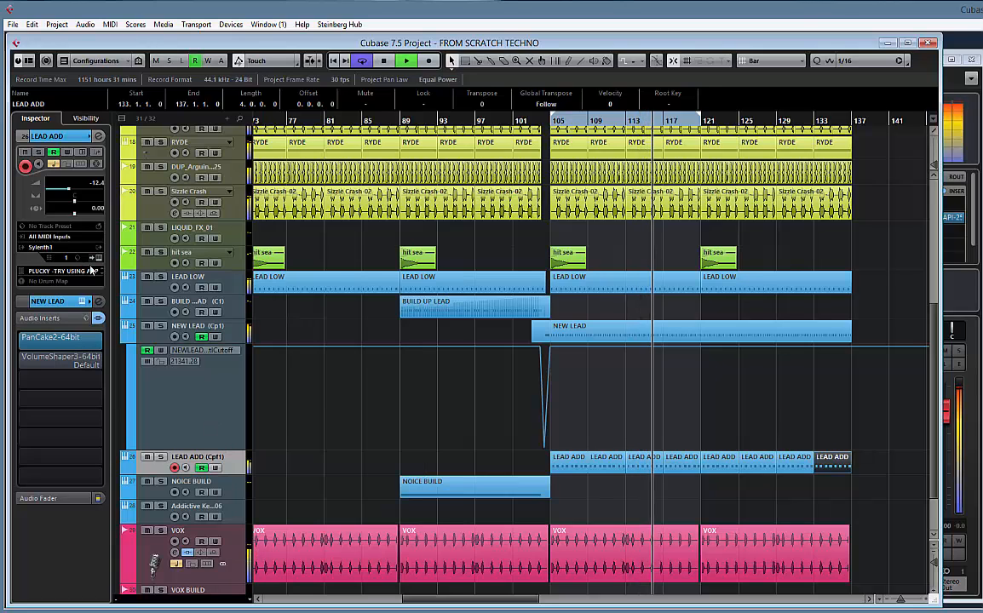
pyautogui.click(229, 459)
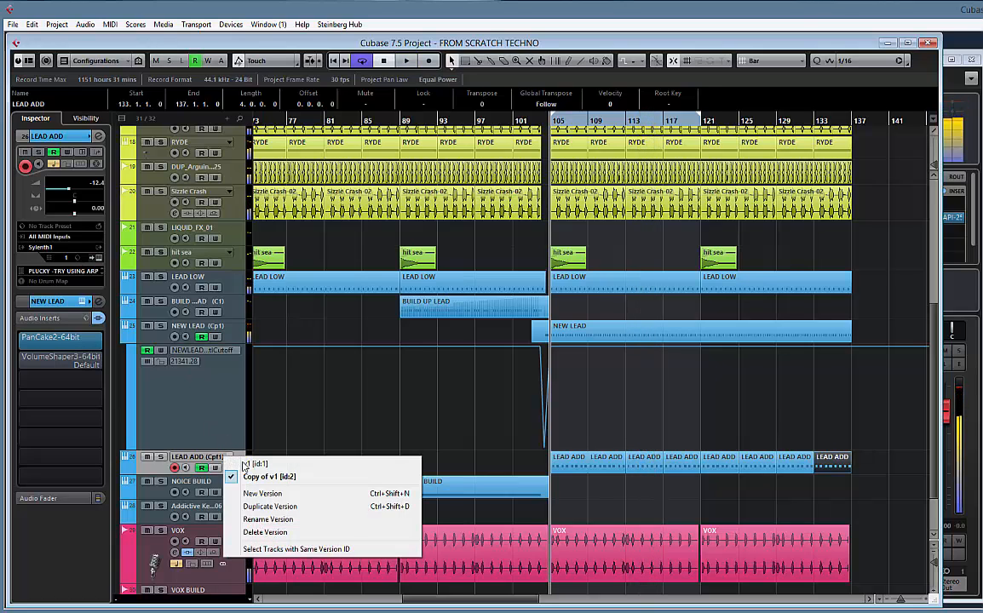
pyautogui.click(247, 464)
pyautogui.rightClick(204, 458)
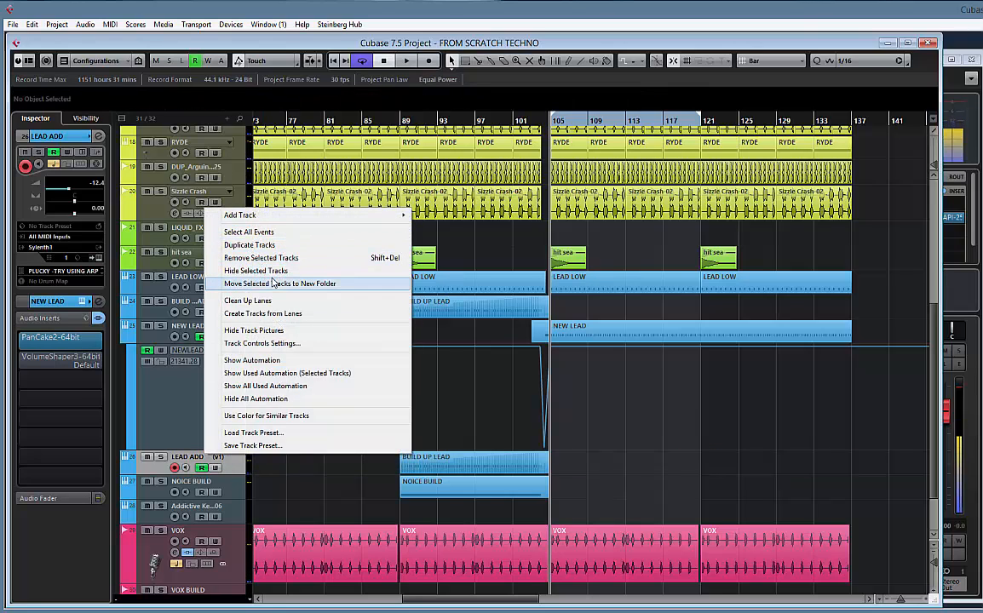
pyautogui.click(183, 414)
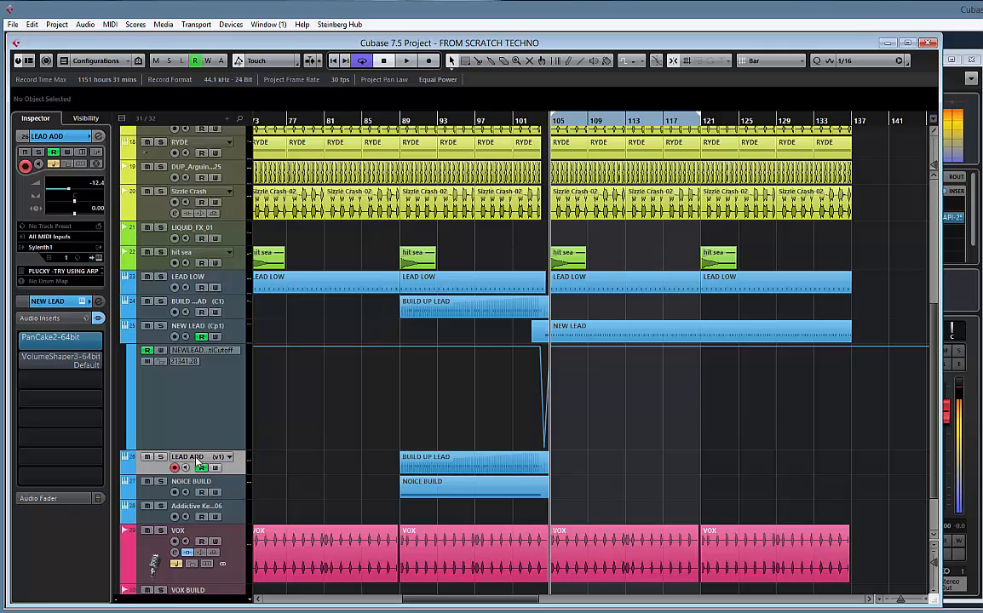
pyautogui.click(229, 459)
pyautogui.click(266, 477)
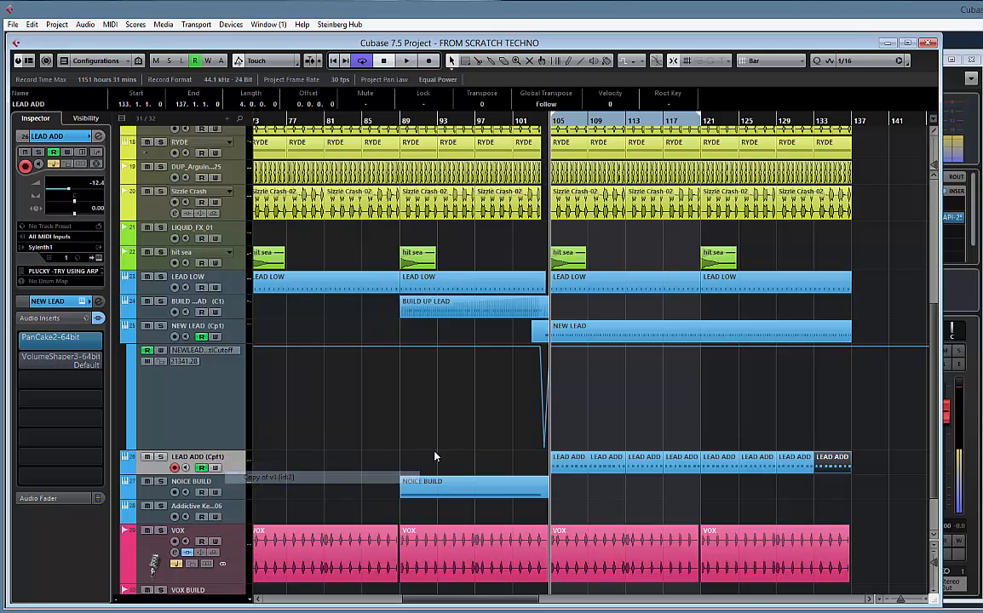
# Audition the section from bar 105 and bypass the PanCake2 insert on LEAD ADD to compare the sound
pyautogui.press('space')
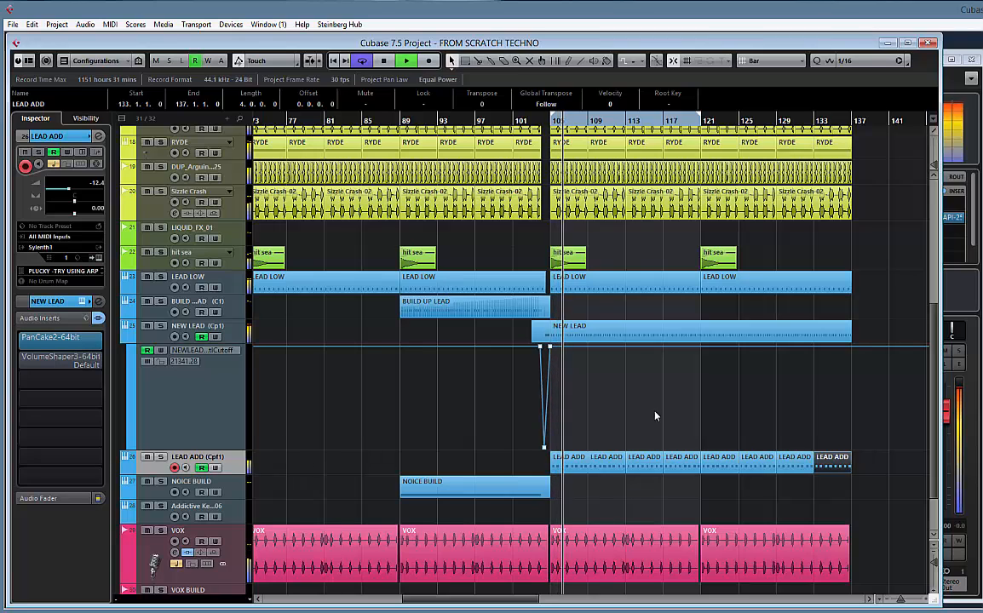
pyautogui.press('space')
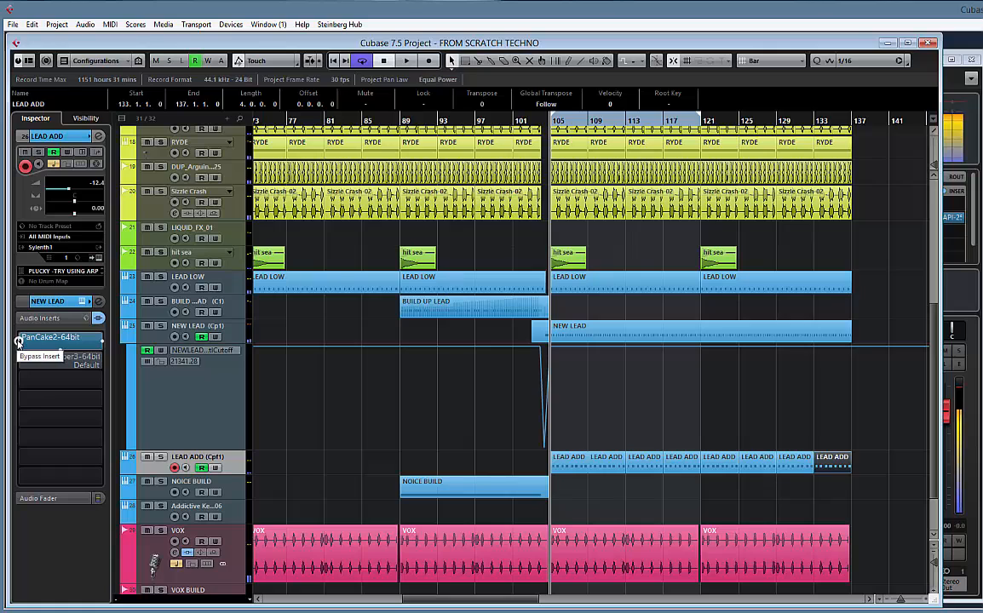
pyautogui.click(18, 341)
pyautogui.press('space')
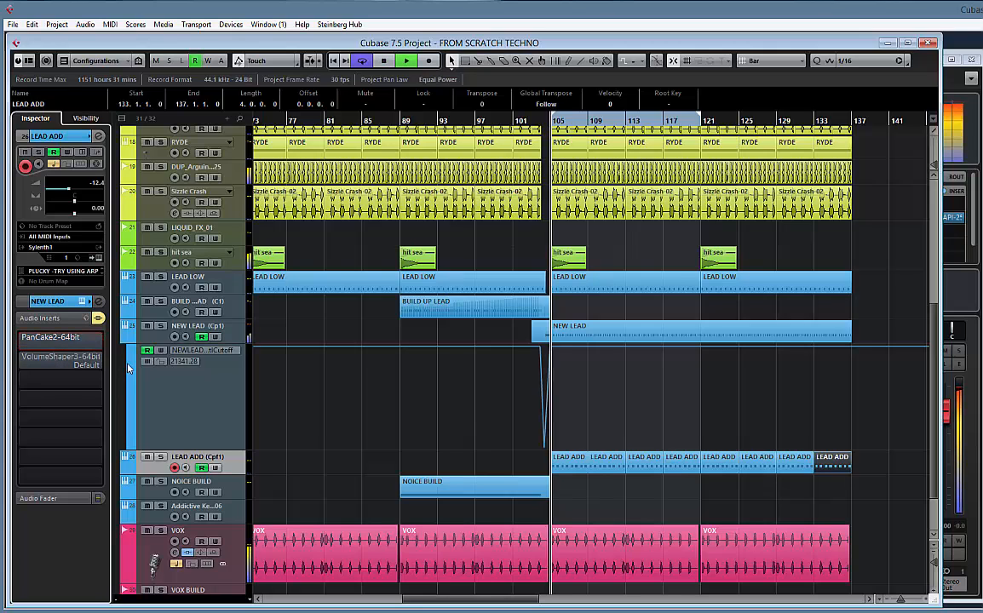
pyautogui.press('space')
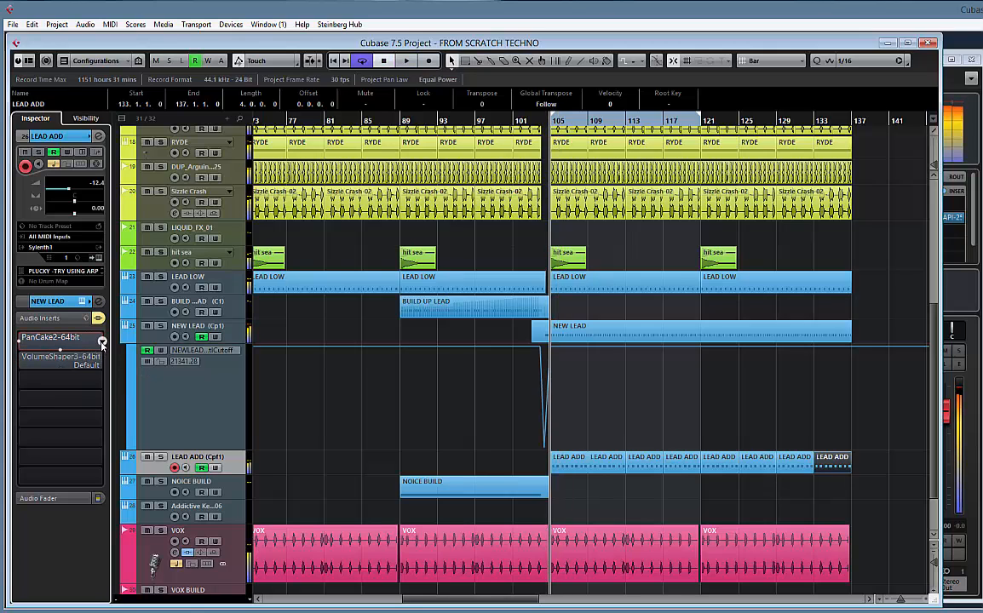
# Remove the PanCake2 and VolumeShaper3 effects from the LEAD ADD track's inserts
pyautogui.click(100, 354)
pyautogui.click(54, 376)
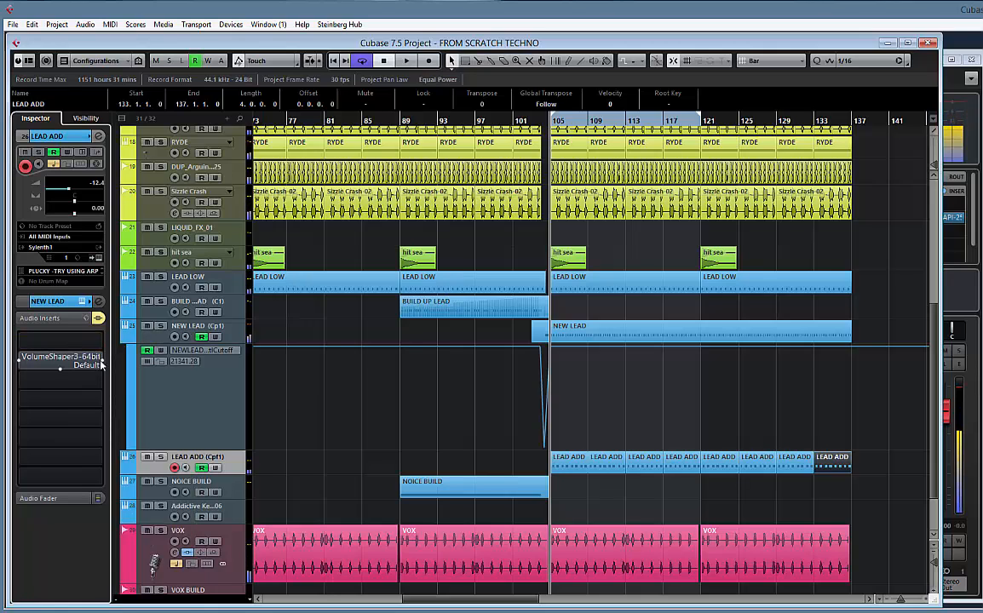
pyautogui.click(100, 363)
pyautogui.click(54, 395)
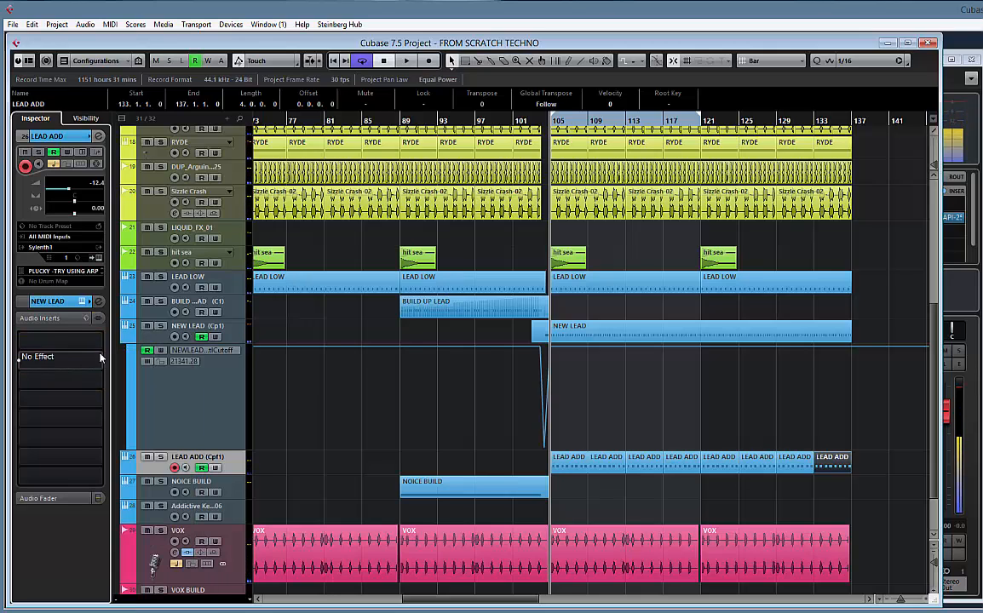
# Find the DMG Audio EQuality plug-in and load it in the first insert slot of LEAD ADD
pyautogui.click(101, 345)
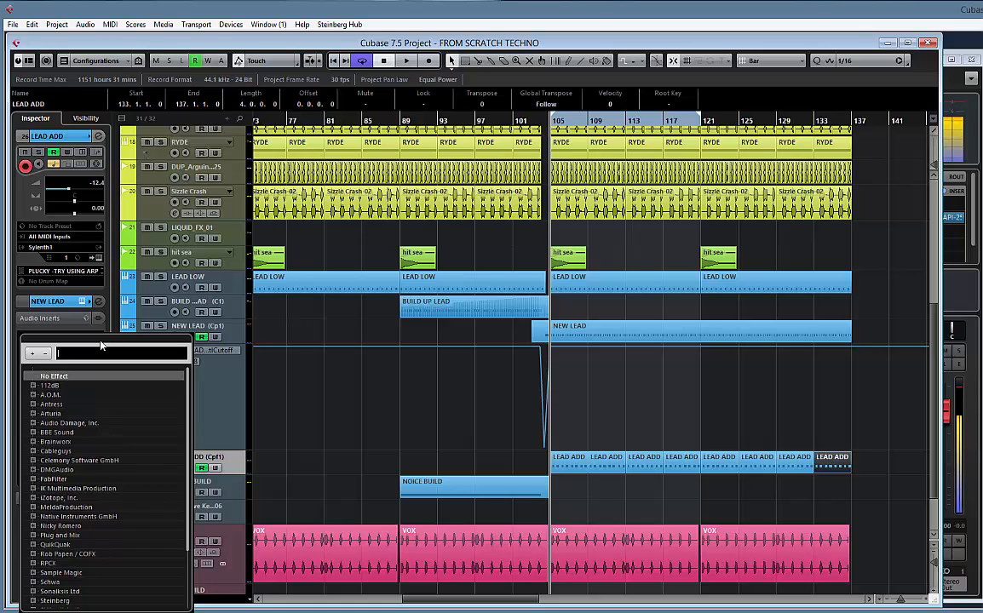
pyautogui.write('eQUIL')
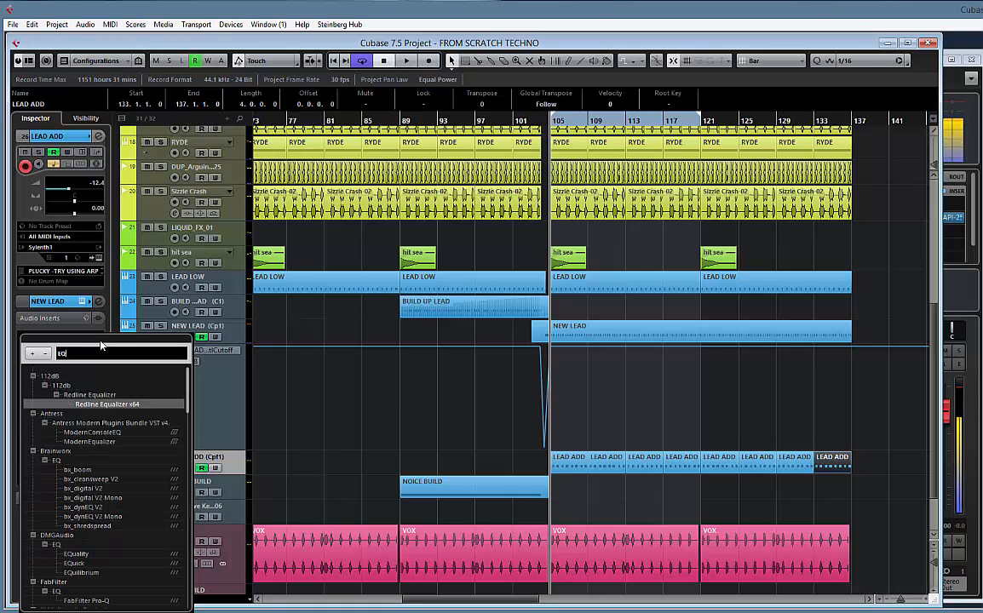
pyautogui.press('BackSpace')
pyautogui.press('BackSpace')
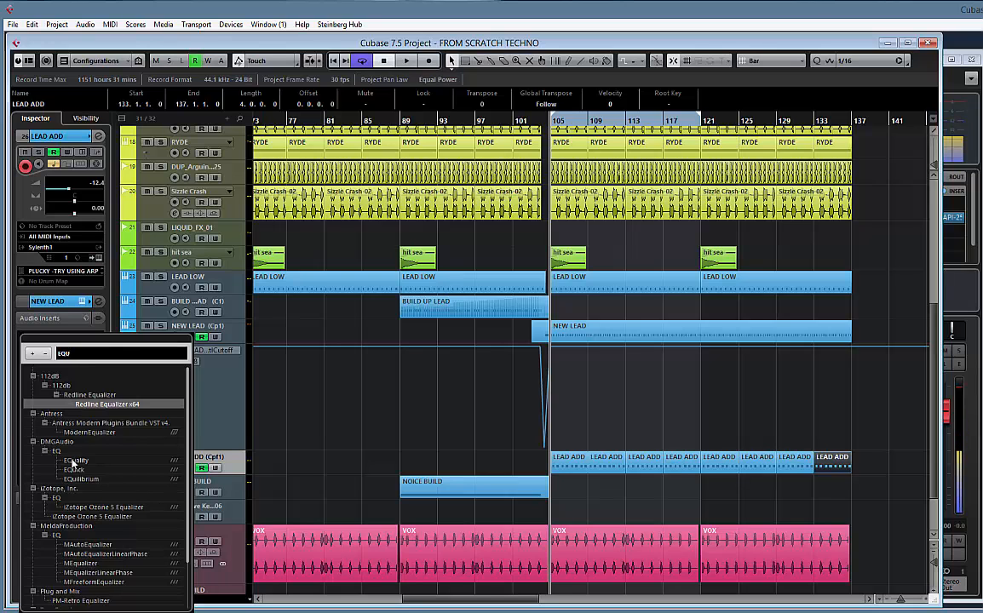
pyautogui.click(76, 461)
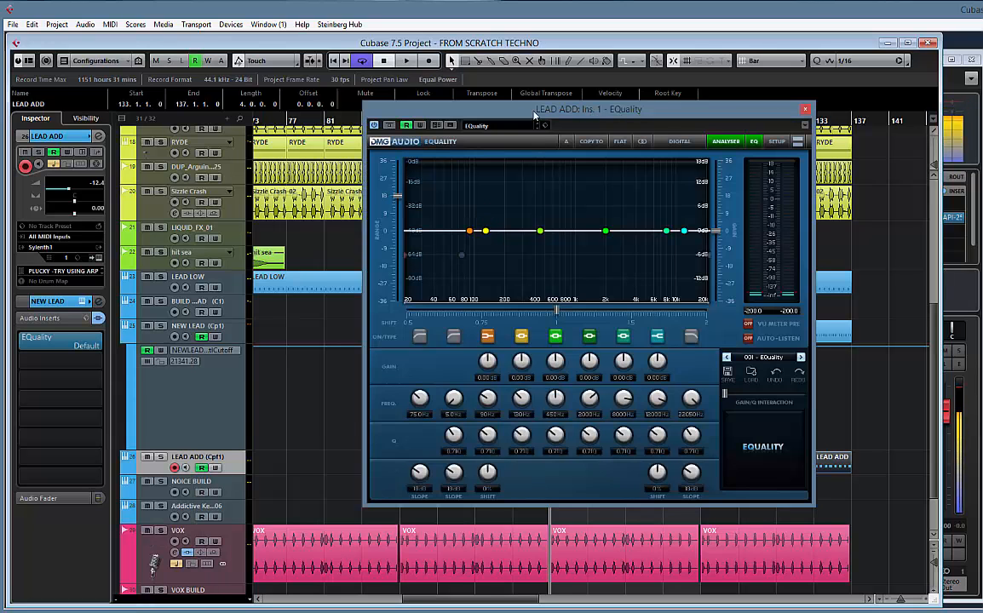
pyautogui.moveTo(535, 114); pyautogui.dragTo(422, 114)
# Enable EQuality's low-cut band with a 48 dB slope at 140.7 Hz while playing LEAD ADD soloed
pyautogui.click(306, 337)
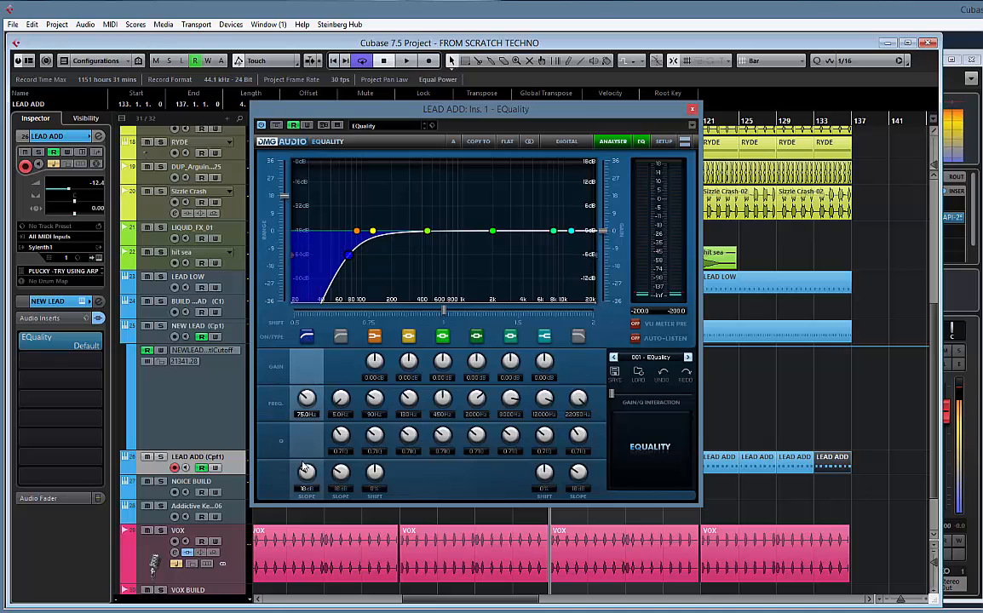
pyautogui.moveTo(306, 424); pyautogui.dragTo(300, 365)
pyautogui.press('space')
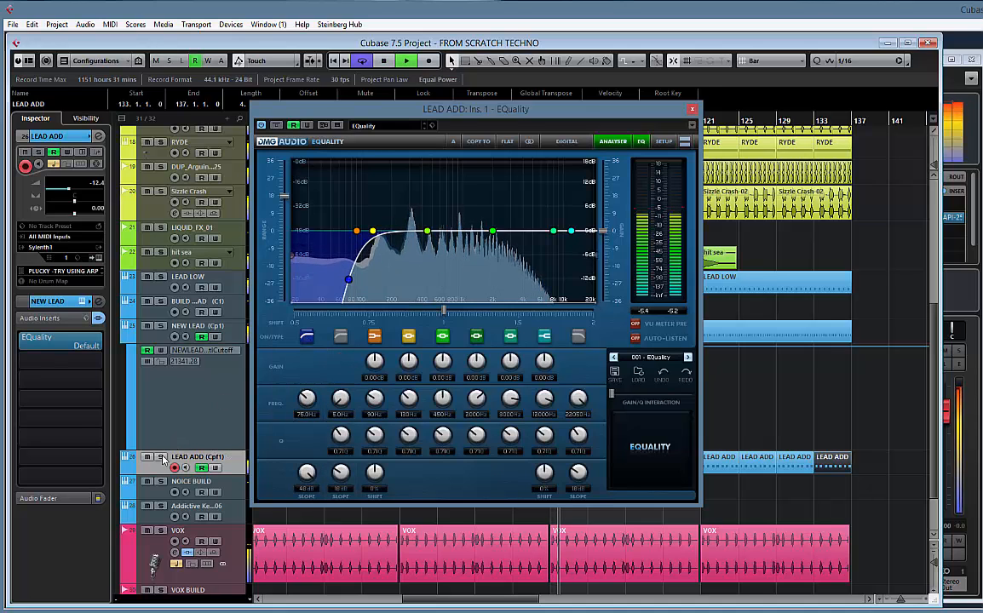
pyautogui.moveTo(306, 398)
pyautogui.mouseDown()
pyautogui.moveTo(303, 385)
pyautogui.moveTo(301, 393)
pyautogui.mouseUp()
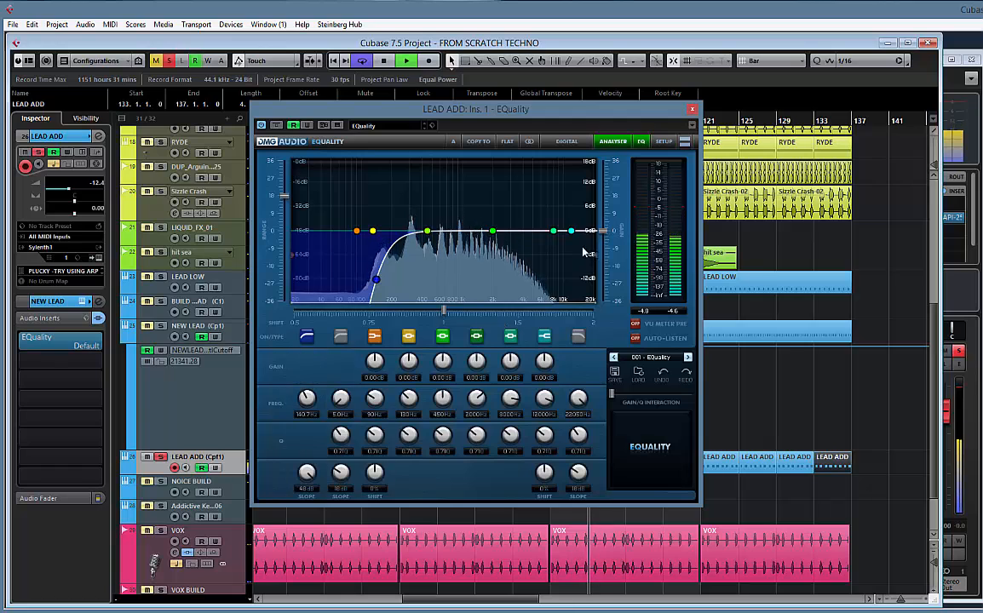
# Enable EQuality's high-cut band with a 48 dB slope at 5077 Hz, unsolo LEAD ADD and close the plug-in
pyautogui.click(579, 336)
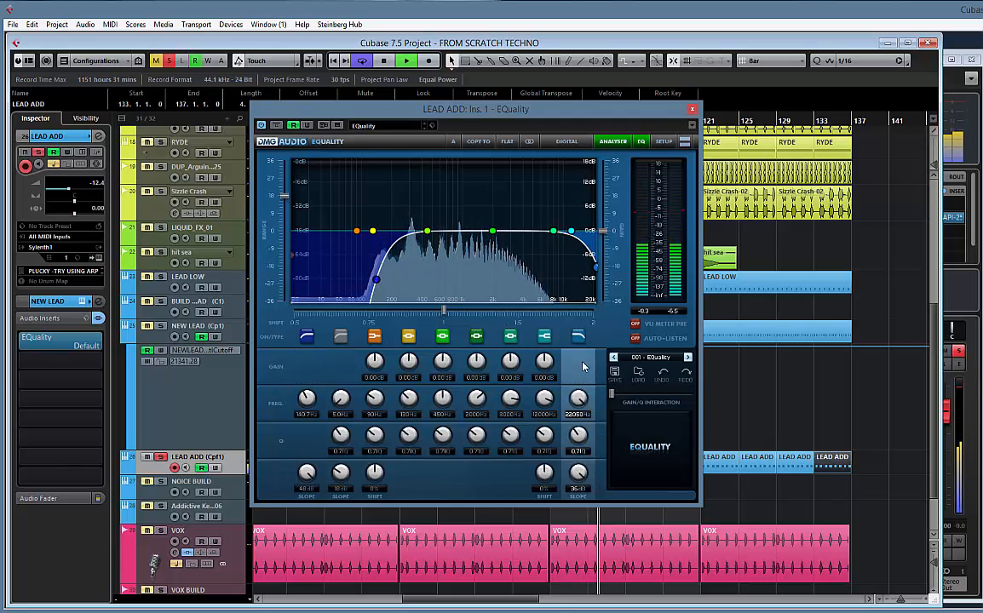
pyautogui.moveTo(579, 399); pyautogui.dragTo(578, 419)
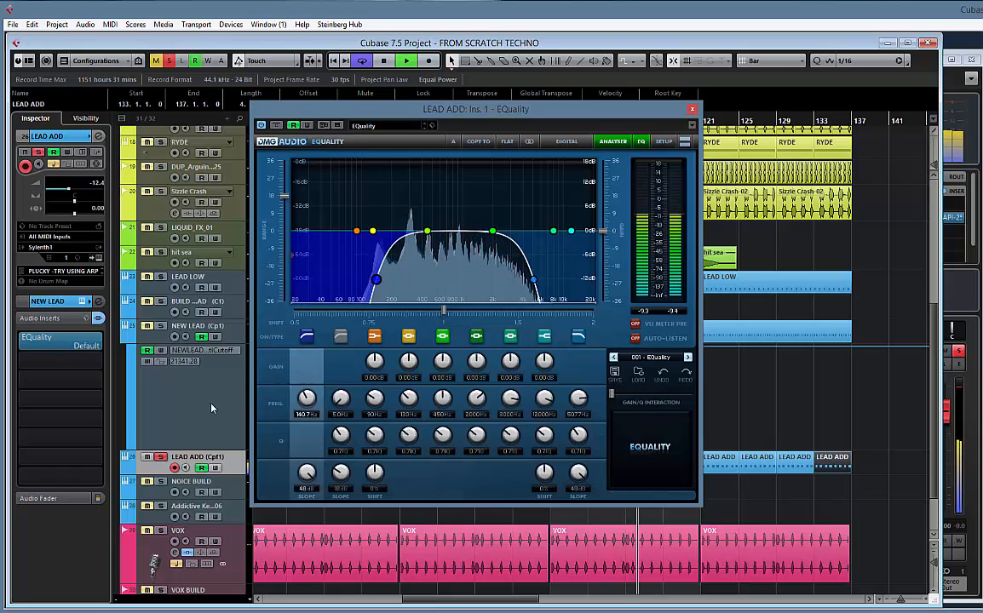
pyautogui.click(161, 457)
pyautogui.click(161, 458)
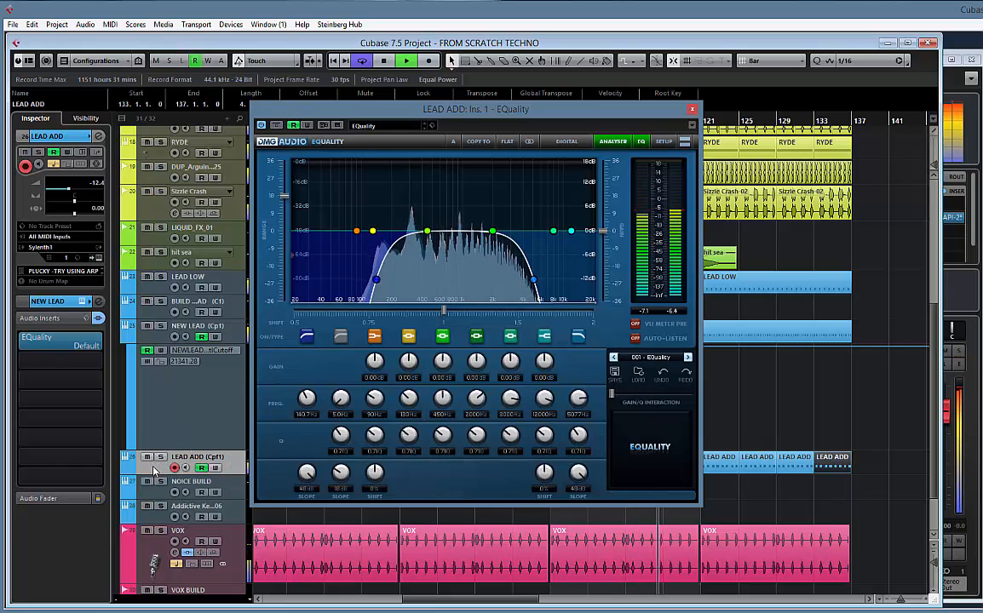
pyautogui.click(691, 109)
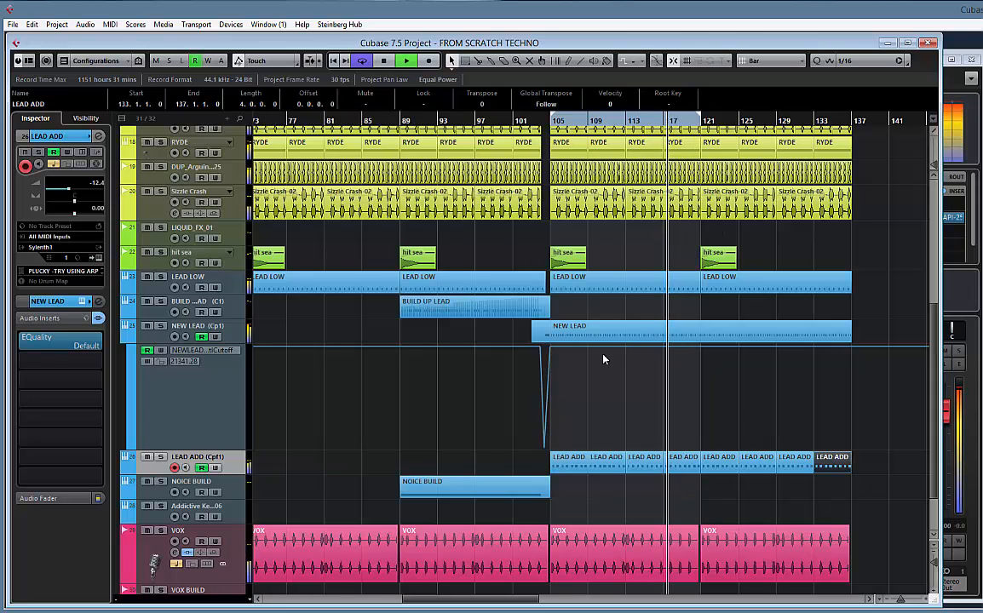
# Mute and unmute the NEW LEAD track during playback to compare the section with and without it
pyautogui.scroll(-3, 626, 396)
pyautogui.scroll(4, 629, 388)
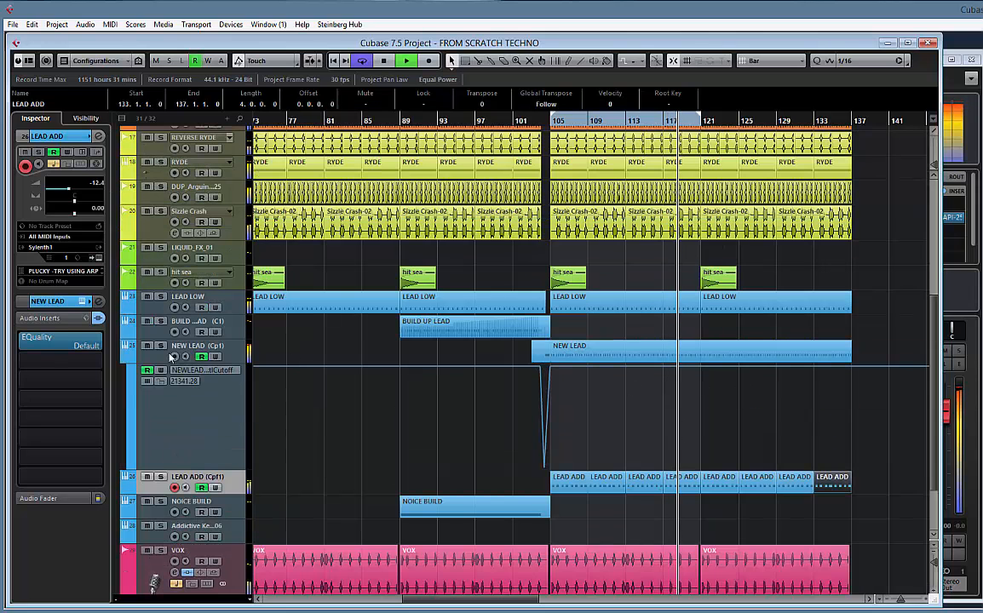
pyautogui.click(147, 346)
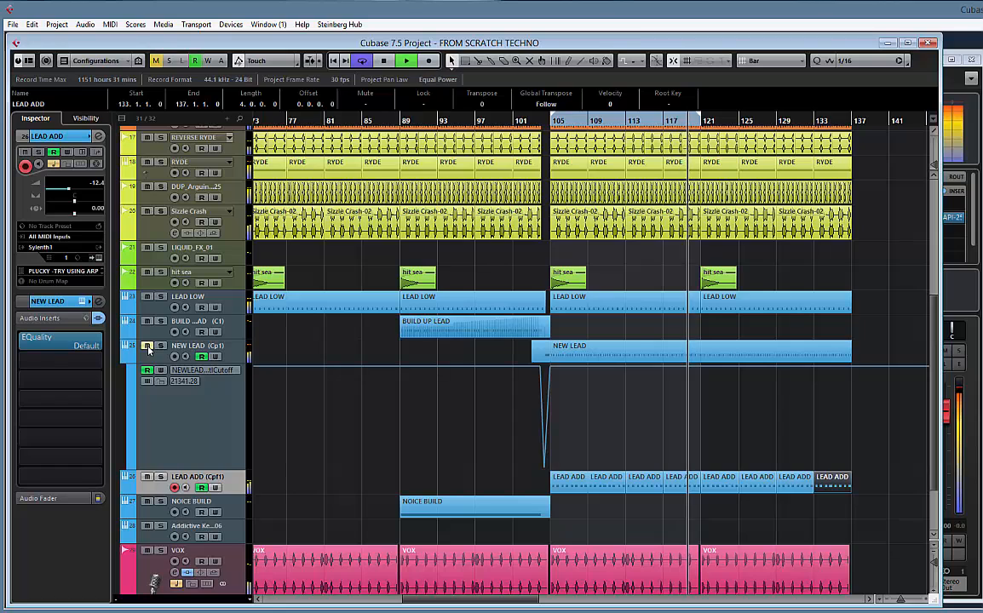
pyautogui.click(147, 345)
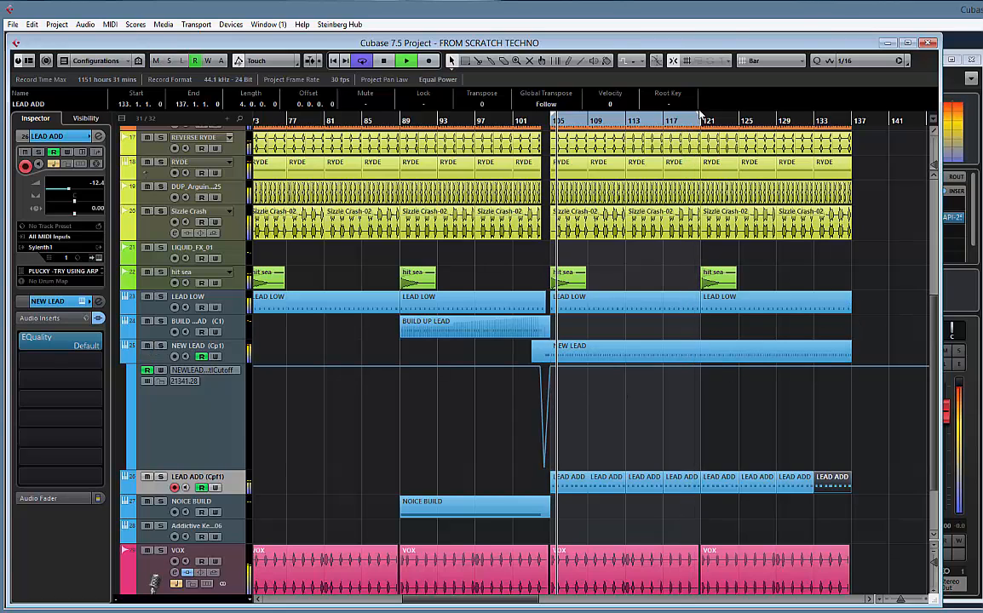
# Extend the cycle range from bar 105 to bar 137 and stop playback
pyautogui.press('g')
pyautogui.press('g')
pyautogui.press('g')
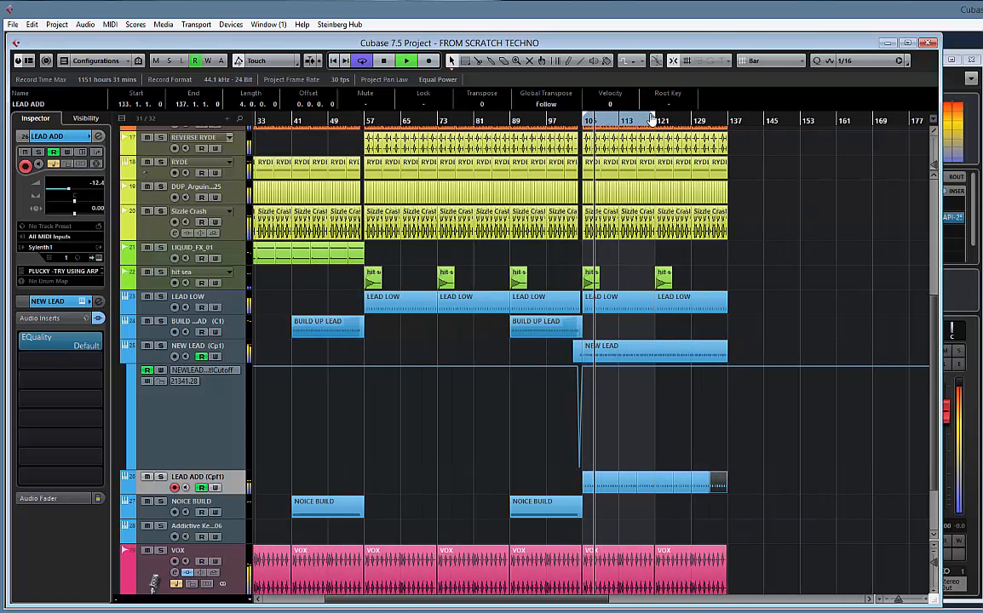
pyautogui.moveTo(664, 114); pyautogui.dragTo(729, 134)
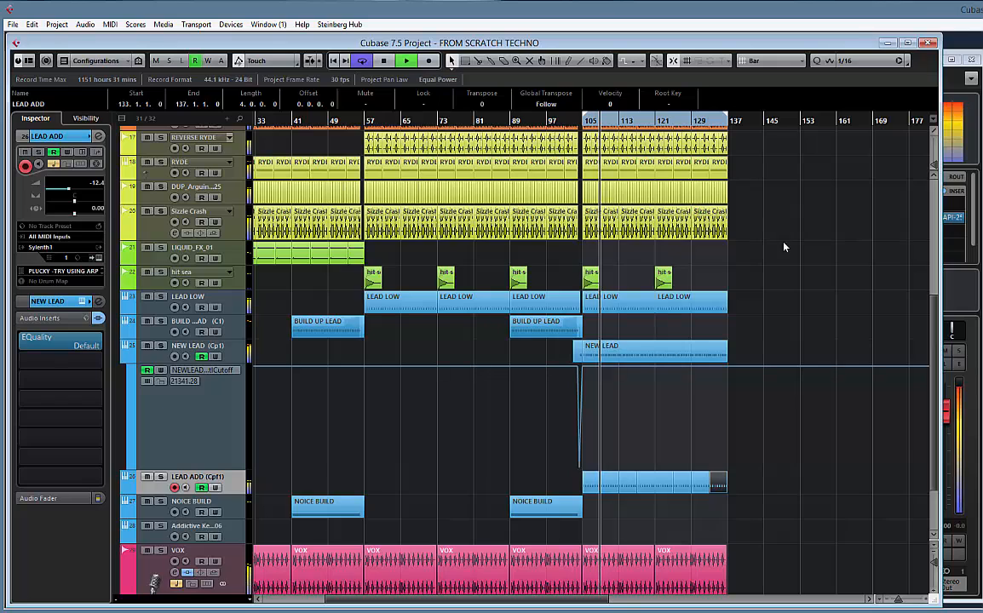
pyautogui.scroll(6, 782, 255)
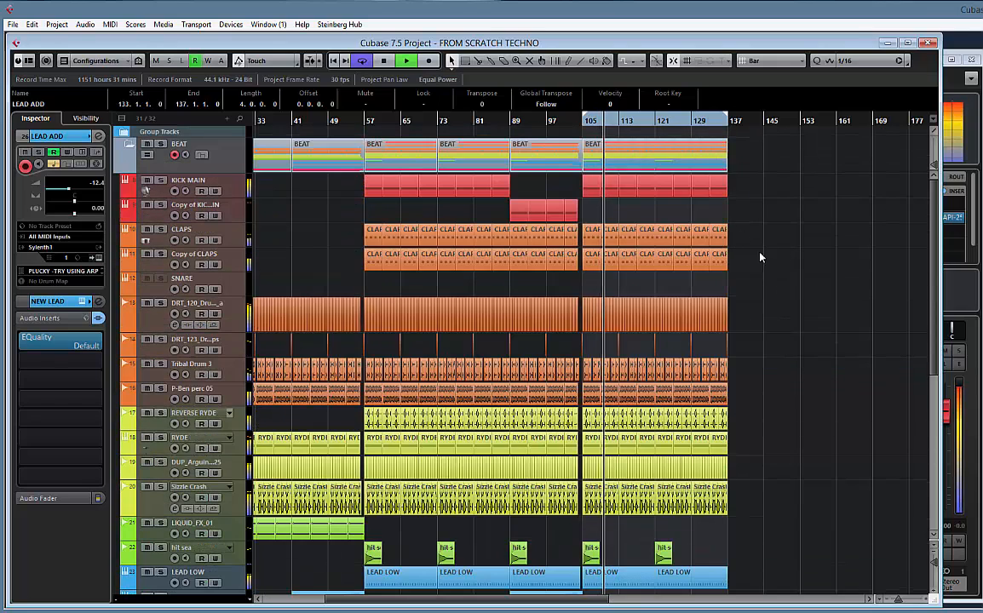
pyautogui.scroll(-6, 761, 256)
pyautogui.press('space')
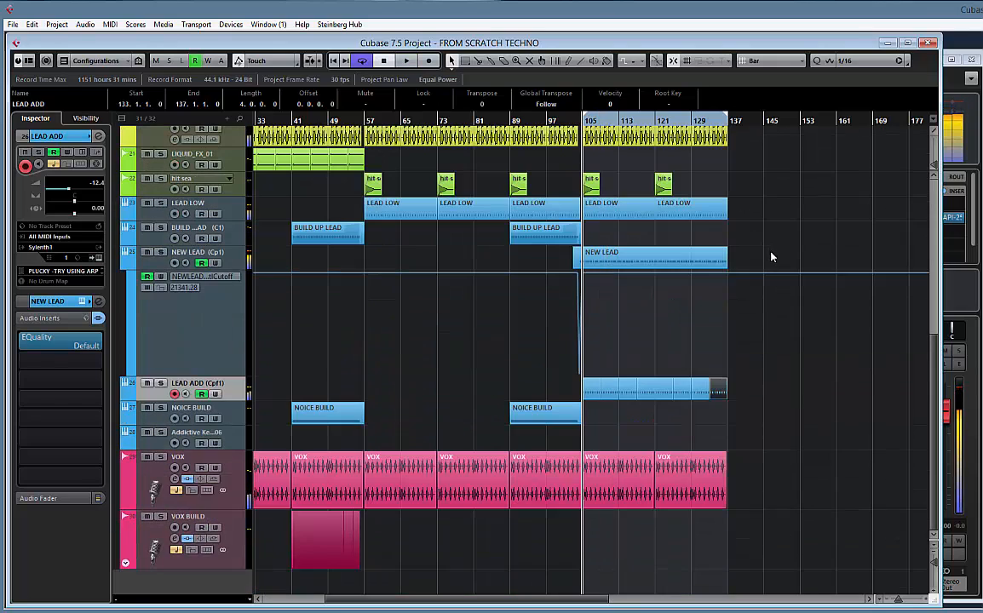
# Duplicate the RYDE track and delete all parts from the copy
pyautogui.scroll(5, 724, 222)
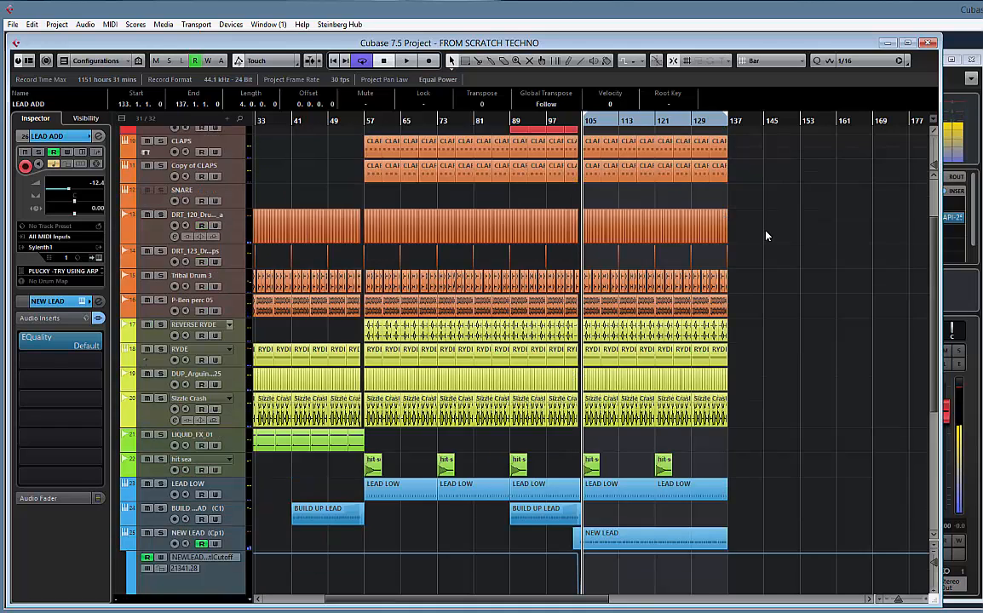
pyautogui.scroll(-1, 732, 247)
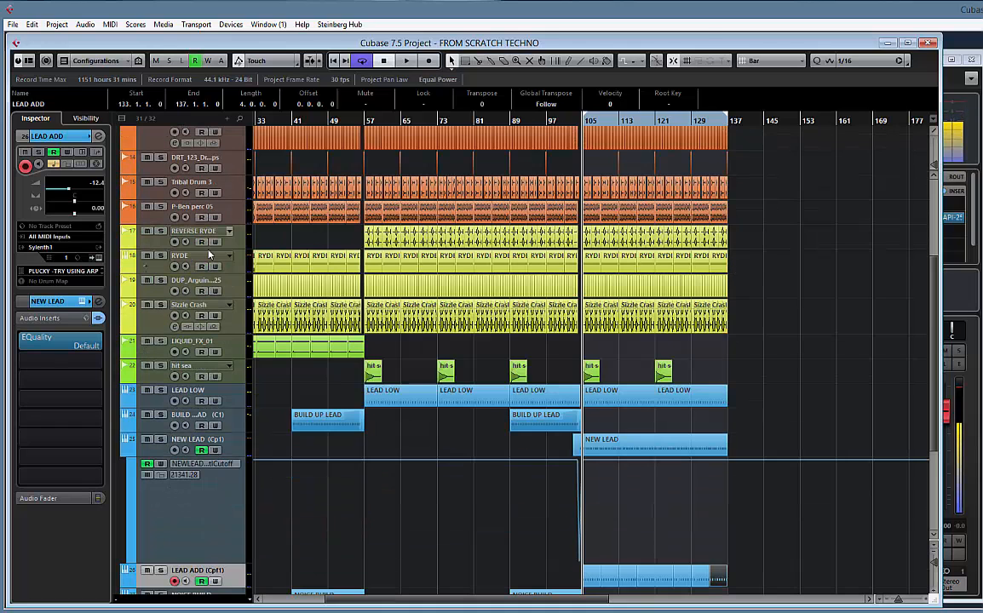
pyautogui.rightClick(238, 266)
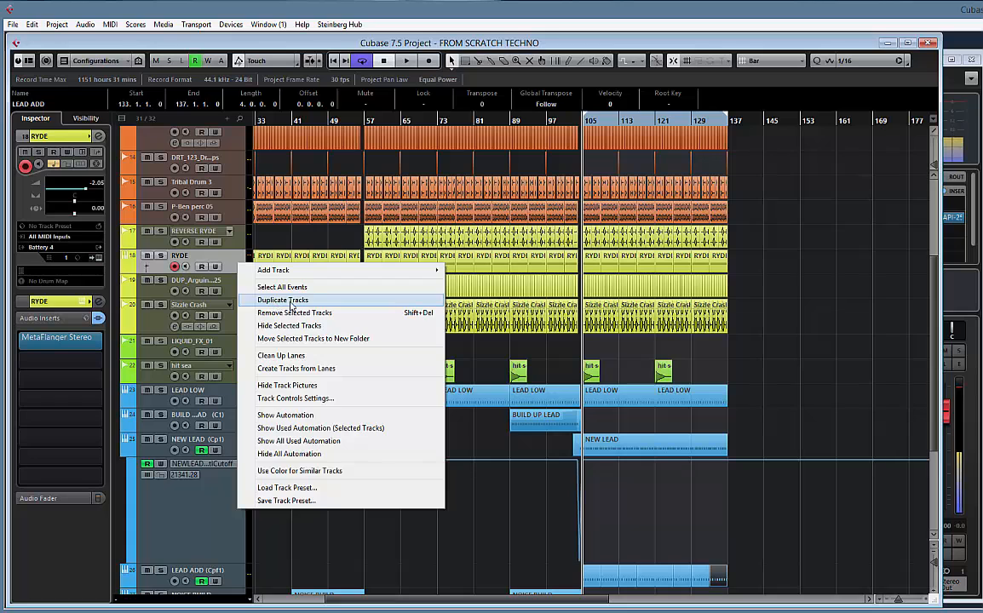
pyautogui.click(290, 301)
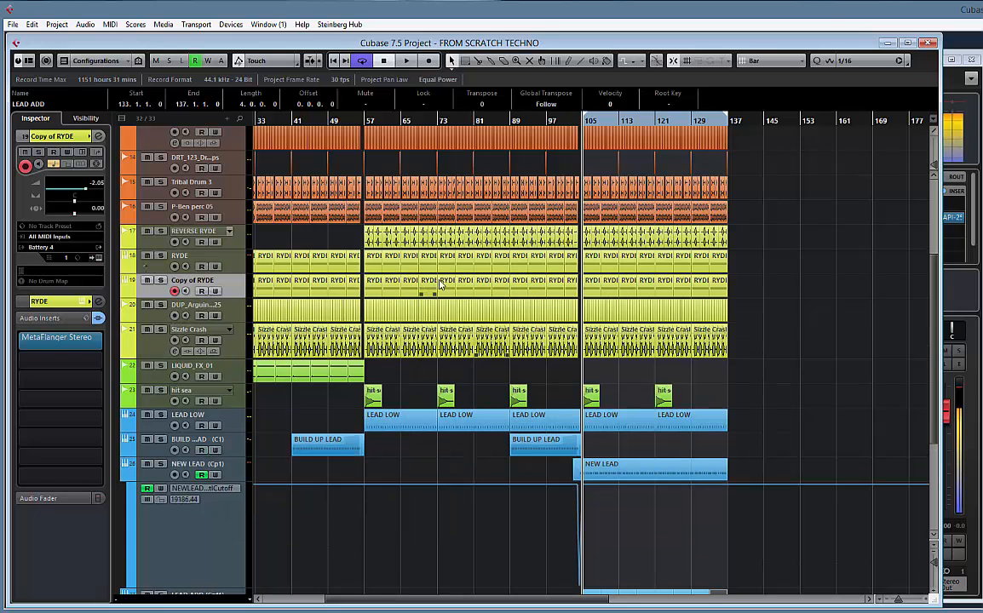
pyautogui.moveTo(793, 284); pyautogui.dragTo(212, 286)
pyautogui.press('Delete')
pyautogui.moveTo(578, 285); pyautogui.dragTo(260, 279)
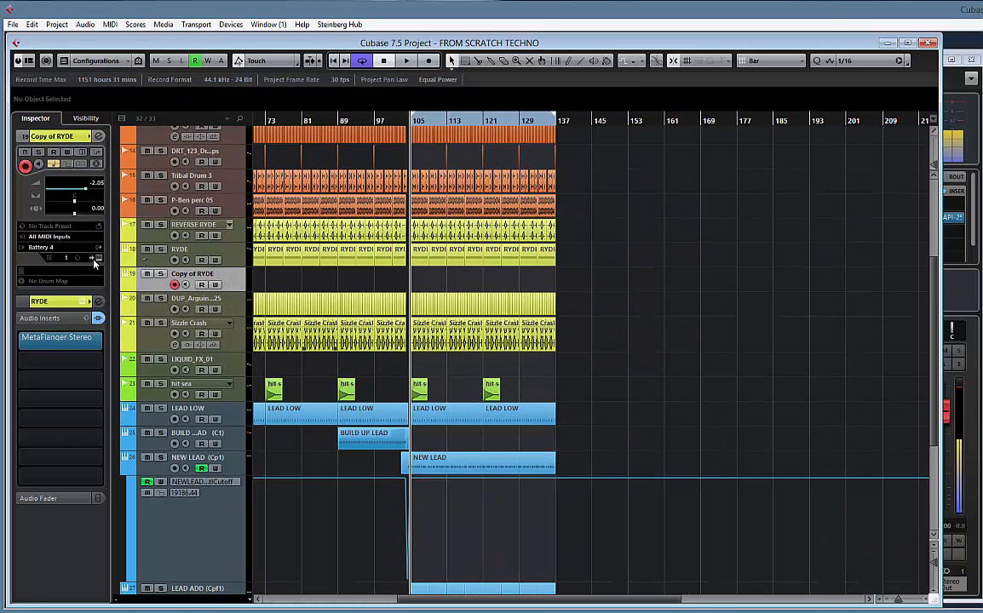
# Open the Battery 4 instrument of the Copy of RYDE track and bypass the track's MetaFlanger Stereo insert
pyautogui.click(99, 260)
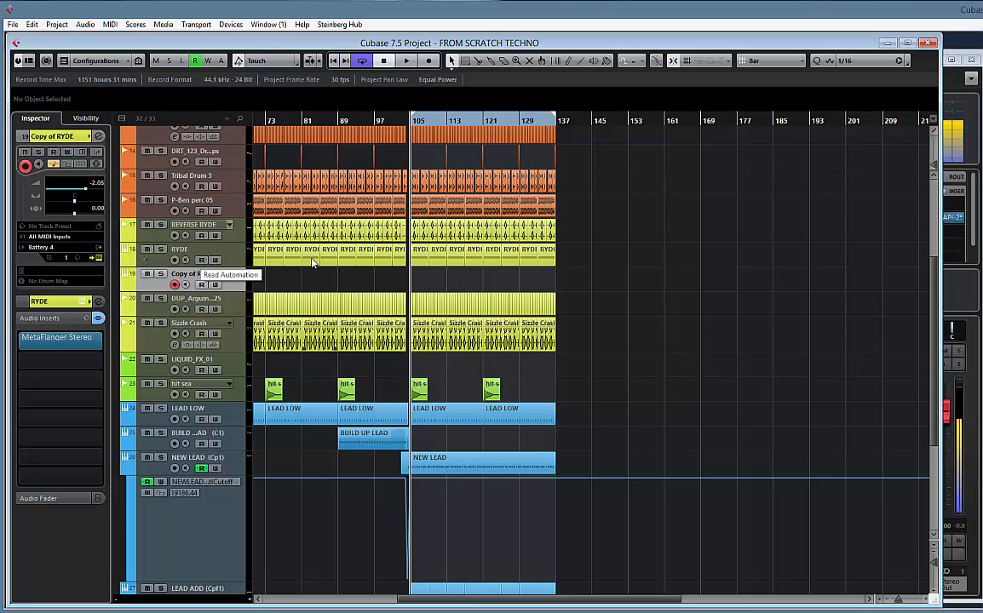
pyautogui.moveTo(951, 125); pyautogui.dragTo(188, 103)
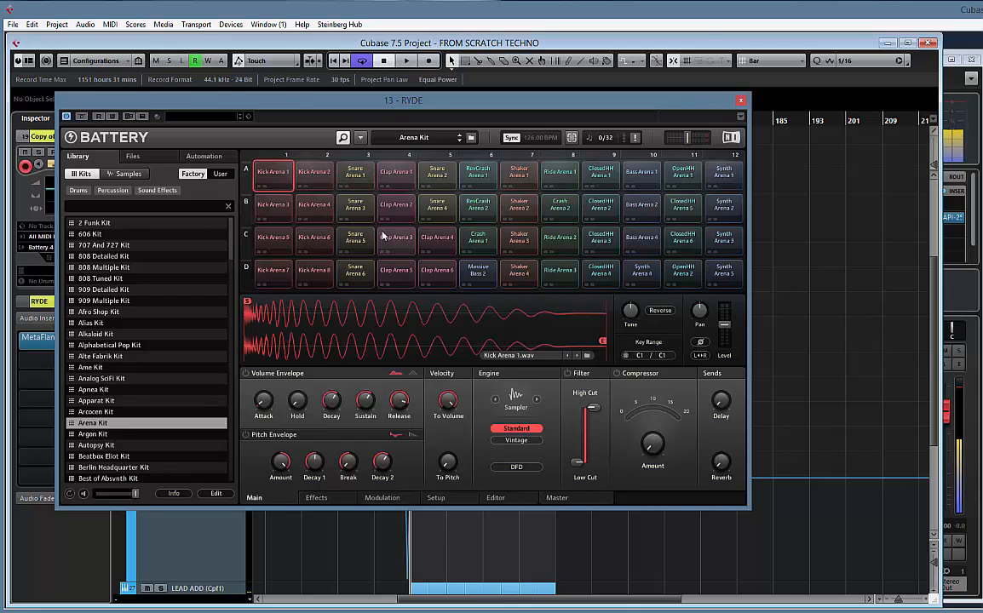
pyautogui.click(406, 211)
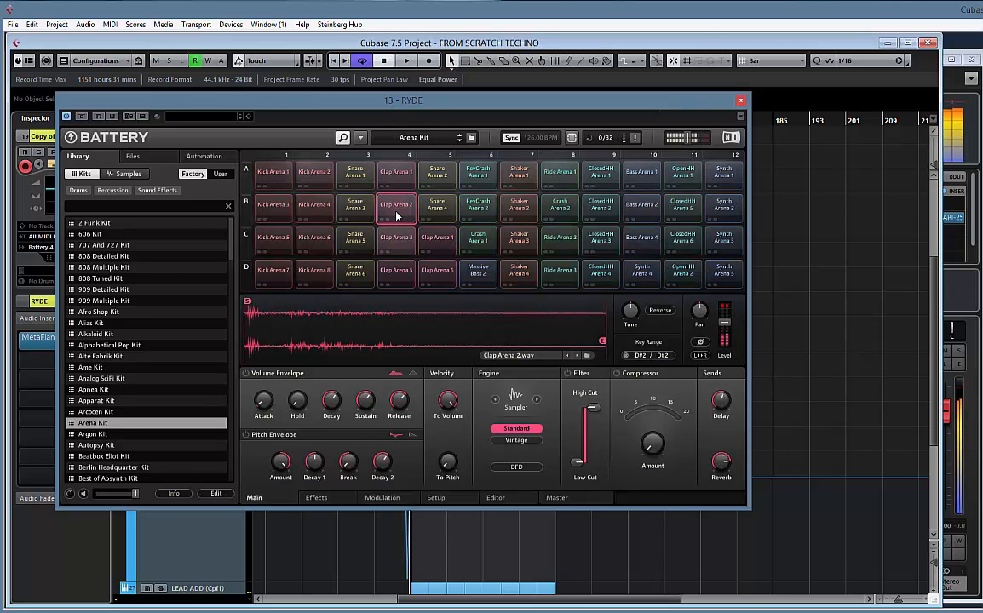
pyautogui.moveTo(339, 101); pyautogui.dragTo(567, 102)
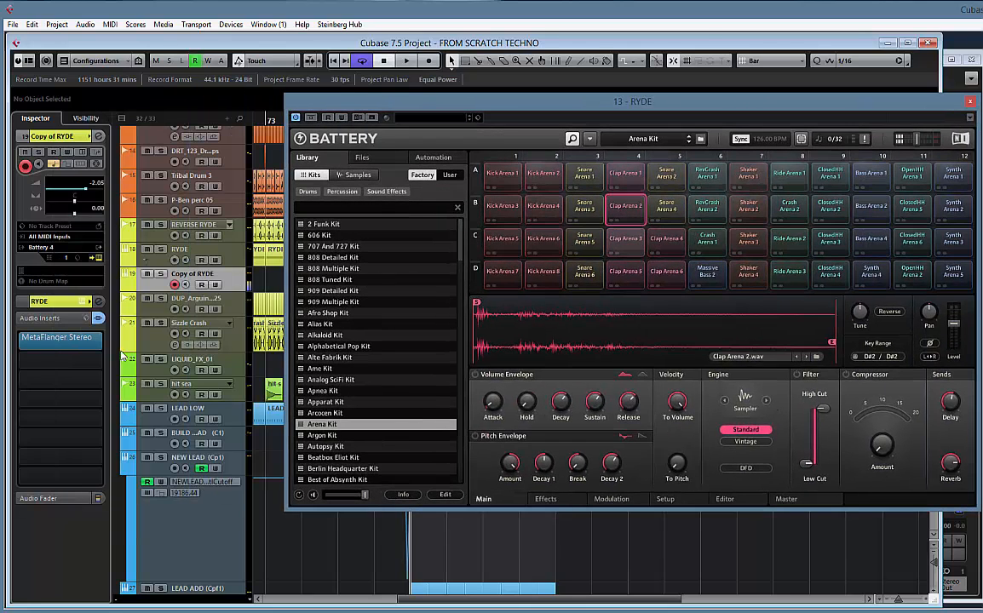
pyautogui.moveTo(408, 109); pyautogui.dragTo(540, 121)
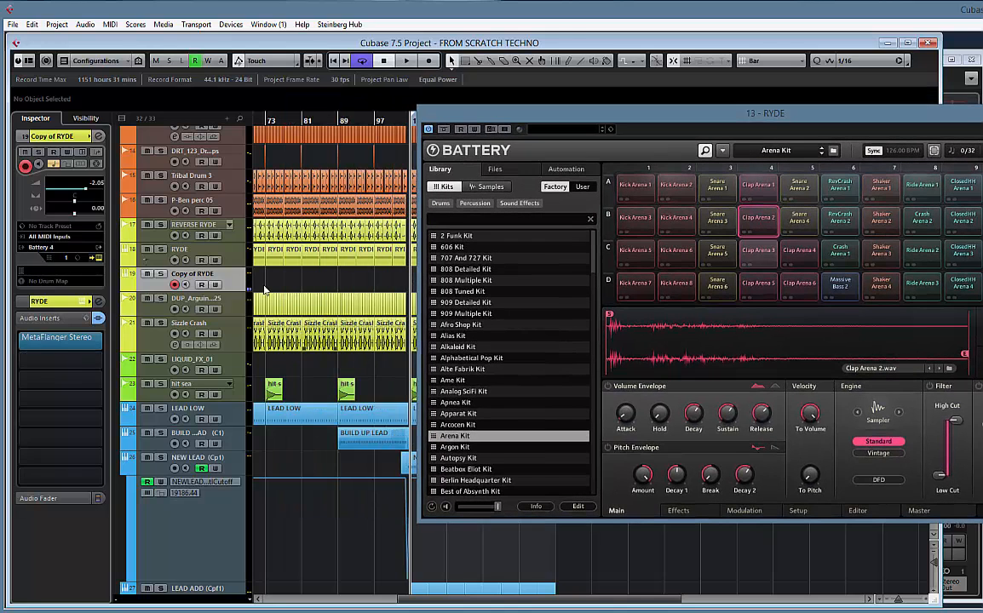
pyautogui.click(18, 342)
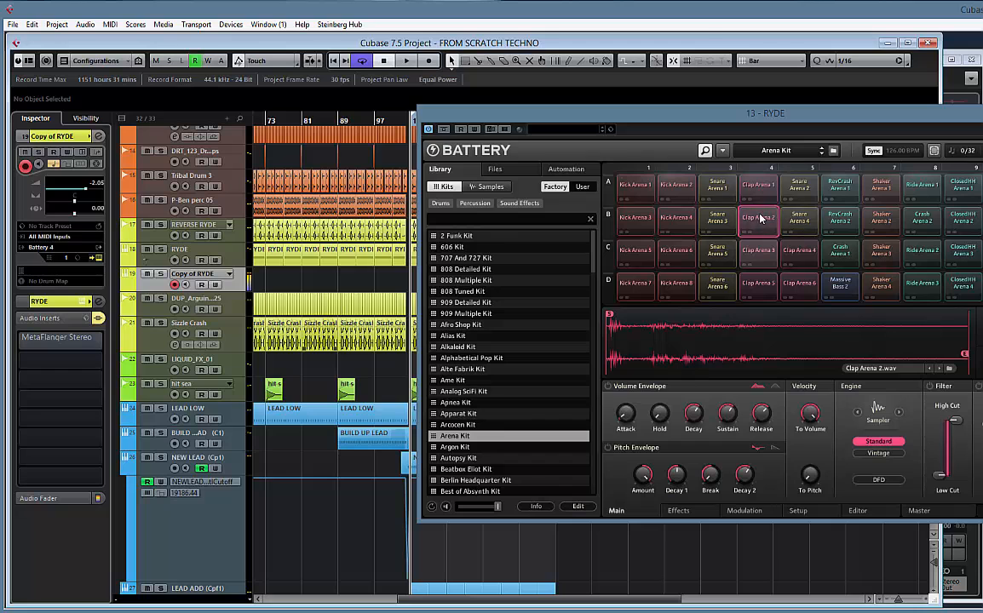
# Audition the snare, reverse crash, crash, shaker and ride cells of Battery's Arena Kit, then close the instrument
pyautogui.click(808, 221)
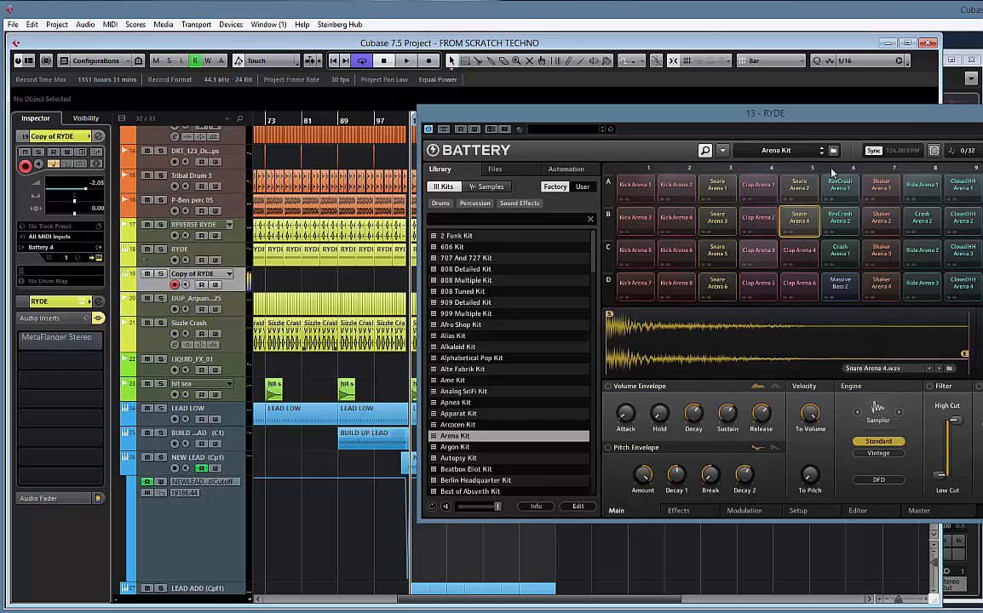
pyautogui.moveTo(821, 121); pyautogui.dragTo(632, 120)
pyautogui.click(671, 219)
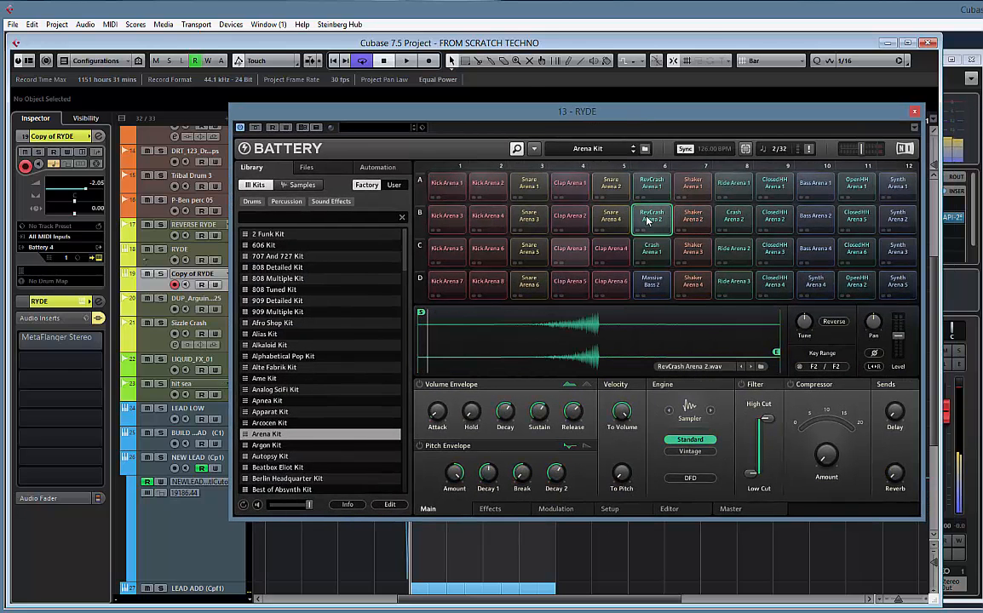
pyautogui.click(652, 248)
pyautogui.click(692, 253)
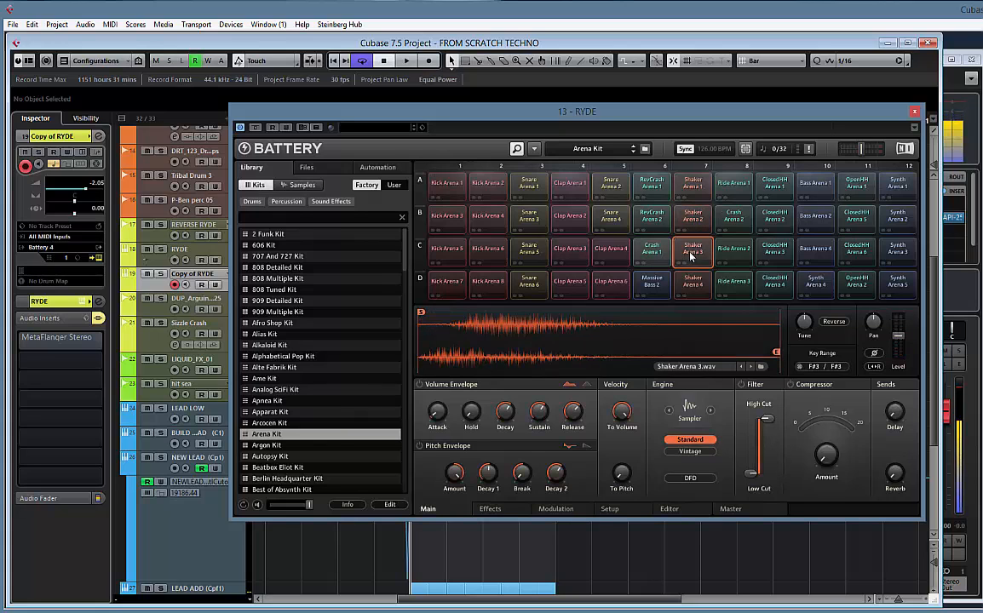
pyautogui.click(730, 250)
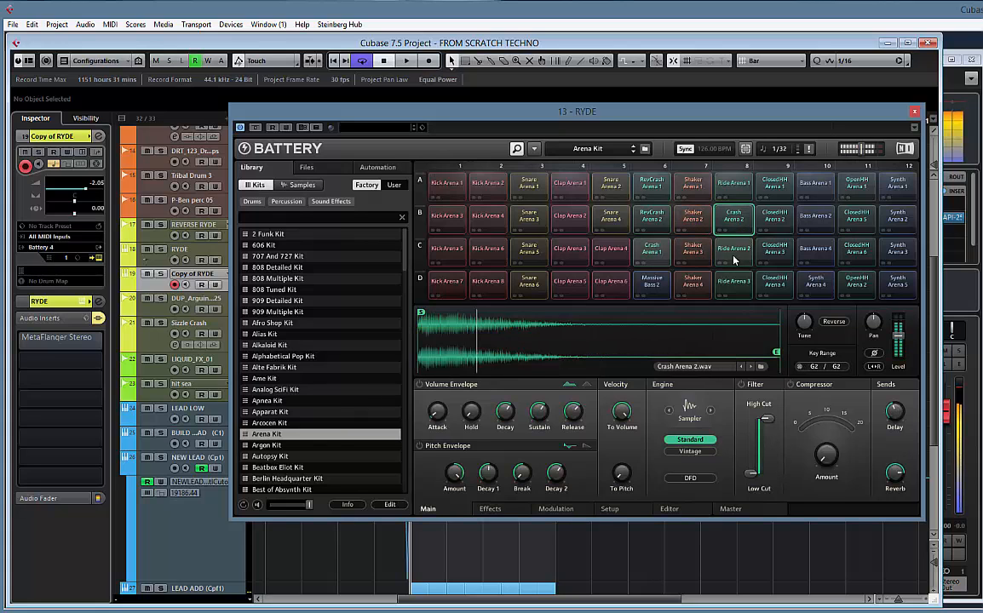
pyautogui.click(731, 188)
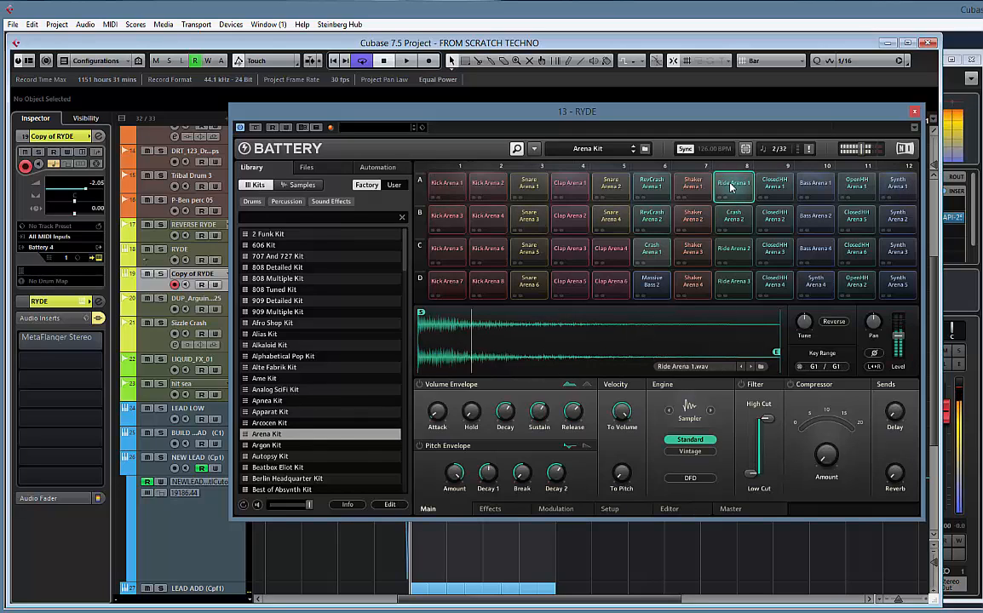
pyautogui.click(915, 114)
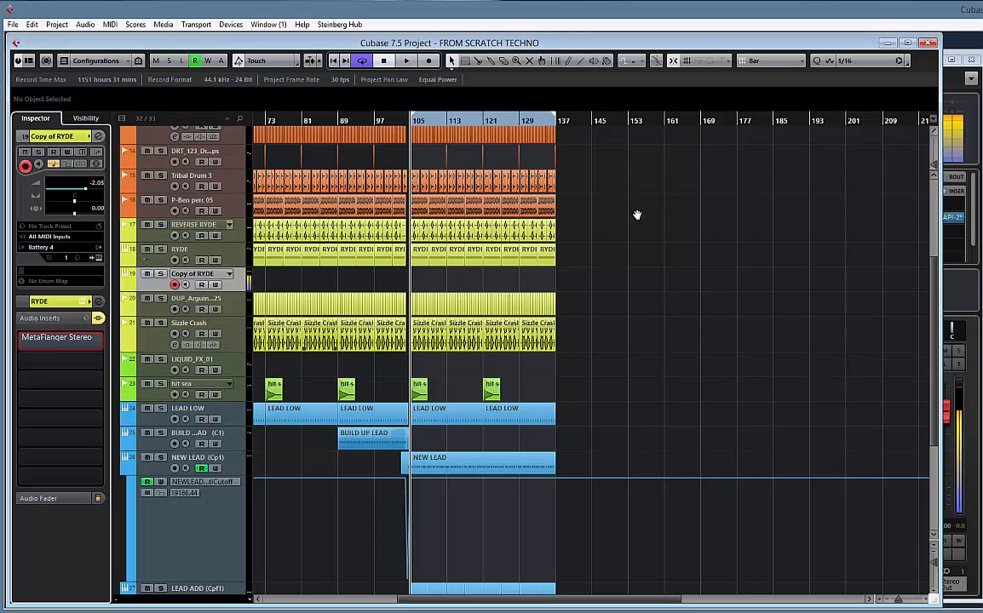
# Copy the KICK MAIN part at bar 105 onto the Copy of RYDE track and rename that track RUDE KICK
pyautogui.moveTo(637, 214); pyautogui.dragTo(717, 353)
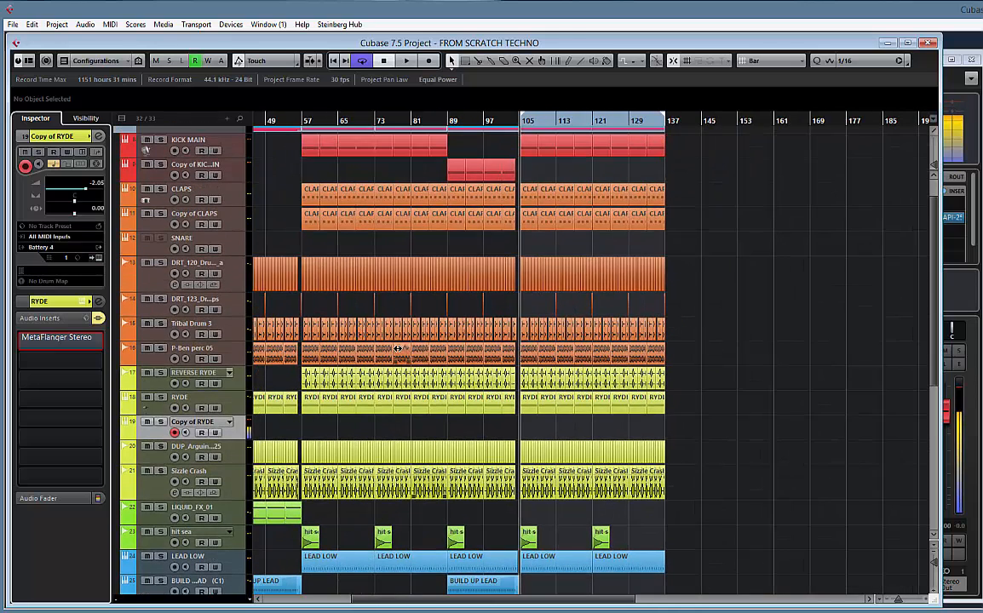
pyautogui.moveTo(527, 151); pyautogui.dragTo(527, 438)
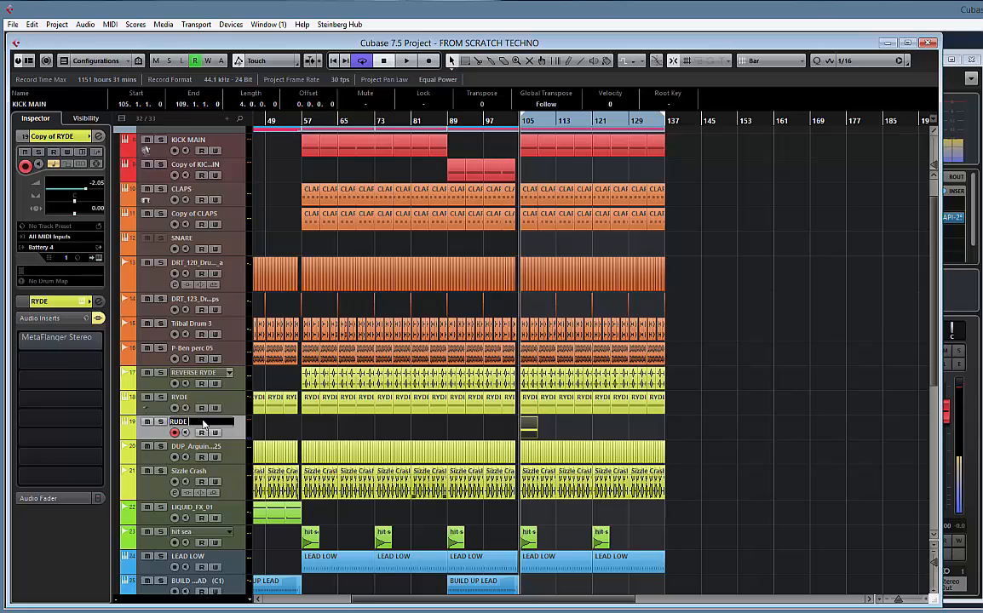
pyautogui.press('Return')
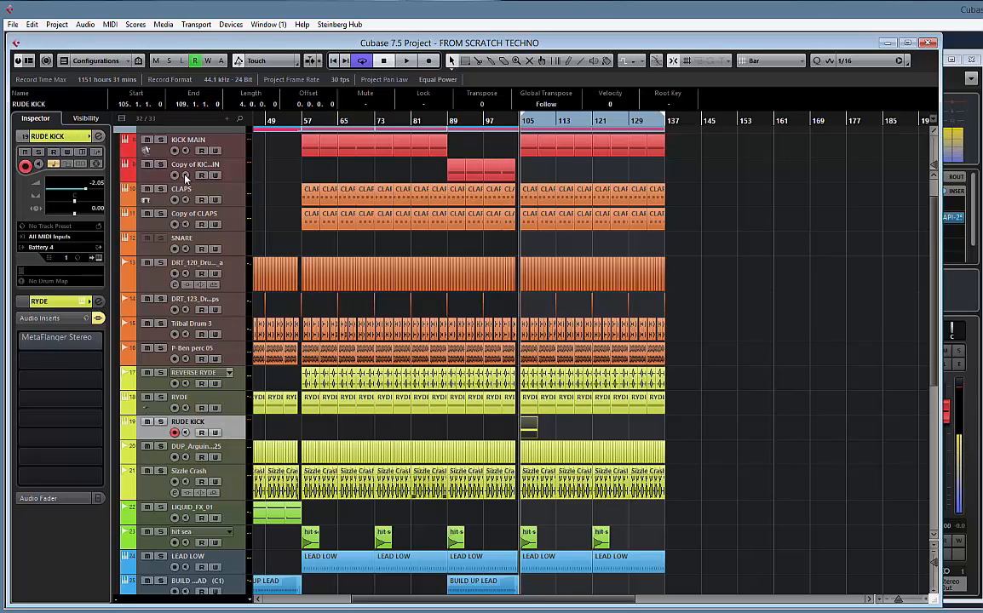
# Open RUDE KICK's Battery instrument, play from bar 105 and audition the Snare Arena 4, RevCrash Arena 1 and Ride Arena 1 cells
pyautogui.click(98, 257)
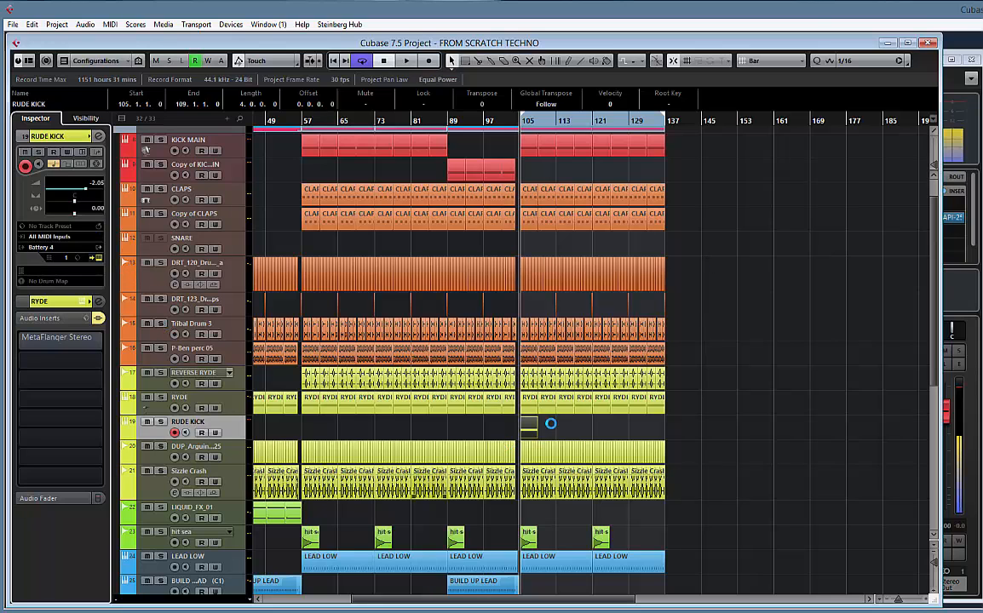
pyautogui.press('space')
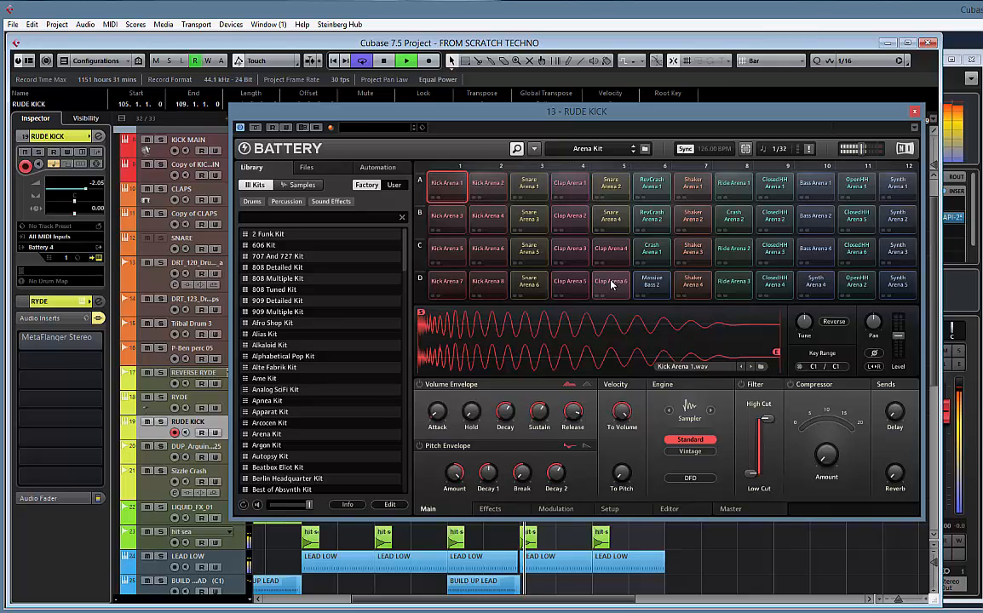
pyautogui.press('space')
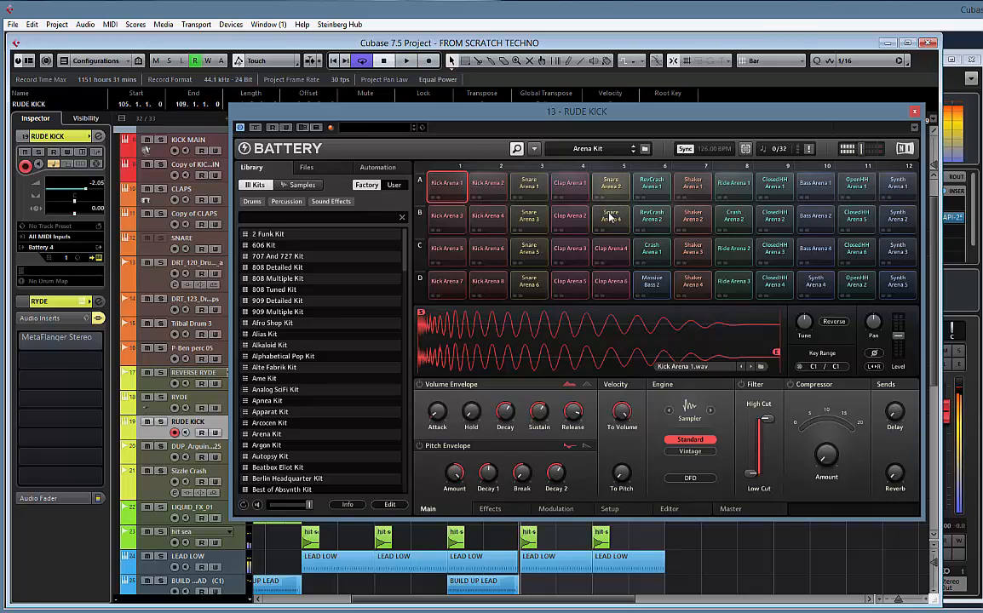
pyautogui.click(610, 214)
pyautogui.click(653, 186)
pyautogui.click(740, 184)
pyautogui.press('space')
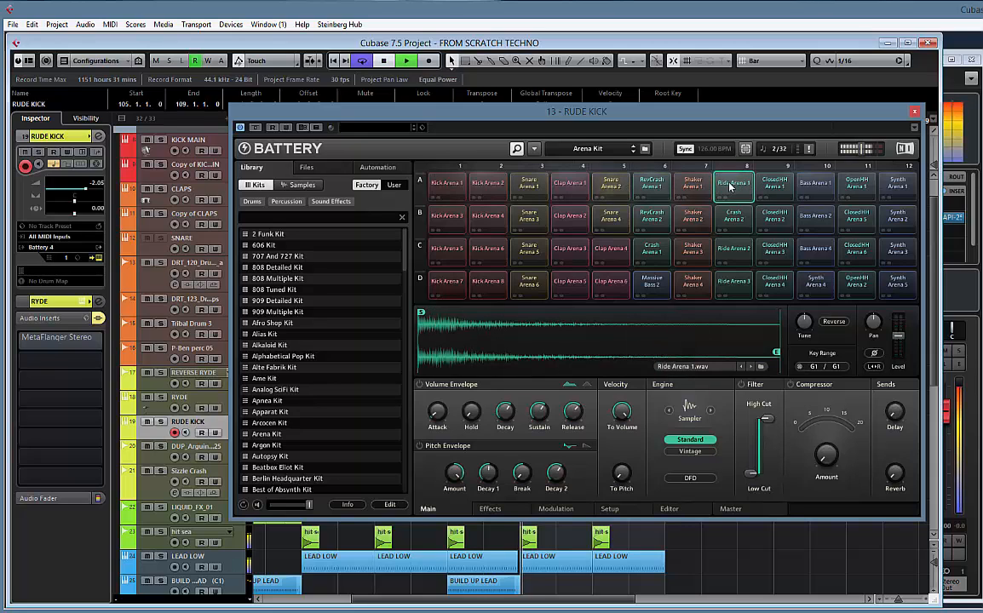
# Move Battery's Ride Arena 1 cell to slot A5 and close the RUDE KICK instrument
pyautogui.moveTo(638, 188); pyautogui.dragTo(615, 188)
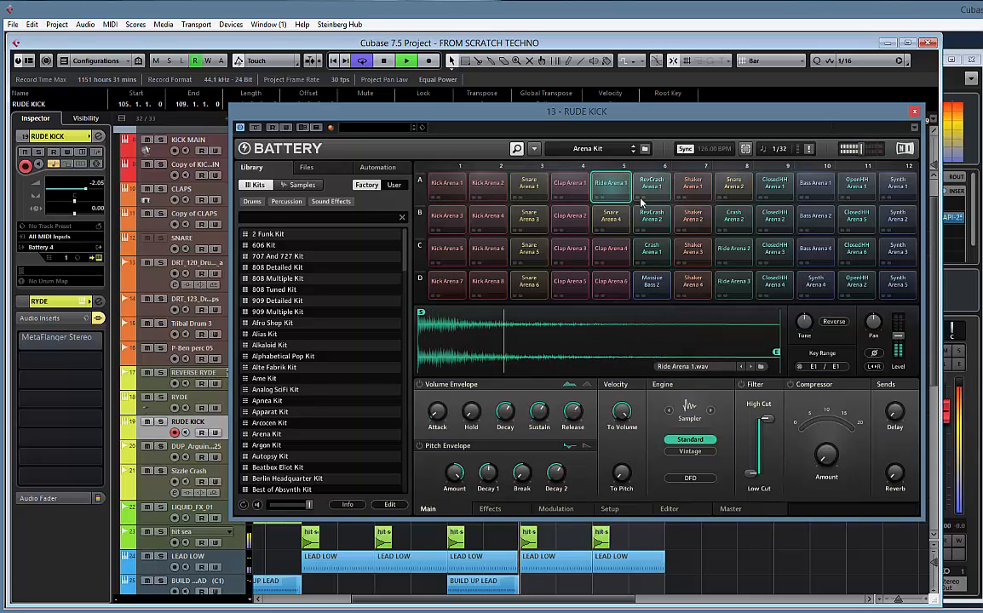
pyautogui.click(914, 111)
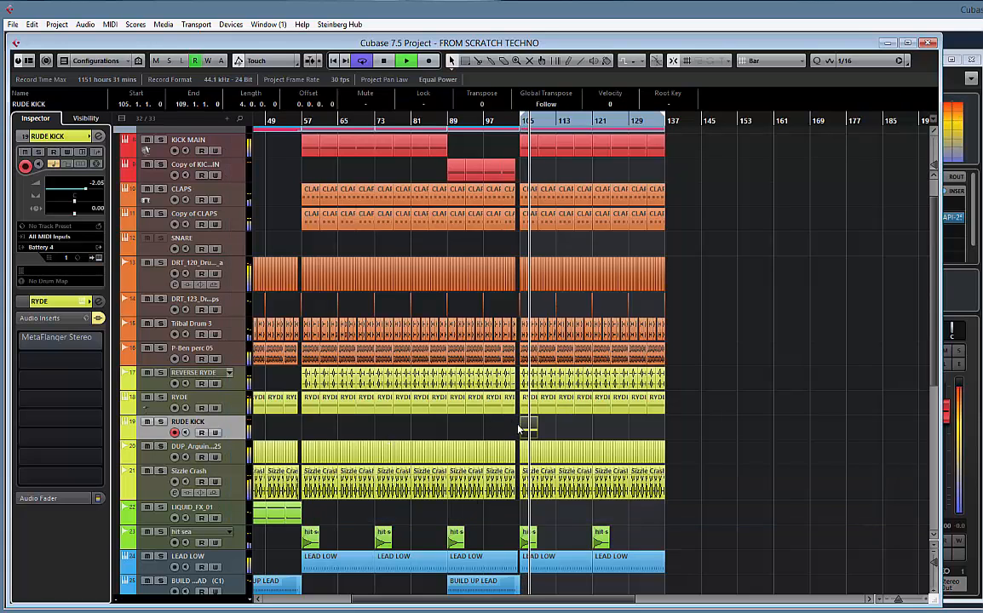
# Stop playback and move the RUDE KICK part to bar 121
pyautogui.press('space')
pyautogui.moveTo(590, 432); pyautogui.dragTo(604, 429)
pyautogui.click(755, 61)
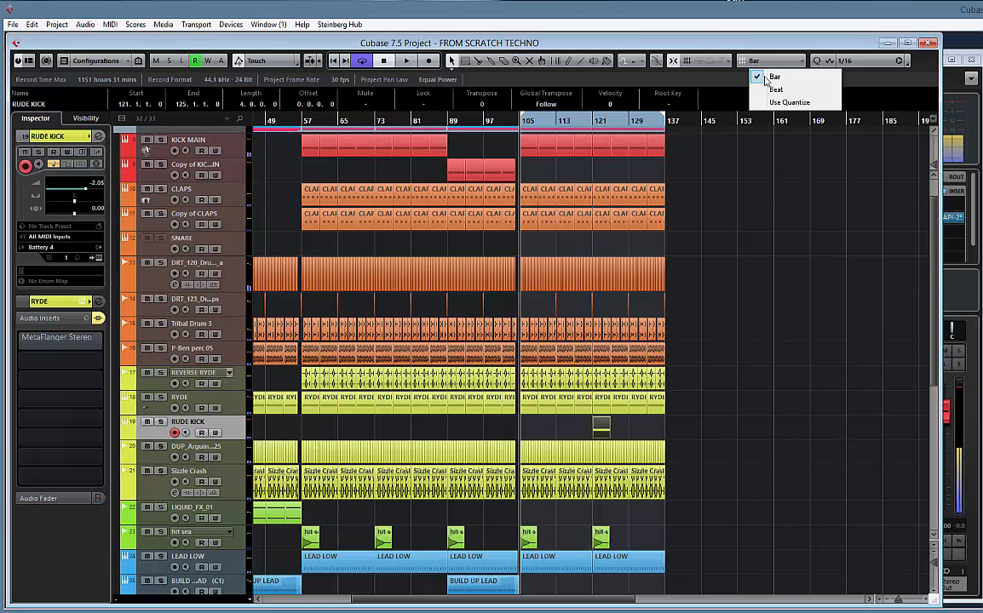
pyautogui.click(777, 89)
pyautogui.click(769, 61)
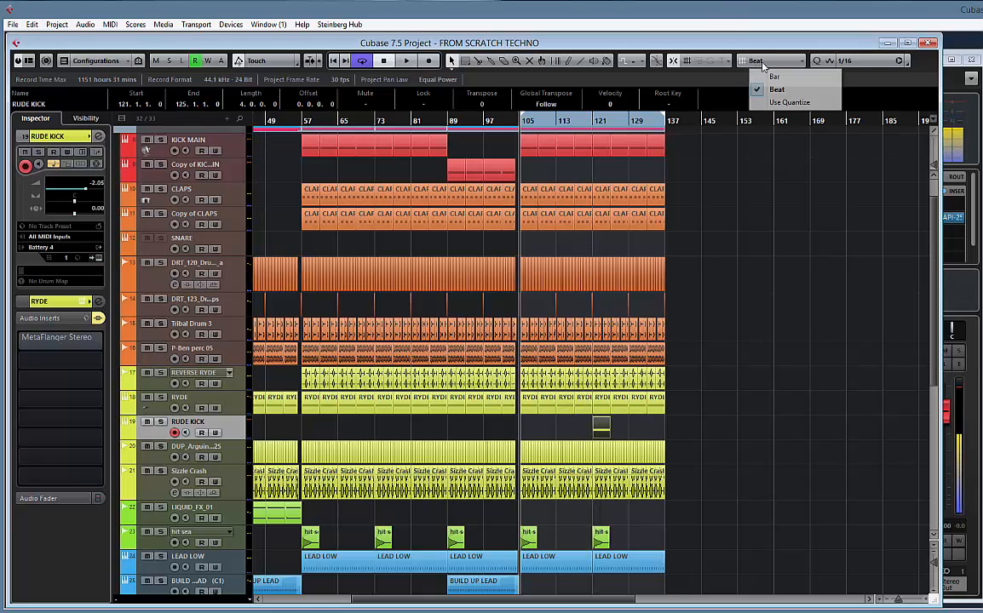
pyautogui.click(771, 78)
# Duplicate the RUDE KICK part three times so the copies fill the section up to bar 137
pyautogui.press('h')
pyautogui.press('h')
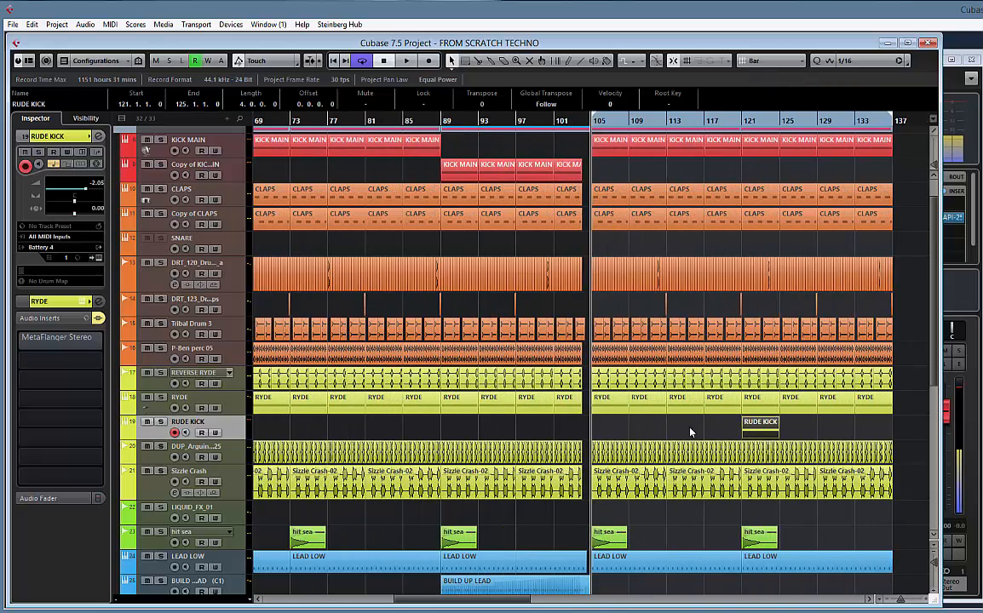
pyautogui.hscroll(5, 559, 428)
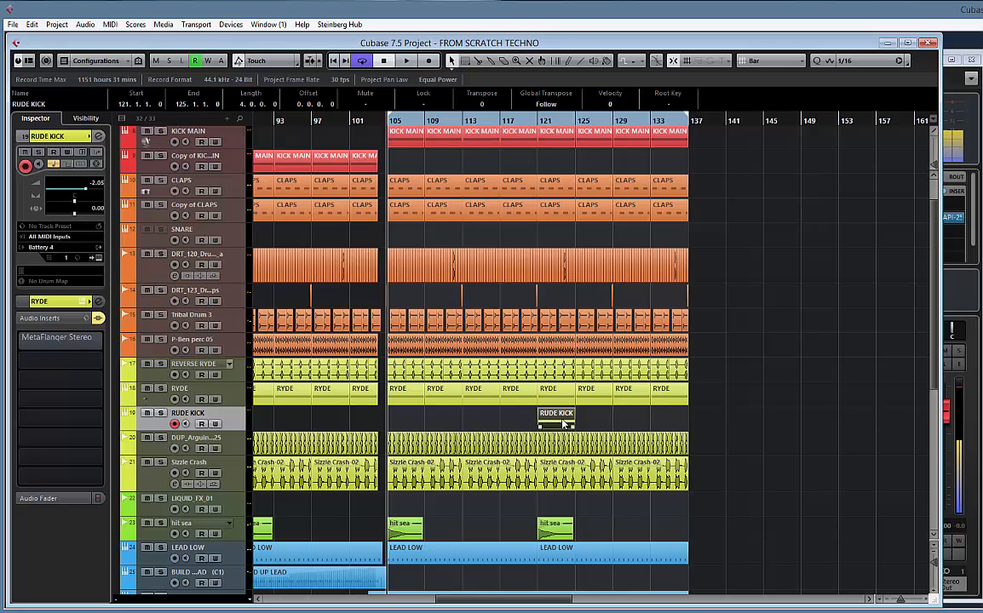
pyautogui.hotkey('ctrl', 'd')
pyautogui.hotkey('ctrl', 'd')
pyautogui.hotkey('ctrl', 'd')
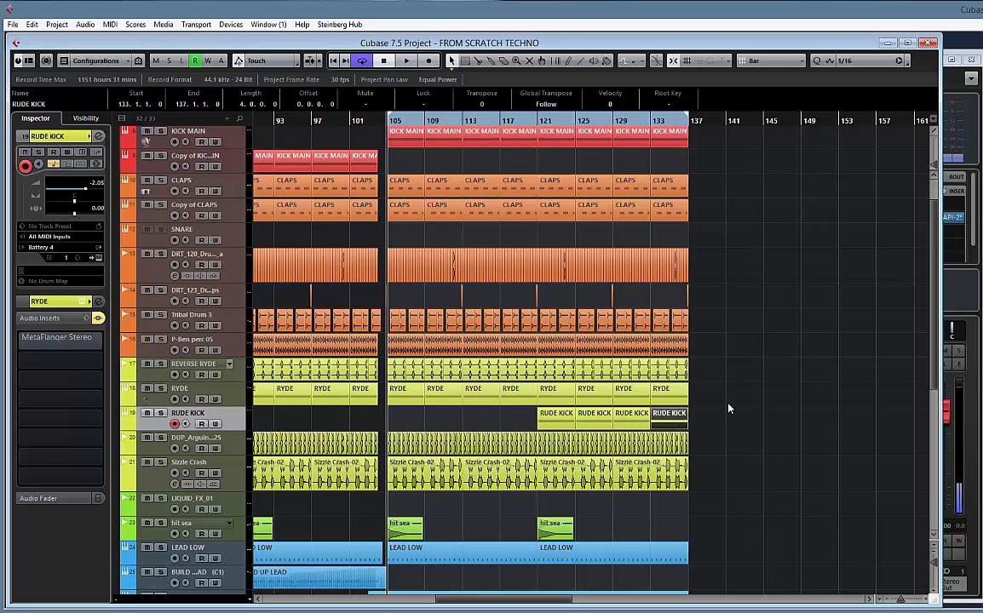
pyautogui.press('g')
pyautogui.press('g')
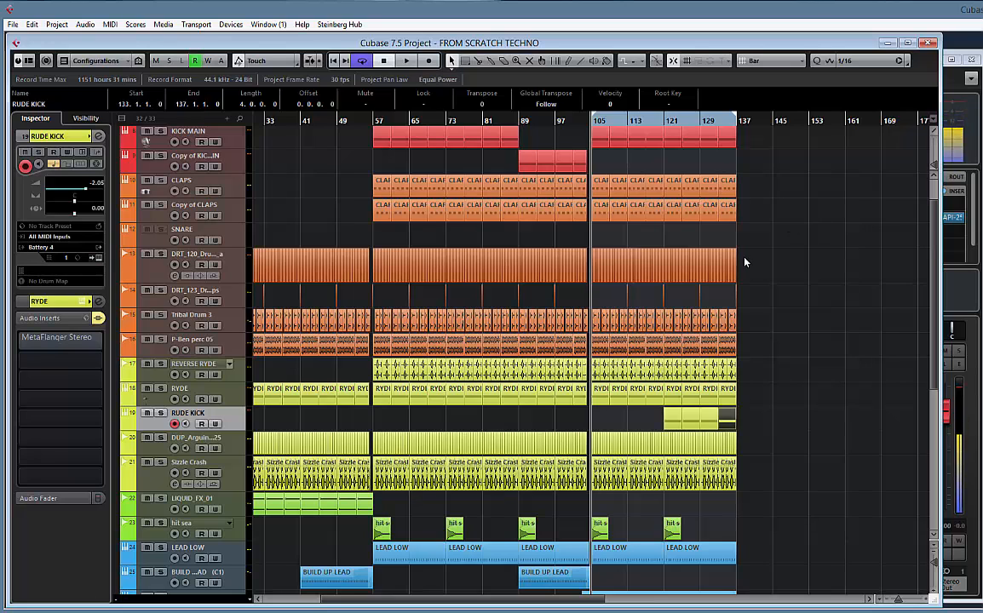
pyautogui.hscroll(5, 795, 206)
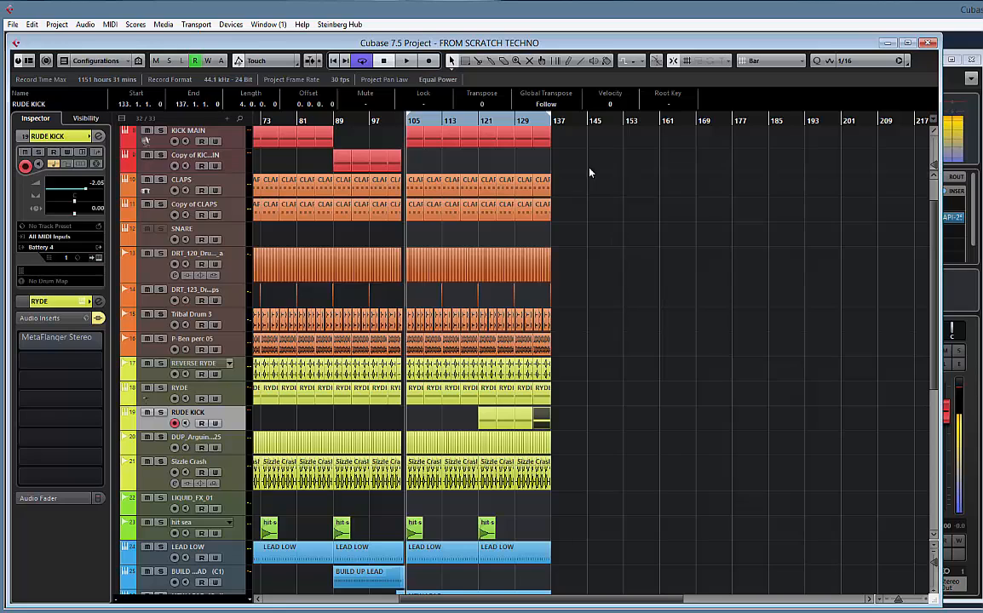
pyautogui.hscroll(-4, 746, 265)
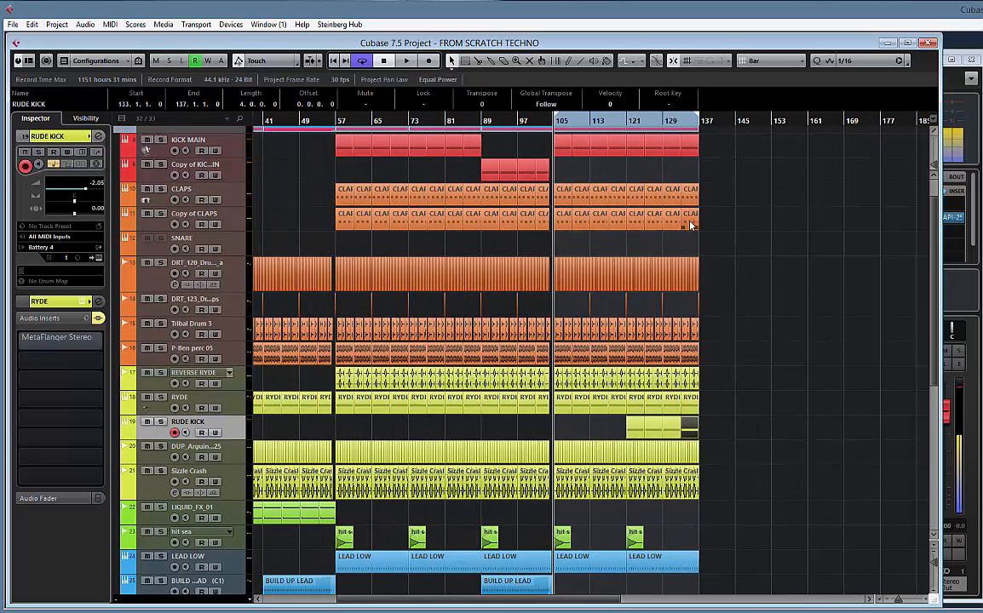
# Play from bar 105, open the LEAD LOW track's Sylenth1 instrument to check its pitch bend range, and close it
pyautogui.press('space')
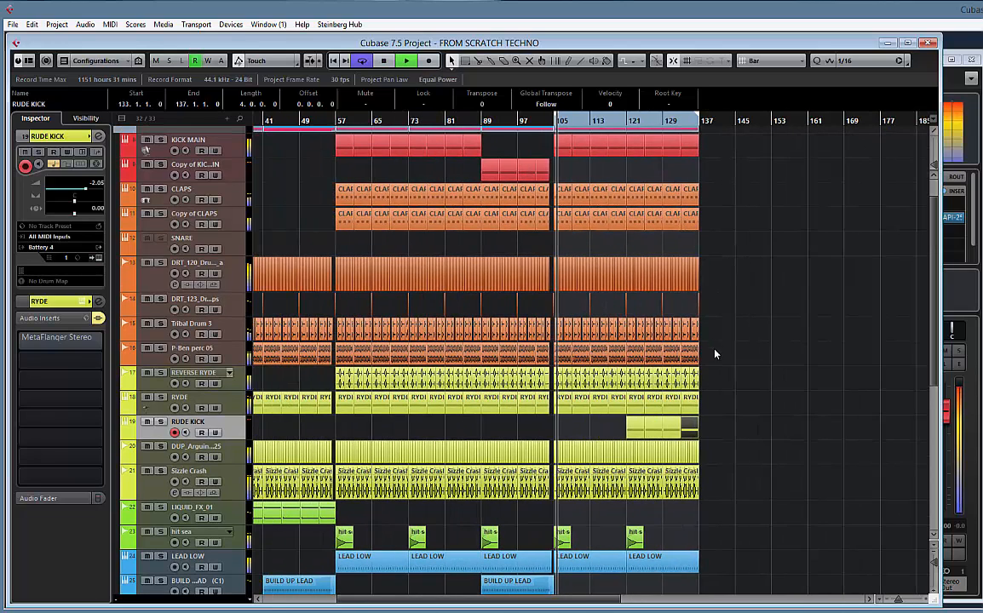
pyautogui.scroll(-5, 713, 351)
pyautogui.scroll(8, 716, 325)
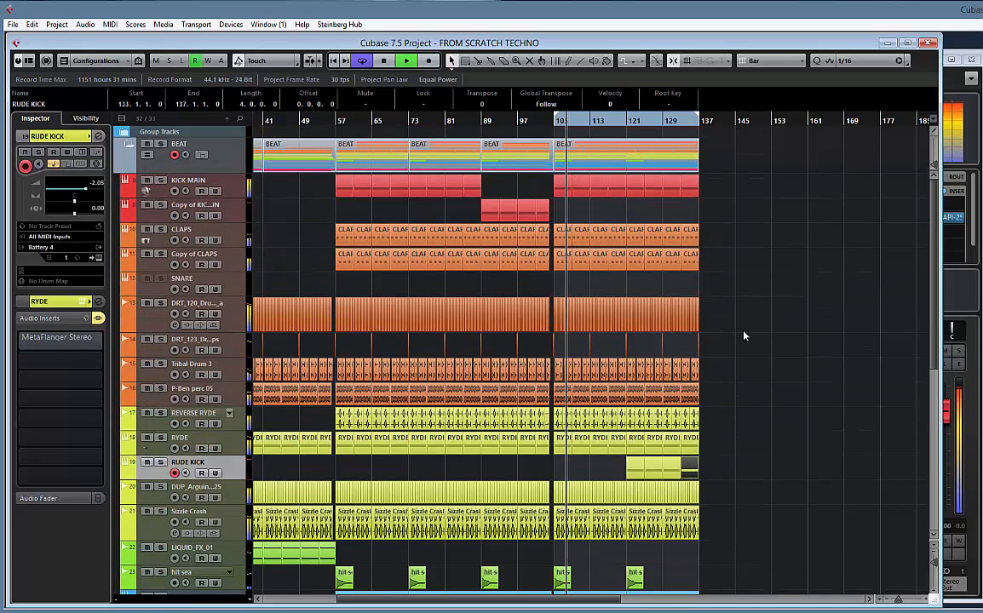
pyautogui.scroll(-4, 754, 359)
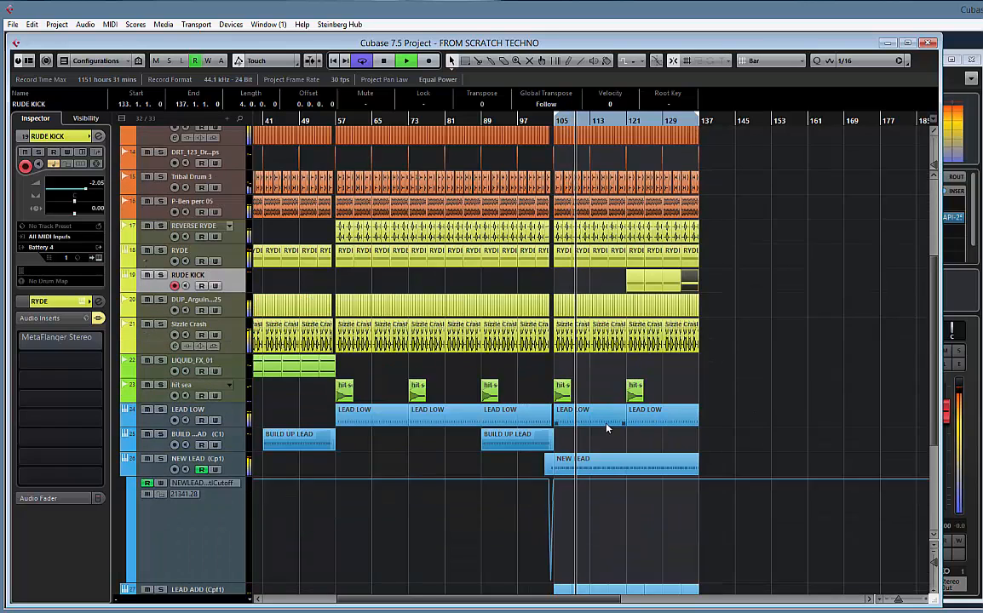
pyautogui.click(213, 414)
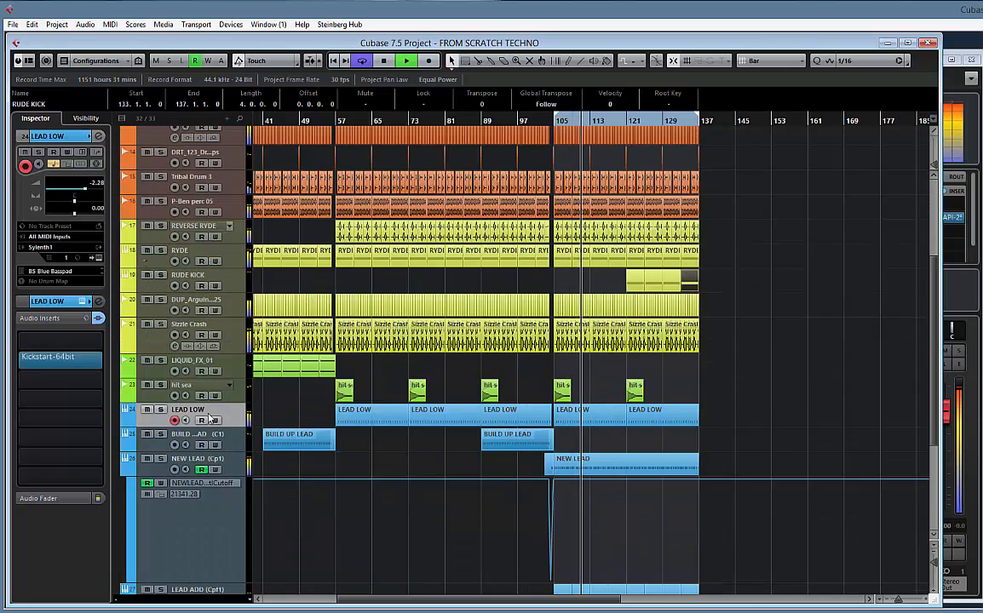
pyautogui.click(82, 301)
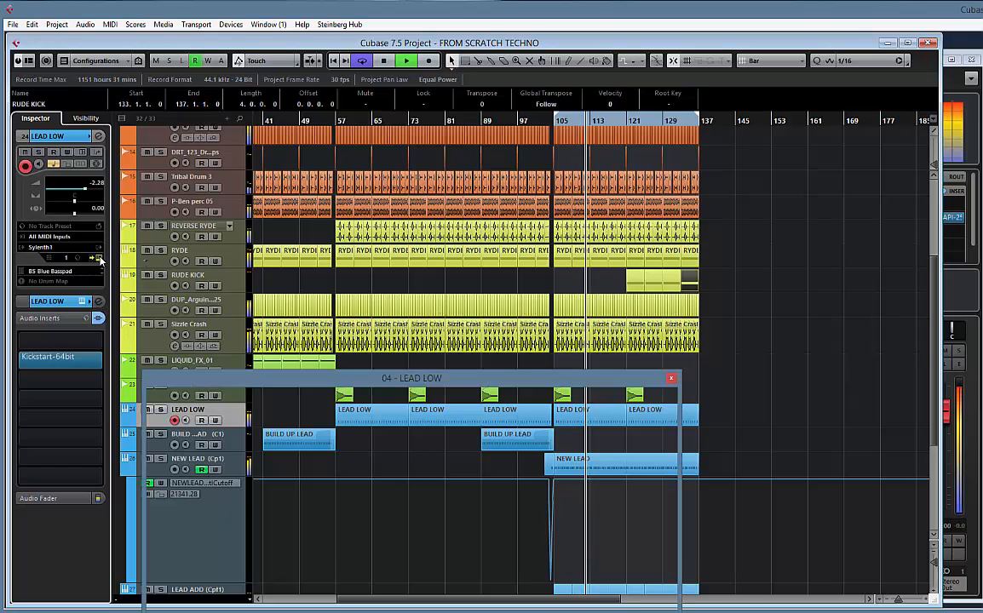
pyautogui.moveTo(381, 391); pyautogui.dragTo(435, 196)
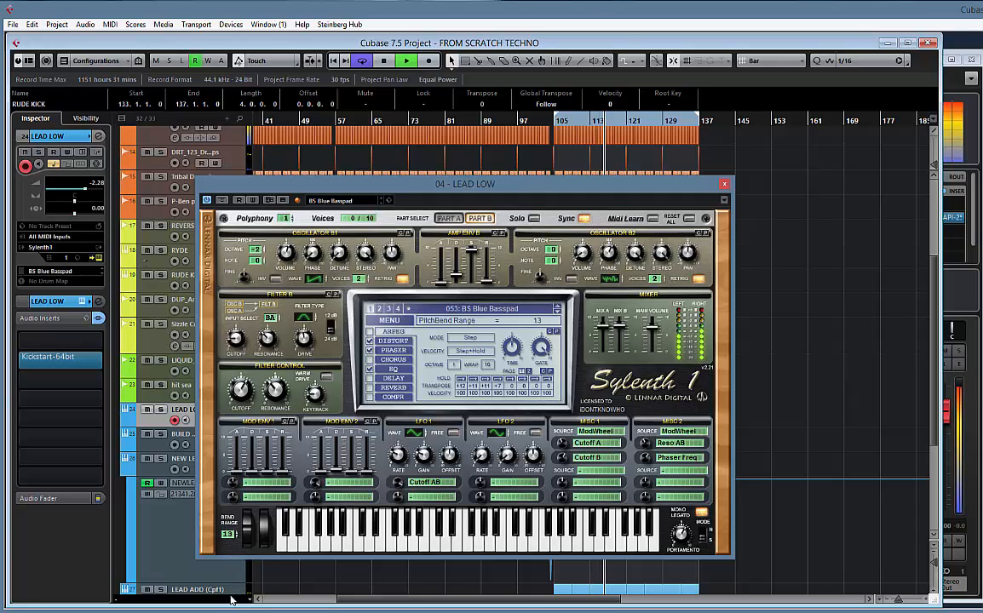
pyautogui.click(723, 185)
# Try a rising pitchbend ramp across the LEAD LOW part from bar 121, undo it and close the Key Editor
pyautogui.doubleClick(645, 417)
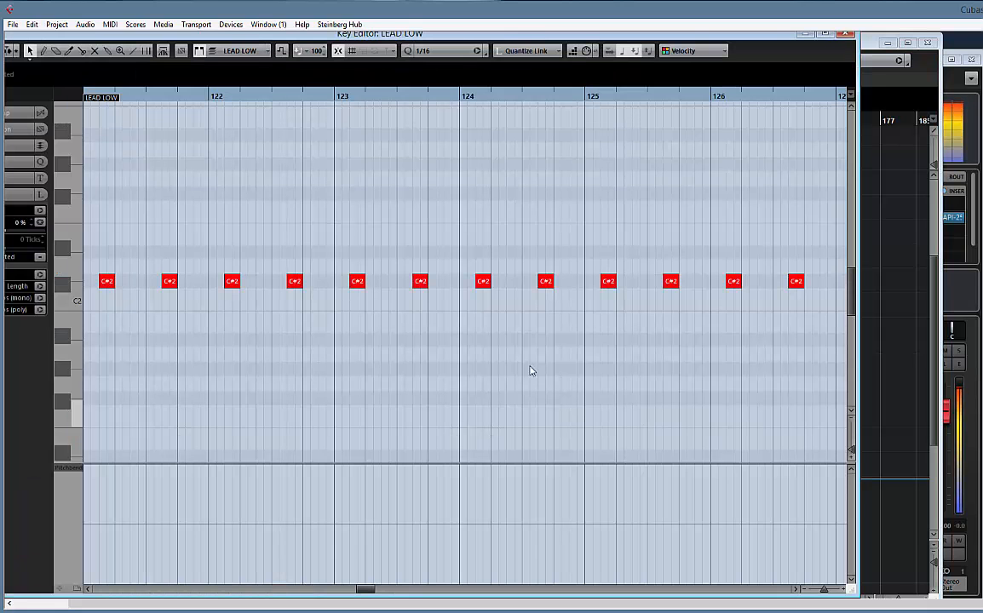
pyautogui.scroll(-6, 355, 337)
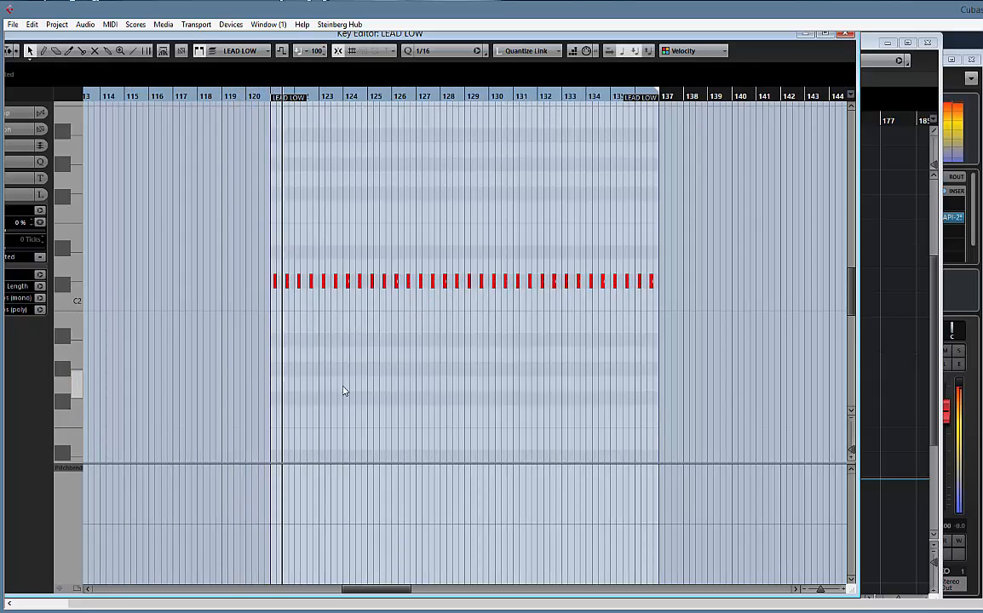
pyautogui.rightClick(370, 387)
pyautogui.click(478, 385)
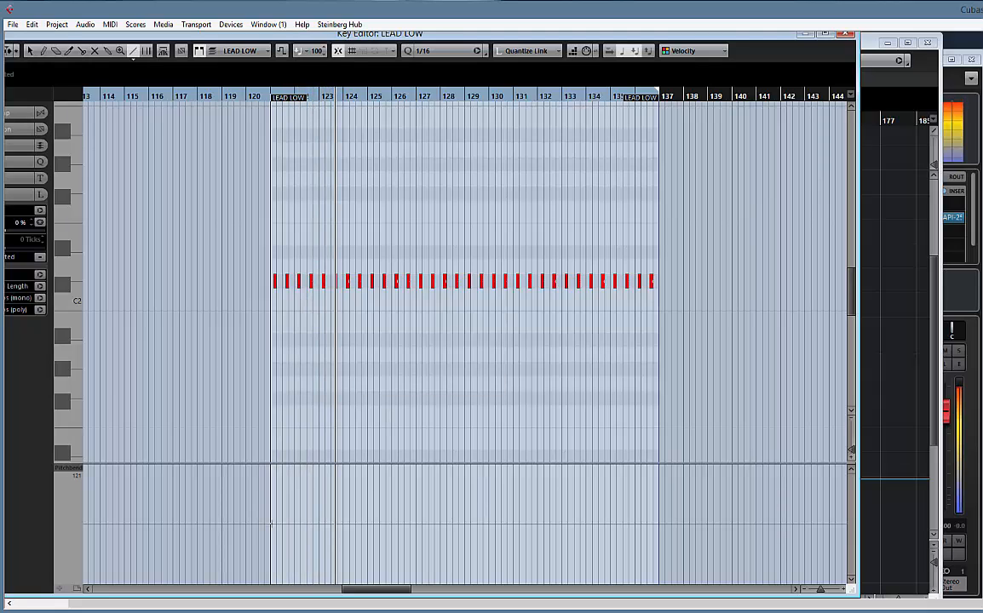
pyautogui.moveTo(272, 524); pyautogui.dragTo(458, 469)
pyautogui.moveTo(528, 460)
pyautogui.mouseDown()
pyautogui.moveTo(649, 463)
pyautogui.moveTo(633, 458)
pyautogui.mouseUp()
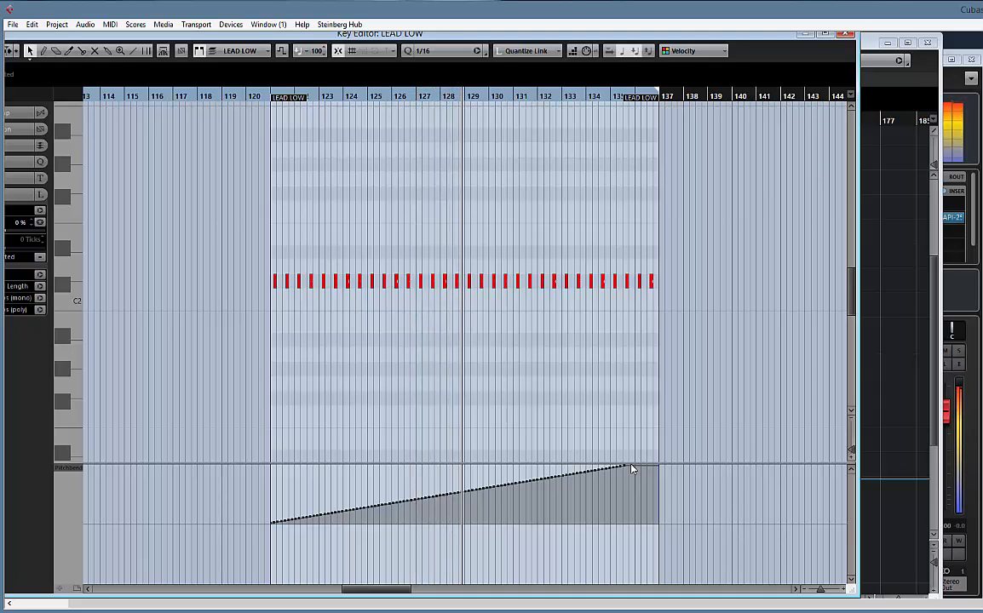
pyautogui.hotkey('ctrl', 'z')
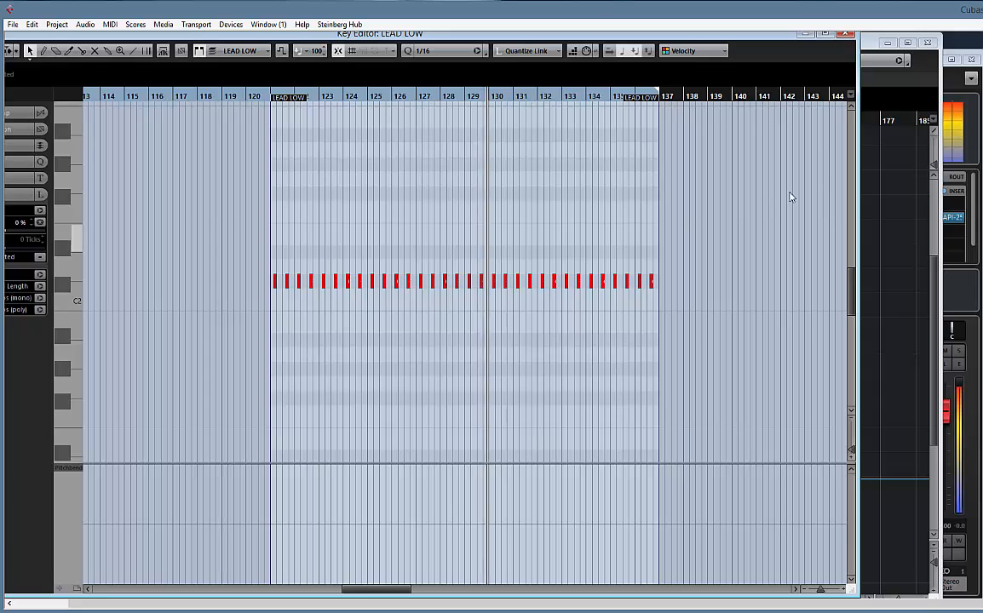
pyautogui.click(846, 33)
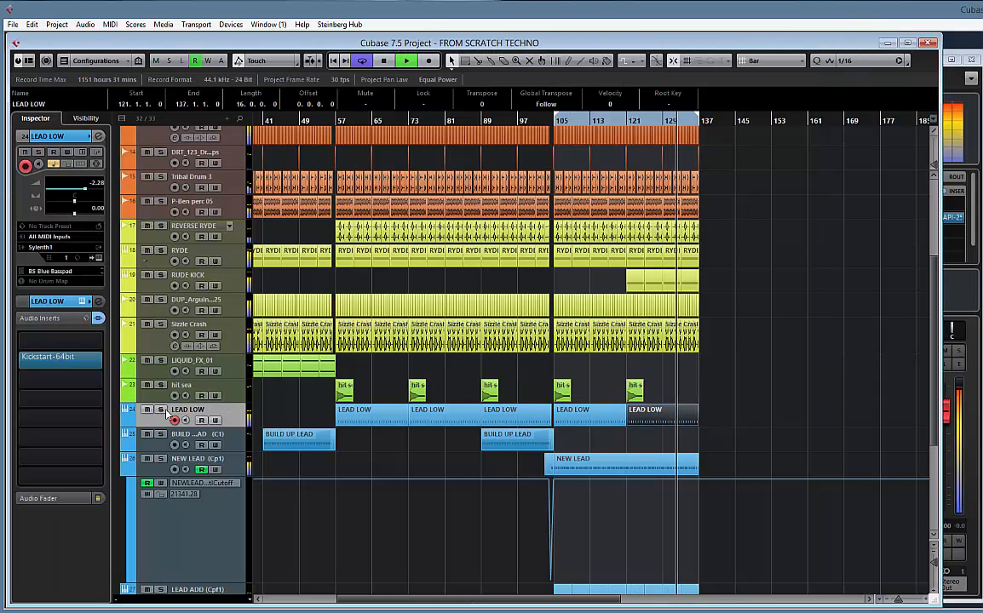
# Play from bar 105, select the NEW LEAD track, stop playback and hide the track's cutoff automation lane
pyautogui.press('KP_1')
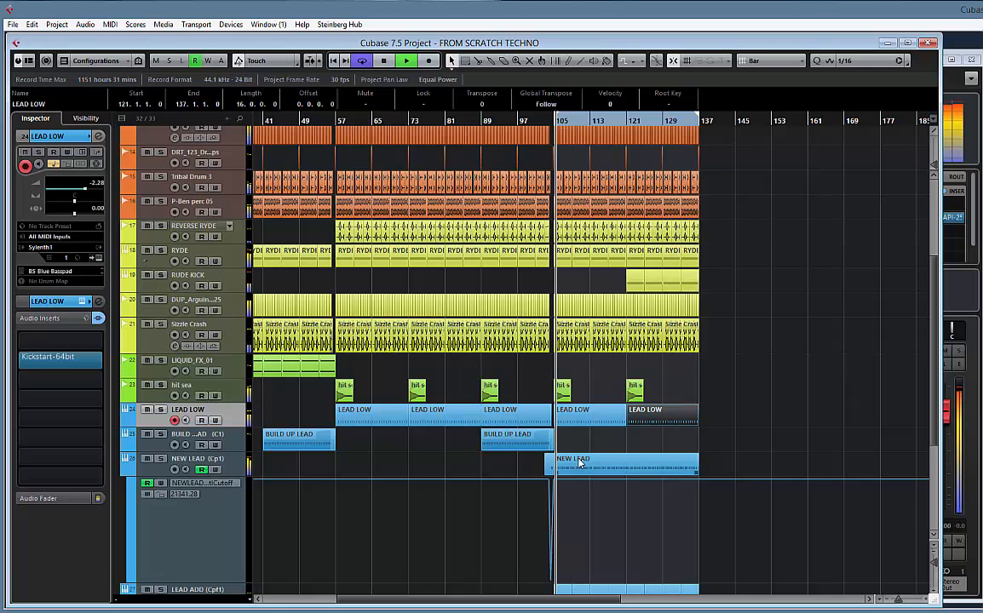
pyautogui.click(238, 468)
pyautogui.press('space')
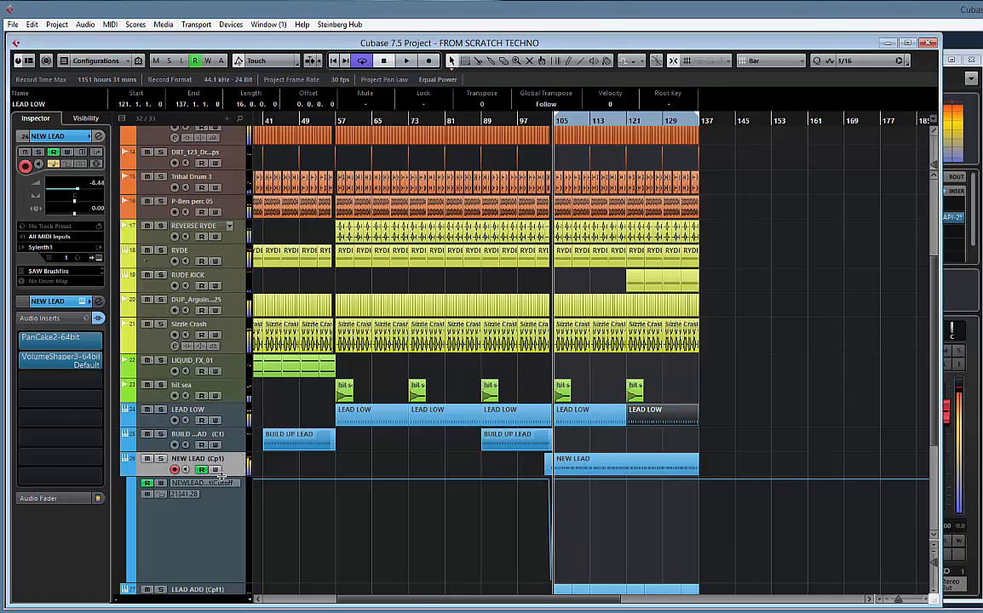
pyautogui.click(125, 471)
# Play the section briefly, stop, and split the NEW LEAD part at bar 121
pyautogui.press('space')
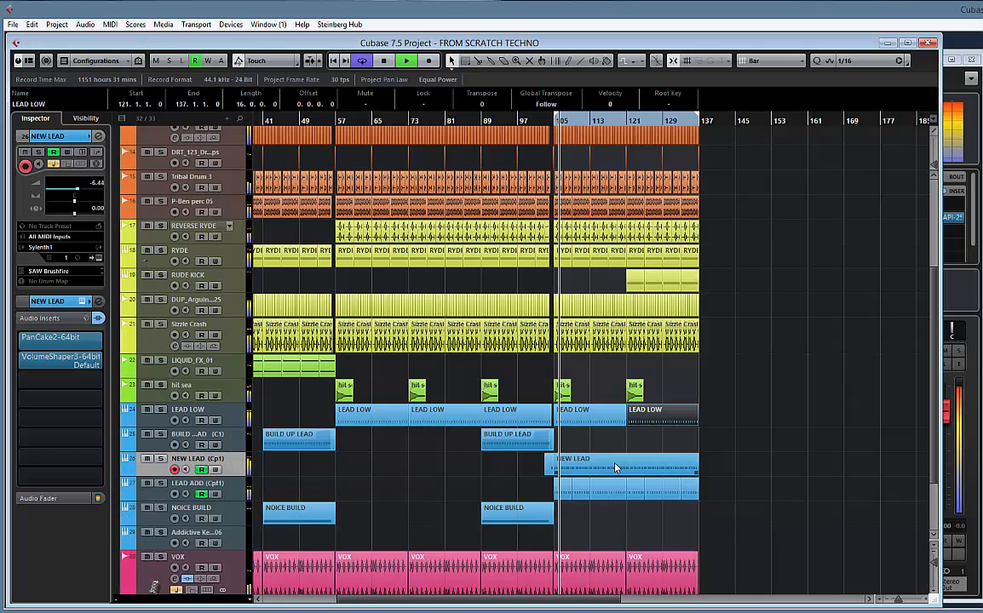
pyautogui.press('space')
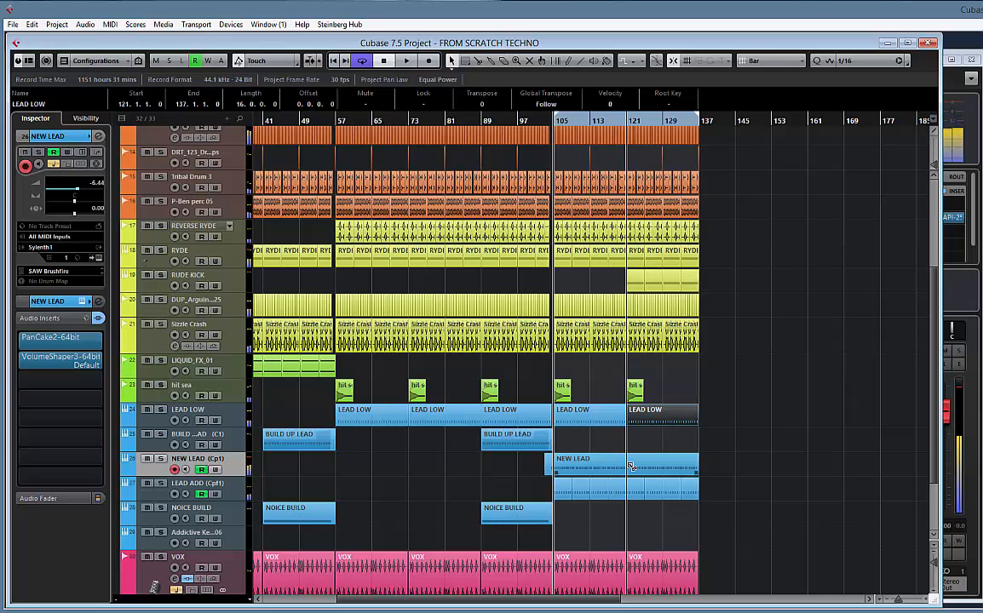
pyautogui.keyDown('alt'); pyautogui.click(631, 466); pyautogui.keyUp('alt')
# Draw a straight pitchbend ramp rising from zero at bar 121 to maximum near bar 136 in the second NEW LEAD part
pyautogui.doubleClick(657, 468)
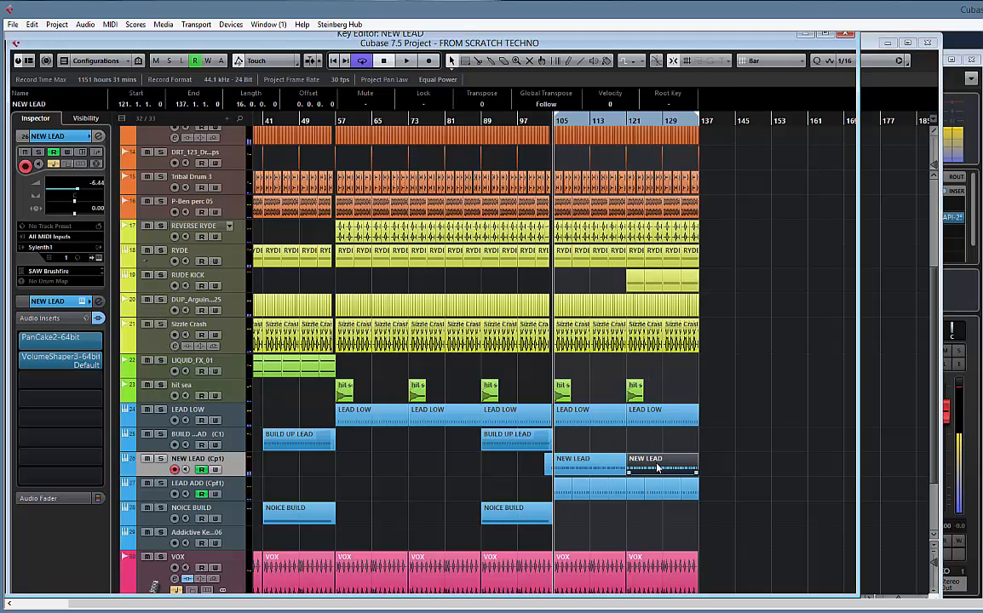
pyautogui.hscroll(-3, 226, 432)
pyautogui.rightClick(292, 434)
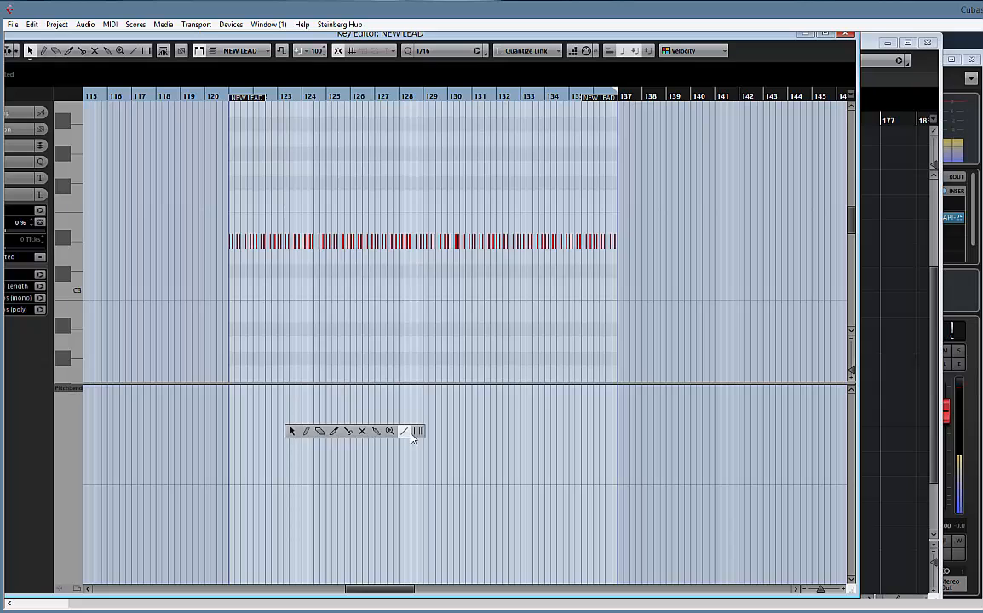
pyautogui.click(409, 432)
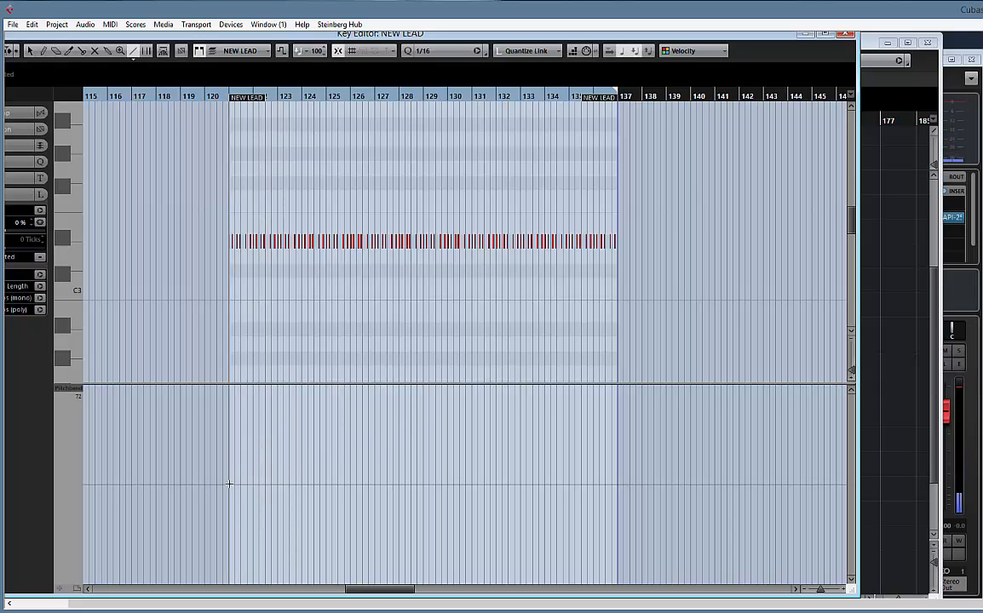
pyautogui.moveTo(228, 484); pyautogui.dragTo(587, 362)
# Set the NEW LEAD part's final pitchbend event at 136.2.1.0 to a value of 0
pyautogui.press('1')
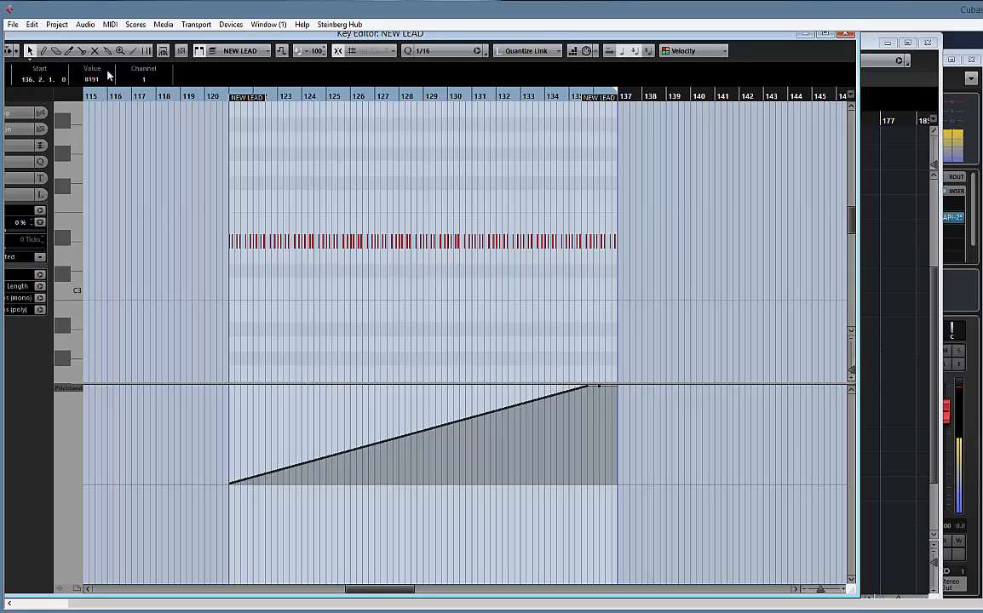
pyautogui.write('0')
pyautogui.press('Return')
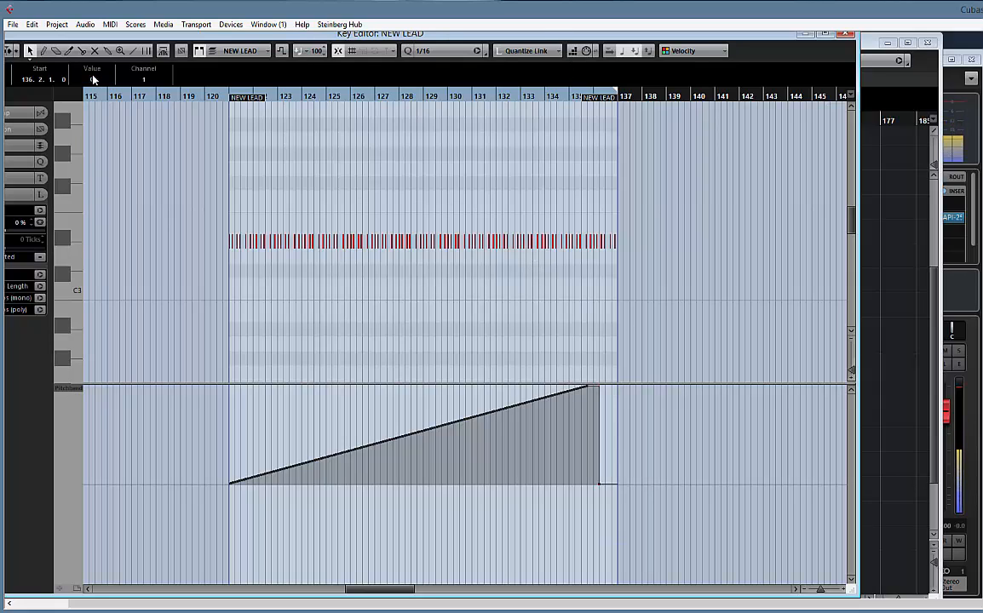
# Examine the NEW LEAD part's pitchbend ramp and its reset near the part's end at bar 137
pyautogui.scroll(4, 344, 143)
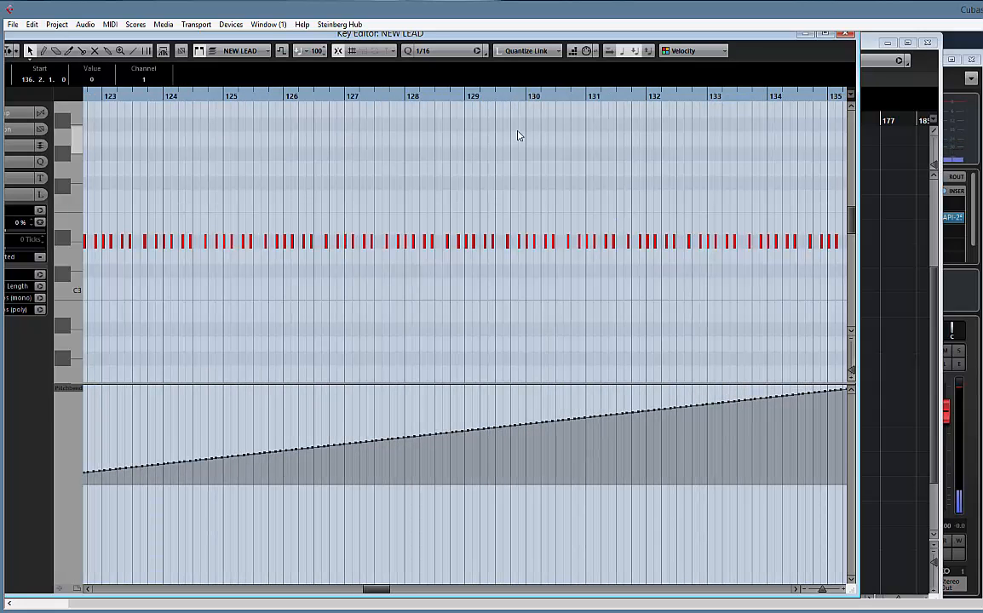
pyautogui.moveTo(795, 343); pyautogui.dragTo(357, 323)
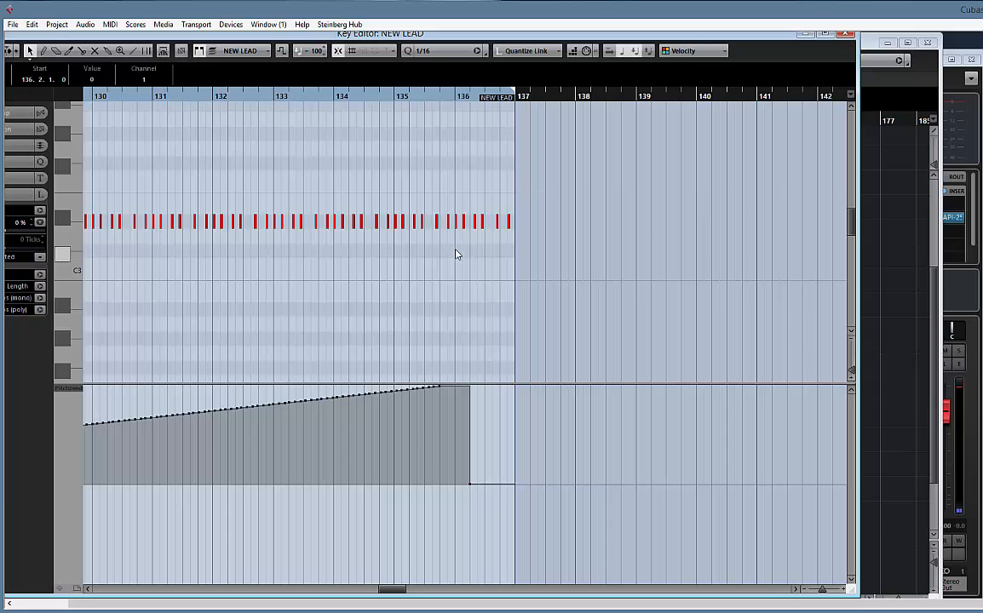
pyautogui.moveTo(456, 253); pyautogui.dragTo(56, 381)
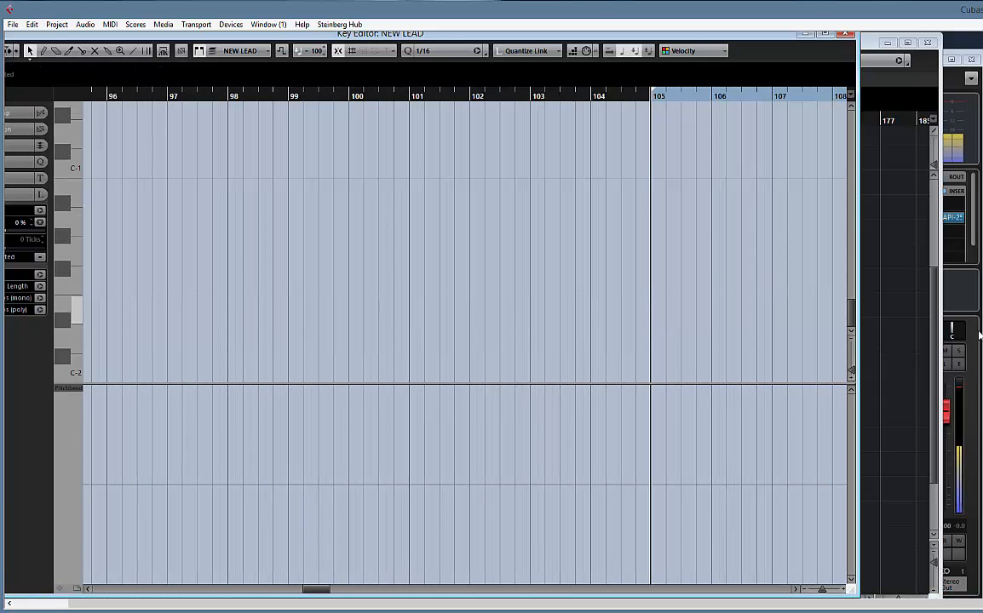
pyautogui.moveTo(772, 211); pyautogui.dragTo(111, 205)
pyautogui.moveTo(819, 198); pyautogui.dragTo(255, 200)
pyautogui.moveTo(610, 227)
pyautogui.mouseDown()
pyautogui.moveTo(517, 252)
pyautogui.moveTo(582, 378)
pyautogui.moveTo(647, 322)
pyautogui.moveTo(619, 259)
pyautogui.mouseUp()
pyautogui.scroll(10, 619, 259)
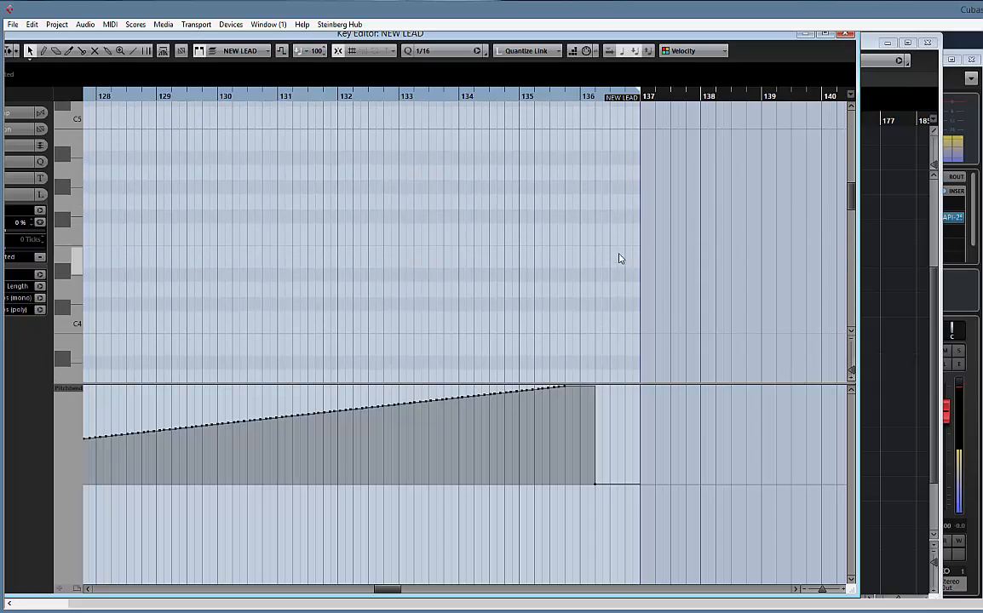
# Delete the notes from bar 136 onward in the second NEW LEAD part and close its Key Editor
pyautogui.moveTo(614, 202); pyautogui.dragTo(580, 220)
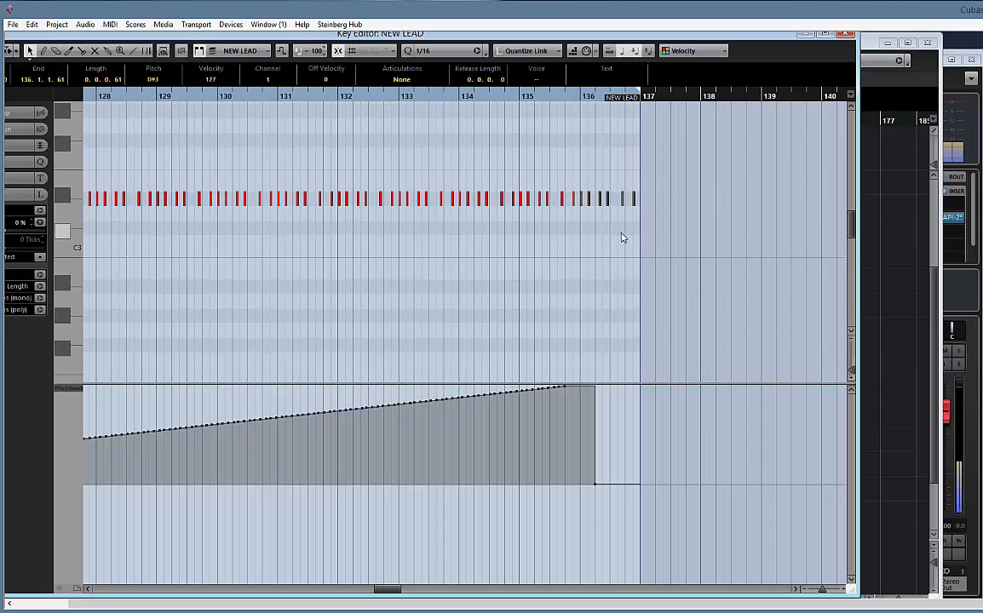
pyautogui.press('Delete')
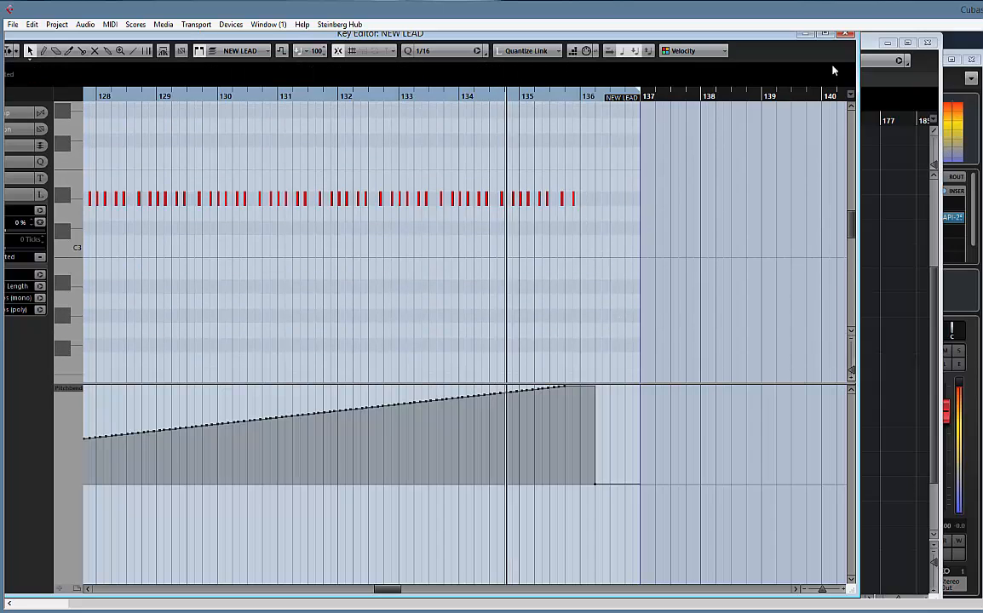
pyautogui.click(846, 33)
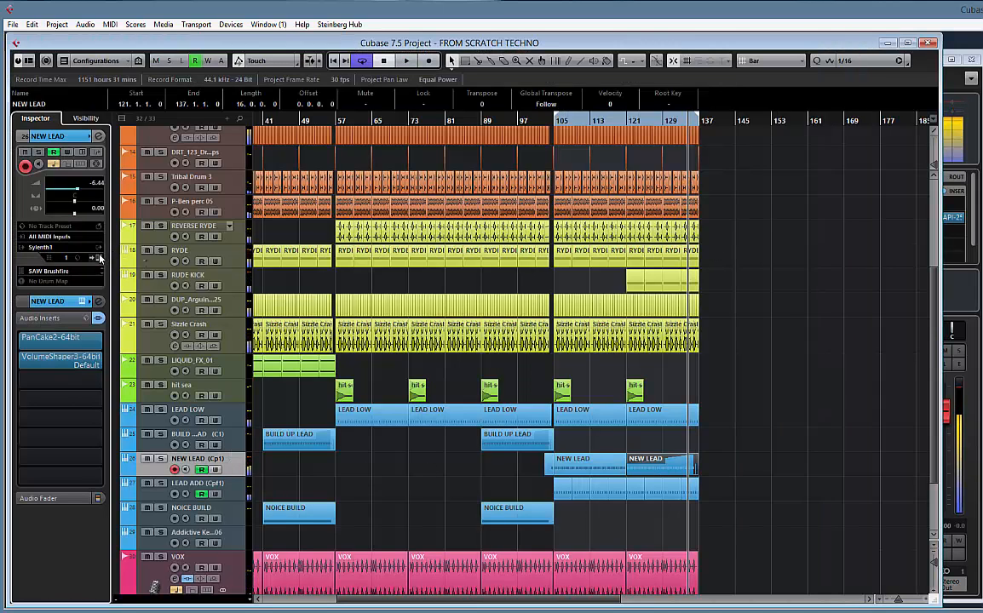
# Check the pitchbend range of the NEW LEAD track's Sylenth1 instrument and stop playback
pyautogui.click(98, 258)
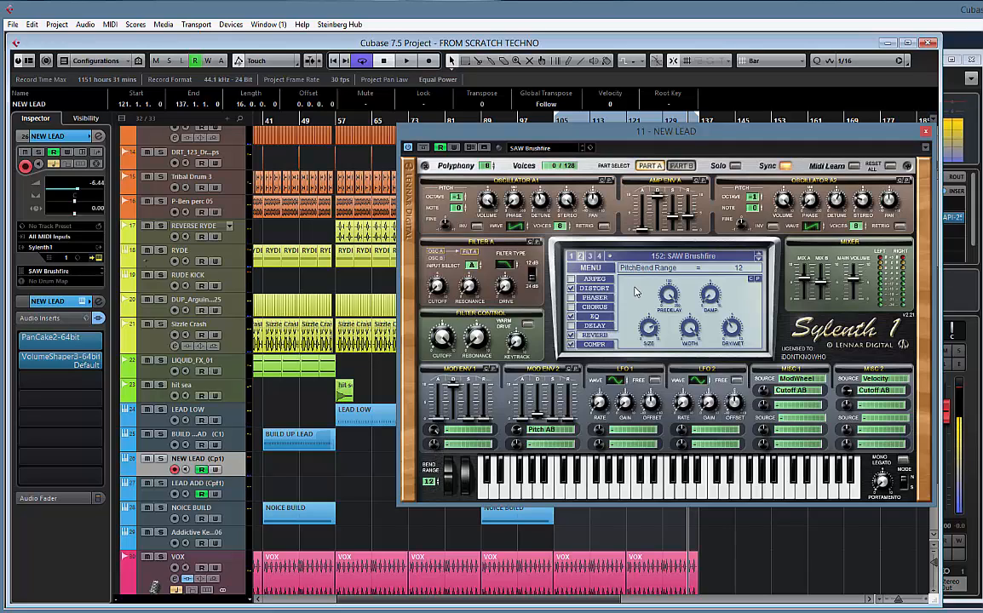
pyautogui.click(924, 134)
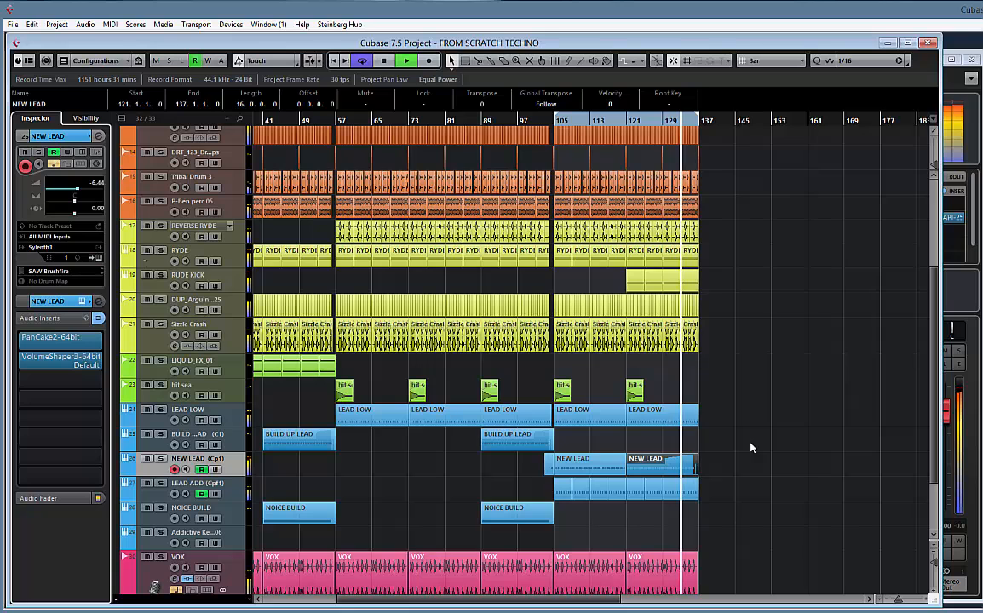
pyautogui.press('space')
# Delete the whole pitchbend curve from the NEW LEAD part that starts at bar 121
pyautogui.doubleClick(668, 464)
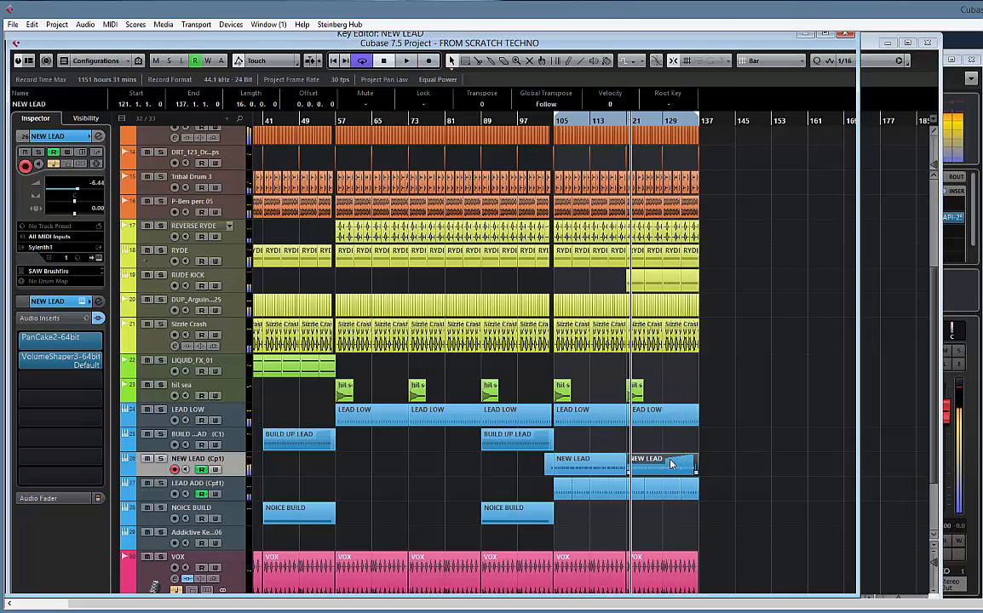
pyautogui.press('g')
pyautogui.press('g')
pyautogui.press('g')
pyautogui.press('g')
pyautogui.press('g')
pyautogui.press('g')
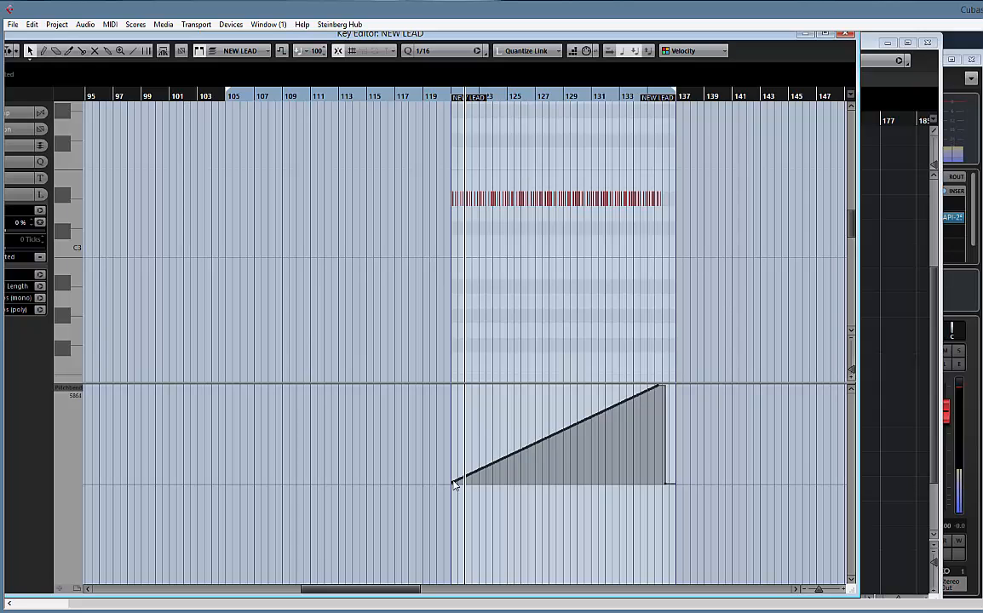
pyautogui.moveTo(422, 514); pyautogui.dragTo(764, 366)
pyautogui.press('Delete')
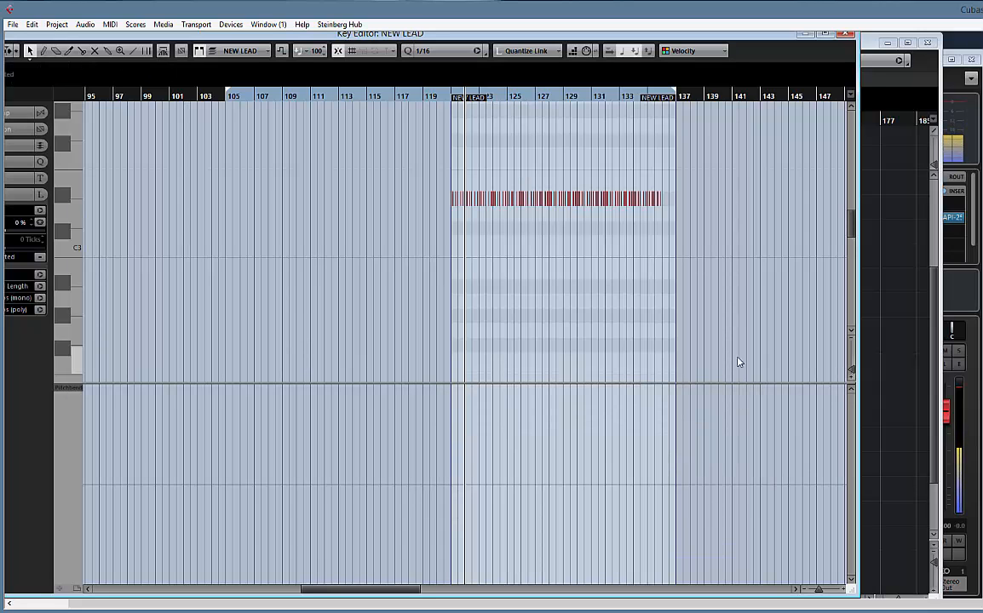
pyautogui.click(846, 34)
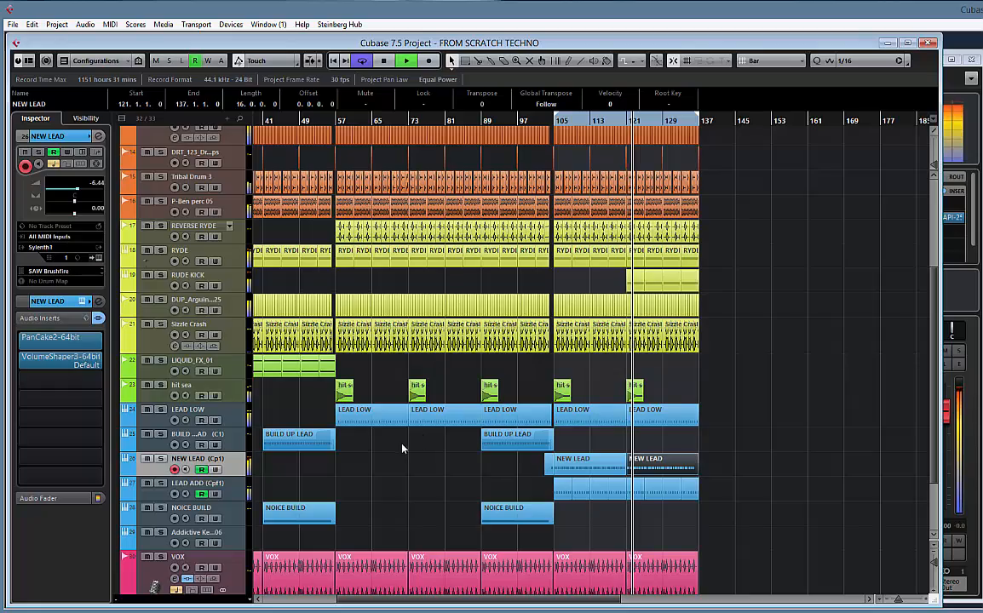
# Stop playback and copy the BEAT folder's 16-bar section at bar 89 to bar 137
pyautogui.moveTo(649, 385); pyautogui.dragTo(693, 380)
pyautogui.scroll(5, 524, 237)
pyautogui.press('space')
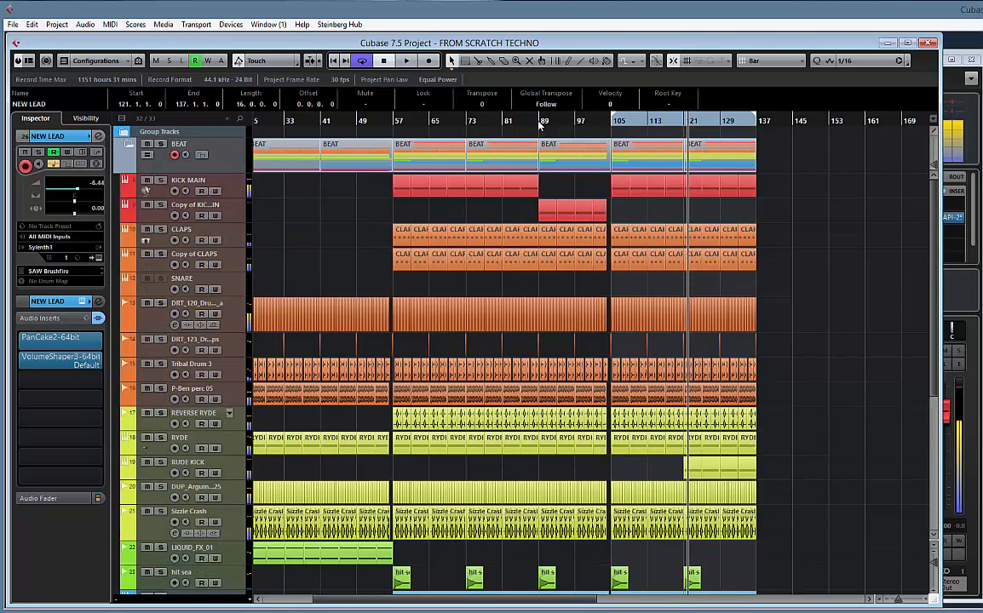
pyautogui.click(566, 158)
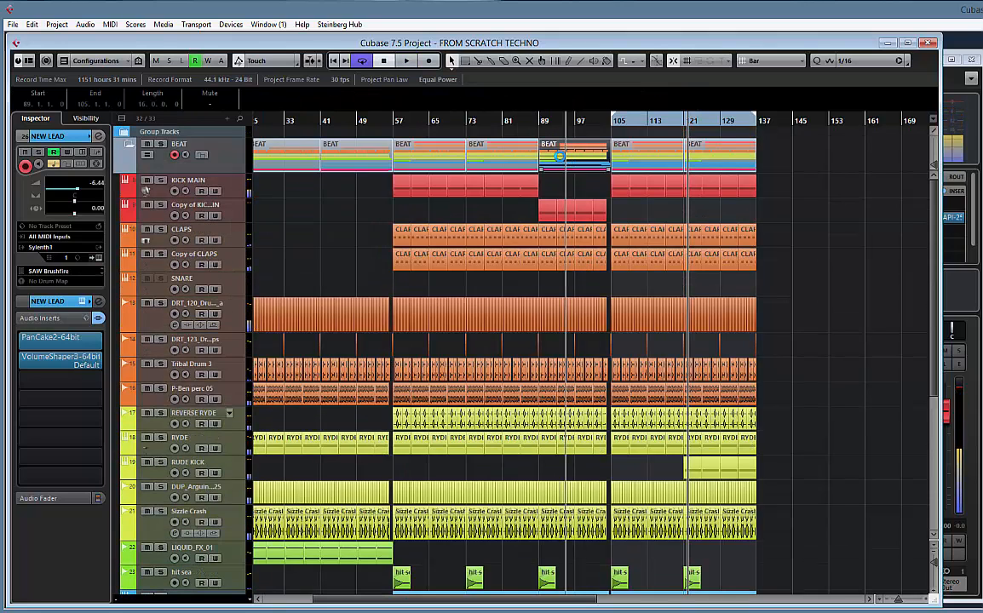
pyautogui.moveTo(559, 156); pyautogui.dragTo(781, 163)
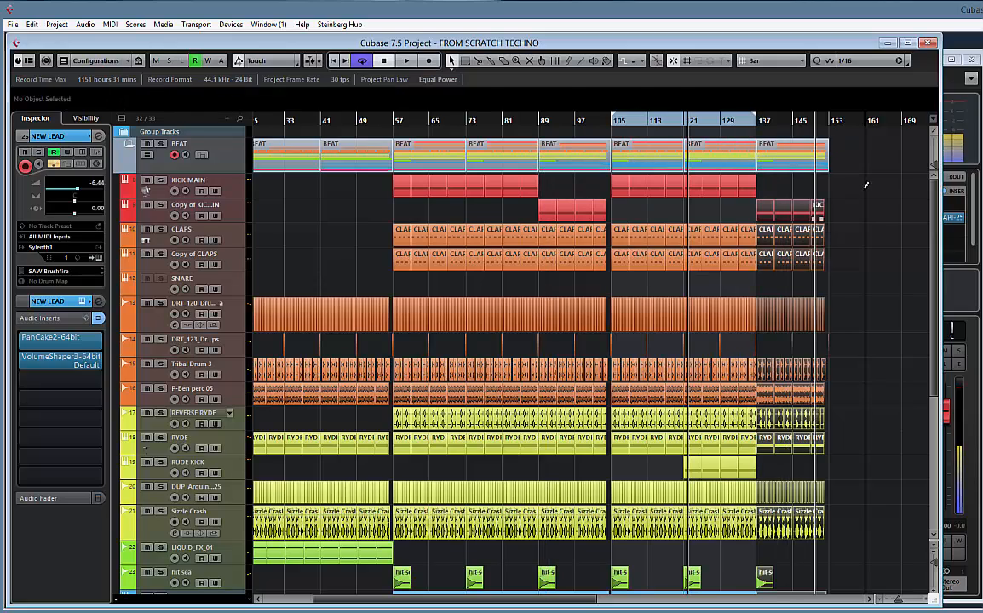
# Glue the VOX BUILD events from bar 41 into one part and add a seven-bar VOX BUILD part at bar 57
pyautogui.hscroll(5, 773, 196)
pyautogui.scroll(-5, 546, 298)
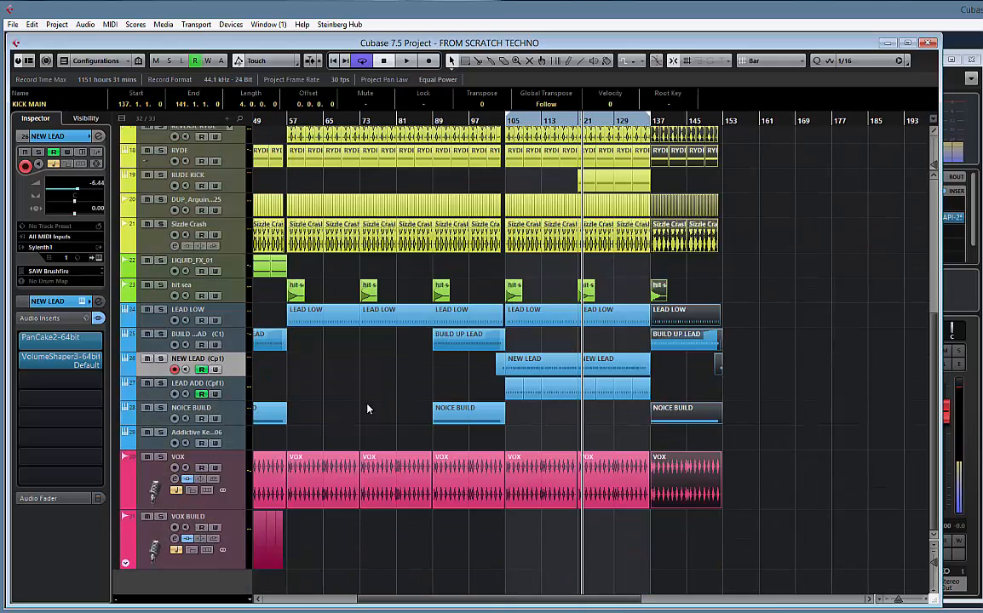
pyautogui.hscroll(-7, 367, 410)
pyautogui.click(373, 531)
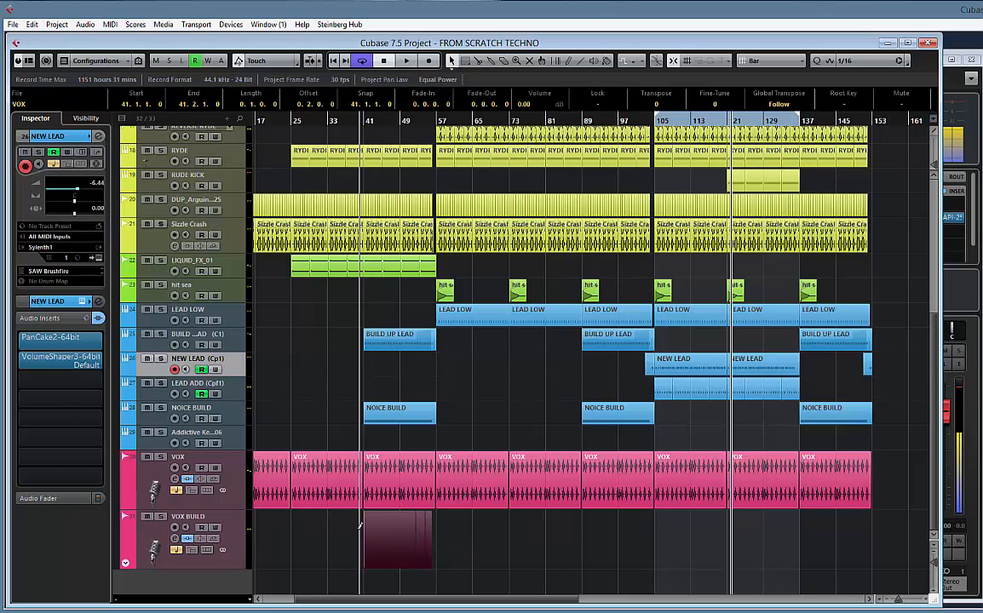
pyautogui.rightClick(394, 532)
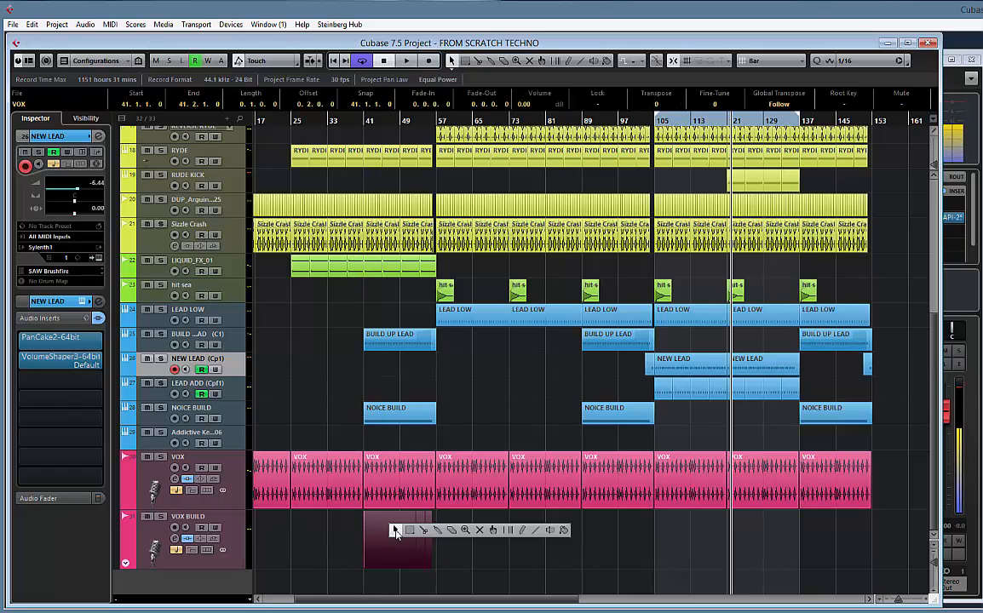
pyautogui.click(440, 531)
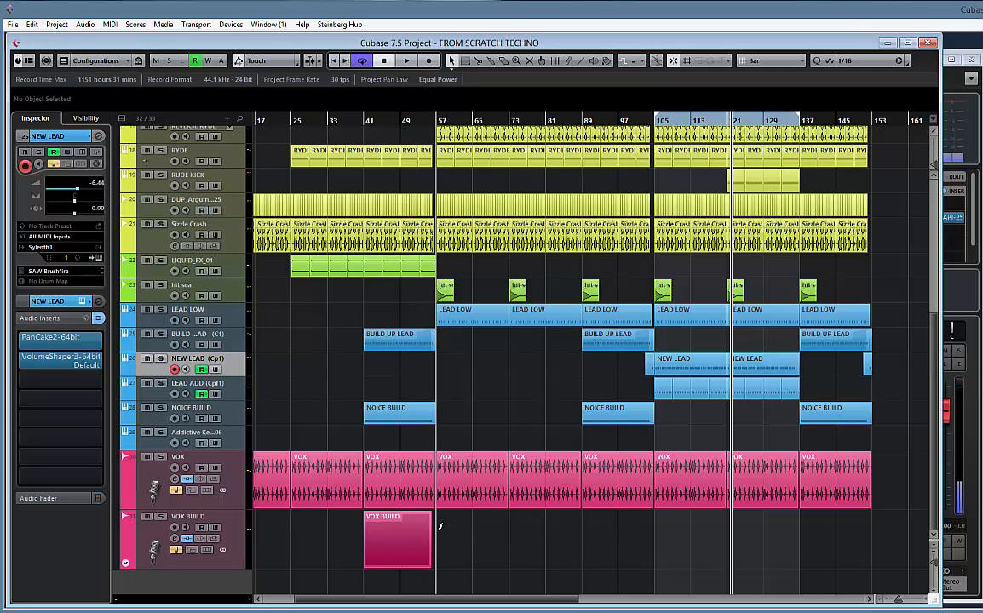
pyautogui.click(440, 535)
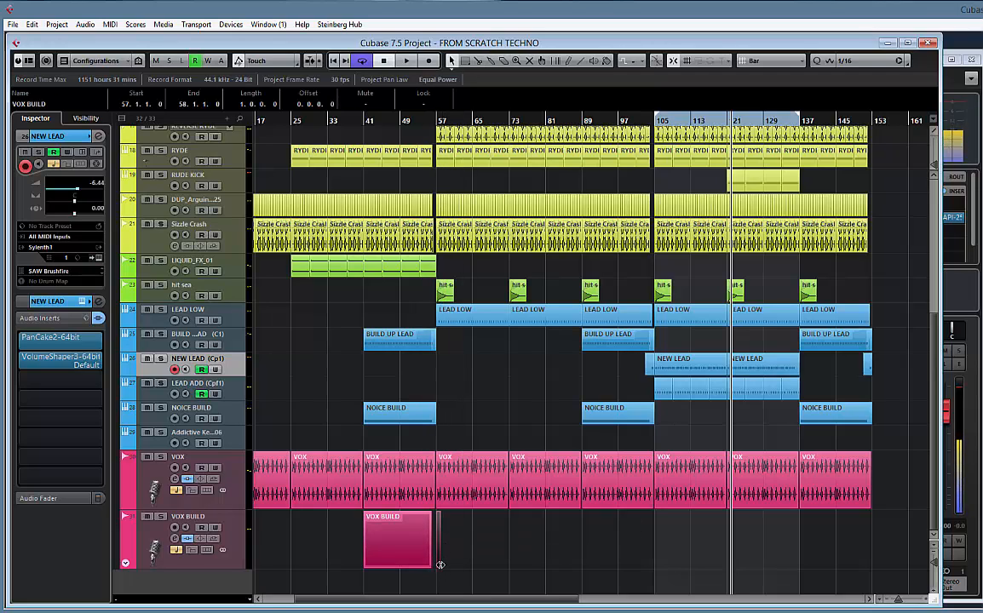
pyautogui.moveTo(440, 564); pyautogui.dragTo(468, 564)
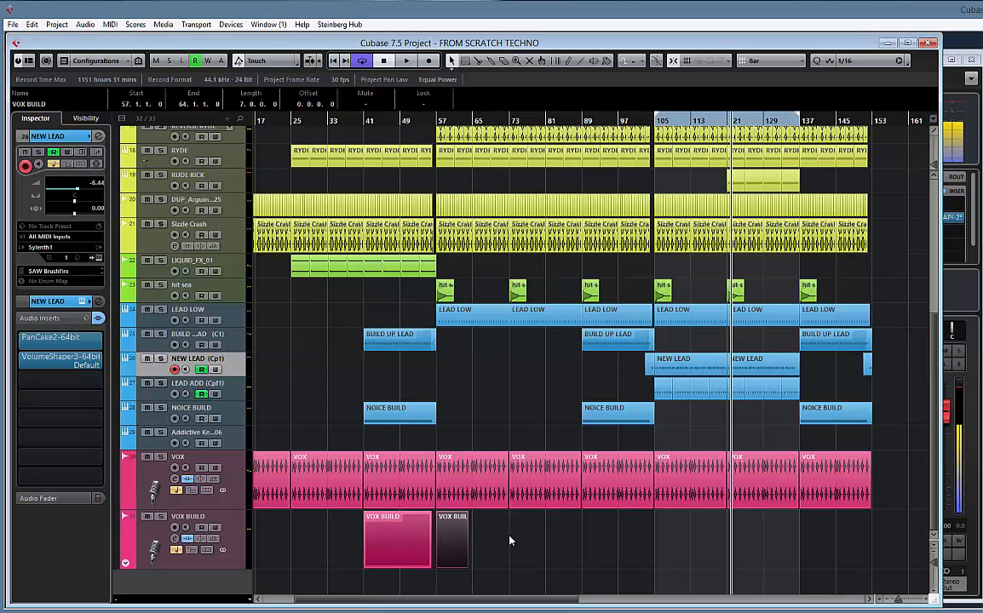
# Copy both VOX BUILD parts so the pair starts at bar 89 and again at bar 137
pyautogui.click(336, 538)
pyautogui.click(391, 536)
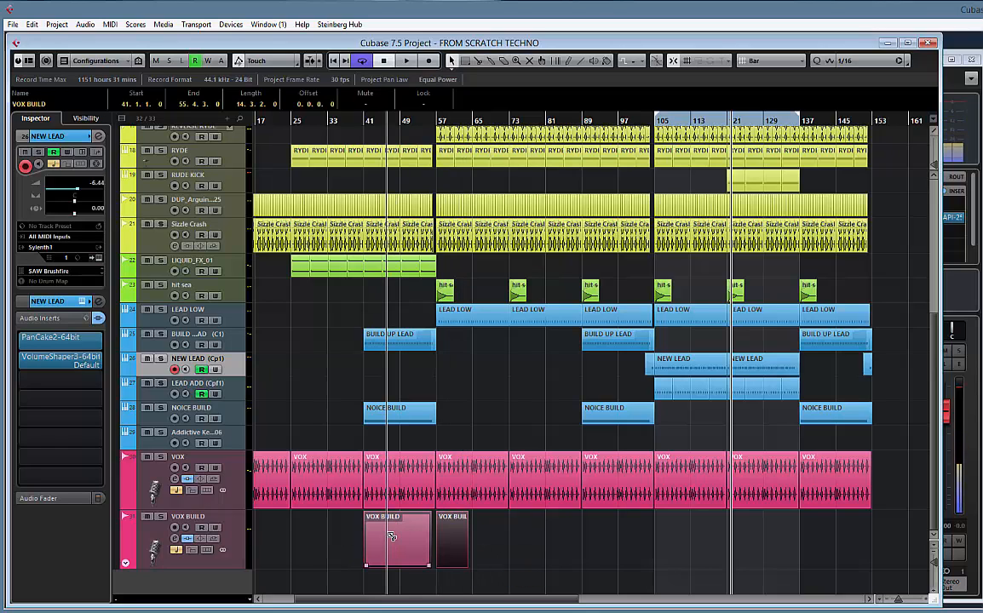
pyautogui.moveTo(479, 543); pyautogui.dragTo(694, 543)
pyautogui.hscroll(3, 777, 541)
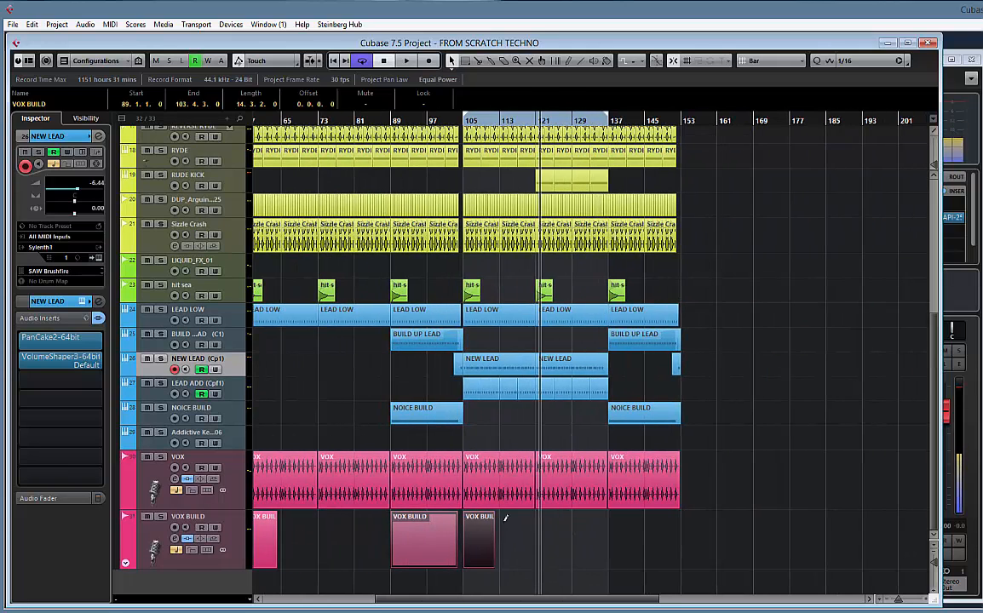
pyautogui.moveTo(423, 535); pyautogui.dragTo(645, 543)
# Extend the cycle range's end to the end of the last BEAT part and play from about bar 133
pyautogui.scroll(5, 672, 174)
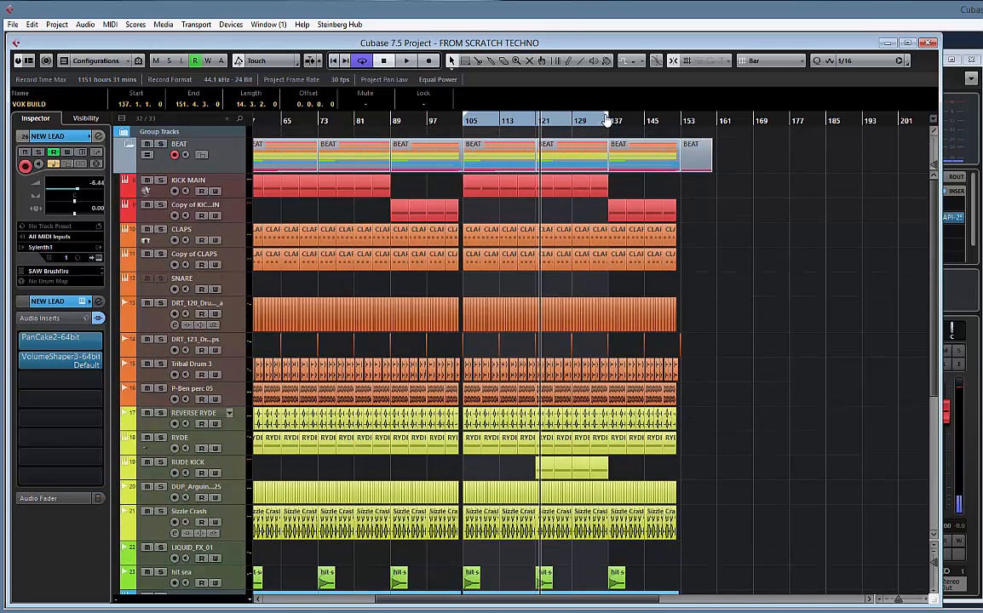
pyautogui.moveTo(702, 124); pyautogui.dragTo(711, 124)
pyautogui.press('space')
pyautogui.click(590, 121)
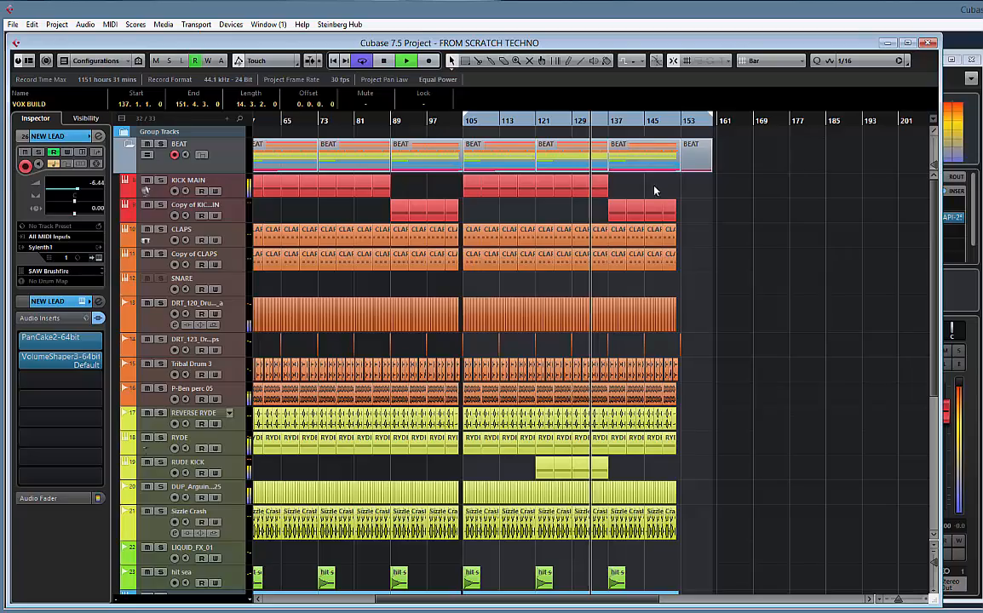
# Review the whole arrangement across all tracks during playback, then examine the copied section from bar 137 closely
pyautogui.scroll(-3, 688, 190)
pyautogui.scroll(-1, 687, 193)
pyautogui.scroll(6, 687, 193)
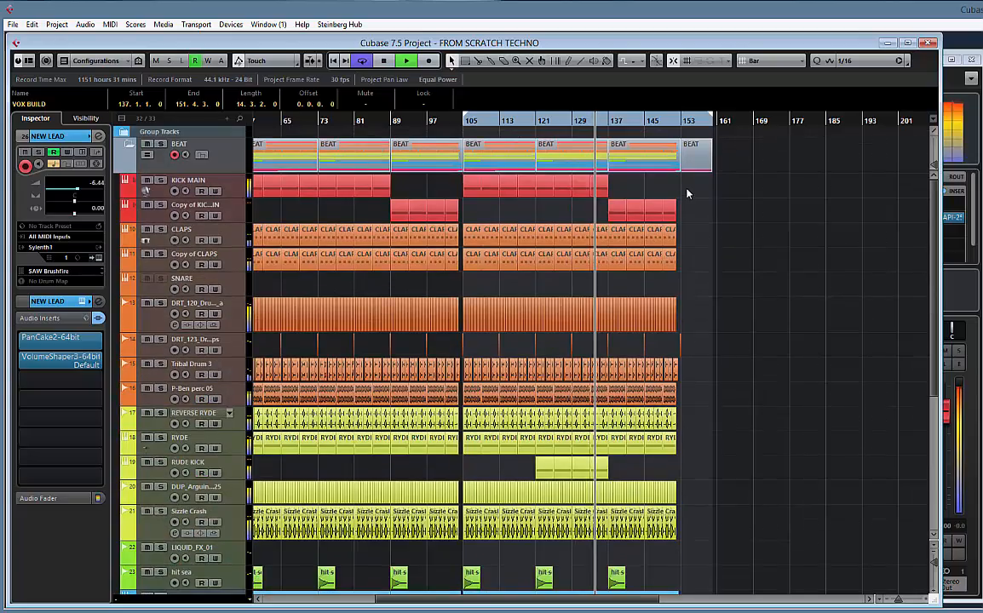
pyautogui.press('g')
pyautogui.press('g')
pyautogui.press('g')
pyautogui.press('Left')
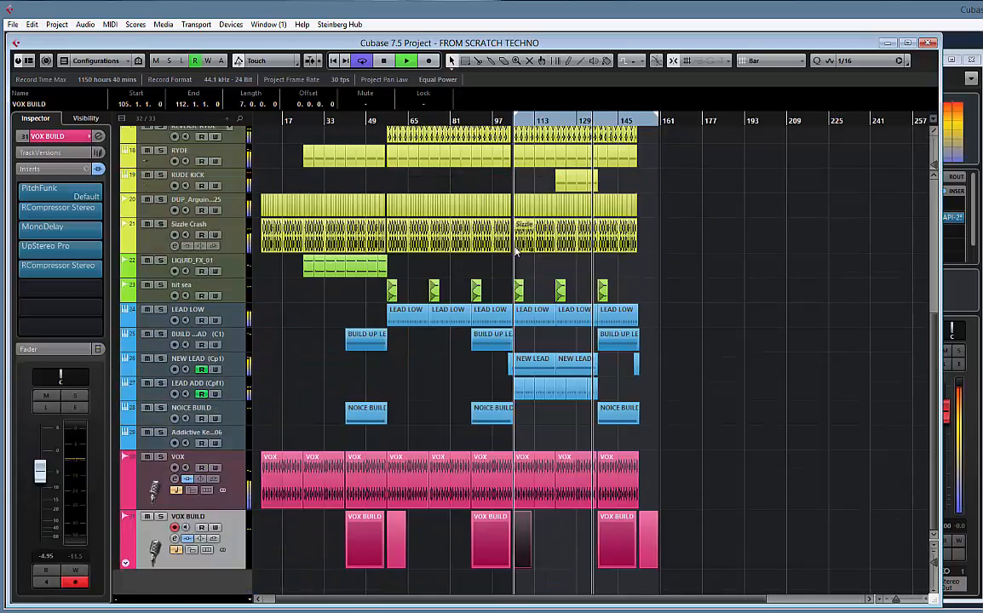
pyautogui.scroll(5, 515, 247)
pyautogui.hscroll(-1, 403, 208)
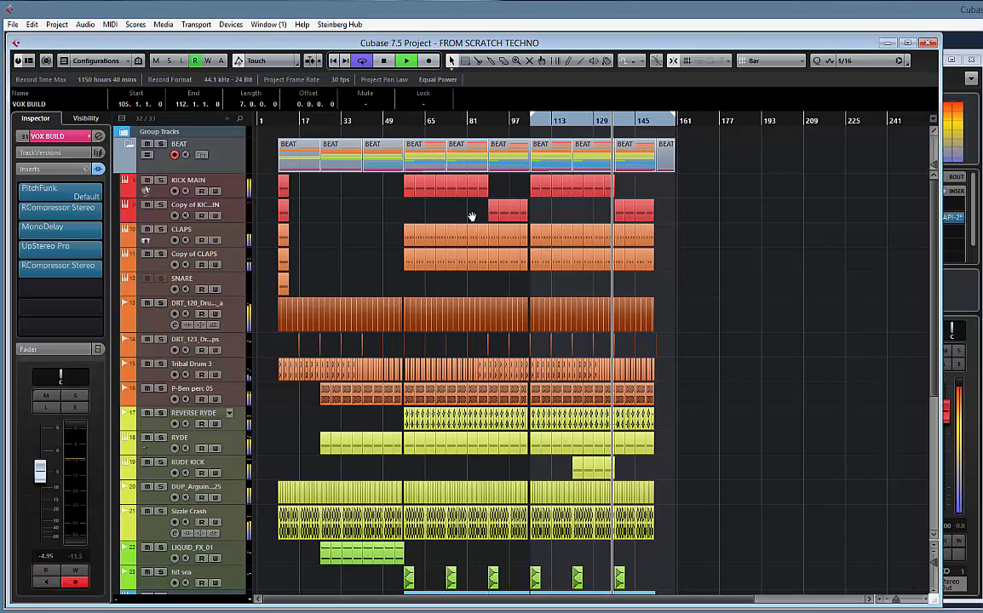
pyautogui.scroll(-5, 669, 211)
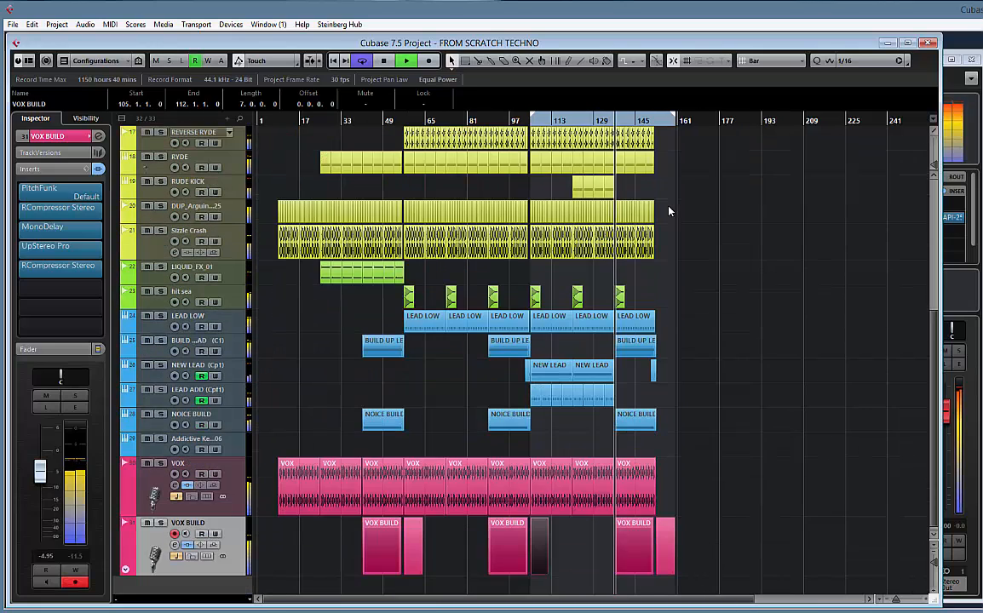
pyautogui.scroll(5, 669, 211)
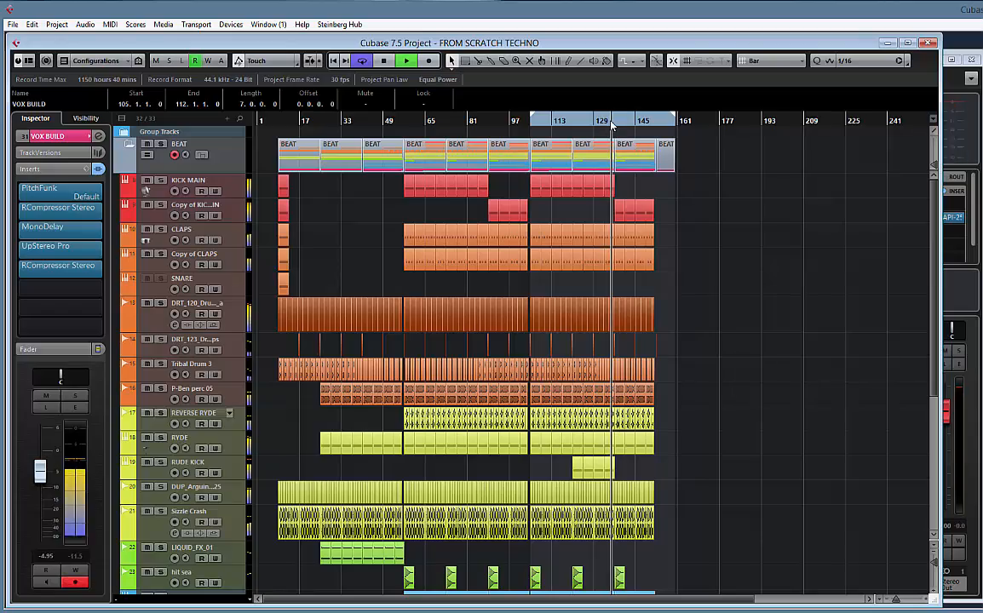
pyautogui.press('h')
pyautogui.press('h')
pyautogui.press('h')
pyautogui.press('h')
pyautogui.press('h')
pyautogui.press('h')
pyautogui.press('h')
pyautogui.press('h')
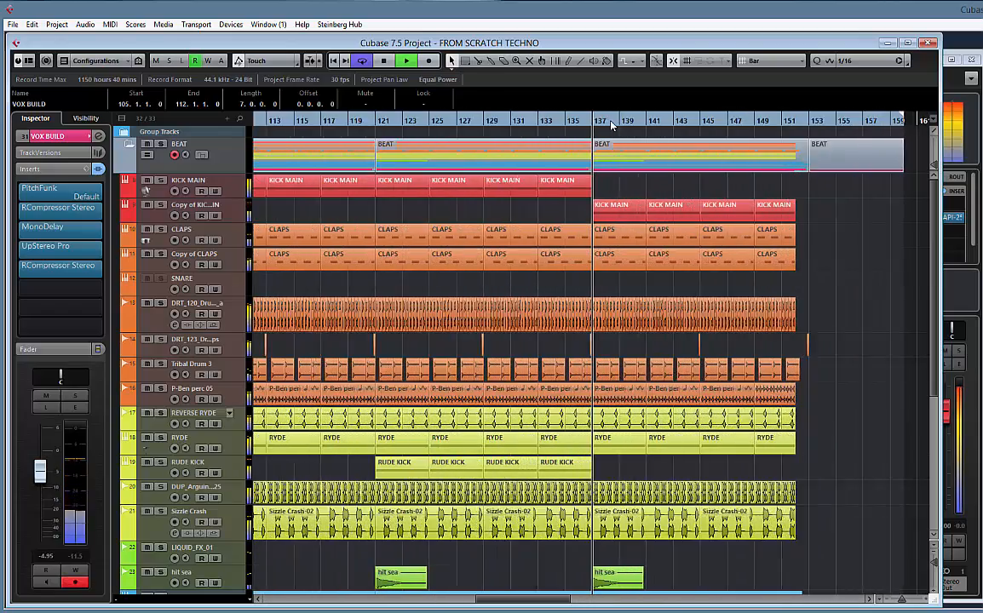
pyautogui.press('Right')
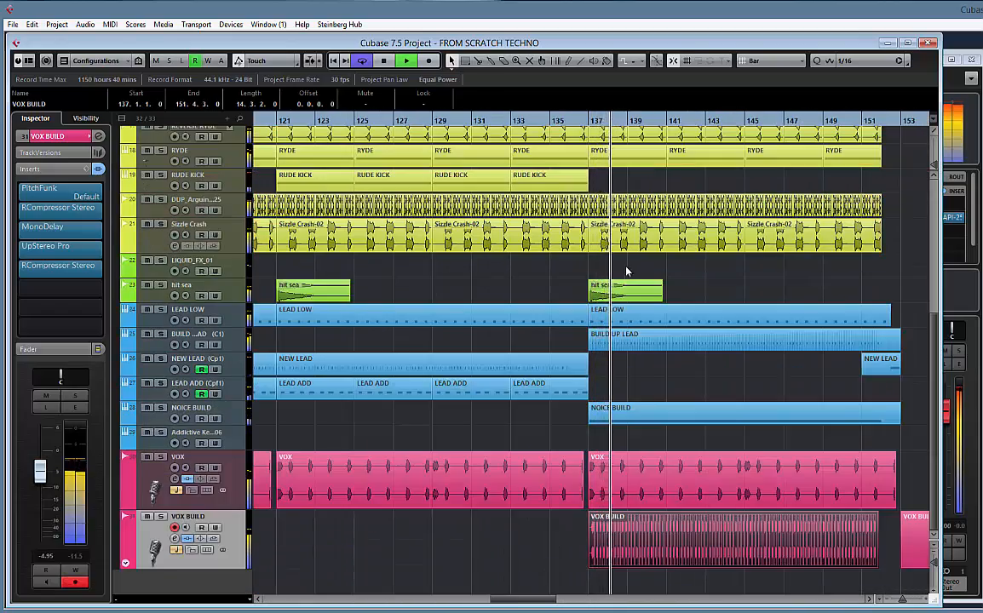
# Mute the BUILD UP LEAD part that starts at bar 137
pyautogui.scroll(2, 626, 272)
pyautogui.scroll(-2, 629, 272)
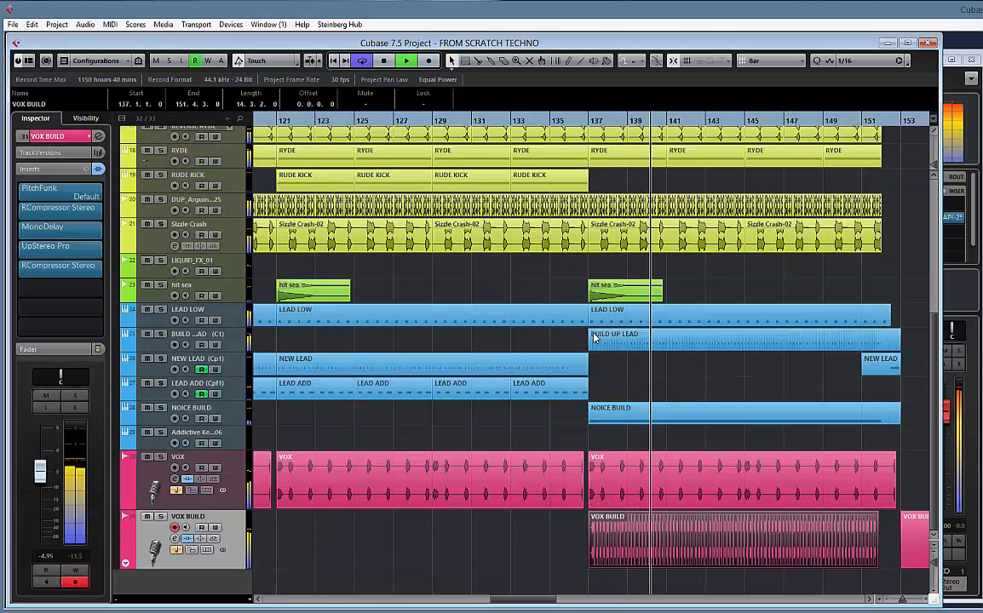
pyautogui.moveTo(567, 339); pyautogui.dragTo(891, 344)
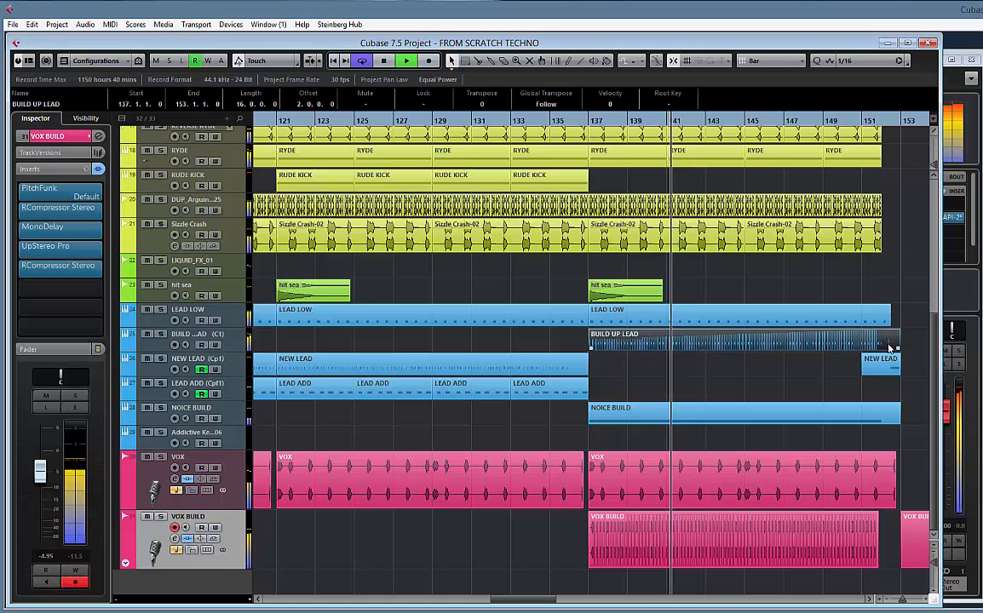
pyautogui.hotkey('shift', 'm')
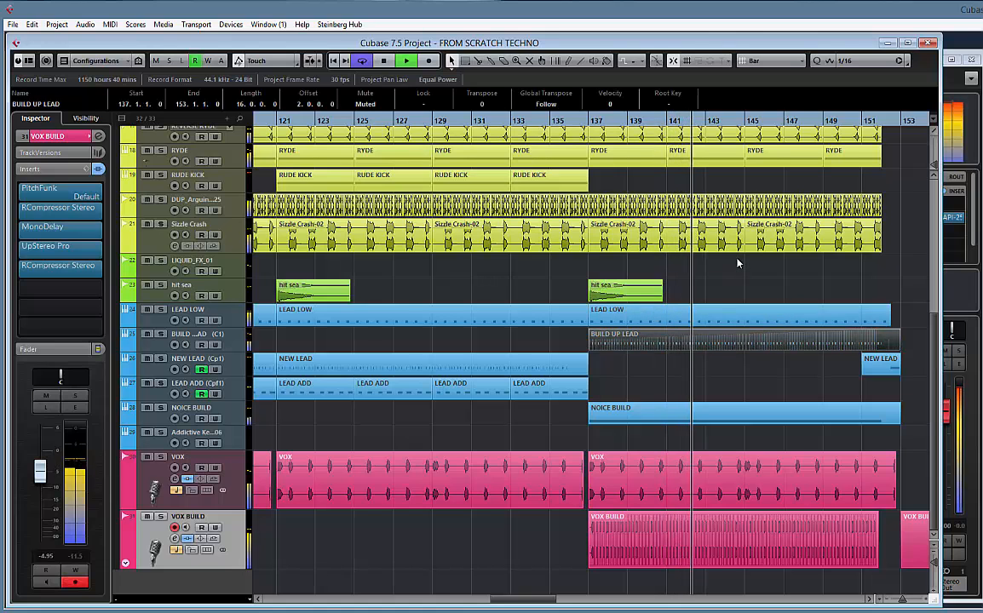
# Copy the hit sea event from bar 137 to bar 145
pyautogui.press('g')
pyautogui.press('g')
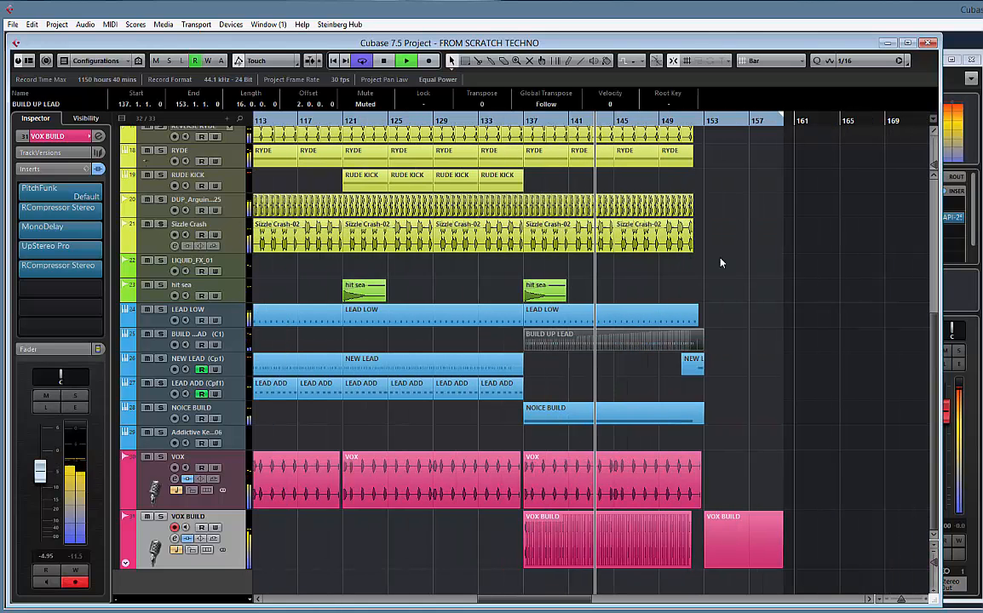
pyautogui.moveTo(538, 296); pyautogui.dragTo(628, 300)
# Show the volume automation of the Copy of KICK MAIN track and draw a linear fade-down from bar 145 to bar 152
pyautogui.scroll(5, 746, 248)
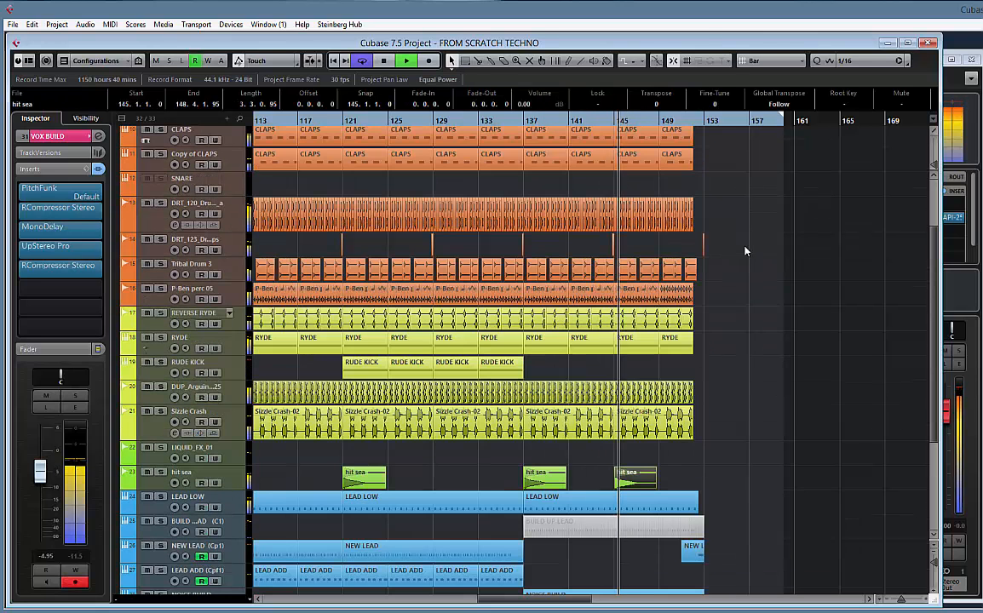
pyautogui.click(623, 348)
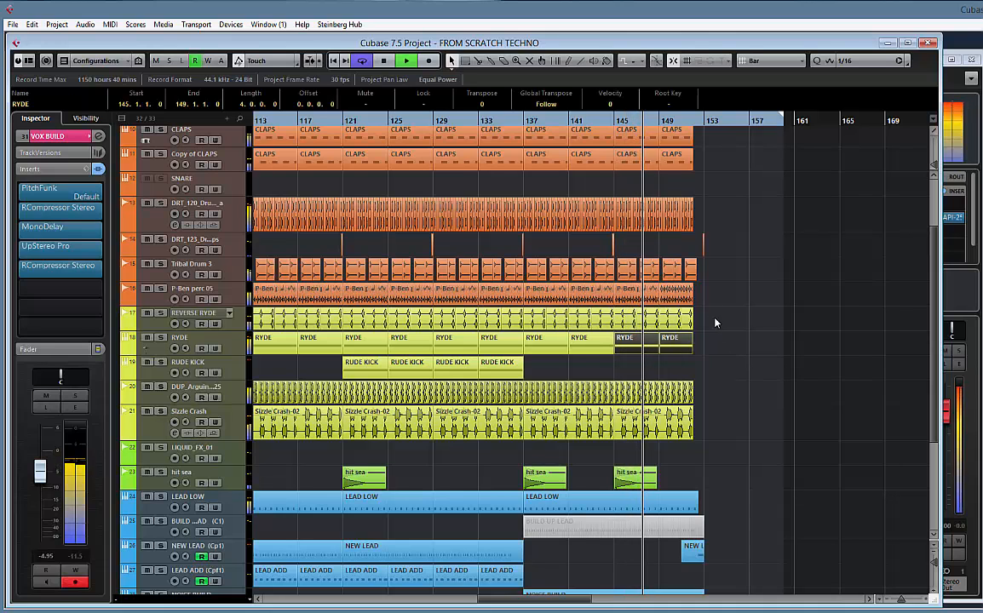
pyautogui.scroll(3, 707, 281)
pyautogui.scroll(1, 705, 274)
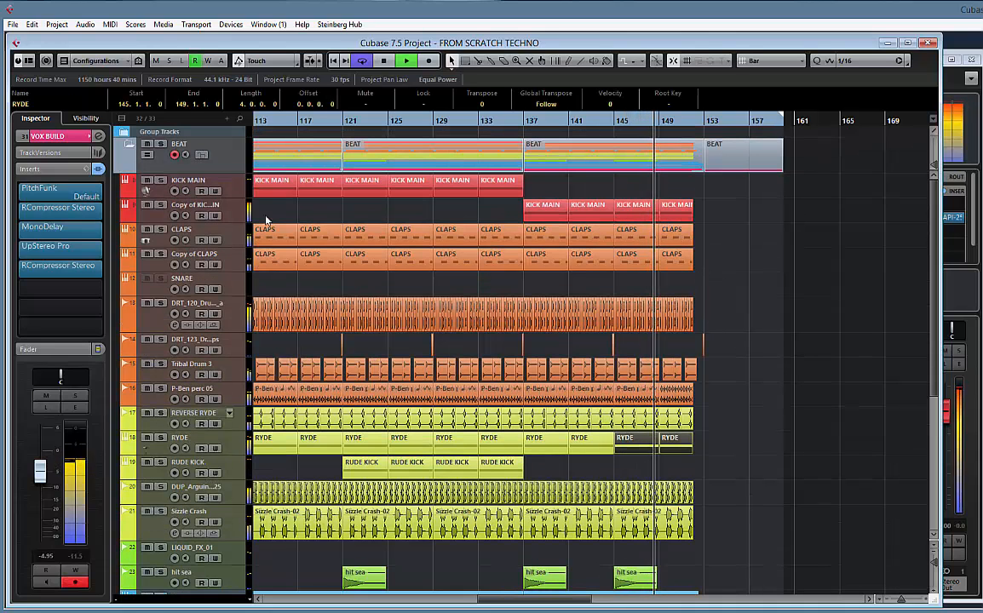
pyautogui.click(148, 221)
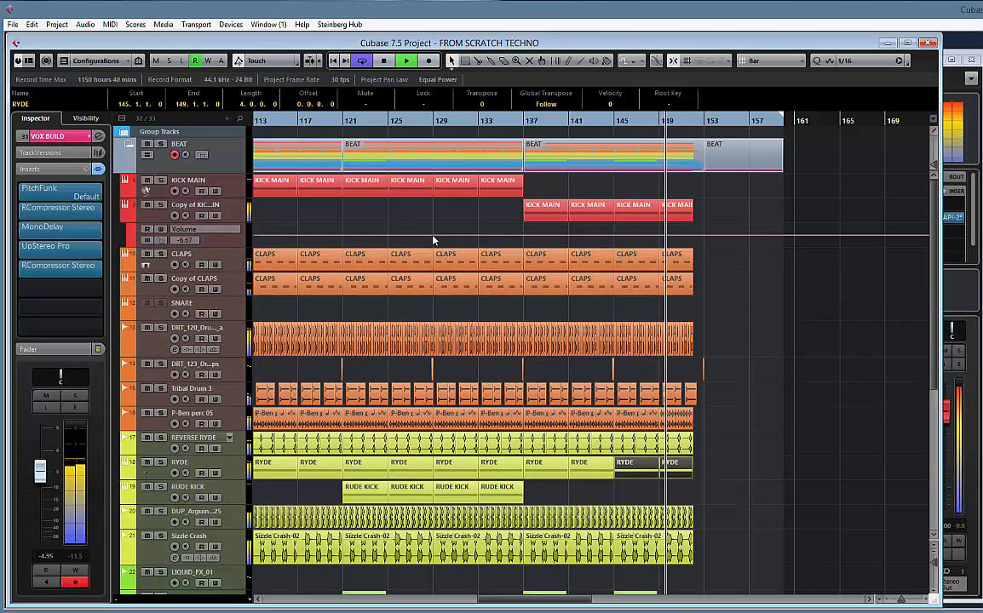
pyautogui.moveTo(199, 246); pyautogui.dragTo(210, 315)
pyautogui.rightClick(599, 242)
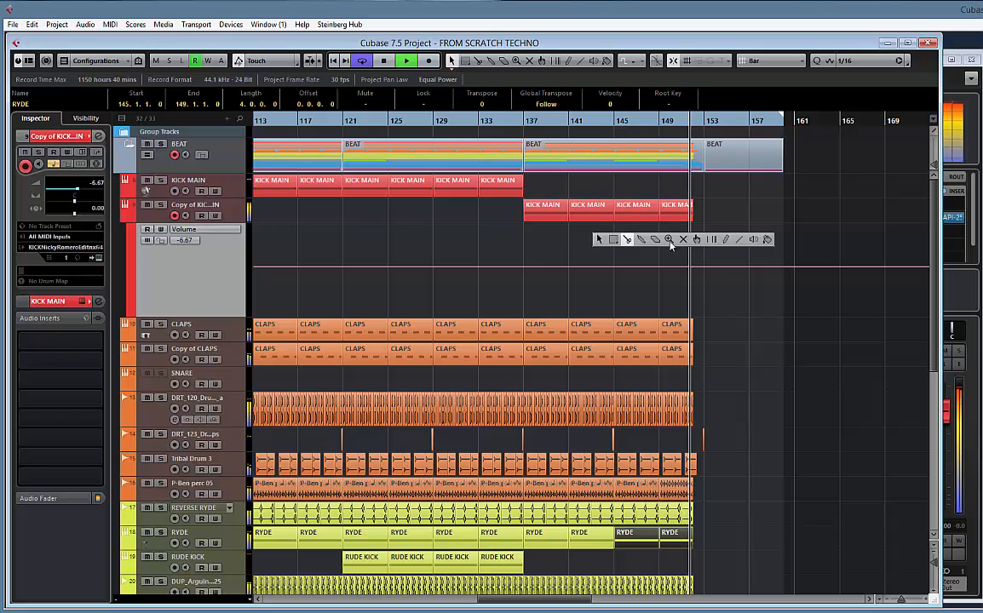
pyautogui.click(737, 240)
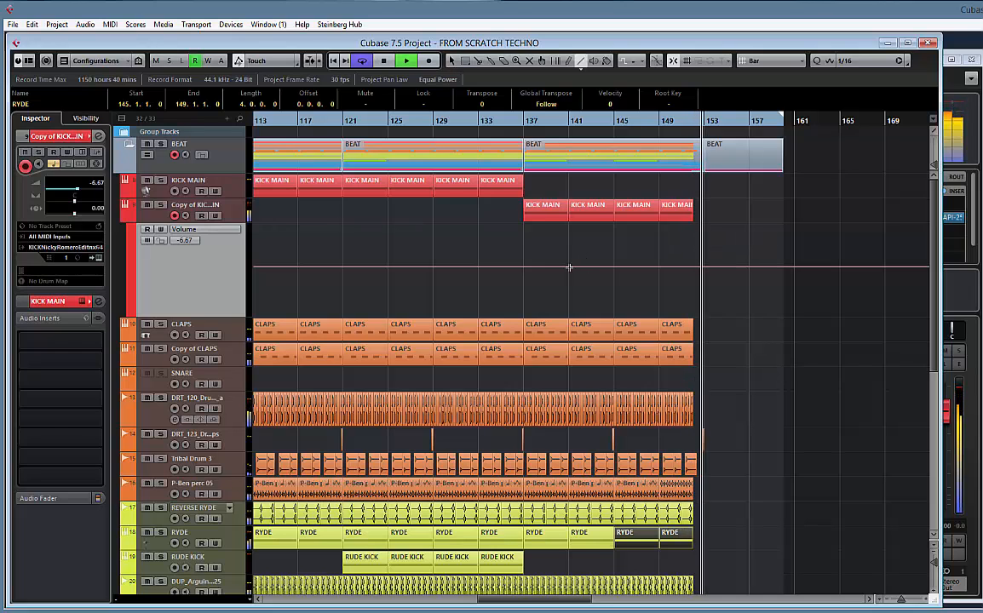
pyautogui.moveTo(613, 268); pyautogui.dragTo(692, 317)
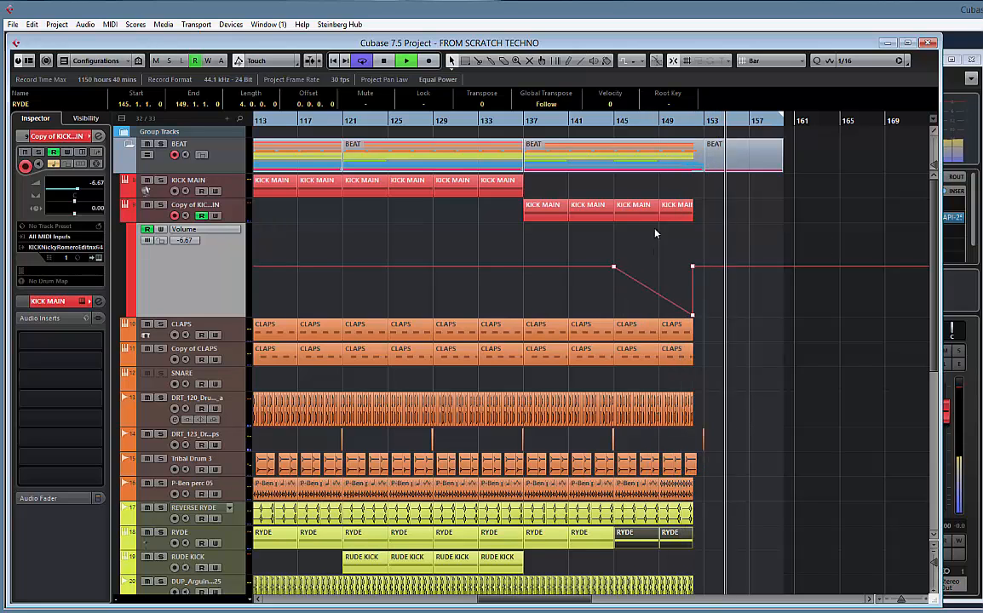
# Play from about bar 137 and briefly solo the DRT_120 drums track to hear it alone
pyautogui.click(535, 136)
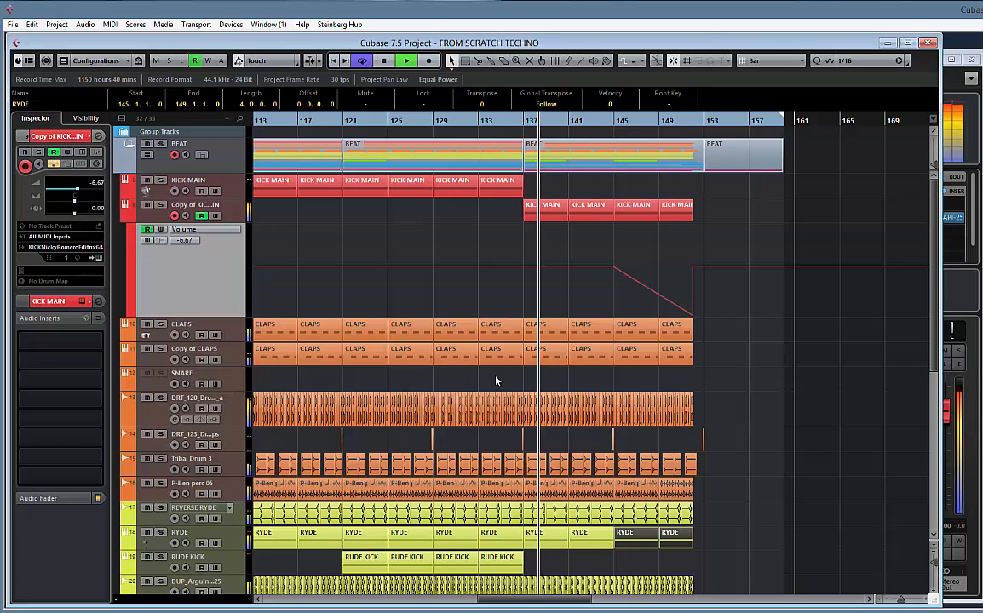
pyautogui.scroll(-3, 599, 318)
pyautogui.scroll(-3, 599, 318)
pyautogui.scroll(3, 550, 249)
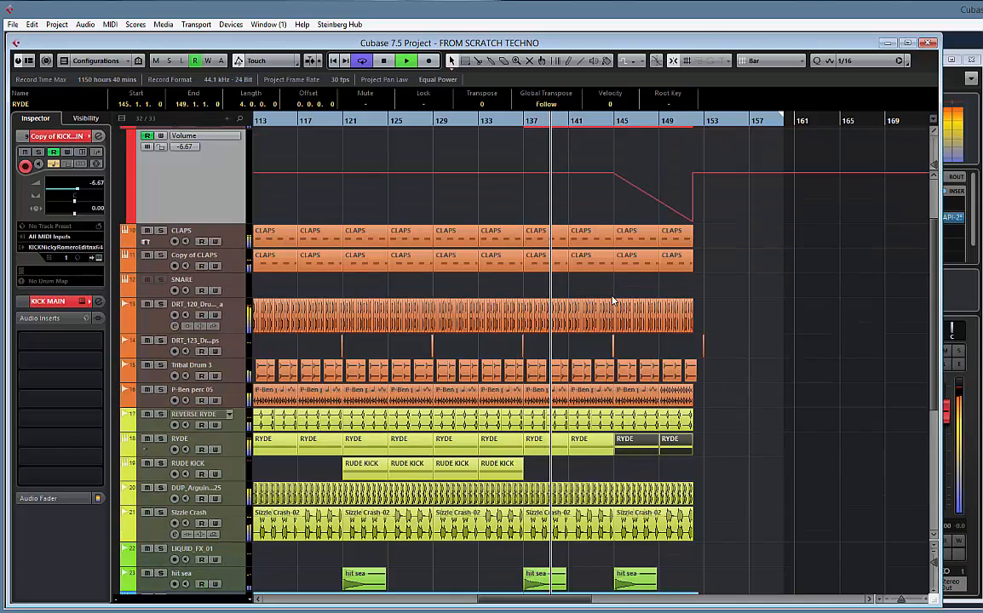
pyautogui.click(161, 304)
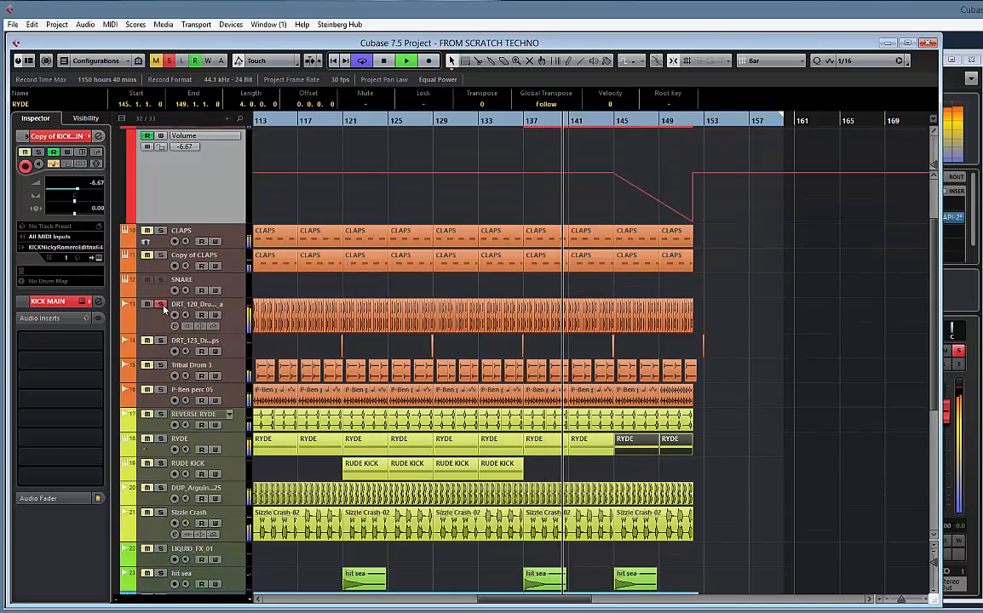
pyautogui.click(163, 306)
# Stop playback and insert the RoomWorks reverb on the DRT_120 drums track
pyautogui.click(228, 319)
pyautogui.press('space')
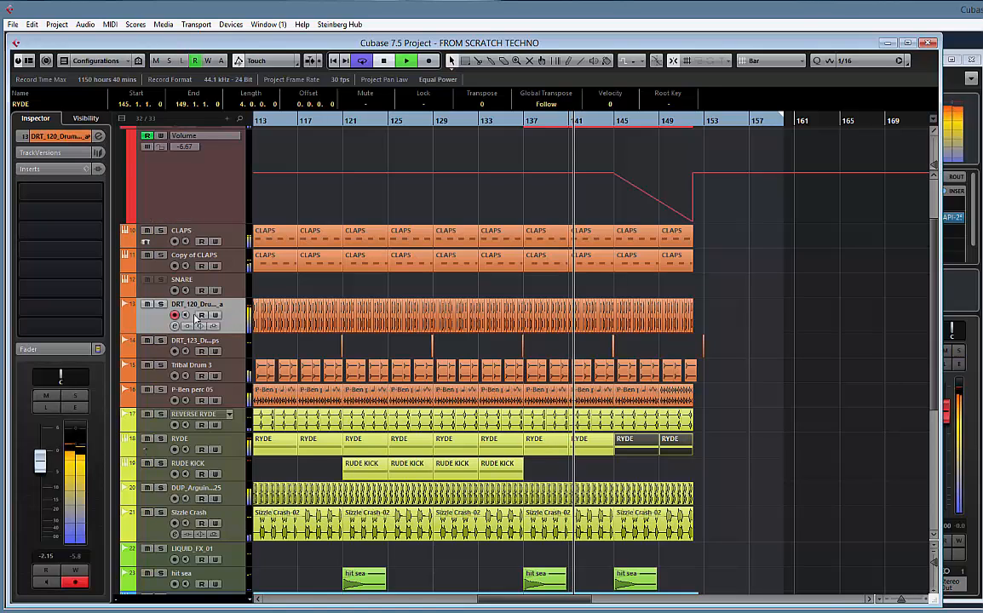
pyautogui.click(99, 195)
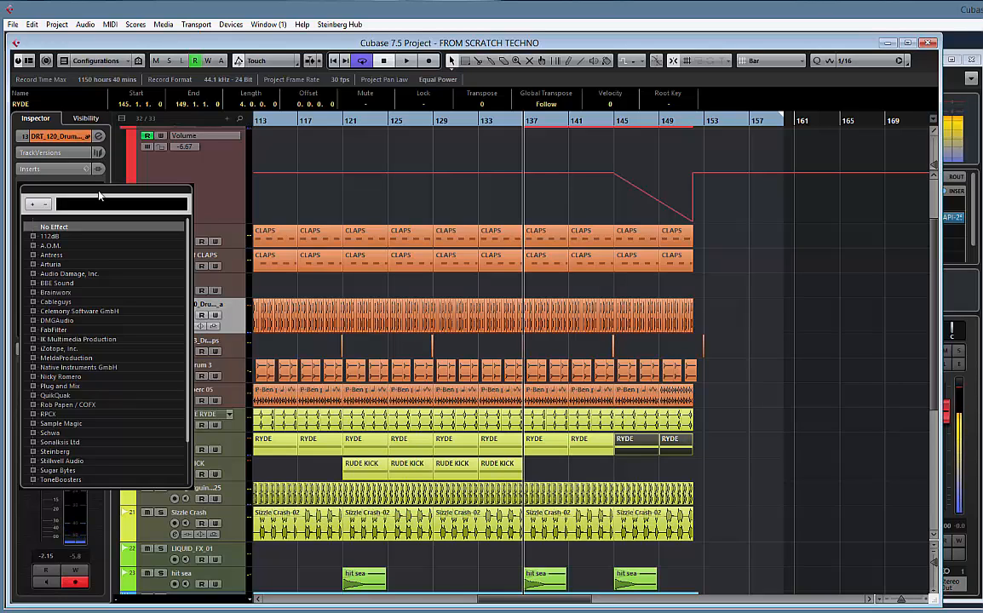
pyautogui.write('ROOM')
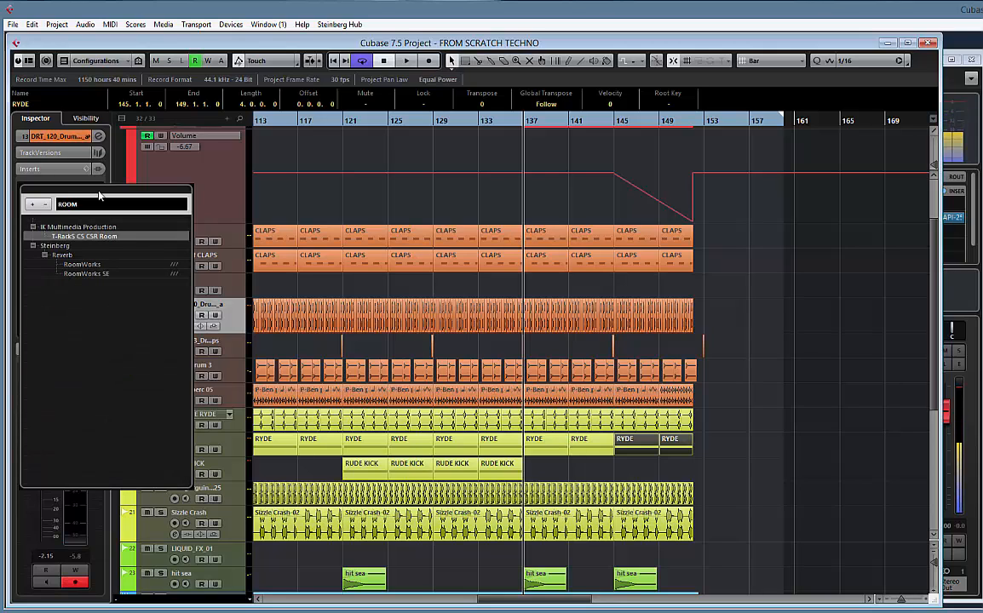
pyautogui.click(88, 265)
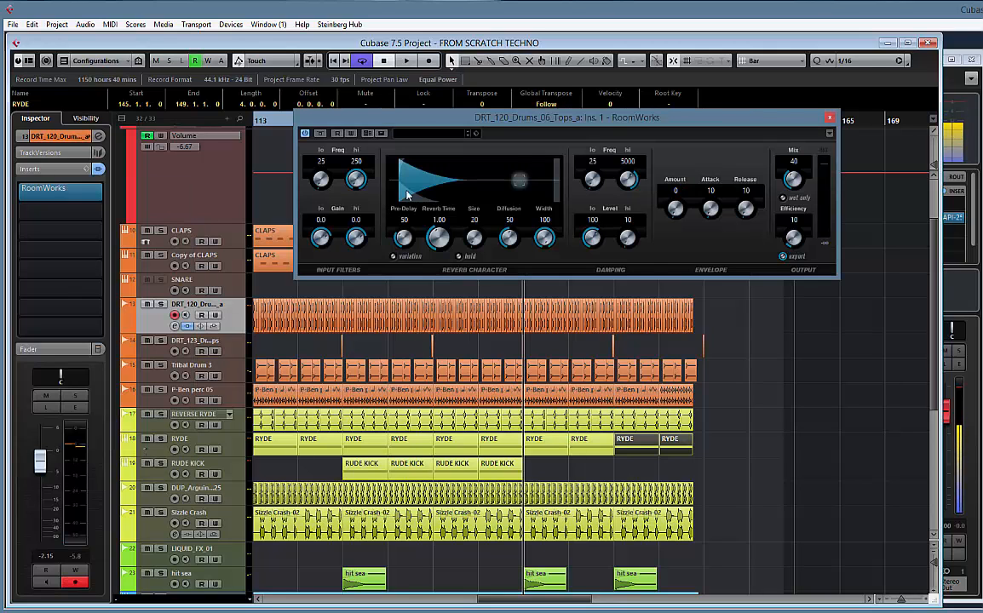
# Set the RoomWorks reverb time to 1.94 and, with the drums track soloed during playback, its mix to 47
pyautogui.press('space')
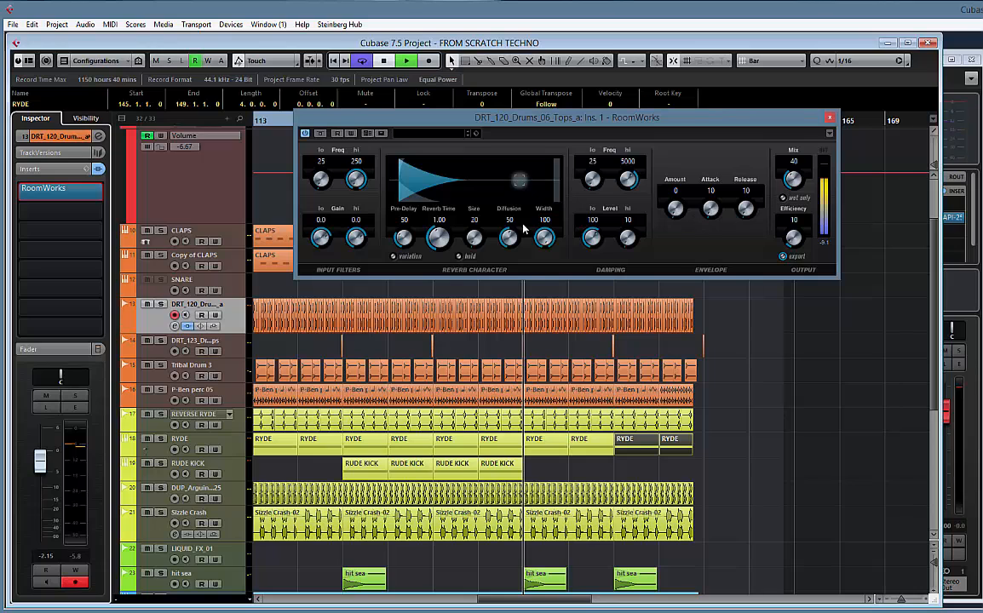
pyautogui.moveTo(438, 238); pyautogui.dragTo(439, 225)
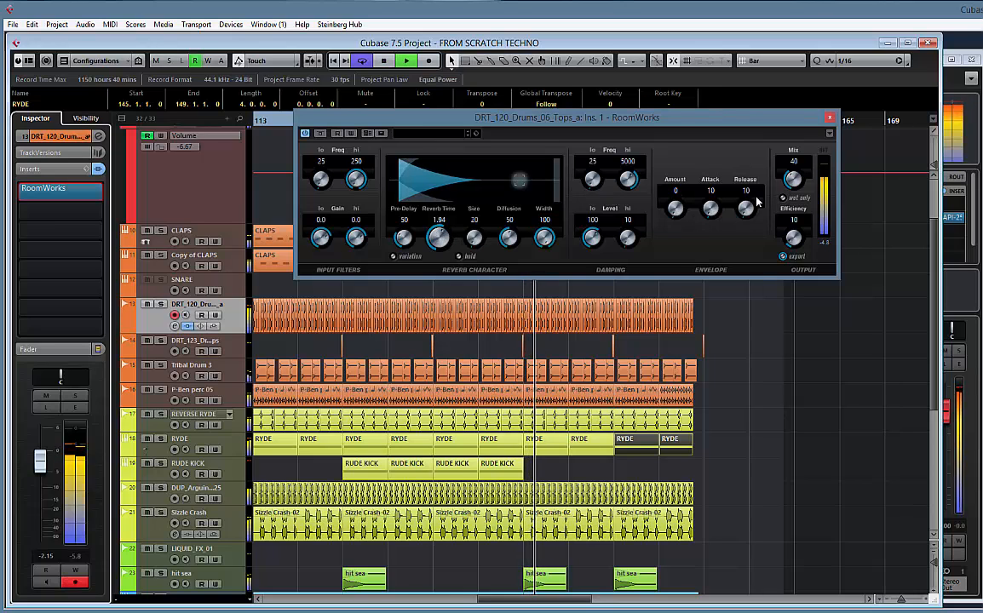
pyautogui.click(161, 304)
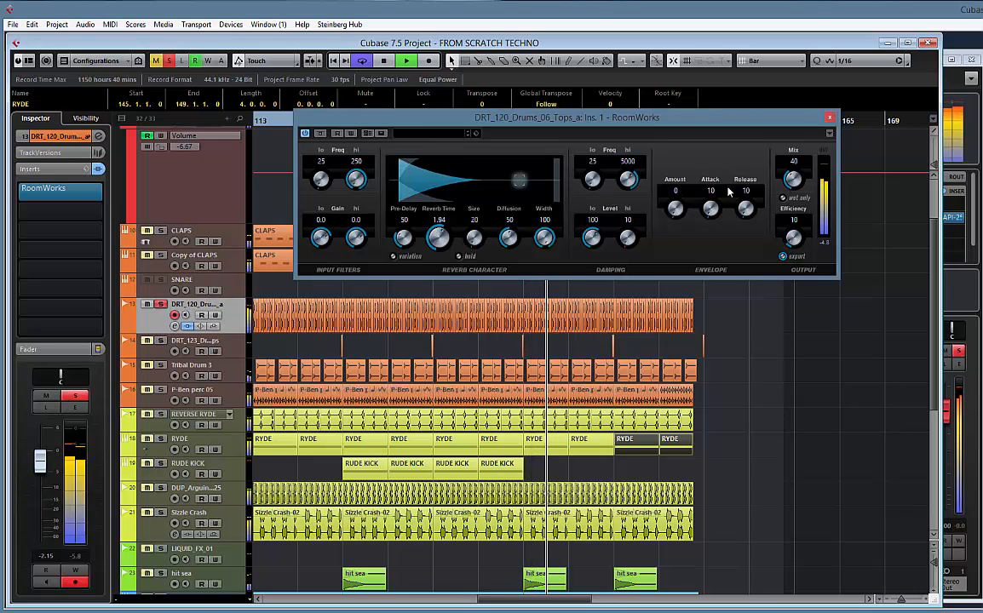
pyautogui.moveTo(797, 182); pyautogui.dragTo(802, 243)
pyautogui.moveTo(795, 188); pyautogui.dragTo(792, 173)
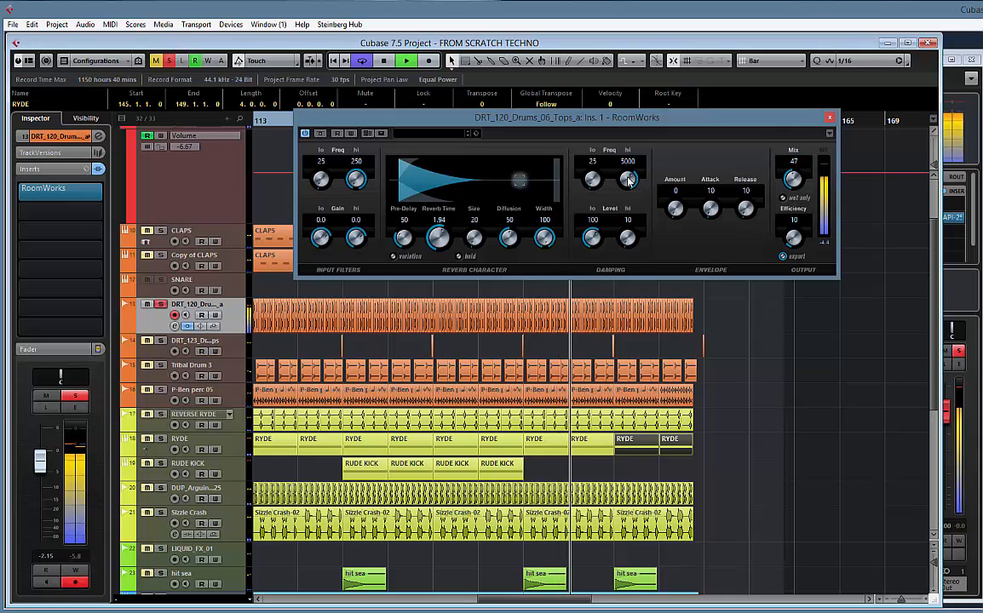
# Set the reverb's damping to a high frequency of 6394 and a low level of 31, keeping the low frequency at 25
pyautogui.moveTo(630, 181); pyautogui.dragTo(631, 239)
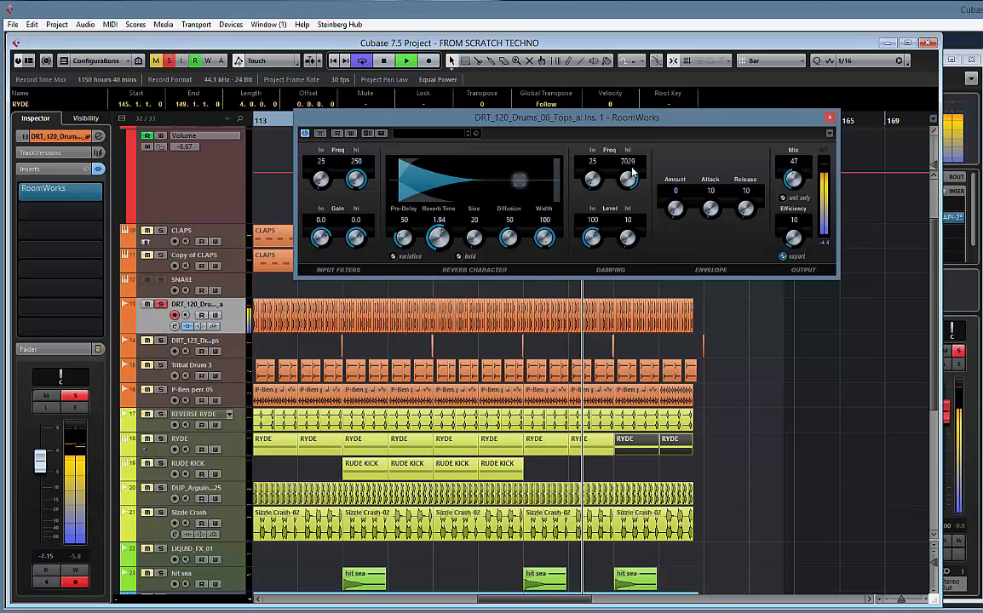
pyautogui.moveTo(632, 176); pyautogui.dragTo(593, 182)
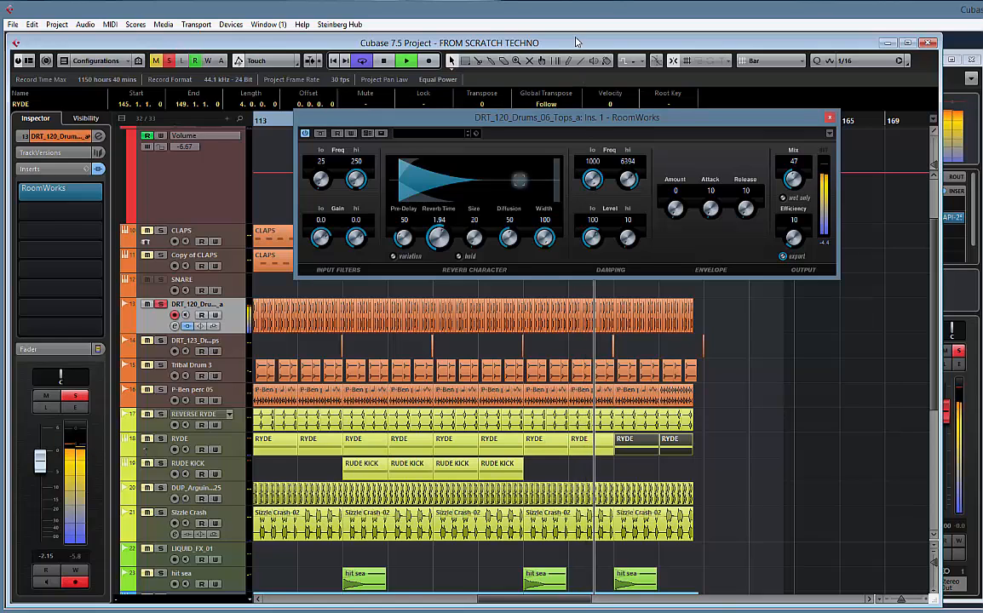
pyautogui.moveTo(576, 42); pyautogui.dragTo(554, 159)
pyautogui.moveTo(593, 236); pyautogui.dragTo(582, 265)
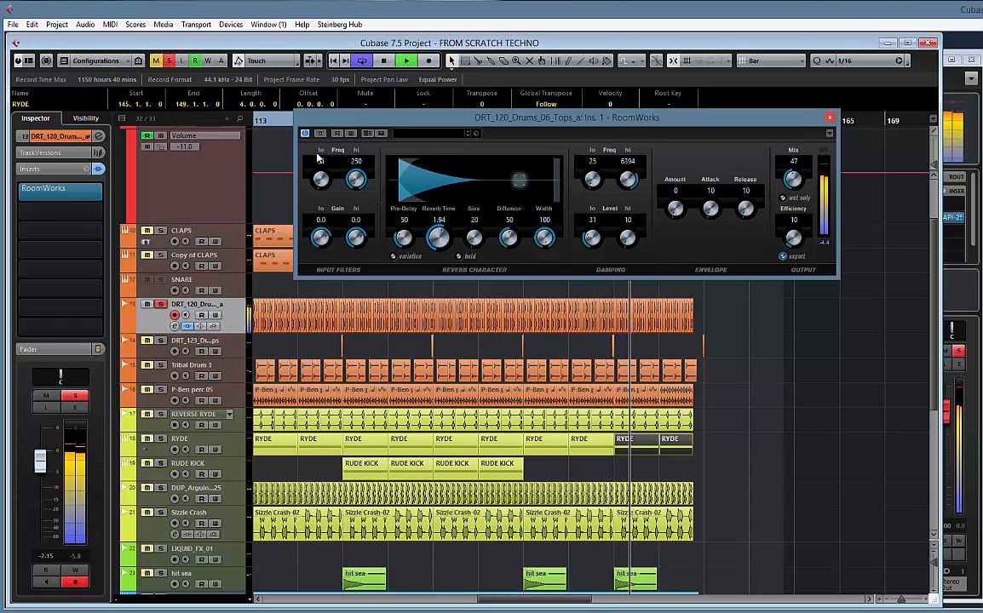
# Set the reverb's input filters to a low frequency of 34, low gain of -18.0 and high frequency of 250
pyautogui.moveTo(316, 122); pyautogui.dragTo(320, 171)
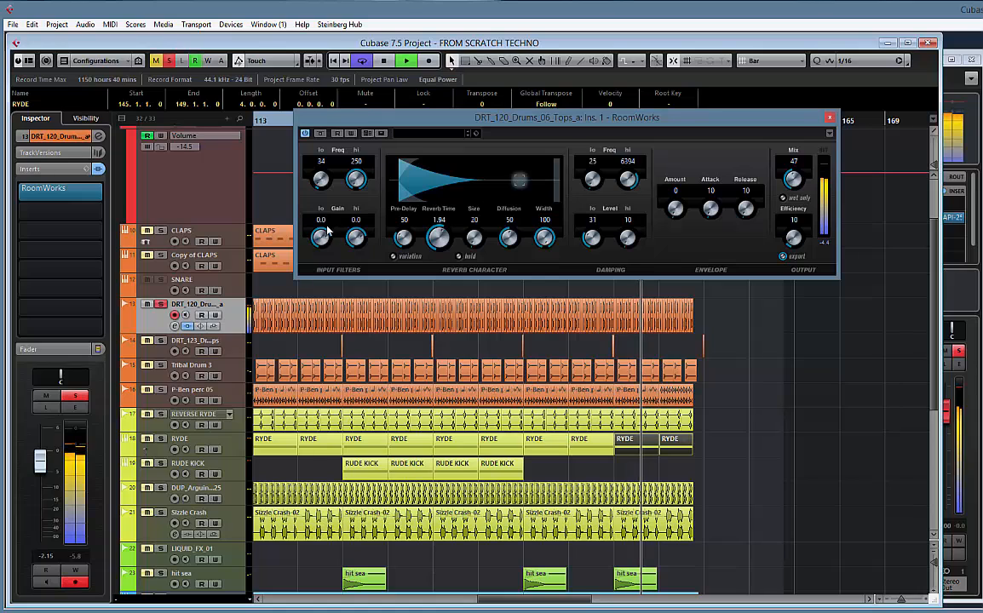
pyautogui.moveTo(328, 230); pyautogui.dragTo(317, 269)
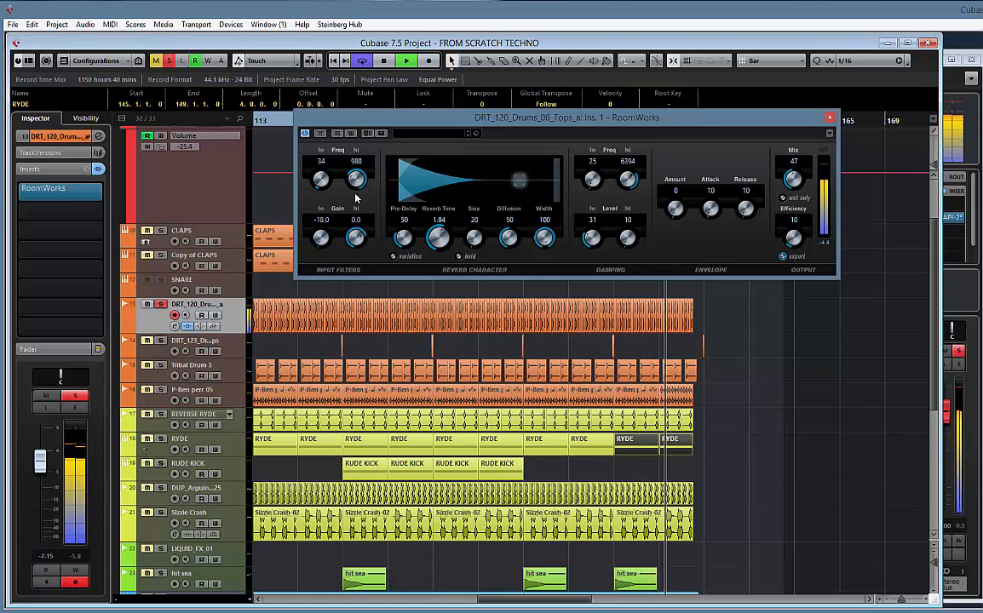
pyautogui.moveTo(357, 197); pyautogui.dragTo(328, 181)
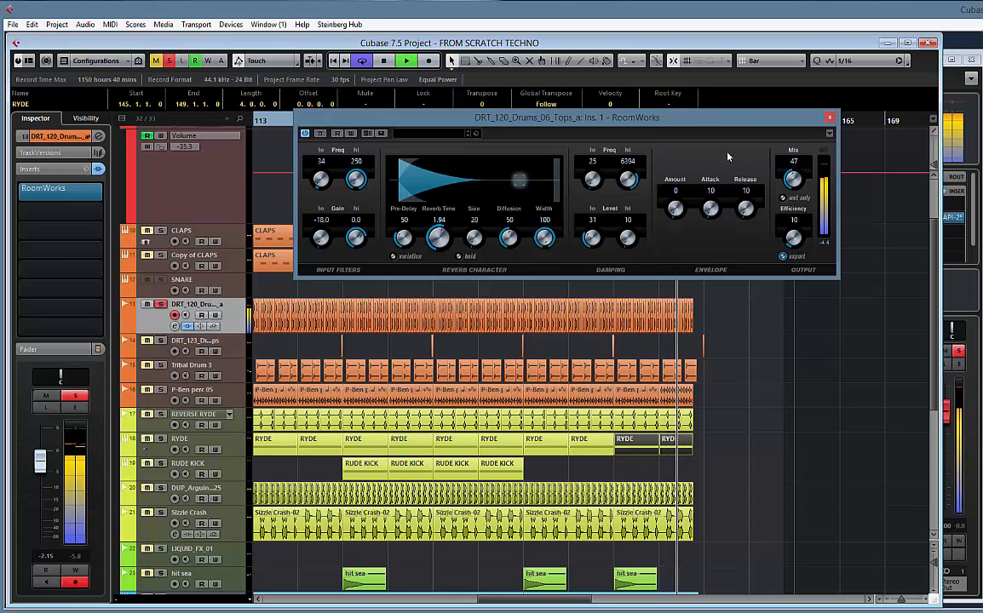
# Set the reverb's damping high frequency to 11280 and its mix to 0, and unsolo the drums track with playback stopped
pyautogui.moveTo(632, 192)
pyautogui.mouseDown()
pyautogui.moveTo(621, 150)
pyautogui.moveTo(626, 185)
pyautogui.mouseUp()
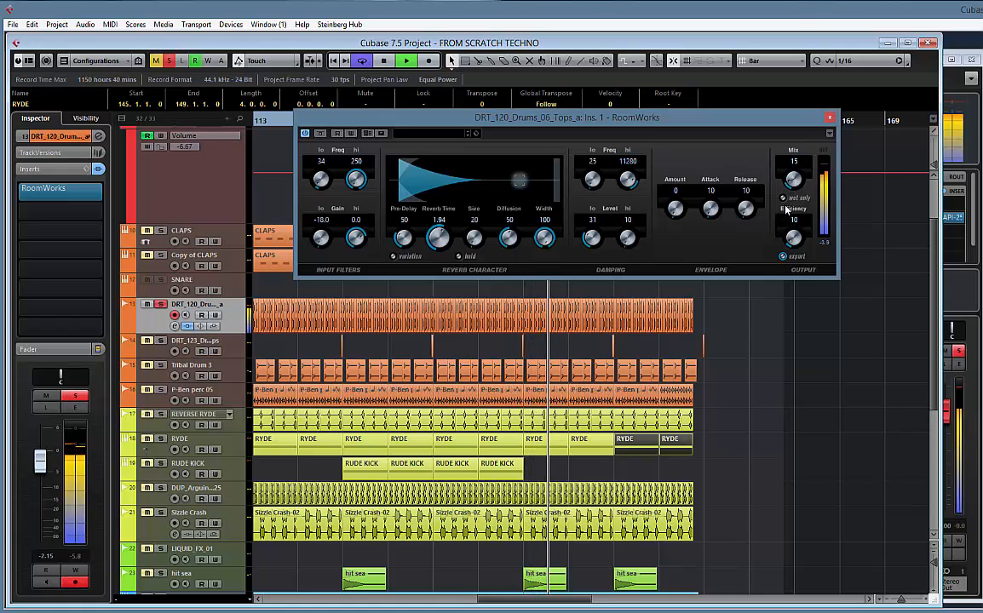
pyautogui.moveTo(787, 210); pyautogui.dragTo(783, 204)
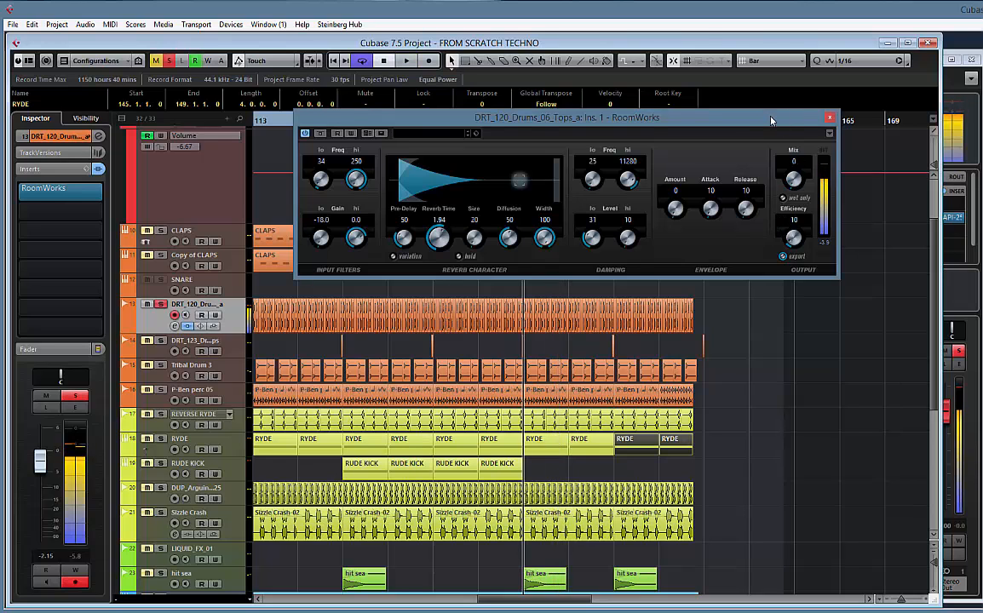
pyautogui.moveTo(670, 118); pyautogui.dragTo(603, 315)
pyautogui.press('space')
pyautogui.click(161, 304)
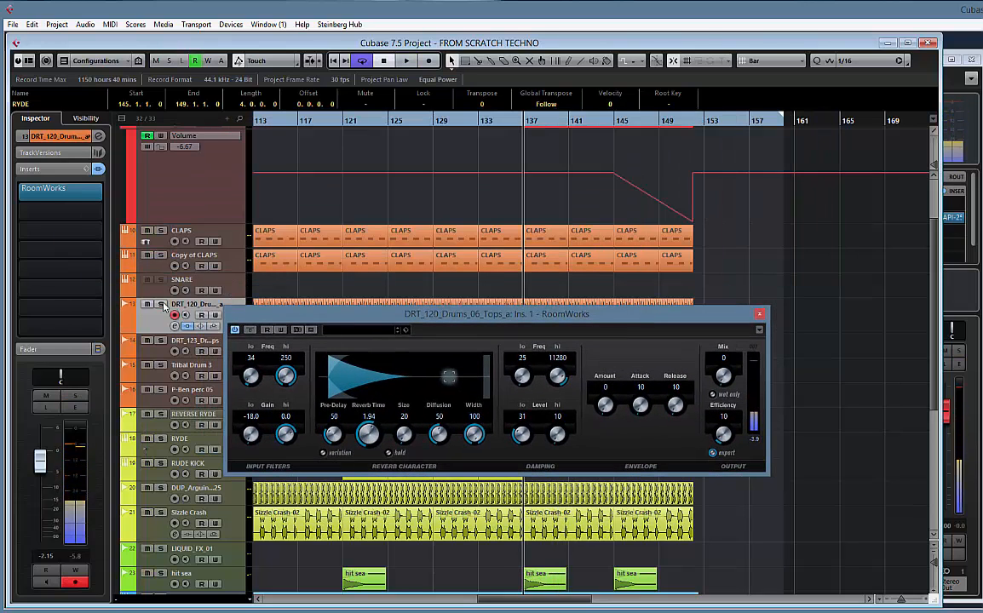
# Show the automation track for the RoomWorks Mix parameter and close the reverb window
pyautogui.rightClick(720, 381)
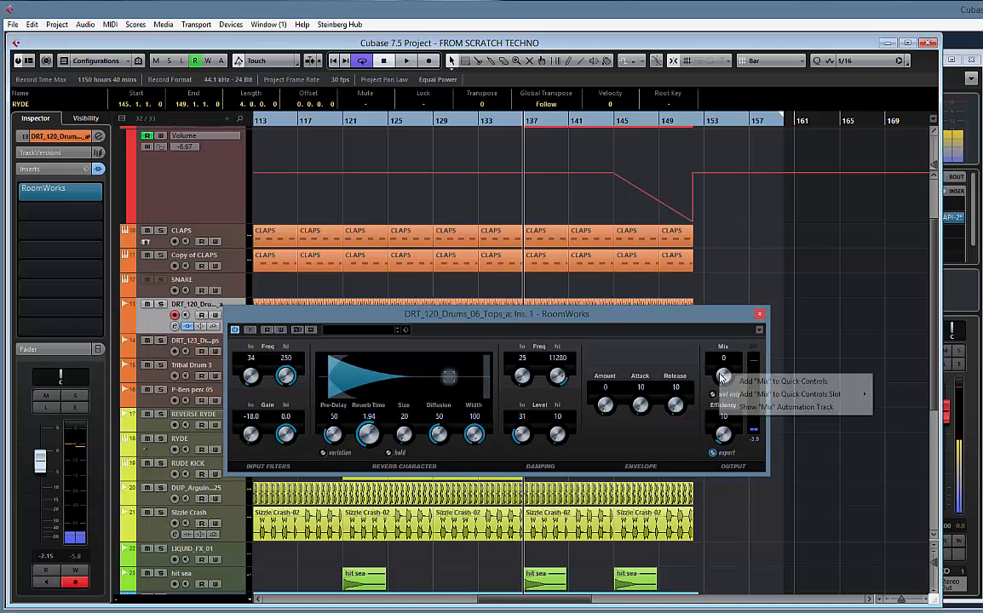
pyautogui.click(780, 407)
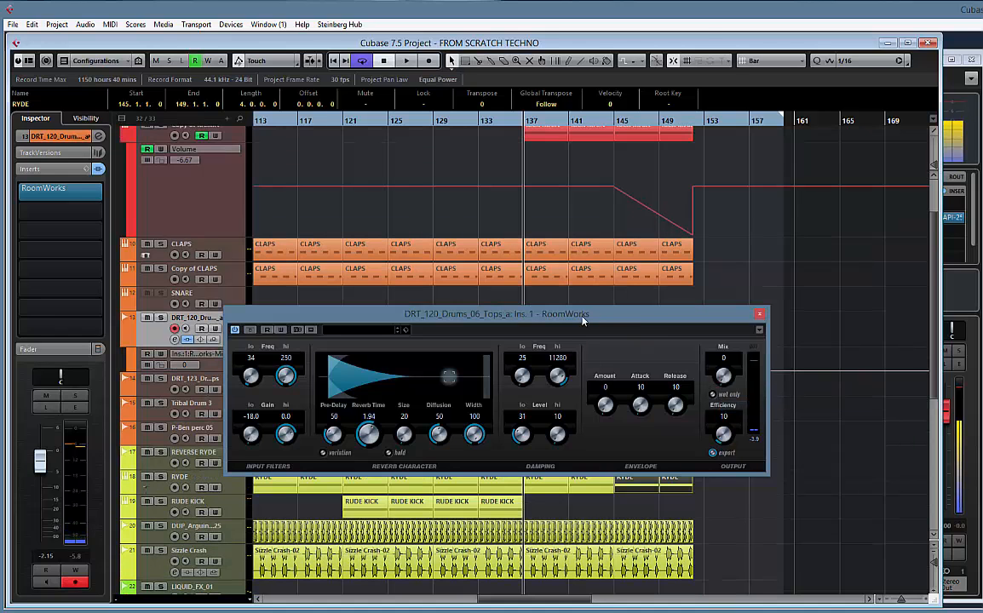
pyautogui.moveTo(583, 320); pyautogui.dragTo(616, 148)
pyautogui.click(792, 143)
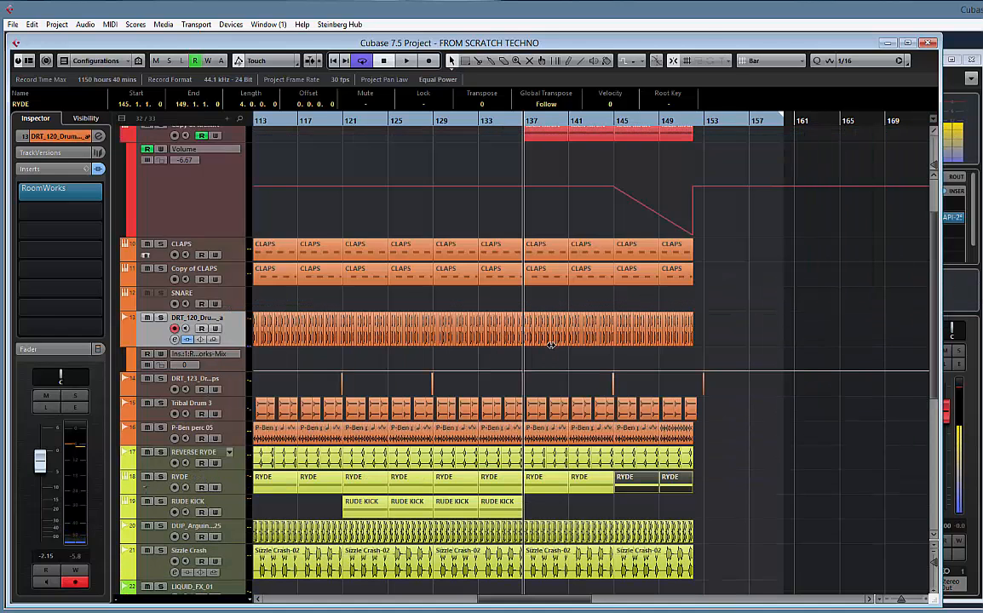
# Draw a Mix automation ramp rising from about bar 136 to bar 152 and falling to 0 by bar 154, and play from about bar 149
pyautogui.moveTo(226, 373); pyautogui.dragTo(226, 420)
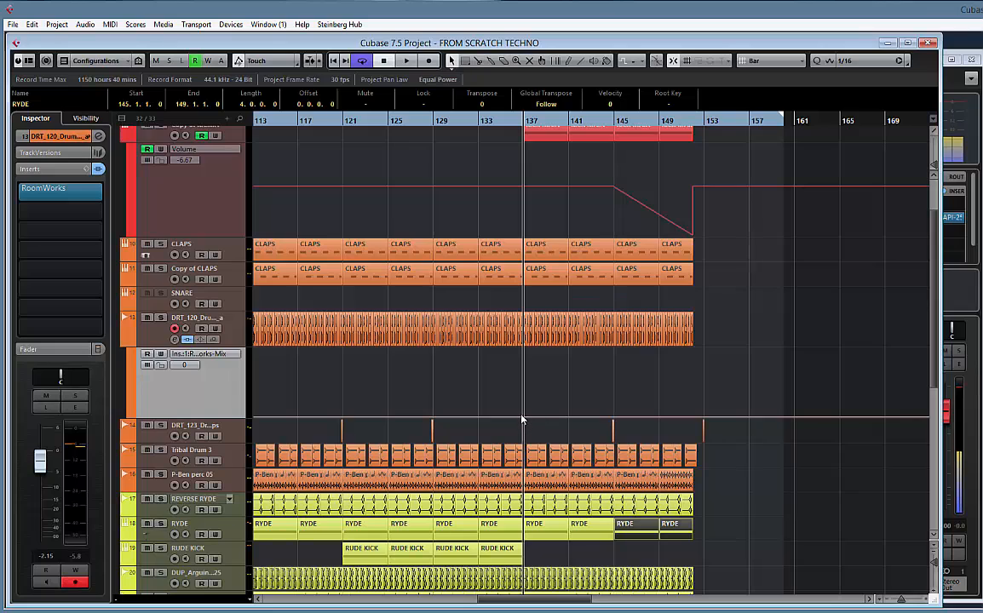
pyautogui.rightClick(528, 379)
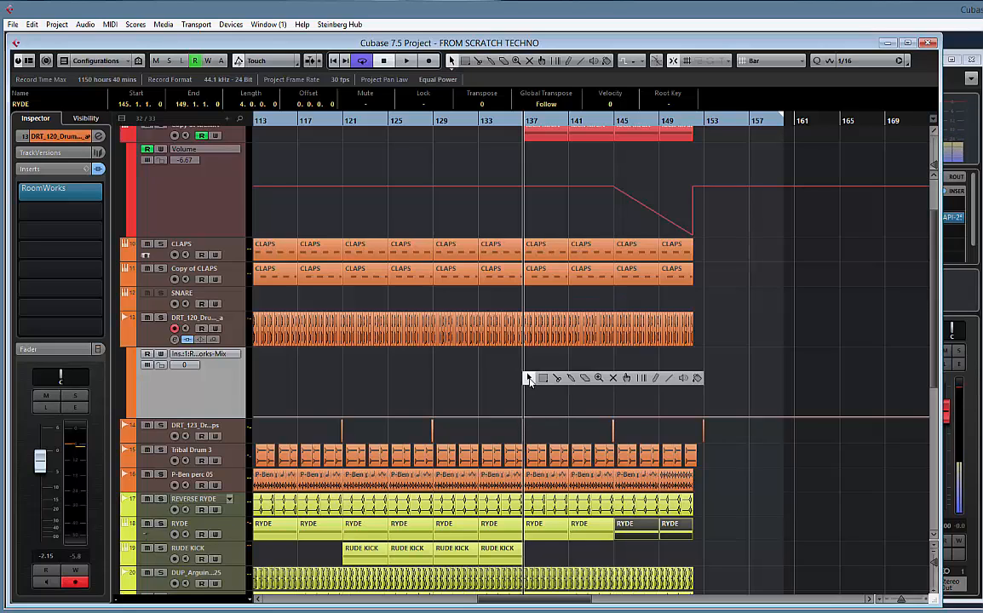
pyautogui.click(669, 379)
pyautogui.moveTo(520, 417); pyautogui.dragTo(692, 340)
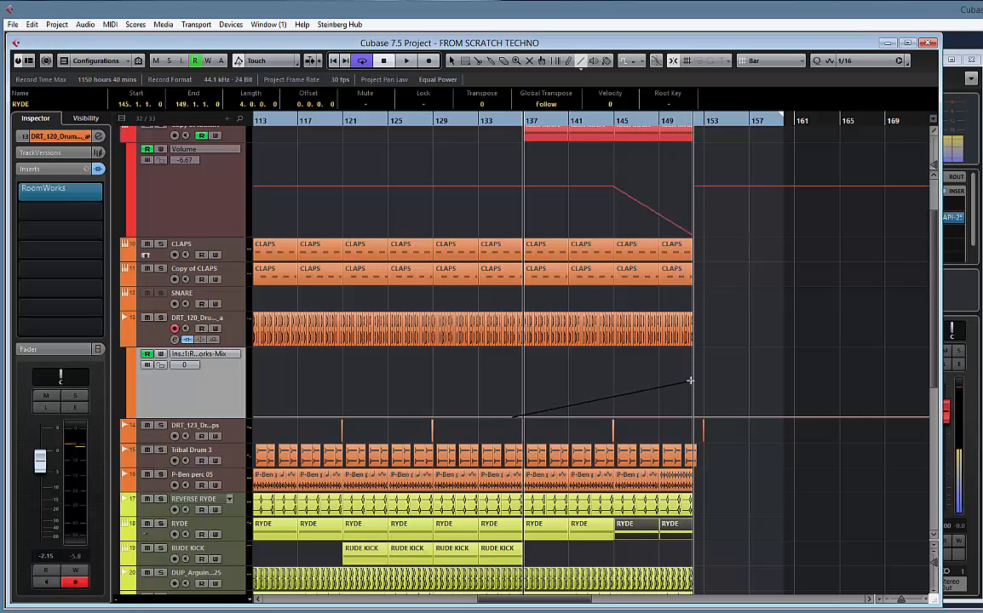
pyautogui.moveTo(690, 381); pyautogui.dragTo(716, 419)
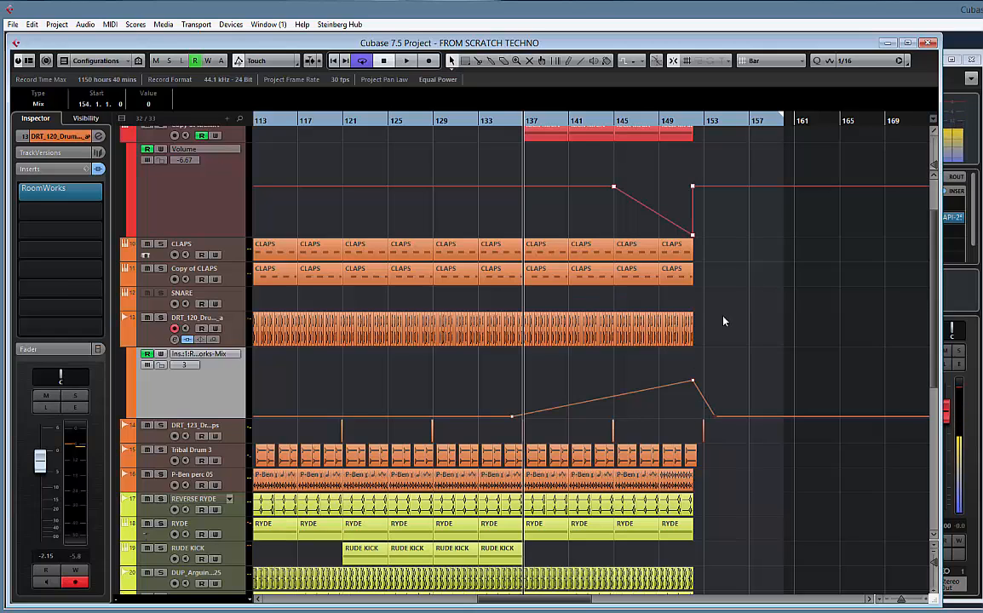
pyautogui.click(663, 123)
pyautogui.press('space')
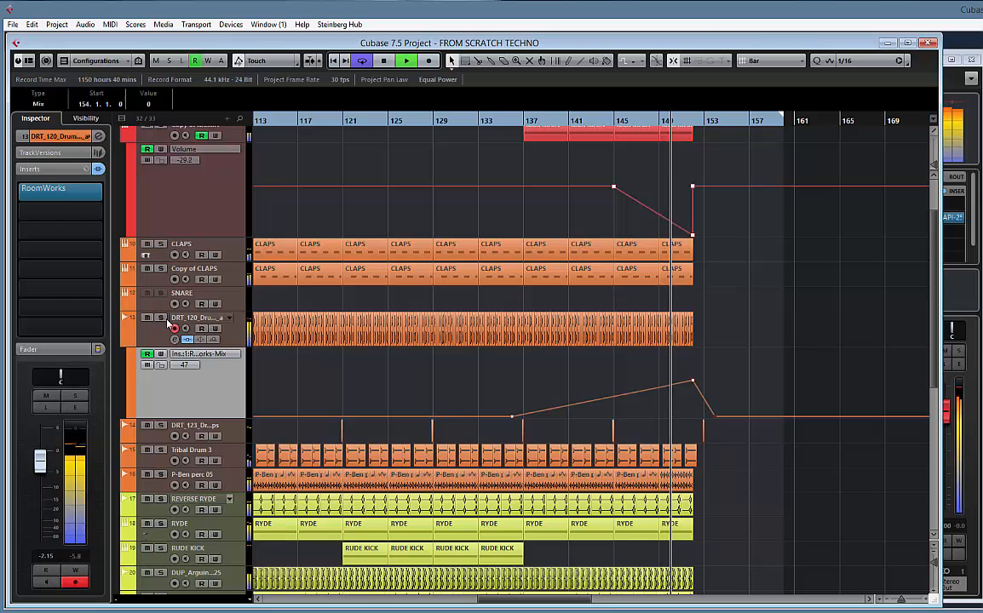
# Trim the end of the LEAD LOW clip in the build-up section back to bar 152 and stop playback
pyautogui.scroll(-6, 644, 375)
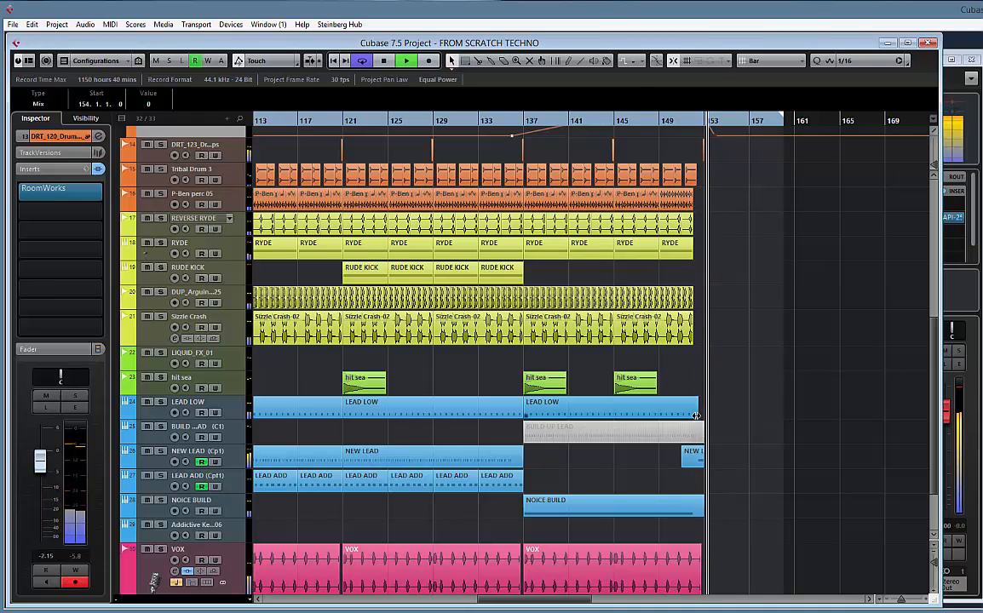
pyautogui.moveTo(696, 415); pyautogui.dragTo(692, 416)
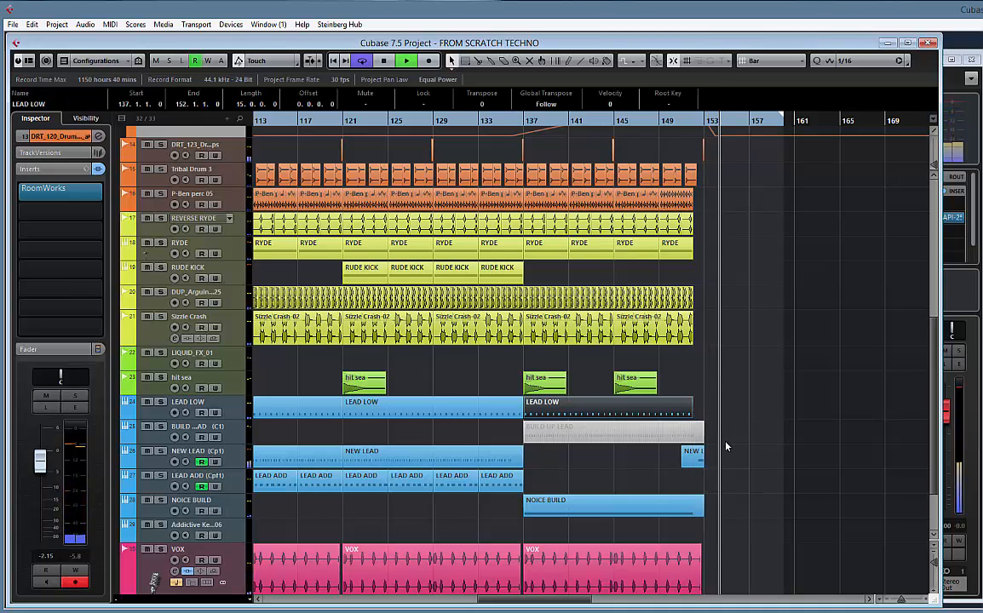
pyautogui.press('space')
# Audition from bar 151, set the snap grid to Beat, and move the short NEW LEAD clip to start at bar 152
pyautogui.click(681, 124)
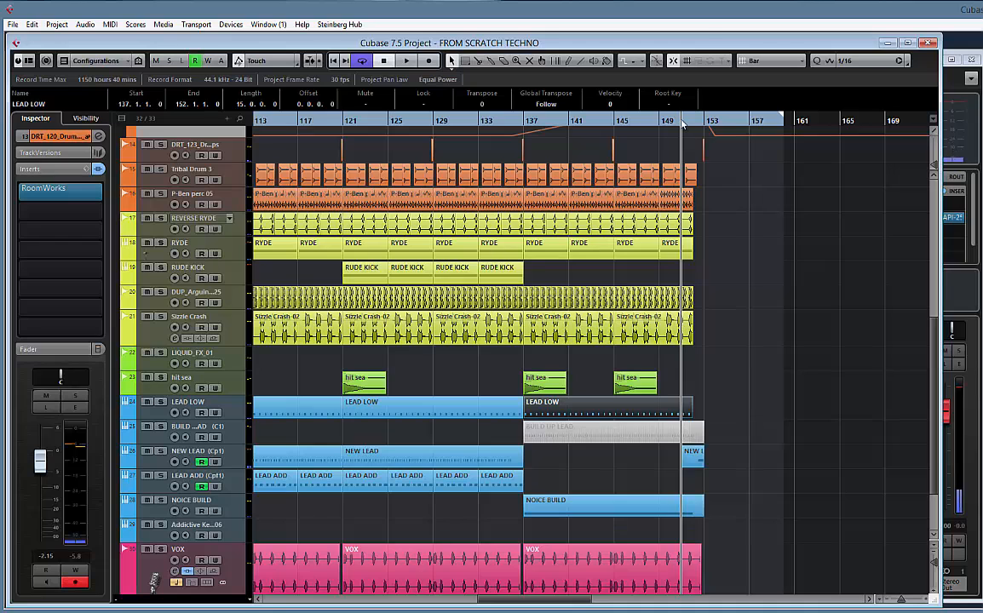
pyautogui.press('h')
pyautogui.press('h')
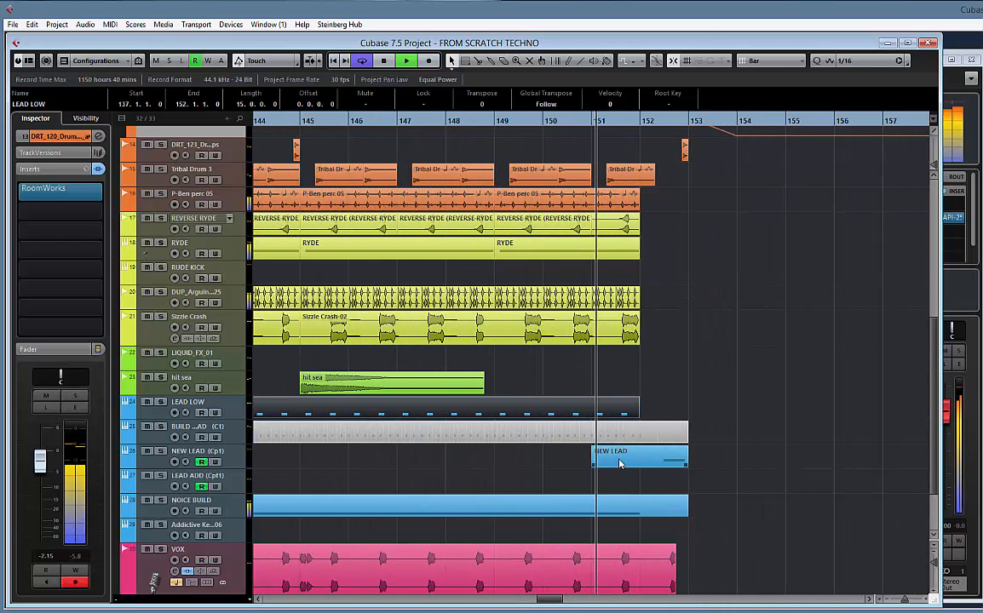
pyautogui.moveTo(620, 465)
pyautogui.mouseDown()
pyautogui.moveTo(670, 465)
pyautogui.moveTo(633, 465)
pyautogui.mouseUp()
pyautogui.press('space')
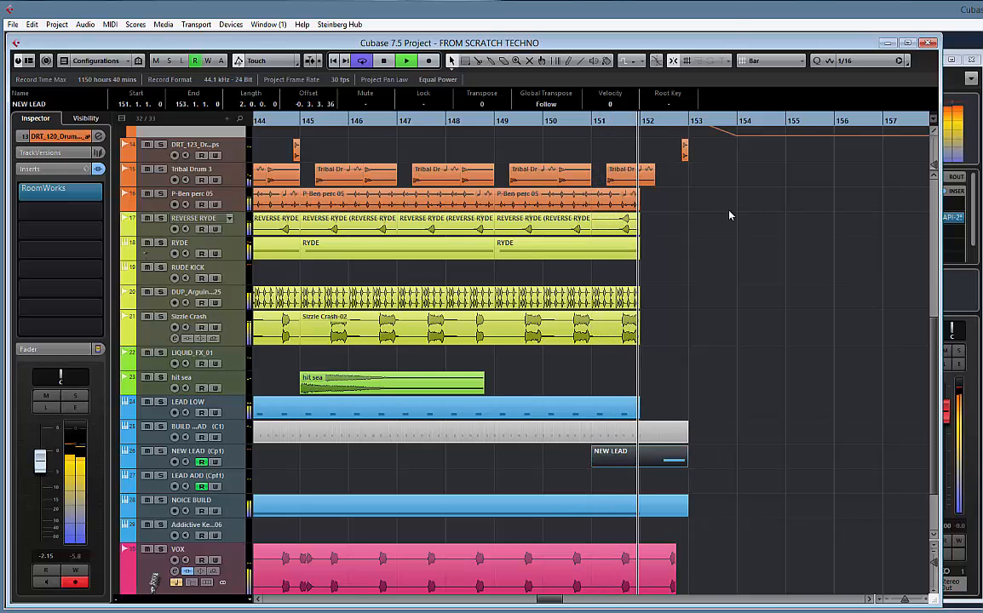
pyautogui.click(771, 61)
pyautogui.click(776, 91)
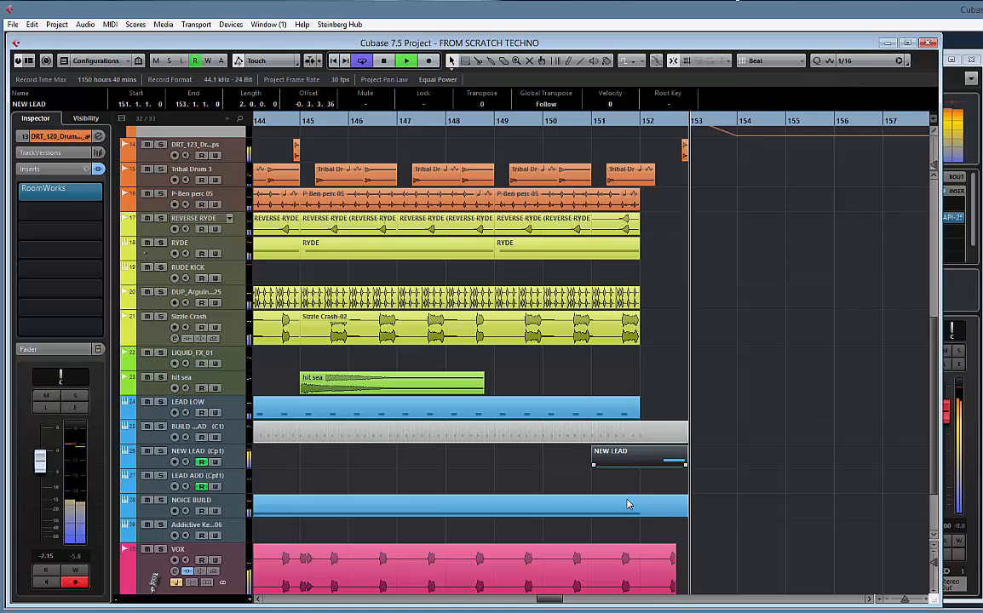
pyautogui.moveTo(631, 466); pyautogui.dragTo(655, 467)
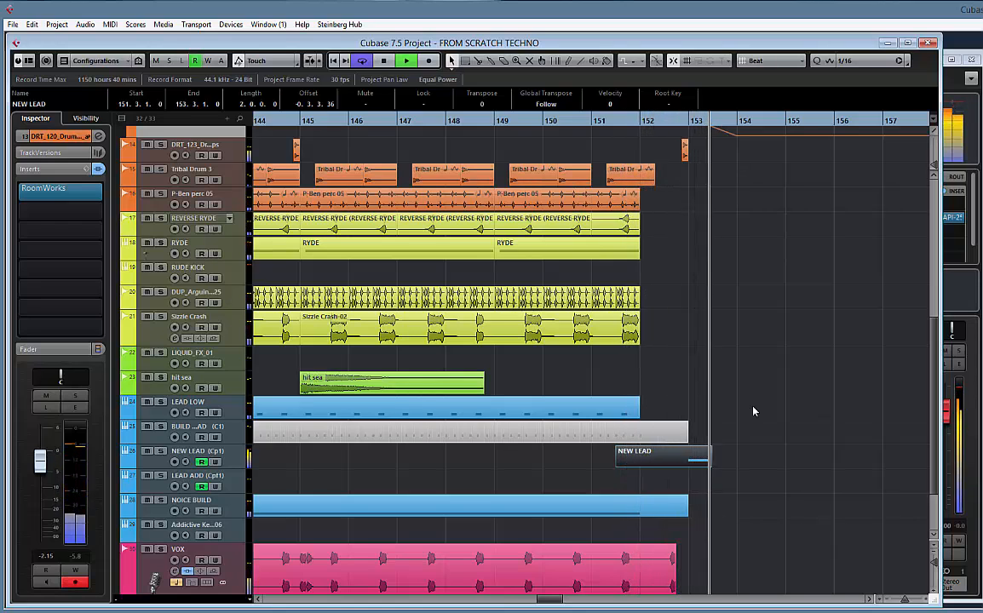
pyautogui.press('space')
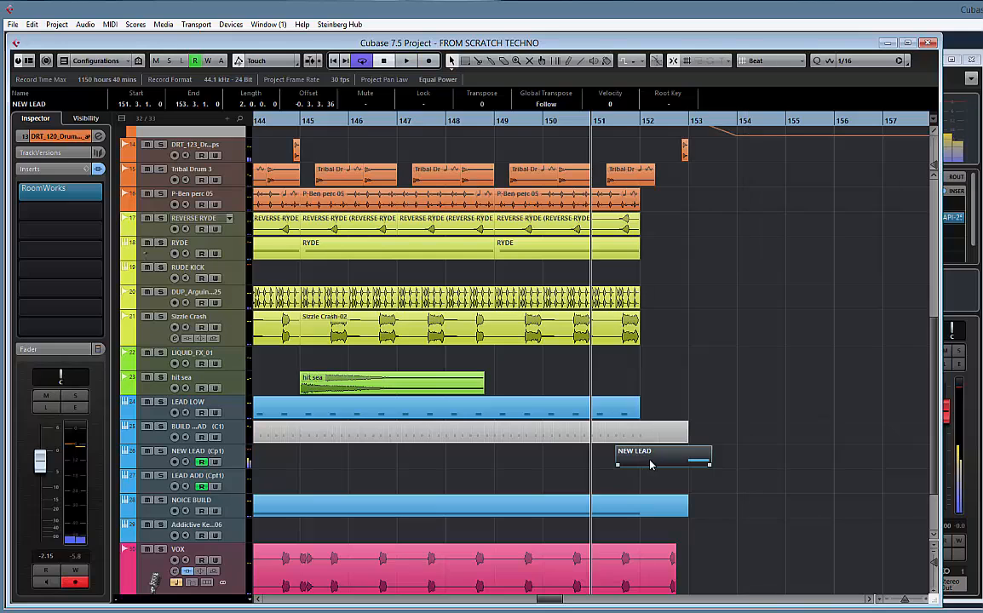
pyautogui.moveTo(647, 464); pyautogui.dragTo(669, 464)
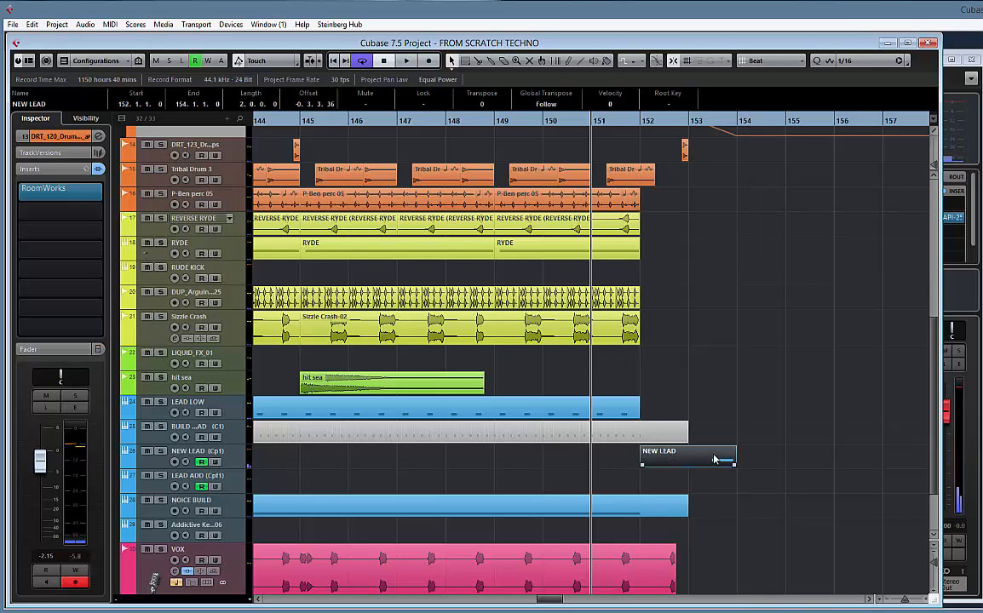
# Open the moved NEW LEAD clip for note editing, extend the D#3 note's start back to bar 153, and close the editor
pyautogui.doubleClick(707, 460)
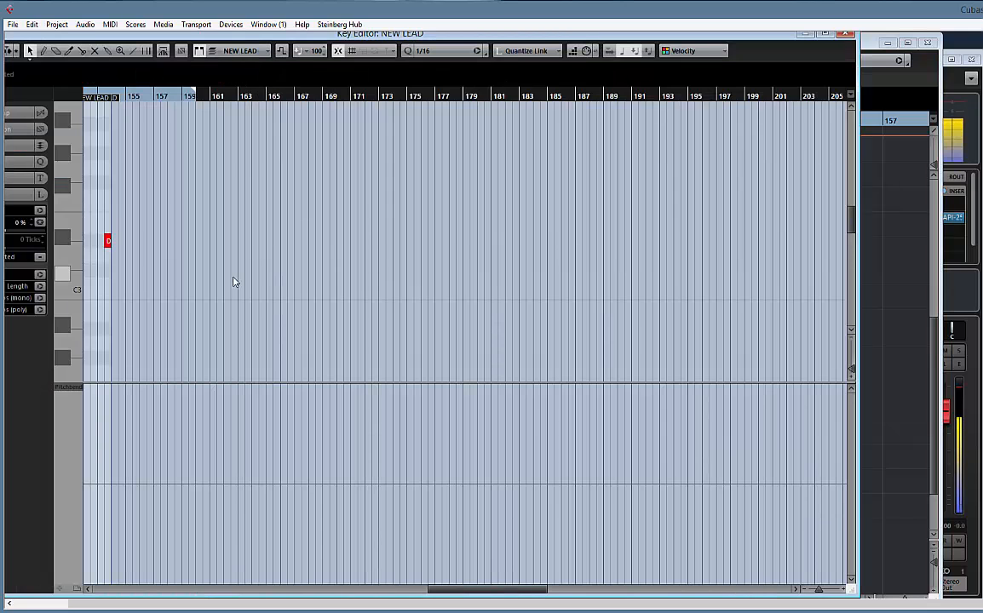
pyautogui.moveTo(235, 282); pyautogui.dragTo(548, 297)
pyautogui.press('h')
pyautogui.press('h')
pyautogui.press('h')
pyautogui.press('h')
pyautogui.press('h')
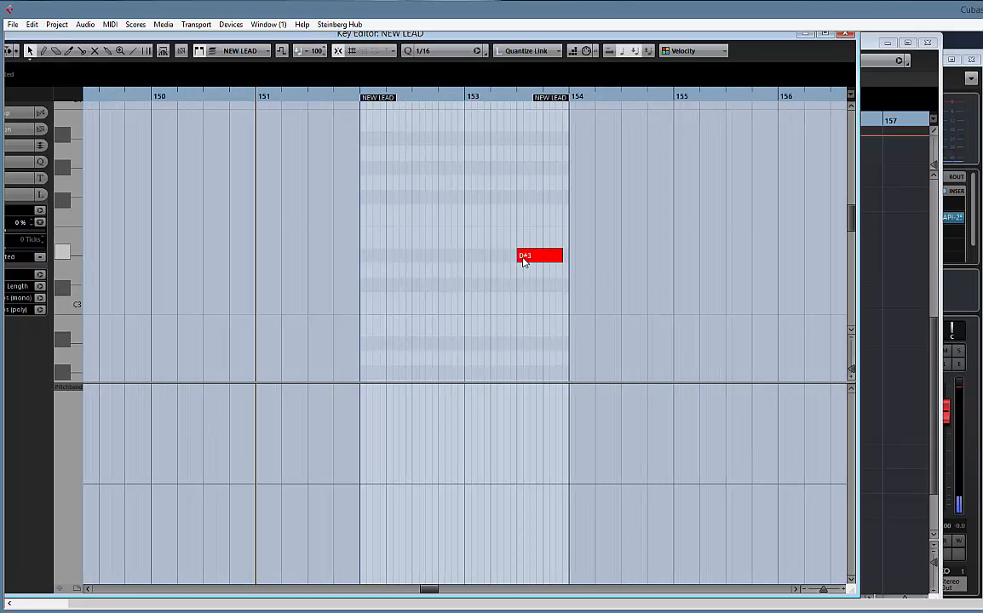
pyautogui.moveTo(518, 259); pyautogui.dragTo(465, 258)
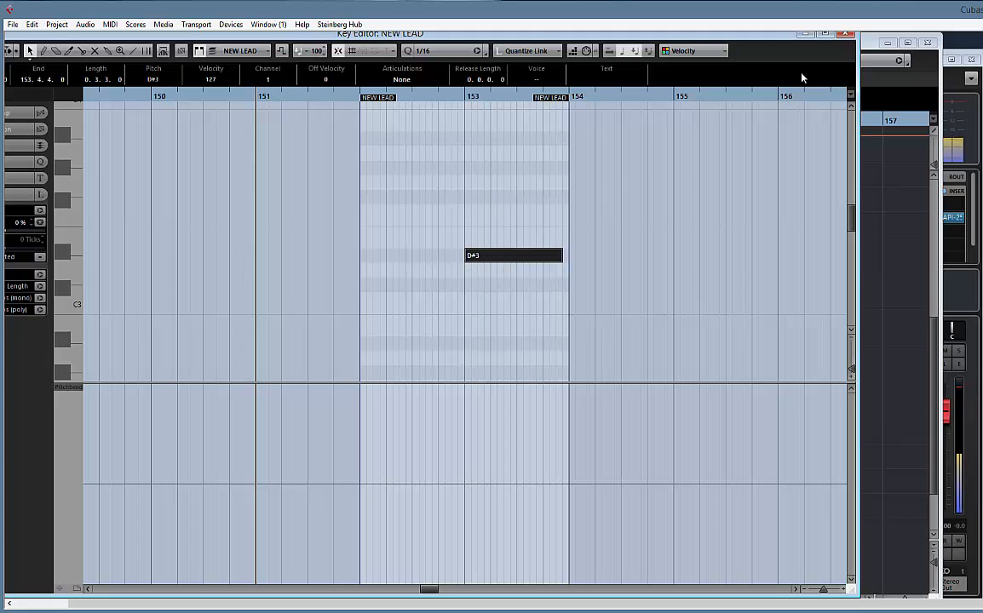
pyautogui.click(846, 36)
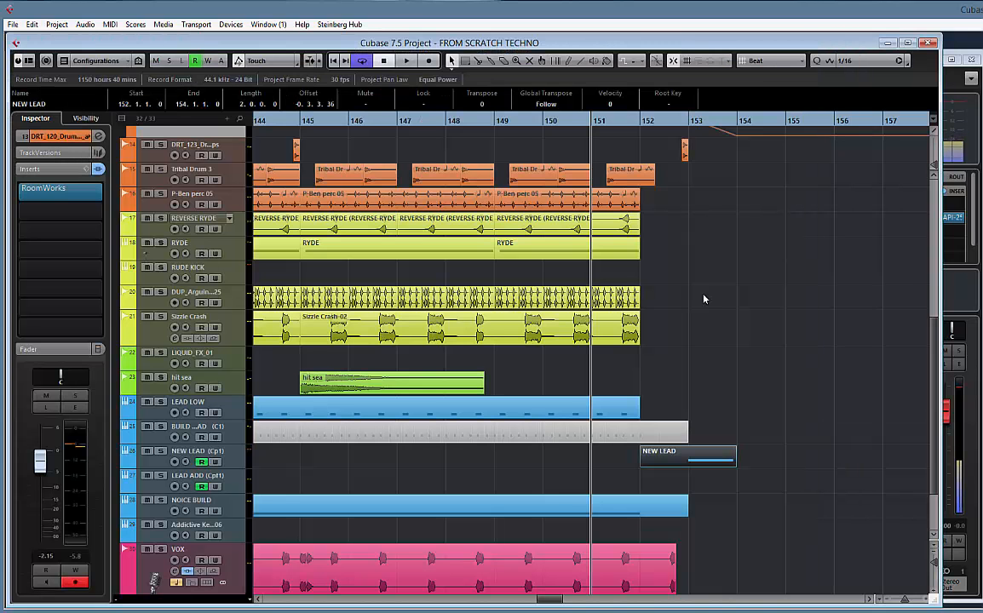
# Show the NEW LEAD filter cutoff automation, reshape its dip to begin at bar 152 and bottom out at 152.4, and play it
pyautogui.rightClick(236, 460)
pyautogui.click(309, 341)
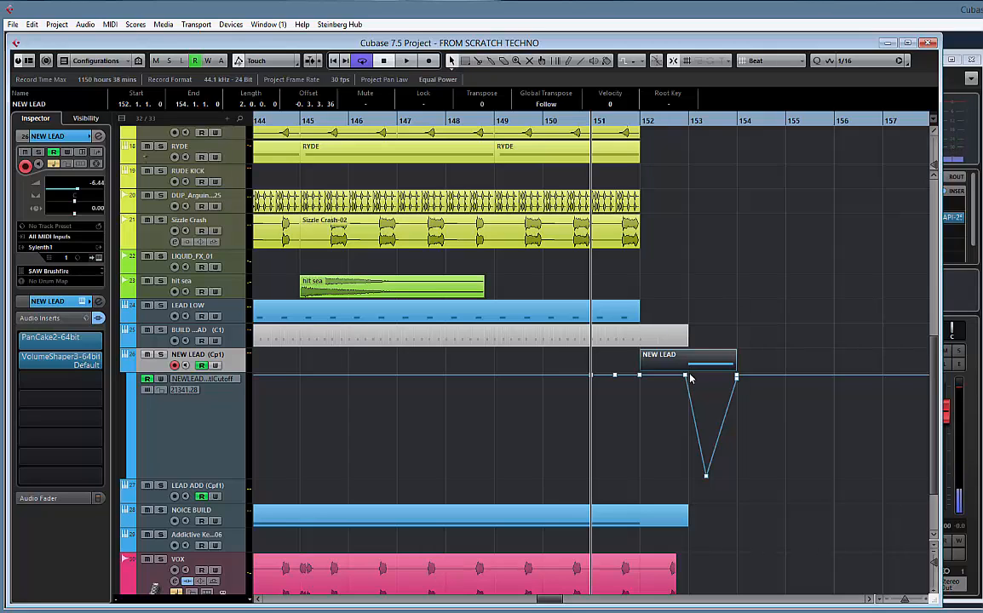
pyautogui.moveTo(686, 376); pyautogui.dragTo(644, 379)
pyautogui.moveTo(692, 478); pyautogui.dragTo(668, 479)
pyautogui.press('space')
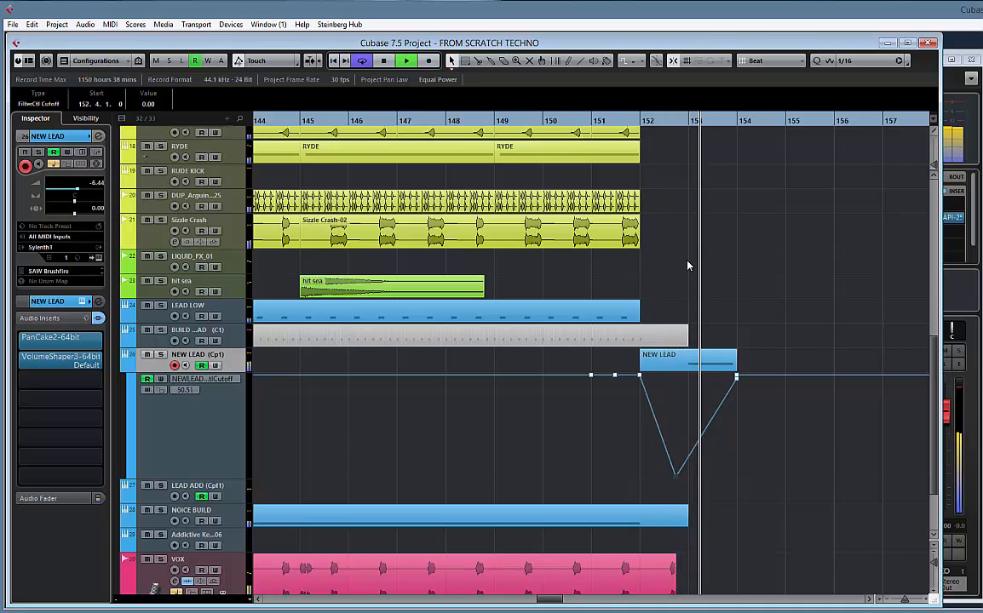
# Split the VOX clip at bar 152 and move its tail piece to start at bar 153
pyautogui.scroll(-3, 620, 234)
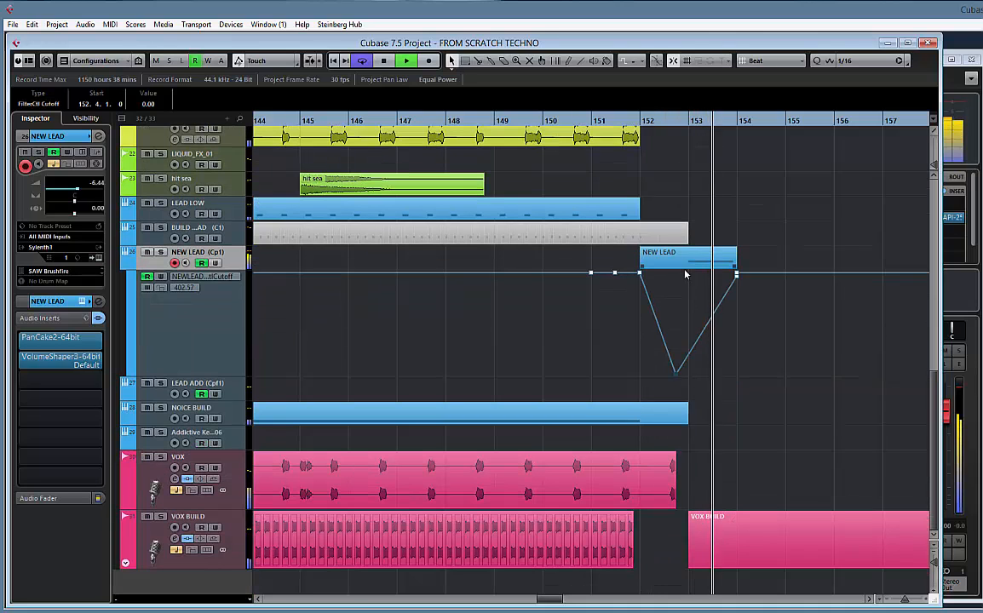
pyautogui.keyDown('alt'); pyautogui.click(647, 475); pyautogui.keyUp('alt')
pyautogui.moveTo(670, 472); pyautogui.dragTo(698, 473)
# On the DRT_123 drum tops track, place a one-beat clip at bar 153 and shift the closing hit to just before bar 154
pyautogui.scroll(8, 697, 340)
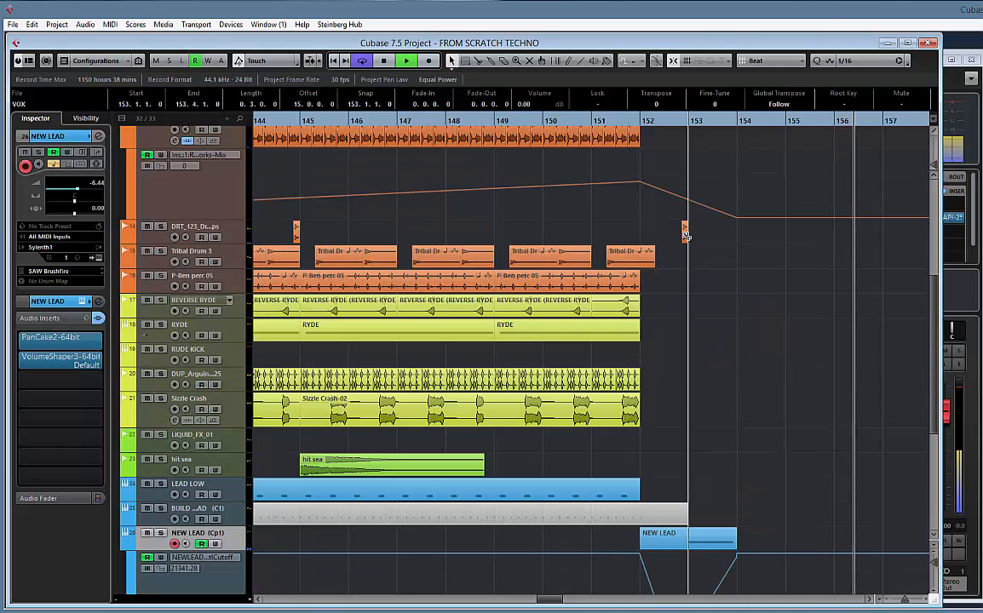
pyautogui.click(645, 227)
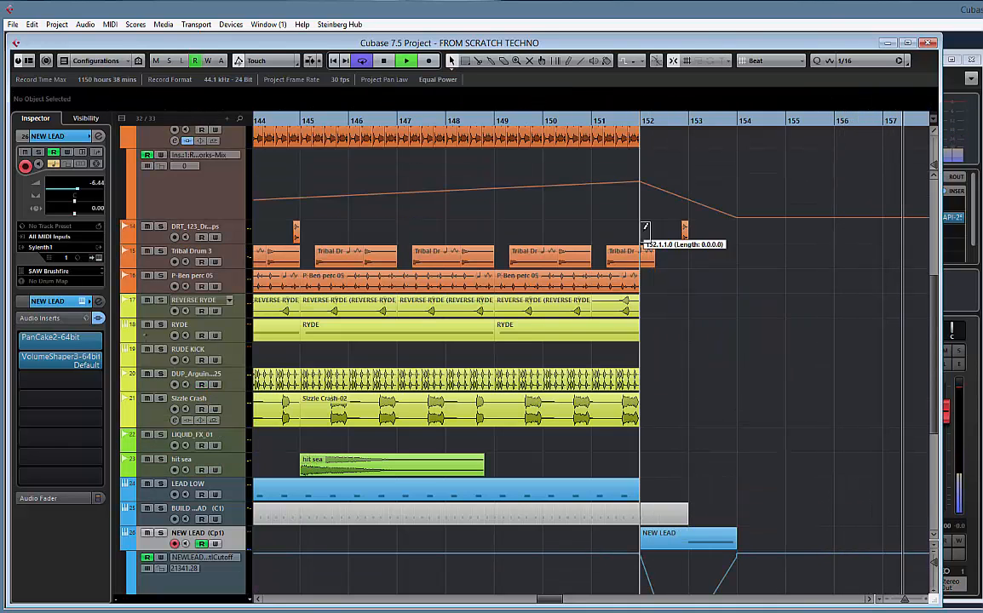
pyautogui.moveTo(644, 231); pyautogui.dragTo(697, 237)
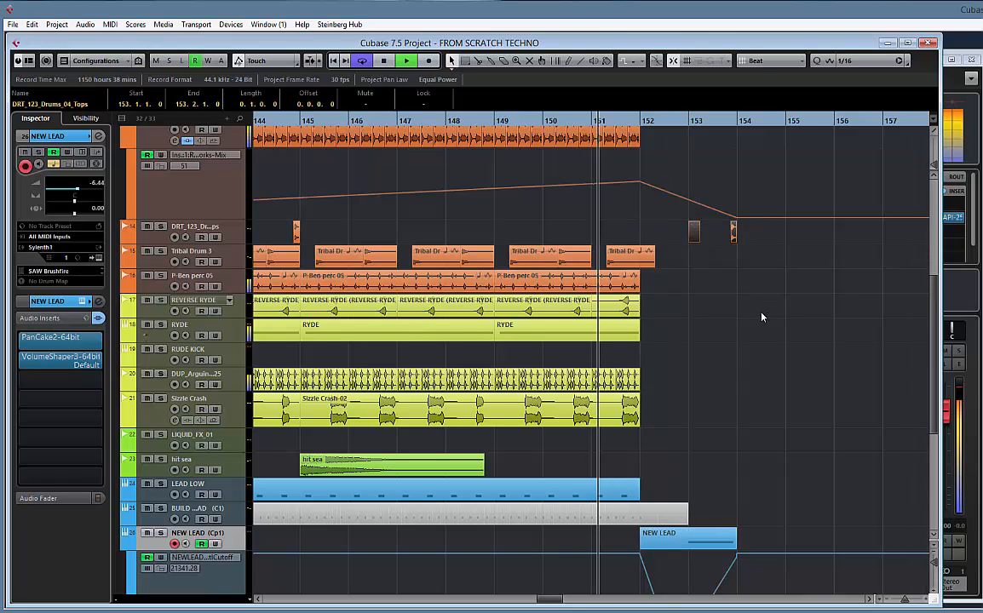
pyautogui.scroll(3, 779, 326)
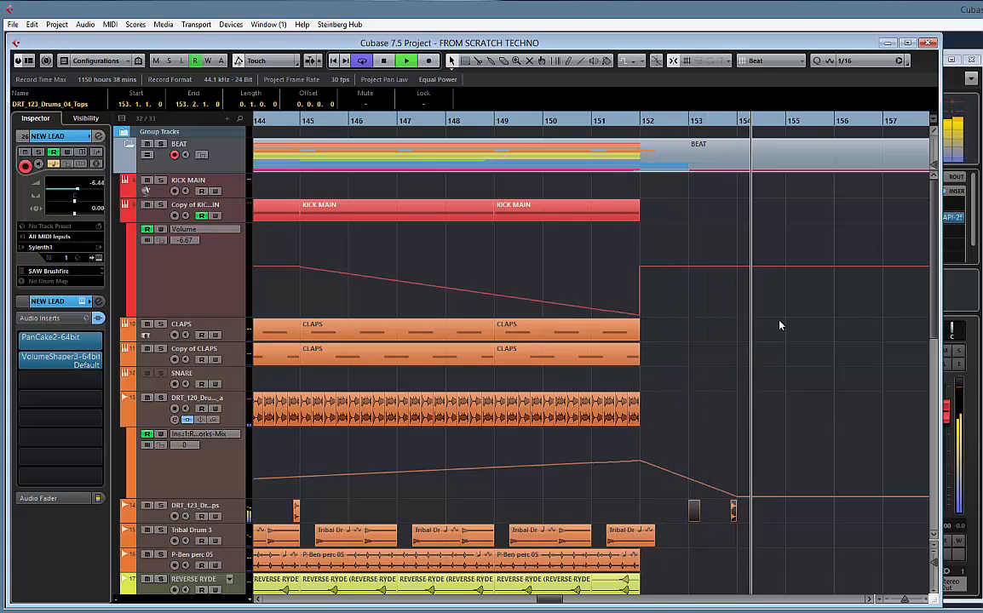
# Examine the earlier BEAT sections from bar 57 onward as source material for continuing after the build-up
pyautogui.press('g')
pyautogui.press('g')
pyautogui.press('g')
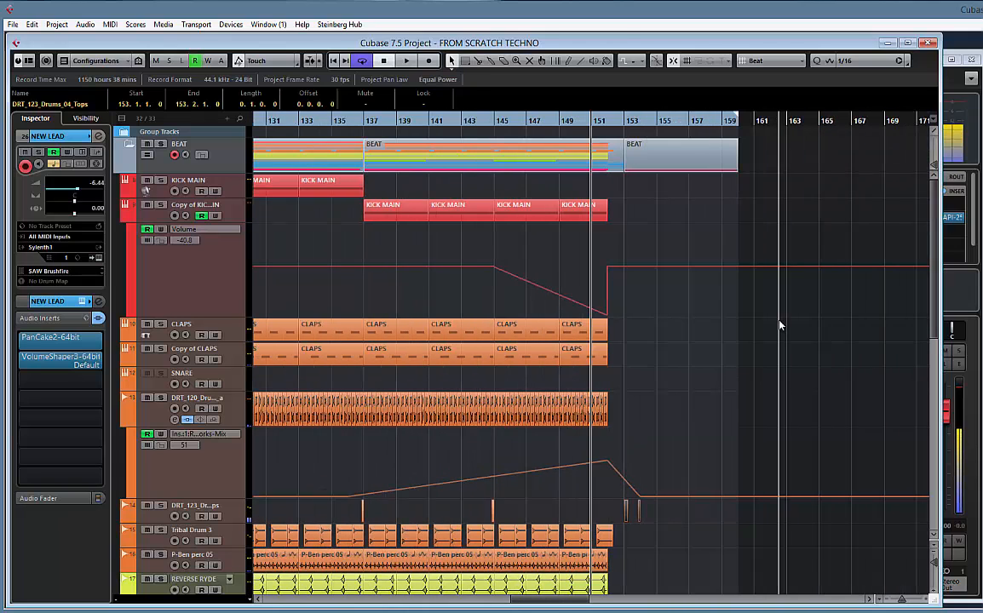
pyautogui.press('g')
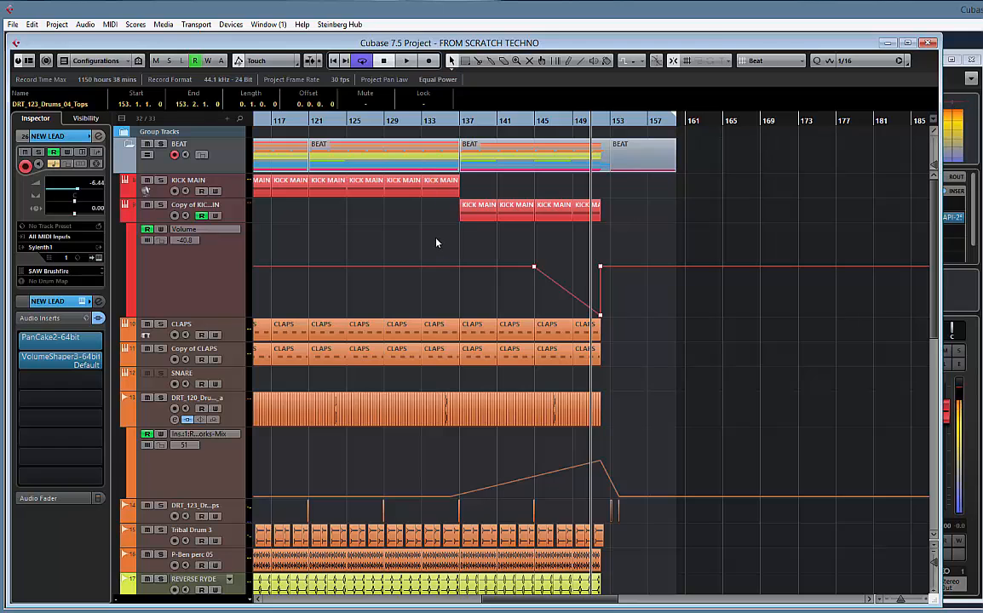
pyautogui.press('g')
pyautogui.press('g')
pyautogui.press('g')
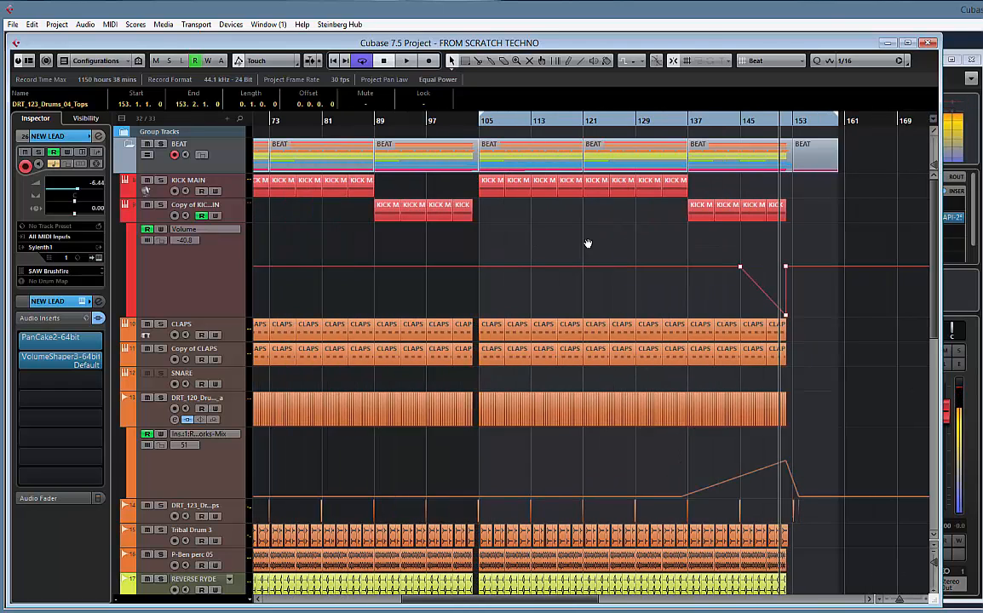
pyautogui.hscroll(-1, 588, 244)
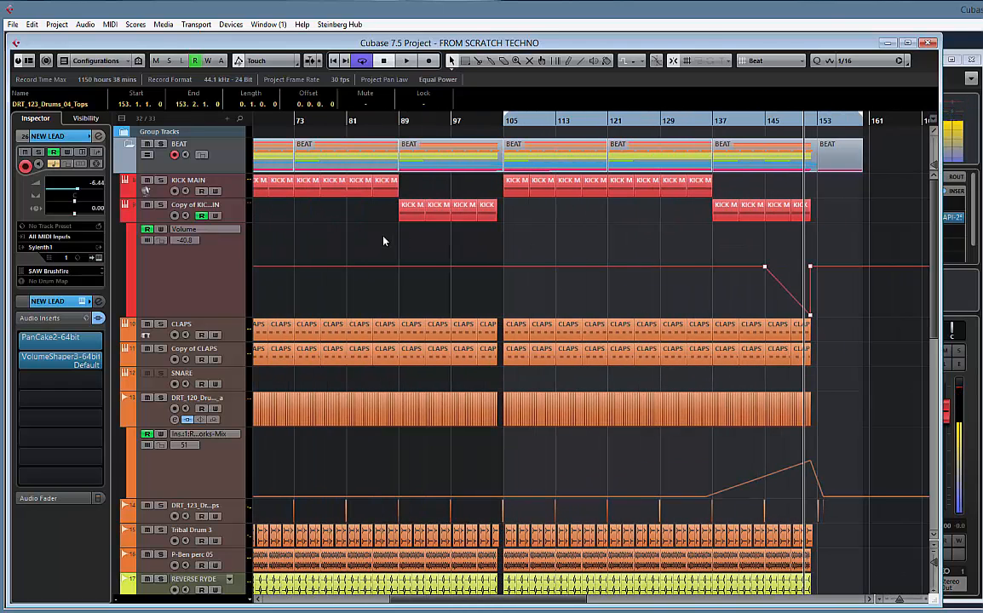
pyautogui.moveTo(384, 236); pyautogui.dragTo(537, 238)
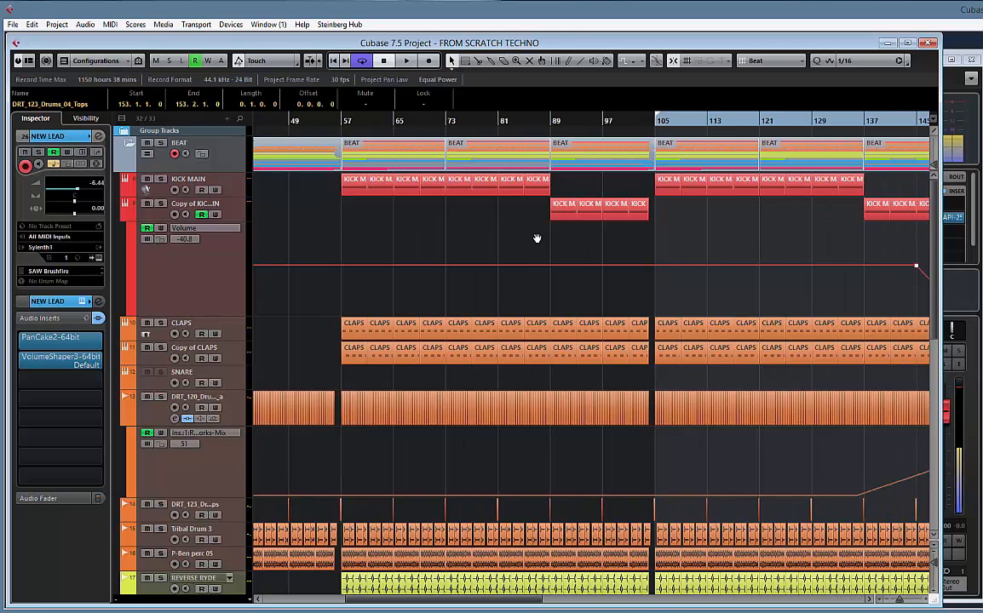
pyautogui.click(364, 125)
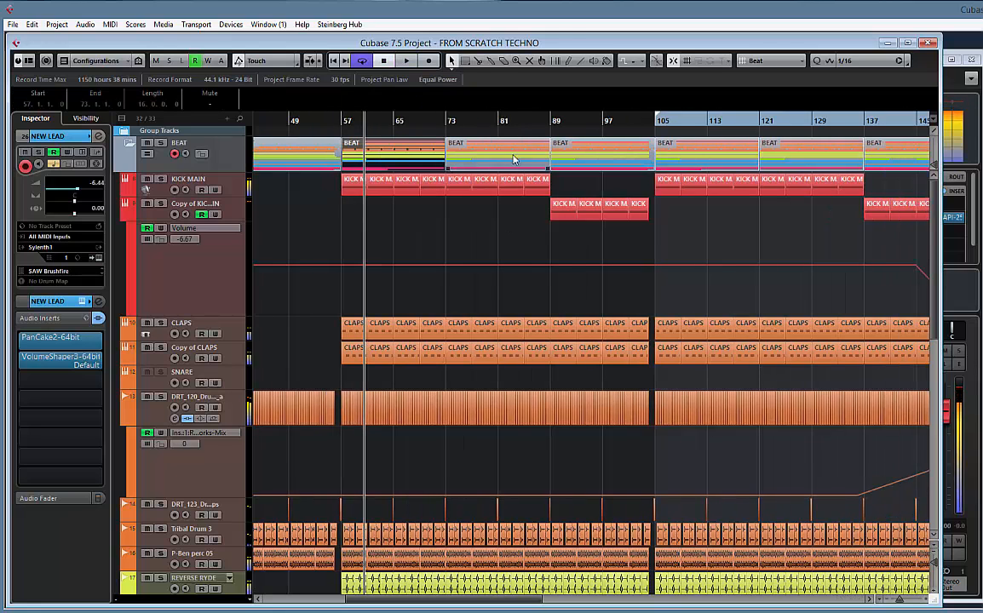
pyautogui.keyDown('shift'); pyautogui.click(514, 160); pyautogui.keyUp('shift')
pyautogui.moveTo(477, 221); pyautogui.dragTo(393, 220)
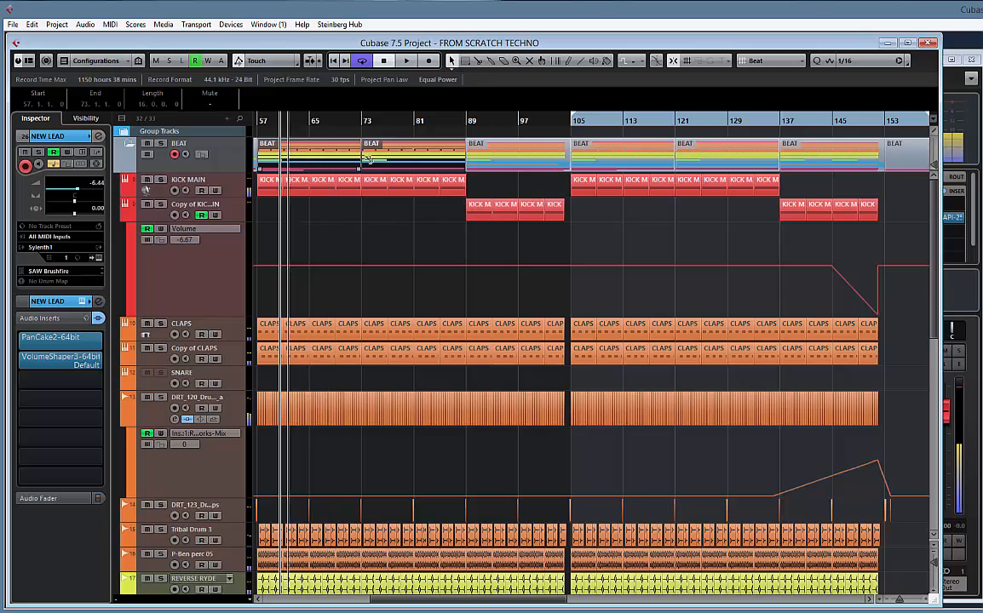
pyautogui.moveTo(771, 184); pyautogui.dragTo(635, 183)
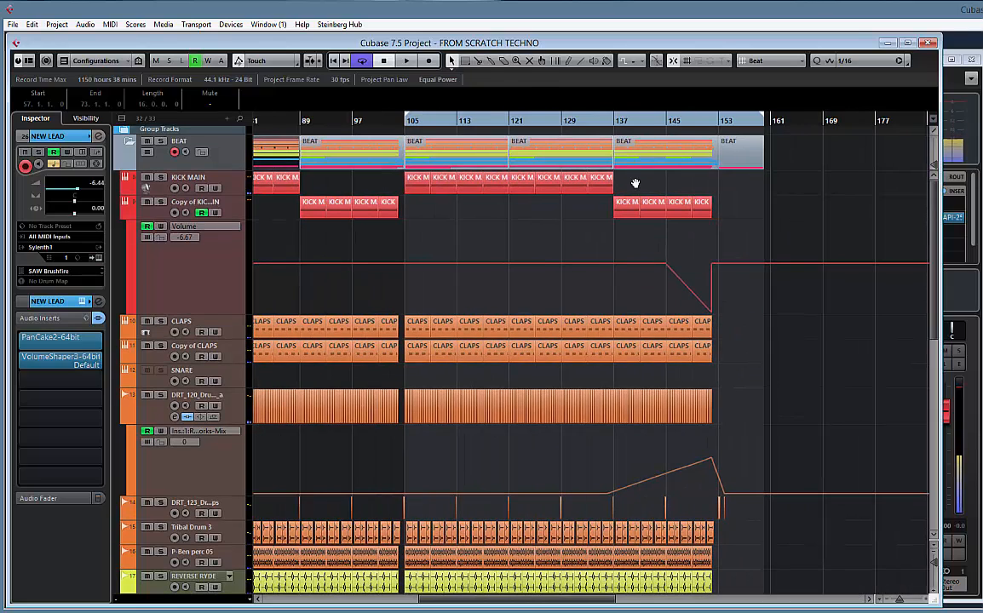
# Delete the VOX BUILD clip that starts at bar 153
pyautogui.scroll(-5, 729, 184)
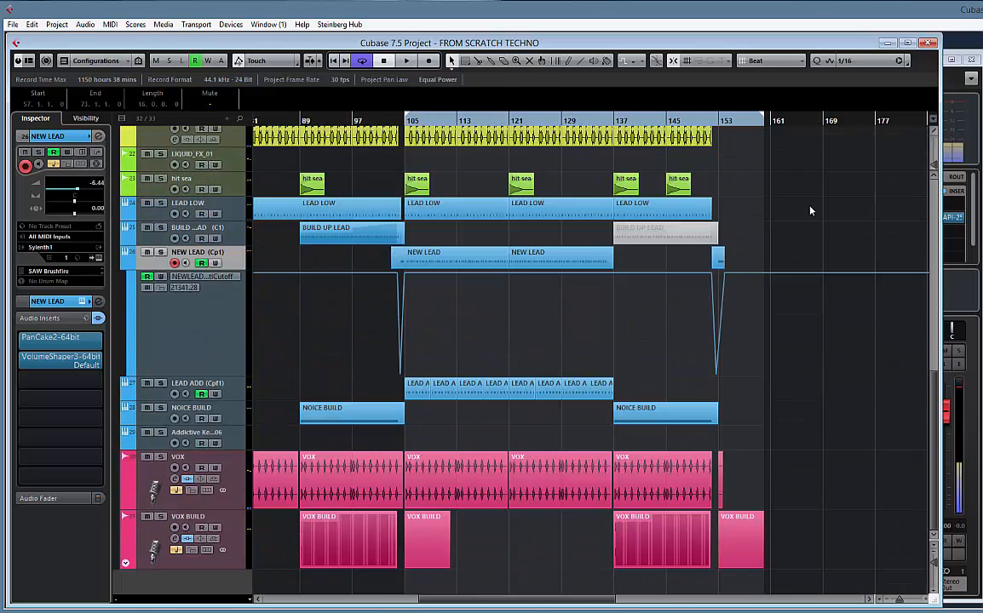
pyautogui.click(735, 531)
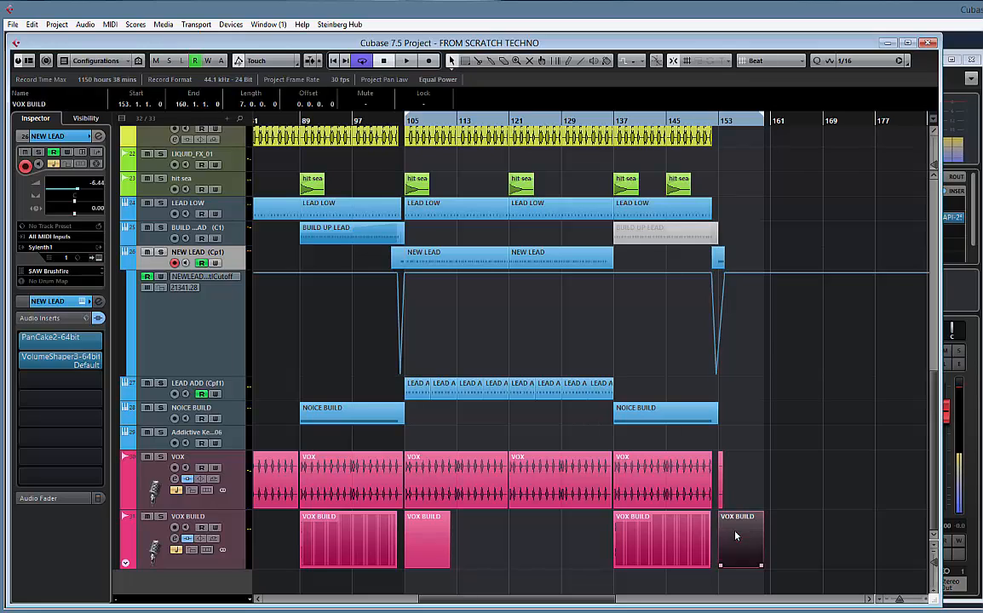
pyautogui.press('Delete')
# Copy the 16-bar BEAT folder parts from bar 57 onward to after the build-up, positioning the first copy at bar 154
pyautogui.scroll(6, 772, 339)
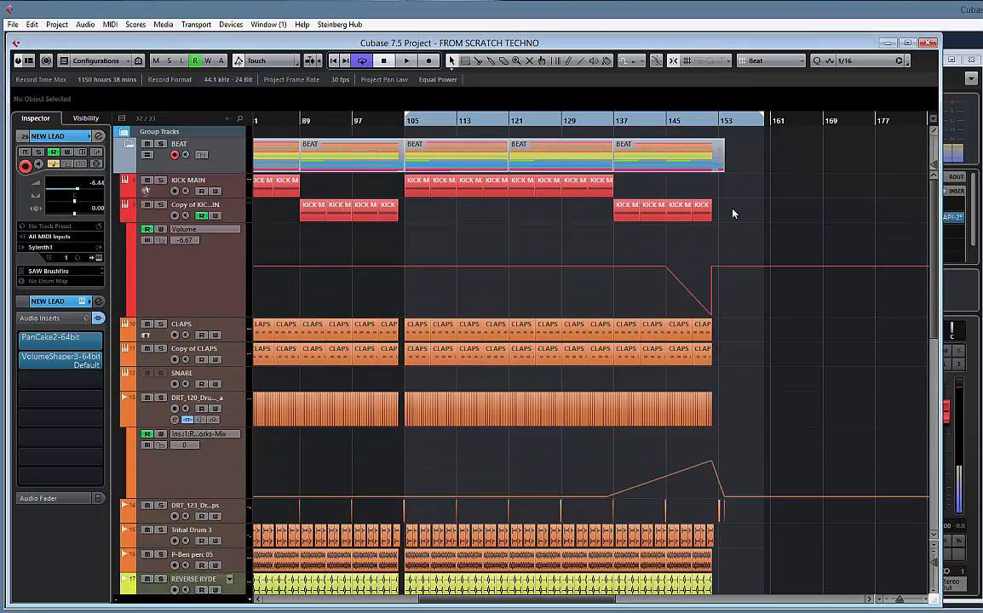
pyautogui.hscroll(-6, 712, 244)
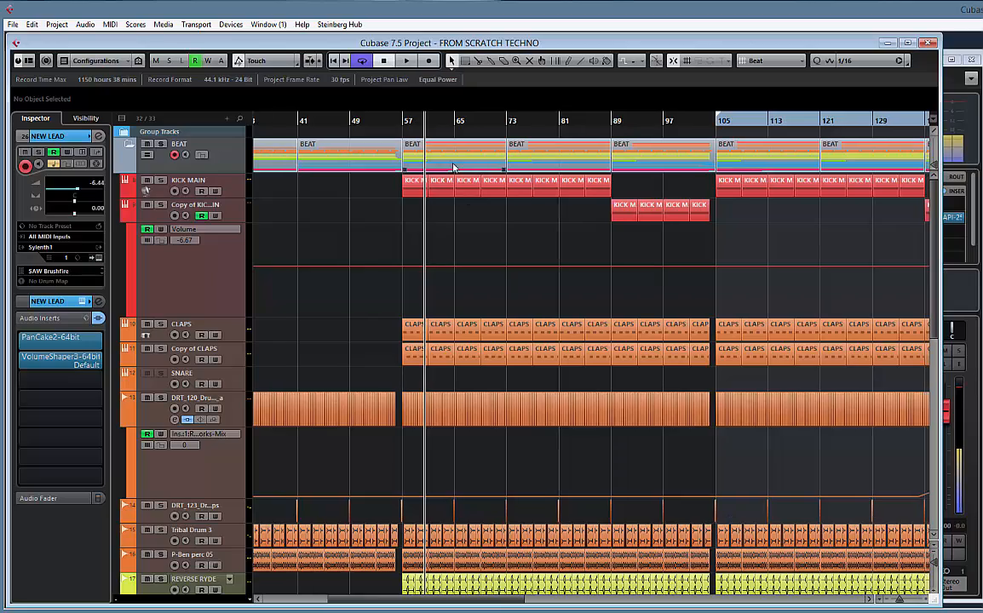
pyautogui.click(447, 168)
pyautogui.click(442, 162)
pyautogui.moveTo(467, 162); pyautogui.dragTo(839, 168)
pyautogui.moveTo(824, 125); pyautogui.dragTo(844, 203)
pyautogui.moveTo(886, 161); pyautogui.dragTo(856, 160)
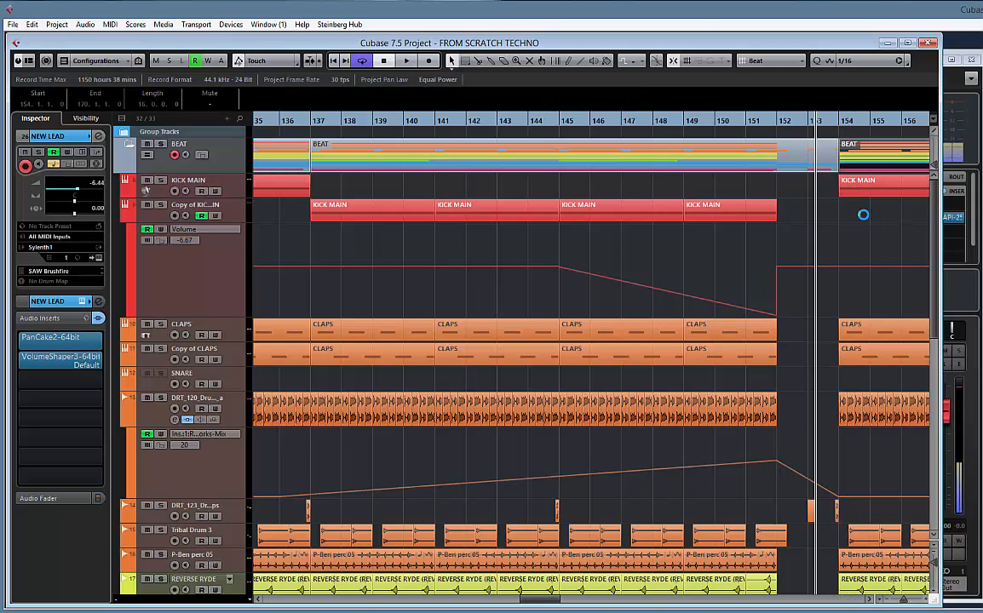
# Move the second copied BEAT part to start at bar 170 and play the transition out of the build-up
pyautogui.moveTo(871, 221); pyautogui.dragTo(409, 208)
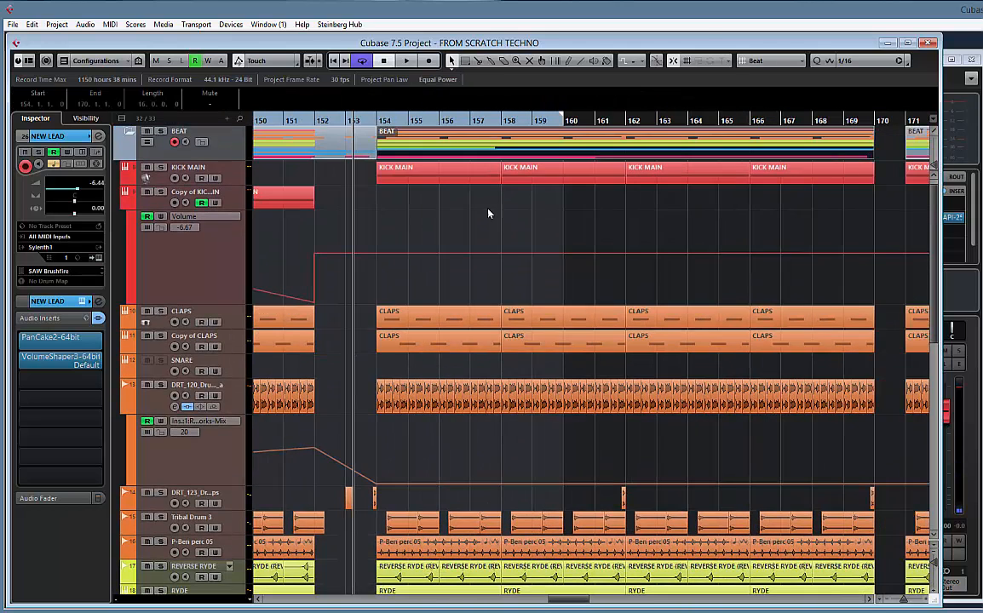
pyautogui.moveTo(917, 152); pyautogui.dragTo(886, 151)
pyautogui.press('space')
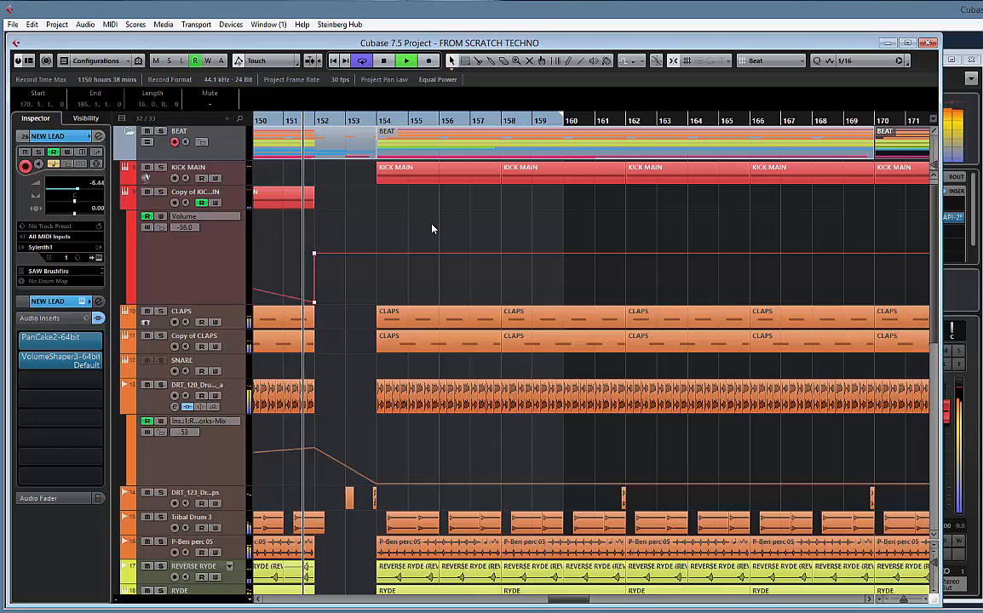
# Duplicate the NEW LEAD track and delete the two-bar clip at bar 152 from the original track
pyautogui.press('g')
pyautogui.press('g')
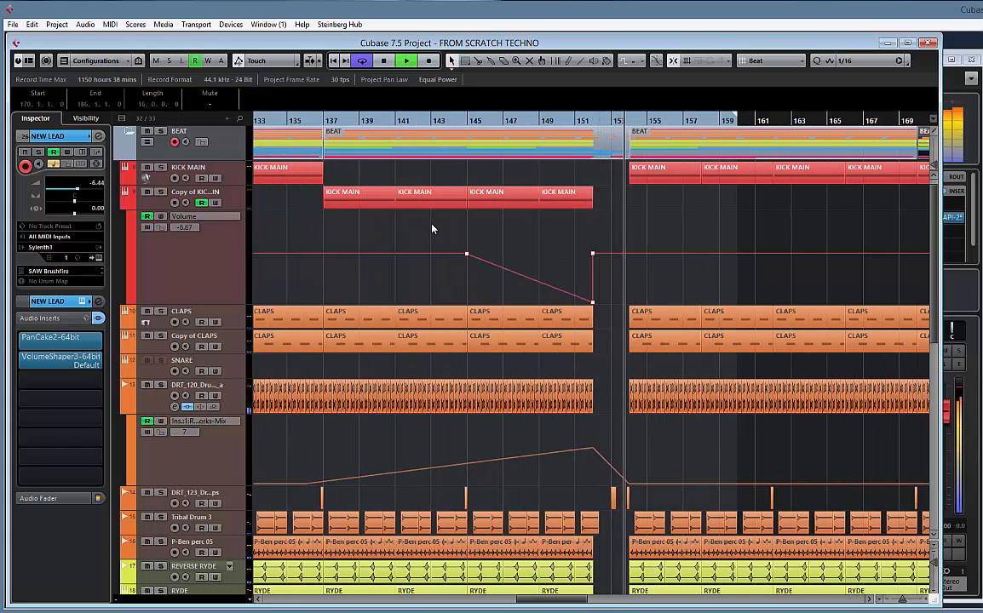
pyautogui.press('g')
pyautogui.press('space')
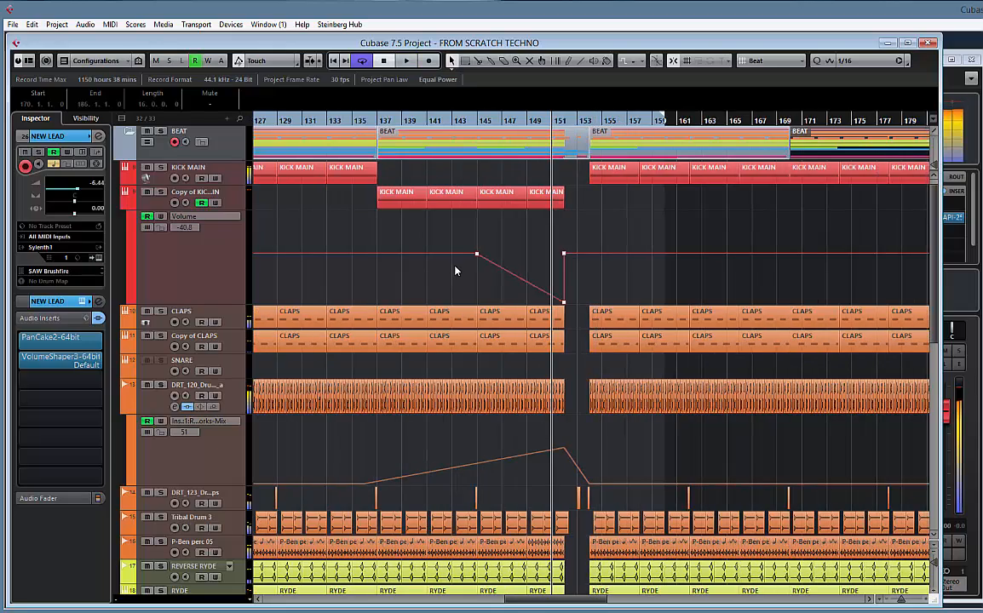
pyautogui.press('h')
pyautogui.press('h')
pyautogui.press('h')
pyautogui.press('h')
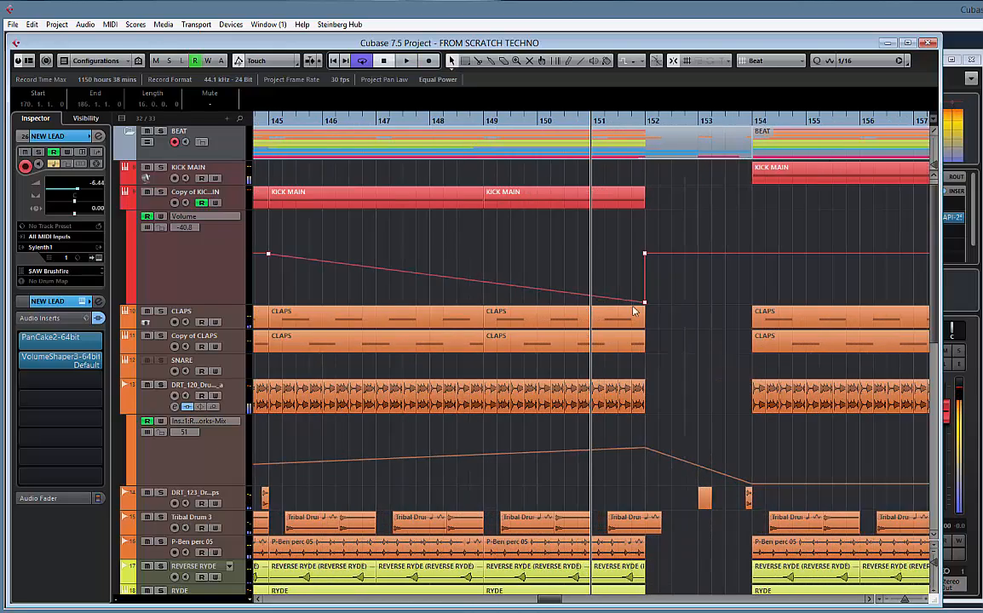
pyautogui.scroll(-10, 685, 317)
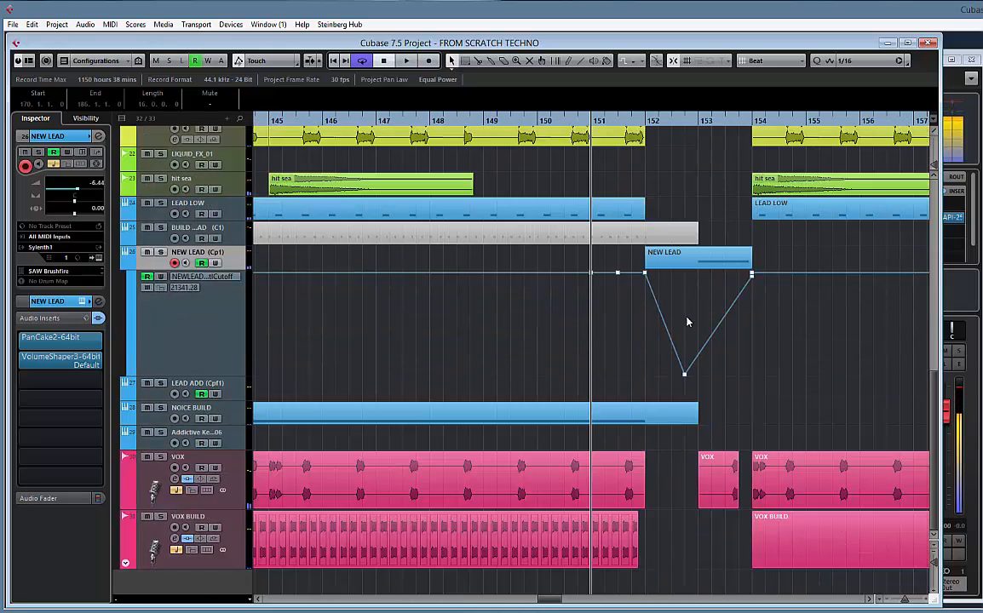
pyautogui.rightClick(240, 260)
pyautogui.click(271, 266)
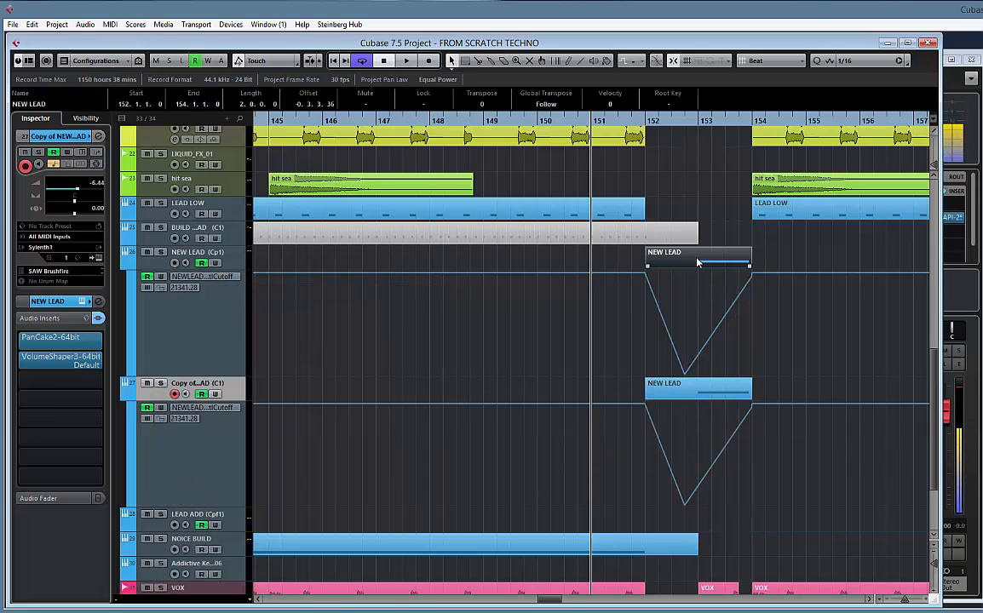
pyautogui.press('Delete')
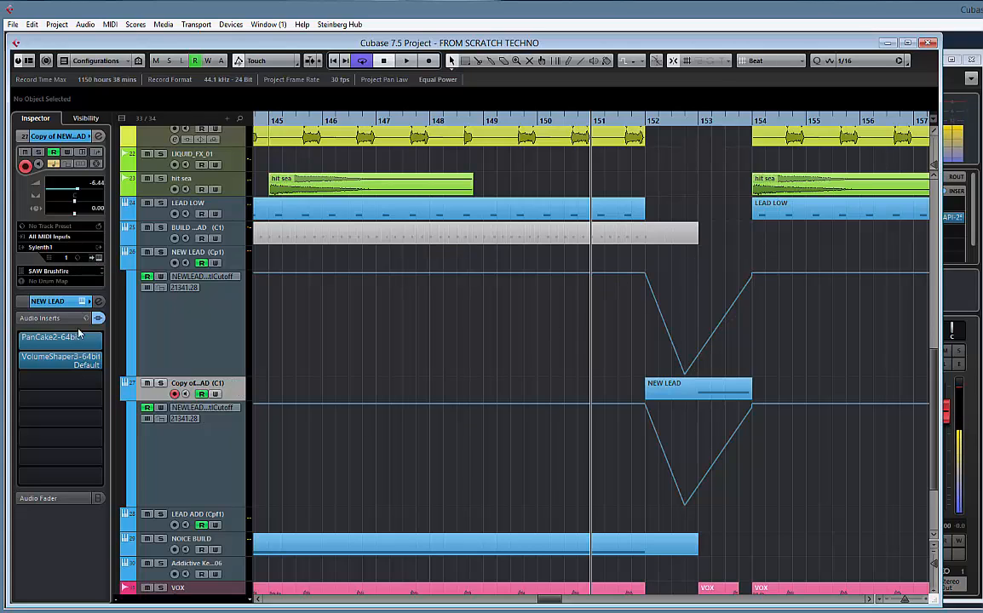
# Turn off the PanCake2 and VolumeShaper3 inserts on the copied NEW LEAD track, and PanCake2 on the original track
pyautogui.click(18, 341)
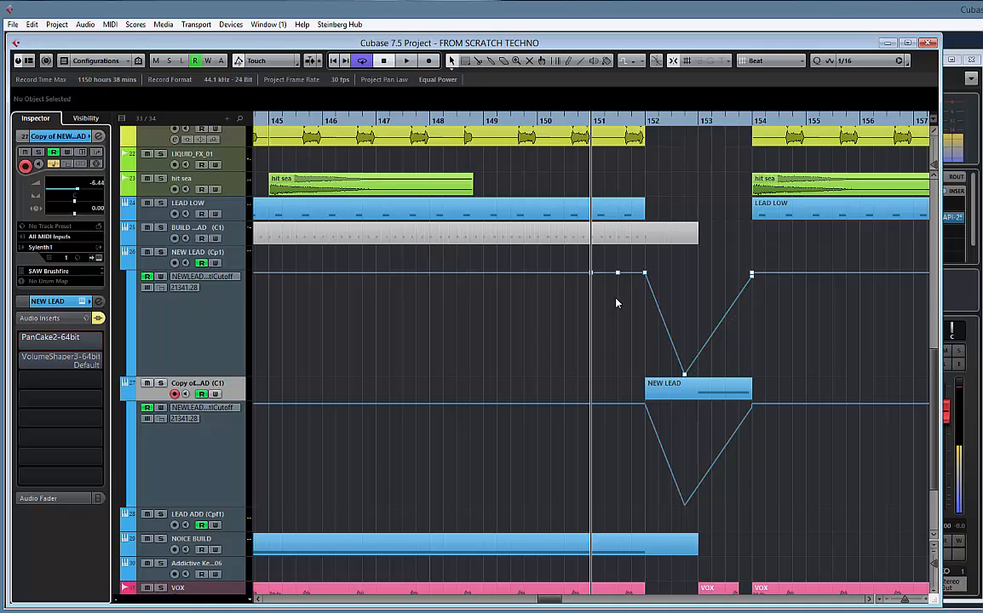
pyautogui.click(201, 337)
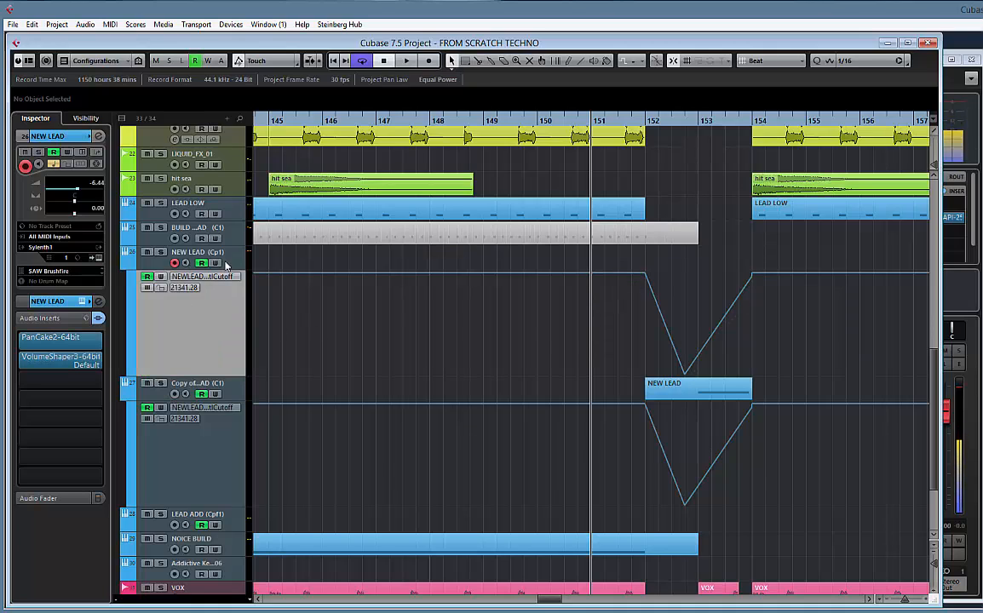
pyautogui.click(19, 340)
# Delete the 16-bar NEW LEAD clips at bars 121 and 105 from the copied track, keeping its short transition clips
pyautogui.press('g')
pyautogui.press('g')
pyautogui.press('g')
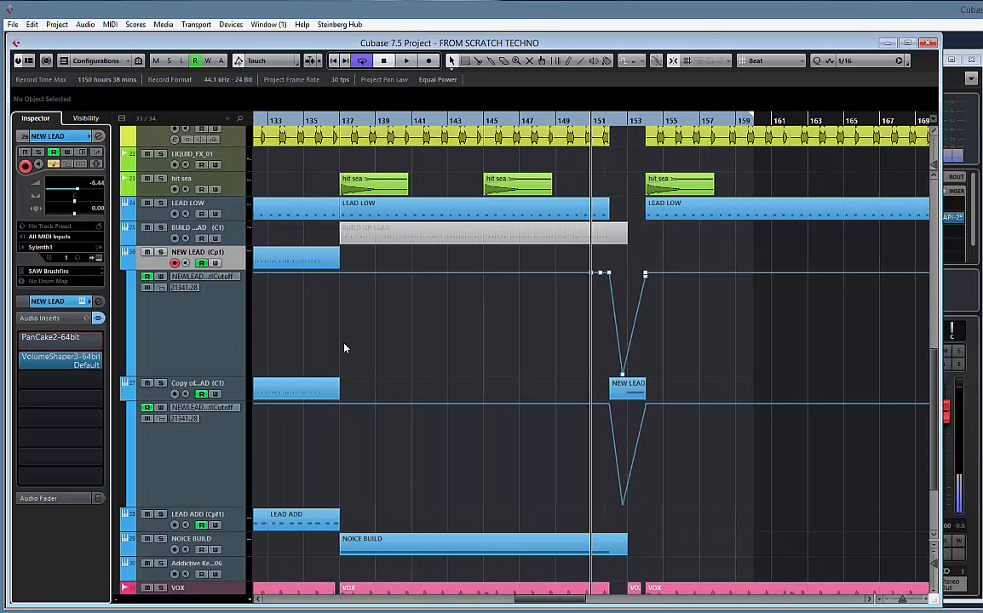
pyautogui.press('space')
pyautogui.hscroll(-5, 438, 400)
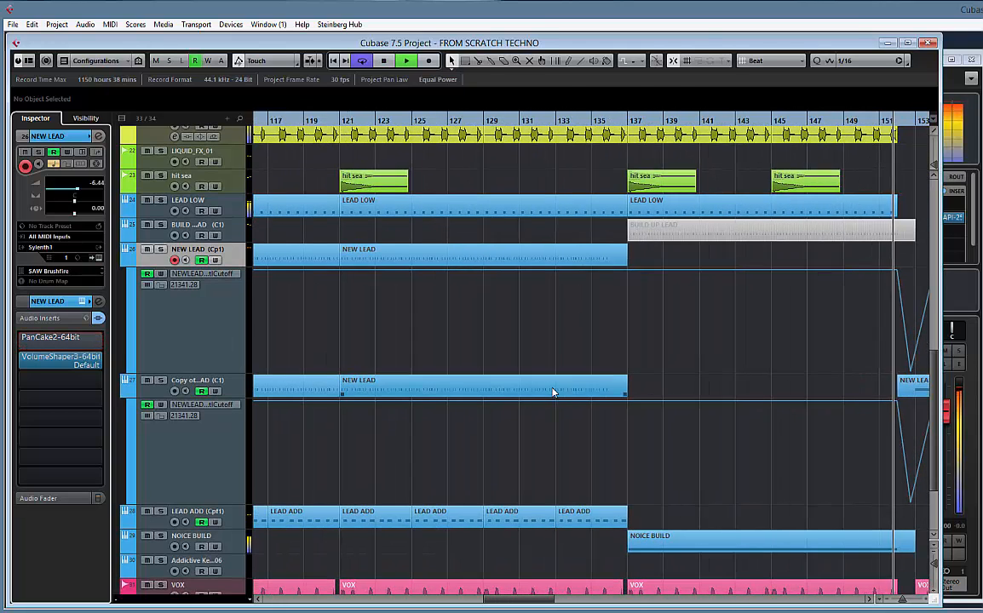
pyautogui.click(552, 392)
pyautogui.press('Delete')
pyautogui.moveTo(465, 366); pyautogui.dragTo(837, 356)
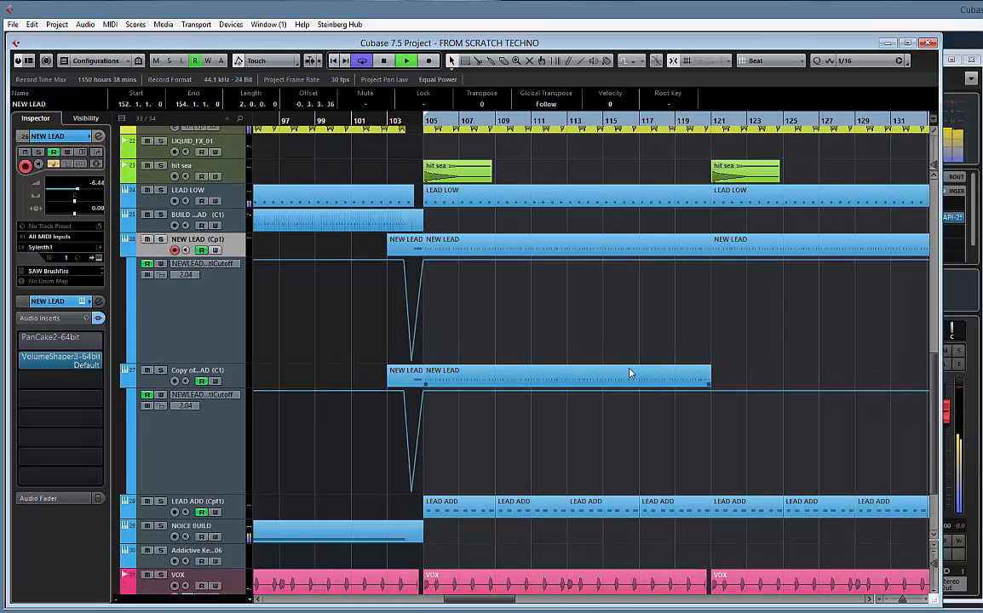
pyautogui.click(532, 382)
pyautogui.press('Delete')
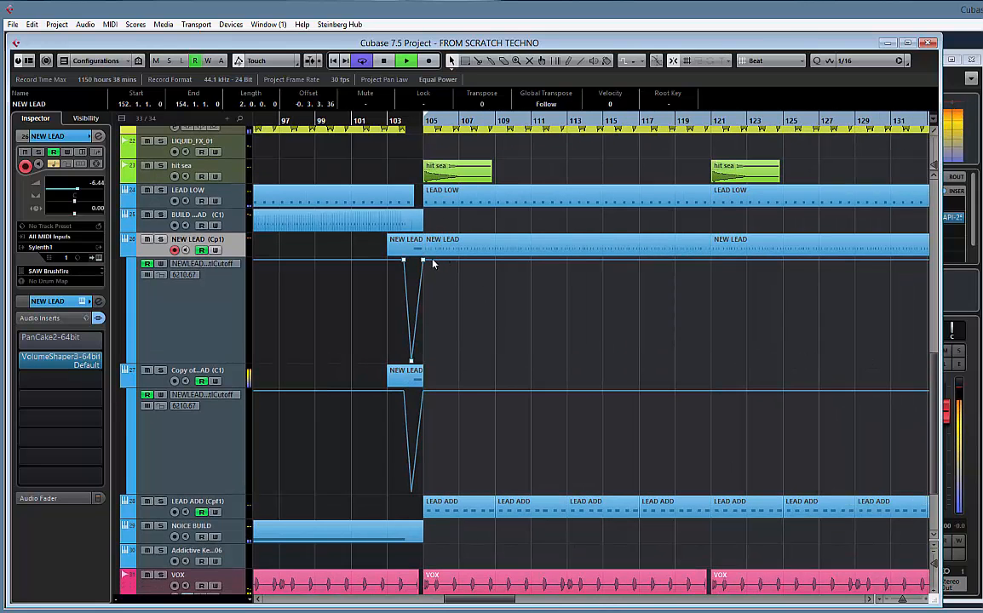
# Delete the original NEW LEAD track's two-bar clip at bar 103 and turn that track's PanCake2 insert back on
pyautogui.press('Delete')
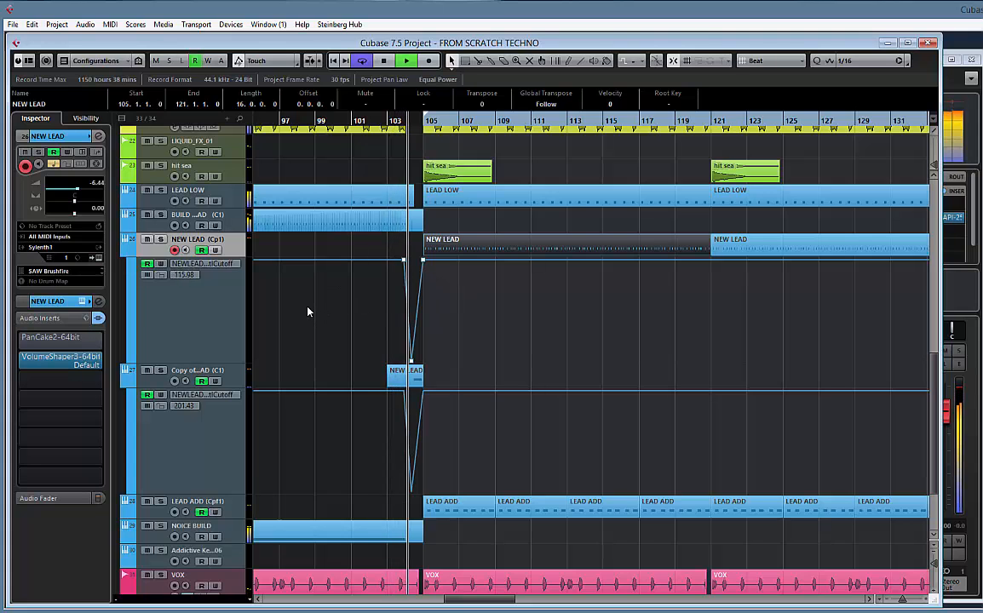
pyautogui.moveTo(308, 307); pyautogui.dragTo(435, 310)
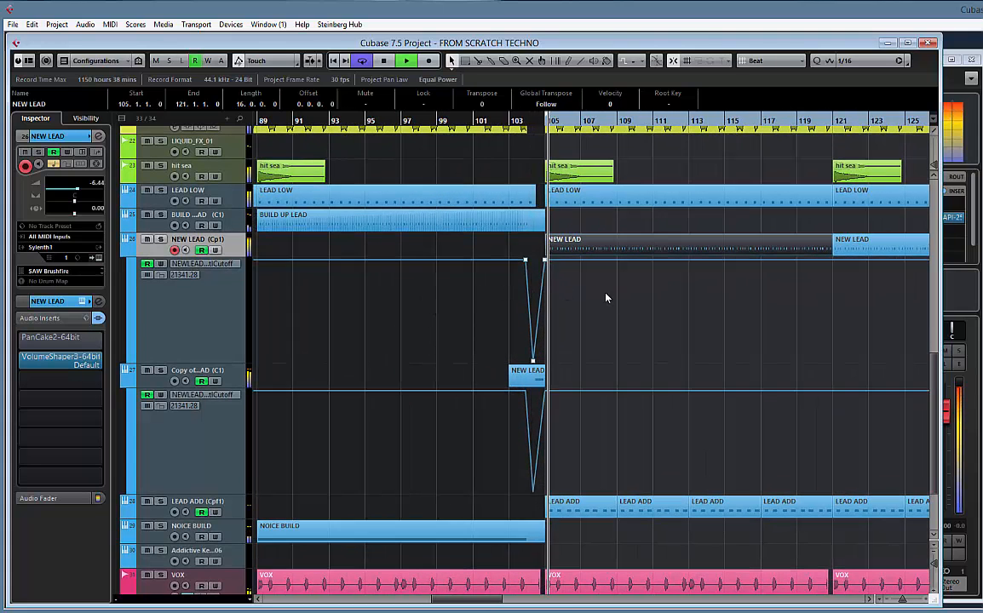
pyautogui.moveTo(705, 309); pyautogui.dragTo(602, 303)
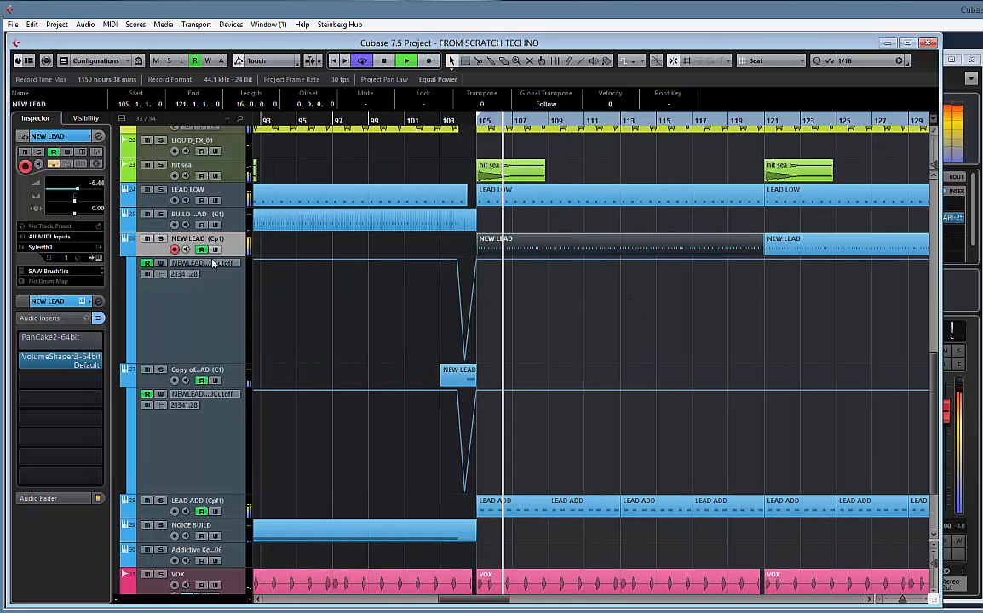
pyautogui.click(26, 338)
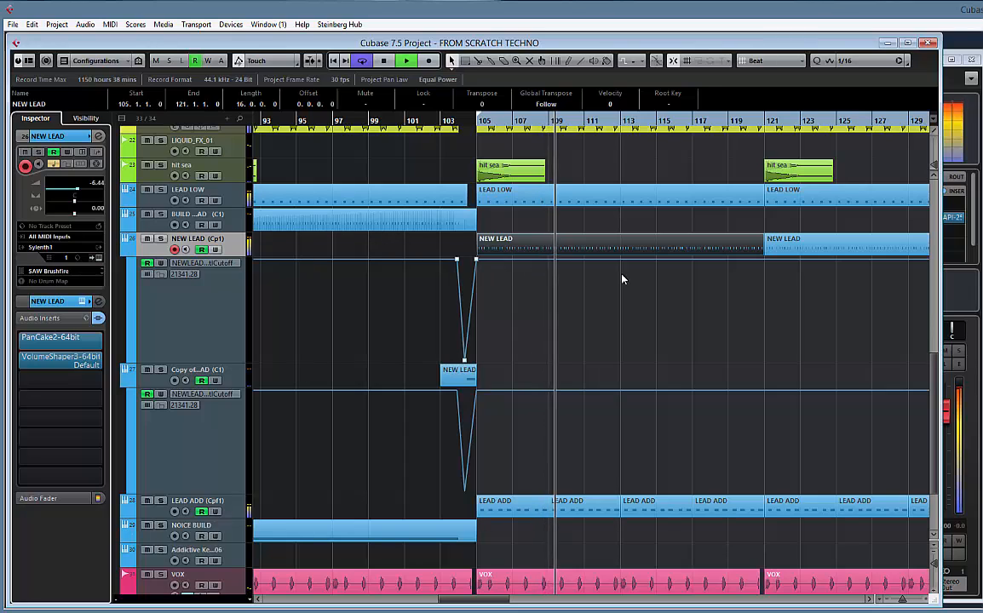
pyautogui.press('space')
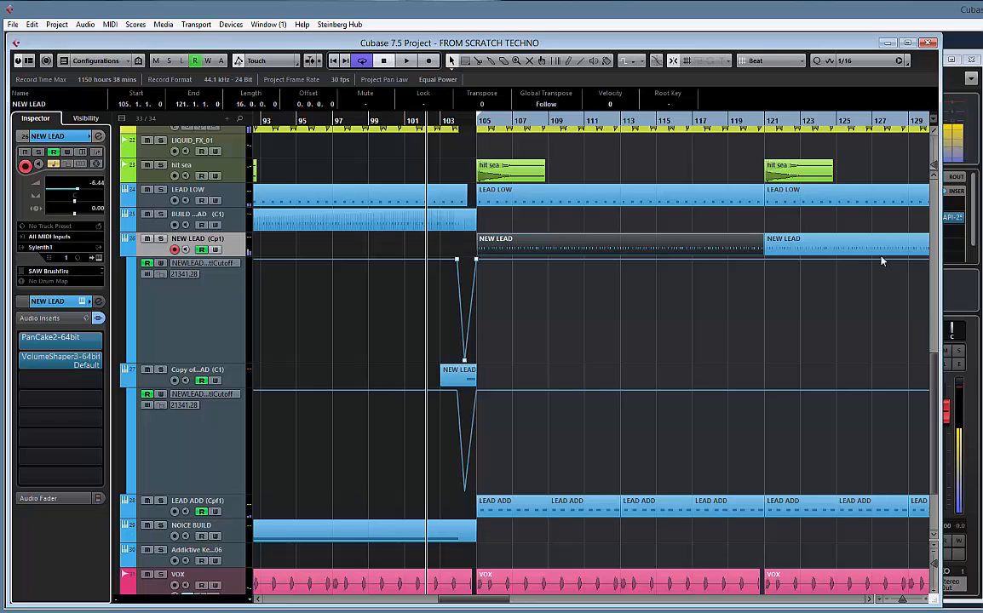
# Play the arrangement from bar 89 and look over the lead clips and cutoff automation around both build-up transitions
pyautogui.press('g')
pyautogui.press('g')
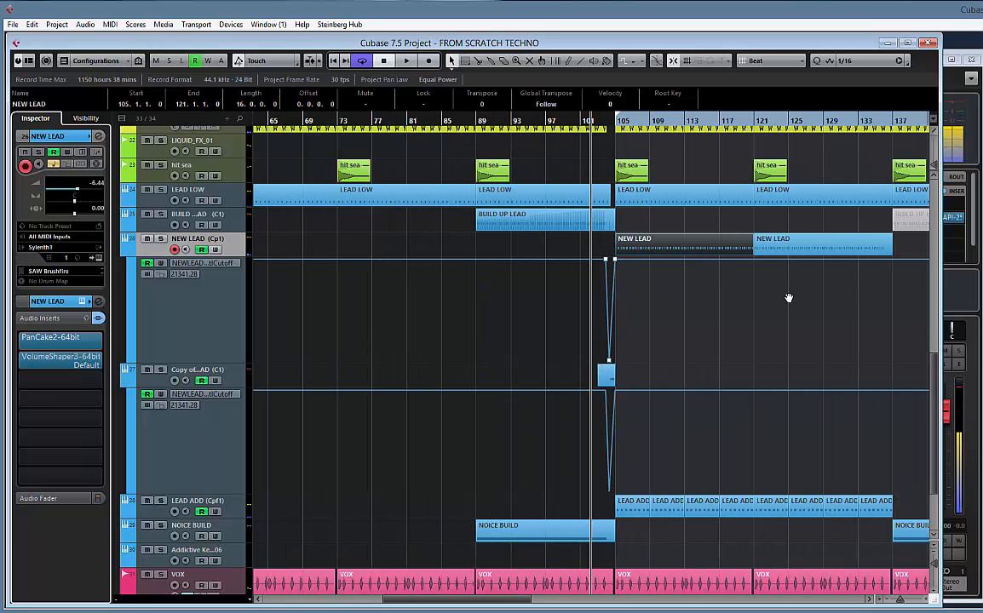
pyautogui.click(490, 128)
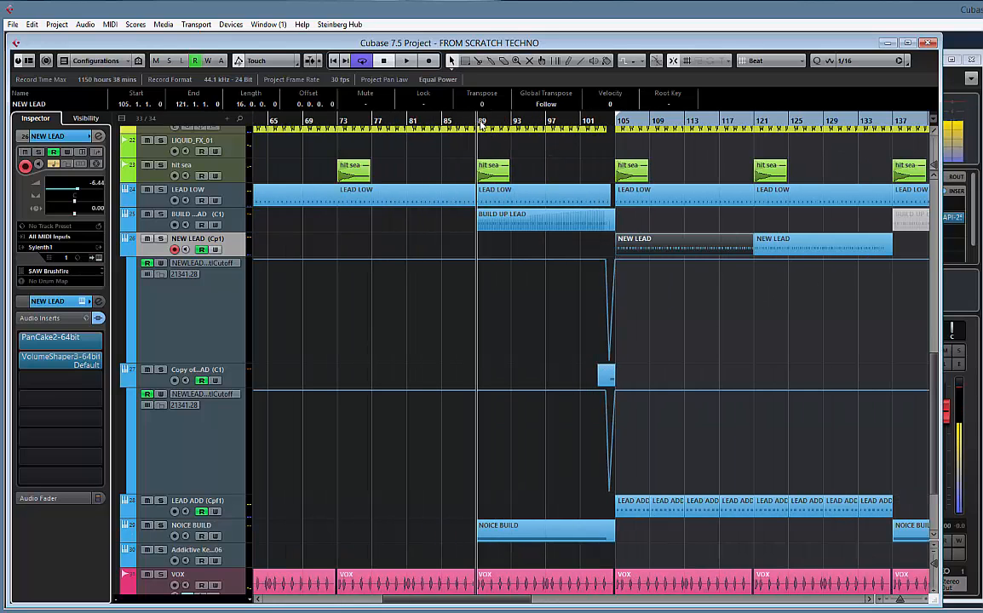
pyautogui.press('space')
pyautogui.scroll(5, 555, 190)
pyautogui.scroll(-5, 556, 190)
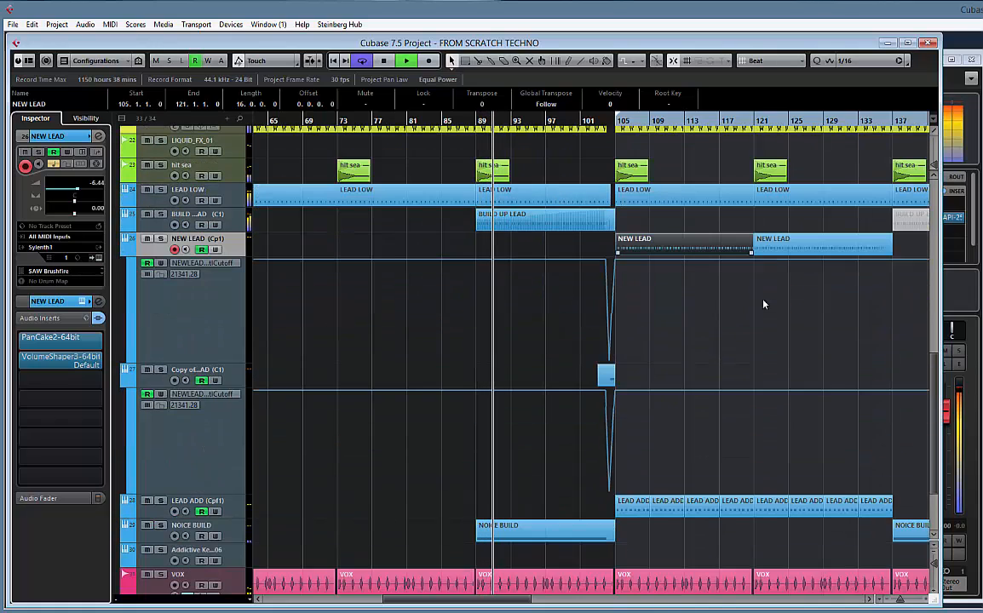
pyautogui.hscroll(5, 613, 303)
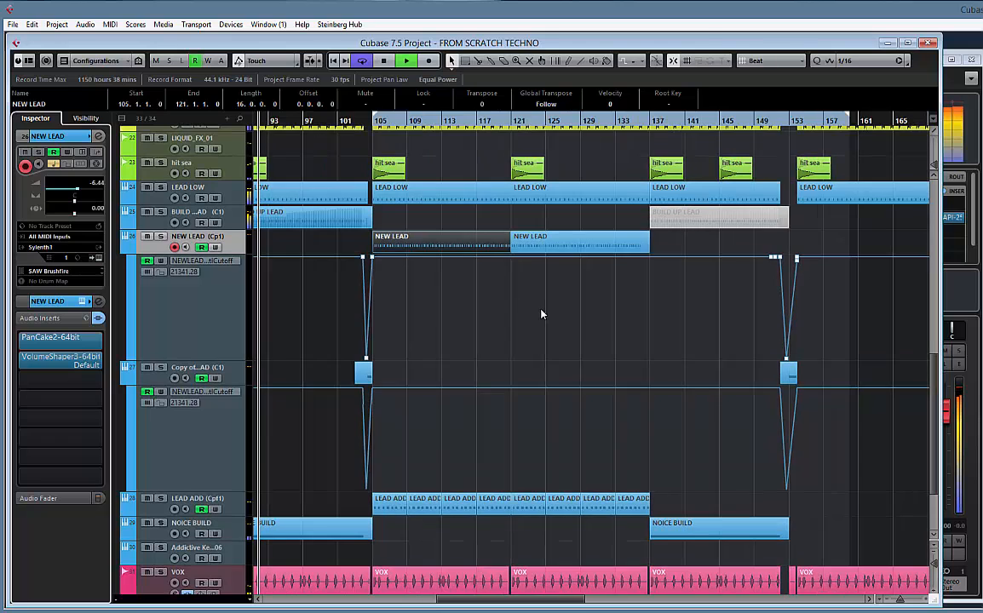
pyautogui.press('g')
pyautogui.press('g')
pyautogui.press('g')
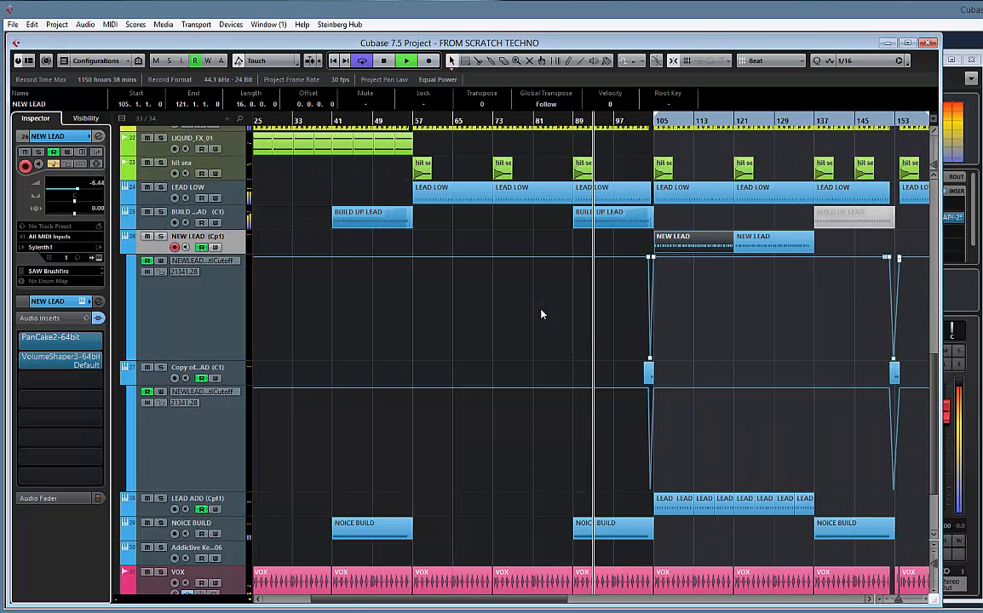
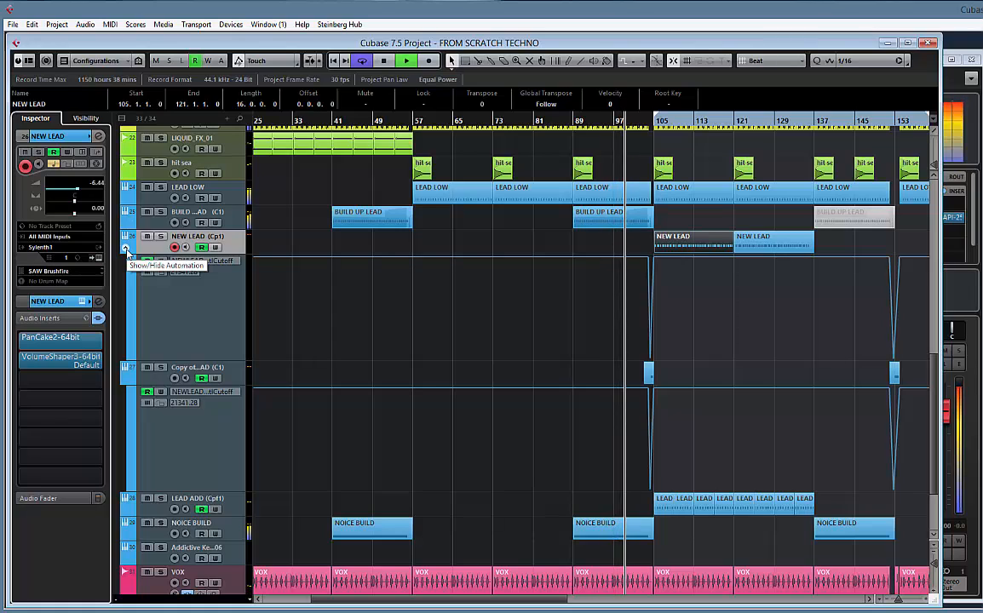
# Hide the cutoff automation lanes under the NEW LEAD track and its copy
pyautogui.click(126, 250)
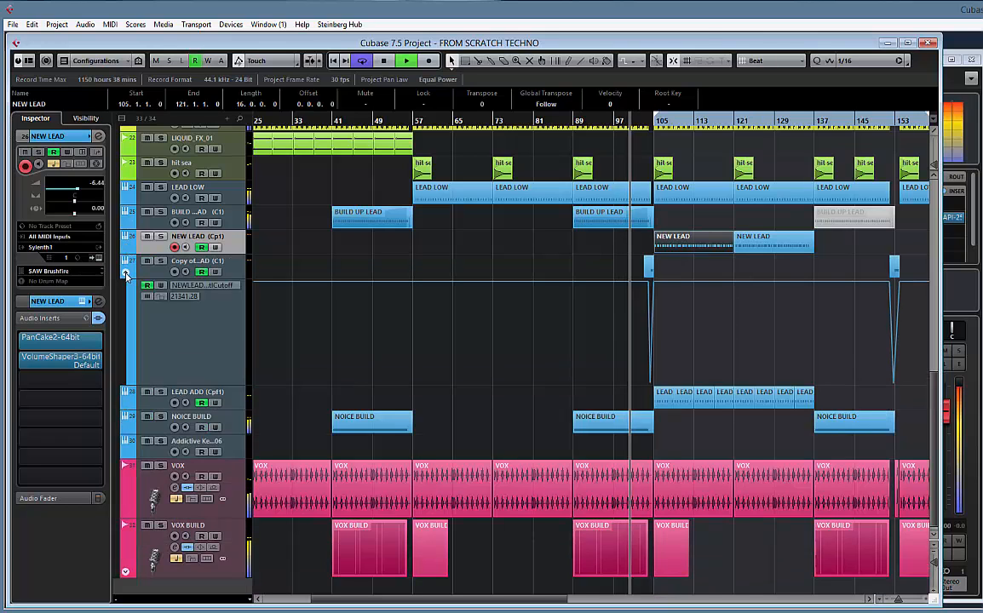
pyautogui.scroll(3, 126, 275)
pyautogui.click(126, 275)
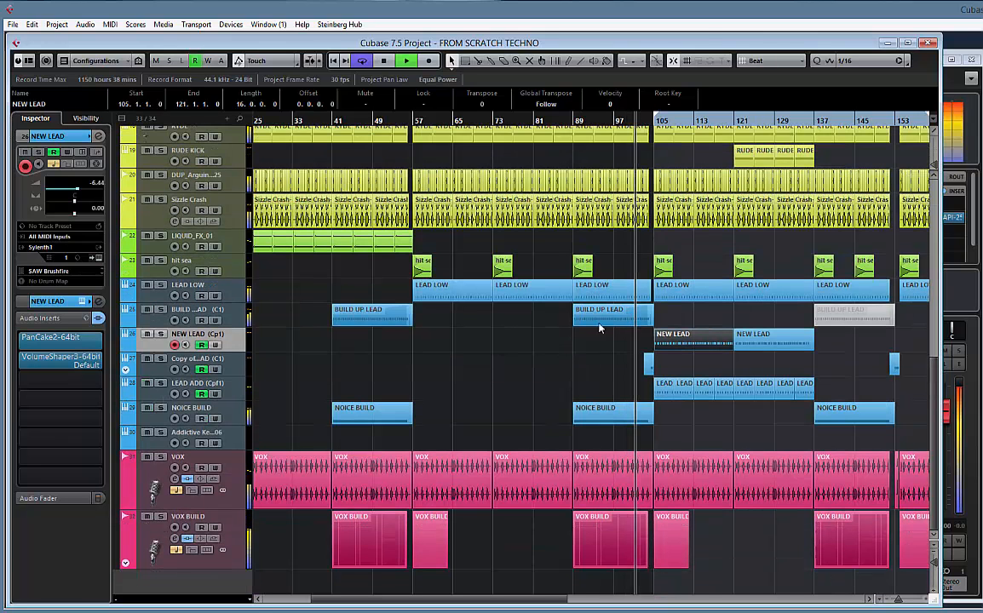
# Rename the RUDE KICK track as RYDE KICK
pyautogui.hscroll(3, 774, 252)
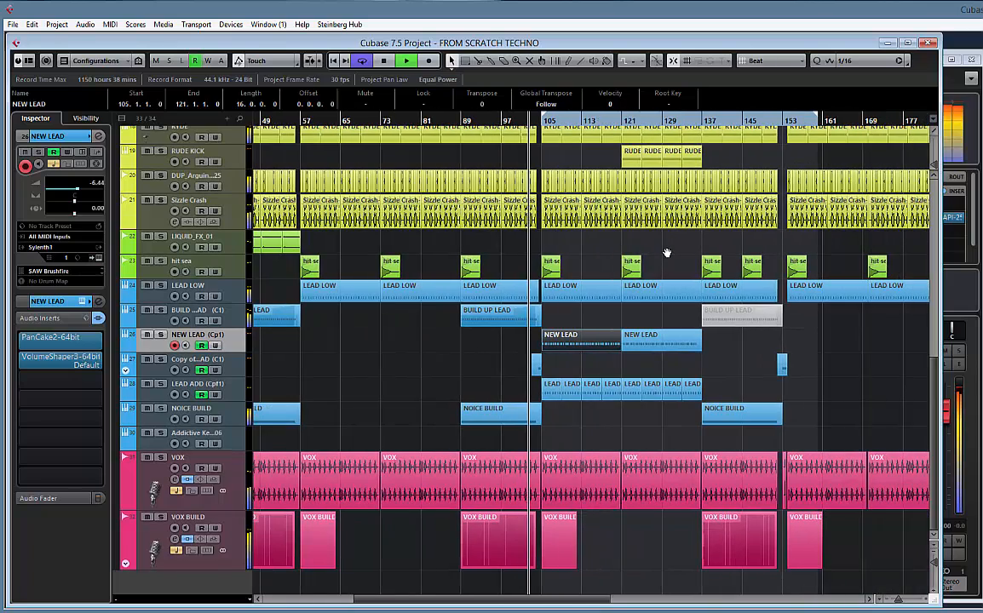
pyautogui.hscroll(3, 768, 250)
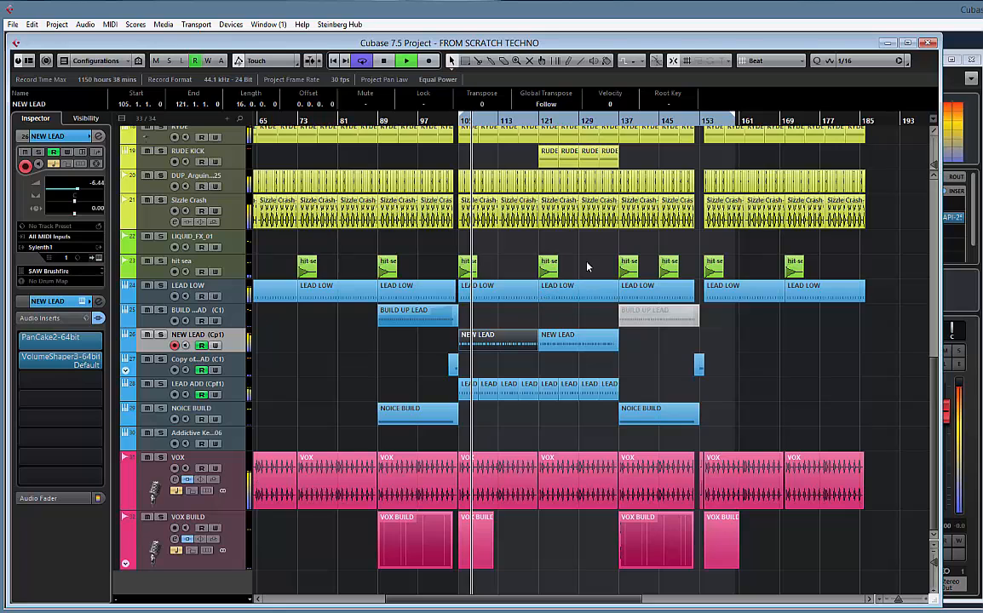
pyautogui.scroll(5, 573, 262)
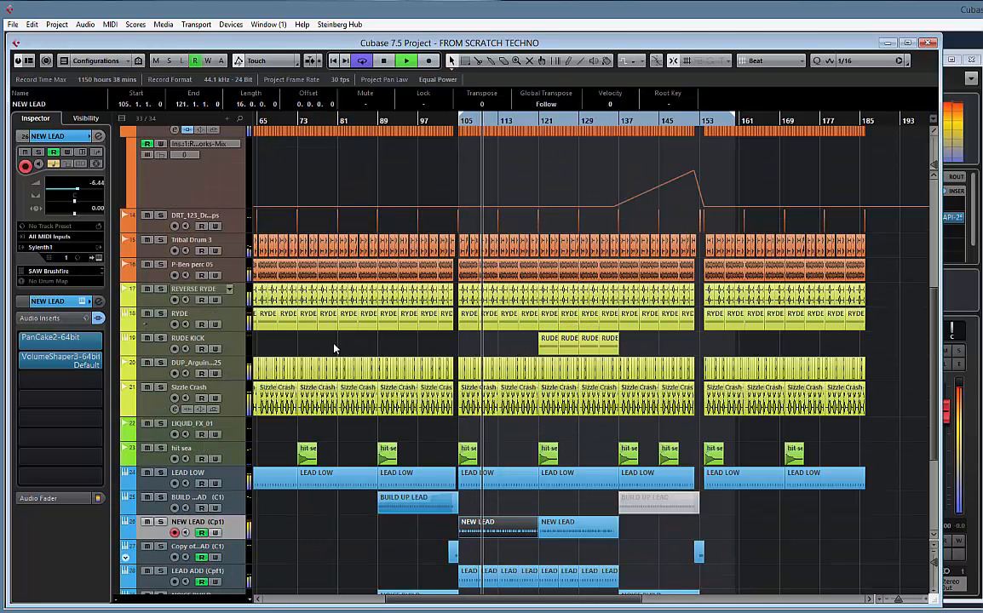
pyautogui.moveTo(312, 350); pyautogui.dragTo(281, 341)
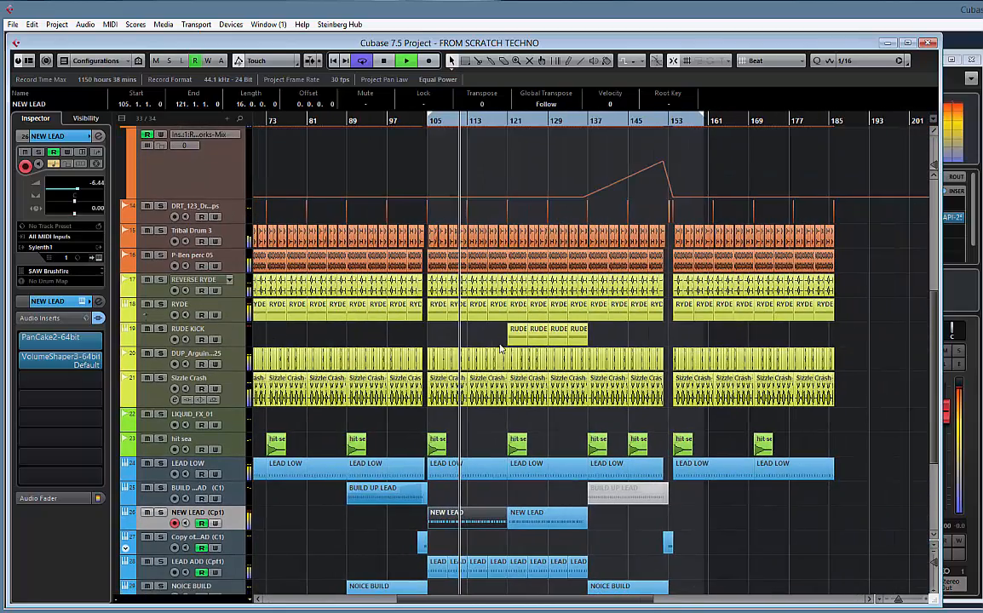
pyautogui.doubleClick(185, 331)
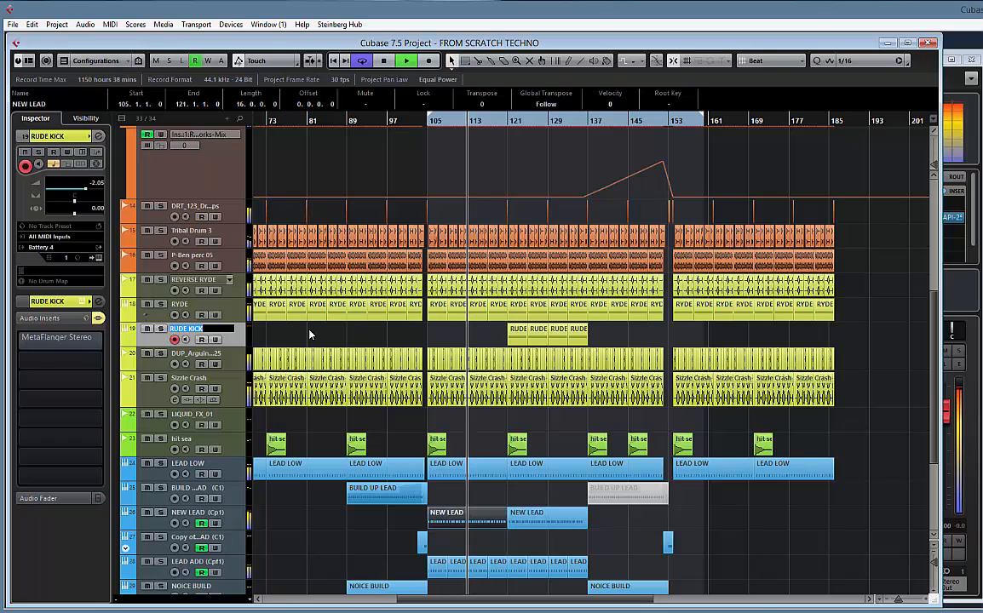
pyautogui.write('RYDE KICK')
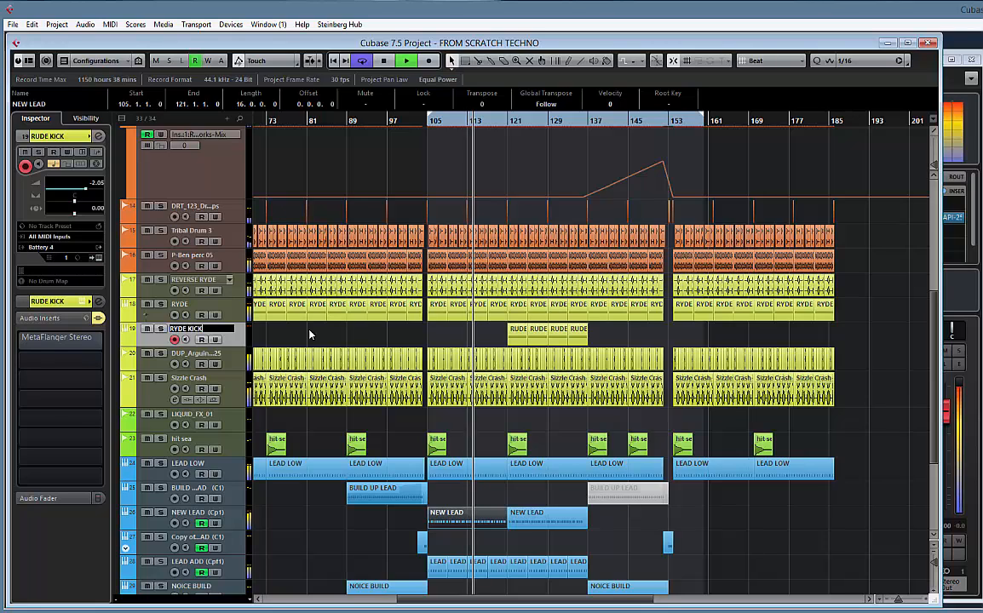
pyautogui.press('Return')
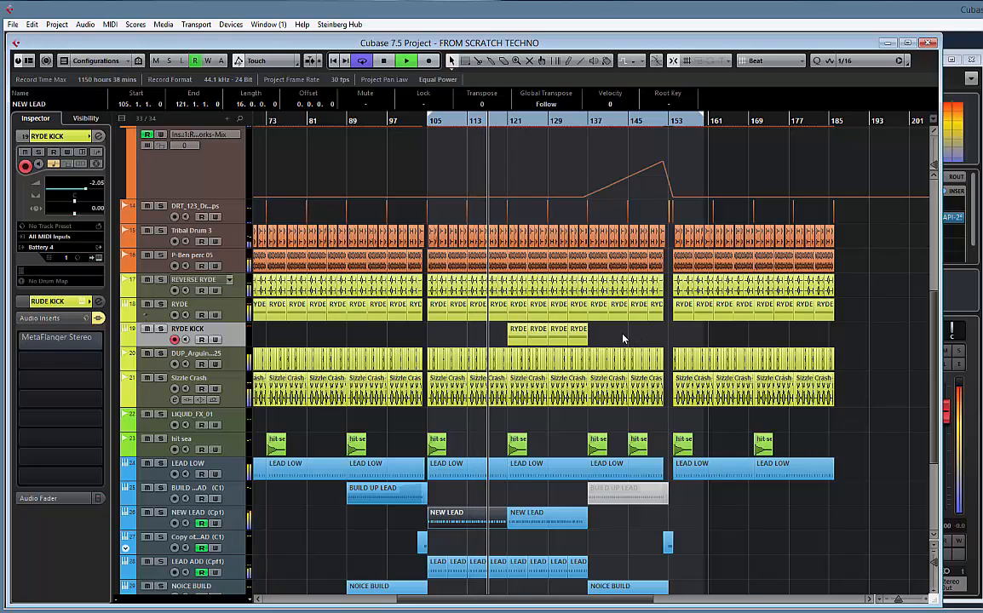
# Duplicate the four RYDE KICK clips starting at bar 121 so that the copies begin at bar 137
pyautogui.click(553, 334)
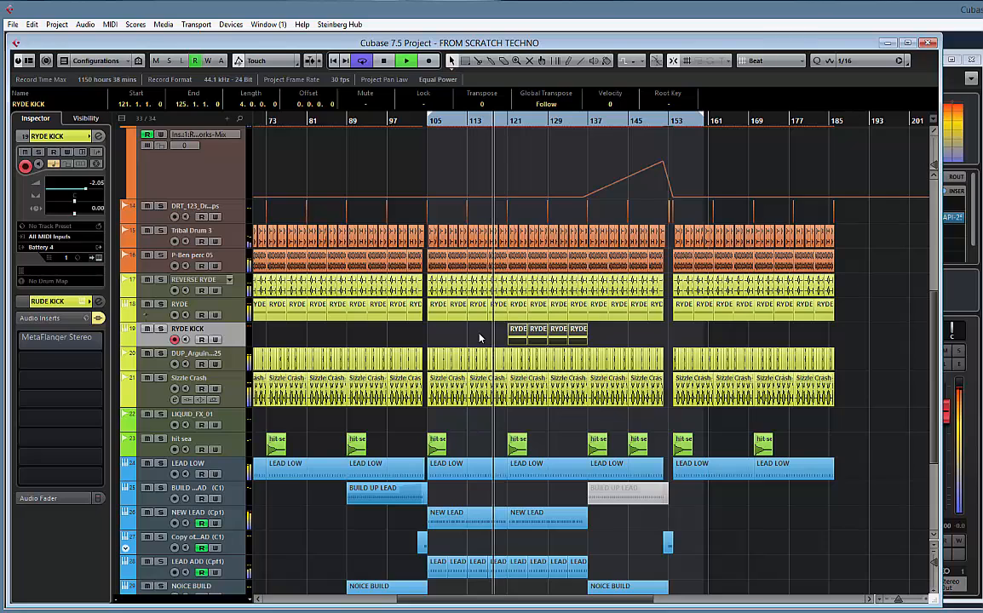
pyautogui.hotkey('ctrl', 'd')
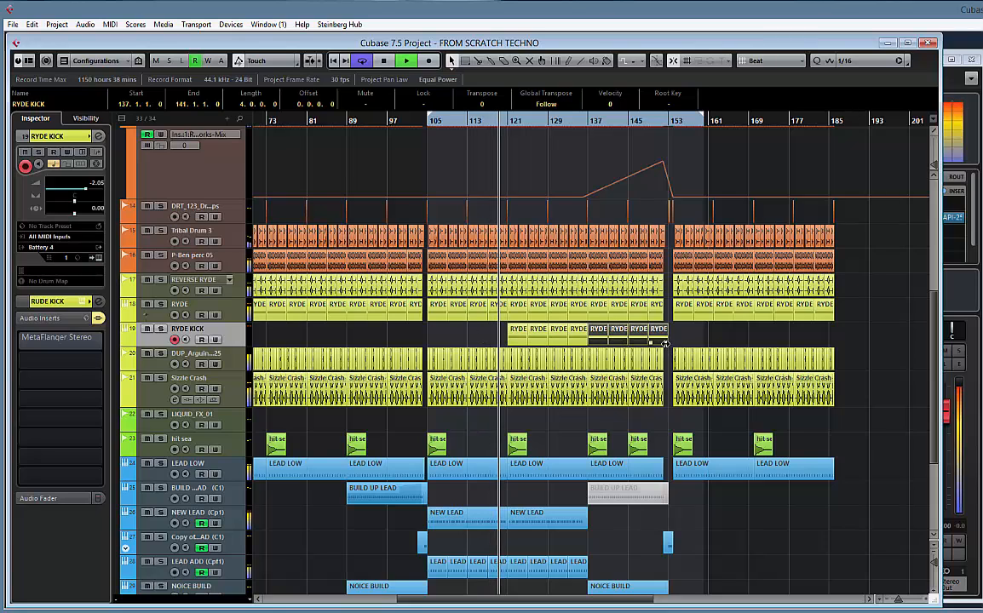
pyautogui.moveTo(664, 343); pyautogui.dragTo(668, 349)
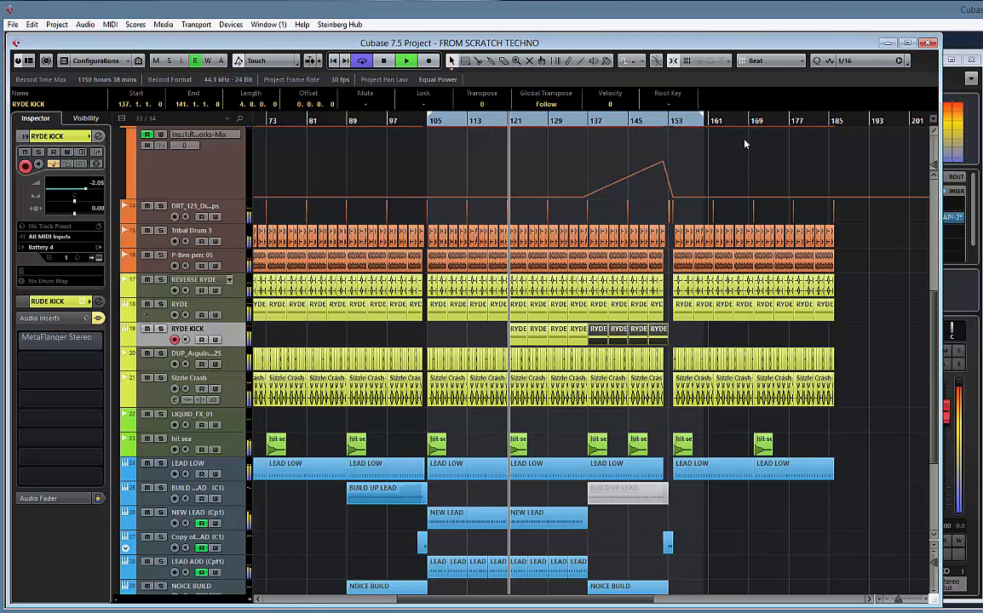
# Set the snap grid to Bar and shorten the last RYDE KICK clip so it ends at bar 152
pyautogui.click(869, 298)
pyautogui.click(767, 61)
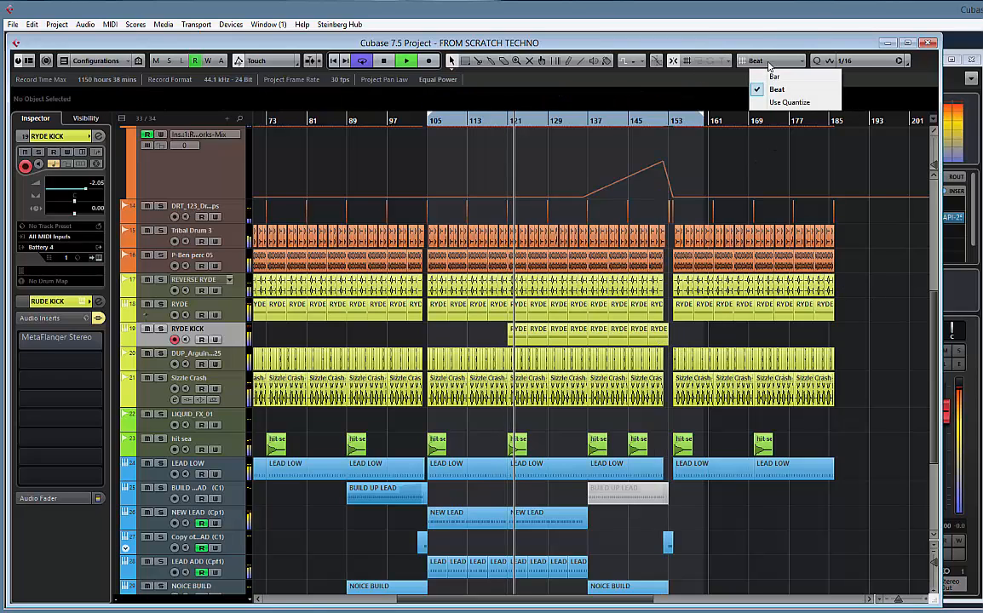
pyautogui.click(774, 77)
pyautogui.moveTo(666, 342); pyautogui.dragTo(660, 352)
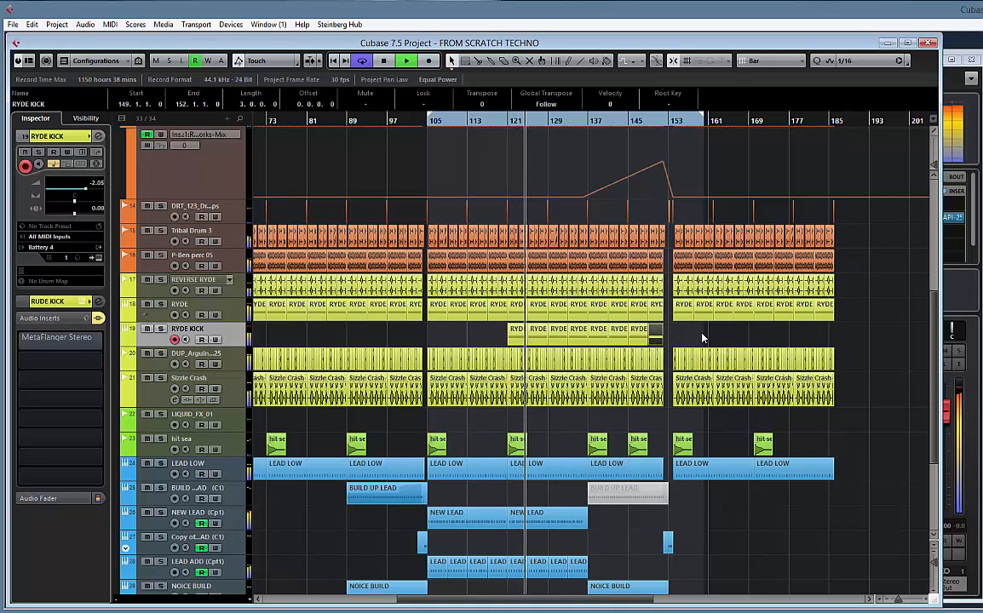
pyautogui.scroll(-5, 702, 338)
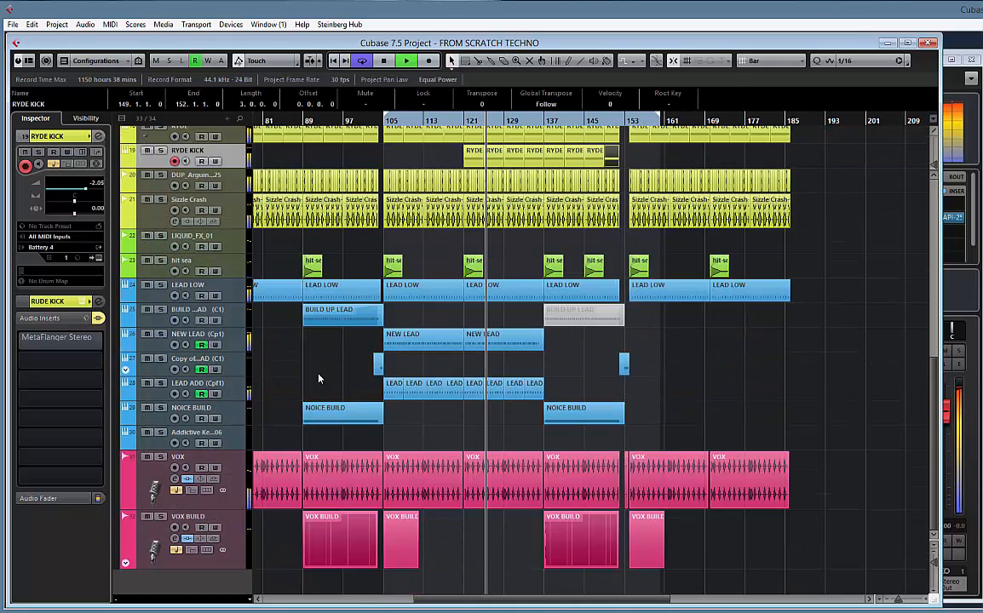
pyautogui.click(125, 421)
pyautogui.click(125, 421)
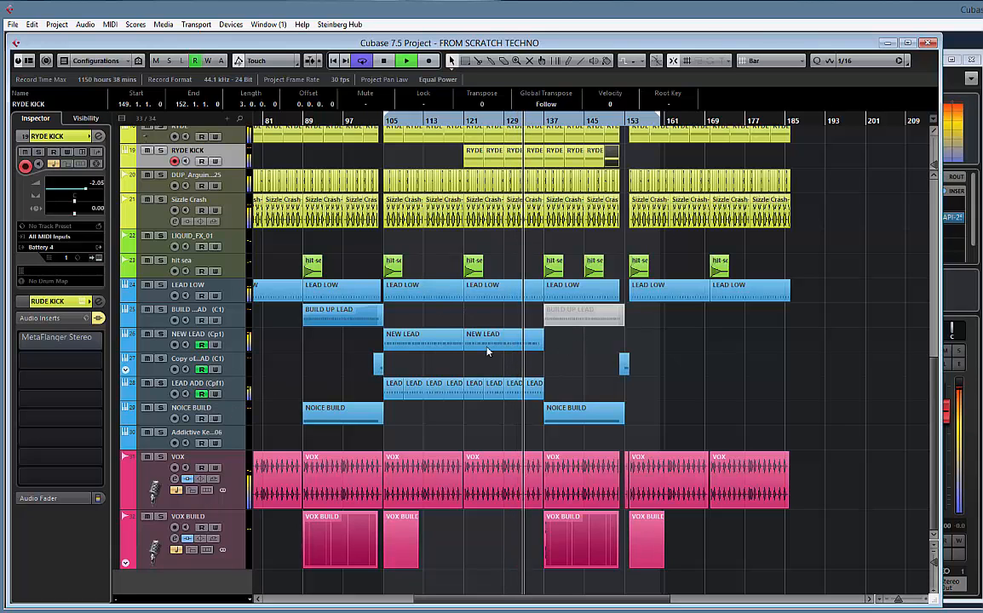
pyautogui.scroll(6, 673, 349)
pyautogui.scroll(-6, 673, 350)
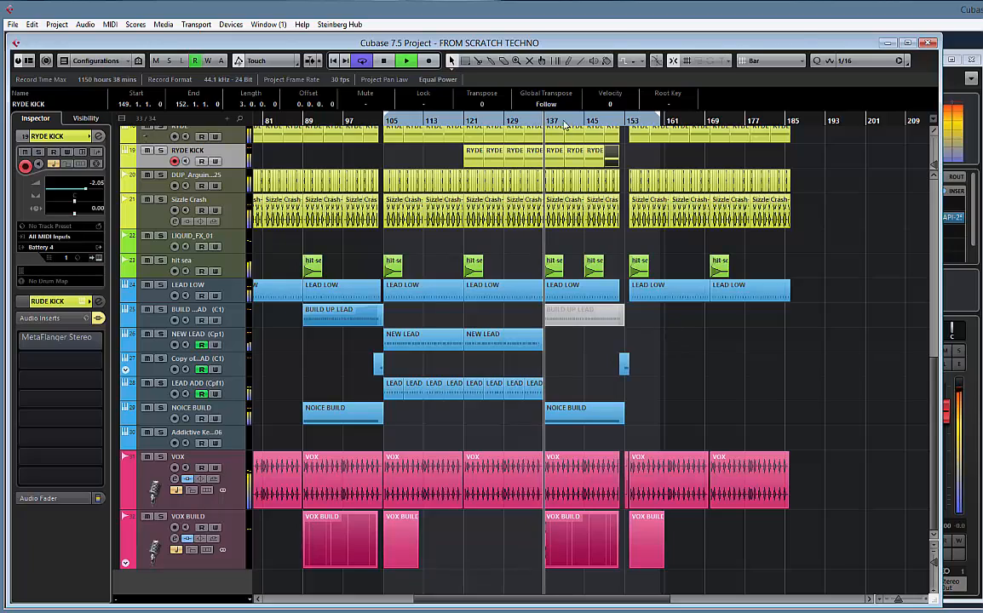
# Split the NEW LEAD clip at bars 135 and 136 and delete its final one-bar piece before bar 137
pyautogui.click(531, 125)
pyautogui.press('h')
pyautogui.press('h')
pyautogui.press('h')
pyautogui.press('h')
pyautogui.press('h')
pyautogui.press('h')
pyautogui.press('h')
pyautogui.press('h')
pyautogui.press('h')
pyautogui.press('h')
pyautogui.press('h')
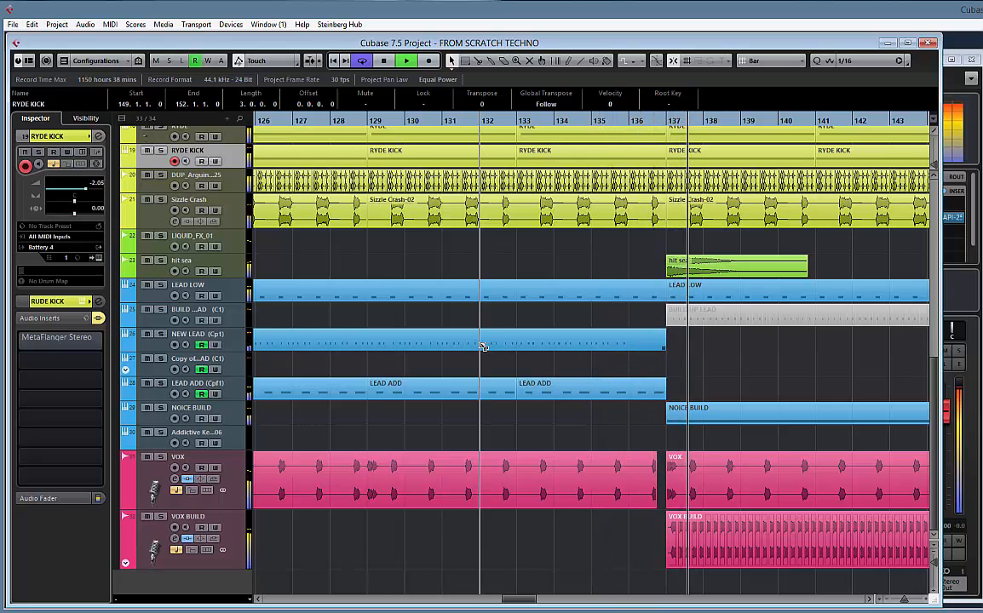
pyautogui.keyDown('alt'); pyautogui.click(591, 345); pyautogui.keyUp('alt')
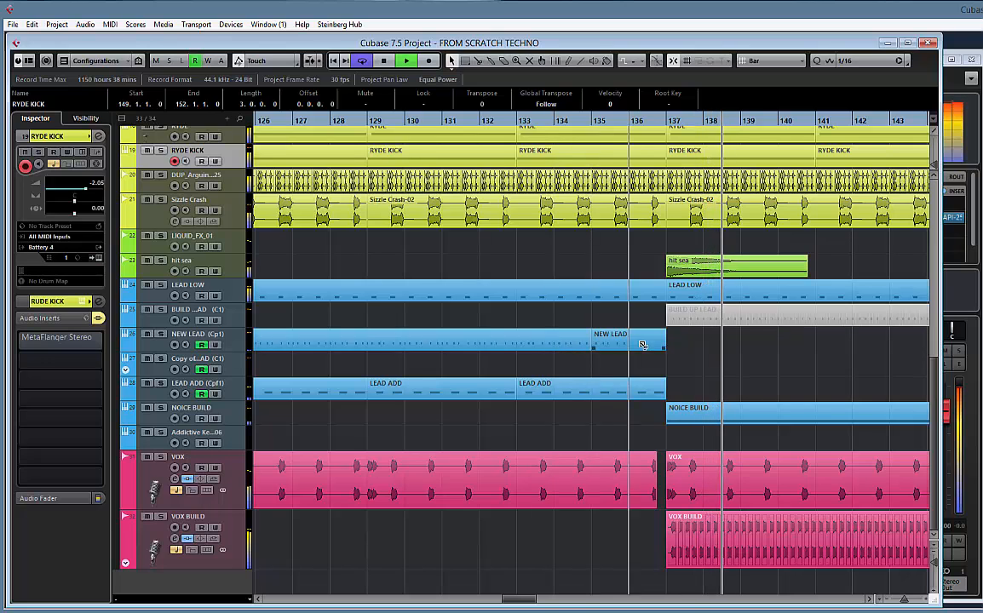
pyautogui.keyDown('alt'); pyautogui.click(635, 343); pyautogui.keyUp('alt')
pyautogui.click(649, 346)
pyautogui.press('Delete')
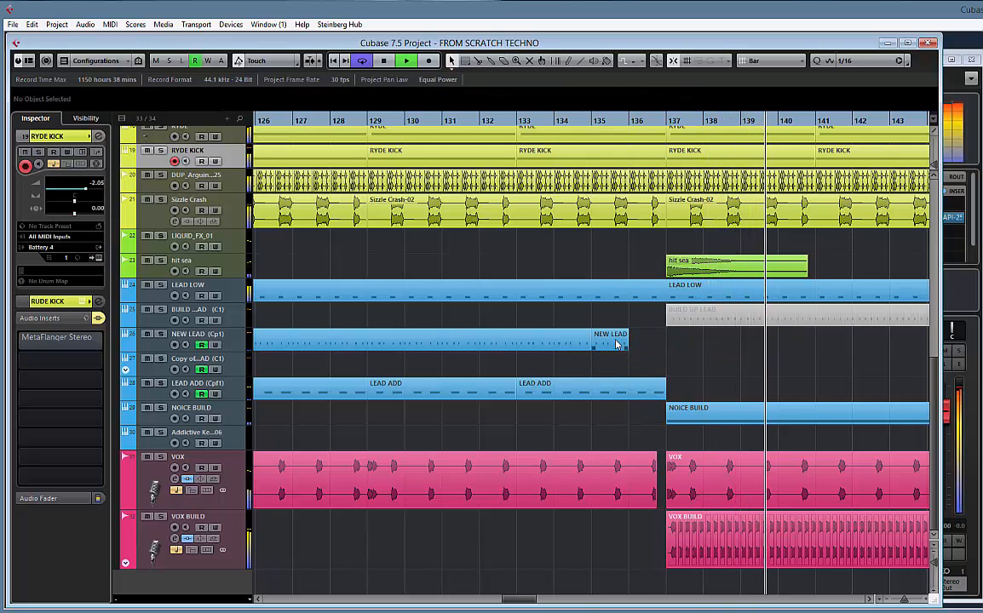
# Duplicate the one-bar NEW LEAD clip at bar 135 to bar 136 and extend the copy to bar 153
pyautogui.click(626, 343)
pyautogui.hotkey('ctrl', 'd')
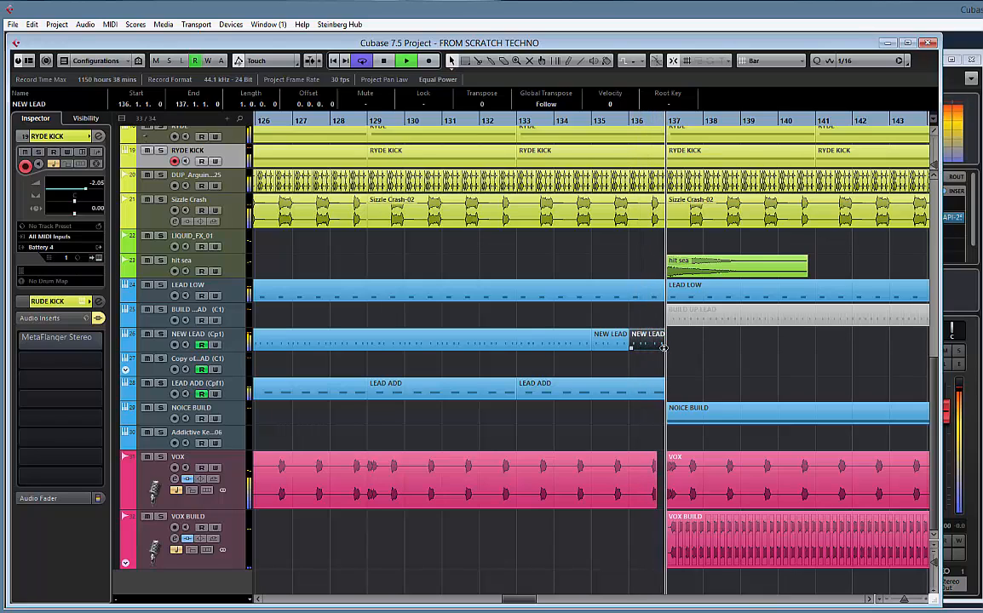
pyautogui.moveTo(664, 347); pyautogui.dragTo(843, 349)
pyautogui.press('g')
pyautogui.press('g')
pyautogui.press('g')
pyautogui.press('g')
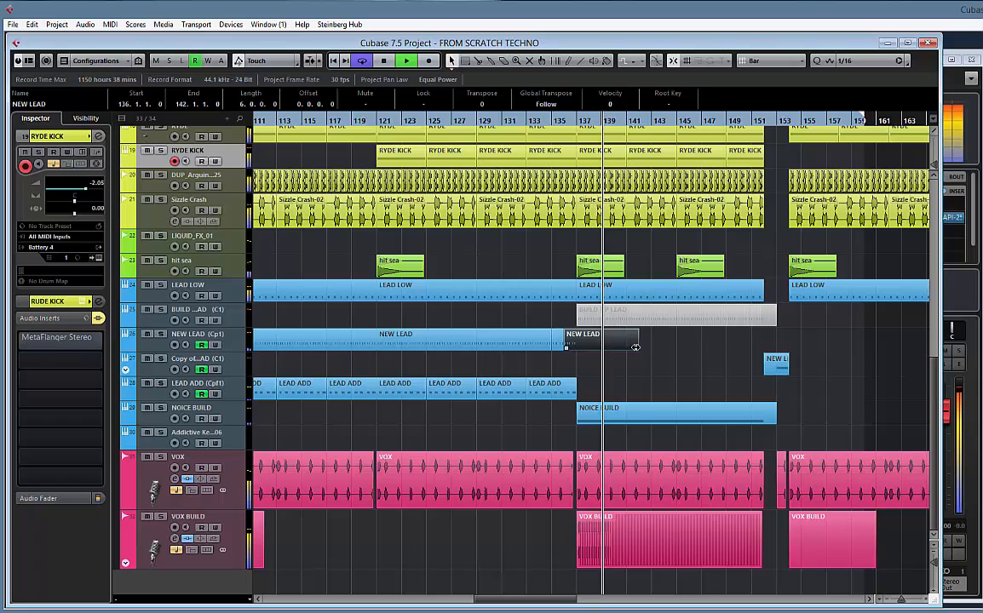
pyautogui.moveTo(637, 345); pyautogui.dragTo(776, 347)
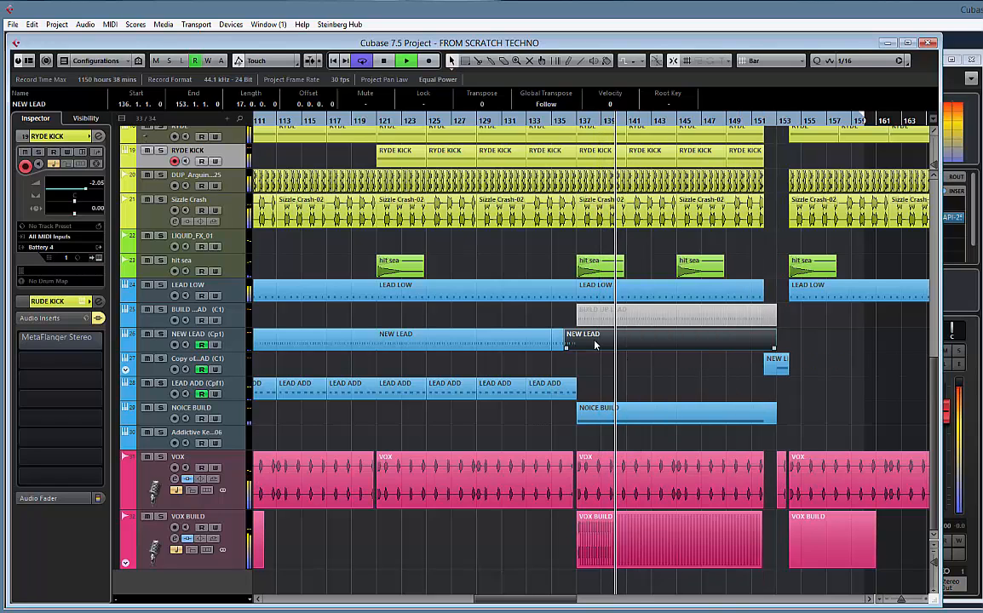
# Open the extended NEW LEAD clip for note editing and lengthen its last D#3 note to end at 151.4.4.0
pyautogui.doubleClick(595, 344)
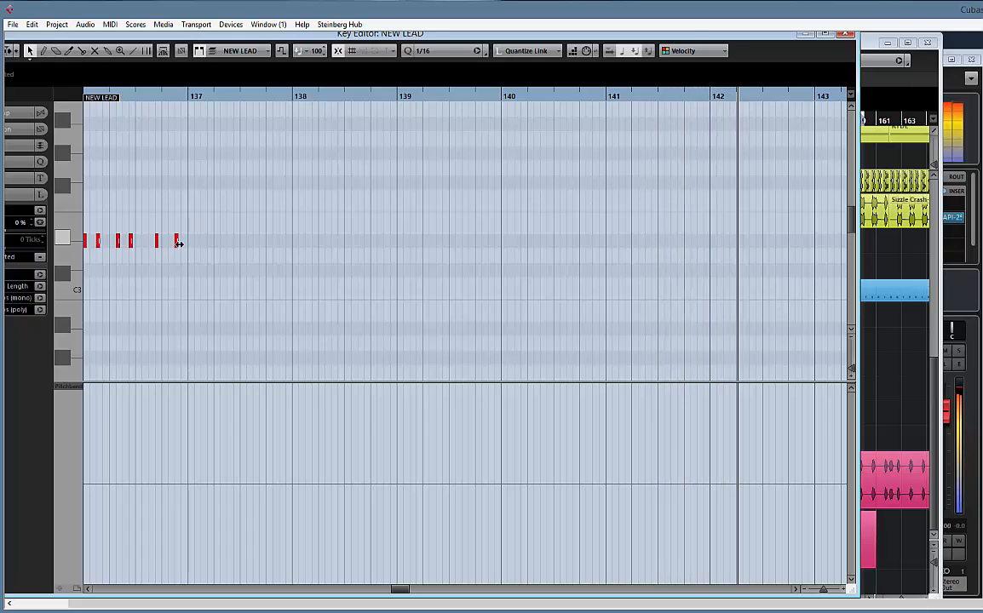
pyautogui.moveTo(179, 247); pyautogui.dragTo(624, 266)
pyautogui.moveTo(704, 274); pyautogui.dragTo(343, 258)
pyautogui.scroll(-7, 343, 258)
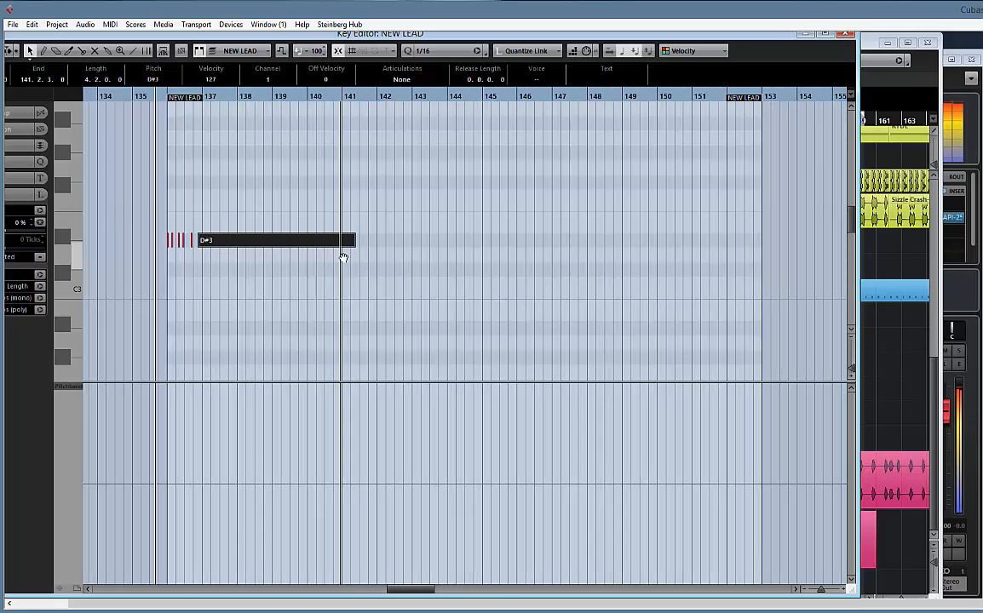
pyautogui.moveTo(373, 247); pyautogui.dragTo(680, 245)
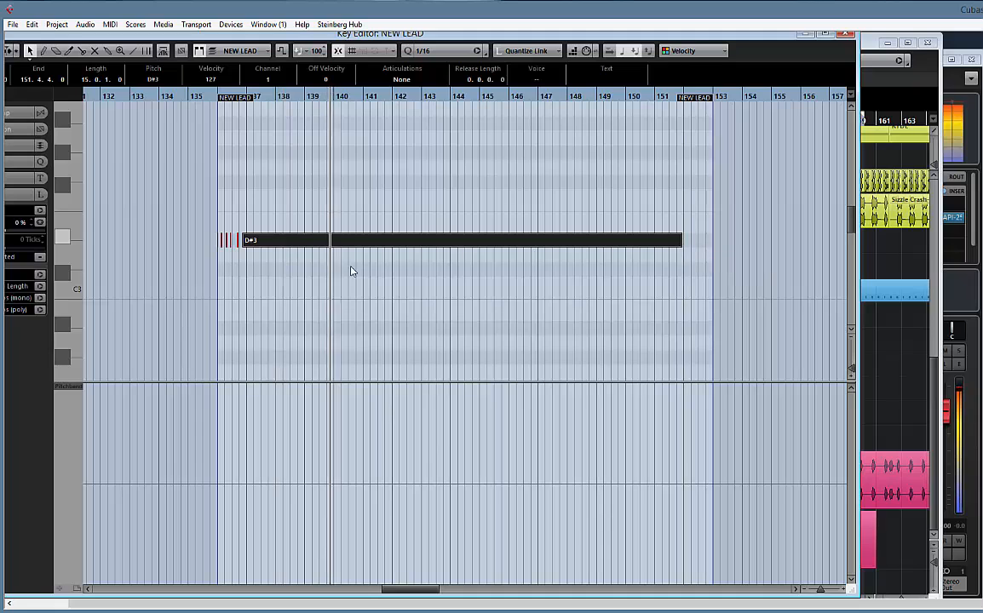
# Draw a straight pitchbend ramp rising from the centre at bar 137 to the maximum at about bar 152
pyautogui.rightClick(323, 455)
pyautogui.click(422, 453)
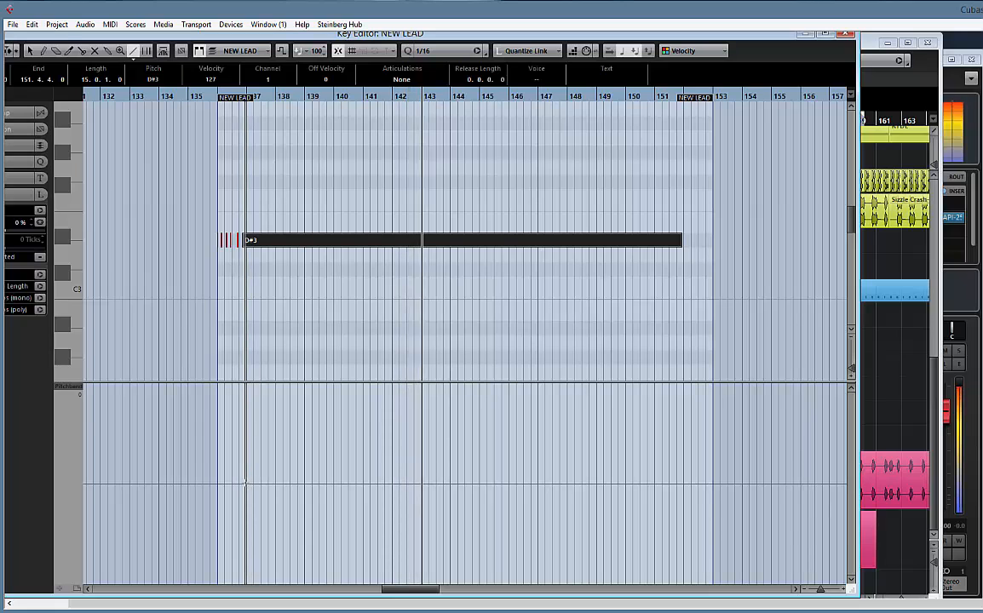
pyautogui.moveTo(247, 484); pyautogui.dragTo(682, 362)
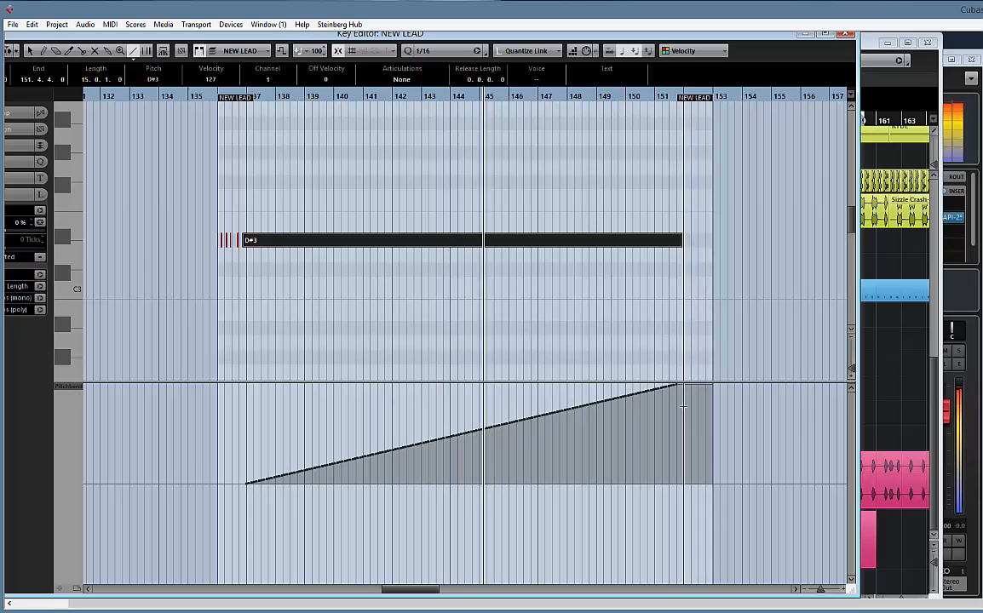
# Set the pitchbend event at 152.1.2.0, just after the ramp, to 0 and close the note editor
pyautogui.press('1')
pyautogui.click(685, 387)
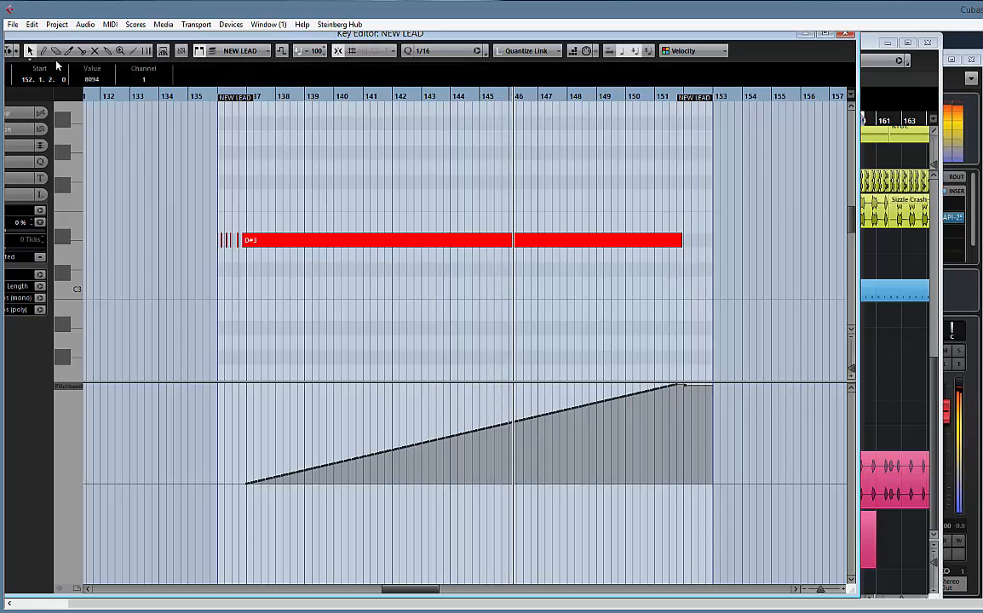
pyautogui.click(90, 79)
pyautogui.write('0')
pyautogui.press('Return')
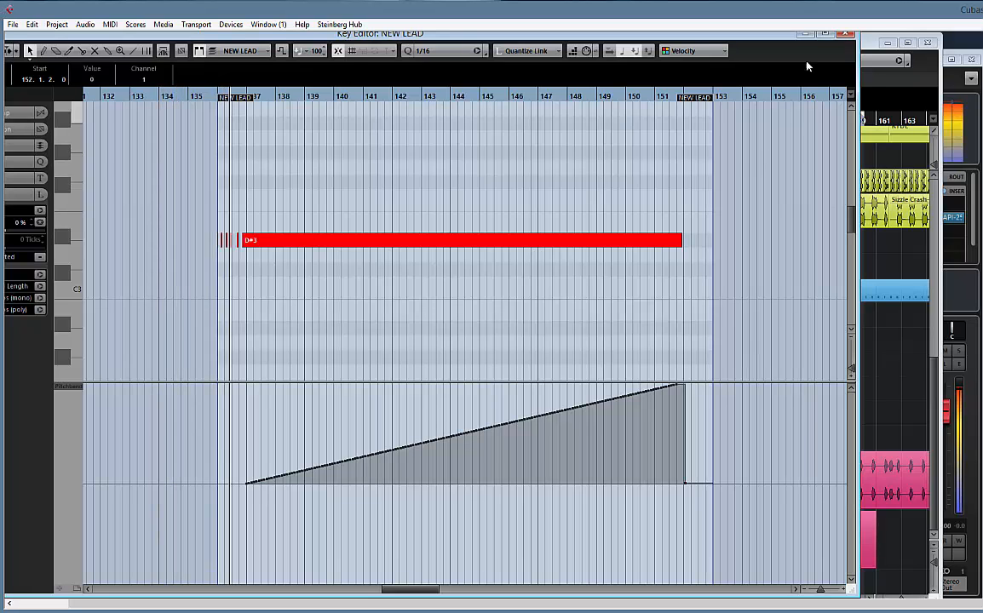
pyautogui.click(846, 34)
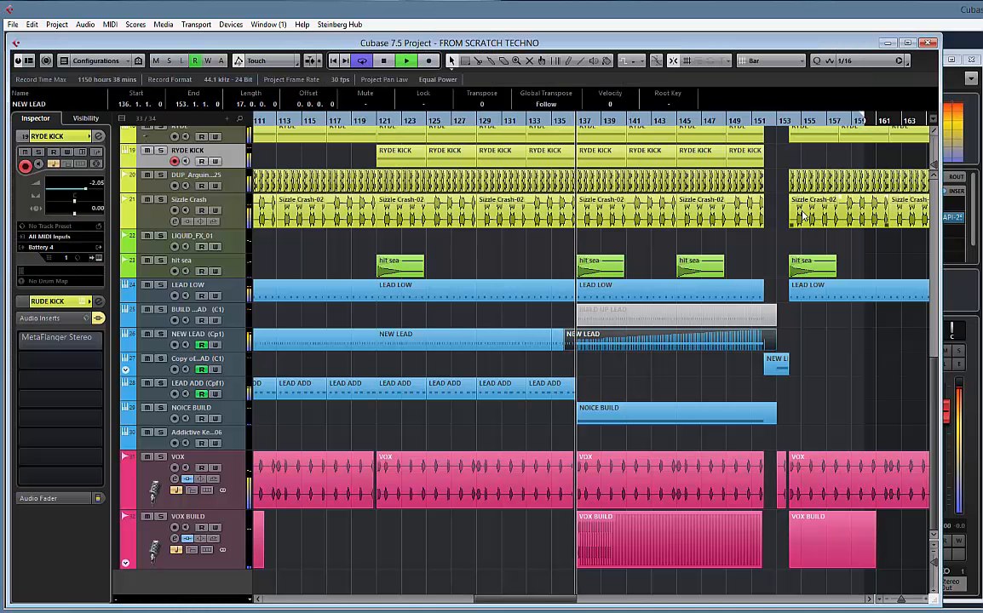
# Set the PitchBend Range of the NEW LEAD track's Sylenth1 to 24 and close the instrument
pyautogui.click(229, 347)
pyautogui.click(98, 258)
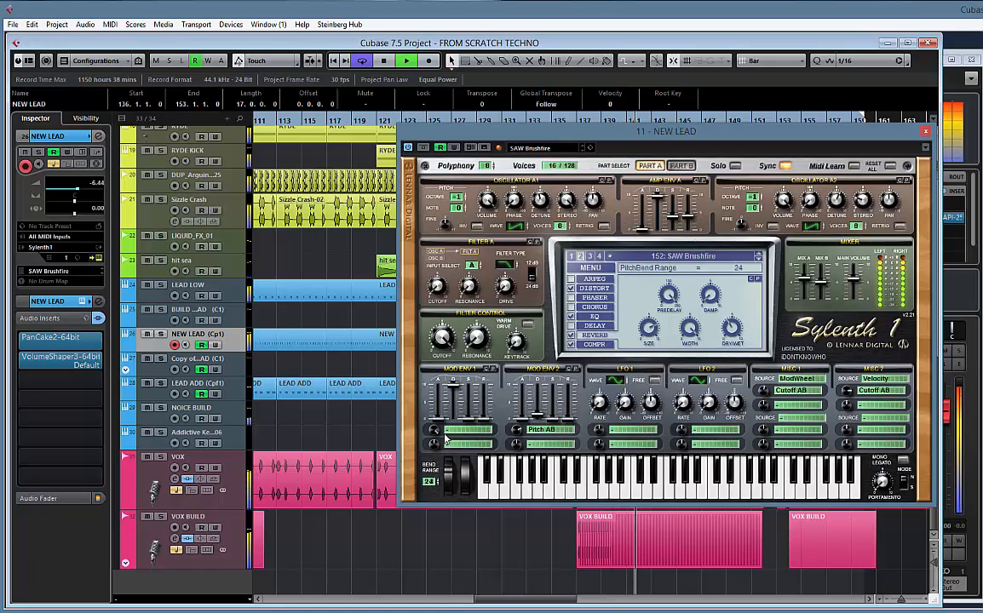
pyautogui.click(928, 133)
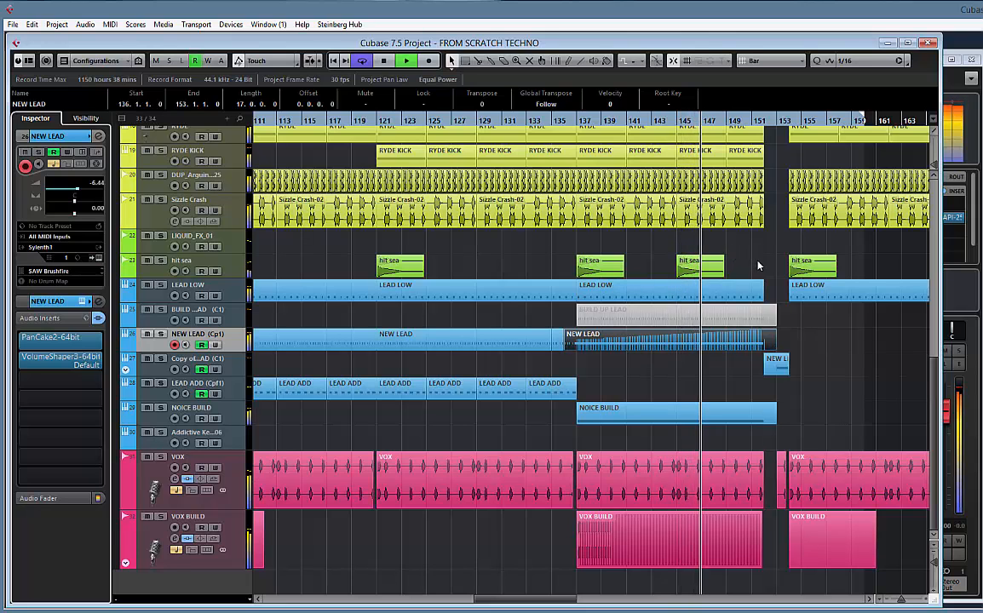
pyautogui.scroll(3, 757, 266)
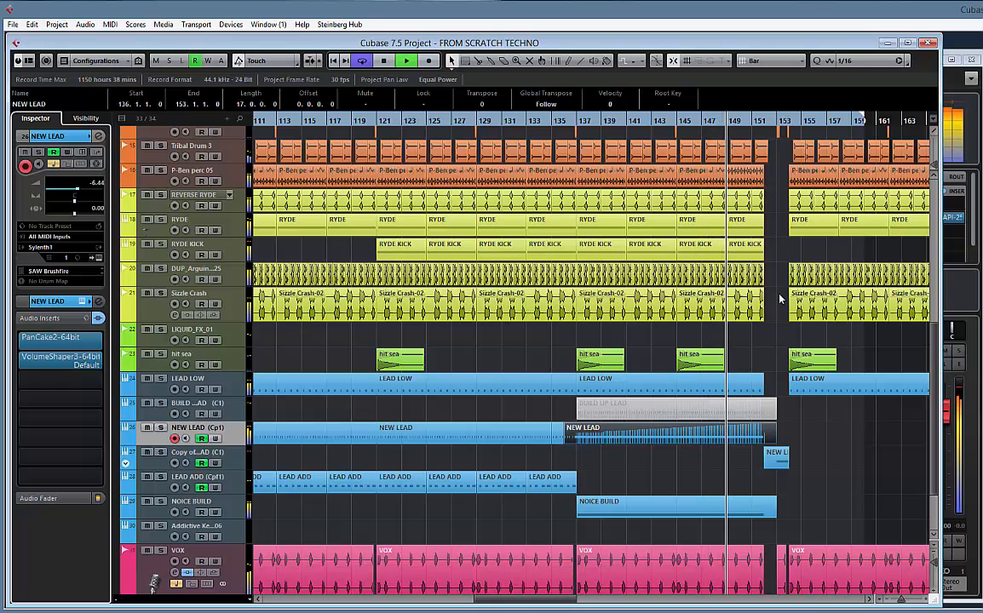
pyautogui.scroll(6, 780, 298)
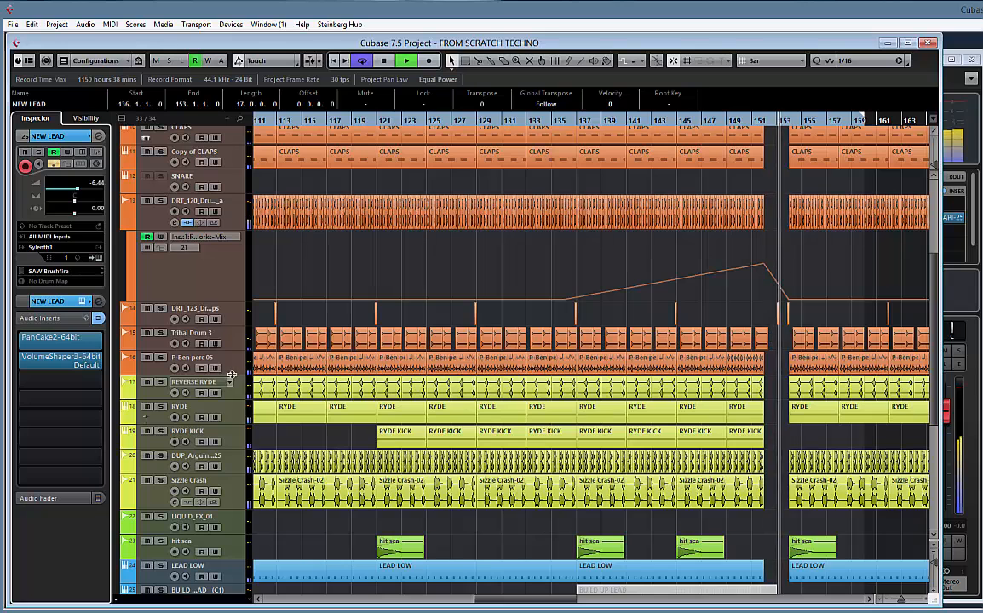
# Check the P-Ben perc 05 track's volume automation, hide its lane again, and audition the track briefly in solo
pyautogui.click(126, 372)
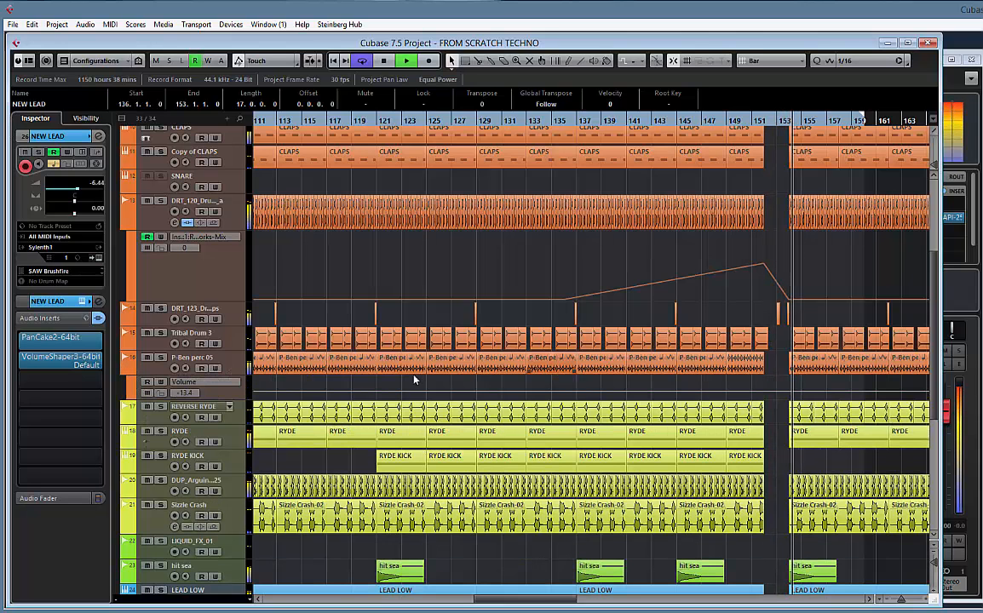
pyautogui.rightClick(234, 368)
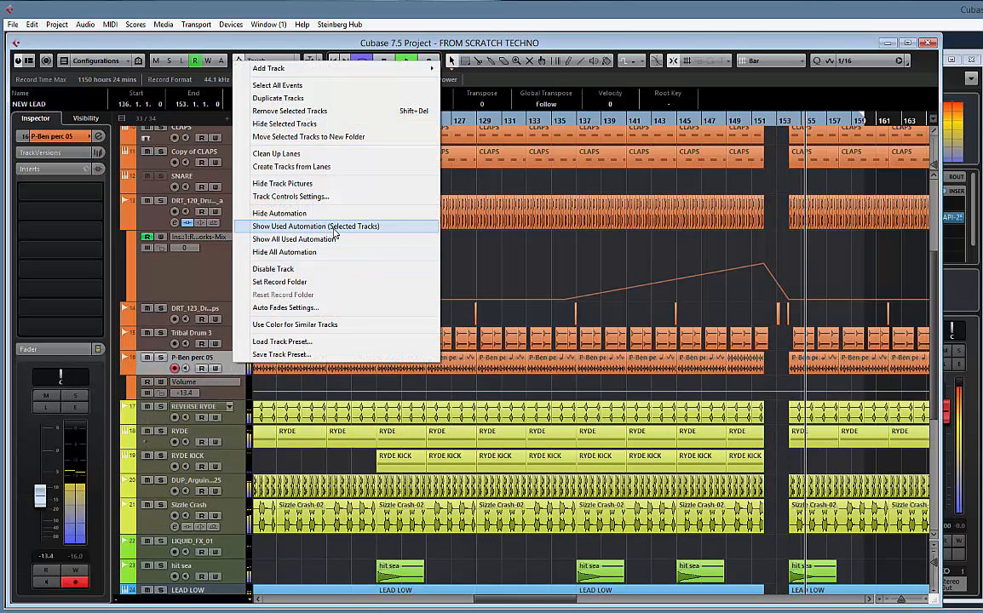
pyautogui.click(332, 213)
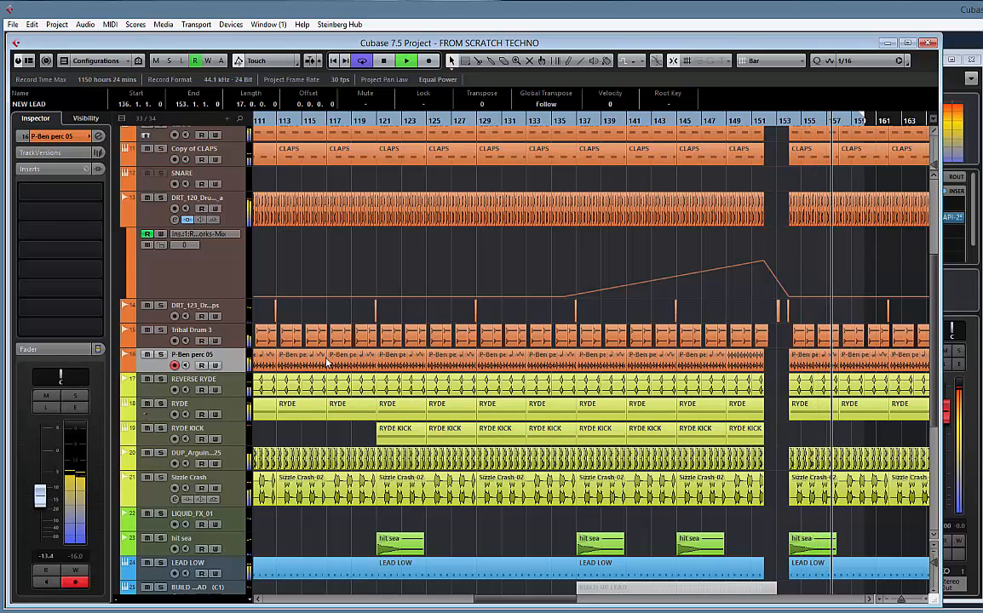
pyautogui.click(160, 356)
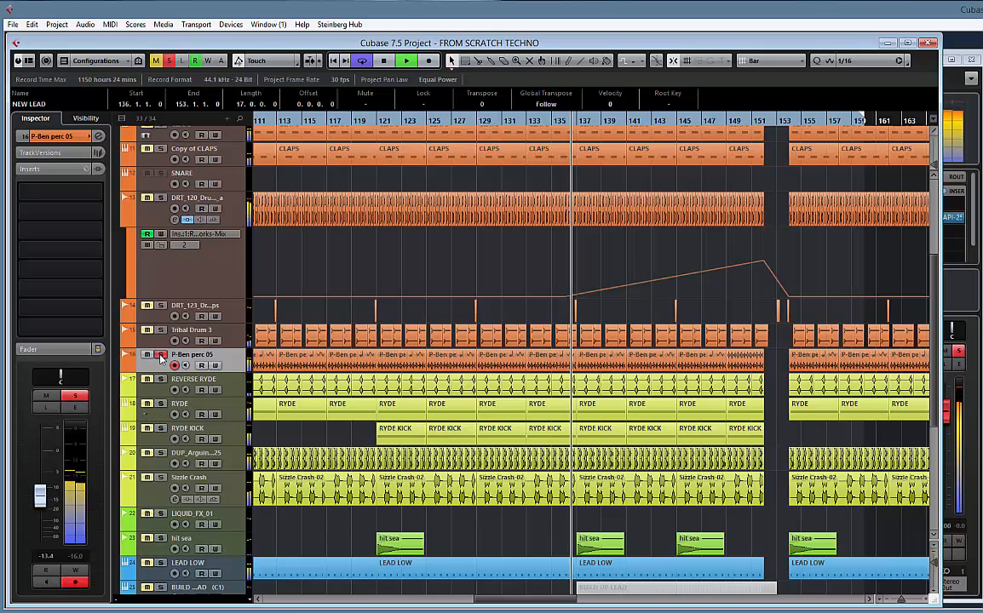
pyautogui.click(160, 355)
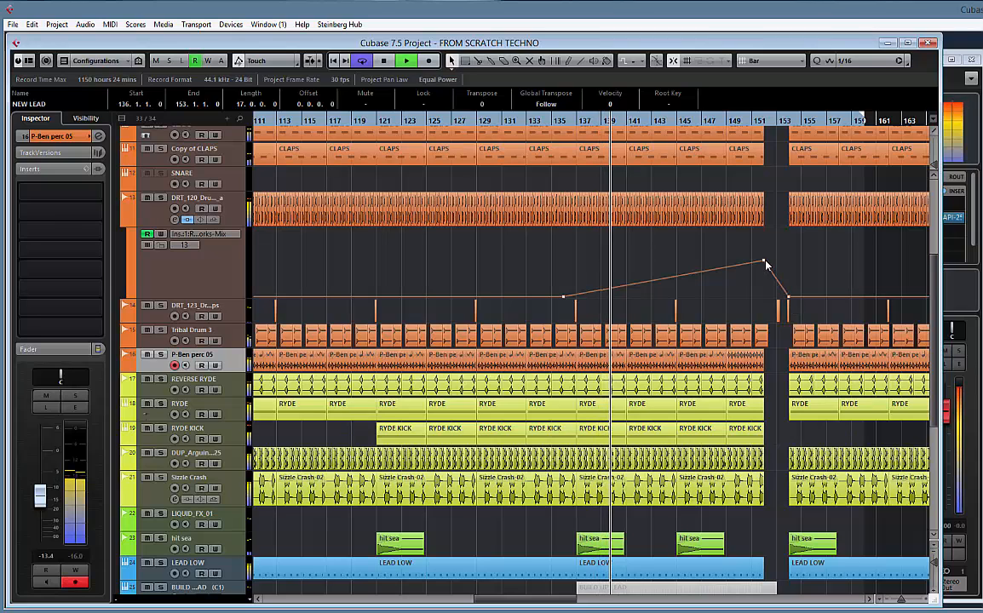
# Hold the DRT_120 drum track's RoomWorks Mix automation high until the drop, with points of 64 at bar 152 and 63 at bar 153
pyautogui.moveTo(775, 276); pyautogui.dragTo(781, 260)
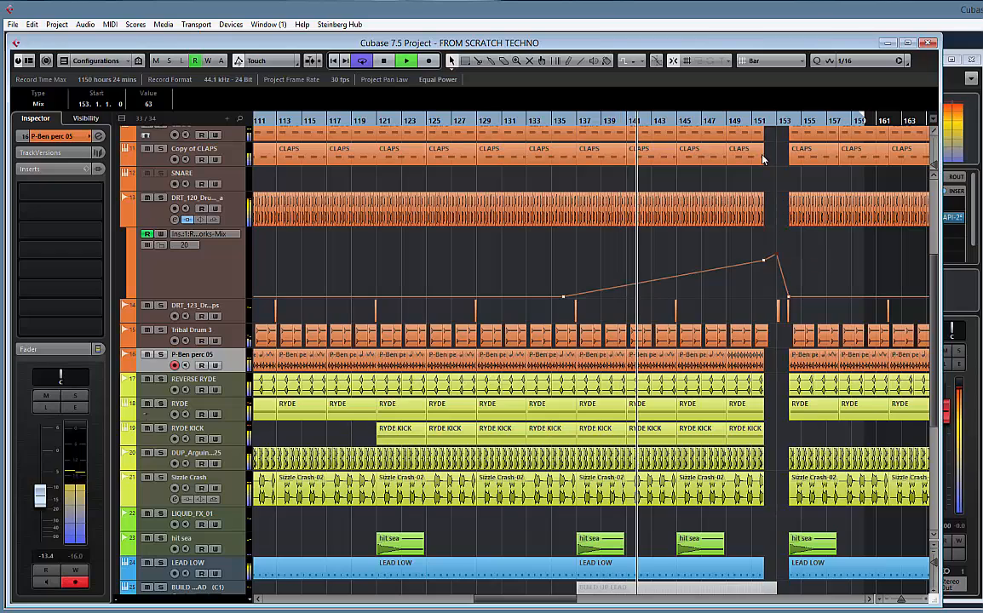
pyautogui.click(751, 121)
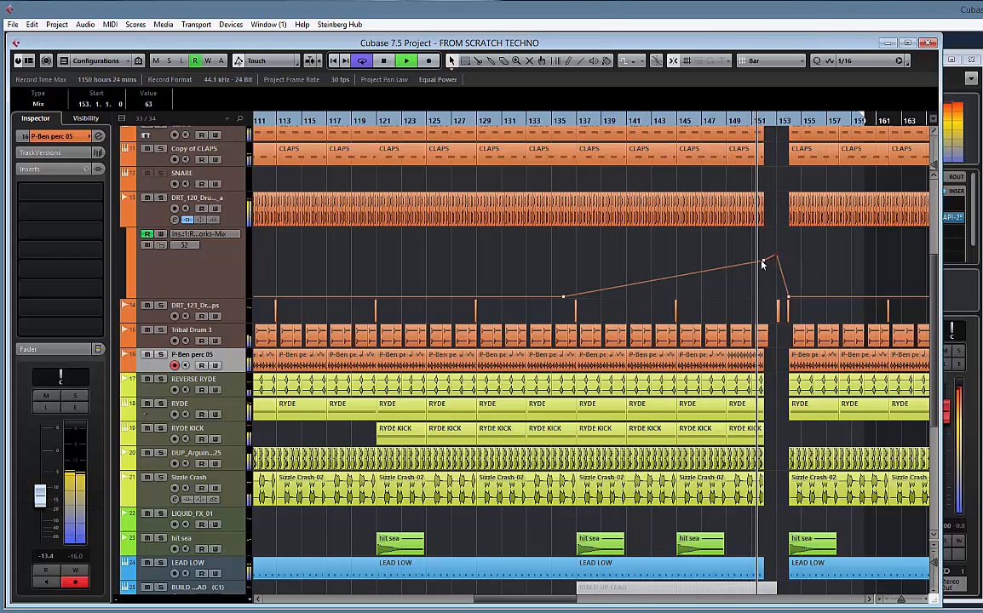
pyautogui.moveTo(762, 264); pyautogui.dragTo(778, 259)
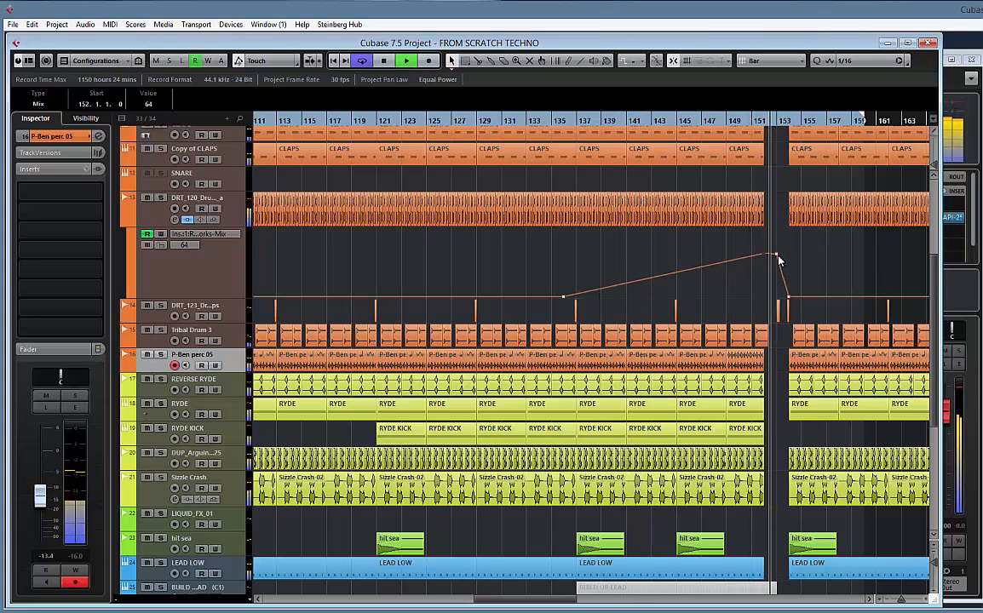
pyautogui.press('space')
# Set the Reverb Time of the DRT_120 drum track's RoomWorks to 3.97 and close the effect
pyautogui.click(234, 213)
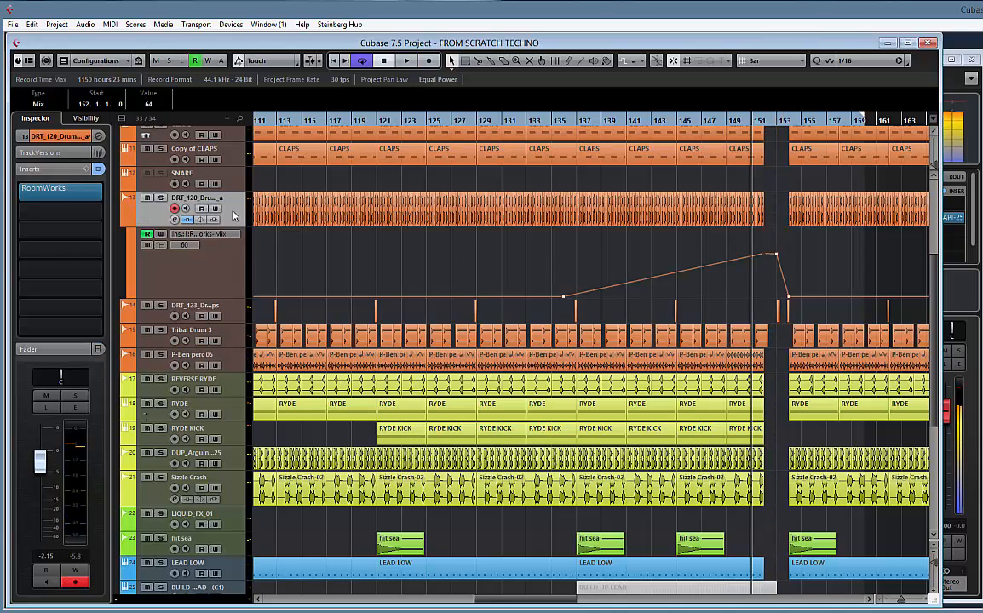
pyautogui.click(77, 188)
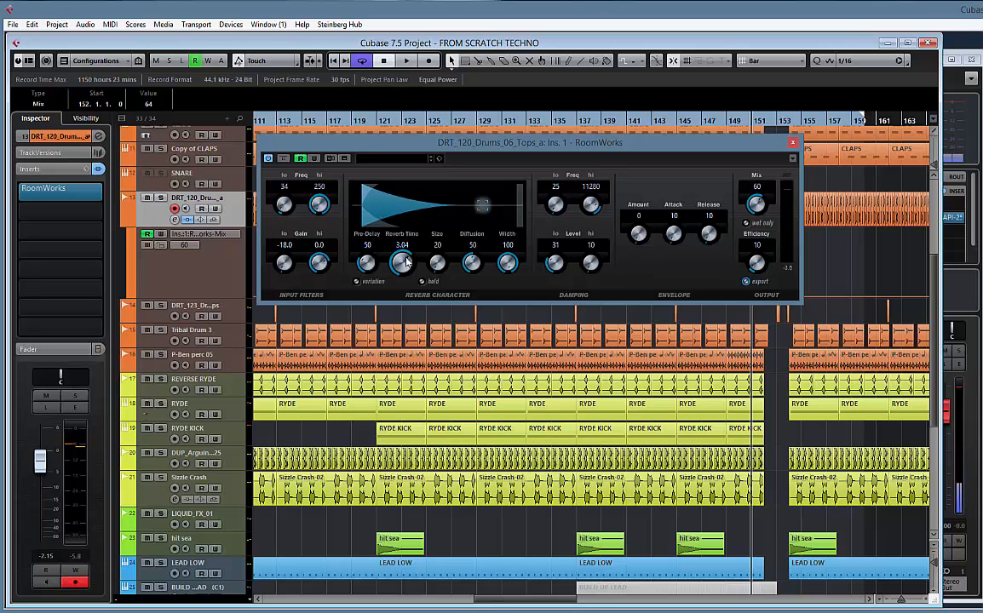
pyautogui.press('space')
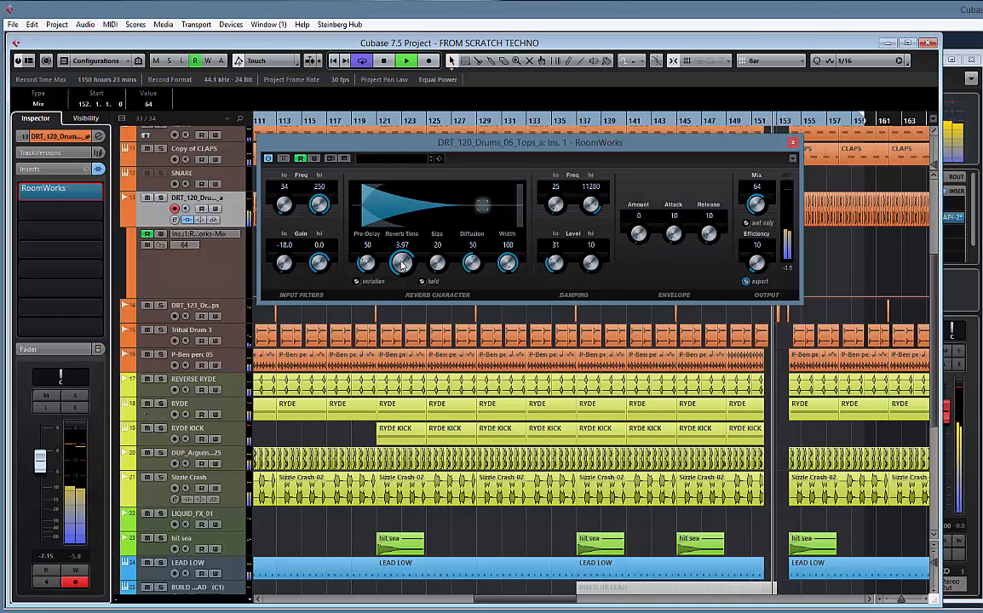
pyautogui.click(793, 145)
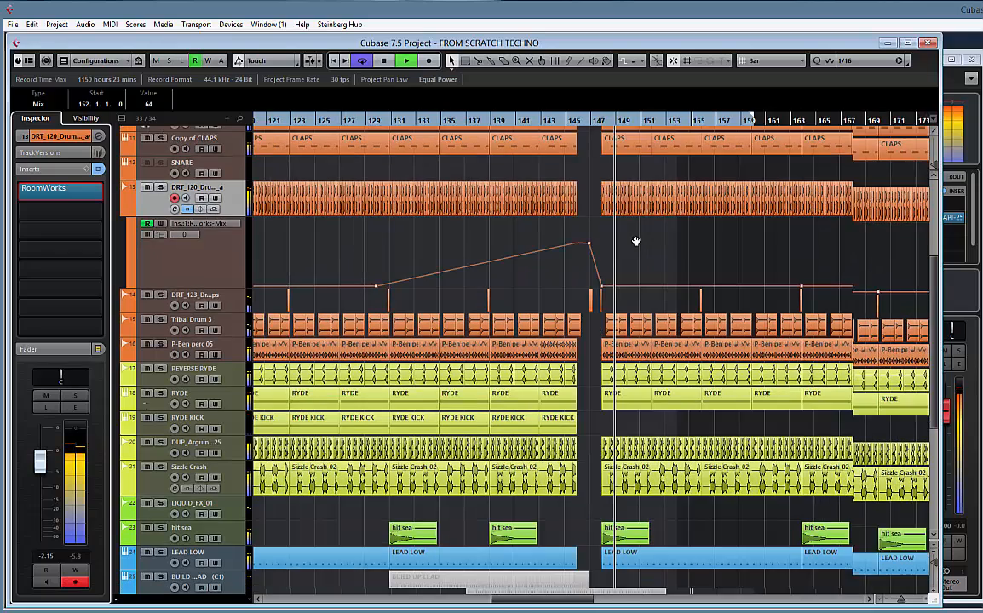
# Play through the break around bars 152–154 and examine which clips sound across the tracks there
pyautogui.moveTo(635, 241); pyautogui.dragTo(621, 240)
pyautogui.click(575, 123)
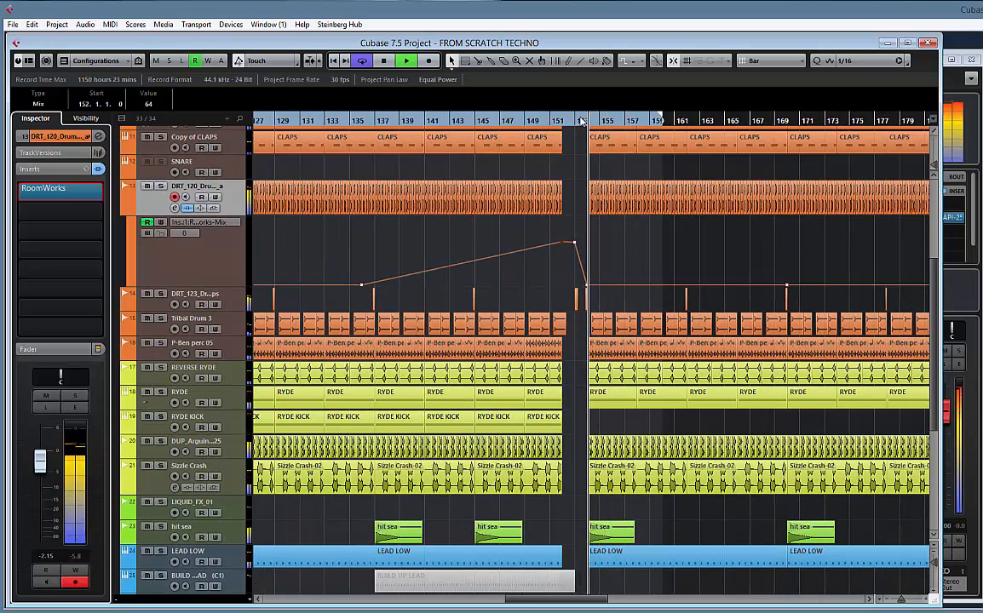
pyautogui.moveTo(582, 135); pyautogui.dragTo(603, 270)
pyautogui.scroll(-3, 603, 273)
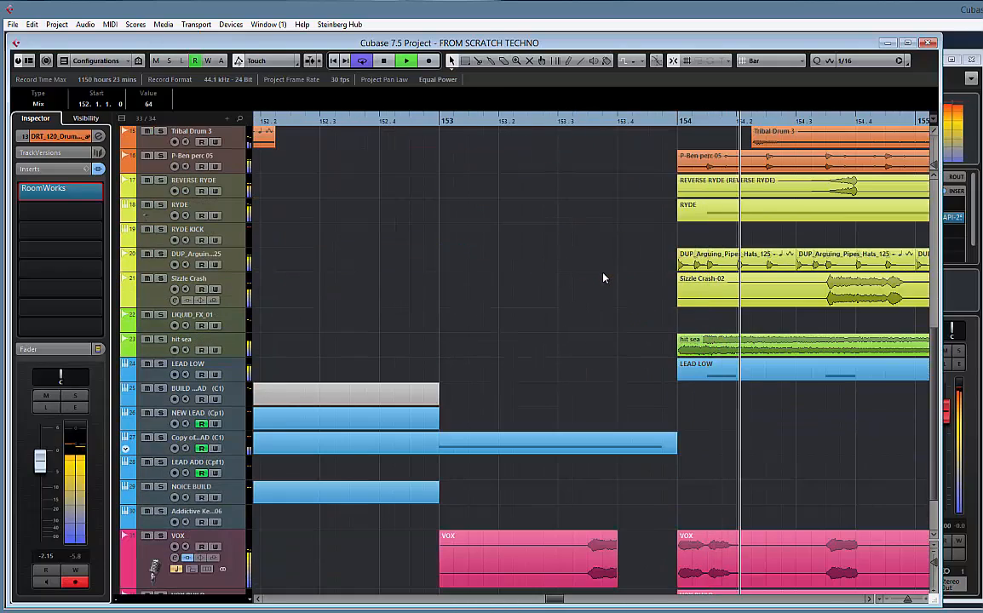
pyautogui.press('space')
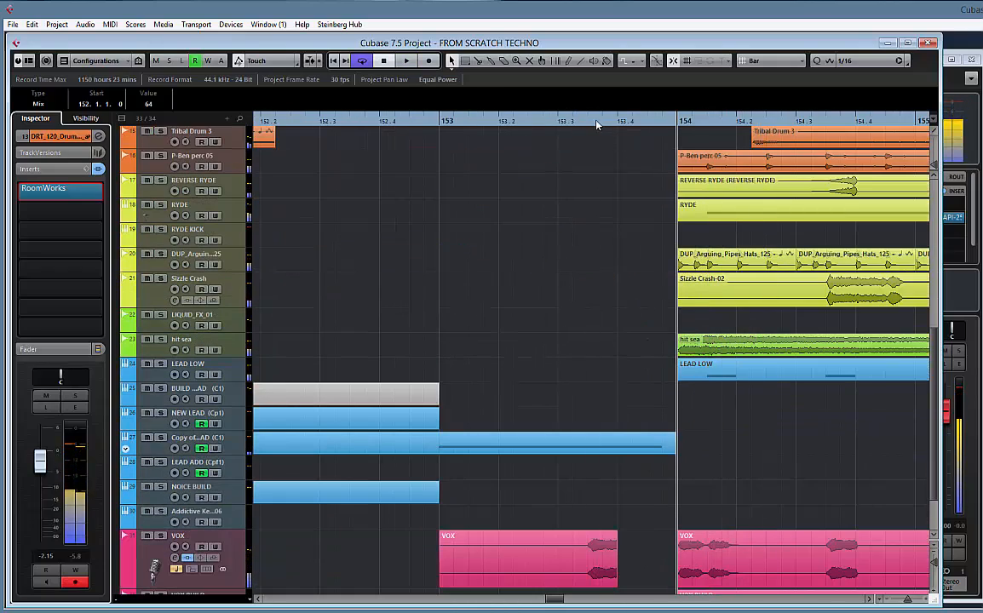
pyautogui.scroll(3, 627, 196)
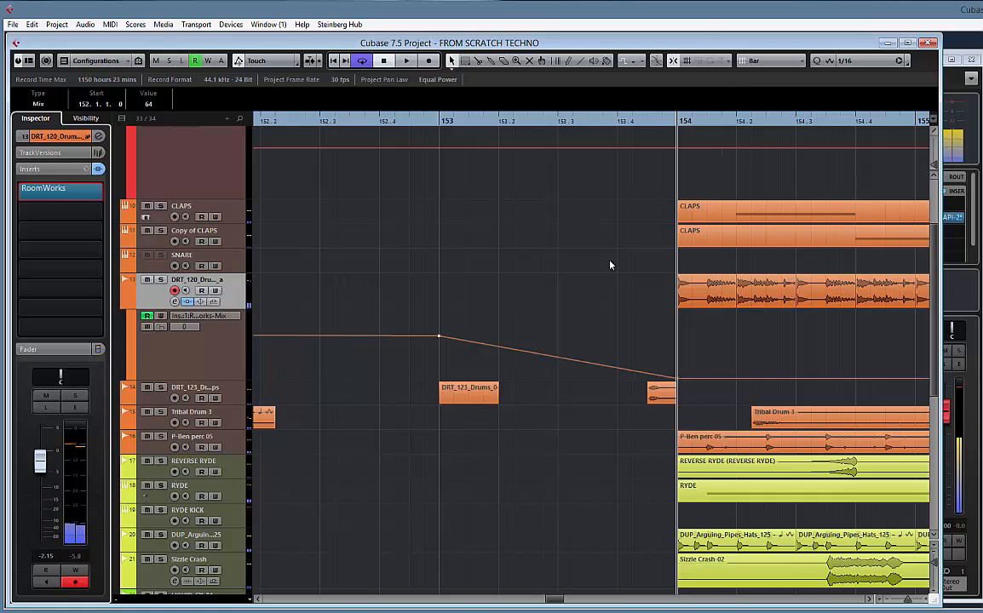
pyautogui.scroll(-3, 622, 268)
pyautogui.scroll(-2, 642, 291)
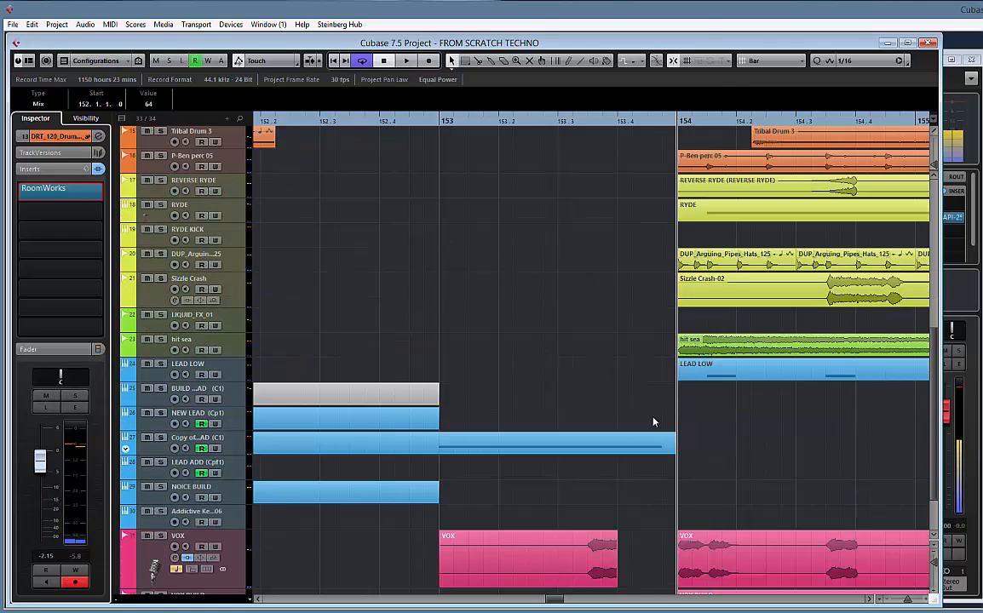
# Open the NEW LEAD clip that runs up to bar 154 for note editing and shorten its D#3 note to end at 153.4.1.0
pyautogui.doubleClick(656, 446)
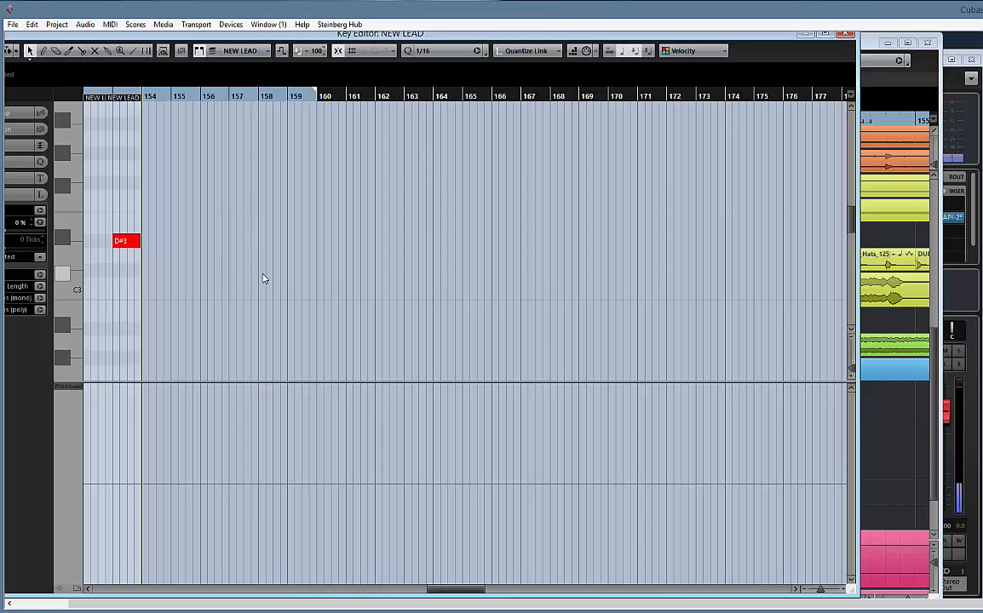
pyautogui.press('h')
pyautogui.press('h')
pyautogui.press('h')
pyautogui.press('h')
pyautogui.press('h')
pyautogui.press('h')
pyautogui.press('h')
pyautogui.press('h')
pyautogui.press('h')
pyautogui.press('h')
pyautogui.press('h')
pyautogui.press('h')
pyautogui.press('h')
pyautogui.press('h')
pyautogui.press('h')
pyautogui.press('h')
pyautogui.press('h')
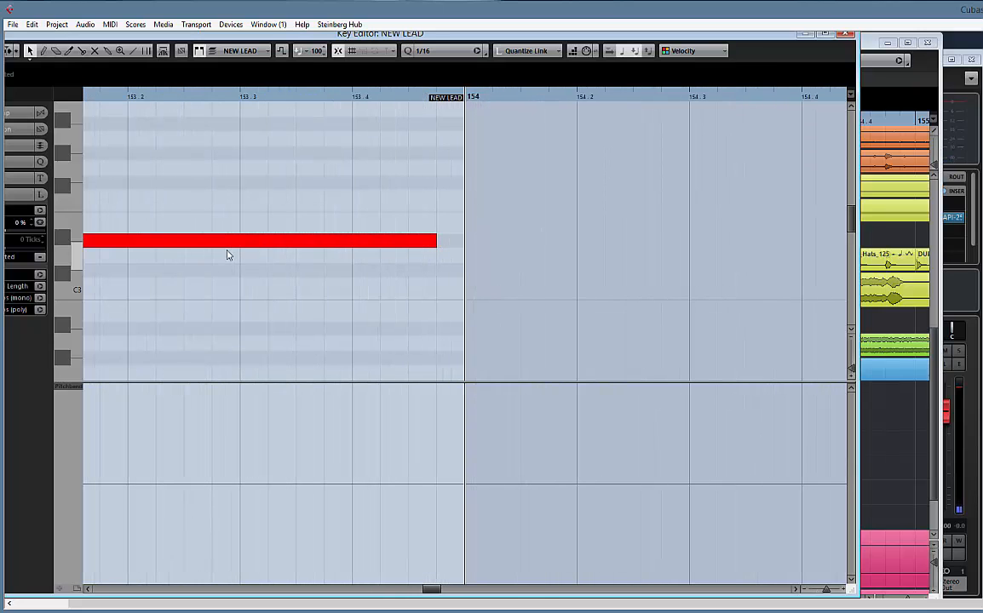
pyautogui.moveTo(433, 245); pyautogui.dragTo(351, 256)
pyautogui.press('space')
# Audition the D#3 note from bar 153, try a longer ending, restore its end to 153.4.1.0, and close the note editor
pyautogui.press('space')
pyautogui.moveTo(389, 176); pyautogui.dragTo(694, 172)
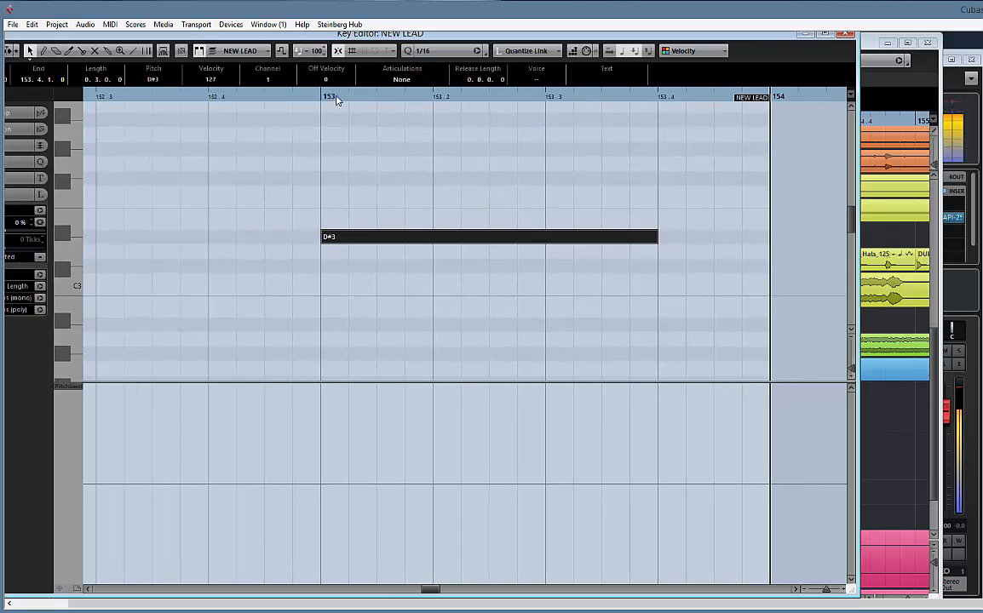
pyautogui.click(318, 96)
pyautogui.press('space')
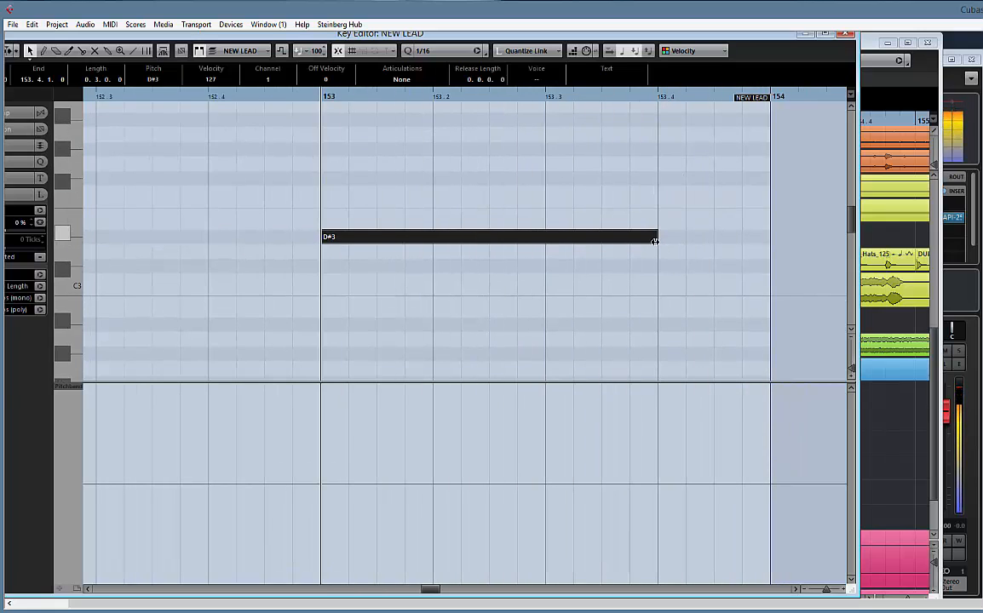
pyautogui.moveTo(654, 242); pyautogui.dragTo(714, 241)
pyautogui.moveTo(711, 241); pyautogui.dragTo(655, 243)
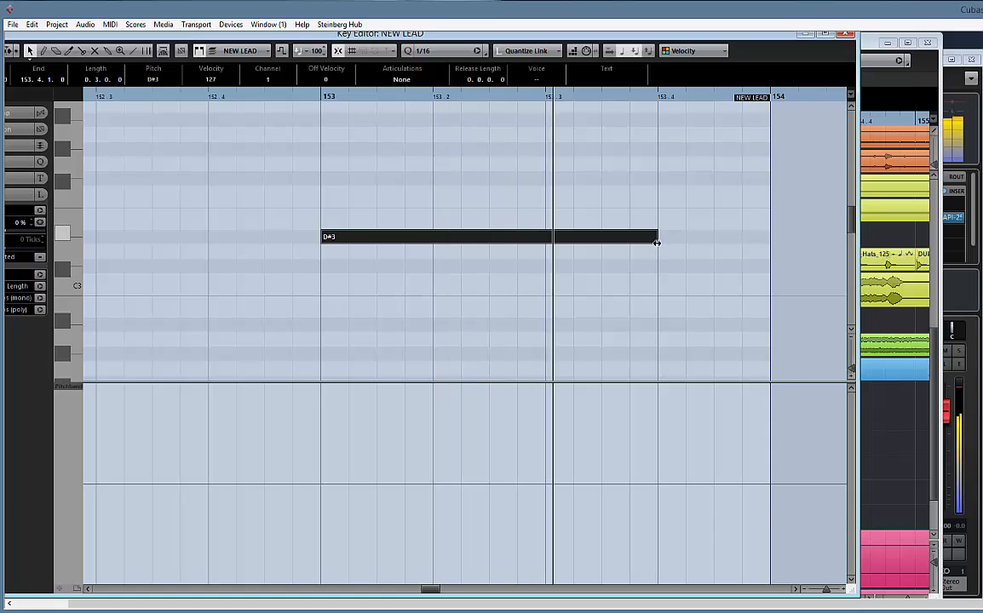
pyautogui.click(847, 37)
# Mute the short VOX clip at bar 153 and play the transition into bar 154 to check it
pyautogui.scroll(-3, 571, 328)
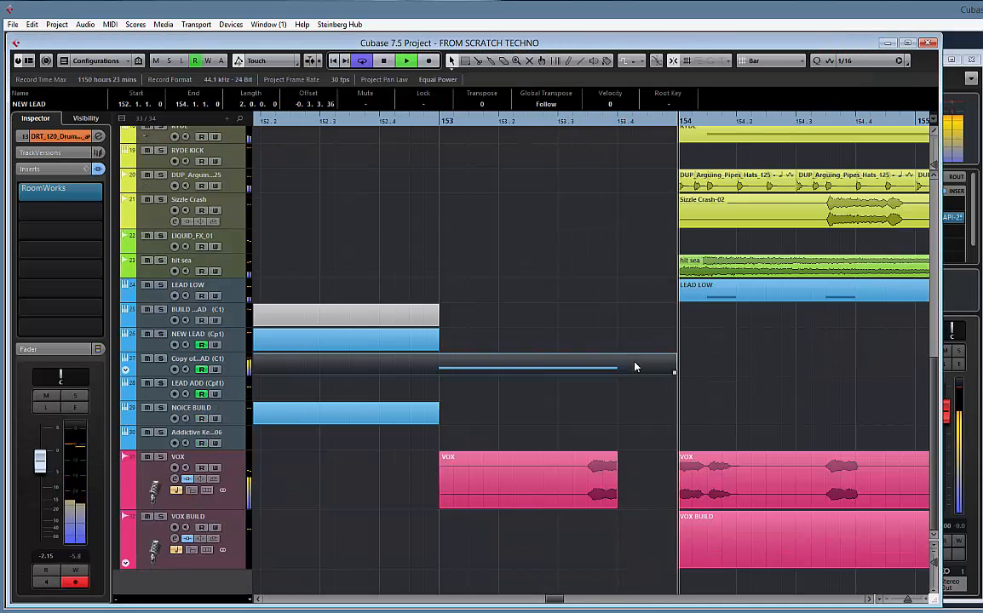
pyautogui.click(588, 487)
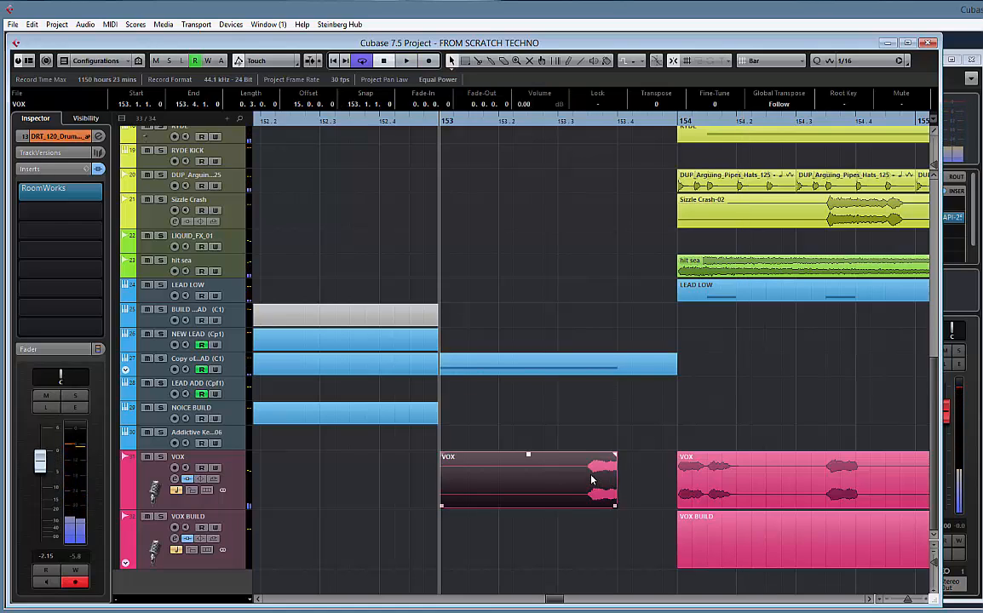
pyautogui.hotkey('shift', 'm')
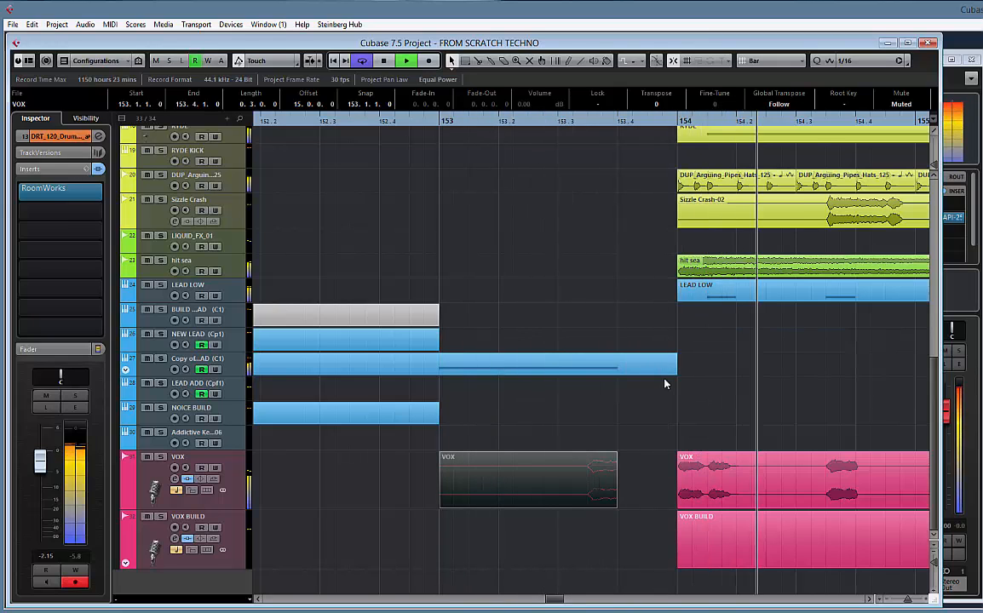
pyautogui.scroll(5, 678, 362)
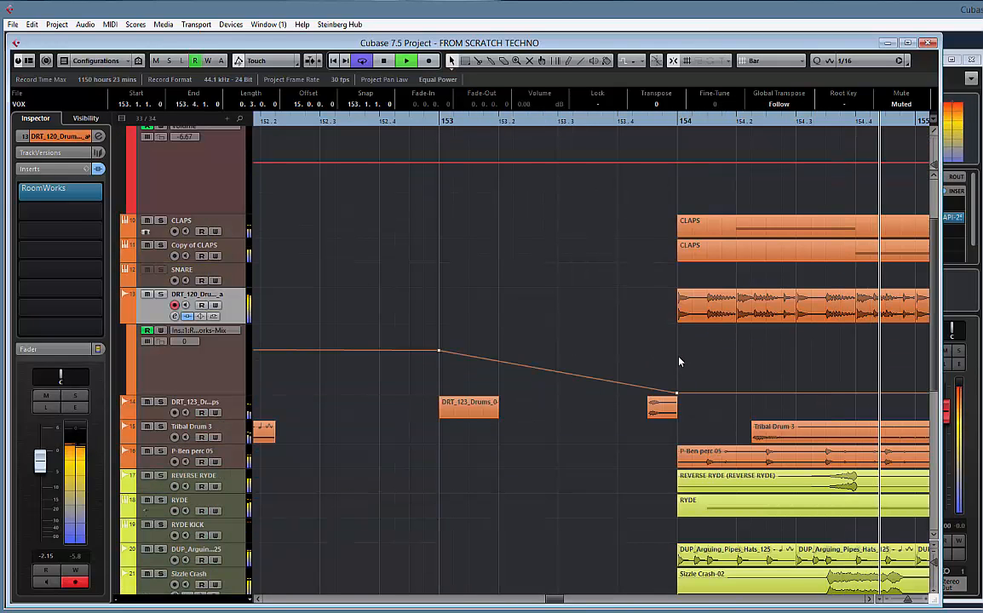
pyautogui.click(386, 122)
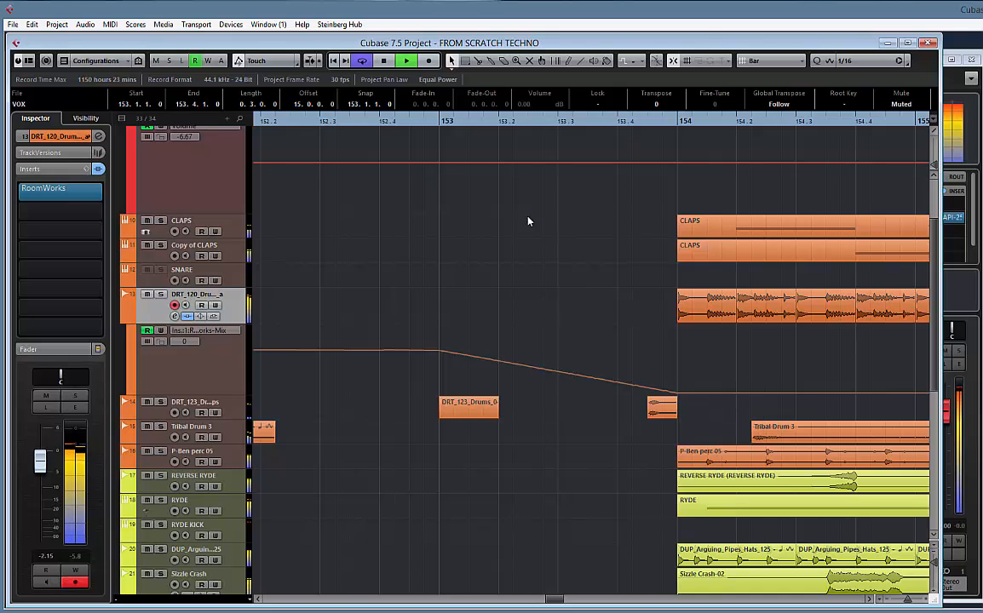
pyautogui.click(439, 124)
pyautogui.scroll(-5, 644, 280)
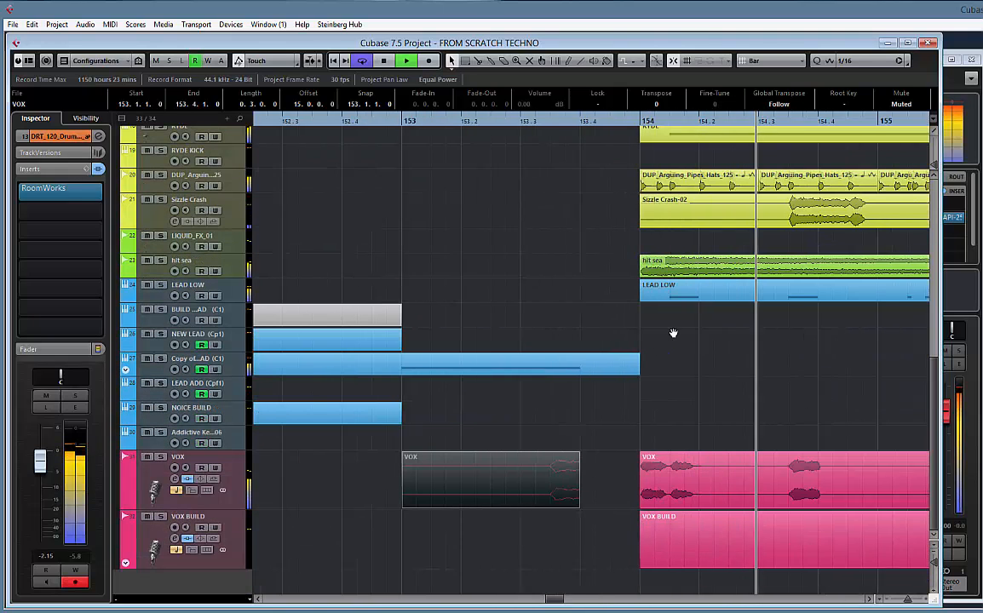
pyautogui.hscroll(3, 674, 333)
pyautogui.press('space')
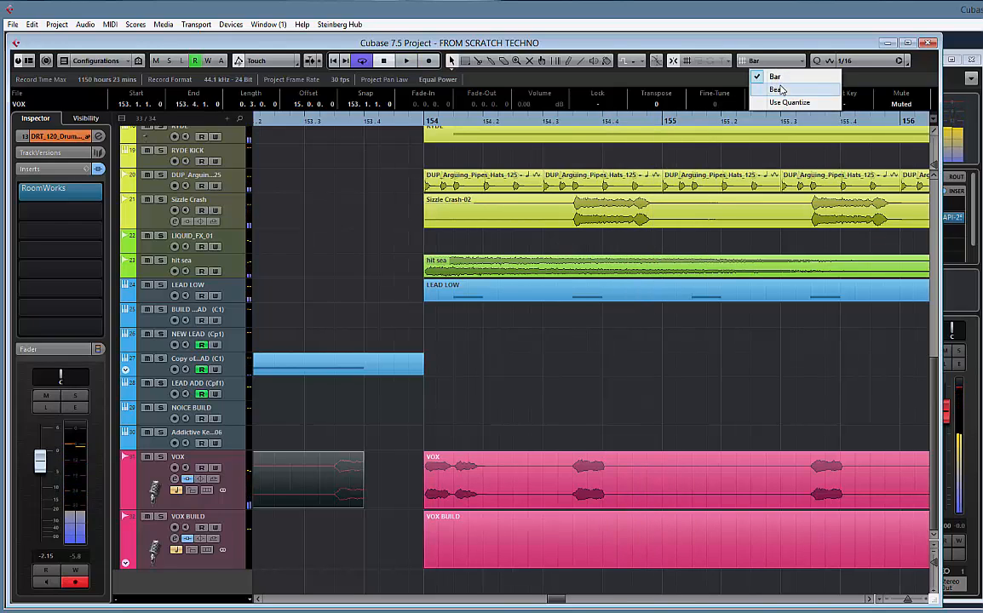
pyautogui.click(776, 90)
pyautogui.click(792, 62)
pyautogui.click(776, 78)
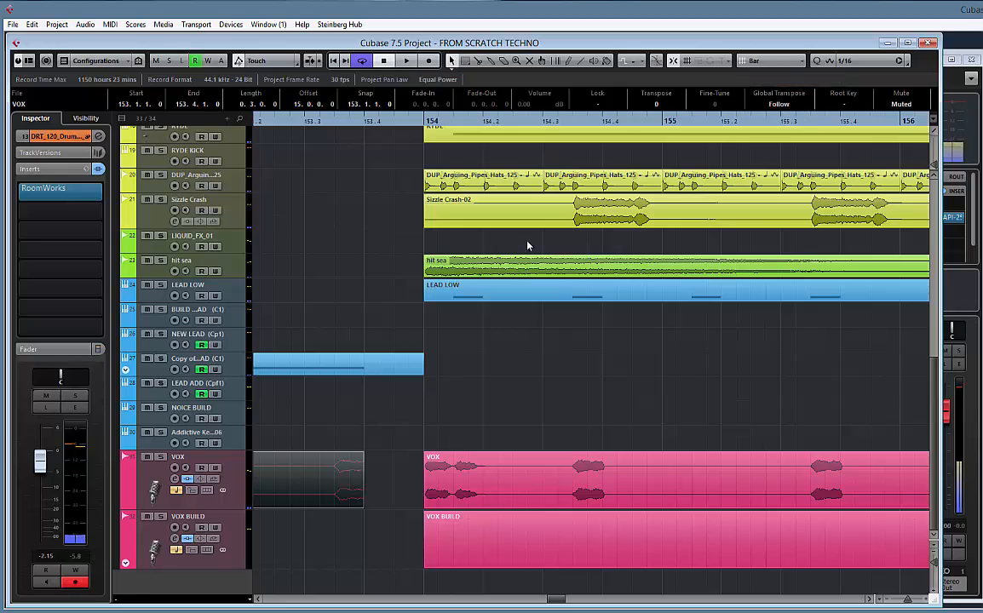
# Move the BEAT folder part that starts at bar 154 one bar later, so it begins at bar 155
pyautogui.scroll(10, 528, 256)
pyautogui.press('g')
pyautogui.press('g')
pyautogui.press('g')
pyautogui.press('g')
pyautogui.press('g')
pyautogui.press('g')
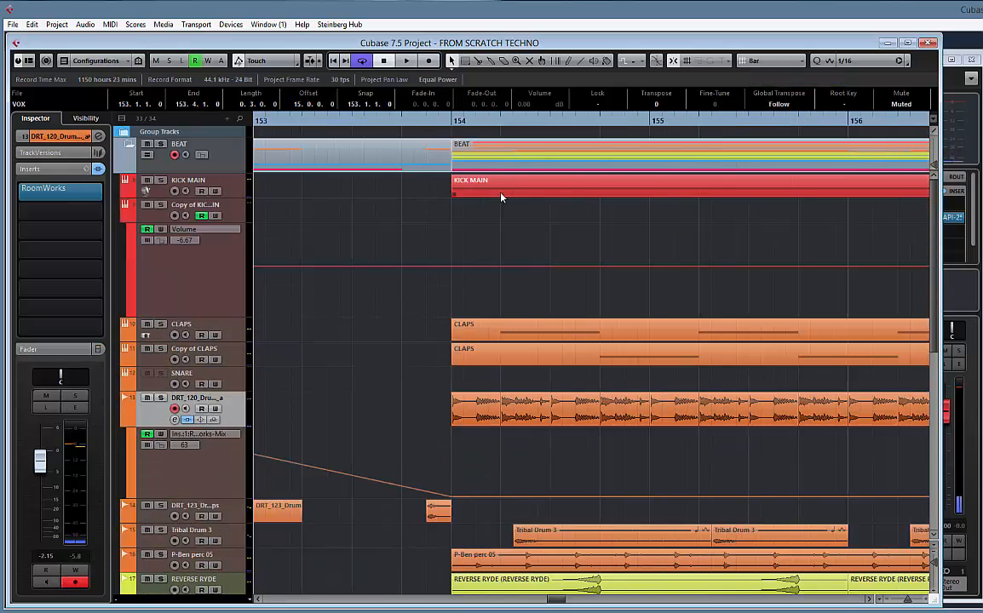
pyautogui.press('g')
pyautogui.press('g')
pyautogui.press('g')
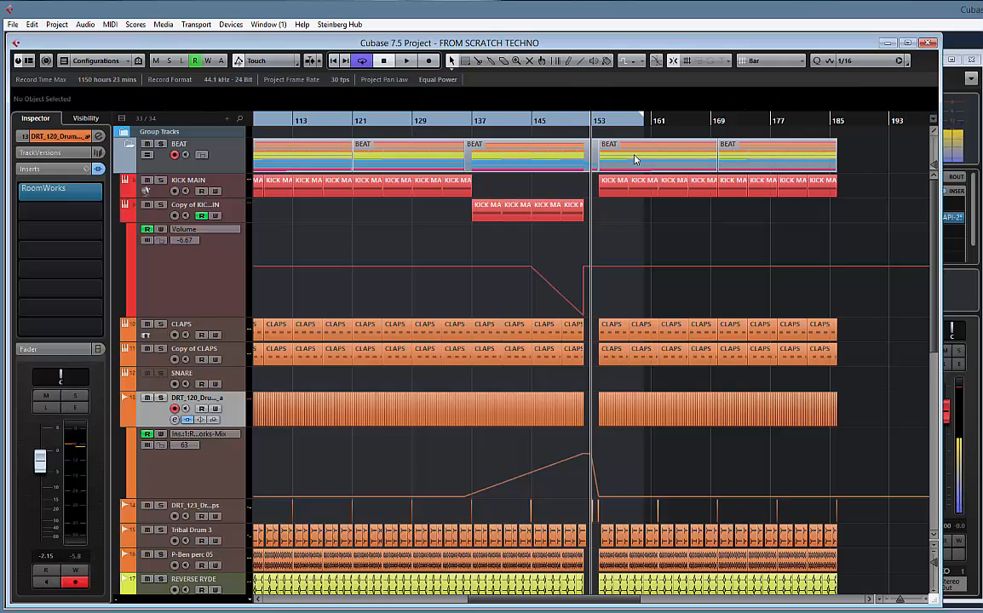
pyautogui.click(634, 158)
pyautogui.press('h')
pyautogui.press('h')
pyautogui.press('h')
pyautogui.press('h')
pyautogui.press('h')
pyautogui.press('h')
pyautogui.press('h')
pyautogui.press('h')
pyautogui.press('h')
pyautogui.press('h')
pyautogui.press('h')
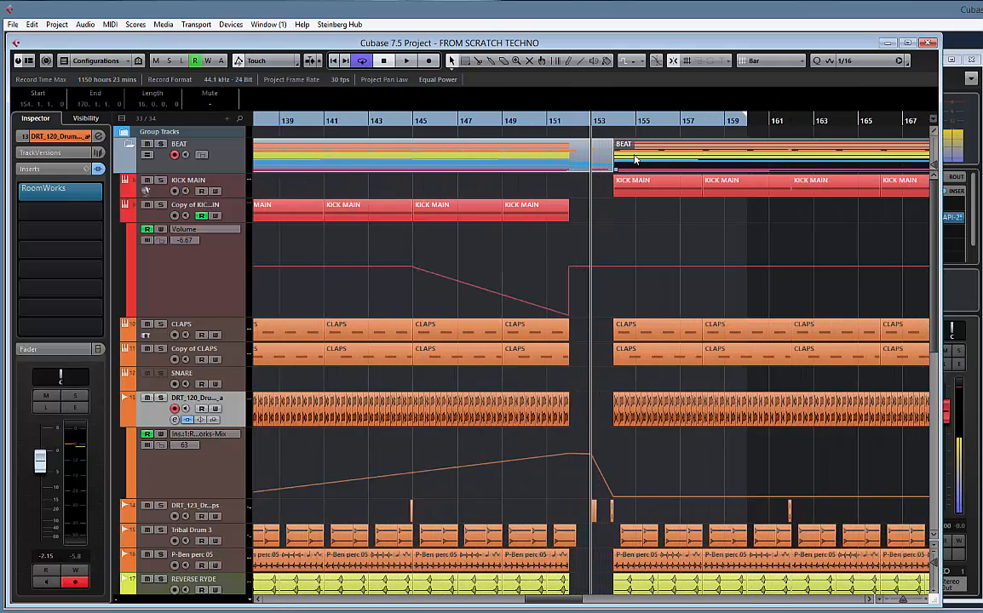
pyautogui.moveTo(850, 222); pyautogui.dragTo(439, 205)
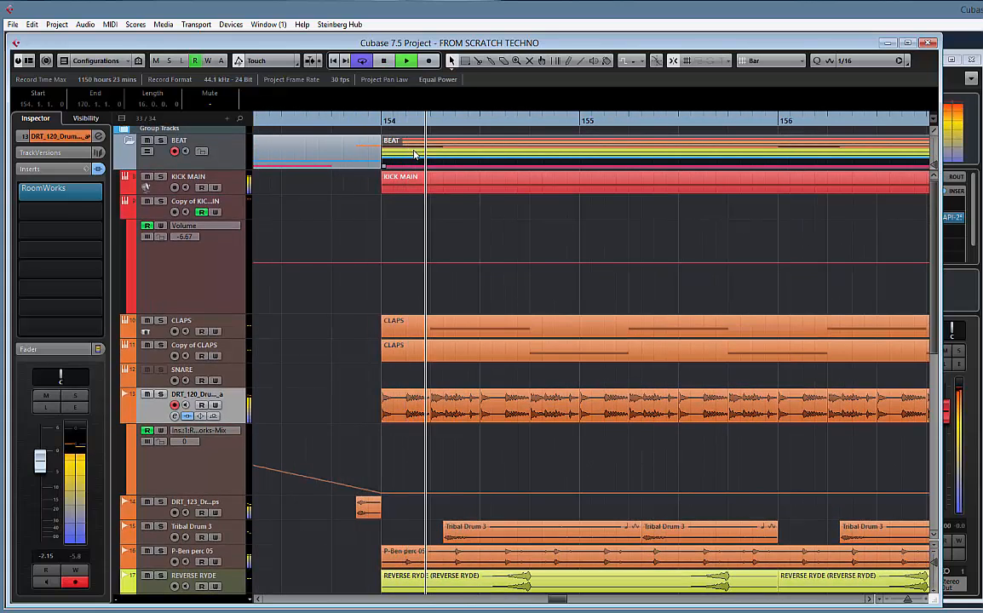
pyautogui.moveTo(414, 154); pyautogui.dragTo(519, 151)
# Set the snap grid to Use Quantize and move the short Tribal Drum 4 clip before bar 154 to start at 154.4.3.0
pyautogui.press('space')
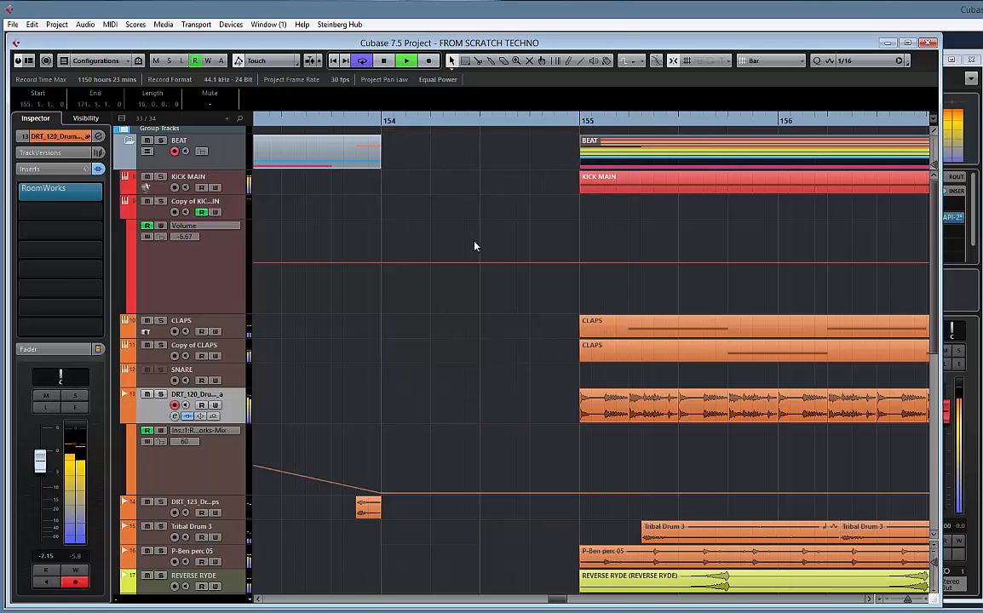
pyautogui.scroll(-8, 477, 242)
pyautogui.scroll(2, 436, 230)
pyautogui.press('space')
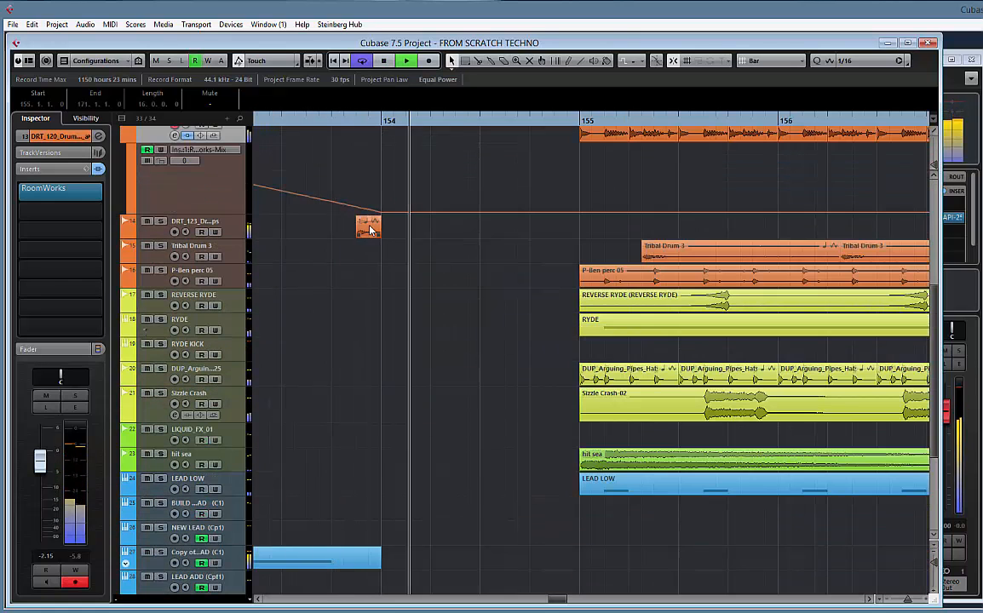
pyautogui.moveTo(369, 238); pyautogui.dragTo(528, 229)
pyautogui.click(773, 62)
pyautogui.click(775, 90)
pyautogui.click(774, 62)
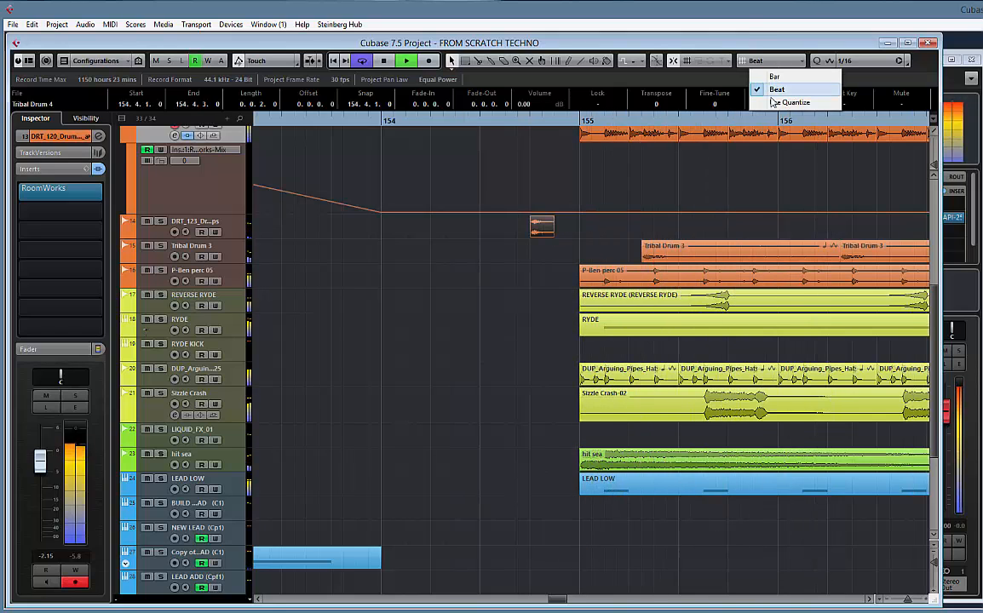
pyautogui.click(773, 103)
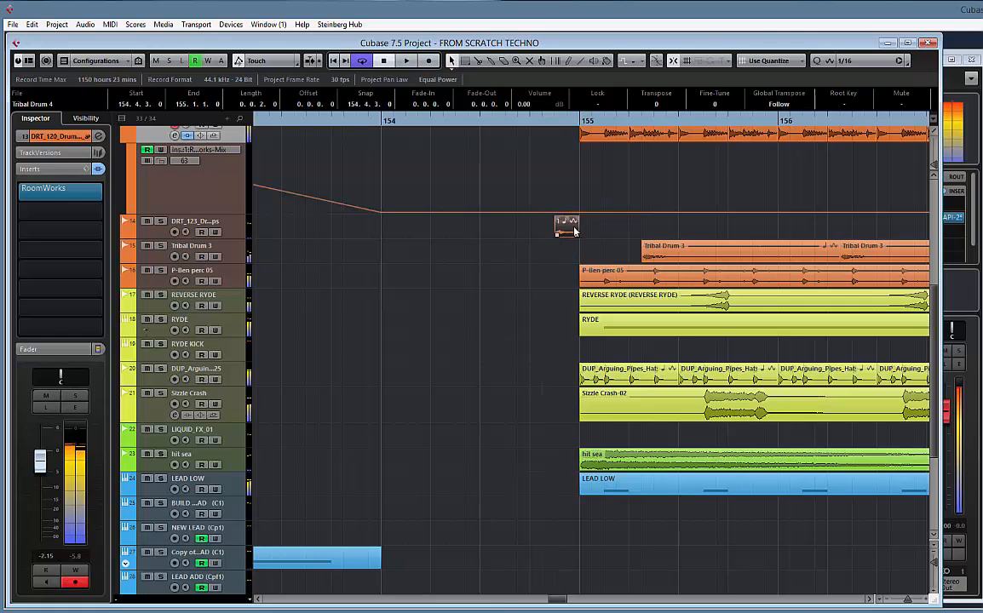
# Move the short VOX clip from bar 153 to 154.1.1.0, unmute it, and audition the lead-in to bar 155
pyautogui.scroll(-5, 467, 337)
pyautogui.press('space')
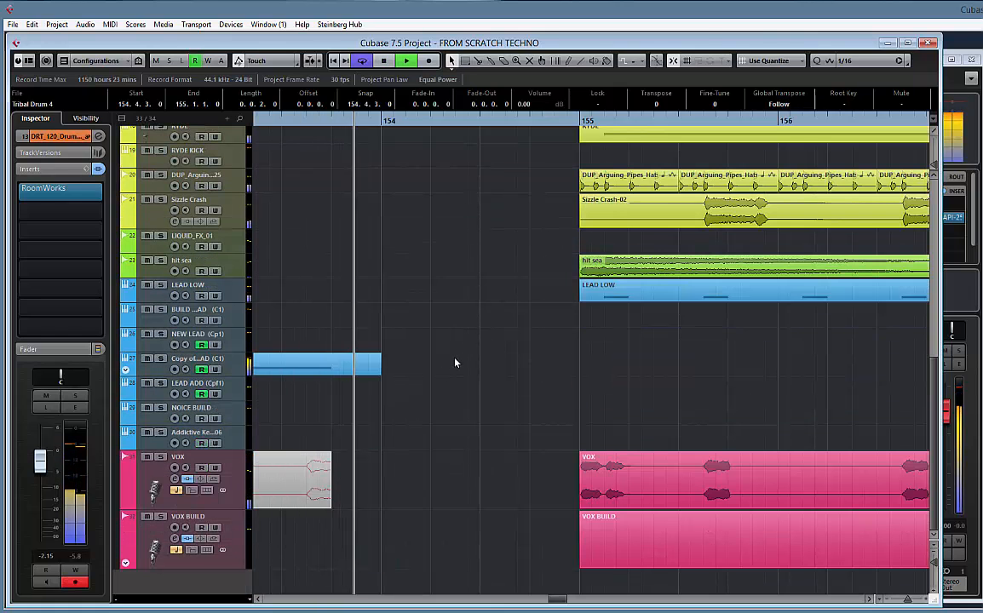
pyautogui.hscroll(-2, 409, 452)
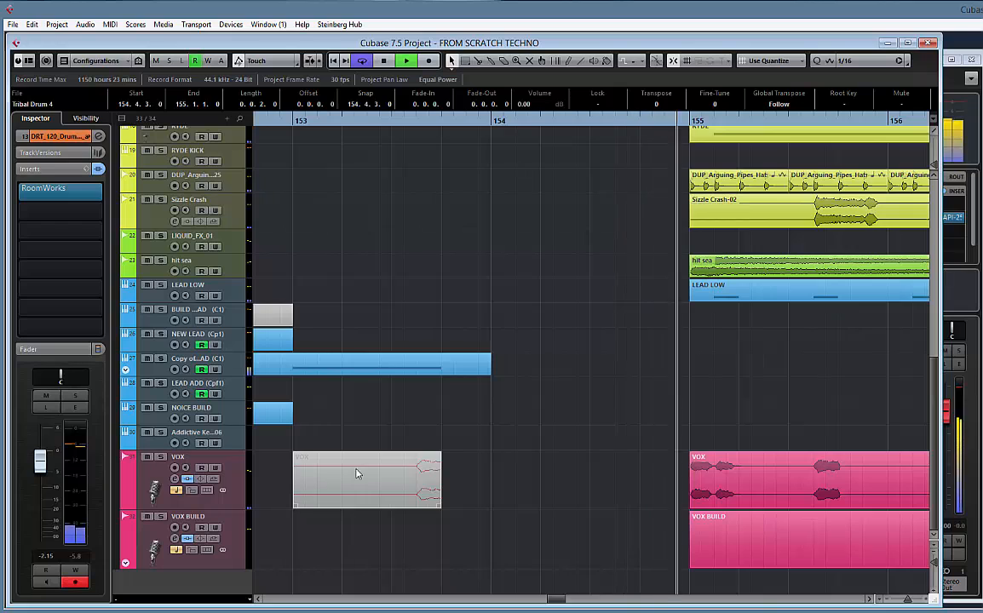
pyautogui.moveTo(356, 474); pyautogui.dragTo(560, 472)
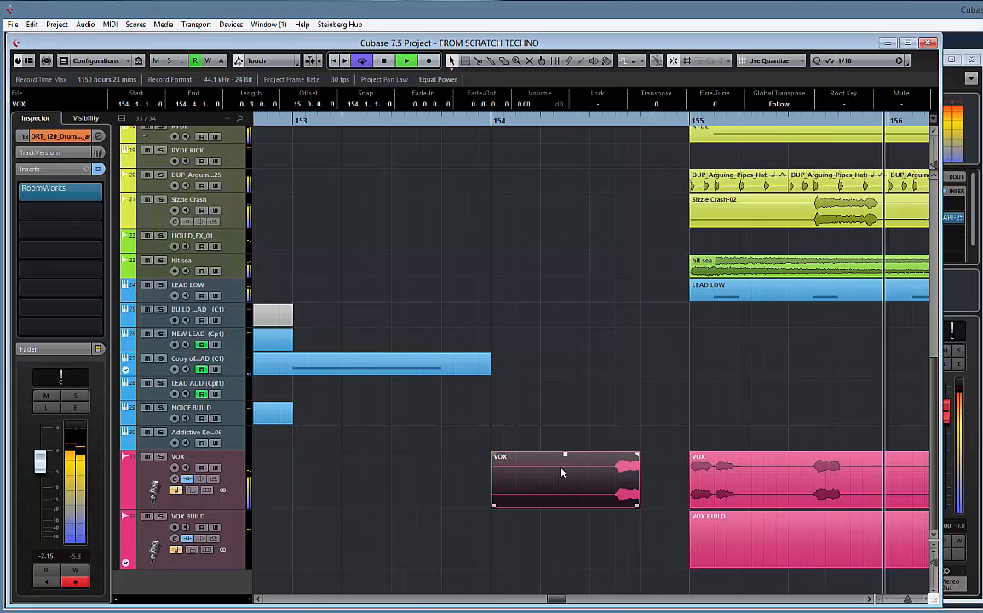
pyautogui.press('space')
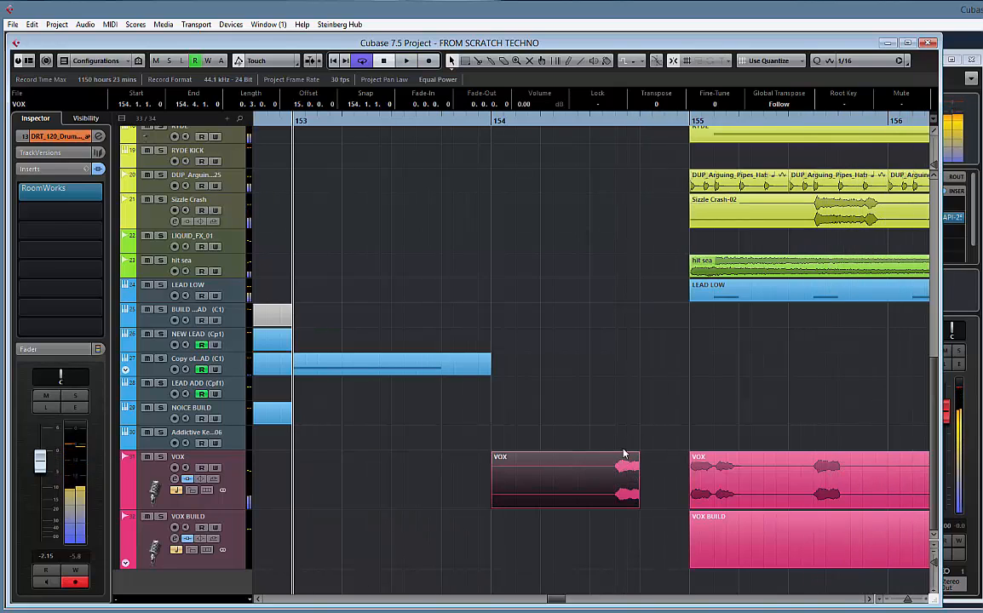
pyautogui.press('space')
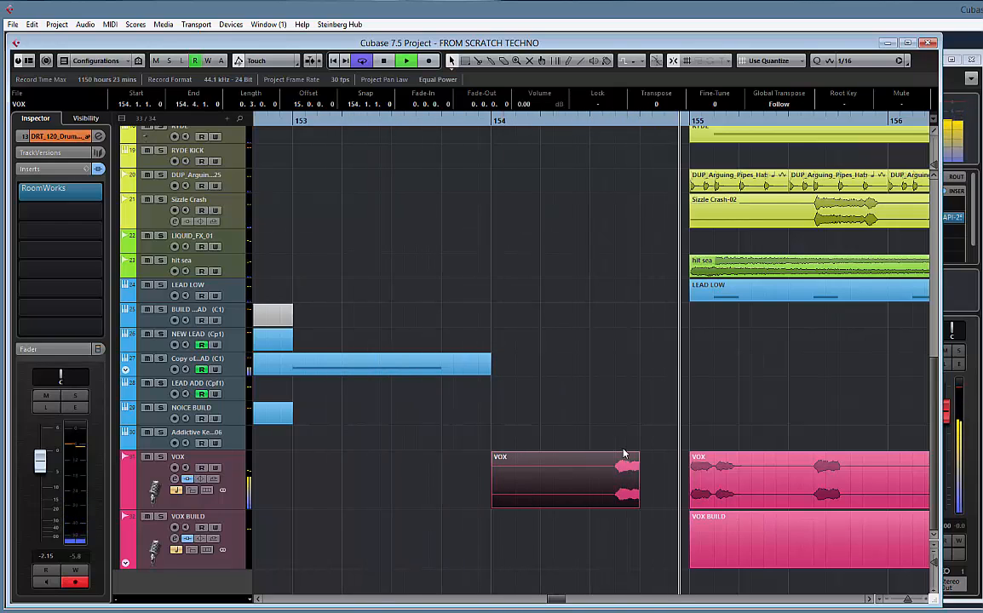
pyautogui.press('space')
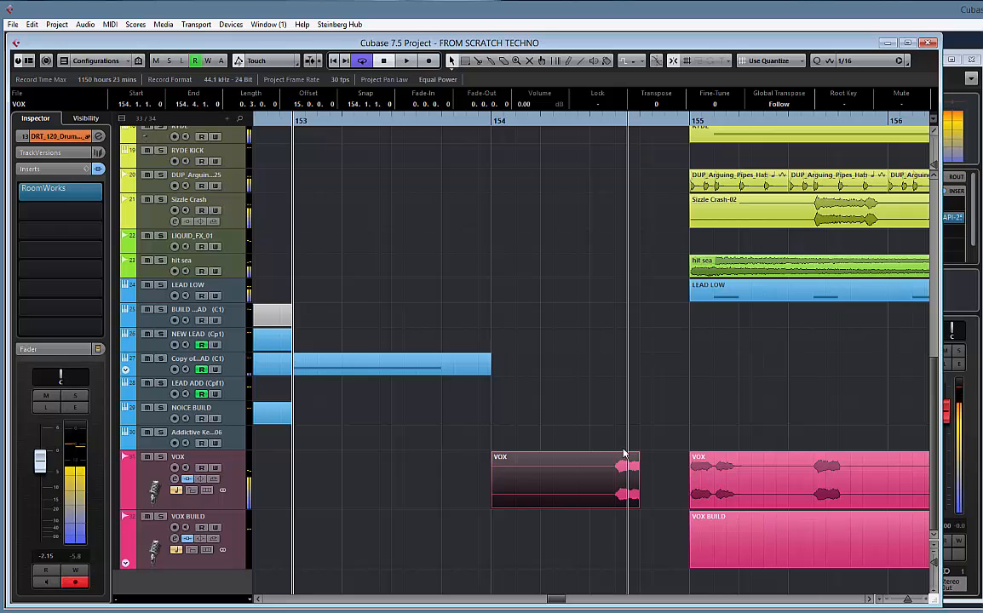
# Play from around bar 148 through the break into the drop at bar 155 and review the arrangement across the tracks
pyautogui.scroll(-5, 623, 454)
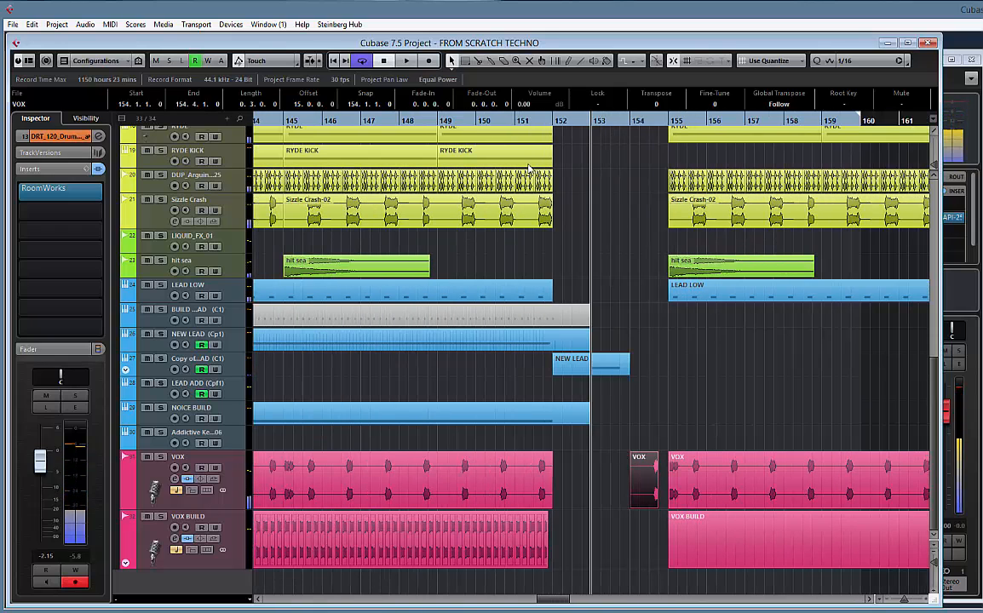
pyautogui.press('space')
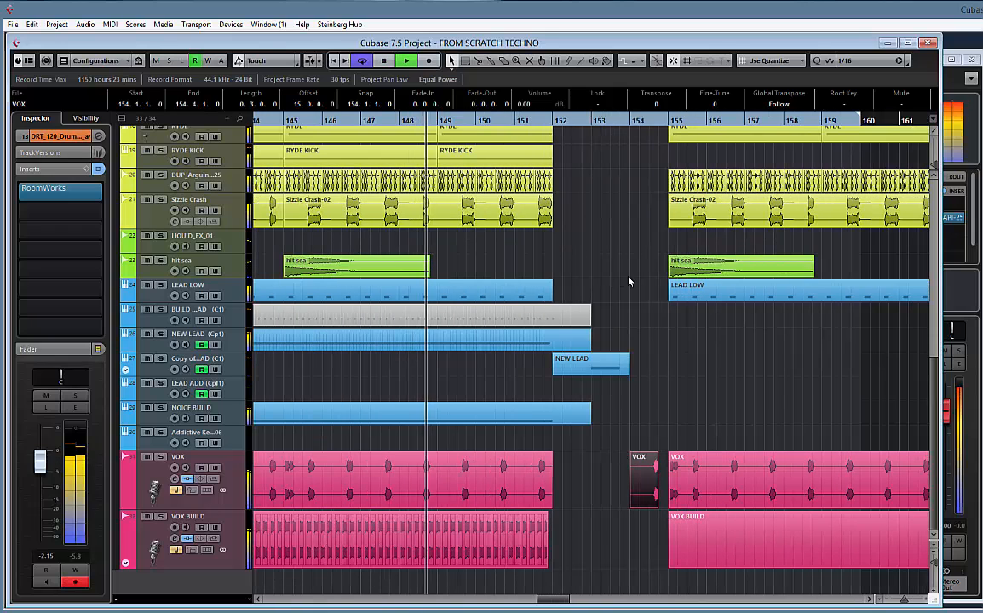
pyautogui.scroll(5, 630, 282)
pyautogui.scroll(-3, 630, 282)
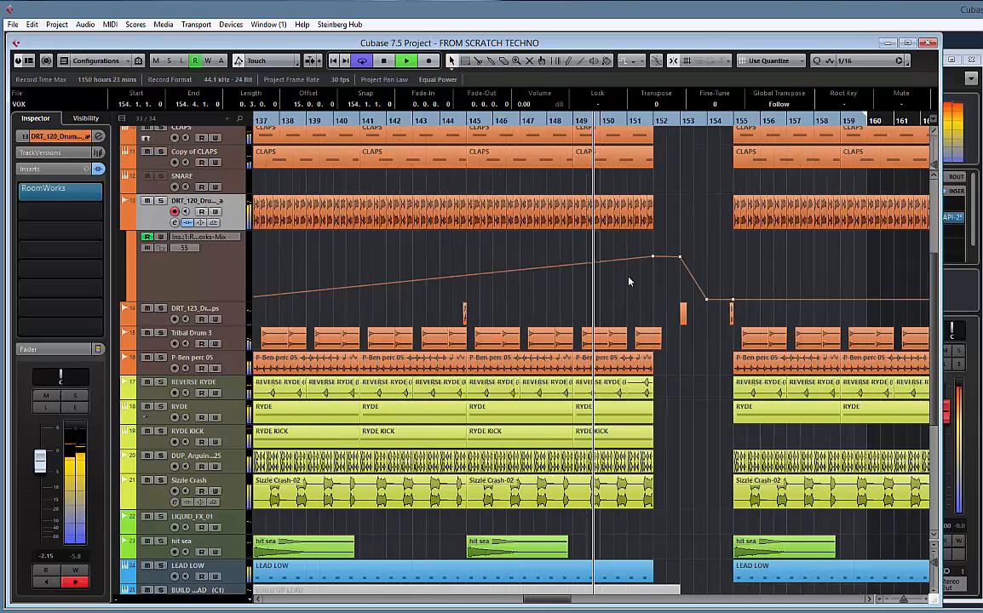
pyautogui.scroll(-4, 629, 282)
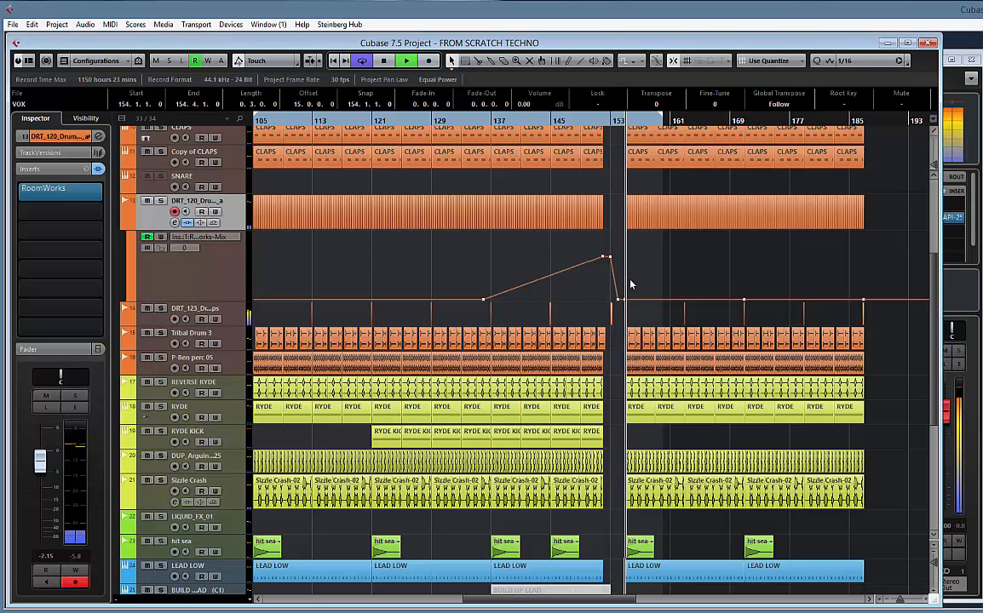
pyautogui.scroll(-4, 629, 307)
pyautogui.scroll(-2, 631, 349)
pyautogui.press('space')
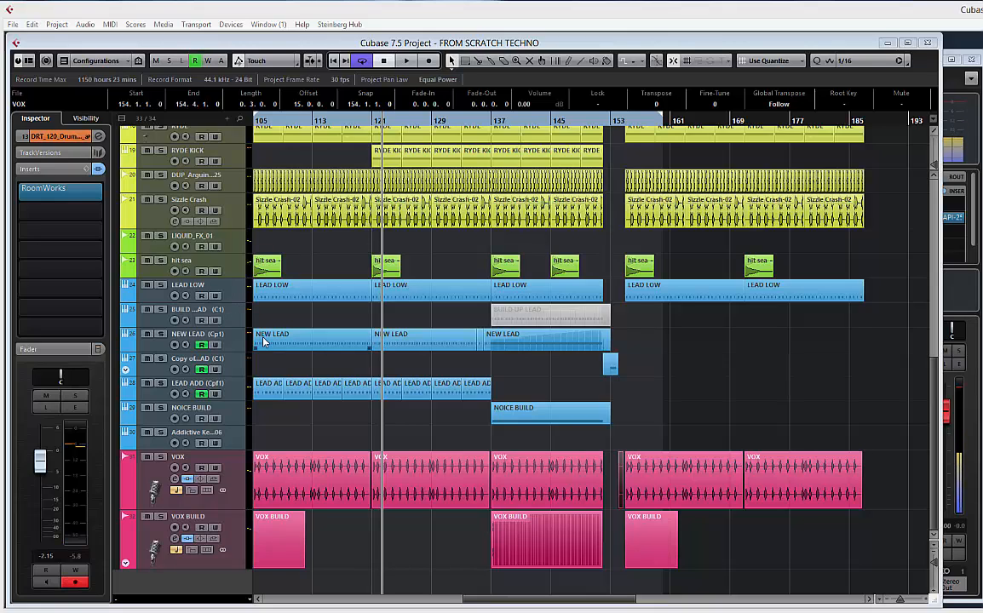
# Audition NEW LEAD in solo, then switch to the DIGICheck Spectral Analyser and examine the full mix during playback from bar 121
pyautogui.click(217, 346)
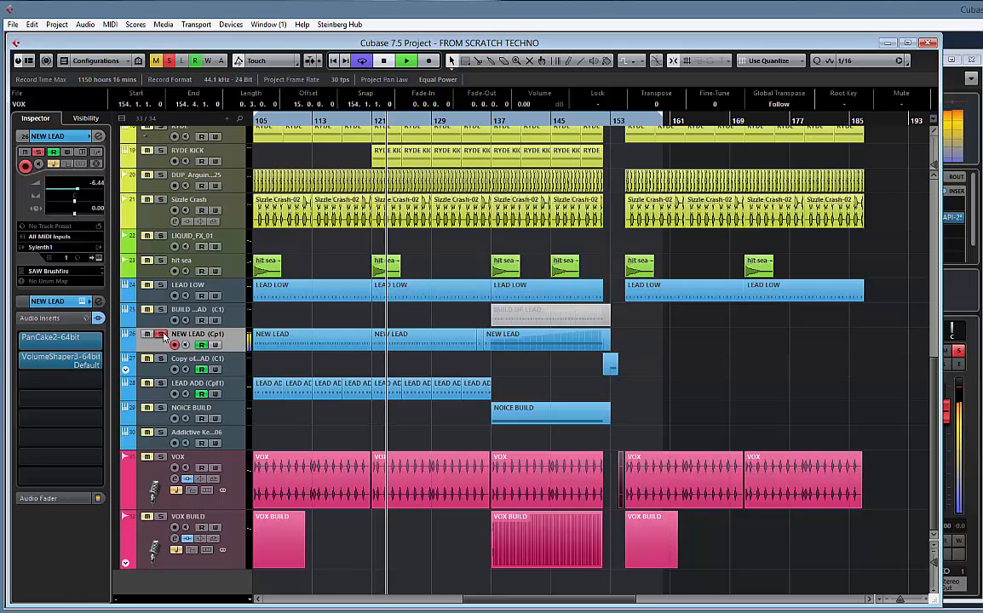
pyautogui.press('space')
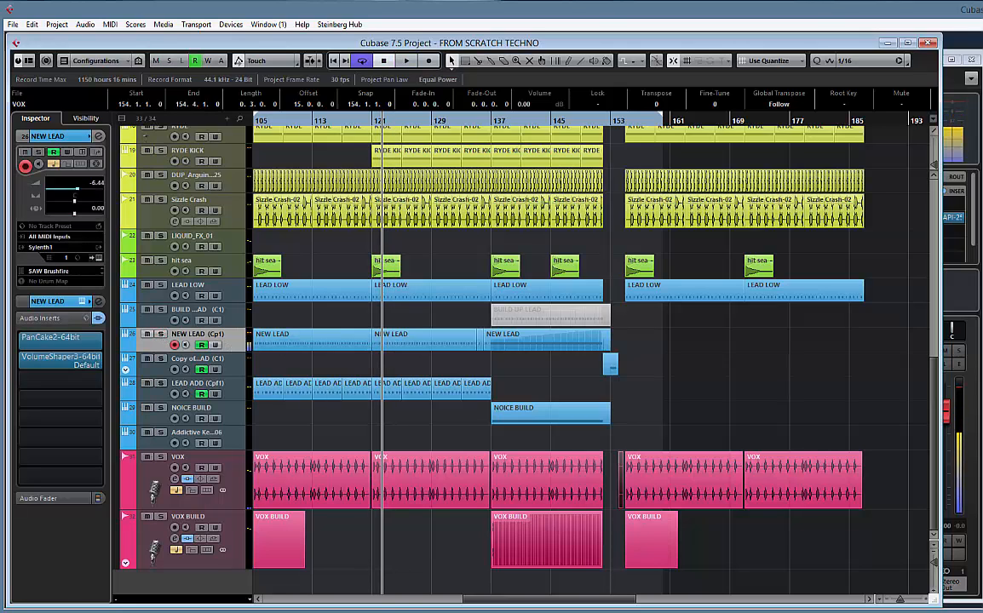
pyautogui.moveTo(982, 136); pyautogui.dragTo(548, 135)
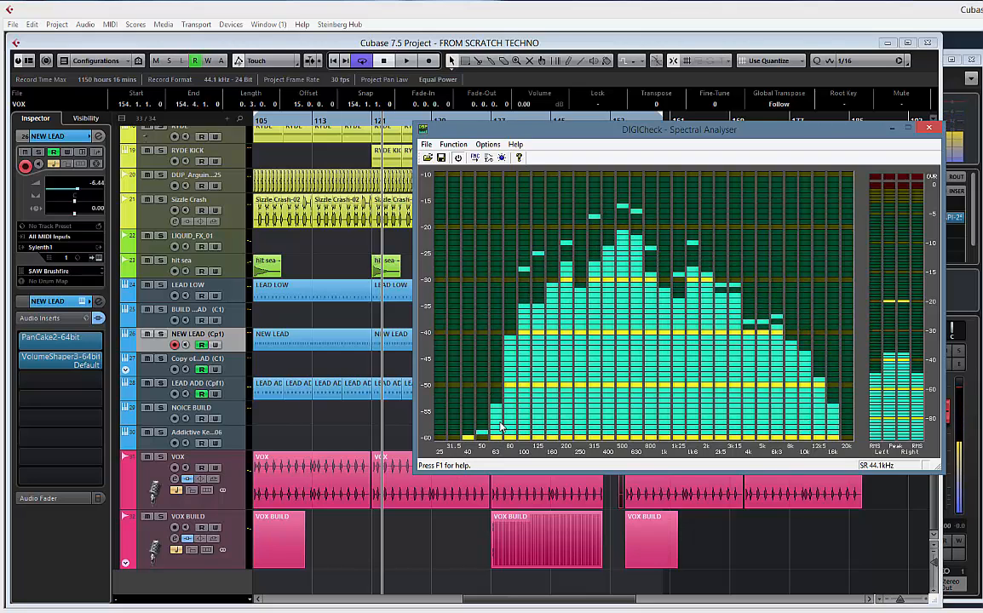
pyautogui.click(373, 374)
pyautogui.press('space')
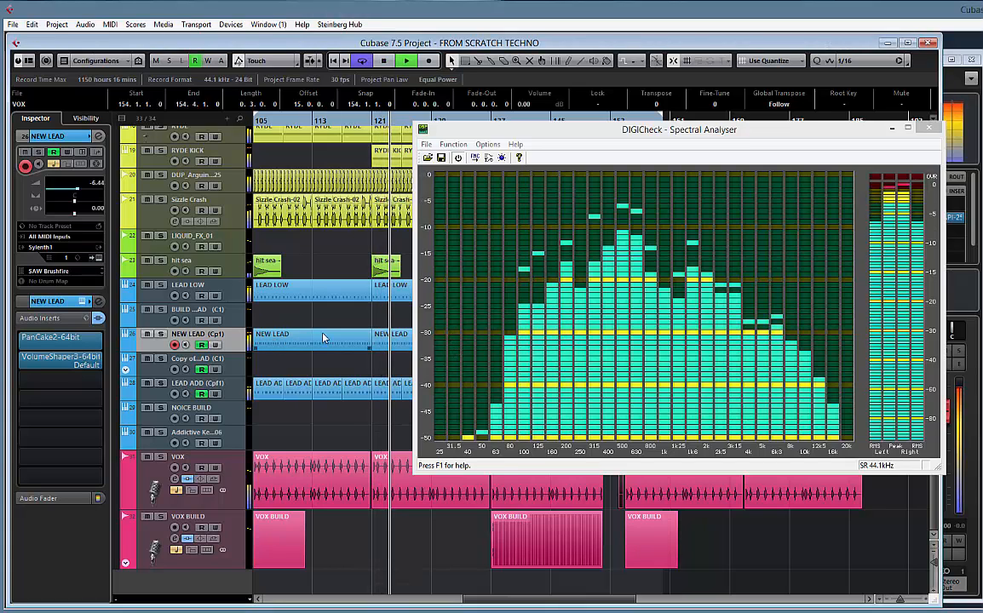
pyautogui.click(553, 258)
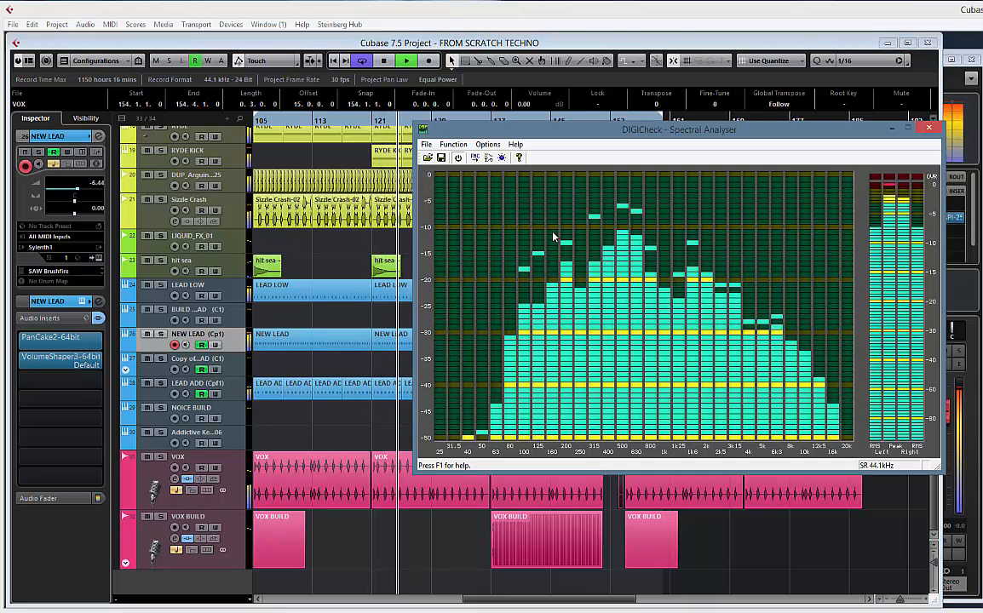
pyautogui.moveTo(587, 133); pyautogui.dragTo(552, 133)
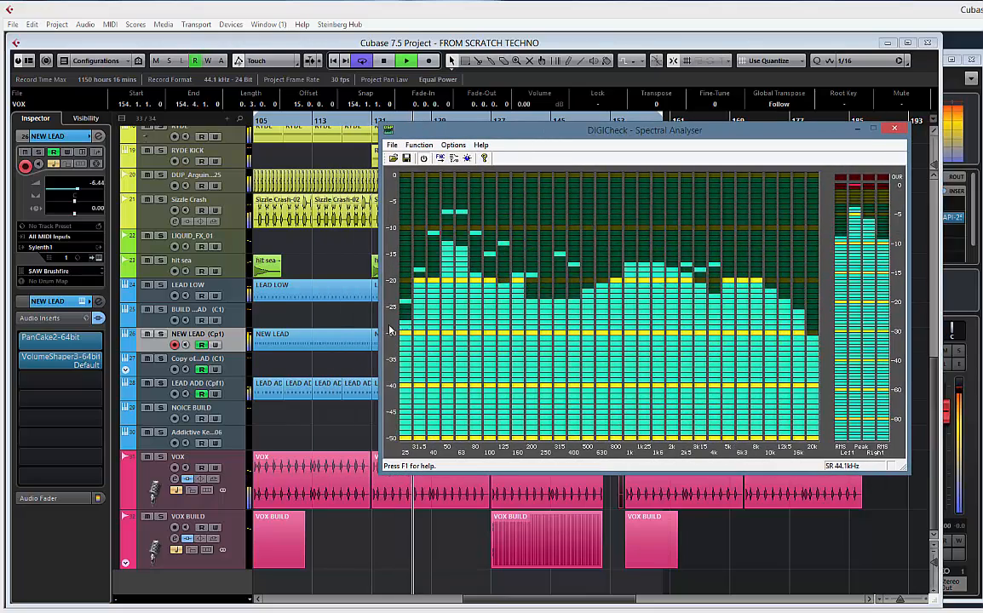
# Solo the NEW LEAD track and add the EQuality plug-in to its third insert slot, keeping the analyser clear of the track
pyautogui.click(160, 335)
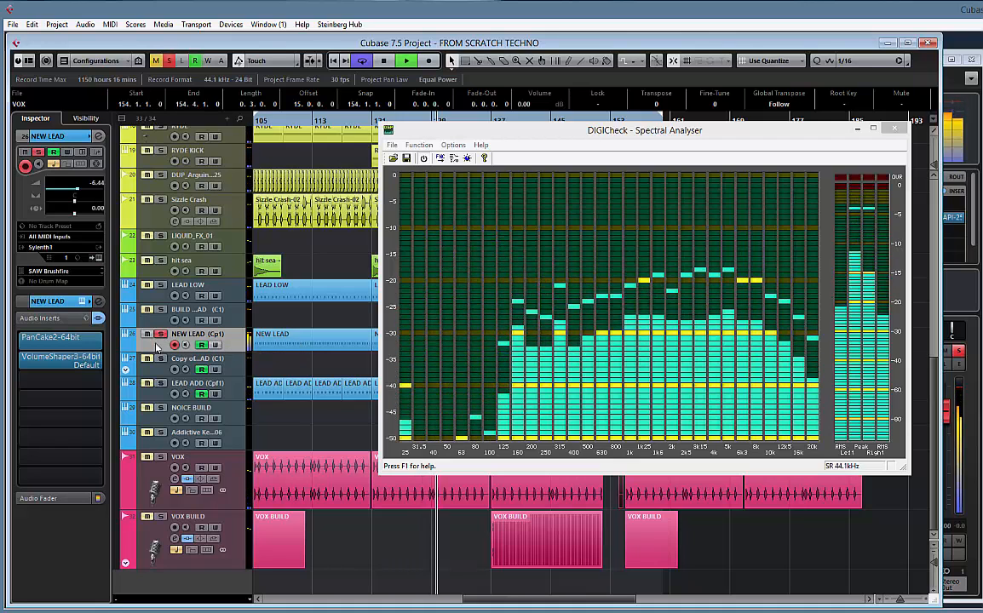
pyautogui.click(102, 381)
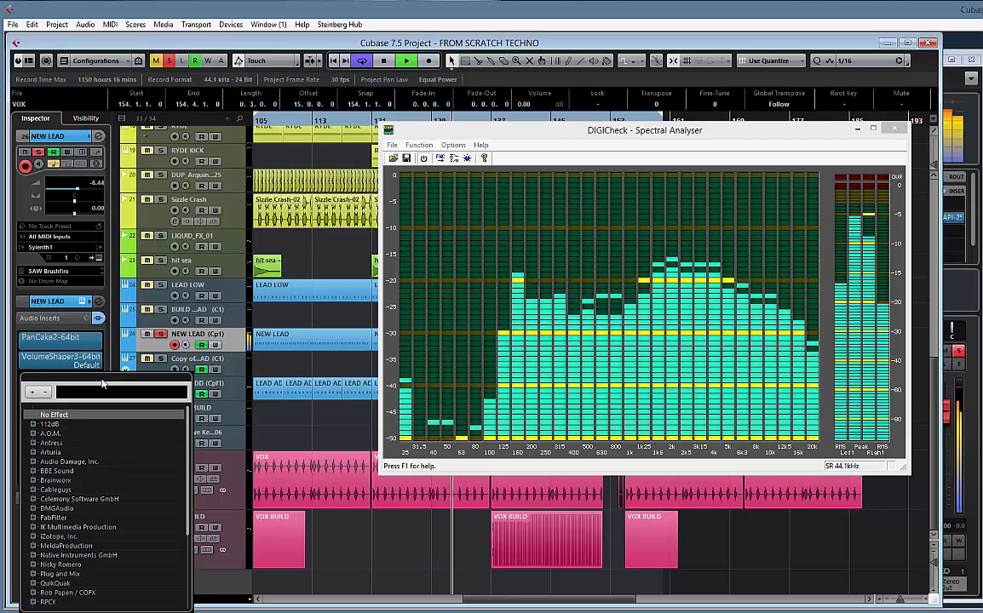
pyautogui.write('EQU')
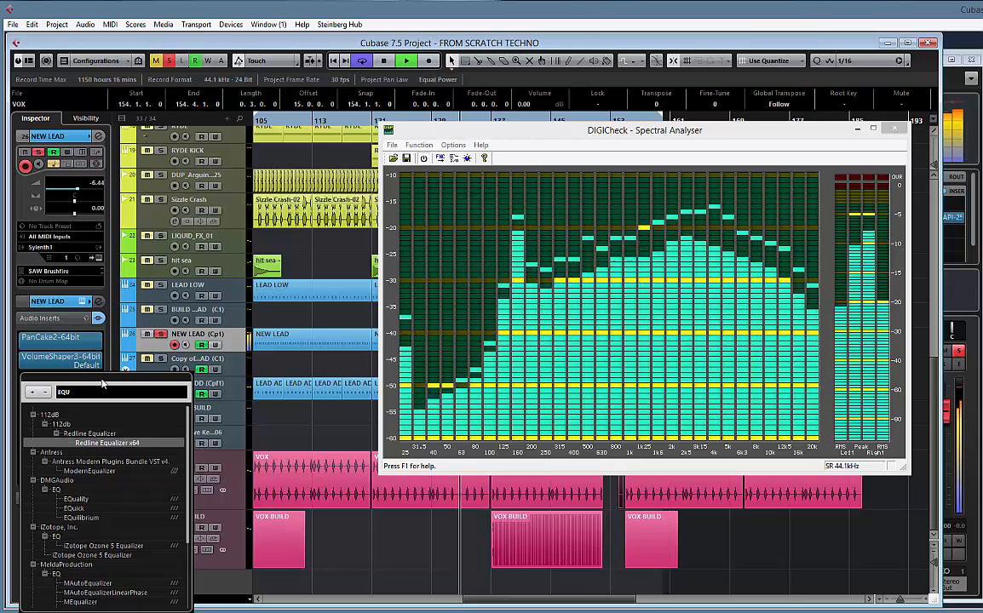
pyautogui.click(76, 498)
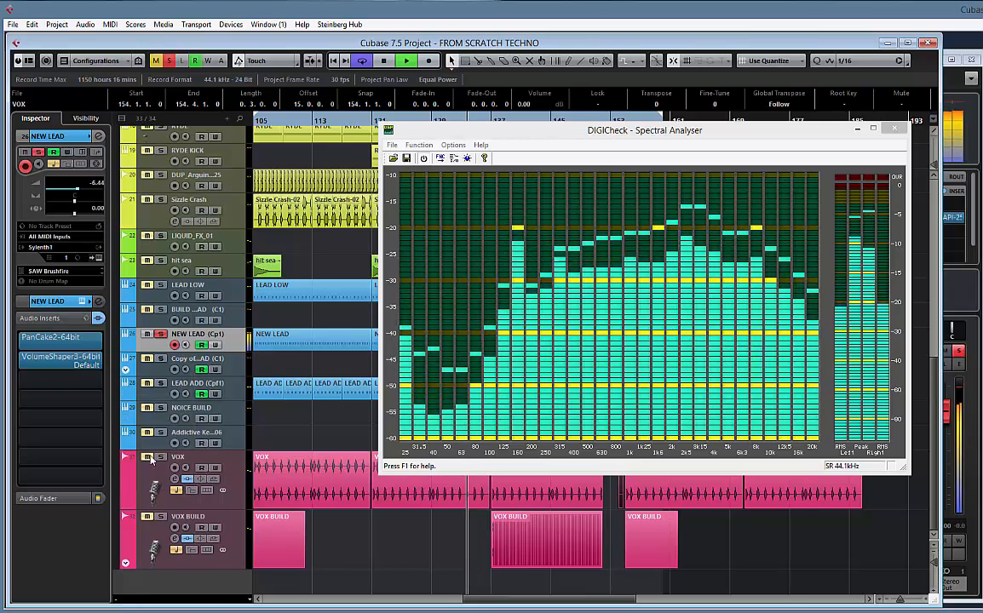
pyautogui.moveTo(367, 155); pyautogui.dragTo(60, 161)
pyautogui.moveTo(484, 135); pyautogui.dragTo(651, 142)
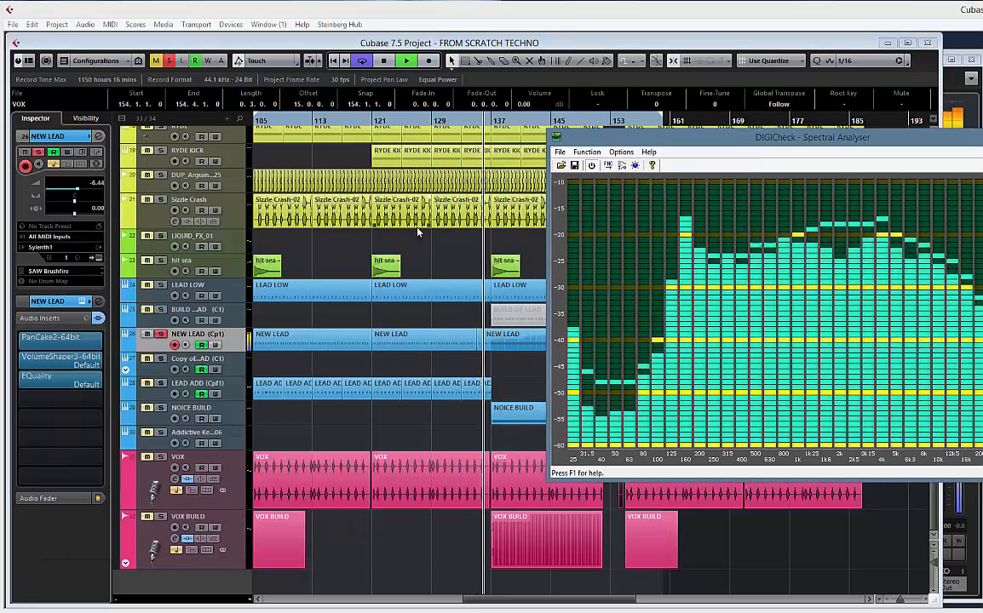
# Enable EQuality's low-cut filter on NEW LEAD, set its frequency to 100 Hz, and close the plug-in
pyautogui.click(376, 204)
pyautogui.click(101, 388)
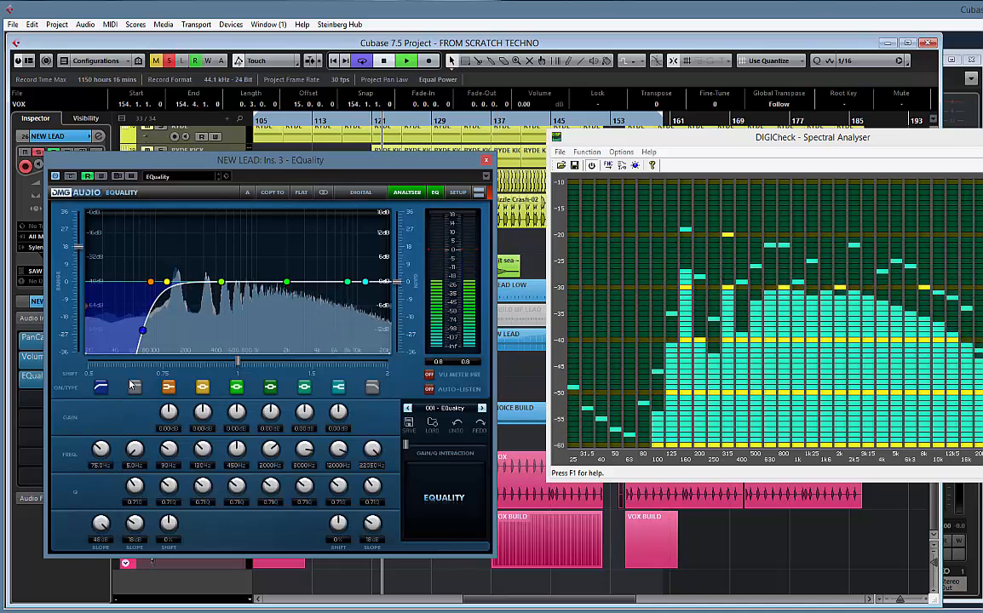
pyautogui.click(101, 465)
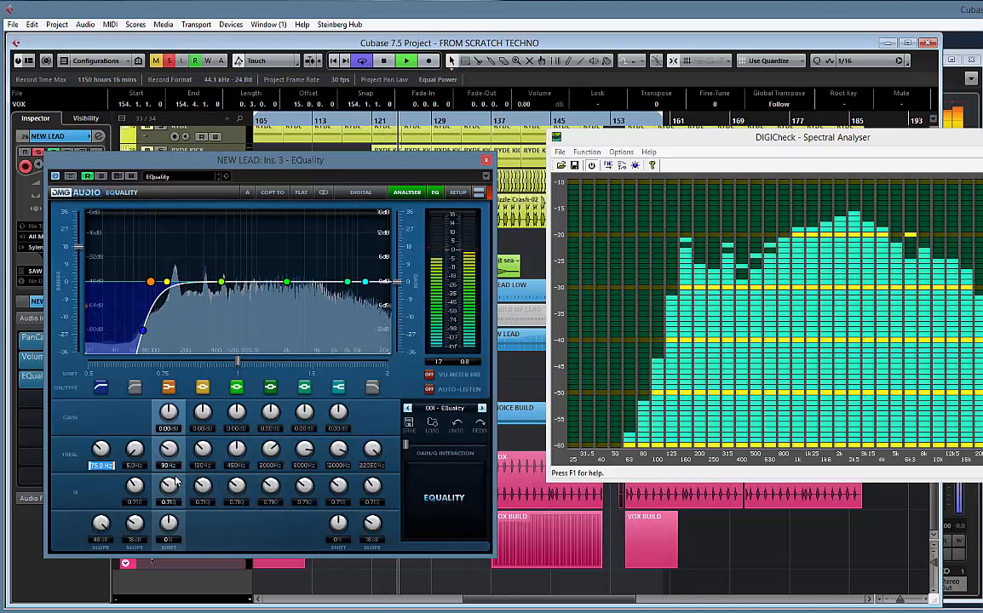
pyautogui.write('100')
pyautogui.press('Return')
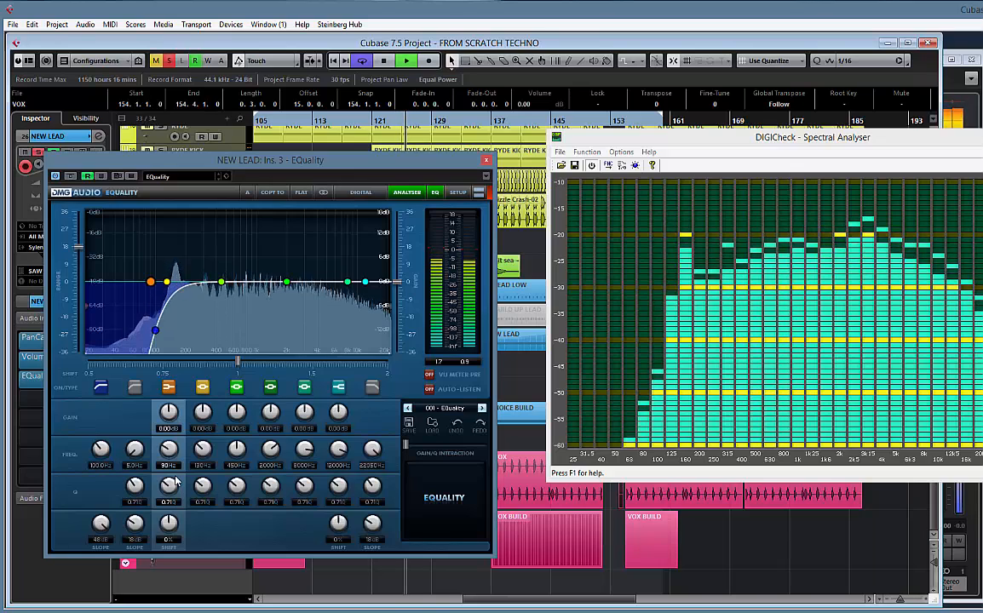
pyautogui.click(487, 160)
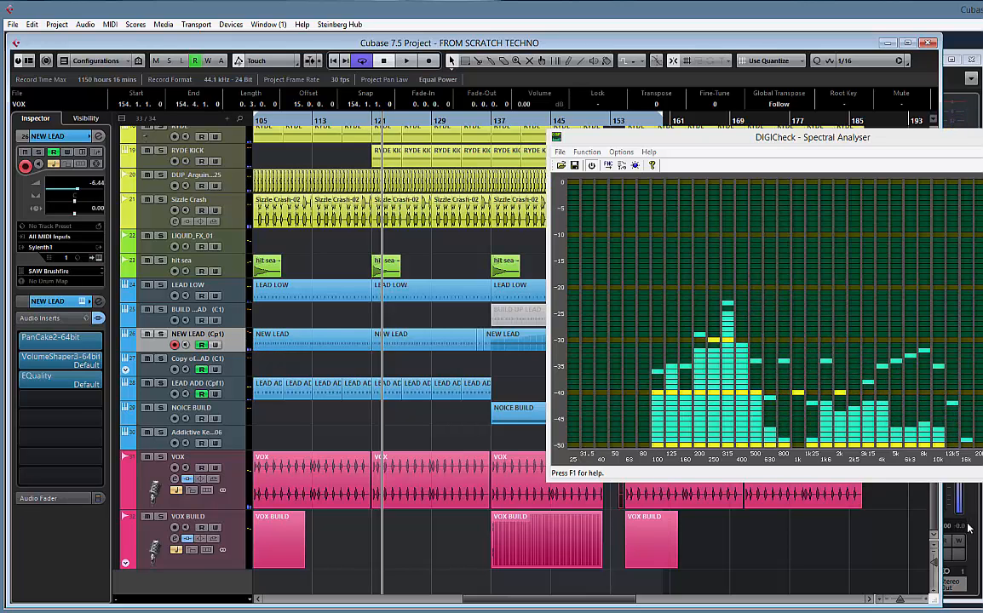
# Copy NEW LEAD's EQuality insert to the third slot of Copy of NEW LEAD and set that copy's low cut to 65.7 Hz
pyautogui.moveTo(745, 142); pyautogui.dragTo(982, 145)
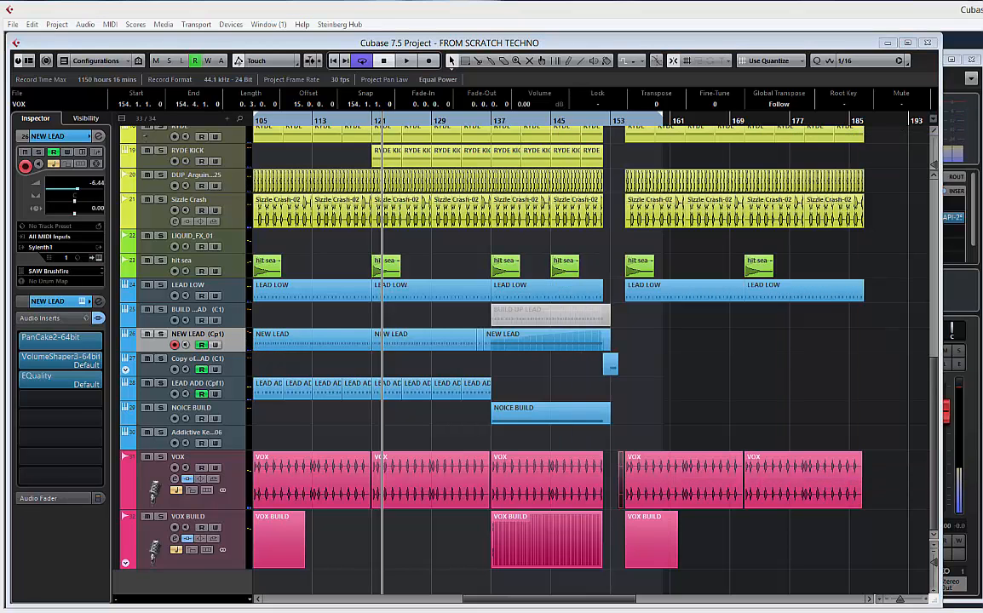
pyautogui.click(942, 513)
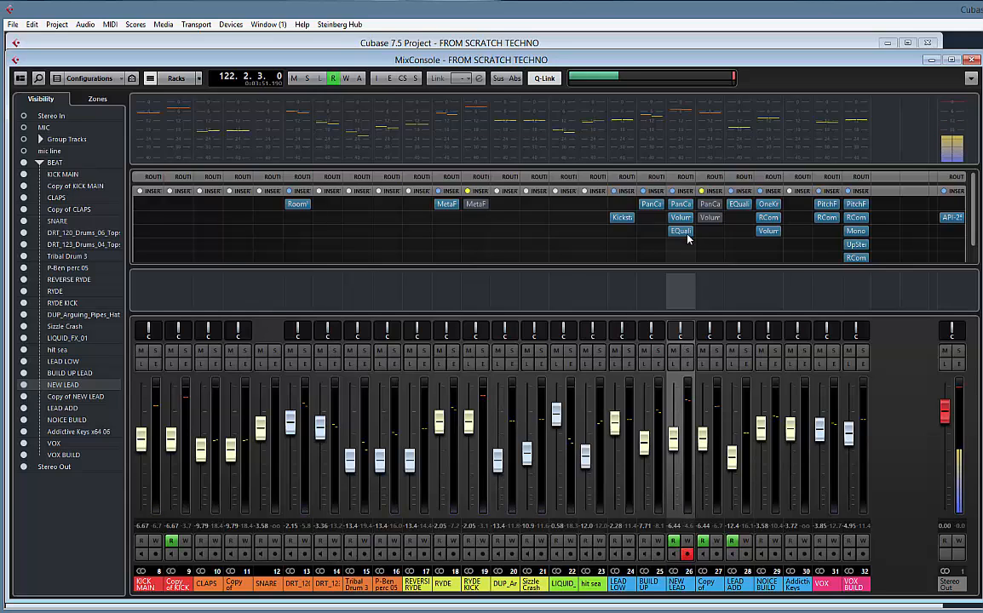
pyautogui.moveTo(681, 236); pyautogui.dragTo(710, 231)
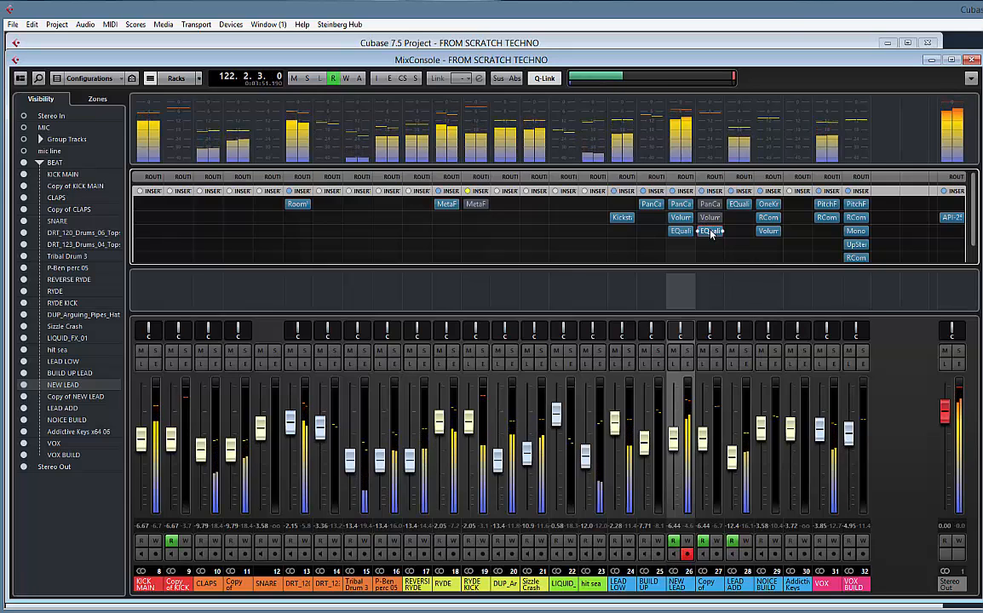
pyautogui.click(710, 231)
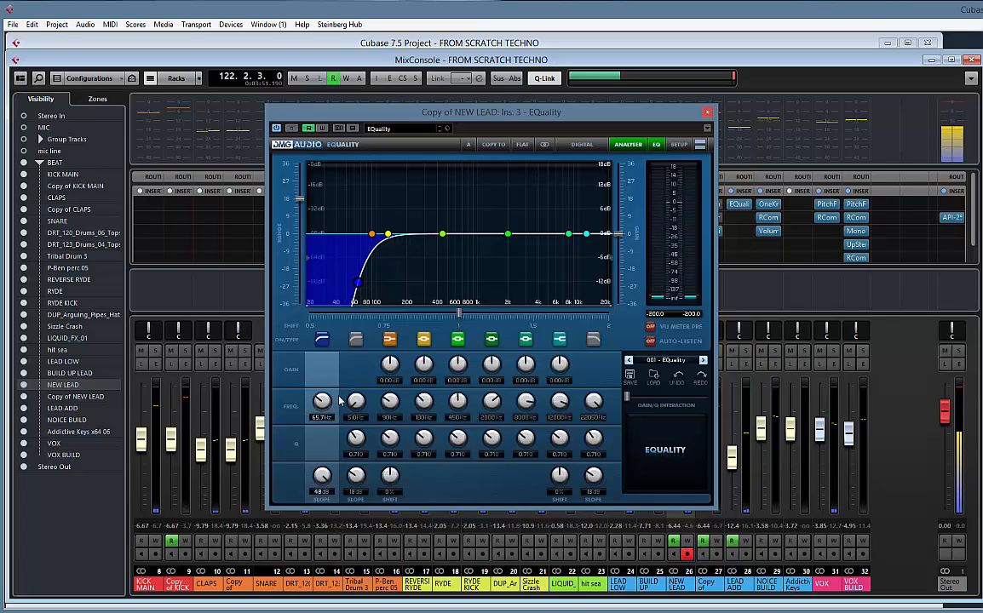
pyautogui.click(707, 112)
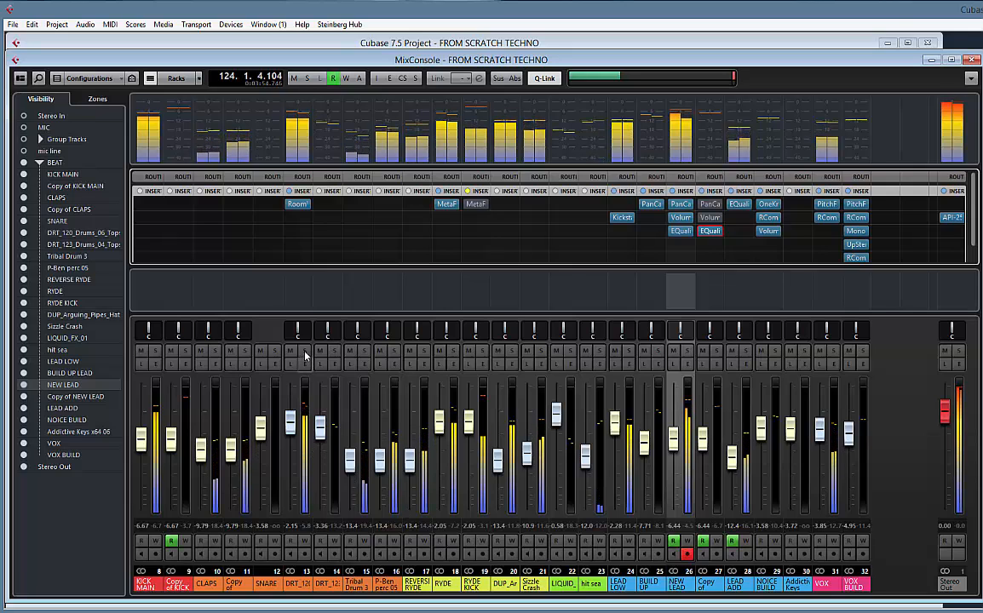
# Audition DRT_120_Drums_06_Tops in solo, then copy NEW LEAD's EQuality to its second insert slot and open it clear of the track's channel
pyautogui.click(305, 356)
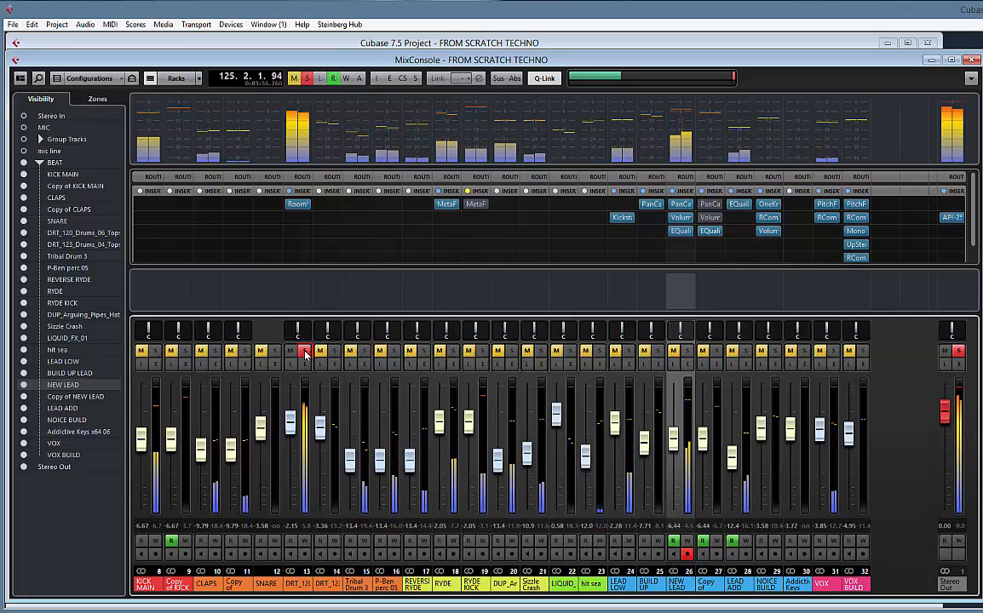
pyautogui.click(305, 356)
pyautogui.click(308, 219)
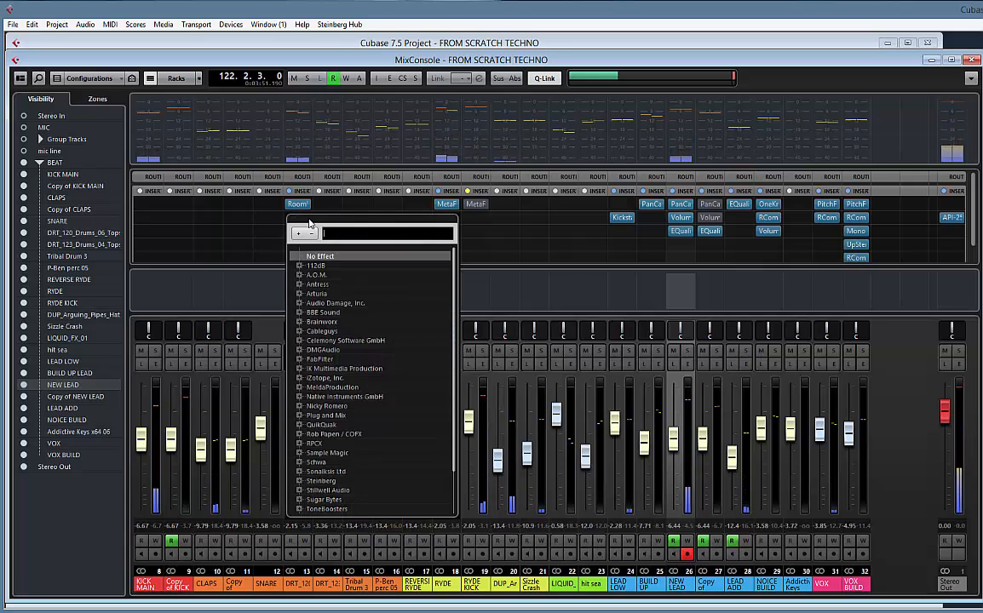
pyautogui.click(335, 213)
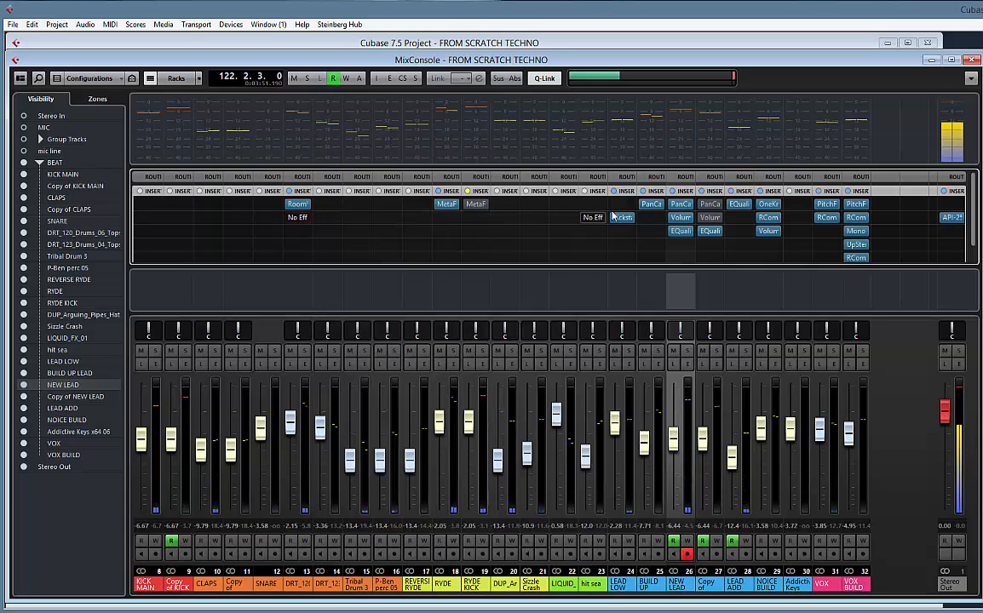
pyautogui.moveTo(677, 235); pyautogui.dragTo(298, 220)
pyautogui.click(297, 218)
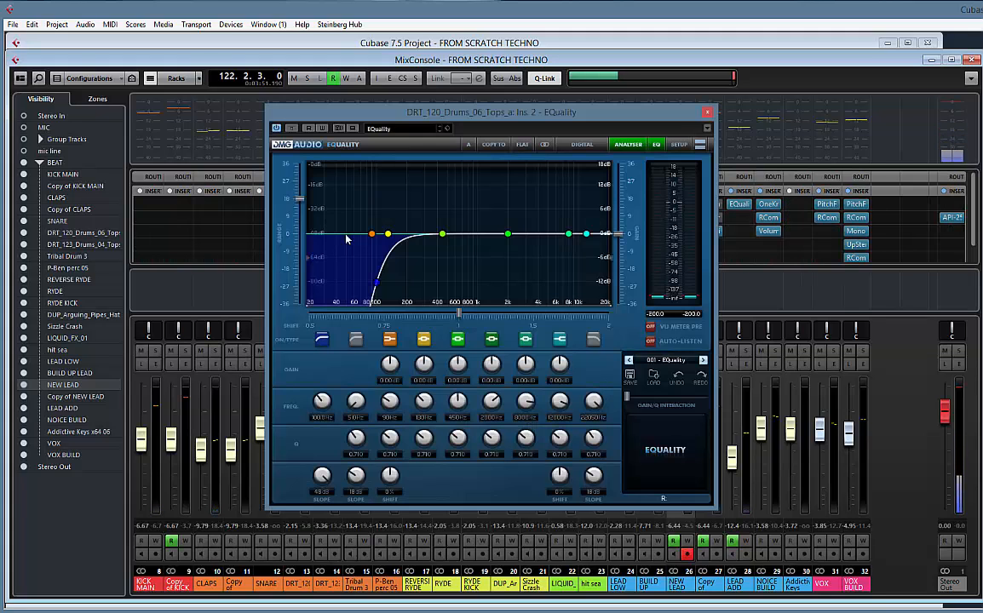
pyautogui.moveTo(426, 113); pyautogui.dragTo(527, 127)
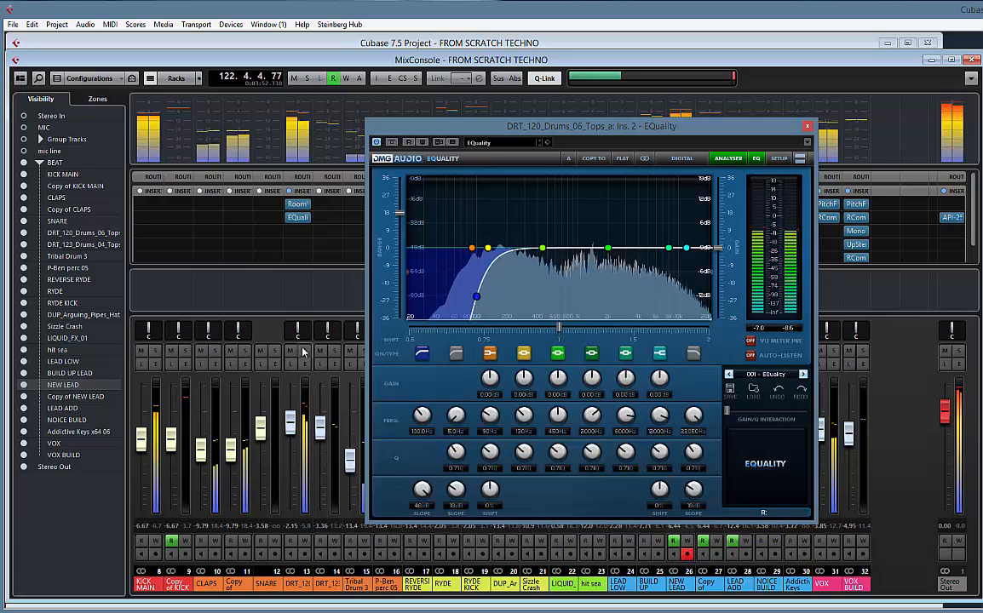
# Compare the drum loop without its low cut, then set the cut to 40 Hz and boost the low shelf by about 6.5 dB
pyautogui.click(422, 355)
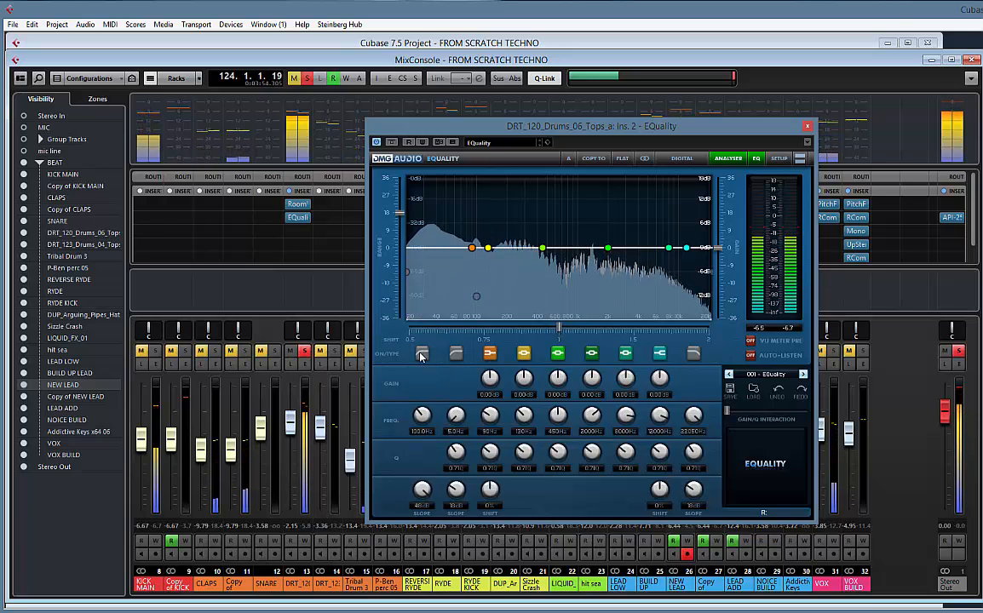
pyautogui.click(422, 355)
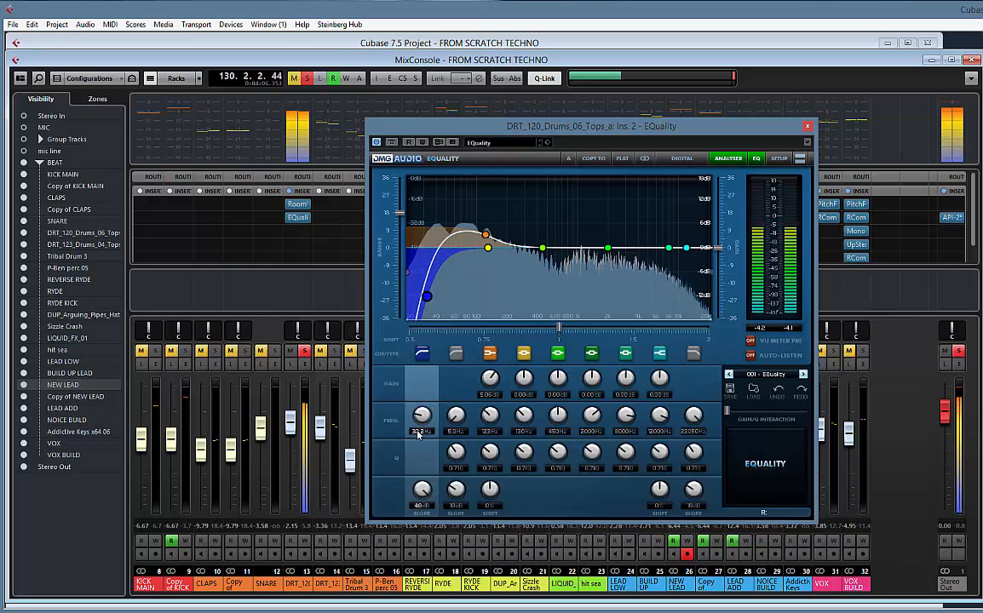
pyautogui.scroll(2, 422, 416)
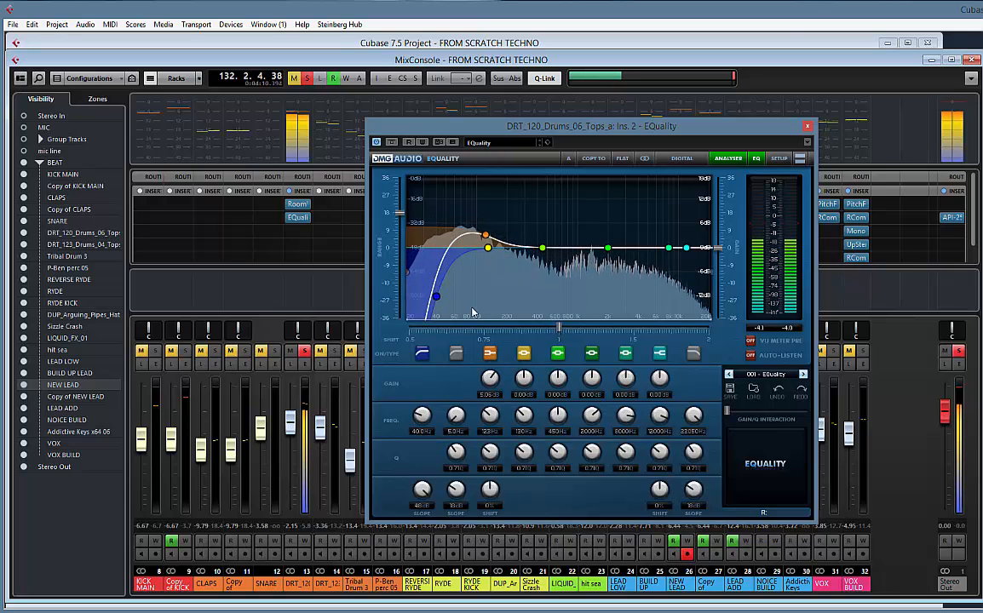
pyautogui.moveTo(485, 235); pyautogui.dragTo(489, 233)
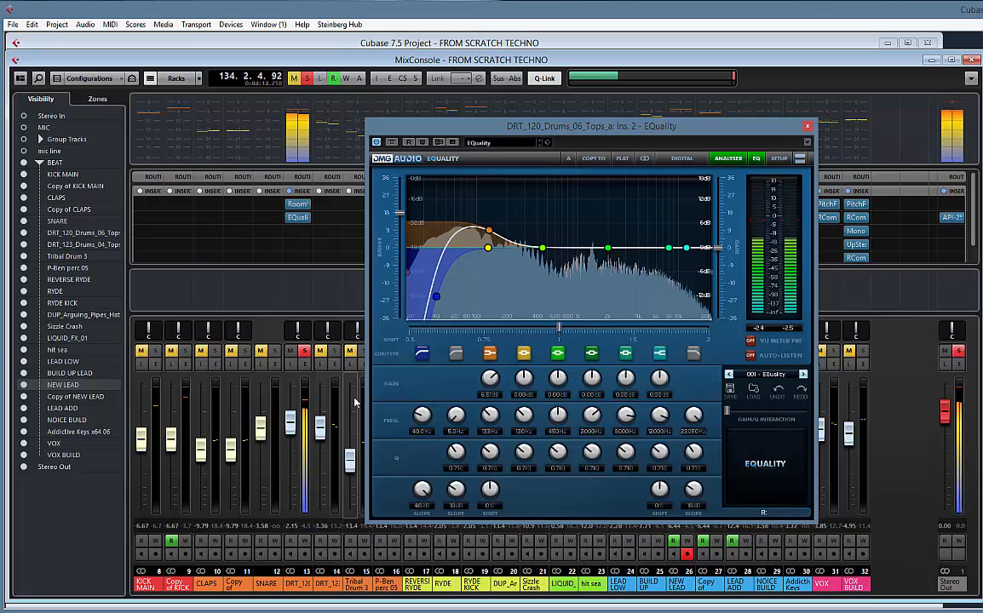
# Audition the equalized drum loop together with KICK MAIN, then clear the solos and close EQuality
pyautogui.click(155, 351)
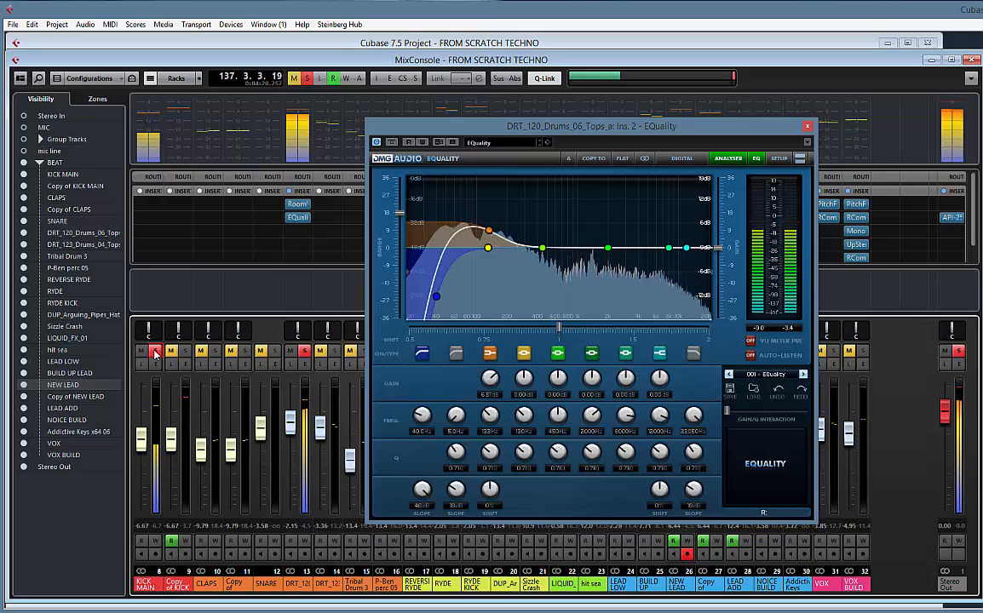
pyautogui.click(155, 351)
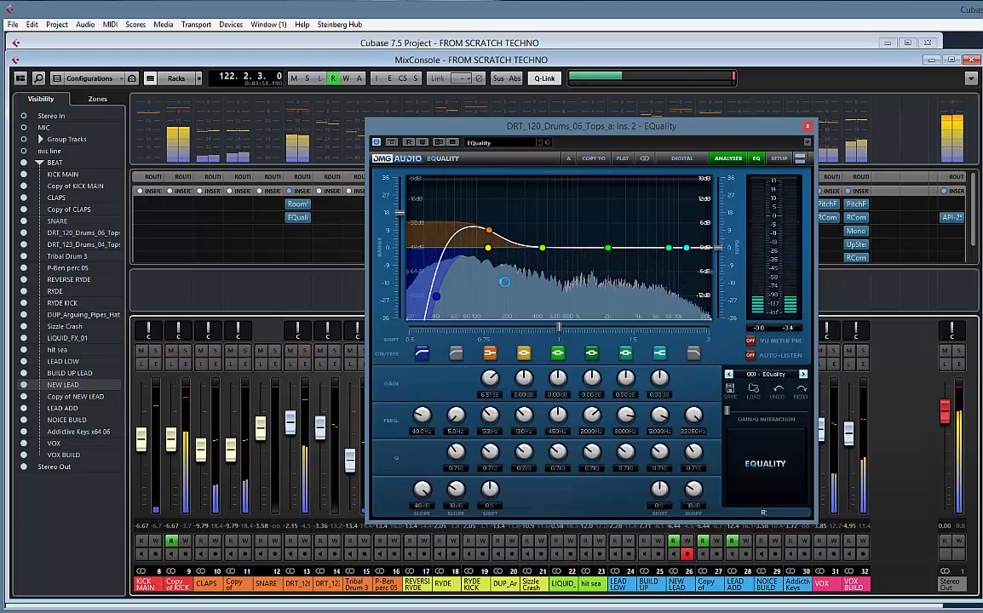
pyautogui.click(807, 128)
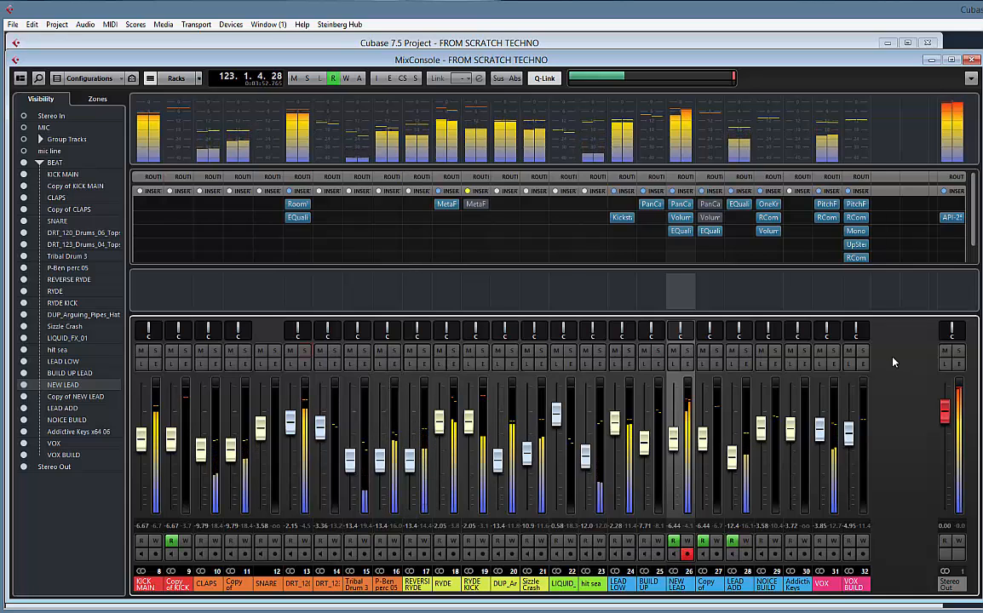
# Replay the full mix from bar 122, then switch to the project window and play the transition into the drop from about bar 147
pyautogui.press('space')
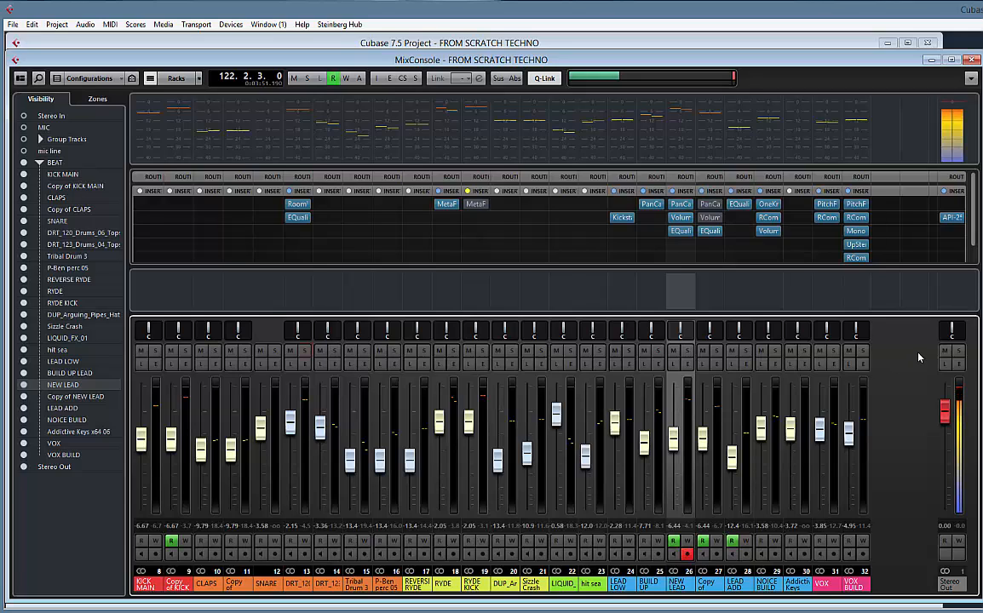
pyautogui.press('space')
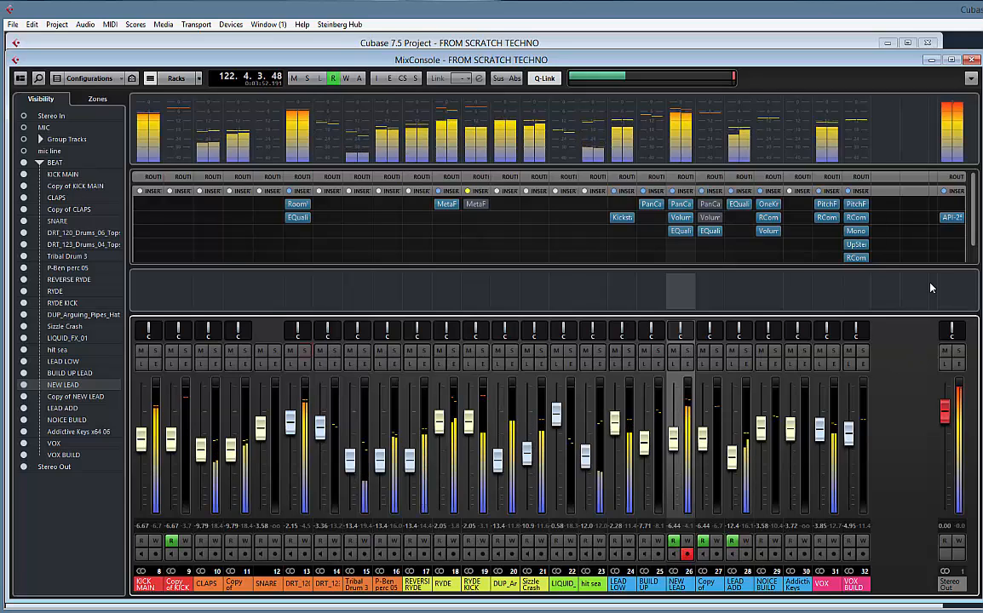
pyautogui.click(554, 43)
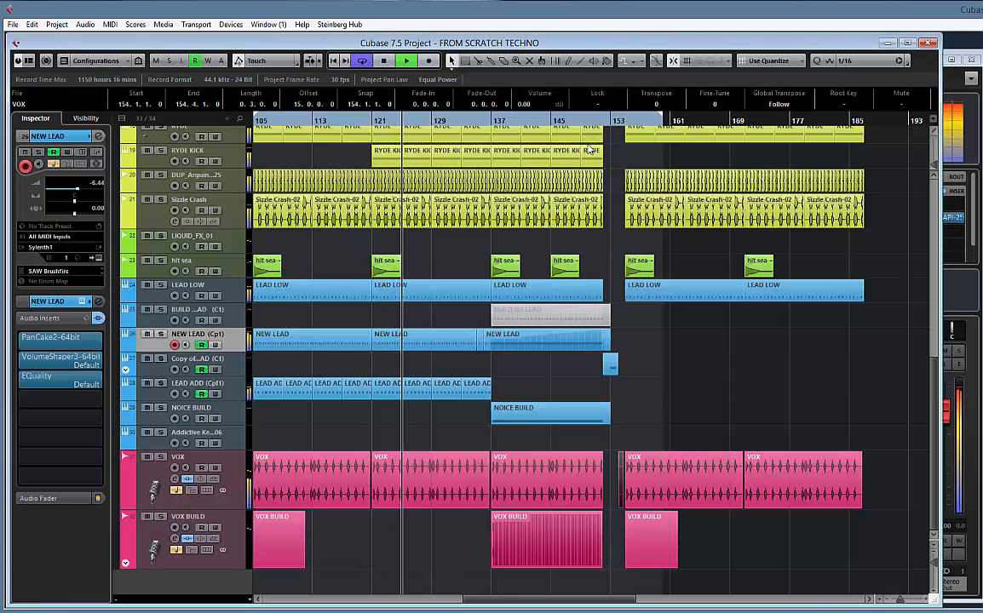
pyautogui.press('space')
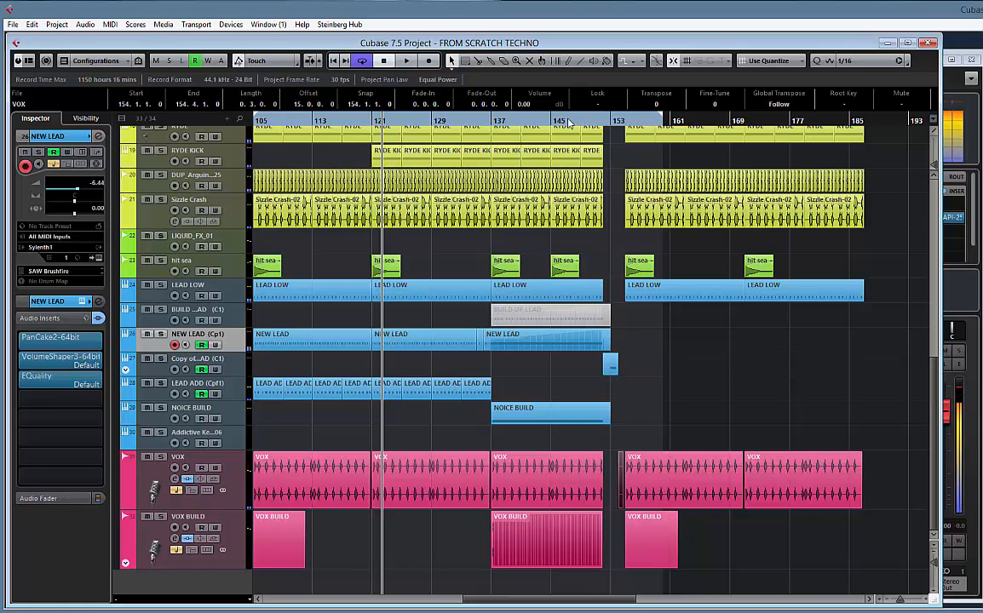
pyautogui.doubleClick(569, 121)
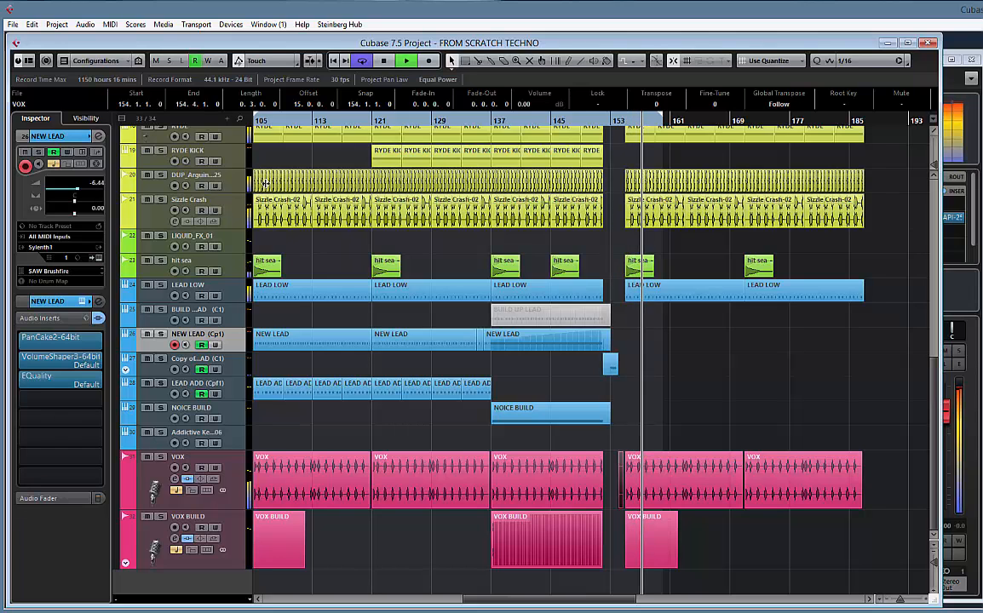
# Compare the drop after bar 155 with the RYDE track muted and unmuted
pyautogui.scroll(2, 175, 205)
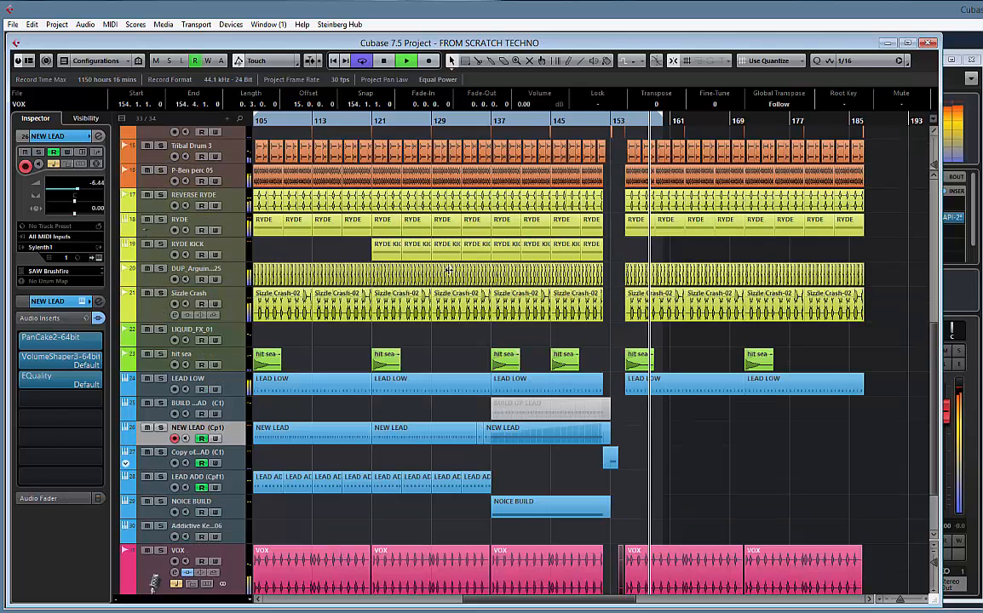
pyautogui.click(185, 226)
pyautogui.click(146, 220)
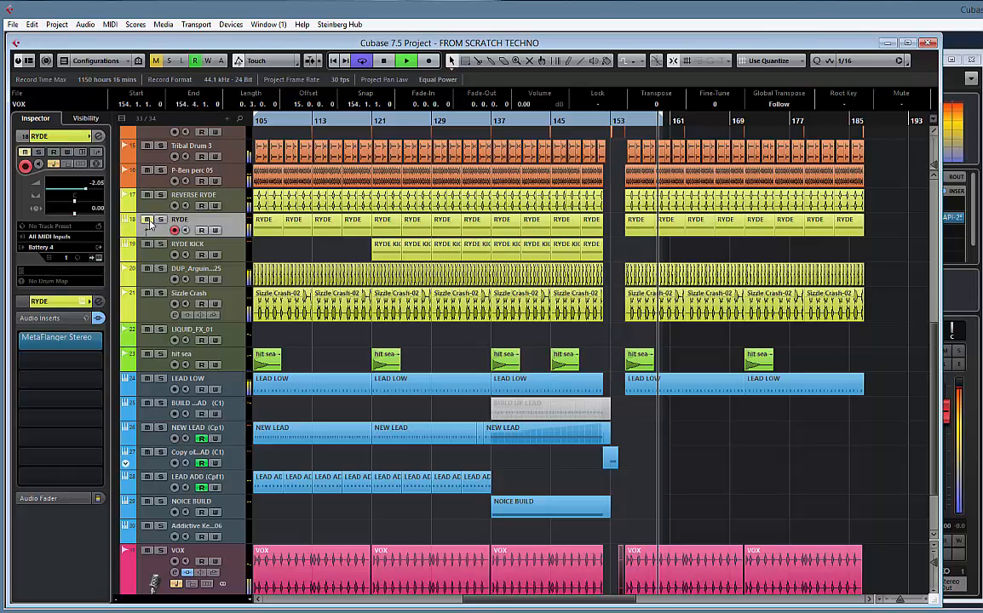
pyautogui.click(147, 220)
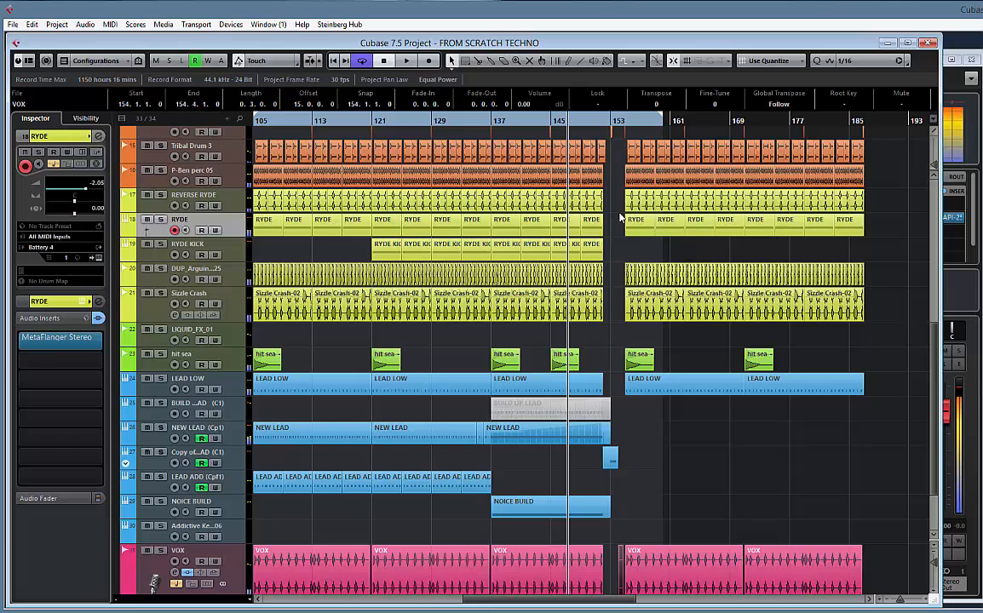
# Delete the RYDE parts between bars 155 and 175, then extend the locator range to about bar 189 and play through the break
pyautogui.moveTo(617, 228); pyautogui.dragTo(764, 234)
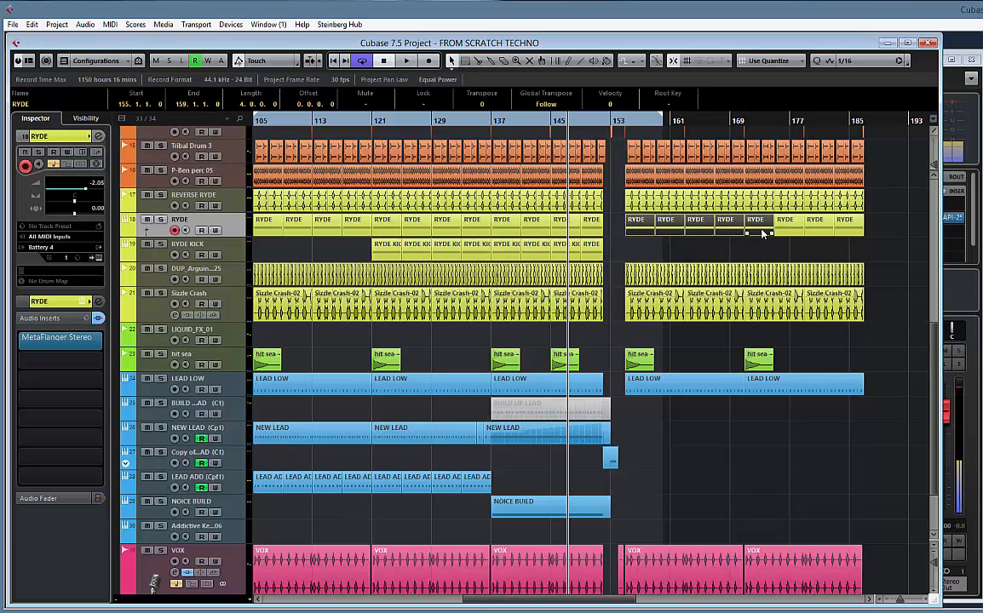
pyautogui.press('Delete')
pyautogui.moveTo(662, 120); pyautogui.dragTo(881, 136)
pyautogui.click(601, 125)
pyautogui.press('space')
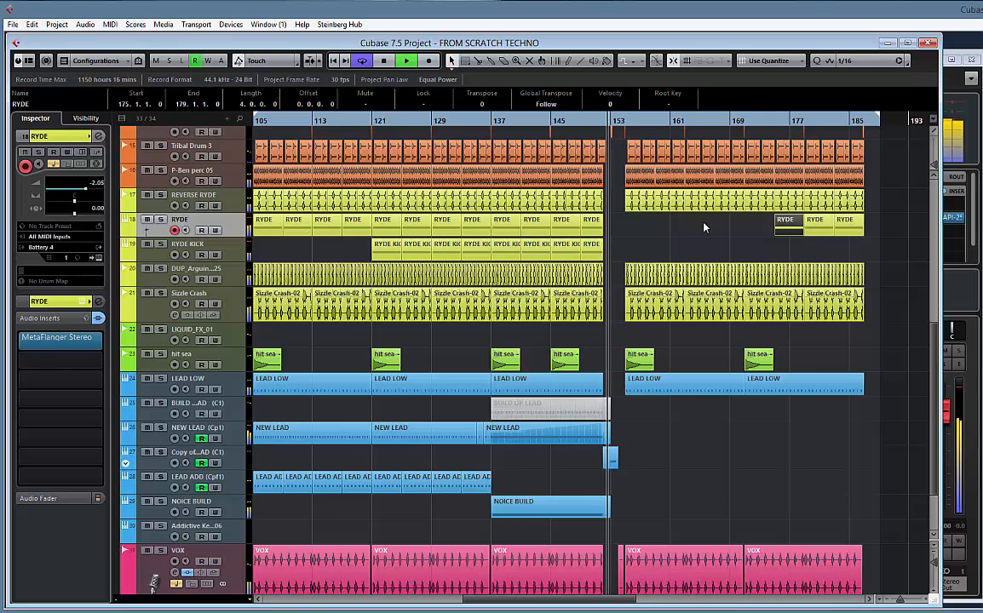
# Audition the drop with Sizzle Crash and DUP_Arguing_Pipes_Hats muted in turn, then mute the Sizzle Crash-02 clip spanning bars 155 to 163
pyautogui.click(149, 296)
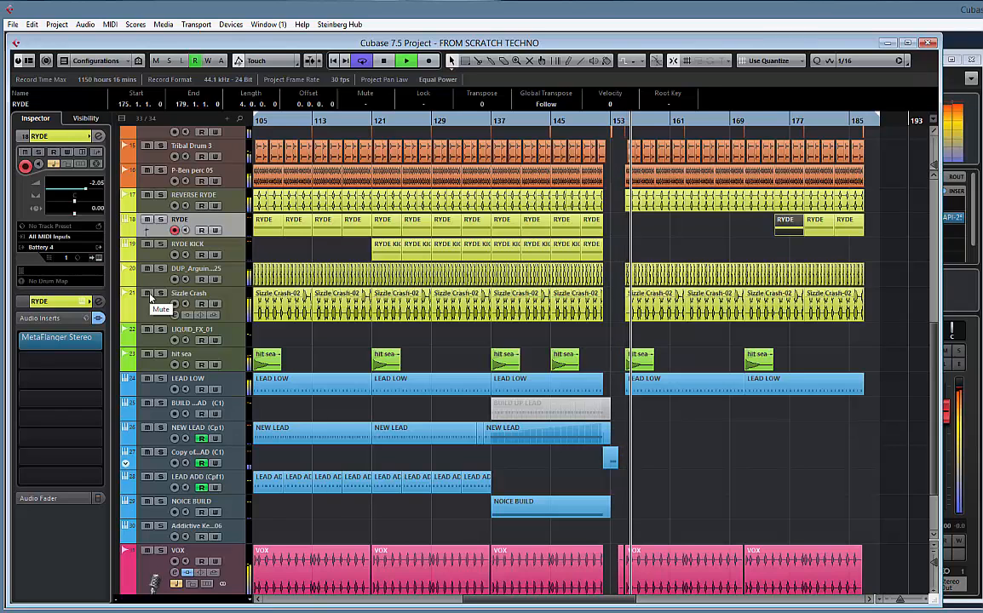
pyautogui.click(149, 295)
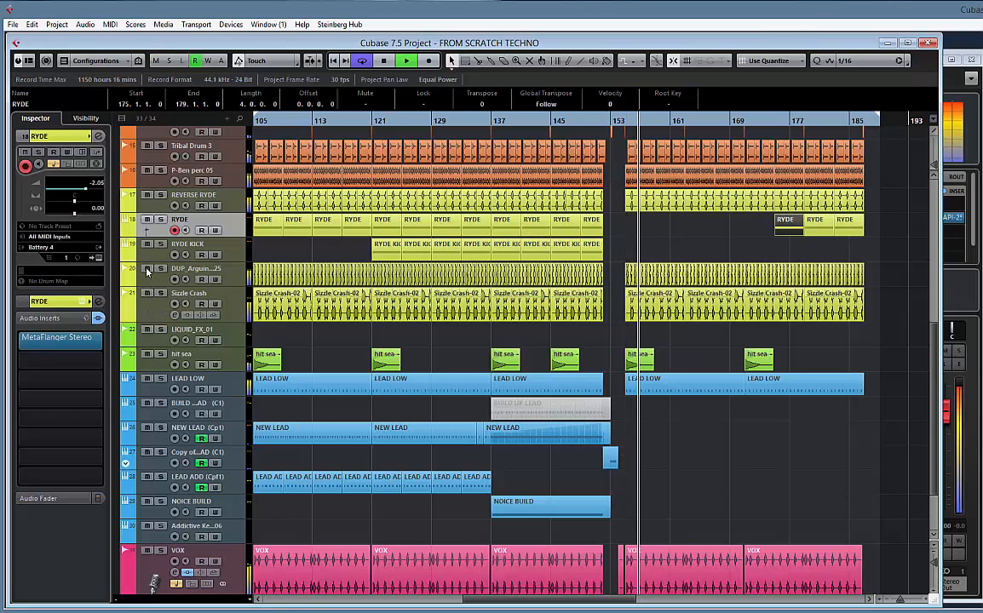
pyautogui.click(147, 269)
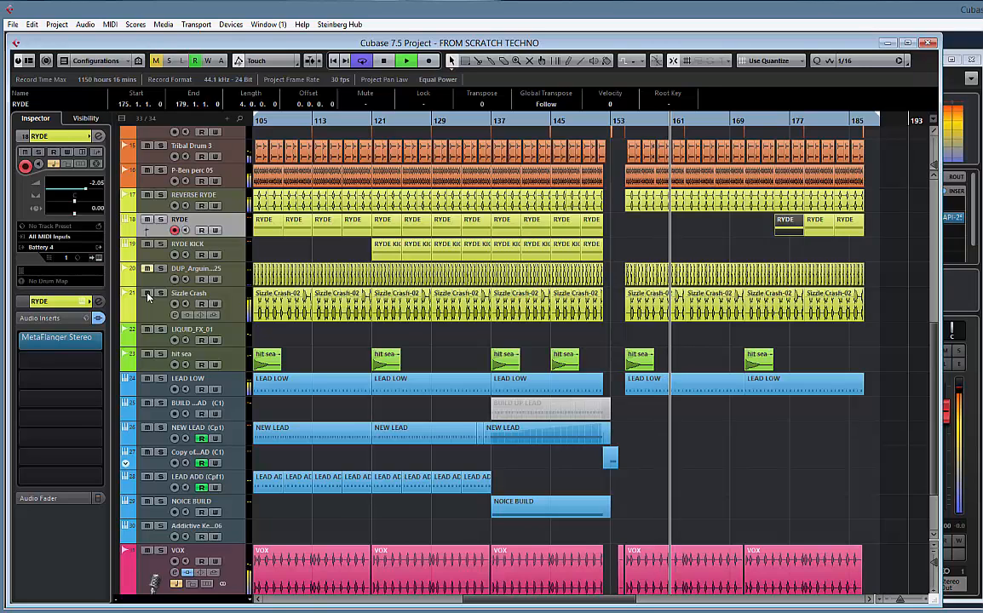
pyautogui.click(661, 312)
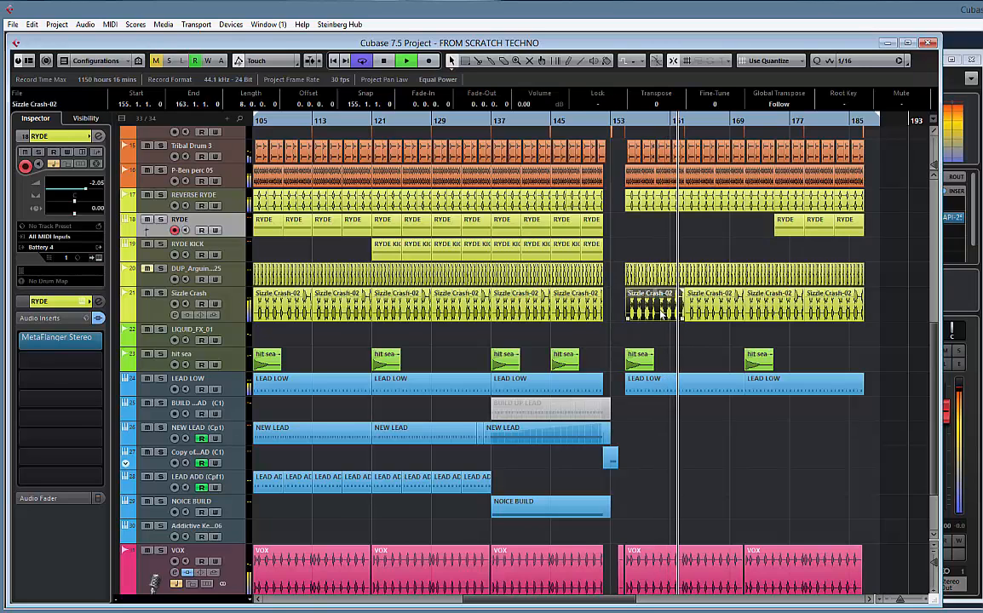
pyautogui.hotkey('shift', 'm')
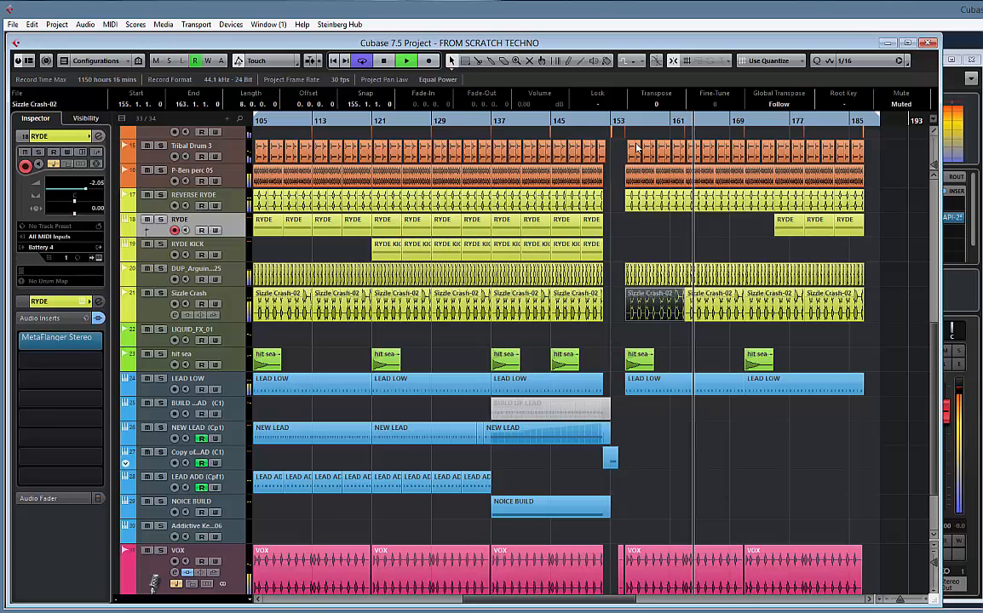
# Add the EQuality plug-in to the first insert slot of the DUP_Arguing_Pipes_Hats_125 track
pyautogui.click(224, 271)
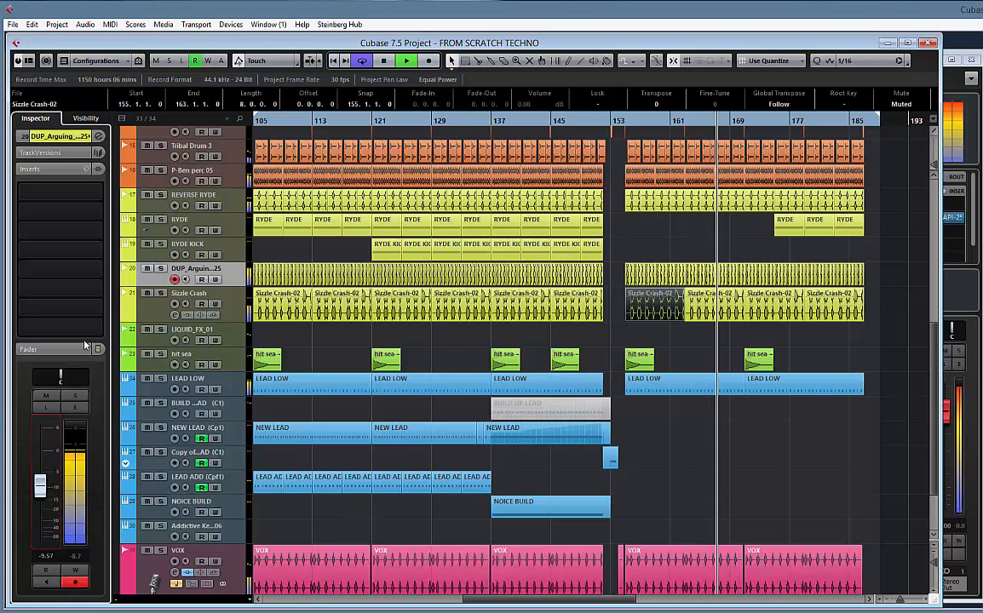
pyautogui.click(98, 193)
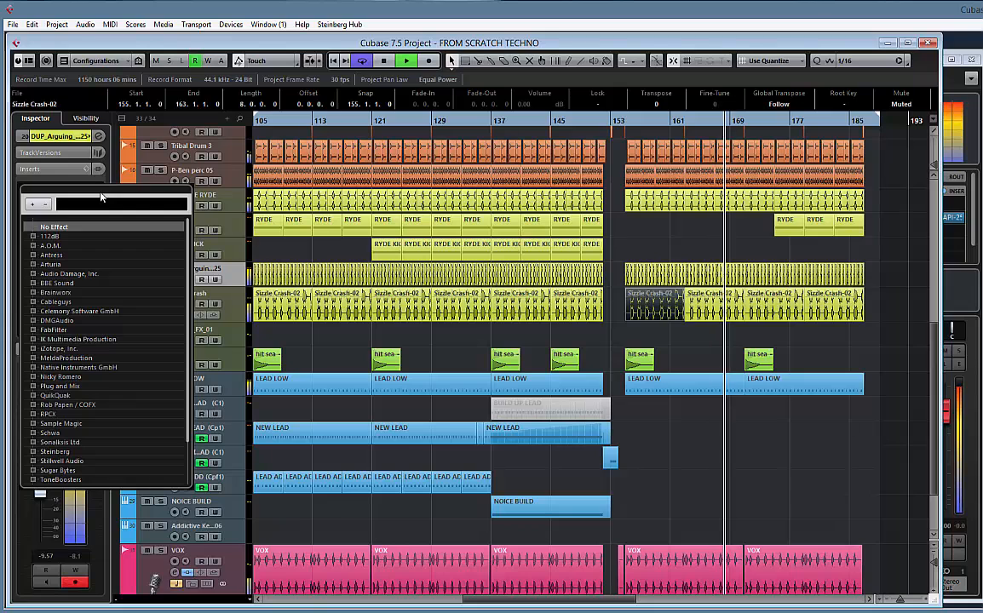
pyautogui.write('EQUA')
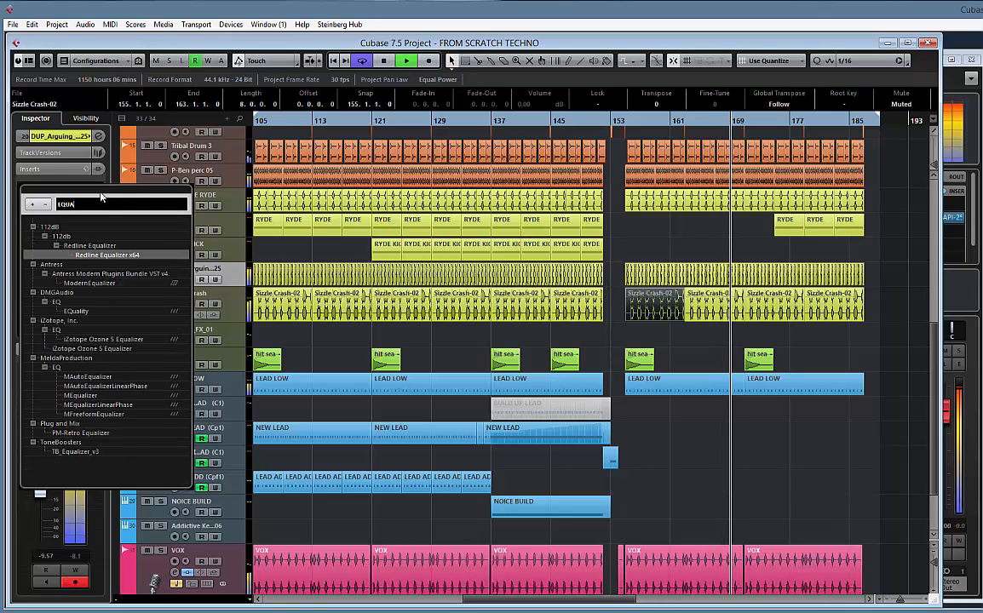
pyautogui.click(76, 311)
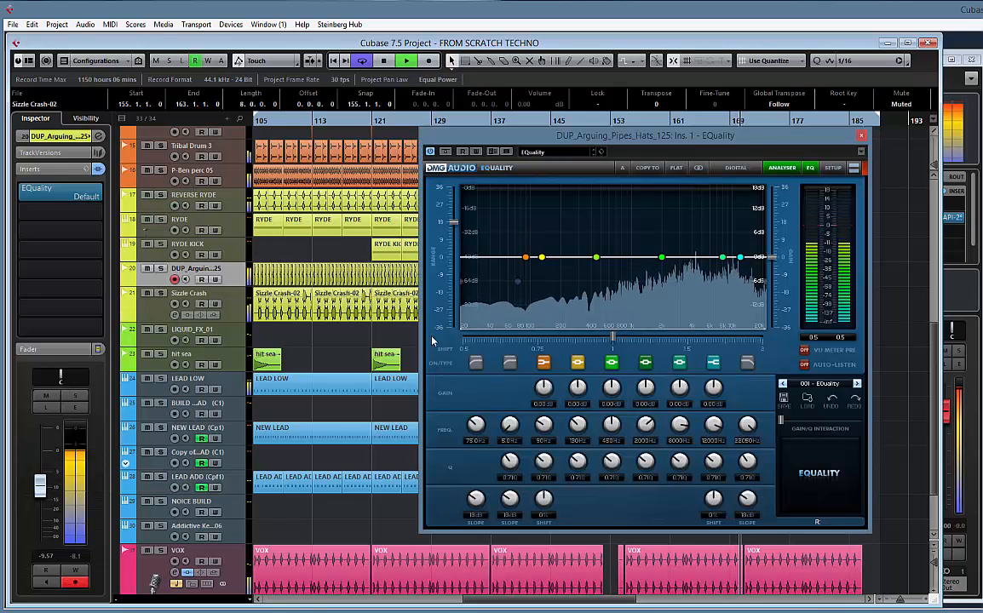
# With the hats soloed, enable a 48 dB low cut at about 539 Hz and lower the 22000 Hz high shelf by about 10 dB, then unsolo
pyautogui.click(476, 363)
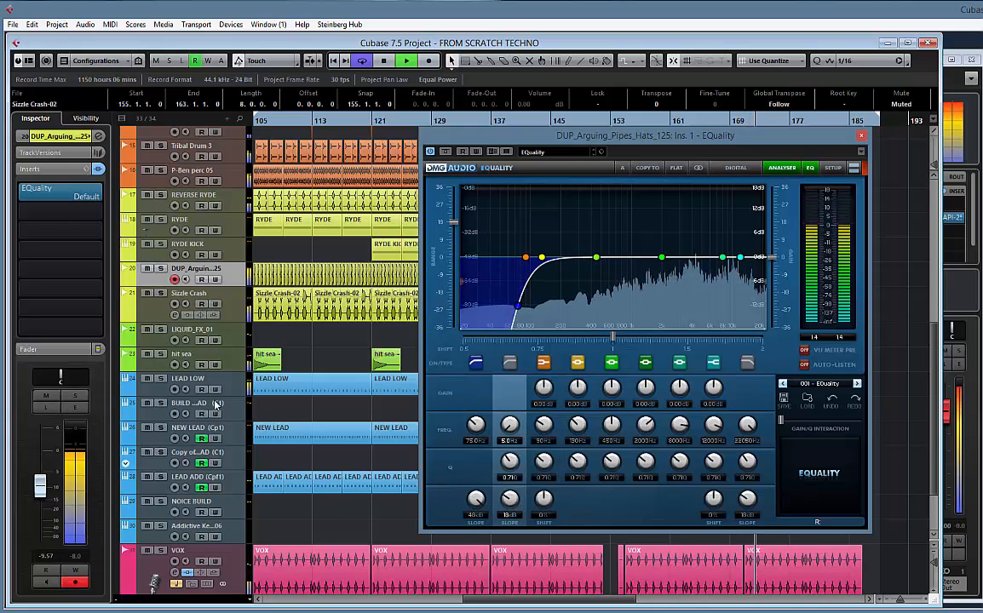
pyautogui.click(75, 397)
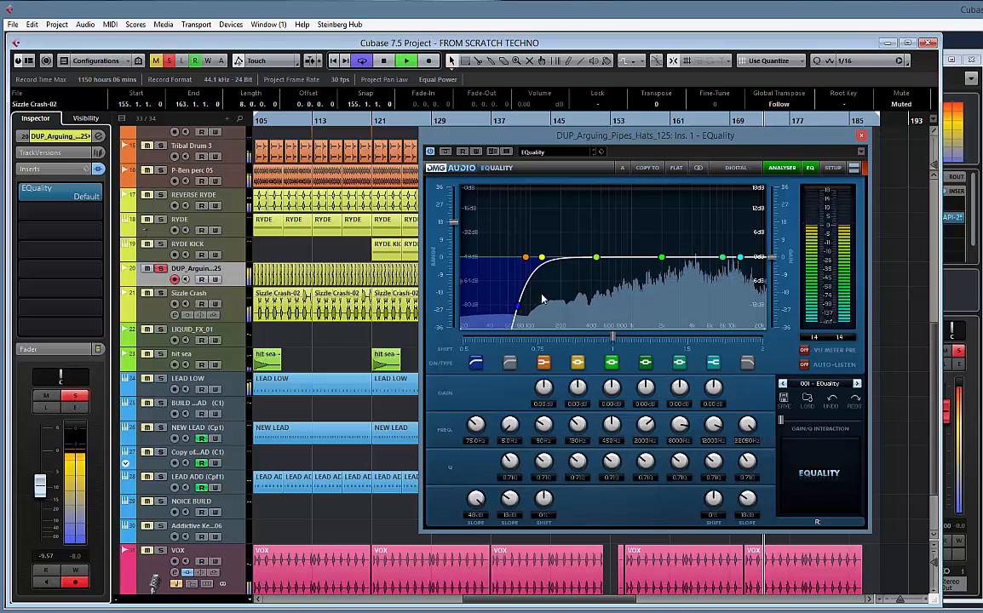
pyautogui.moveTo(477, 427); pyautogui.dragTo(478, 414)
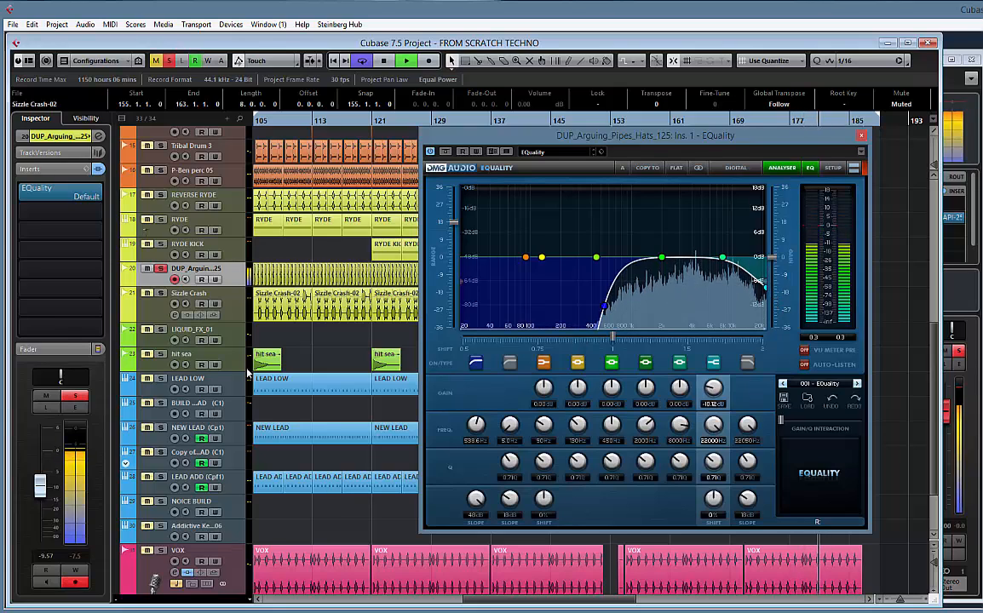
pyautogui.click(85, 399)
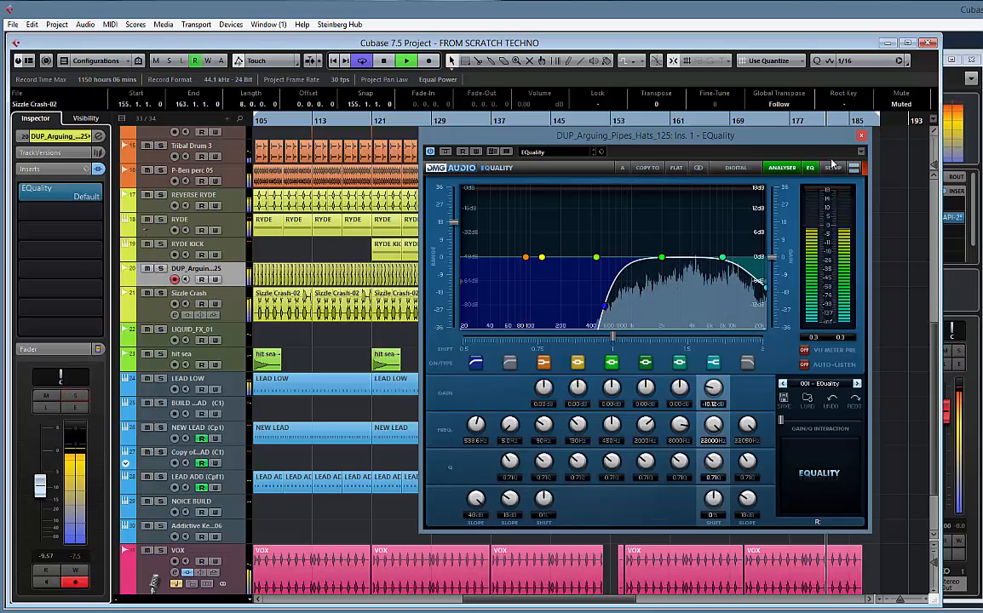
# Adjust the hats' high shelf in EQuality to about -3.2 dB at 22000 Hz and close the plug-in window
pyautogui.moveTo(764, 286); pyautogui.dragTo(765, 268)
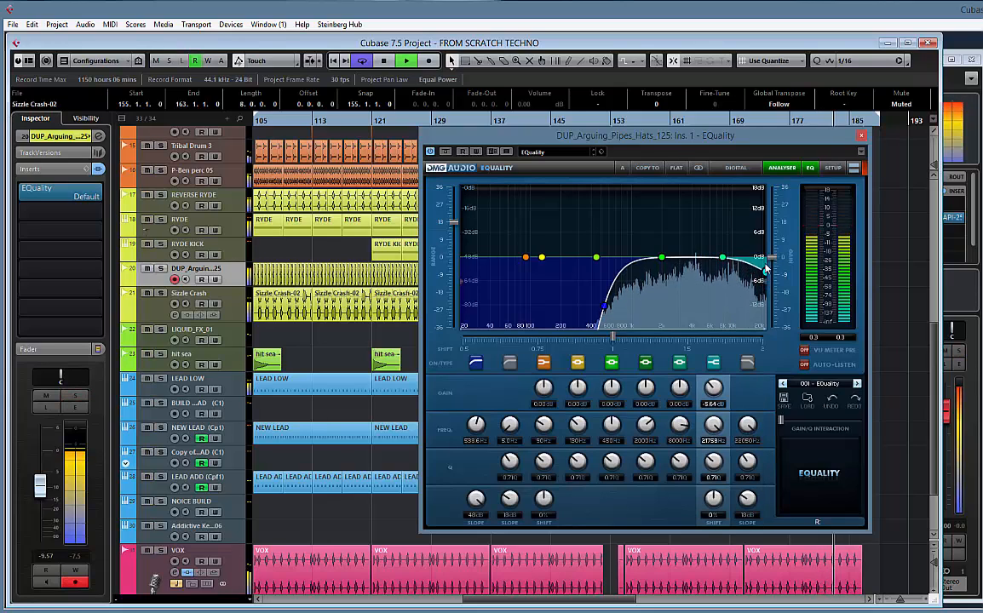
pyautogui.moveTo(774, 201); pyautogui.dragTo(776, 245)
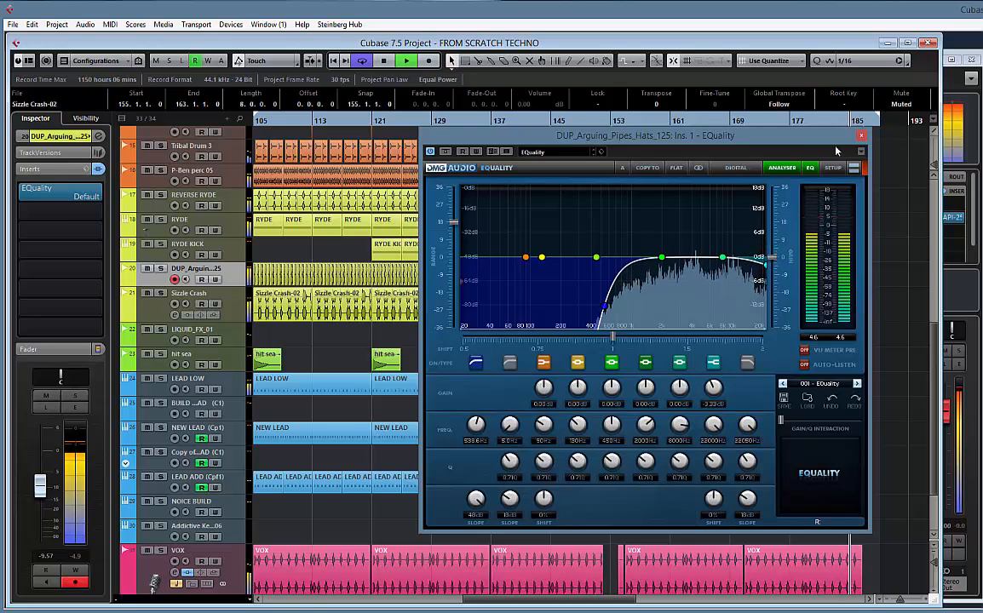
pyautogui.click(861, 136)
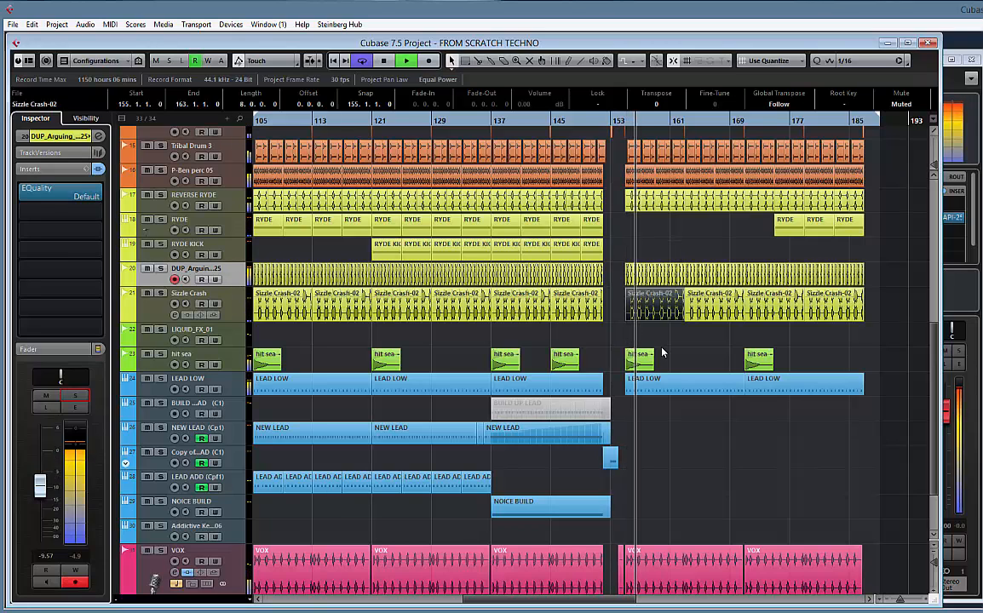
# Delete the muted Sizzle Crash-02 clip spanning bars 155 to 163
pyautogui.press('Delete')
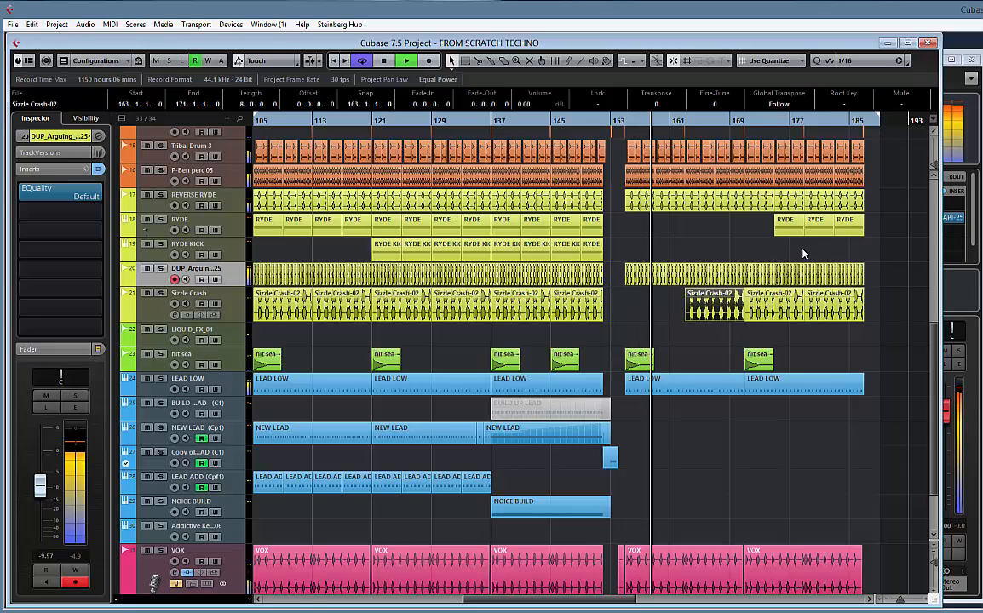
pyautogui.moveTo(759, 251); pyautogui.dragTo(616, 245)
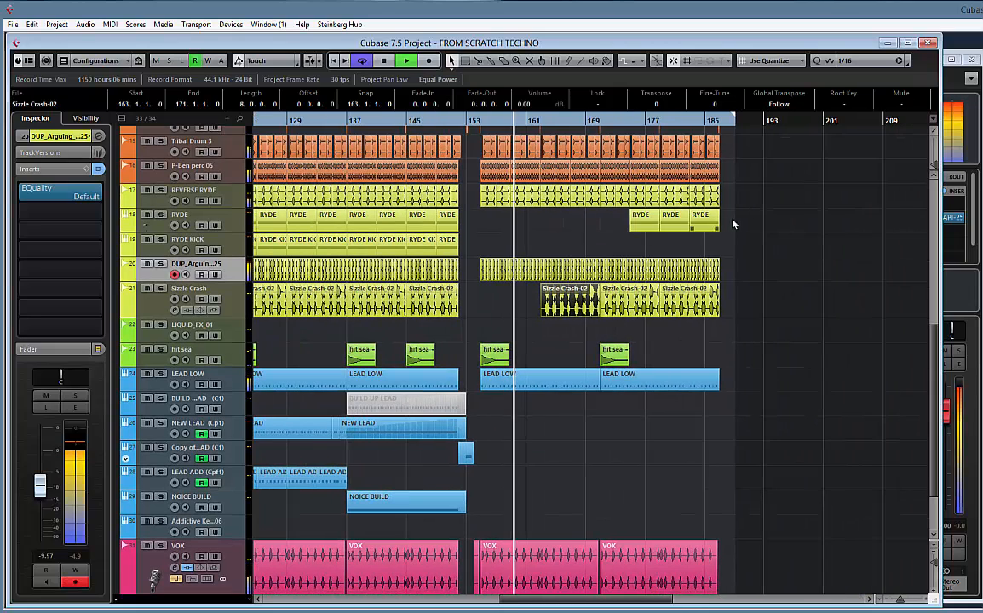
pyautogui.moveTo(764, 220); pyautogui.dragTo(588, 227)
pyautogui.press('Delete')
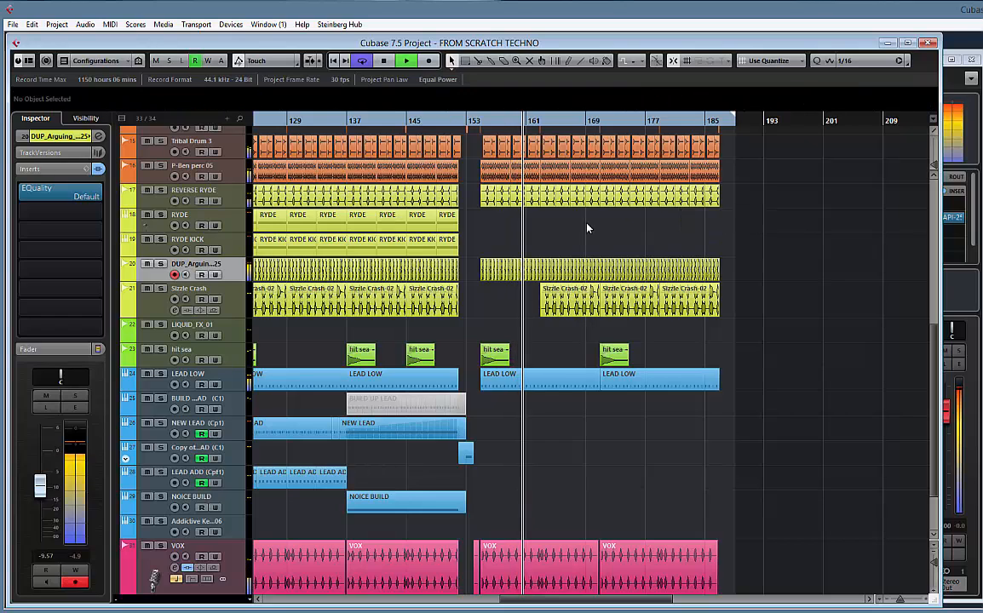
pyautogui.hotkey('ctrl', 'z')
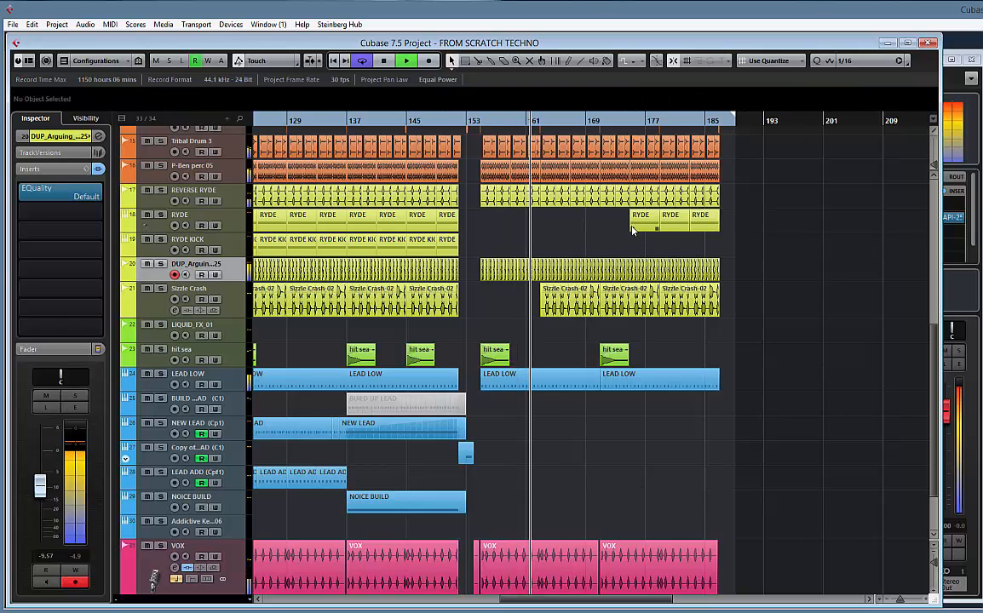
# Set the grid type to Bar and copy a RYDE part into bars 171 to 175
pyautogui.click(767, 60)
pyautogui.click(774, 77)
pyautogui.moveTo(636, 219); pyautogui.dragTo(610, 235)
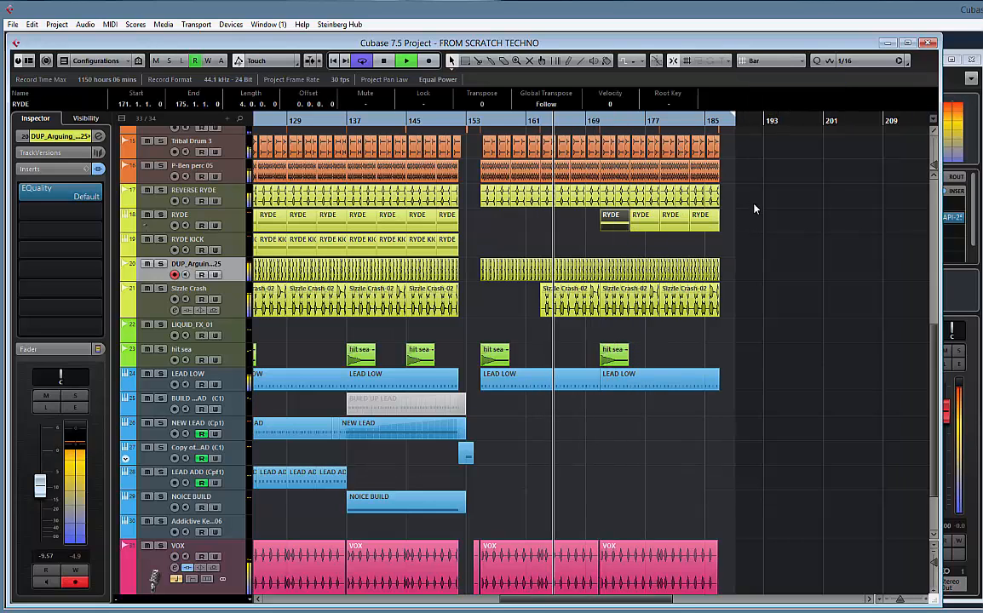
# Duplicate the BEAT folder block spanning bars 171 to 187 so the copy fills bars 187 to 203
pyautogui.scroll(10, 662, 243)
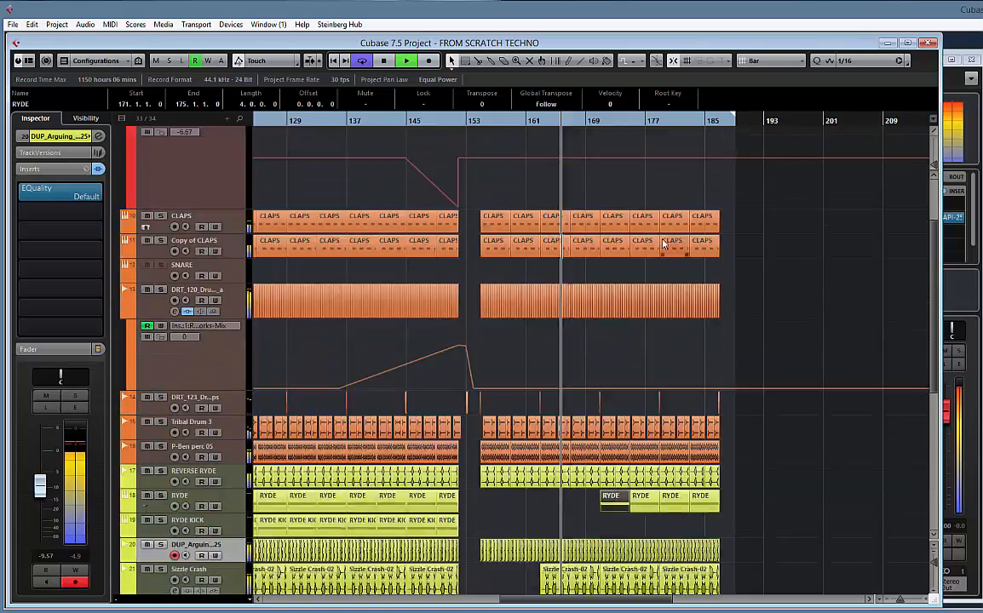
pyautogui.scroll(-10, 663, 243)
pyautogui.scroll(6, 663, 243)
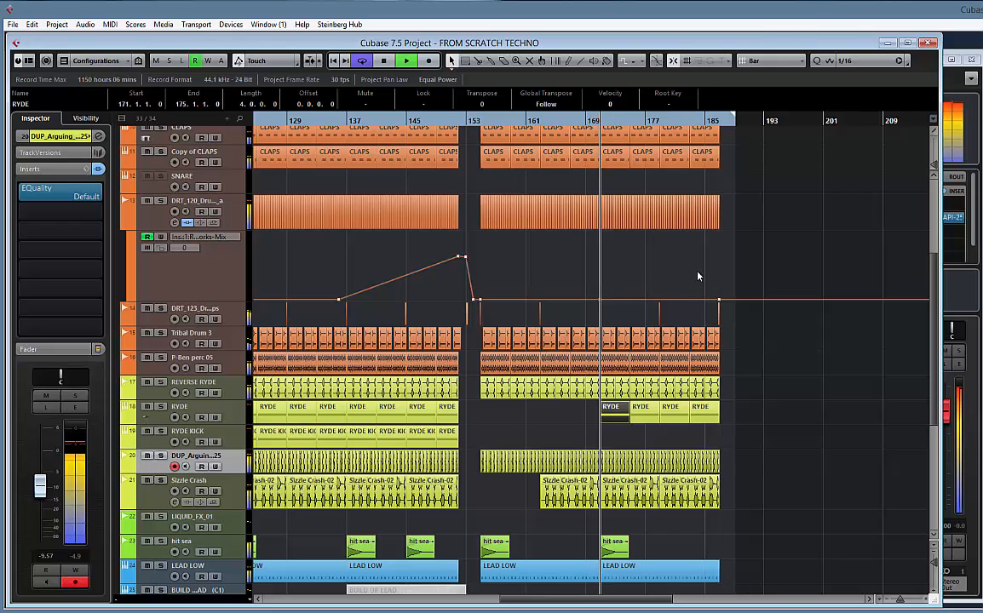
pyautogui.scroll(3, 697, 276)
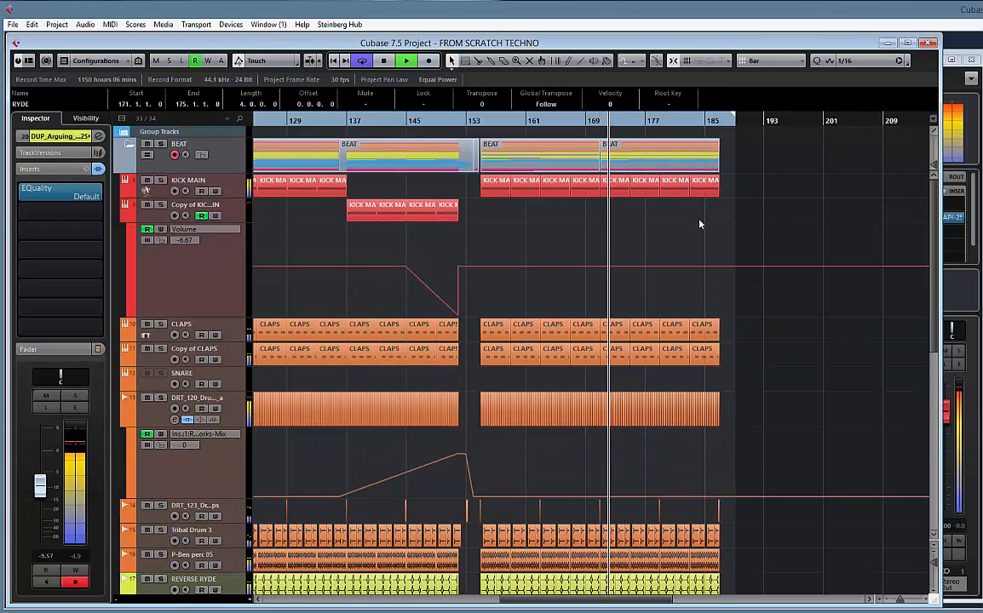
pyautogui.scroll(-4, 699, 256)
pyautogui.scroll(-3, 699, 224)
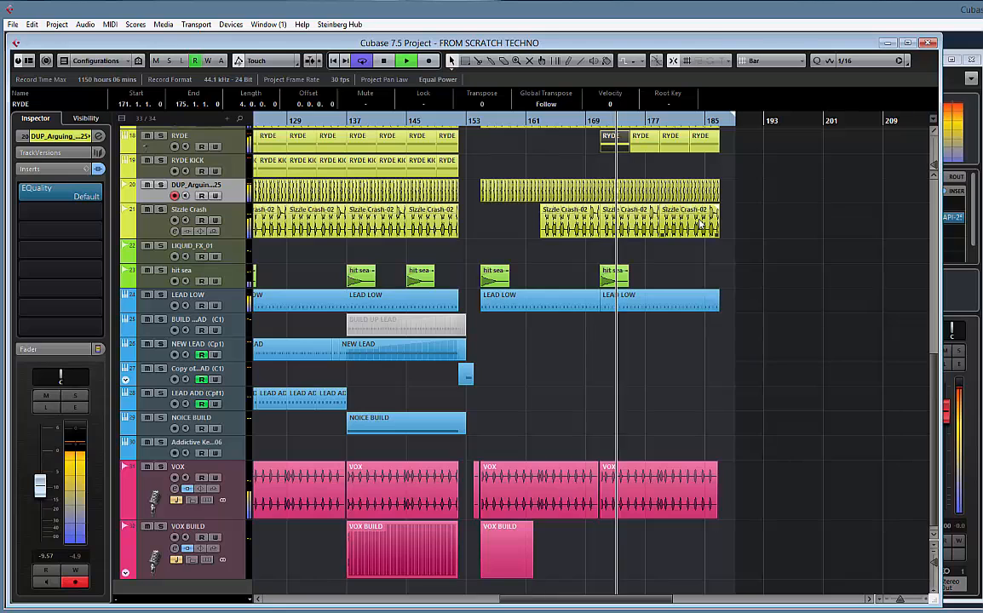
pyautogui.scroll(8, 699, 224)
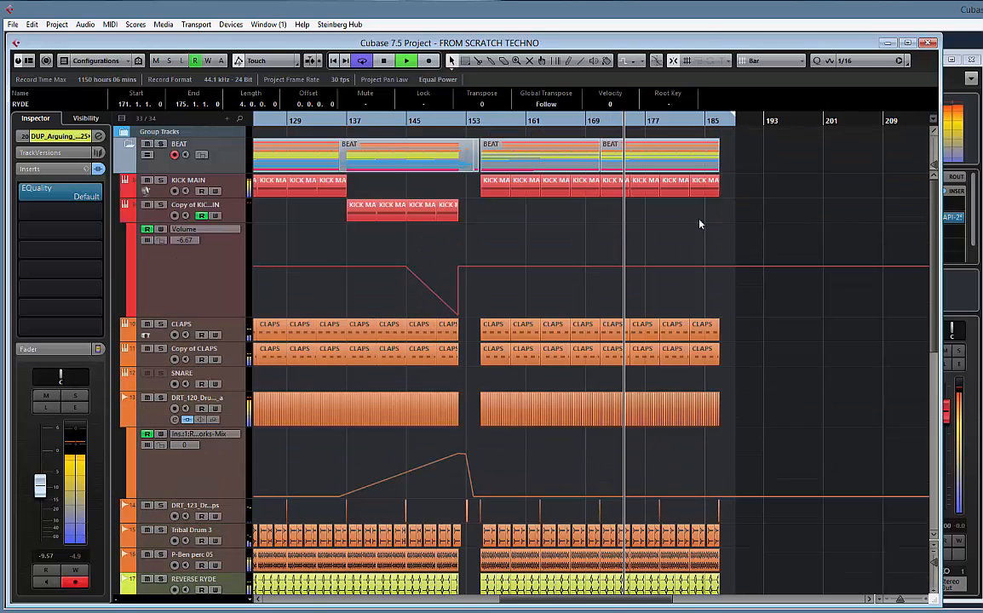
pyautogui.click(669, 157)
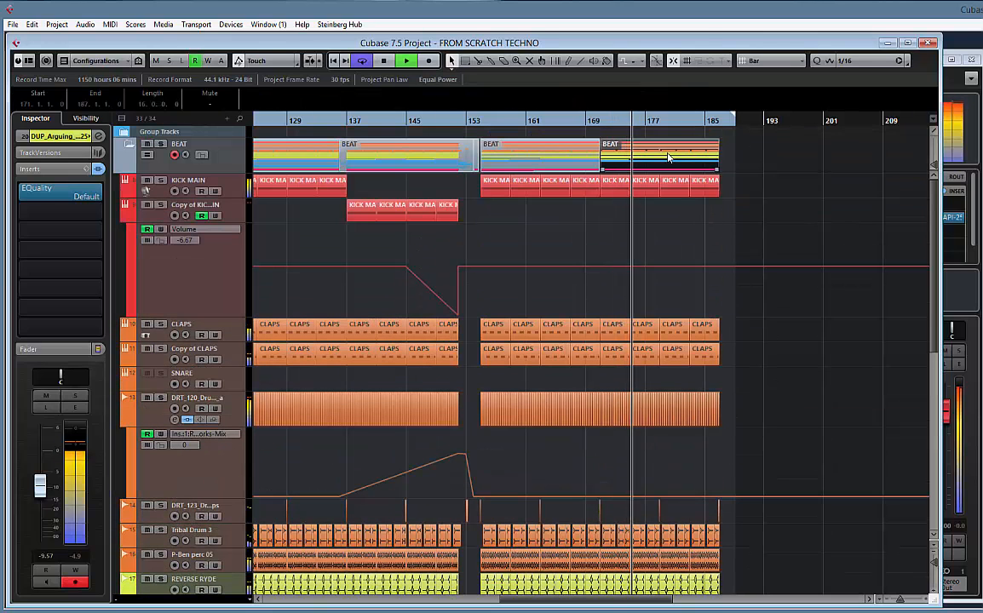
pyautogui.click(764, 189)
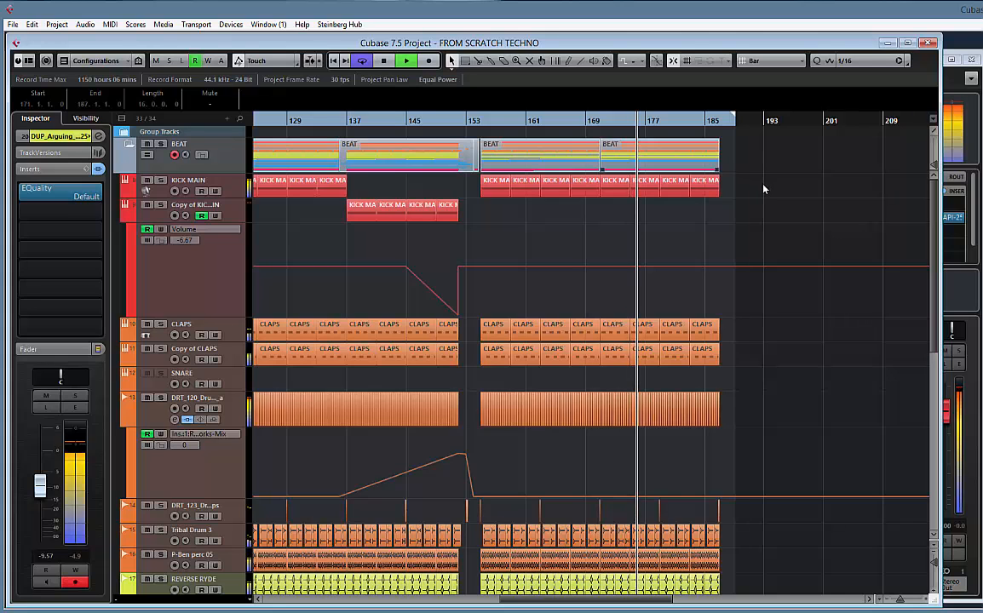
pyautogui.hotkey('ctrl', 'd')
pyautogui.scroll(-2, 742, 219)
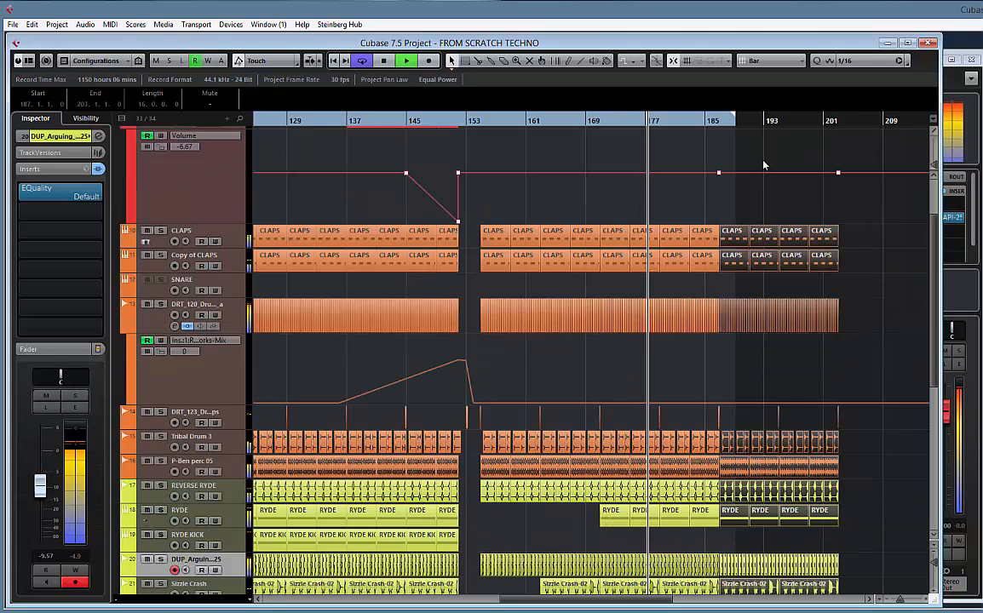
# Move the kick parts at bars 187 to 203 to the Copy of KICK MAIN track and rename that track KICK FILTERED
pyautogui.scroll(2, 763, 166)
pyautogui.moveTo(855, 185)
pyautogui.mouseDown()
pyautogui.moveTo(741, 192)
pyautogui.moveTo(731, 196)
pyautogui.moveTo(738, 213)
pyautogui.mouseUp()
pyautogui.doubleClick(192, 207)
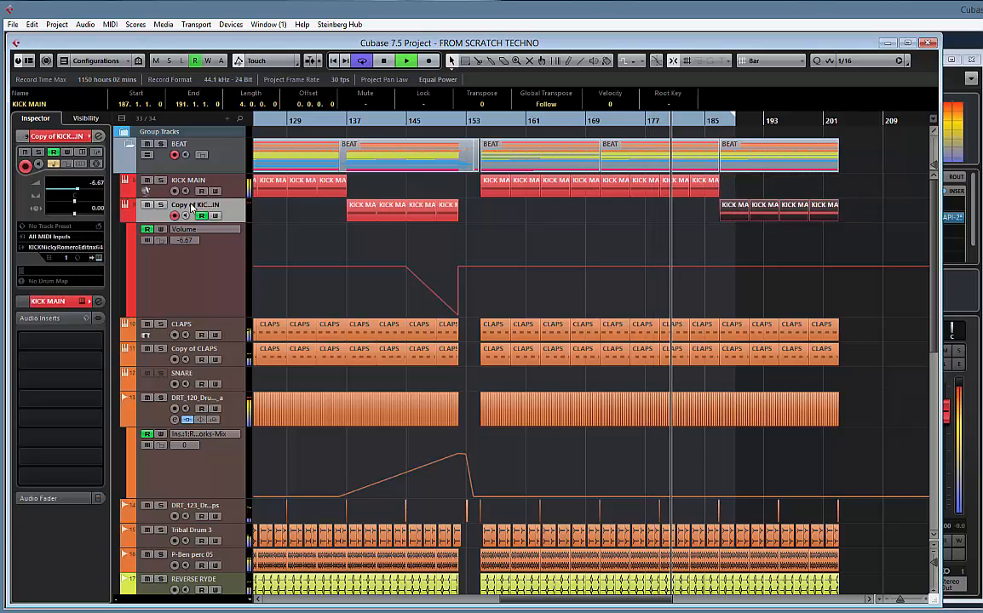
pyautogui.write('K')
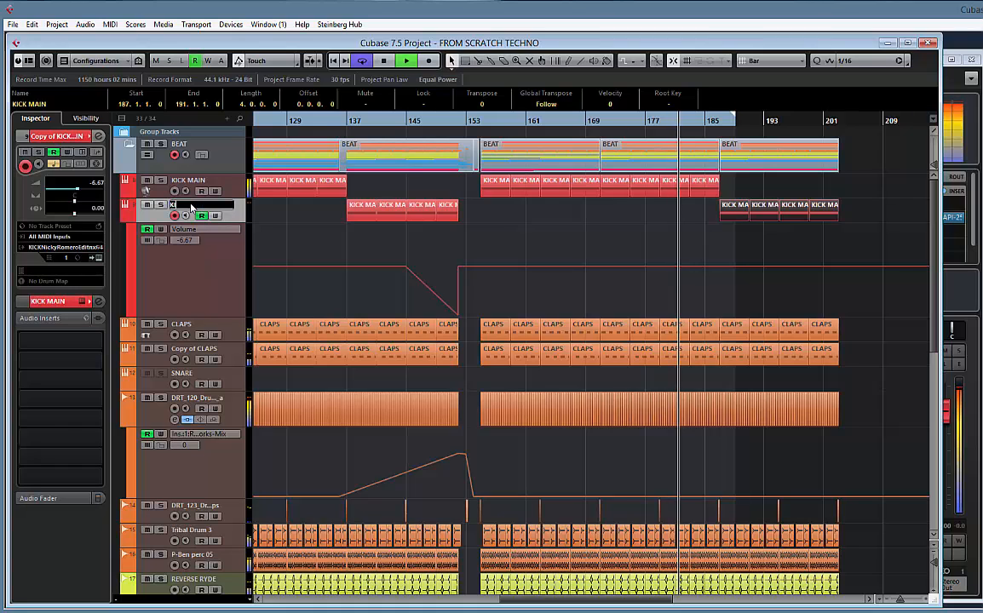
pyautogui.write('ICK FILTERED')
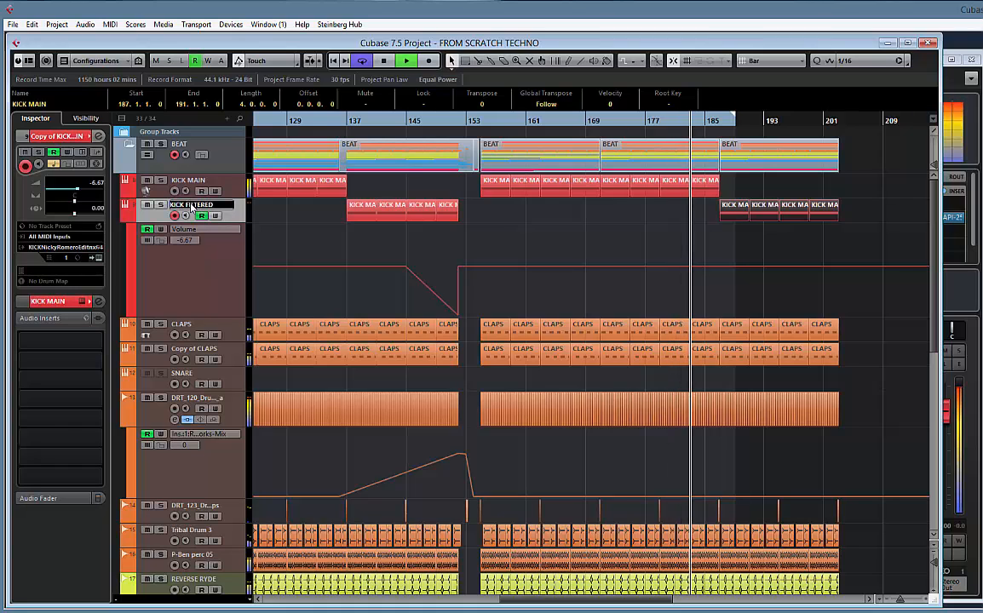
pyautogui.press('Return')
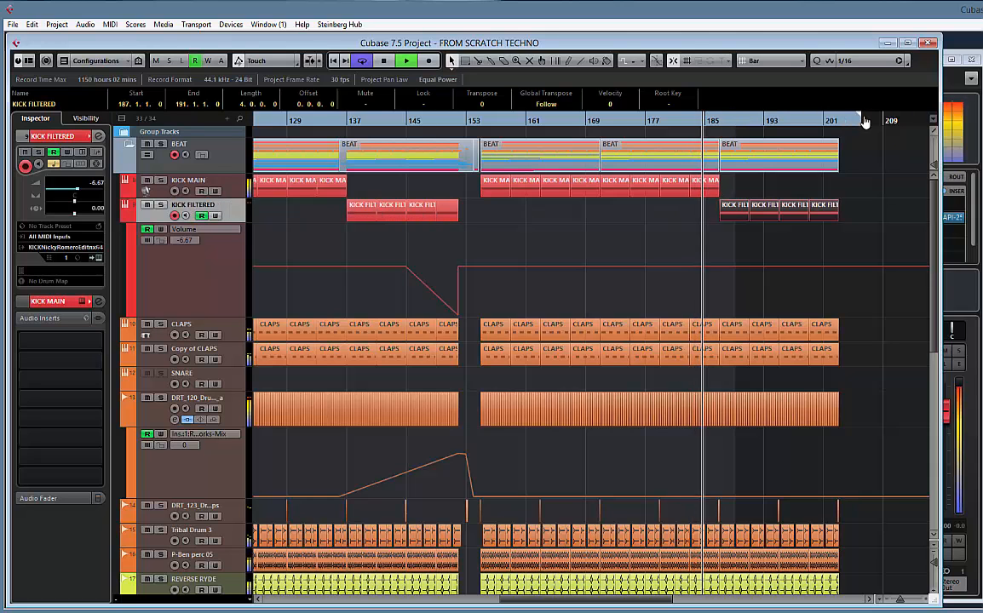
# Raise the DRT_120 drum loop's insert Mix automation point at bar 203 to 28, making a ramp from bar 187
pyautogui.scroll(-5, 749, 238)
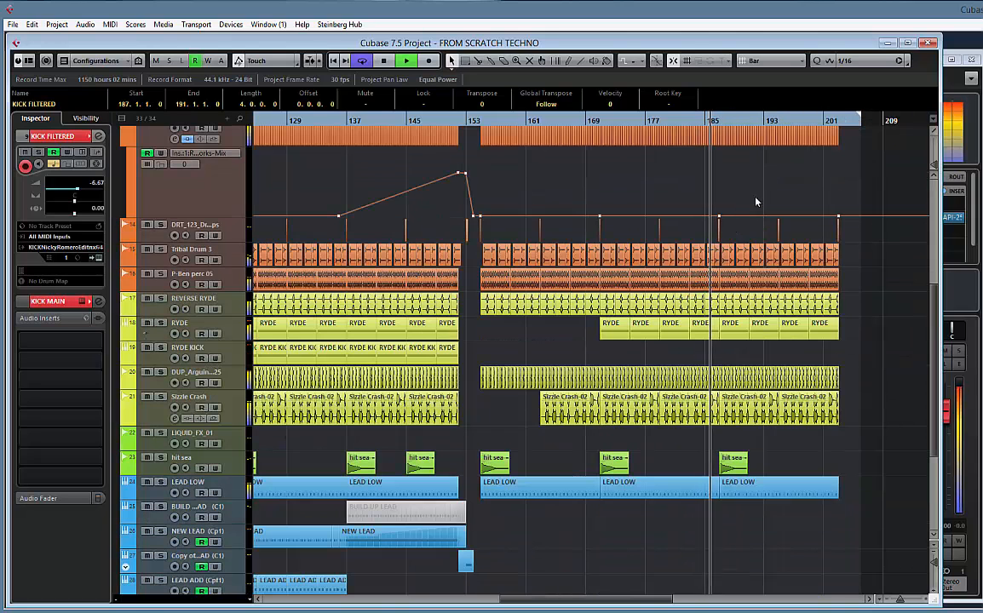
pyautogui.scroll(-2, 758, 205)
pyautogui.scroll(7, 819, 276)
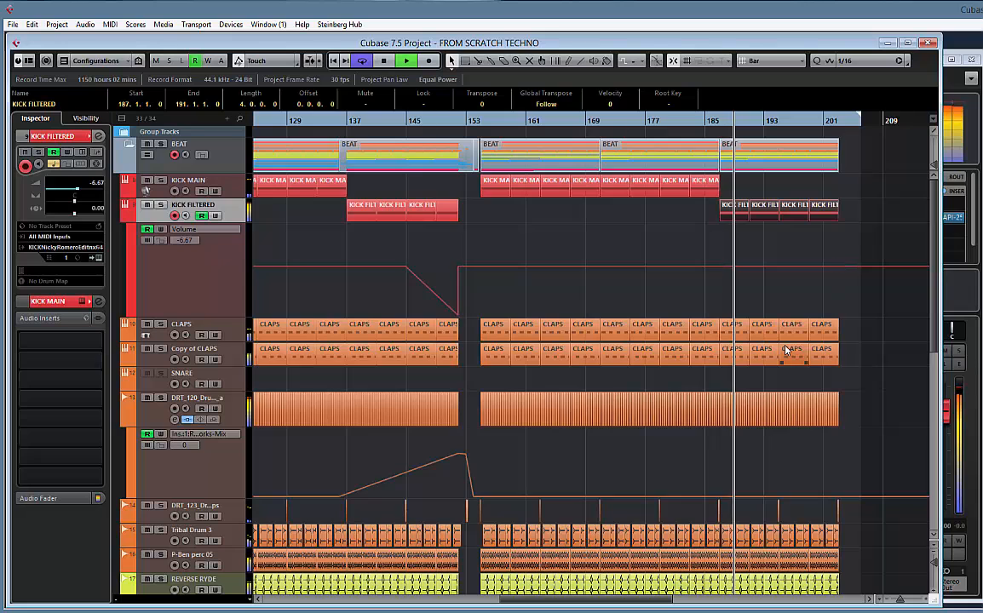
pyautogui.scroll(-1, 788, 348)
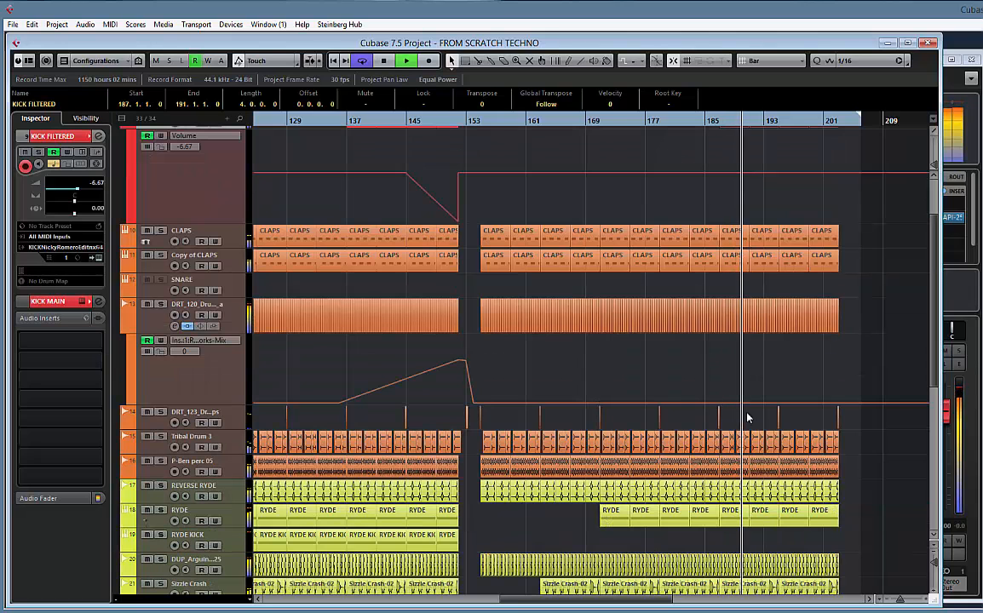
pyautogui.click(839, 405)
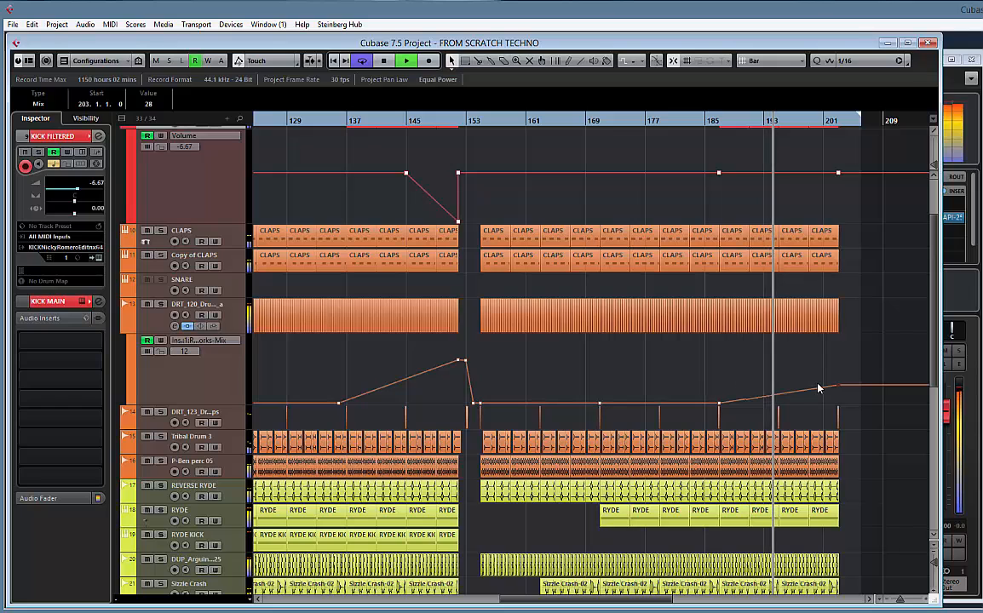
# Extend the locator range to about bar 214 and play past bar 203, looking over all tracks there
pyautogui.moveTo(851, 363); pyautogui.dragTo(663, 357)
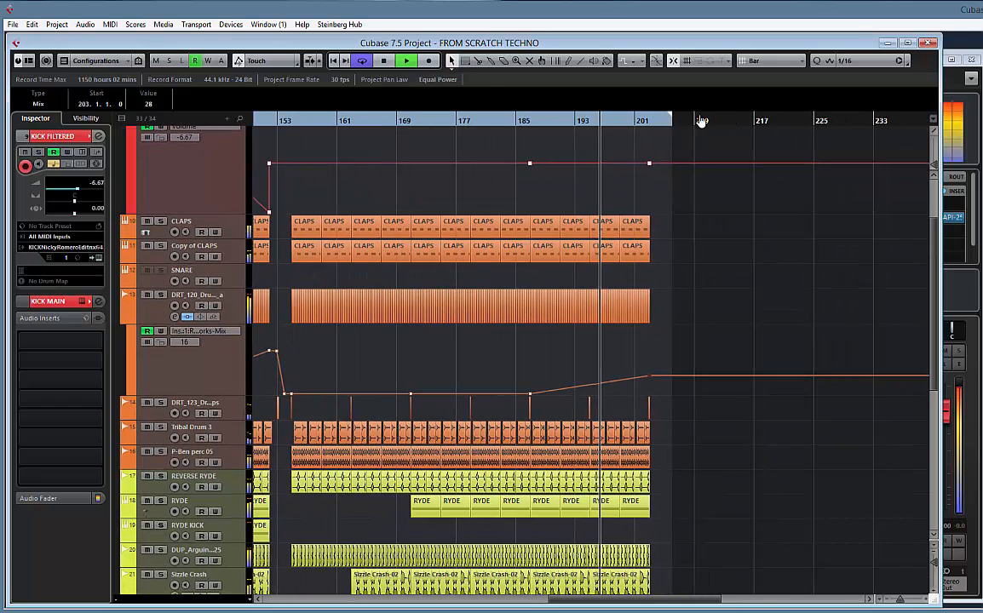
pyautogui.moveTo(700, 121); pyautogui.dragTo(735, 120)
pyautogui.scroll(-5, 716, 271)
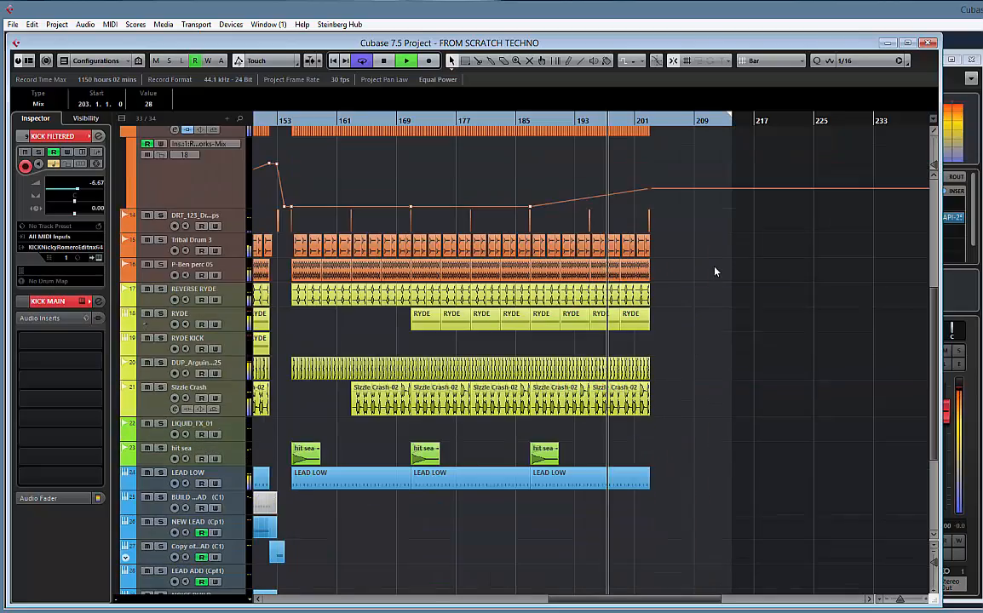
pyautogui.moveTo(419, 331); pyautogui.dragTo(461, 329)
pyautogui.scroll(7, 779, 313)
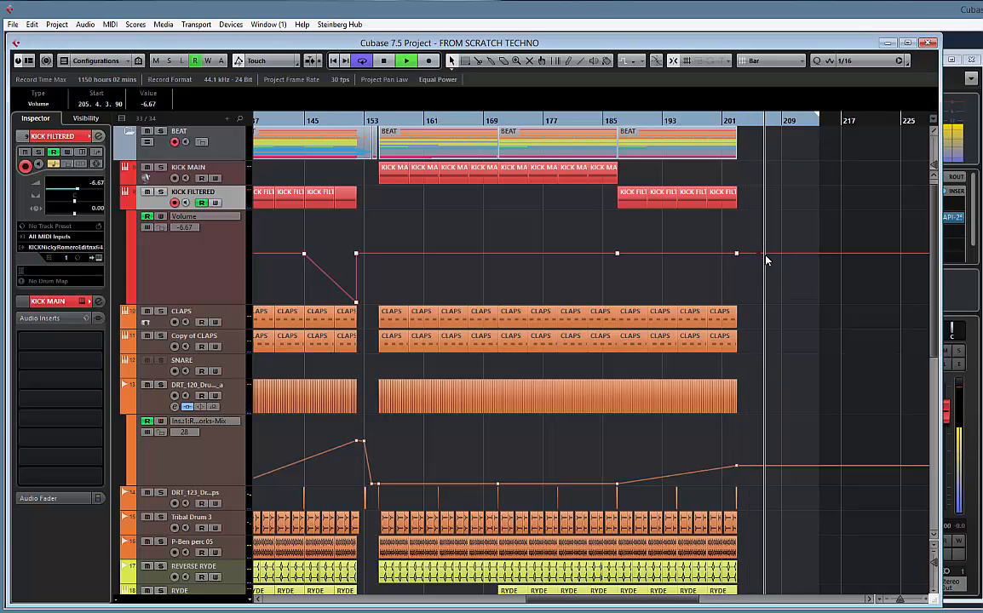
pyautogui.scroll(-5, 763, 286)
pyautogui.scroll(4, 763, 285)
pyautogui.scroll(-5, 763, 290)
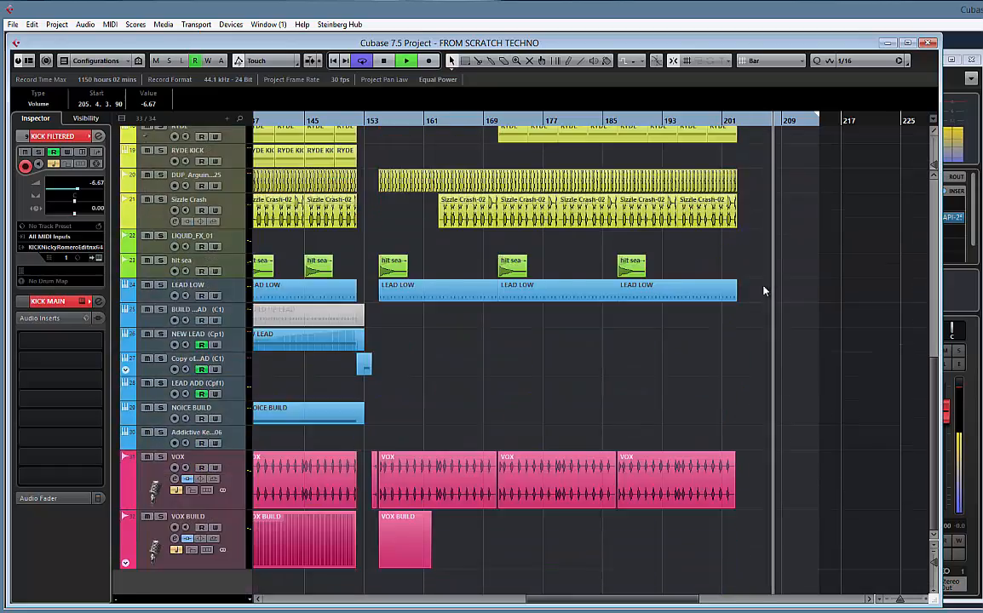
pyautogui.scroll(6, 764, 290)
pyautogui.hscroll(-4, 494, 253)
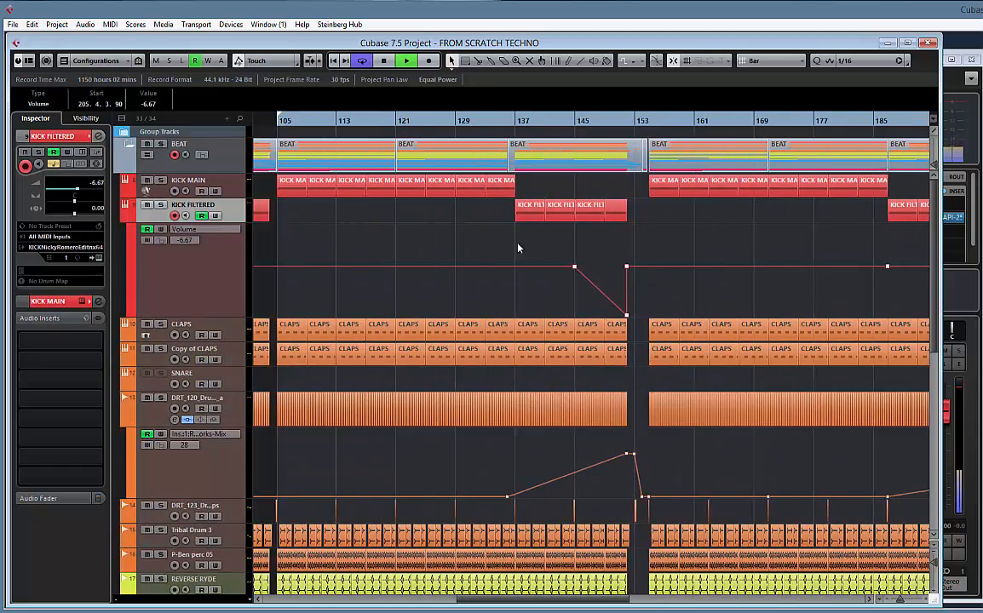
# Stop playback, audition the early section from about bar 27, and examine the effect and lead tracks there
pyautogui.press('space')
pyautogui.moveTo(726, 247); pyautogui.dragTo(899, 246)
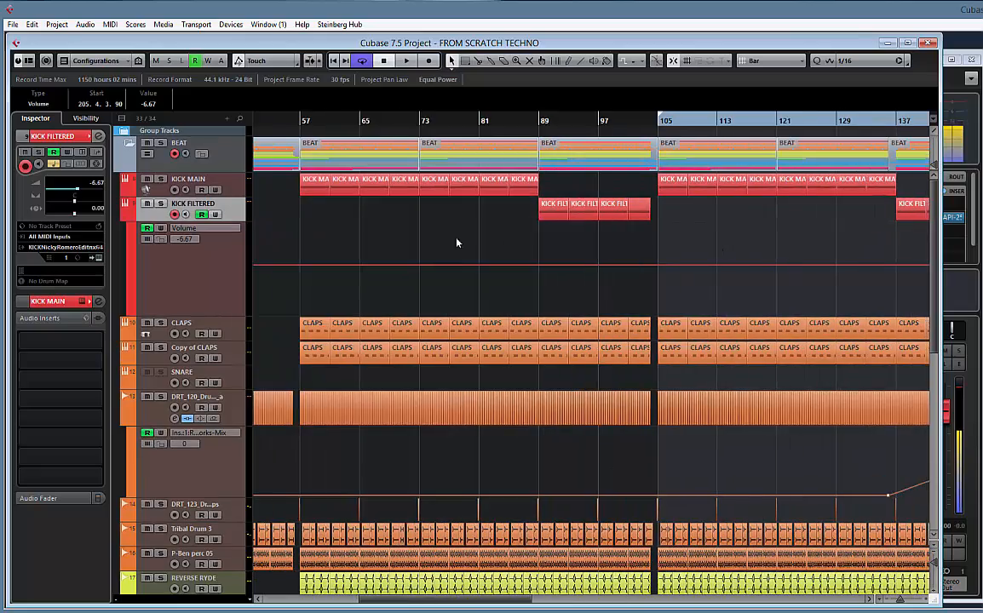
pyautogui.moveTo(457, 242); pyautogui.dragTo(900, 230)
pyautogui.doubleClick(454, 125)
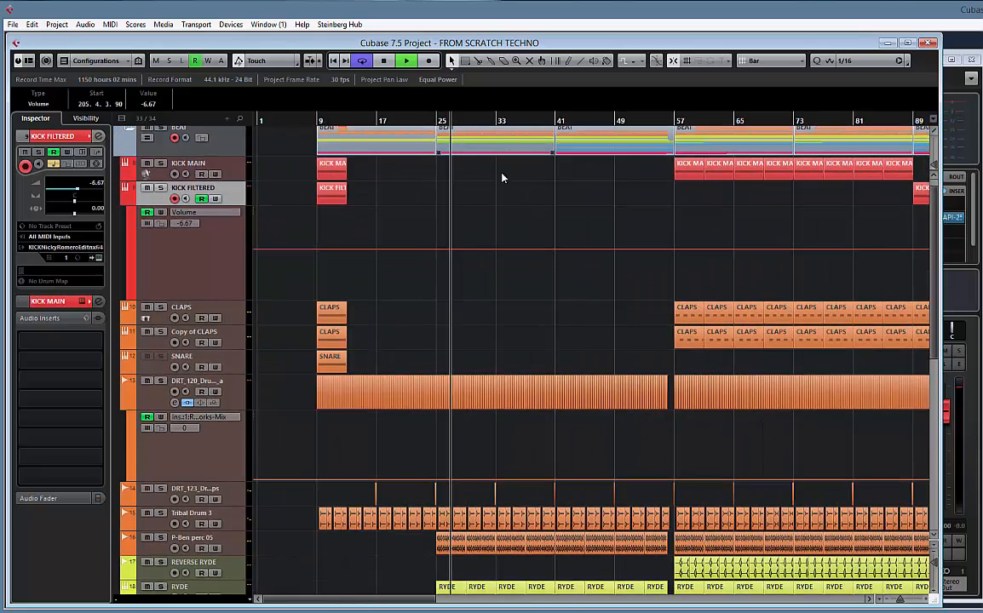
pyautogui.scroll(-6, 521, 235)
pyautogui.moveTo(718, 327); pyautogui.dragTo(449, 313)
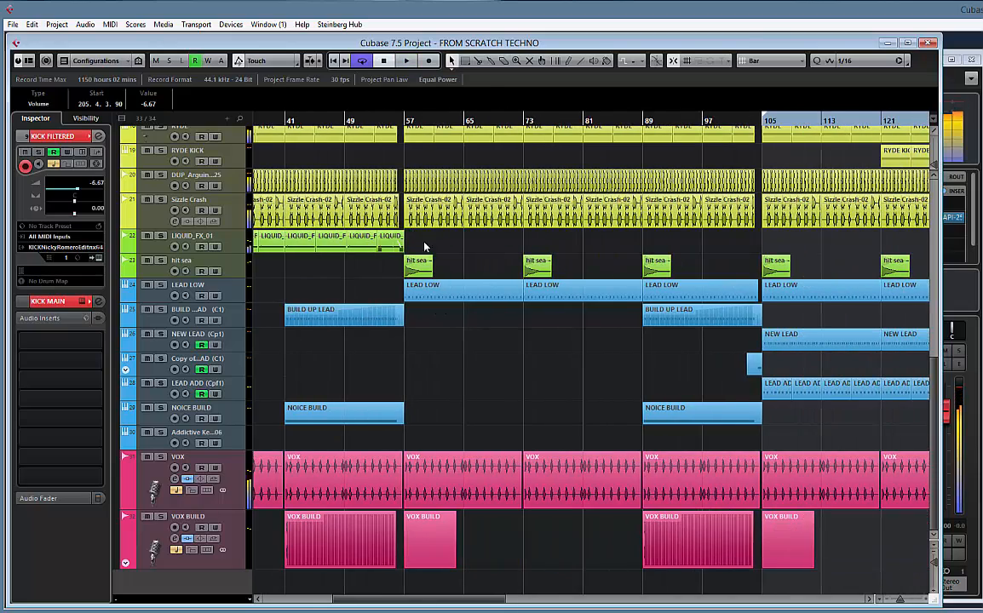
# Bounce the LIQUID_FX_01 clips between bars 25 and 57 into one continuous event, keeping the grid type at Bar
pyautogui.moveTo(424, 247); pyautogui.dragTo(587, 253)
pyautogui.click(305, 247)
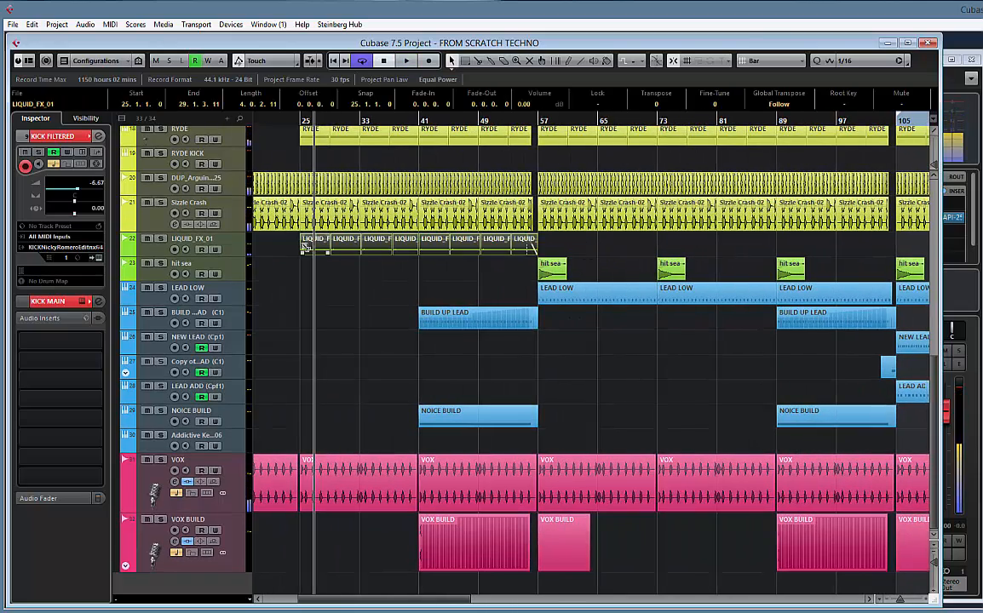
pyautogui.click(764, 60)
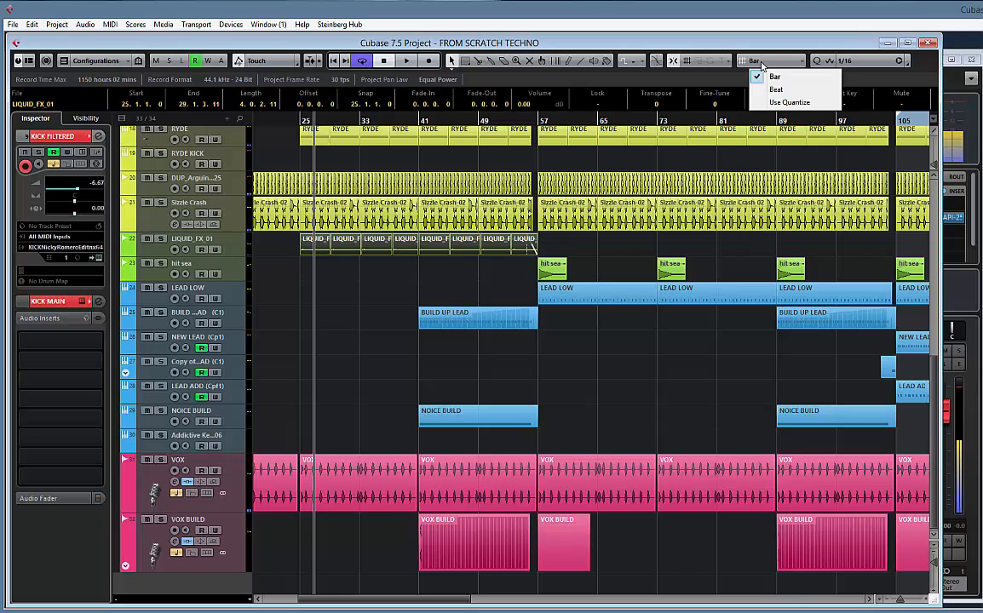
pyautogui.click(771, 74)
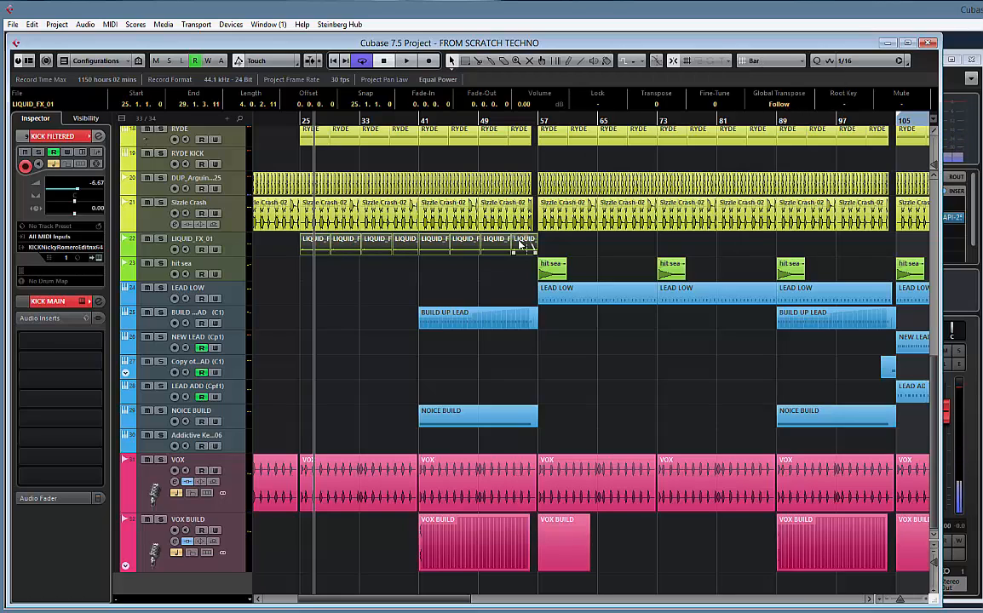
pyautogui.hotkey('ctrl', 'b')
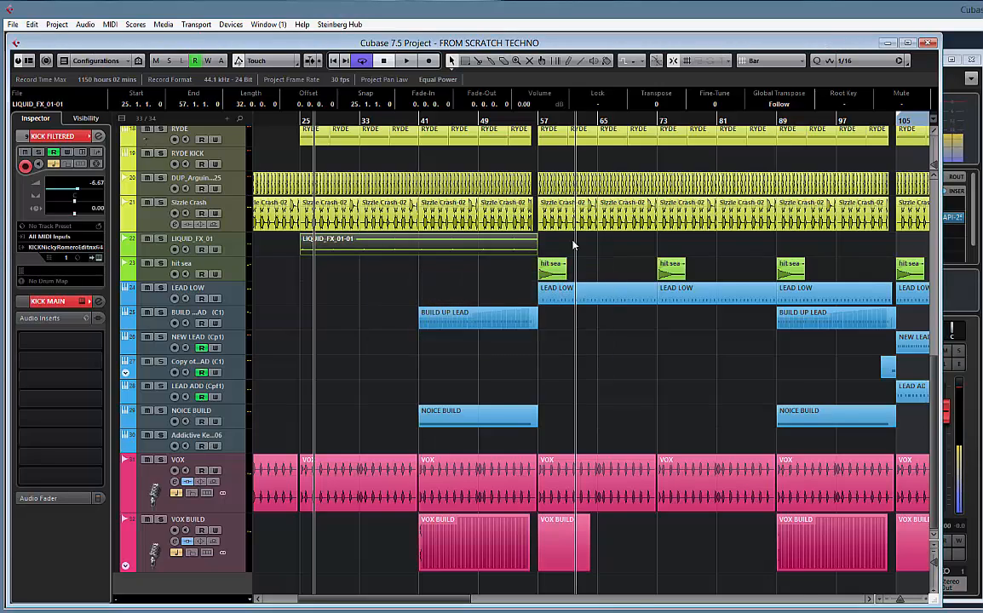
# Audition the arrangement on both sides of bar 105, listening to the build-up and the section that follows
pyautogui.press('g')
pyautogui.hscroll(3, 631, 245)
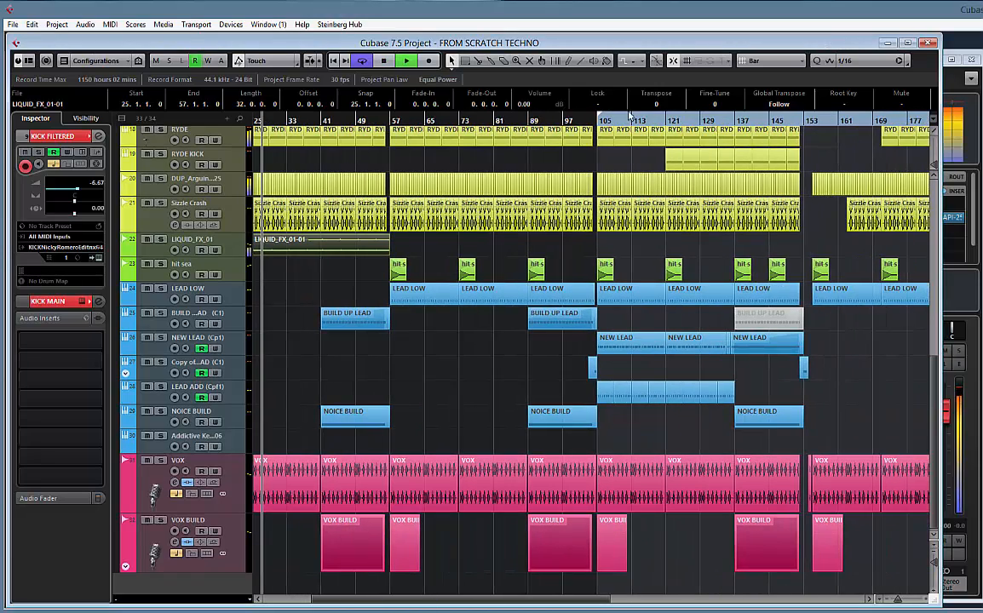
pyautogui.click(653, 120)
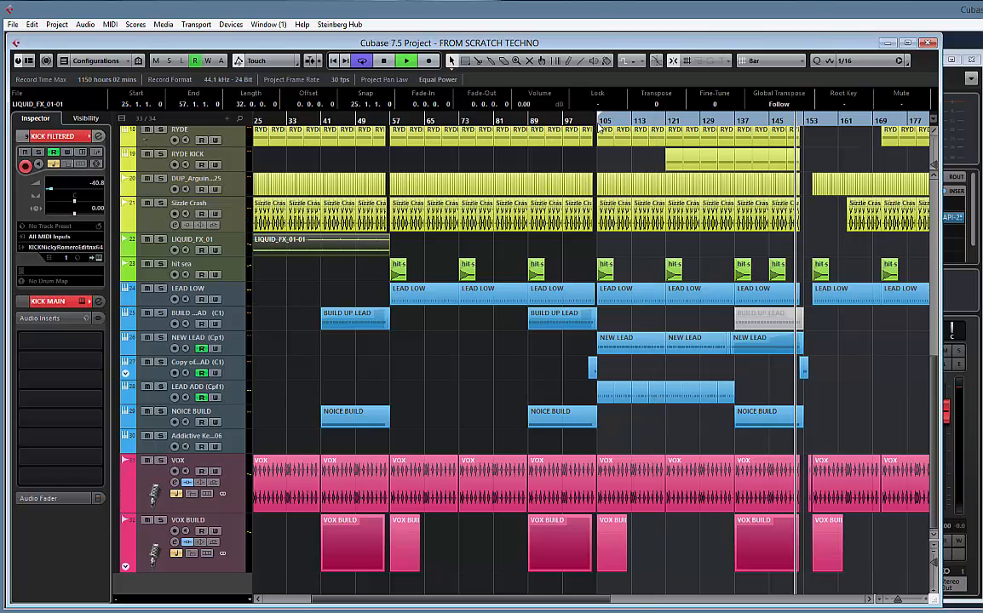
pyautogui.click(516, 120)
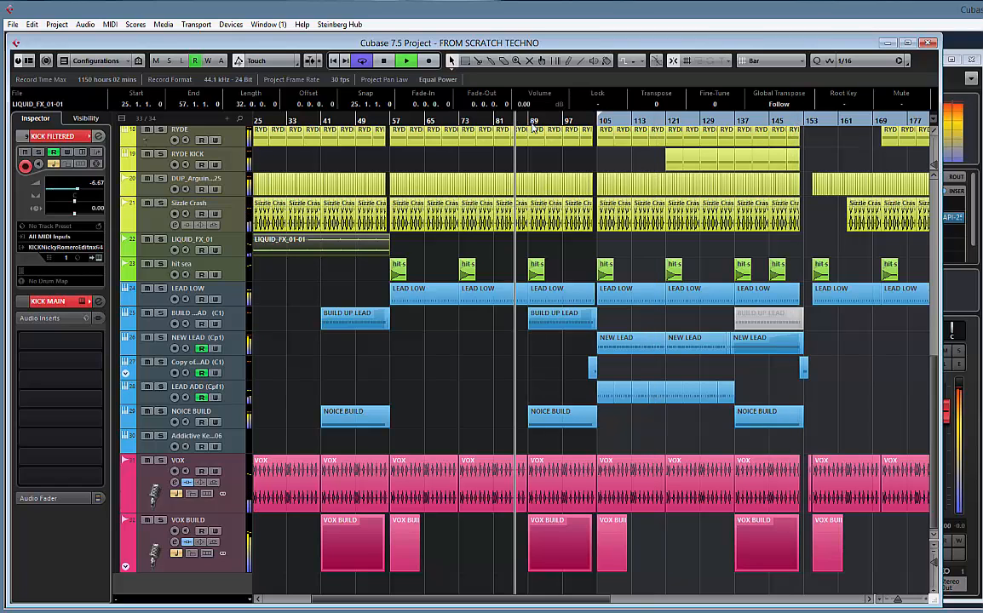
pyautogui.click(602, 121)
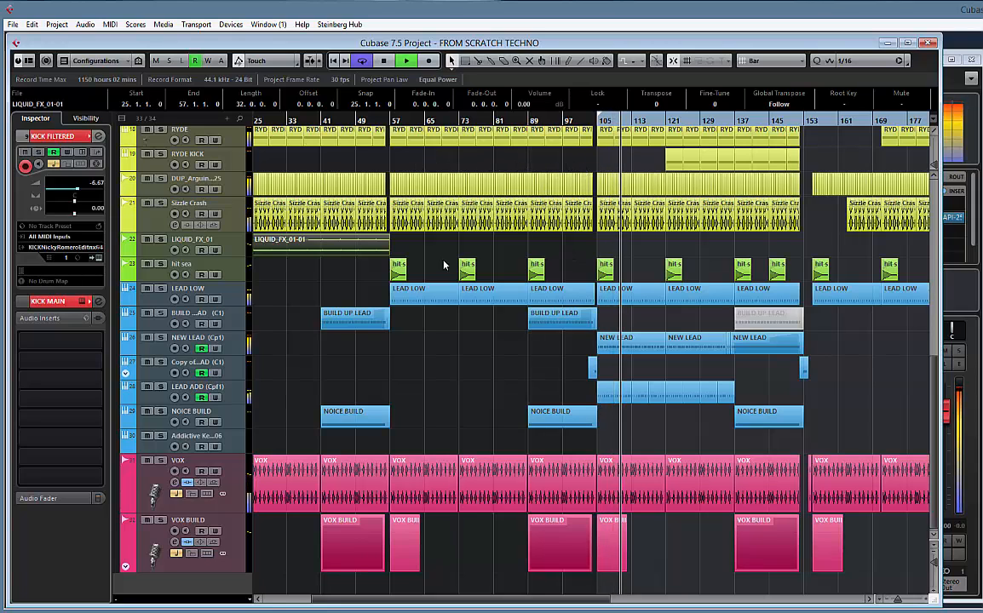
# Place a LIQUID_FX_01-01 copy at bars 81 to 105 with a fade-in of about 7.5 bars and a fade-out of about 2 bars, then audition it
pyautogui.moveTo(333, 252); pyautogui.dragTo(603, 246)
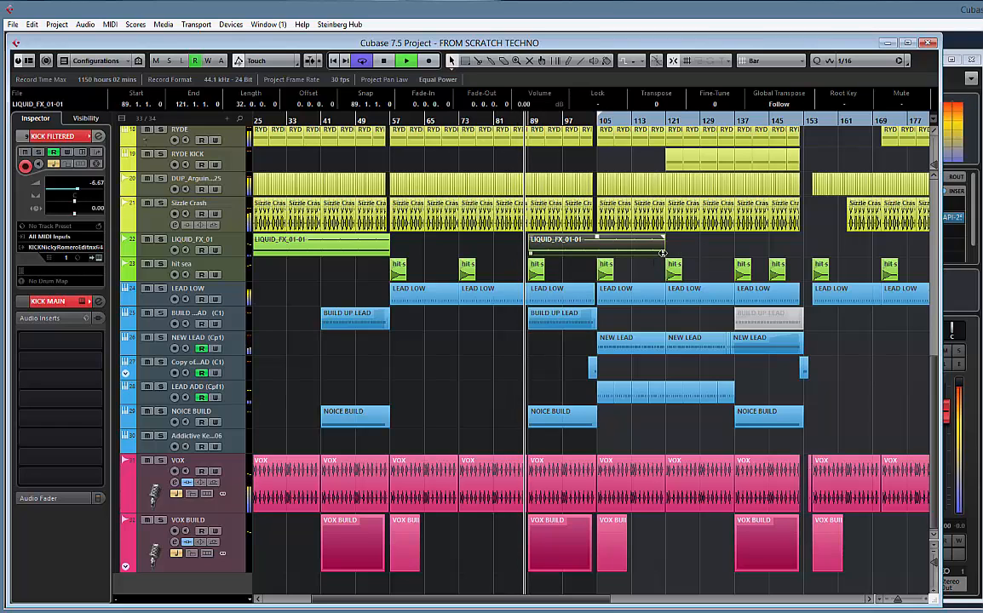
pyautogui.moveTo(663, 253); pyautogui.dragTo(496, 245)
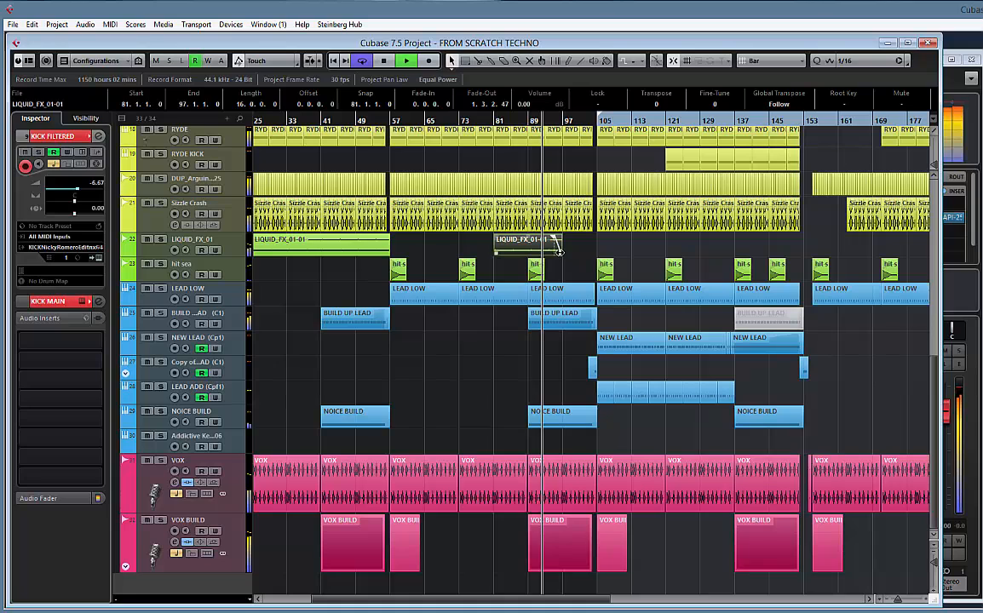
pyautogui.moveTo(558, 250); pyautogui.dragTo(594, 243)
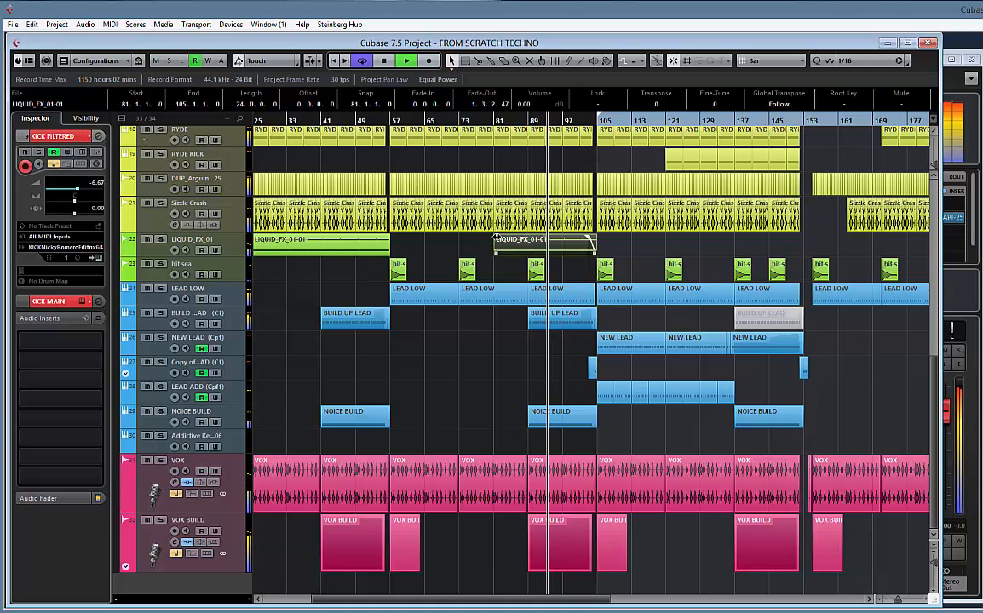
pyautogui.moveTo(528, 236); pyautogui.dragTo(531, 236)
pyautogui.click(495, 121)
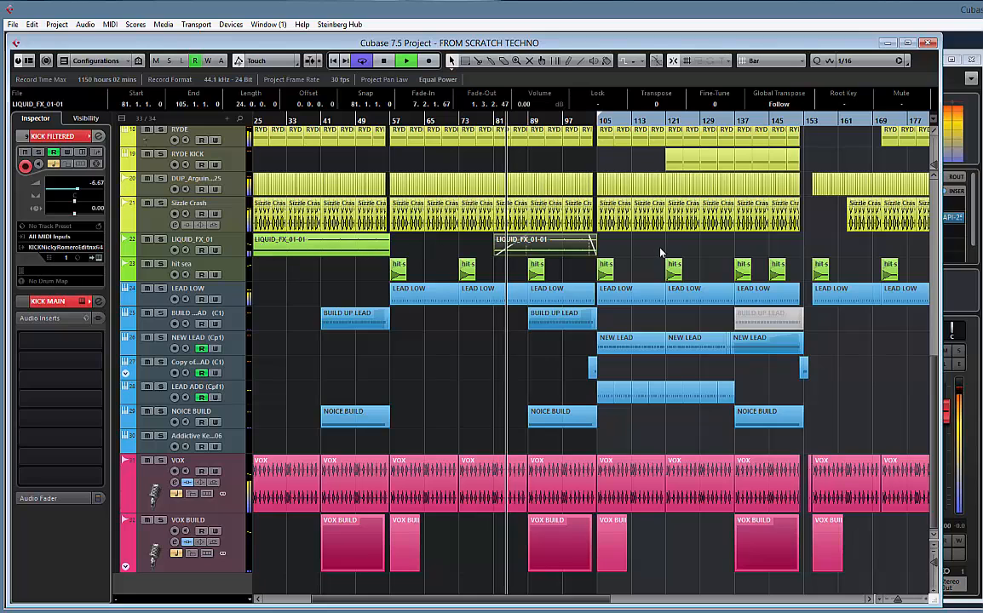
# Copy the faded LIQUID_FX_01-01 event from bar 81 to bar 153 on the same track
pyautogui.hscroll(5, 557, 242)
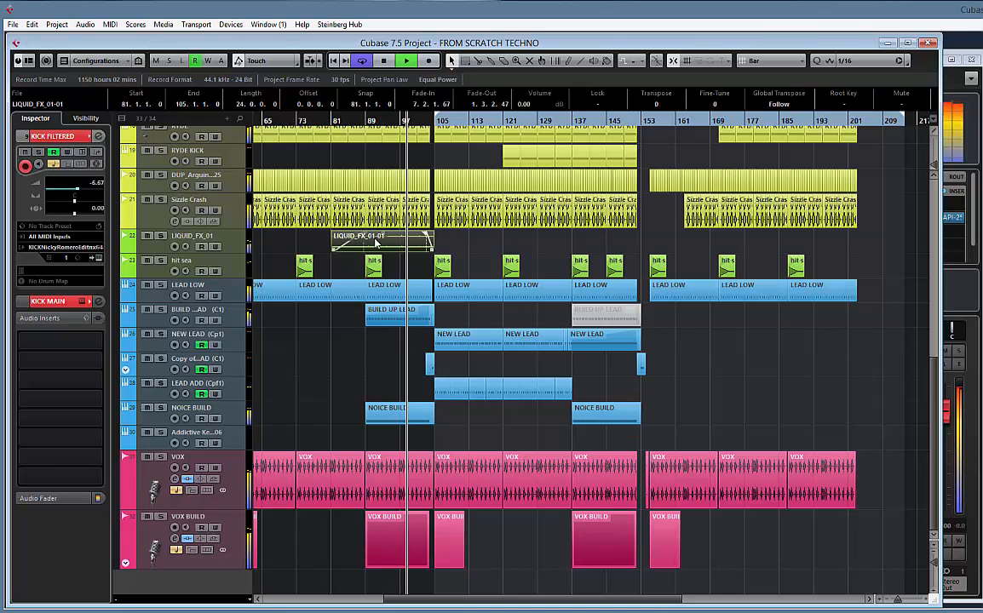
pyautogui.moveTo(383, 244); pyautogui.dragTo(692, 249)
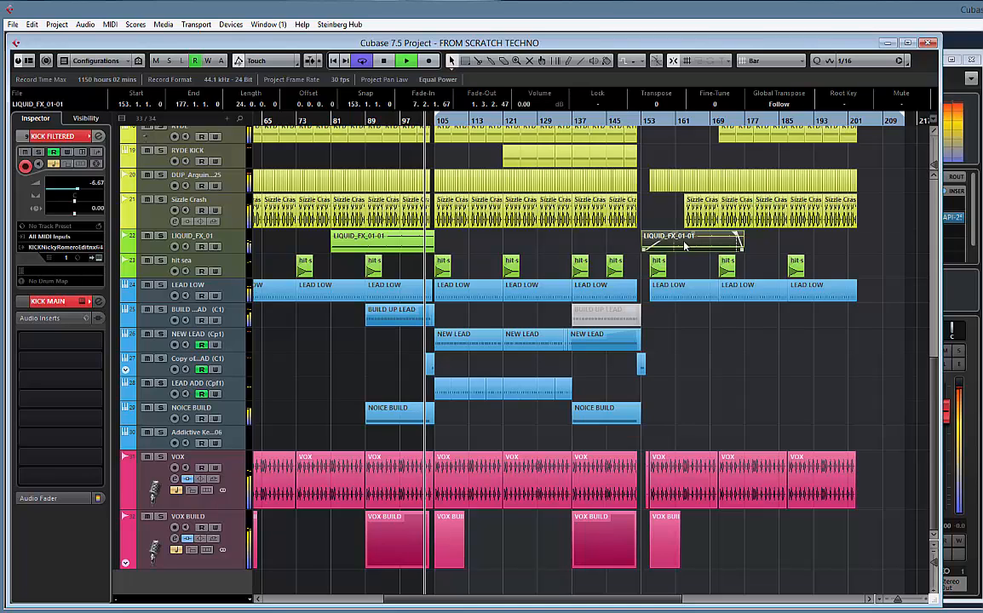
pyautogui.click(433, 236)
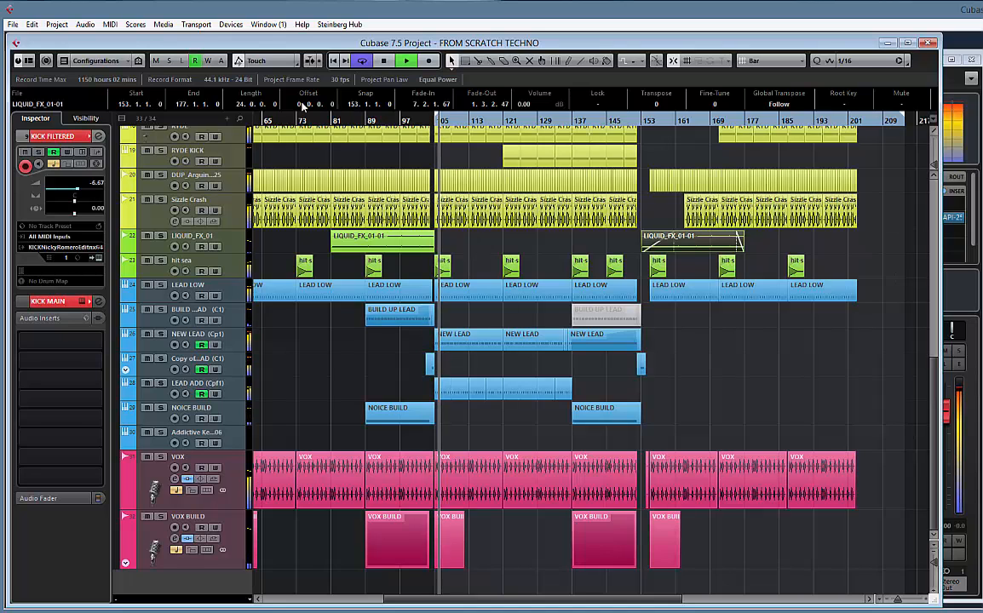
# Shorten the LEAD LOW and VOX events before bar 105 to end at bar 104, and audition the transition from bar 103
pyautogui.moveTo(424, 122); pyautogui.dragTo(428, 180)
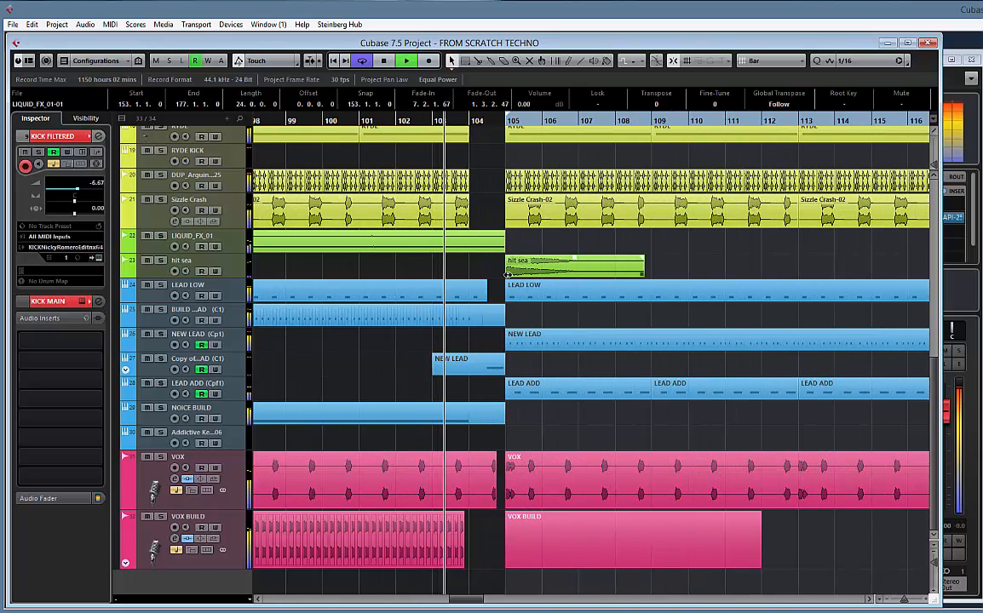
pyautogui.moveTo(485, 299); pyautogui.dragTo(467, 299)
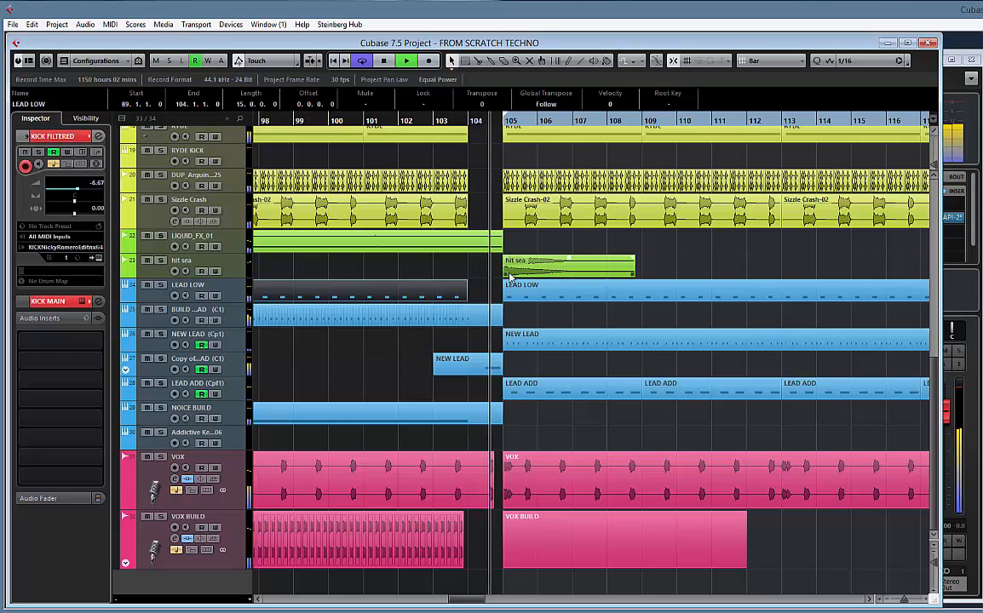
pyautogui.moveTo(493, 509)
pyautogui.mouseDown()
pyautogui.moveTo(465, 509)
pyautogui.moveTo(475, 512)
pyautogui.mouseUp()
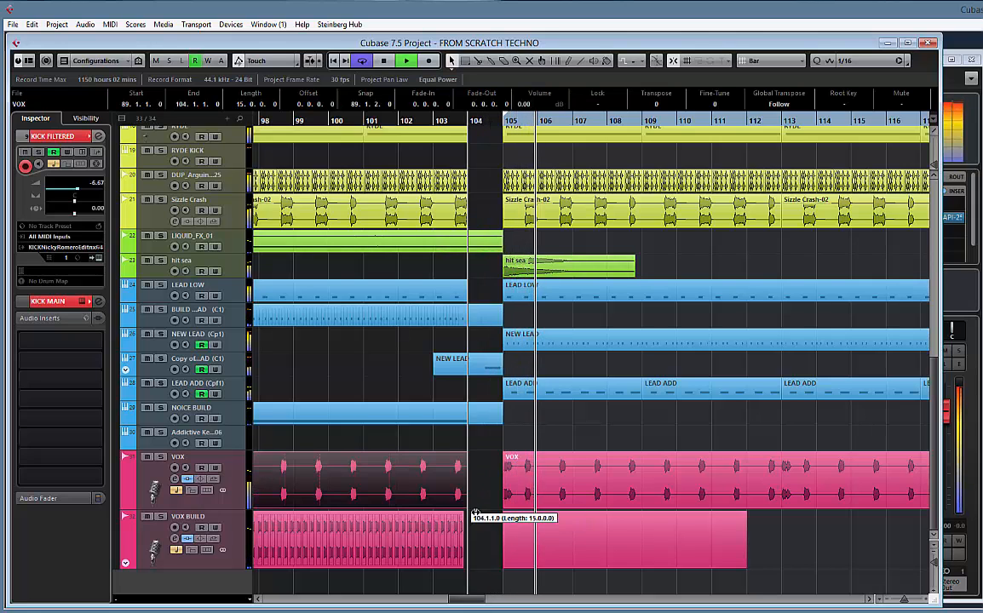
pyautogui.click(437, 121)
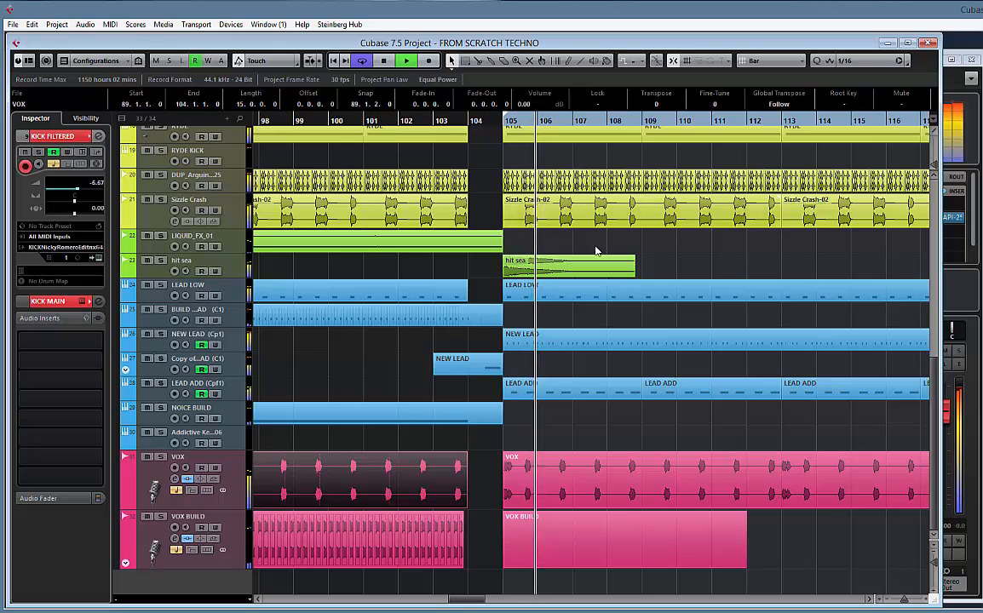
pyautogui.press('space')
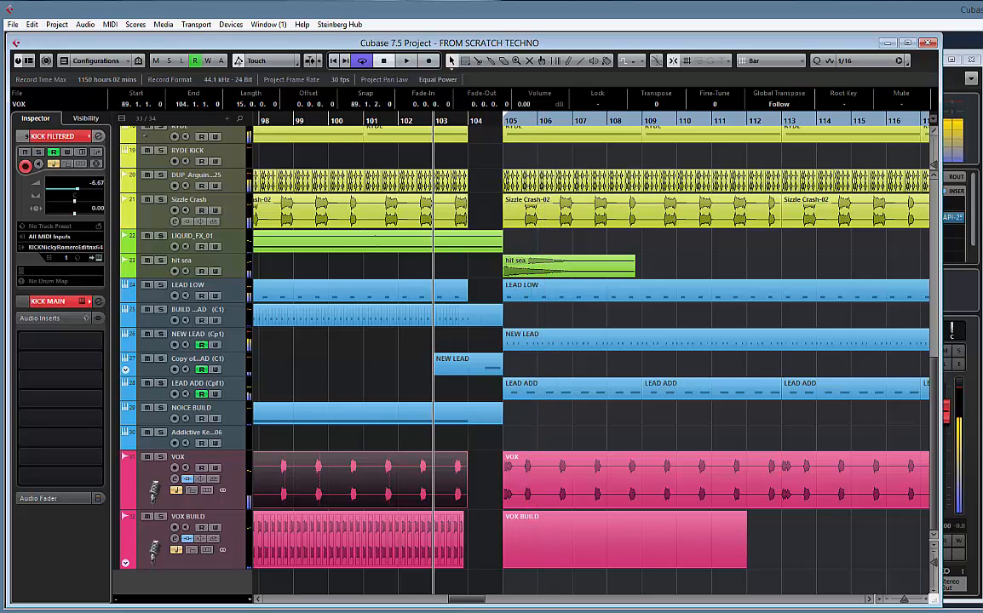
# Open the MediaBay and switch its browse location to TECHNO SOUNDS
pyautogui.press('F5')
pyautogui.click(601, 128)
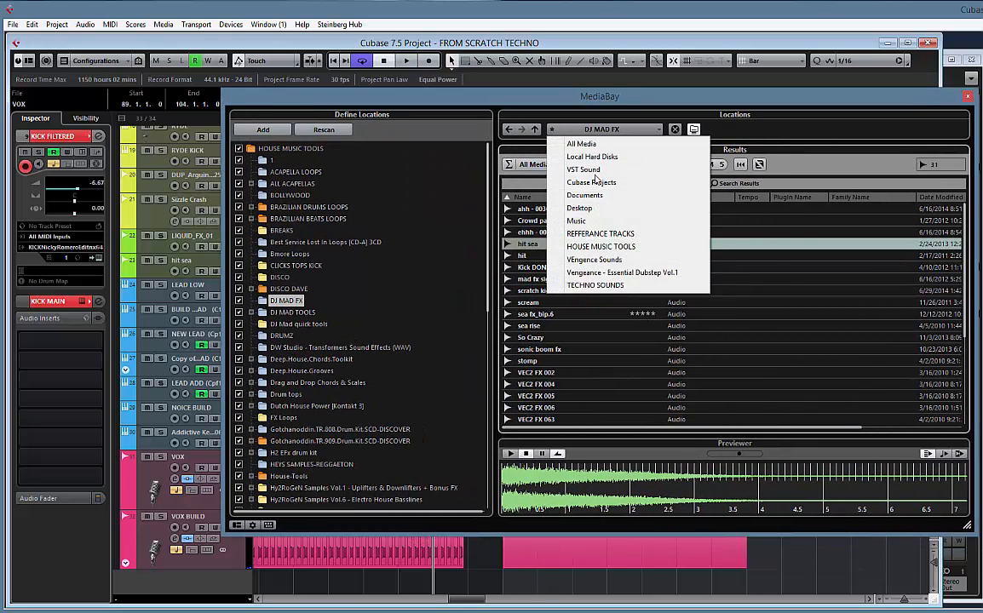
pyautogui.click(619, 284)
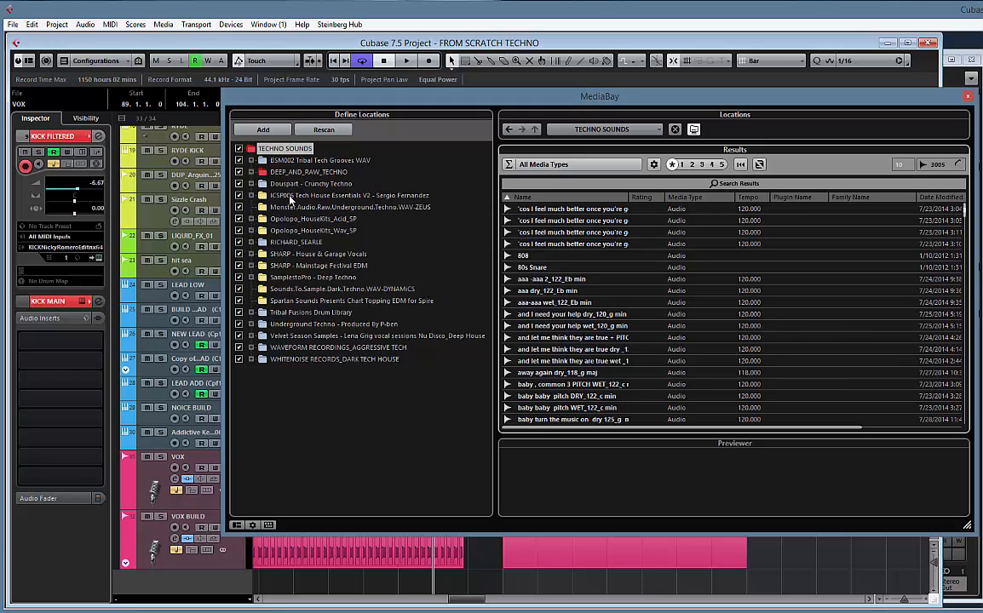
# Examine the subfolders of the techno sample packs, including SamplestoPro - Deep Techno, Tribal Fusions Drum Library, Underground Techno and WAVEFORM RECORDINGS_AGGRESSIVE TECH
pyautogui.click(251, 242)
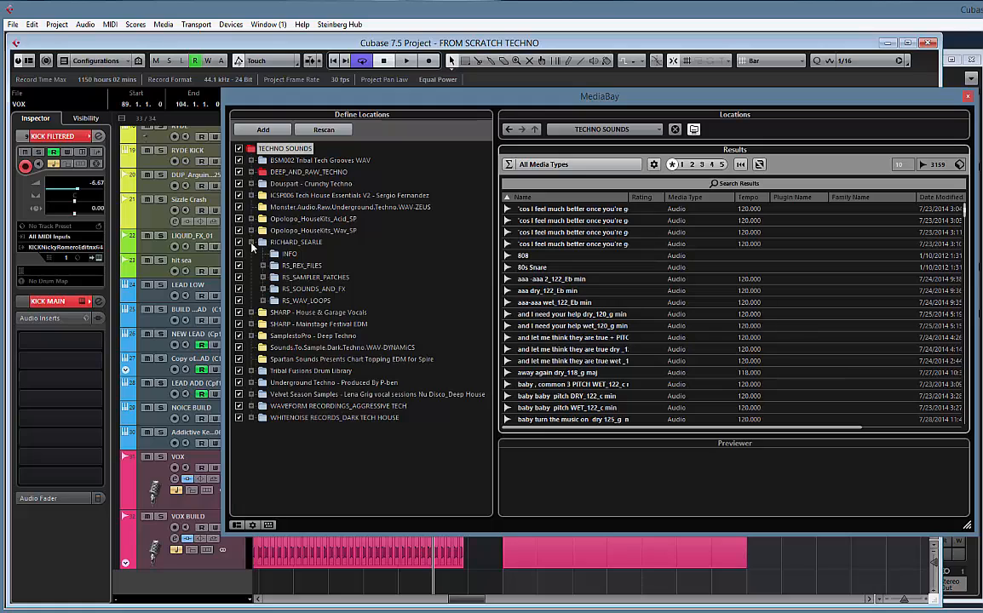
pyautogui.click(251, 242)
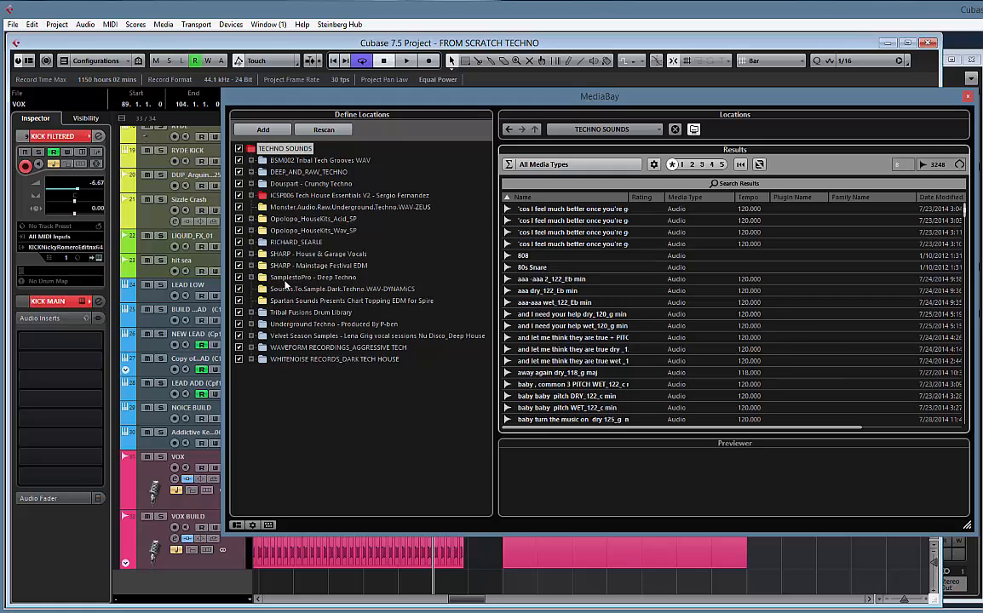
pyautogui.click(251, 277)
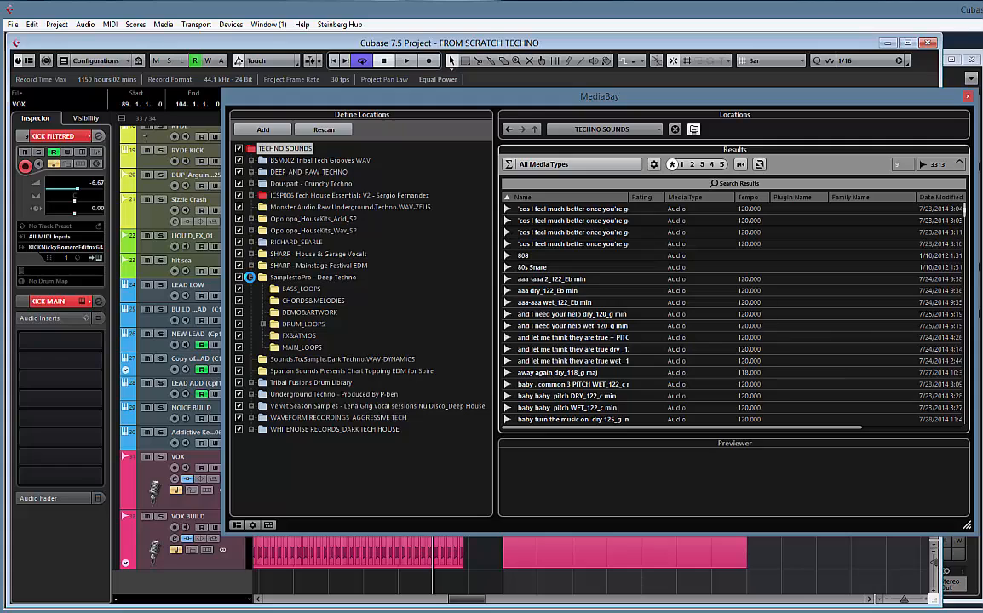
pyautogui.click(250, 277)
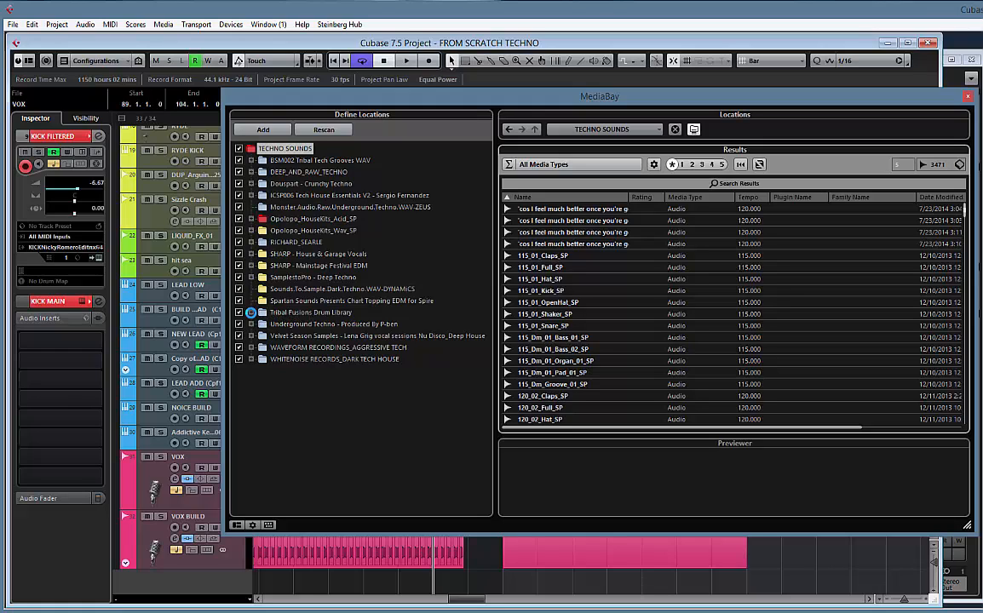
pyautogui.click(251, 313)
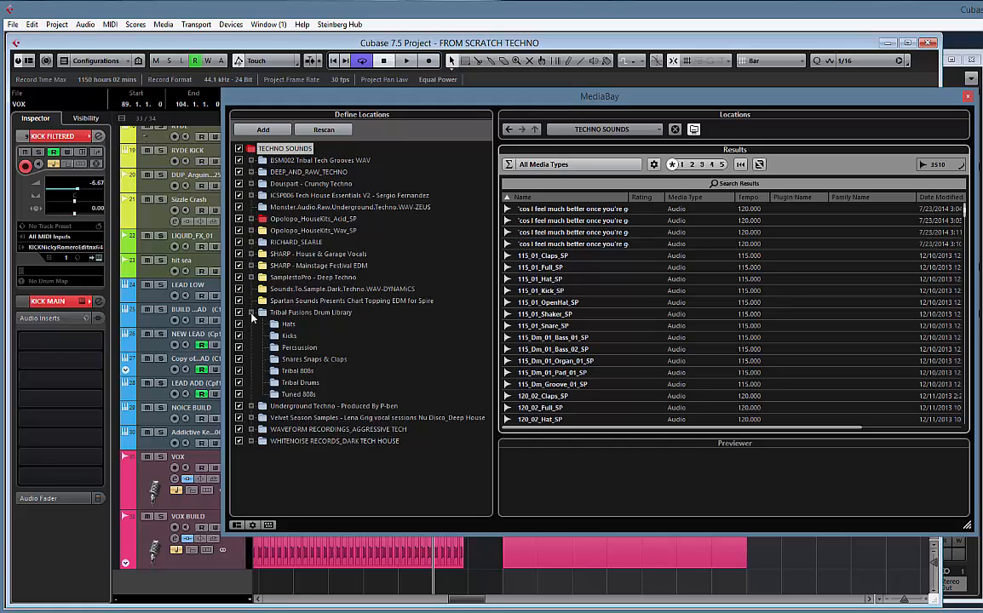
pyautogui.click(251, 312)
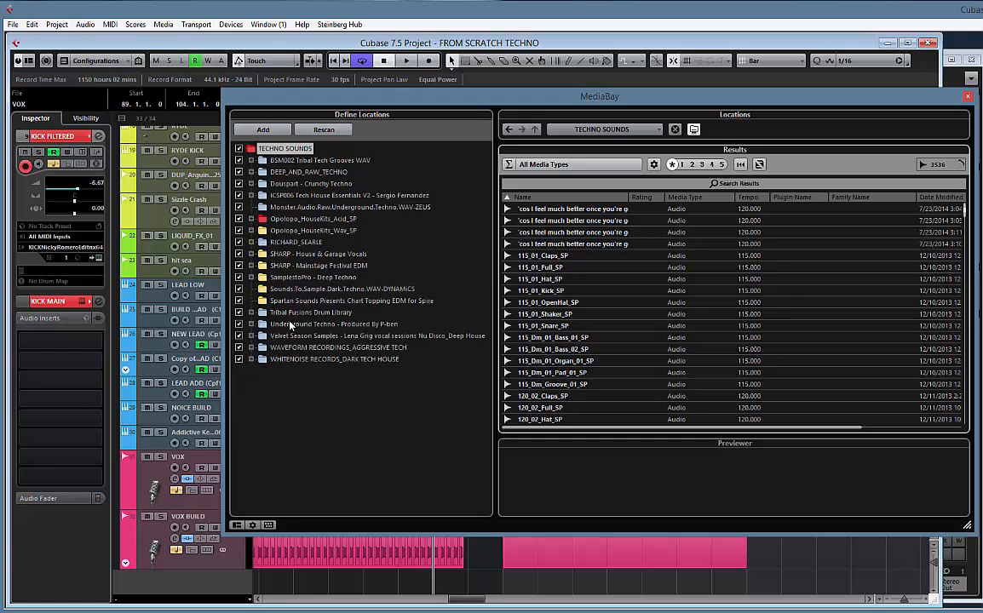
pyautogui.click(250, 325)
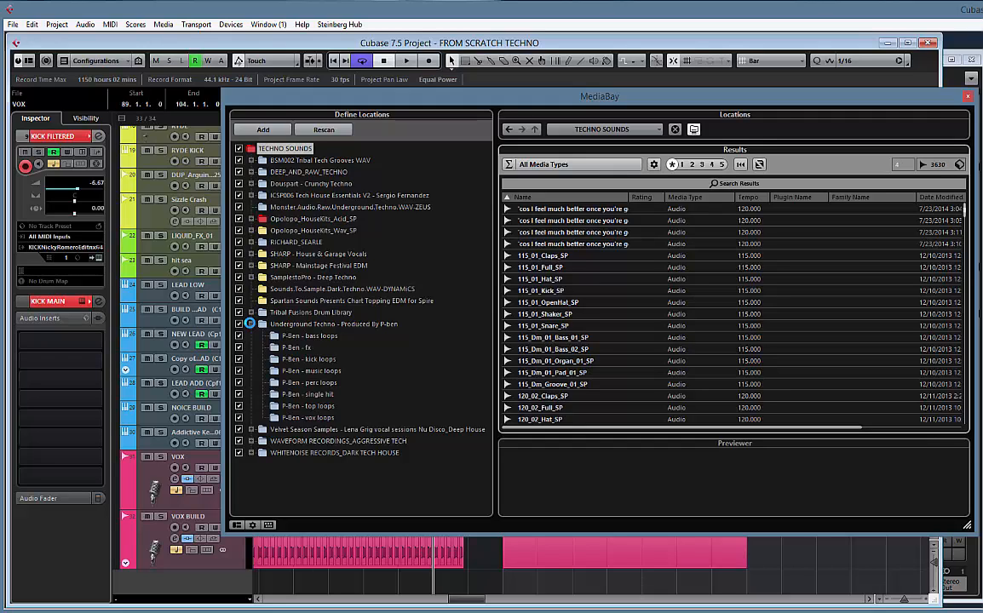
pyautogui.click(251, 325)
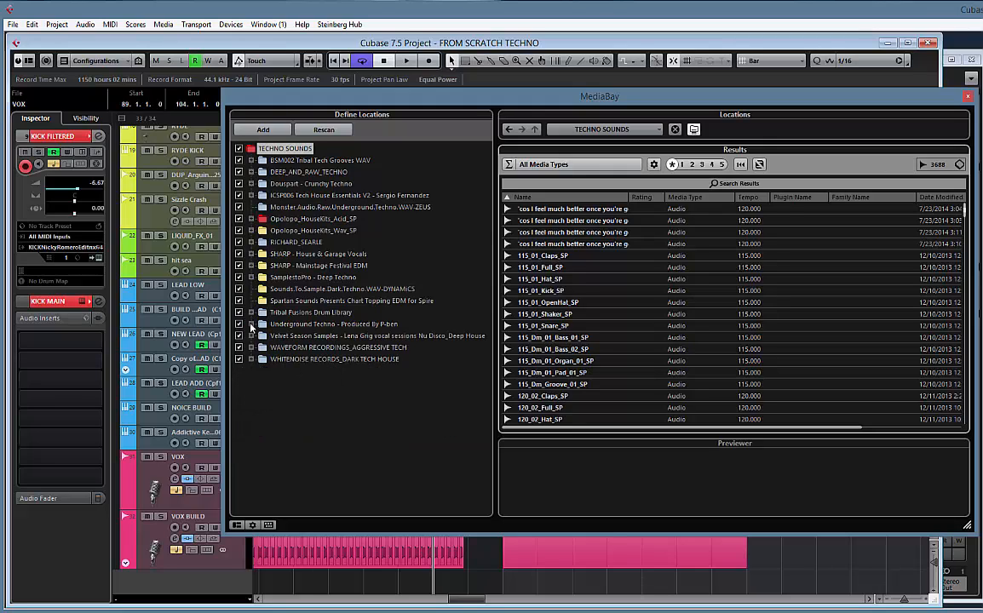
pyautogui.click(250, 336)
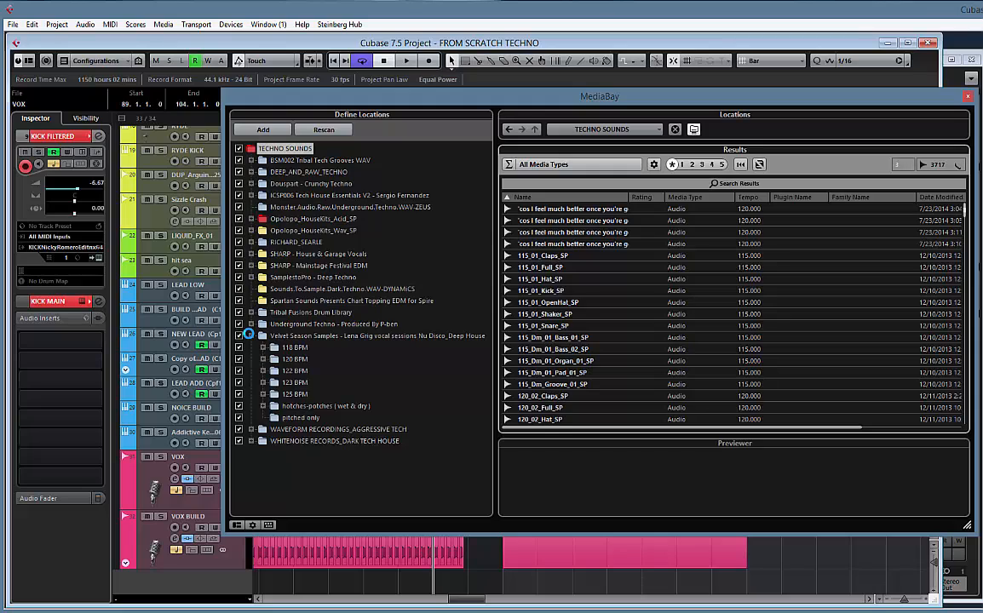
pyautogui.click(250, 336)
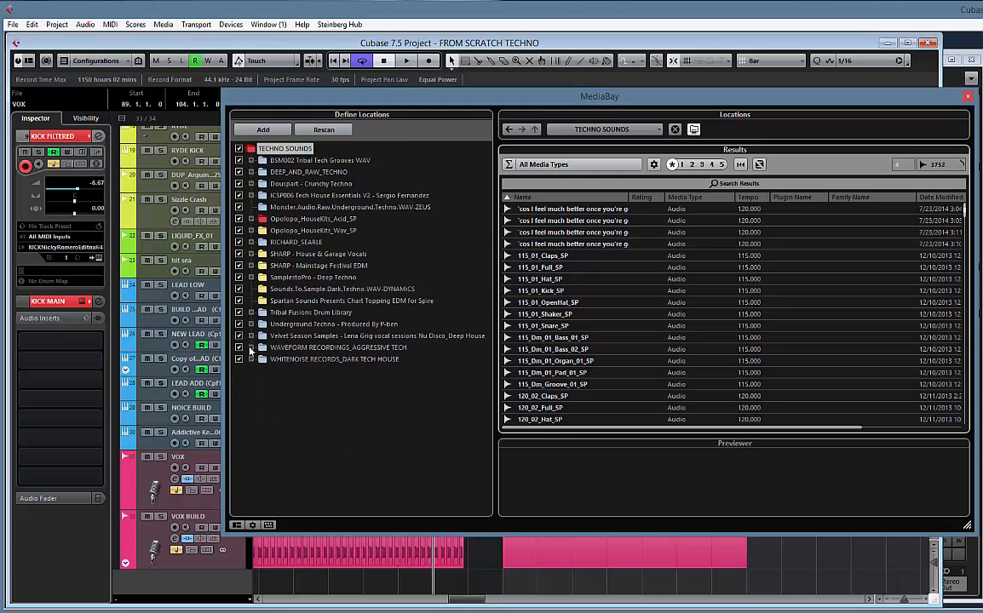
pyautogui.click(249, 347)
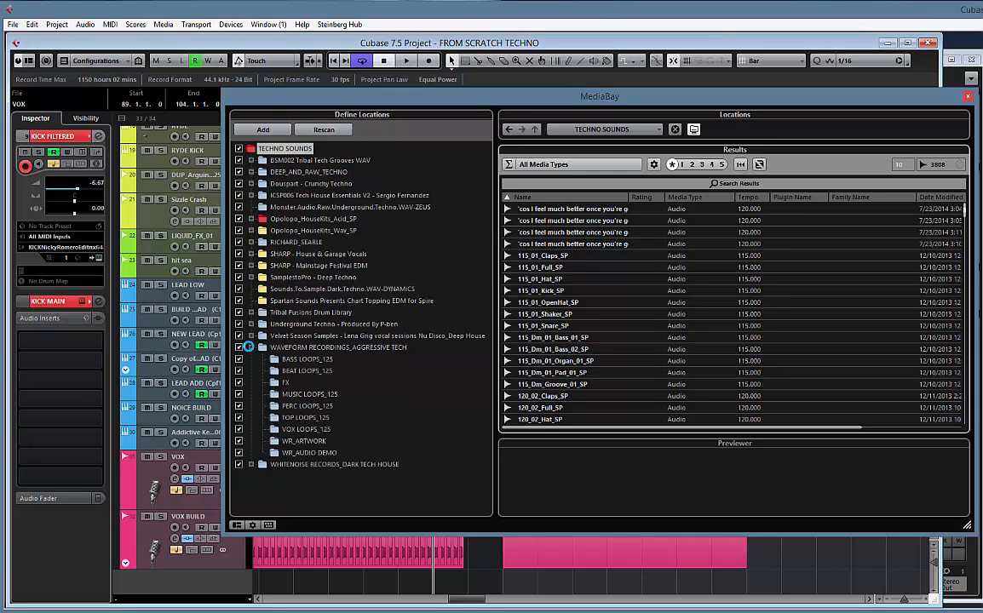
pyautogui.click(250, 348)
# Browse the WHITENOISE RECORDS_DARK TECH HOUSE pack and list the samples in its PERC folder
pyautogui.click(251, 359)
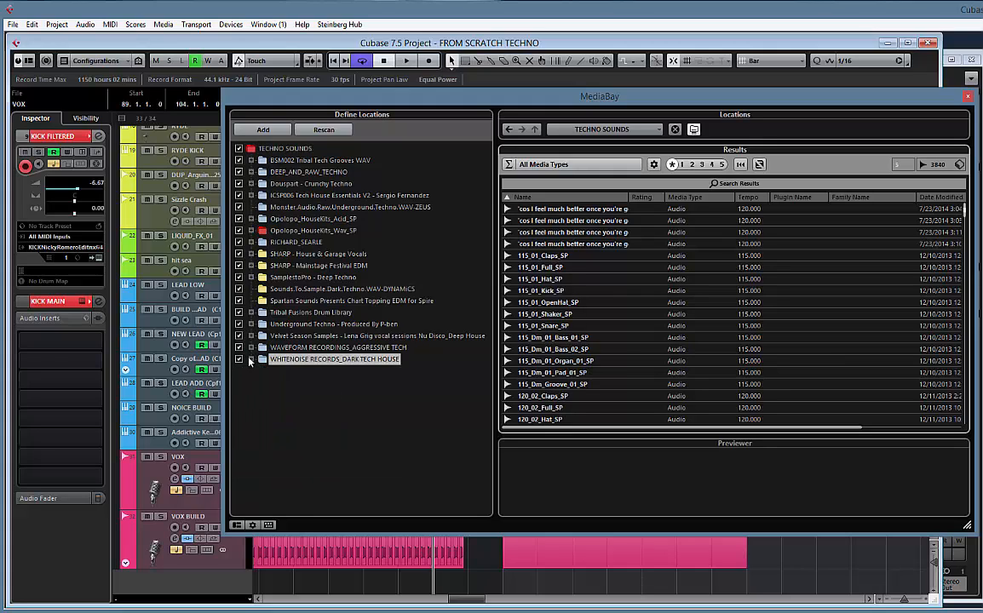
pyautogui.click(250, 360)
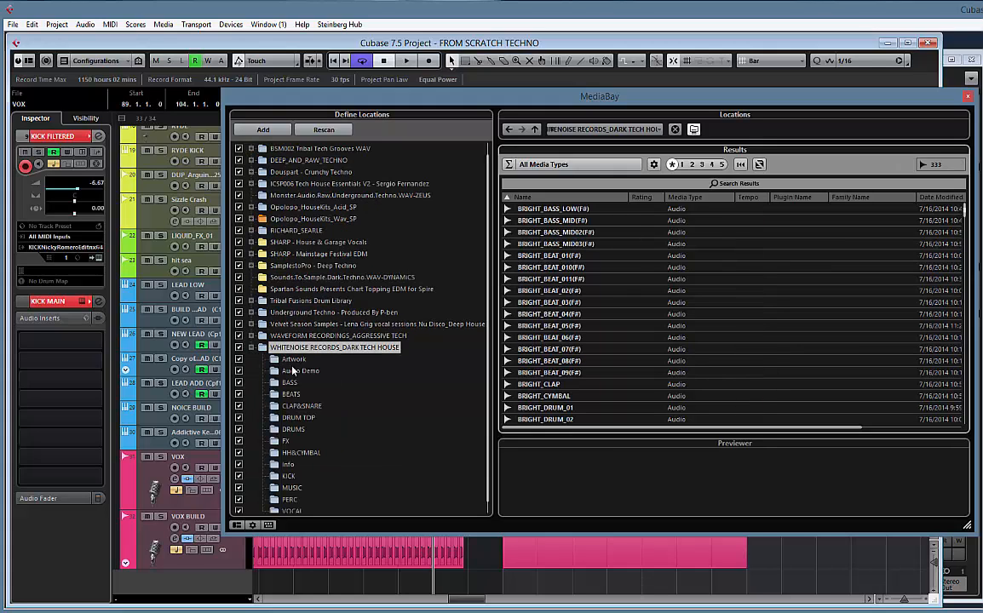
pyautogui.scroll(-1, 400, 385)
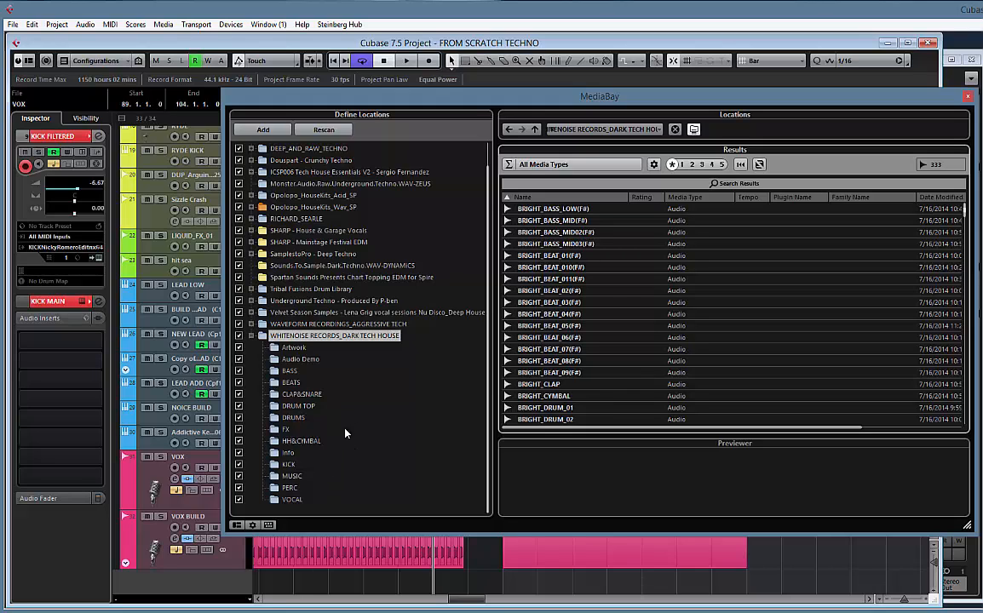
pyautogui.click(251, 335)
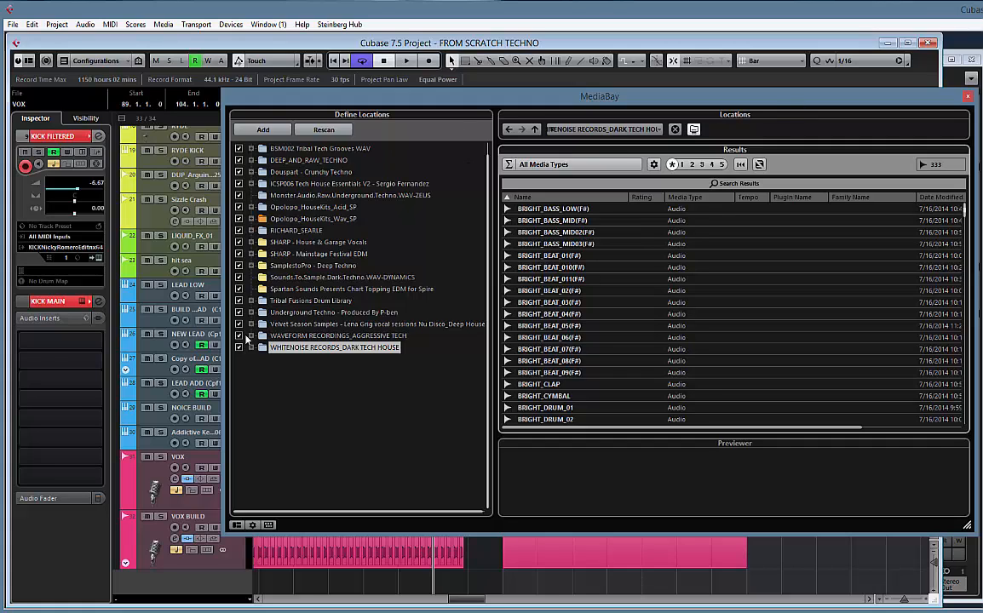
pyautogui.click(252, 348)
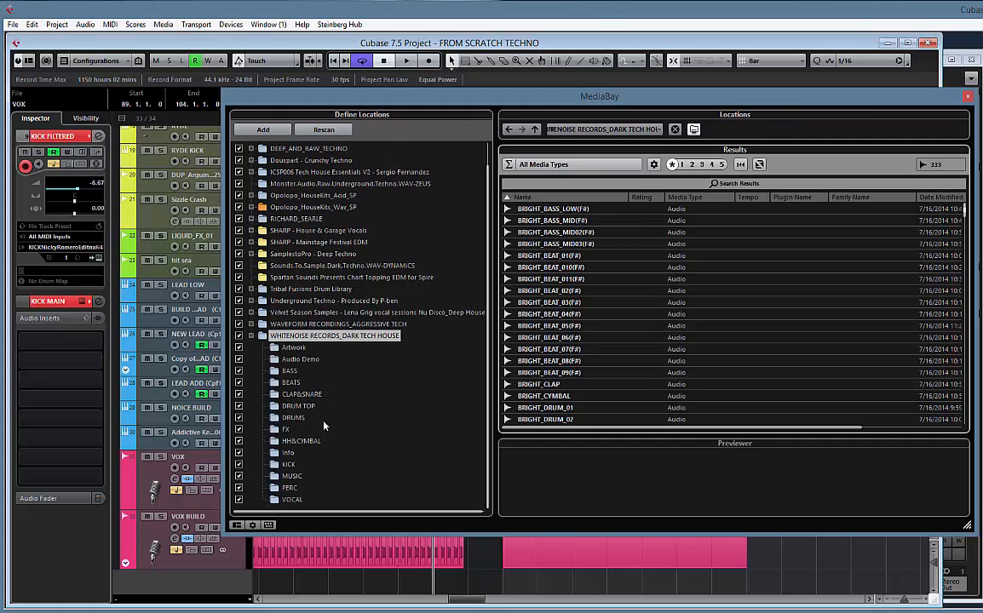
pyautogui.click(289, 487)
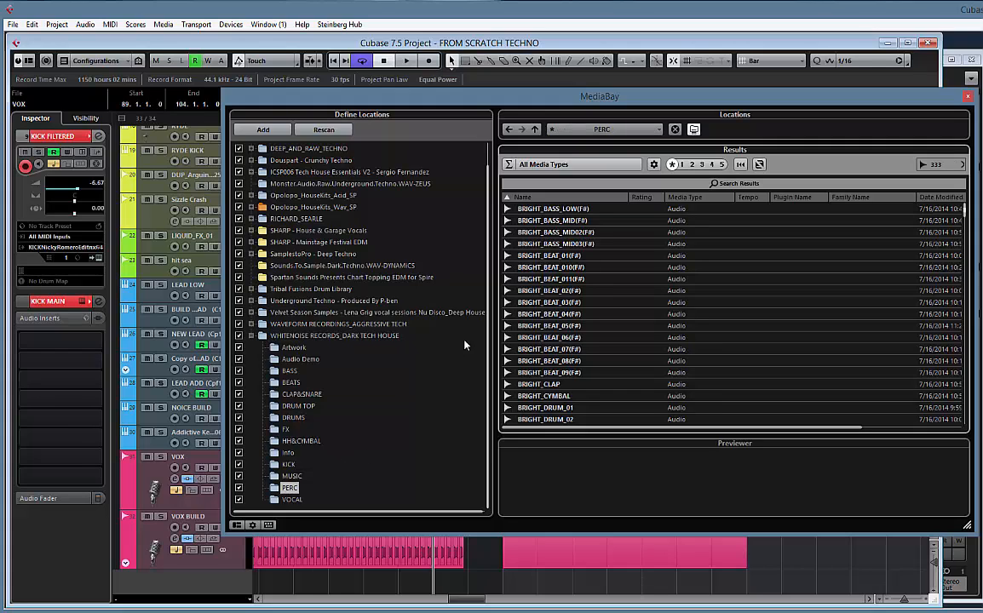
# Audition the percussion samples one after another from BRIGHT_PERC through DRY_PERC_01
pyautogui.click(550, 210)
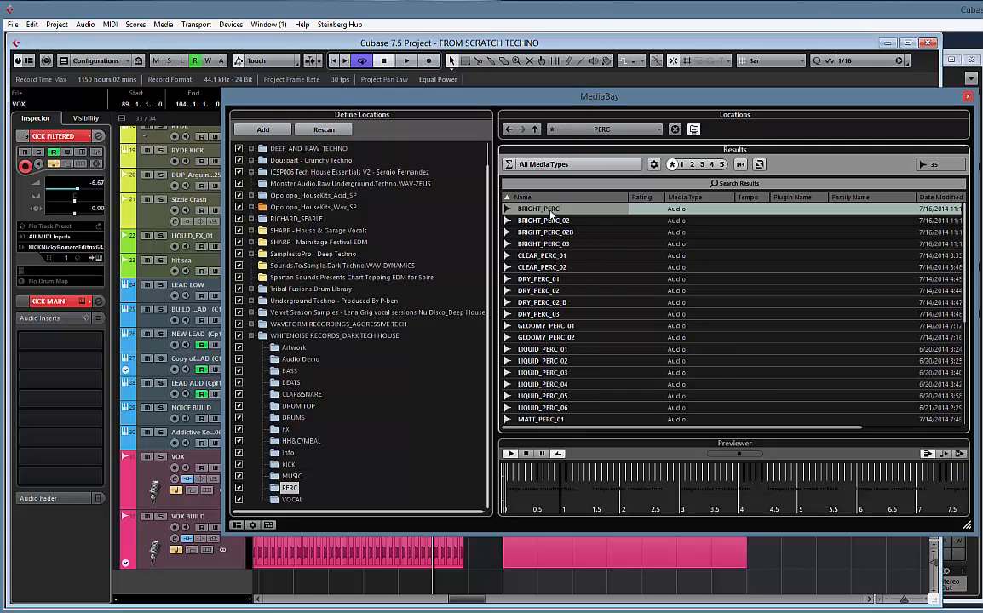
pyautogui.click(550, 215)
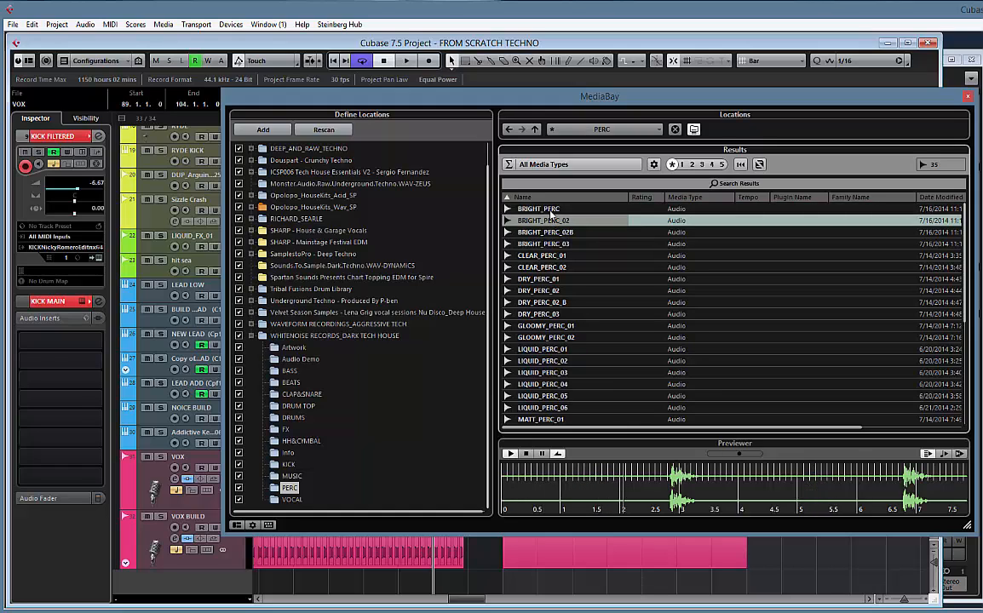
pyautogui.press('Down')
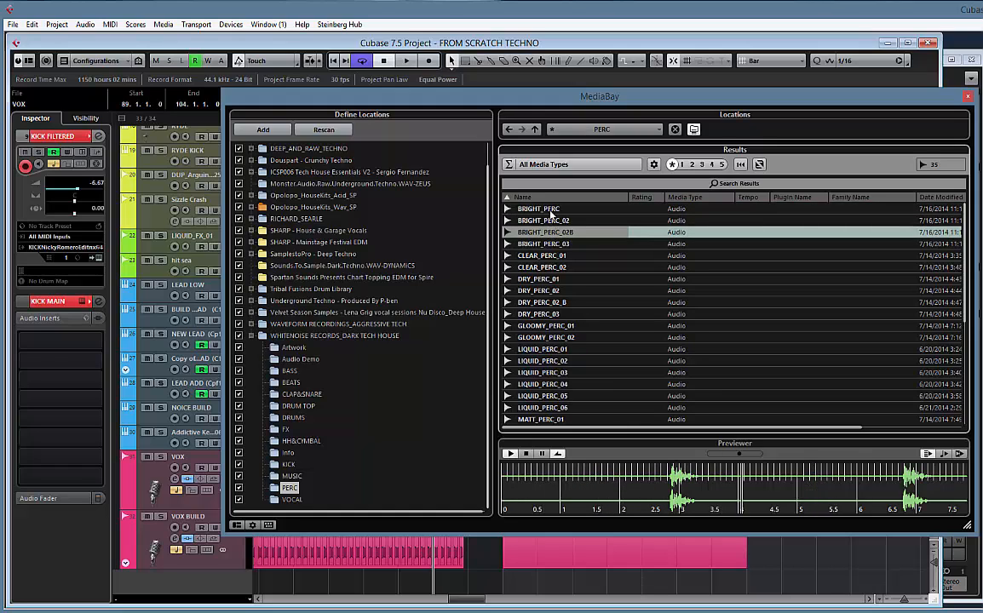
pyautogui.press('Down')
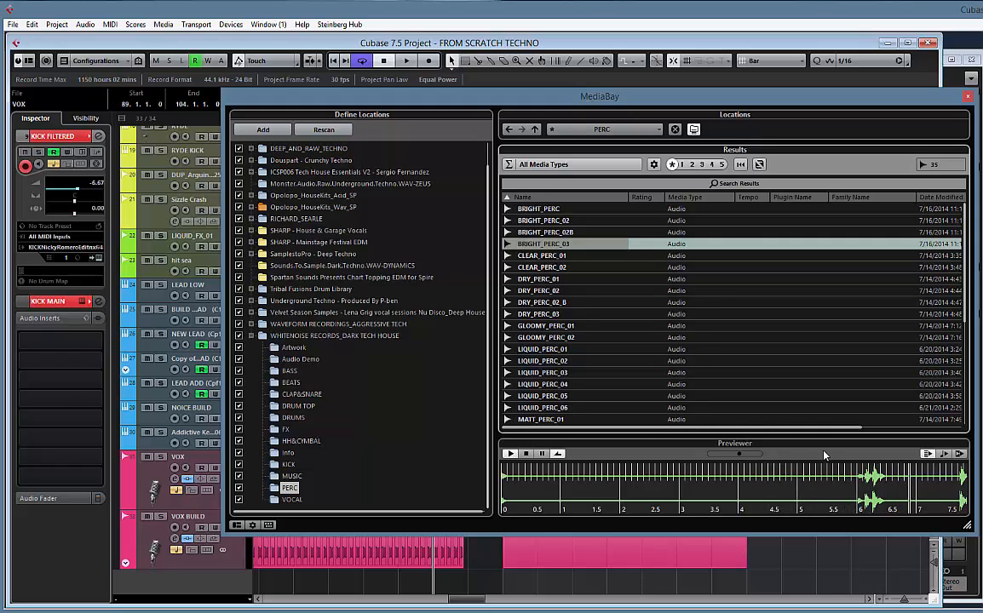
pyautogui.press('Down')
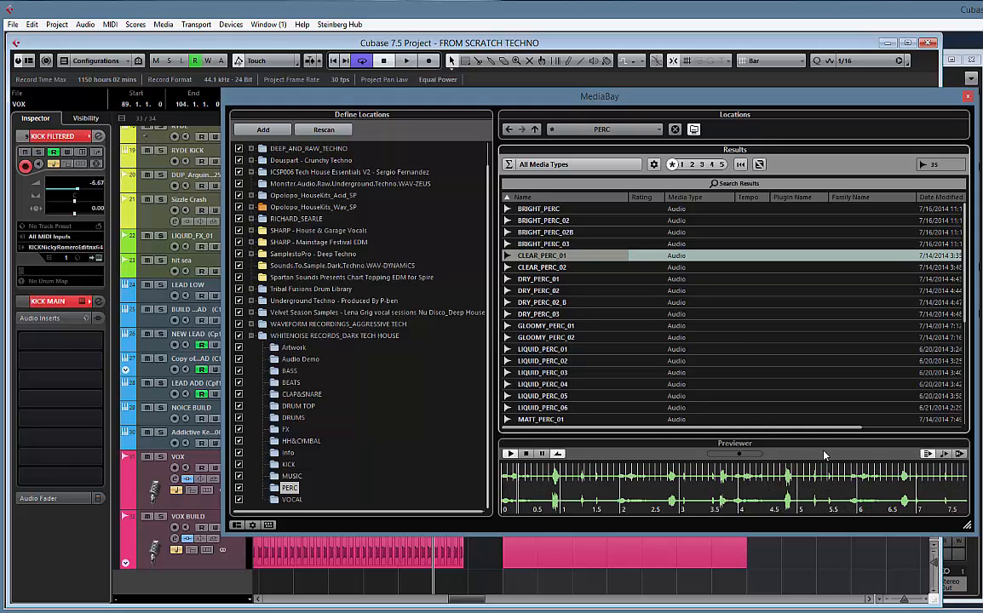
pyautogui.press('Down')
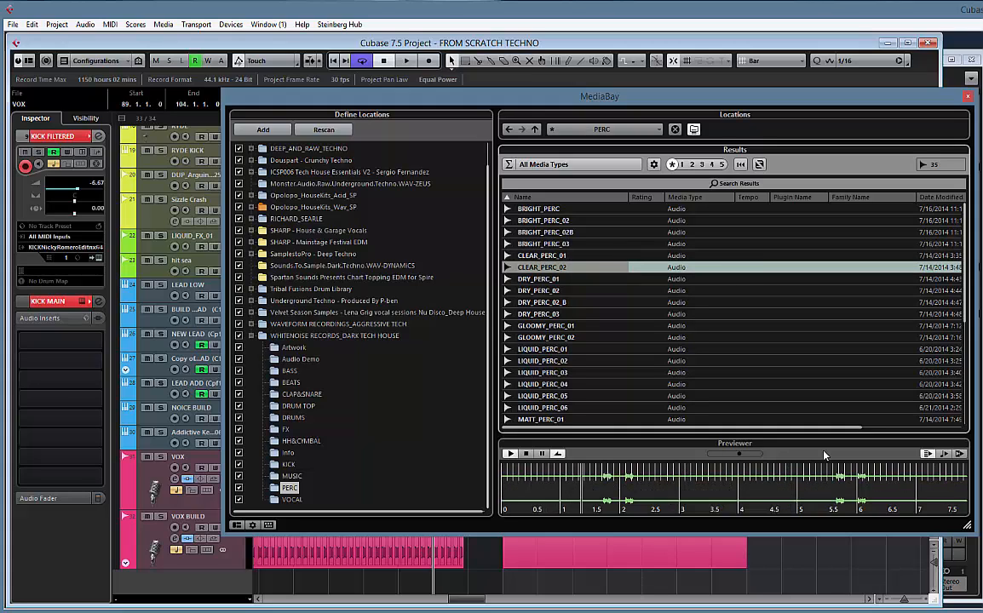
pyautogui.press('Down')
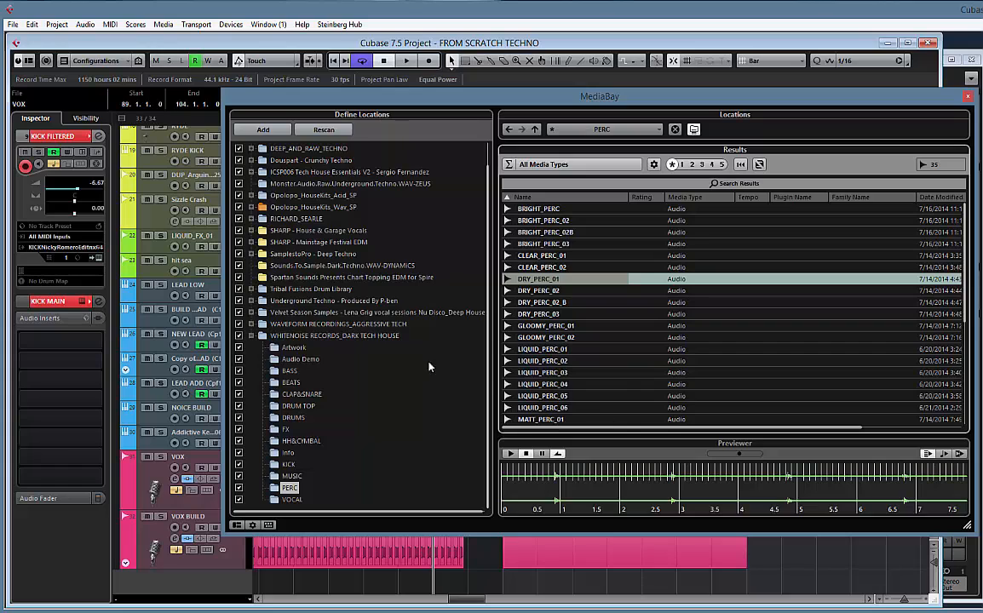
# Leave the dark tech house pack and examine the subfolders of BSM002 Tribal Tech Grooves WAV, including One shots
pyautogui.click(251, 336)
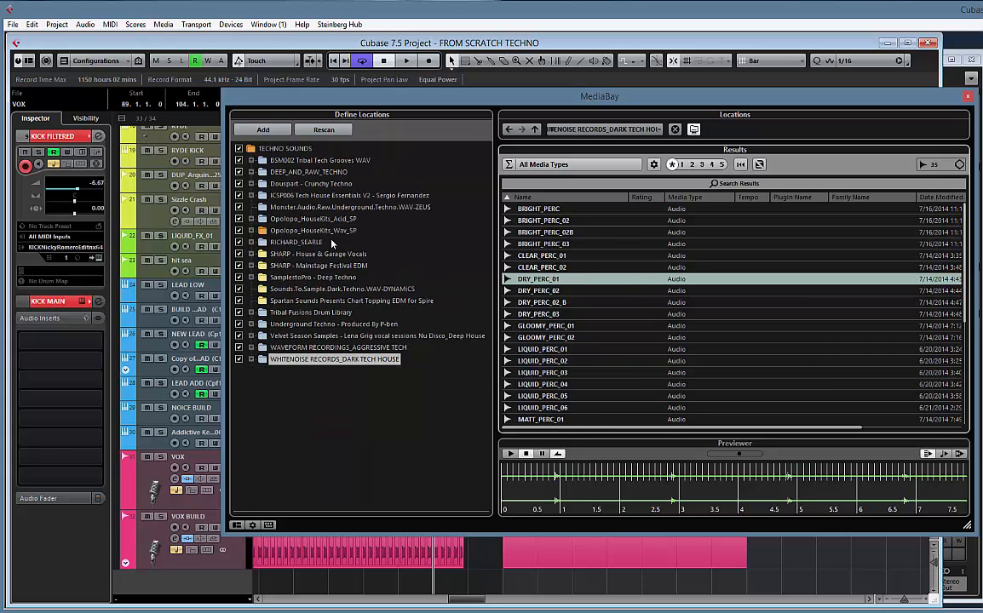
pyautogui.click(252, 160)
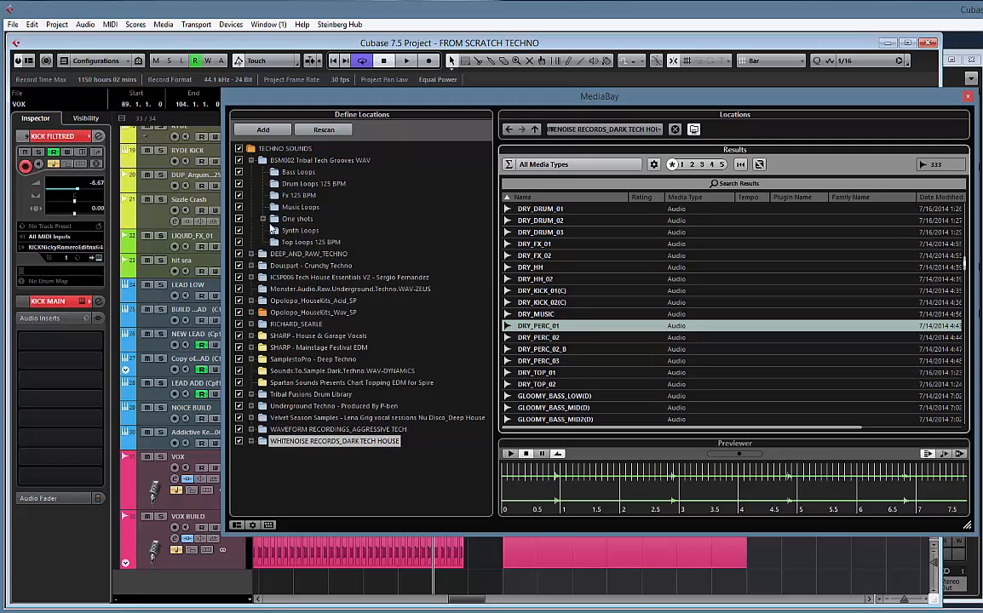
pyautogui.click(264, 220)
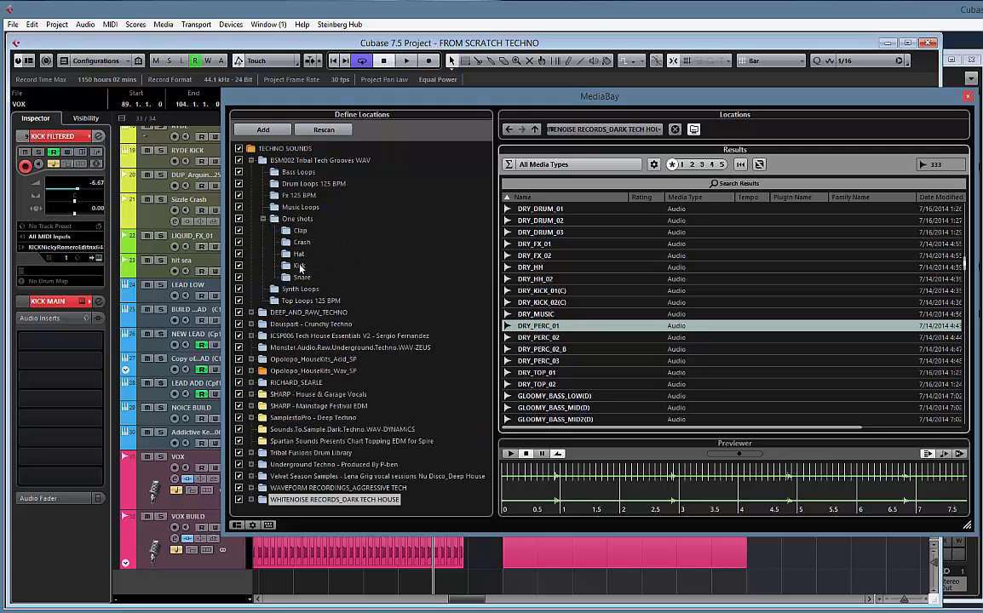
pyautogui.click(264, 219)
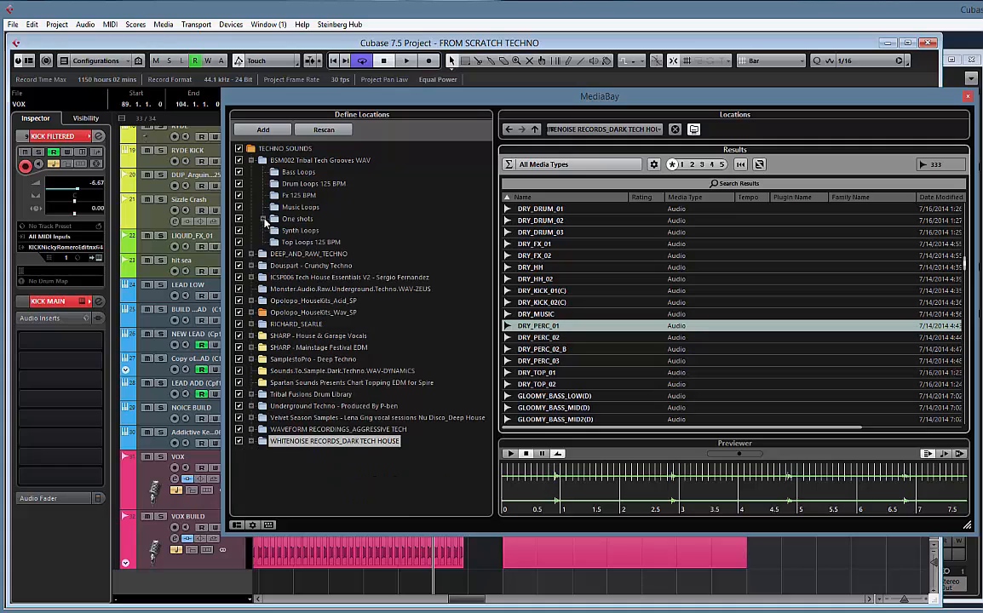
pyautogui.click(251, 160)
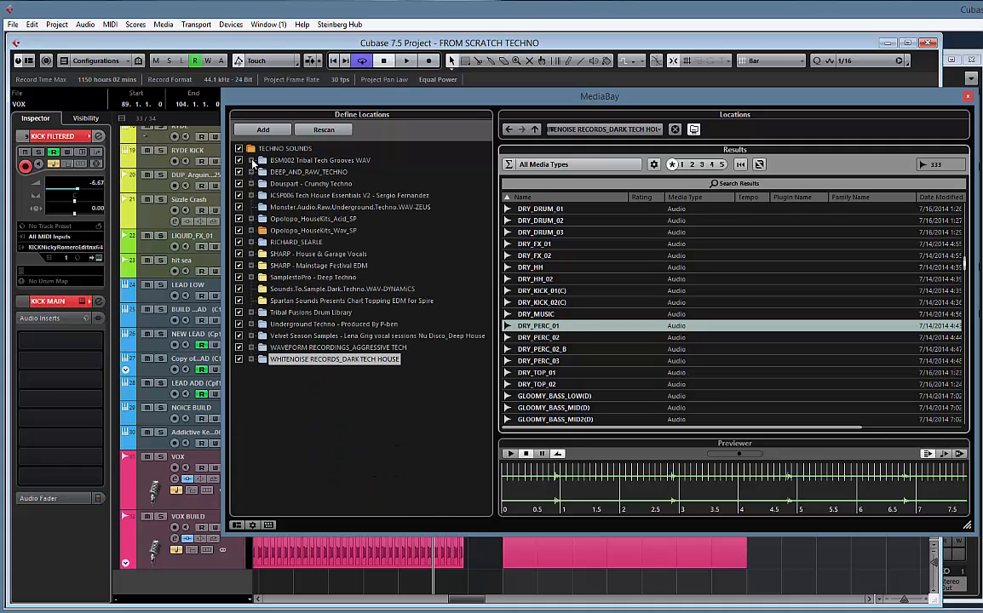
# Expand the DEEP_AND_RAW_TECHNO pack down to the subfolders of DRT_SOUNDS_AND_FX
pyautogui.click(251, 173)
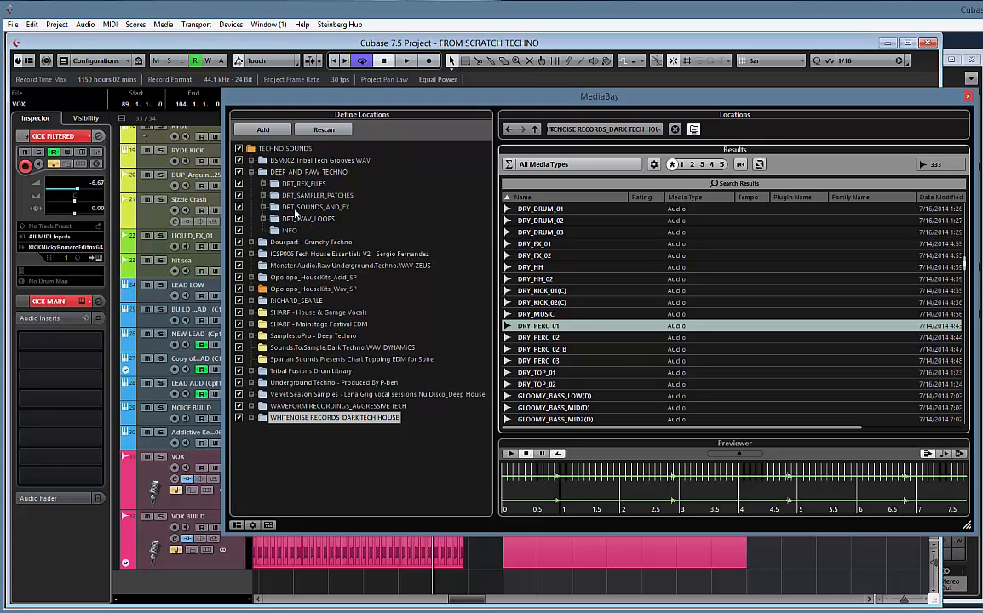
pyautogui.click(263, 207)
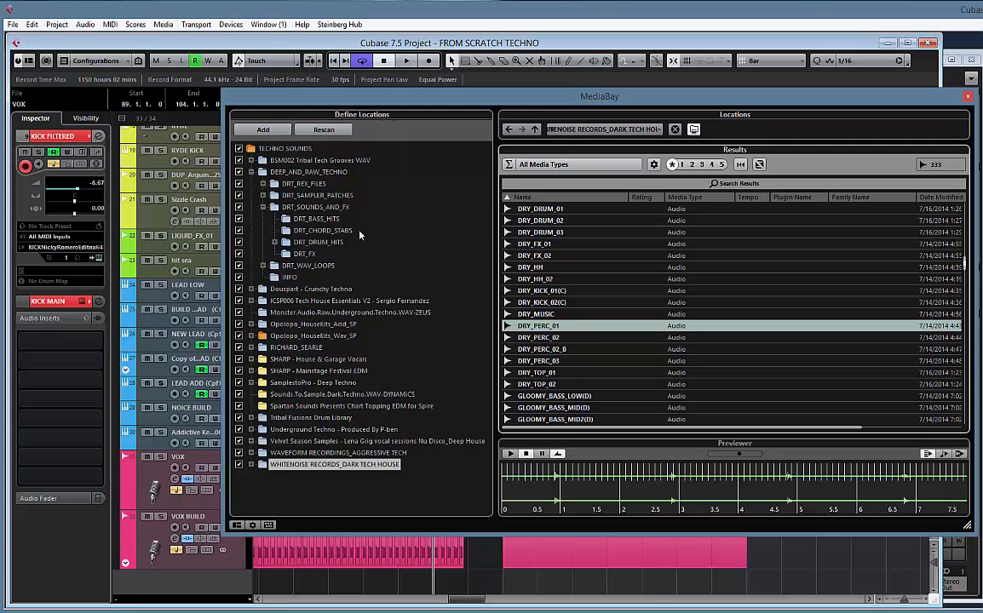
# List the DRT_PERCUSSION_MID_LOW samples inside DRT_DRUM_HITS and audition them from DRT_Mid_Low_Perc_58 through DRT_Mid_Low_Perc_75
pyautogui.click(275, 242)
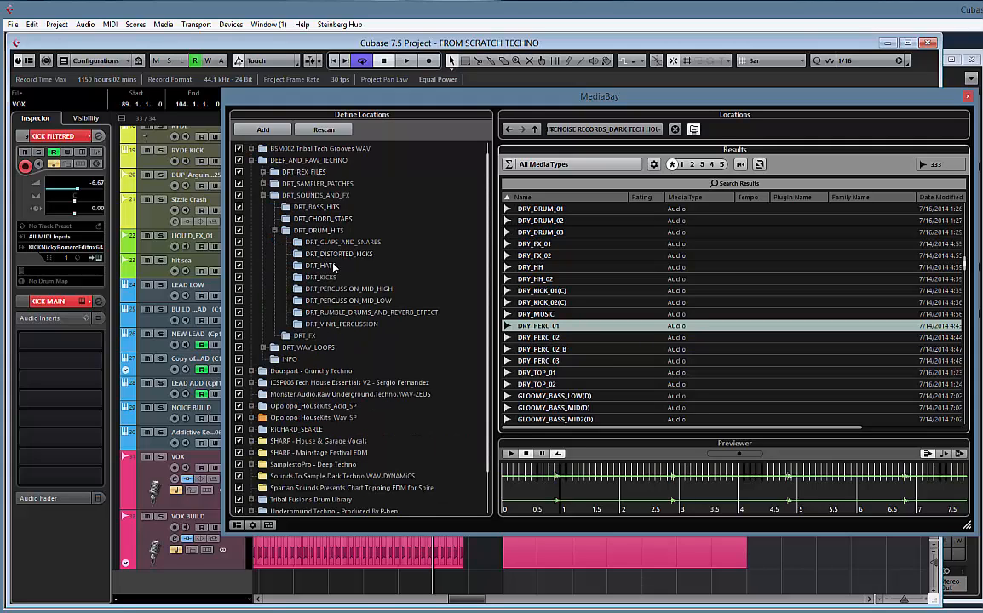
pyautogui.click(351, 302)
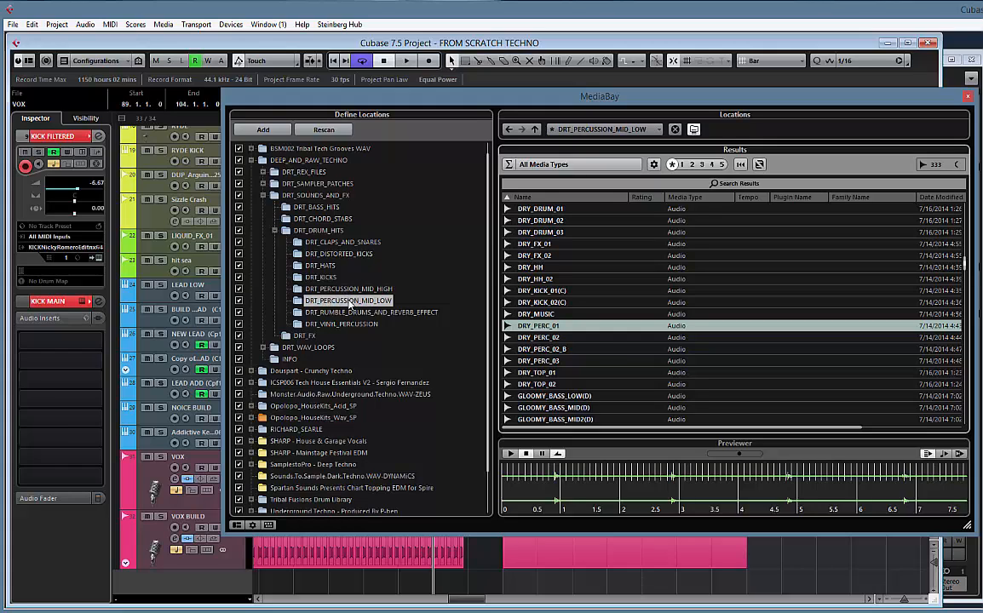
pyautogui.click(515, 223)
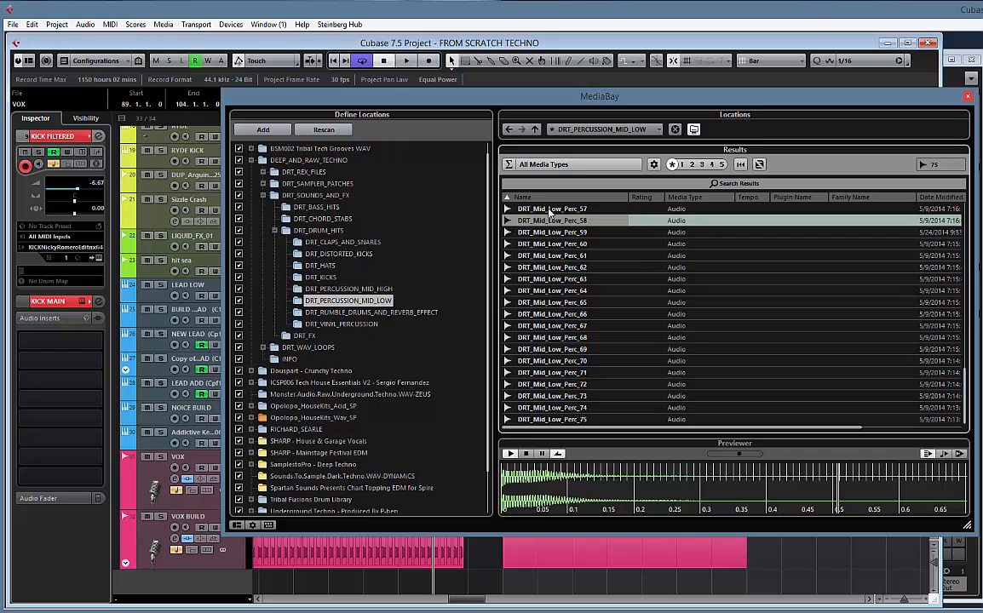
pyautogui.press('Down')
pyautogui.press('Down')
pyautogui.press('Down')
pyautogui.press('Down')
pyautogui.press('Down')
pyautogui.press('Down')
pyautogui.press('Down')
pyautogui.press('Down')
pyautogui.press('Down')
pyautogui.press('Down')
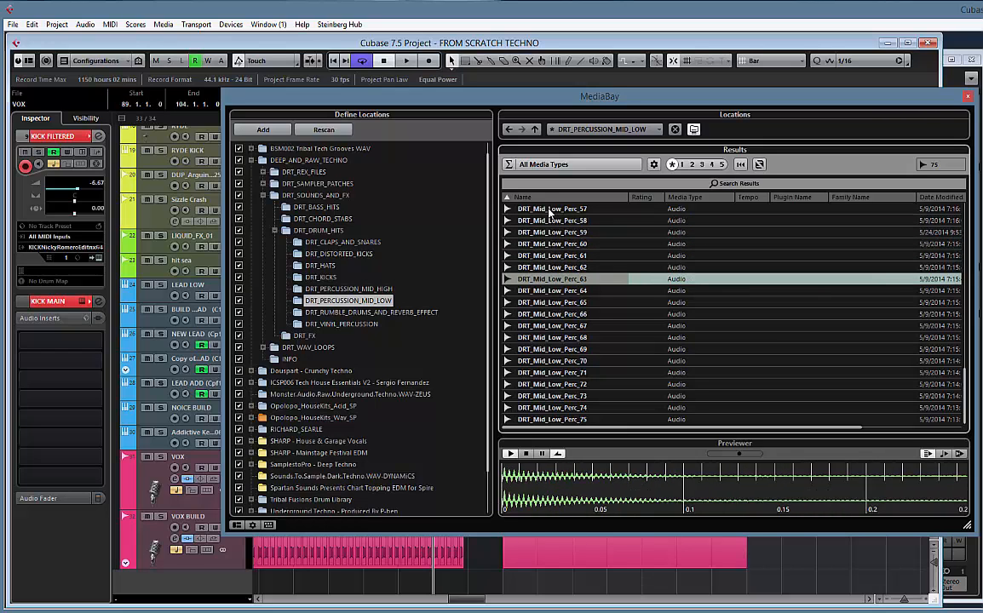
pyautogui.press('Down')
pyautogui.press('Down')
pyautogui.press('Down')
pyautogui.press('Down')
pyautogui.press('Down')
pyautogui.press('Down')
pyautogui.press('Down')
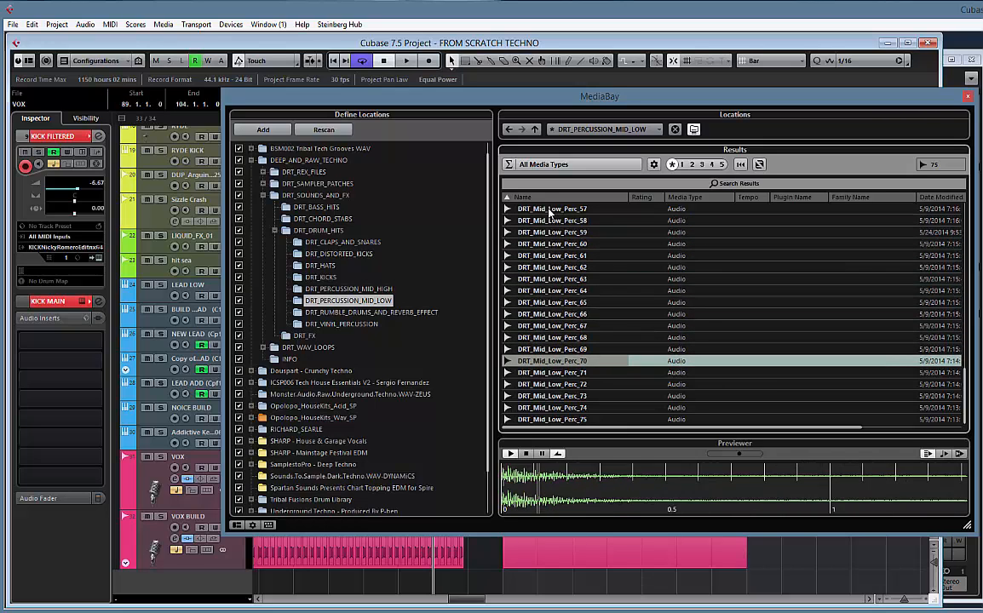
pyautogui.press('Up')
pyautogui.press('Up')
pyautogui.press('Up')
pyautogui.press('Up')
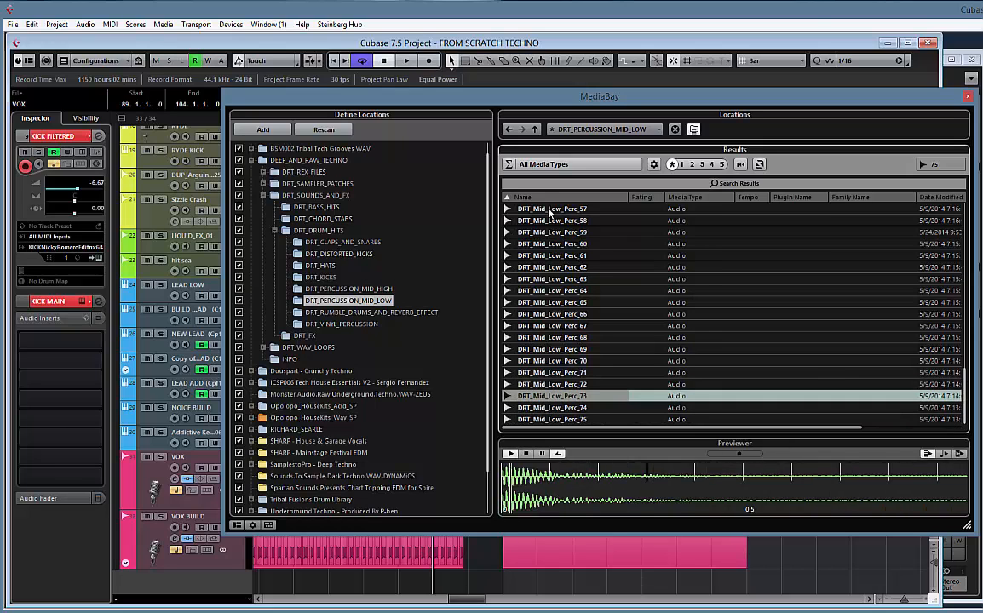
pyautogui.press('Down')
pyautogui.press('Up')
pyautogui.press('Up')
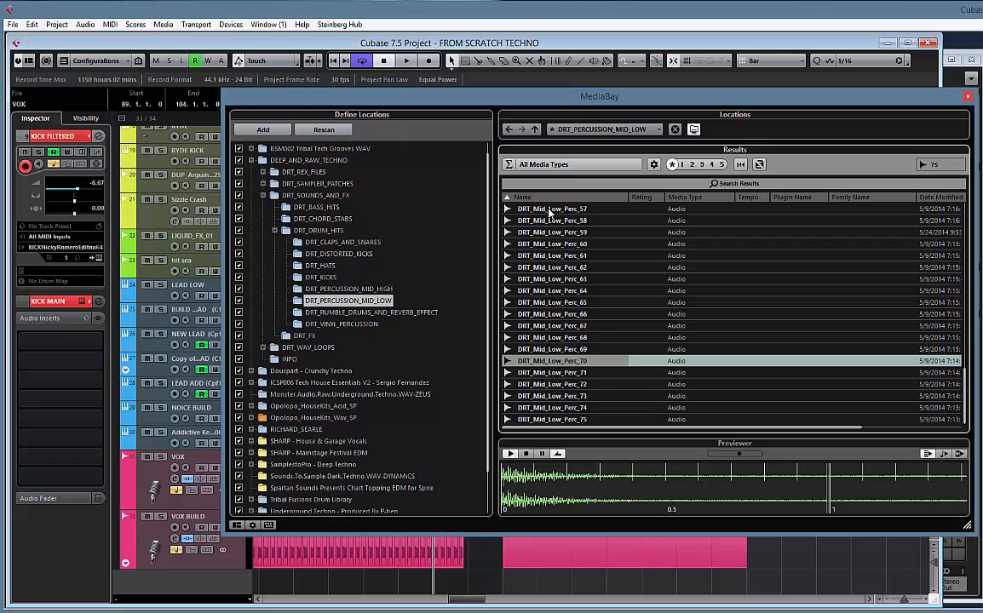
pyautogui.press('Down')
pyautogui.press('Down')
pyautogui.press('Down')
pyautogui.press('Down')
pyautogui.press('Down')
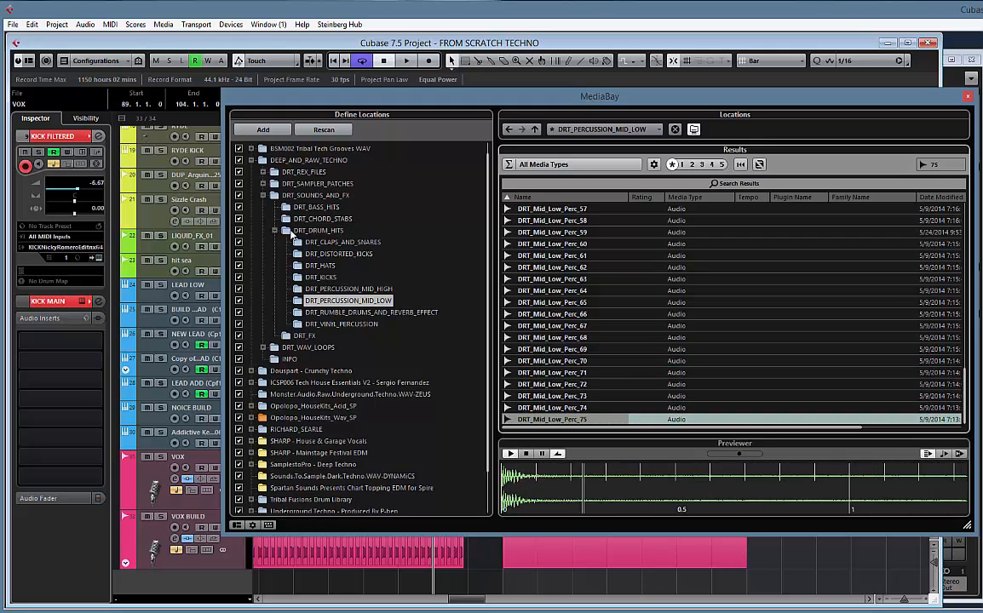
# Open the DRT_PERCUSSION_MID_HIGH folder and audition its samples down to DRT_Mid_High_Perc_23 and back up to DRT_Mid_High_Perc_01
pyautogui.click(345, 290)
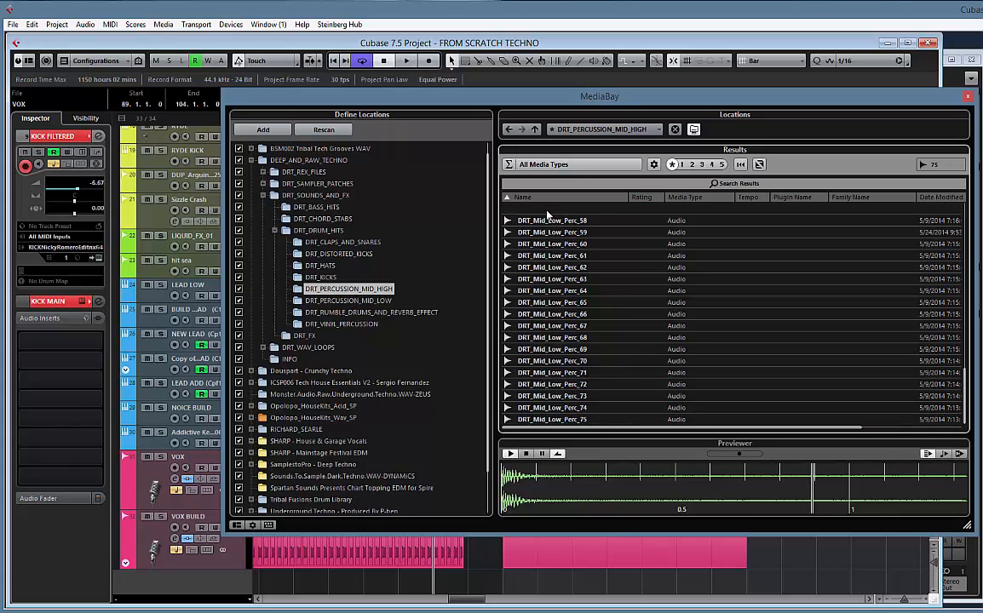
pyautogui.click(547, 211)
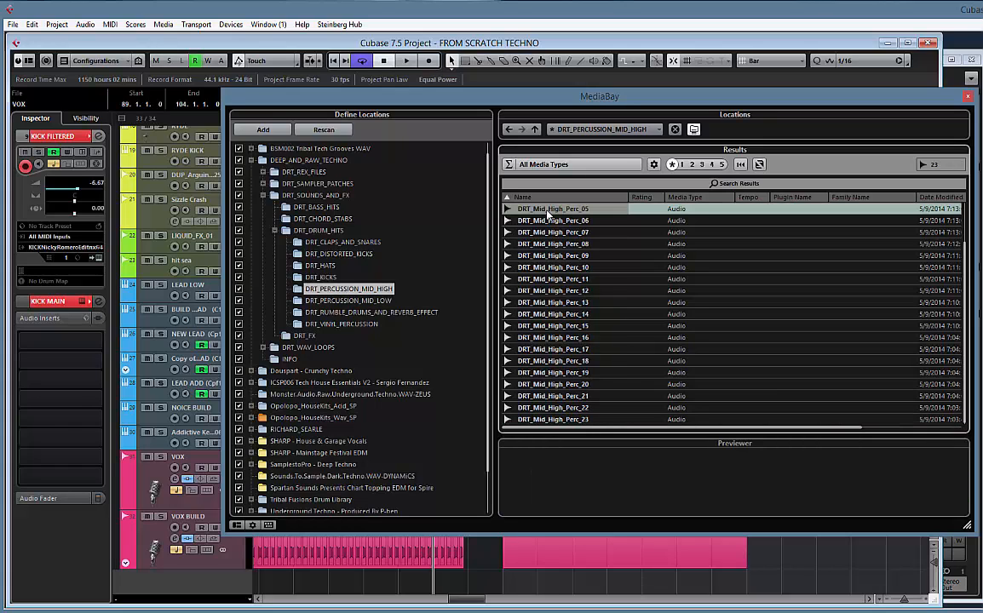
pyautogui.press('Down')
pyautogui.press('Down')
pyautogui.press('Down')
pyautogui.press('Down')
pyautogui.press('Down')
pyautogui.press('Down')
pyautogui.press('Down')
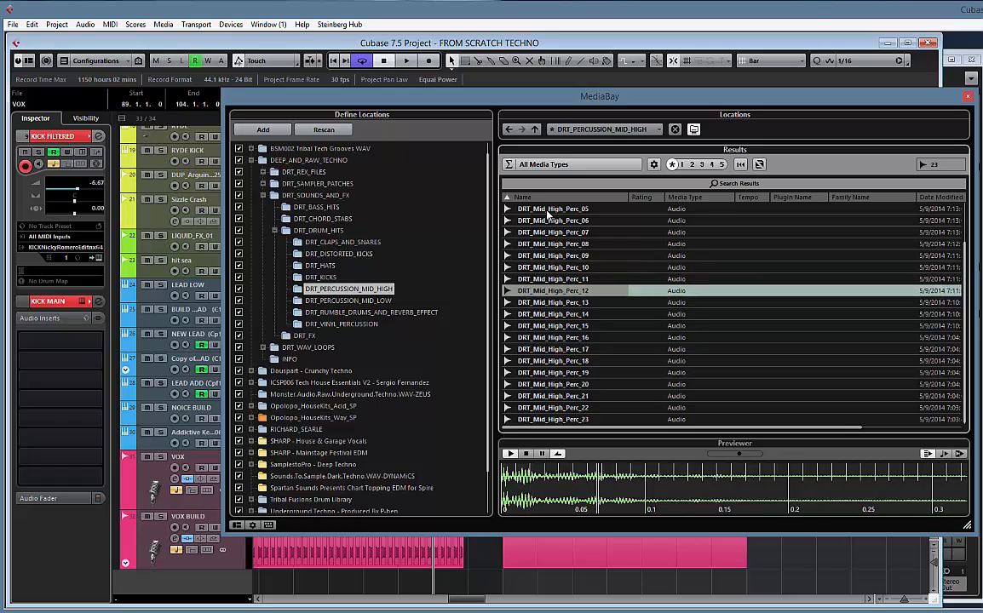
pyautogui.press('Down')
pyautogui.press('Down')
pyautogui.press('Down')
pyautogui.press('Down')
pyautogui.press('Down')
pyautogui.press('Down')
pyautogui.press('Down')
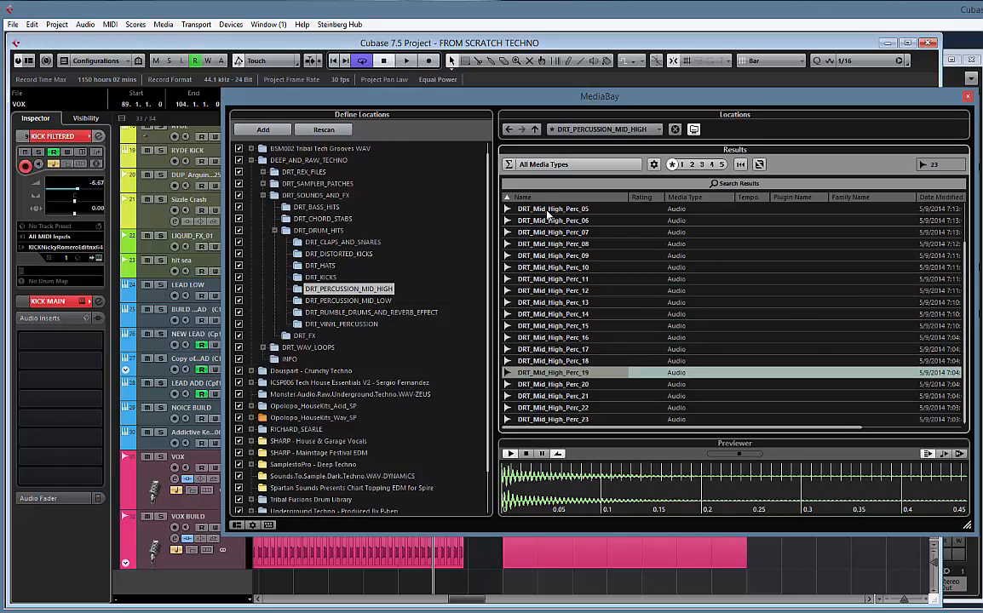
pyautogui.press('Down')
pyautogui.press('Down')
pyautogui.press('Down')
pyautogui.press('Down')
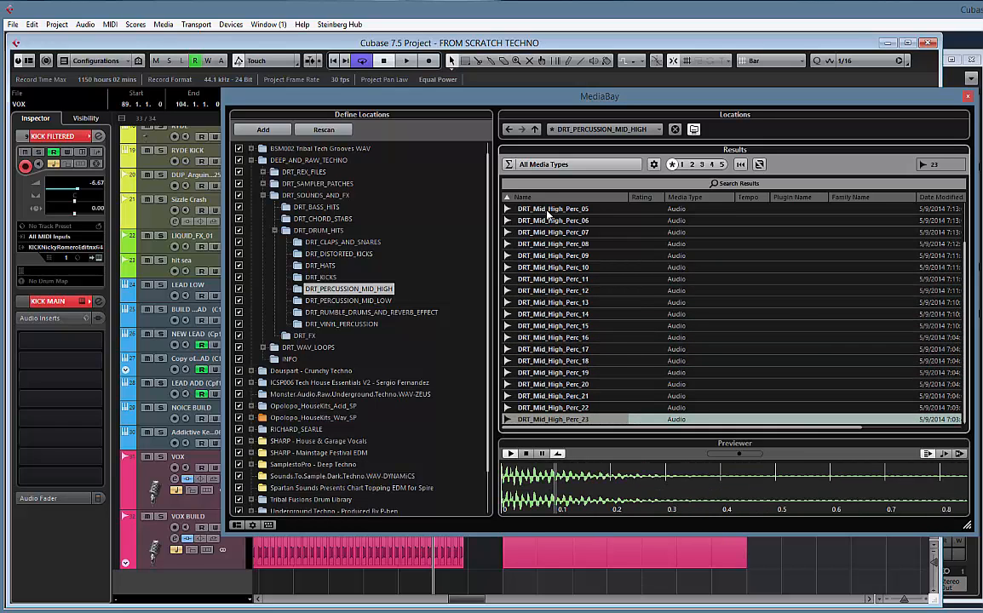
pyautogui.press('Up')
pyautogui.press('Up')
pyautogui.press('Up')
pyautogui.press('Up')
pyautogui.press('Up')
pyautogui.press('Up')
pyautogui.press('Up')
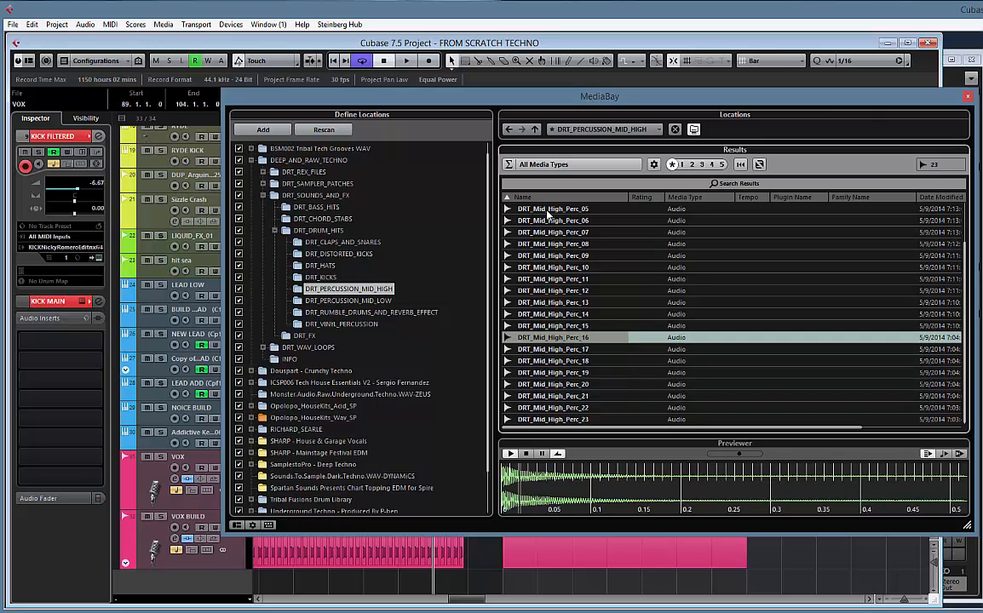
pyautogui.press('Up')
pyautogui.press('Up')
pyautogui.press('Up')
pyautogui.press('Up')
pyautogui.press('Up')
pyautogui.press('Up')
pyautogui.press('Up')
pyautogui.press('Up')
pyautogui.press('Up')
pyautogui.press('Up')
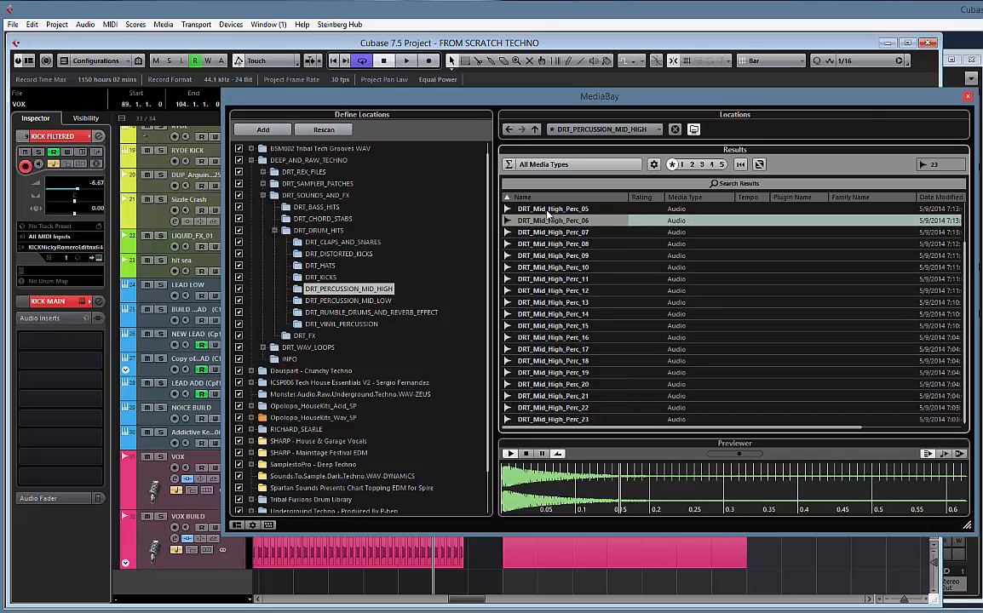
pyautogui.press('Up')
pyautogui.press('Up')
pyautogui.press('Up')
pyautogui.press('Up')
pyautogui.press('Up')
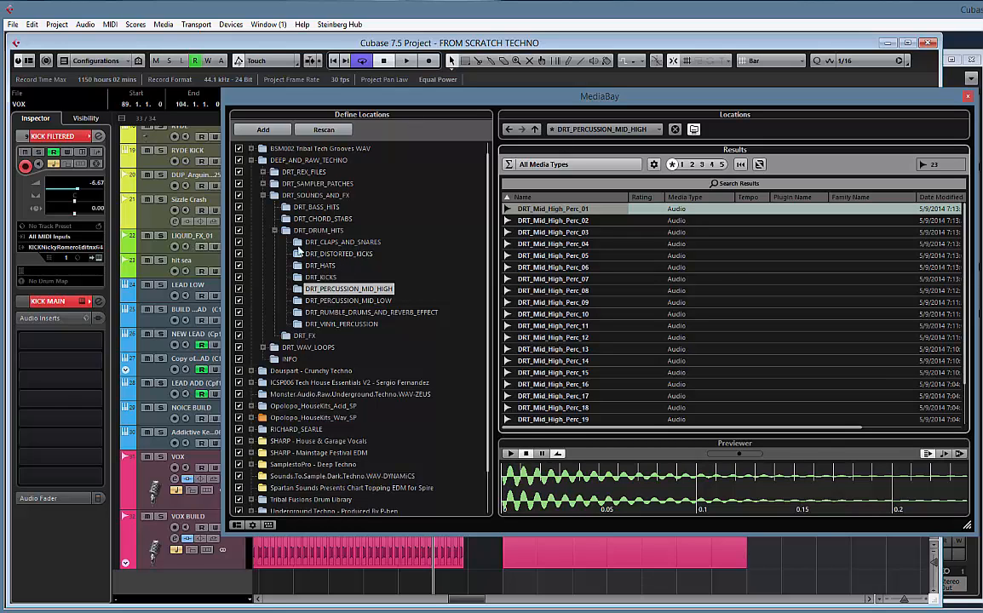
# Collapse the DRT_SOUNDS_AND_FX folder, close the MediaBay and start playback of the project
pyautogui.click(264, 196)
pyautogui.moveTo(394, 96); pyautogui.dragTo(561, 95)
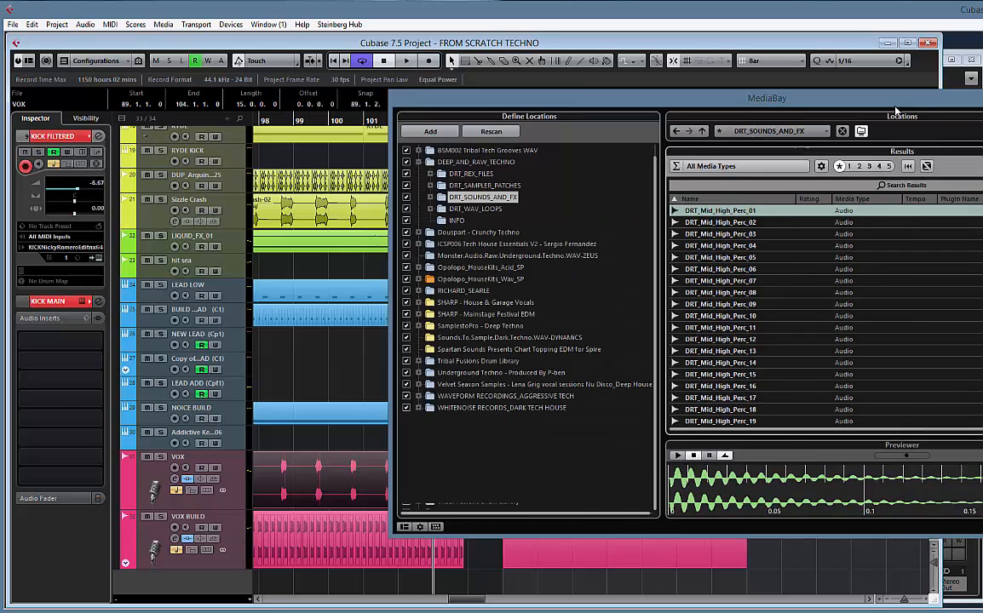
pyautogui.press('F5')
pyautogui.press('space')
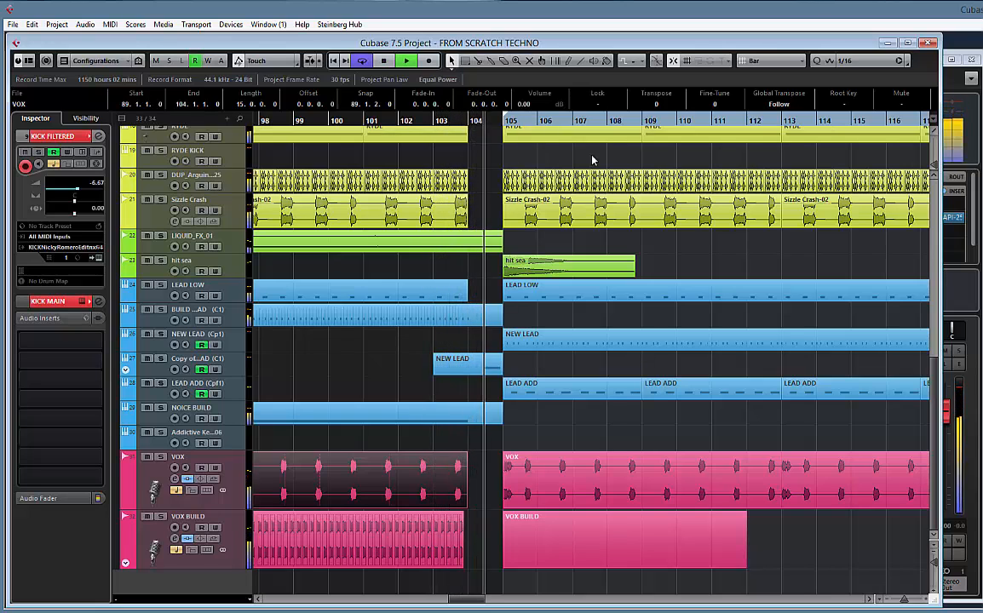
# Rename the BEAT folder track as BEAT FOLDER
pyautogui.click(741, 257)
pyautogui.press('g')
pyautogui.press('g')
pyautogui.press('g')
pyautogui.press('g')
pyautogui.press('g')
pyautogui.press('g')
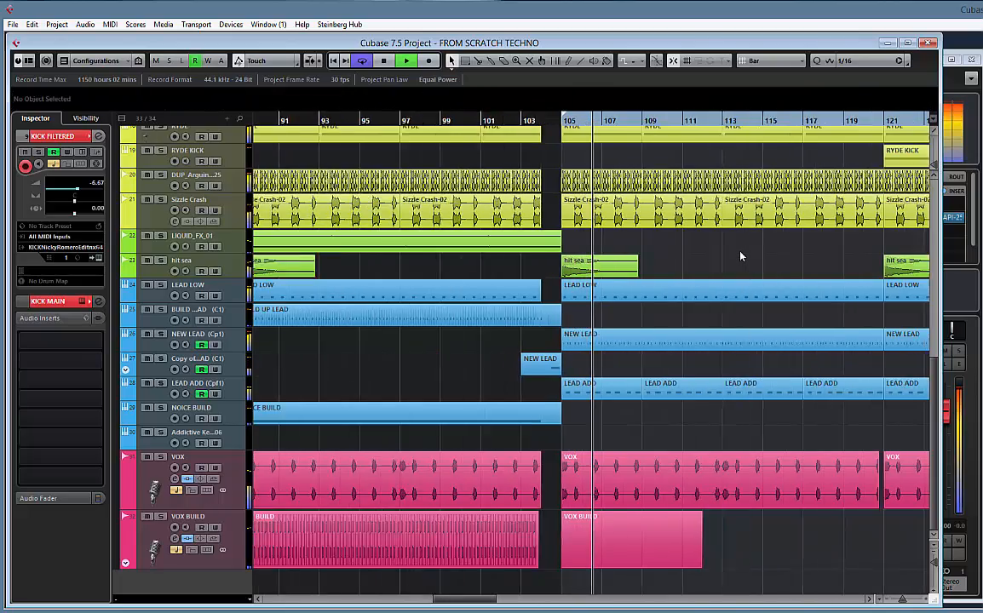
pyautogui.press('g')
pyautogui.press('g')
pyautogui.press('g')
pyautogui.press('g')
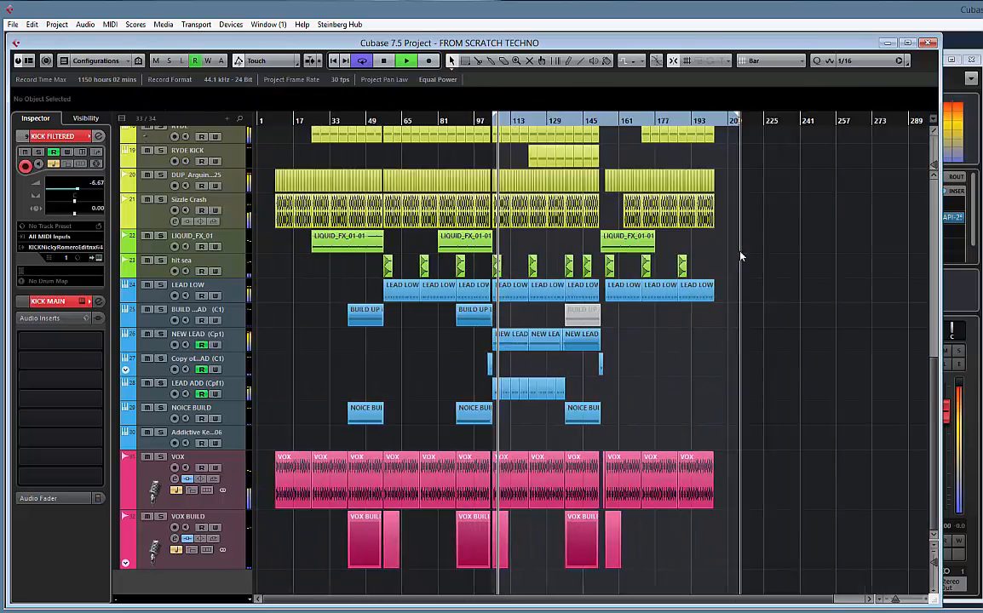
pyautogui.hotkey('shift', 'g')
pyautogui.hotkey('shift', 'g')
pyautogui.hotkey('shift', 'g')
pyautogui.hotkey('shift', 'g')
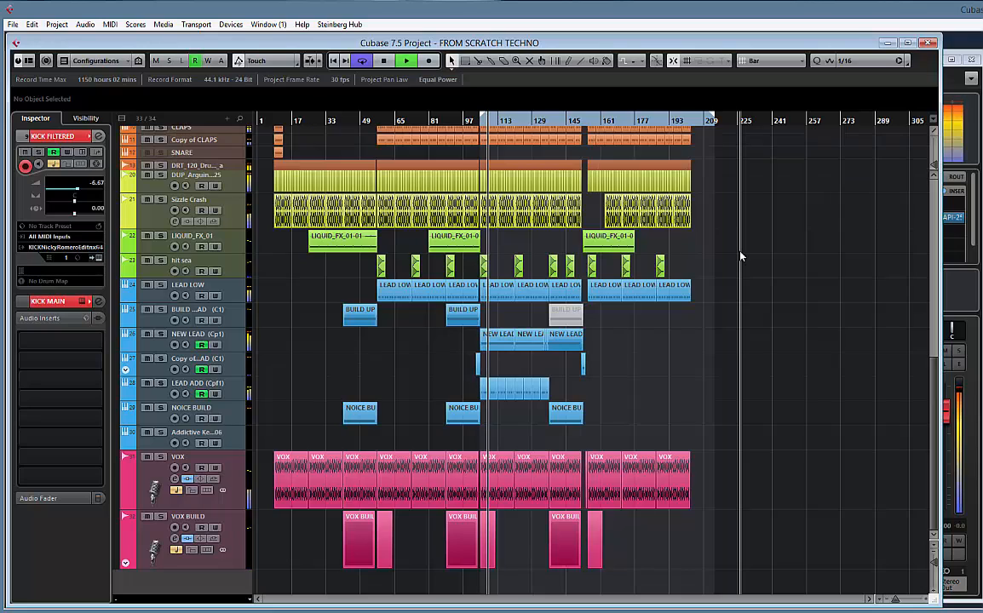
pyautogui.hotkey('shift', 'h')
pyautogui.hotkey('shift', 'h')
pyautogui.hotkey('shift', 'h')
pyautogui.hotkey('shift', 'h')
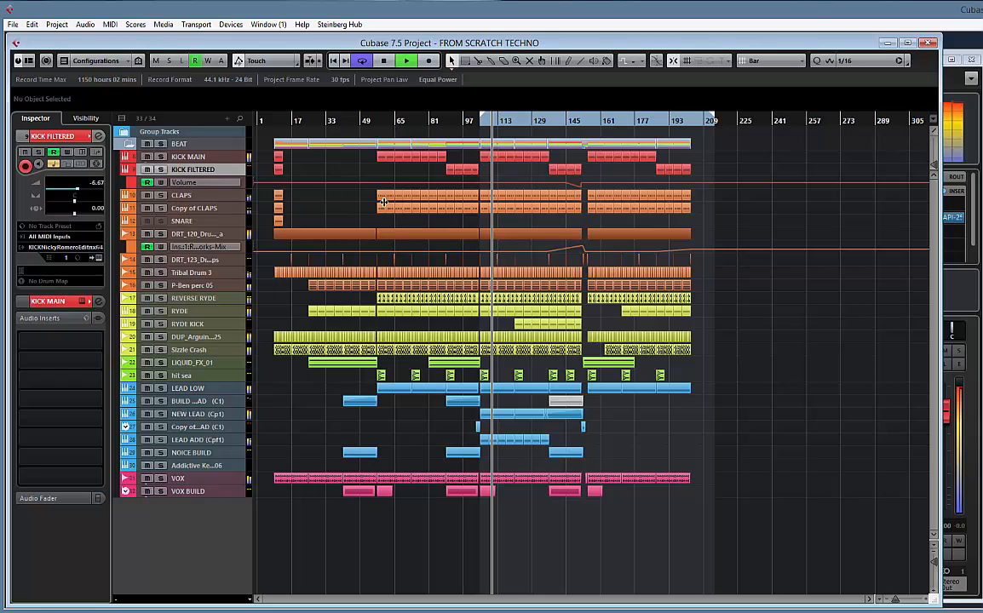
pyautogui.click(186, 142)
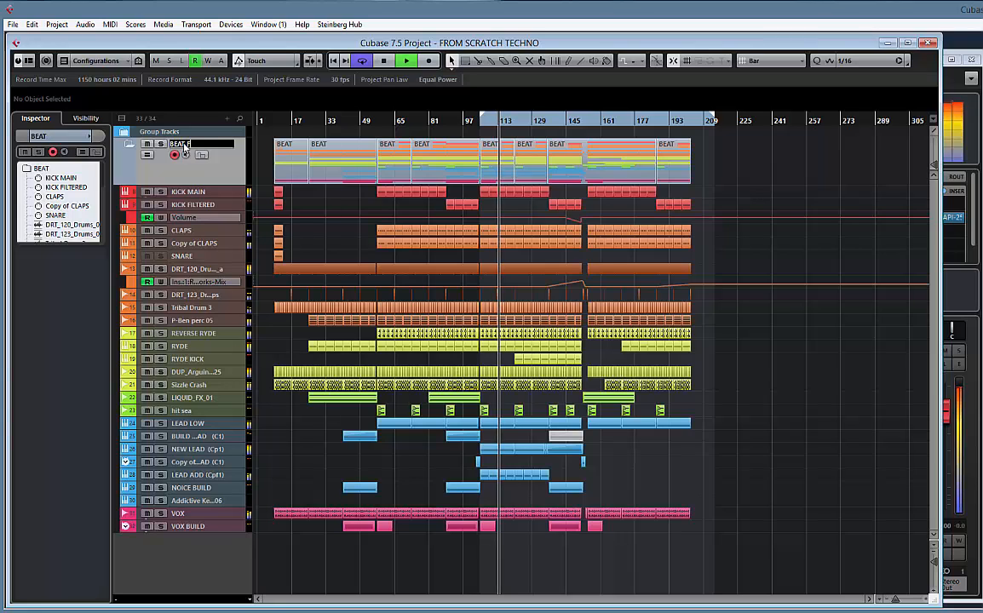
pyautogui.write('FOLDER')
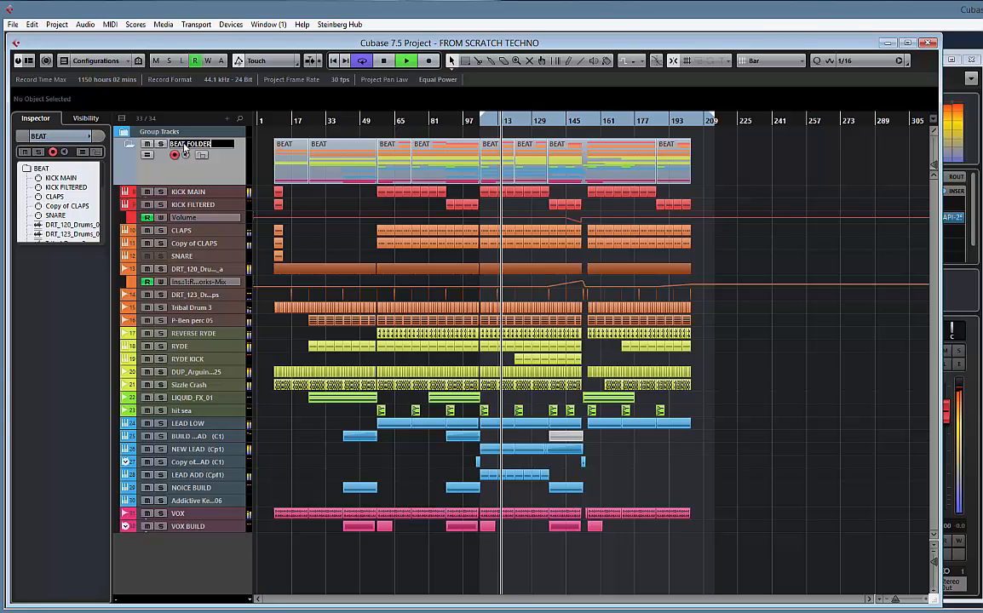
pyautogui.press('Return')
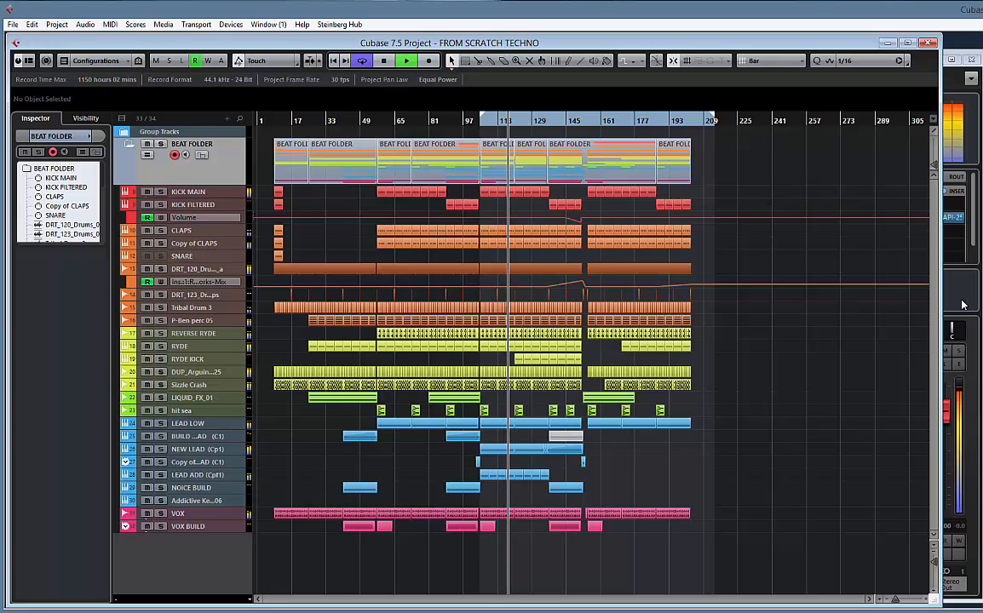
# Open the MixConsole with no channel soloed and bring up the channel settings of the LEAD LOW track
pyautogui.press('F3')
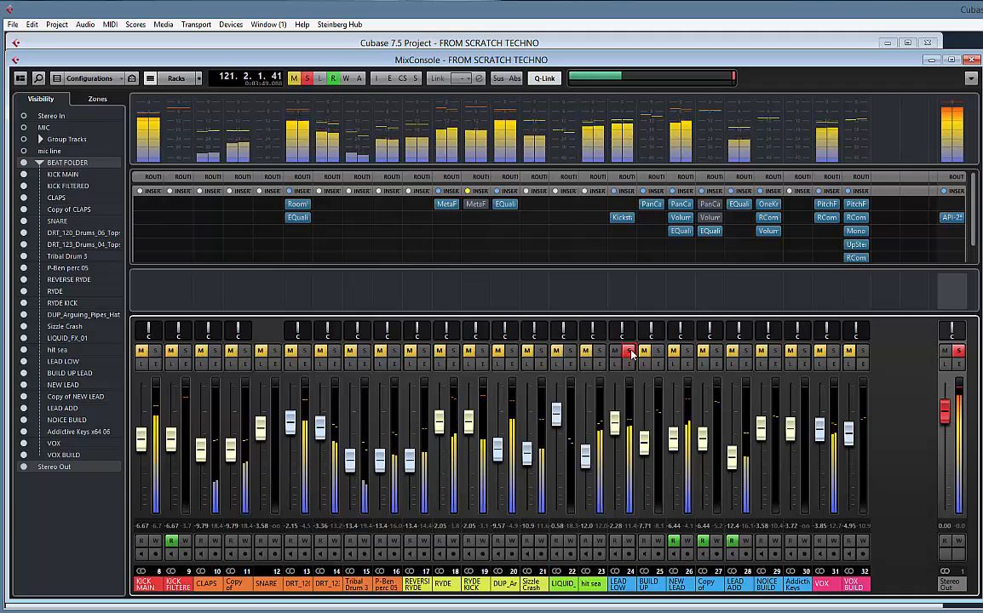
pyautogui.click(630, 440)
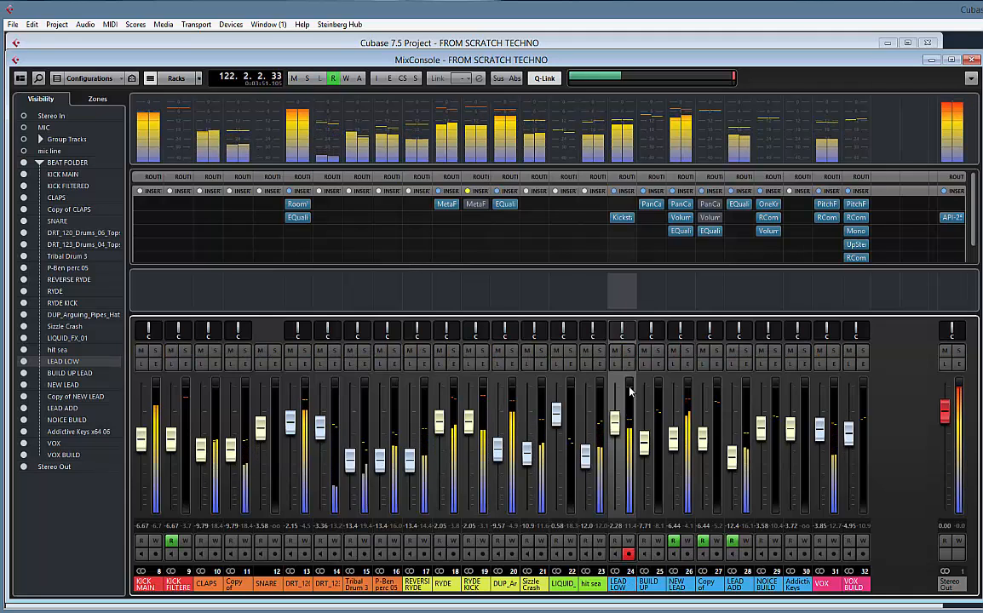
pyautogui.click(631, 366)
pyautogui.moveTo(448, 325); pyautogui.dragTo(451, 224)
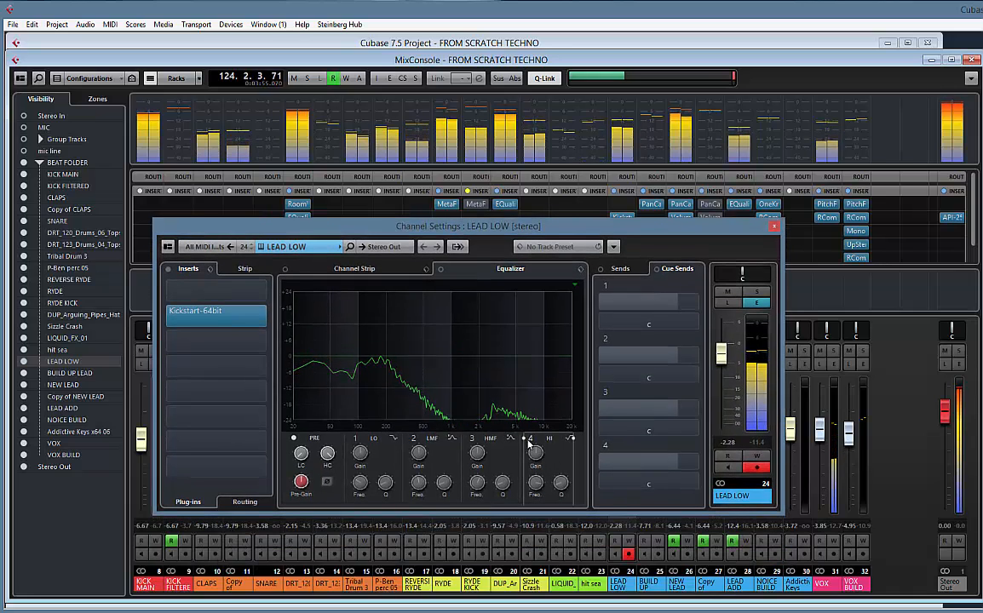
# Try a High Shelf IV cut at 5.87 kHz on band 4 of the LEAD LOW channel equalizer, checking it with the channel soloed
pyautogui.click(528, 440)
pyautogui.click(571, 439)
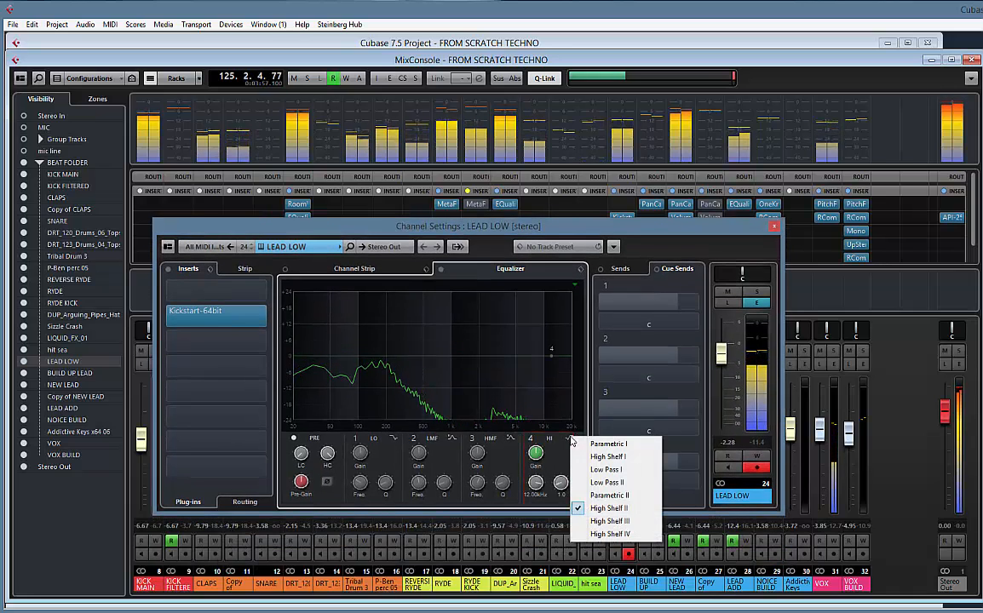
pyautogui.click(613, 535)
pyautogui.moveTo(542, 461); pyautogui.dragTo(536, 526)
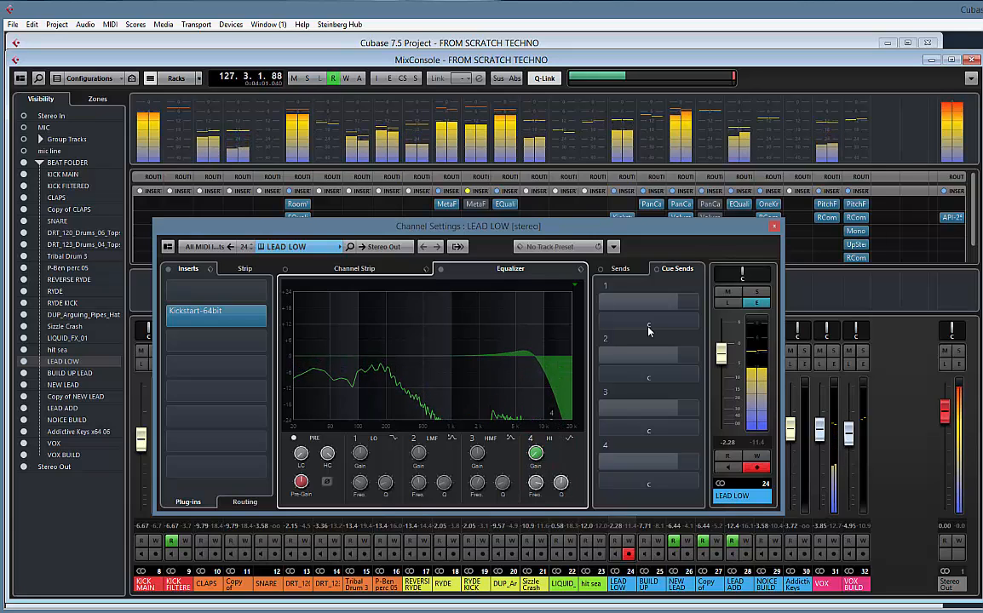
pyautogui.click(757, 292)
pyautogui.moveTo(535, 483); pyautogui.dragTo(527, 441)
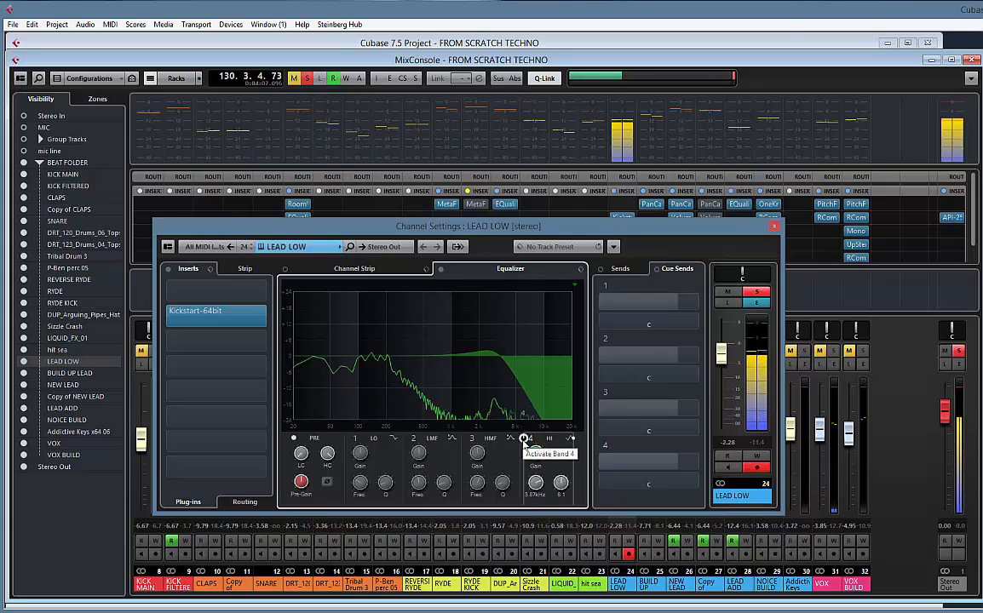
pyautogui.click(523, 438)
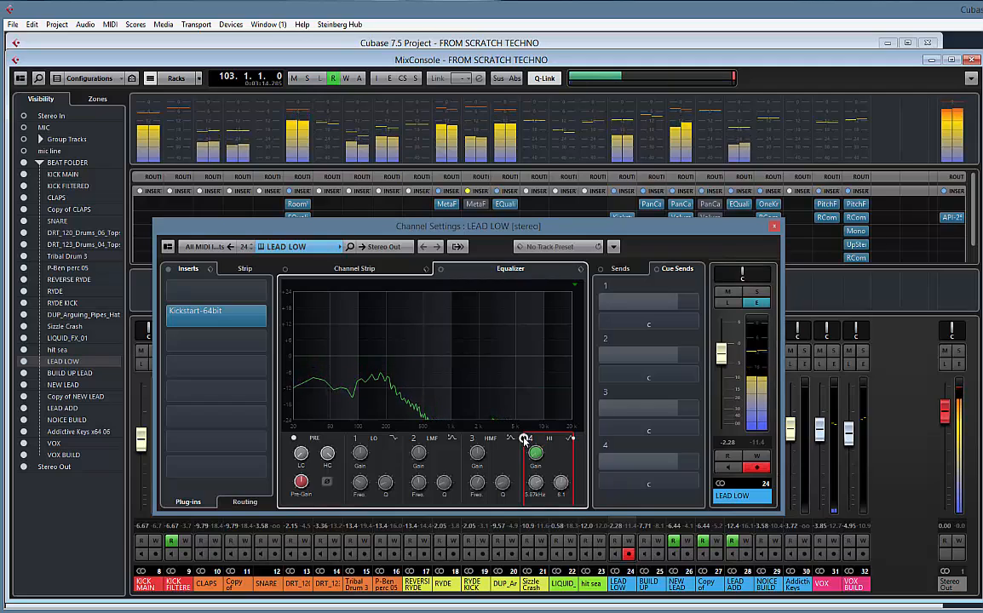
pyautogui.click(523, 438)
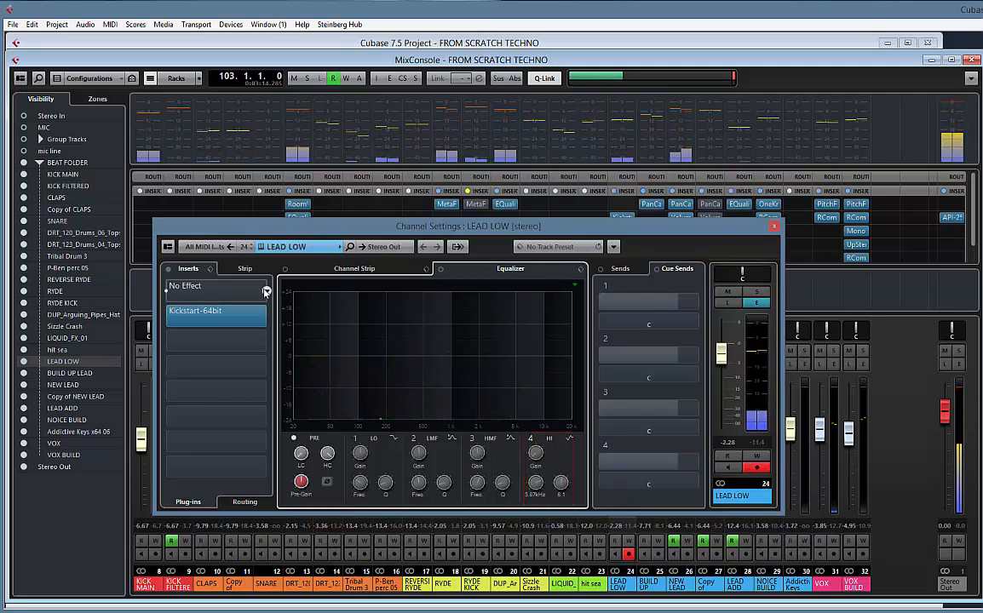
# Insert the DMGAudio EQuality plug-in in the first insert slot of LEAD LOW and play the channel soloed
pyautogui.click(266, 292)
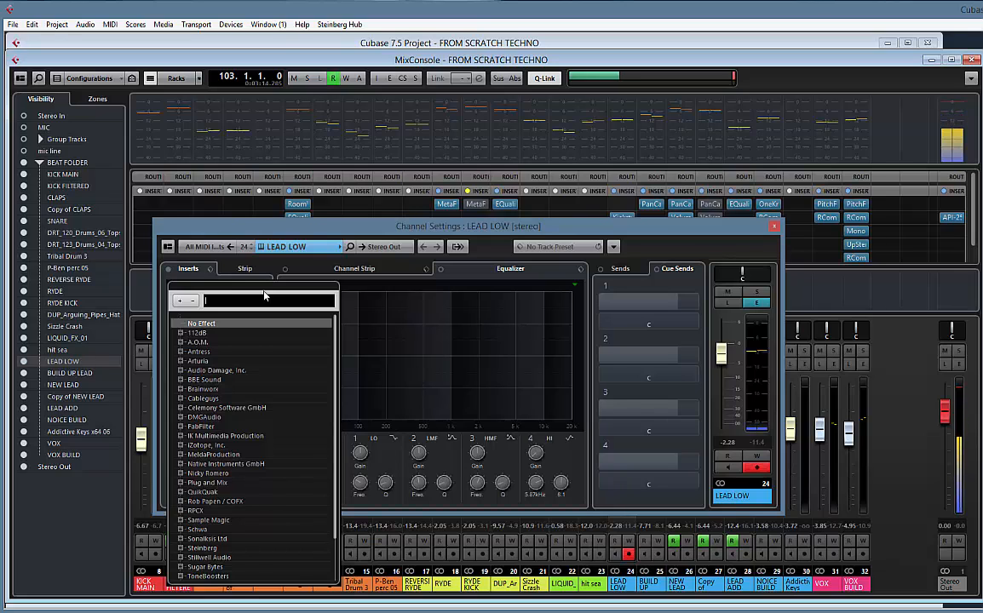
pyautogui.write('EQUAL')
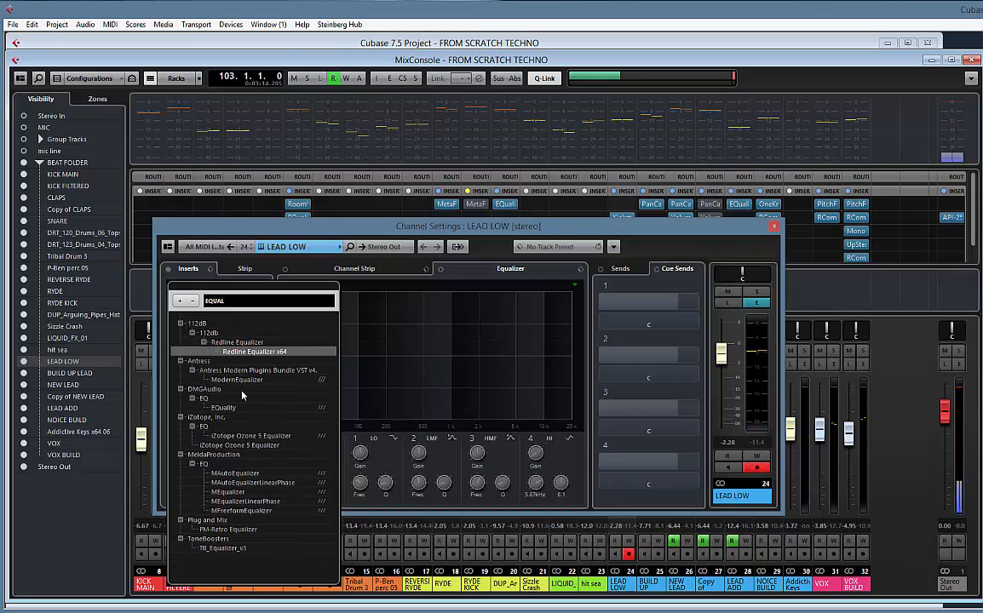
pyautogui.click(224, 407)
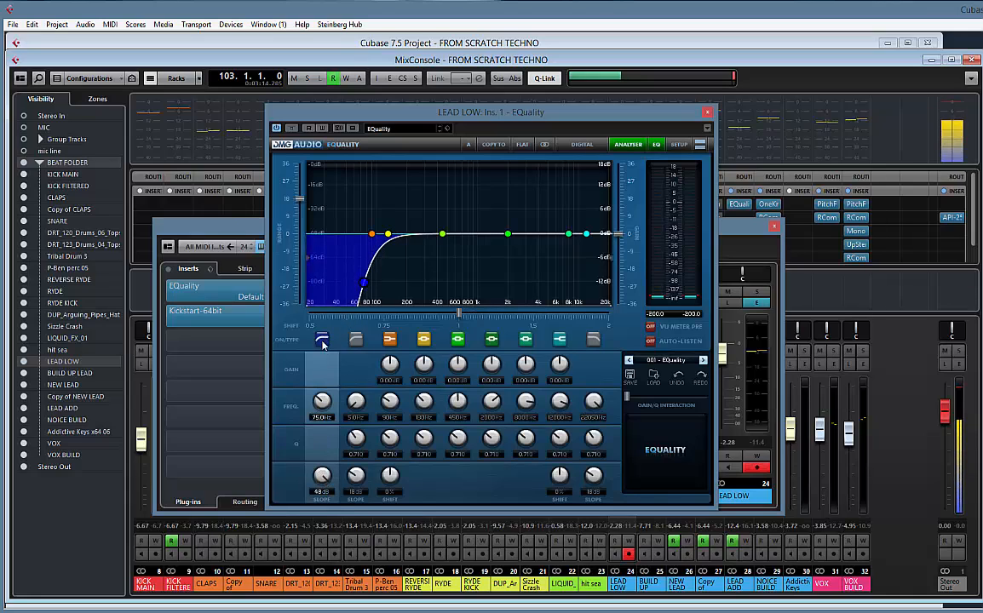
pyautogui.press('space')
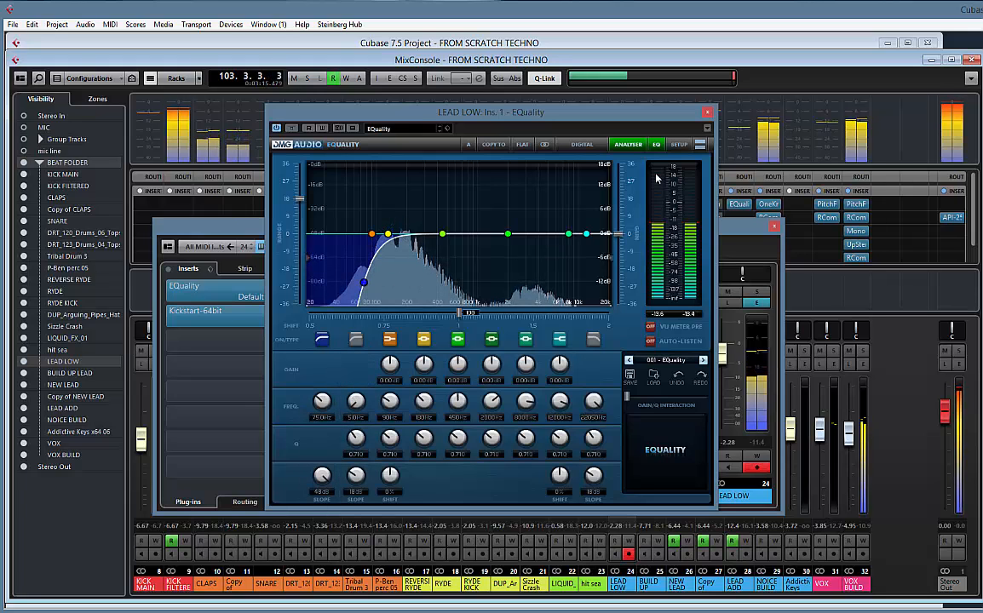
pyautogui.moveTo(388, 112); pyautogui.dragTo(514, 127)
pyautogui.click(757, 291)
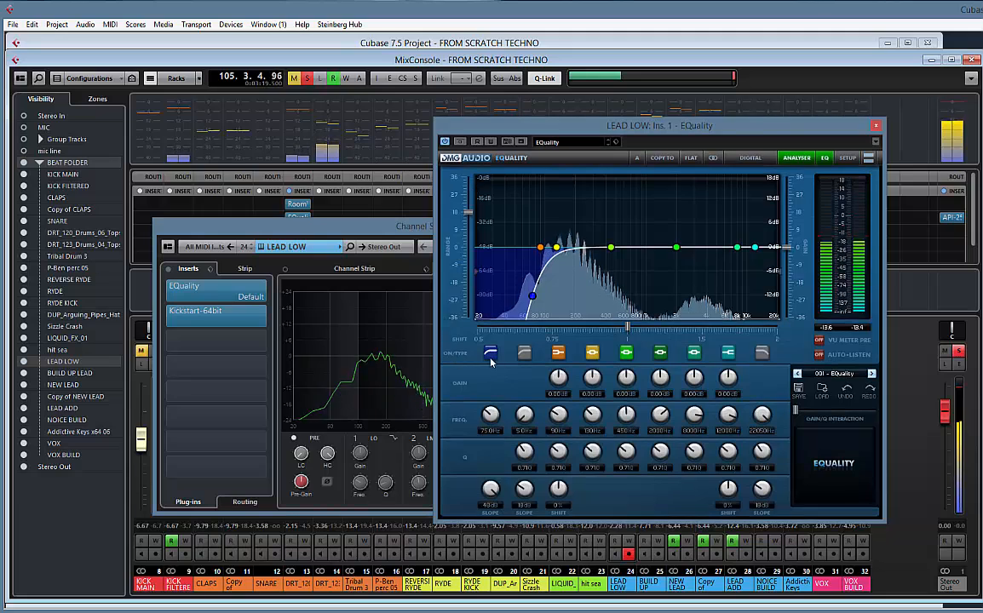
# Shape LEAD LOW in EQuality with a low cut at about 53.6 Hz, a high cut near 7.1 kHz and a 3.18 dB boost around 3.9 kHz
pyautogui.moveTo(487, 411)
pyautogui.mouseDown()
pyautogui.moveTo(489, 432)
pyautogui.moveTo(488, 419)
pyautogui.mouseUp()
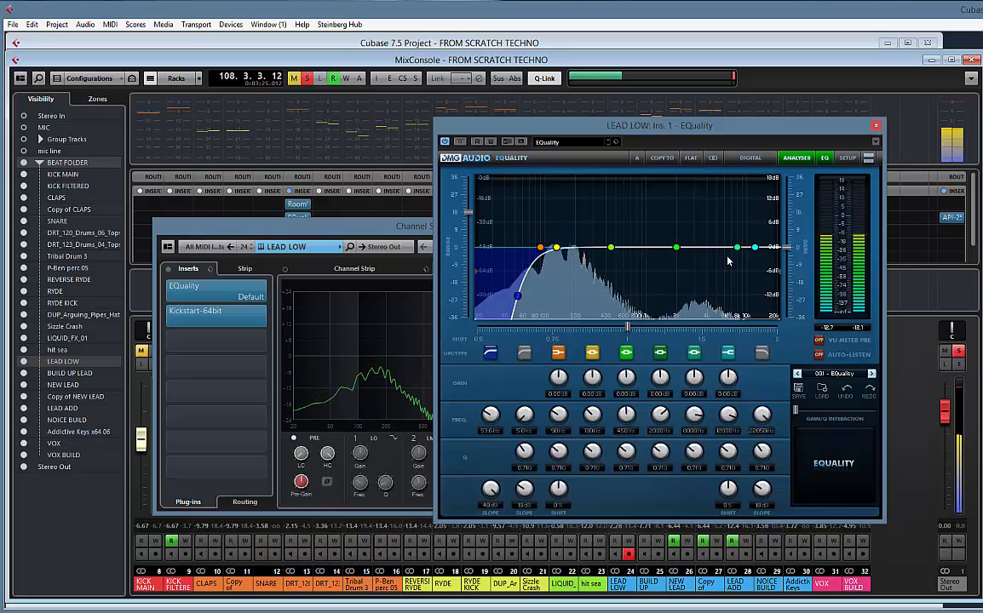
pyautogui.click(761, 352)
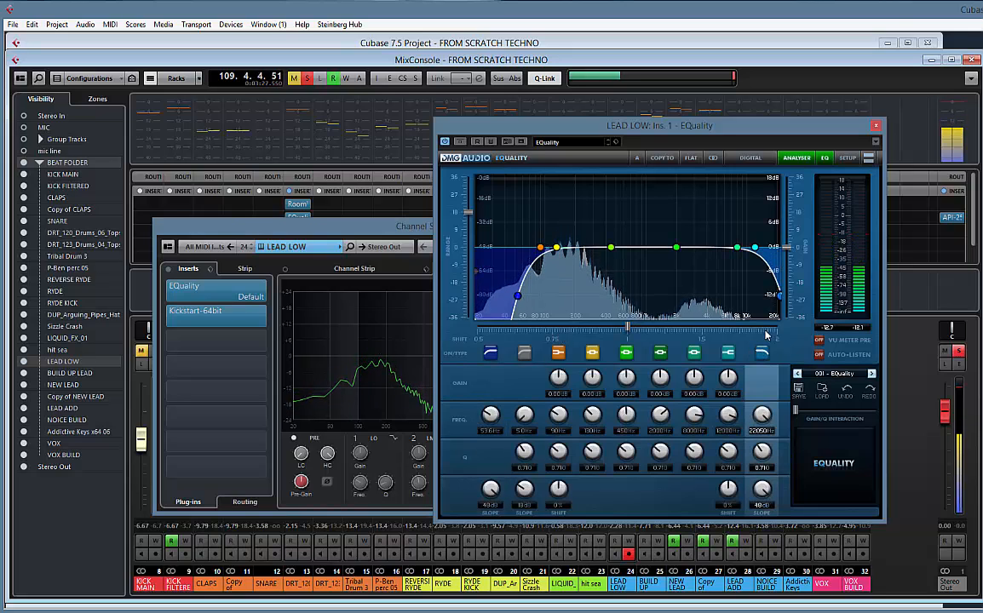
pyautogui.moveTo(762, 415)
pyautogui.mouseDown()
pyautogui.moveTo(761, 440)
pyautogui.moveTo(762, 423)
pyautogui.mouseUp()
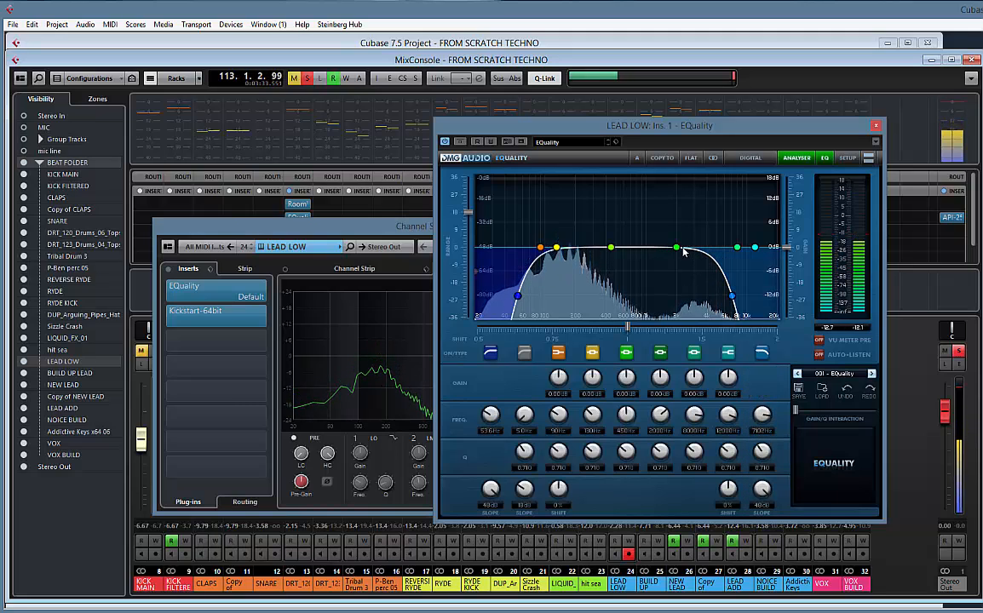
pyautogui.moveTo(676, 247); pyautogui.dragTo(707, 238)
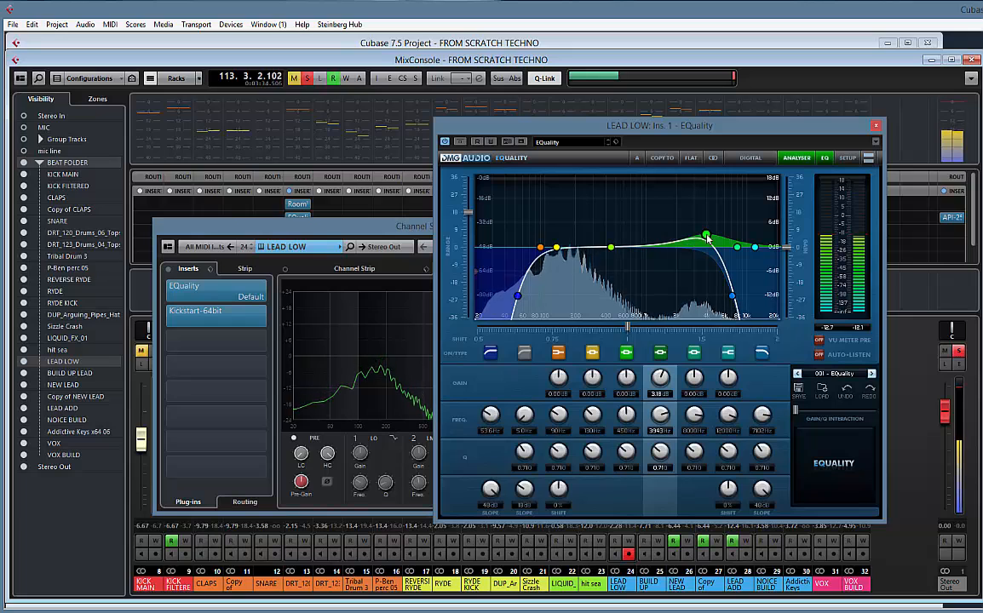
# Close the EQuality window, unsolo LEAD LOW and raise its fader to -1.40 dB
pyautogui.click(875, 127)
pyautogui.click(759, 293)
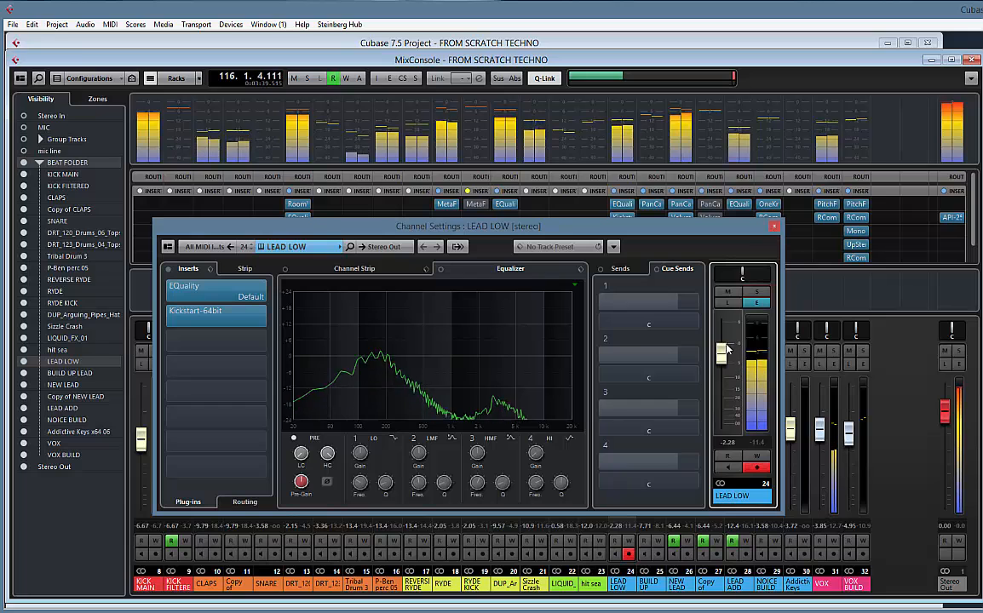
pyautogui.moveTo(722, 353); pyautogui.dragTo(722, 350)
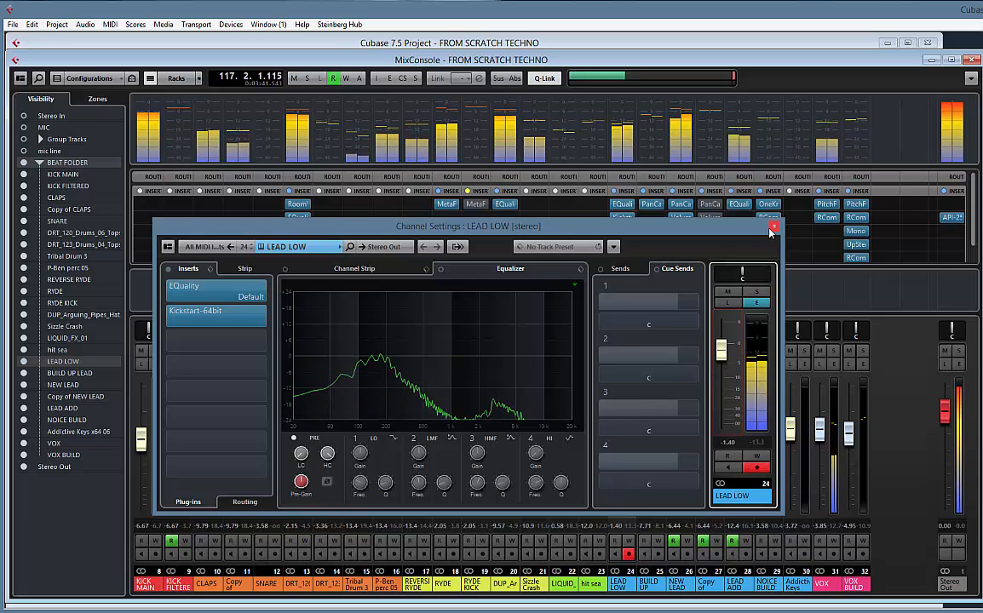
# Check the EQuality curve of the LEAD ADD channel while it plays soloed, ending with the solo off and playback stopped
pyautogui.moveTo(727, 235); pyautogui.dragTo(602, 108)
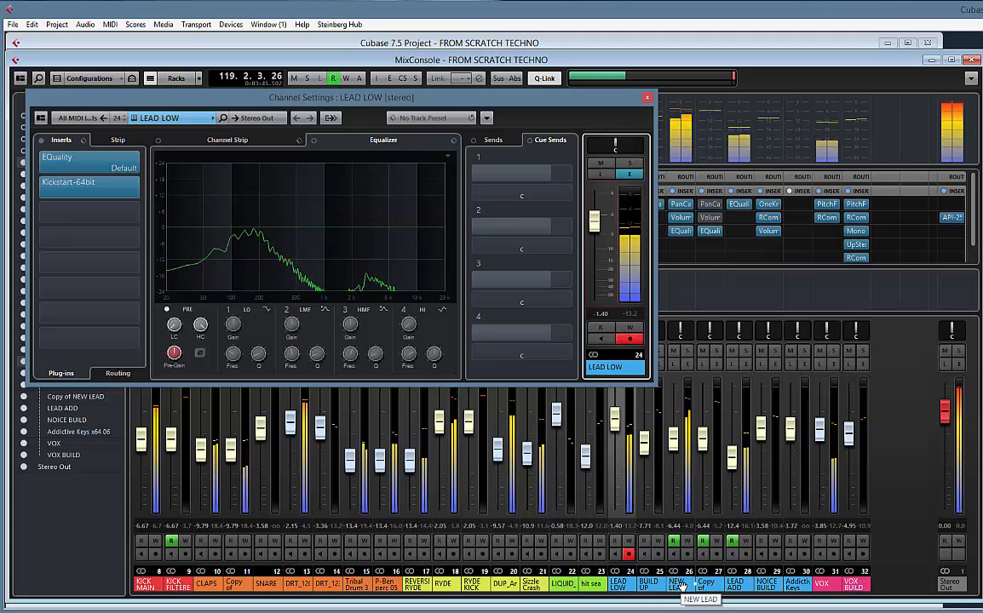
pyautogui.click(747, 352)
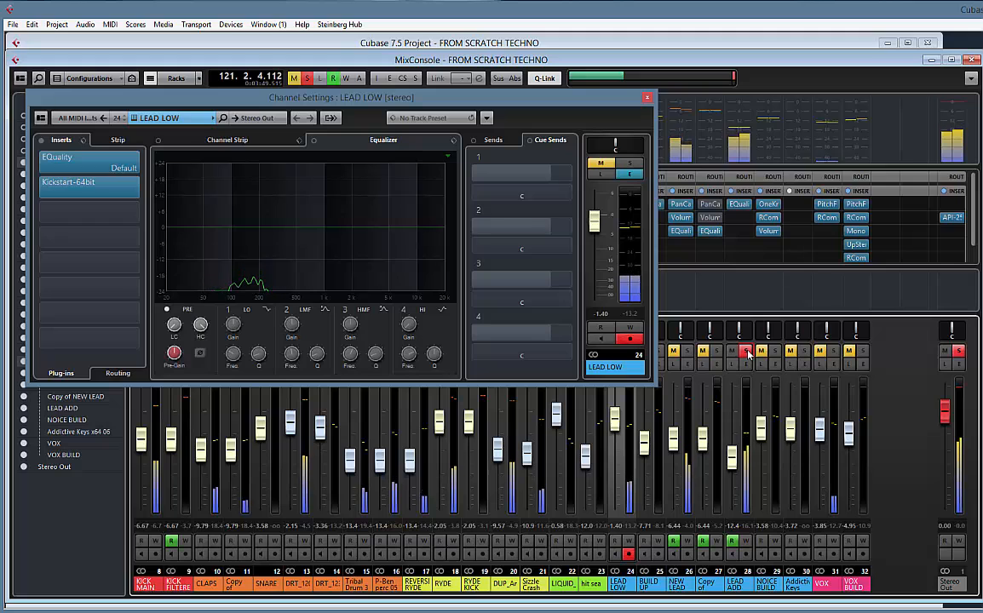
pyautogui.click(738, 204)
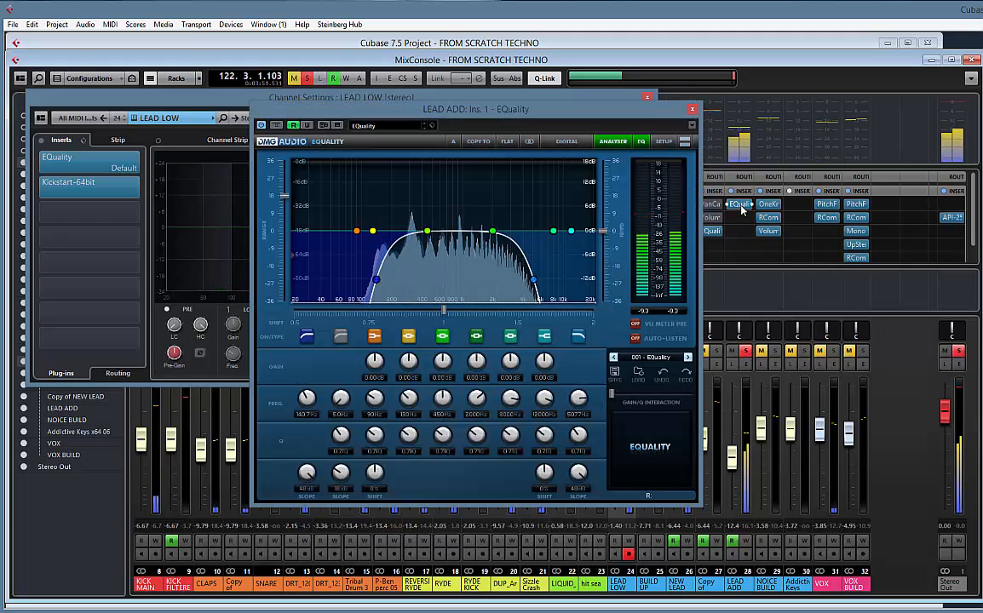
pyautogui.click(741, 208)
pyautogui.click(745, 351)
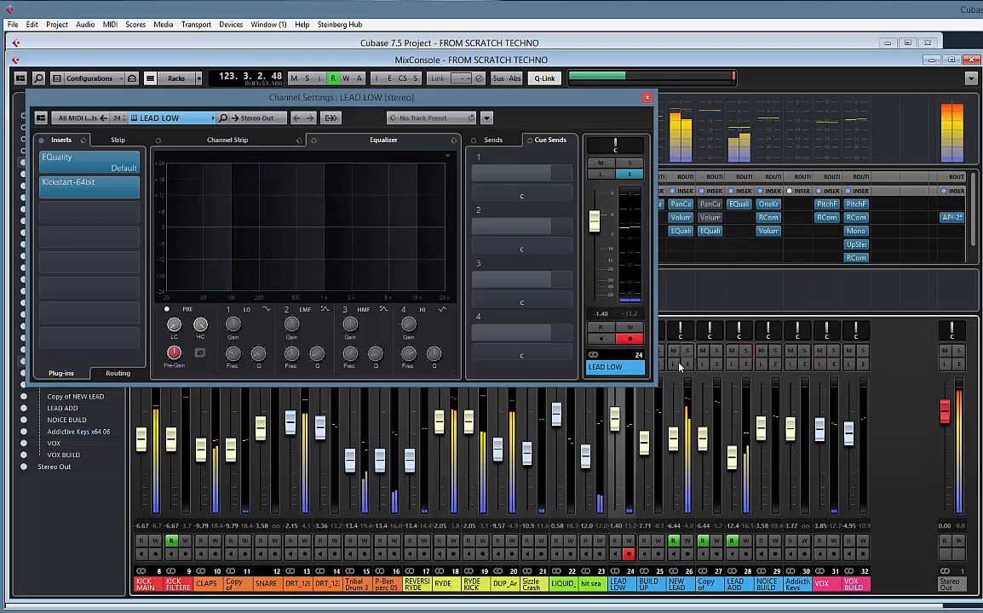
pyautogui.press('space')
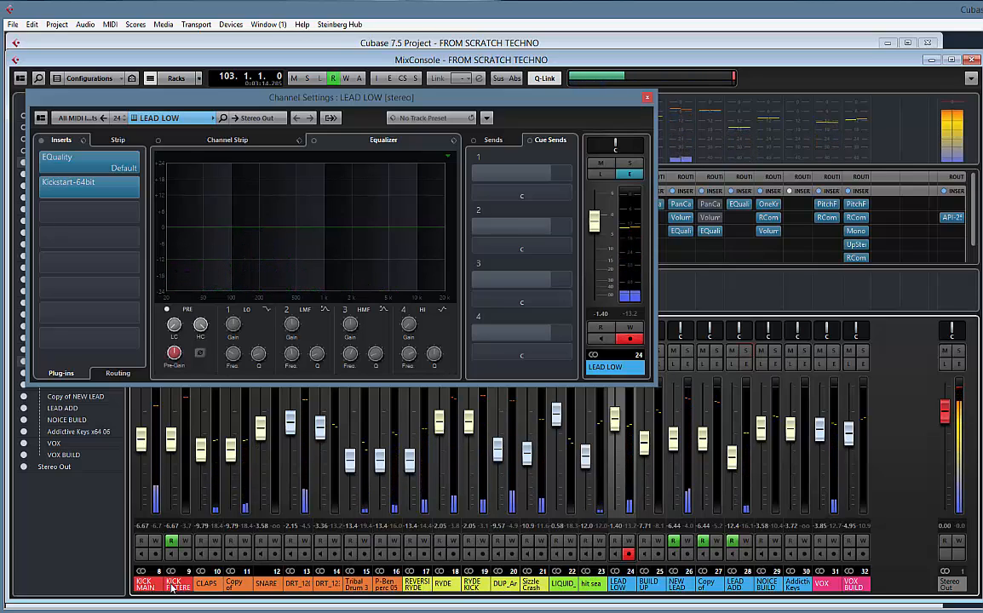
# Route the outputs of all channels from CLAPS through Sizzle Crash to the PERC group
pyautogui.click(205, 586)
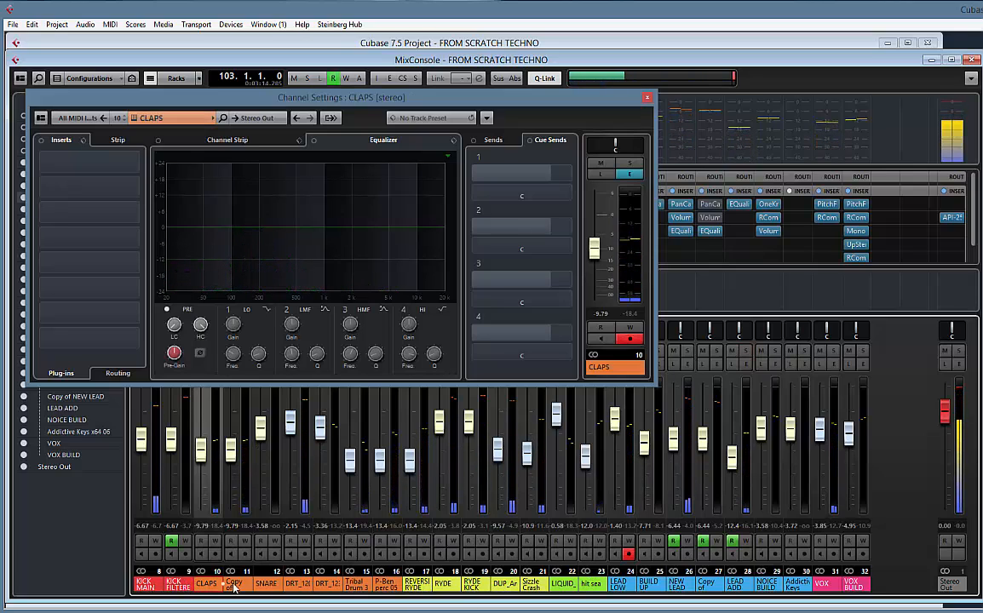
pyautogui.keyDown('shift'); pyautogui.click(539, 587); pyautogui.keyUp('shift')
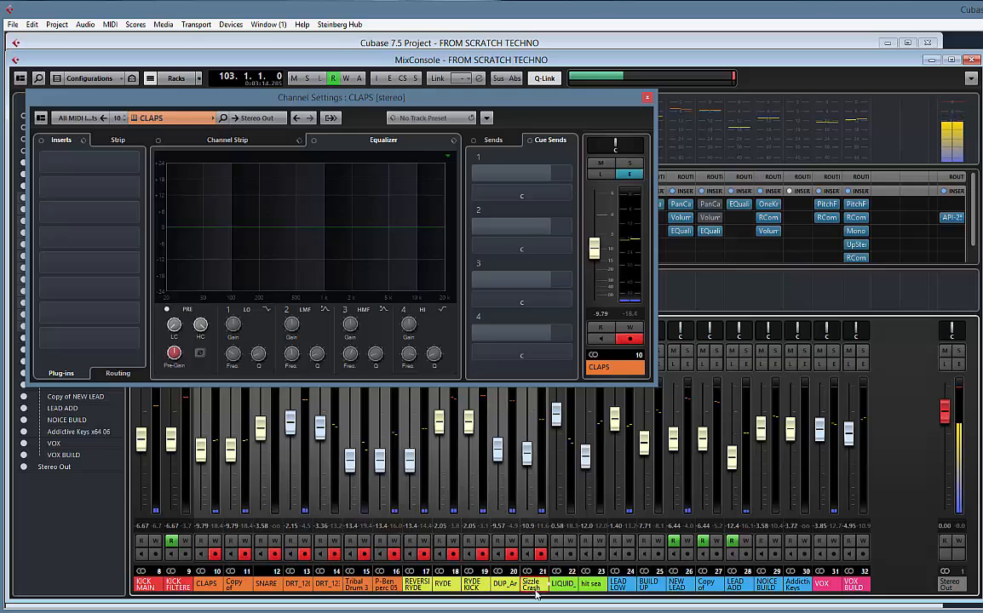
pyautogui.click(257, 118)
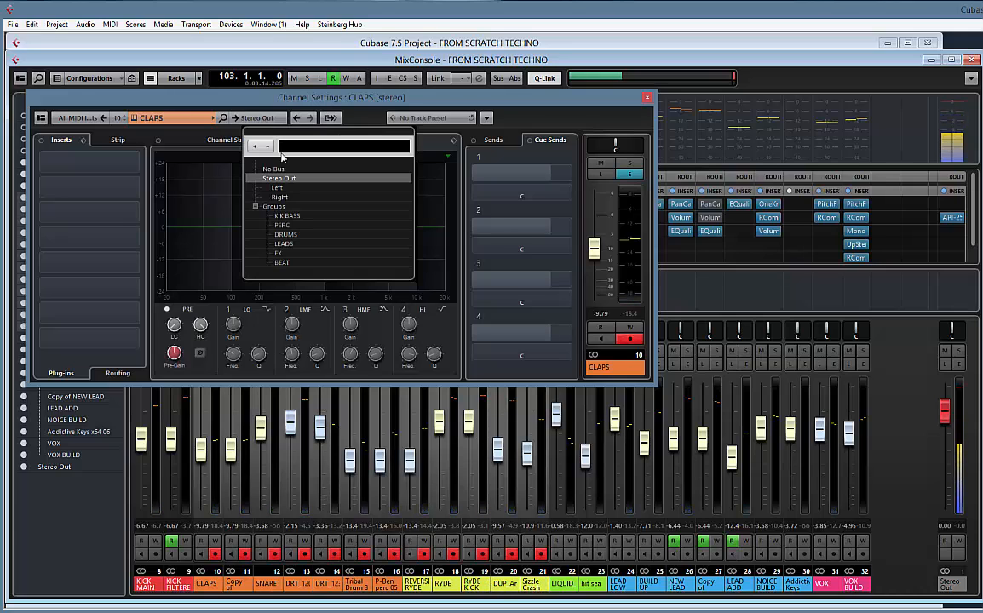
pyautogui.click(285, 227)
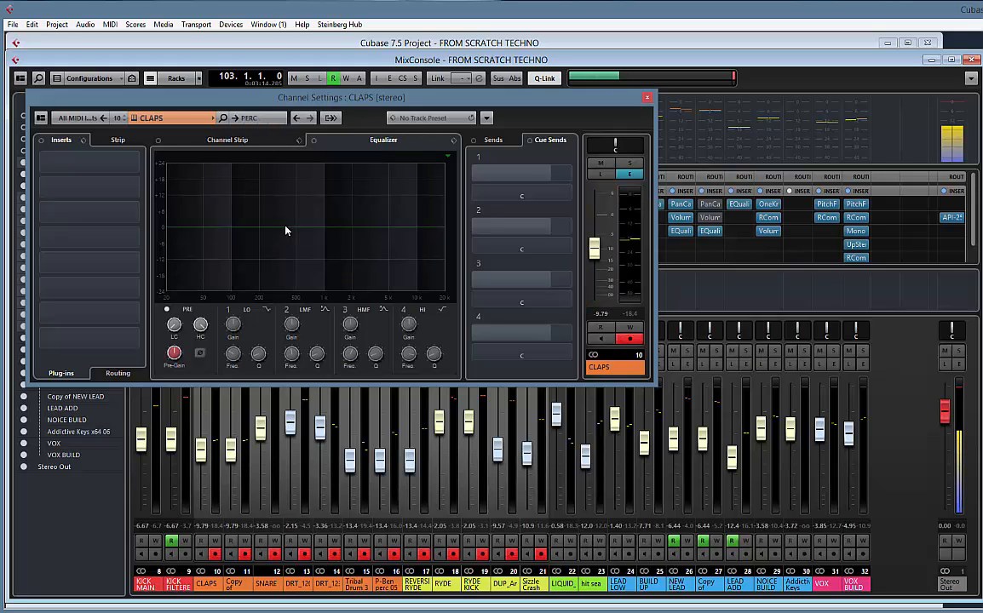
# Close the CLAPS channel settings and show the routing assignments and the group channels in the MixConsole
pyautogui.moveTo(380, 97); pyautogui.dragTo(546, 281)
pyautogui.click(395, 178)
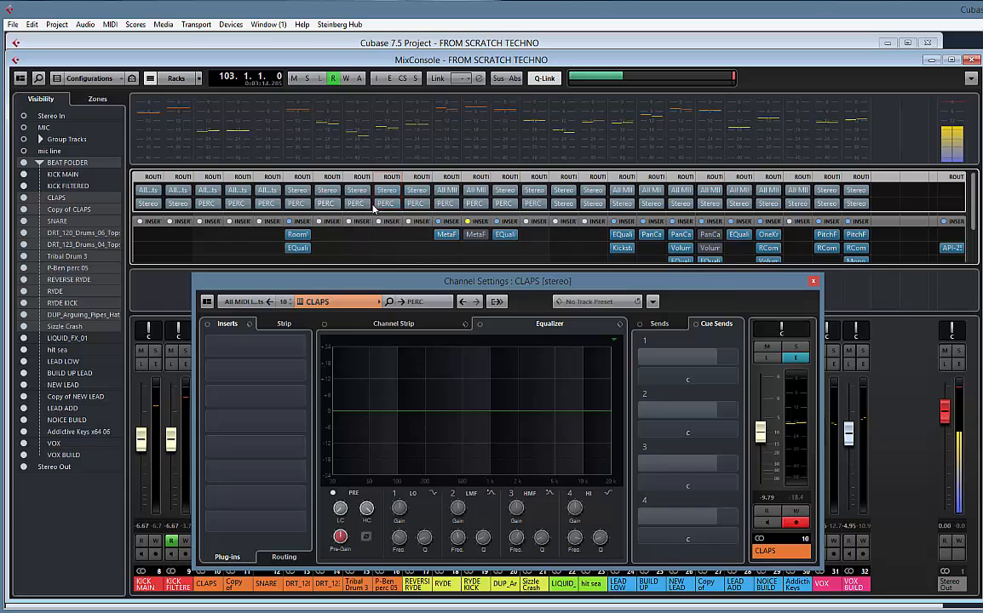
pyautogui.click(813, 282)
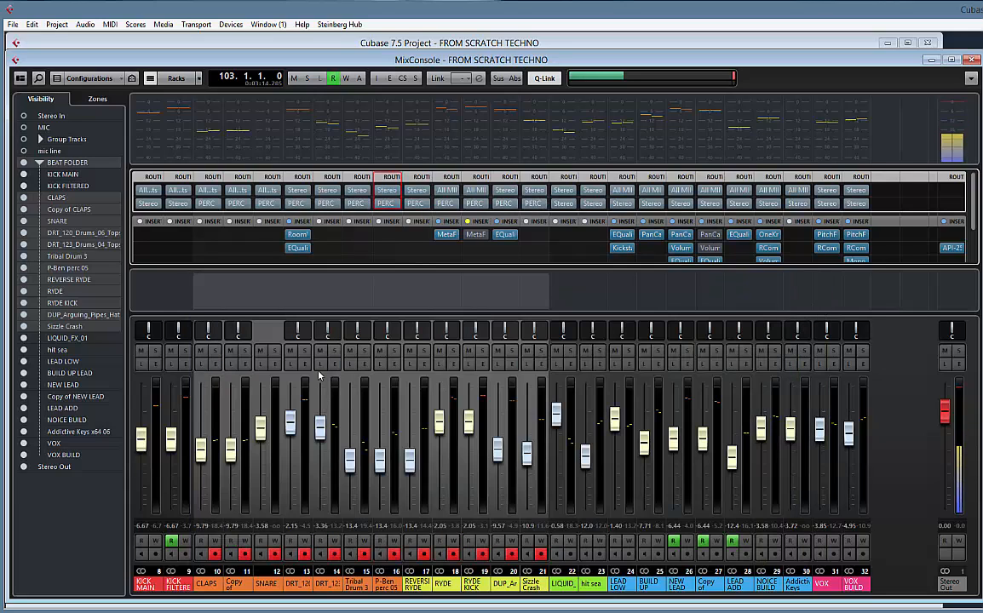
pyautogui.click(99, 100)
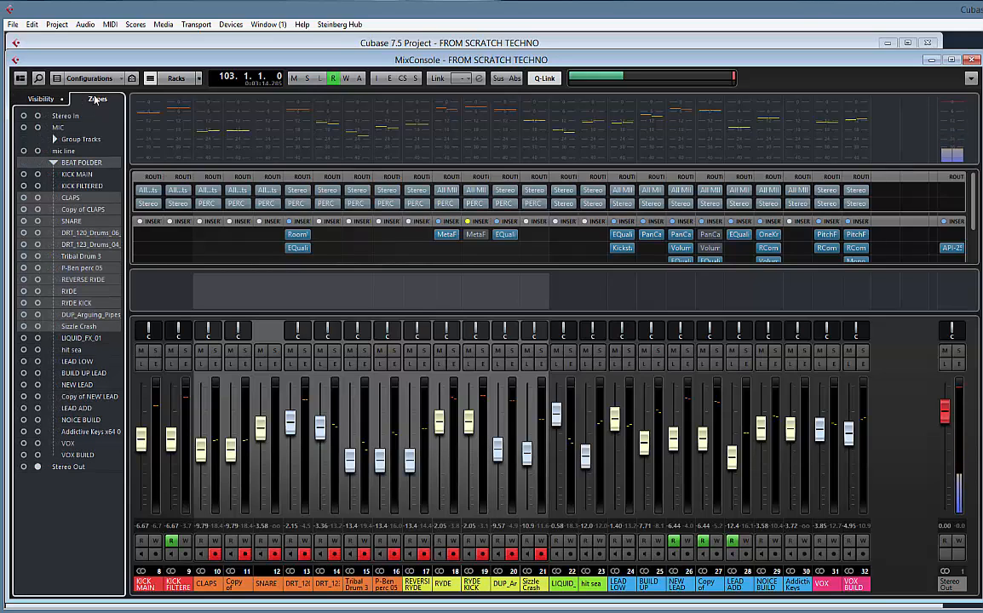
pyautogui.click(43, 98)
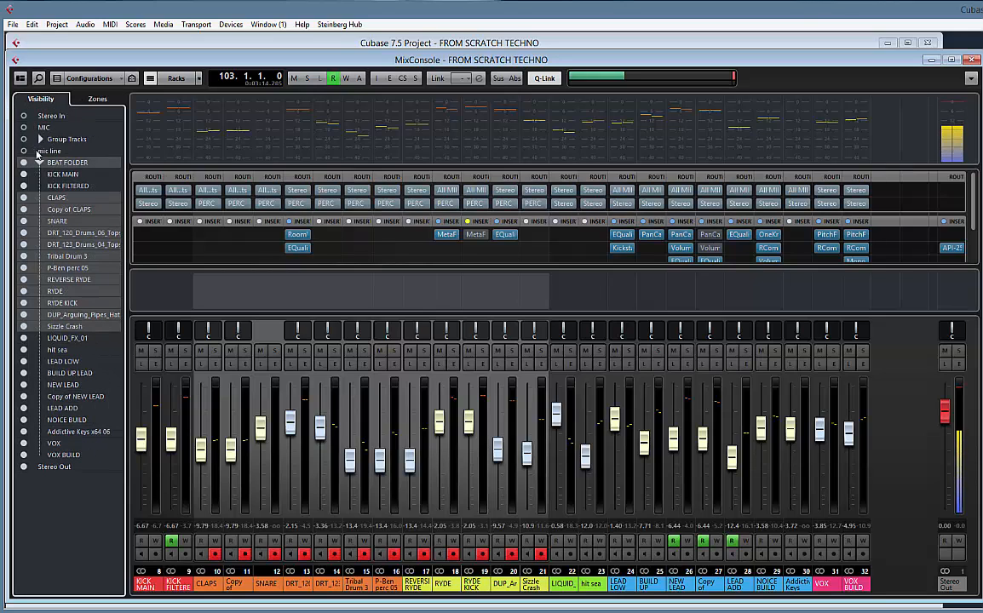
pyautogui.click(24, 140)
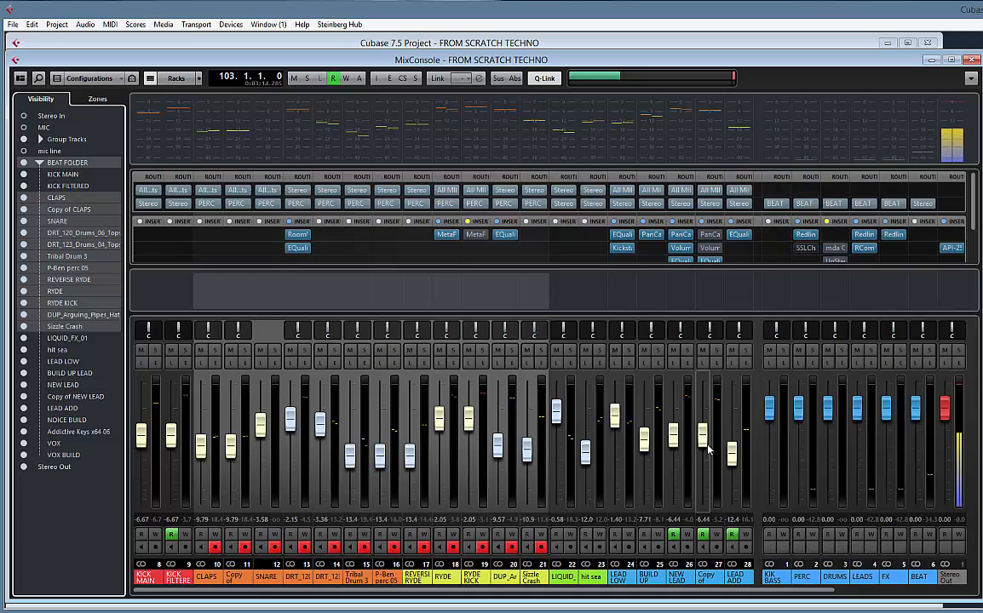
# Listen to the PERC group channel soloed during playback and switch the solo off again
pyautogui.click(806, 580)
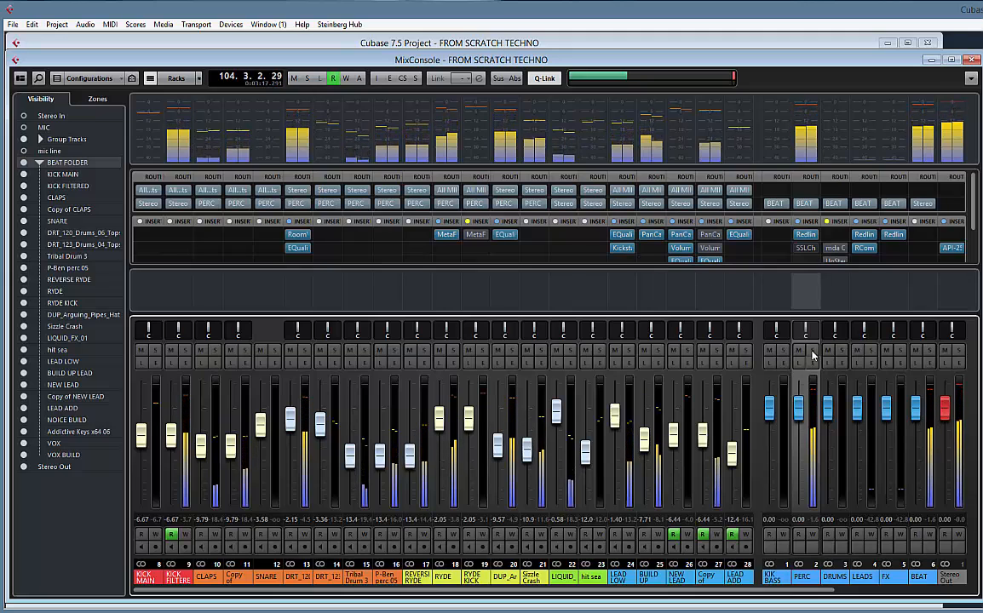
pyautogui.click(813, 351)
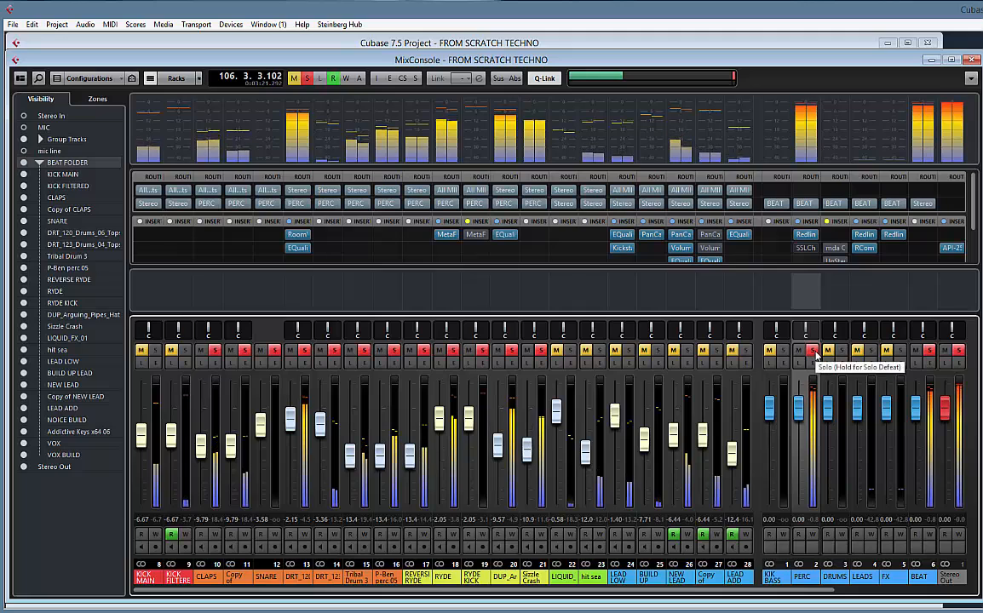
pyautogui.click(814, 351)
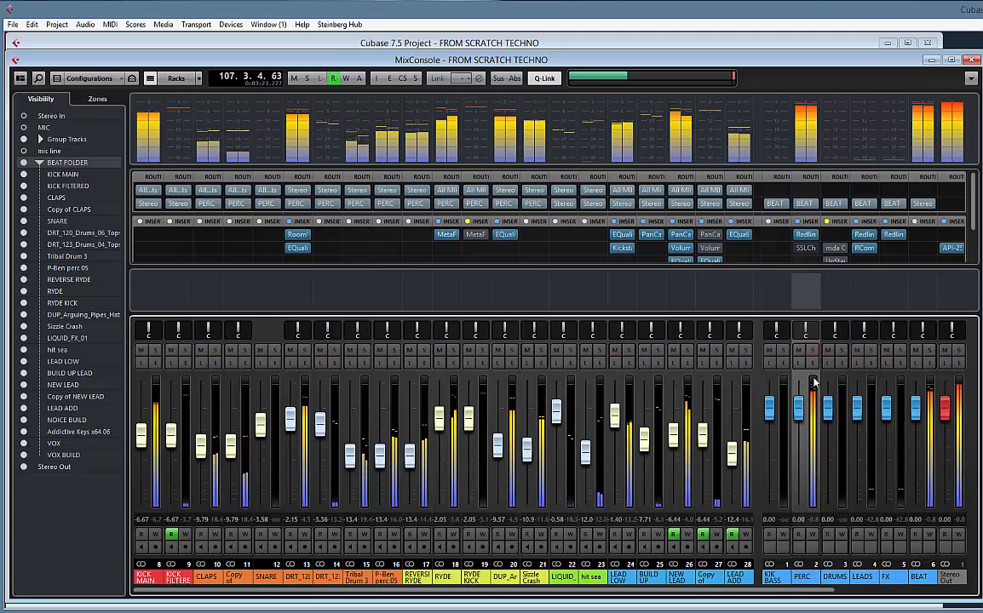
# Route the outputs of all channels from LEAD LOW through Addictive Keys to the LEADS group
pyautogui.moveTo(639, 594); pyautogui.dragTo(758, 594)
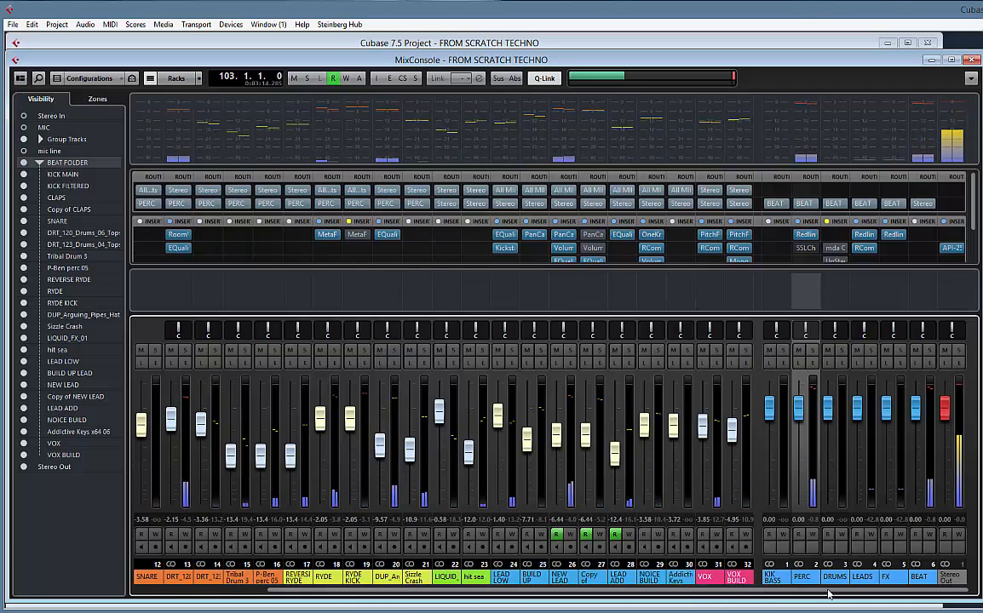
pyautogui.click(508, 579)
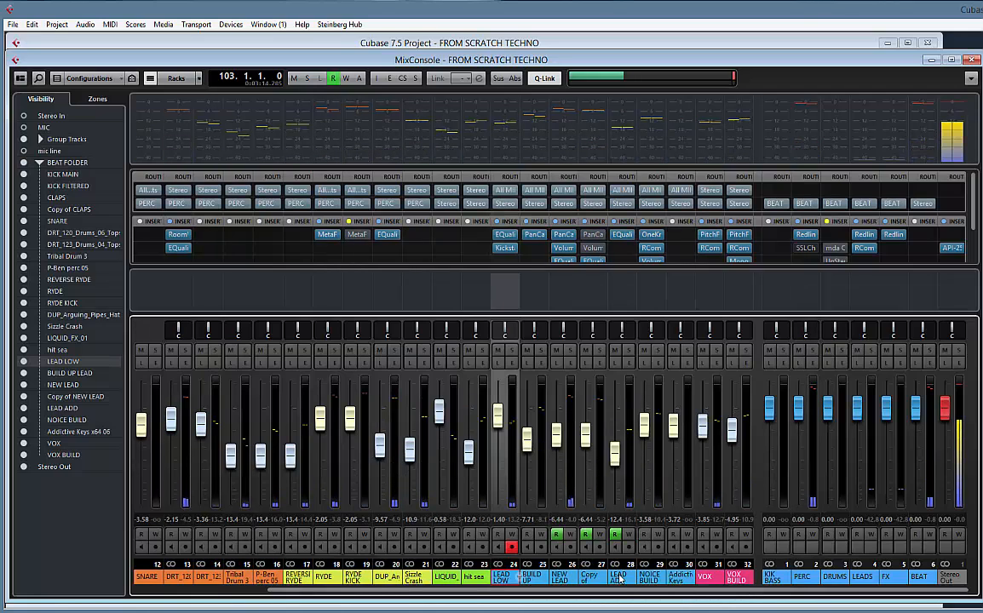
pyautogui.keyDown('shift'); pyautogui.click(681, 578); pyautogui.keyUp('shift')
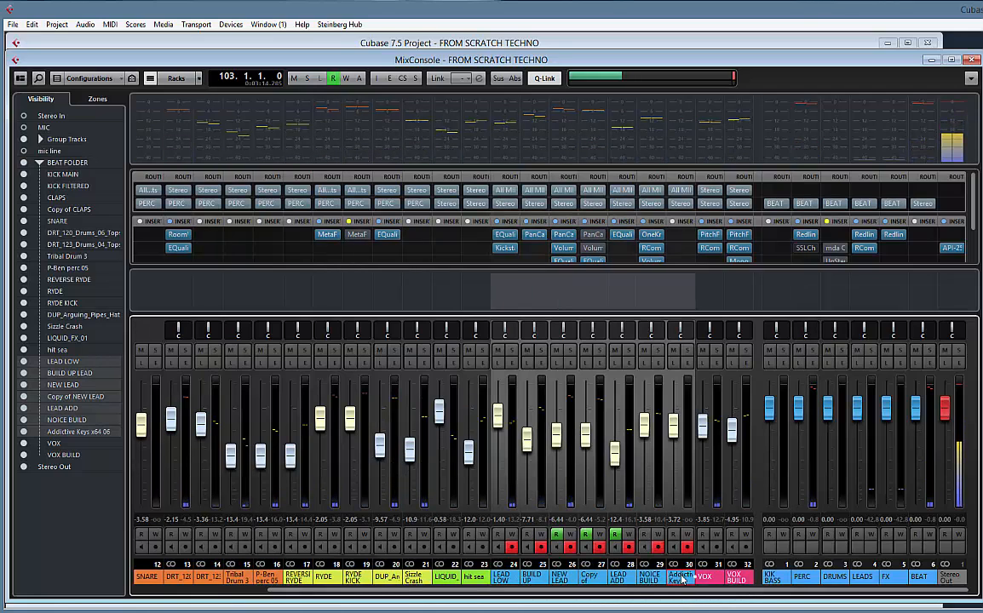
pyautogui.click(690, 204)
pyautogui.click(720, 317)
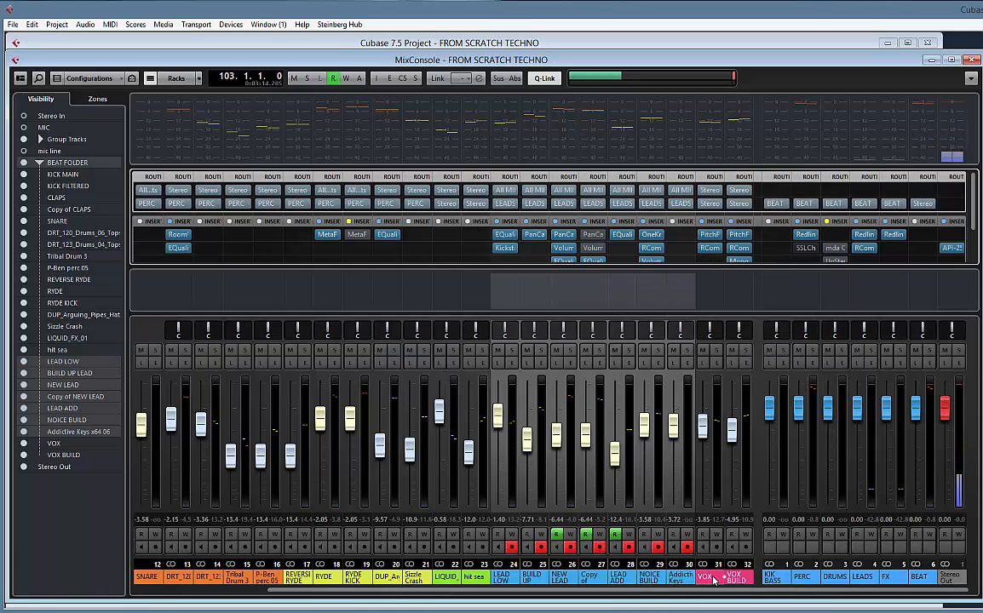
# Route the outputs of the LIQUID_FX_01 and hit sea channels to the FX group
pyautogui.moveTo(675, 590); pyautogui.dragTo(546, 594)
pyautogui.click(565, 579)
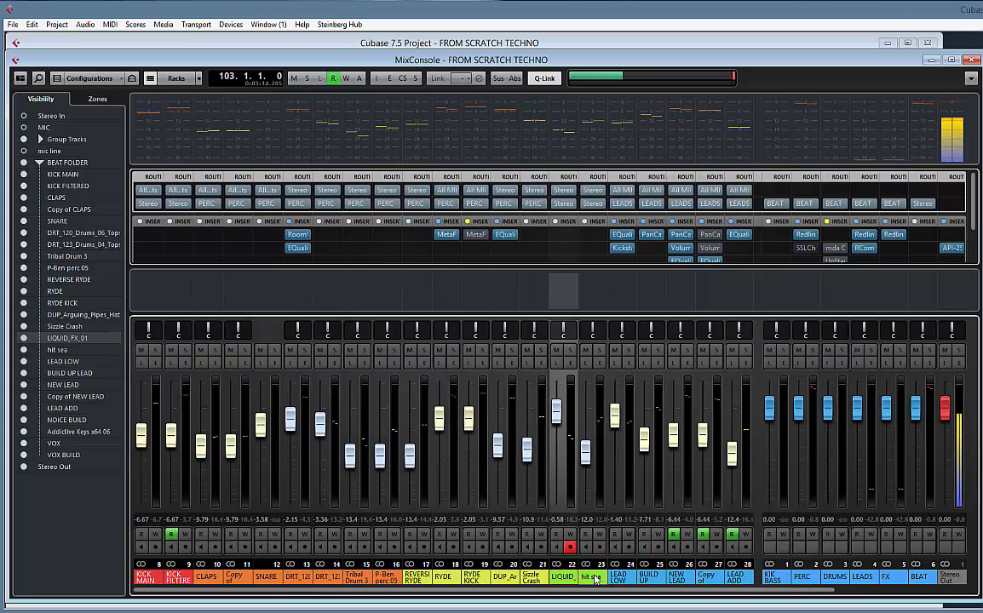
pyautogui.click(594, 579)
pyautogui.keyDown('ctrl'); pyautogui.click(562, 579); pyautogui.keyUp('ctrl')
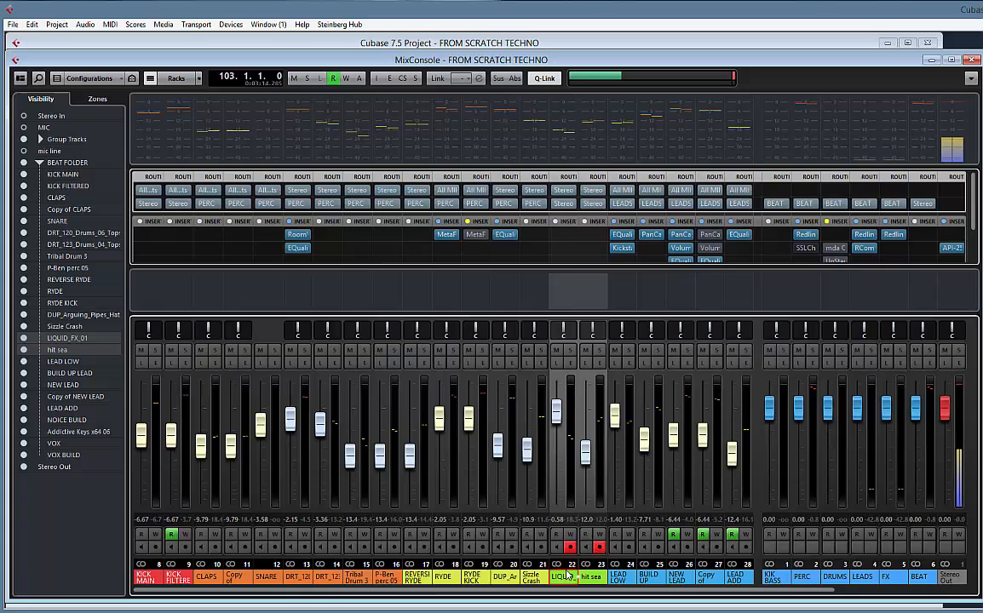
pyautogui.click(575, 206)
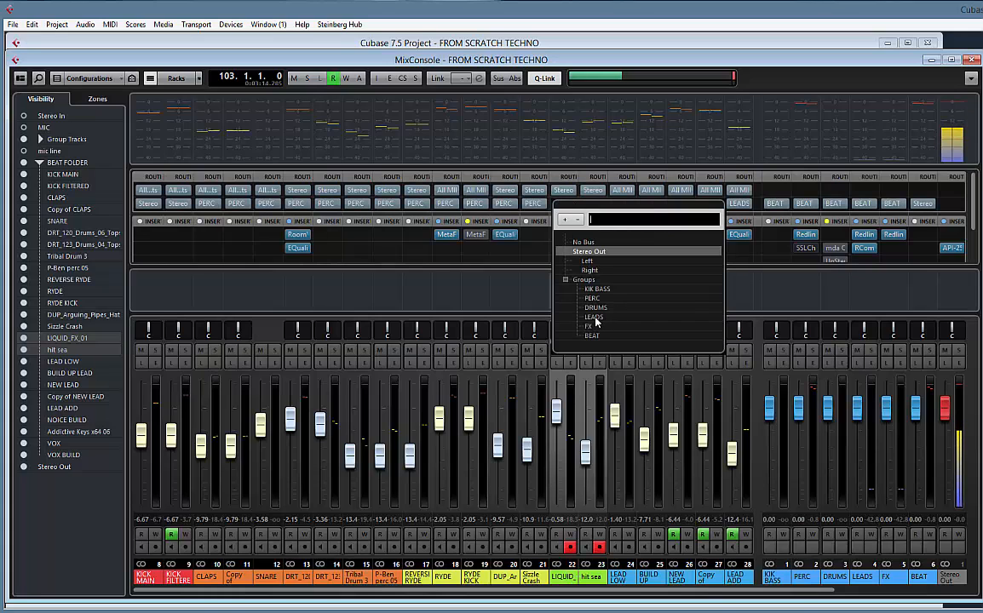
pyautogui.click(588, 326)
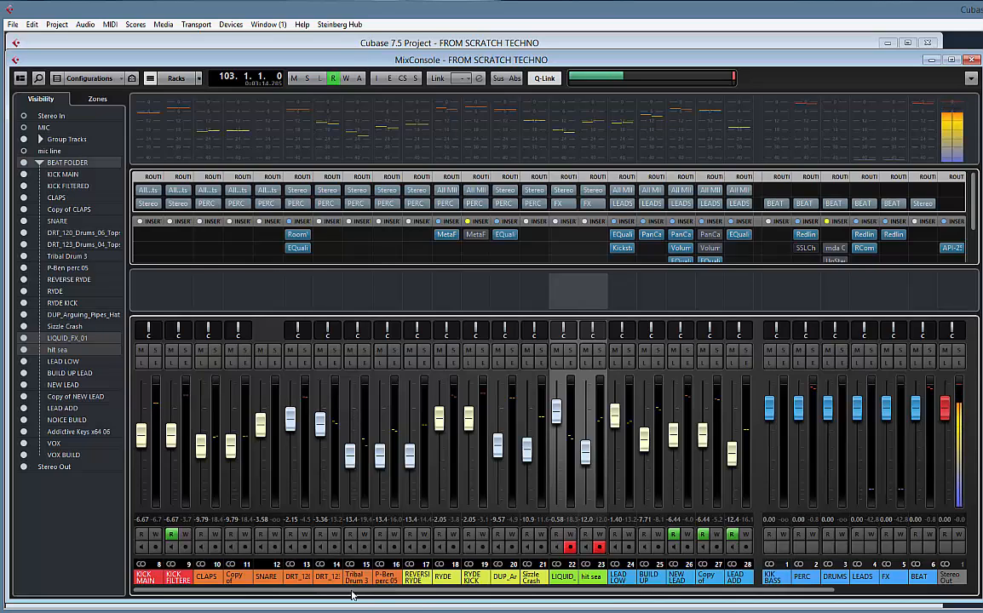
# Route the outputs of the KICK MAIN and KICK FILTERED channels to the KIK BASS group
pyautogui.click(174, 579)
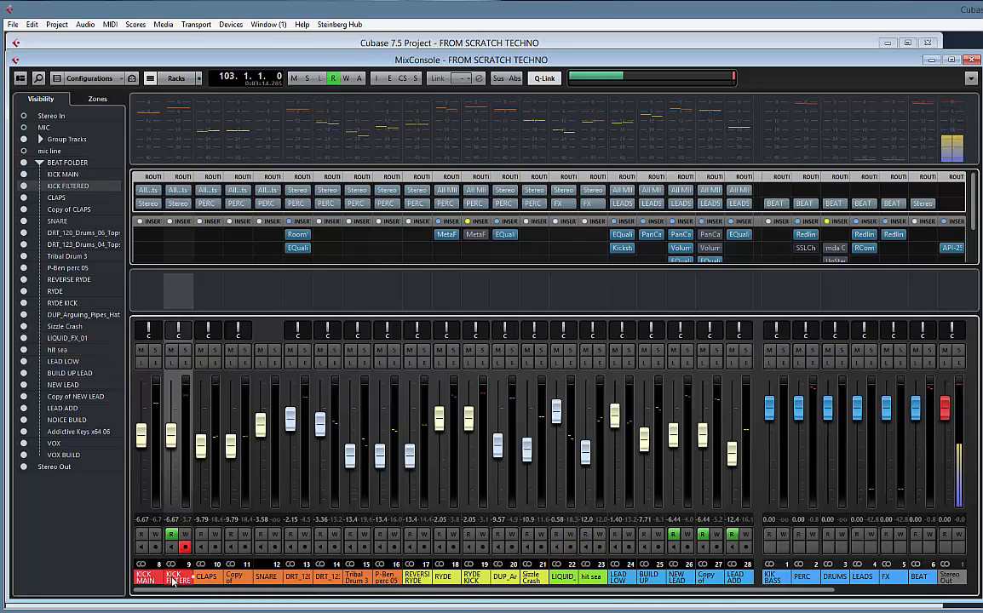
pyautogui.click(188, 204)
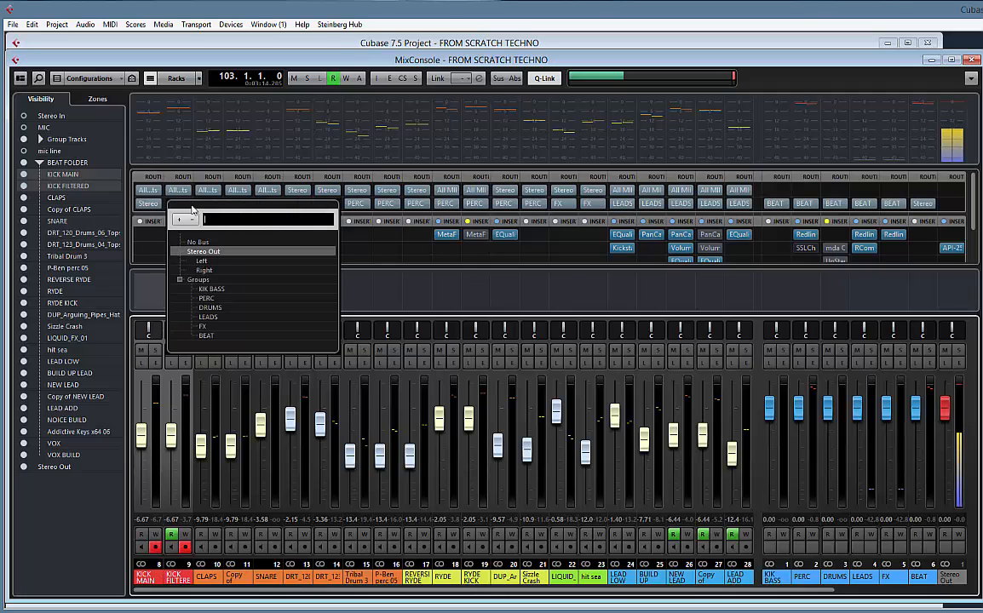
pyautogui.click(212, 290)
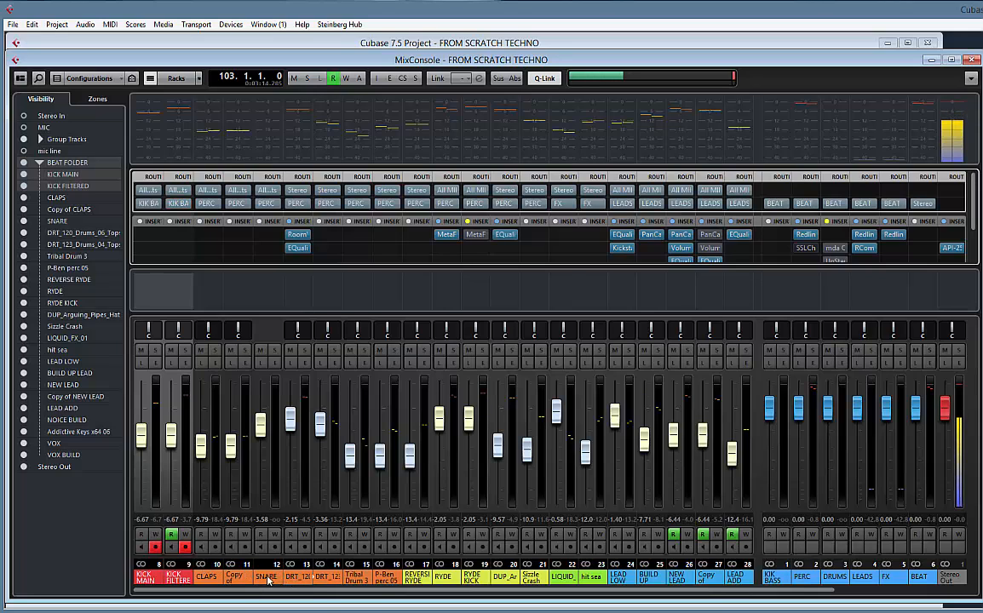
# Listen briefly to the DRT_120_Drums_06_Tops channel soloed and stop playback
pyautogui.click(307, 351)
pyautogui.click(306, 351)
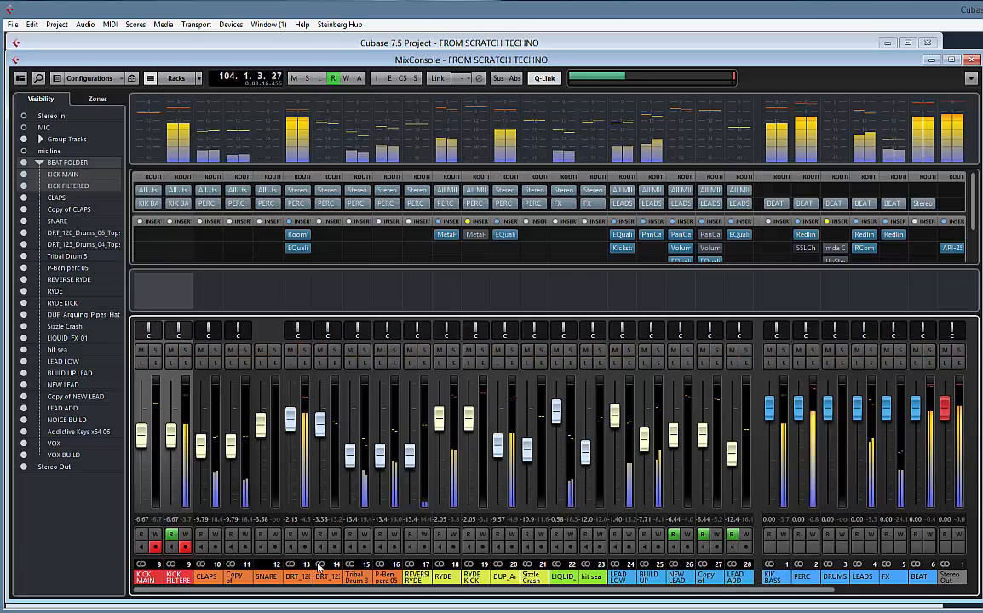
pyautogui.press('space')
# Route the DRT_120_Drums_06_Tops channel to the KIK BASS group and colour it red like the kick channels
pyautogui.click(298, 581)
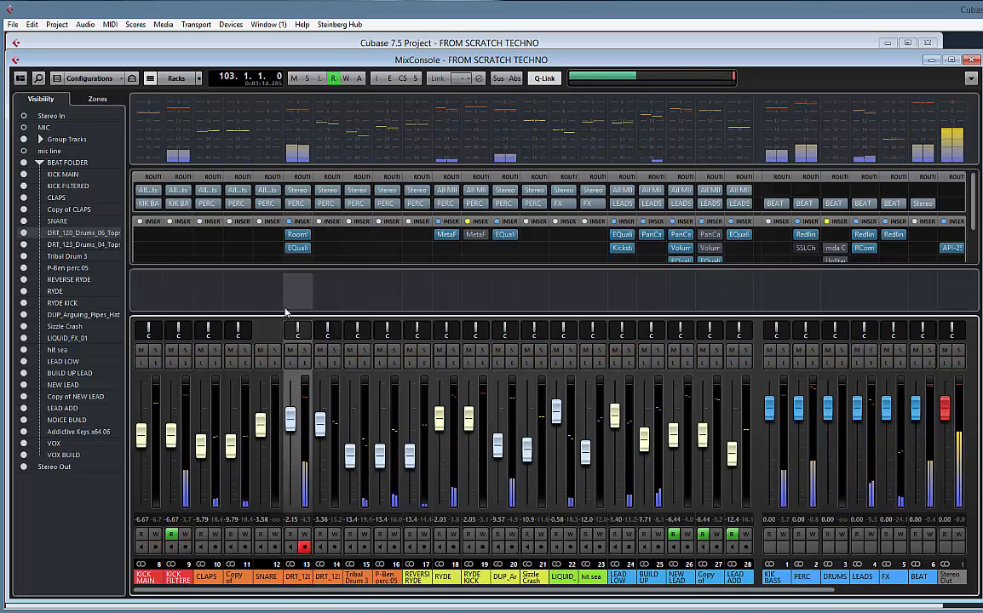
pyautogui.click(312, 205)
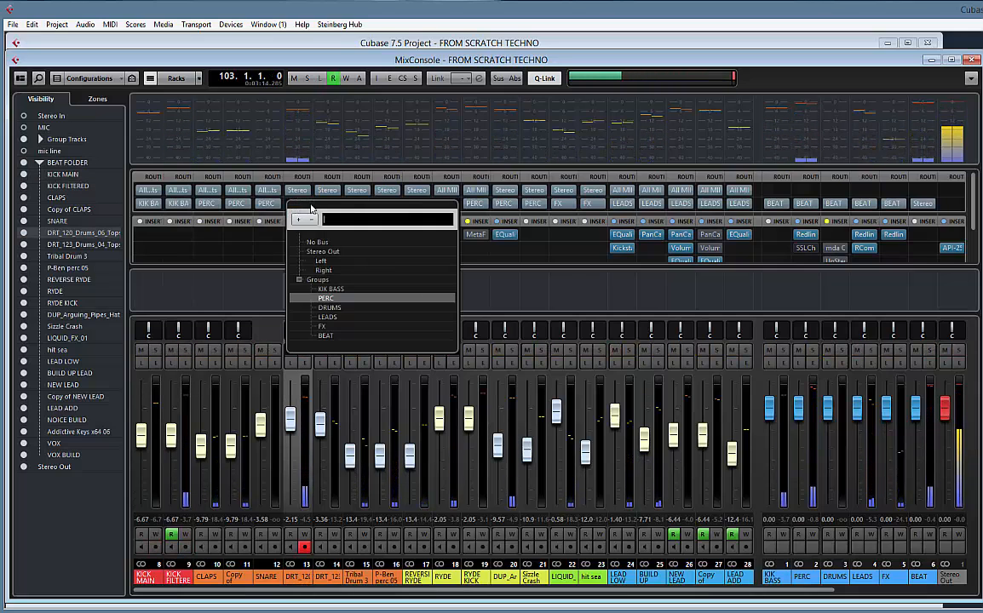
pyautogui.click(345, 299)
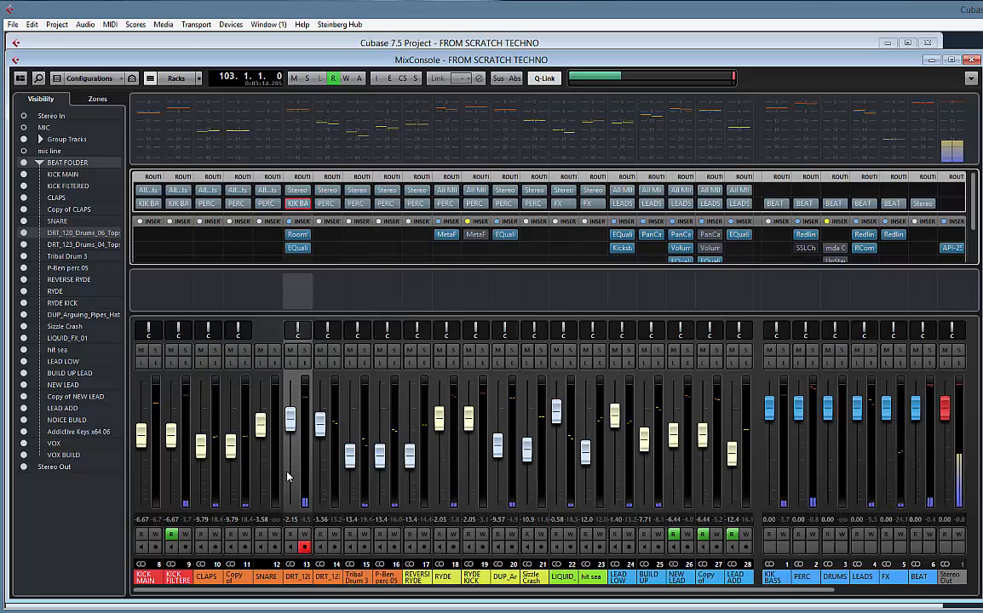
pyautogui.click(312, 579)
pyautogui.click(307, 549)
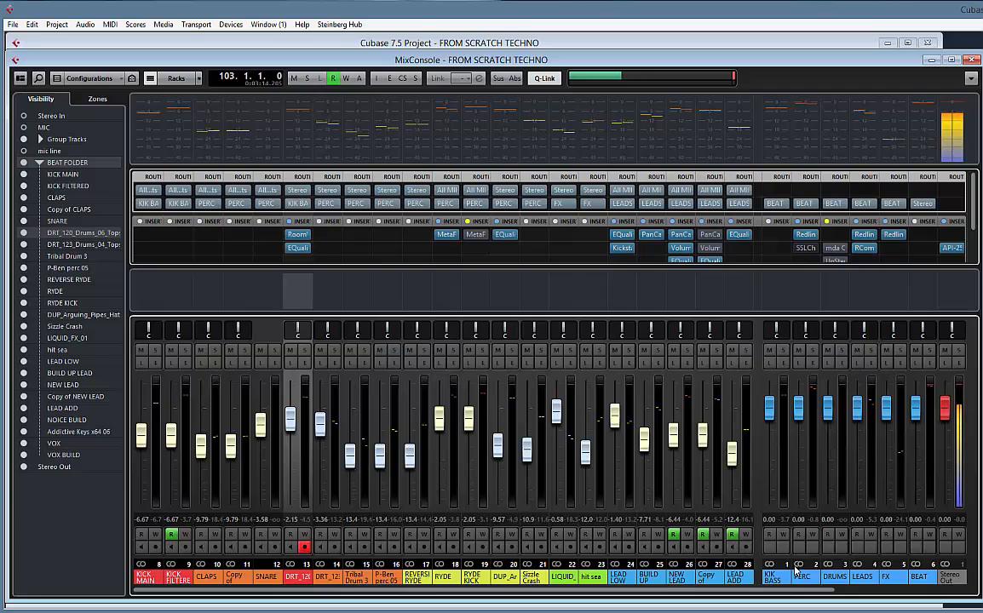
# Mute the KIK BASS, LEADS and FX group channels during playback so that only the percussion is heard
pyautogui.click(770, 350)
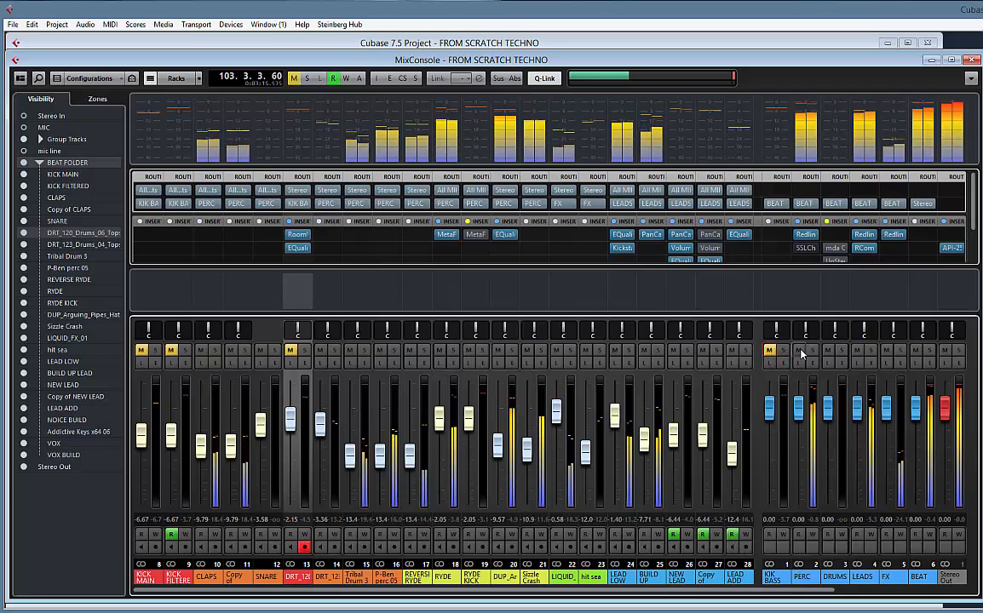
pyautogui.click(856, 351)
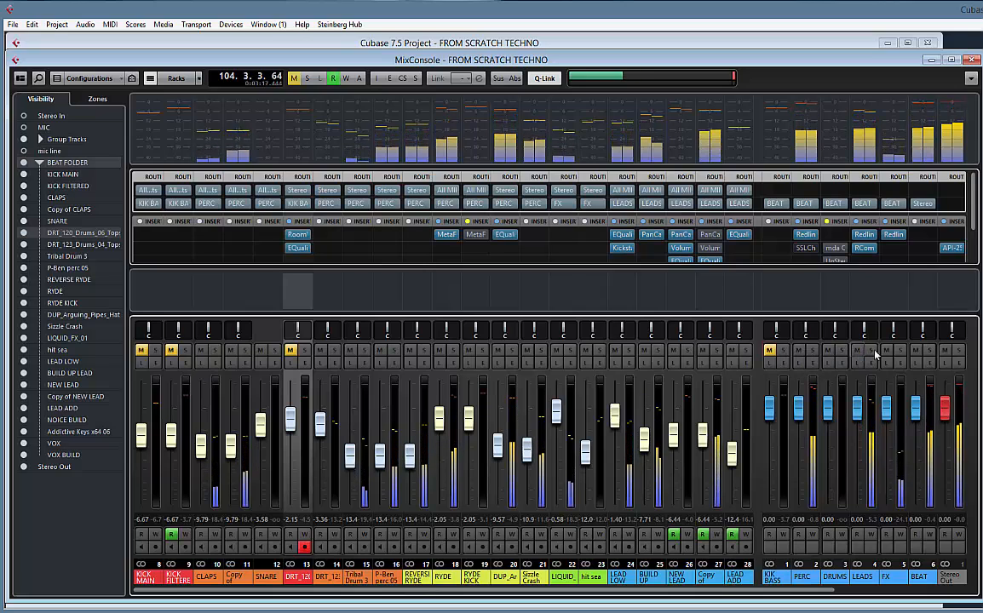
pyautogui.click(887, 351)
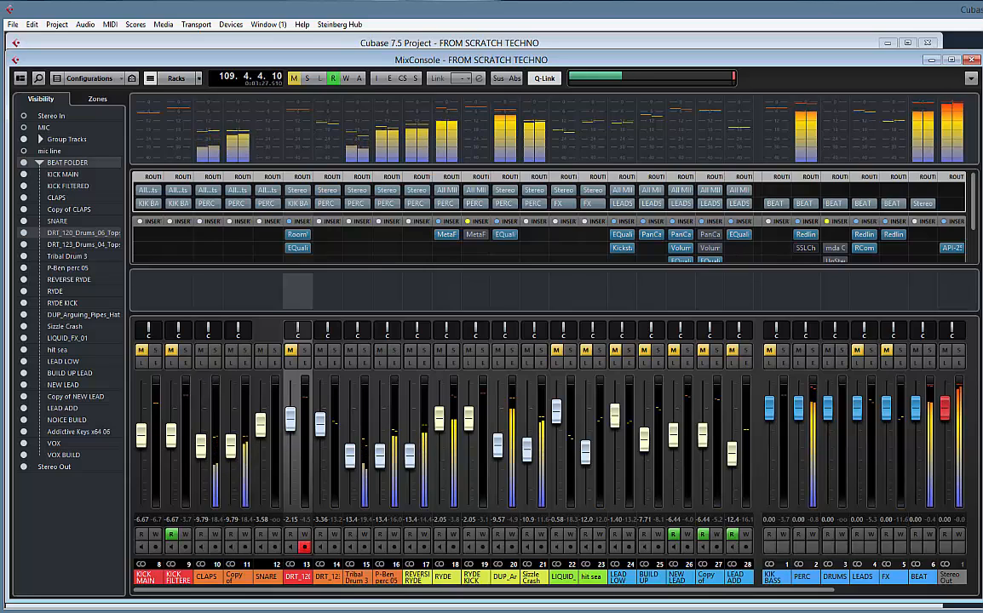
# Raise the low-cut frequency in the PERC group's Redline Equalizer to just below 100 Hz while listening, and close the plug-in
pyautogui.moveTo(982, 141); pyautogui.dragTo(452, 131)
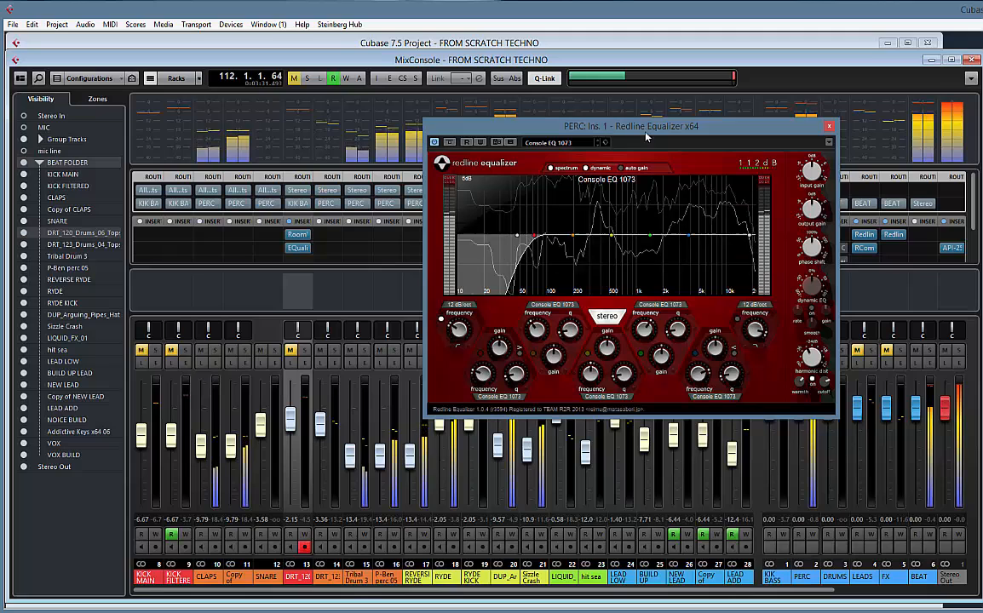
pyautogui.moveTo(651, 134); pyautogui.dragTo(600, 136)
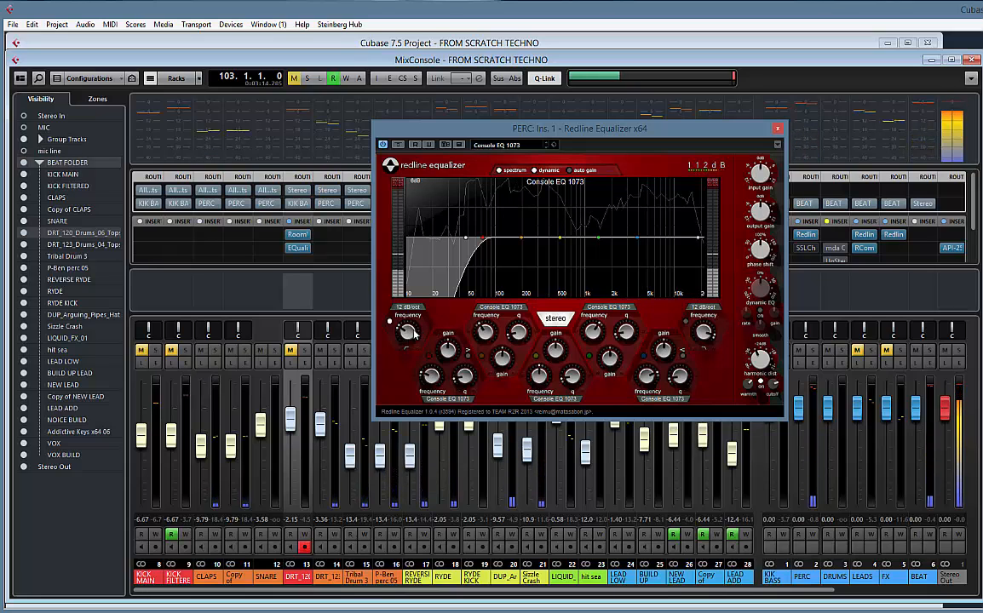
pyautogui.moveTo(415, 334)
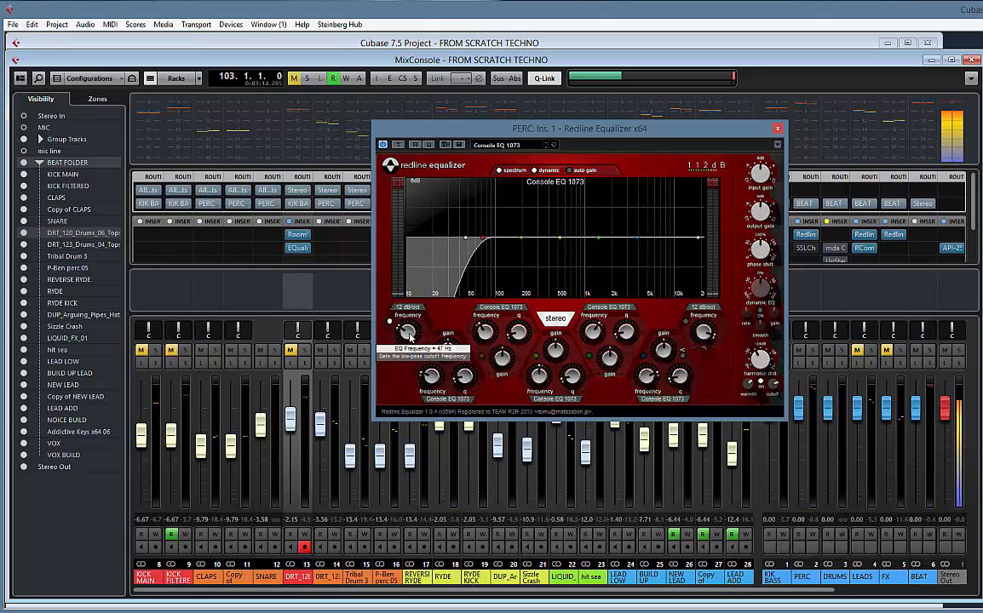
pyautogui.moveTo(410, 337)
pyautogui.mouseDown()
pyautogui.moveTo(407, 316)
pyautogui.moveTo(403, 354)
pyautogui.moveTo(401, 281)
pyautogui.moveTo(412, 339)
pyautogui.mouseUp()
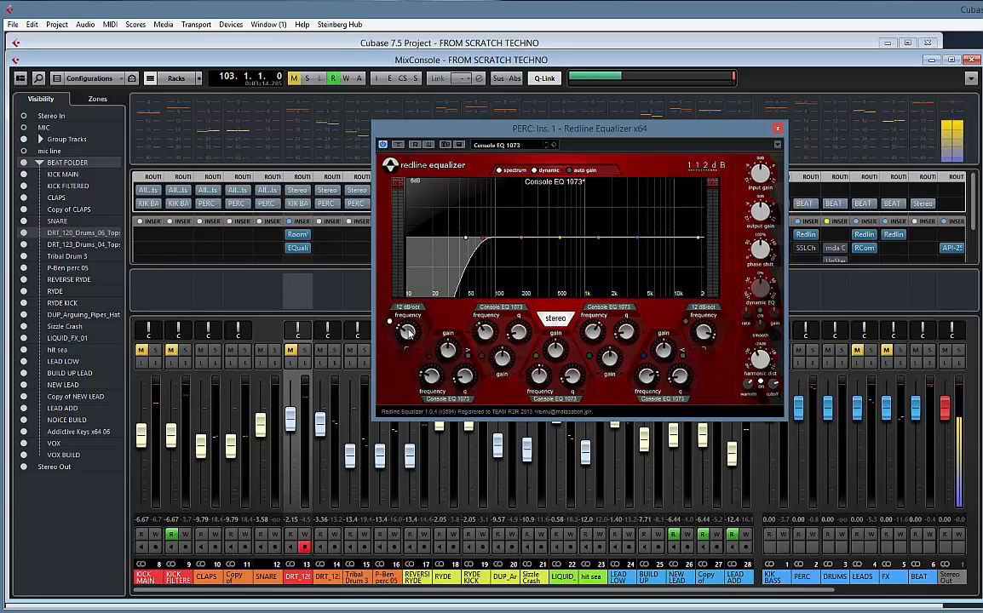
pyautogui.press('space')
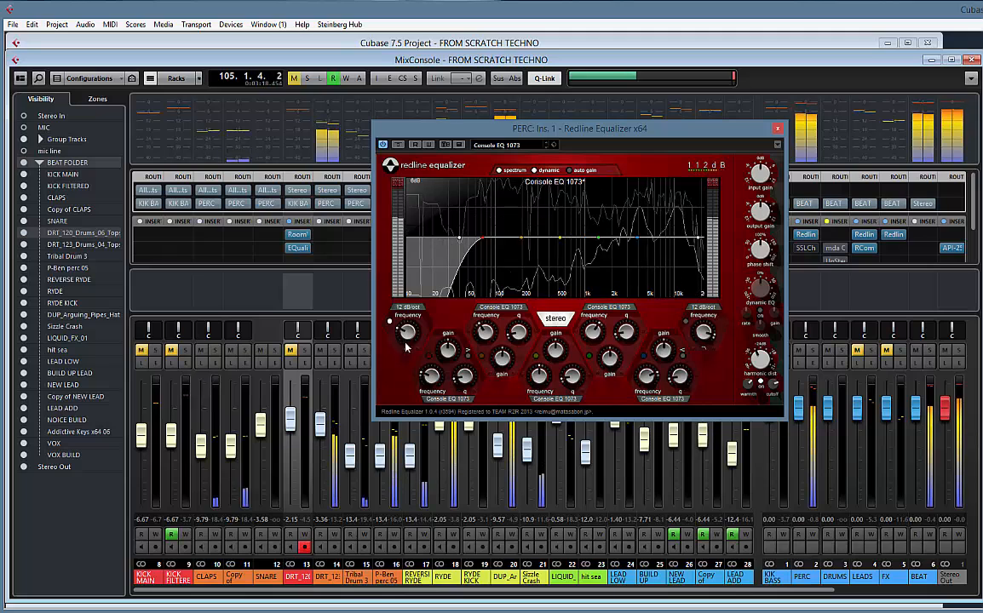
pyautogui.moveTo(409, 334)
pyautogui.mouseDown()
pyautogui.moveTo(398, 269)
pyautogui.moveTo(368, 234)
pyautogui.moveTo(365, 306)
pyautogui.moveTo(405, 321)
pyautogui.mouseUp()
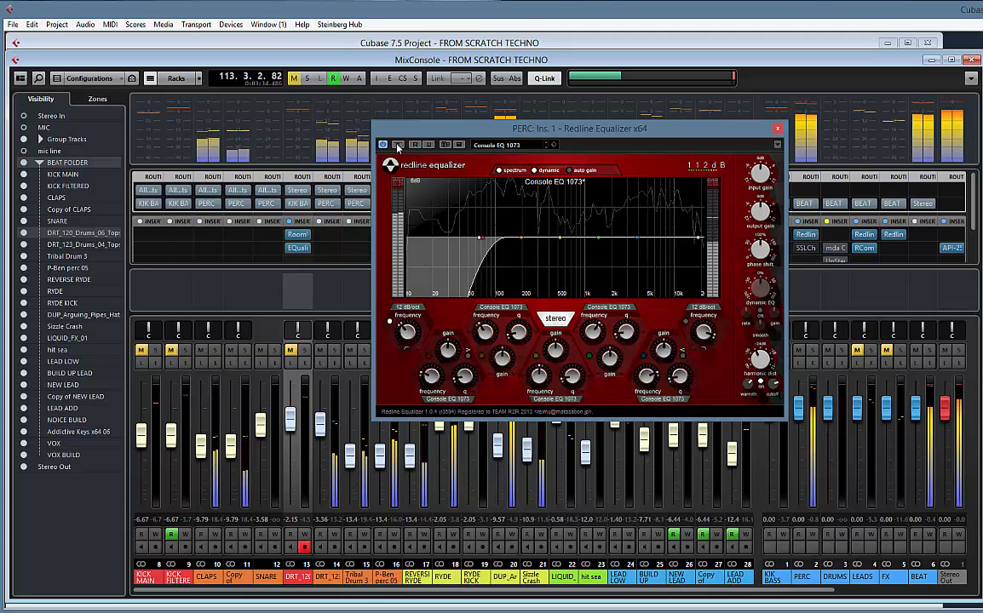
pyautogui.moveTo(408, 335); pyautogui.dragTo(407, 324)
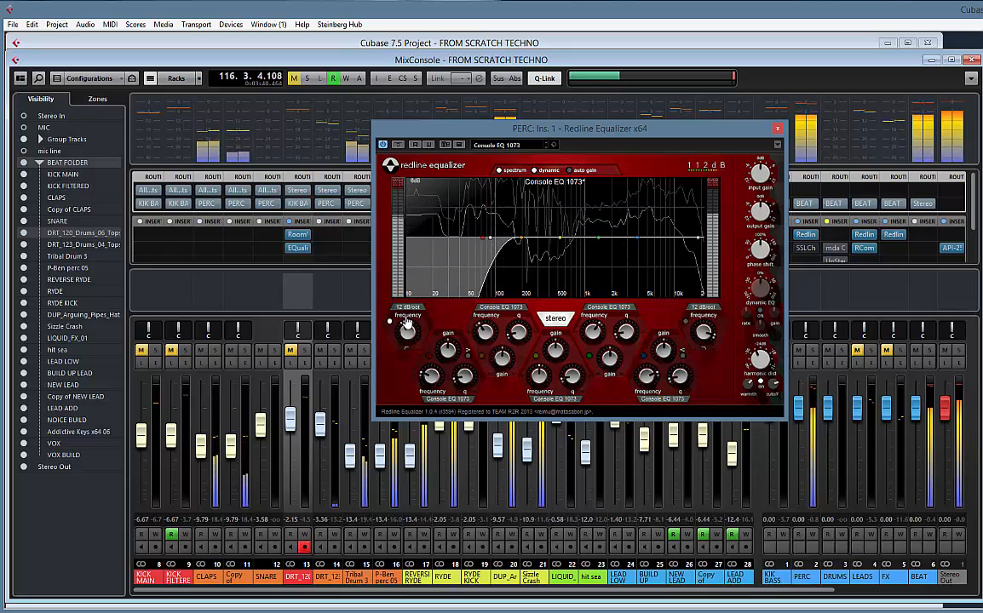
pyautogui.press('space')
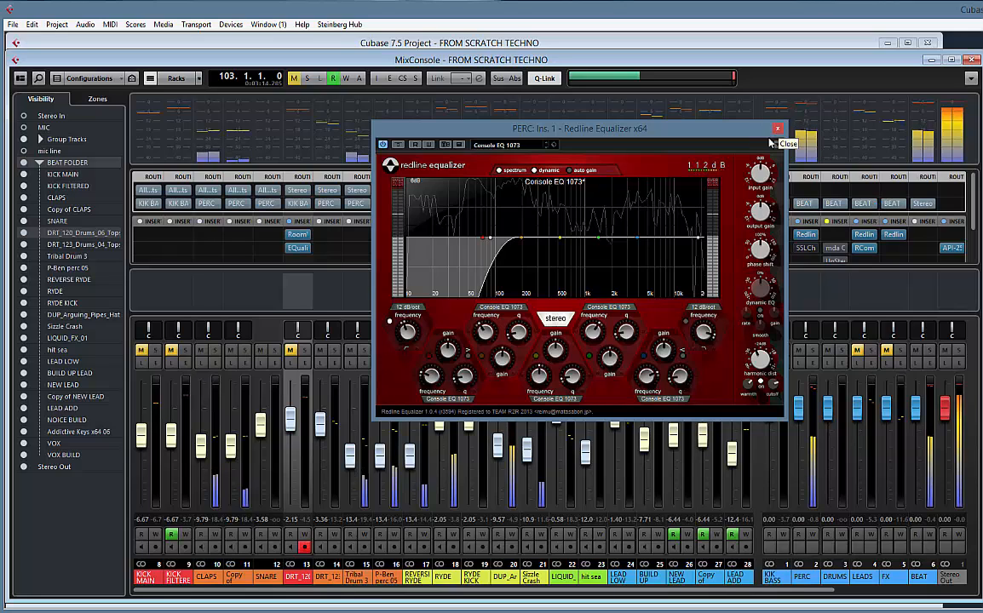
pyautogui.click(776, 129)
# Replace the SSL channel plug-in in the PERC group's second insert with NLS Channel Stereo
pyautogui.click(817, 248)
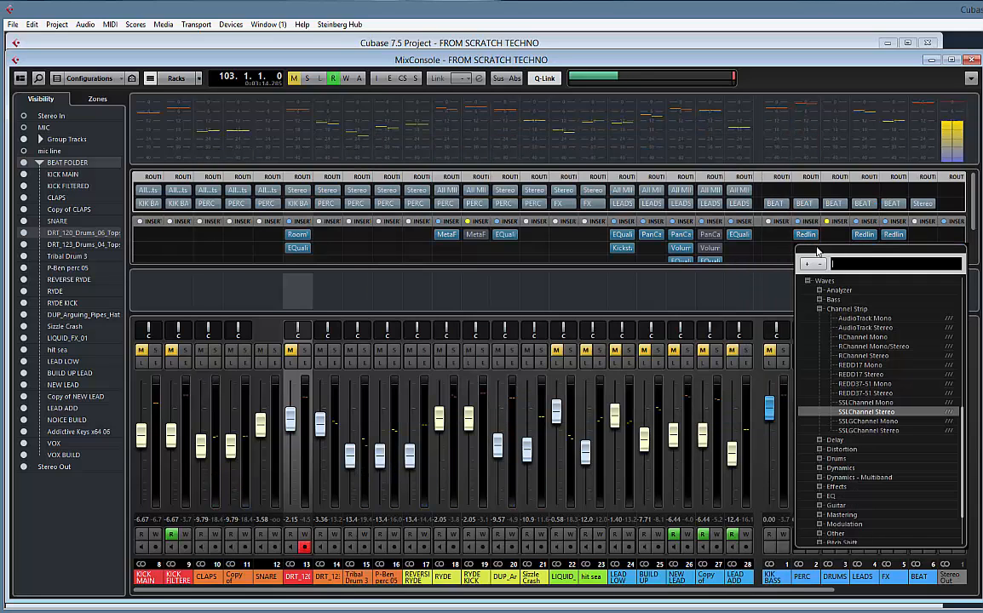
pyautogui.write('NLS')
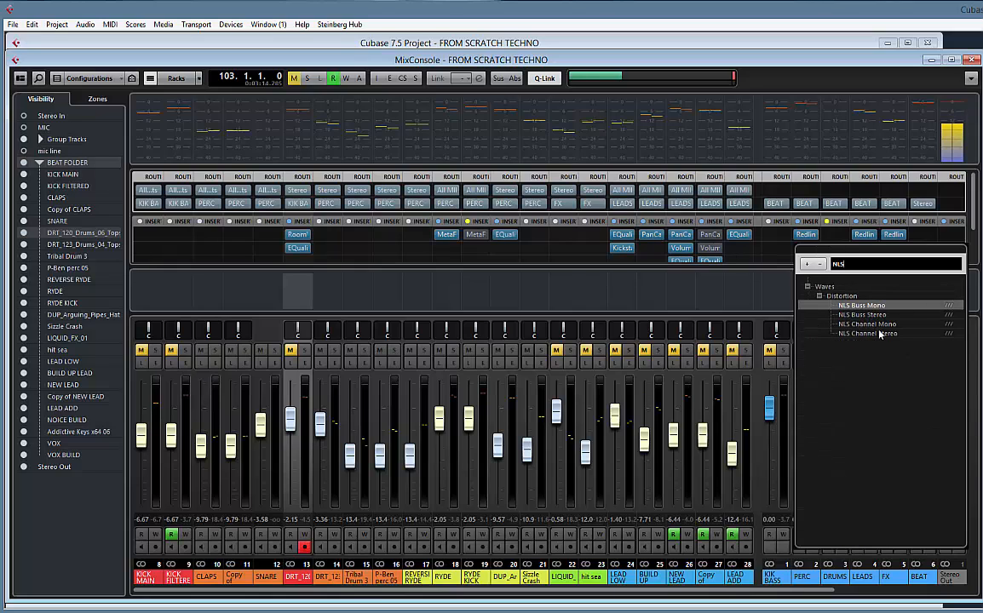
pyautogui.click(862, 334)
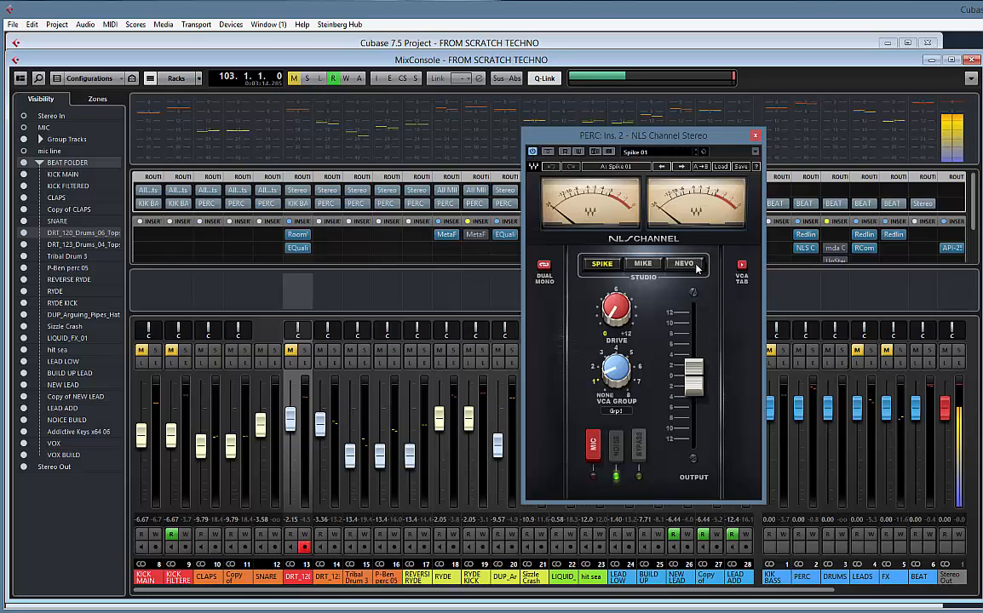
# Raise the NLS Channel drive to 12 and compare the NEVO and SPIKE studio models, keeping SPIKE
pyautogui.click(685, 264)
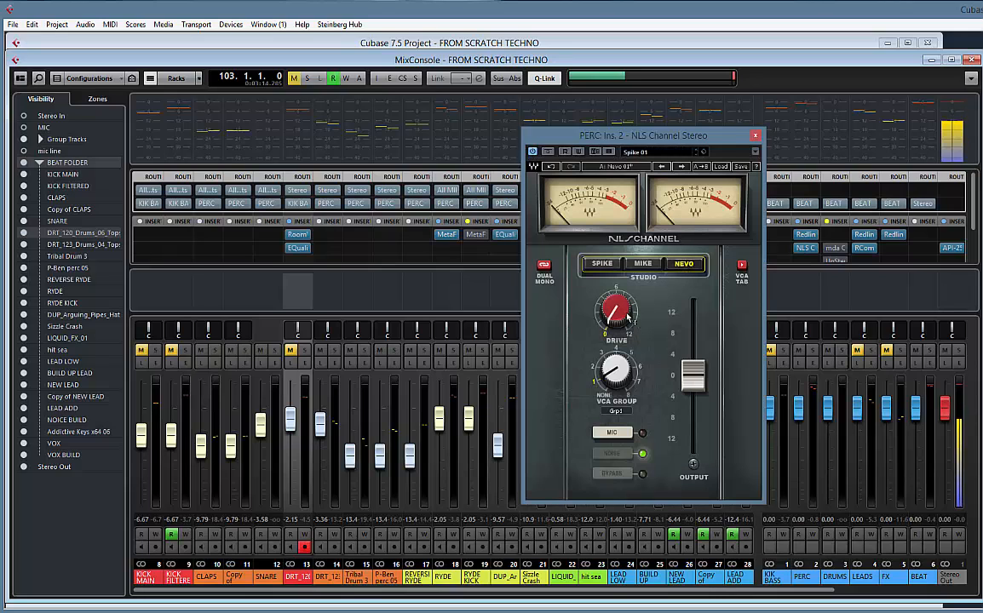
pyautogui.moveTo(619, 313); pyautogui.dragTo(602, 159)
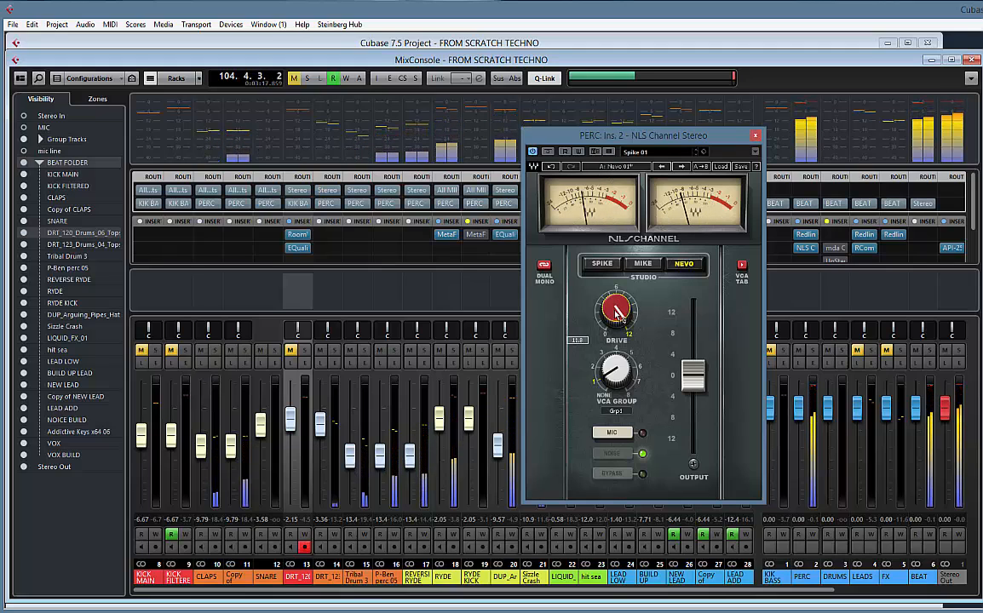
pyautogui.moveTo(616, 314); pyautogui.dragTo(606, 260)
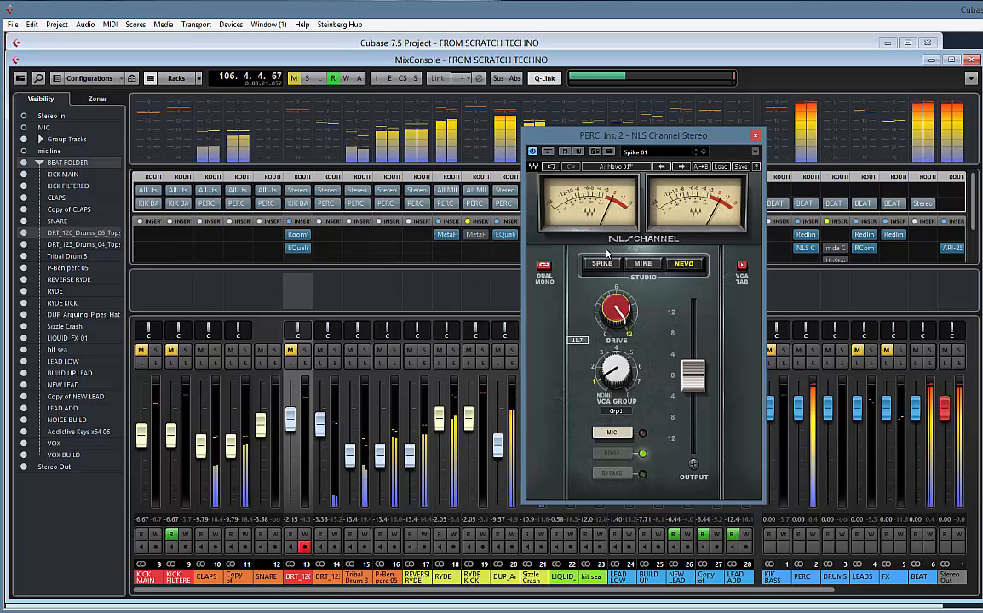
pyautogui.click(602, 264)
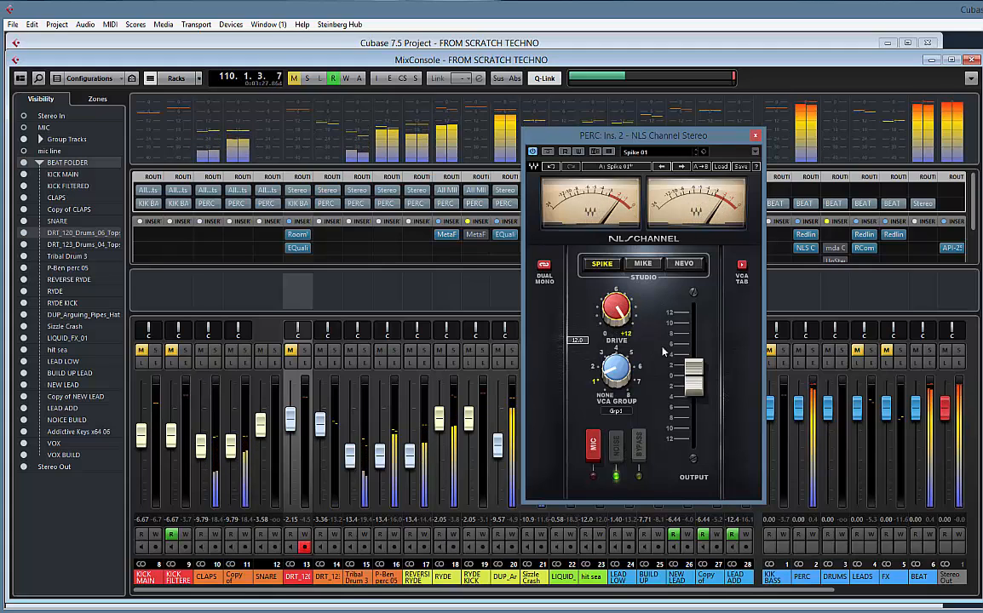
# Lower the NLS Channel output to about -4 dB, comparing against the bypassed sound, and close the plug-in with its processing active
pyautogui.moveTo(694, 391); pyautogui.dragTo(692, 420)
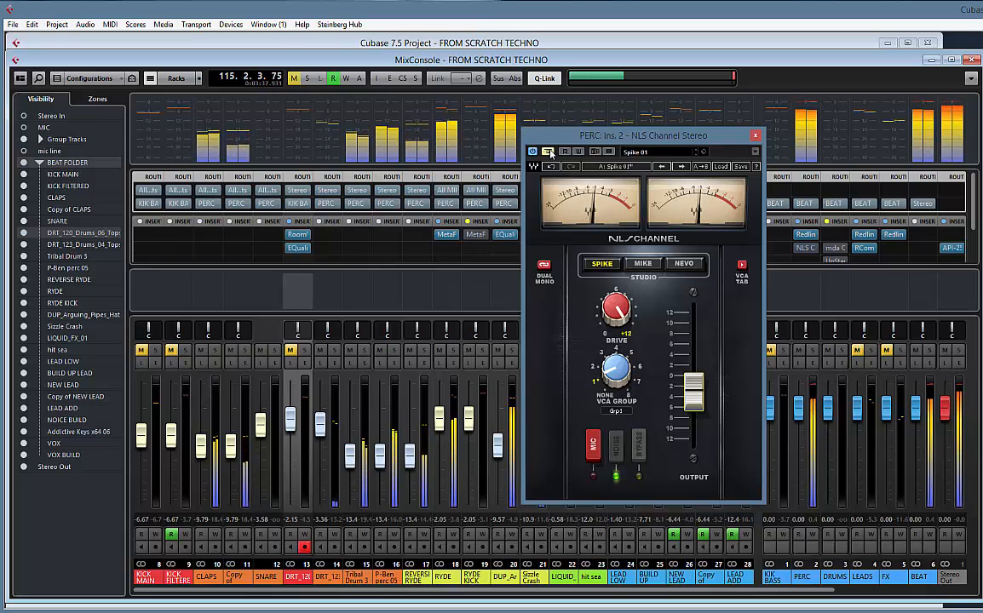
pyautogui.moveTo(692, 400); pyautogui.dragTo(691, 424)
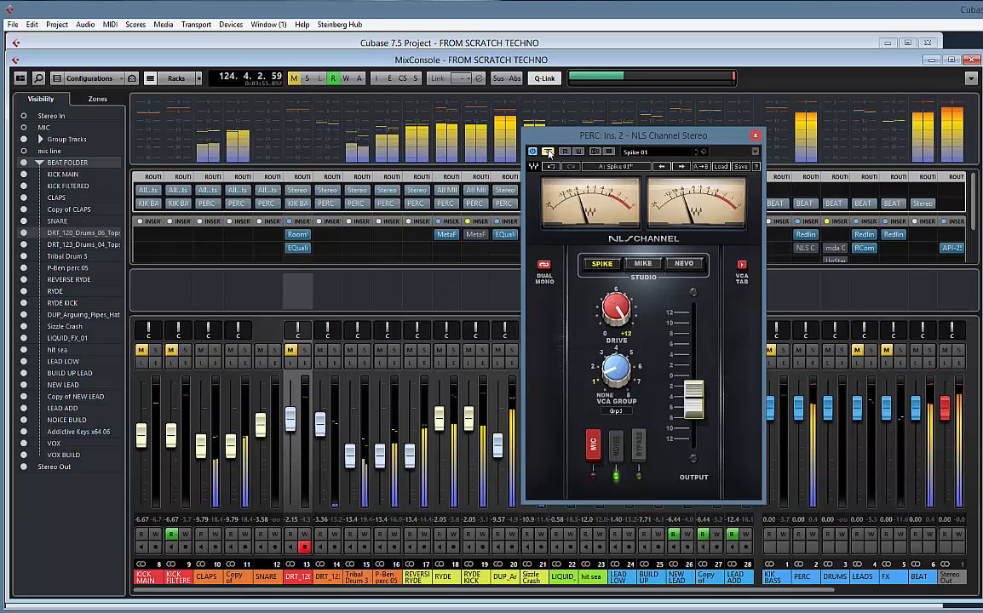
pyautogui.click(550, 153)
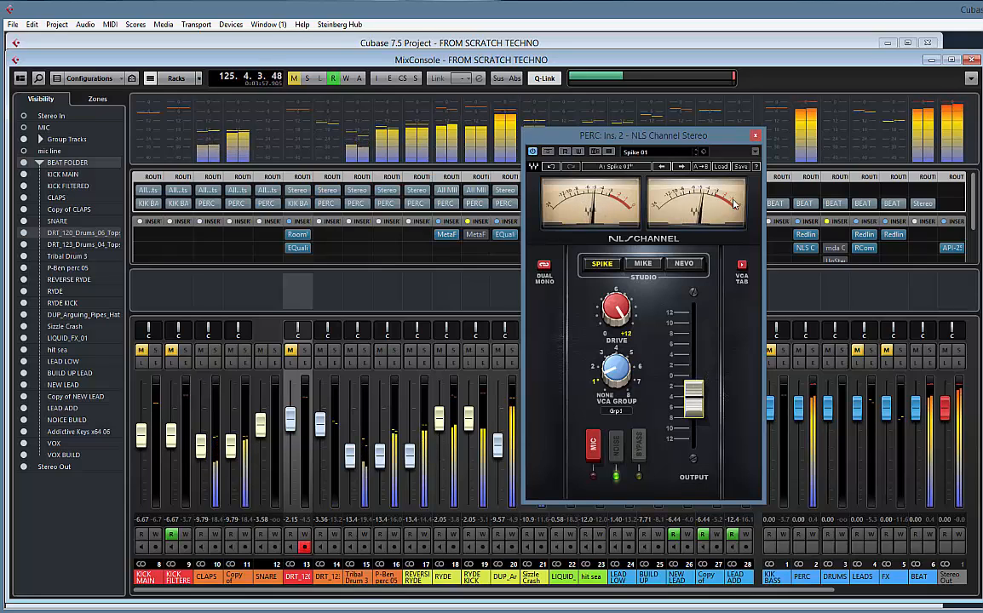
pyautogui.click(756, 136)
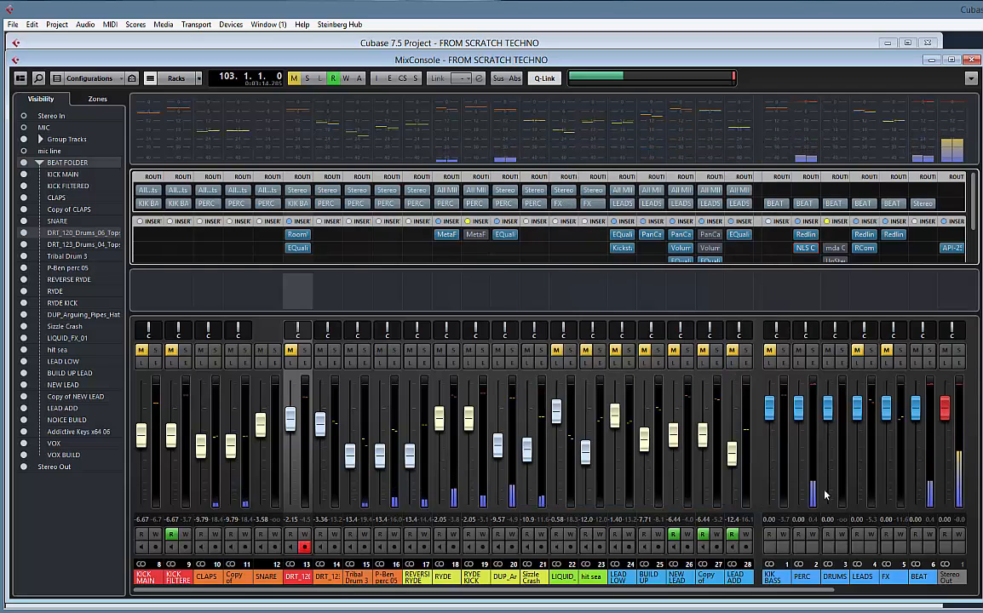
# Insert Drumformer x64 in the PERC group's third insert slot and load its Mix Glue preset
pyautogui.click(806, 581)
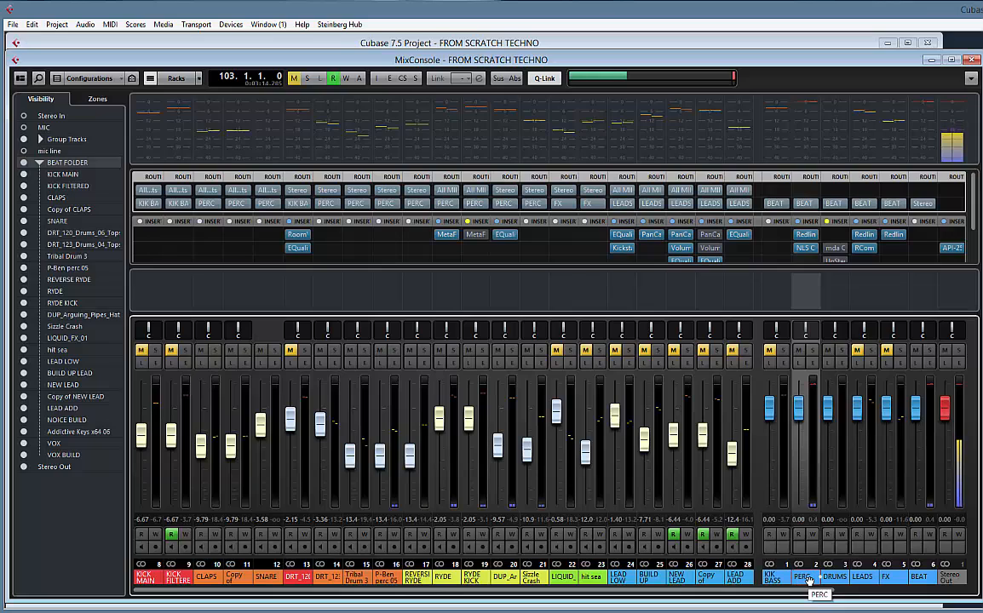
pyautogui.click(818, 262)
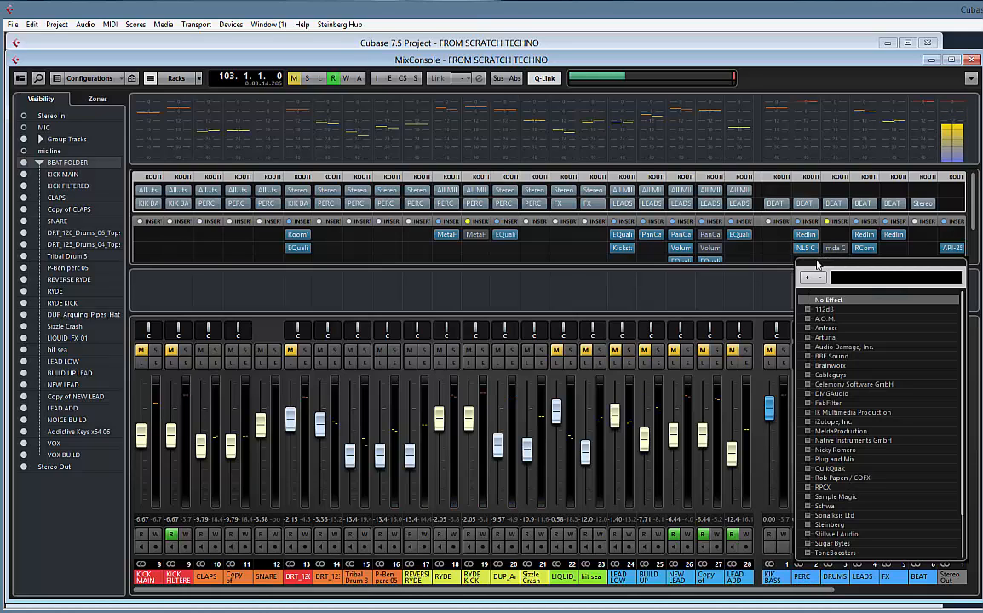
pyautogui.write('DRUM')
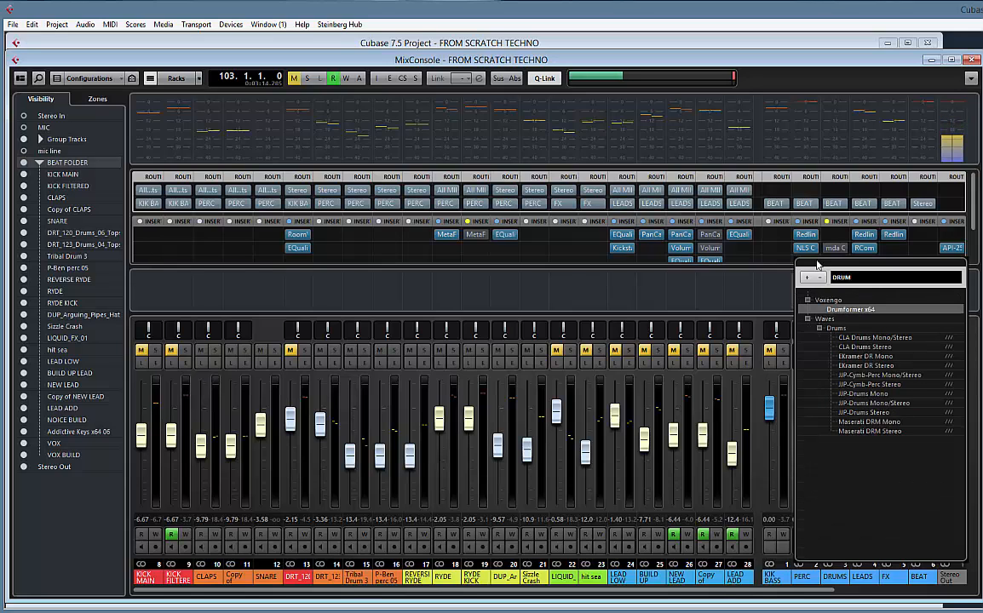
pyautogui.press('Return')
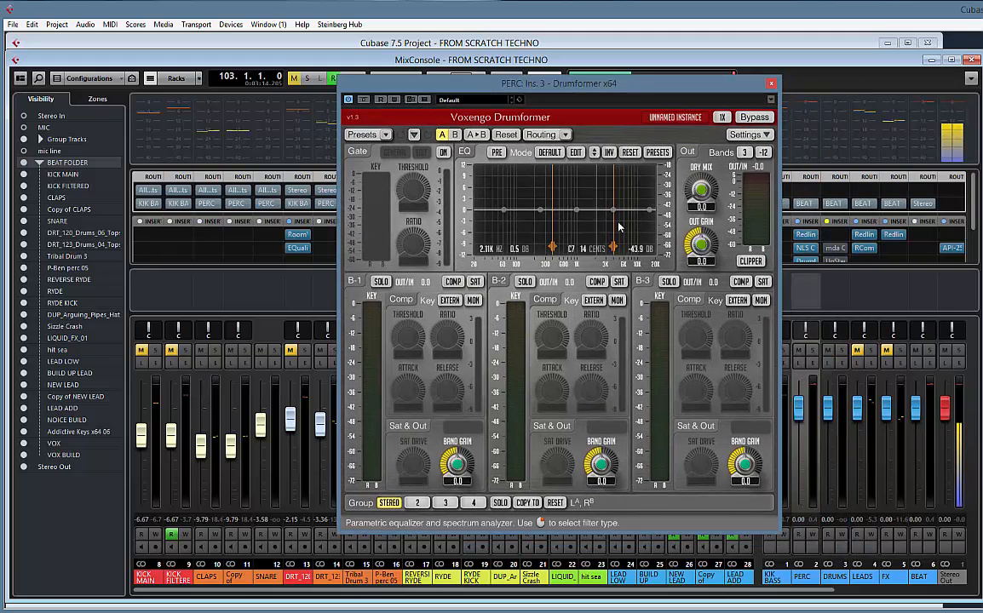
pyautogui.click(480, 100)
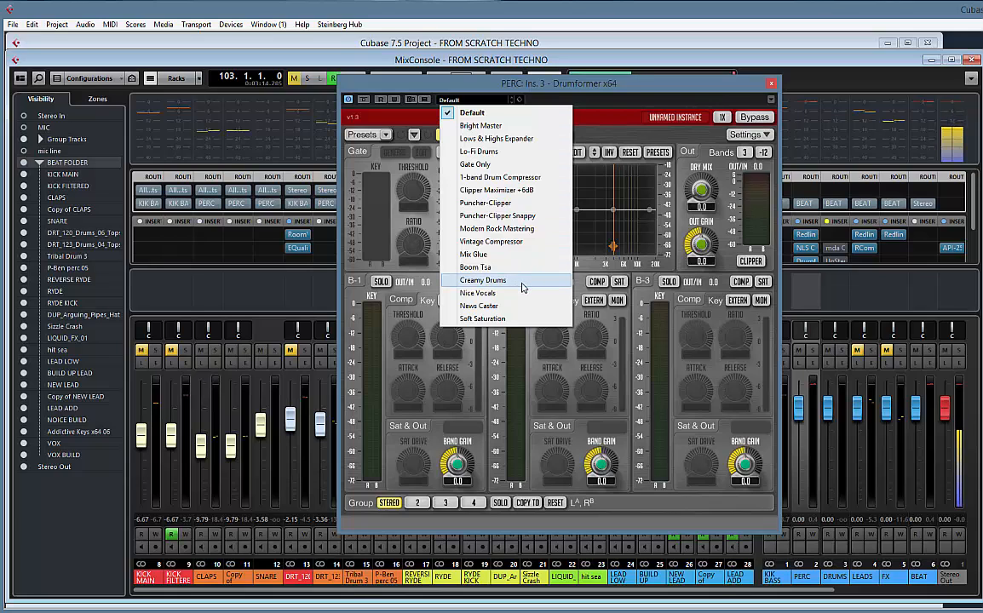
pyautogui.click(474, 254)
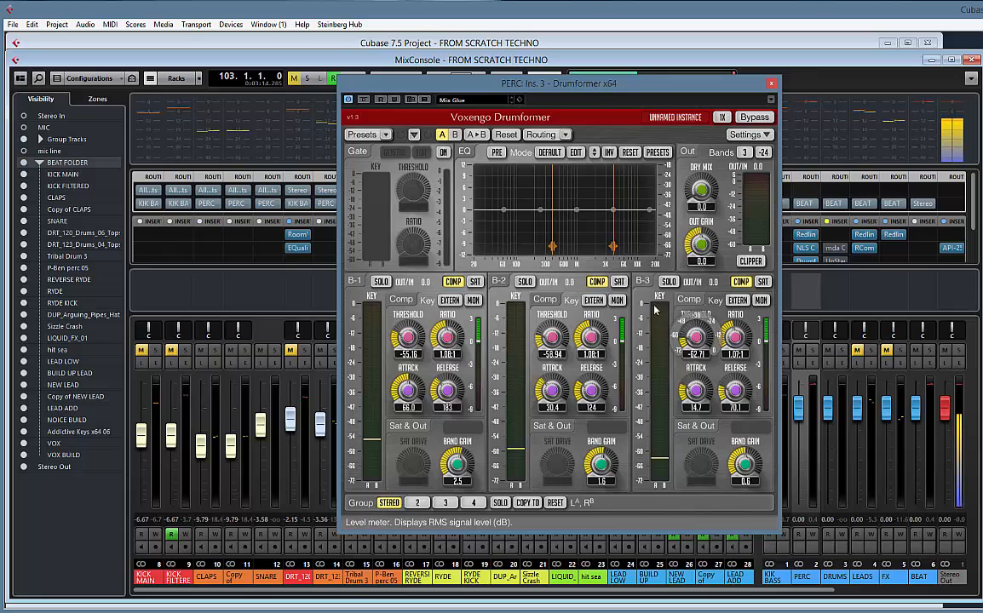
# Enable saturation on Drumformer's band 2 and raise its drive to 16.9 during playback
pyautogui.click(619, 282)
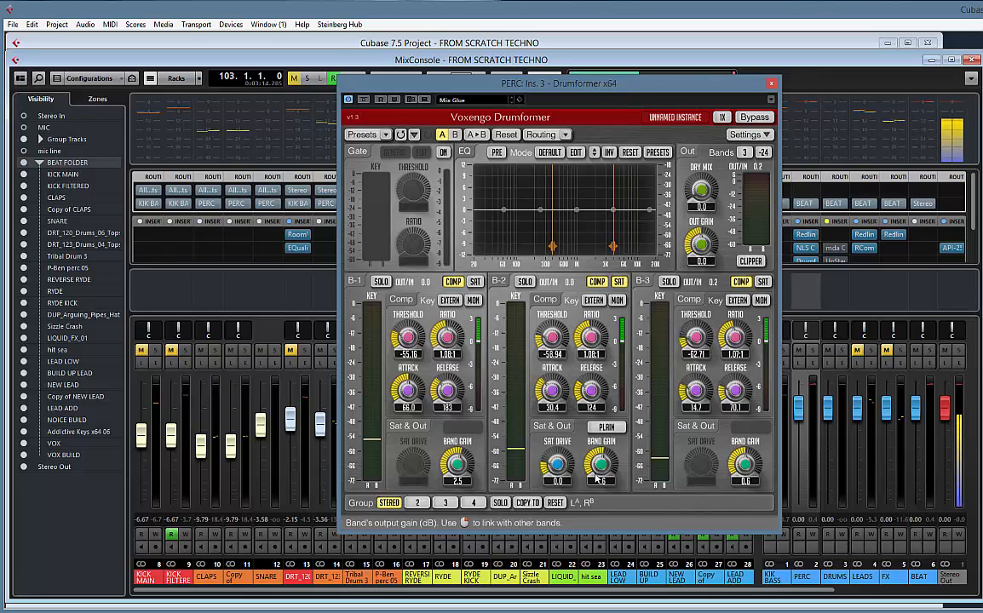
pyautogui.press('space')
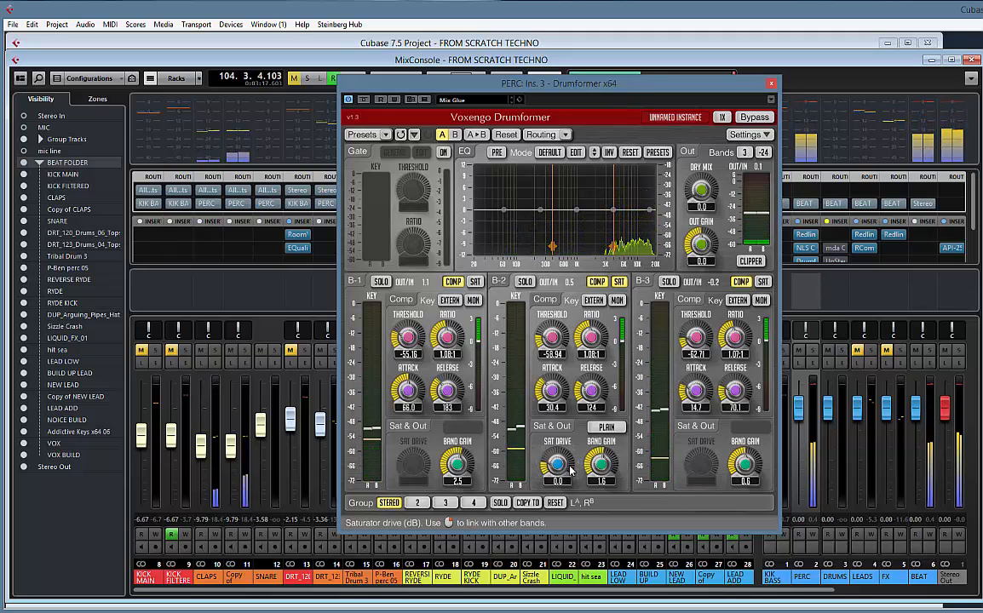
pyautogui.moveTo(572, 470); pyautogui.dragTo(536, 424)
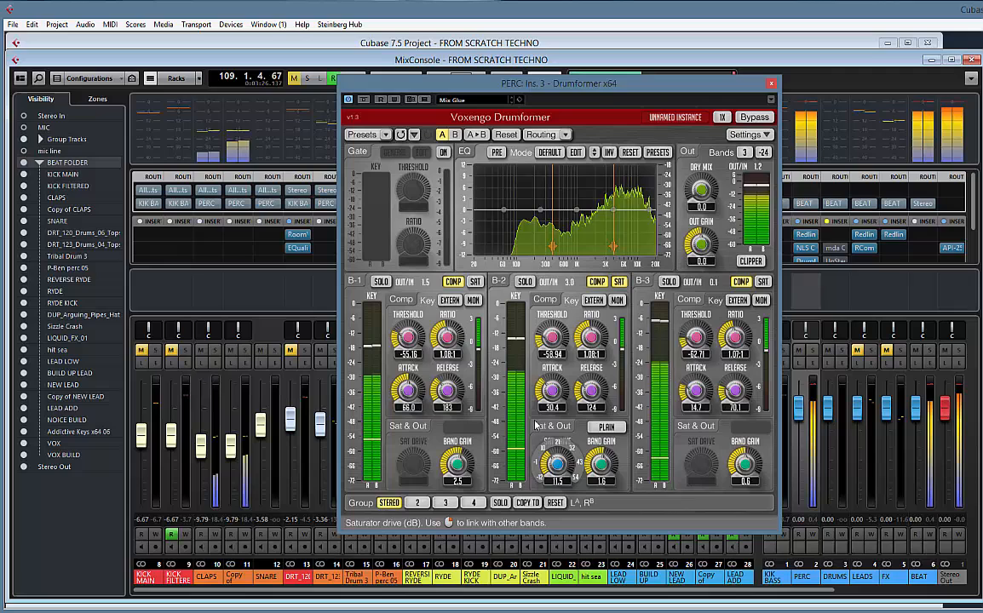
pyautogui.click(620, 282)
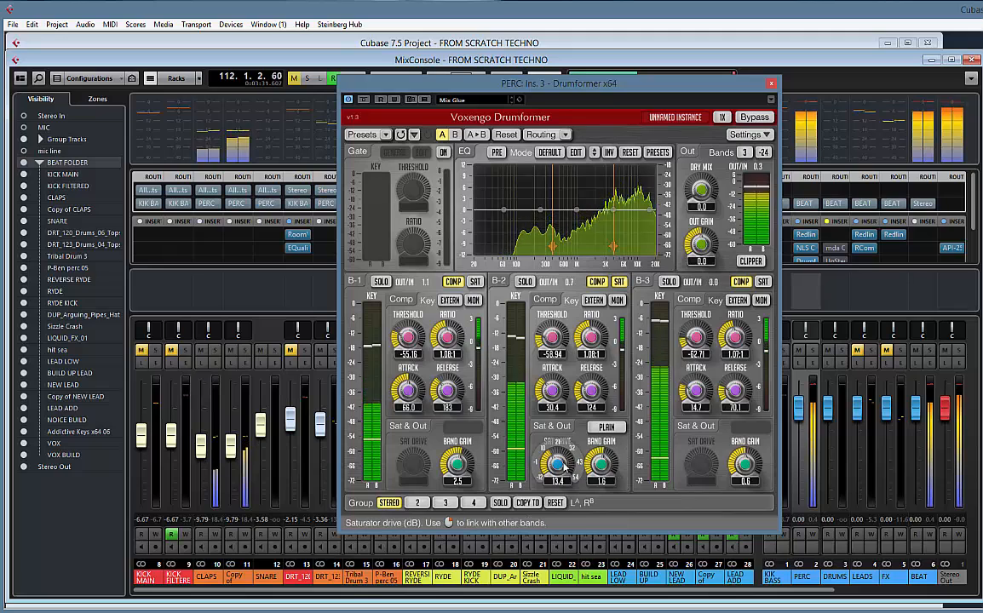
pyautogui.moveTo(561, 453); pyautogui.dragTo(560, 456)
# Enable saturation on Drumformer's band 3 and adjust its drive to 15.6 while listening
pyautogui.click(763, 282)
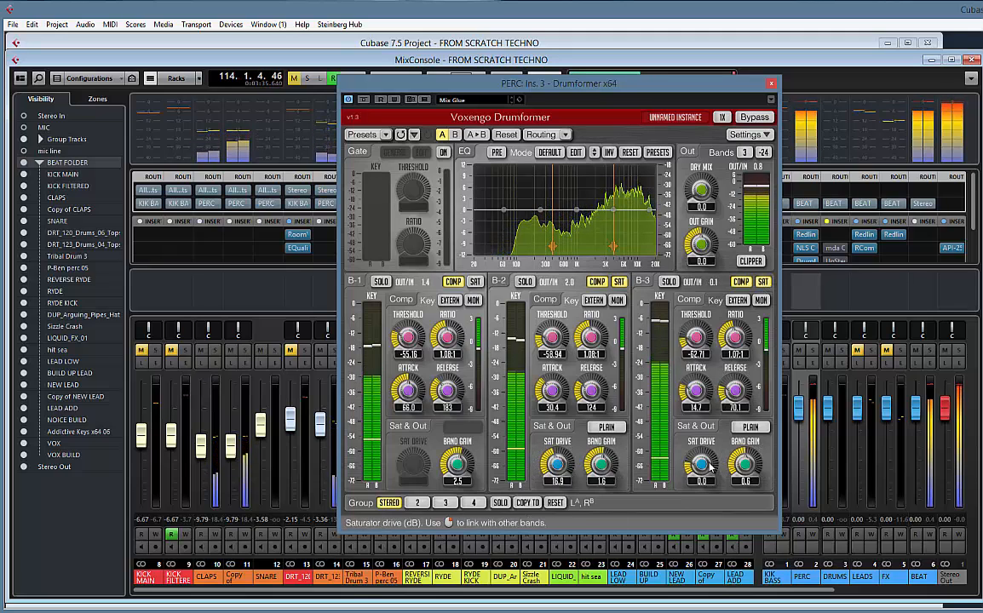
pyautogui.moveTo(708, 465); pyautogui.dragTo(696, 373)
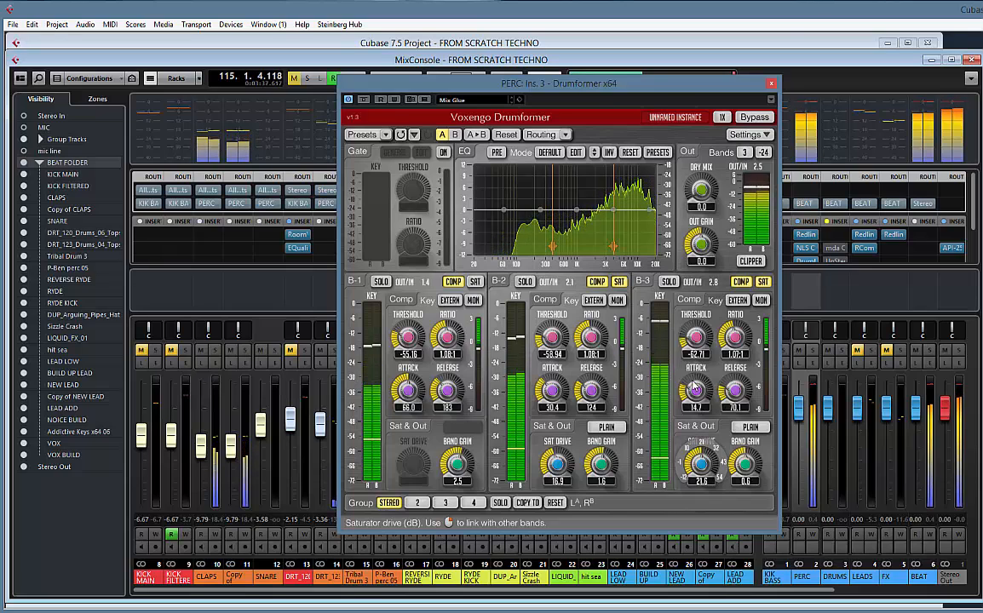
pyautogui.moveTo(690, 409); pyautogui.dragTo(686, 429)
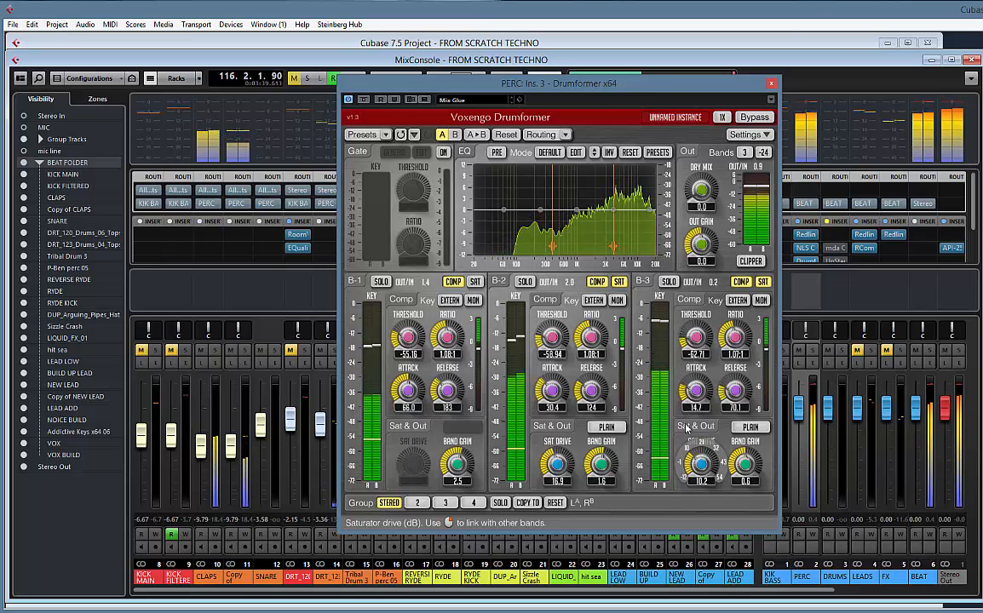
pyautogui.moveTo(718, 480); pyautogui.dragTo(704, 460)
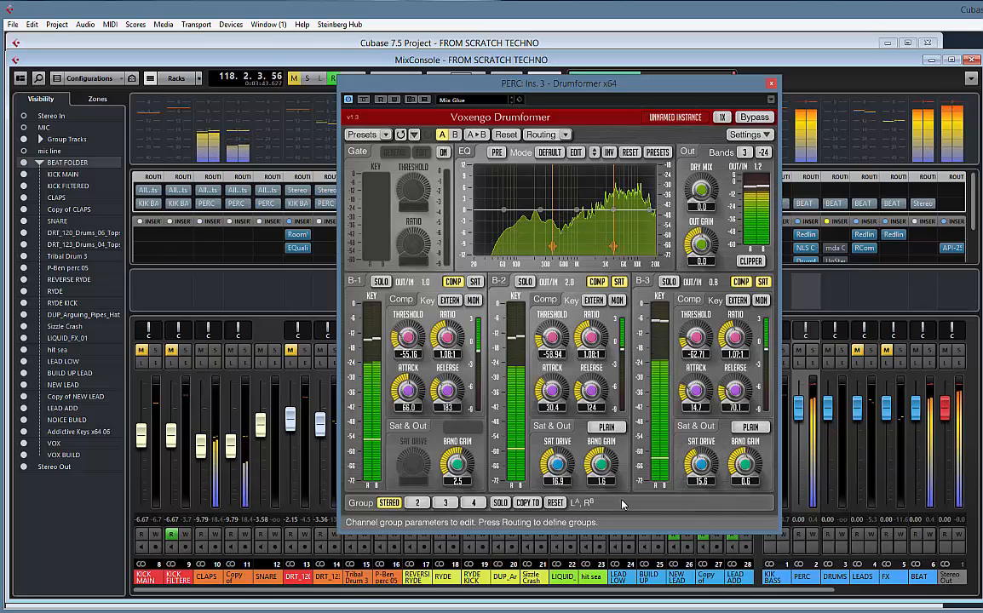
# Compare Drumformer with its bypassed sound, and enable band 1 saturation with the drive at 25.0
pyautogui.click(367, 100)
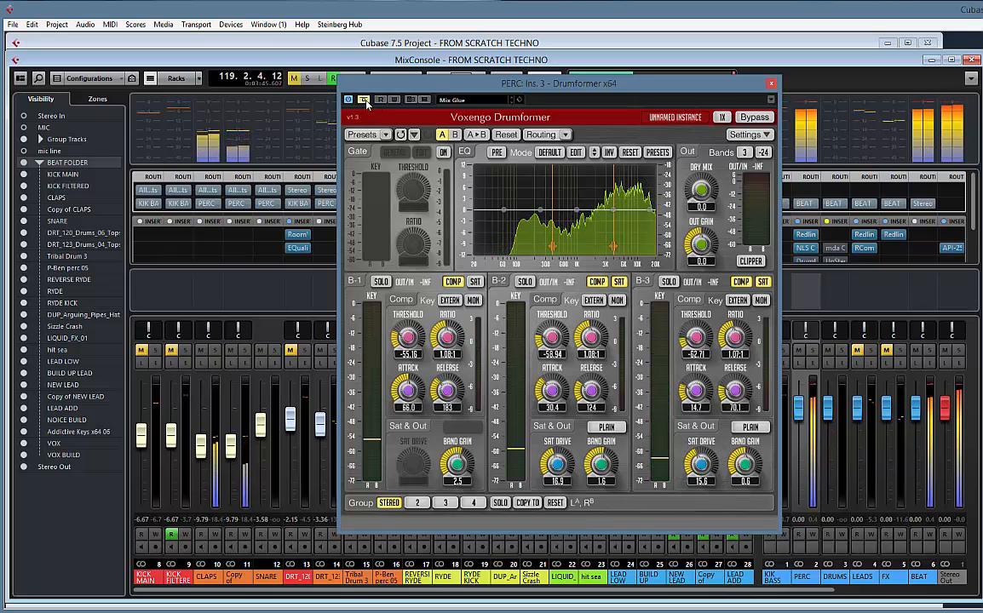
pyautogui.click(366, 100)
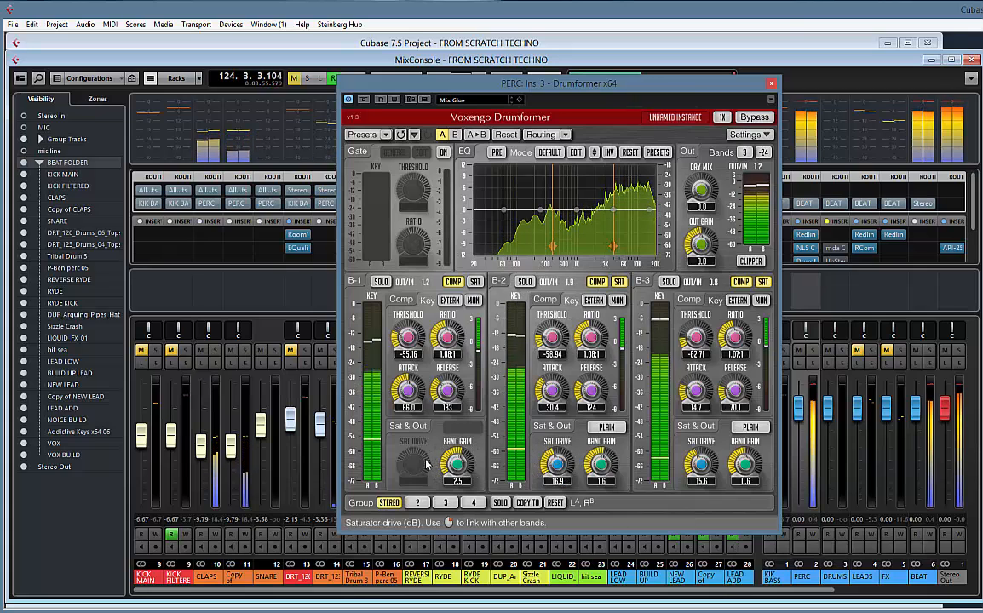
pyautogui.click(428, 426)
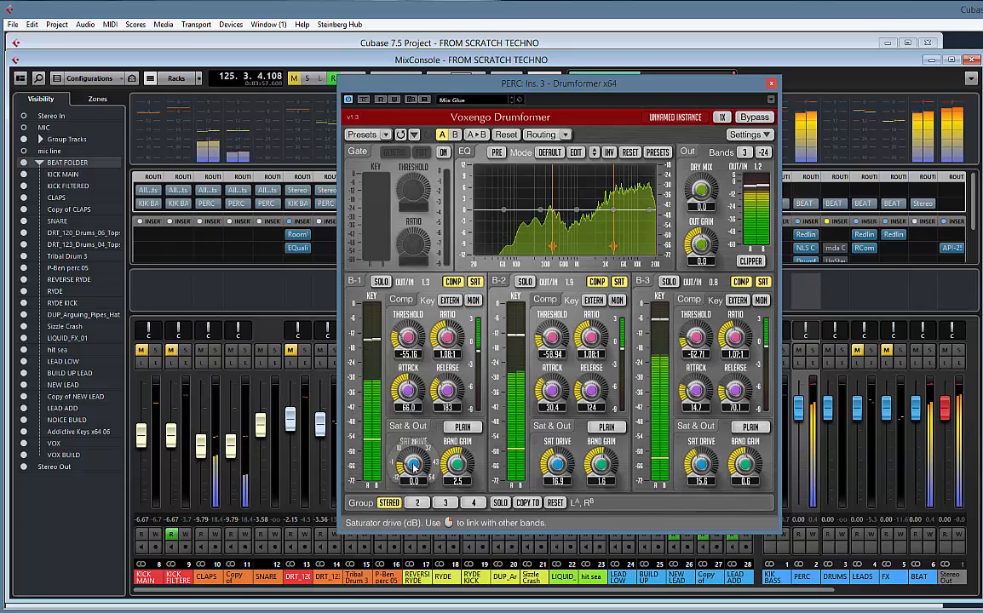
pyautogui.moveTo(407, 371)
pyautogui.mouseDown()
pyautogui.moveTo(408, 340)
pyautogui.moveTo(395, 367)
pyautogui.mouseUp()
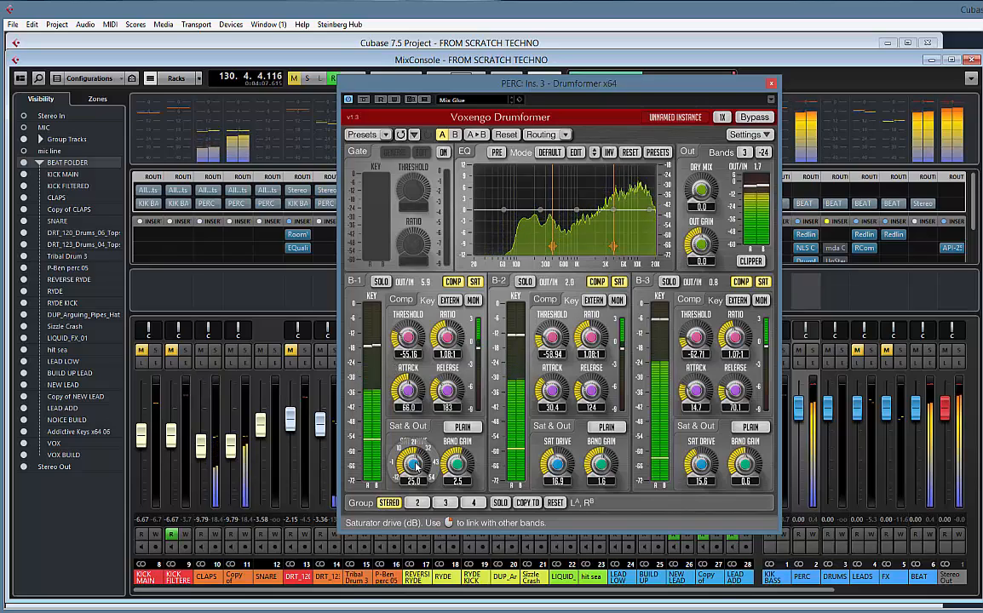
# Move the Redline Equalizer below Drumformer in the PERC group's insert chain and close the Drumformer window
pyautogui.moveTo(652, 90); pyautogui.dragTo(529, 66)
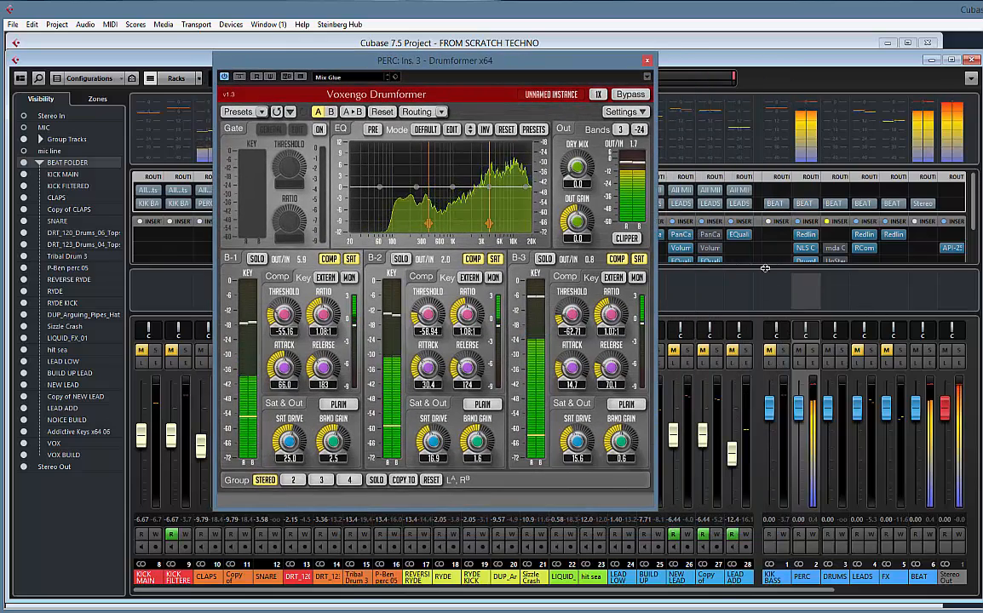
pyautogui.scroll(-2, 835, 257)
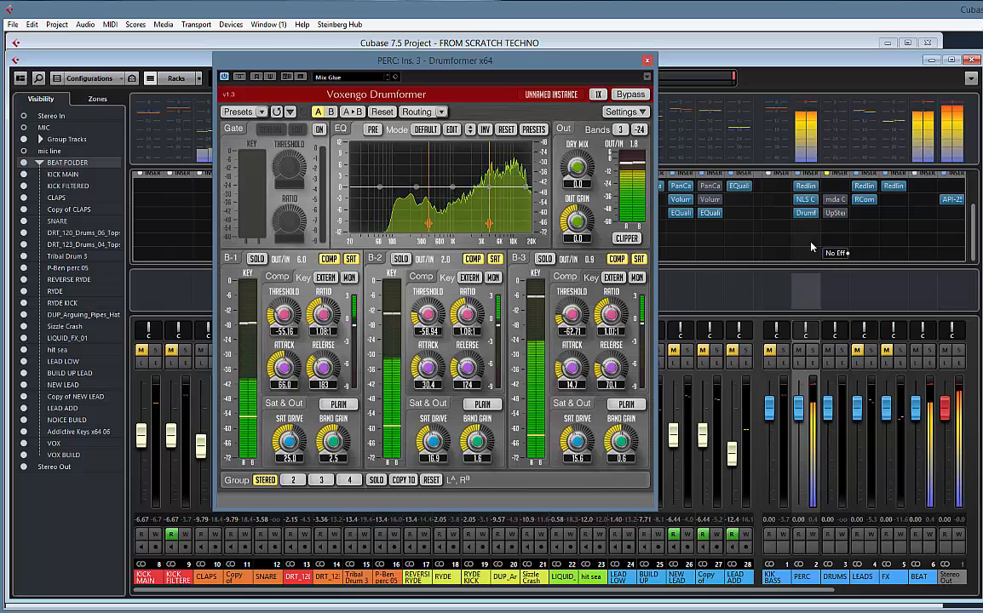
pyautogui.moveTo(805, 189); pyautogui.dragTo(809, 230)
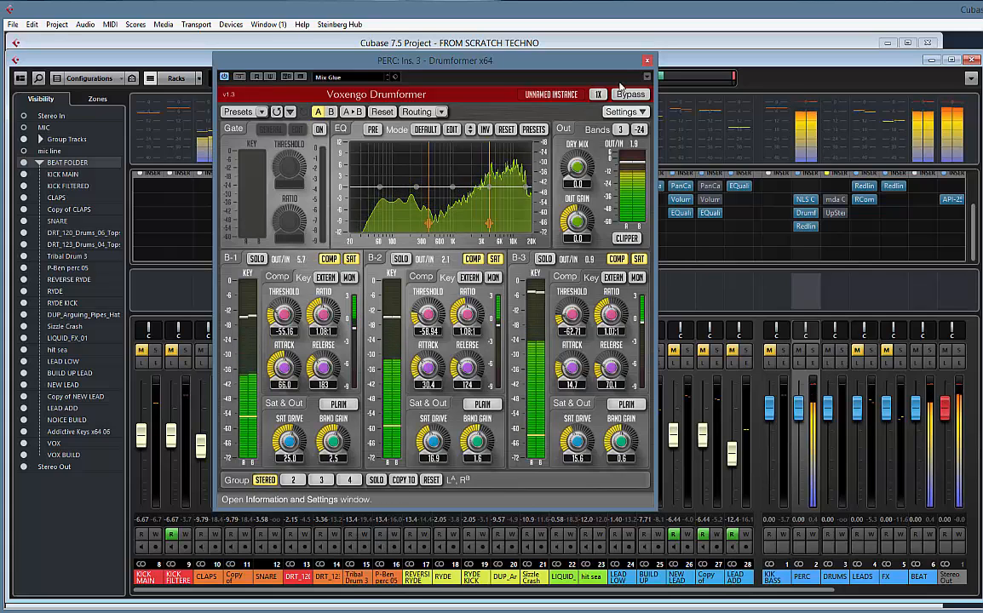
pyautogui.click(648, 62)
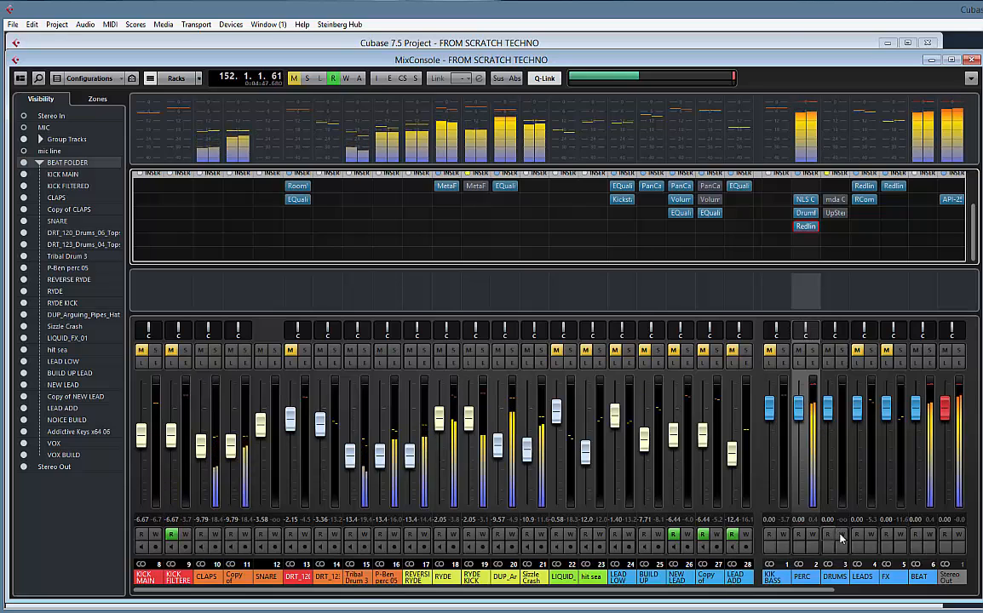
# Audition the KIK BASS group with PERC muted, and copy PERC's NLS Channel Stereo into KIK BASS's second insert
pyautogui.click(770, 351)
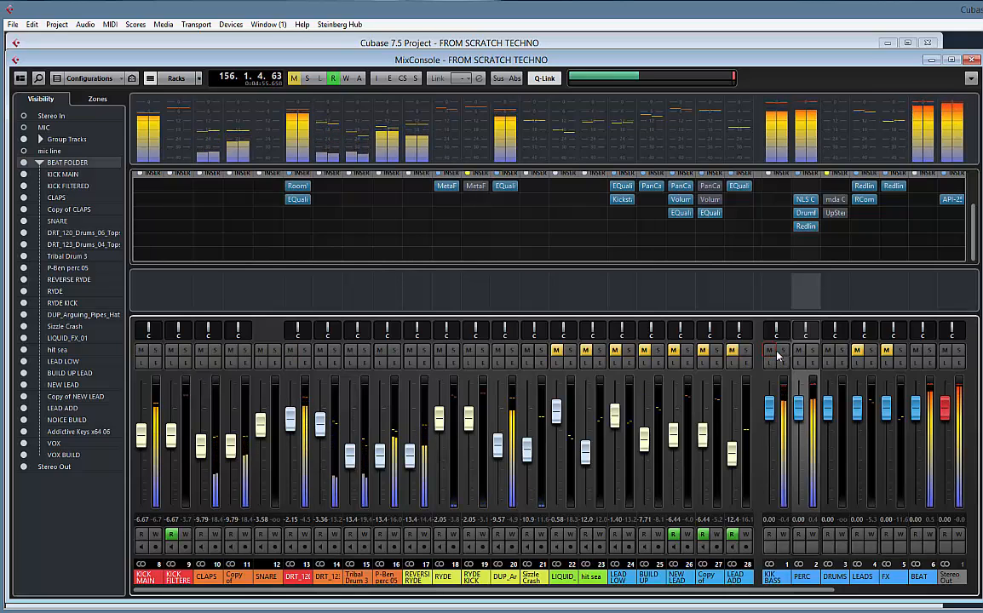
pyautogui.click(799, 351)
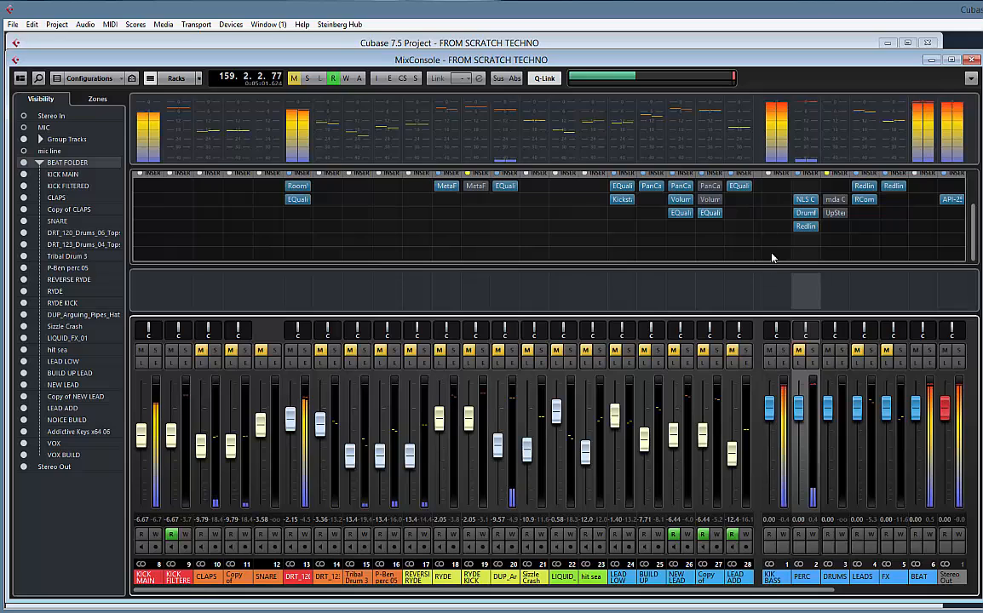
pyautogui.click(787, 202)
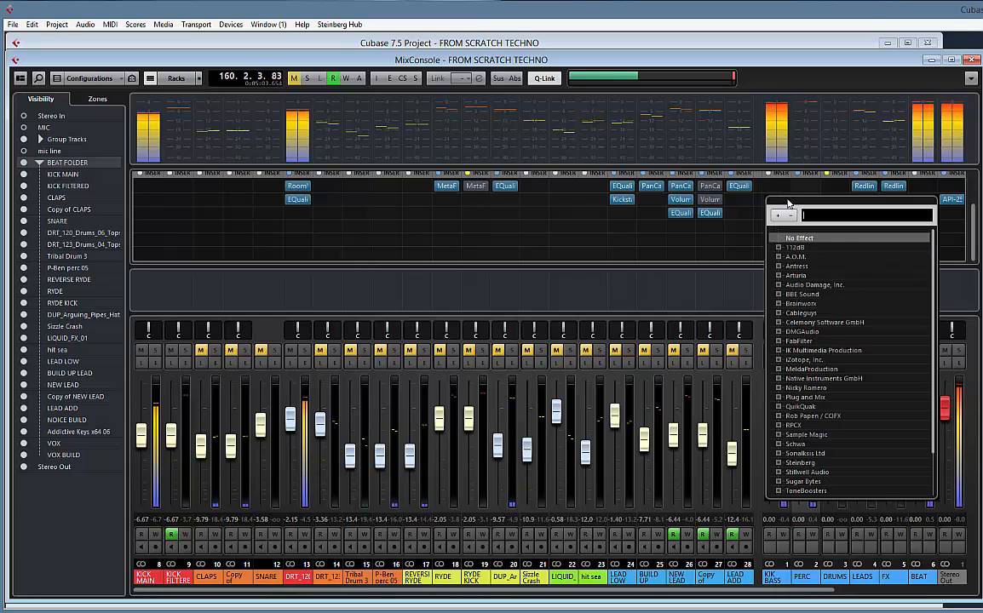
pyautogui.click(773, 192)
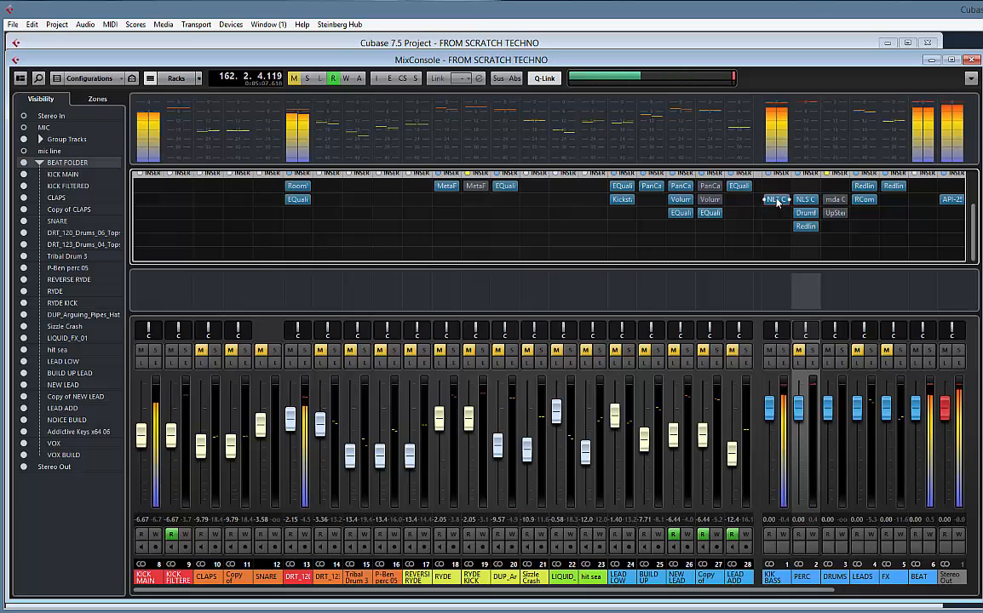
pyautogui.click(777, 203)
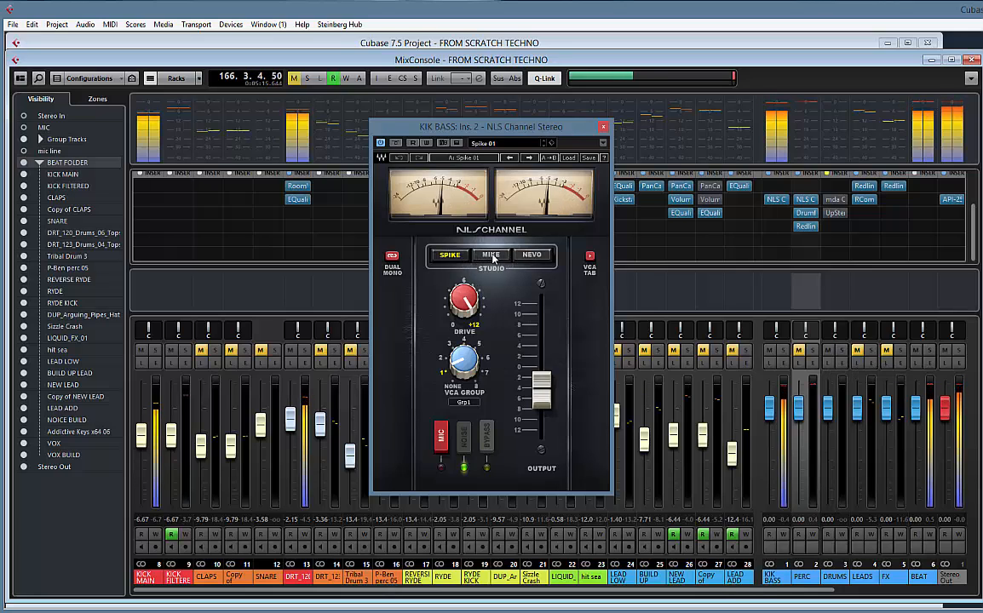
# Switch KIK BASS's NLS Channel to the MIKE model and lower the drive to just above 6, comparing against bypass before closing it
pyautogui.moveTo(464, 303); pyautogui.dragTo(465, 277)
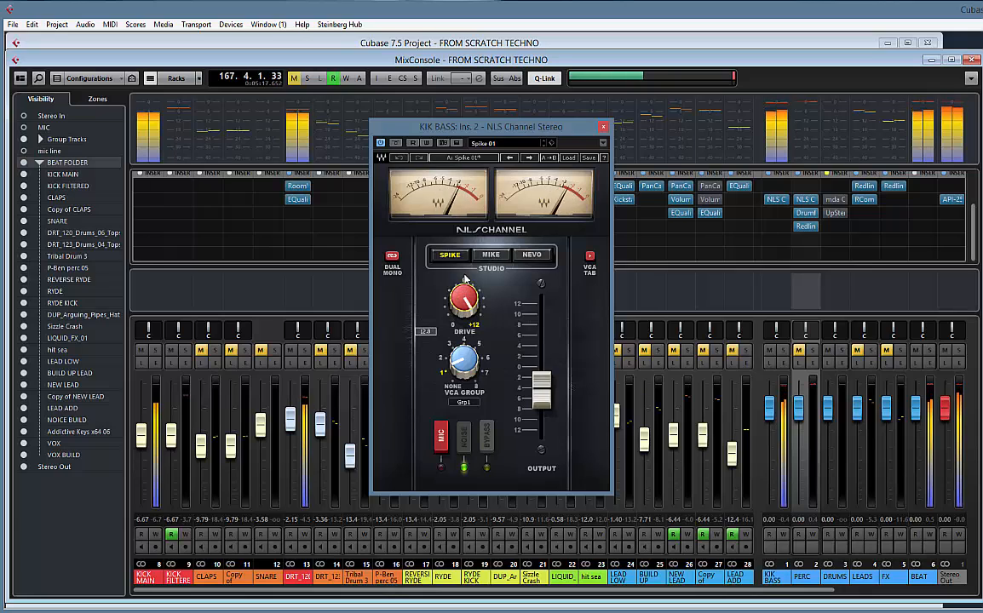
pyautogui.click(492, 255)
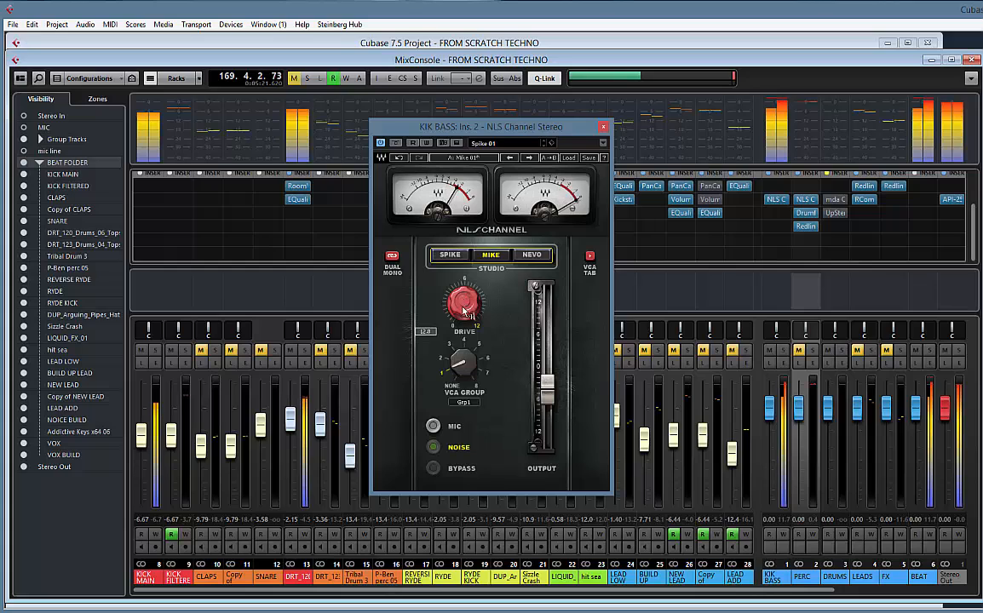
pyautogui.moveTo(465, 311); pyautogui.dragTo(454, 358)
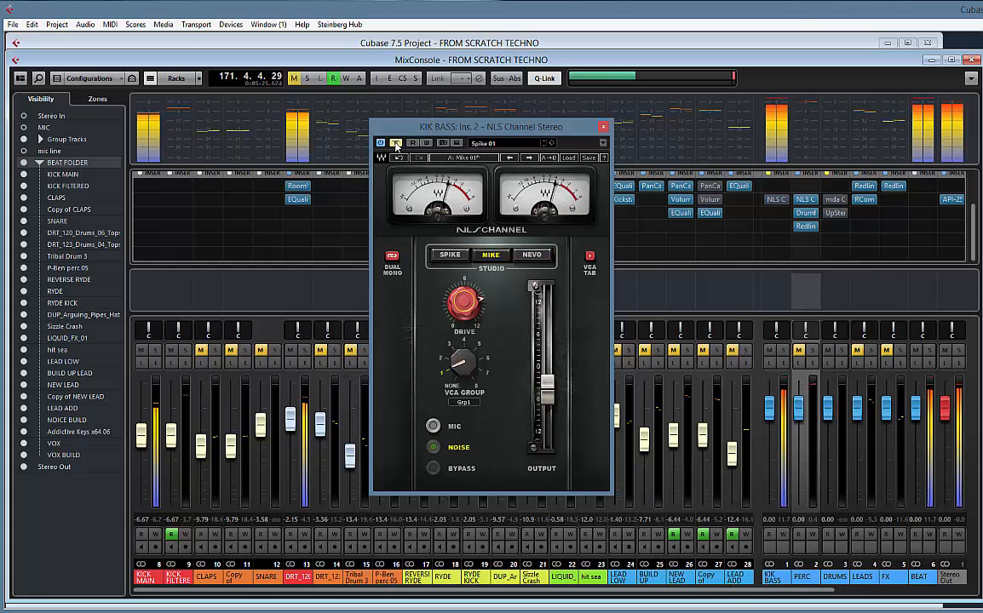
pyautogui.moveTo(465, 300); pyautogui.dragTo(464, 334)
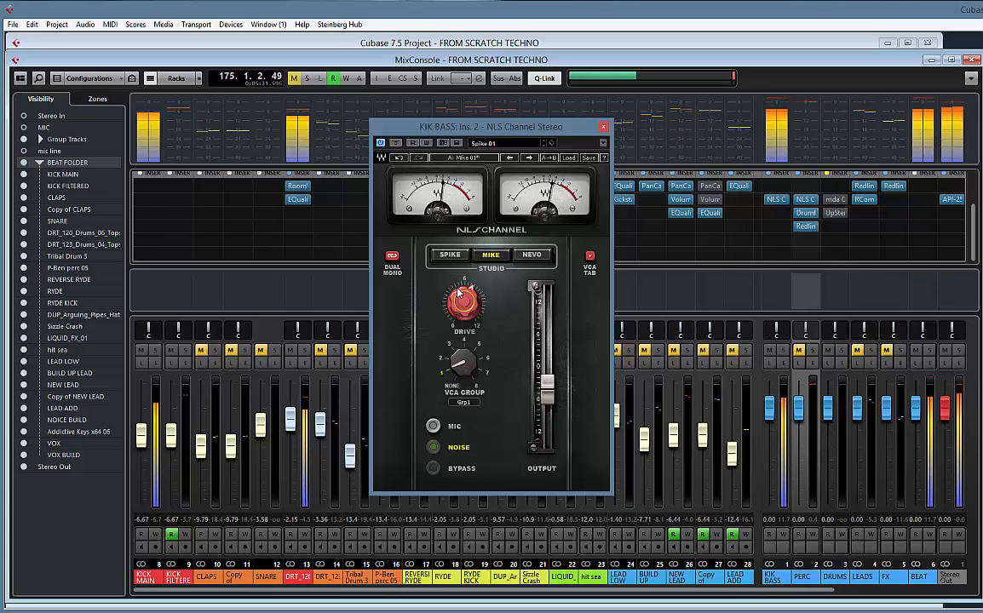
pyautogui.click(397, 143)
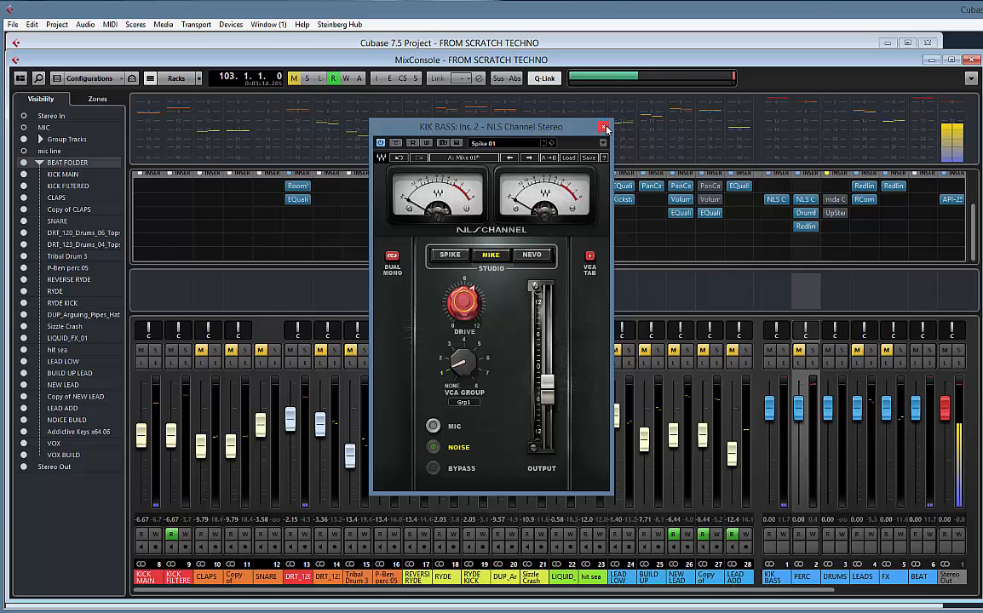
pyautogui.click(604, 128)
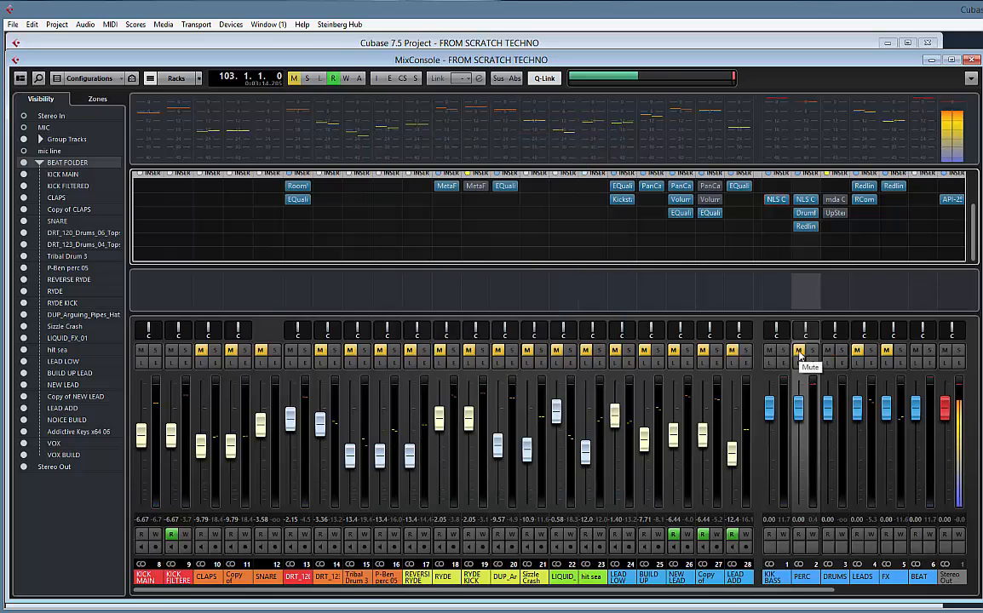
# Unmute the PERC, LEADS and FX groups and play back the full mix
pyautogui.click(798, 351)
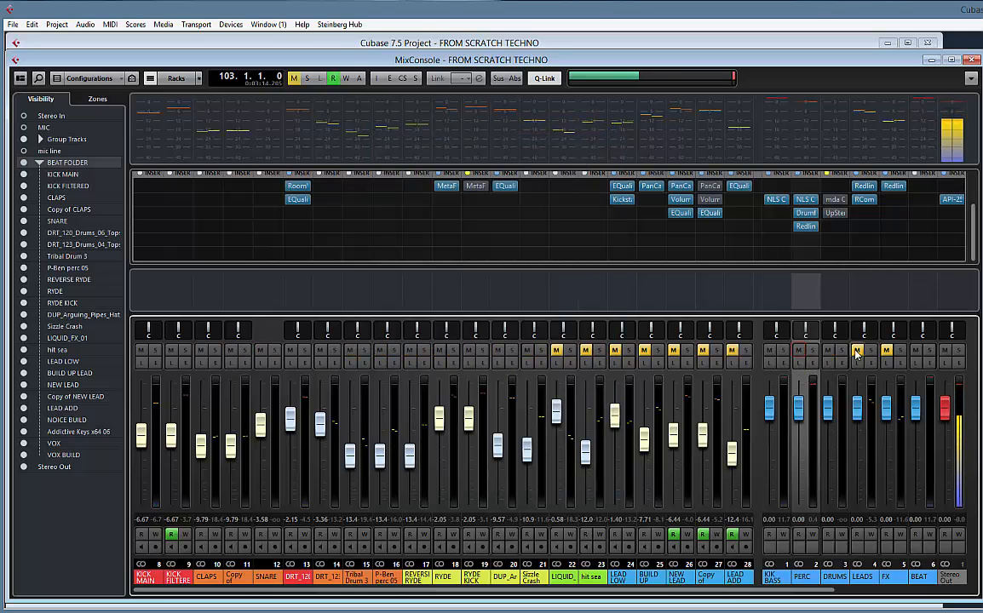
pyautogui.click(857, 352)
pyautogui.click(887, 351)
pyautogui.press('space')
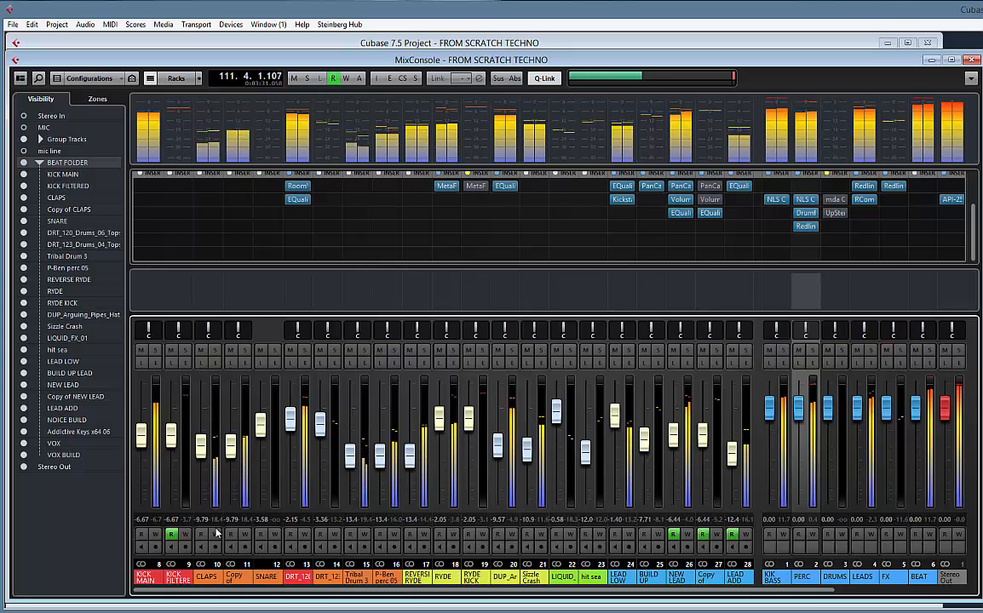
# Mute the LEADS group and raise the CLAPS and Copy of CLAPS faders together to -6.46 dB
pyautogui.click(208, 578)
pyautogui.keyDown('ctrl'); pyautogui.click(233, 579); pyautogui.keyUp('ctrl')
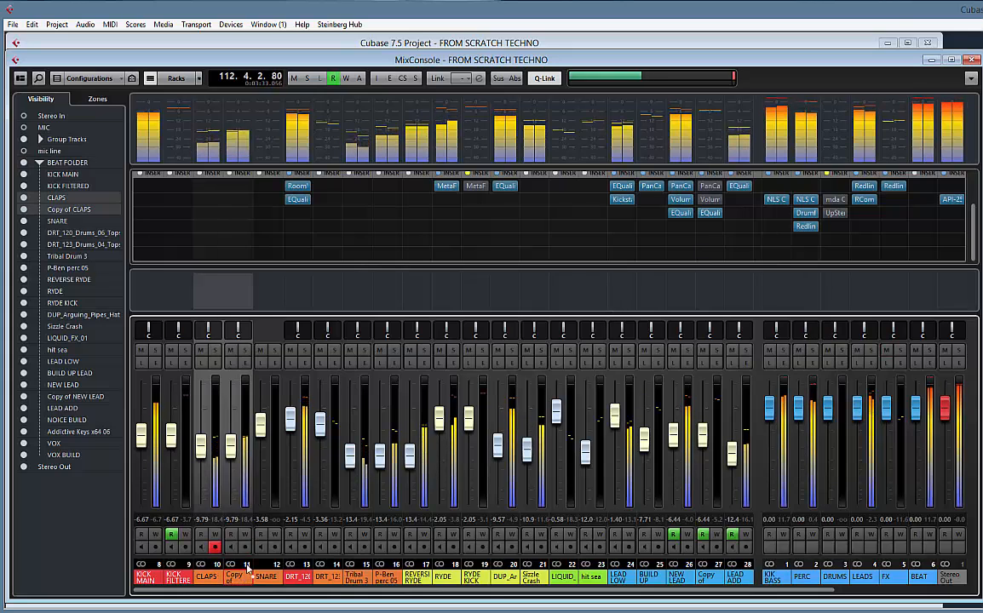
pyautogui.click(858, 351)
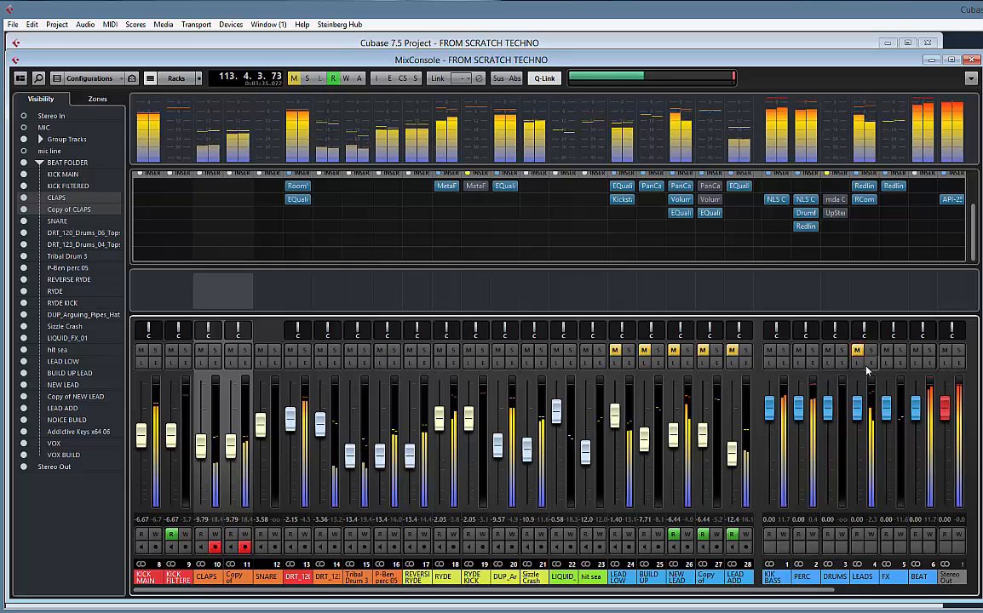
pyautogui.moveTo(235, 447); pyautogui.dragTo(239, 434)
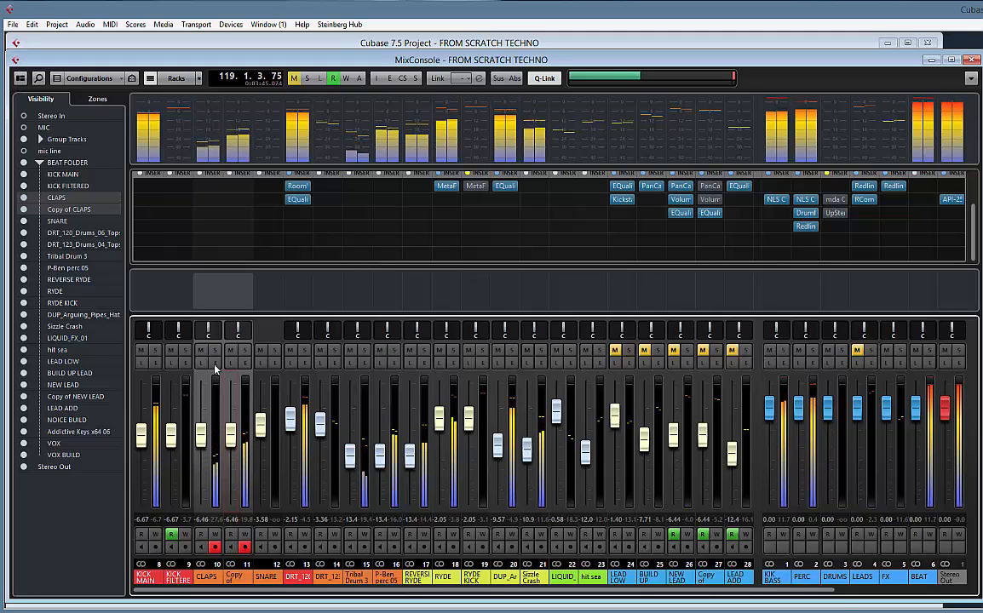
# Engage the low-cut filter in the CLAPS channel's equalizer and check the channel settings of both clap channels
pyautogui.click(214, 363)
pyautogui.moveTo(267, 283); pyautogui.dragTo(340, 240)
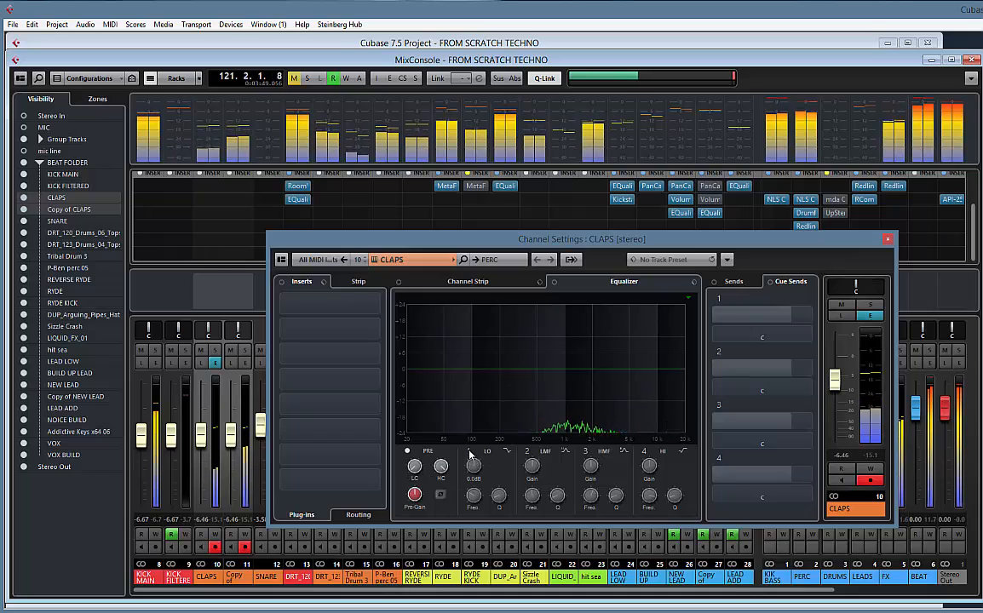
pyautogui.moveTo(415, 466); pyautogui.dragTo(417, 430)
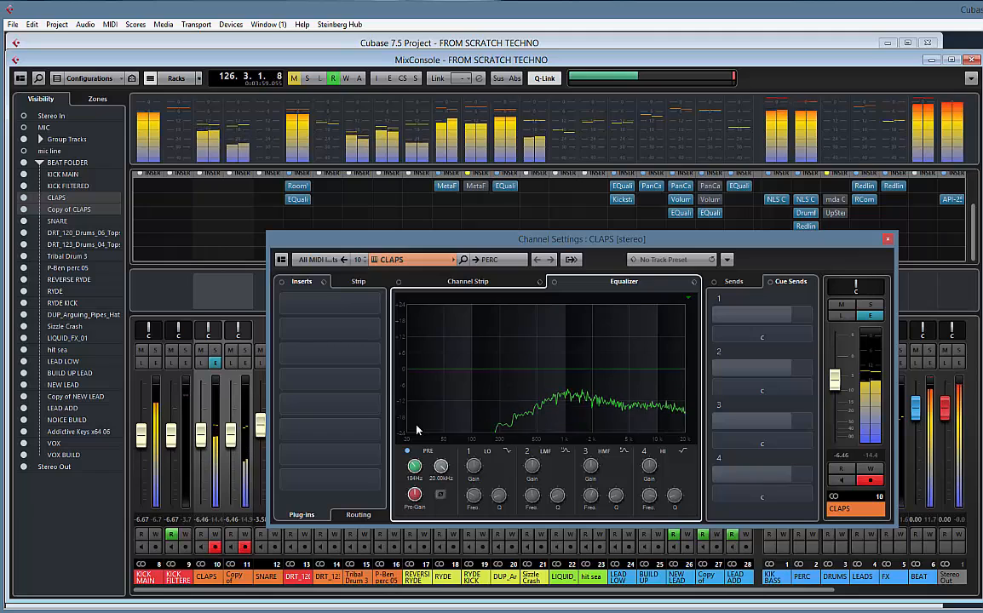
pyautogui.click(888, 241)
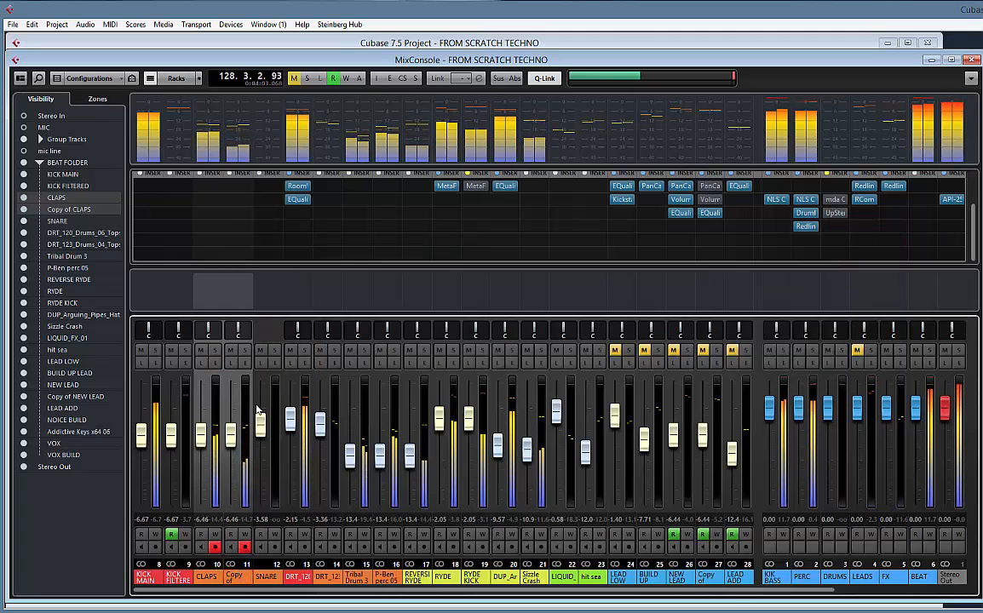
pyautogui.click(244, 362)
pyautogui.click(244, 362)
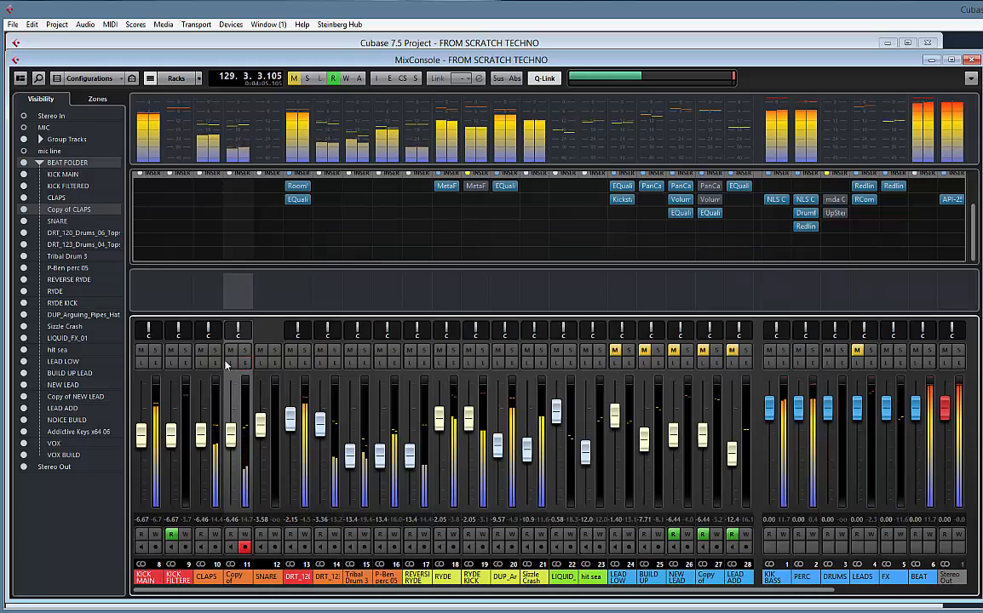
pyautogui.click(218, 364)
pyautogui.click(217, 364)
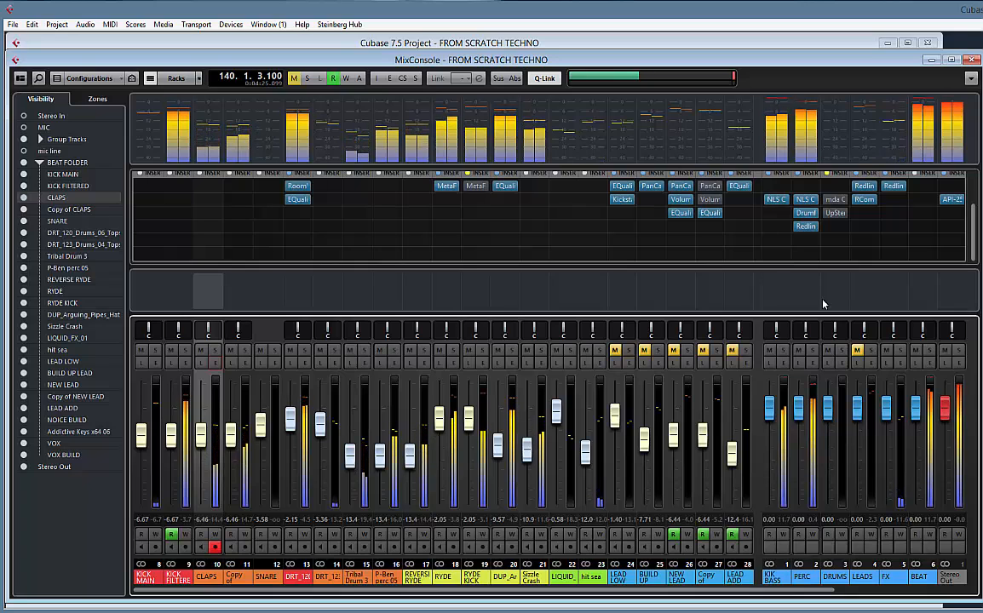
# Stop playback in the Project window, turn snap off and place the project cursor just before bar 9
pyautogui.click(294, 42)
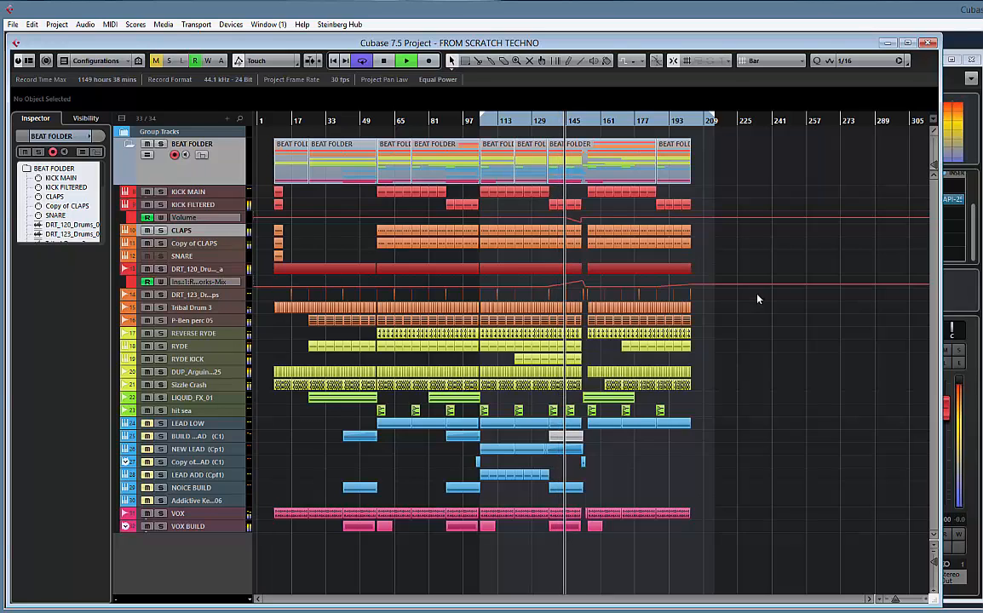
pyautogui.press('space')
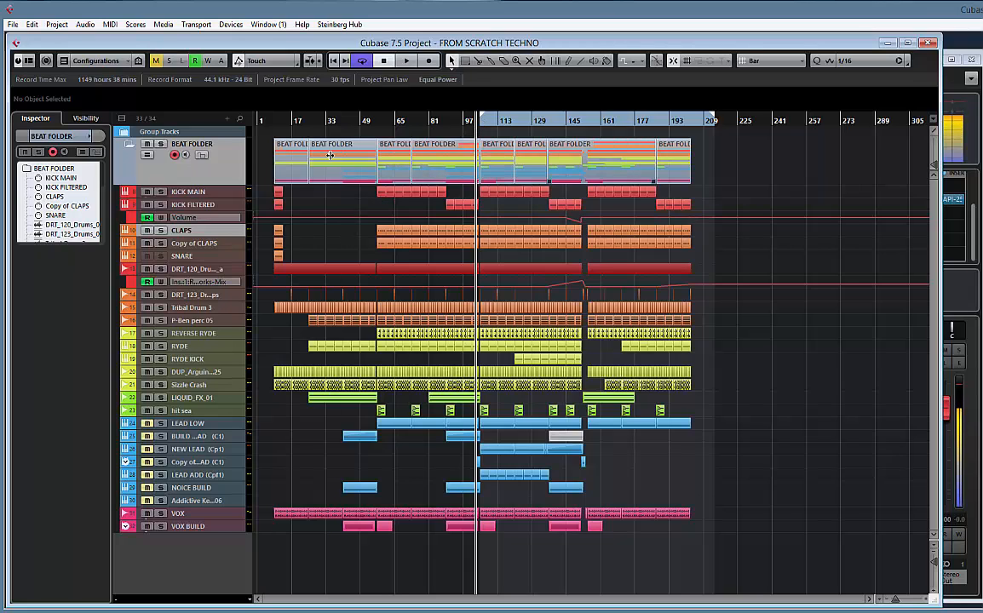
pyautogui.moveTo(272, 128); pyautogui.dragTo(272, 203)
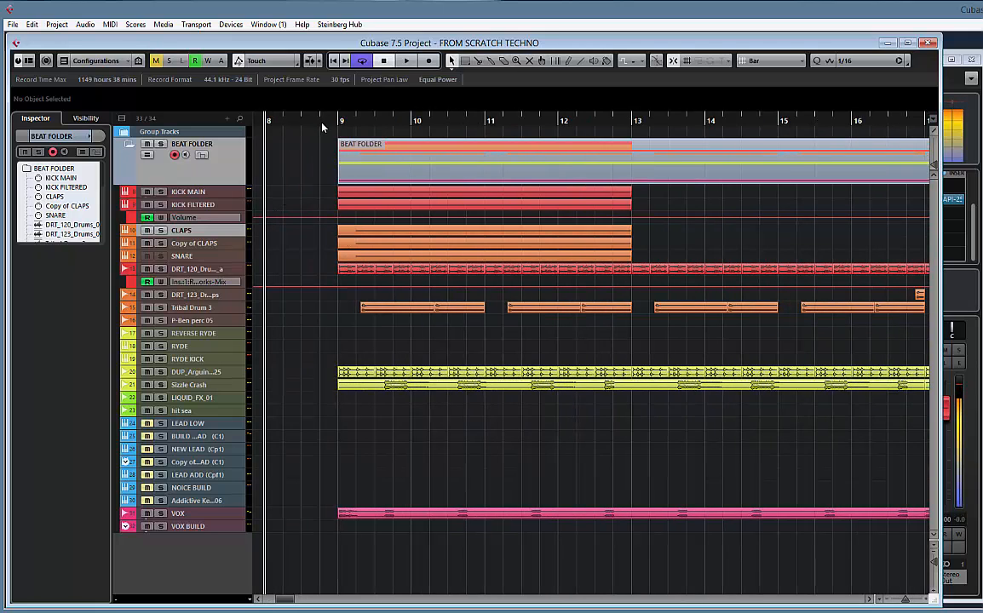
pyautogui.moveTo(322, 127); pyautogui.dragTo(325, 153)
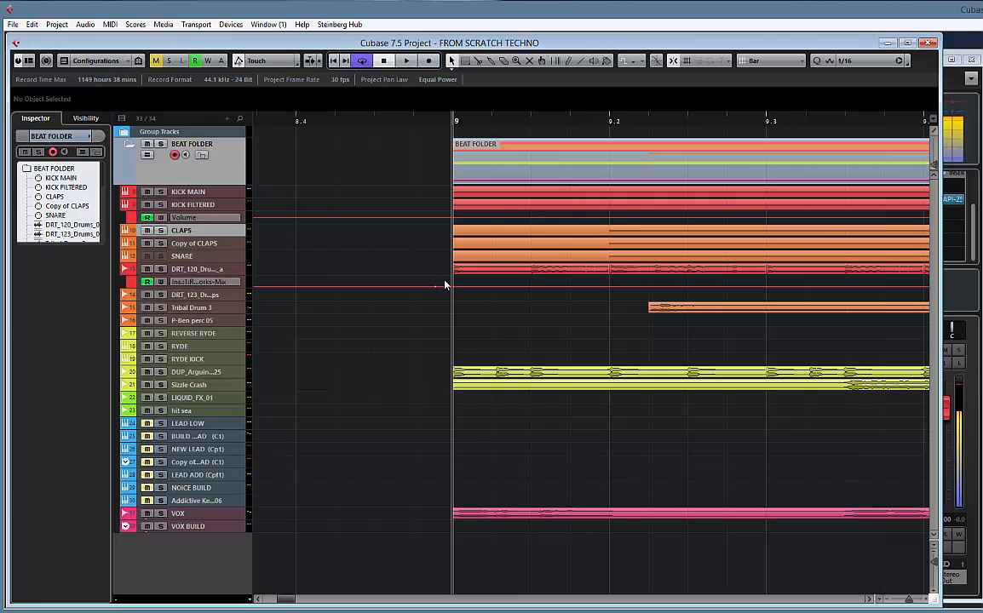
pyautogui.click(768, 69)
pyautogui.click(768, 68)
pyautogui.moveTo(441, 125); pyautogui.dragTo(432, 211)
pyautogui.press('super')
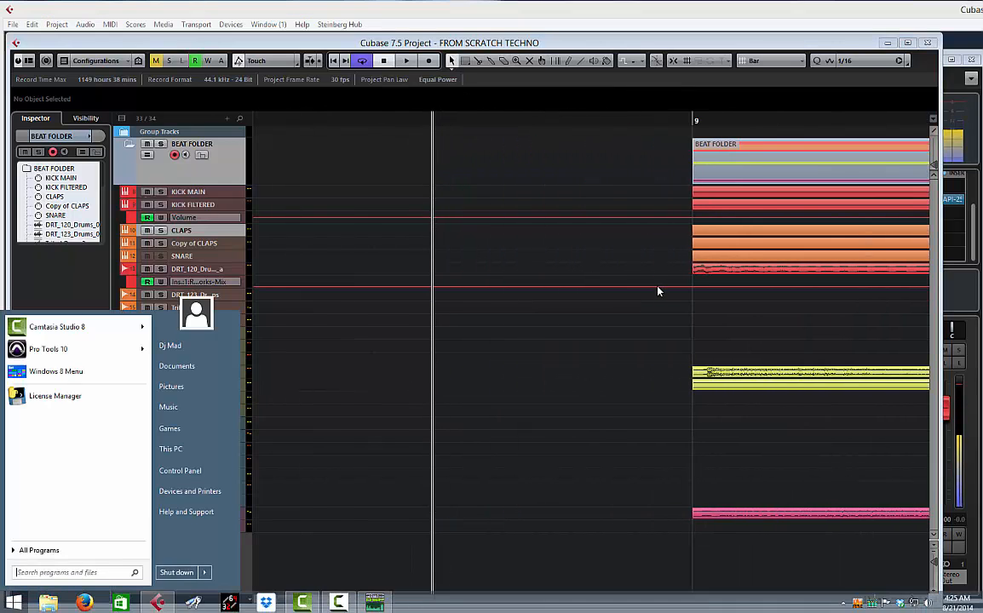
pyautogui.press('super')
pyautogui.press('space')
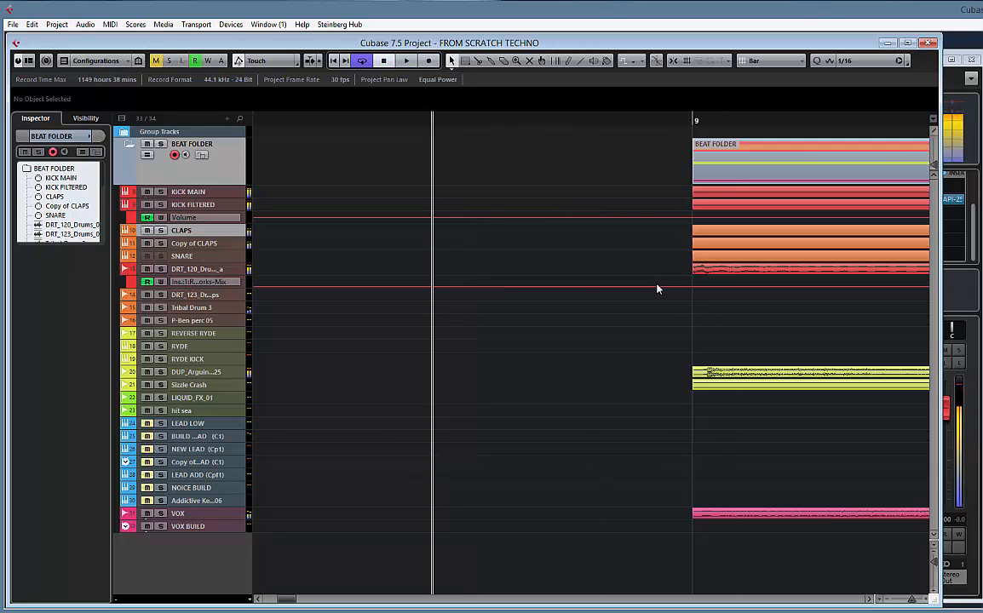
# Start the cycle range just before bar 9 and briefly play back the arrangement's opening
pyautogui.hotkey('alt', 'shift')
pyautogui.click(522, 286)
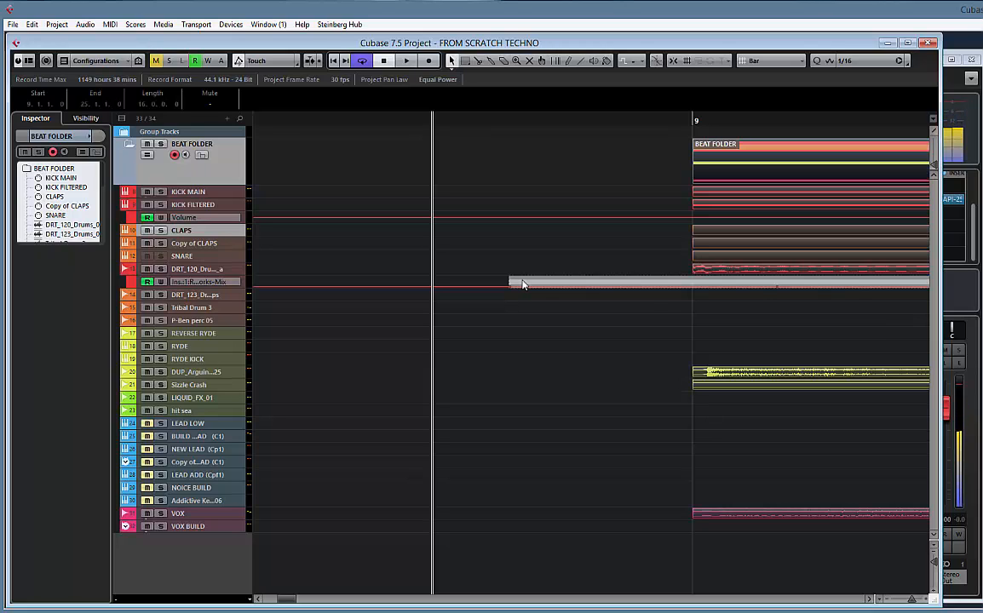
pyautogui.press('p')
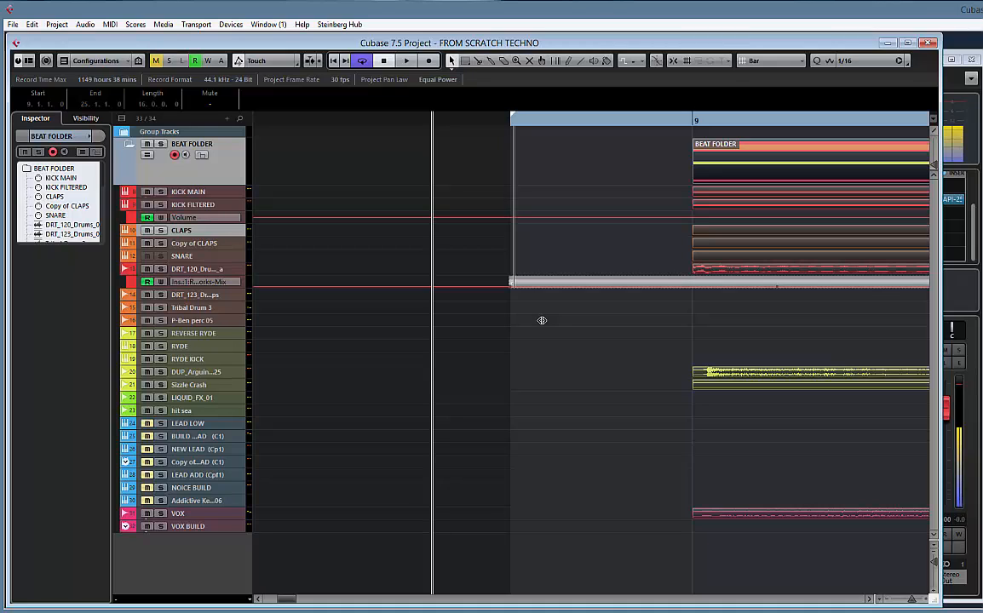
pyautogui.click(586, 170)
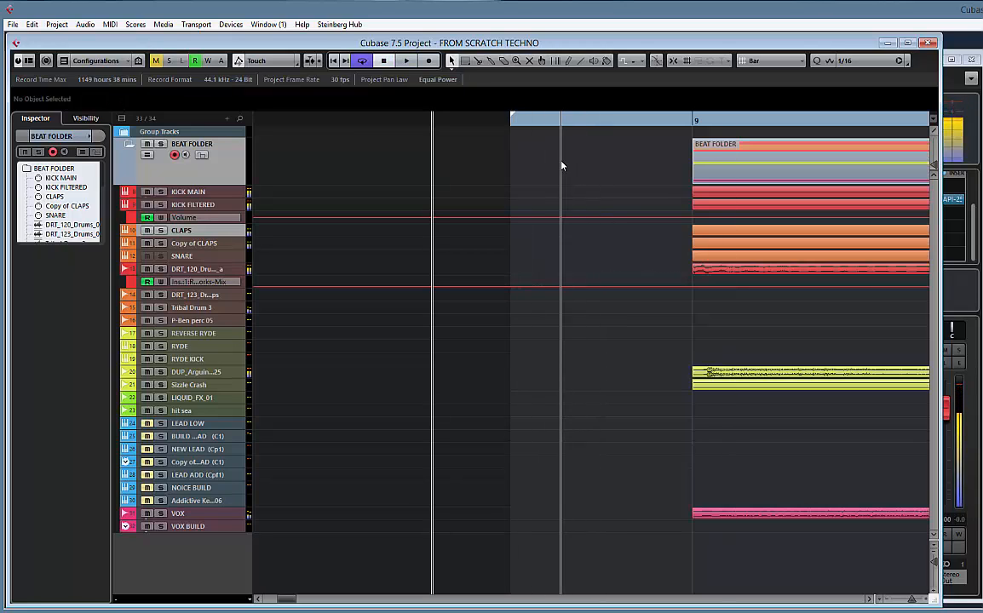
pyautogui.press('space')
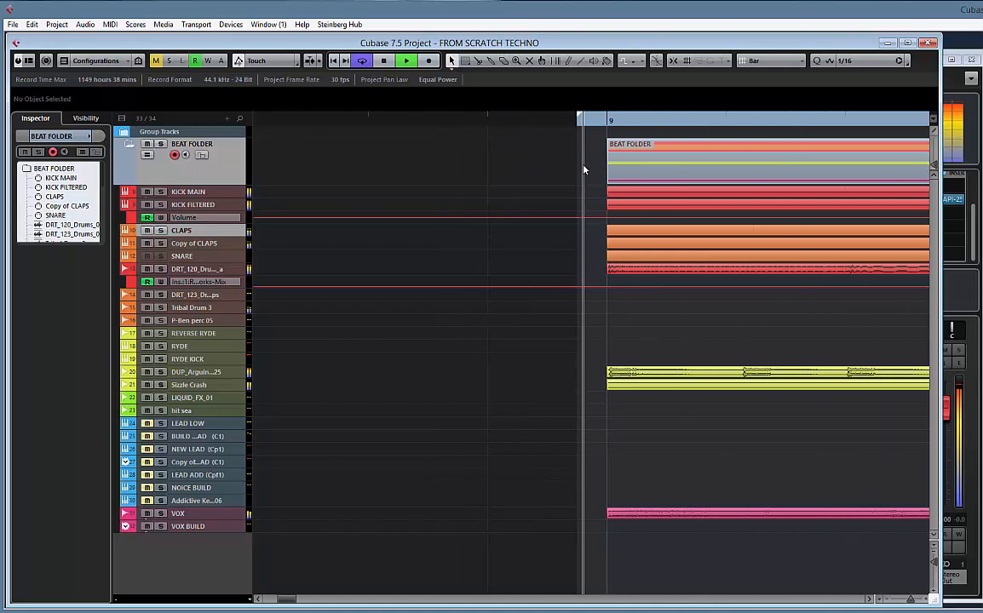
pyautogui.press('g')
pyautogui.press('g')
pyautogui.press('g')
pyautogui.press('g')
pyautogui.press('g')
pyautogui.press('g')
pyautogui.press('g')
pyautogui.press('g')
pyautogui.press('g')
pyautogui.press('g')
pyautogui.press('g')
pyautogui.press('g')
pyautogui.press('g')
pyautogui.press('g')
pyautogui.press('g')
pyautogui.press('g')
pyautogui.press('g')
pyautogui.press('g')
pyautogui.press('g')
pyautogui.press('g')
pyautogui.press('space')
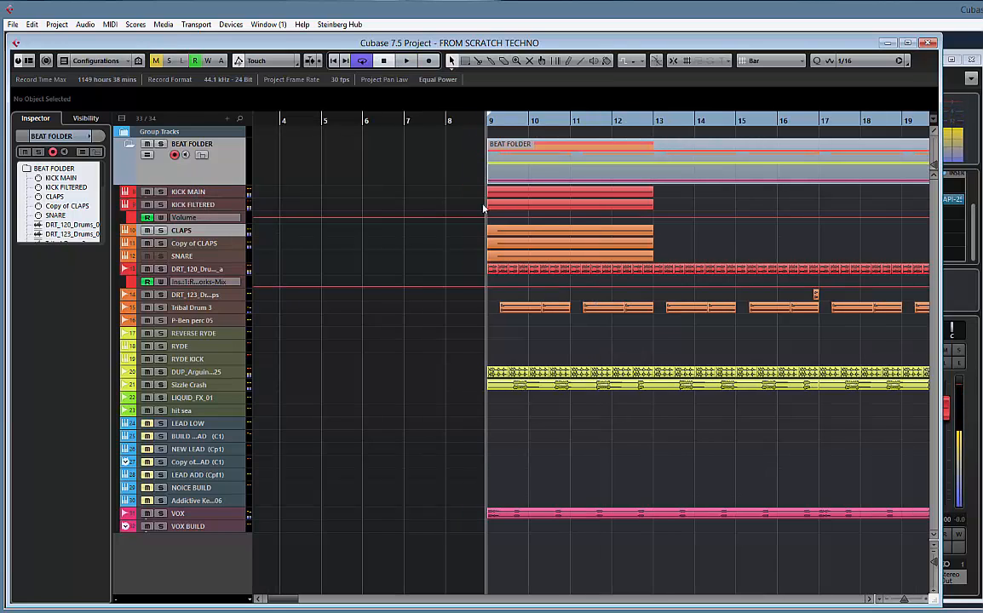
# Delete the KICK FILTERED and KICK MAIN parts at bar 9 and play the intro
pyautogui.click(525, 207)
pyautogui.press('Delete')
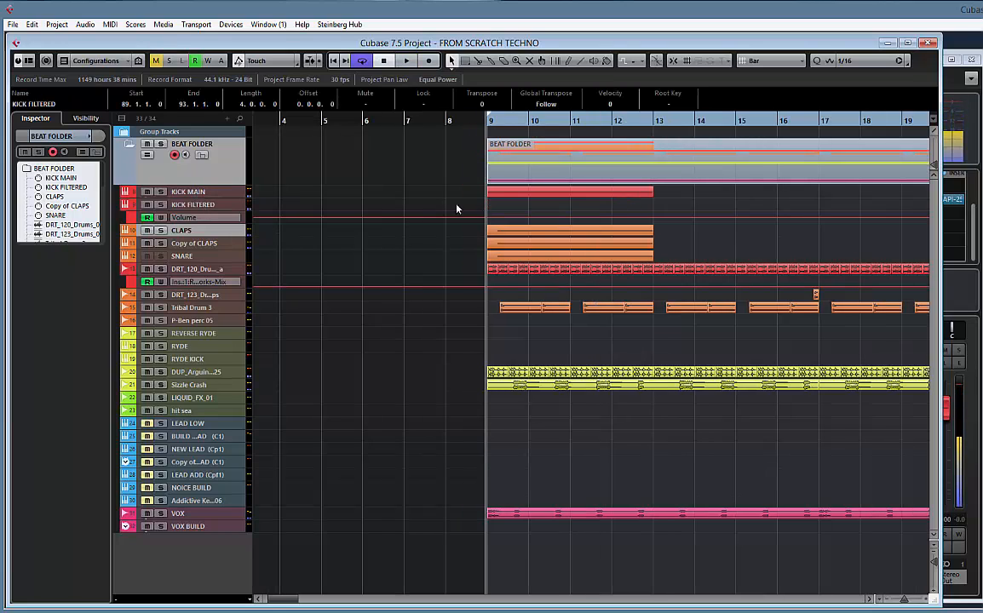
pyautogui.click(524, 195)
pyautogui.press('Delete')
pyautogui.click(224, 196)
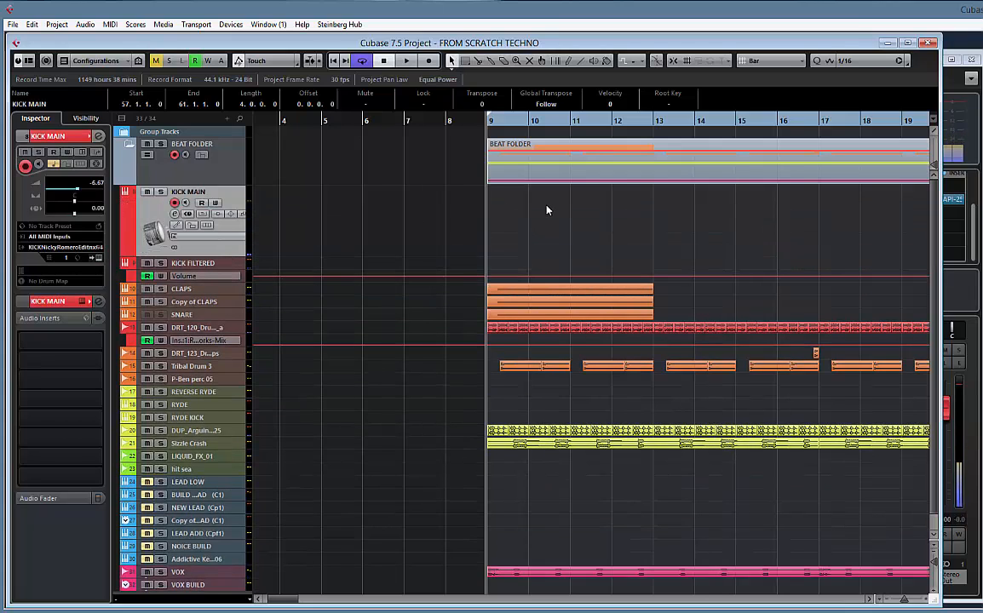
pyautogui.press('space')
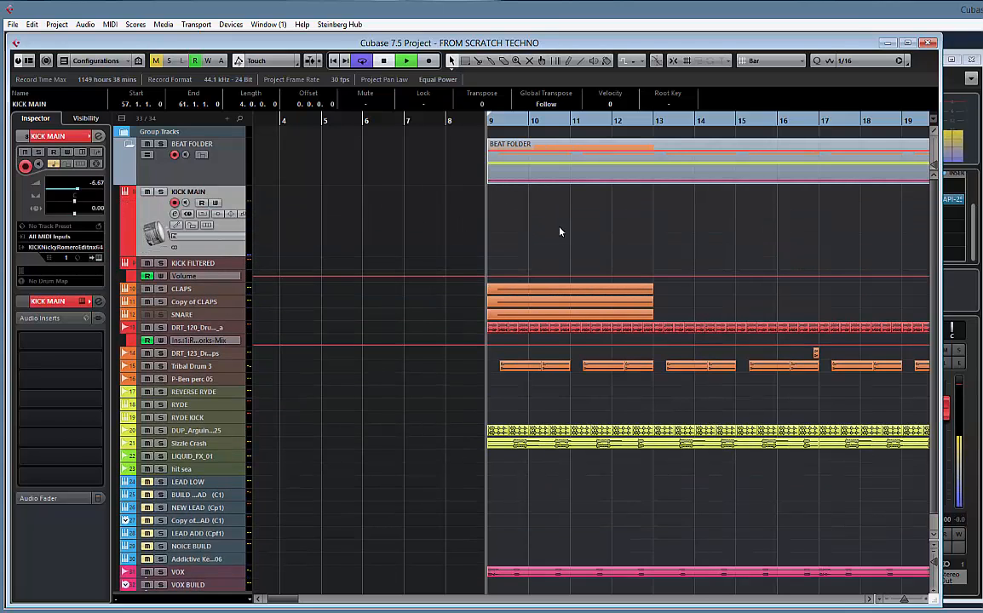
# Turn snap back on with the Bar grid type for arranging the kick parts between bars 25 and 89
pyautogui.moveTo(658, 228); pyautogui.dragTo(353, 212)
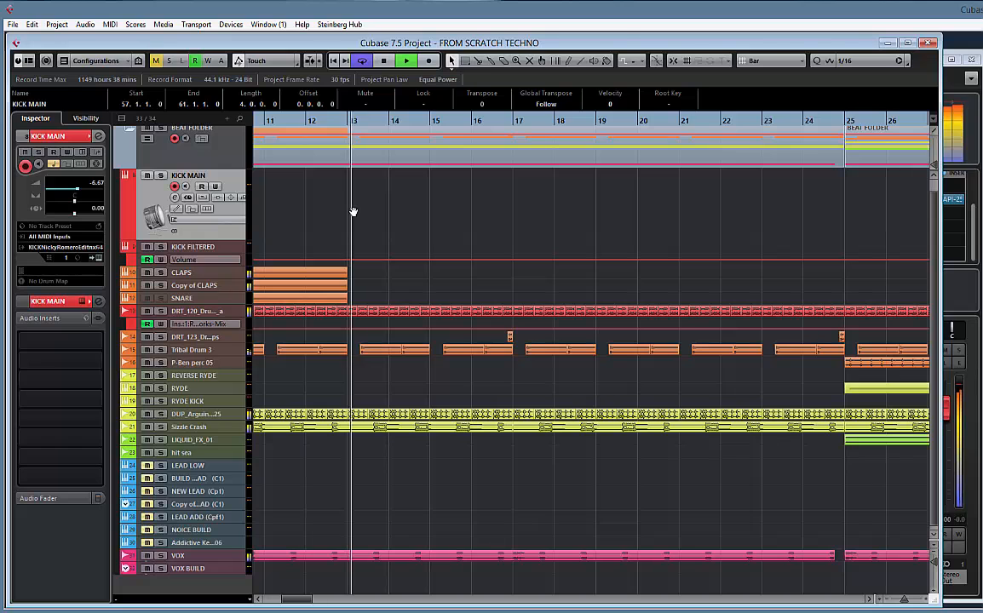
pyautogui.press('g')
pyautogui.press('g')
pyautogui.press('g')
pyautogui.press('g')
pyautogui.press('g')
pyautogui.press('g')
pyautogui.press('g')
pyautogui.press('g')
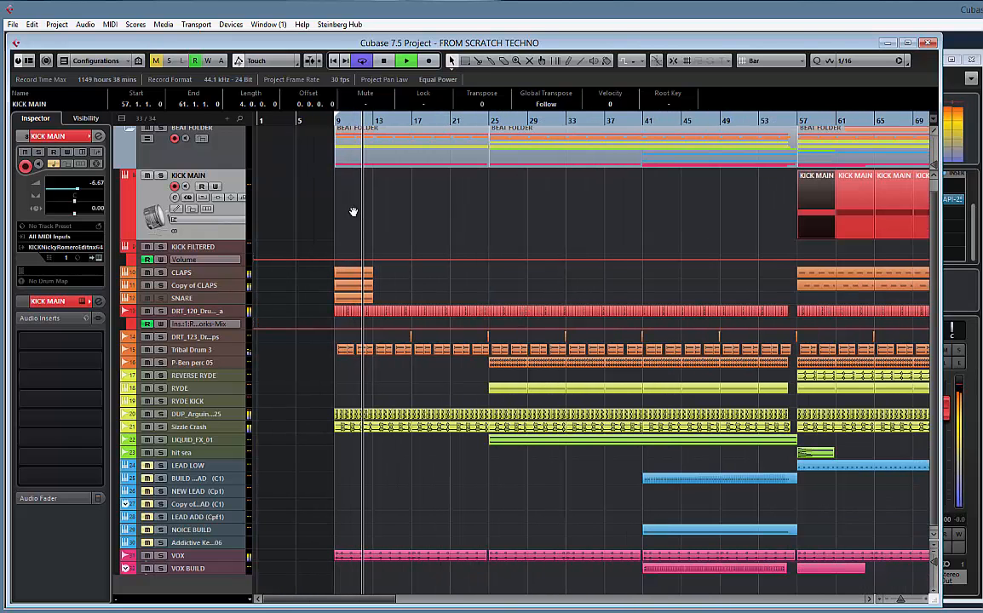
pyautogui.moveTo(735, 226); pyautogui.dragTo(458, 212)
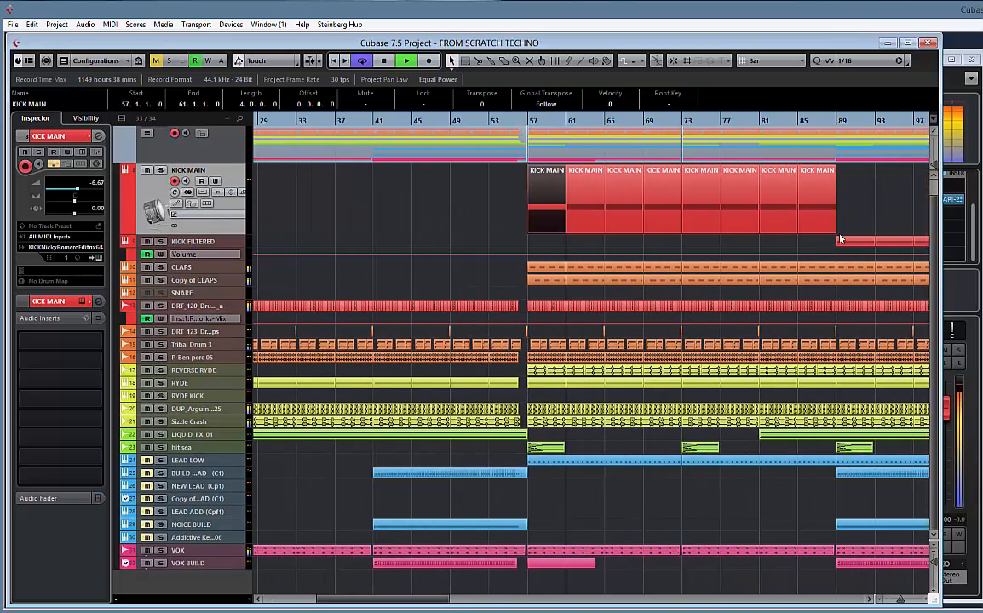
pyautogui.moveTo(757, 210); pyautogui.dragTo(887, 244)
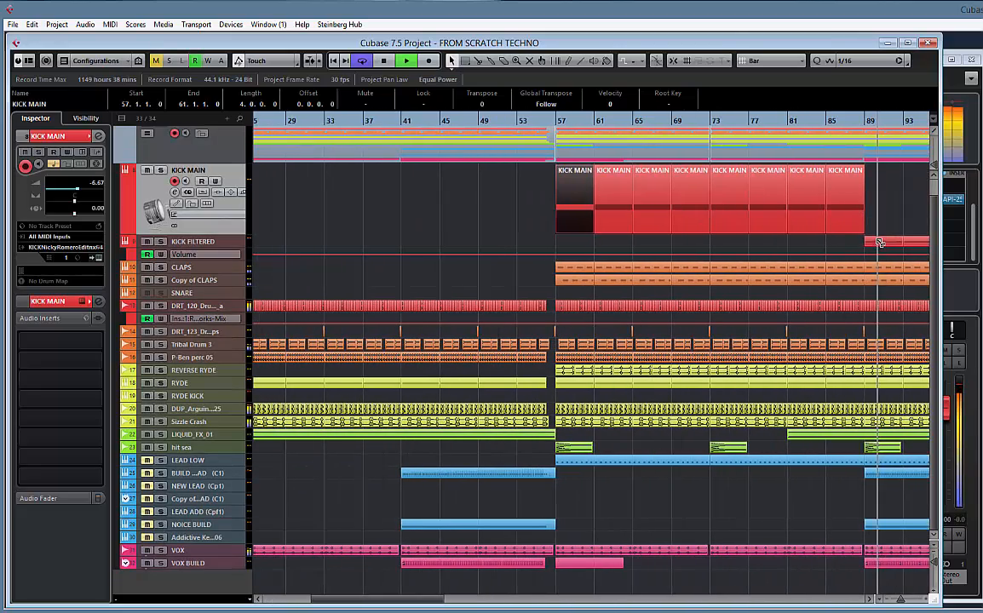
pyautogui.click(673, 63)
pyautogui.click(775, 64)
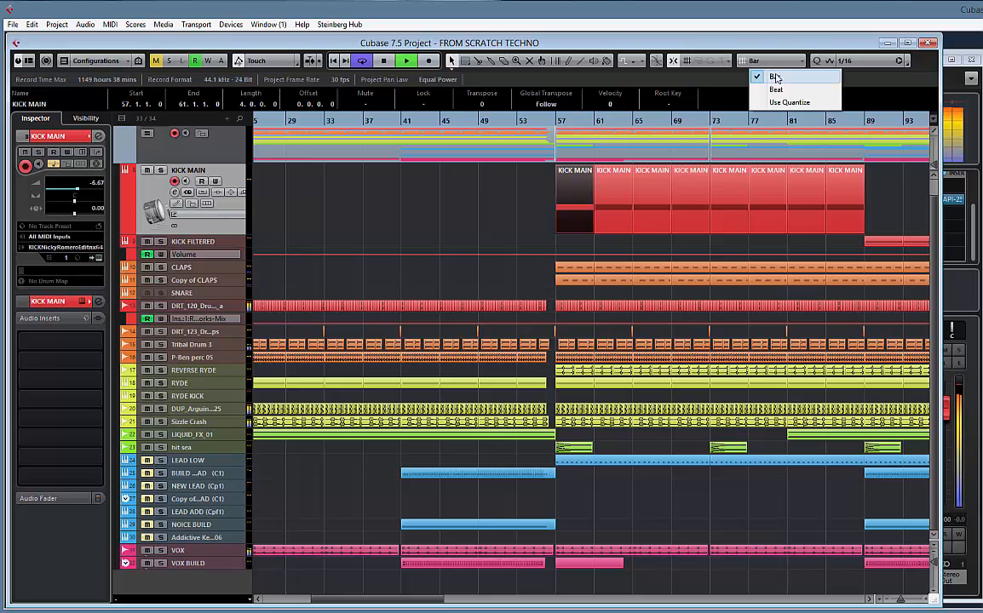
pyautogui.click(776, 75)
# Copy the KICK FILTERED part from bar 89 to bar 25 and duplicate it six times up to bar 53
pyautogui.moveTo(880, 244); pyautogui.dragTo(368, 243)
pyautogui.hscroll(-5, 443, 213)
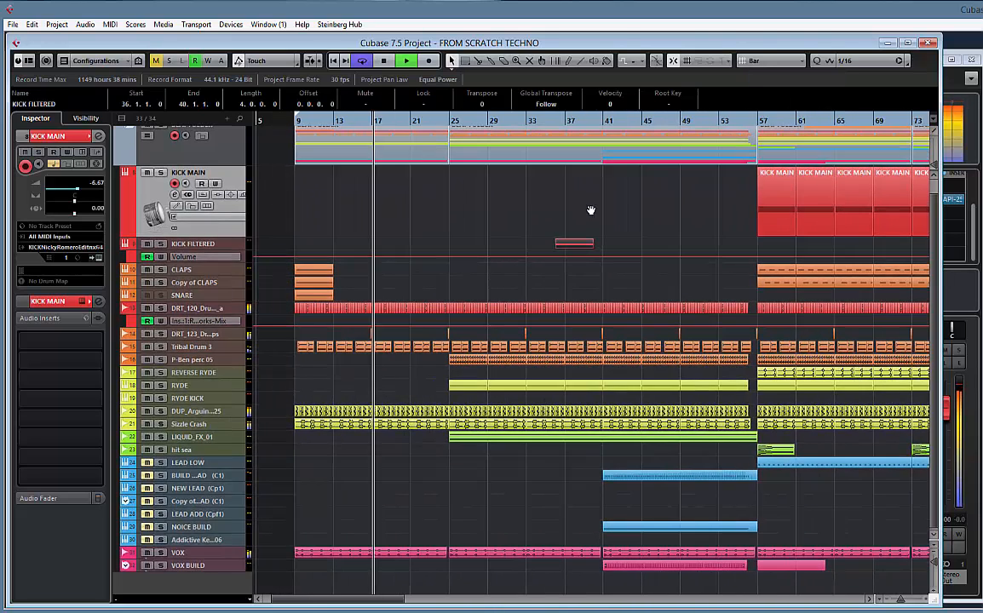
pyautogui.moveTo(565, 247); pyautogui.dragTo(477, 247)
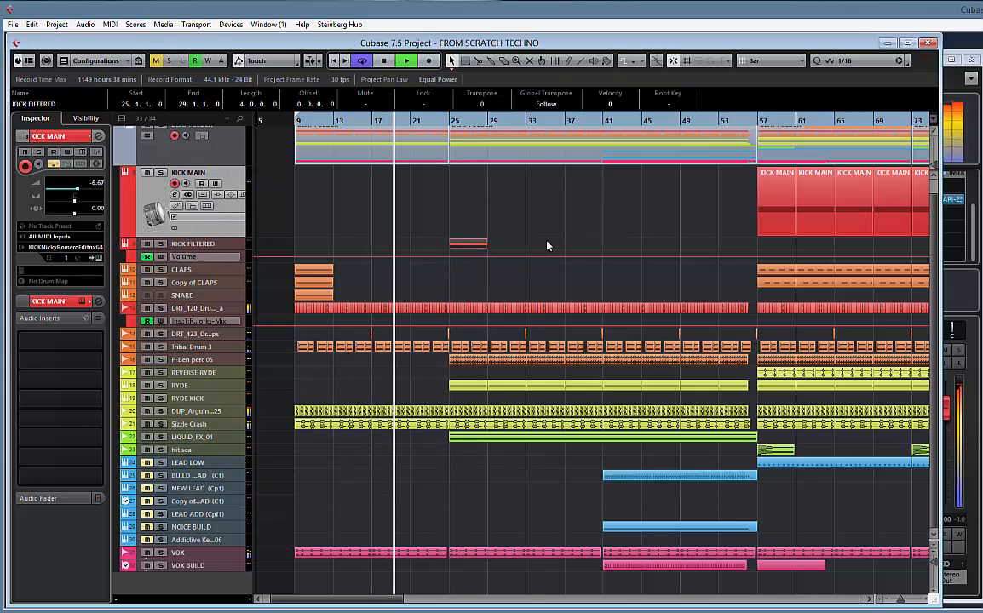
pyautogui.hotkey('ctrl', 'd')
pyautogui.hotkey('ctrl', 'd')
pyautogui.hotkey('ctrl', 'd')
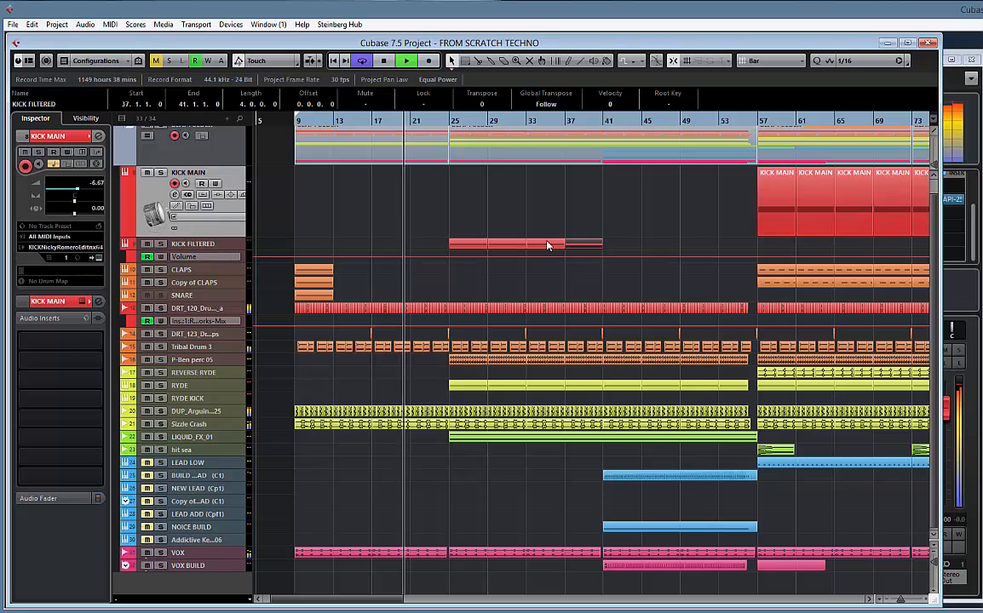
pyautogui.hotkey('ctrl', 'd')
pyautogui.hotkey('ctrl', 'd')
pyautogui.hotkey('ctrl', 'd')
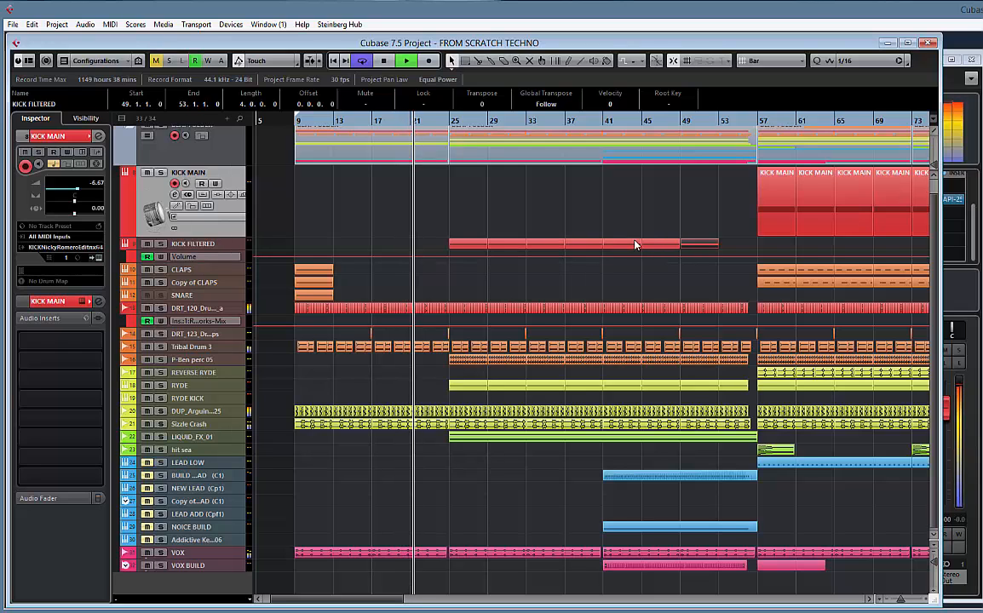
# Delete KICK FILTERED's volume automation points between bars 25 and 53, and draw a fade from bar 45 down to -∞ at bar 53
pyautogui.click(213, 243)
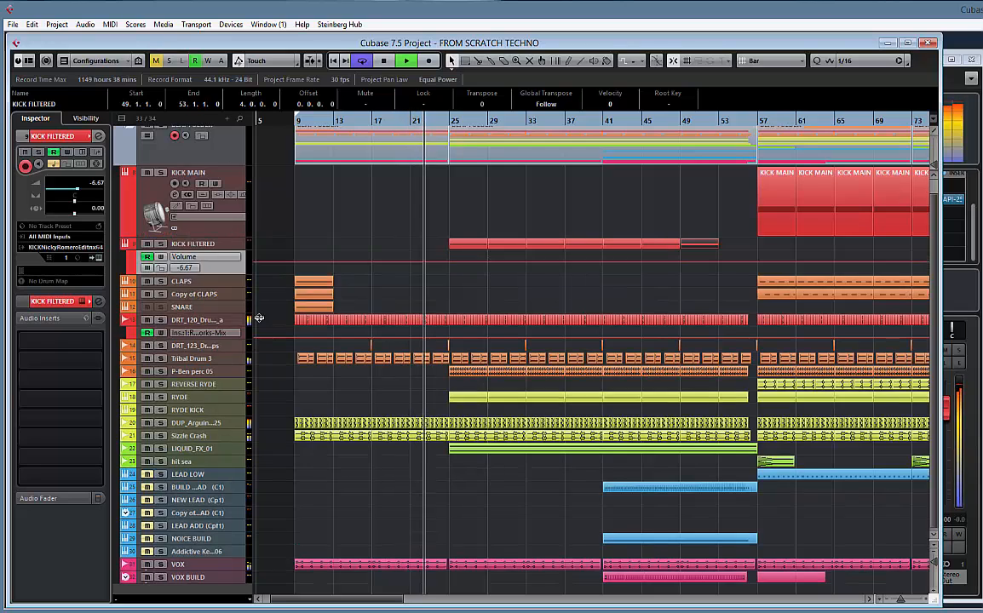
pyautogui.moveTo(259, 317); pyautogui.dragTo(259, 344)
pyautogui.moveTo(741, 282); pyautogui.dragTo(392, 301)
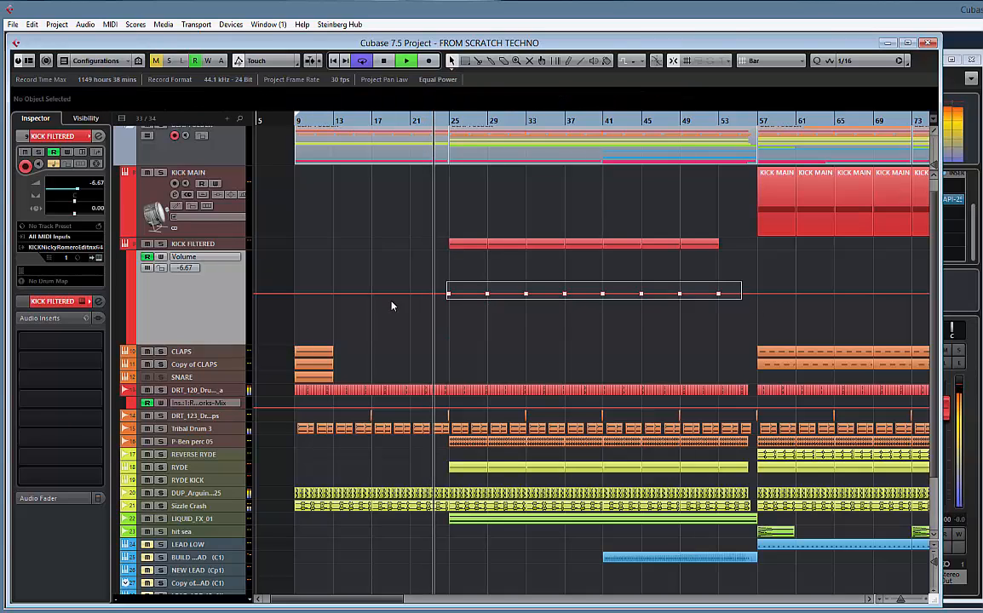
pyautogui.press('Delete')
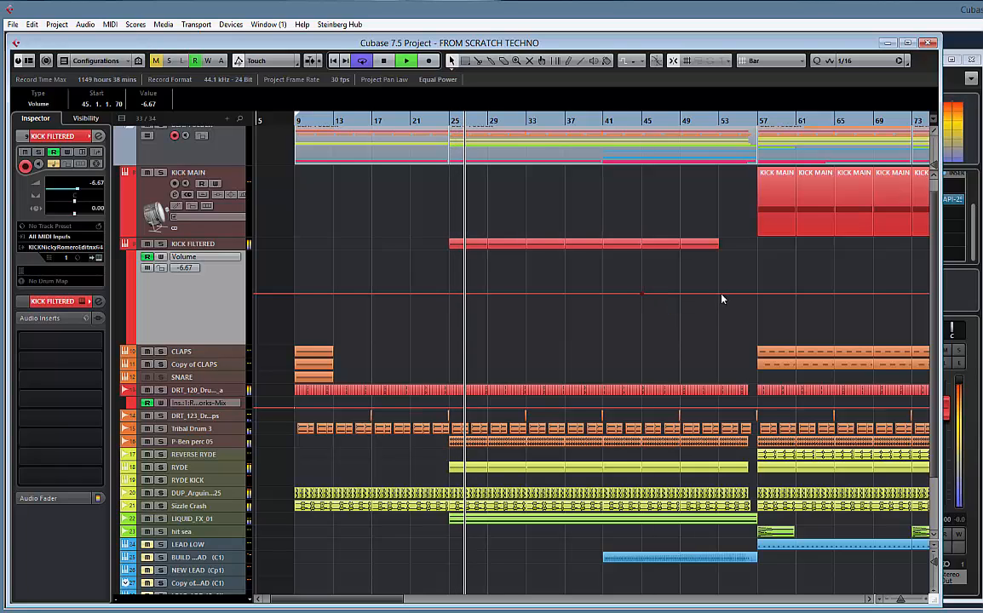
pyautogui.click(742, 294)
pyautogui.moveTo(725, 294); pyautogui.dragTo(723, 371)
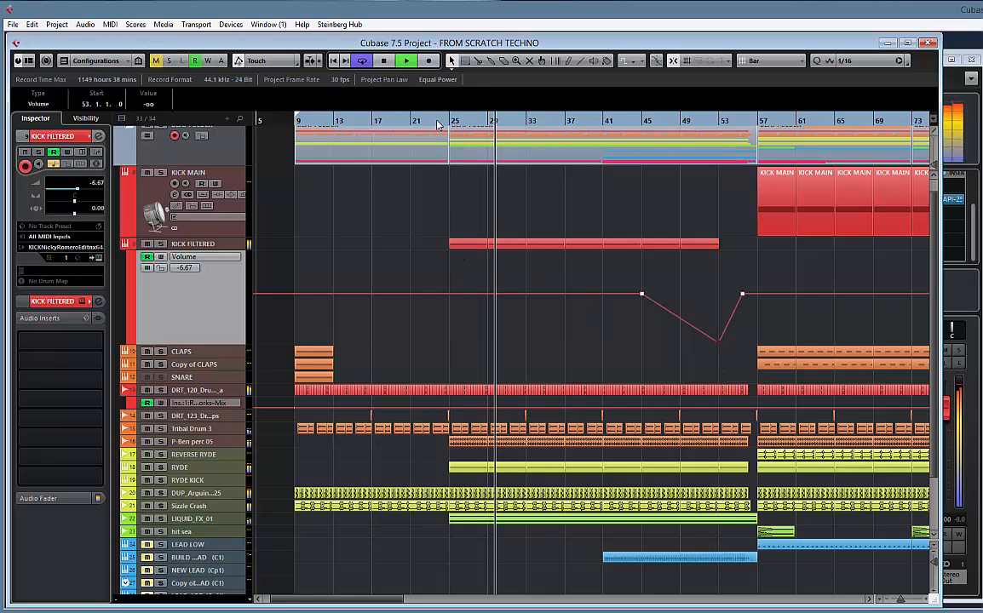
# Copy the KICK FILTERED part from bar 25 to bar 9, duplicate it three times up to bar 25, and delete the copied volume automation points
pyautogui.scroll(1, 458, 248)
pyautogui.click(454, 263)
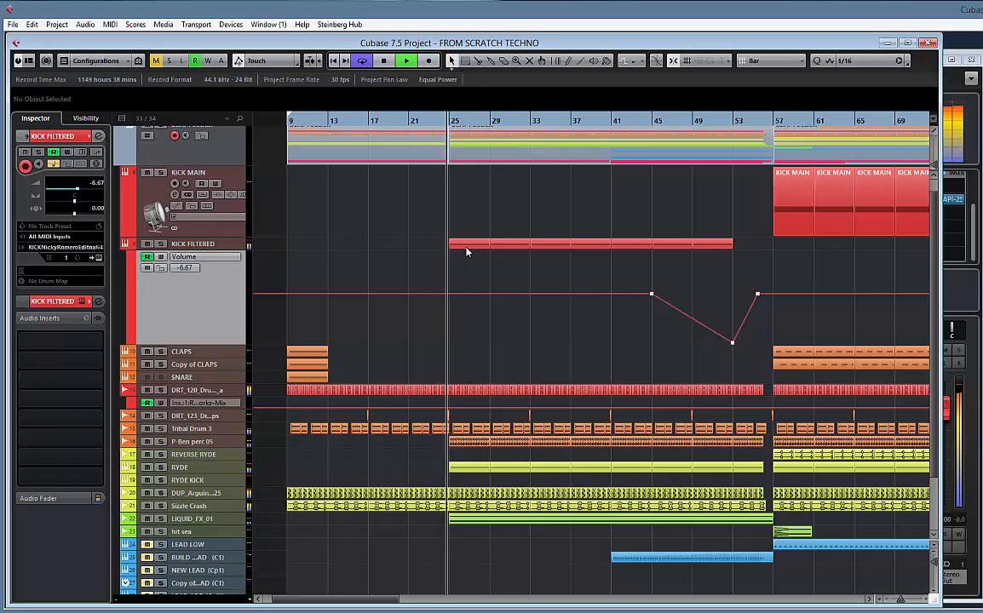
pyautogui.moveTo(468, 245); pyautogui.dragTo(308, 247)
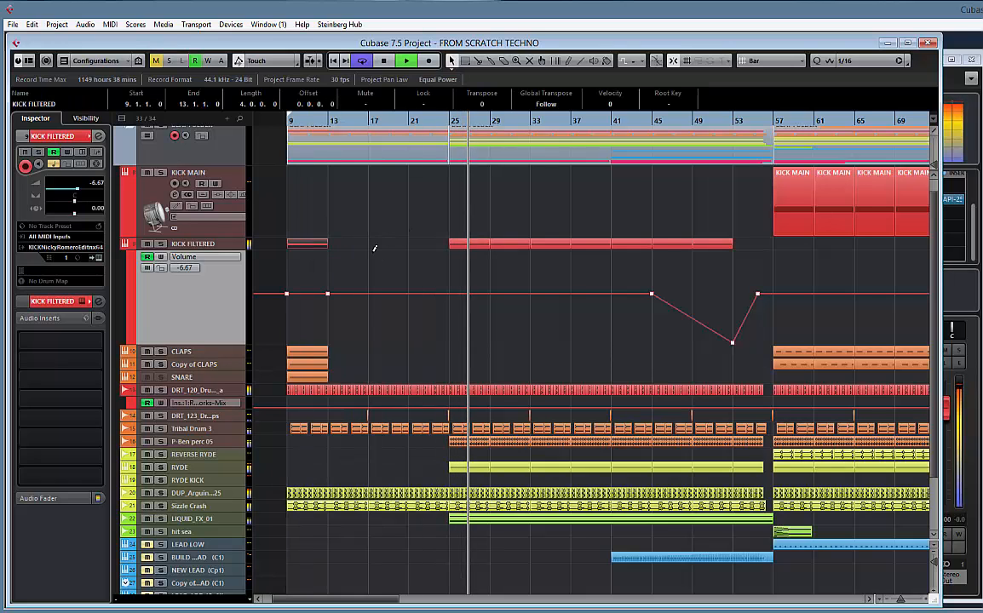
pyautogui.hotkey('ctrl', 'd')
pyautogui.hotkey('ctrl', 'd')
pyautogui.hotkey('ctrl', 'd')
pyautogui.moveTo(485, 273); pyautogui.dragTo(273, 300)
pyautogui.press('Delete')
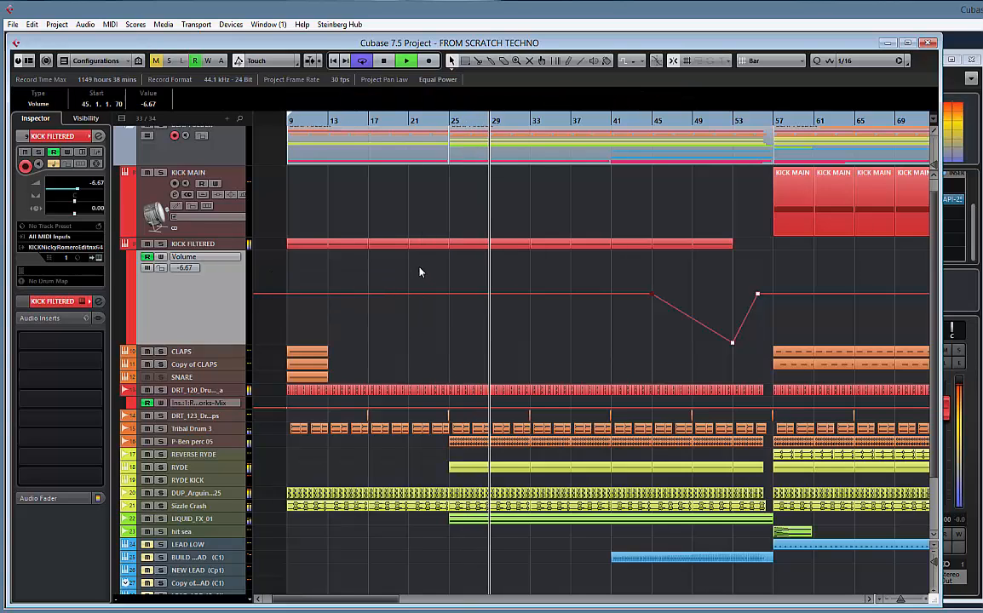
# Hide KICK FILTERED's automation lane, reduce the KICK MAIN track's height to a single row, and stop playback
pyautogui.click(127, 245)
pyautogui.moveTo(652, 227); pyautogui.dragTo(548, 224)
pyautogui.press('g')
pyautogui.press('g')
pyautogui.press('g')
pyautogui.press('g')
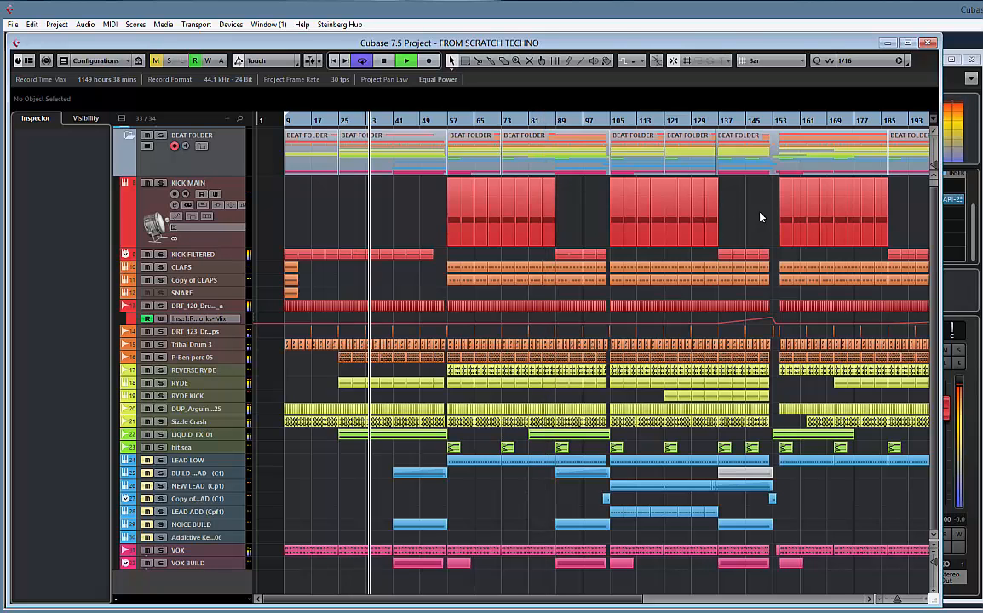
pyautogui.moveTo(777, 217); pyautogui.dragTo(748, 213)
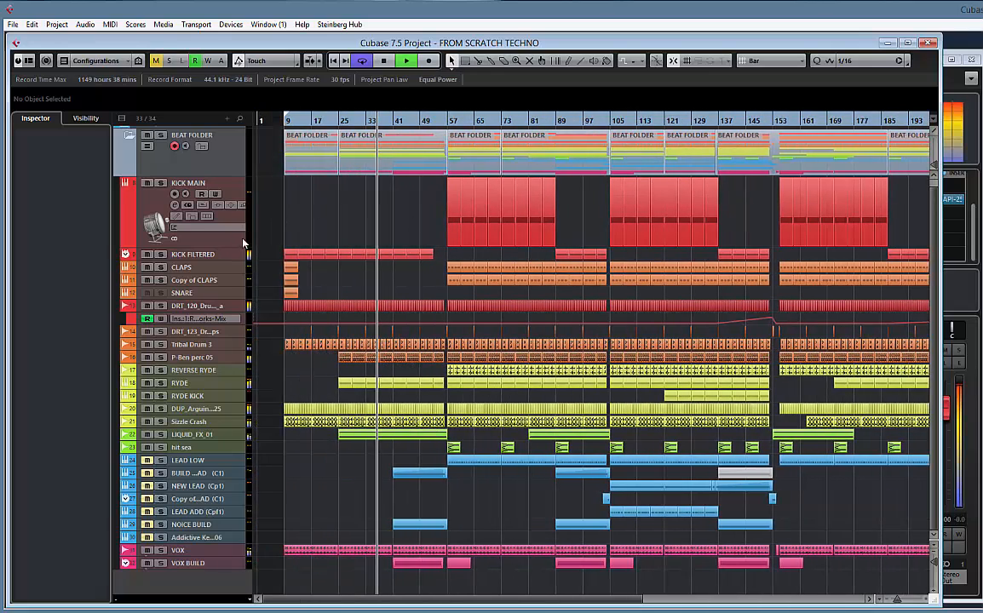
pyautogui.moveTo(229, 247); pyautogui.dragTo(253, 186)
pyautogui.scroll(1, 402, 230)
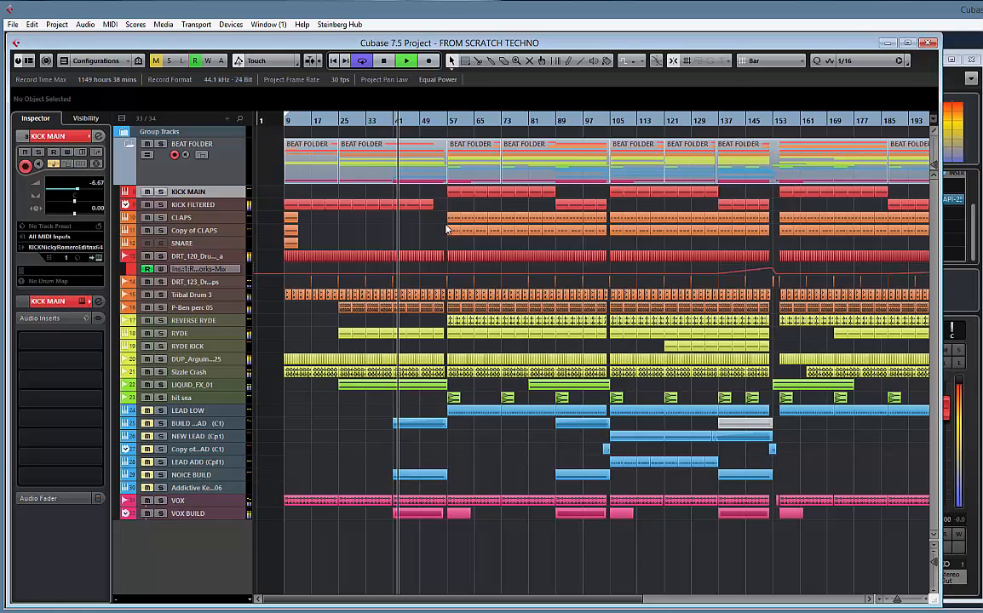
pyautogui.press('space')
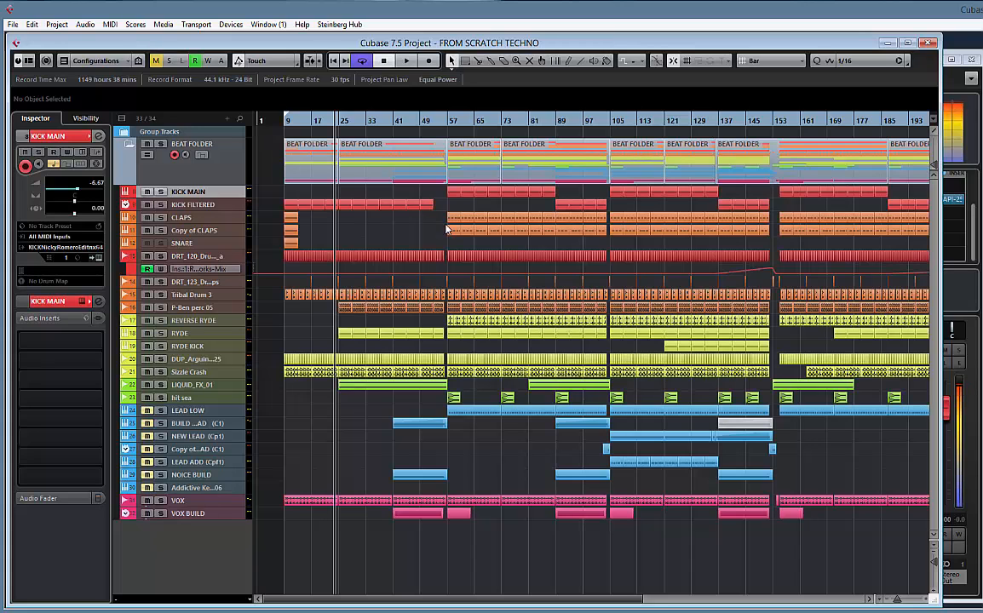
# Delete the CLAPS and Copy of CLAPS parts at bar 9 and play the arrangement from bar 9
pyautogui.moveTo(692, 247)
pyautogui.mouseDown()
pyautogui.moveTo(518, 248)
pyautogui.moveTo(762, 246)
pyautogui.moveTo(617, 243)
pyautogui.moveTo(706, 242)
pyautogui.mouseUp()
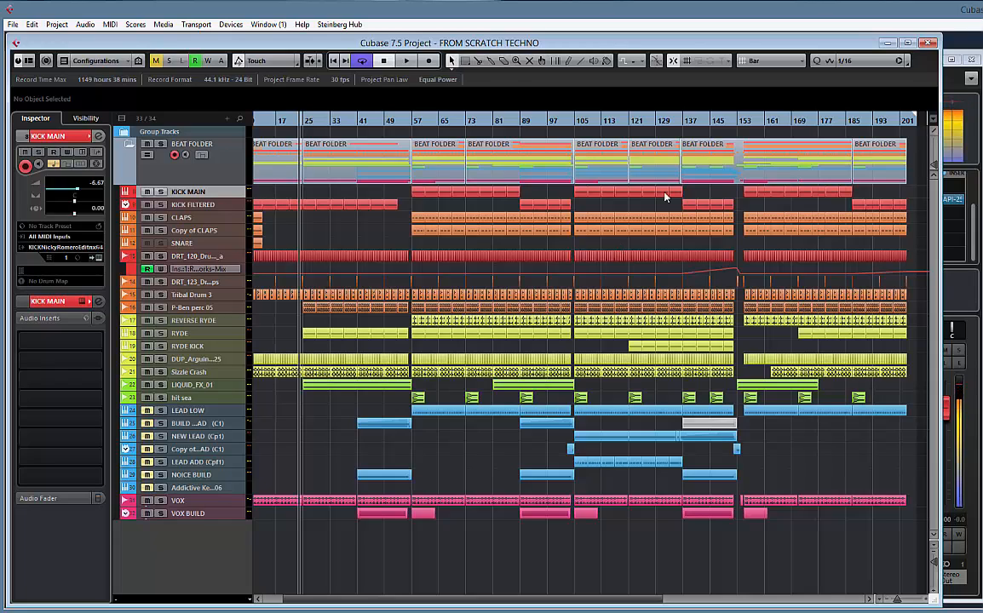
pyautogui.hscroll(-3, 332, 234)
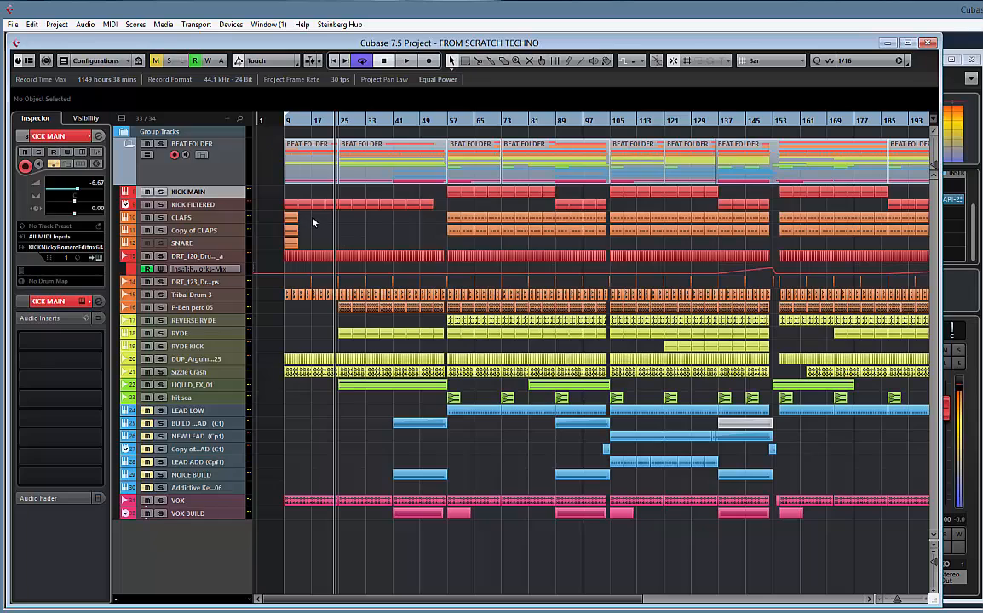
pyautogui.moveTo(313, 218); pyautogui.dragTo(267, 229)
pyautogui.press('Delete')
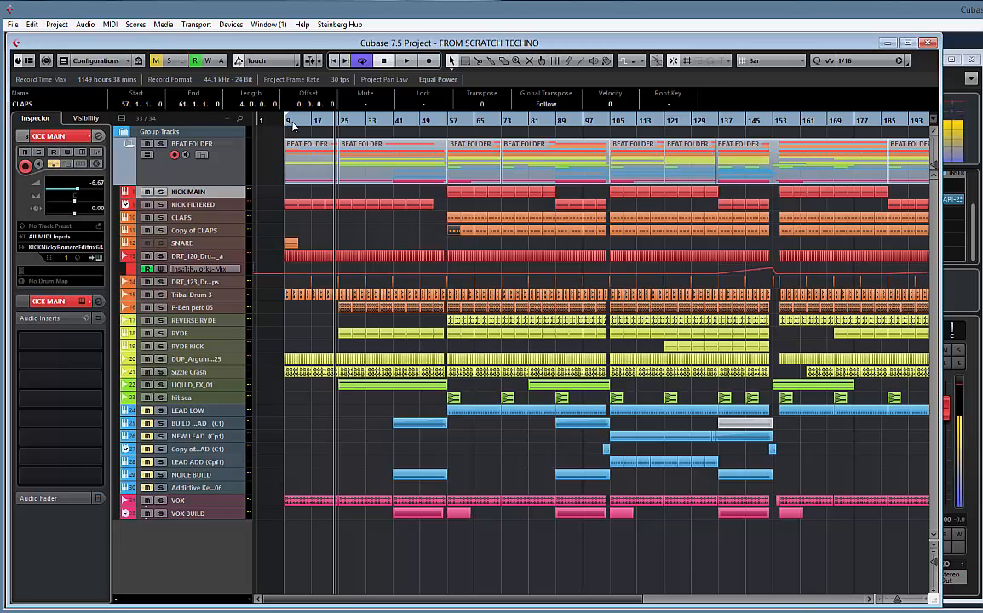
pyautogui.hotkey('ctrl', 'a')
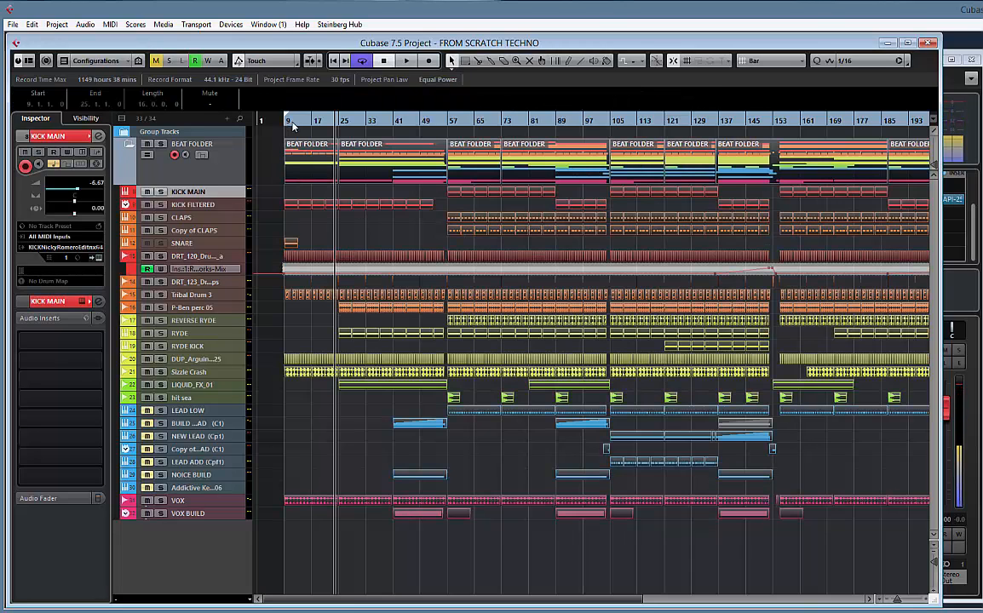
pyautogui.doubleClick(293, 123)
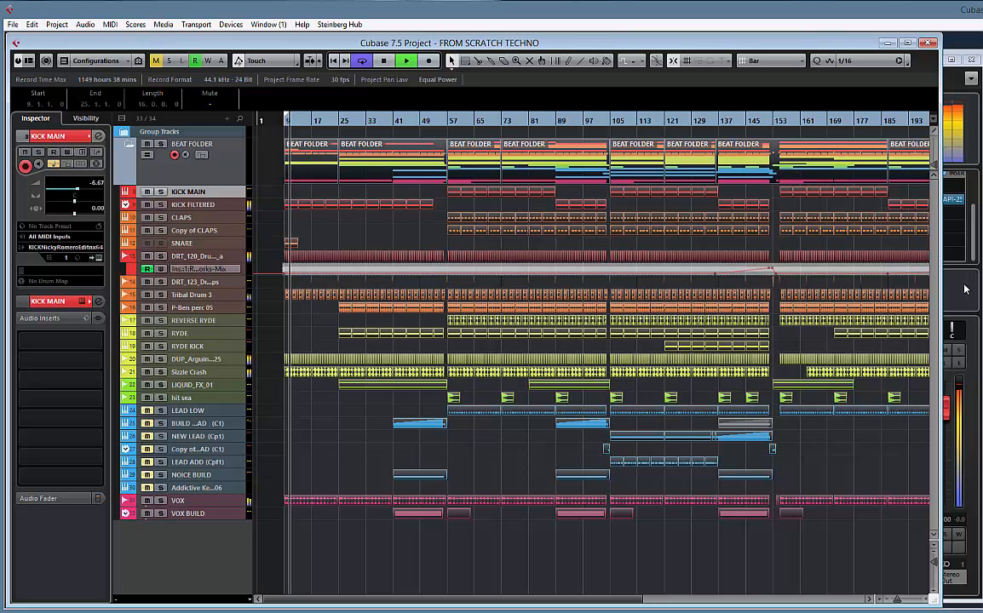
# Unmute the LEADS group channel in the MixConsole and return to the arrangement with the beat and clap events deselected
pyautogui.press('F3')
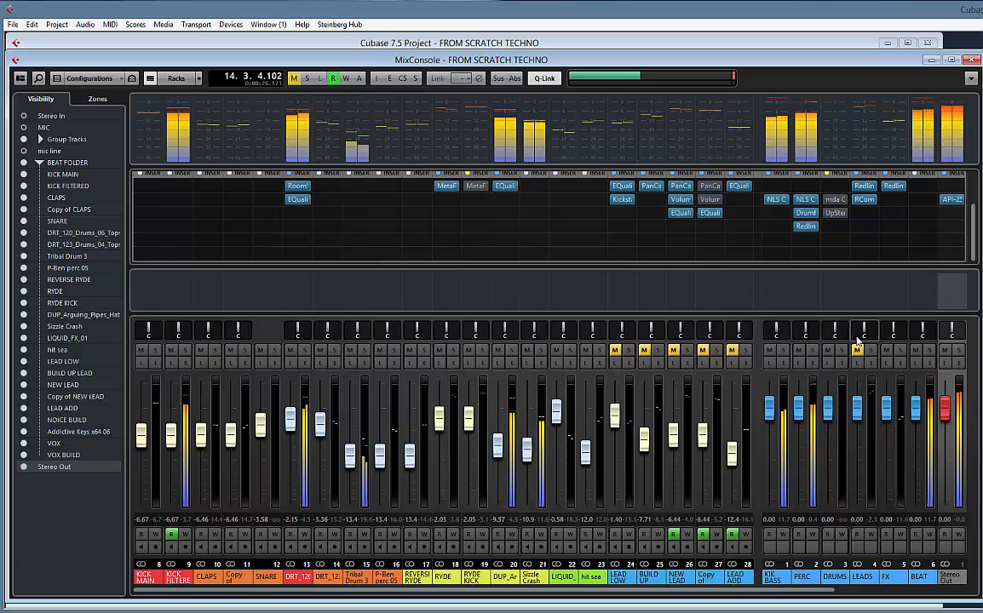
pyautogui.click(857, 349)
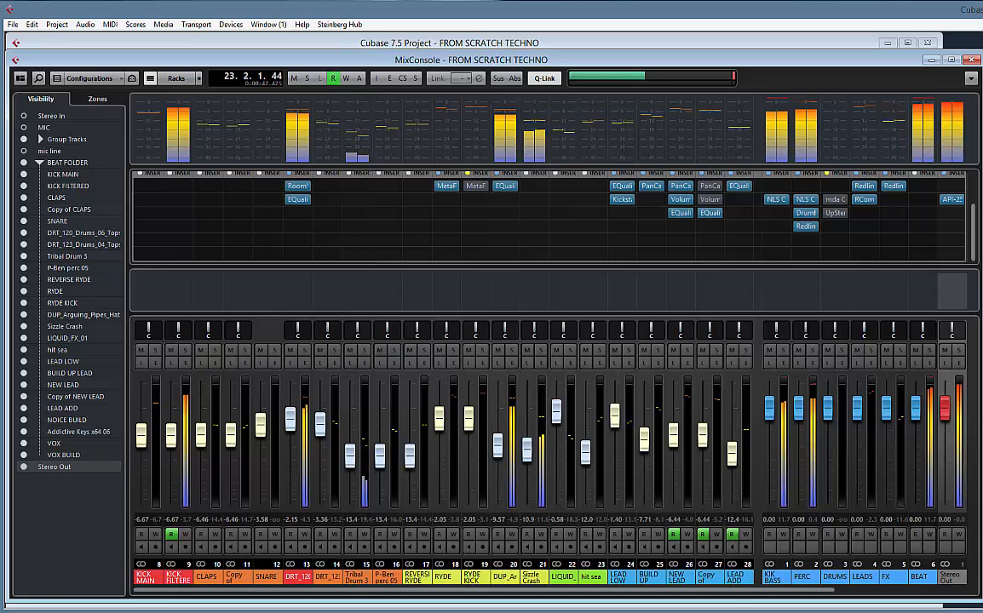
pyautogui.click(698, 44)
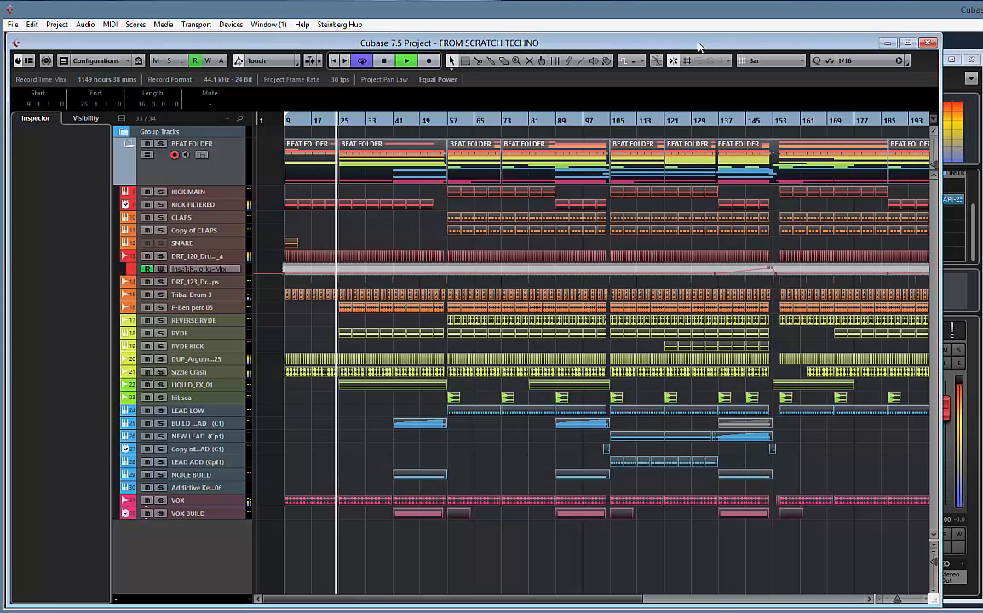
pyautogui.click(753, 247)
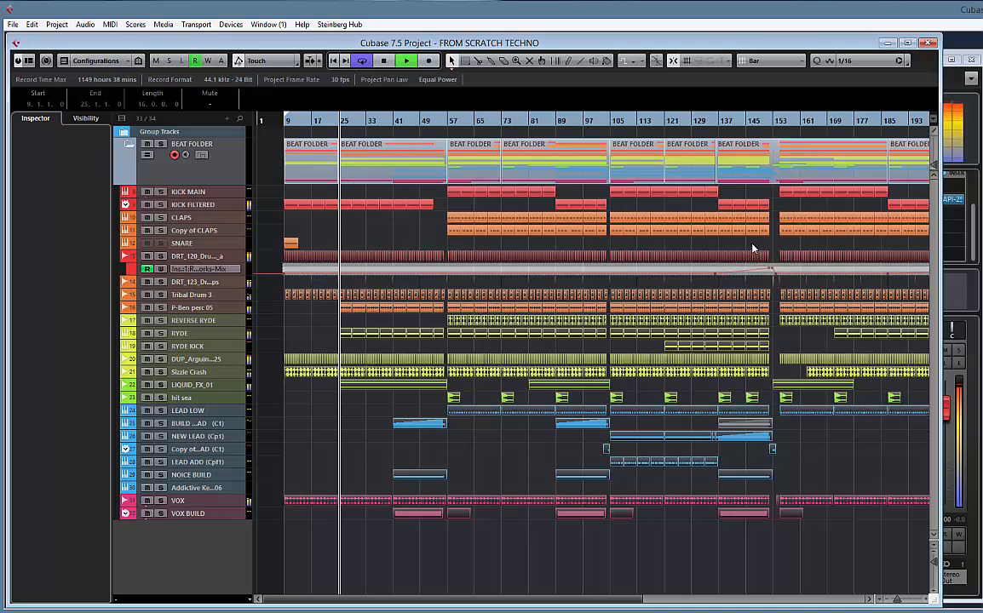
# Check the RYDE channel's equalizer and insert settings, and look over the arrangement through to its end at bar 201
pyautogui.press('F3')
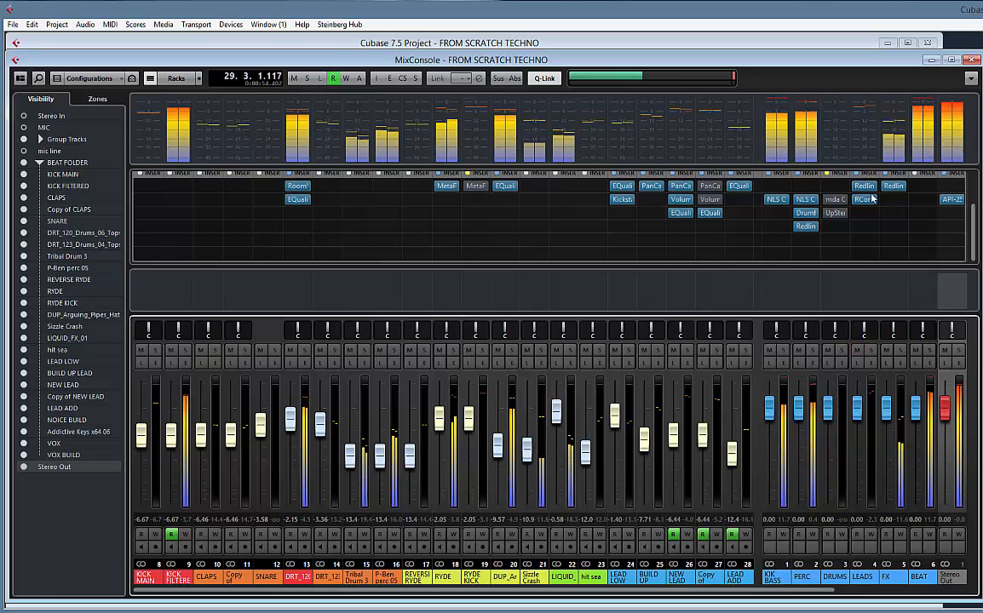
pyautogui.click(449, 362)
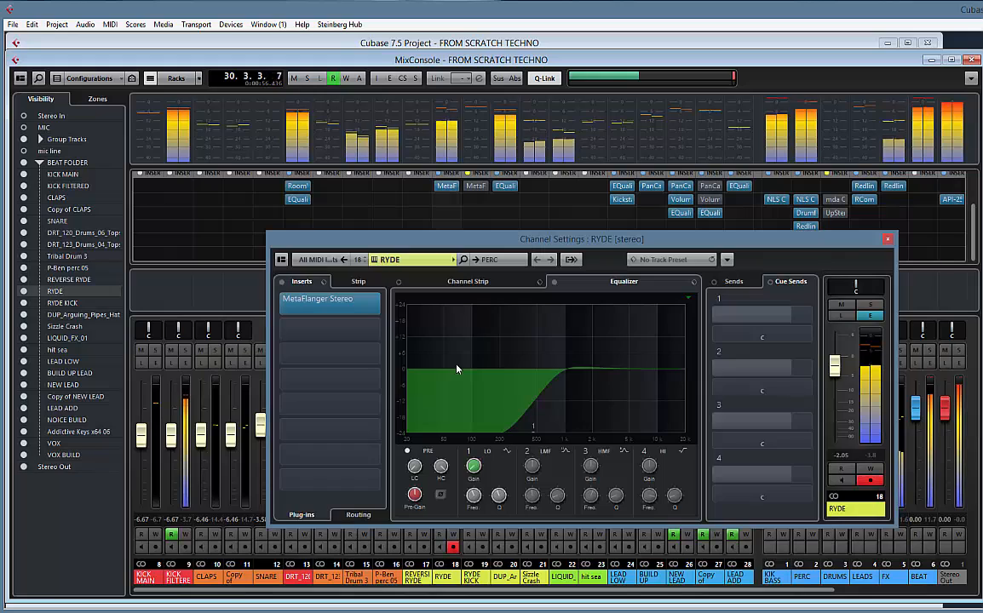
pyautogui.click(887, 239)
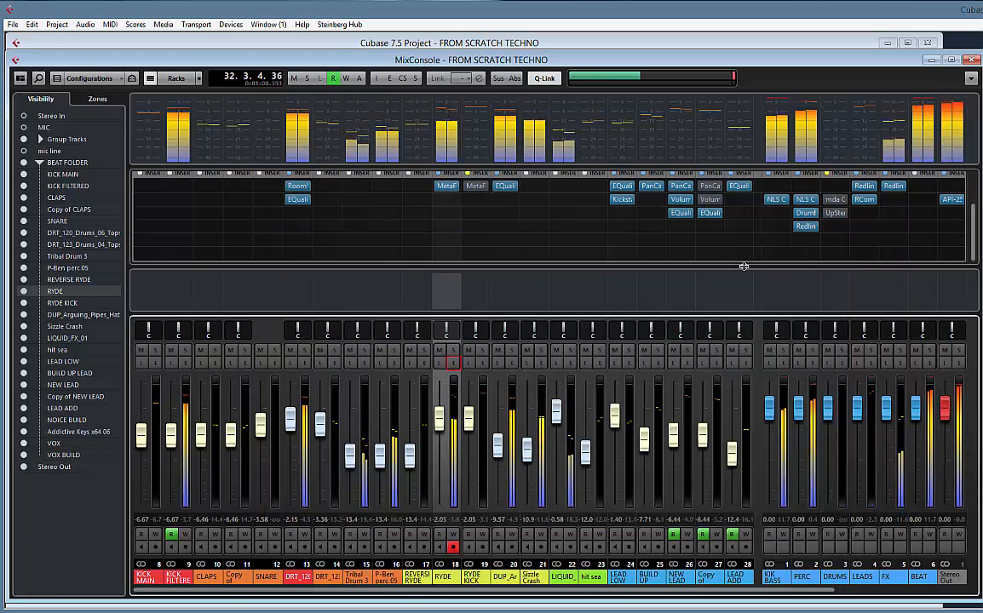
pyautogui.click(749, 43)
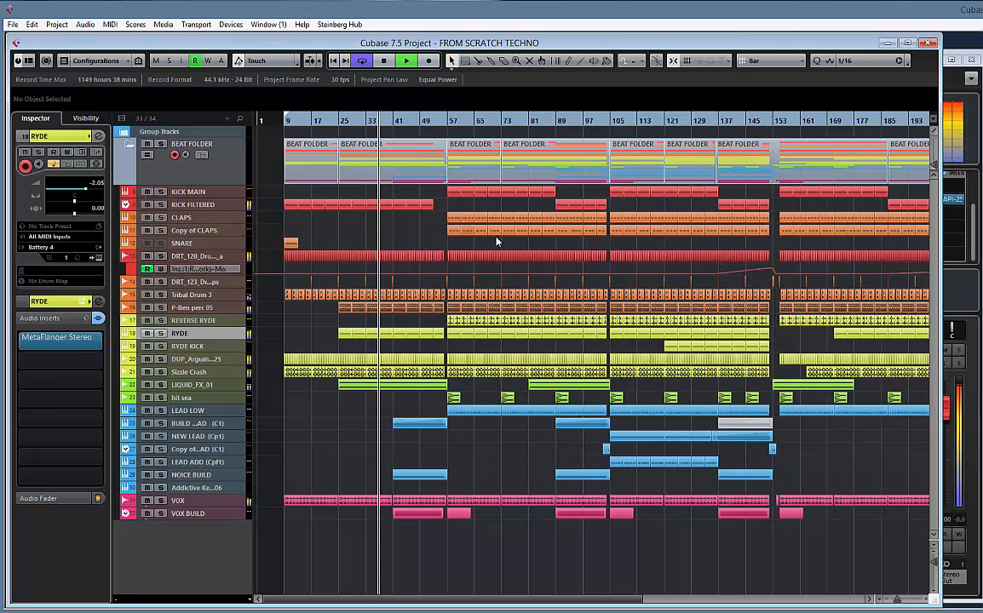
pyautogui.hscroll(5, 842, 246)
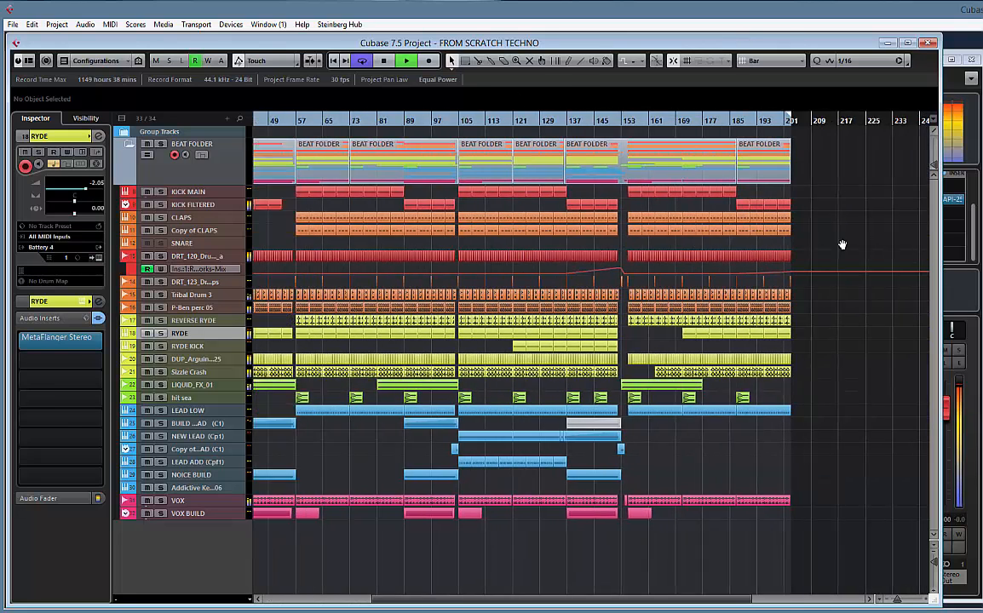
pyautogui.hscroll(-6, 842, 245)
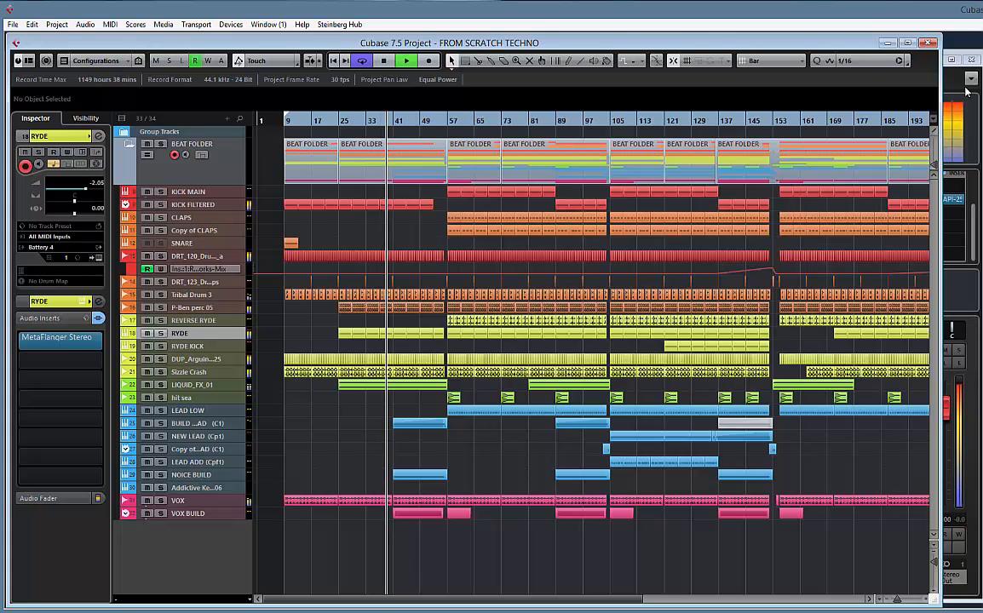
# Insert the Magneto II plug-in in the second insert slot of the BEAT group channel
pyautogui.press('F3')
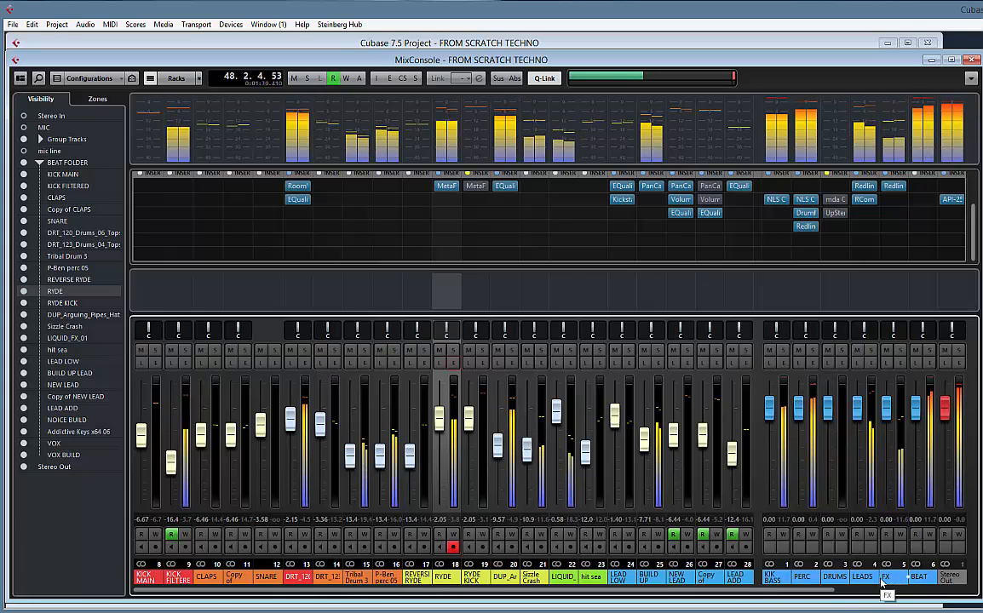
pyautogui.click(936, 200)
pyautogui.write('MAGE')
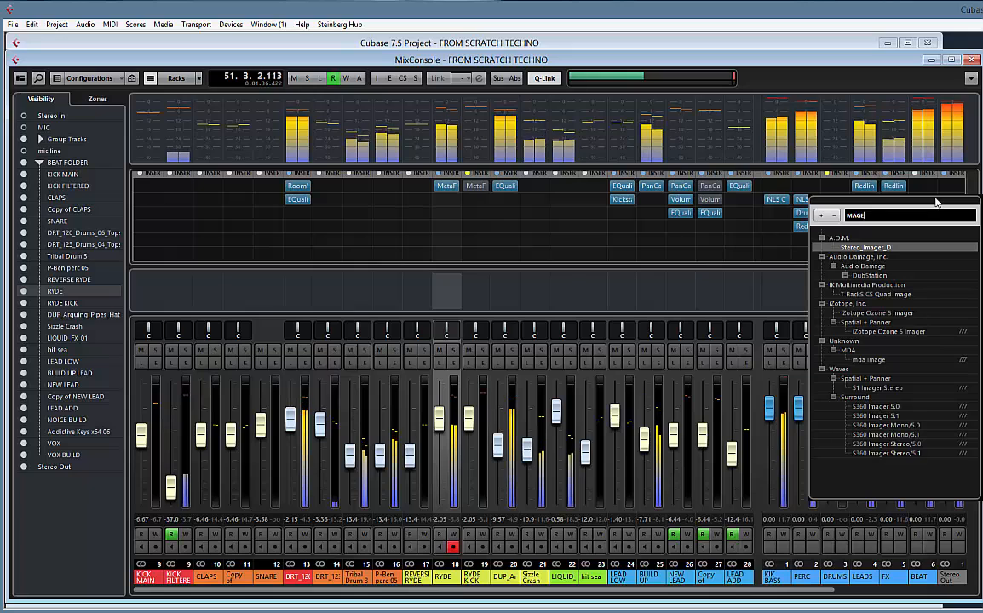
pyautogui.press('BackSpace')
pyautogui.write('N')
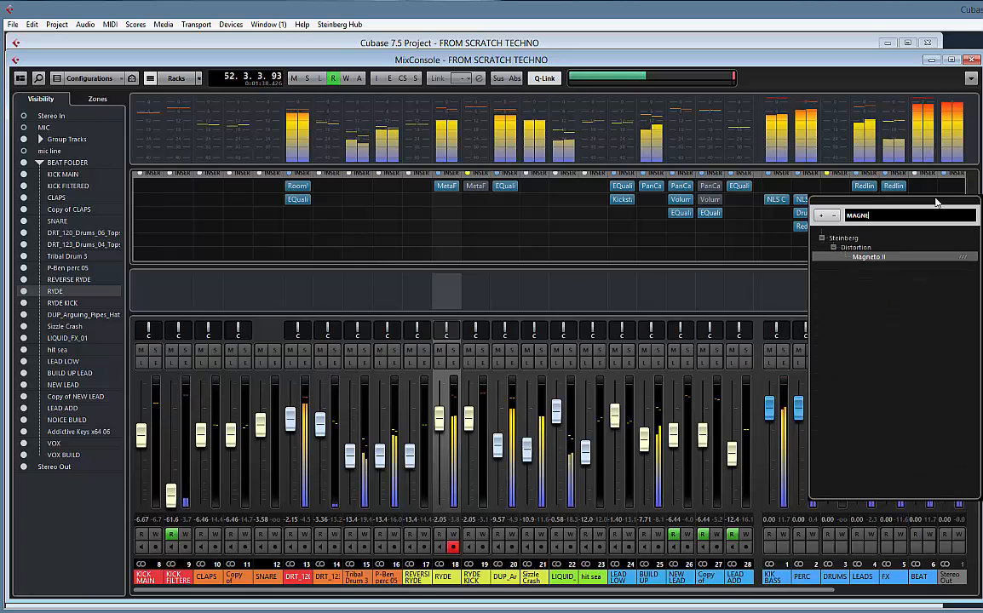
pyautogui.press('Return')
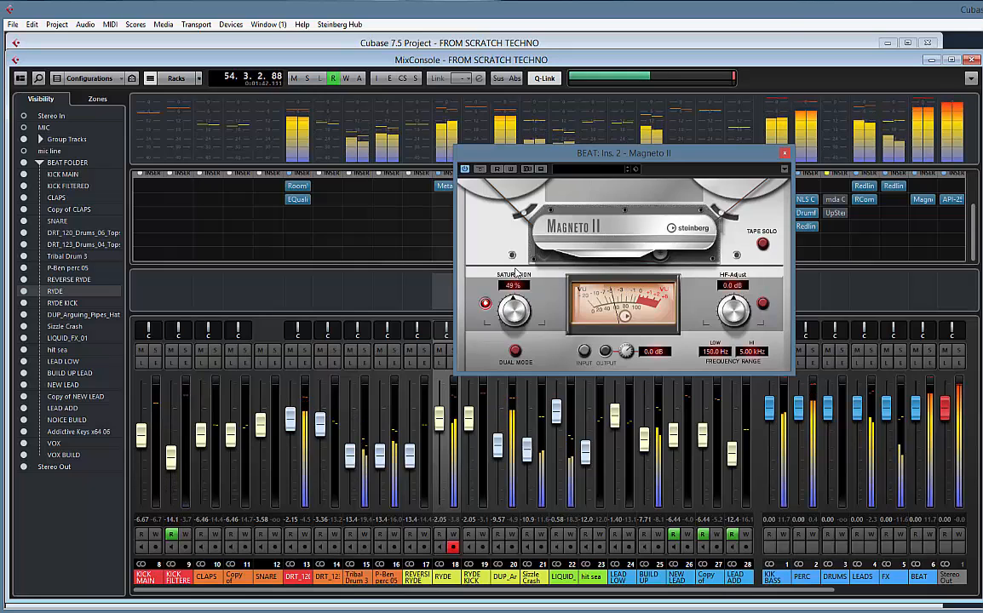
# Enable Dual Mode in the BEAT group's Magneto II, set its saturation to 61%, and close the plug-in
pyautogui.moveTo(514, 272); pyautogui.dragTo(518, 271)
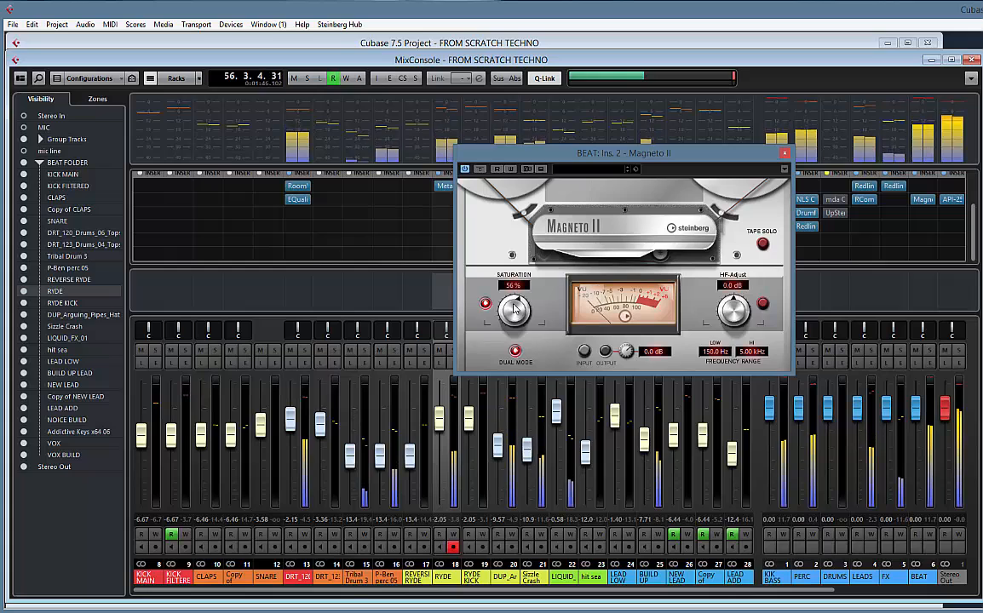
pyautogui.moveTo(515, 311); pyautogui.dragTo(516, 305)
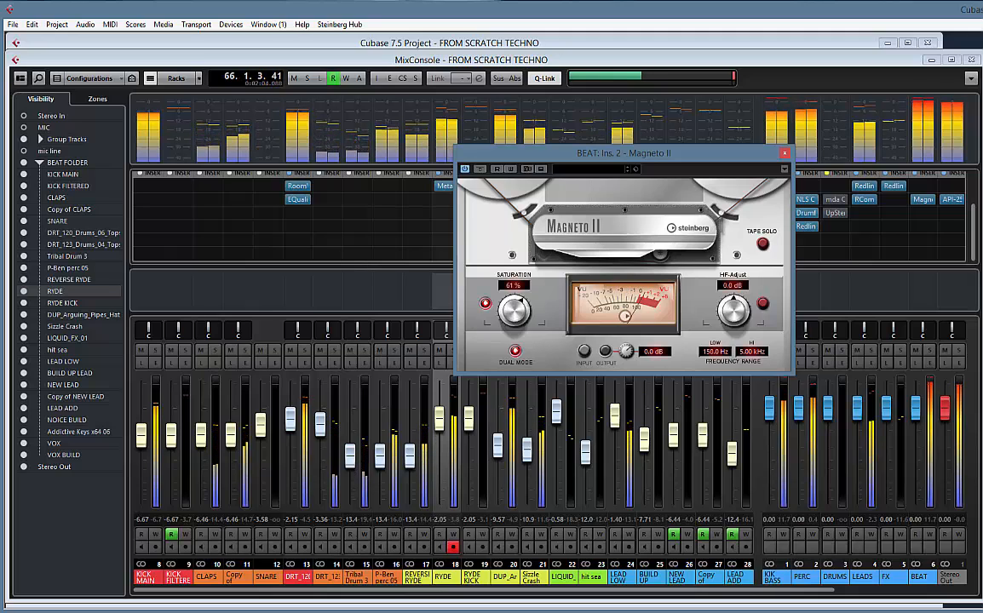
pyautogui.moveTo(725, 152); pyautogui.dragTo(522, 133)
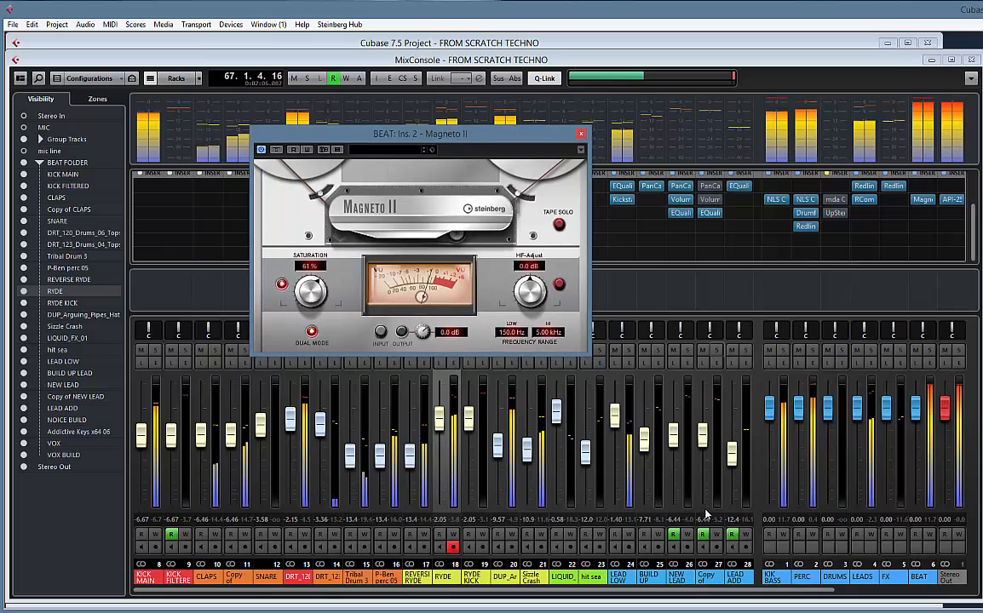
pyautogui.click(581, 134)
# Raise the VOX and VOX BUILD faders together to -2.80 and -3.90, and lower the hit sea fader to -15.4
pyautogui.moveTo(670, 594); pyautogui.dragTo(911, 600)
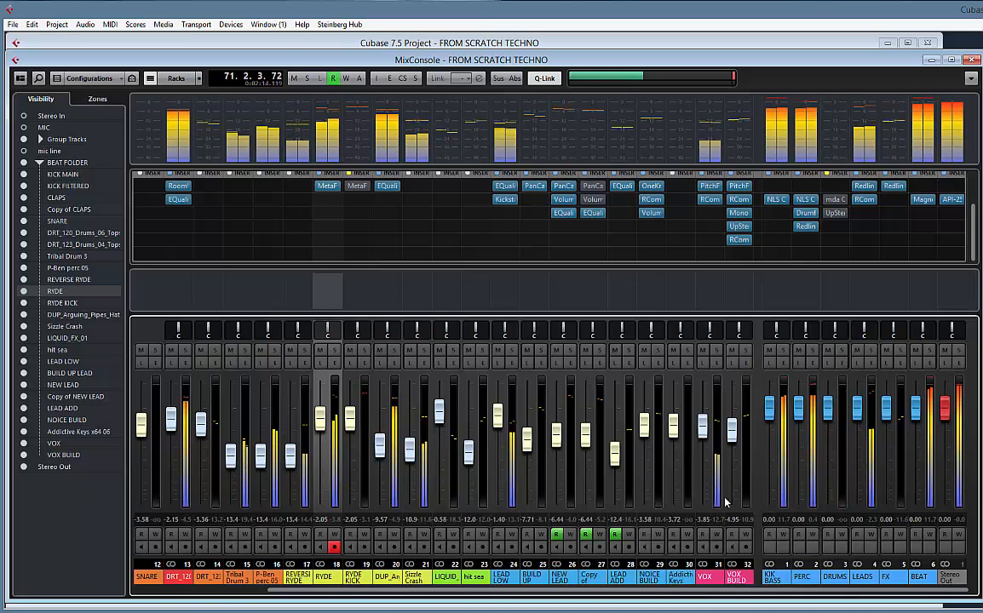
pyautogui.click(705, 580)
pyautogui.keyDown('shift'); pyautogui.click(739, 579); pyautogui.keyUp('shift')
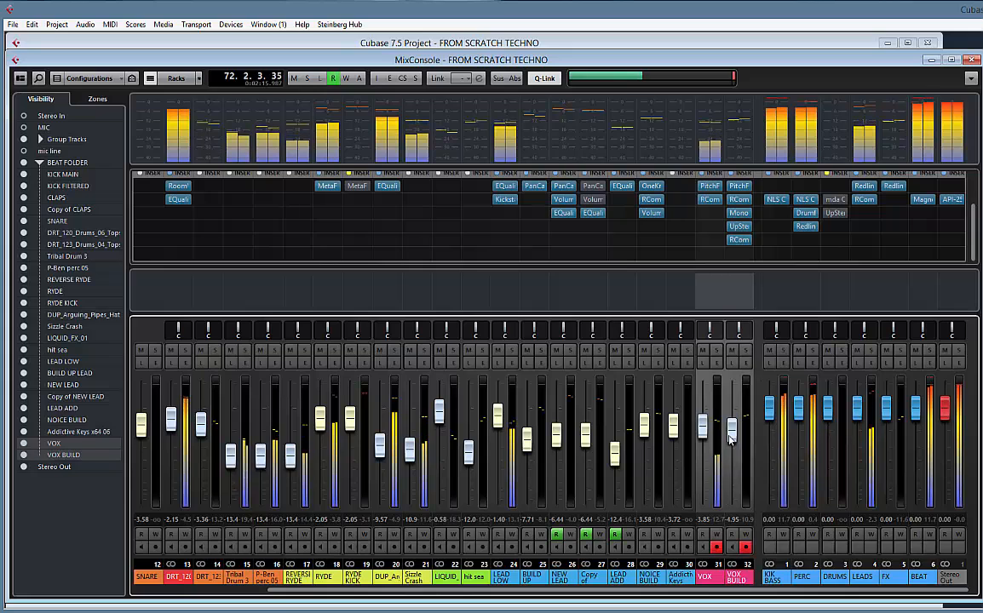
pyautogui.moveTo(709, 428); pyautogui.dragTo(710, 424)
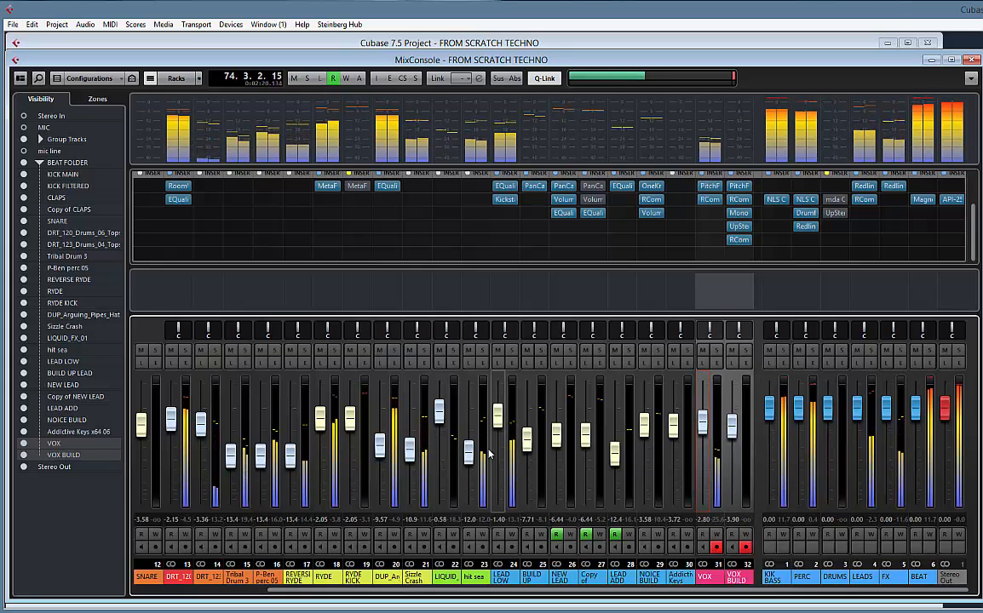
pyautogui.moveTo(469, 454); pyautogui.dragTo(470, 467)
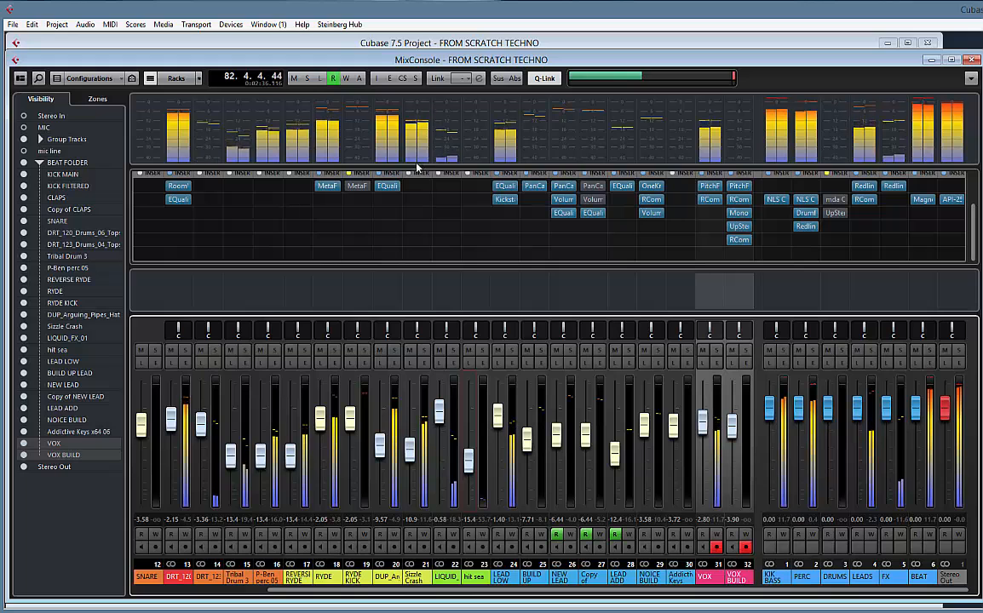
# Enlarge the mixer's meter bridge downward and hide the channel selector so more channels fit in view
pyautogui.moveTo(426, 167); pyautogui.dragTo(434, 196)
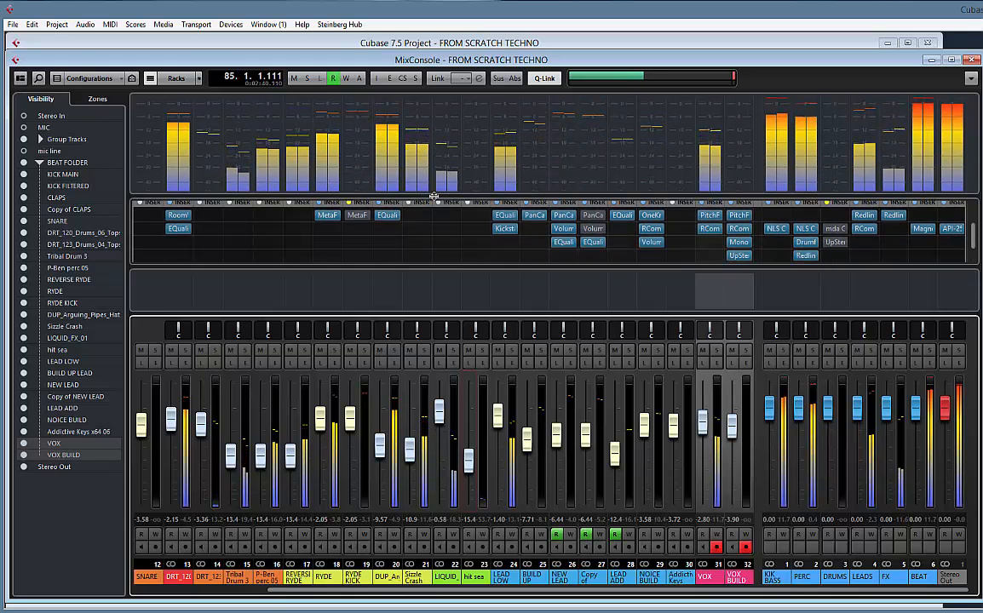
pyautogui.scroll(1, 452, 217)
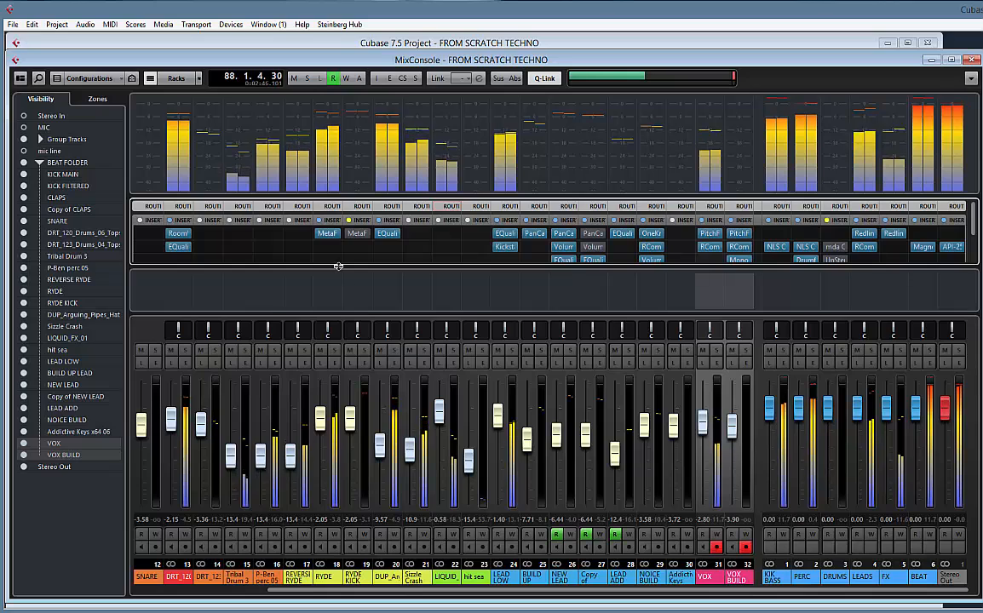
pyautogui.click(21, 77)
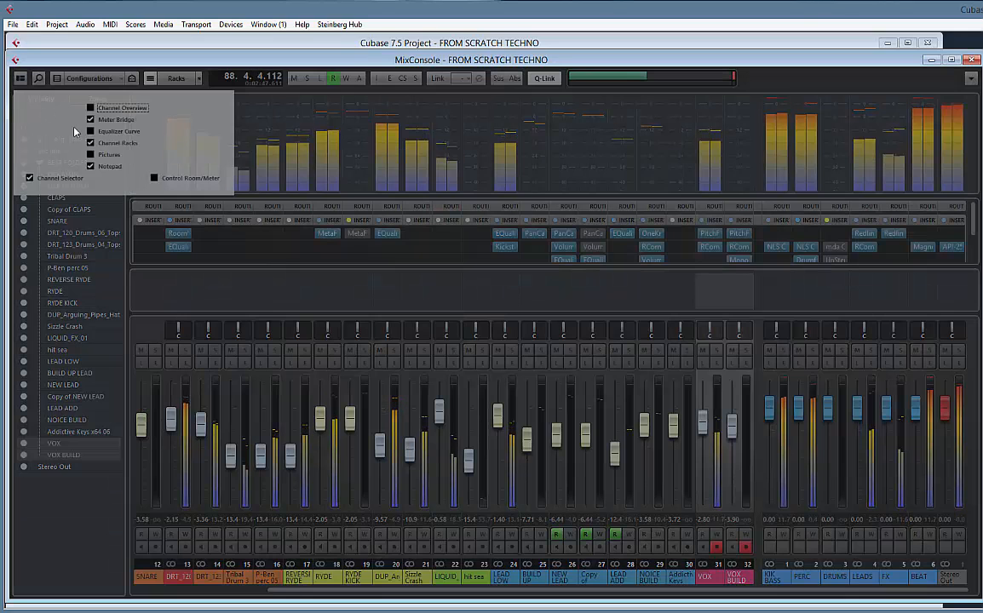
pyautogui.click(58, 177)
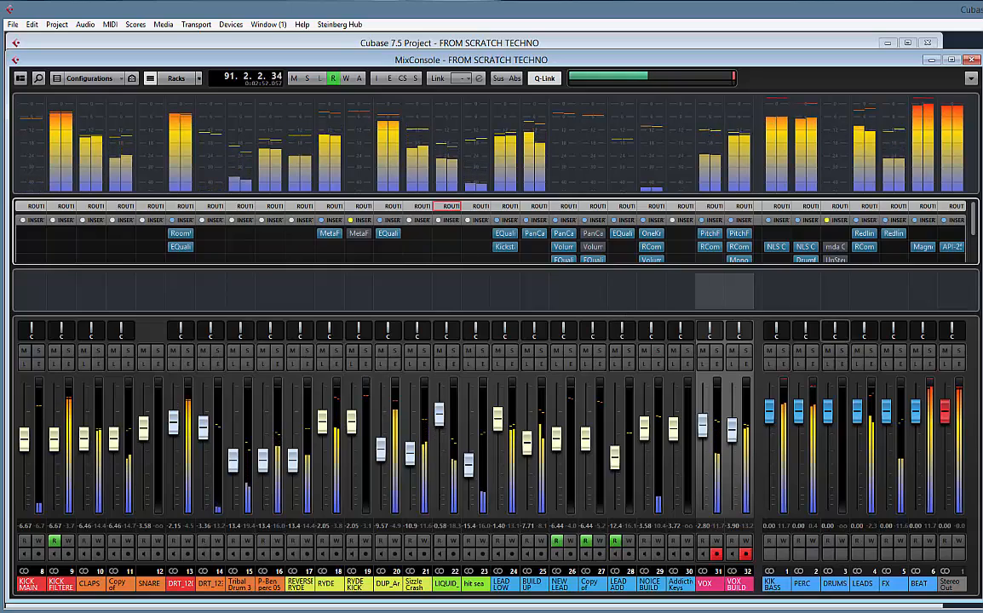
# Check the mix's frequency balance in the DIGICheck Spectral Analyser, move it back out of view, and look over the arrangement
pyautogui.moveTo(980, 162); pyautogui.dragTo(427, 129)
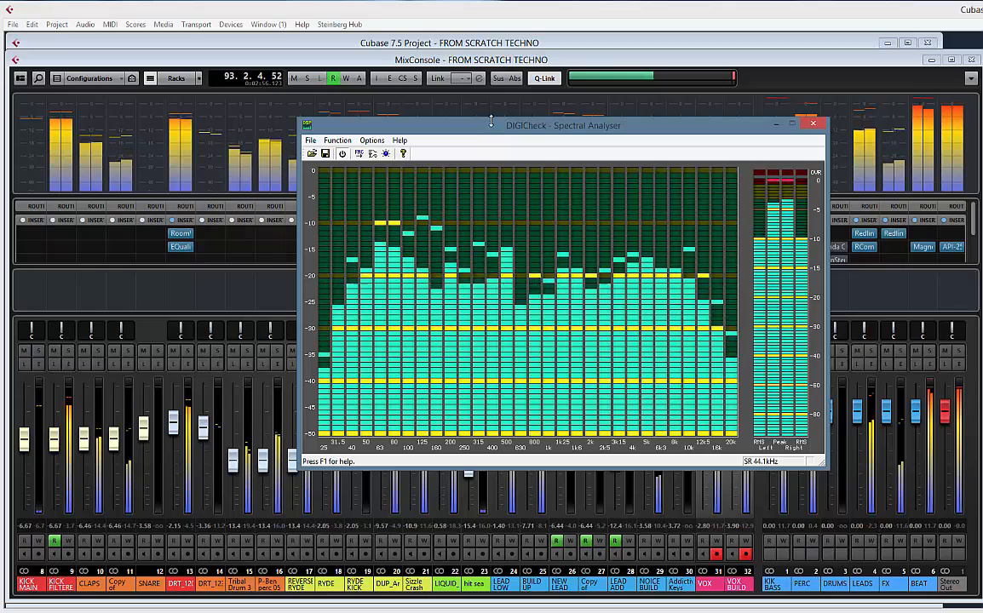
pyautogui.moveTo(490, 132); pyautogui.dragTo(980, 170)
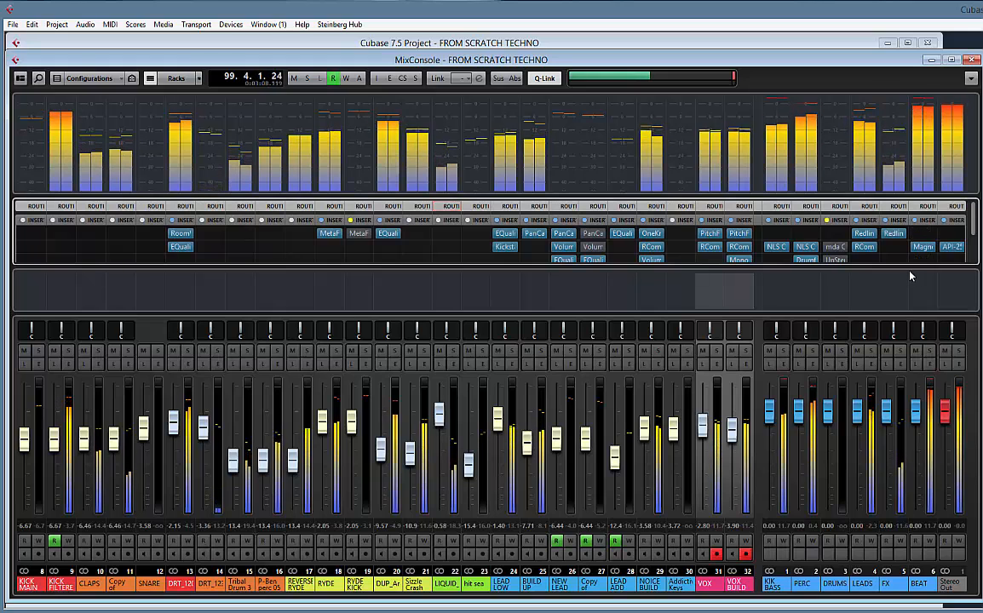
pyautogui.click(831, 44)
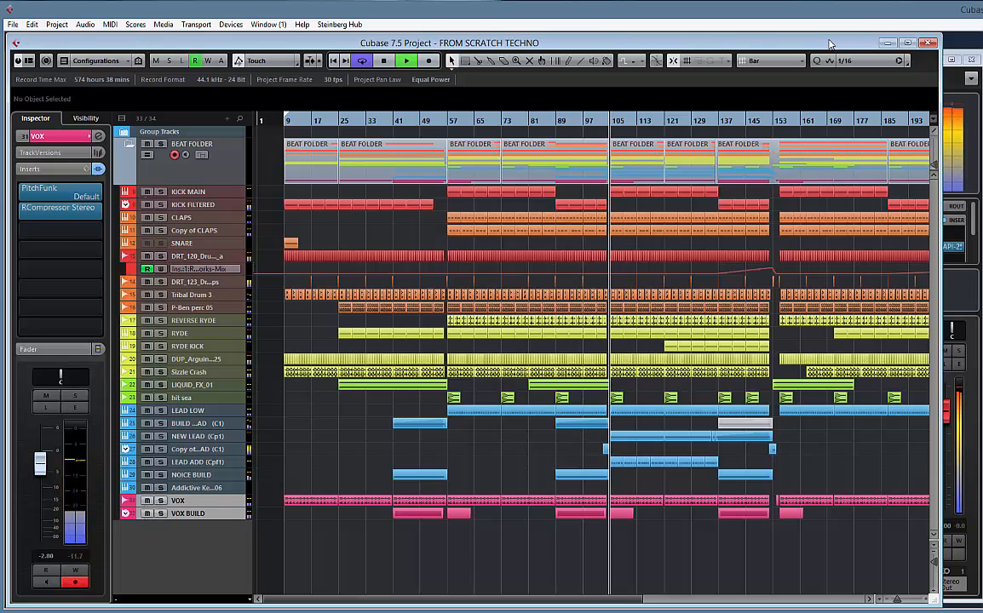
pyautogui.press('F3')
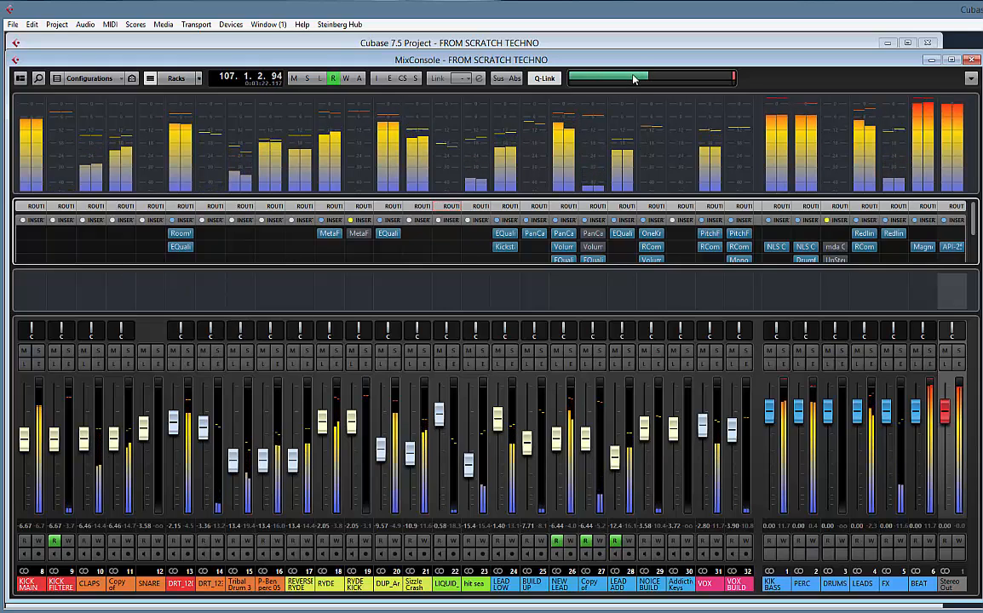
# Show the mic line track in the arrangement and hide it again
pyautogui.click(643, 47)
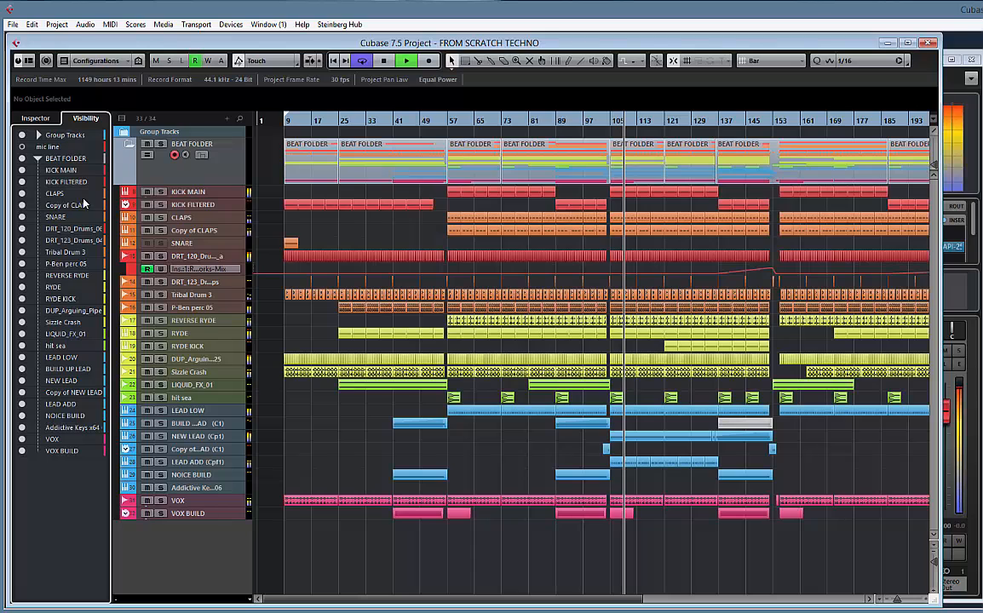
pyautogui.click(22, 147)
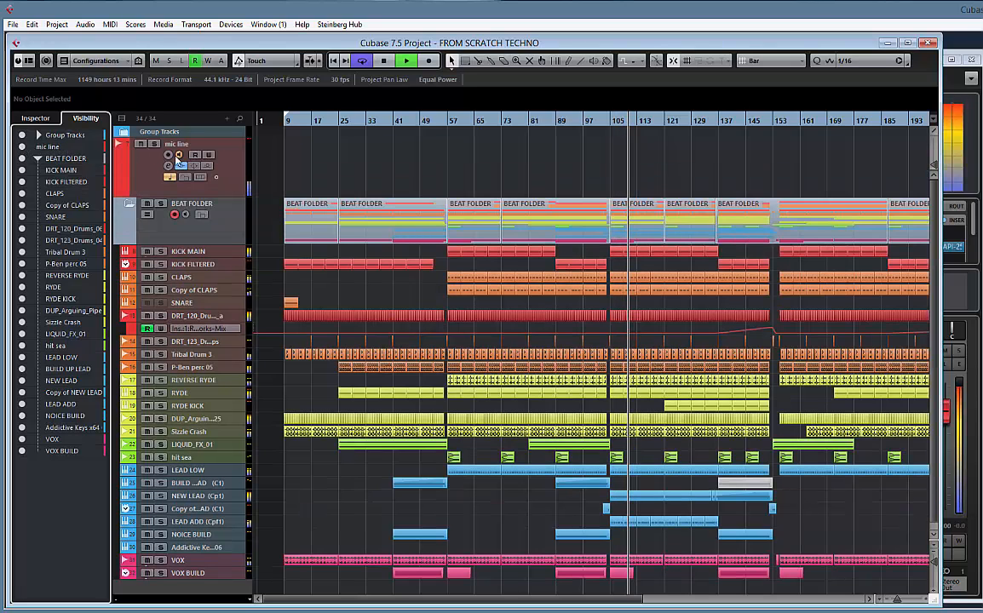
pyautogui.click(23, 147)
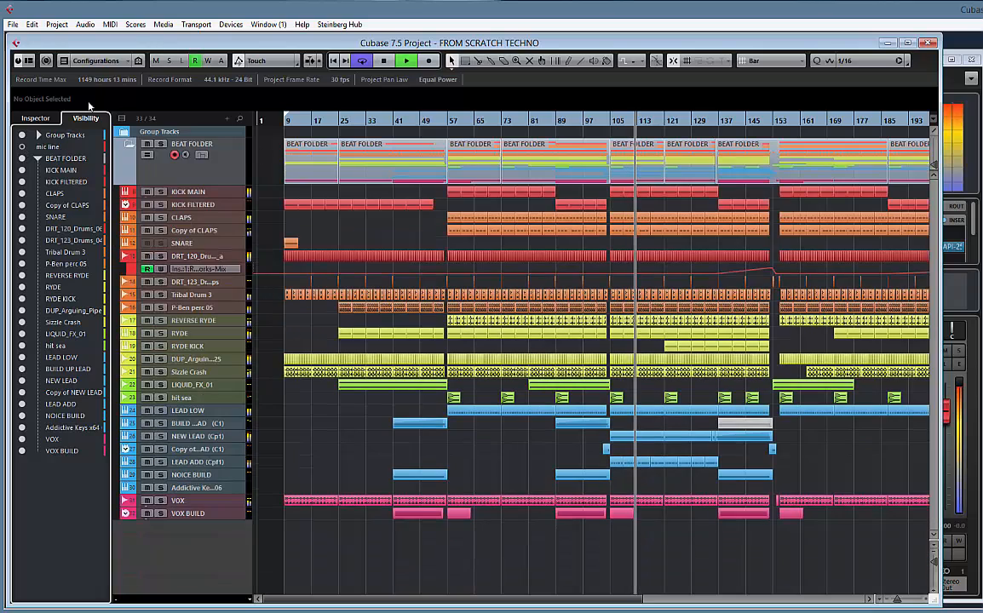
# Remove the unused SNARE track from the project
pyautogui.click(949, 87)
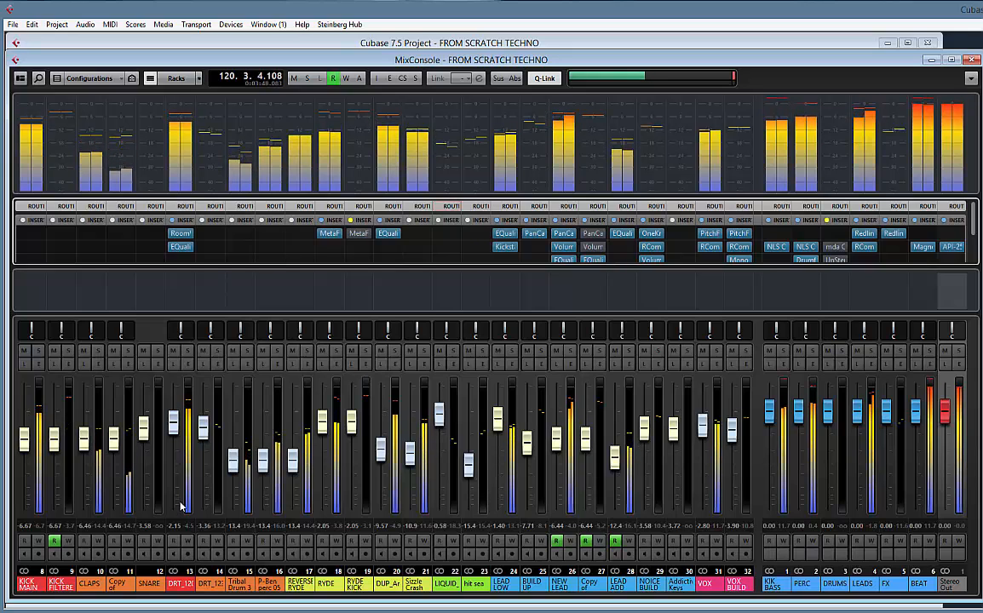
pyautogui.click(150, 583)
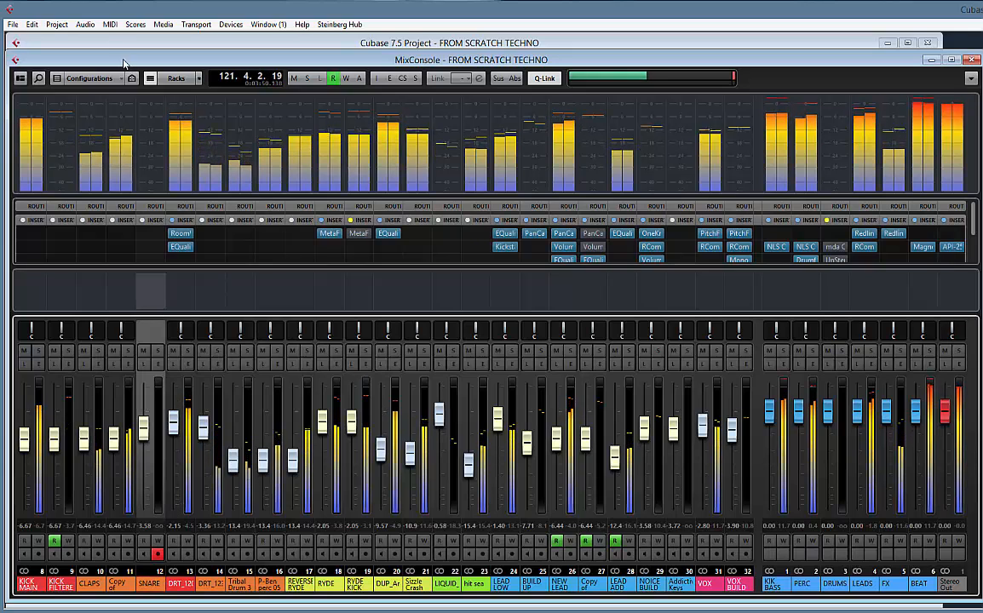
pyautogui.press('F3')
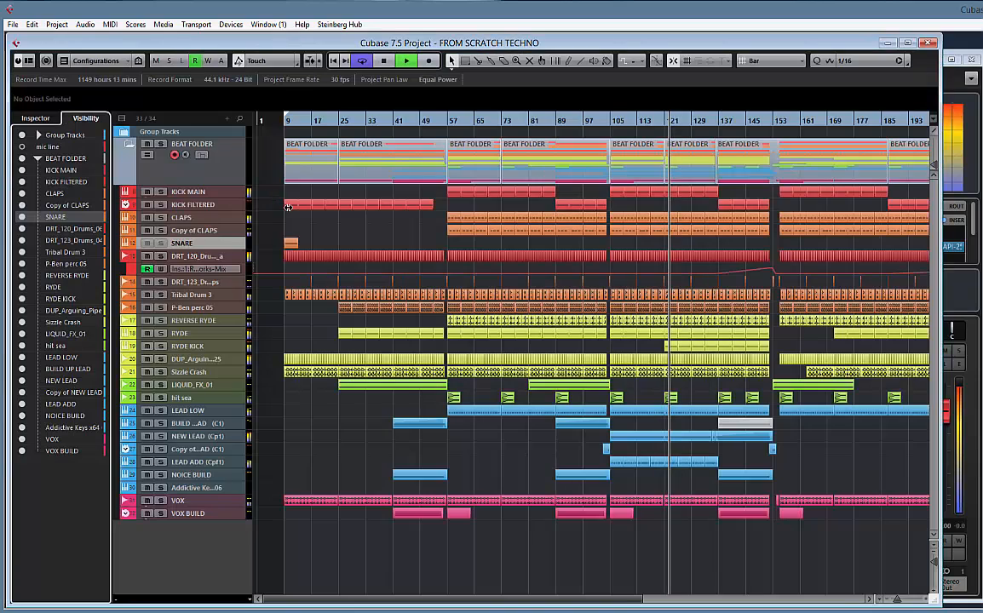
pyautogui.rightClick(207, 245)
pyautogui.click(260, 292)
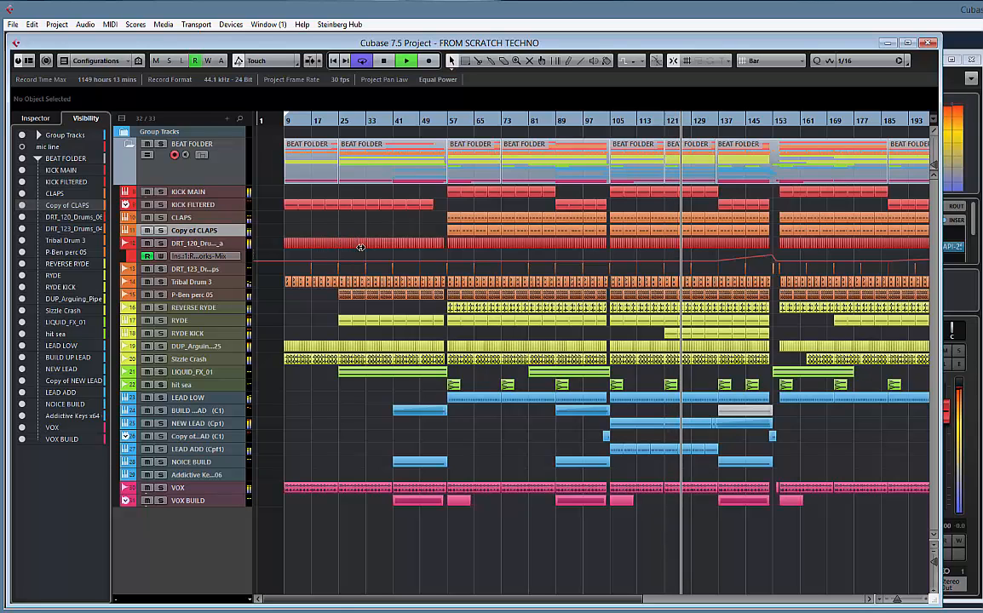
pyautogui.moveTo(812, 208)
pyautogui.mouseDown()
pyautogui.moveTo(678, 202)
pyautogui.moveTo(797, 202)
pyautogui.mouseUp()
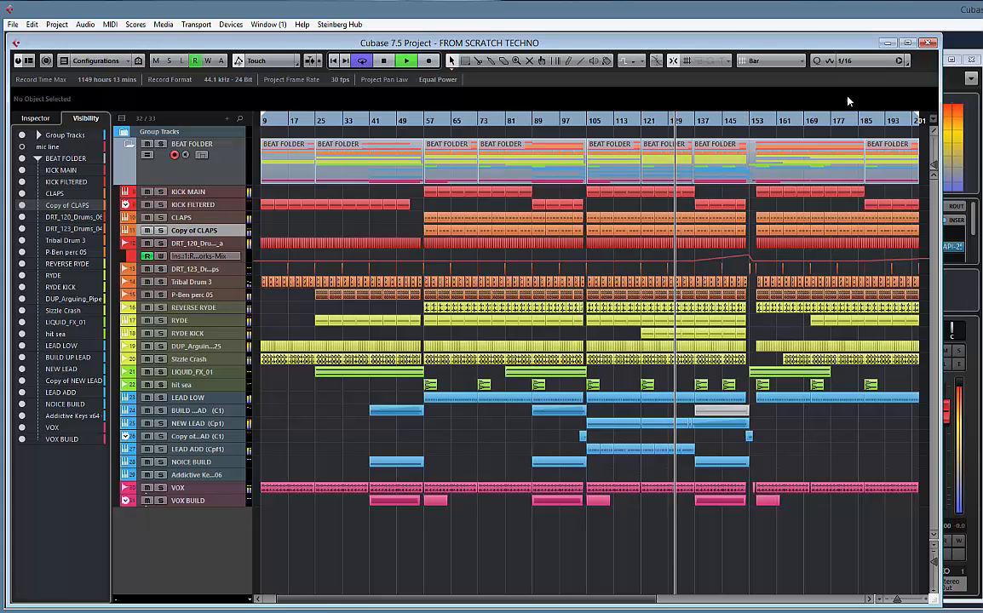
# Apply a low cut in the VOX BUILD channel's equalizer and place its channel strip ahead of the inserts
pyautogui.click(971, 164)
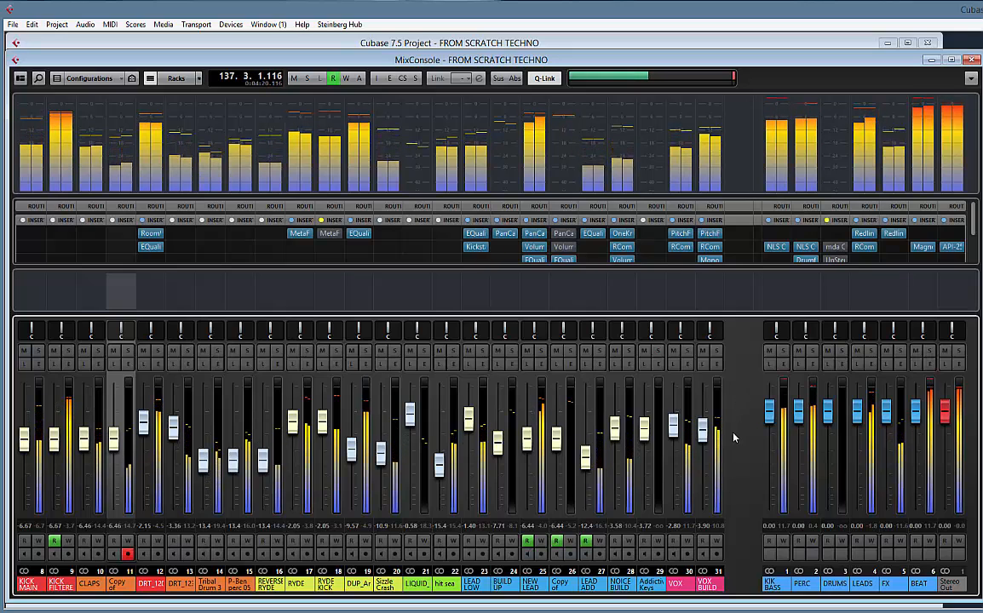
pyautogui.click(706, 438)
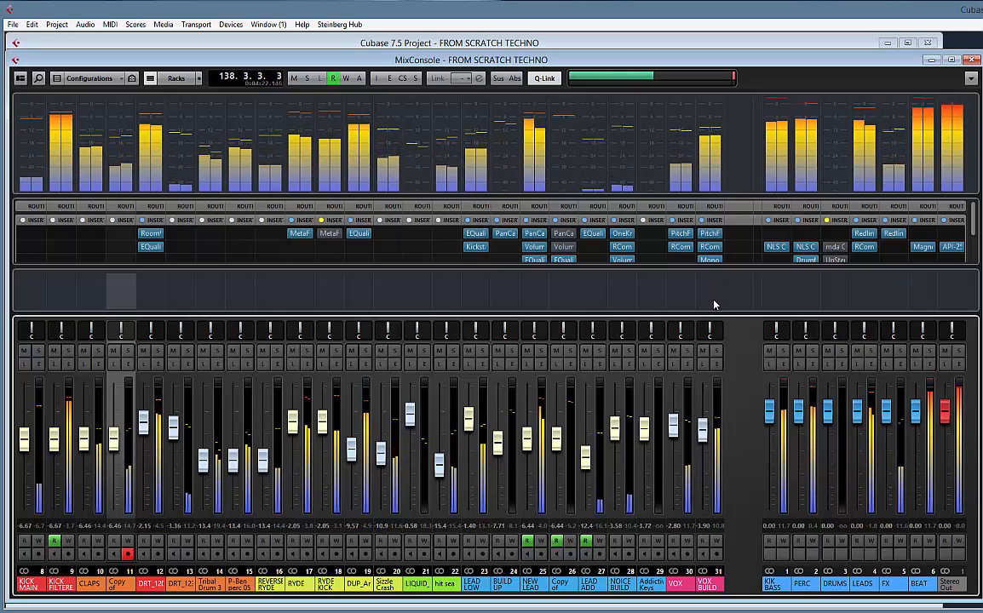
pyautogui.scroll(-1, 711, 253)
pyautogui.scroll(-2, 716, 254)
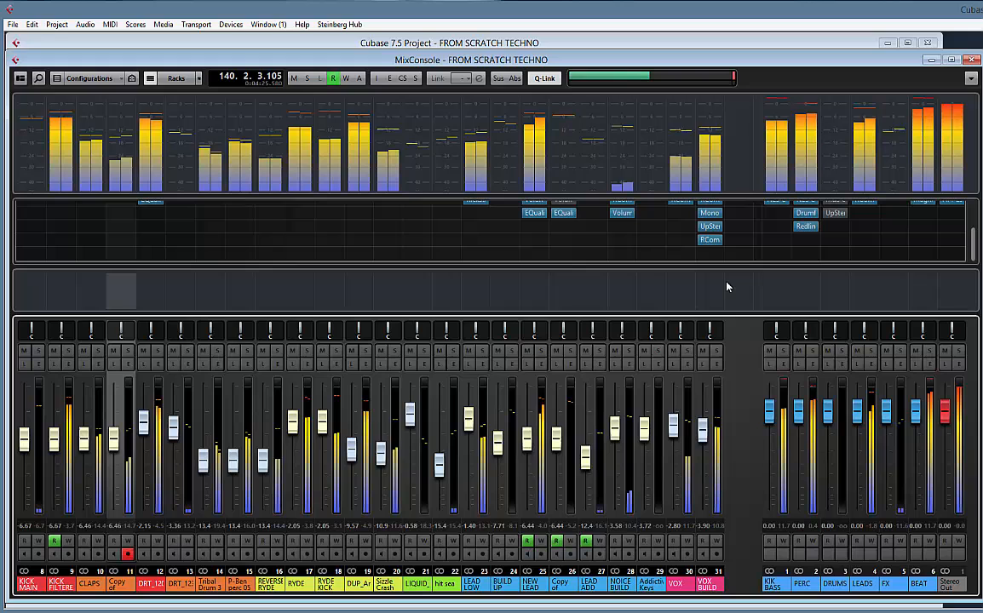
pyautogui.click(719, 363)
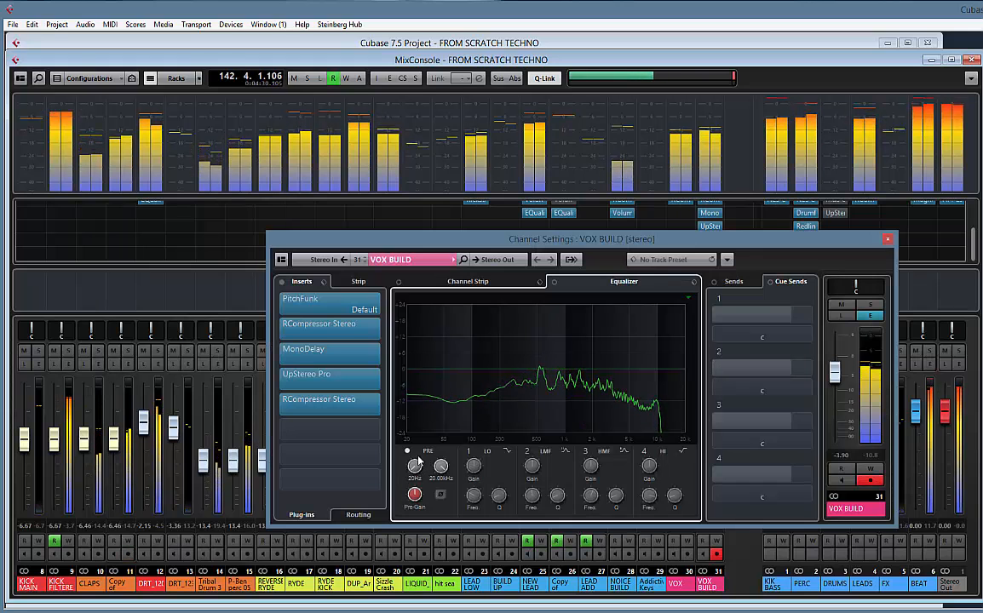
pyautogui.moveTo(418, 447); pyautogui.dragTo(419, 439)
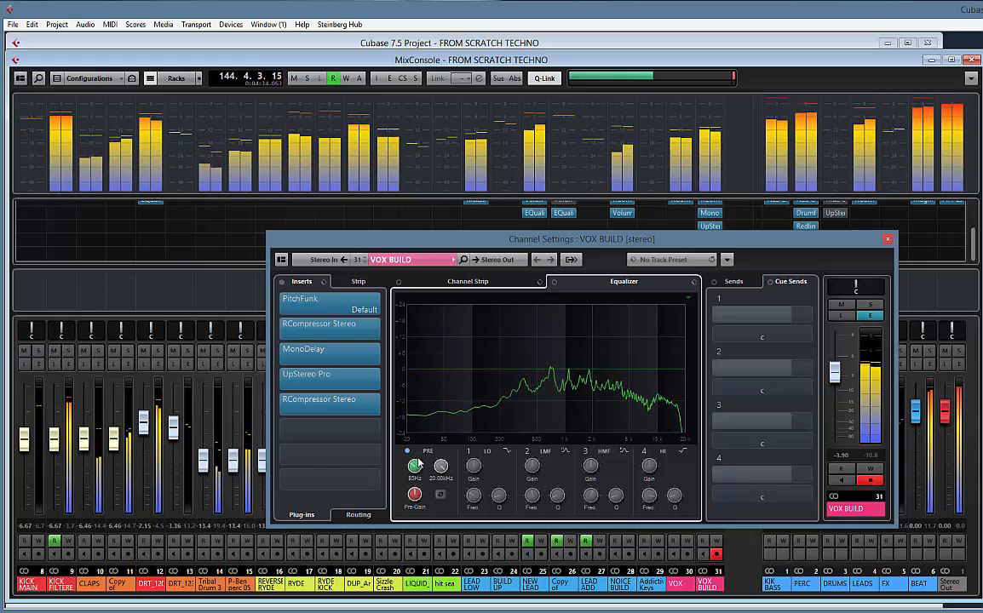
pyautogui.scroll(-1, 415, 466)
pyautogui.scroll(2, 419, 465)
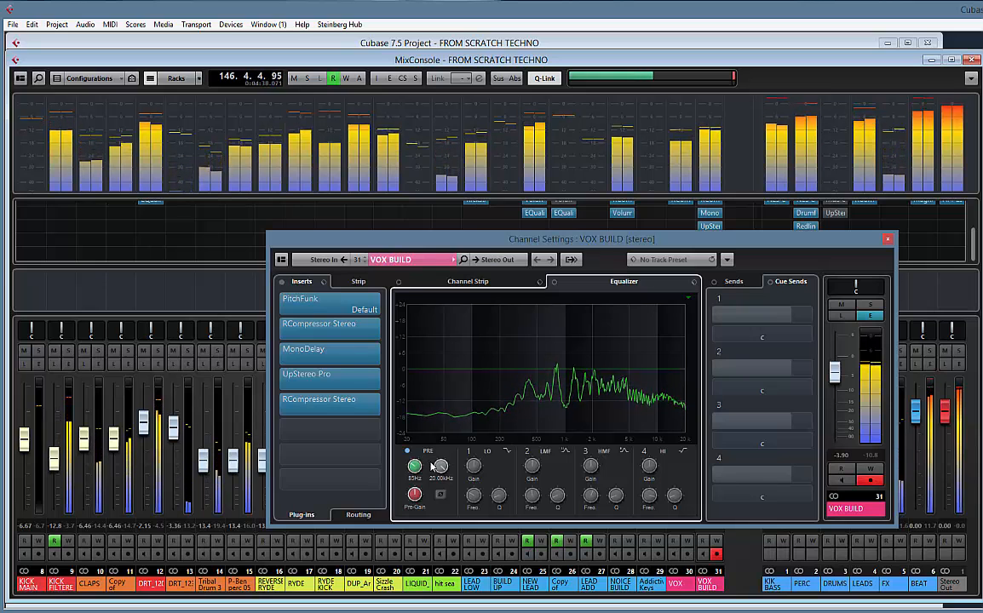
pyautogui.click(337, 283)
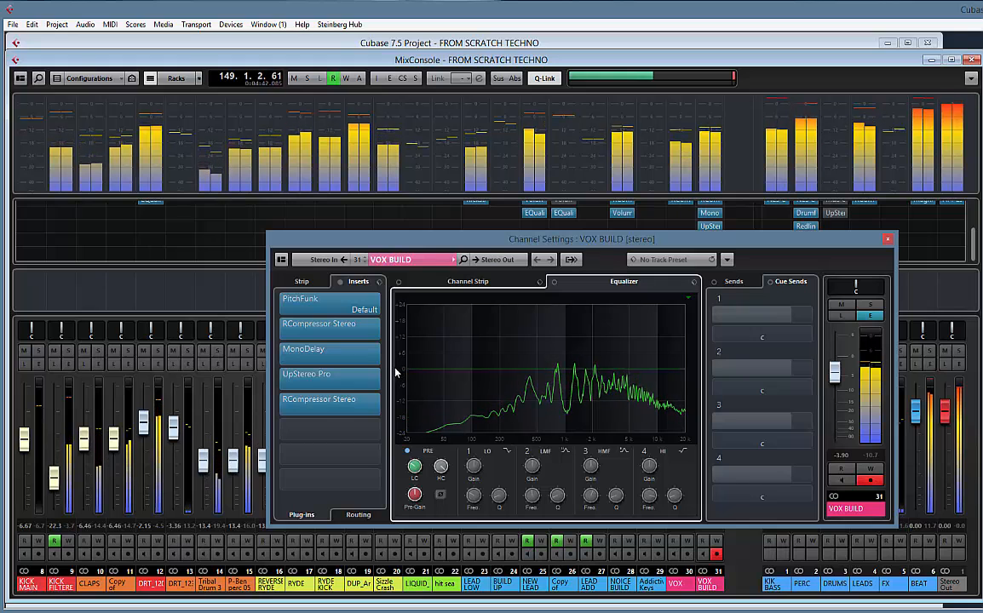
pyautogui.click(888, 240)
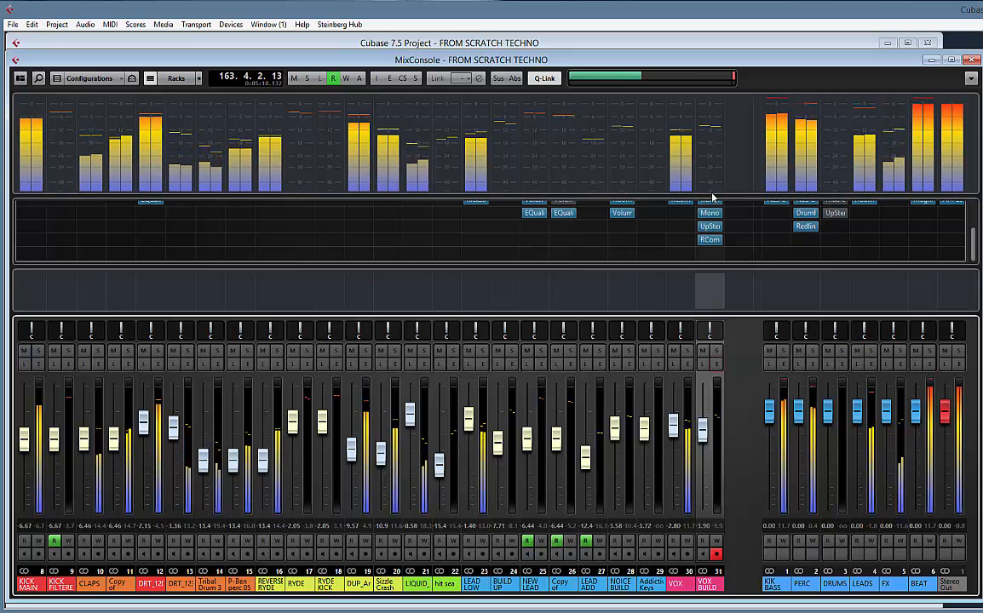
# Enlarge the mixer's meter bridge slightly and hide the Notepad to give the faders more height
pyautogui.moveTo(715, 198); pyautogui.dragTo(719, 213)
pyautogui.scroll(-1, 744, 237)
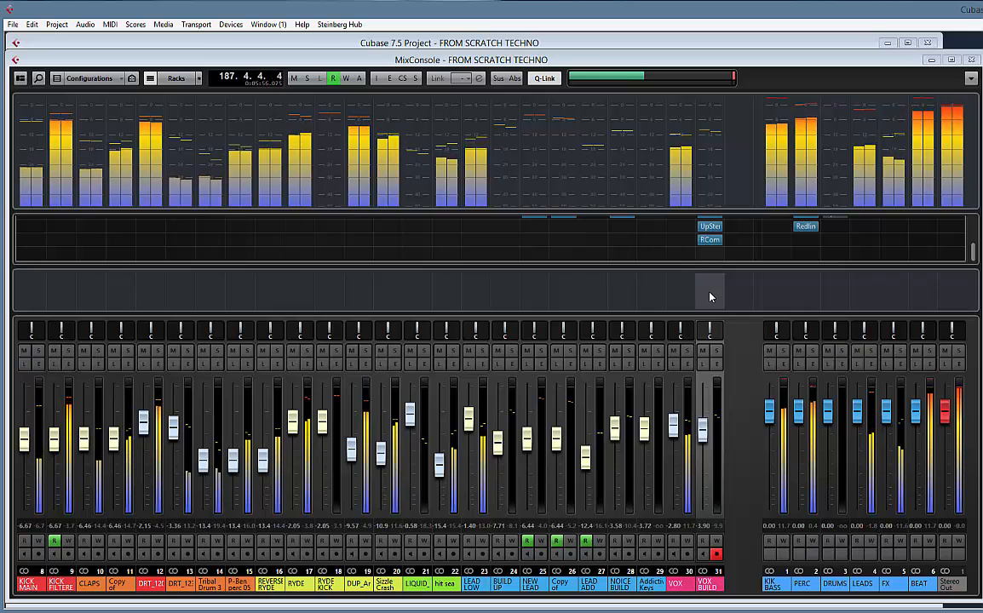
pyautogui.click(20, 78)
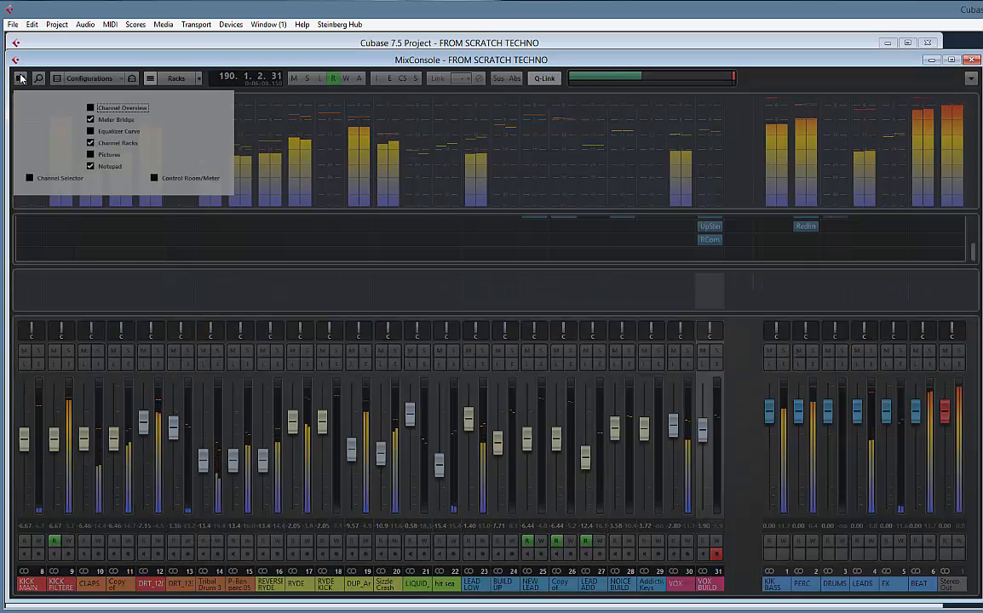
pyautogui.click(20, 81)
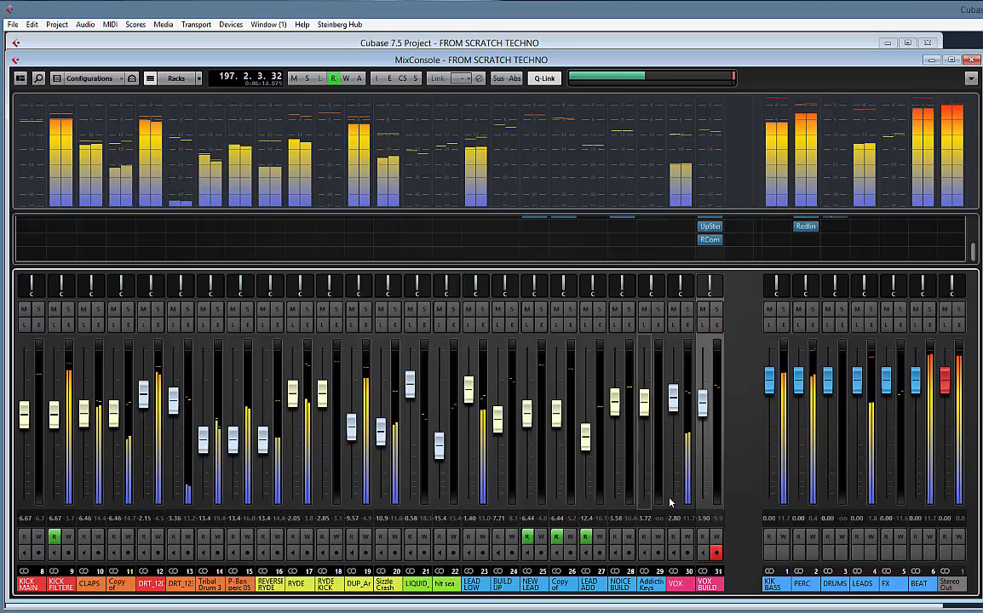
pyautogui.click(749, 44)
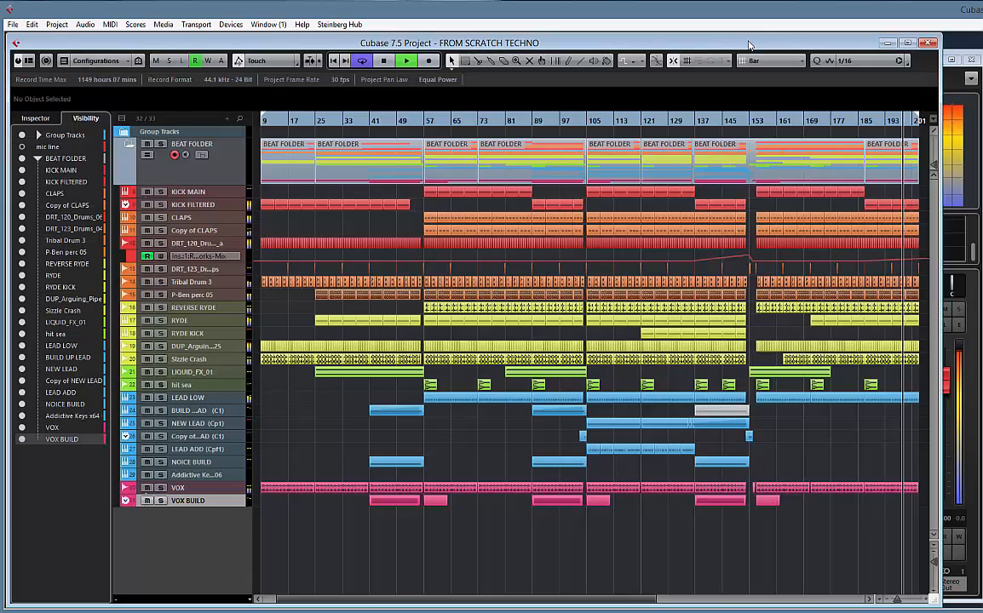
pyautogui.click(971, 292)
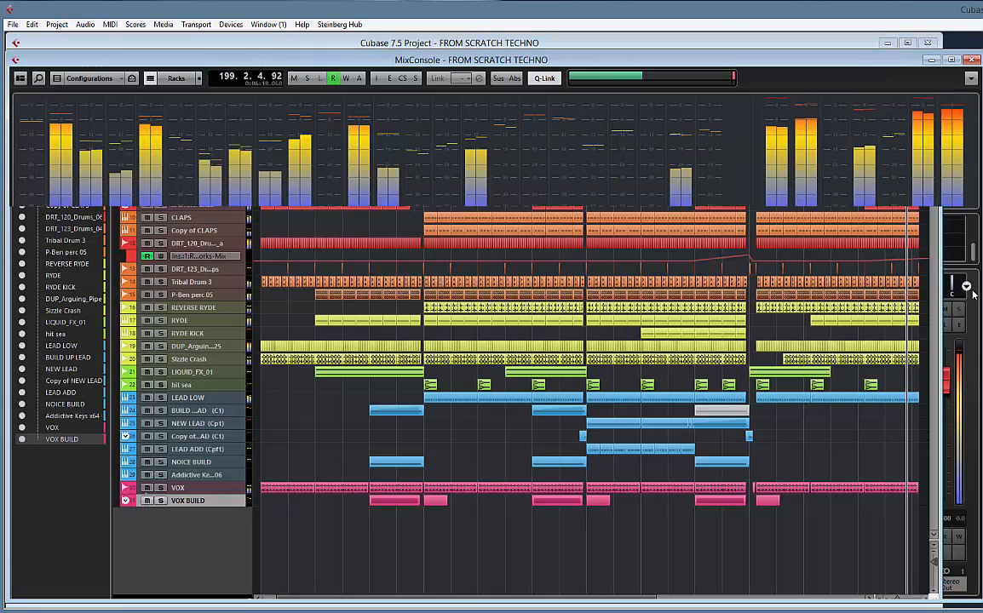
pyautogui.click(980, 336)
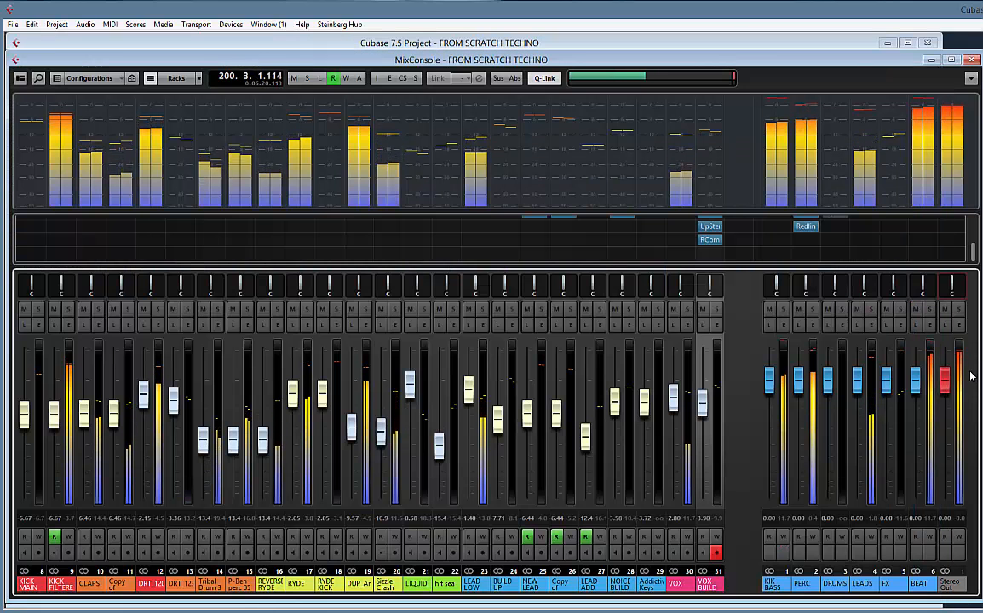